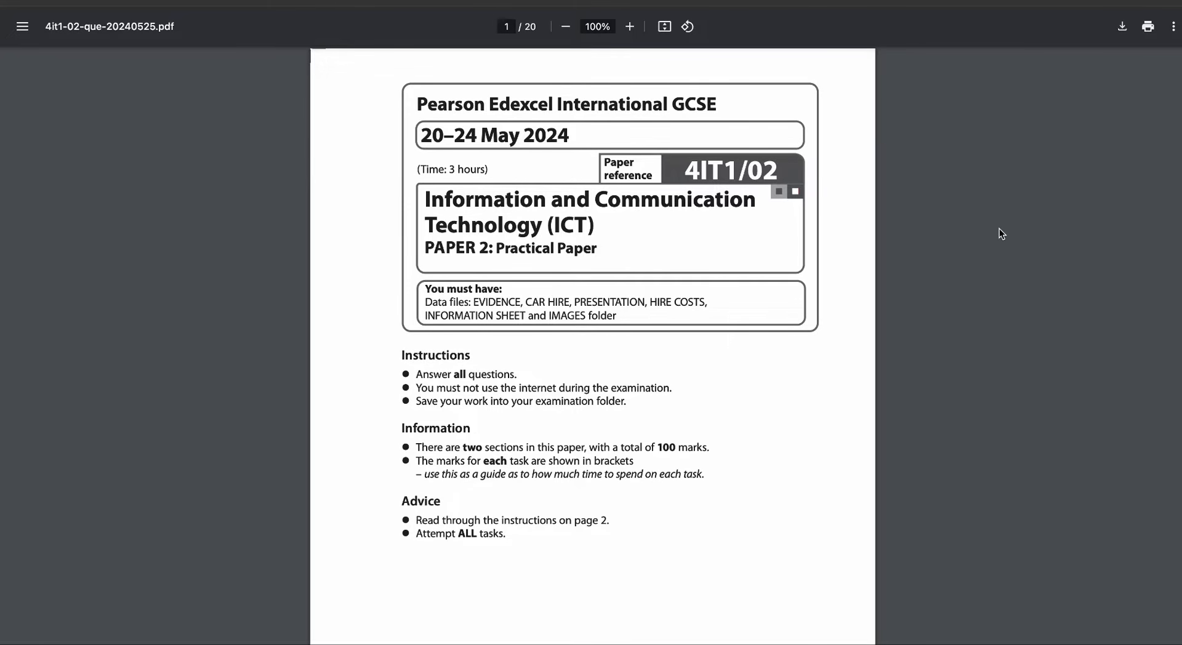
Read through the ICT practical exam paper from its cover page to the logo and image tasks A1a and A1b.
scroll(999, 229, "down", 10)
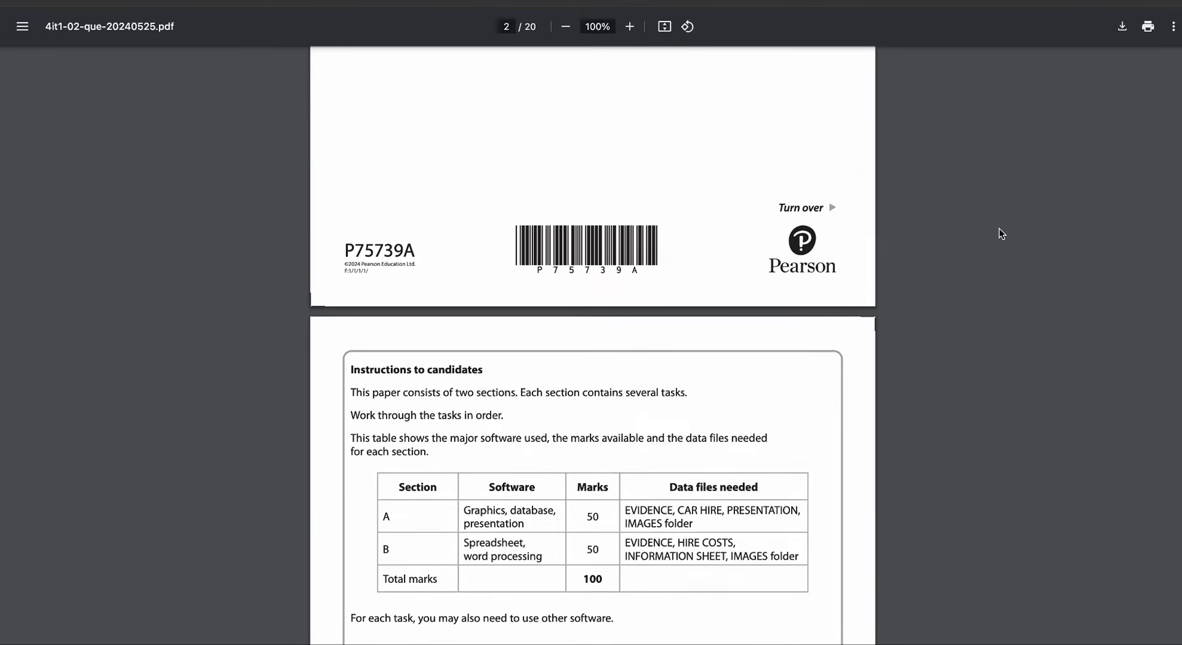
scroll(1000, 232, "down", 3)
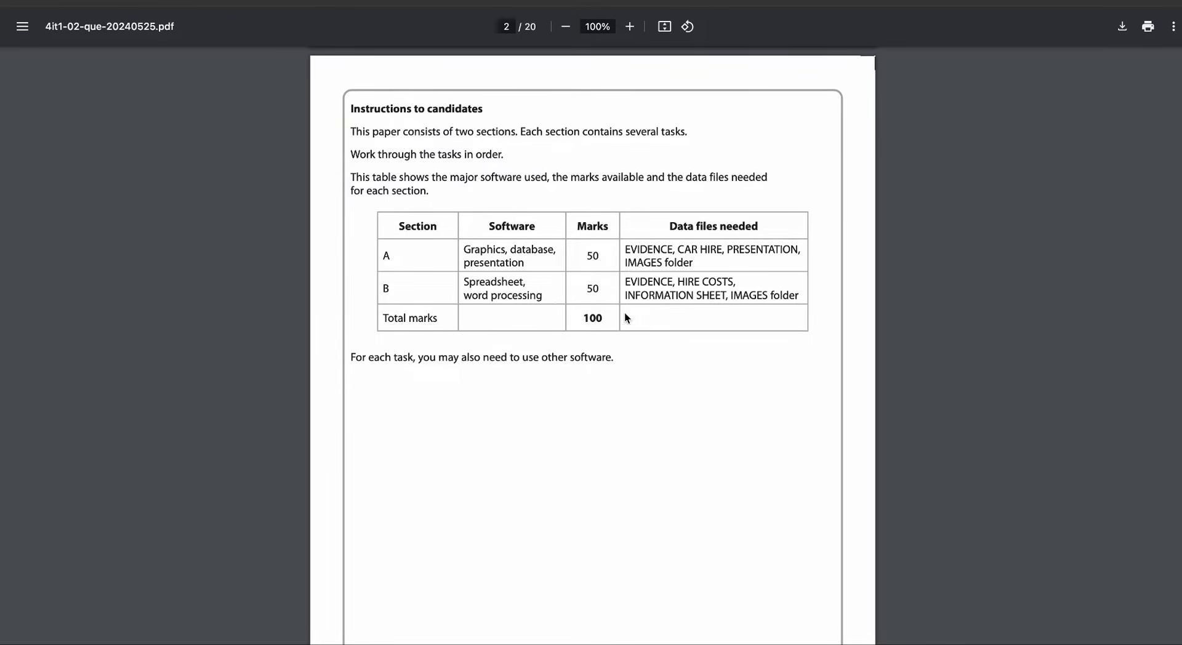
scroll(655, 171, "down", 10)
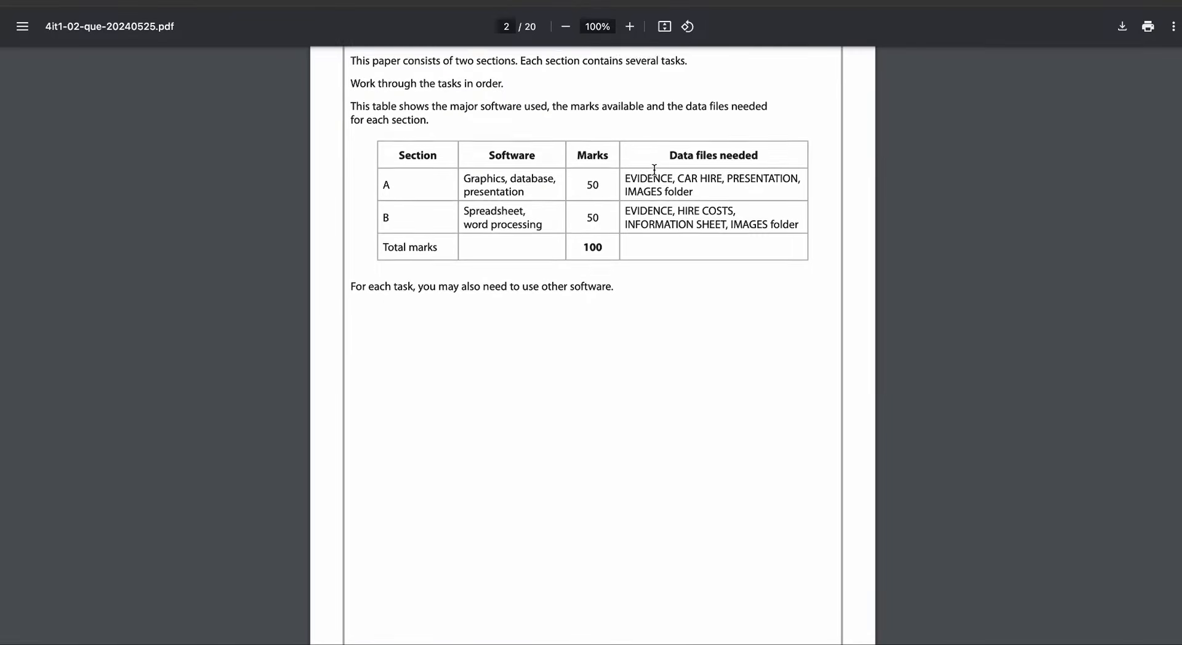
scroll(654, 169, "down", 1)
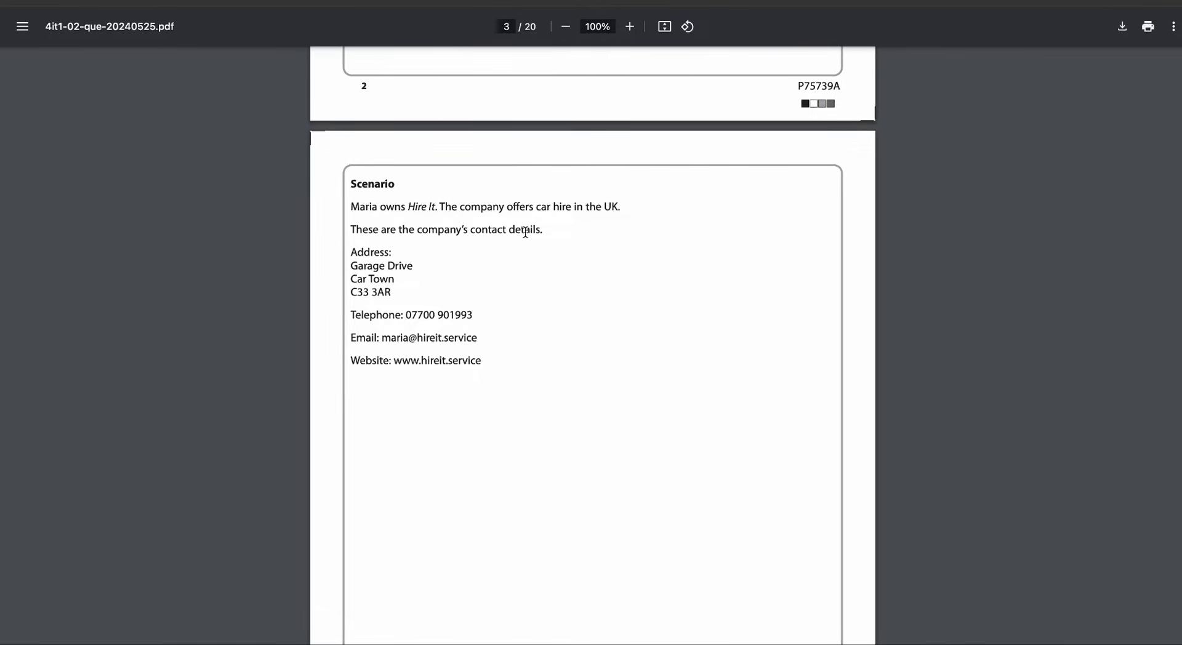
scroll(556, 275, "down", 1)
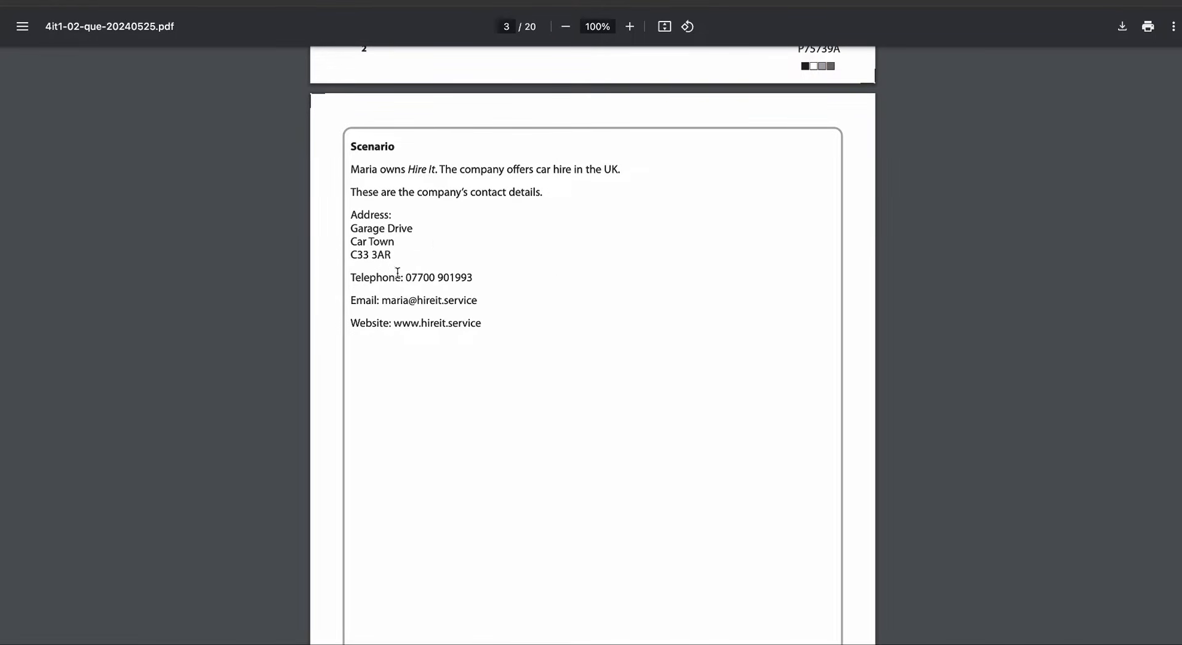
scroll(613, 271, "down", 1)
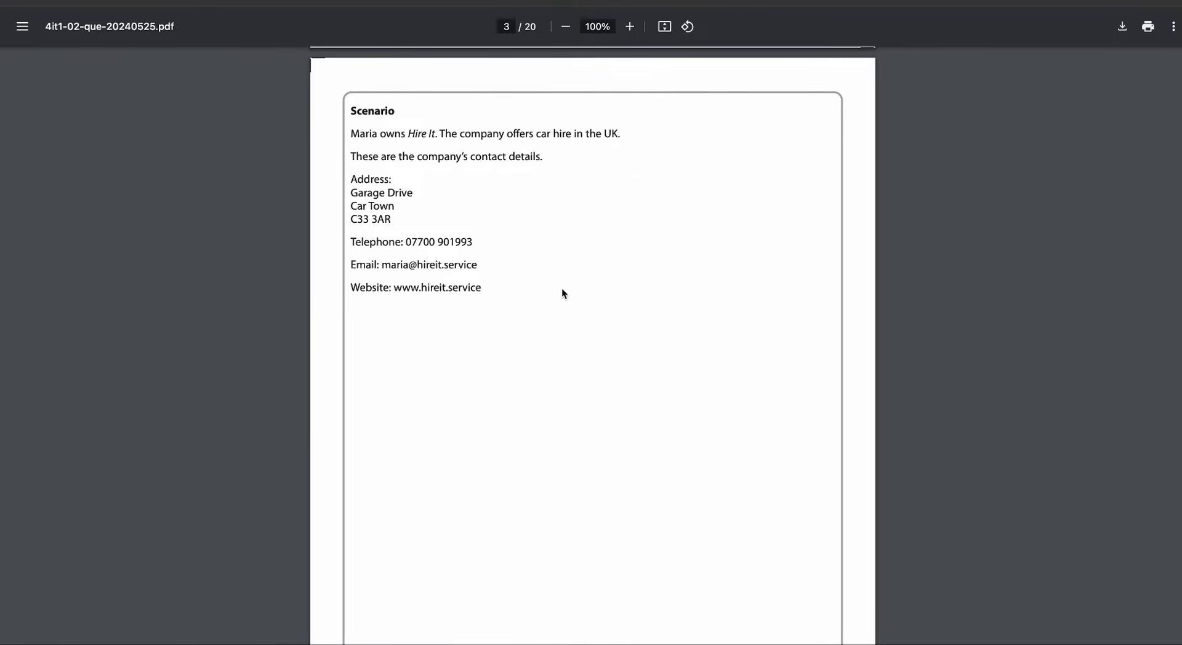
scroll(562, 288, "down", 10)
scroll(561, 288, "up", 3)
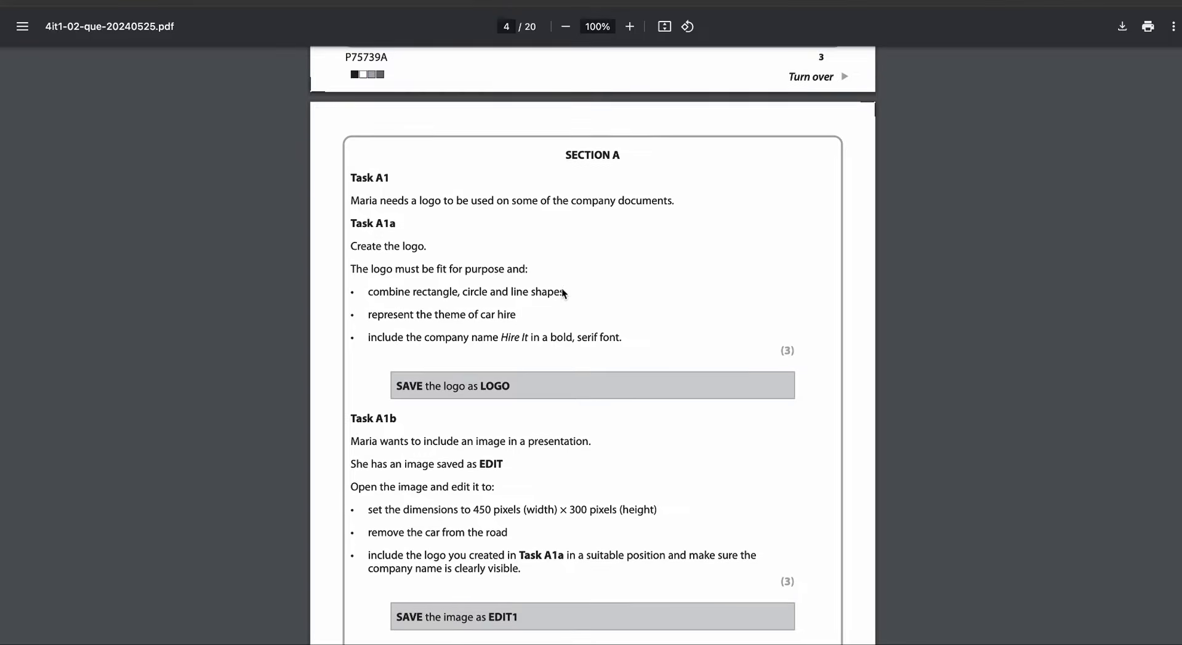
scroll(562, 293, "down", 1)
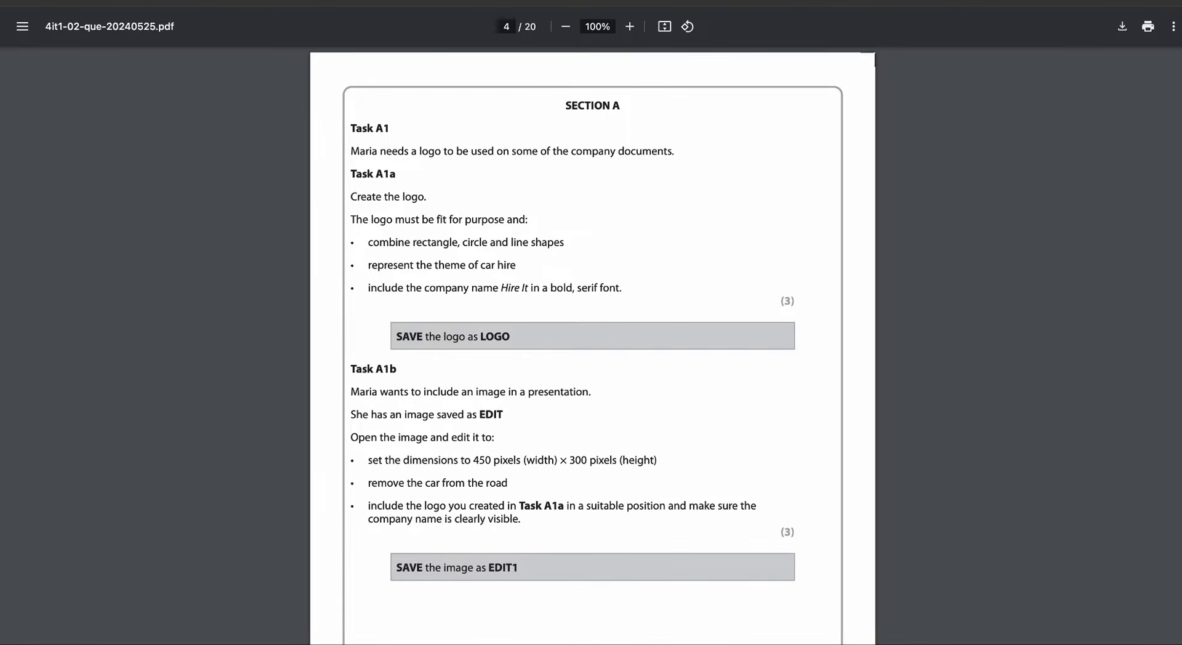
Switch to the desktop, create a new folder there and rename it.
key("ctrl+Up")
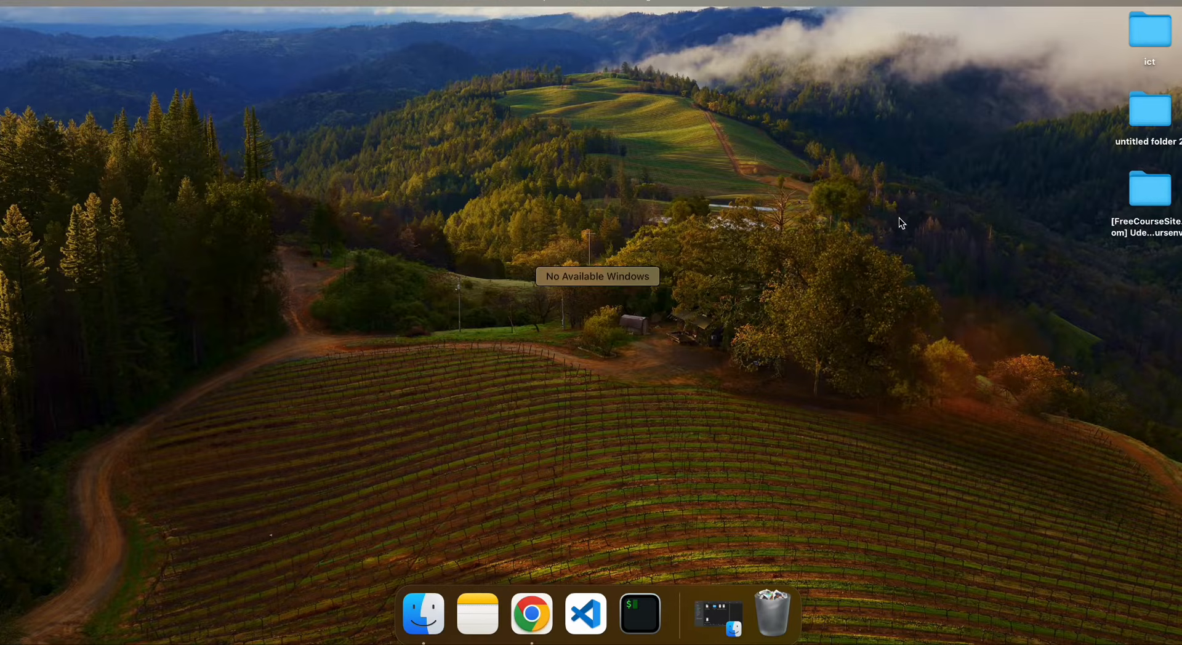
left_click(860, 364)
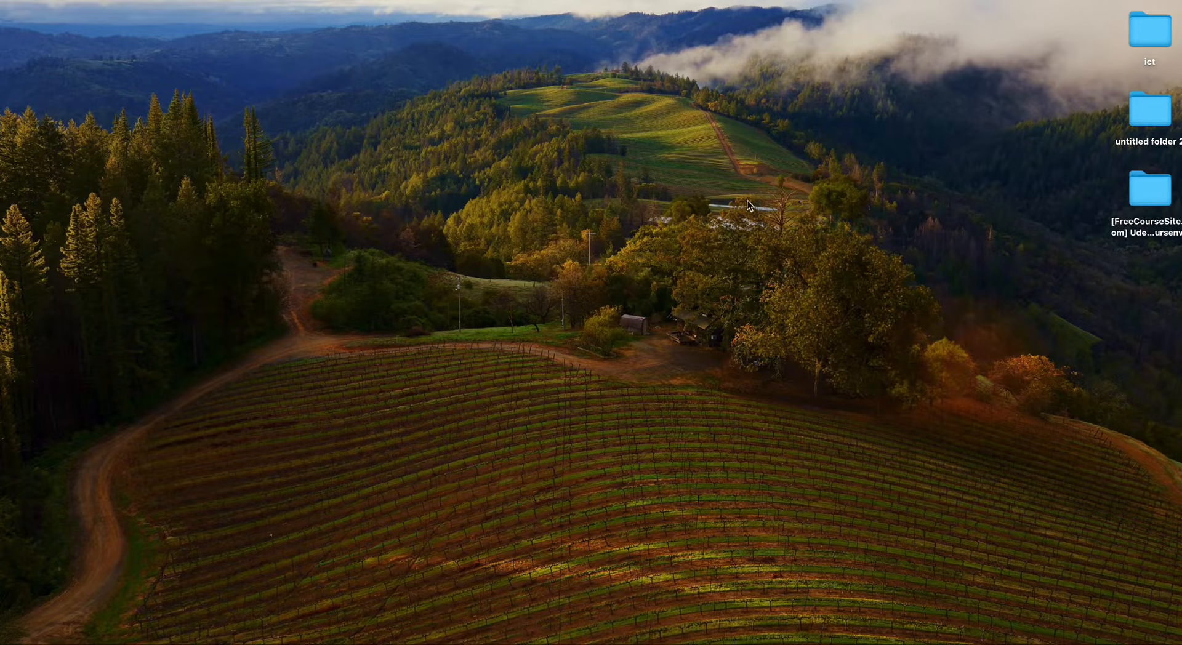
right_click(747, 186)
left_click(826, 193)
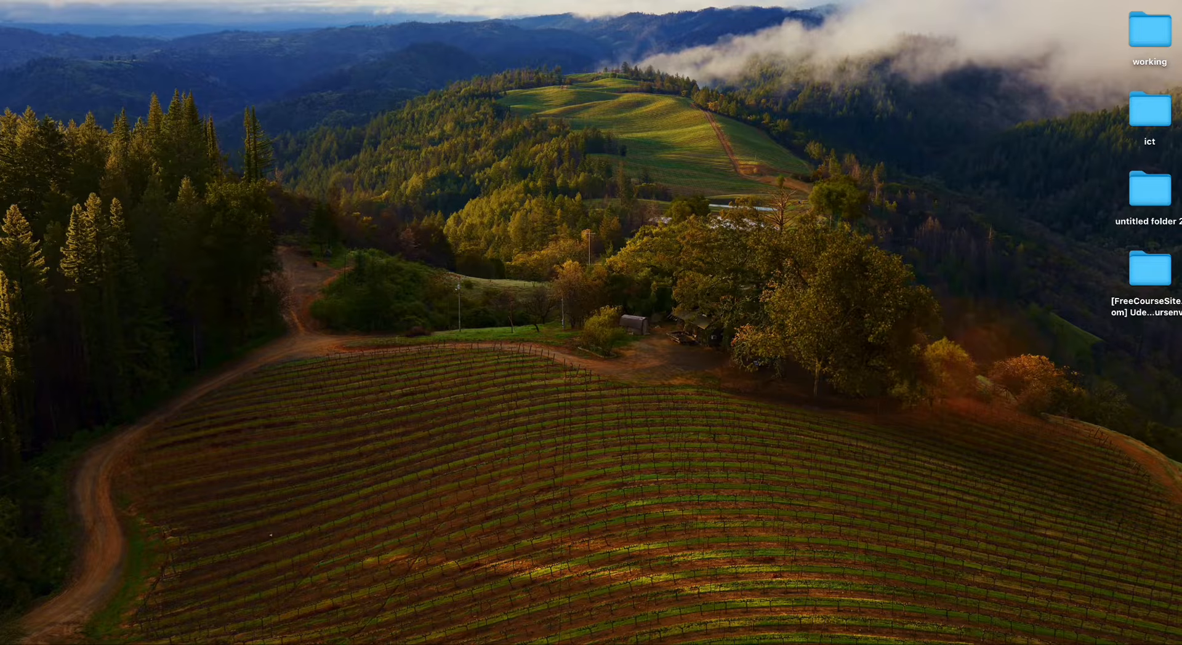
left_click_drag(1101, 1, 969, 248)
right_click(989, 1)
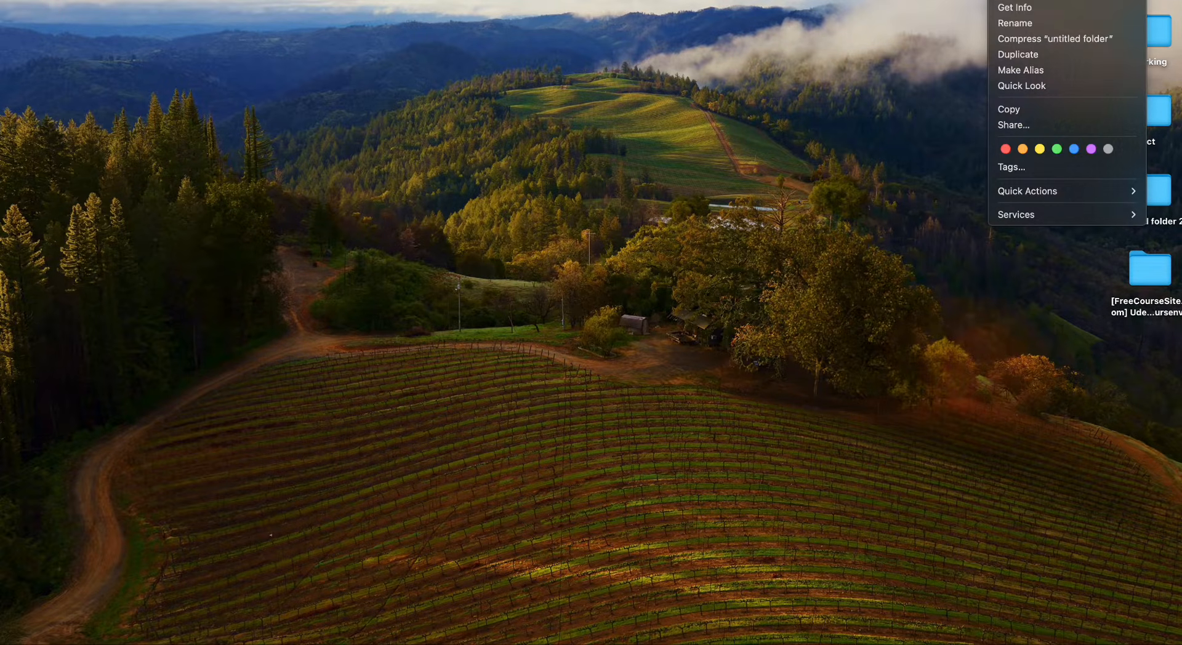
left_click(1038, 26)
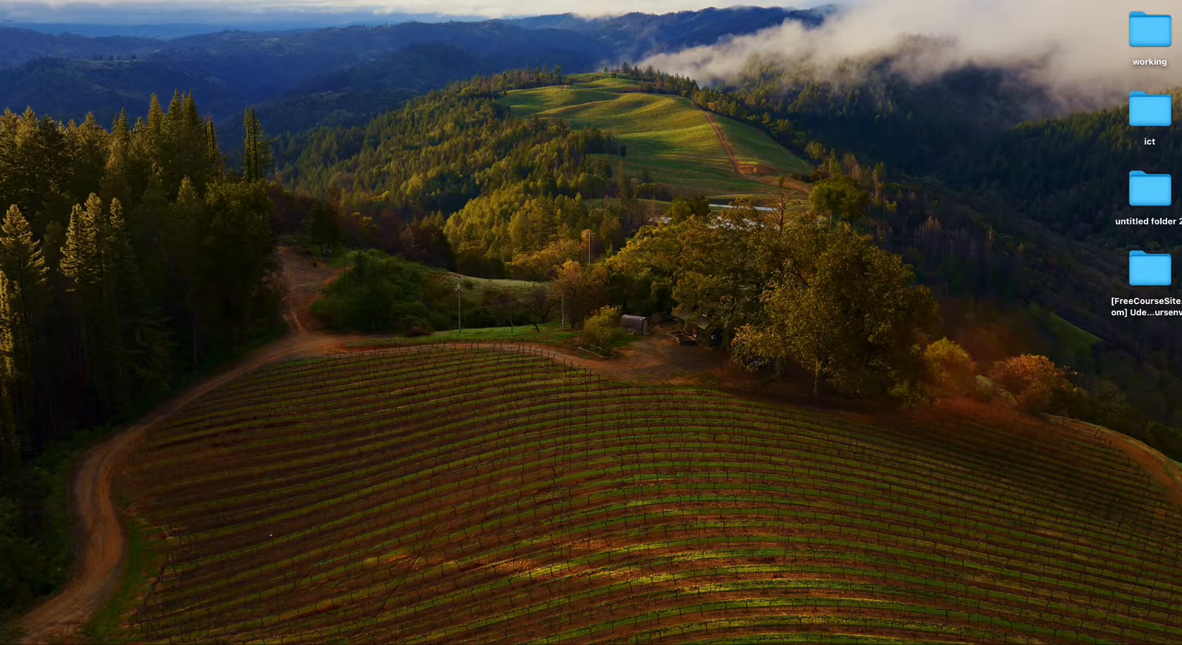
Open the working folder on the desktop to check its contents and close its window.
left_click(310, 54)
left_click(1158, 60)
double_click(1138, 34)
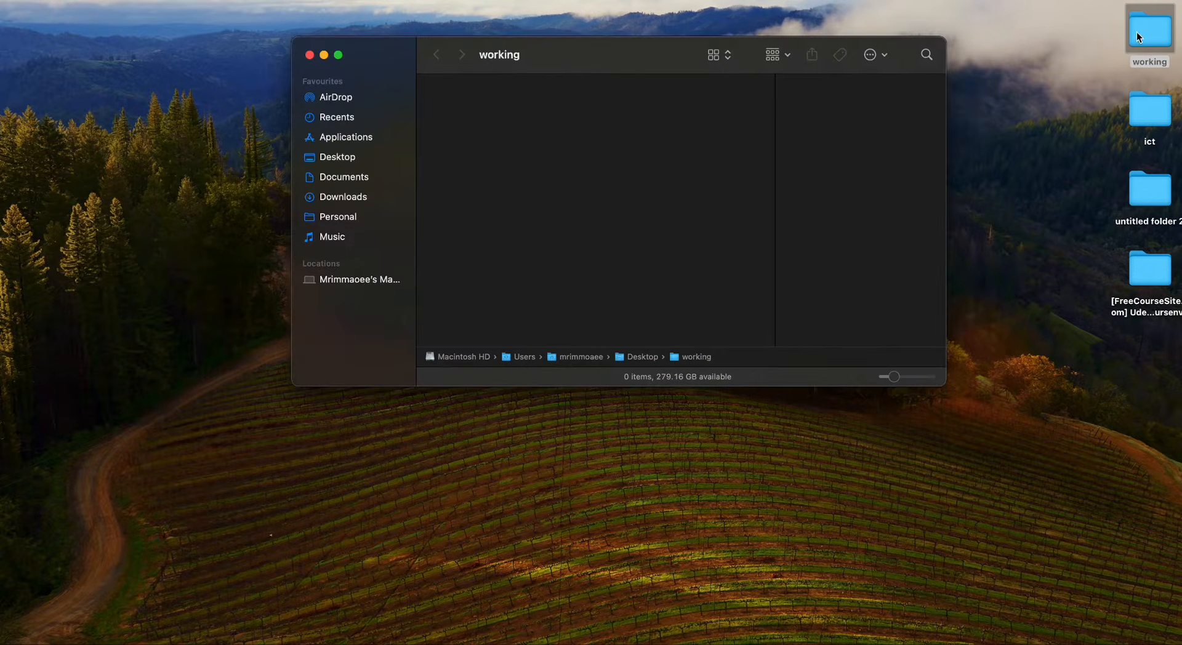
left_click(310, 54)
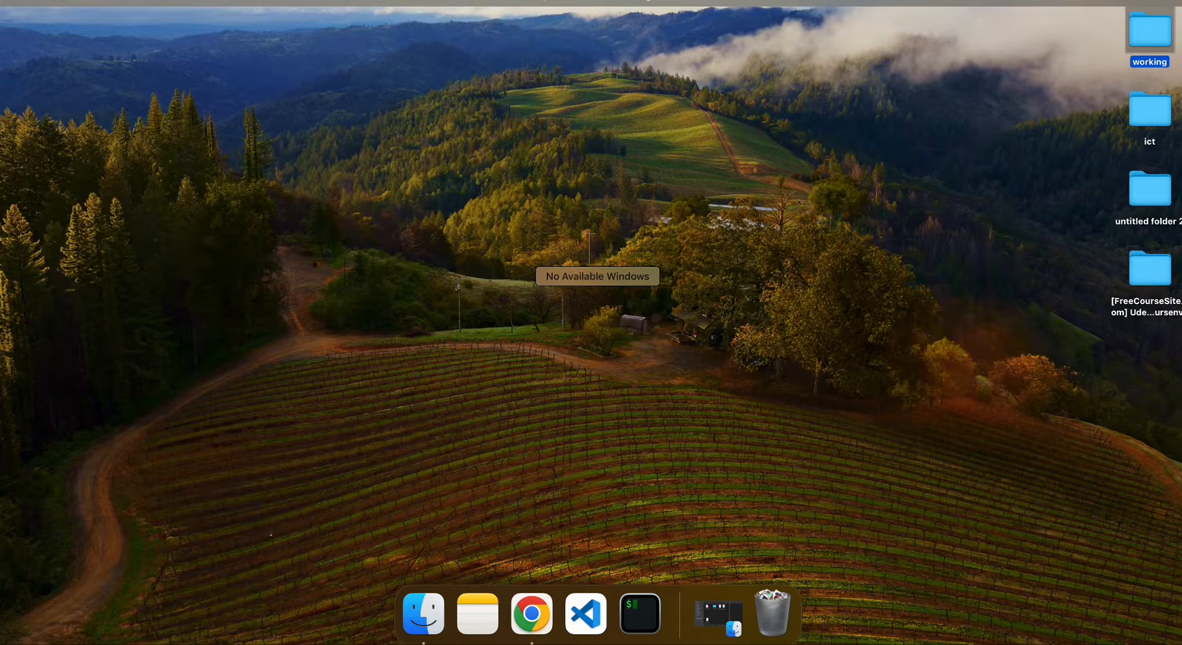
Switch back to the browser and open the Photopea image editor in a new tab.
key("ctrl+Right")
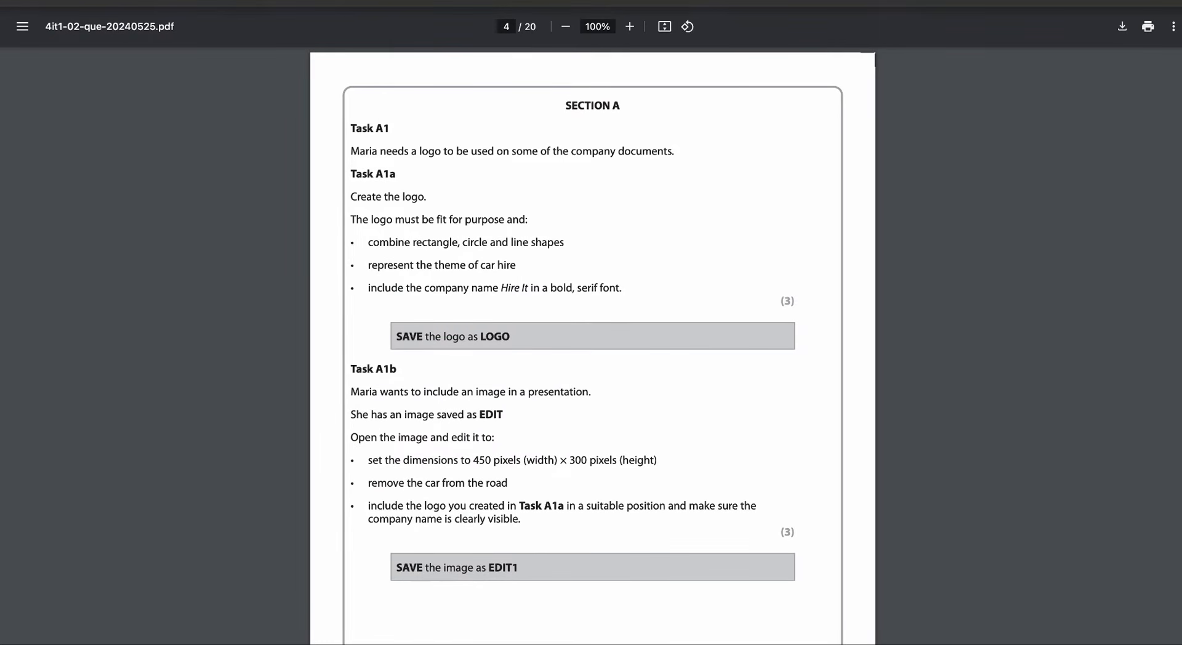
key("super+t")
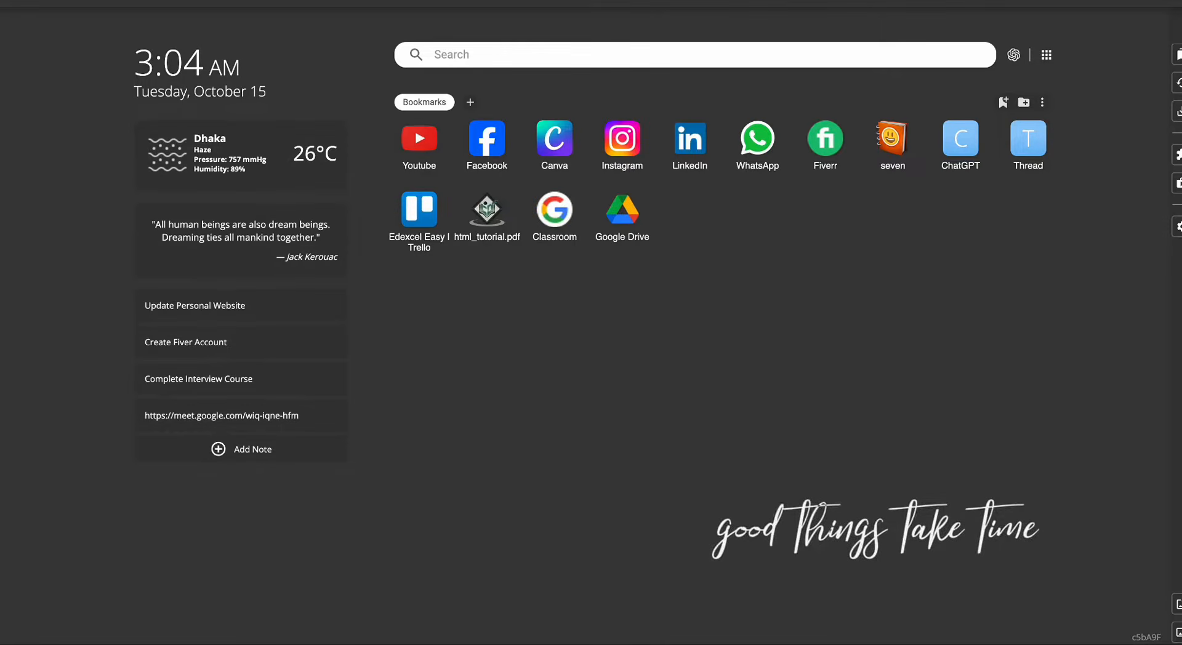
type("phot")
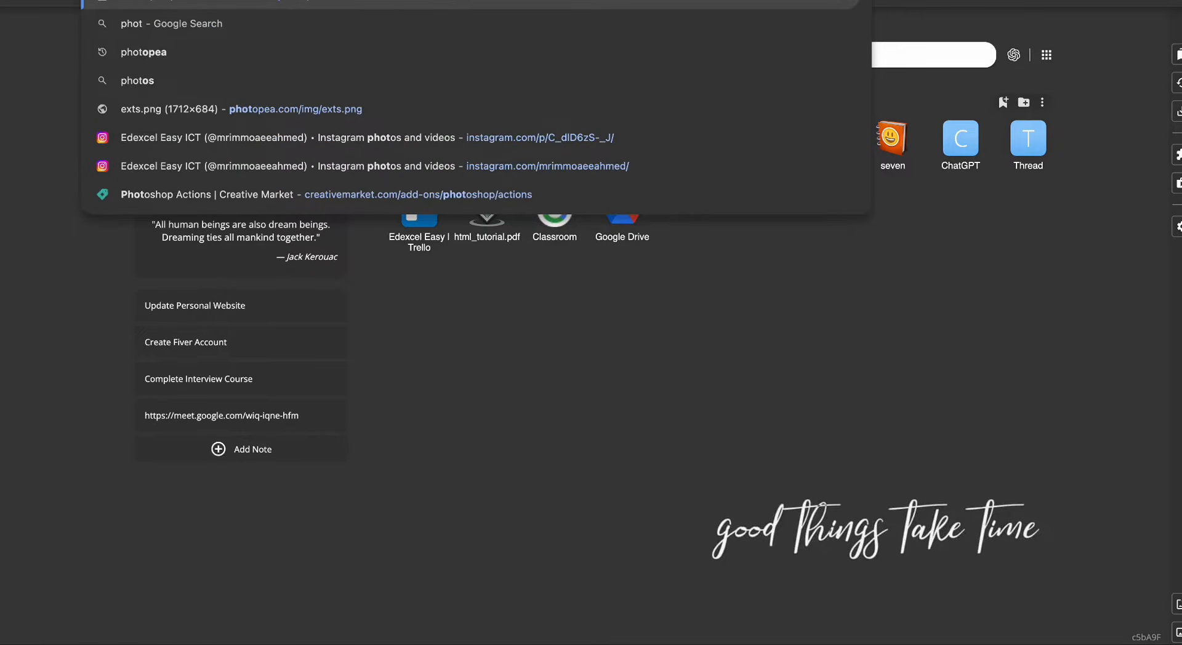
key("Return")
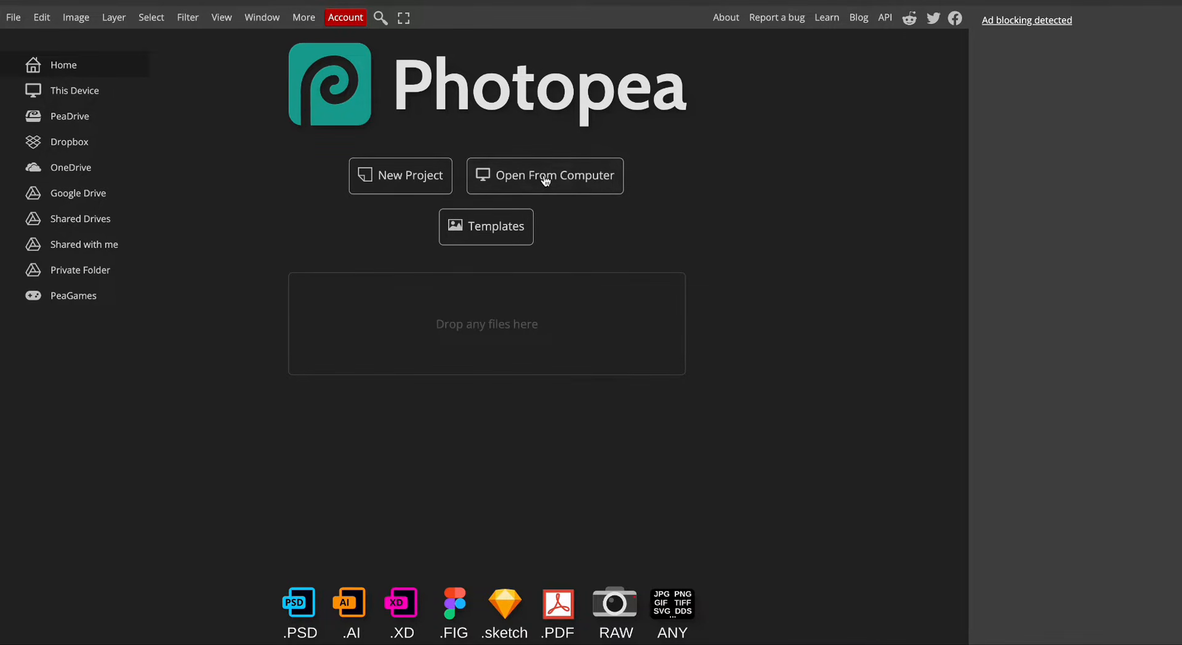
Create a new project from the 400 x 400 px Twitter Profile preset with a white background.
left_click(413, 178)
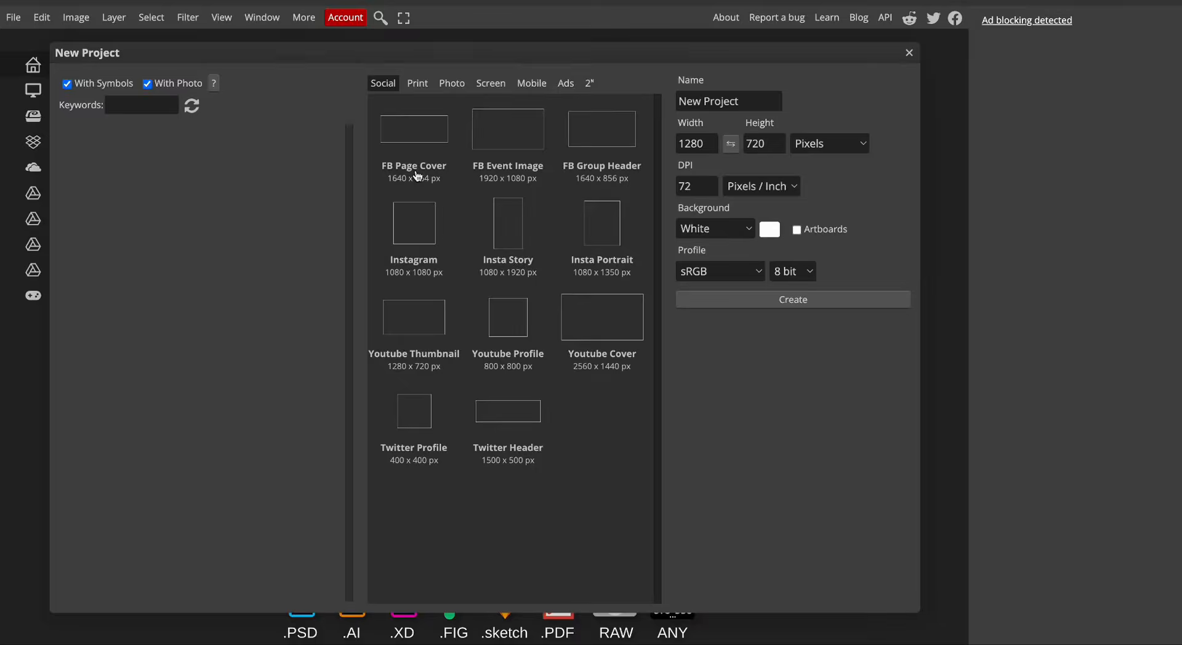
left_click(423, 415)
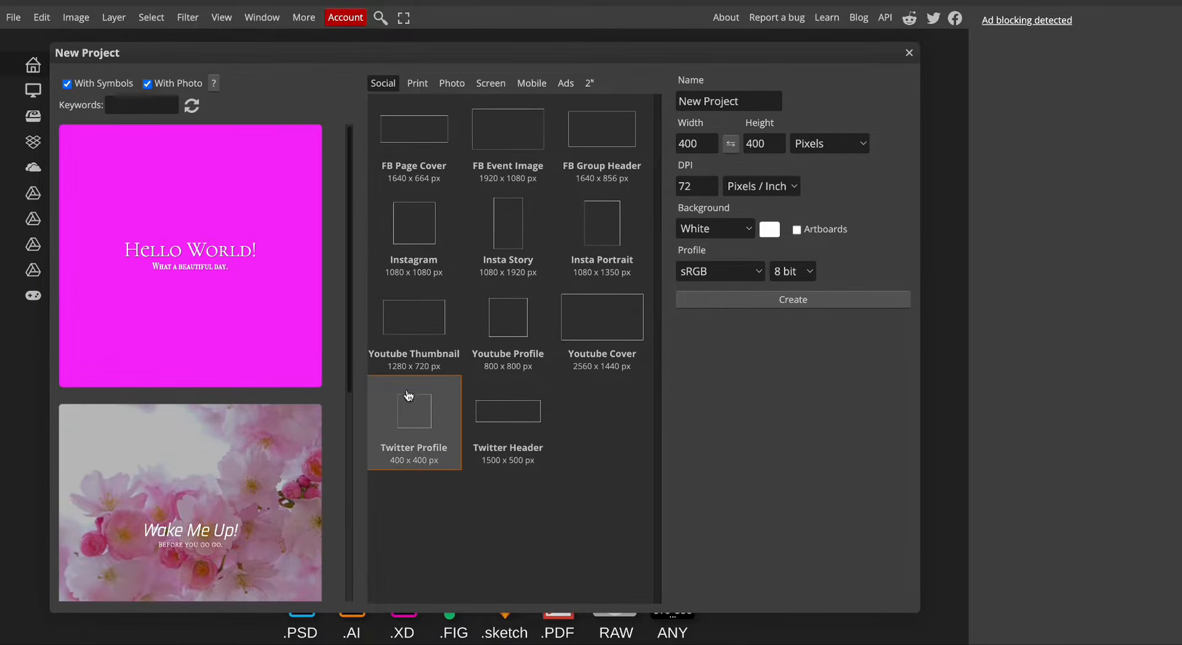
left_click(784, 300)
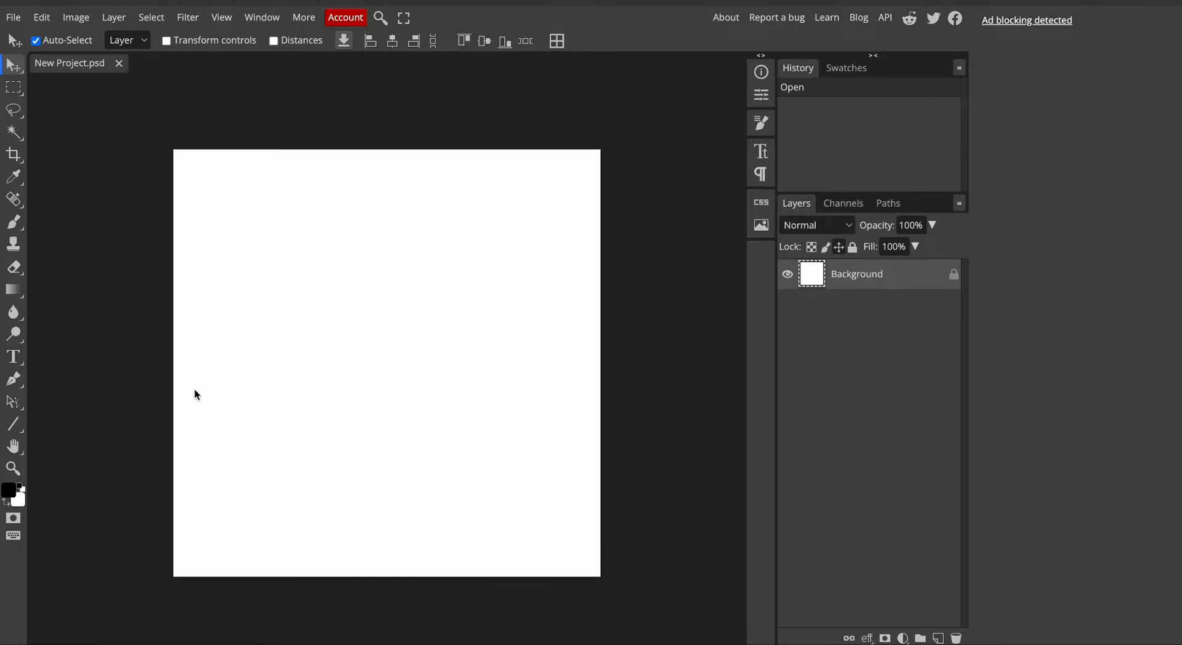
Draw a wide black rectangle across the middle of the canvas as the car body.
left_click(18, 432)
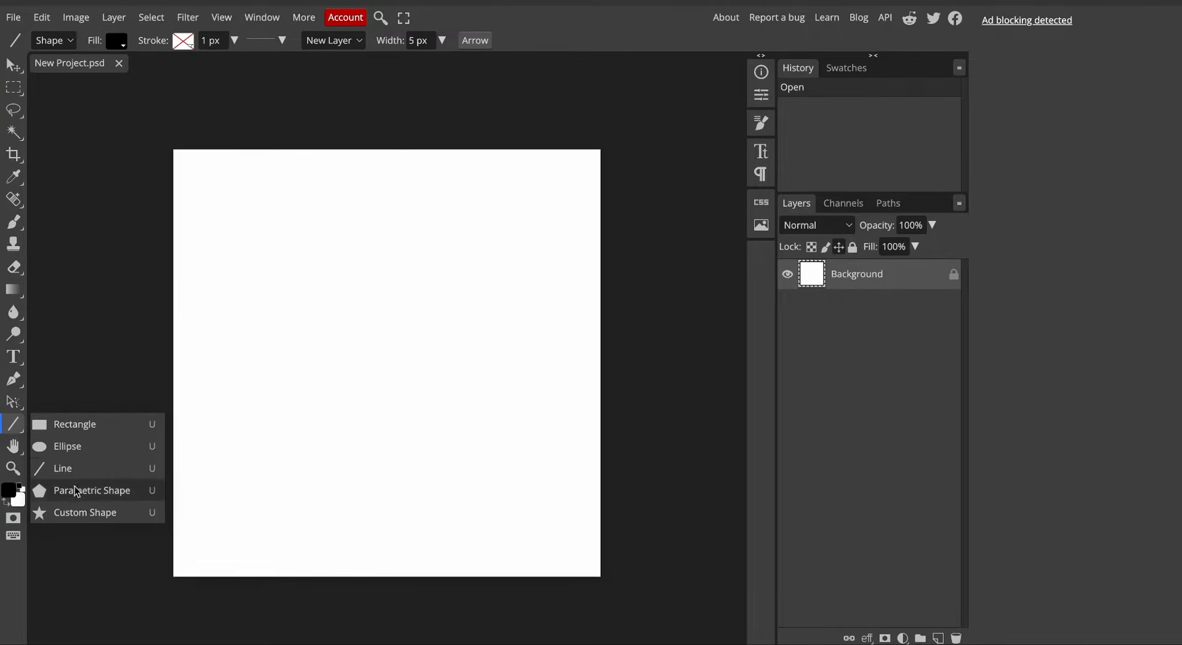
left_click(116, 423)
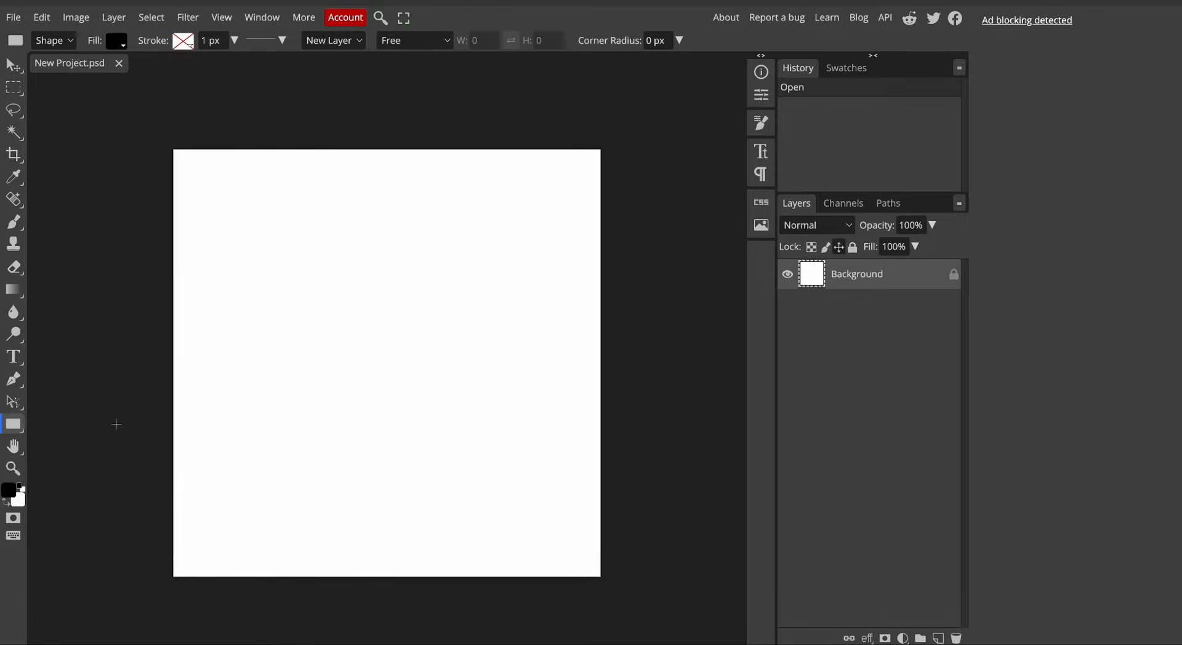
left_click_drag(249, 334, 538, 397)
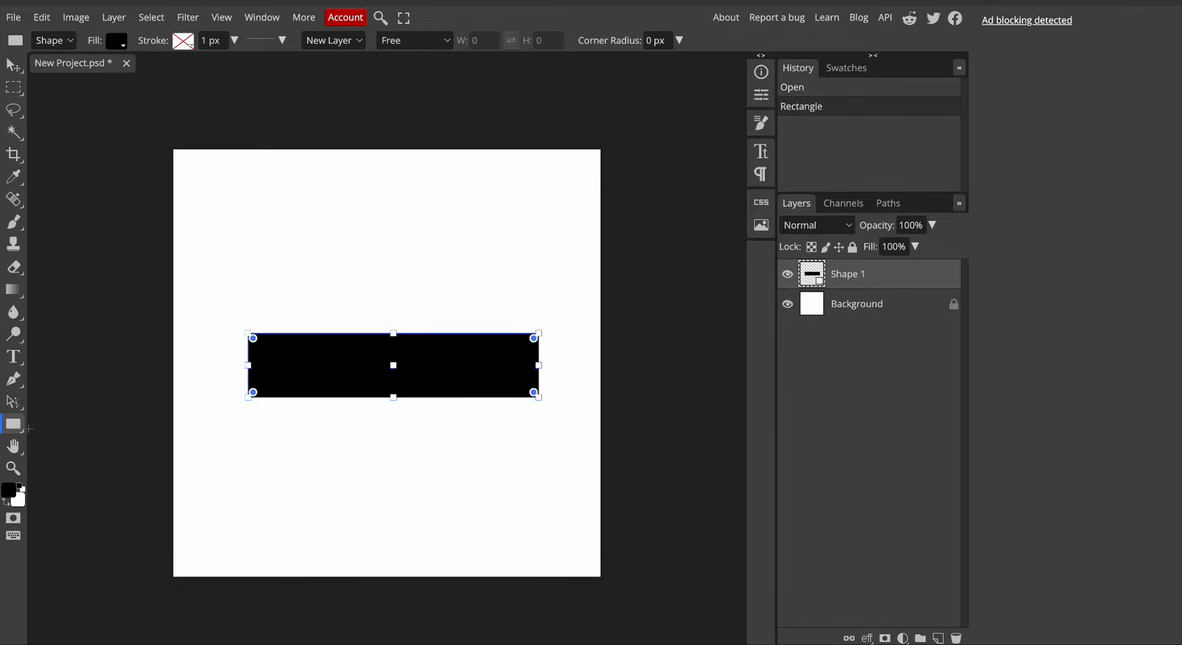
Draw a small black ellipse as a wheel, overlapping the lower edge of the rectangle near its left end.
left_click(15, 426)
left_click(67, 446)
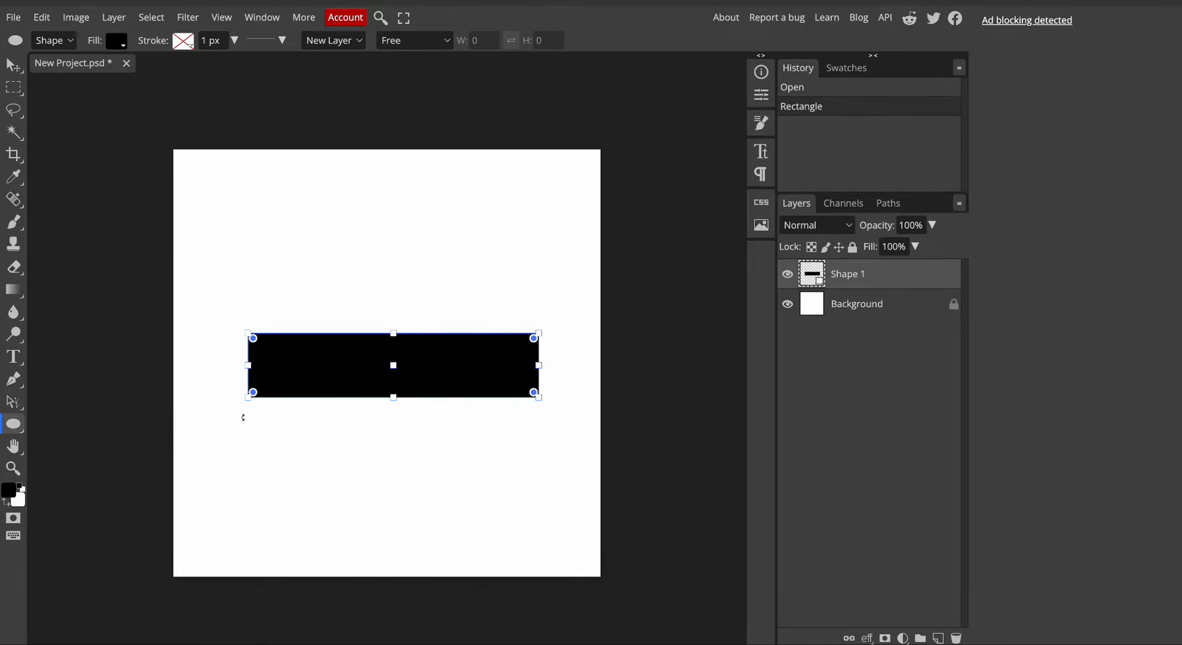
left_click_drag(286, 389, 330, 435)
left_click_drag(329, 436, 330, 435)
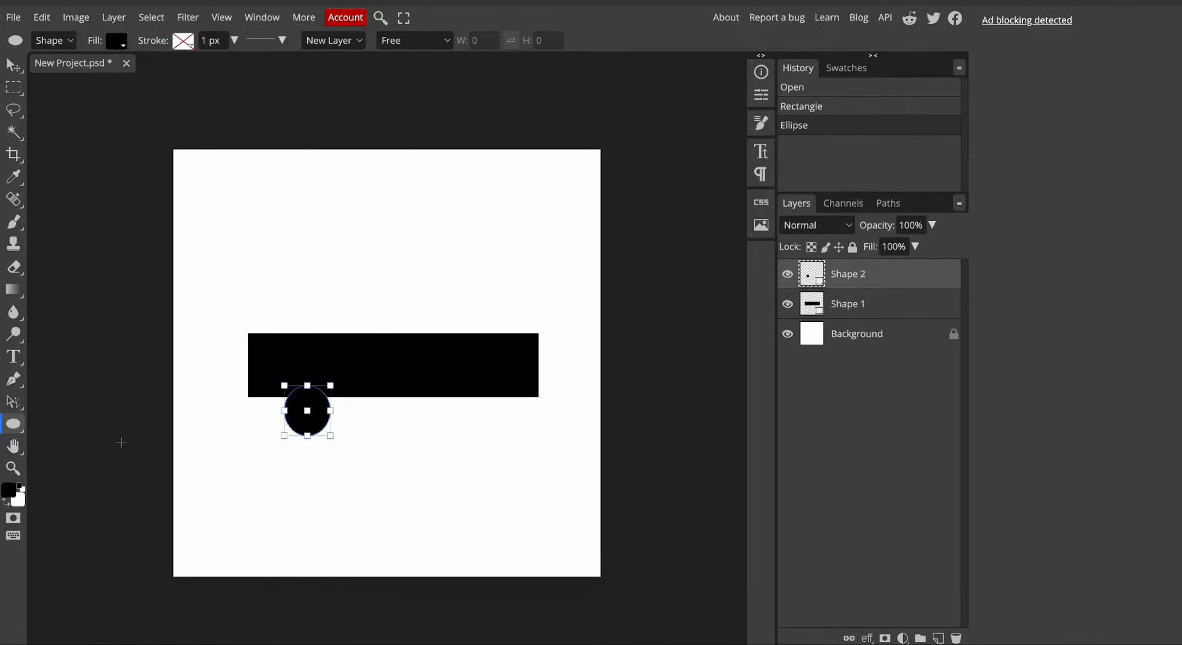
left_click(360, 456)
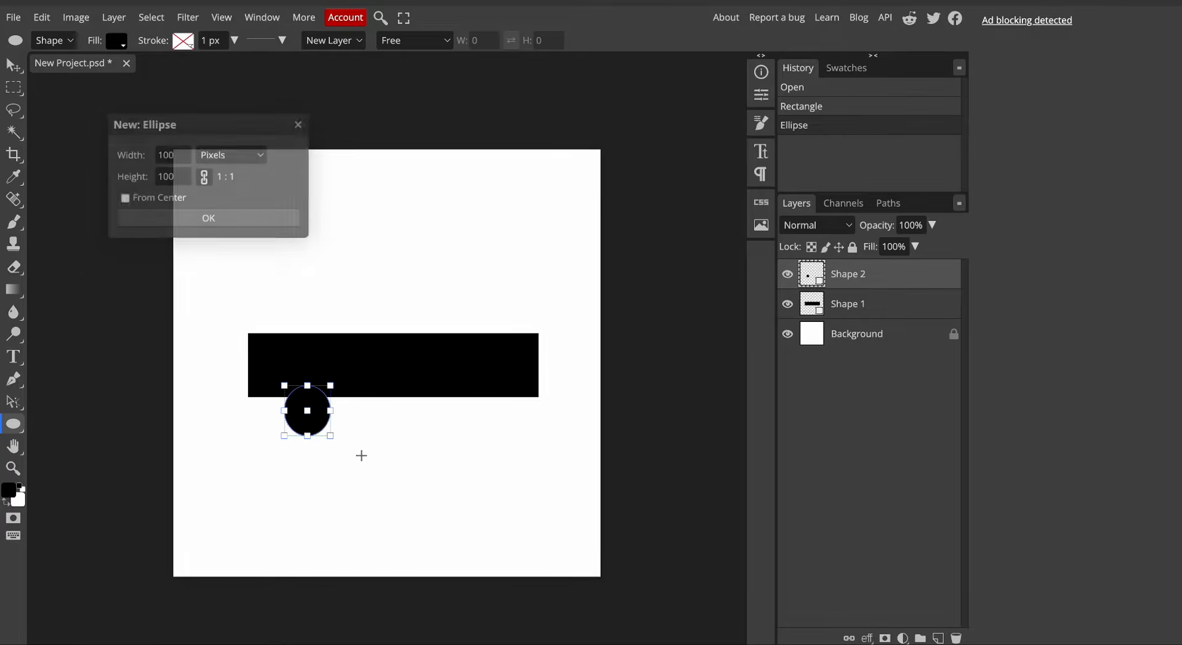
left_click(302, 126)
right_click(316, 411)
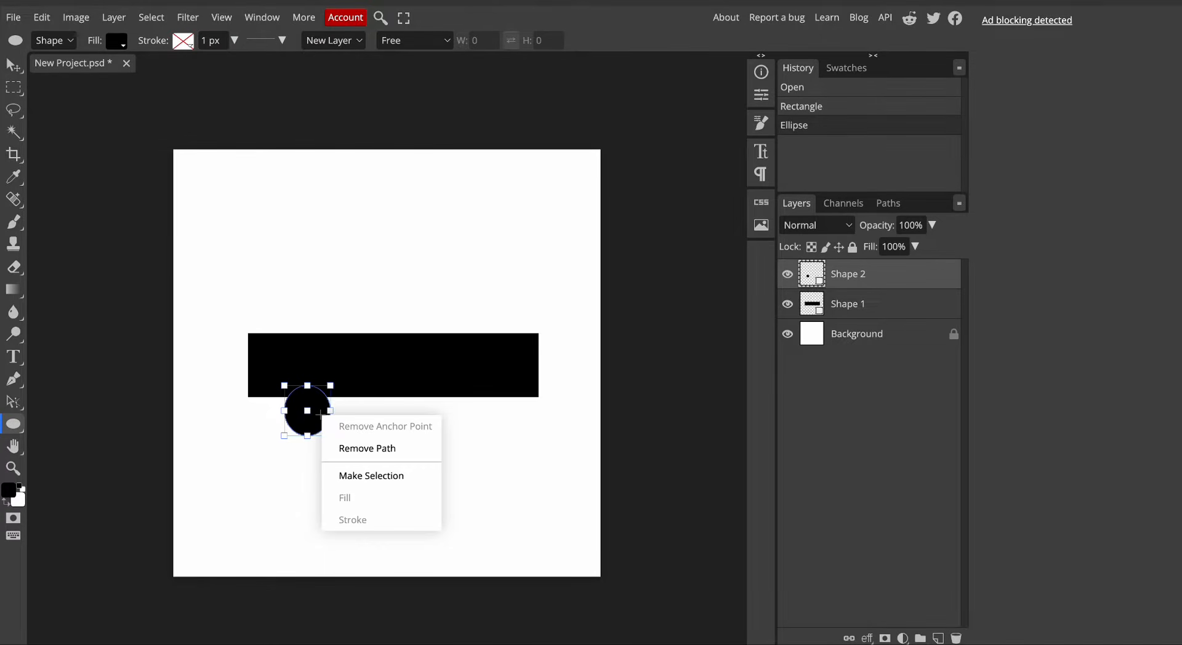
left_click(312, 414)
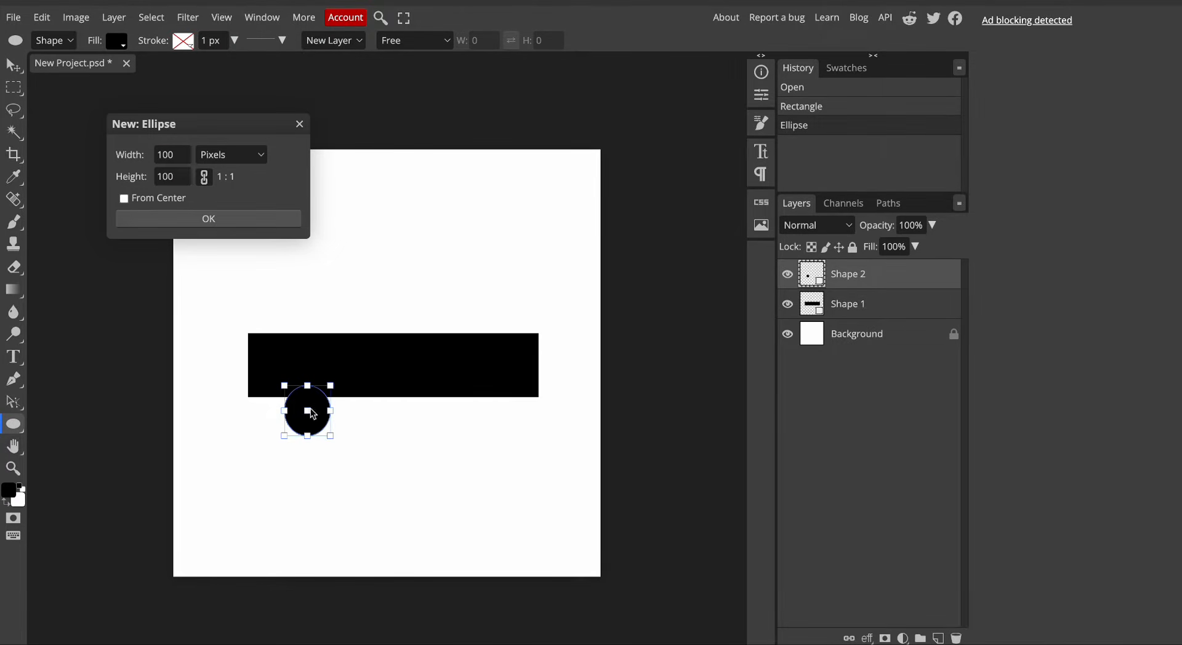
left_click(299, 123)
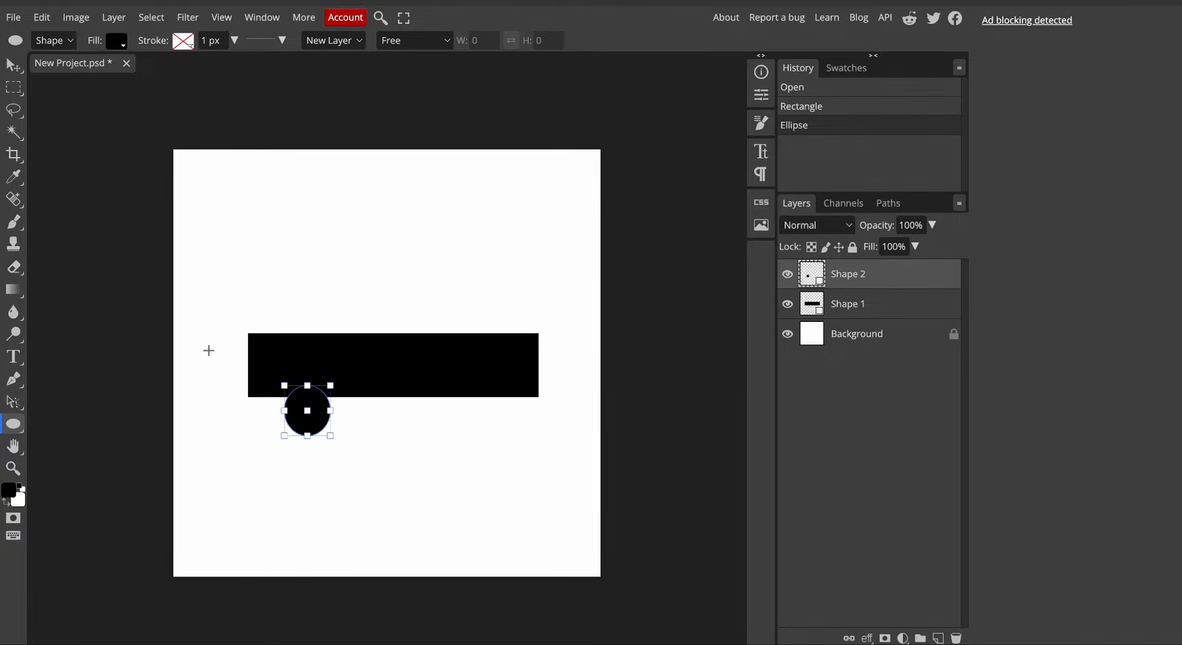
Duplicate the wheel's layer and move the copy right, beneath the other end of the car body, level with the first wheel.
right_click(879, 274)
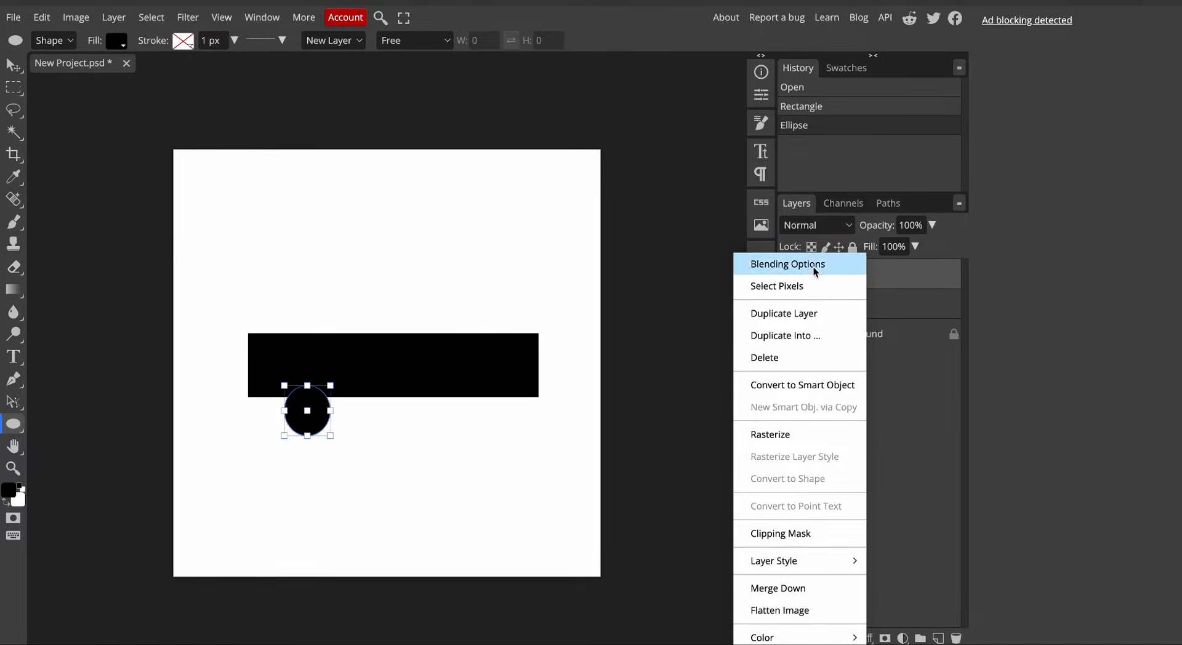
left_click(807, 314)
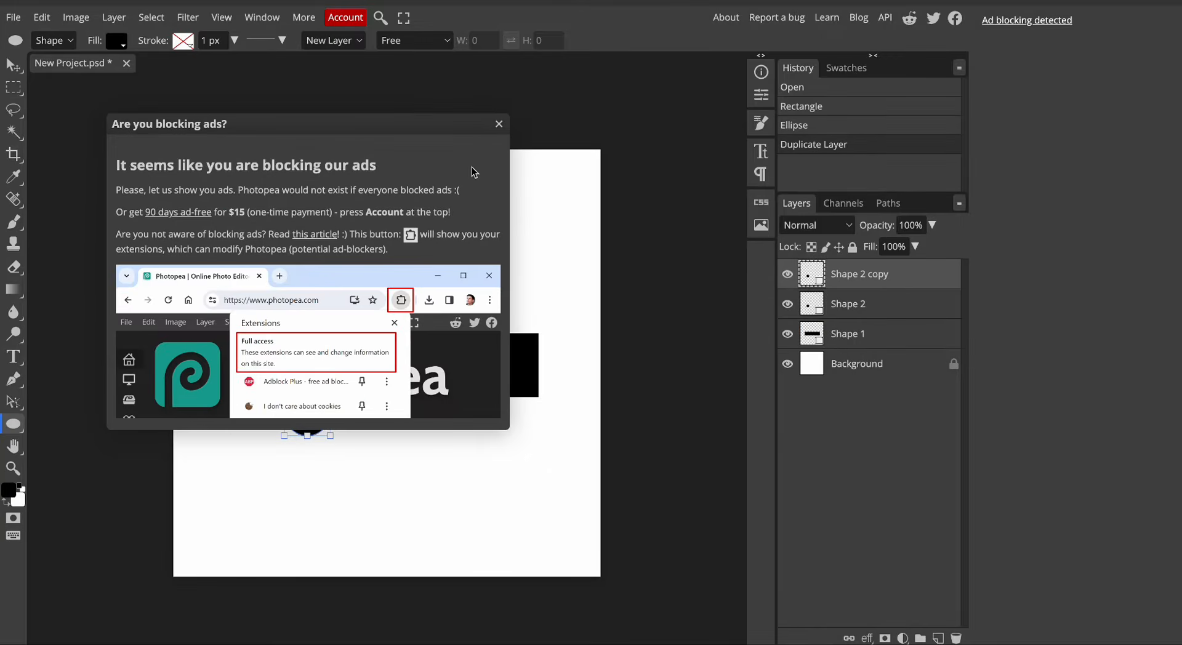
left_click(498, 123)
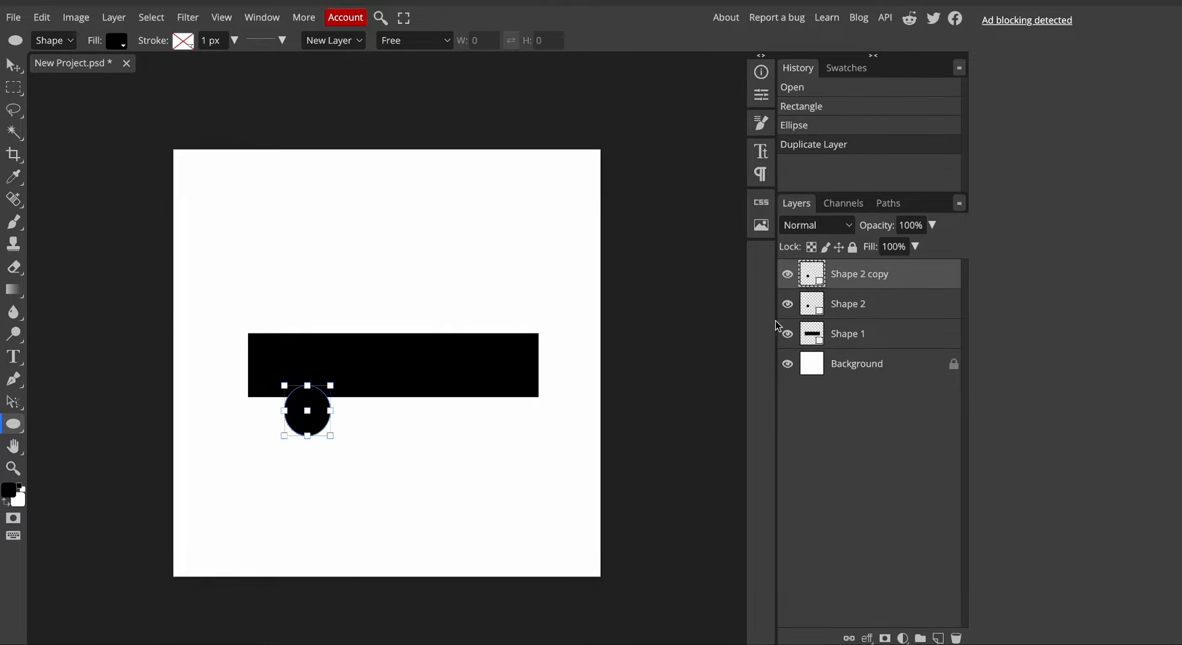
left_click(18, 403)
left_click_drag(326, 416, 479, 419)
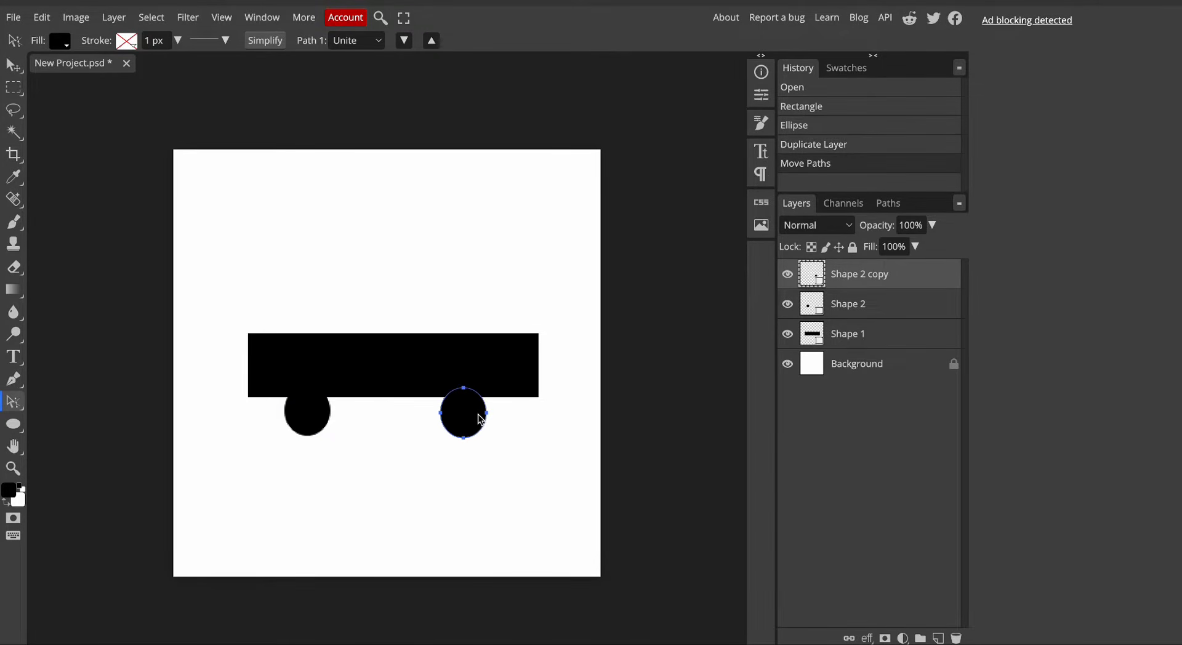
Move the car body's layer to the top of the layer stack, above both wheel layers.
left_click(458, 485)
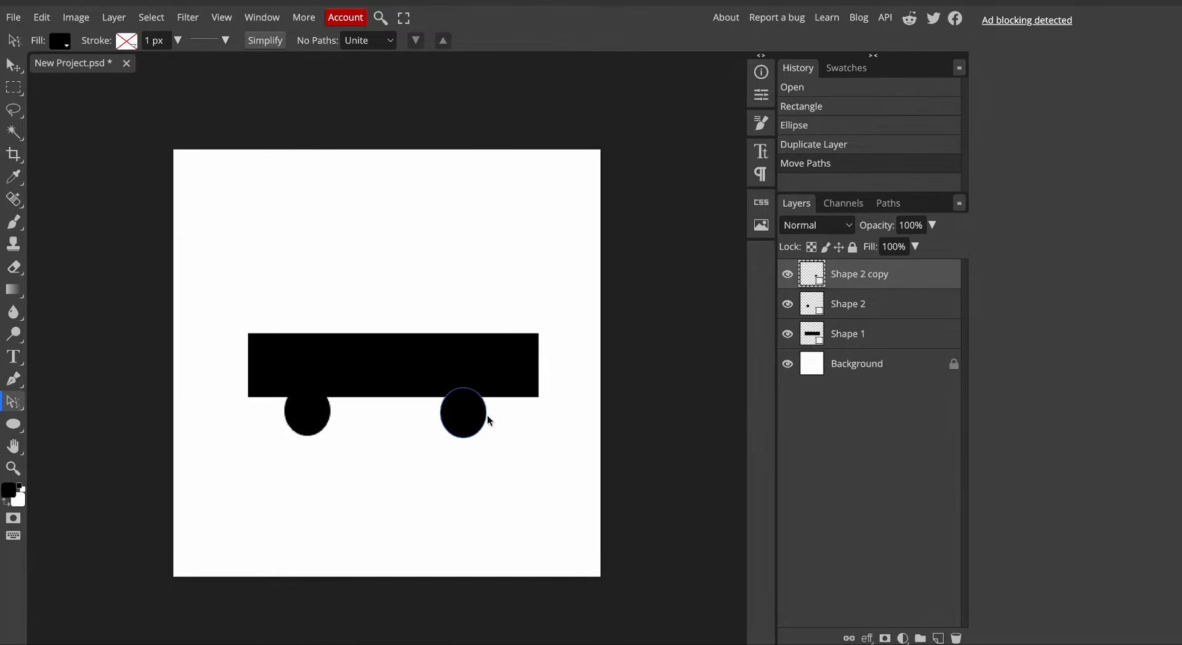
left_click(894, 335)
left_click_drag(894, 337, 884, 266)
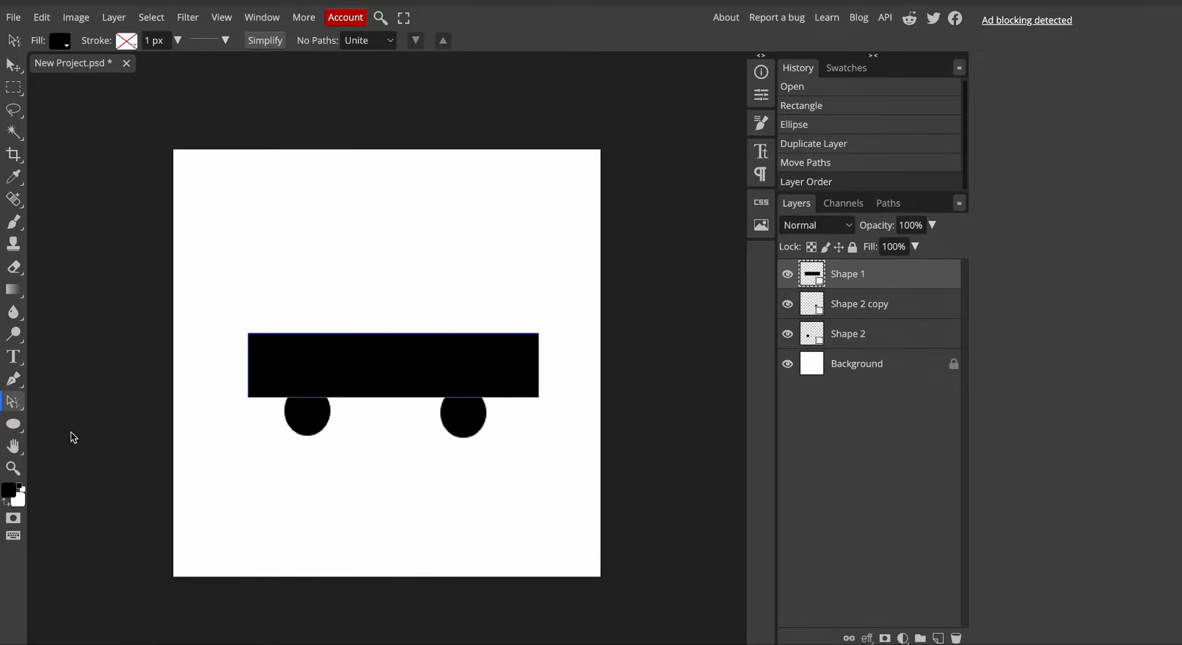
Draw three black 5 px straight lines above the car body to form the sloping sides and flat roof of the cabin.
left_click(14, 424)
right_click(13, 424)
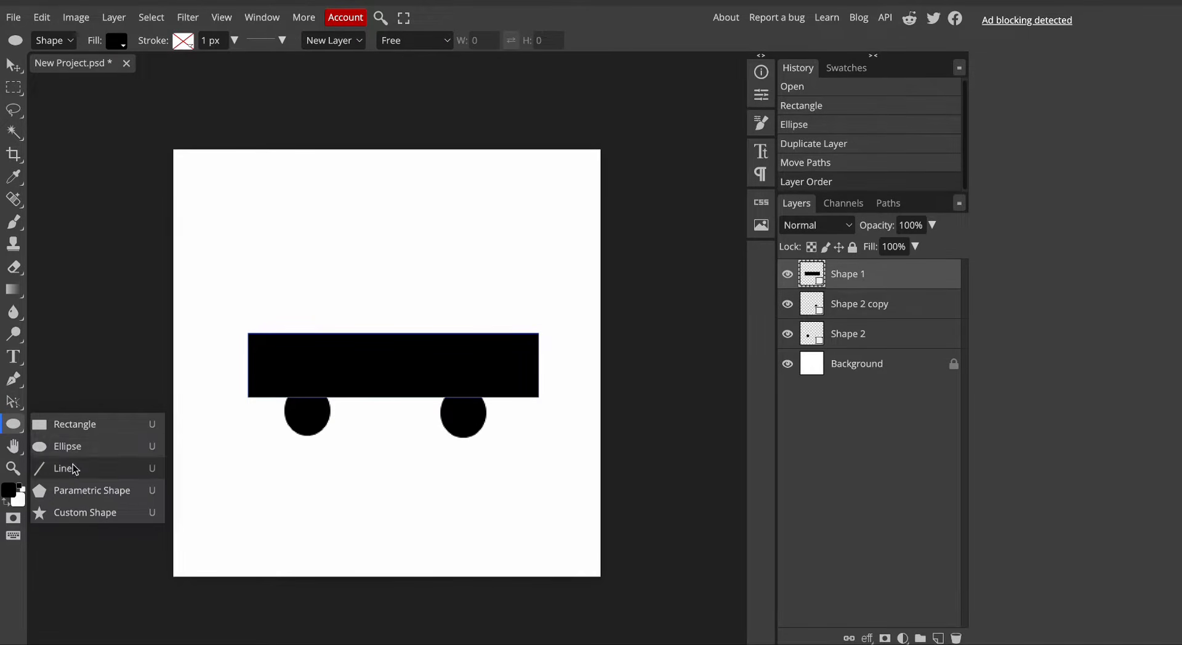
left_click(58, 467)
left_click_drag(326, 335, 462, 335)
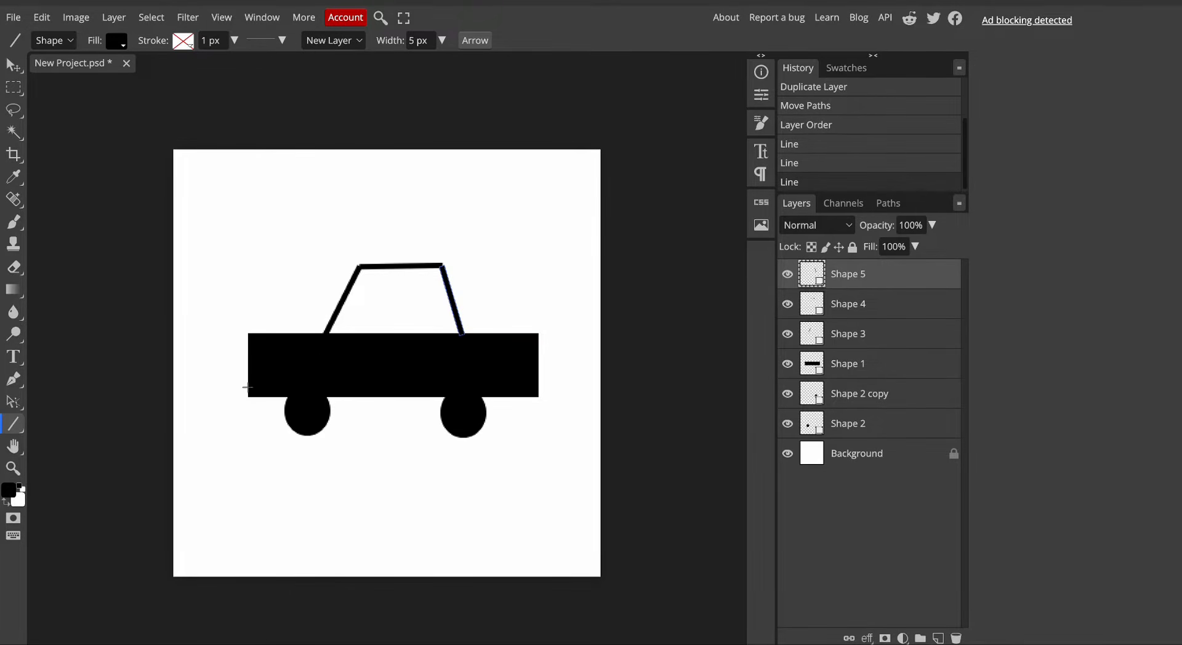
left_click(368, 385)
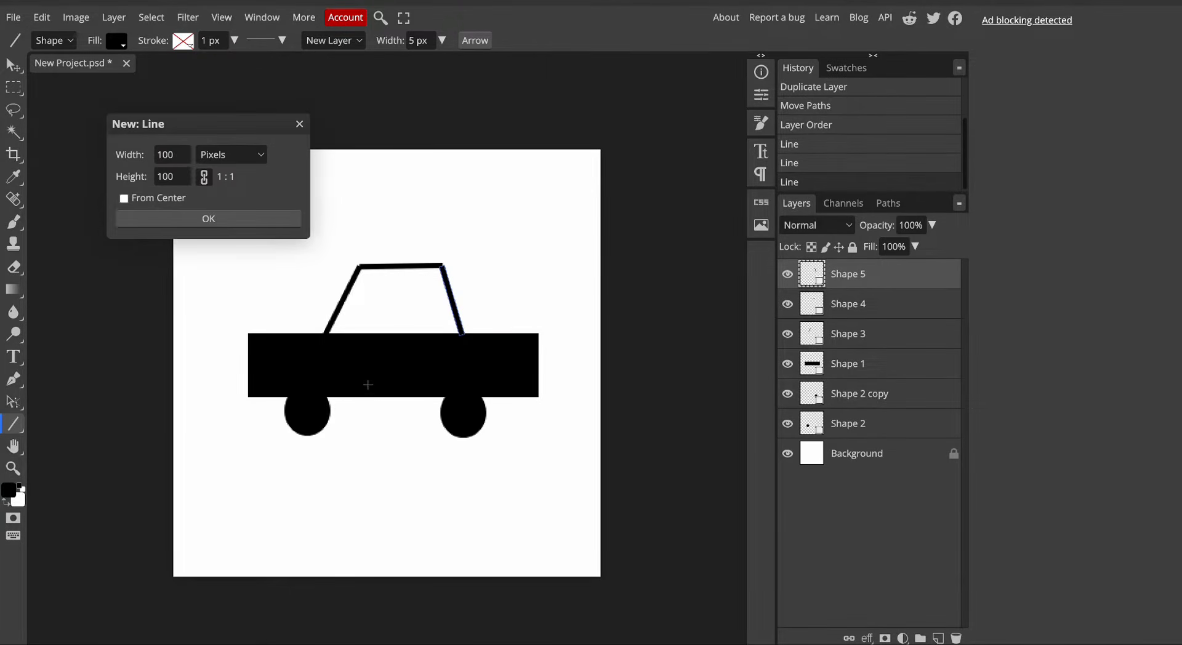
left_click(299, 125)
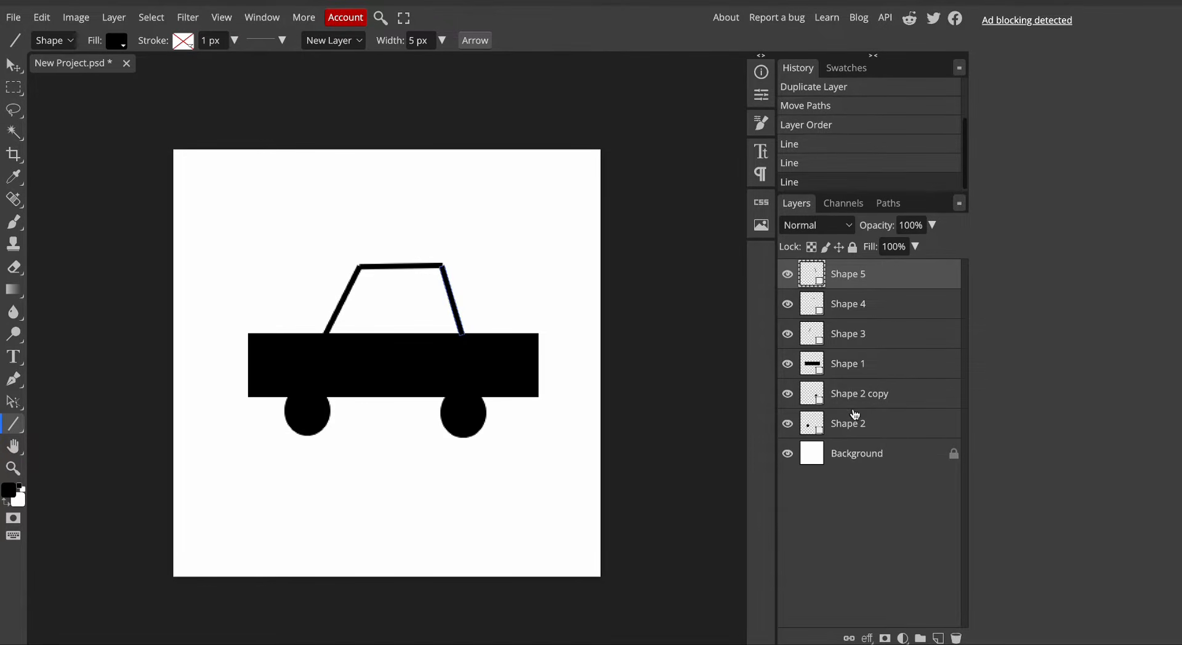
Select the car body's layer and set the foreground colour to blue #2517e9.
left_click(862, 365)
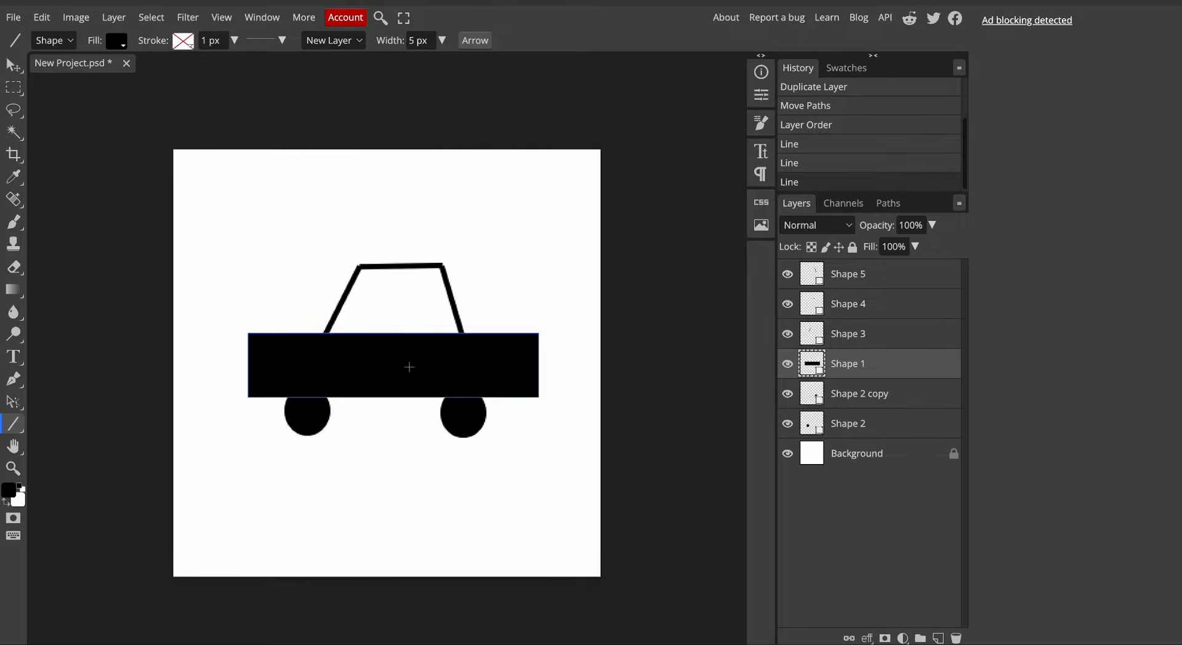
left_click(9, 491)
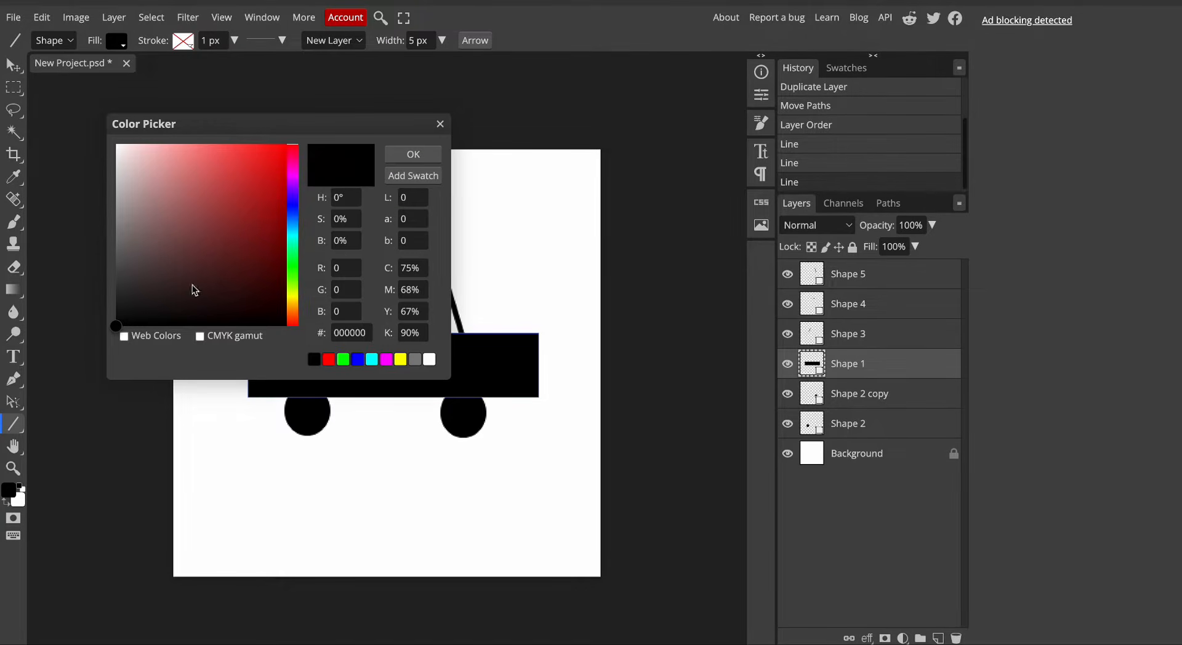
left_click(293, 200)
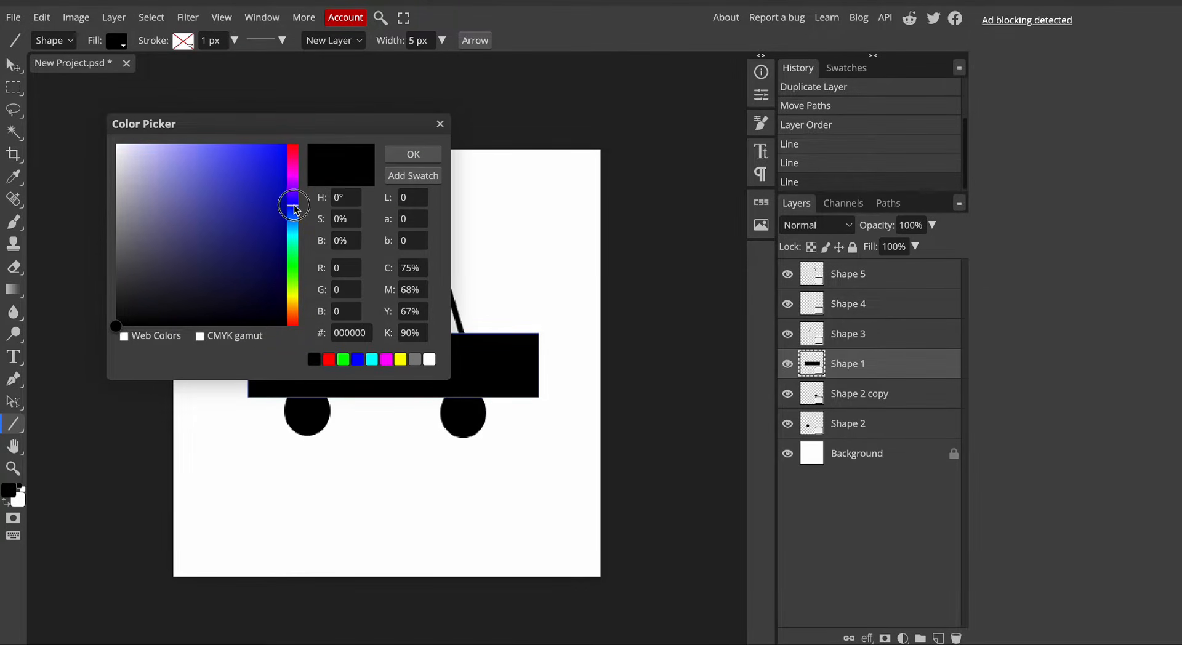
left_click(271, 165)
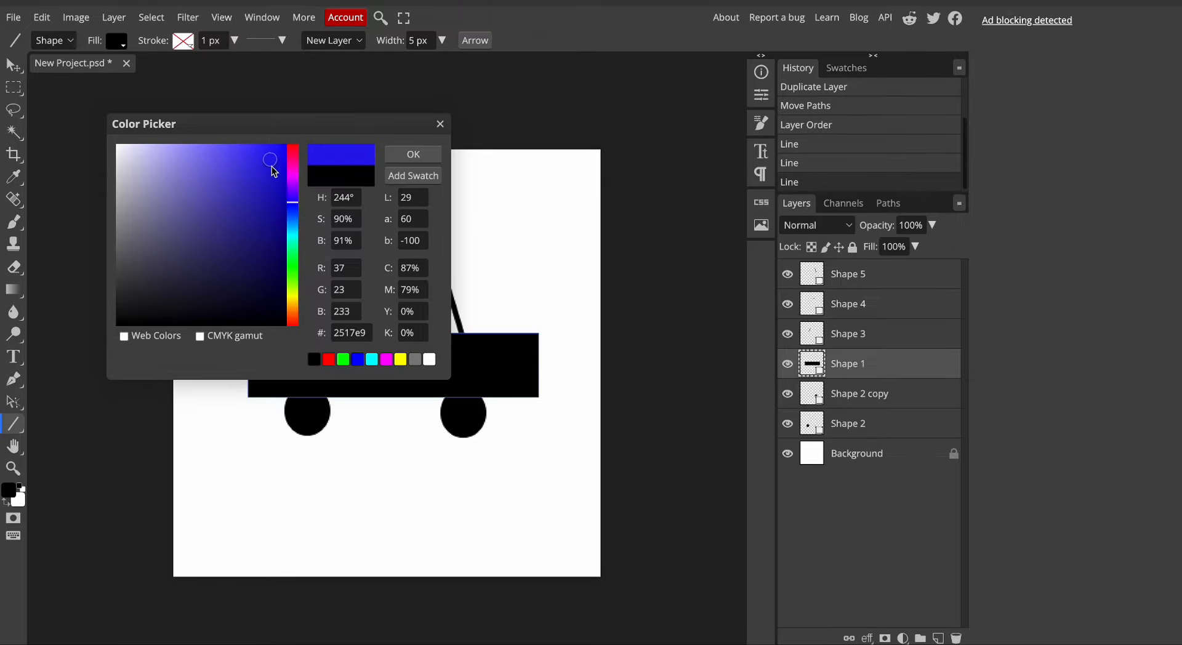
left_click(413, 154)
left_click(377, 368)
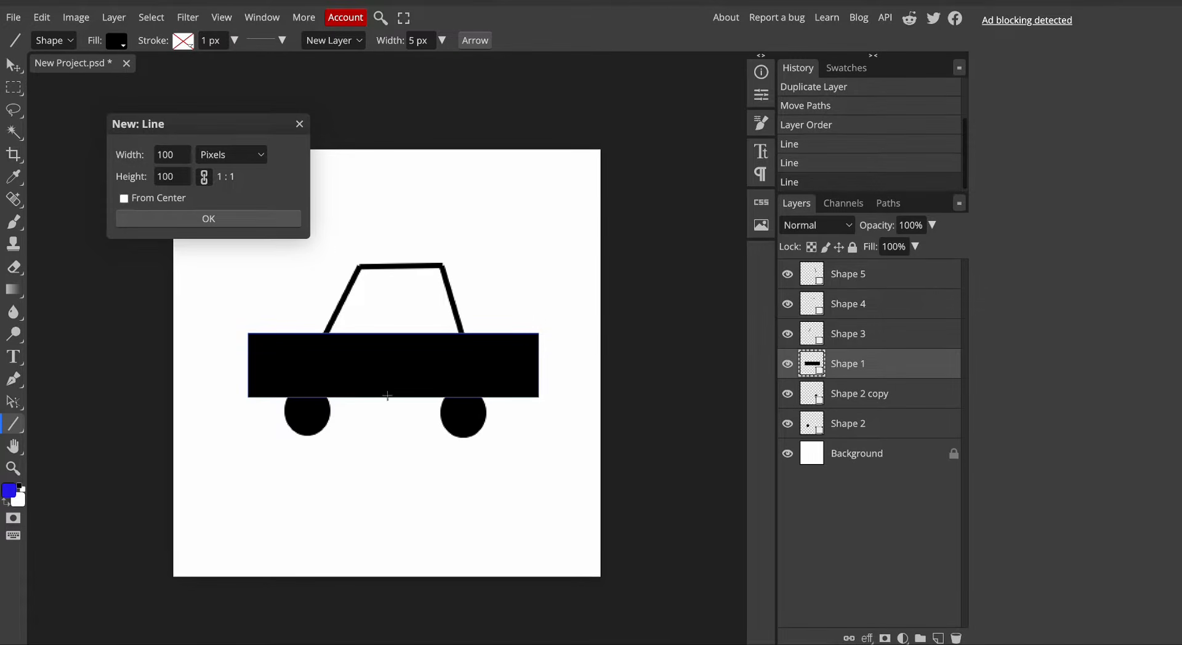
left_click(209, 219)
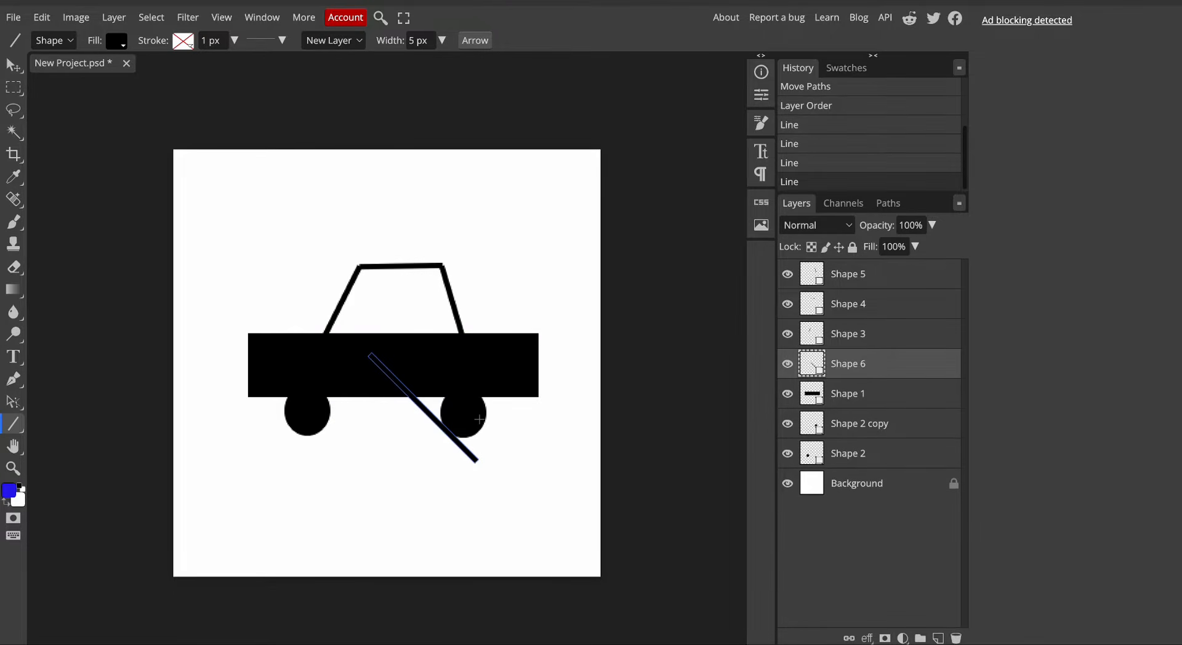
key("ctrl+z")
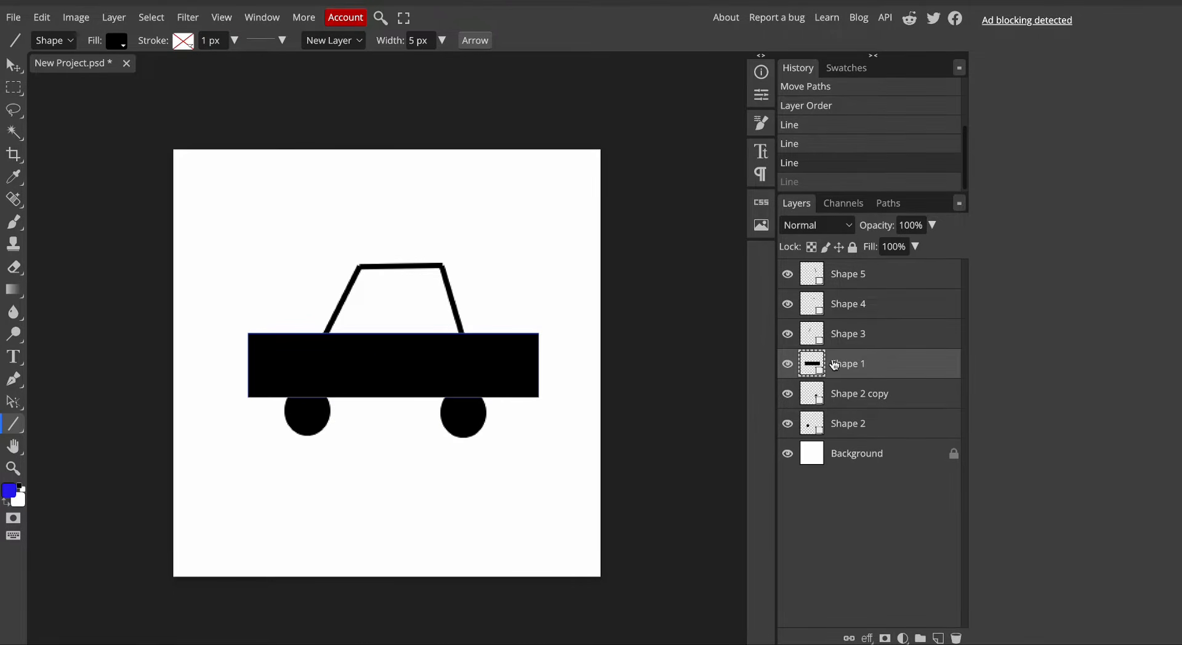
left_click(400, 421)
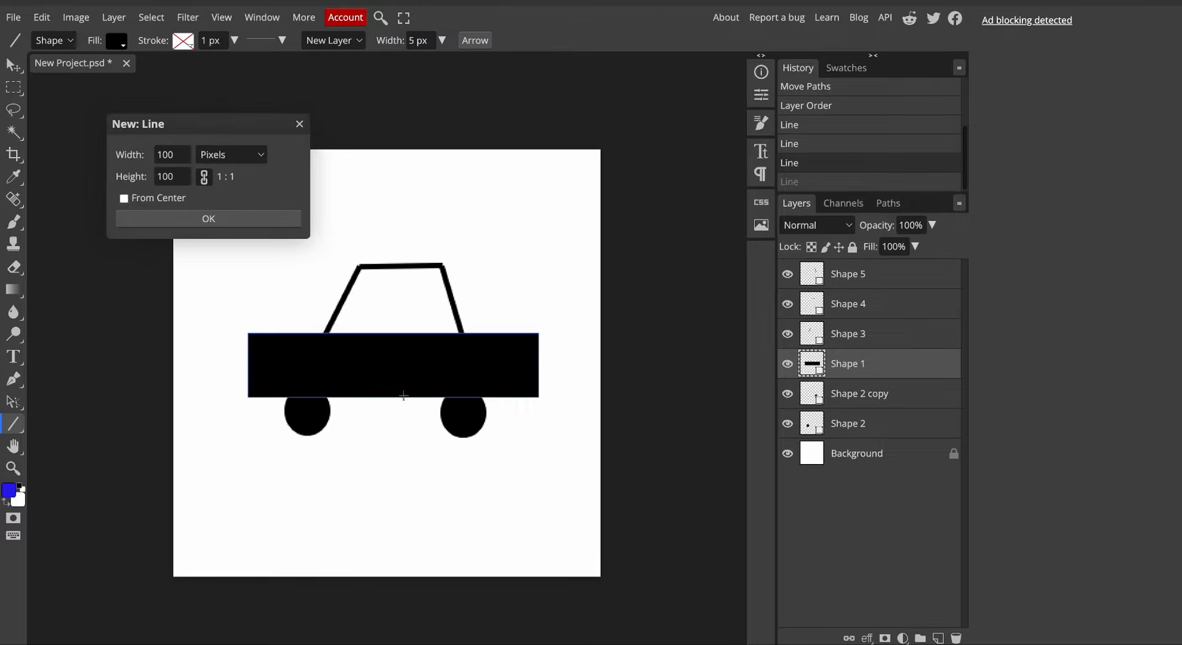
left_click(299, 125)
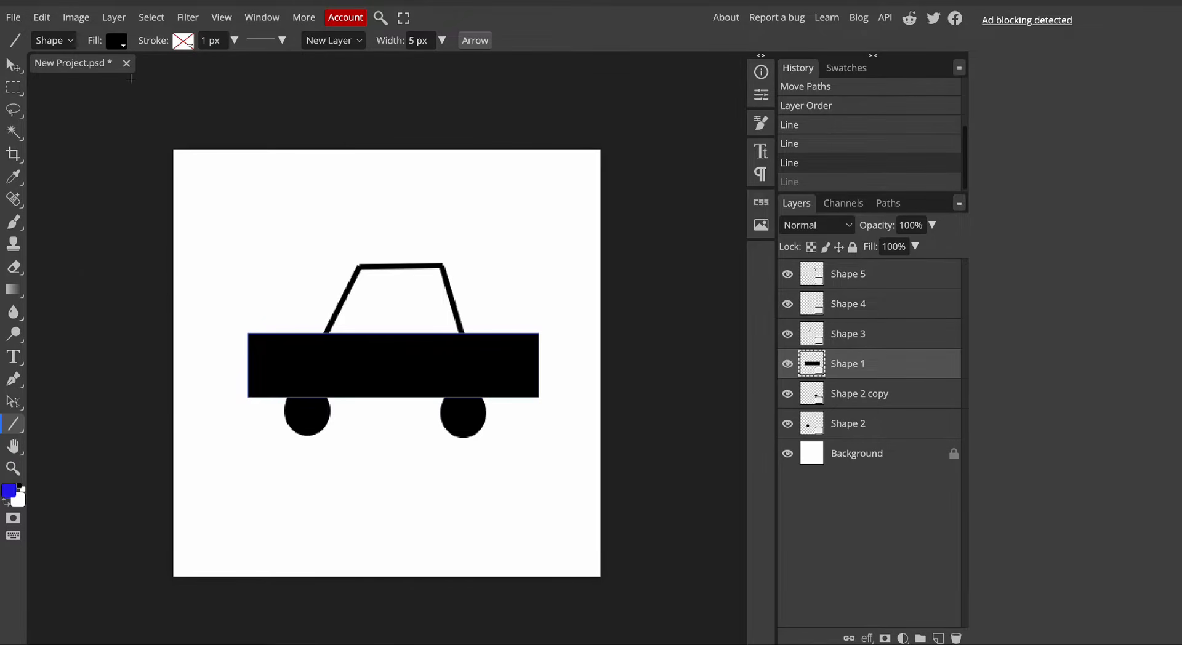
Change the car body's fill colour to the muted dark blue #3f3f93.
left_click(116, 41)
left_click(155, 121)
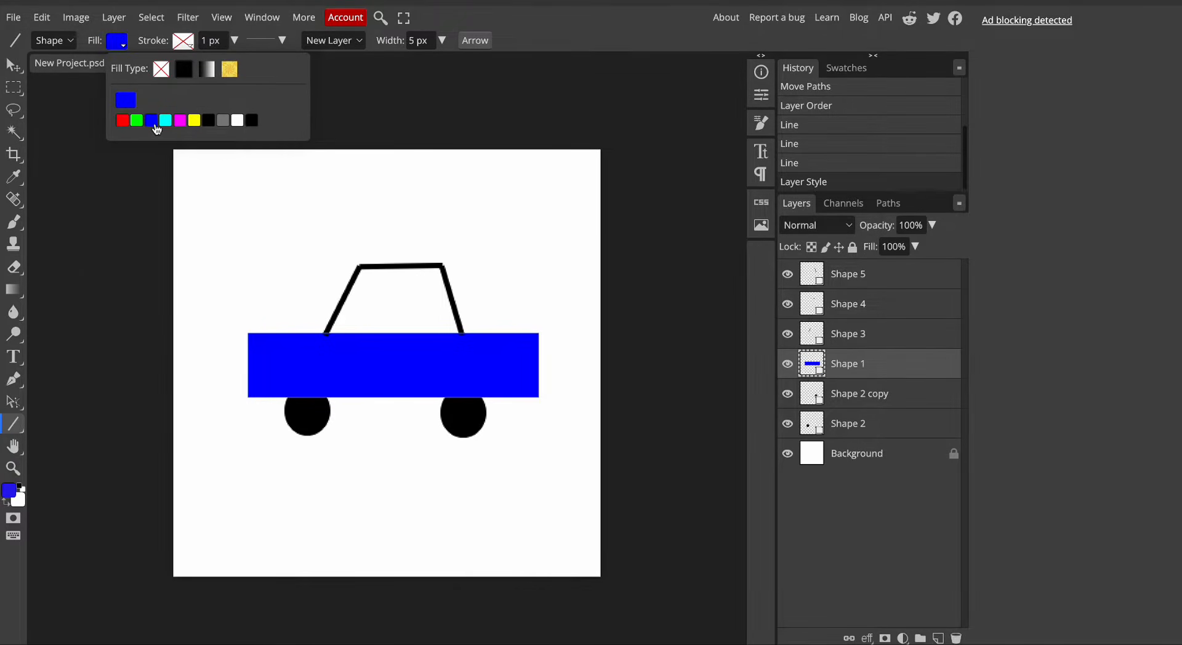
left_click(467, 473)
left_click(119, 42)
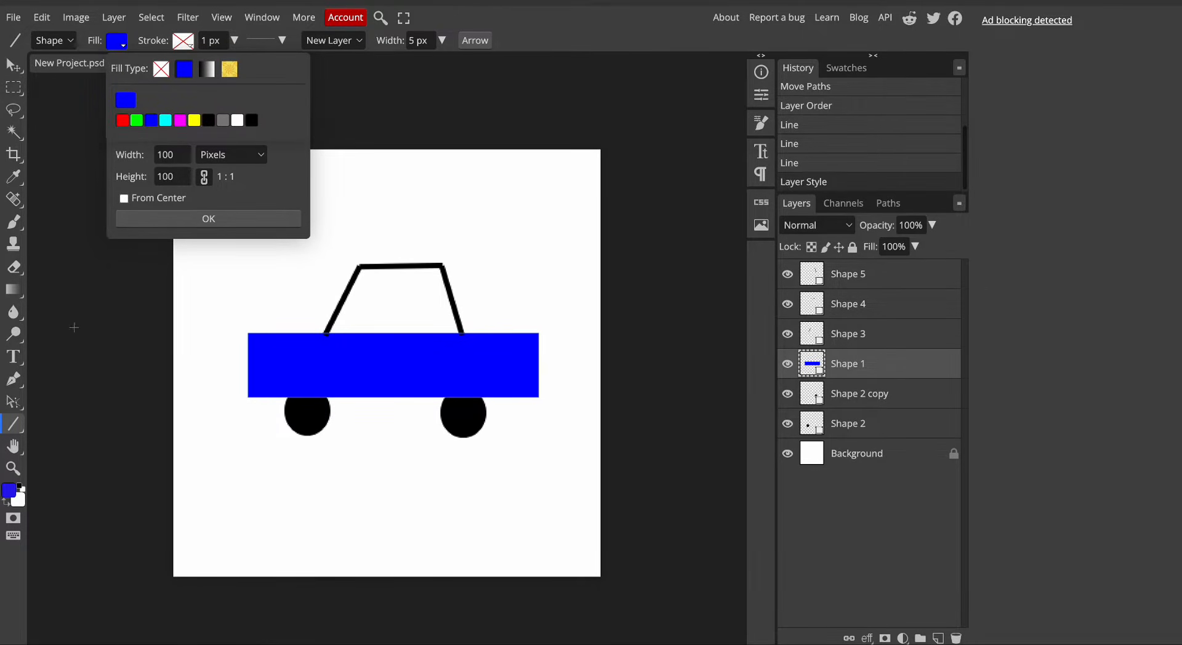
left_click(122, 102)
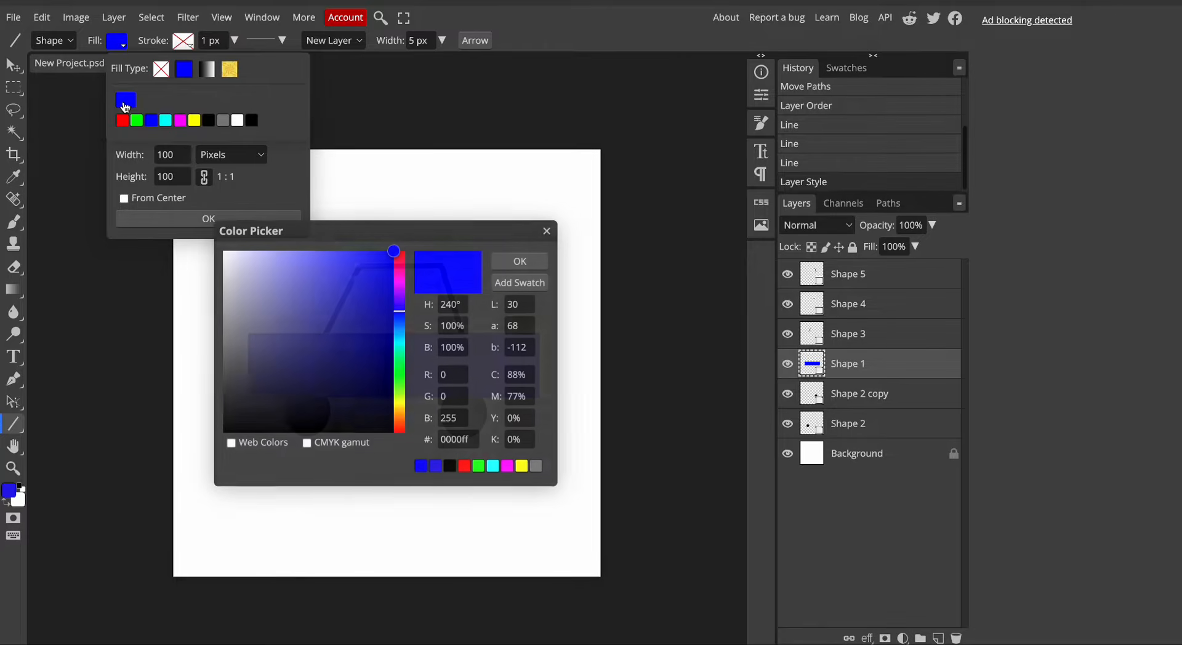
mouse_move(351, 279)
left_mouse_down()
mouse_move(332, 270)
mouse_move(326, 317)
mouse_move(312, 278)
mouse_move(271, 280)
mouse_move(269, 341)
mouse_move(304, 356)
mouse_move(310, 324)
mouse_move(312, 342)
mouse_move(321, 328)
left_mouse_up()
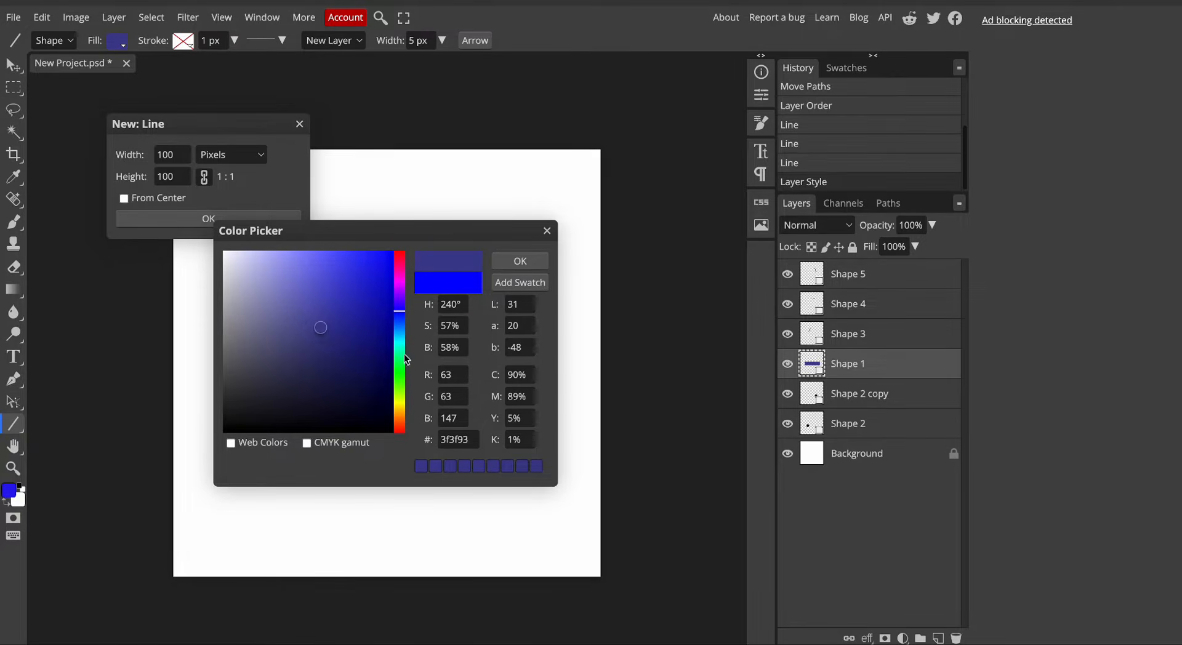
double_click(461, 439)
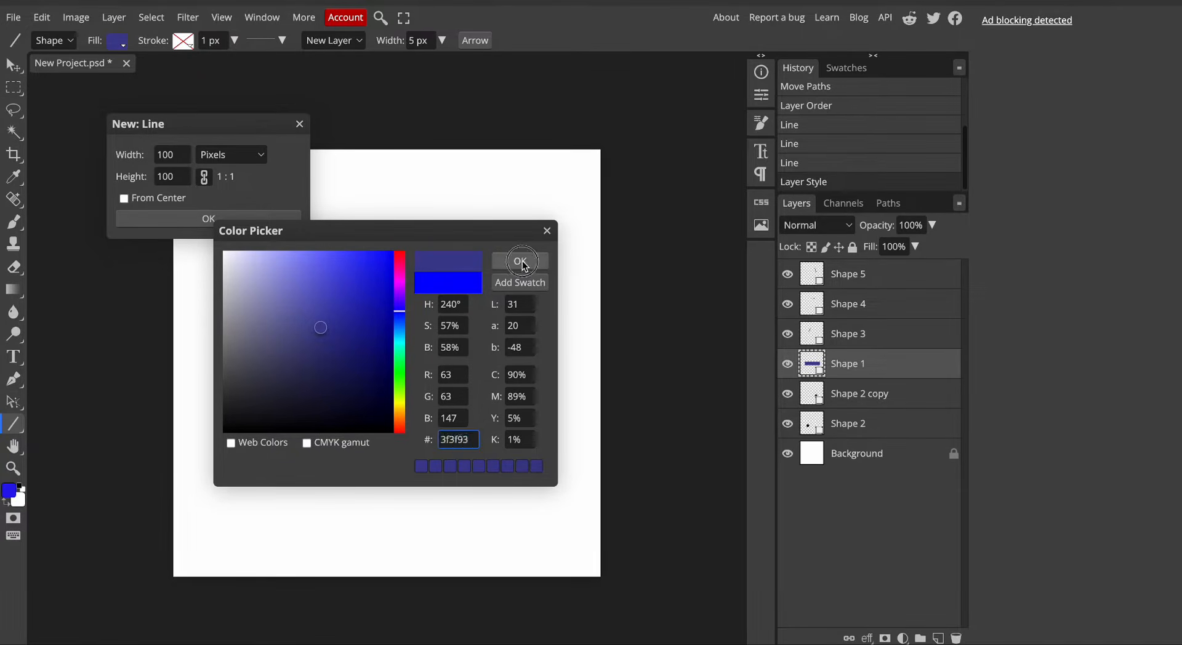
left_click(520, 261)
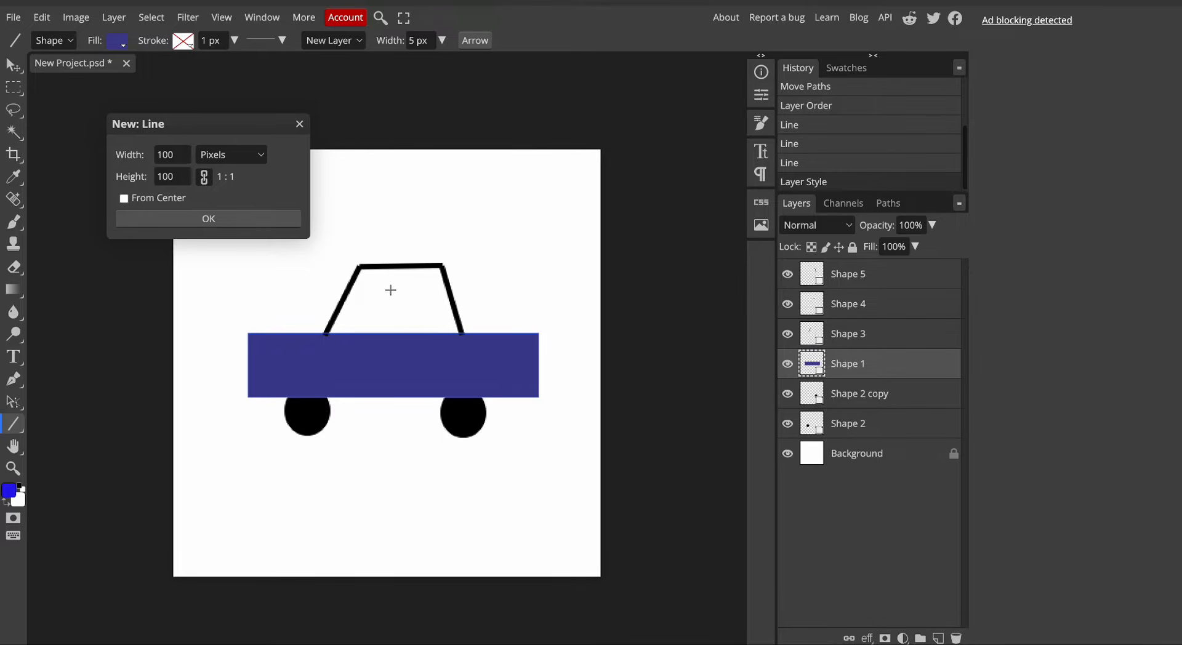
left_click(299, 124)
left_click(335, 318)
left_click(300, 124)
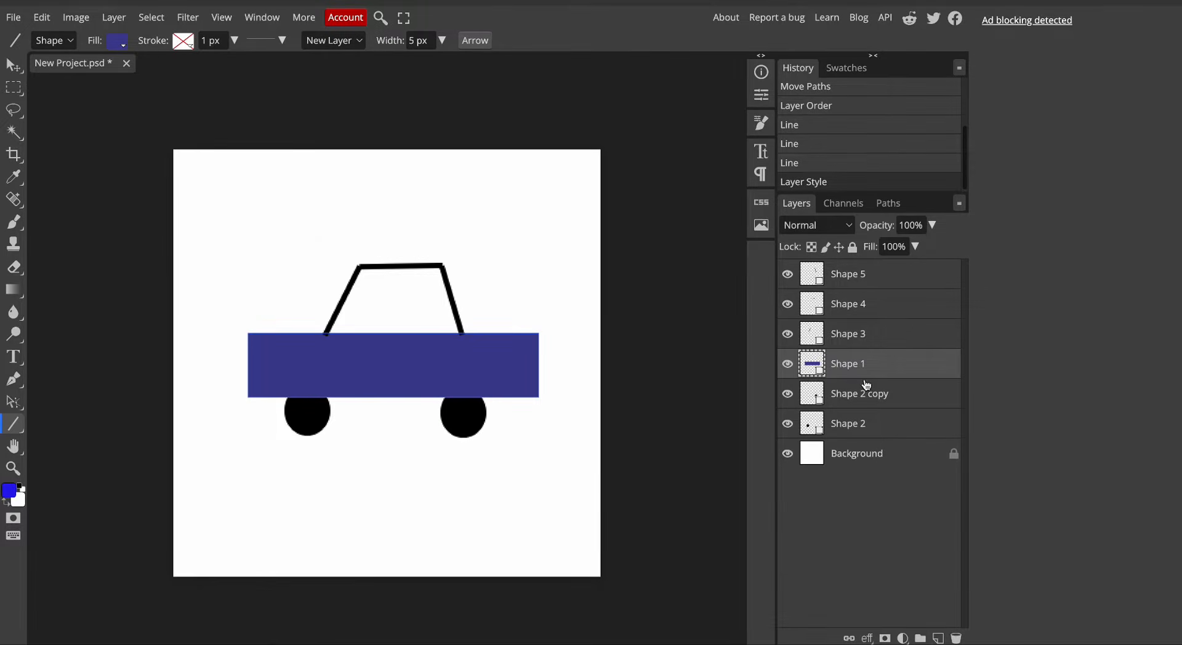
Select the cabin's left sloping line and fill it with pure blue #0000ff.
left_click(874, 279)
left_click(868, 302)
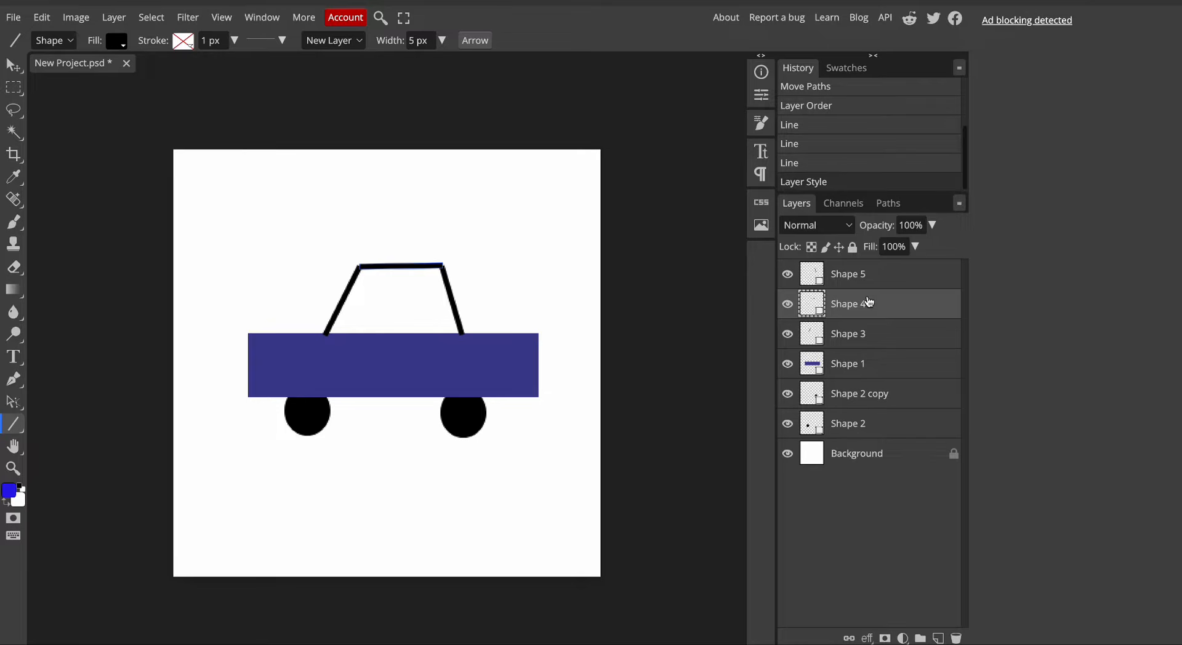
left_click(864, 339)
left_click(117, 42)
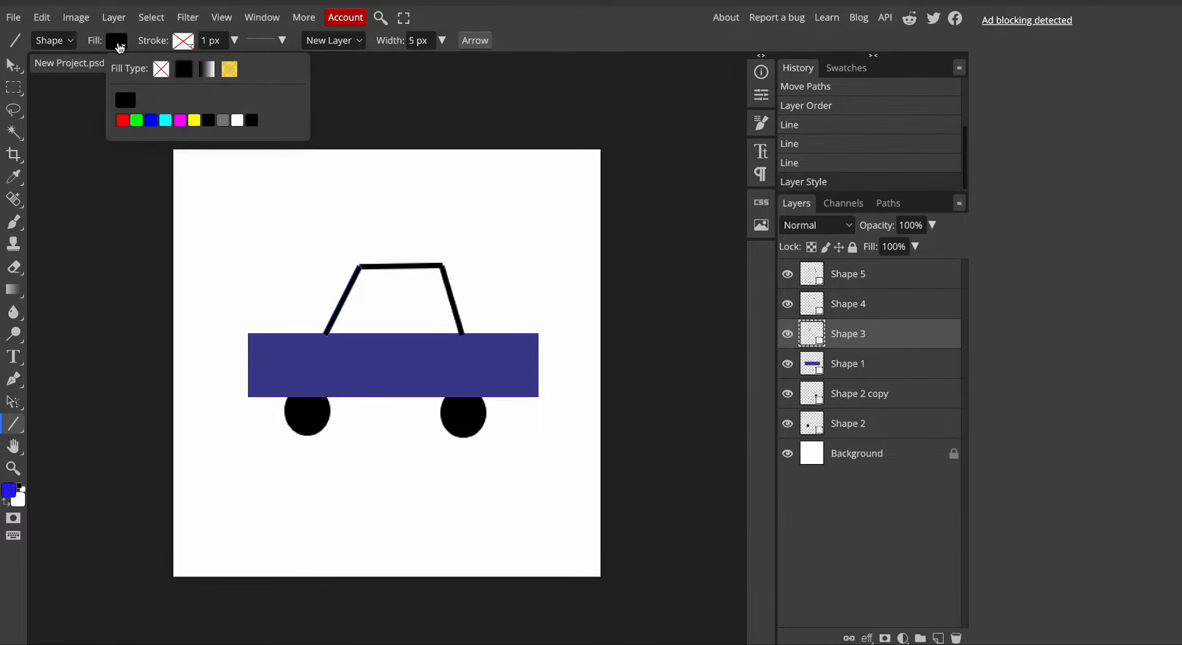
left_click(150, 121)
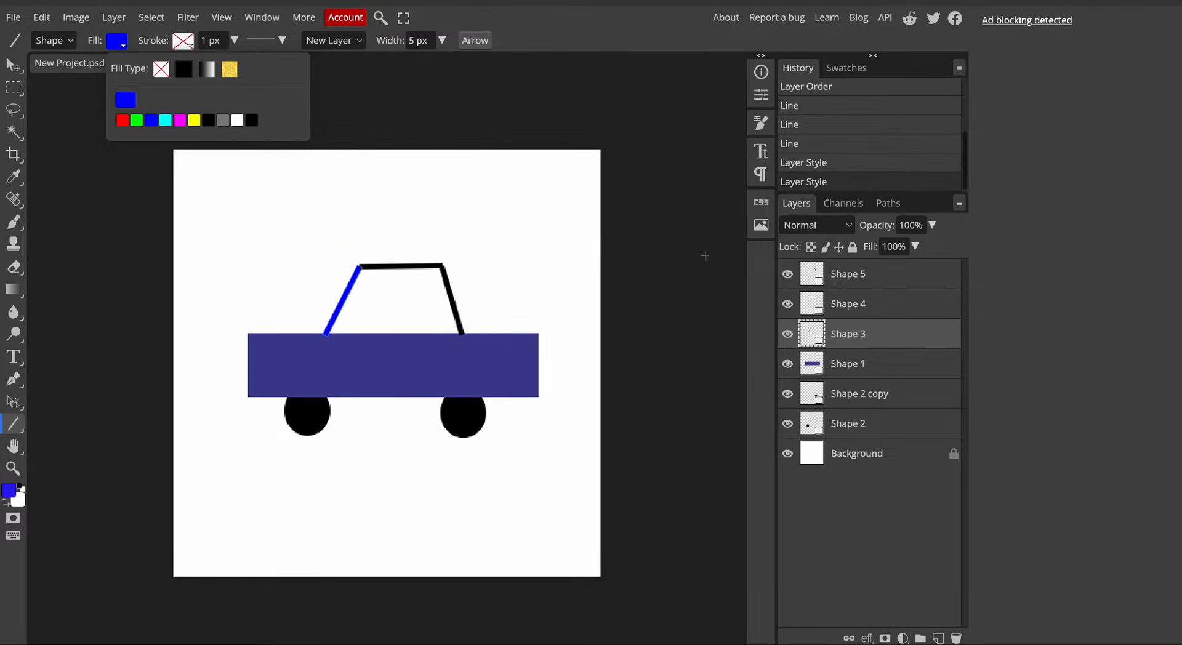
left_click(1039, 0)
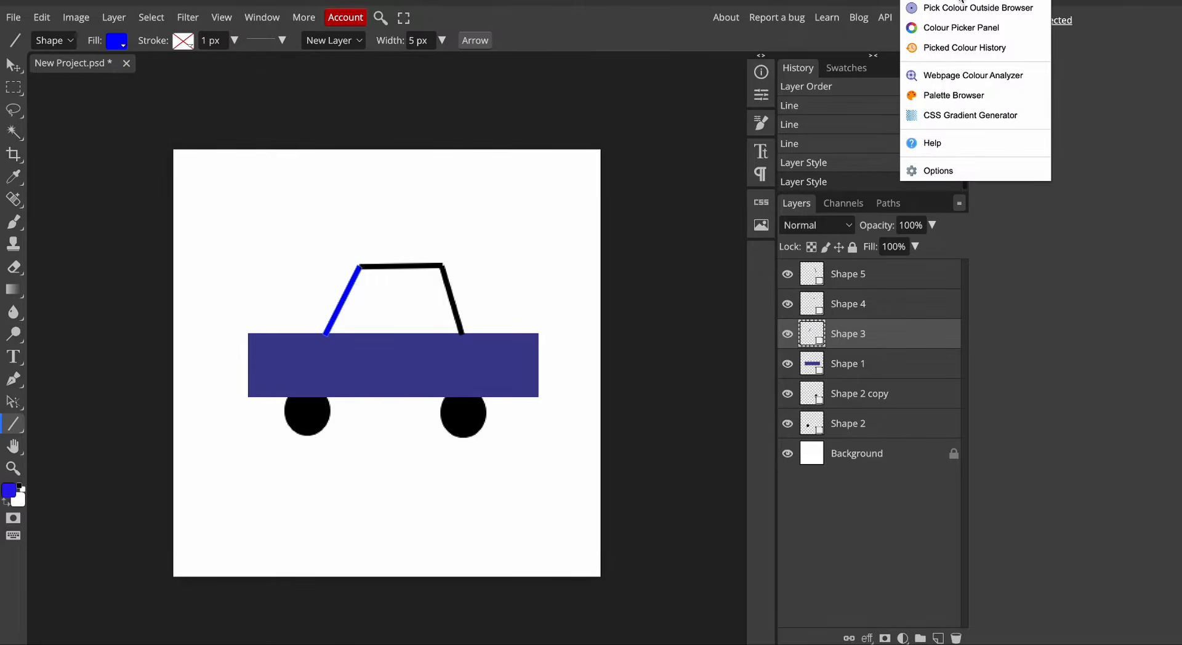
left_click(325, 367)
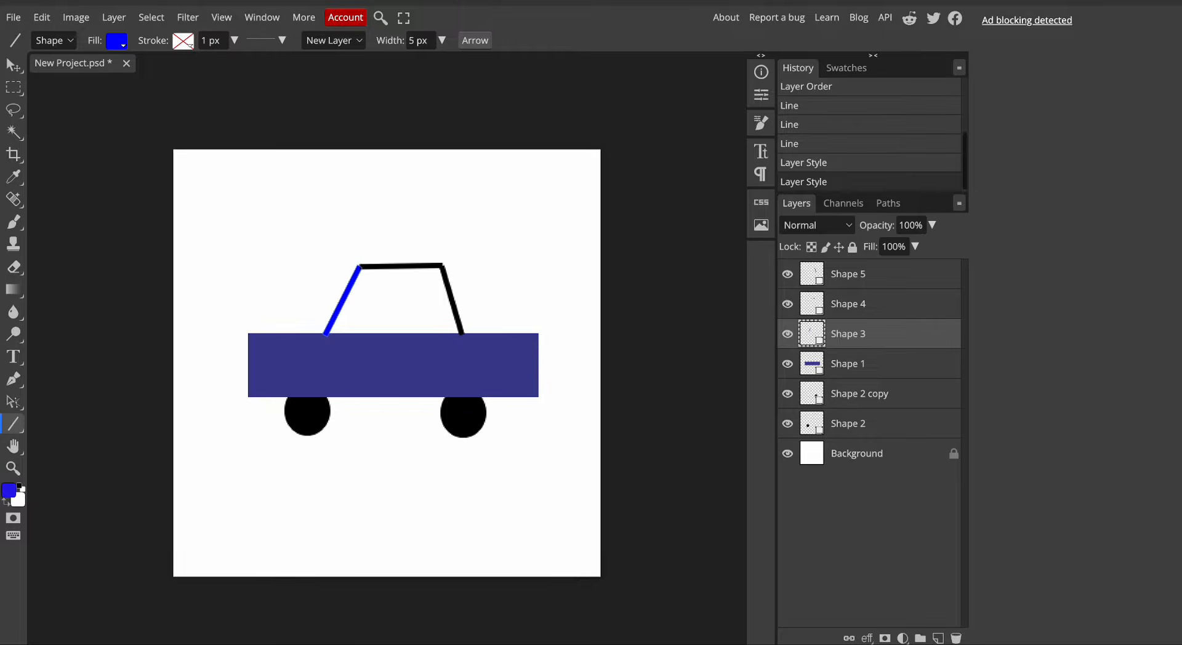
left_click(1040, 0)
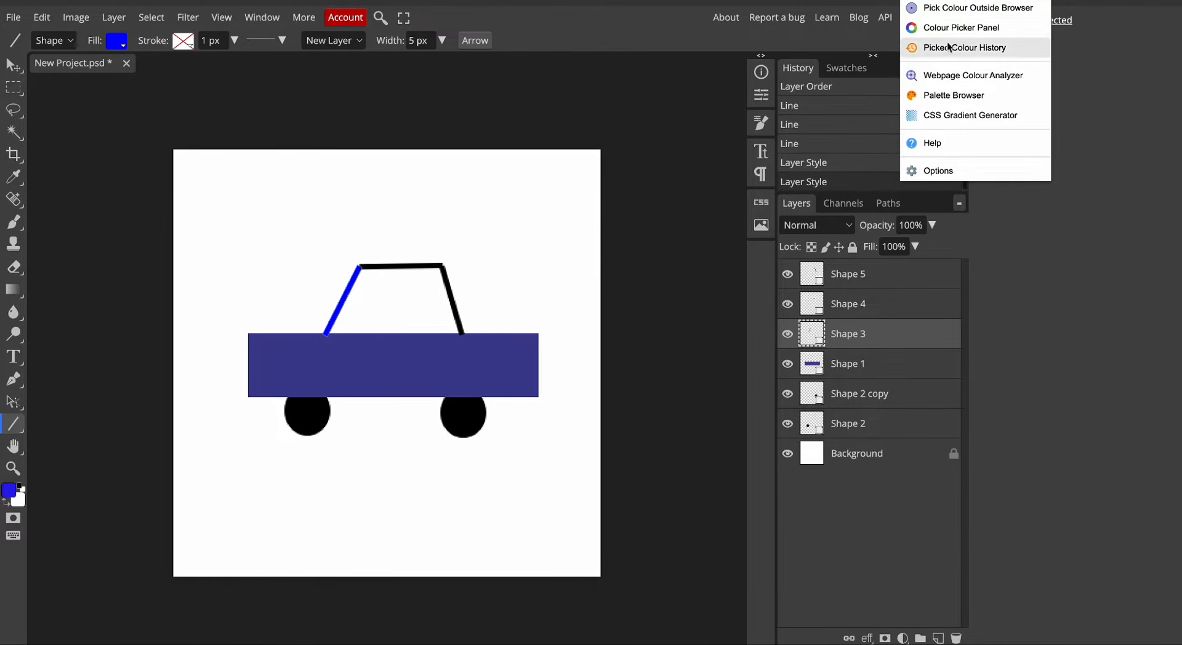
left_click(964, 0)
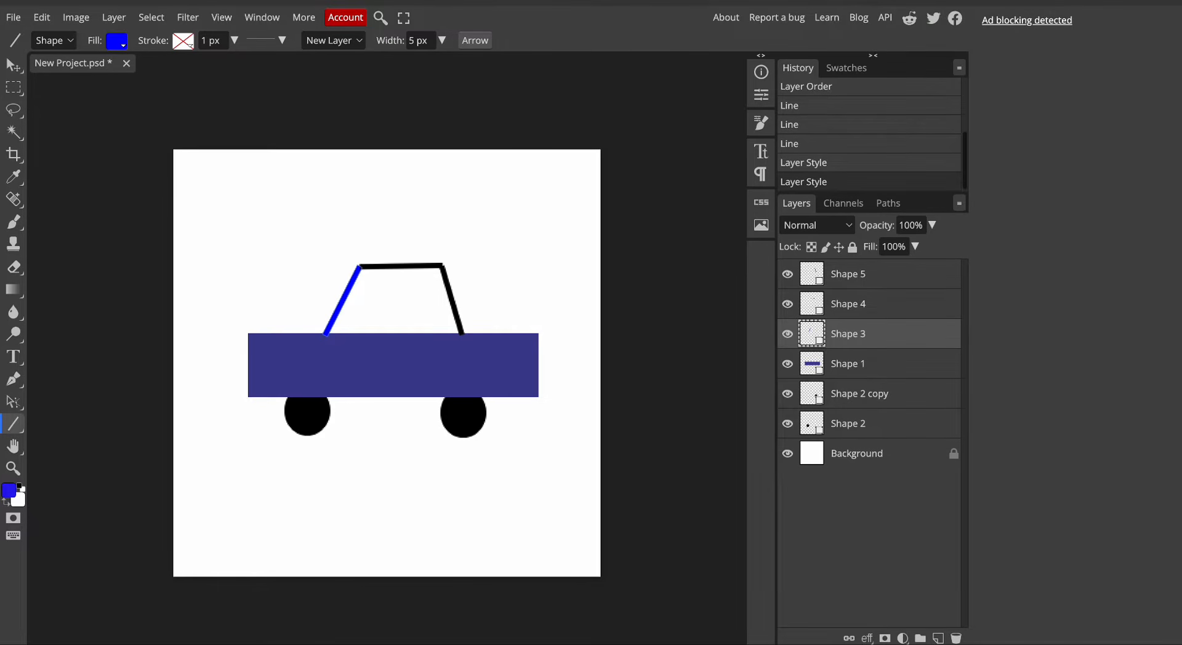
left_click(119, 42)
left_click(131, 102)
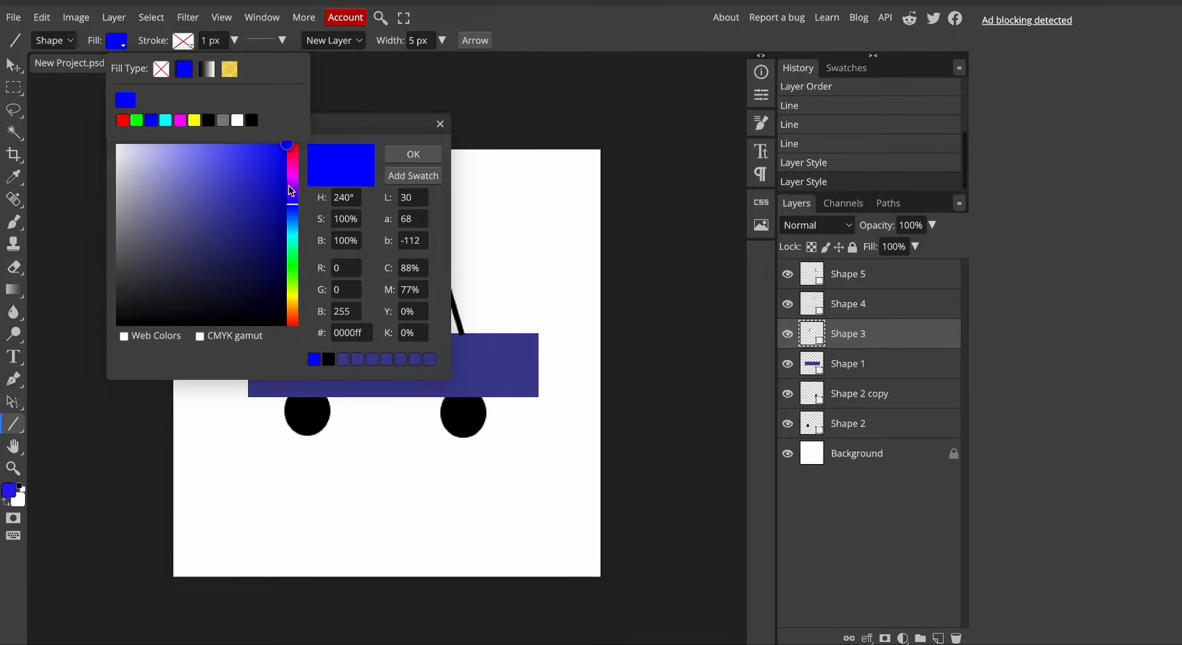
left_click(440, 124)
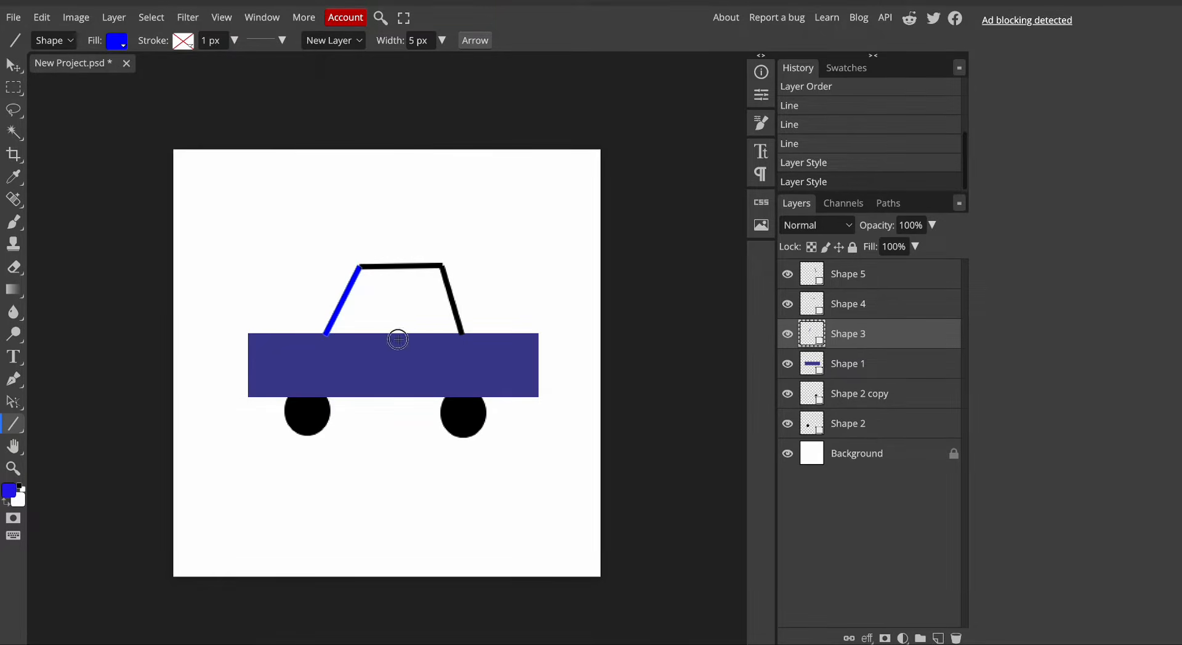
left_click(397, 349)
left_click(294, 126)
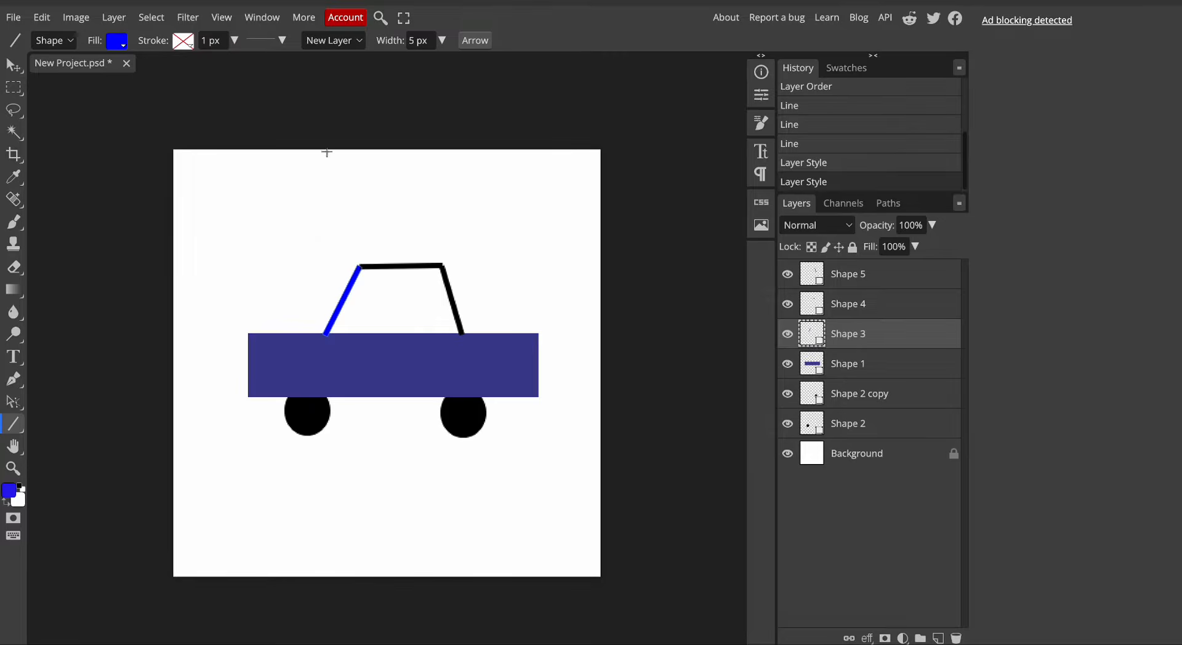
Copy the hex colour code of the car body's fill.
left_click(855, 360)
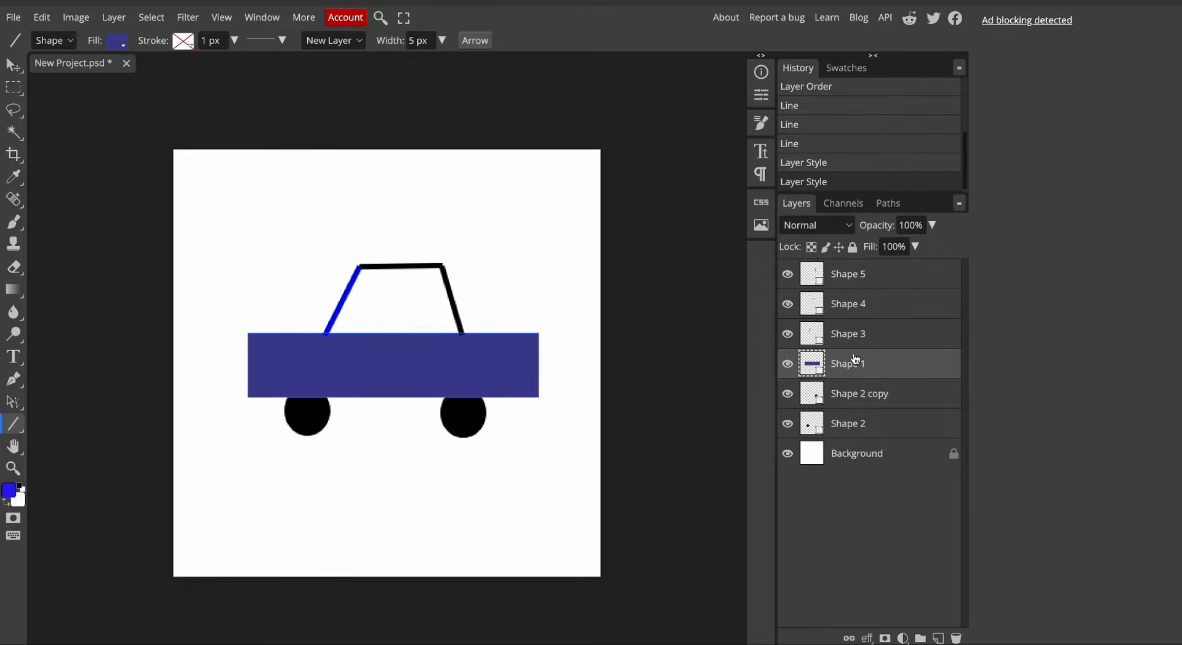
left_click(118, 41)
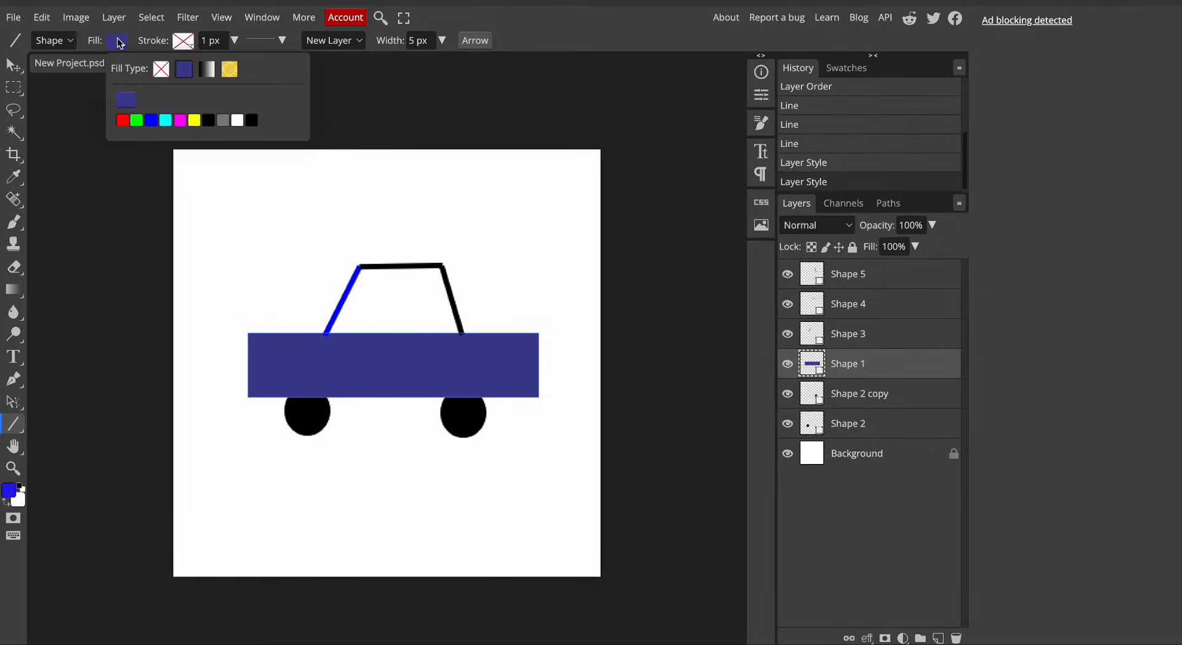
left_click(131, 108)
double_click(350, 333)
key("ctrl+c")
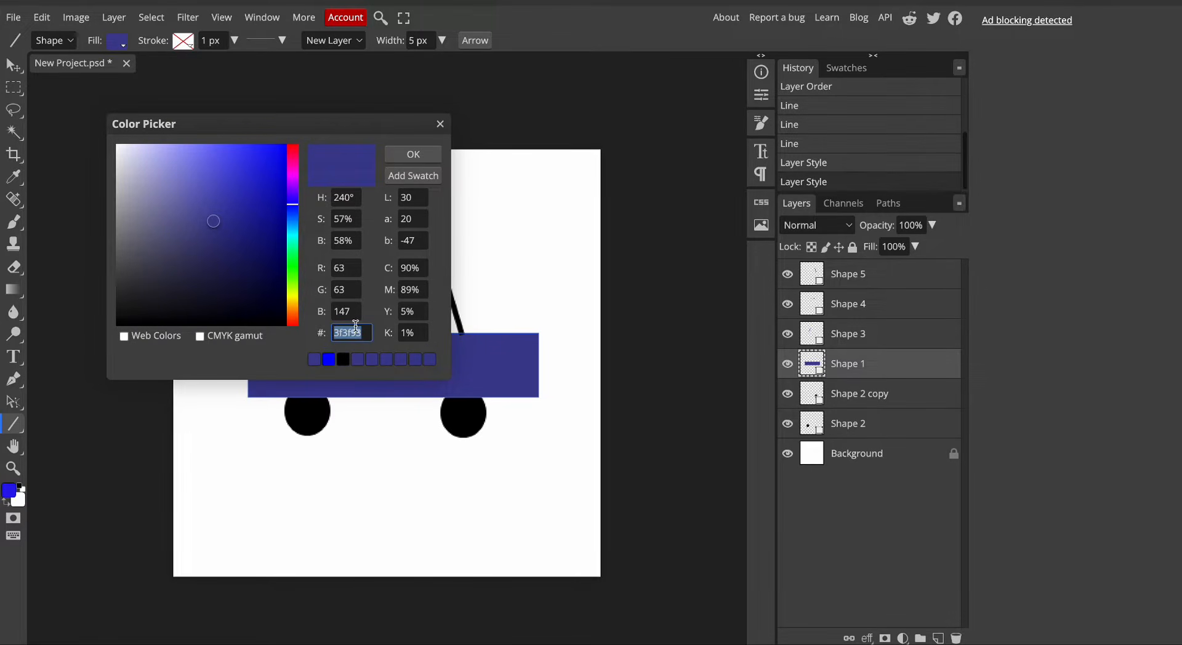
Change the cabin's left sloping line fill to the car body's dark blue #3f3f93.
left_click(441, 125)
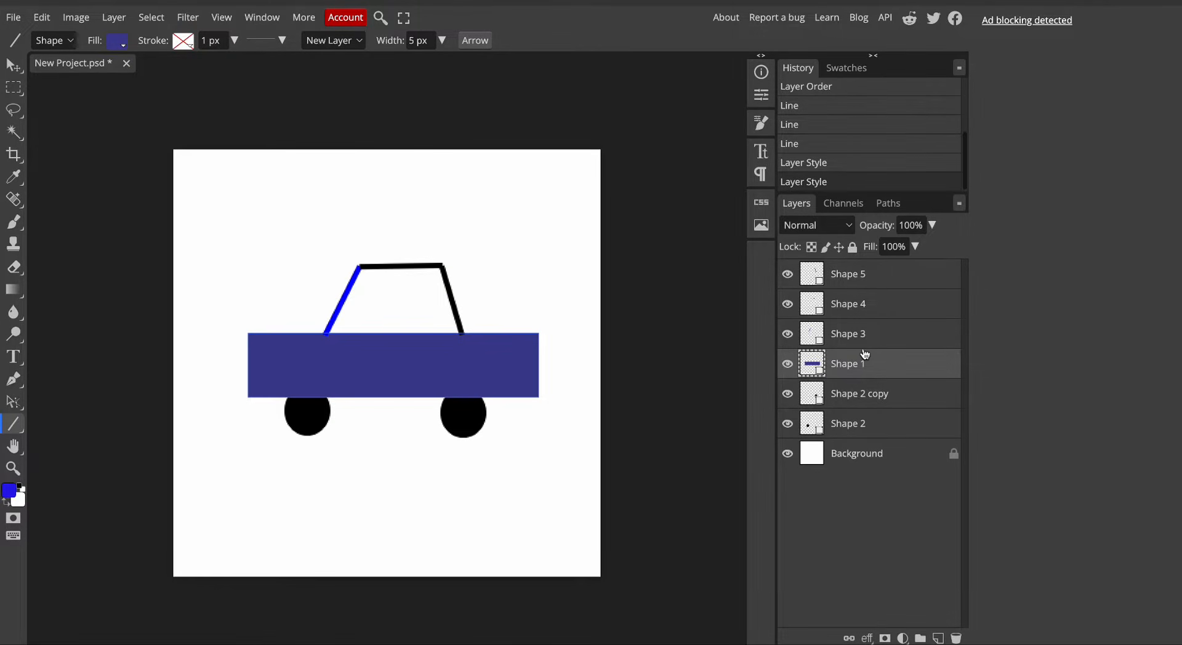
left_click(865, 343)
left_click(123, 43)
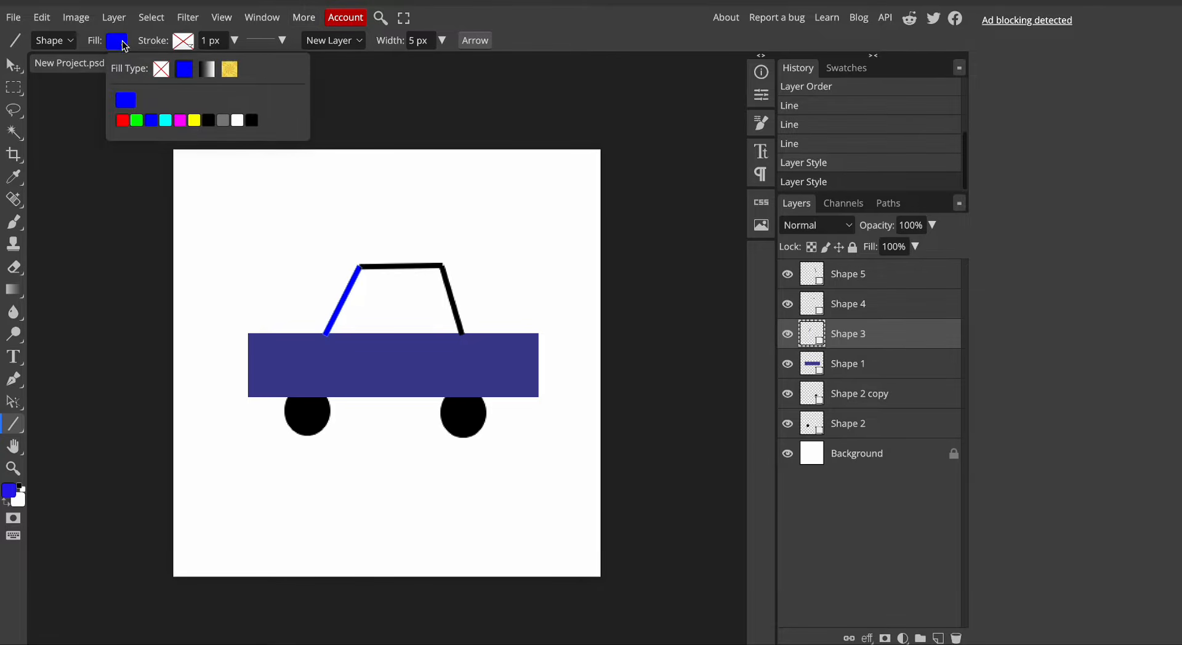
left_click(128, 102)
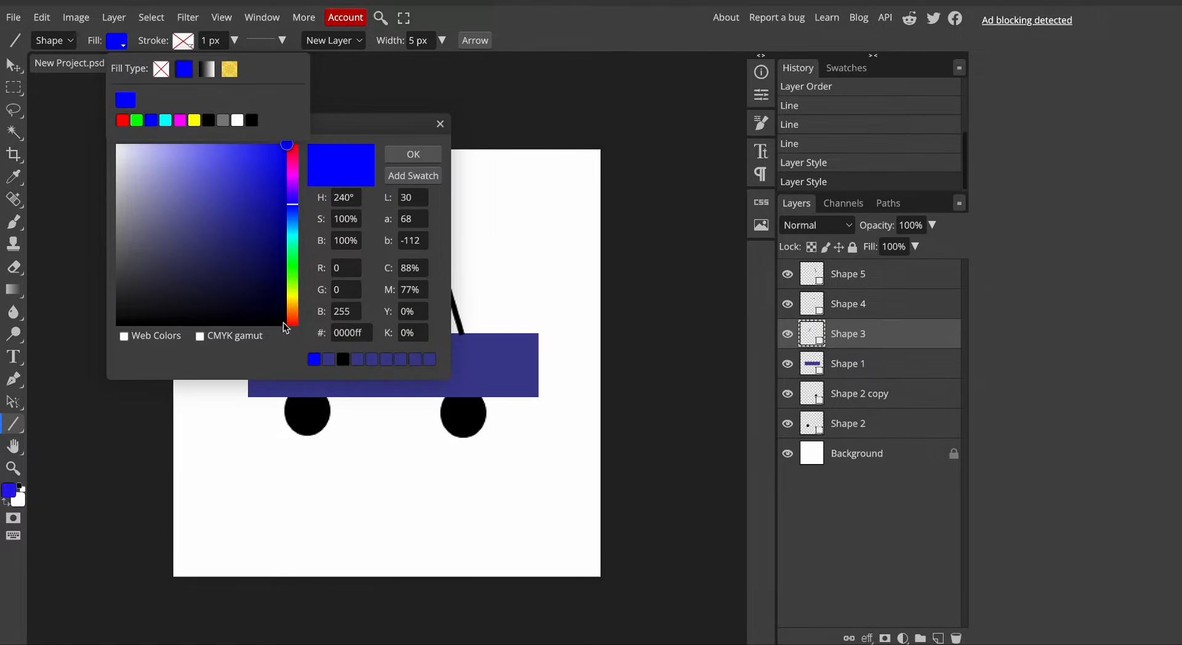
left_click(344, 332)
key("ctrl+a")
key("ctrl+v")
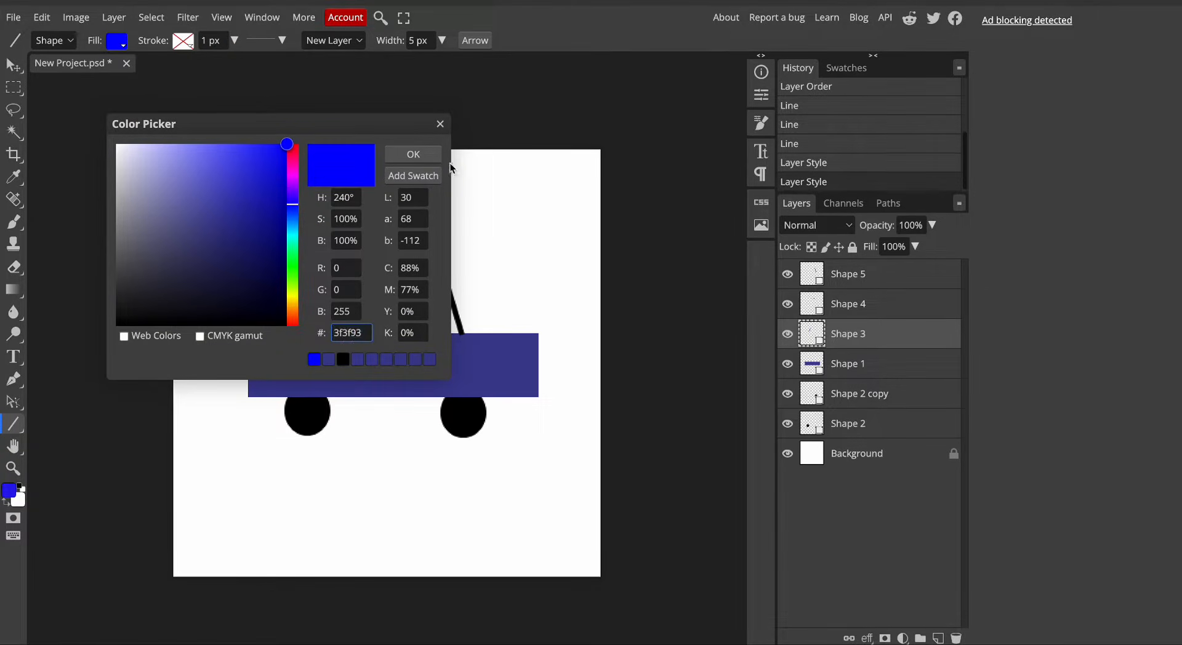
left_click(413, 154)
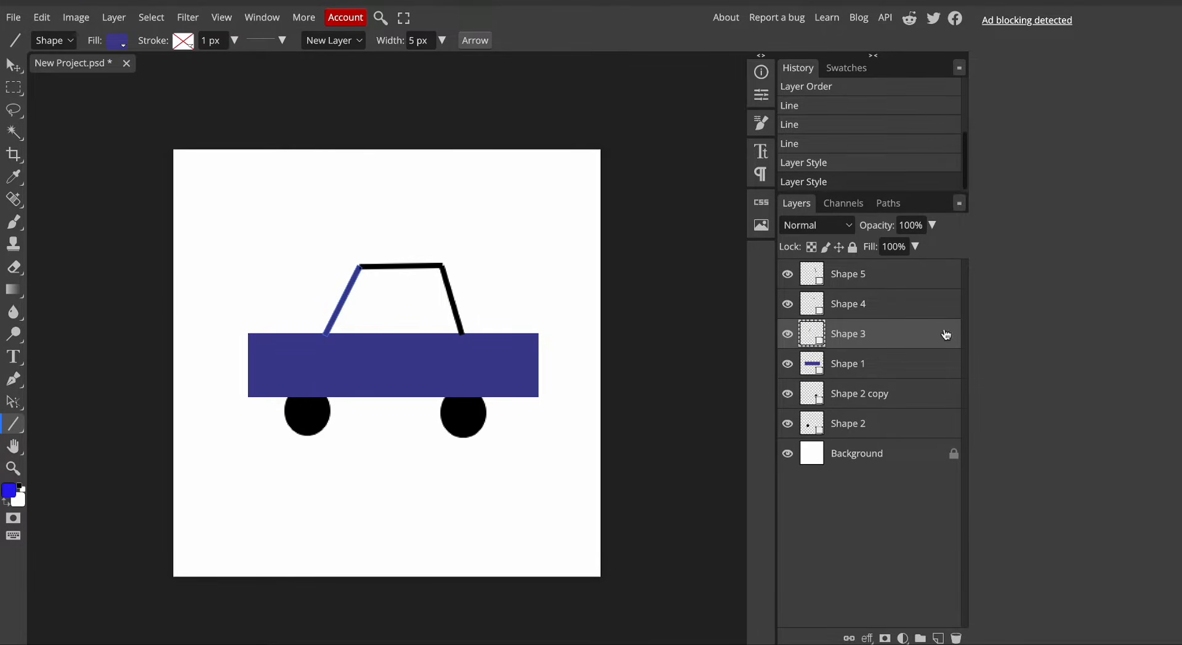
Fill the cabin's horizontal roof line with the same dark blue #3f3f93.
left_click(866, 314)
left_click(123, 42)
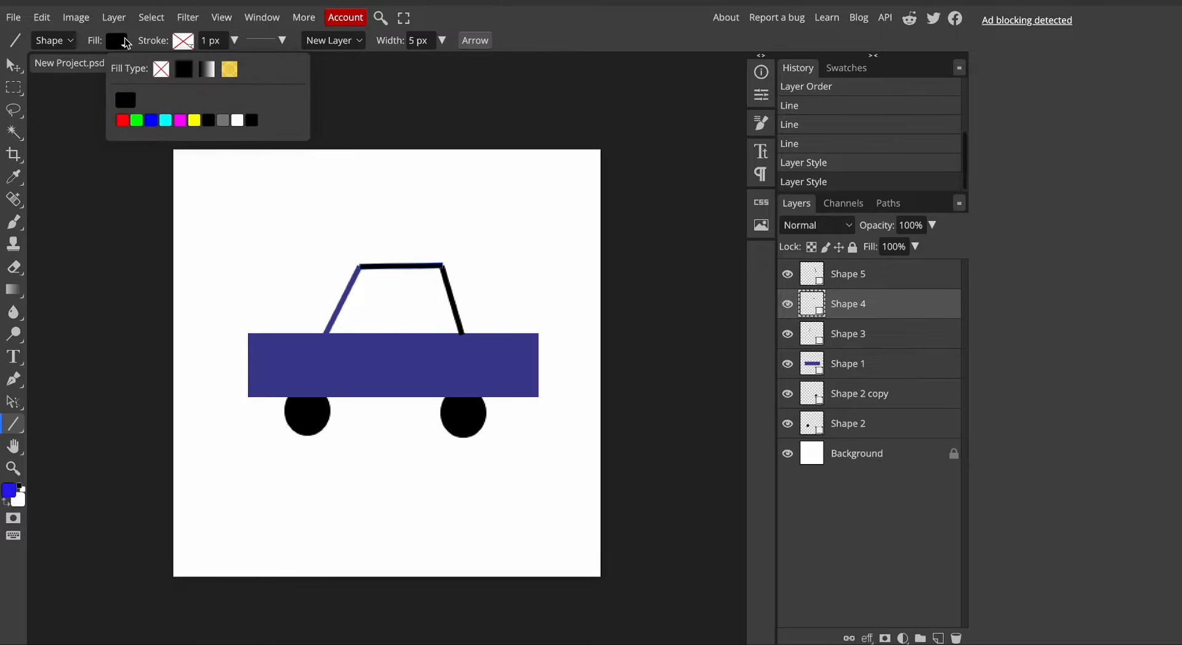
left_click(132, 100)
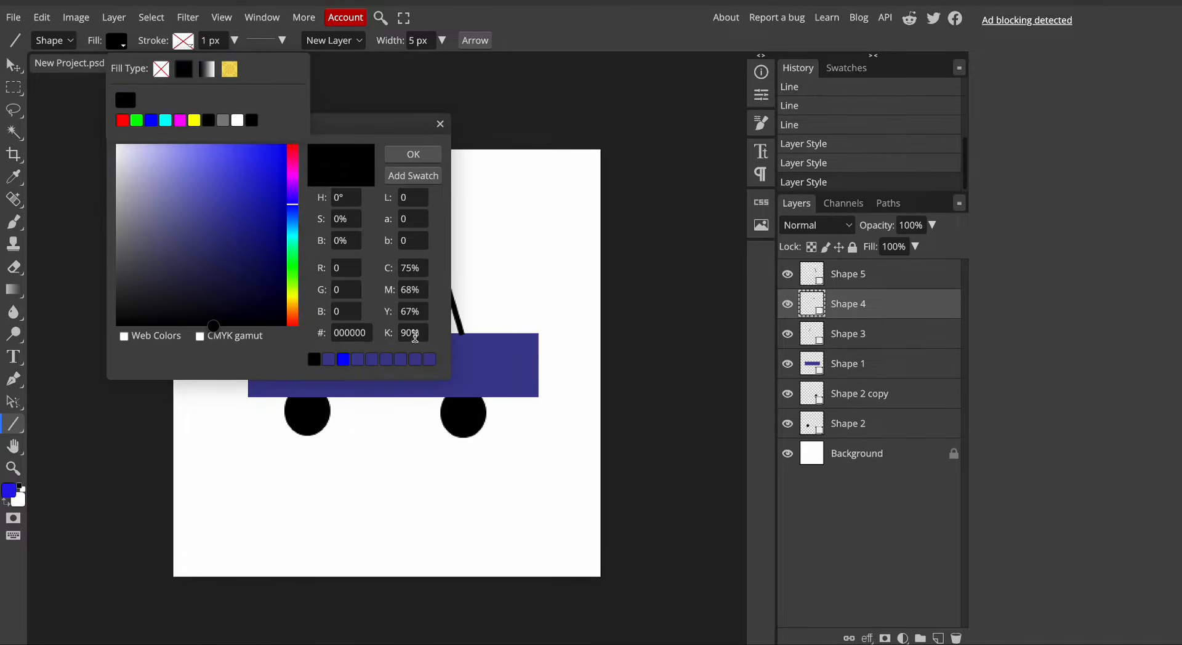
left_click(361, 335)
left_click(360, 334)
key("ctrl+v")
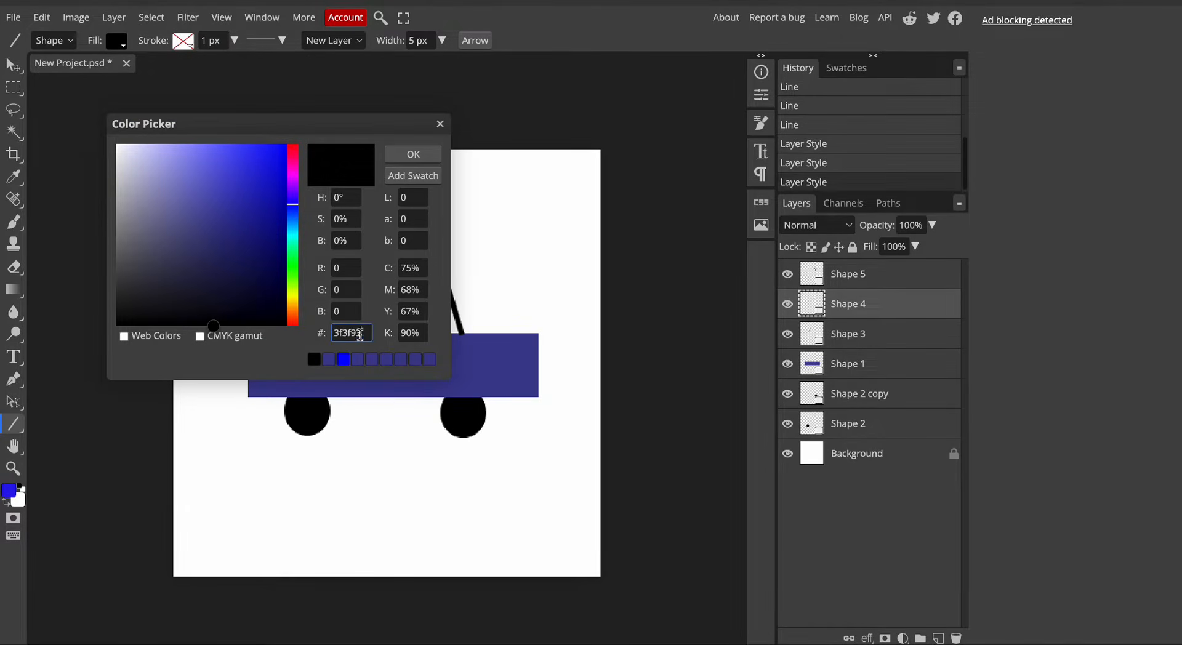
left_click(403, 155)
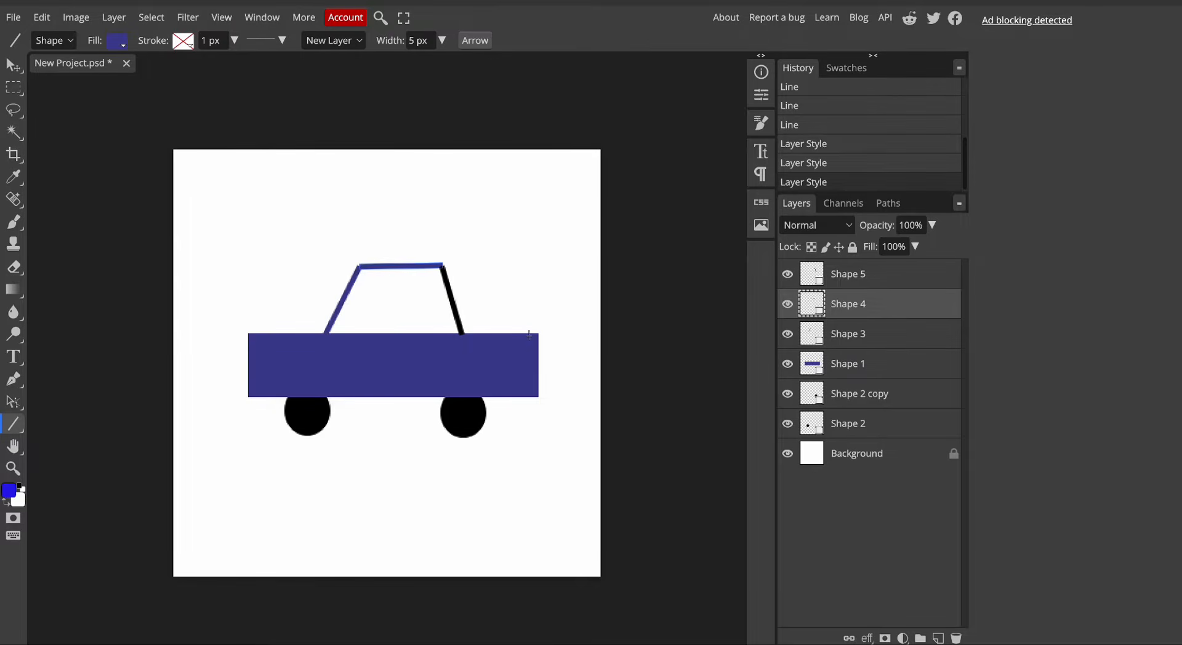
Fill the cabin's right sloping line with dark blue #3f3f93 to match the rest of the car.
double_click(849, 277)
left_click(922, 283)
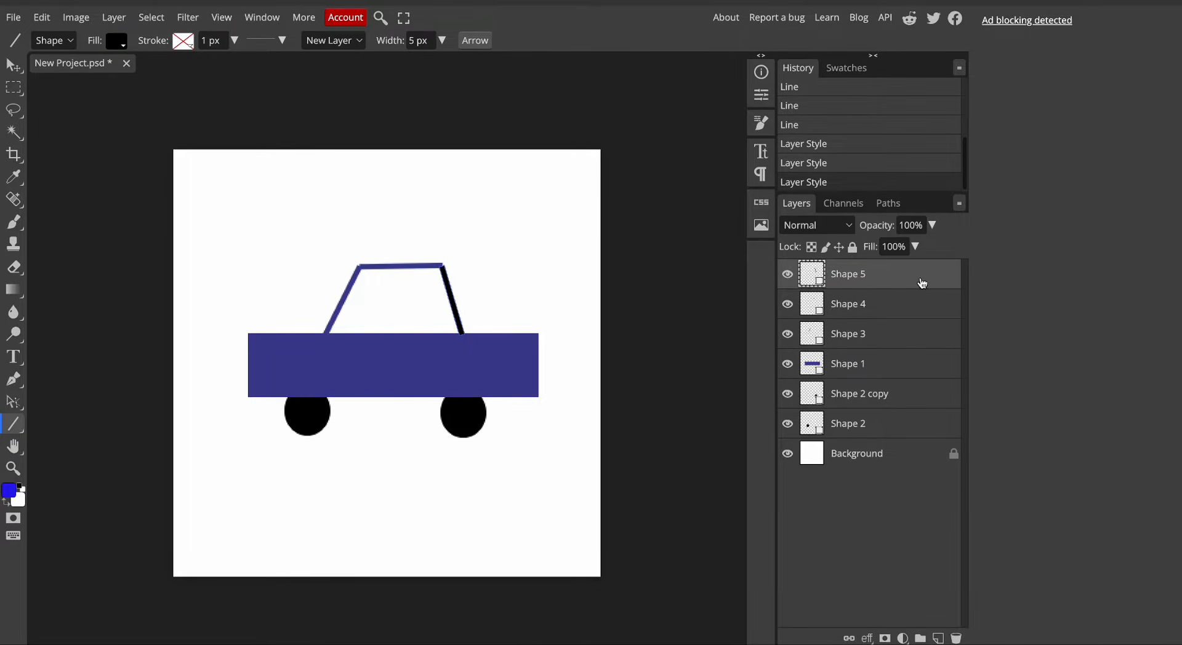
left_click(117, 41)
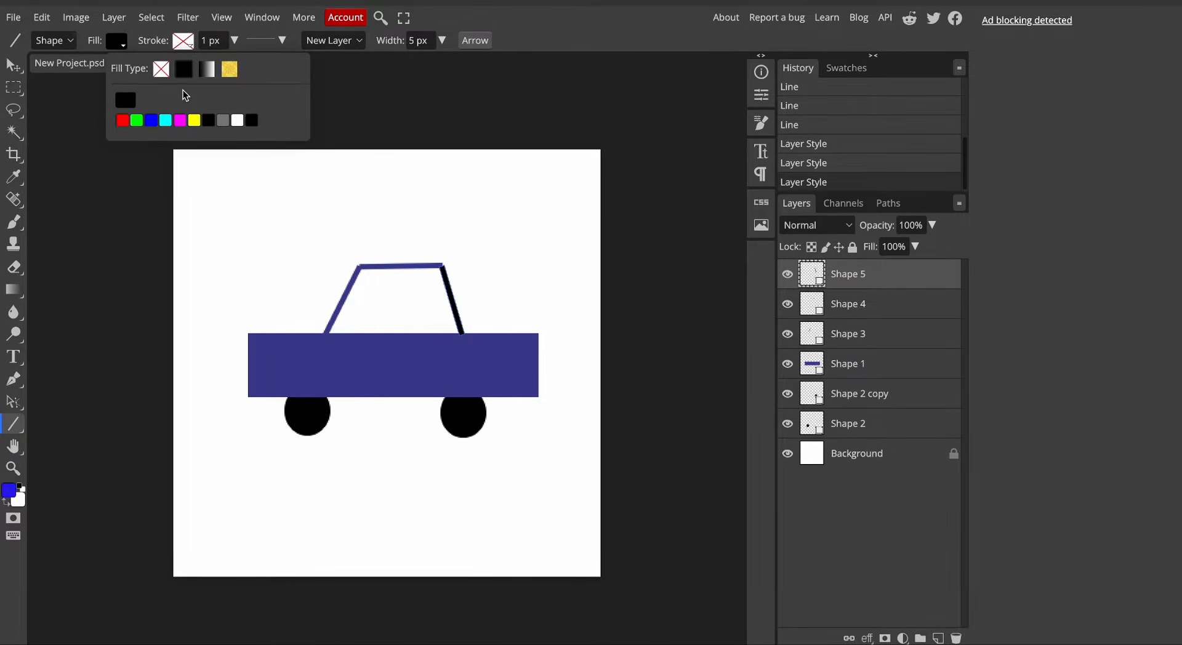
left_click(126, 101)
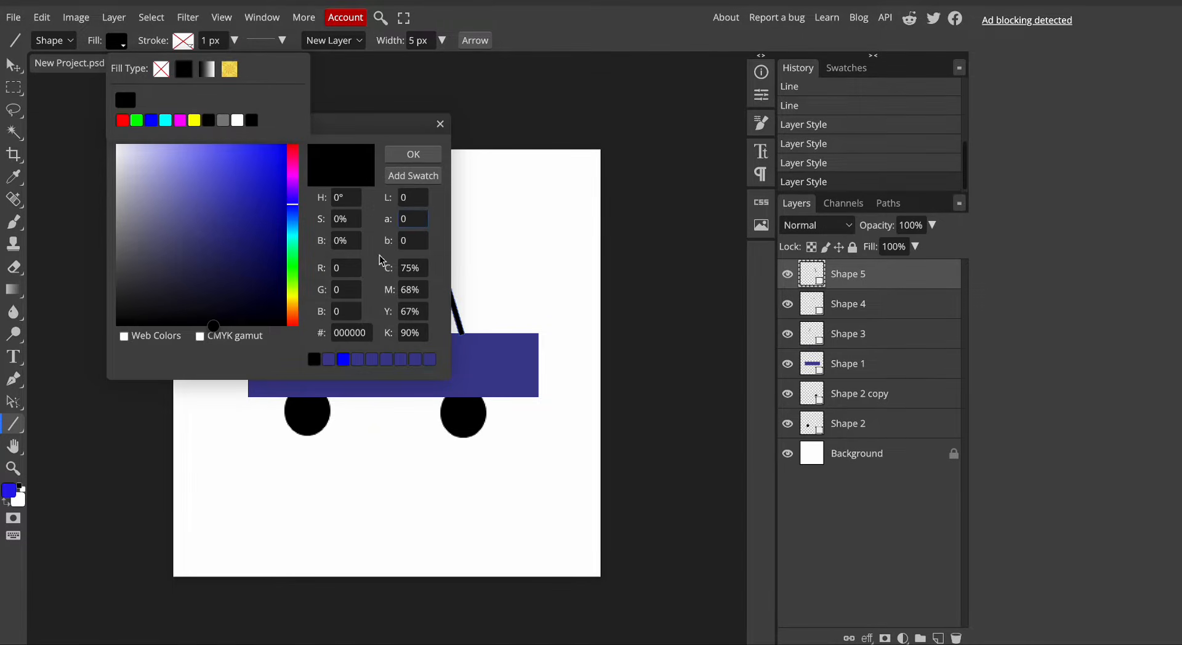
left_click(356, 331)
key("ctrl+v")
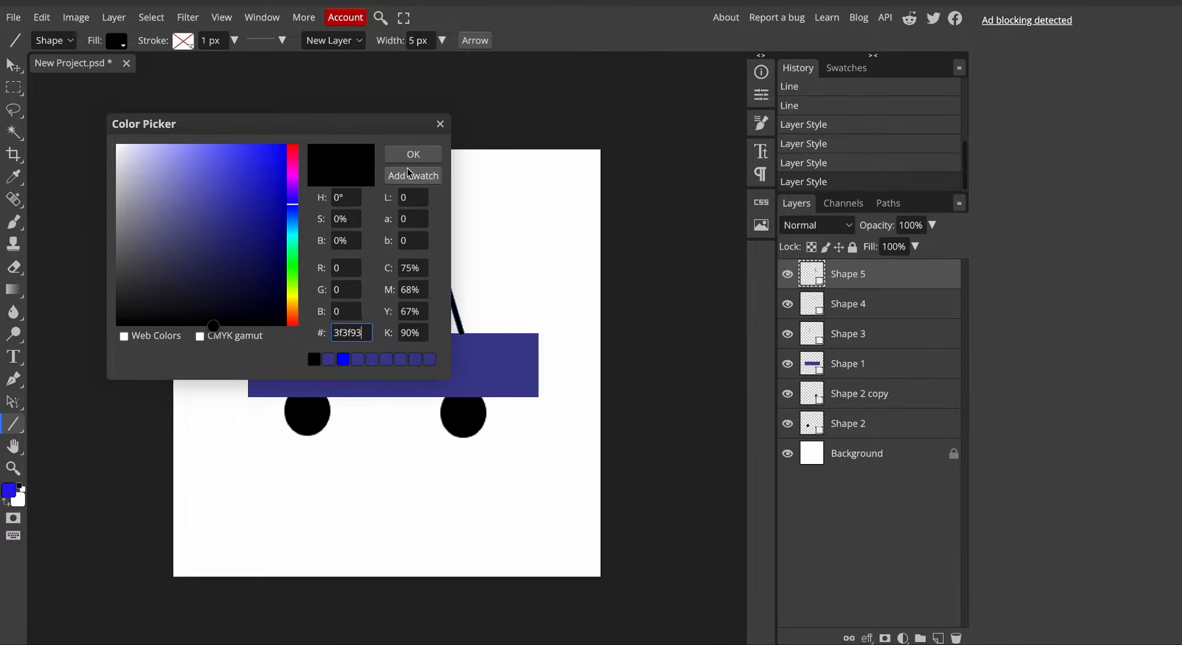
left_click(411, 154)
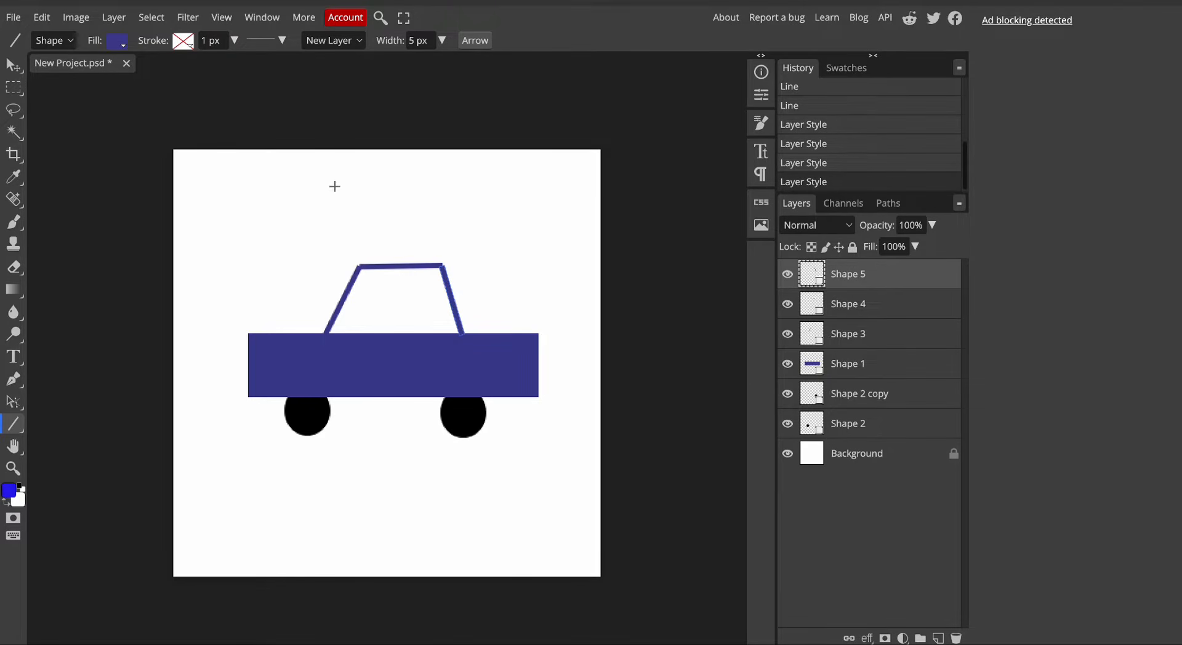
Add the text "HIRE IT" in 24 px bold type and centre it on the car body.
left_click(14, 357)
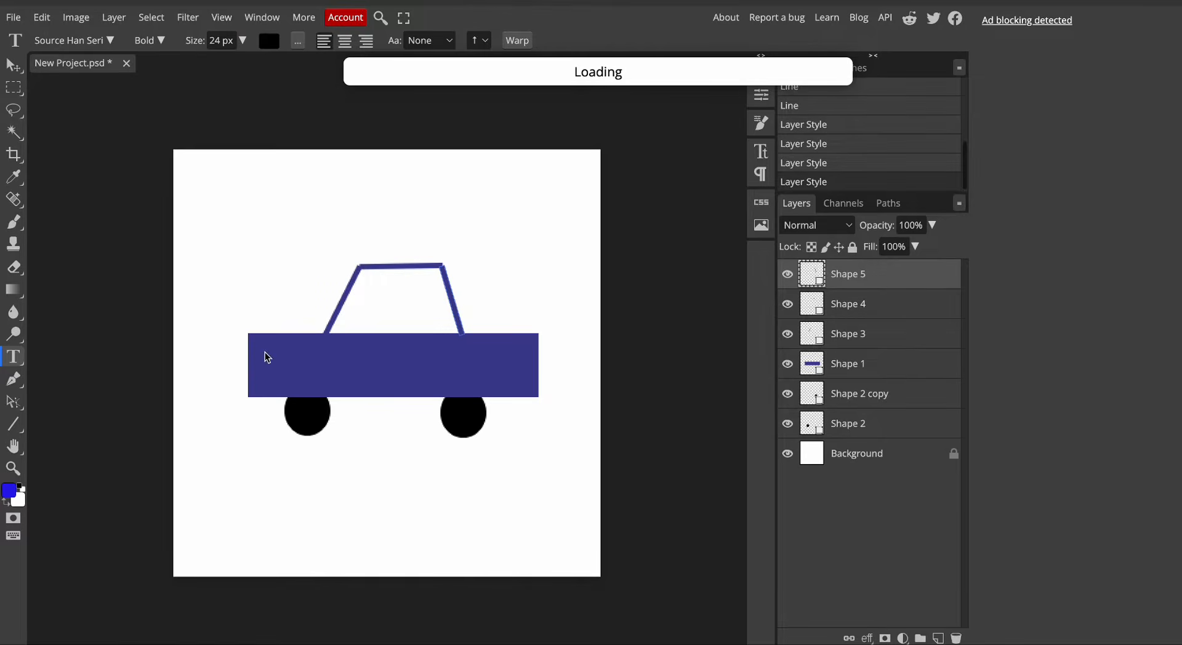
left_click(342, 354)
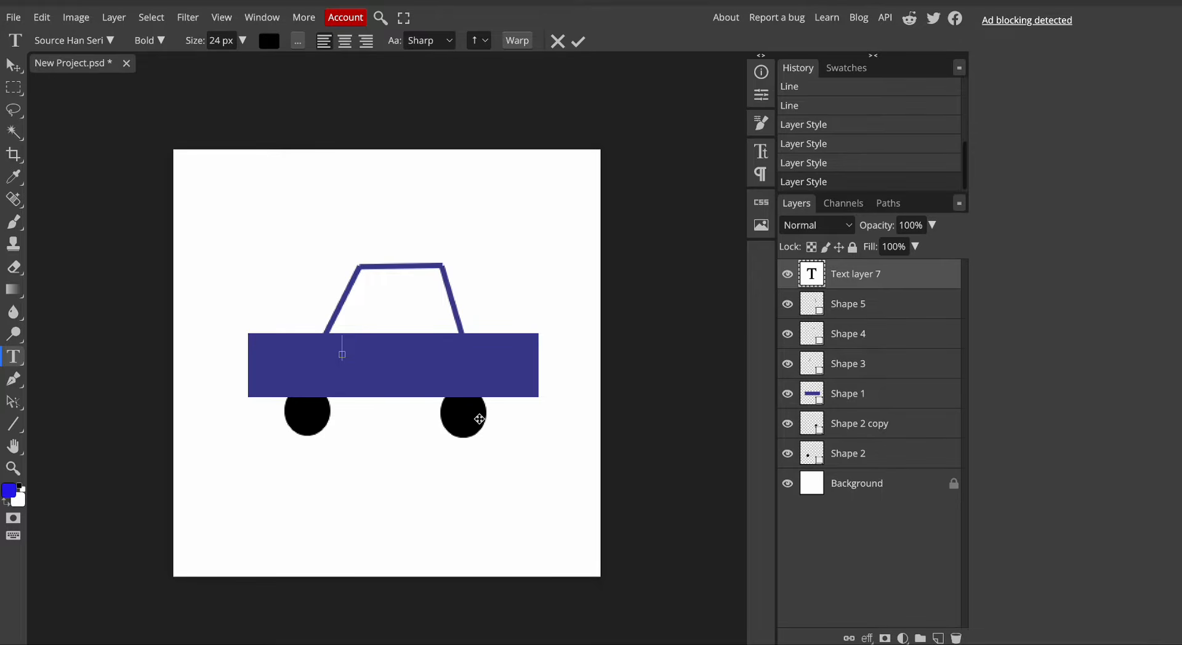
type("HIRE IT")
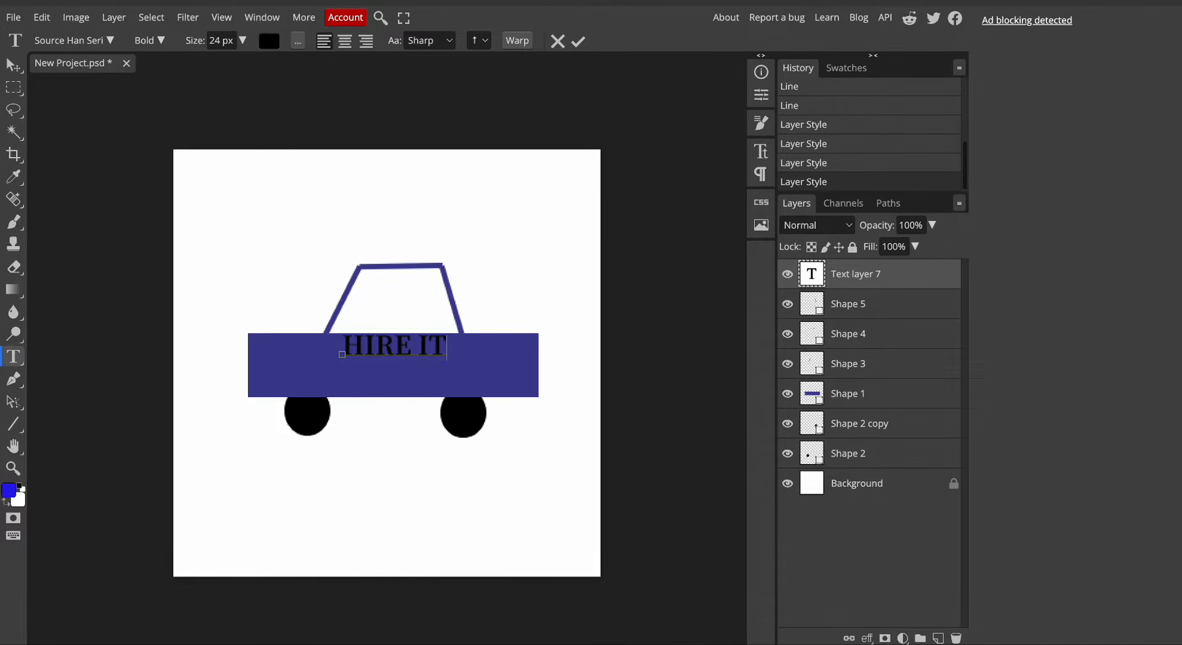
left_click_drag(426, 372, 420, 390)
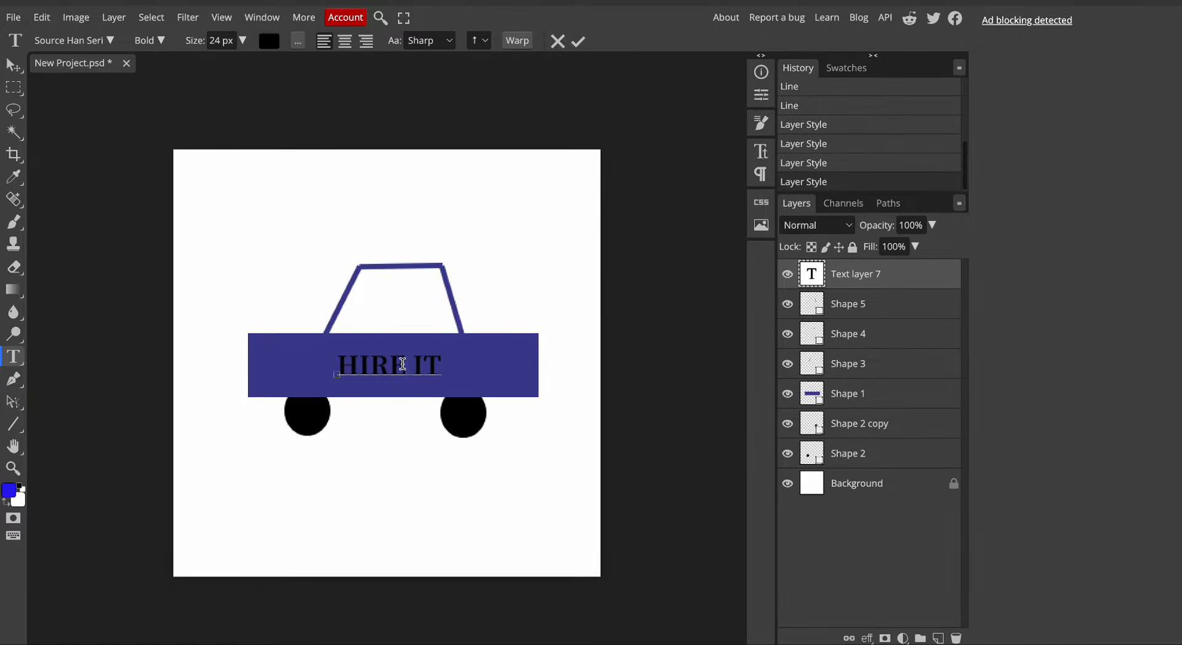
Change the colour of the whole "HIRE IT" text to white.
left_click_drag(338, 367, 450, 366)
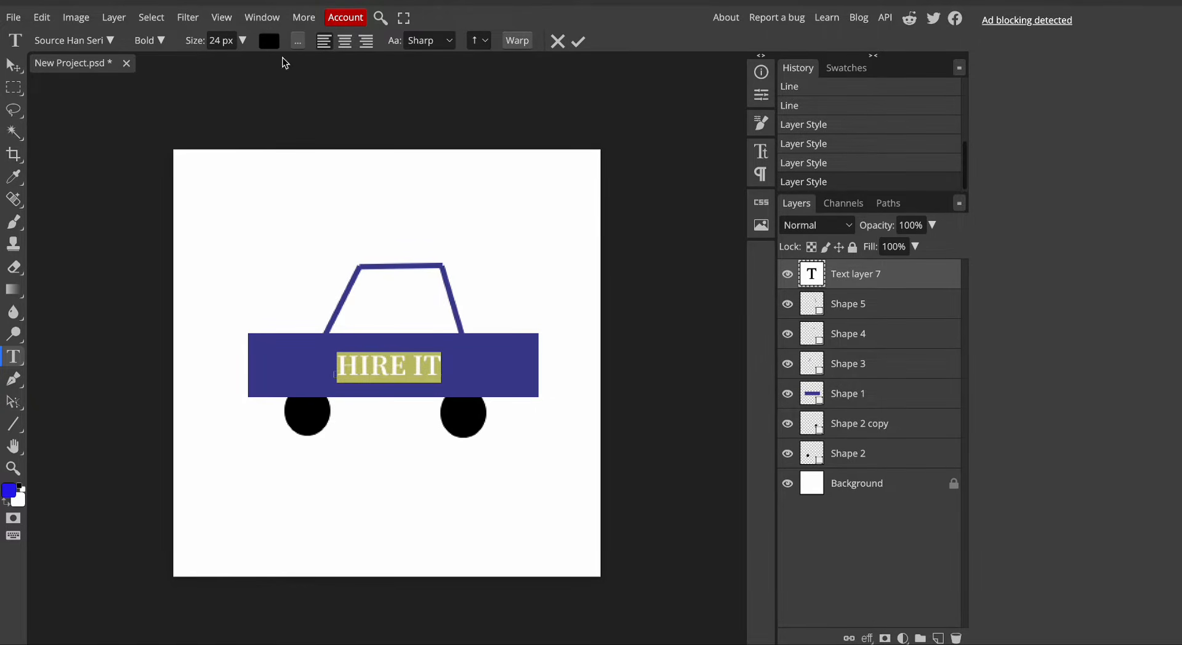
left_click(269, 40)
left_click(127, 150)
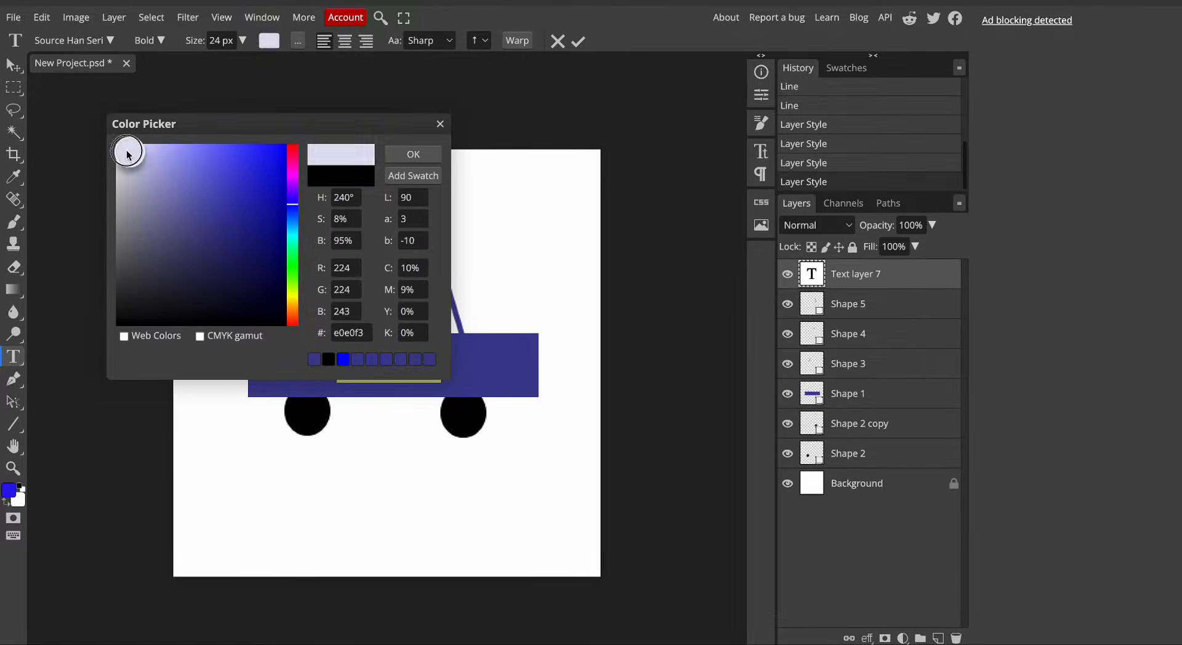
left_click_drag(127, 154, 117, 145)
left_click(413, 154)
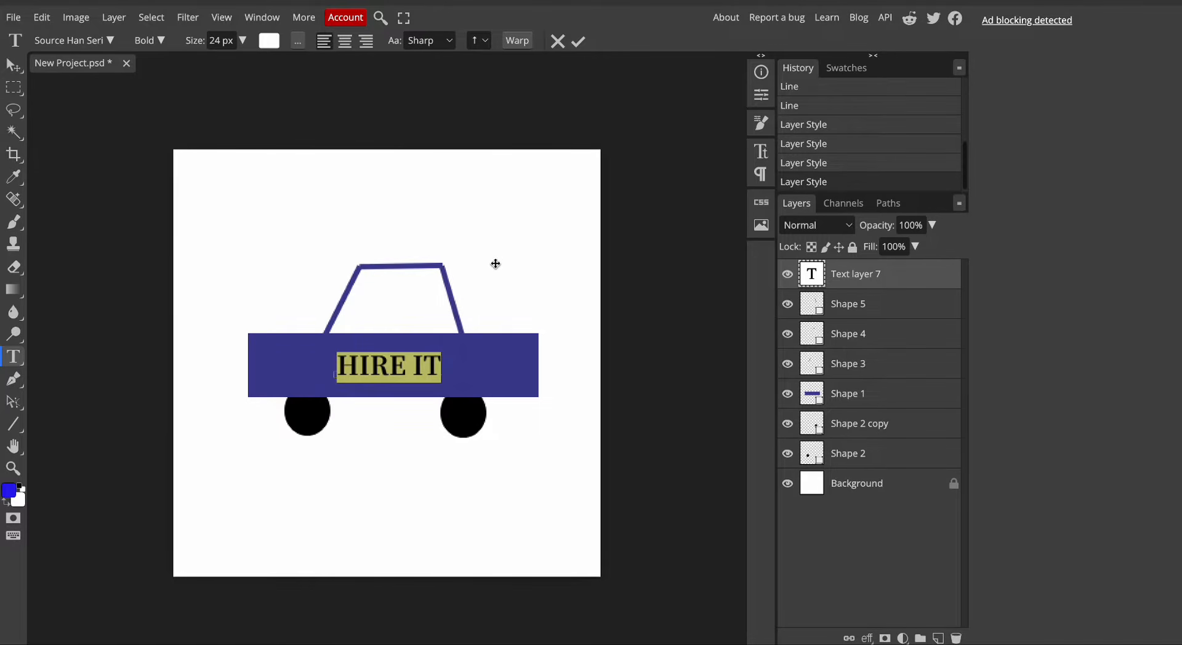
left_click(395, 381)
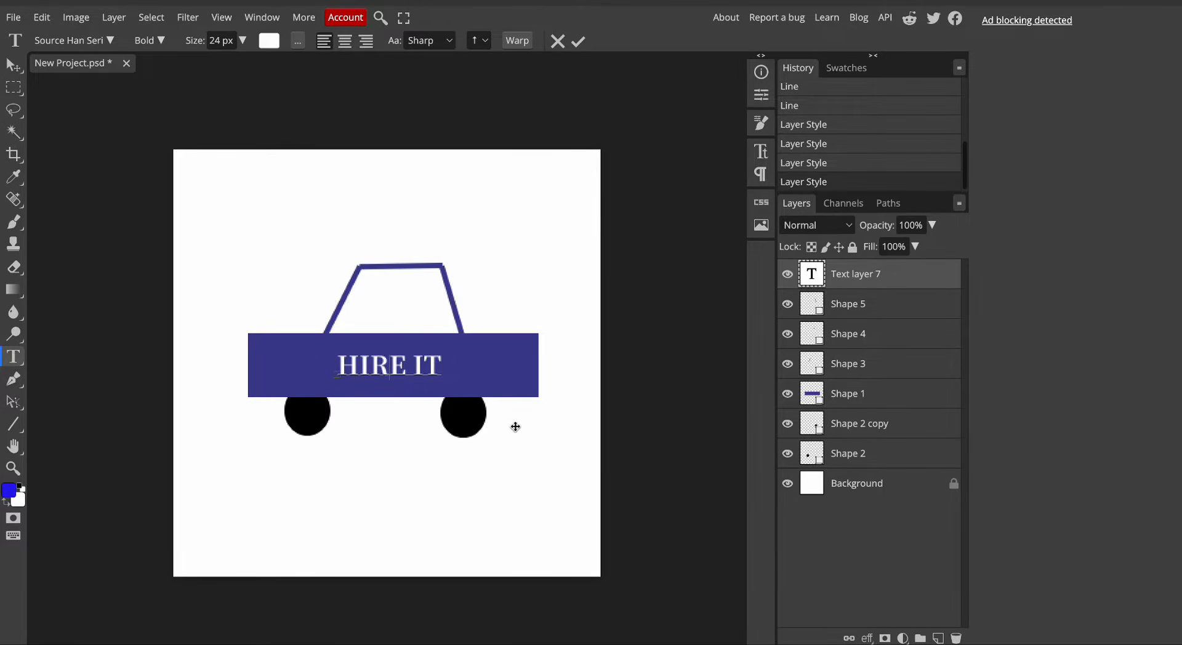
scroll(516, 427, "down", 1)
scroll(519, 425, "up", 8)
scroll(519, 425, "down", 7)
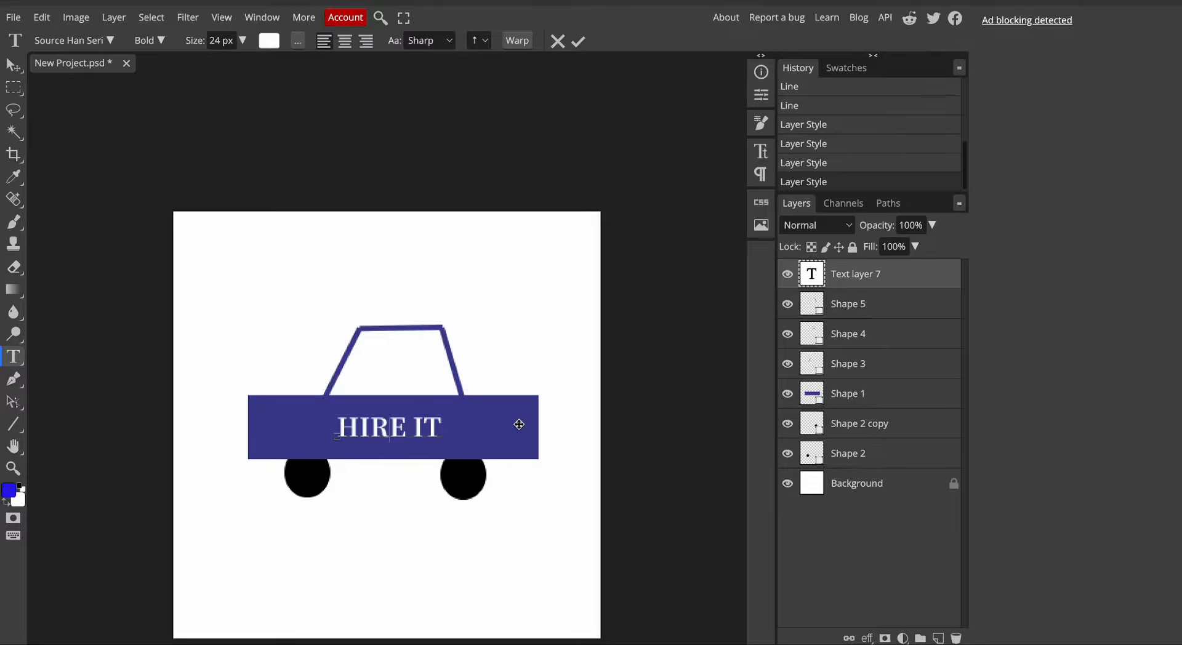
scroll(519, 425, "down", 2)
double_click(400, 289)
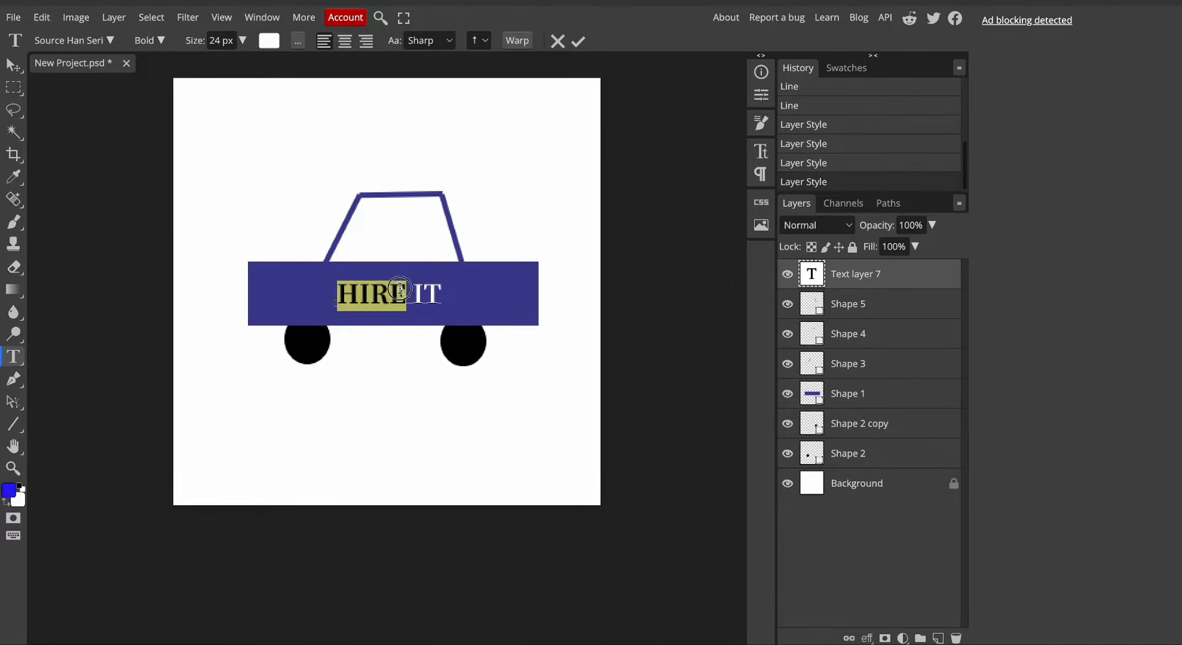
left_click(400, 289)
left_click_drag(440, 291, 315, 292)
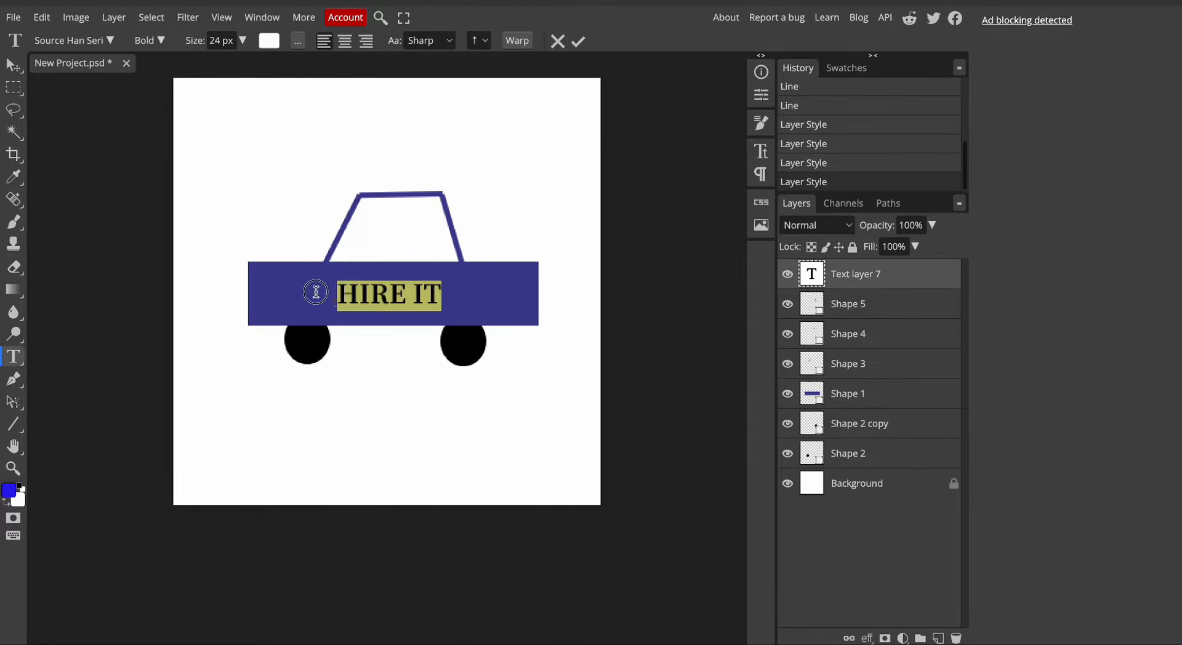
left_click(162, 38)
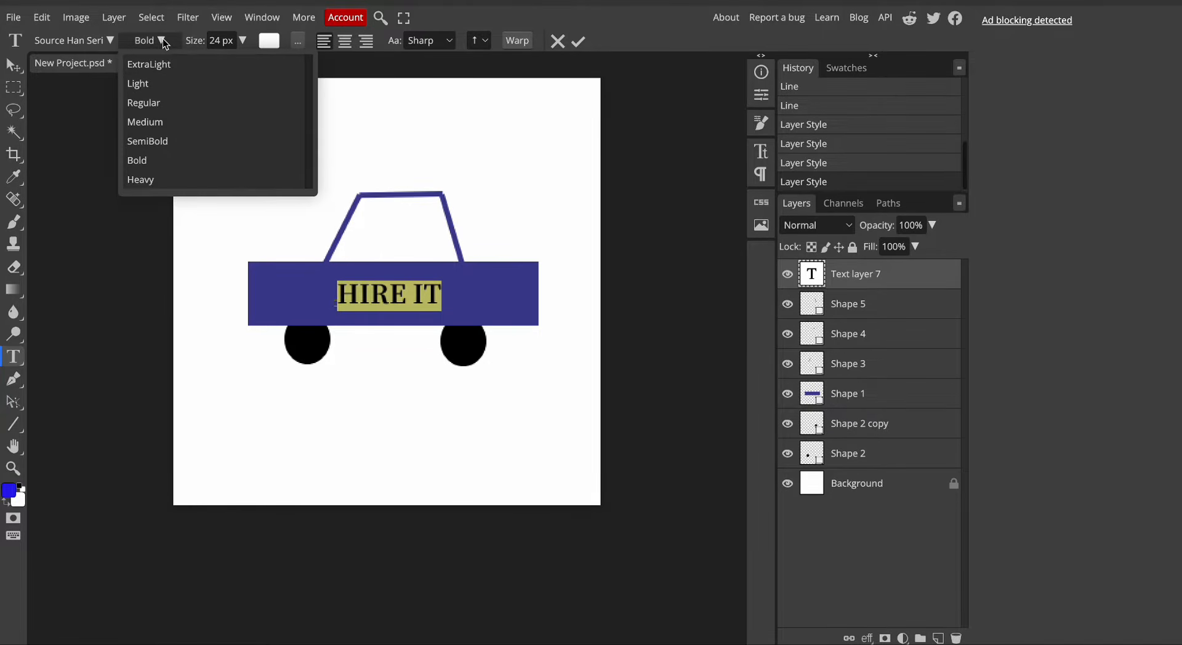
left_click(156, 42)
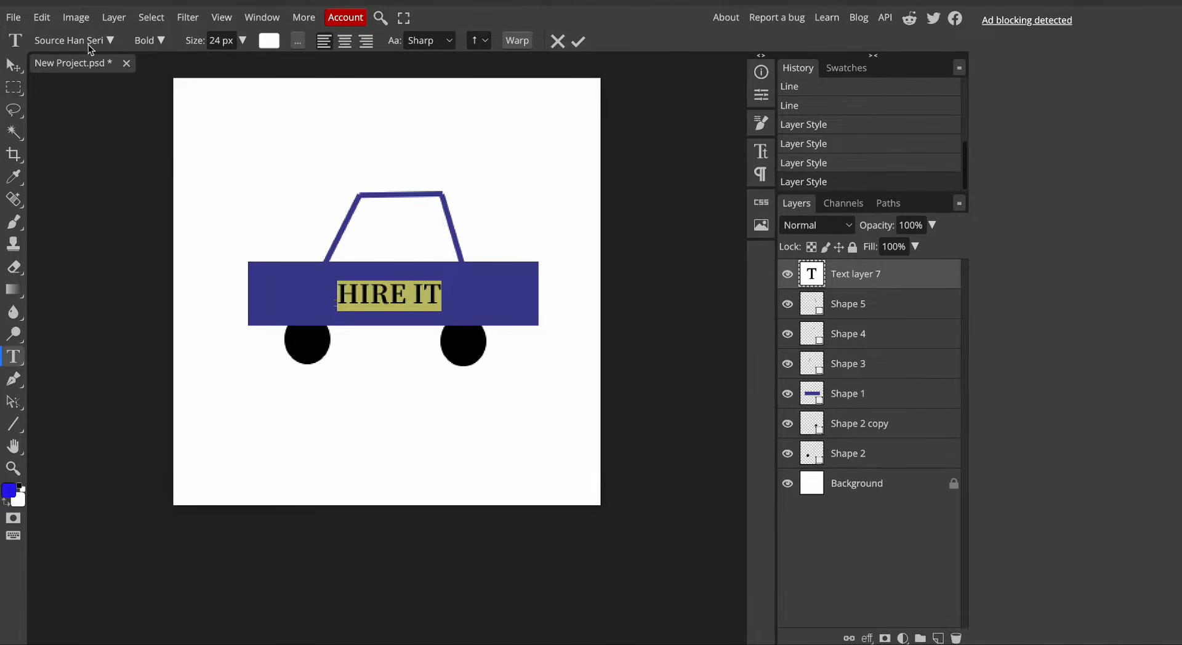
left_click(23, 19)
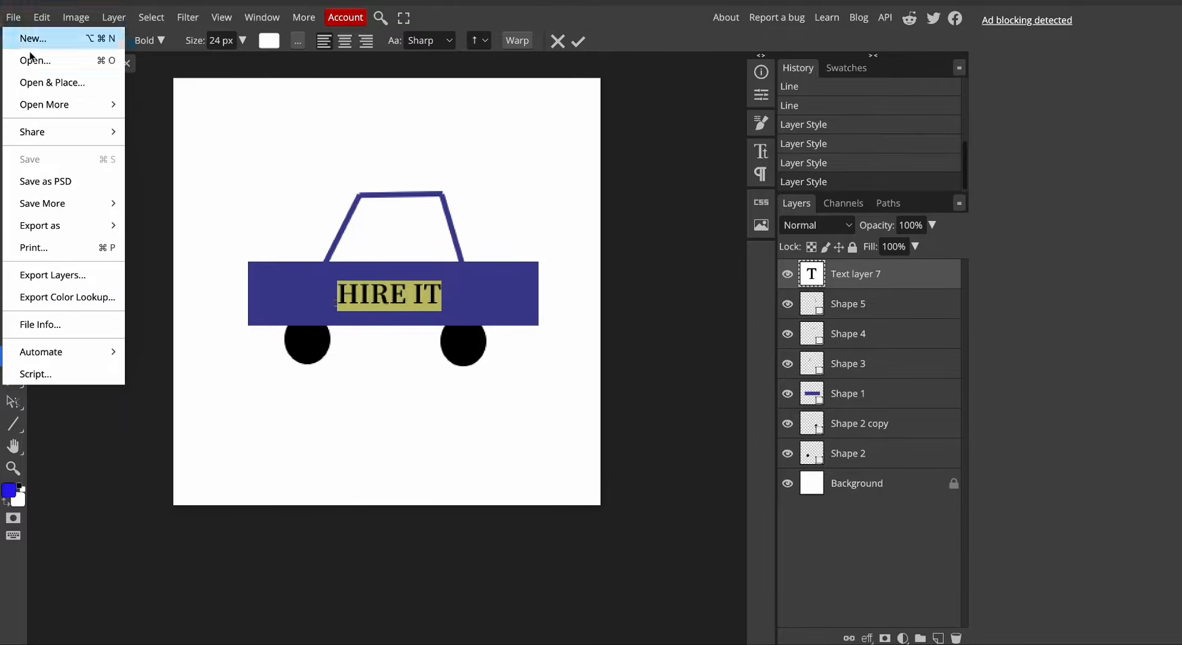
mouse_move(52, 224)
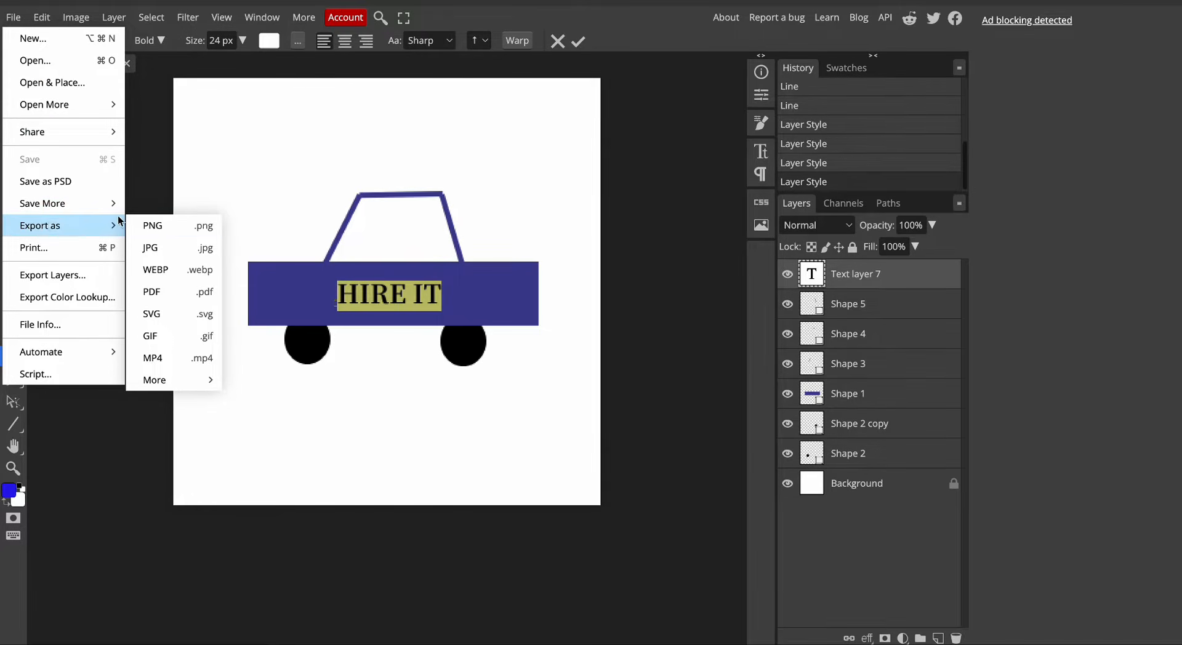
left_click(575, 174)
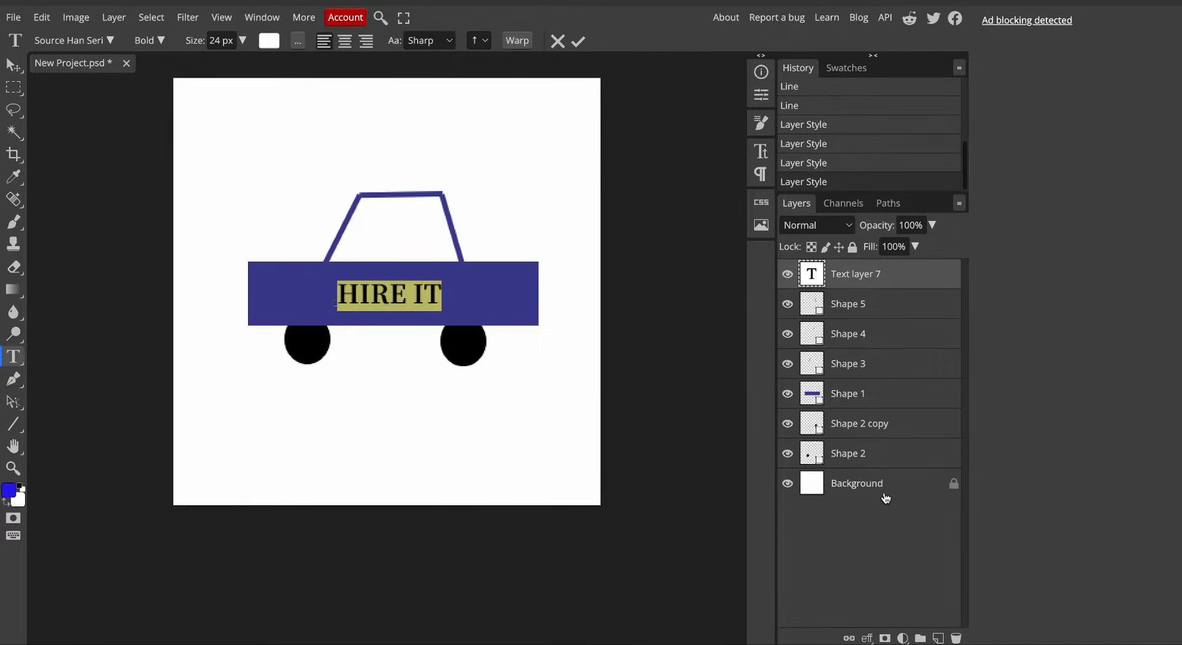
Delete the white Background layer so that the logo has a transparent background.
left_click(855, 492)
right_click(857, 482)
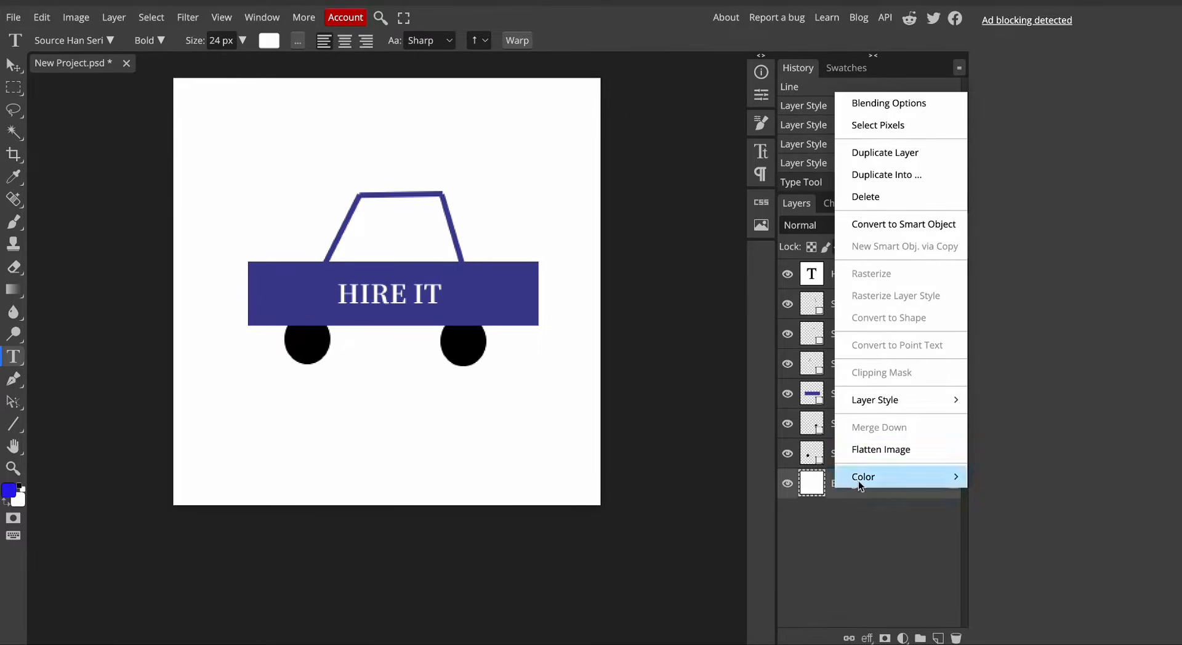
left_click(882, 200)
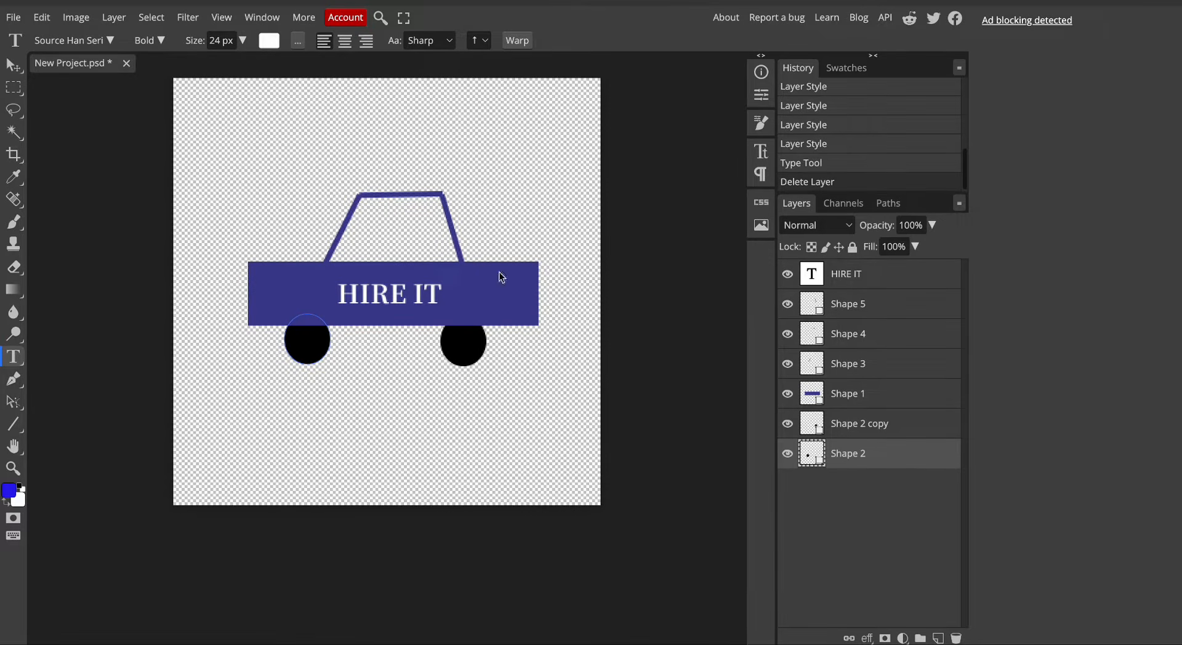
left_click(436, 357)
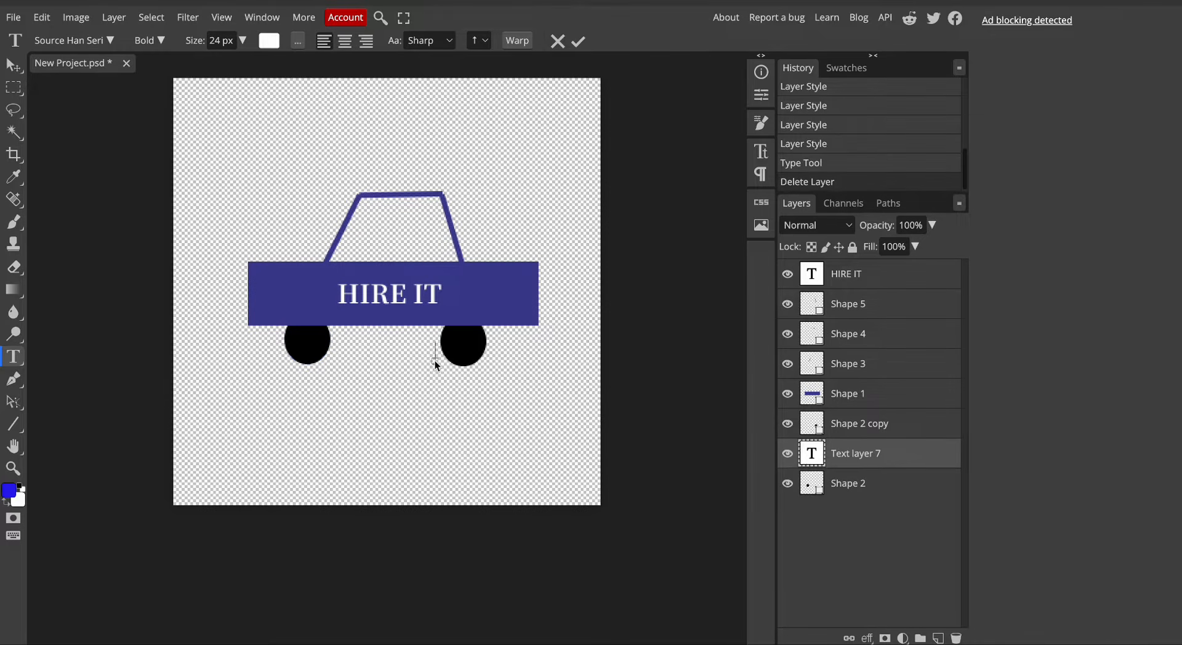
Export the logo as a 400 × 400 px PNG at 100% quality under the name New Project.
left_click(13, 17)
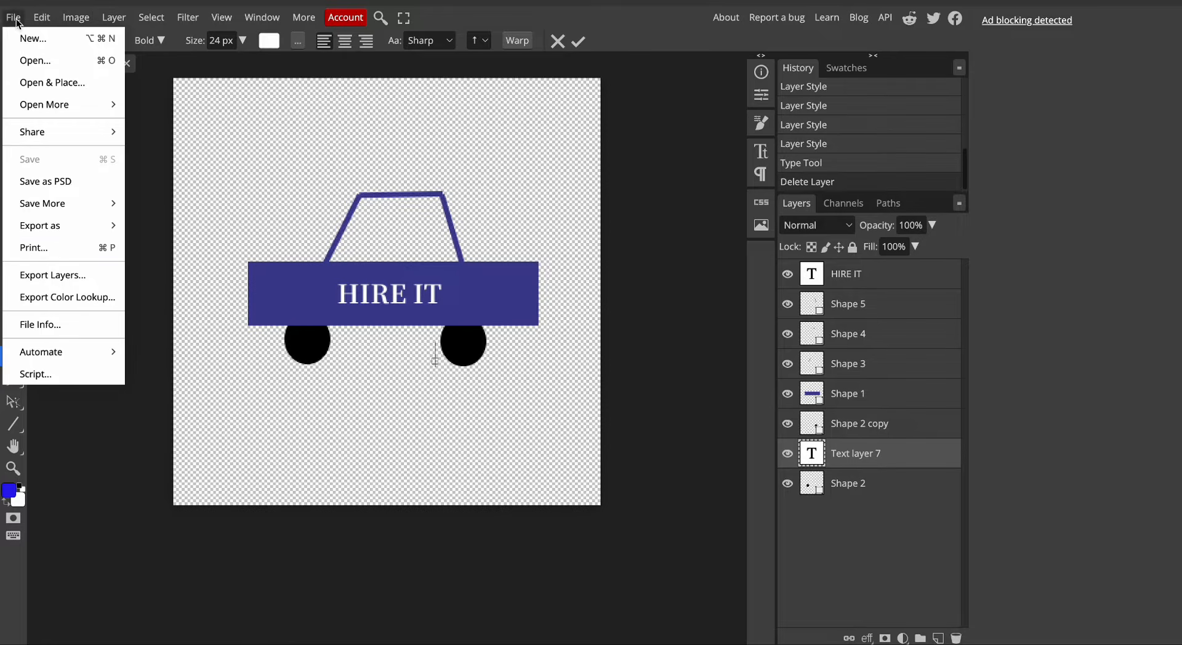
mouse_move(53, 225)
left_click(189, 234)
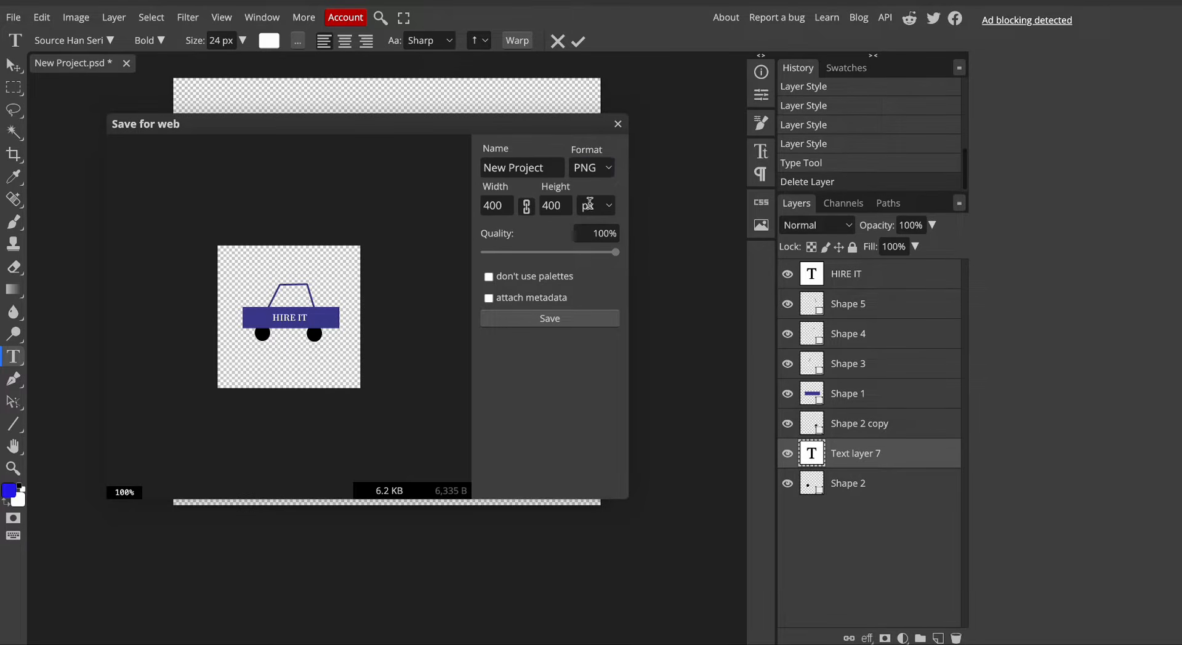
left_click(550, 319)
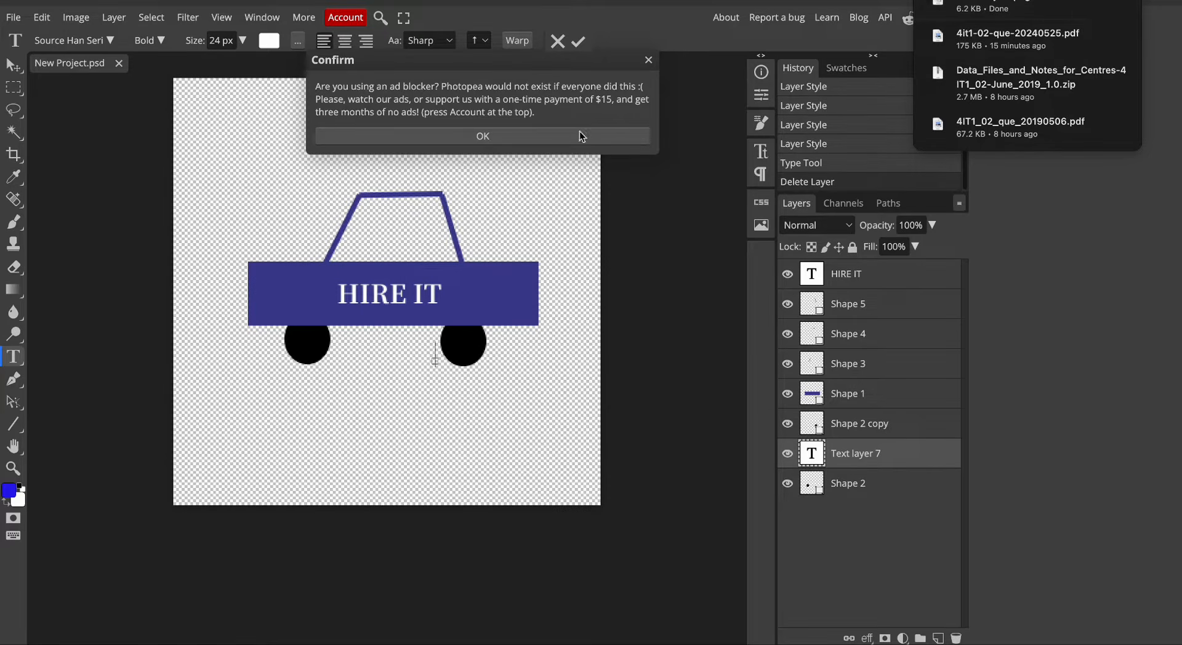
left_click(648, 59)
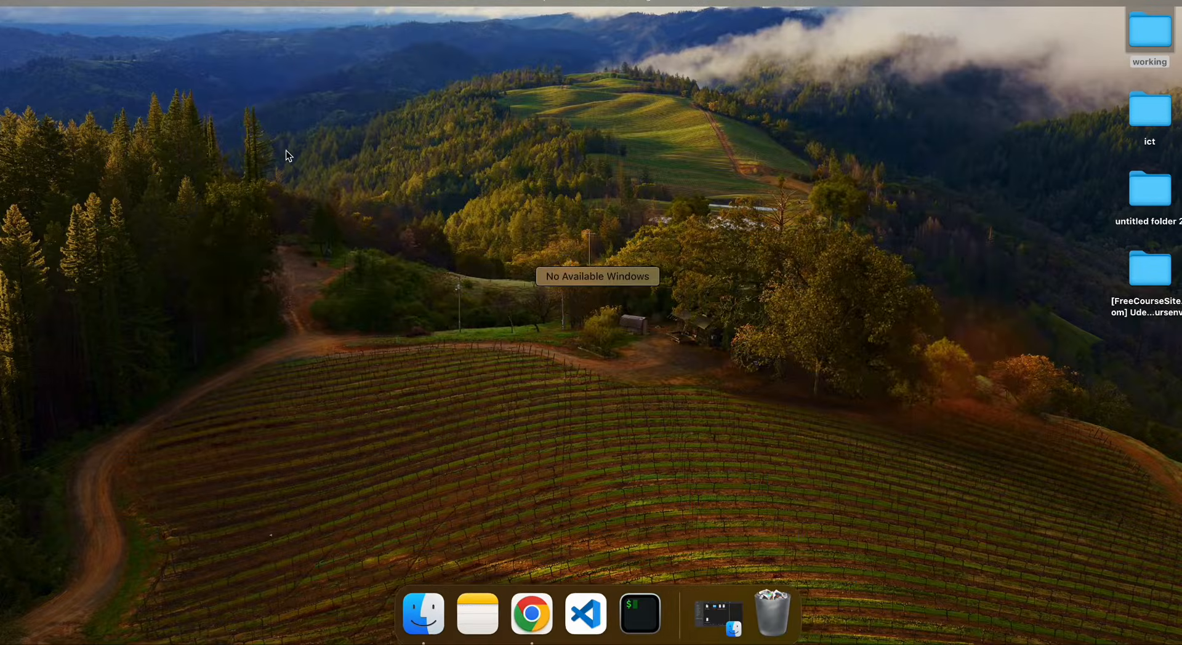
Switch to Finder and move New Project.png from Downloads into the working folder on the desktop.
left_click(424, 613)
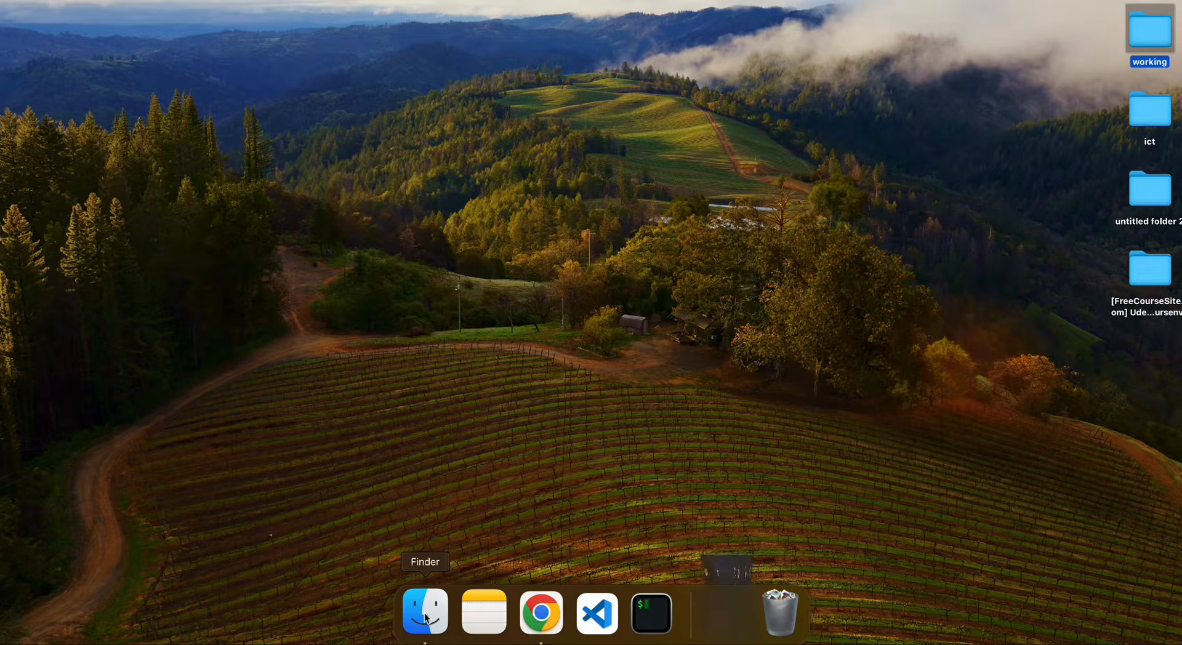
left_click(320, 176)
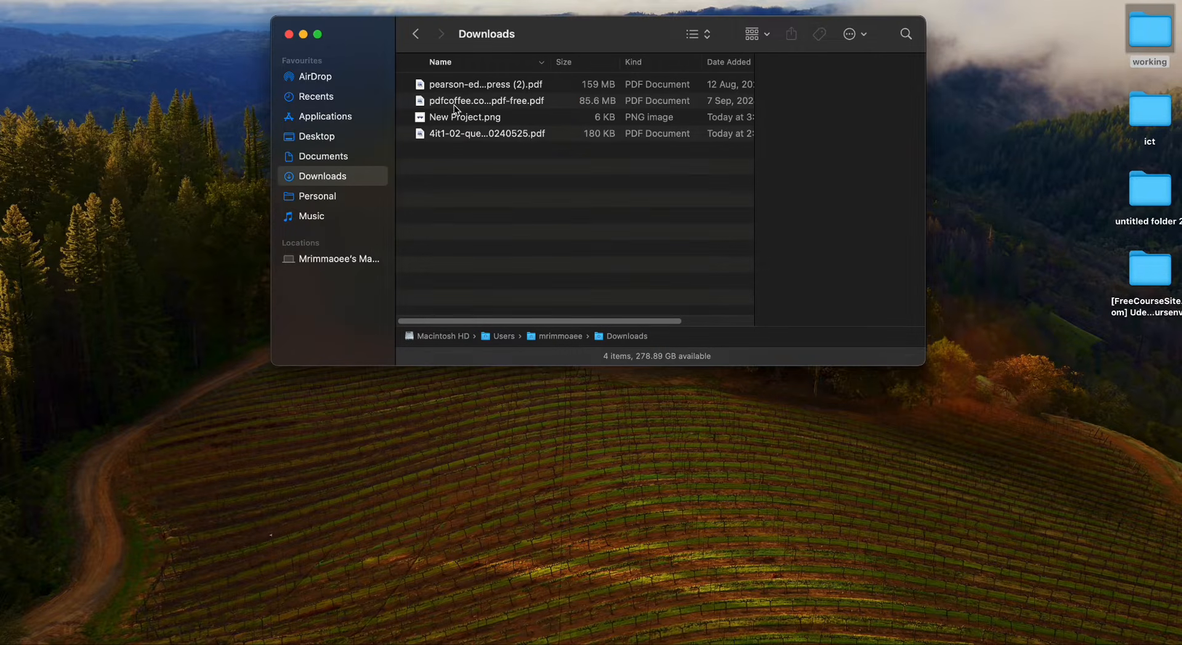
left_click_drag(466, 117, 1161, 40)
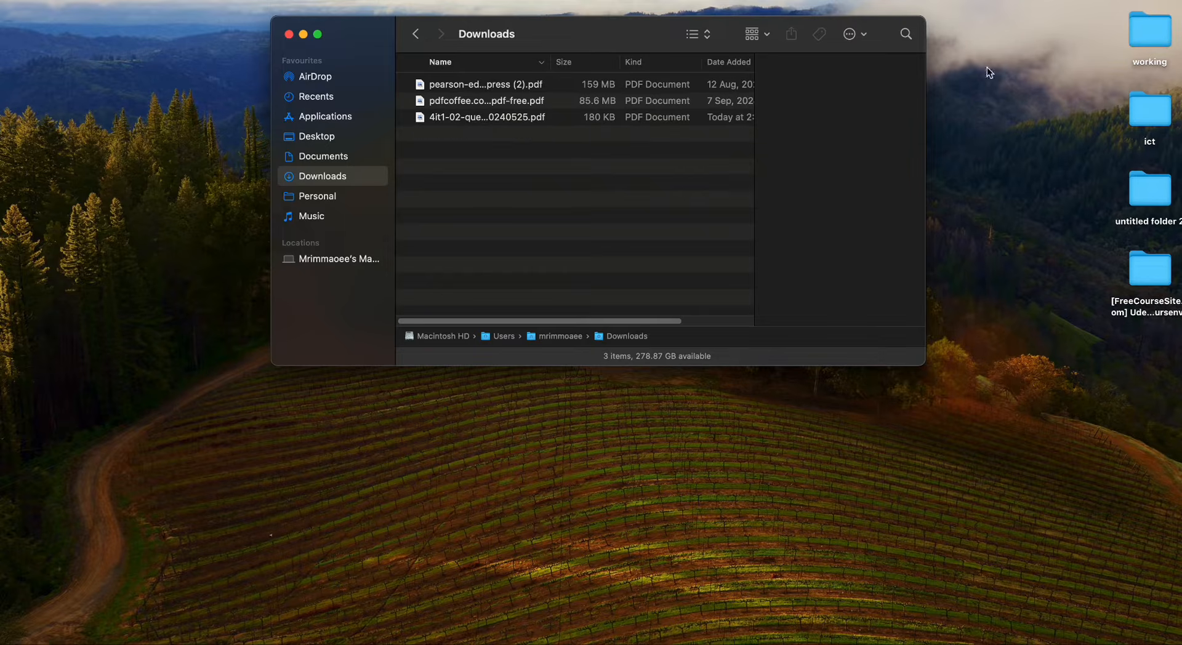
left_click(303, 35)
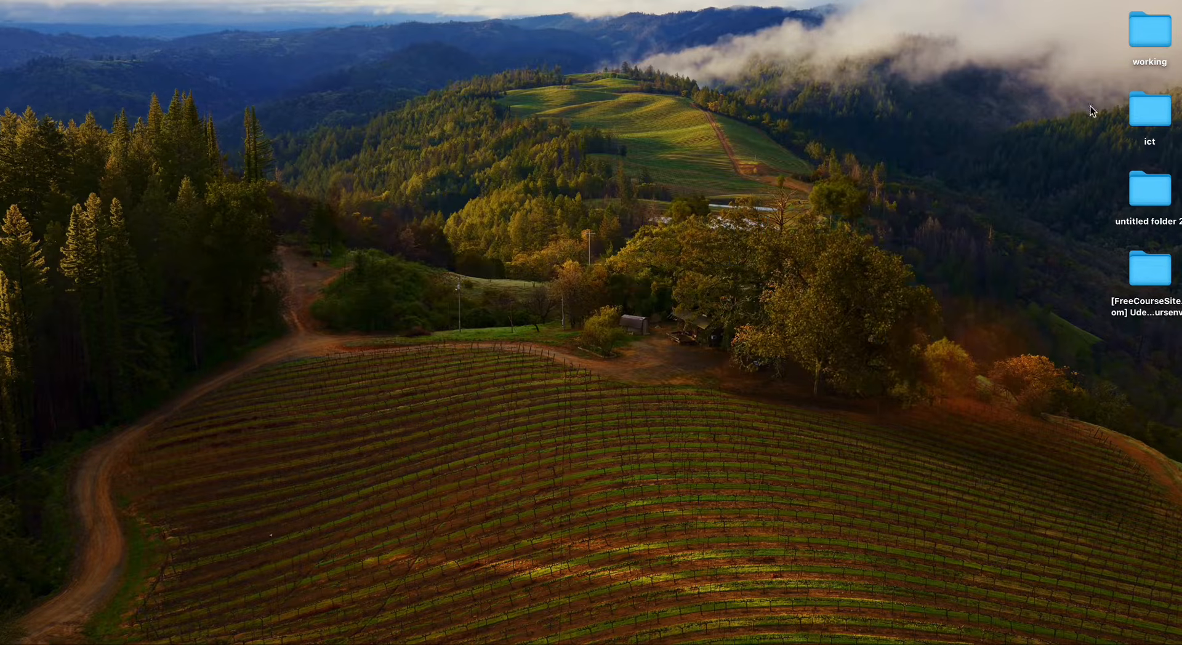
Rename New Project.png in the working folder as LOGO, keeping the .png extension.
double_click(1140, 43)
right_click(457, 118)
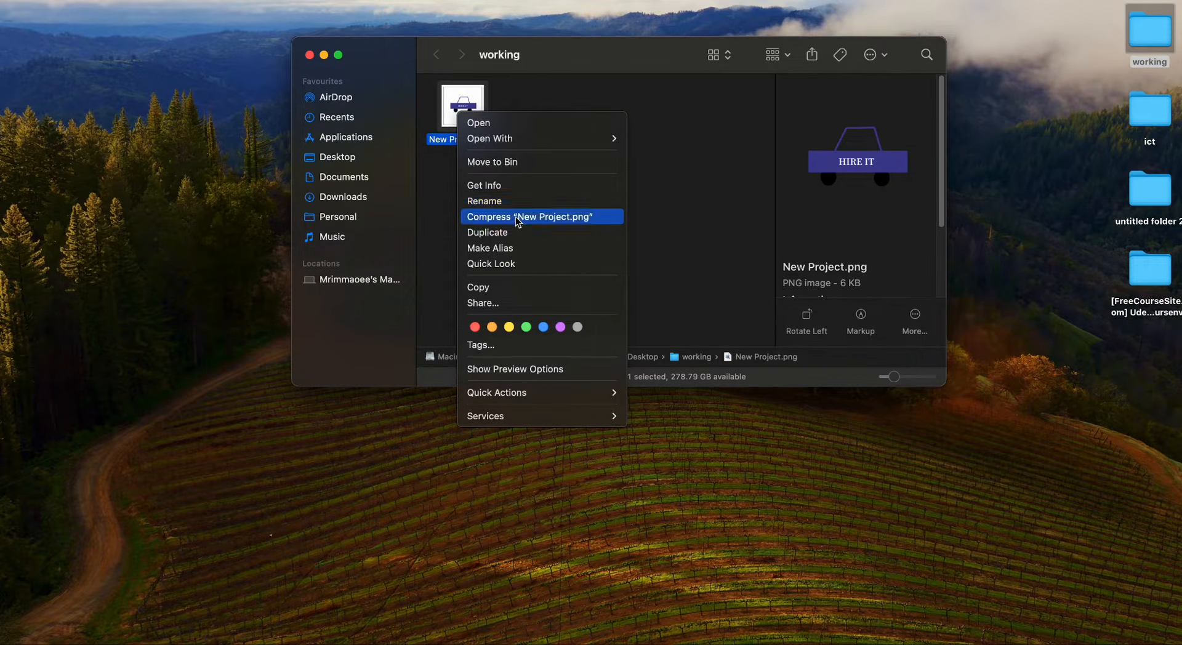
left_click(439, 214)
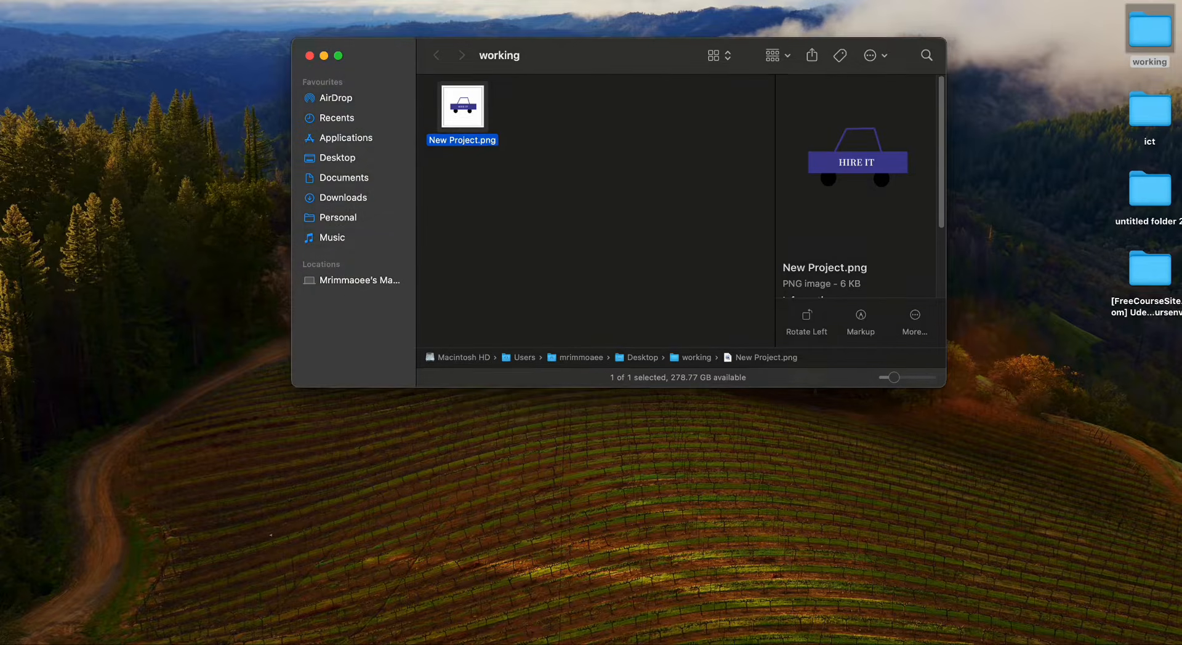
mouse_move(539, 616)
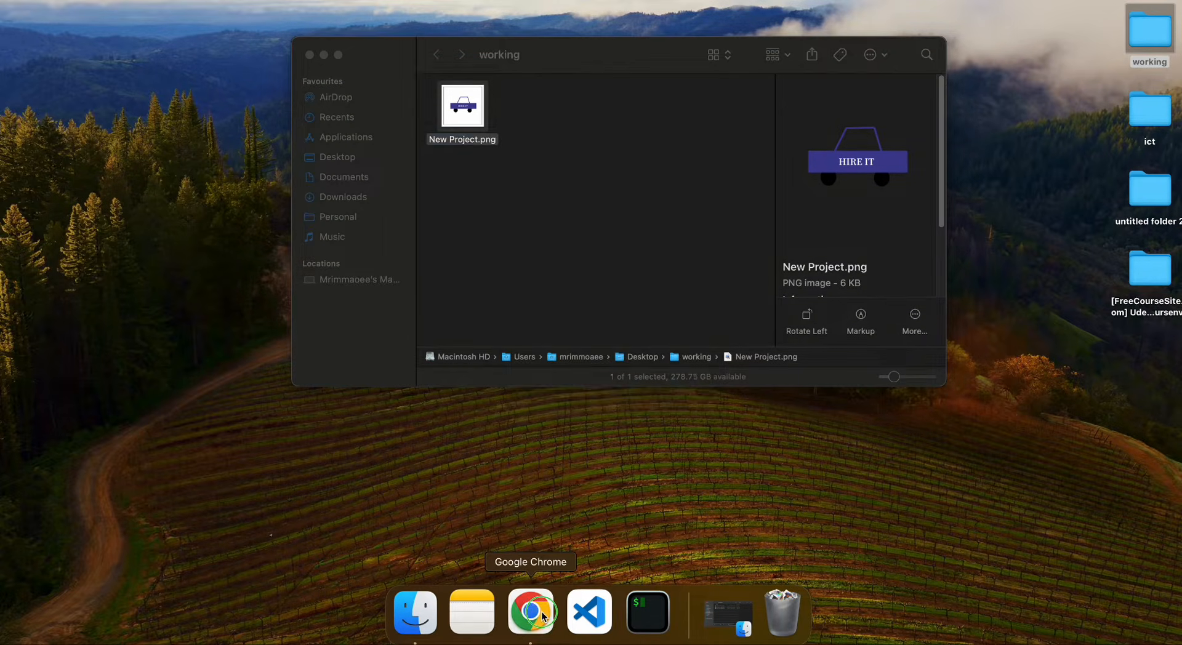
right_click(548, 613)
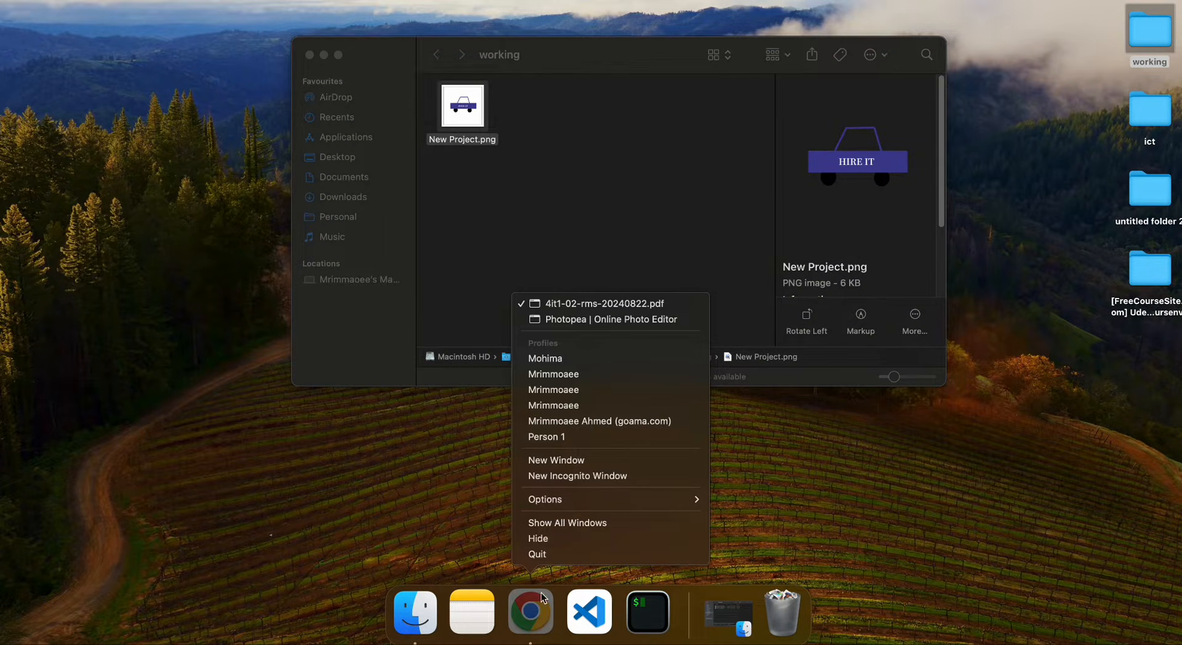
left_click(585, 319)
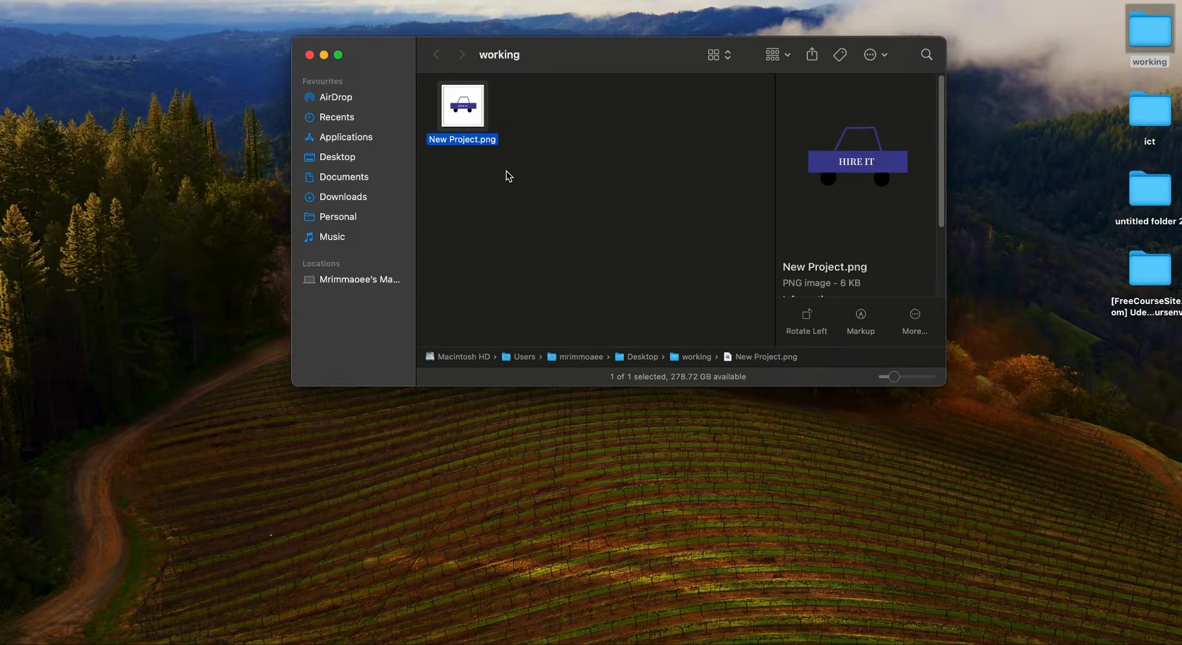
right_click(474, 130)
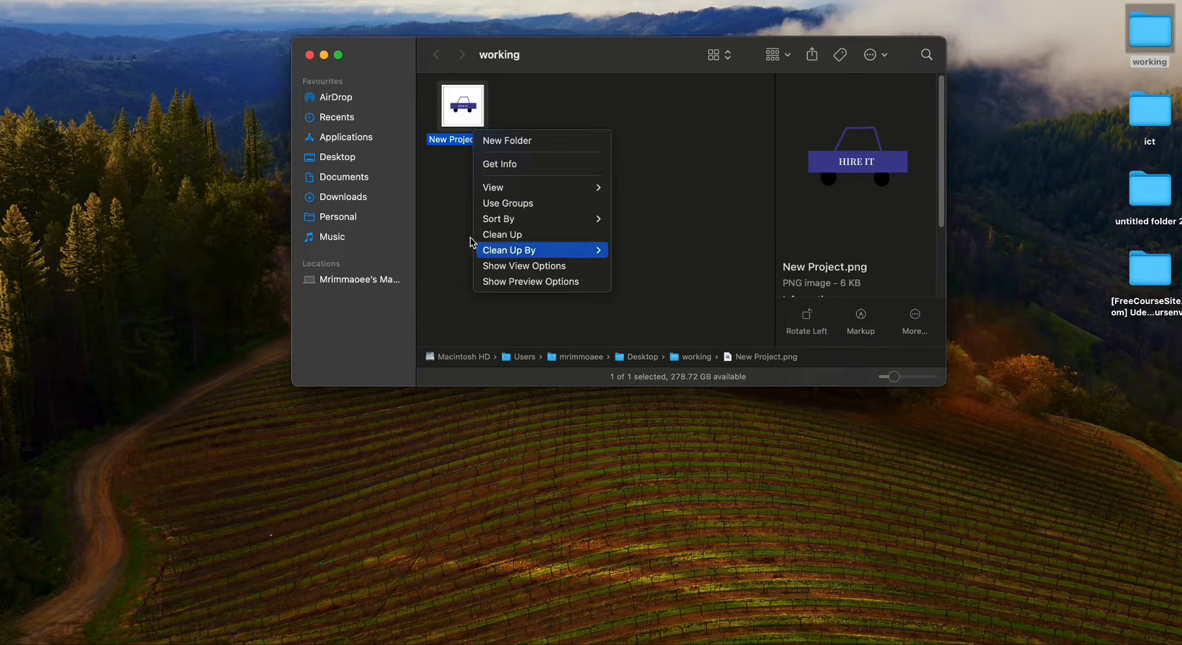
left_click(449, 172)
right_click(447, 147)
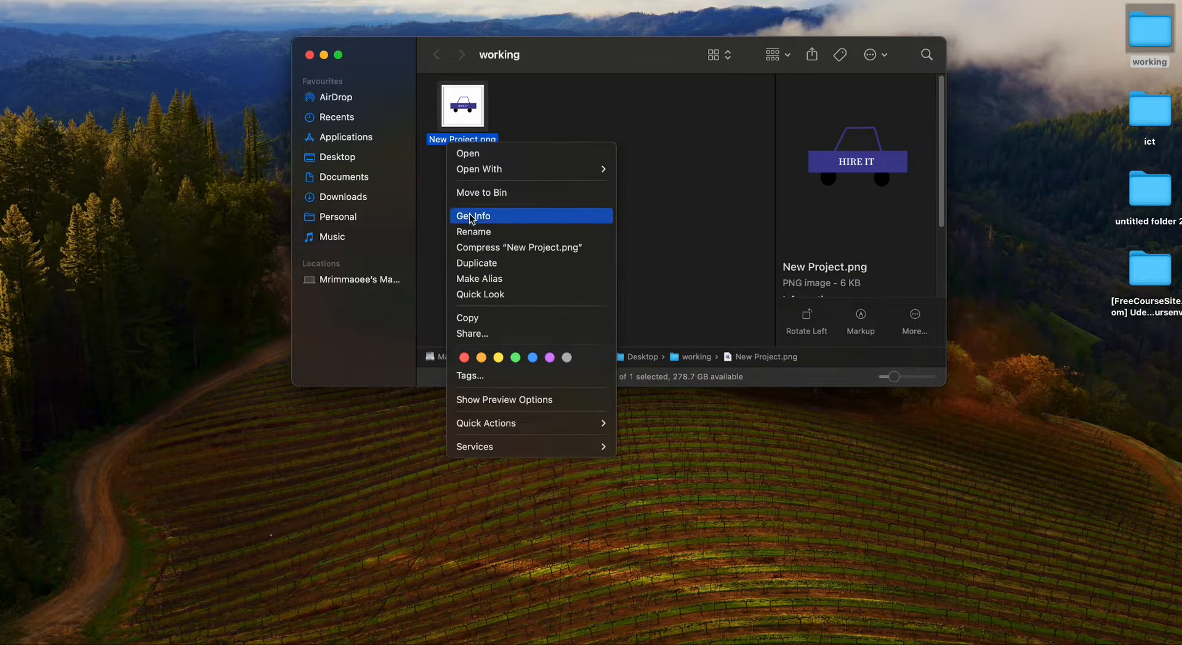
left_click(477, 232)
type("LOGO")
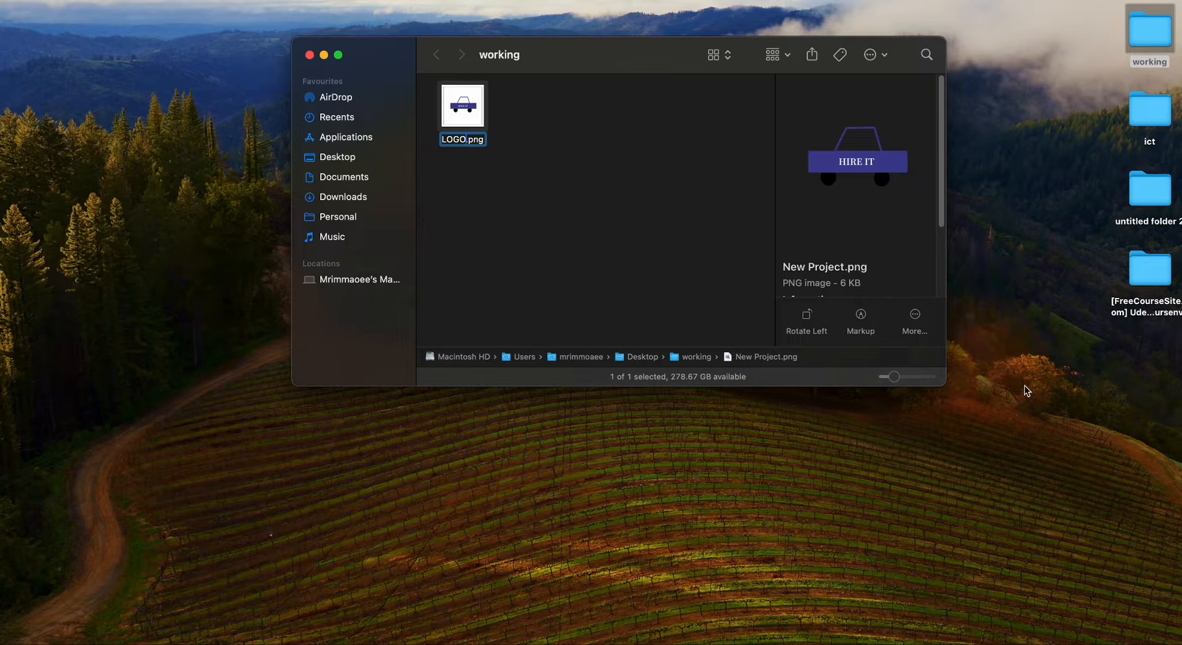
left_click(676, 231)
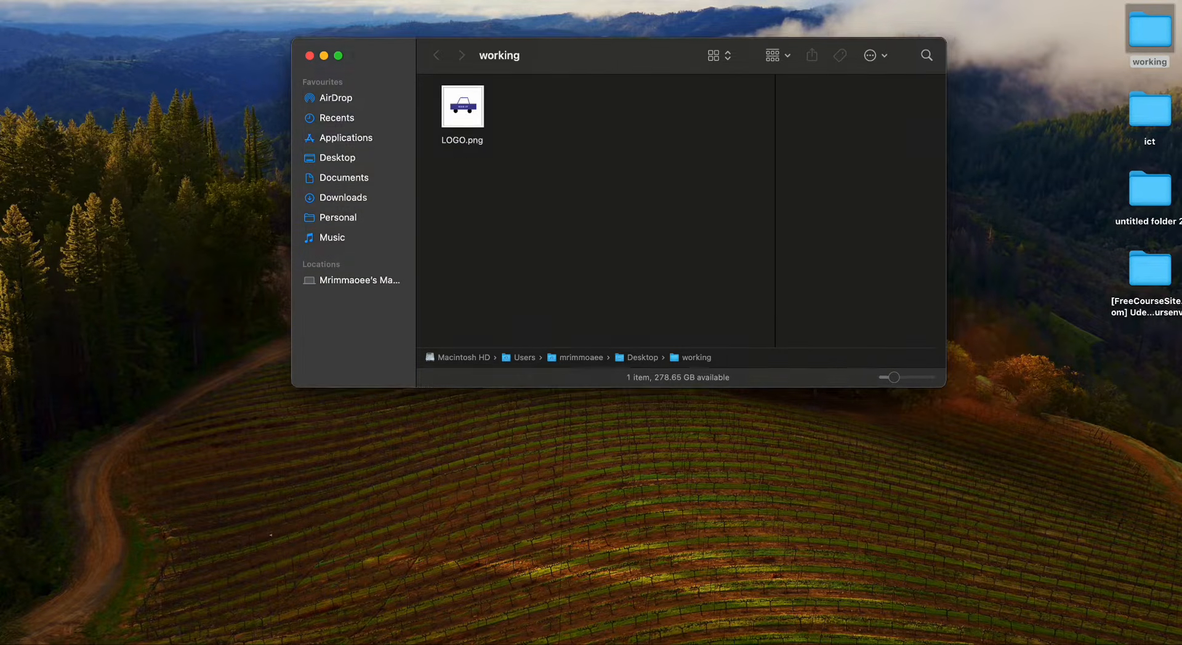
Switch to the question paper 4it1-02-que-20240525.pdf in Chrome and read the Task A1b requirements.
right_click(529, 614)
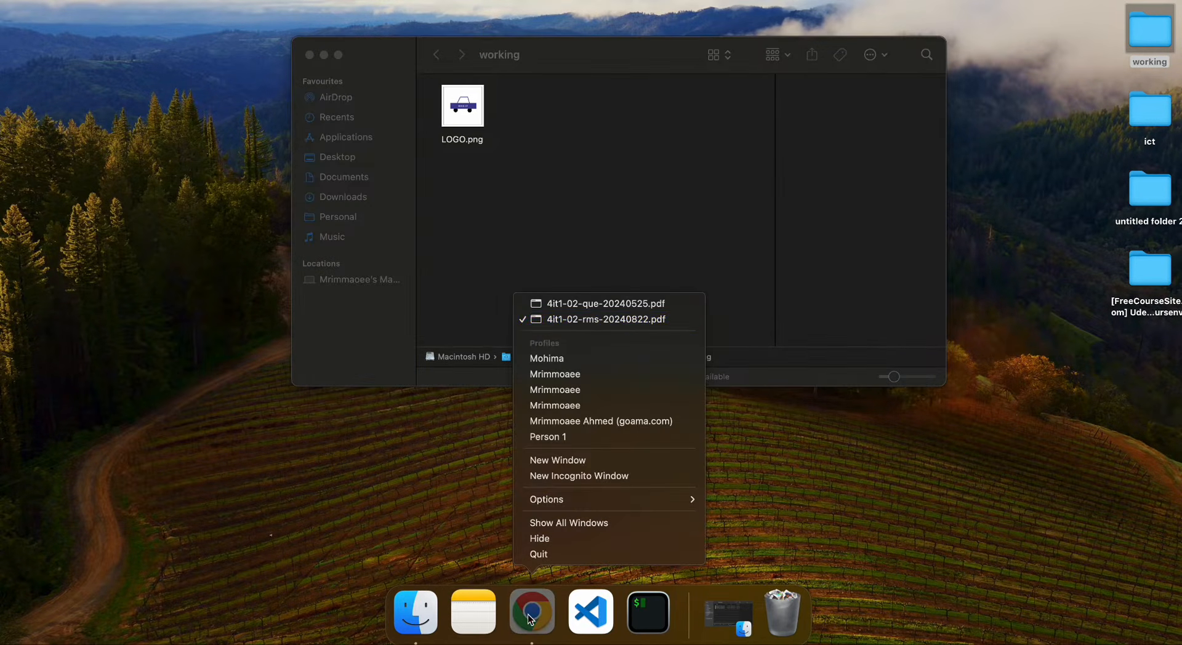
left_click(587, 324)
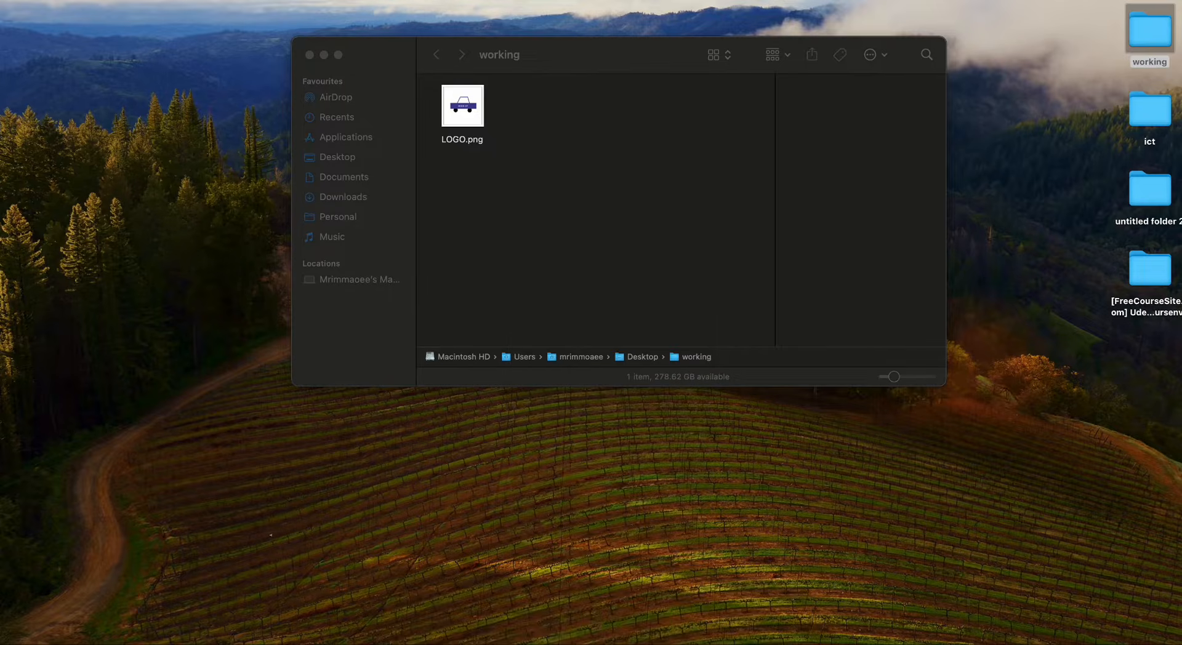
right_click(530, 612)
left_click(605, 304)
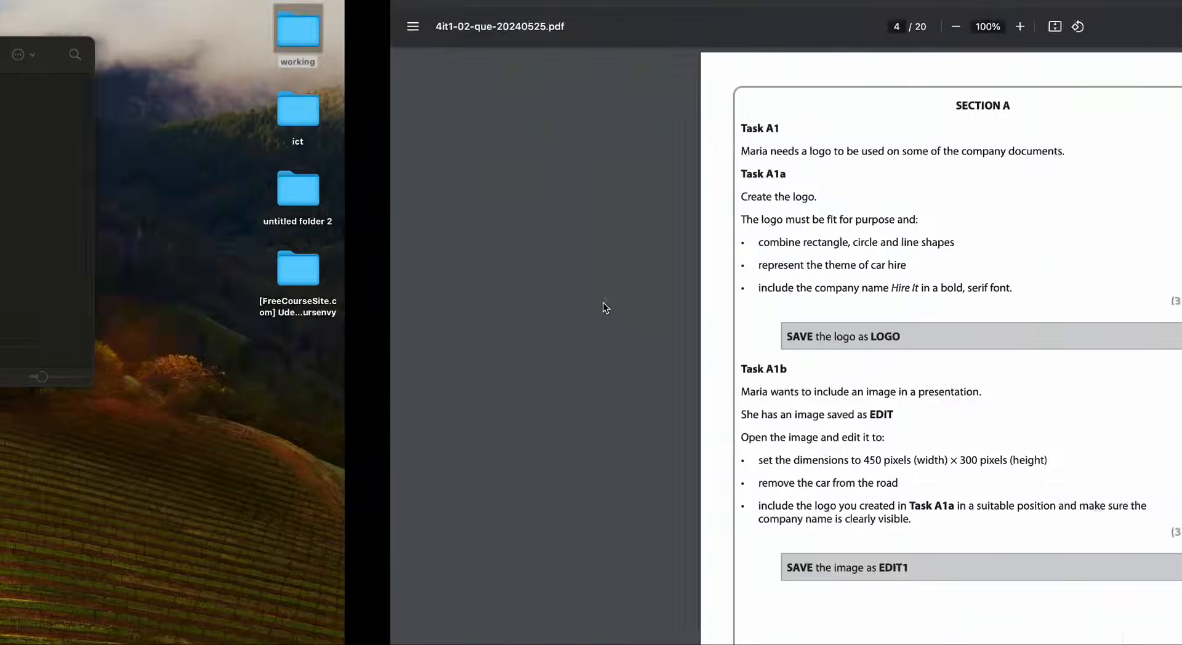
scroll(698, 362, "down", 1)
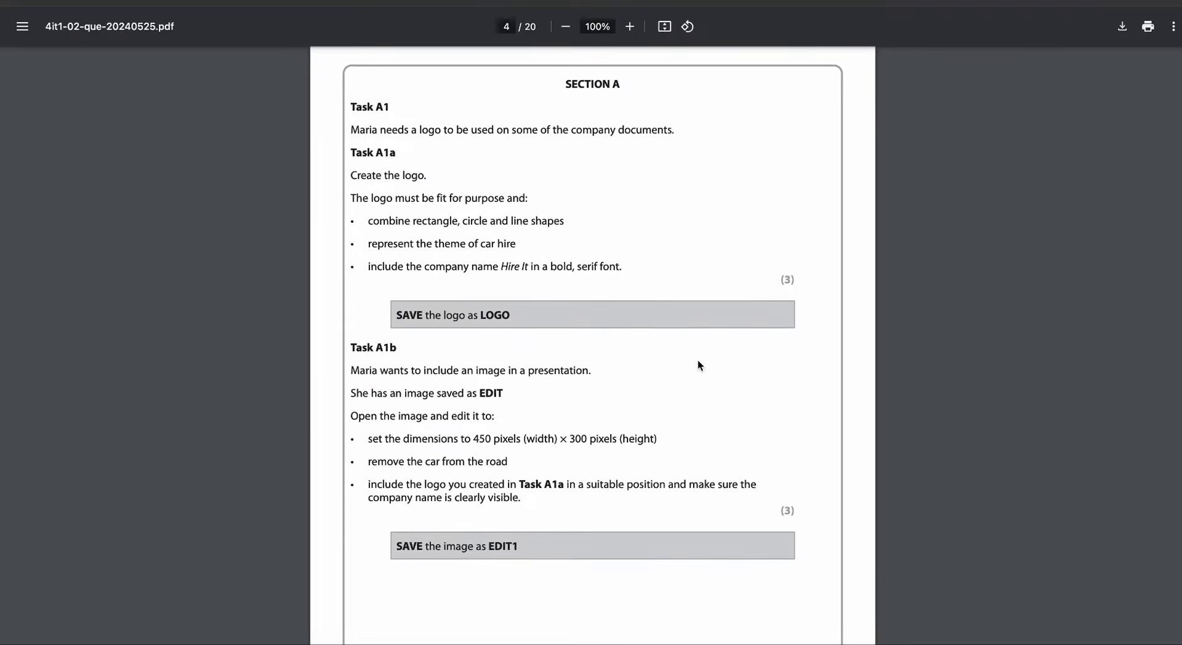
scroll(697, 365, "down", 5)
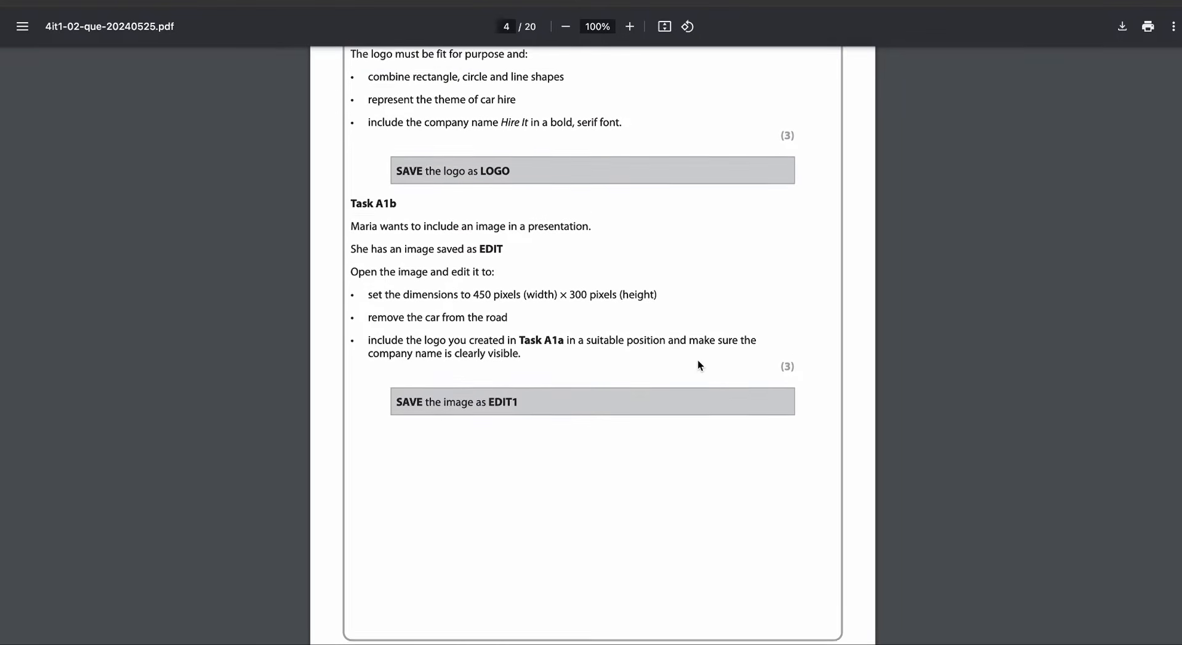
scroll(698, 364, "down", 1)
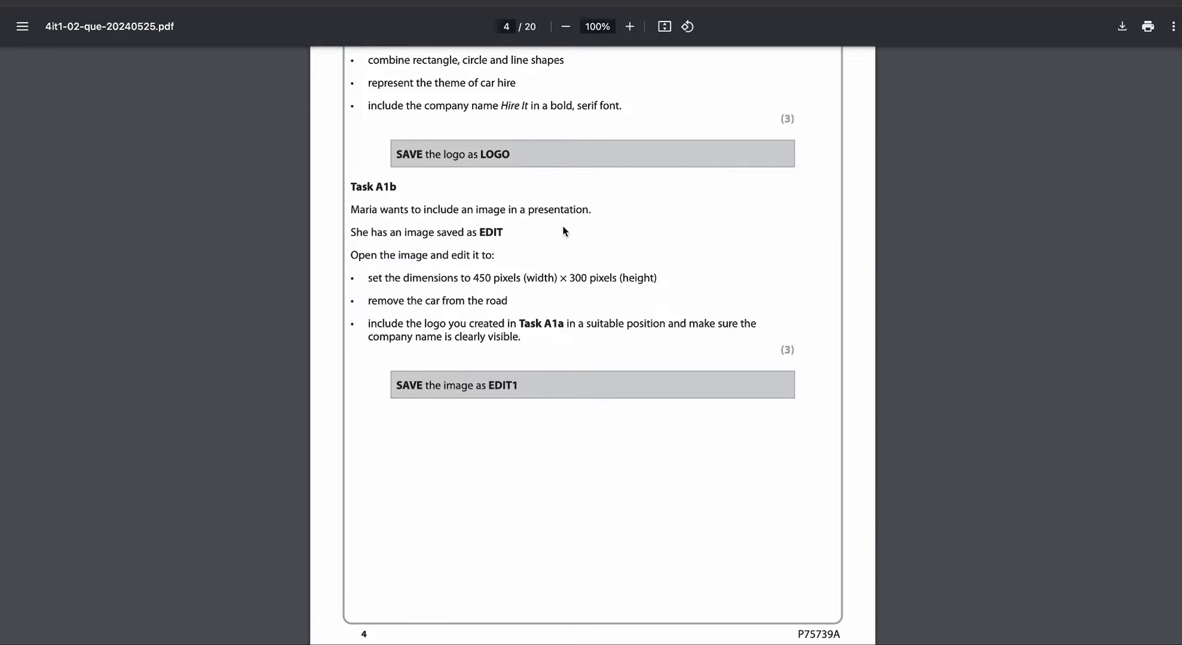
scroll(567, 229, "down", 1)
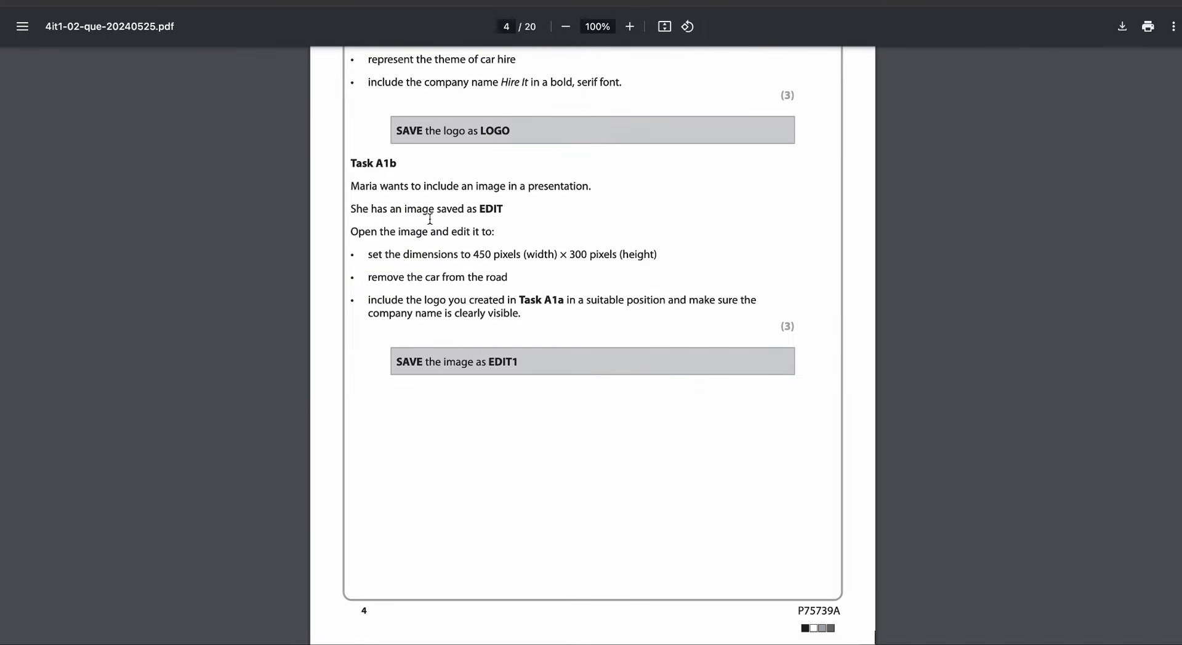
scroll(542, 273, "down", 1)
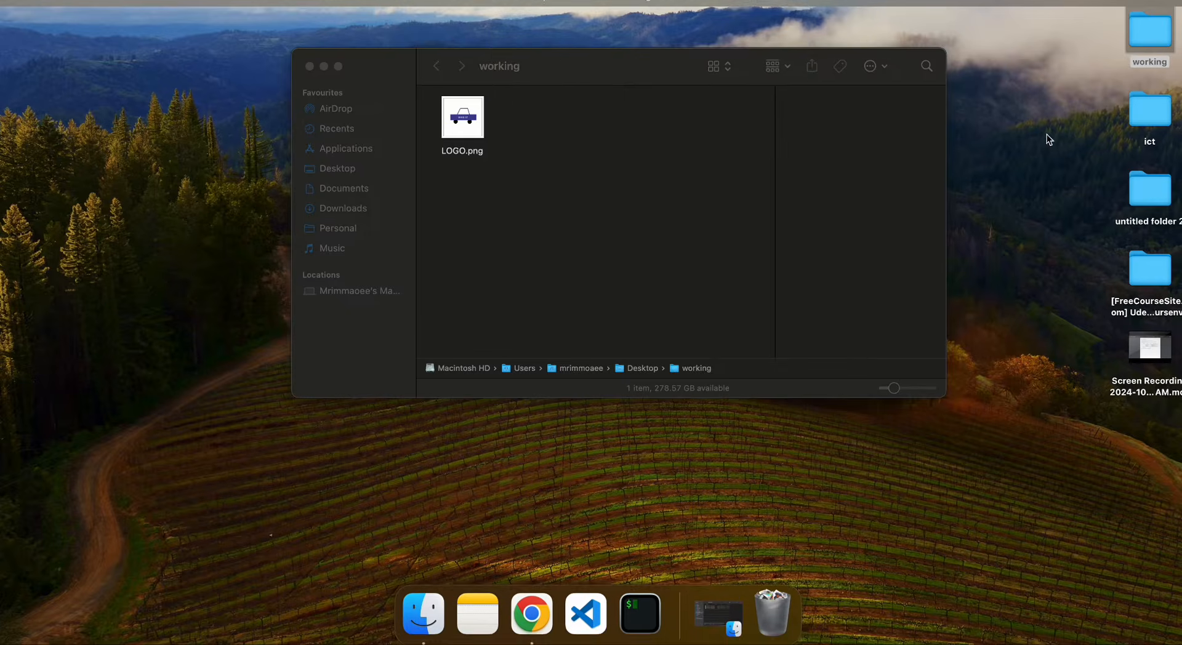
In Finder, browse from the ict folder through 4IT1 02 DATA FILES and DATA FILES to the inner IMAGES folder.
double_click(1168, 116)
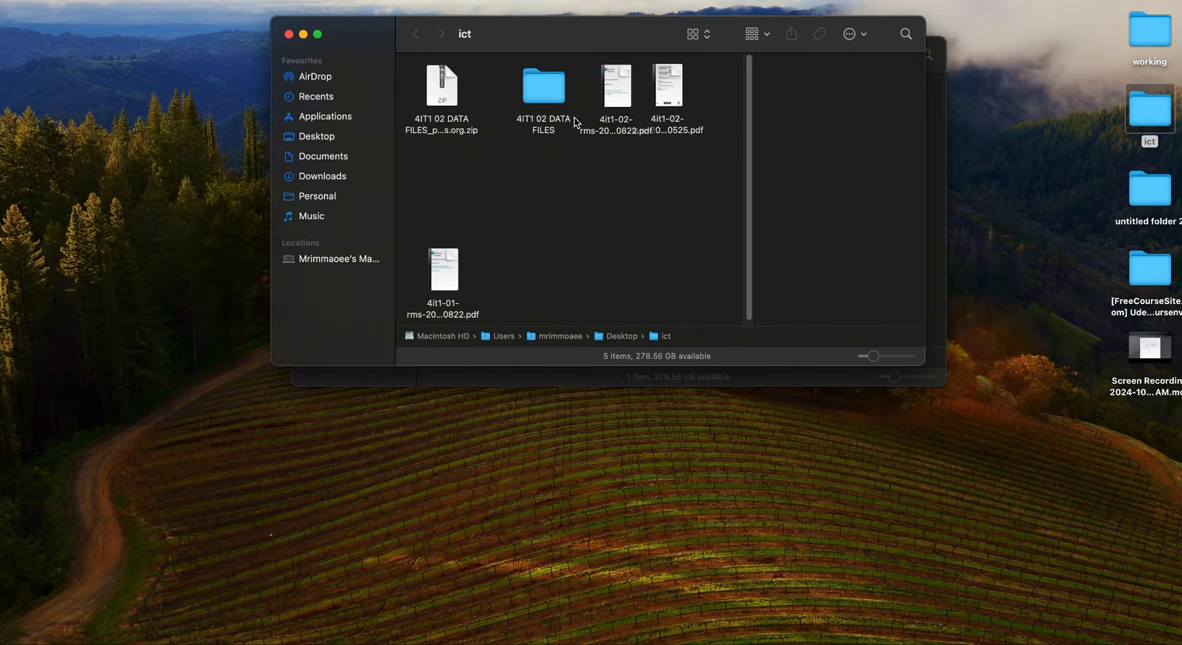
left_click(560, 95)
double_click(560, 95)
double_click(441, 92)
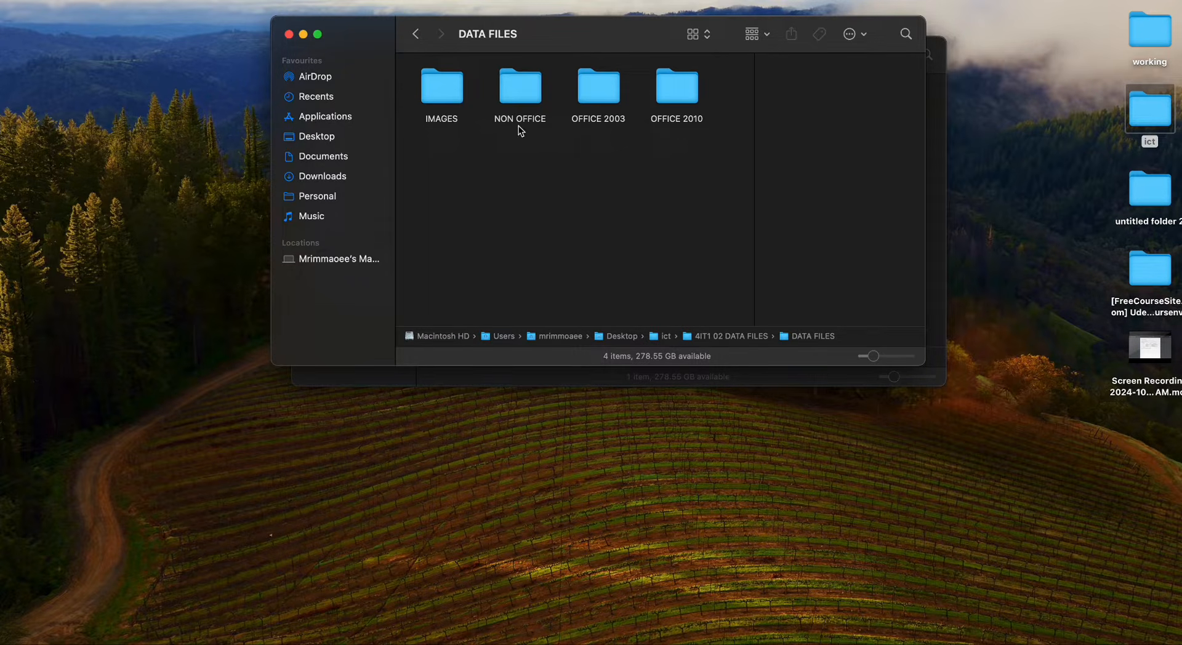
double_click(453, 92)
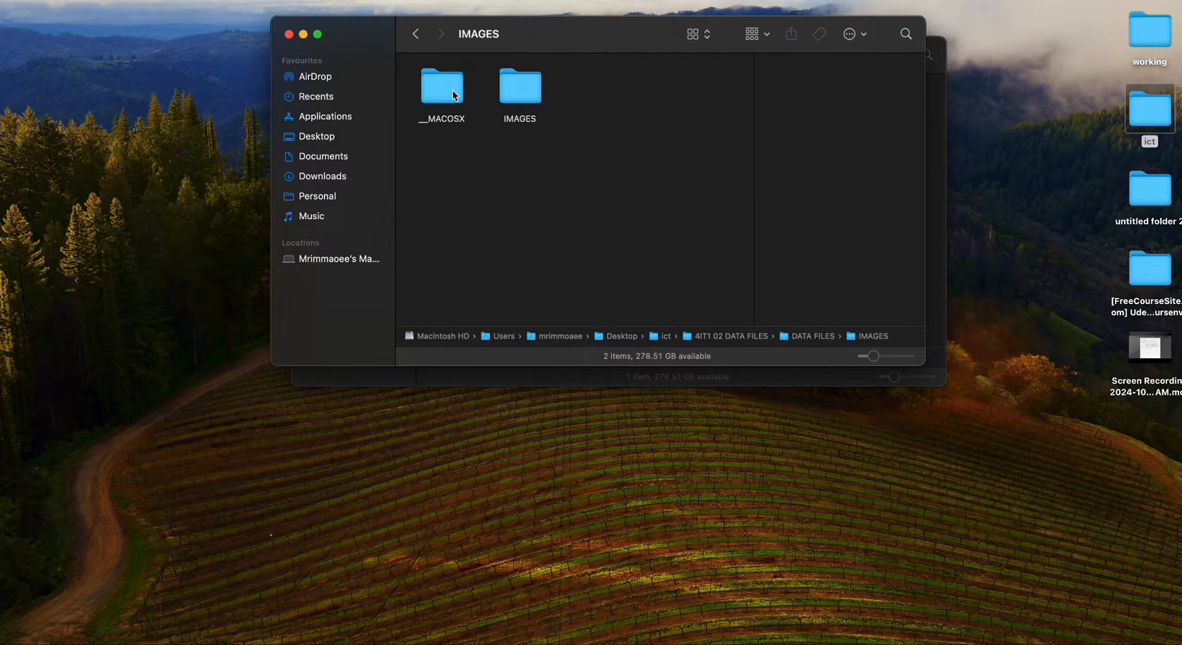
double_click(536, 96)
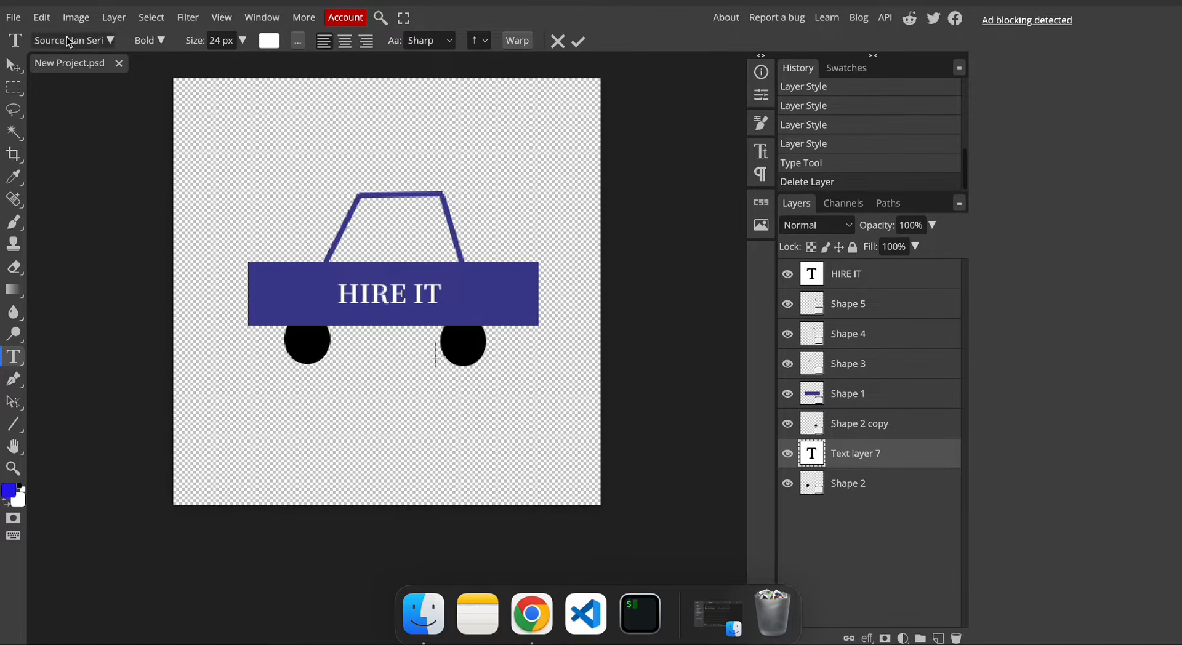
left_click(22, 22)
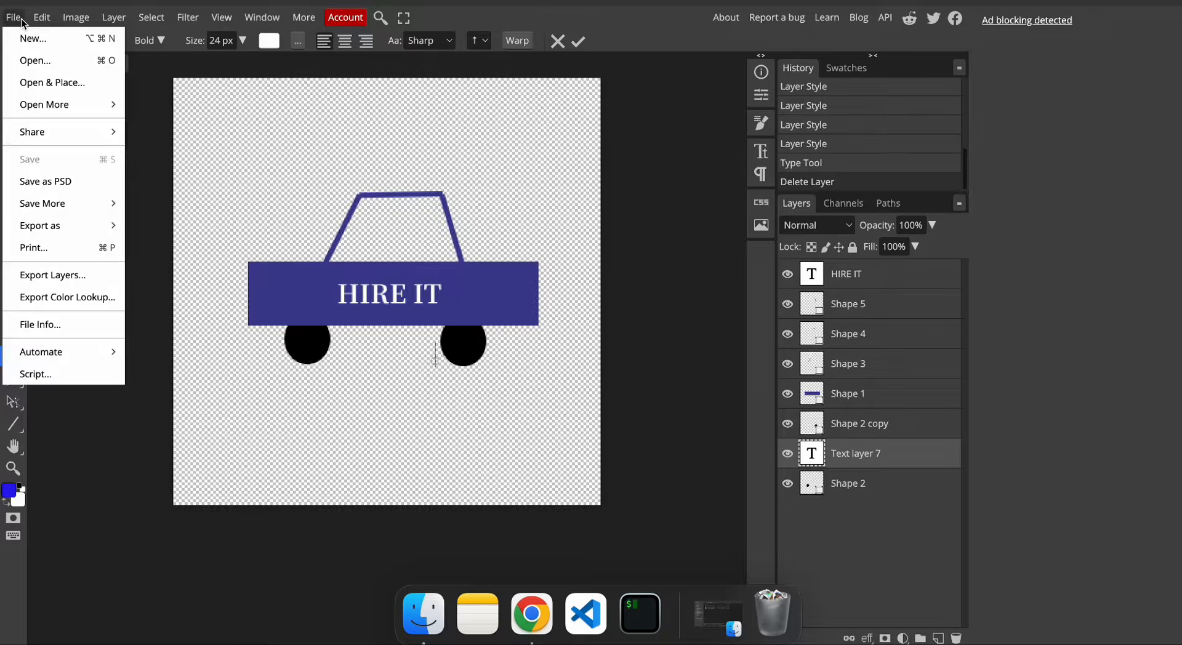
left_click(39, 42)
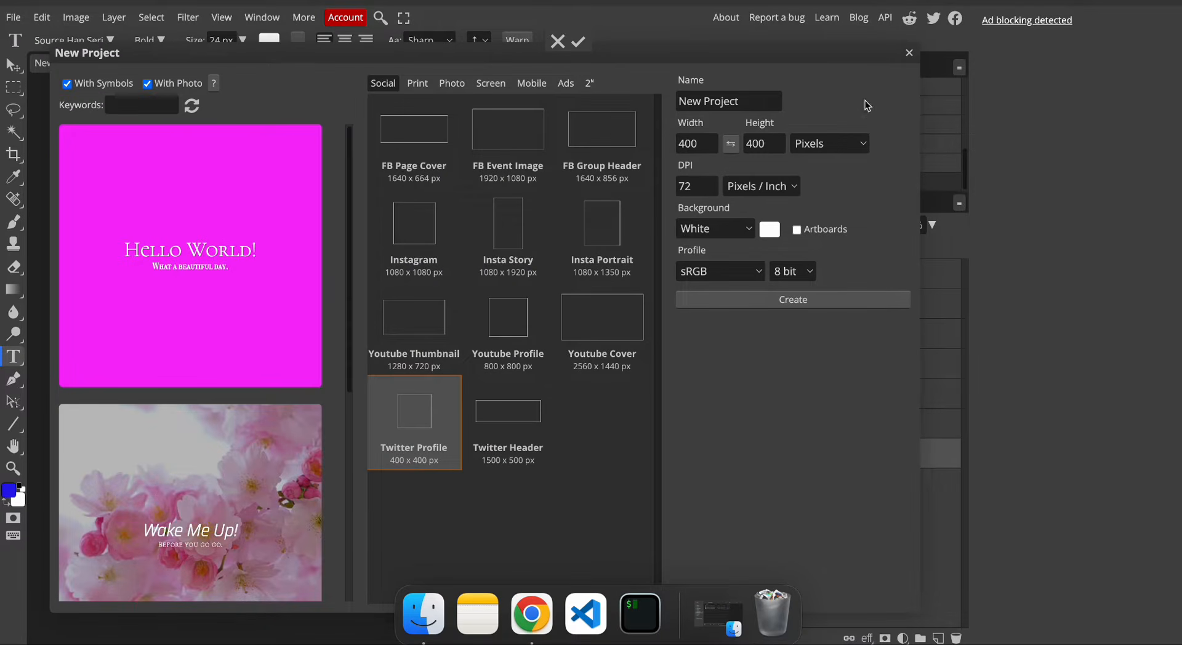
left_click(909, 53)
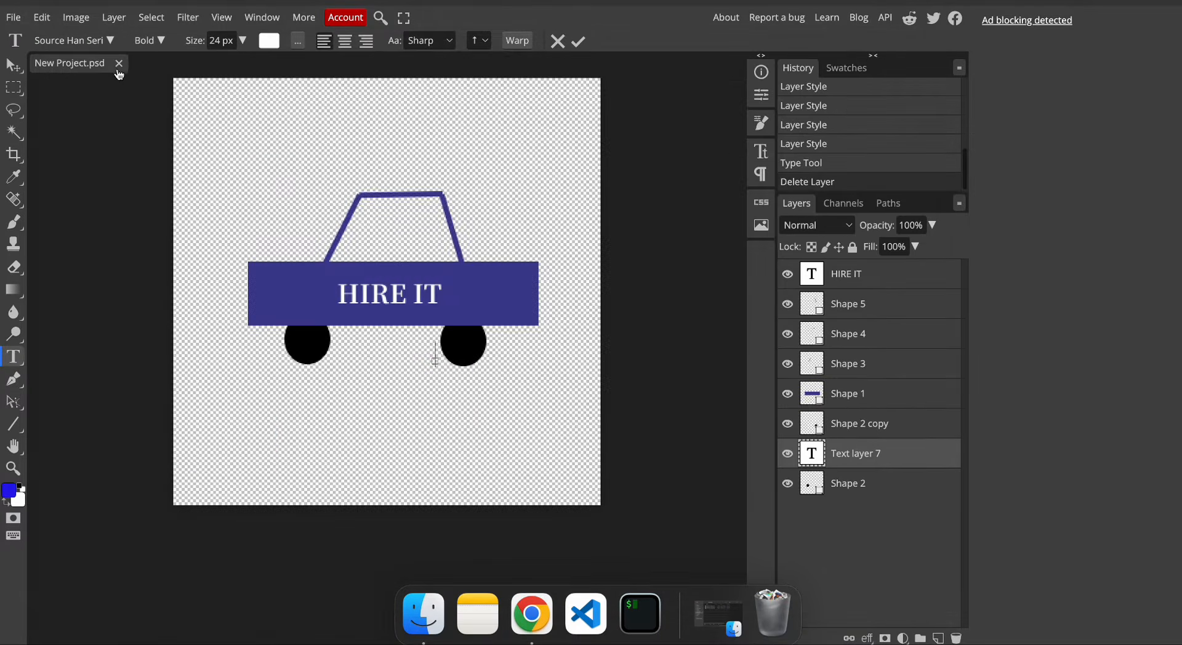
Close the logo project in Photopea and open EDIT.jpg from the inner IMAGES data folder.
left_click(118, 64)
left_click(536, 182)
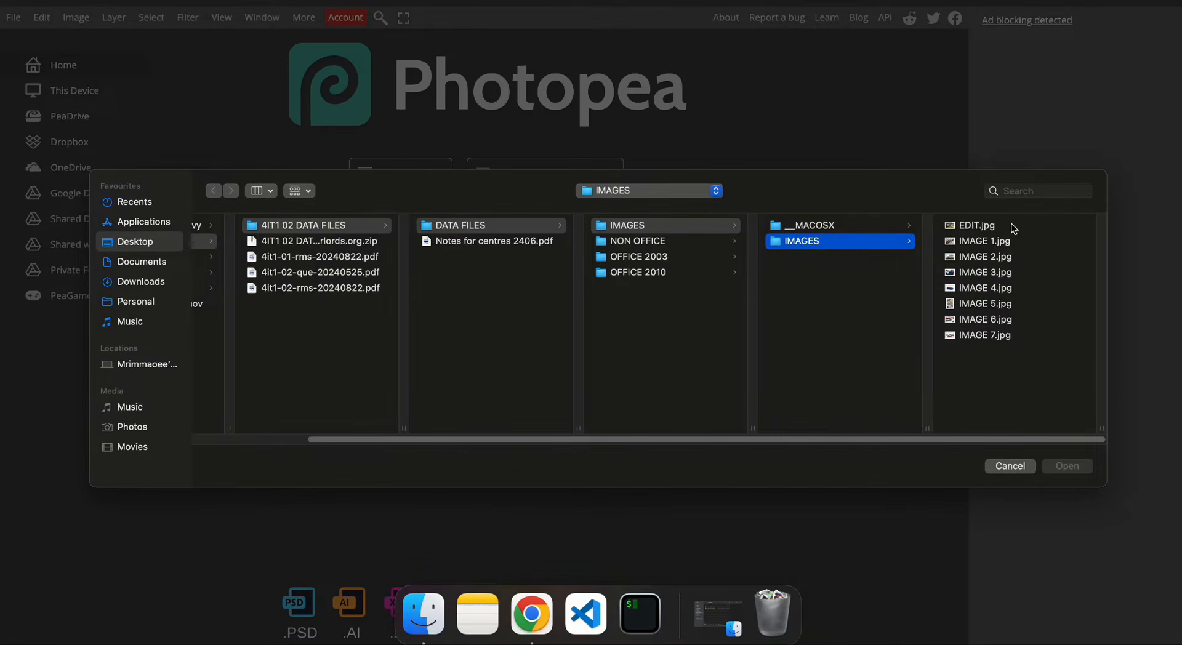
left_click(977, 227)
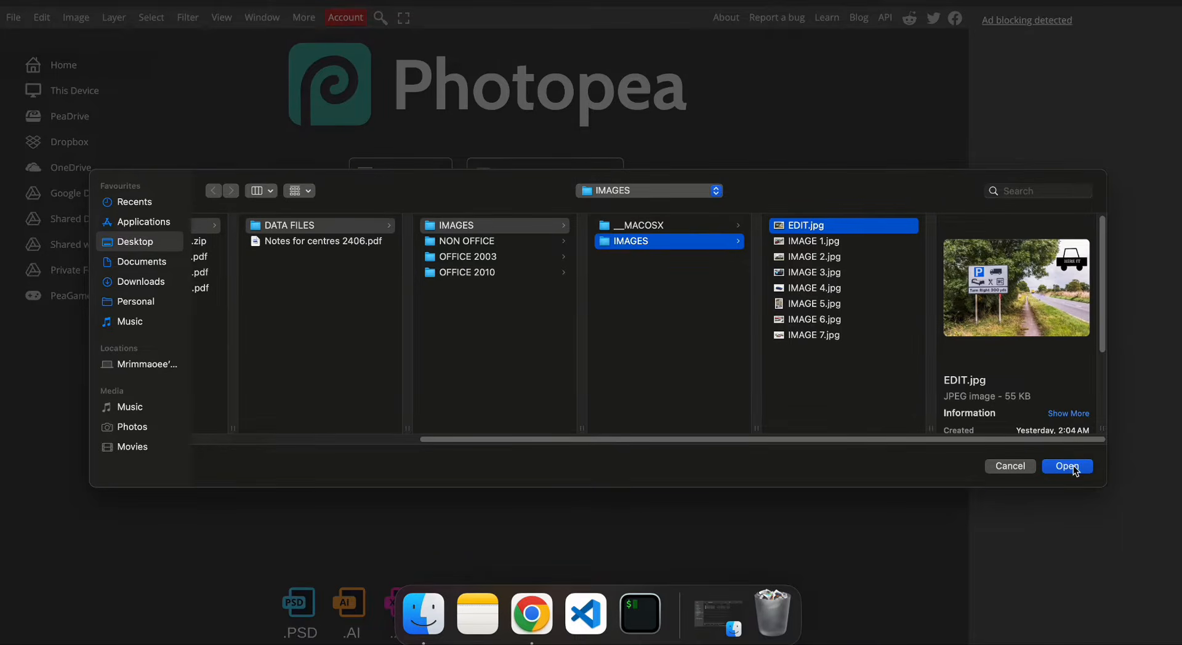
left_click(1064, 469)
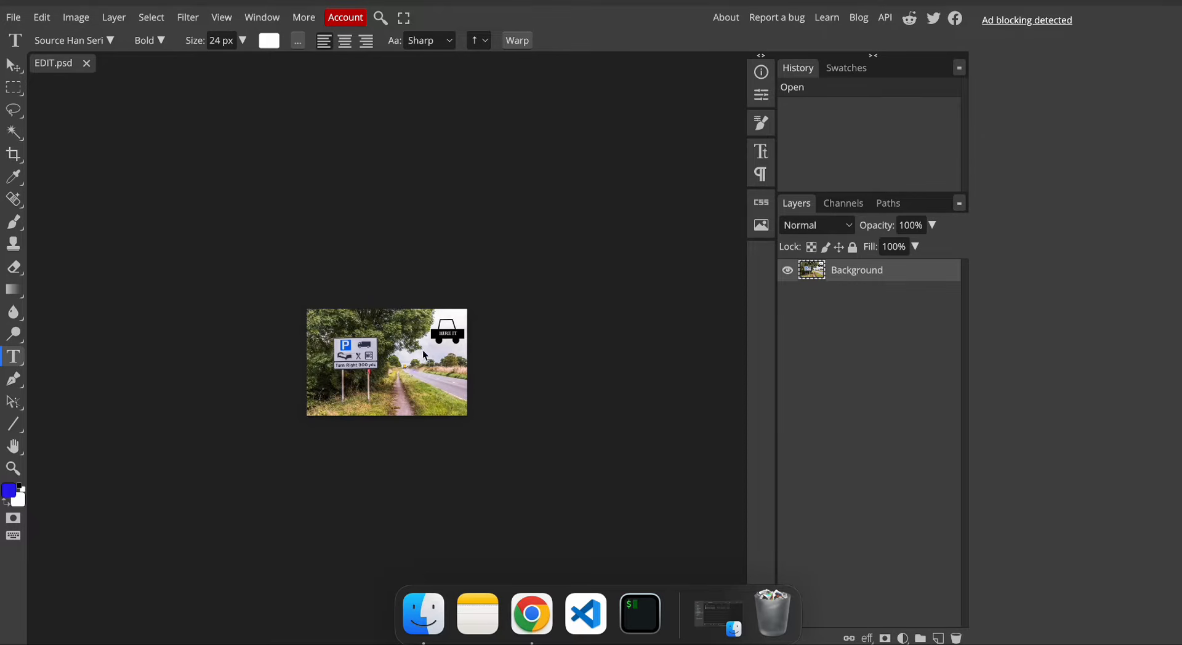
Close the small EDIT image that already carries the Hire It logo.
left_click(399, 363)
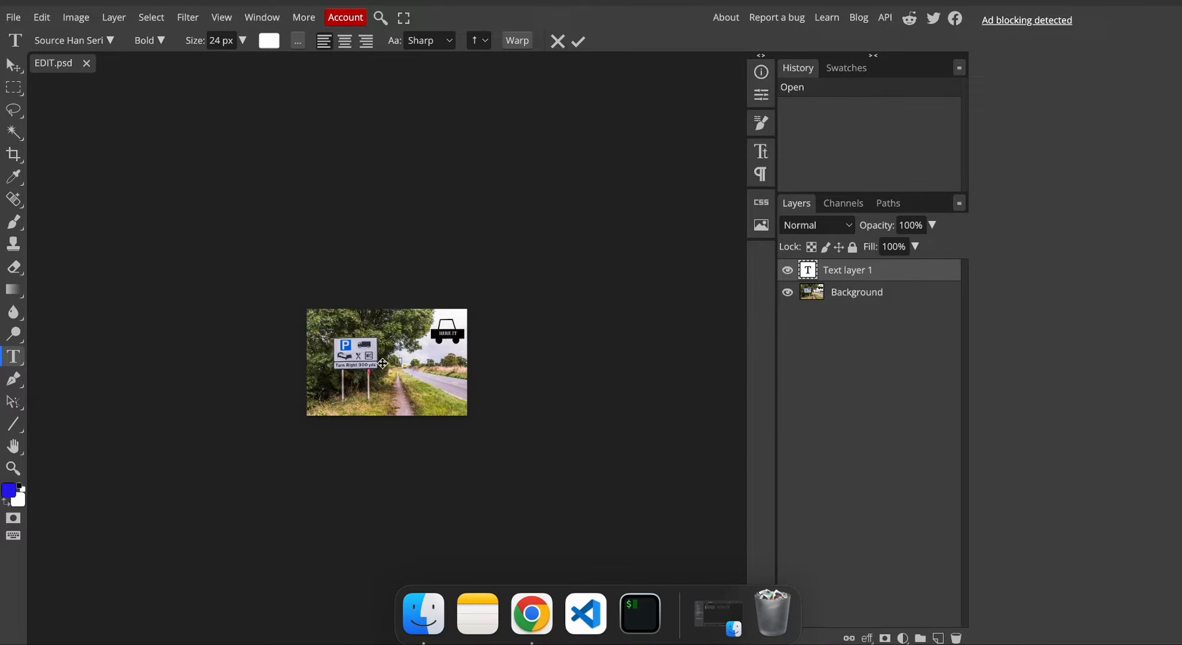
left_click(86, 63)
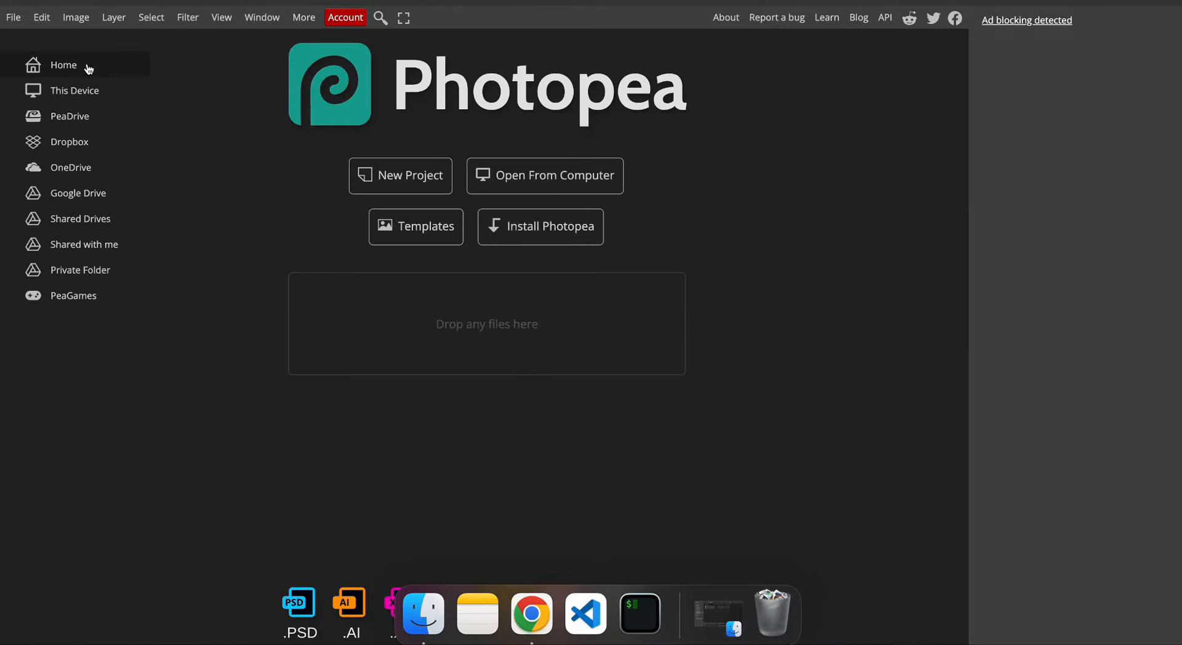
left_click(554, 189)
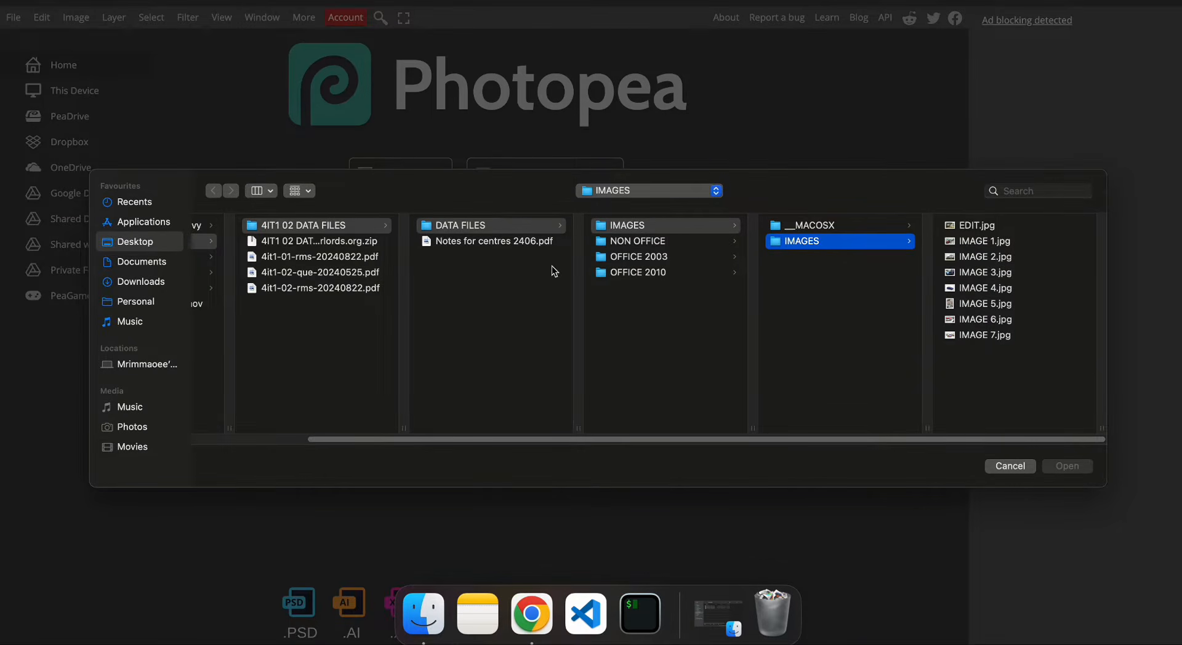
left_click(657, 227)
left_click(783, 244)
left_click(964, 229)
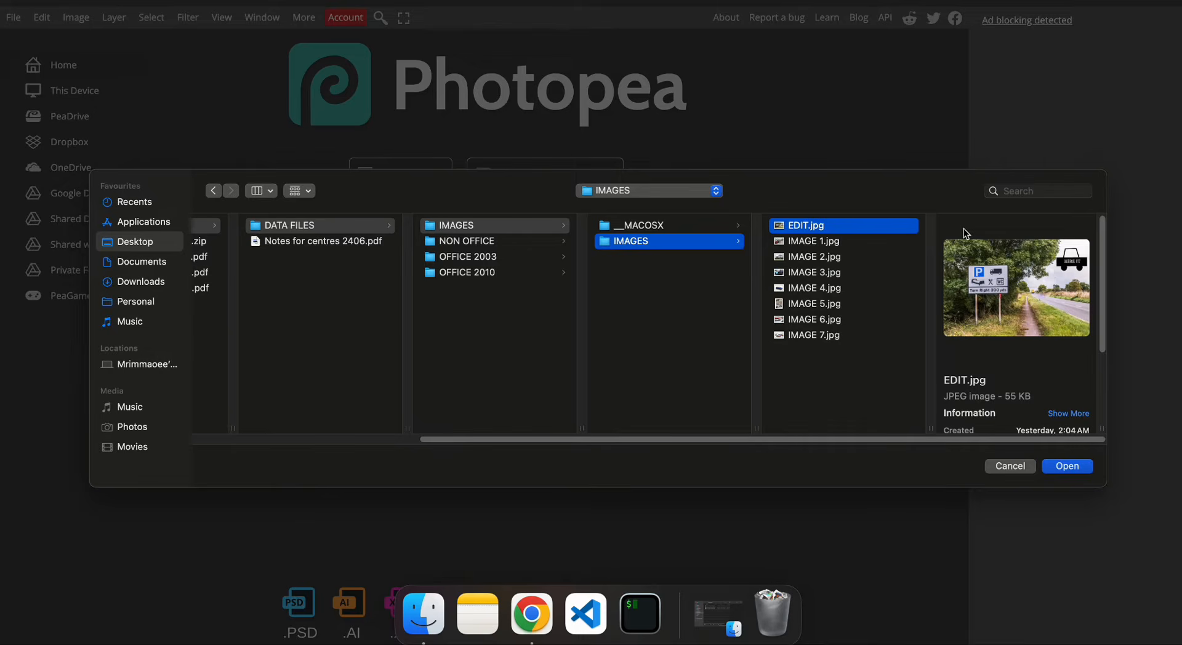
left_click(1009, 467)
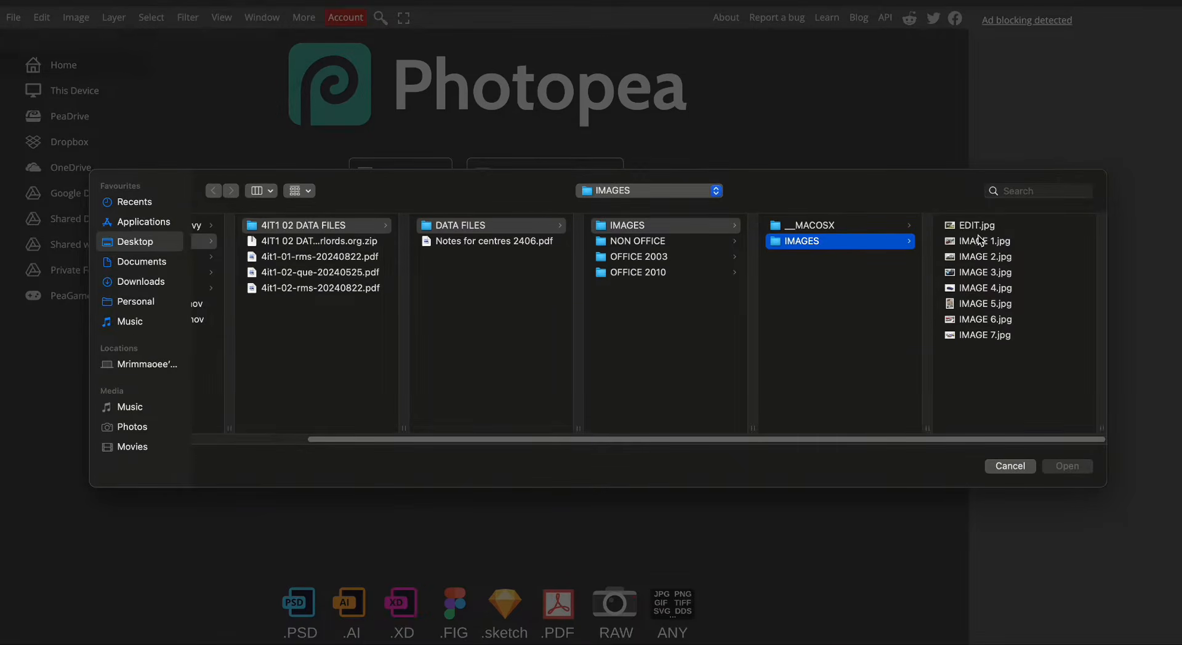
Open the original, unedited EDIT.jpg from the inner IMAGES data folder.
left_click(975, 230)
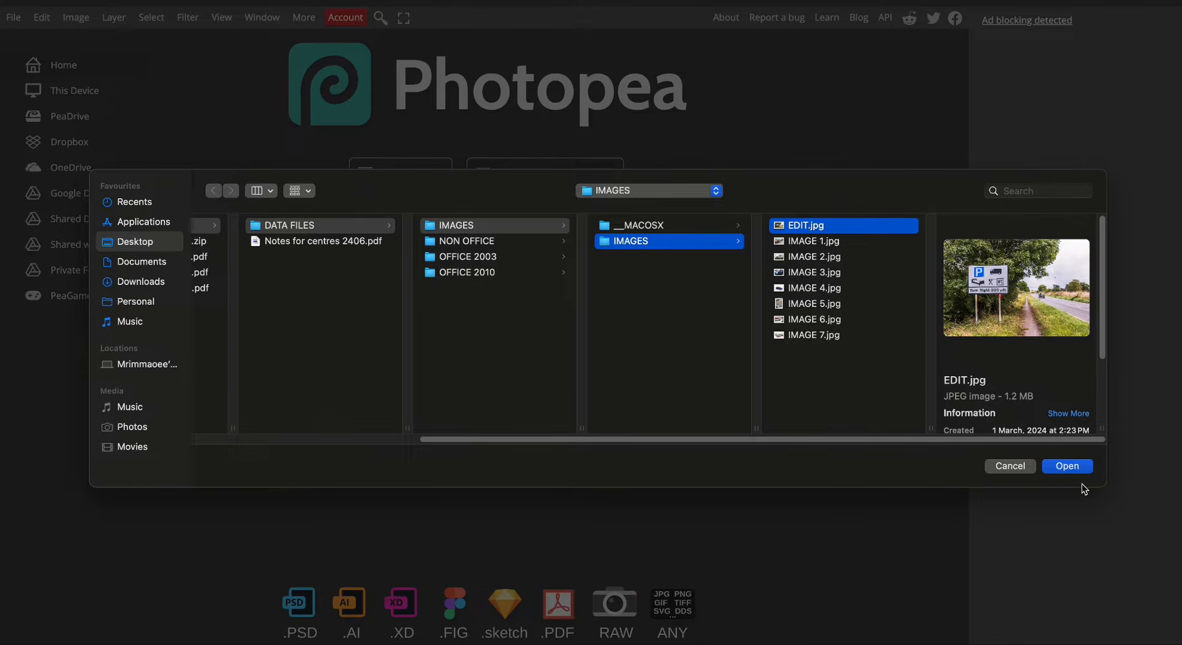
left_click(1071, 468)
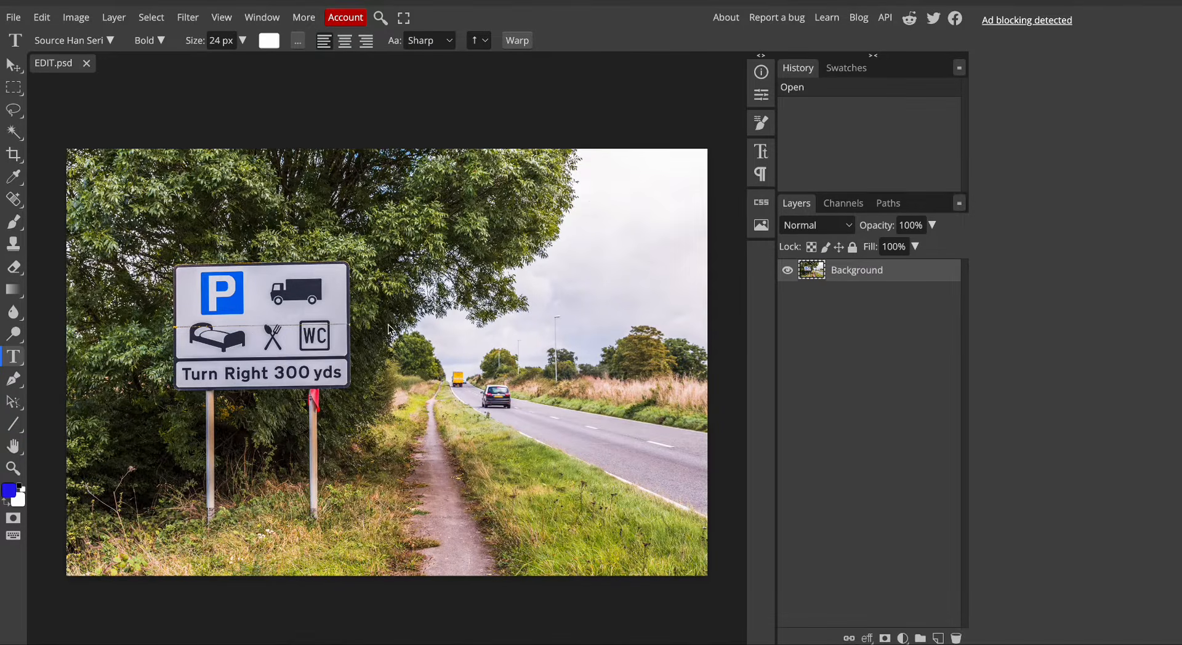
scroll(492, 422, "down", 1)
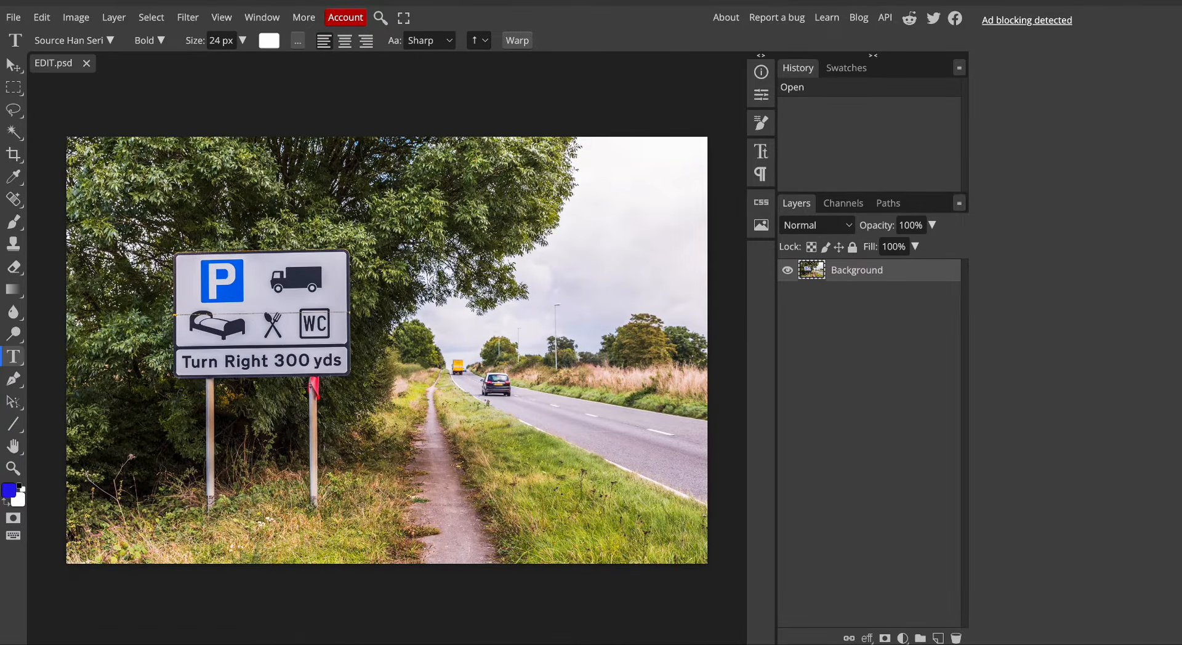
Activate the freehand Lasso Select tool for working on the black car on the road.
left_click(252, 1)
key("ctrl+plus")
key("ctrl+plus")
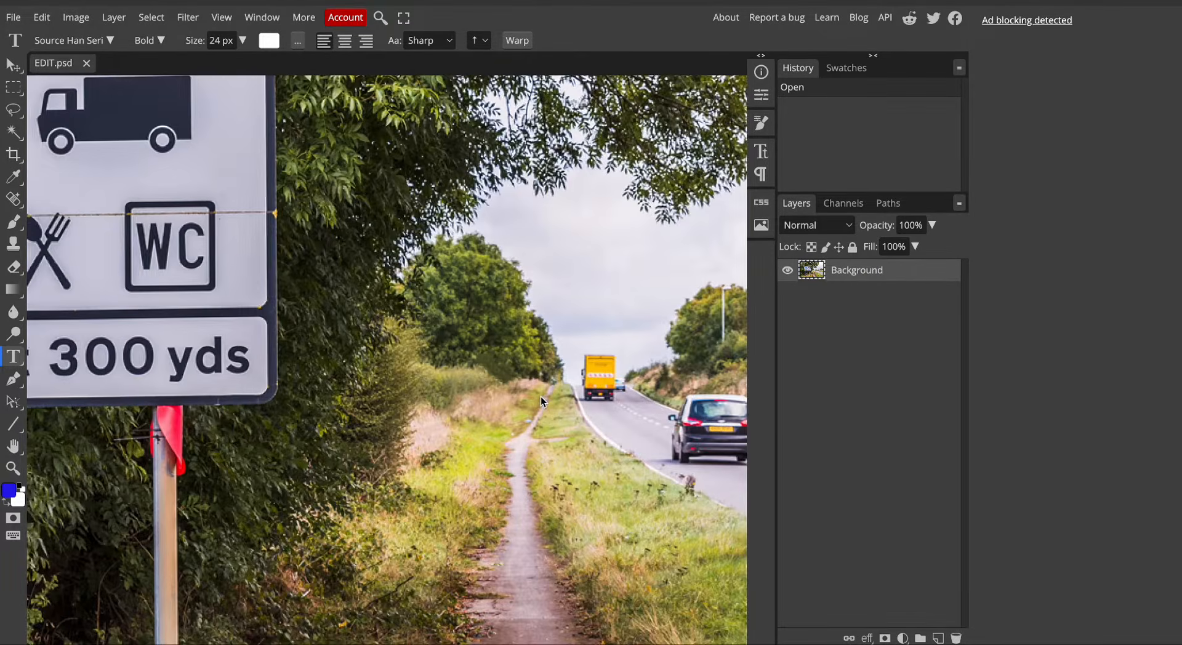
scroll(540, 397, "right", 5)
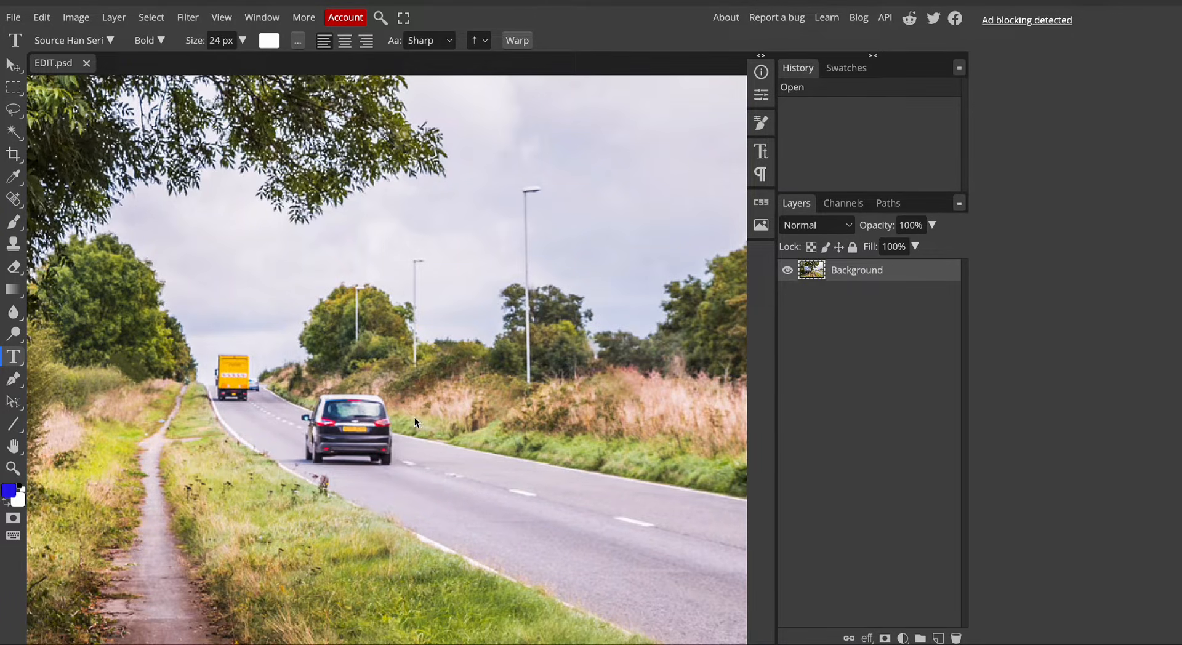
left_click(37, 18)
mouse_move(13, 18)
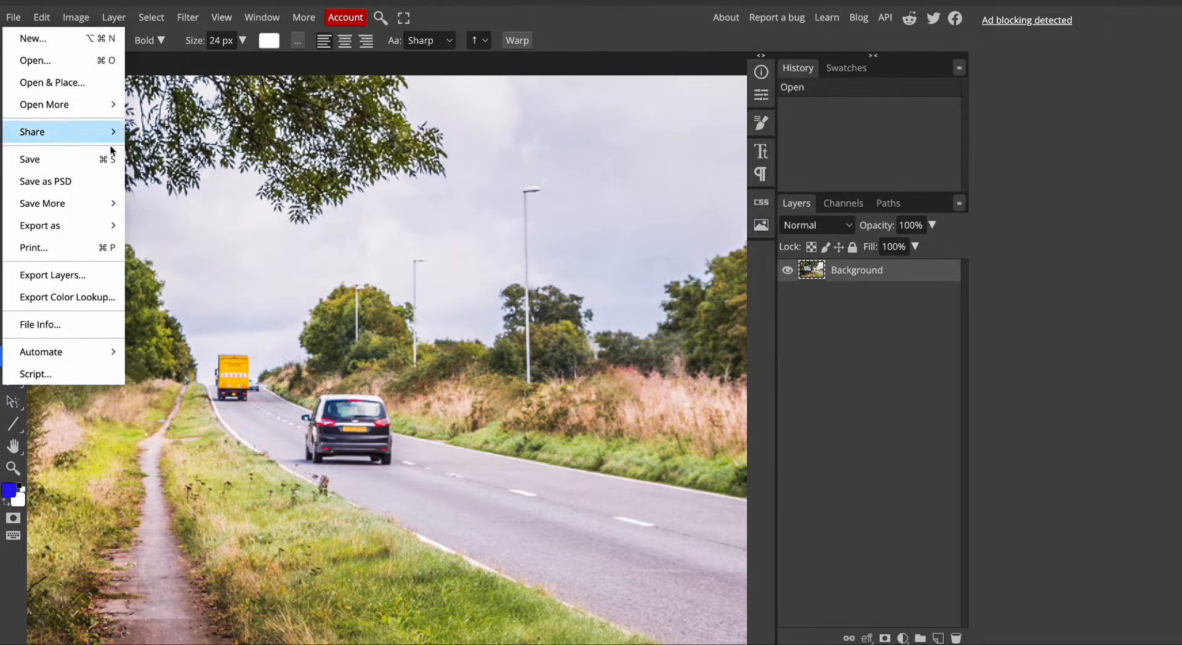
left_click(195, 138)
left_click(22, 114)
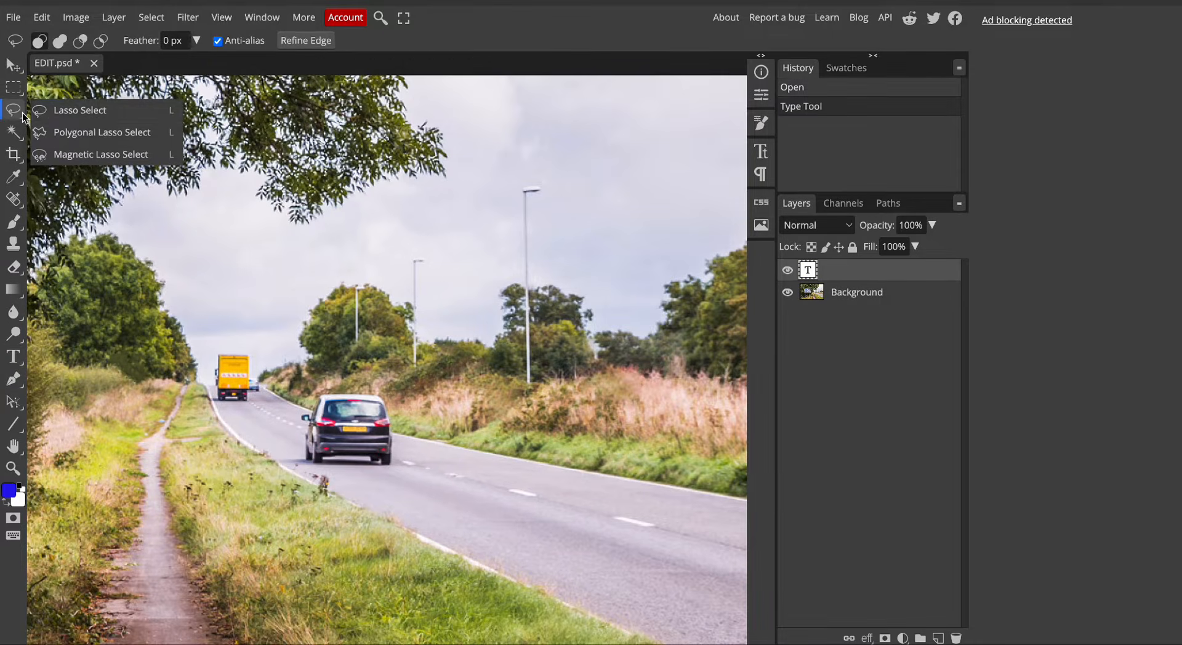
left_click(92, 115)
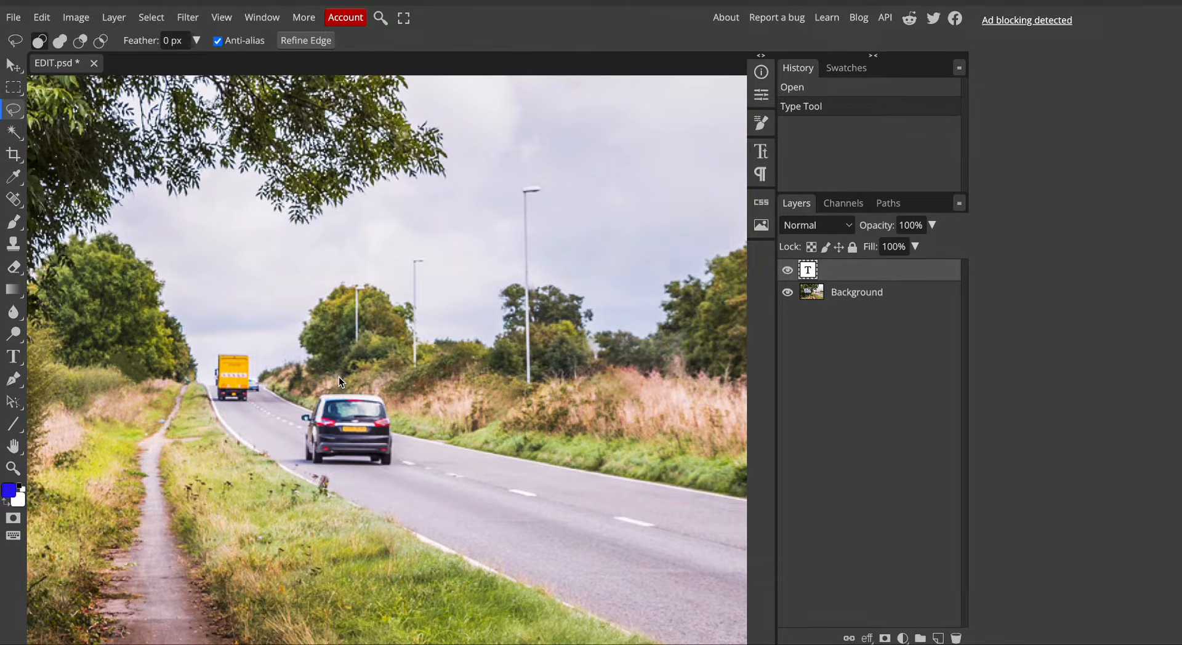
Try to outline the lower part of the black car with a freehand lasso selection while the empty text layer is active.
key("ctrl+plus")
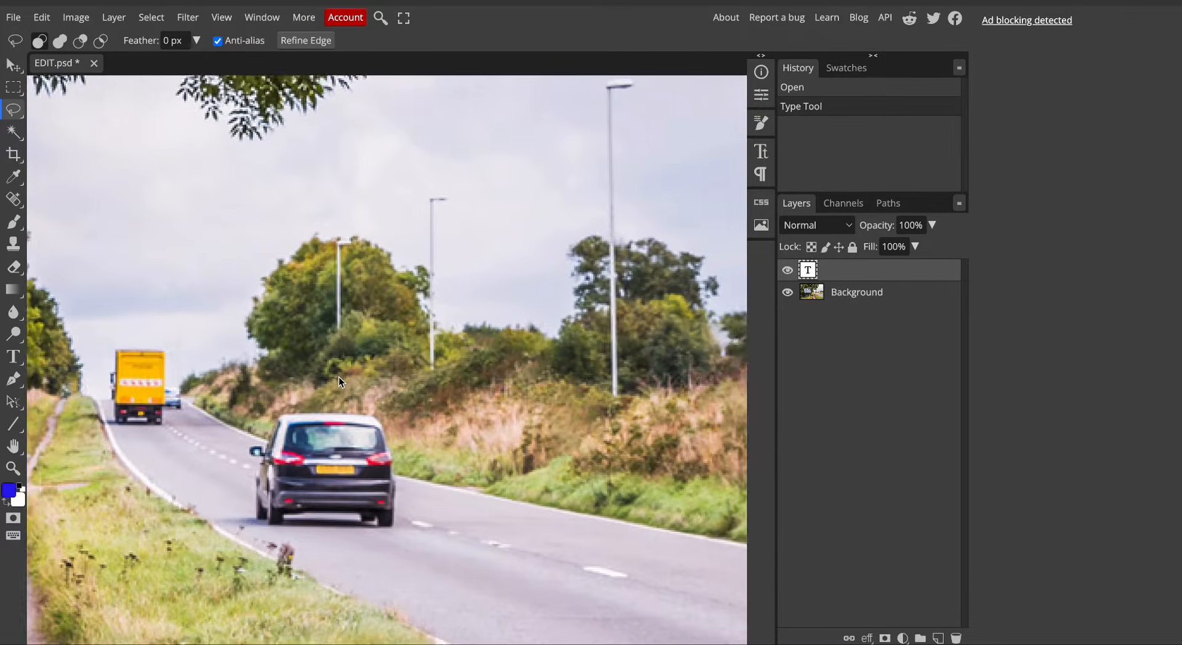
scroll(338, 377, "down", 4)
scroll(338, 377, "down", 3)
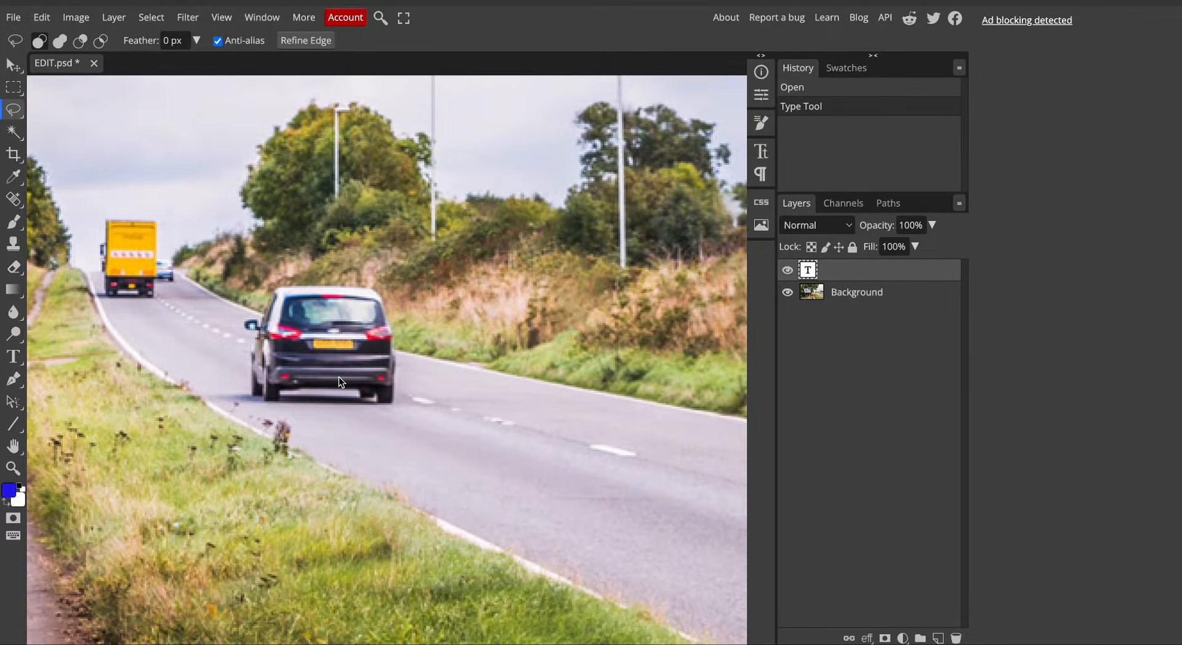
scroll(339, 377, "up", 5)
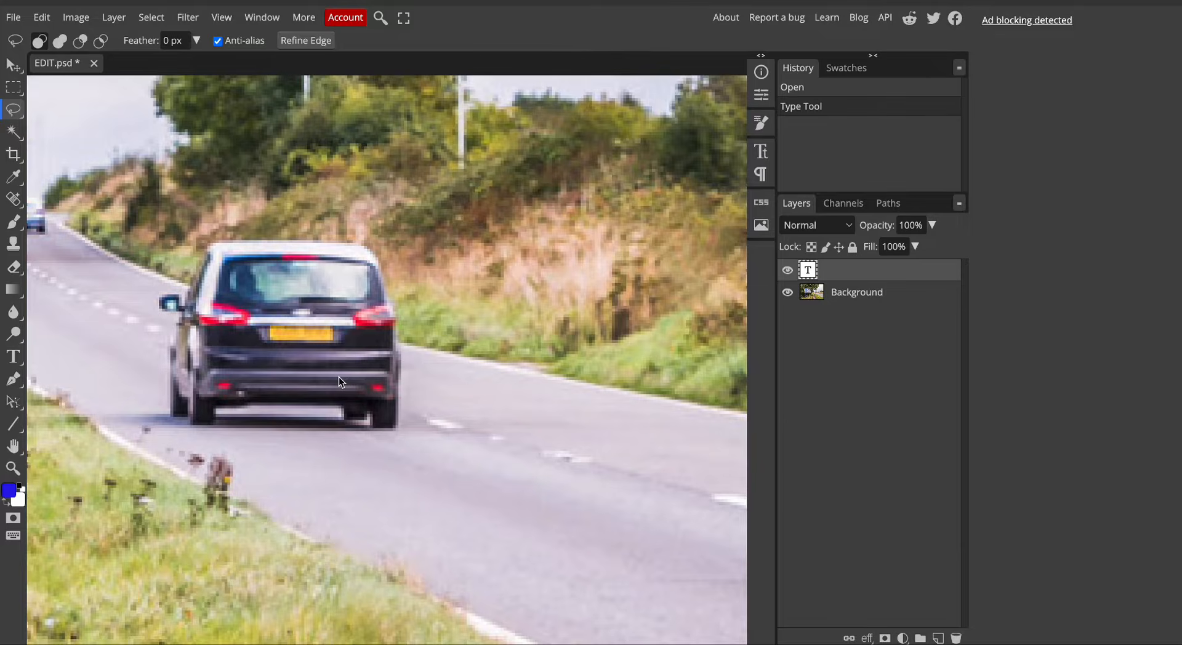
scroll(339, 377, "left", 2)
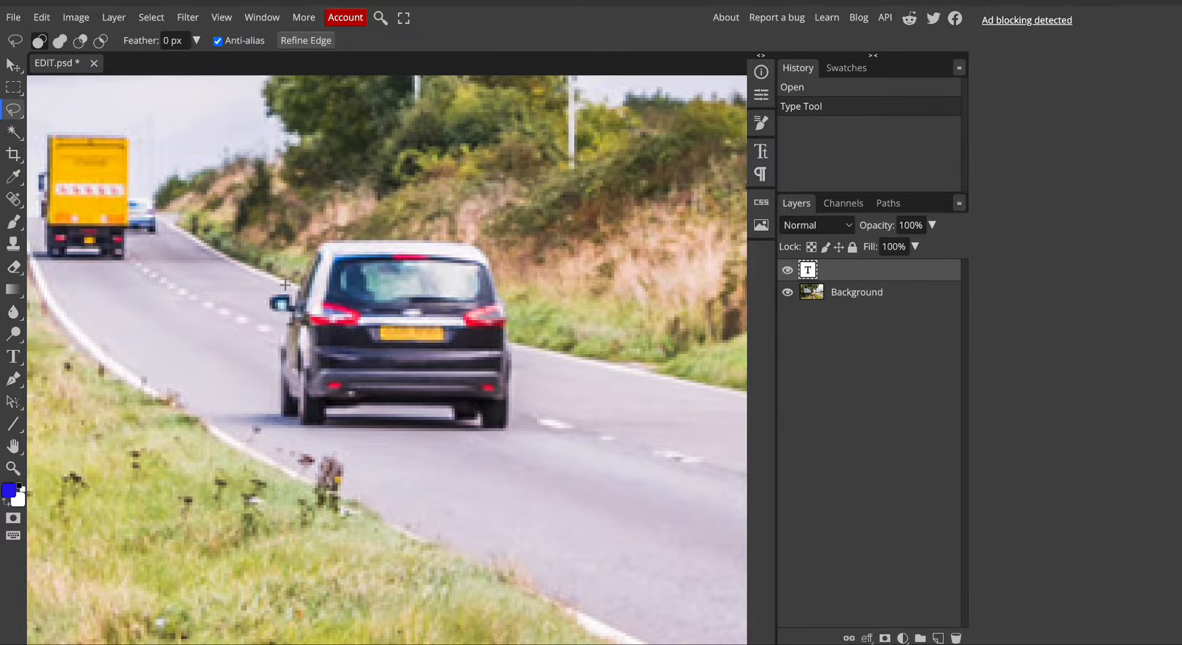
mouse_move(285, 284)
left_mouse_down()
mouse_move(503, 338)
mouse_move(522, 354)
mouse_move(522, 435)
mouse_move(411, 460)
mouse_move(215, 422)
mouse_move(269, 351)
mouse_move(258, 290)
mouse_move(304, 290)
left_mouse_up()
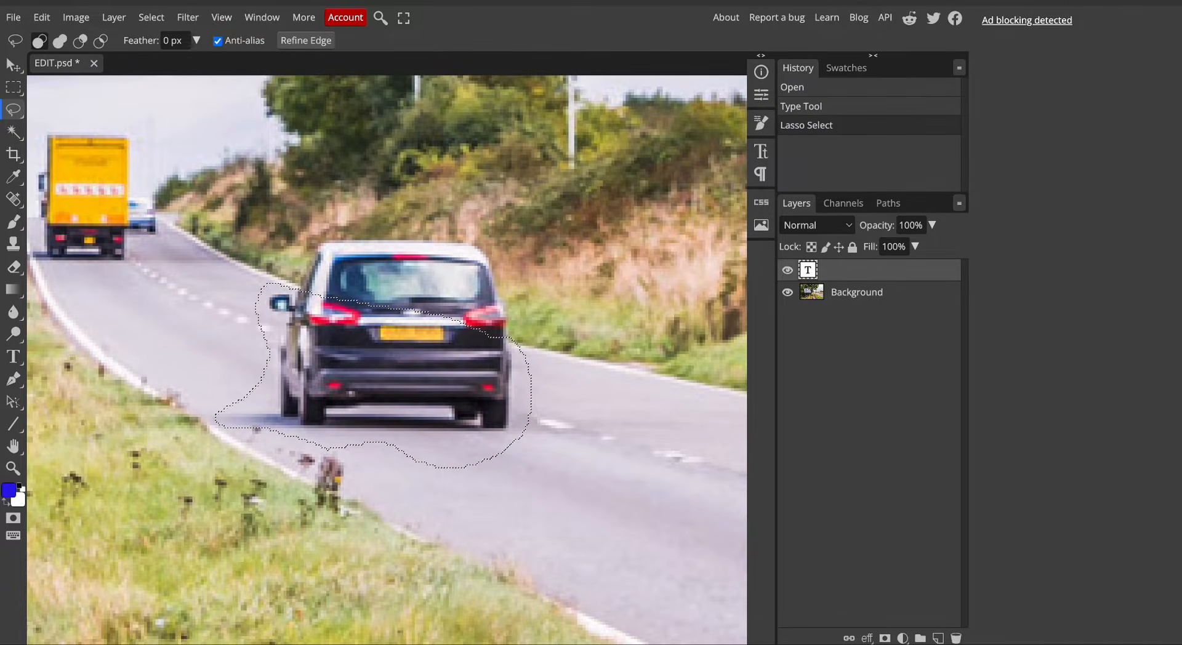
left_click(42, 17)
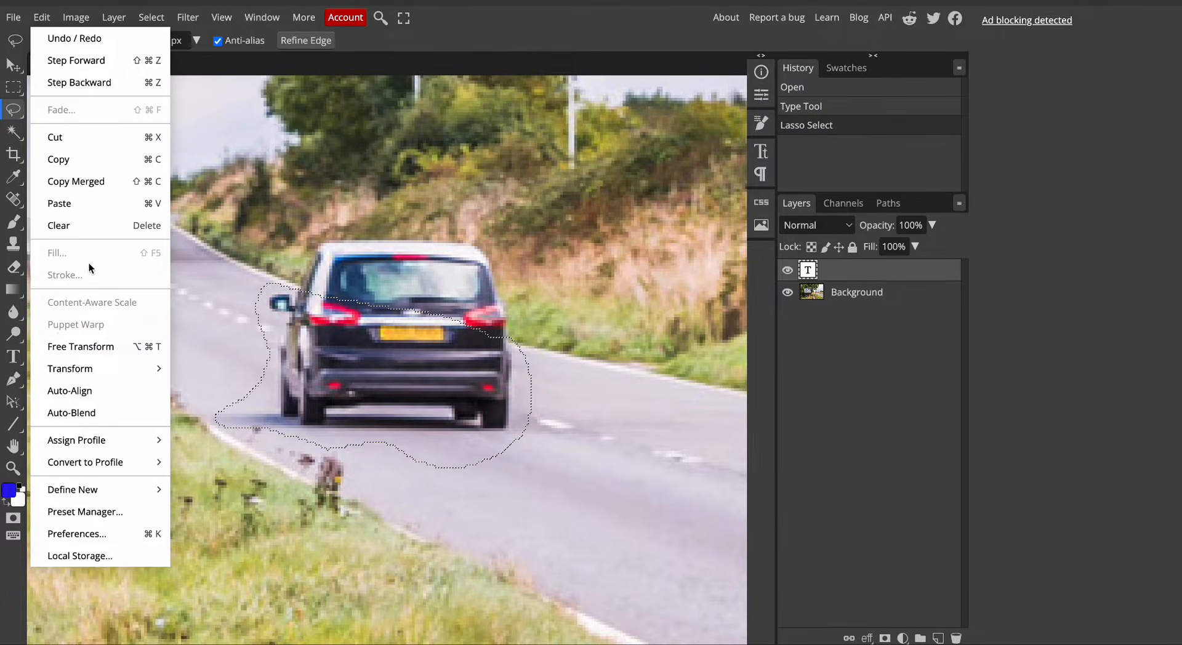
left_click(364, 342)
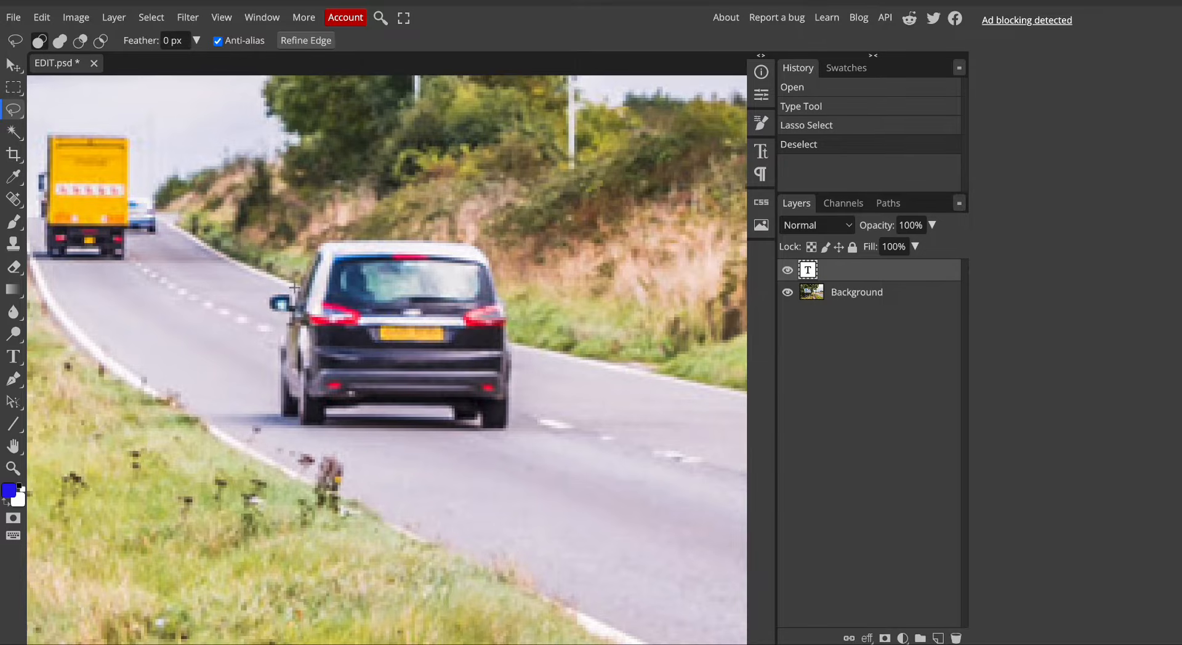
mouse_move(295, 285)
left_mouse_down()
mouse_move(216, 293)
mouse_move(335, 438)
mouse_move(406, 480)
mouse_move(562, 385)
mouse_move(499, 304)
mouse_move(379, 308)
mouse_move(271, 274)
left_mouse_up()
left_click(38, 17)
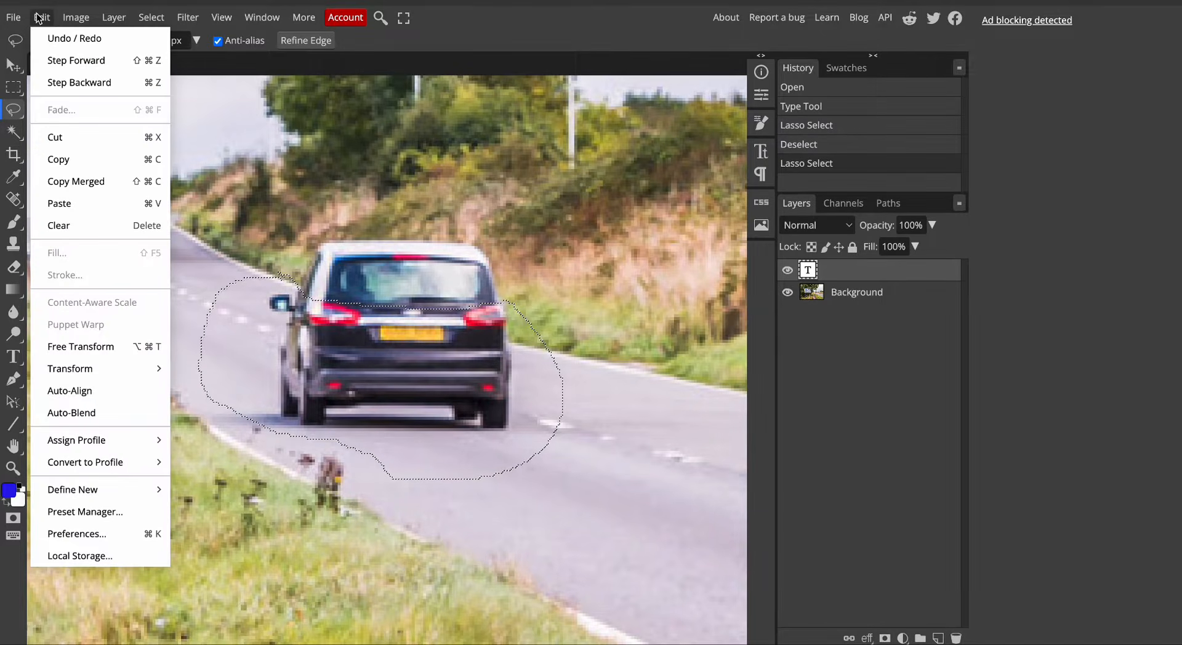
left_click(239, 171)
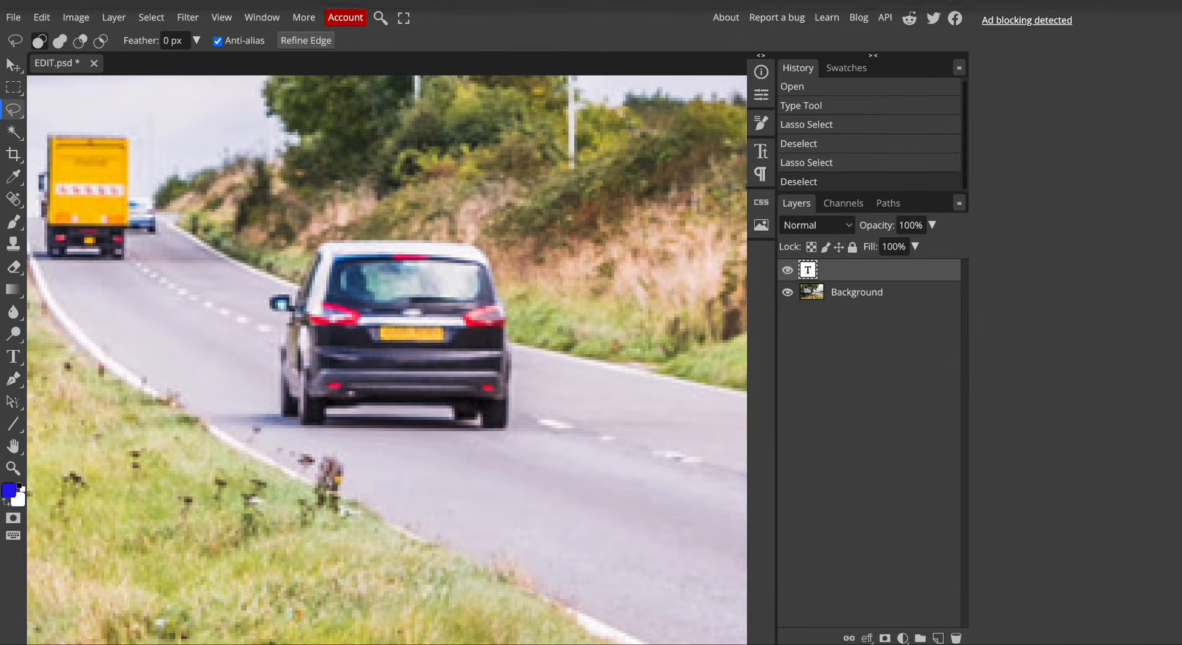
Fill the lasso selection around the lower part of the black car on the Background layer using Content Aware.
left_click(41, 18)
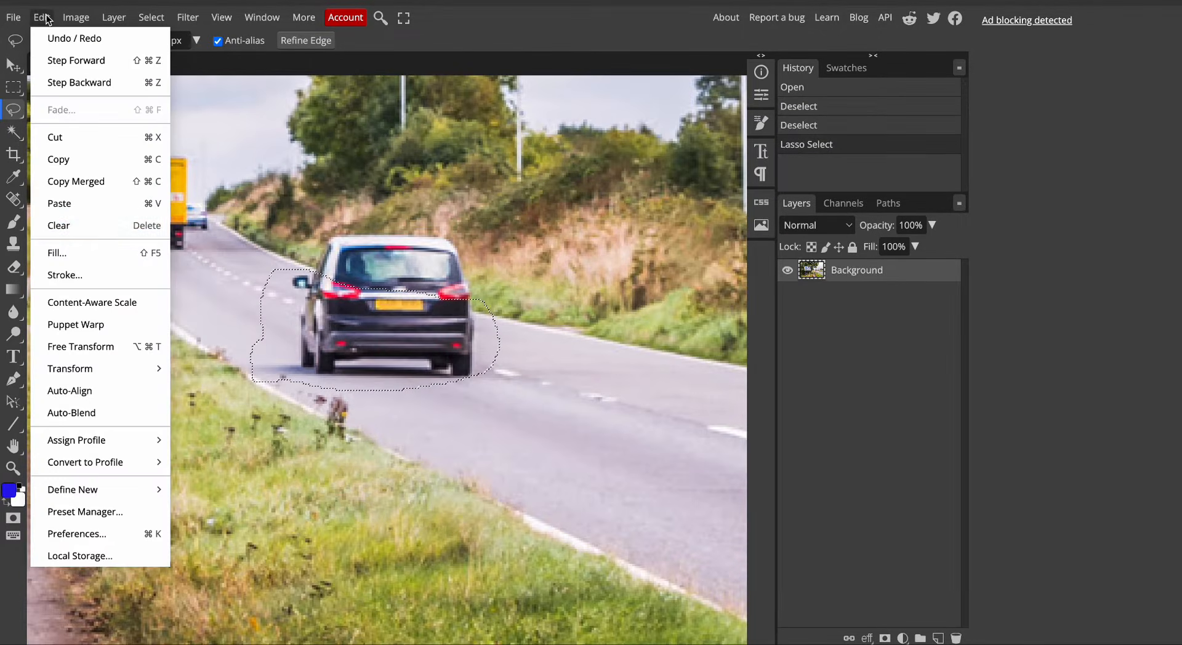
left_click(100, 251)
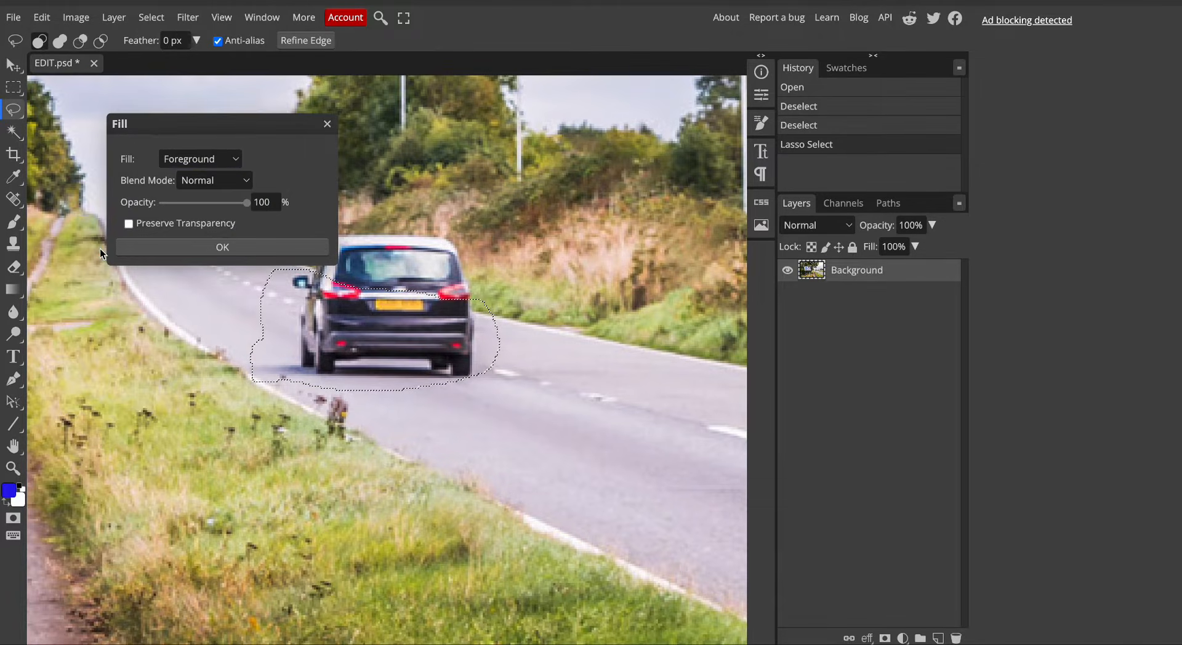
left_click(212, 160)
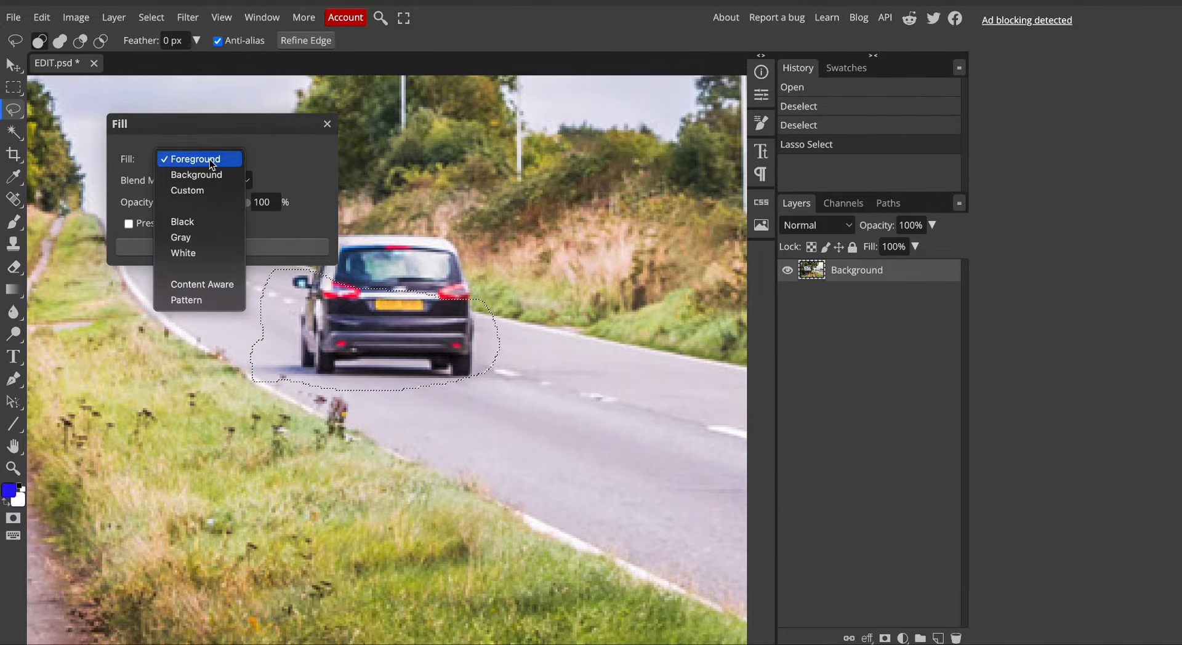
left_click(195, 284)
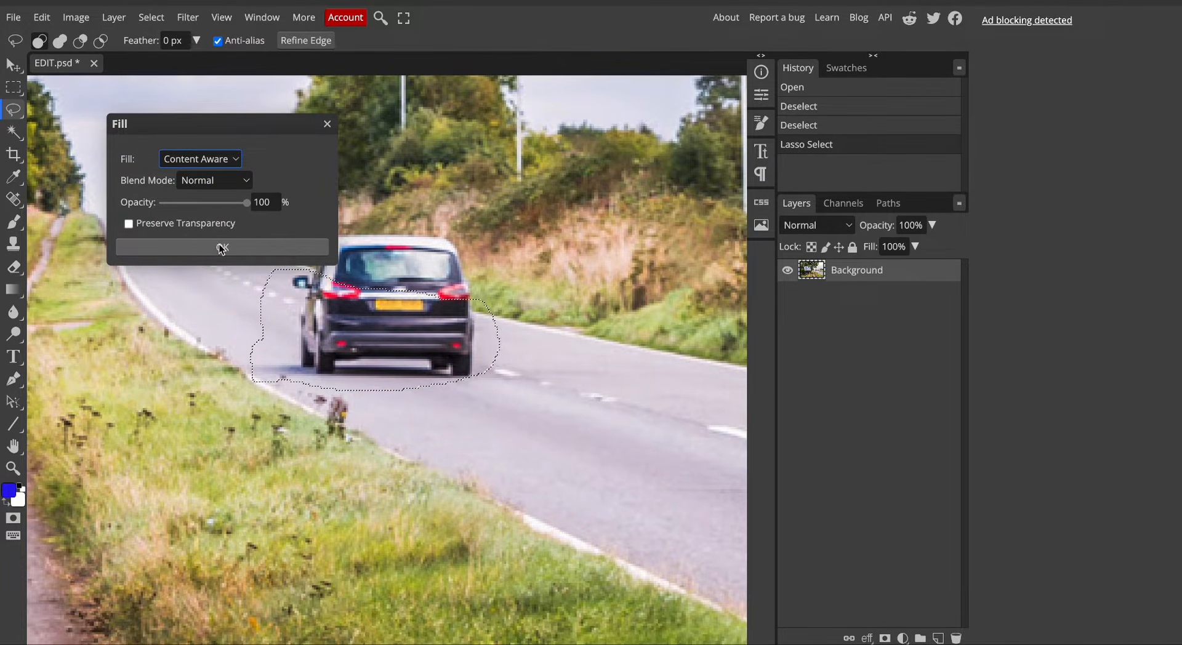
left_click(203, 248)
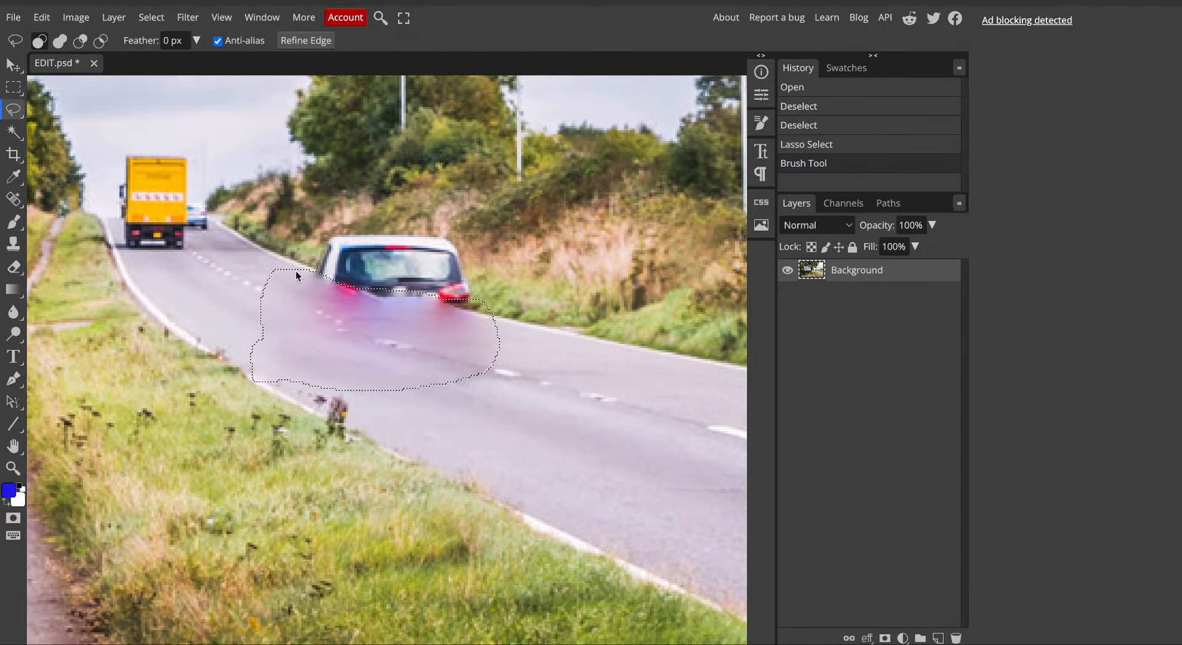
Remove the remaining upper part of the car with another lasso selection and fill, and clear the selection.
left_click(419, 335)
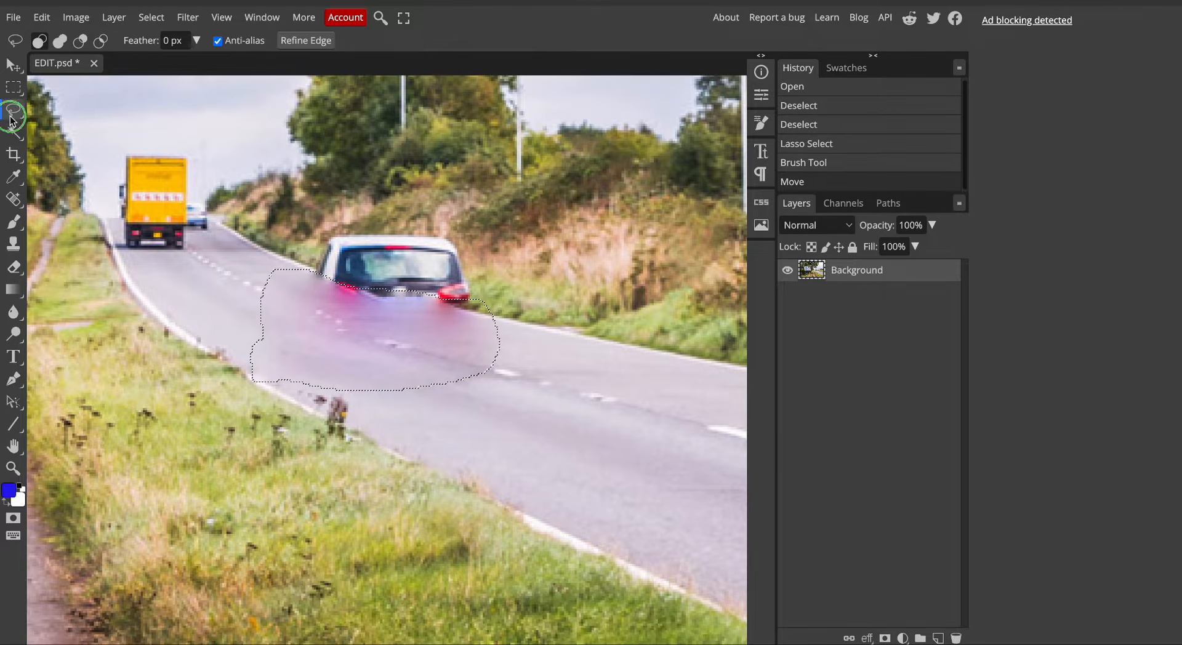
mouse_move(488, 345)
left_mouse_down()
mouse_move(362, 324)
mouse_move(467, 353)
mouse_move(475, 344)
left_mouse_up()
scroll(330, 309, "right", 1)
scroll(272, 322, "left", 2)
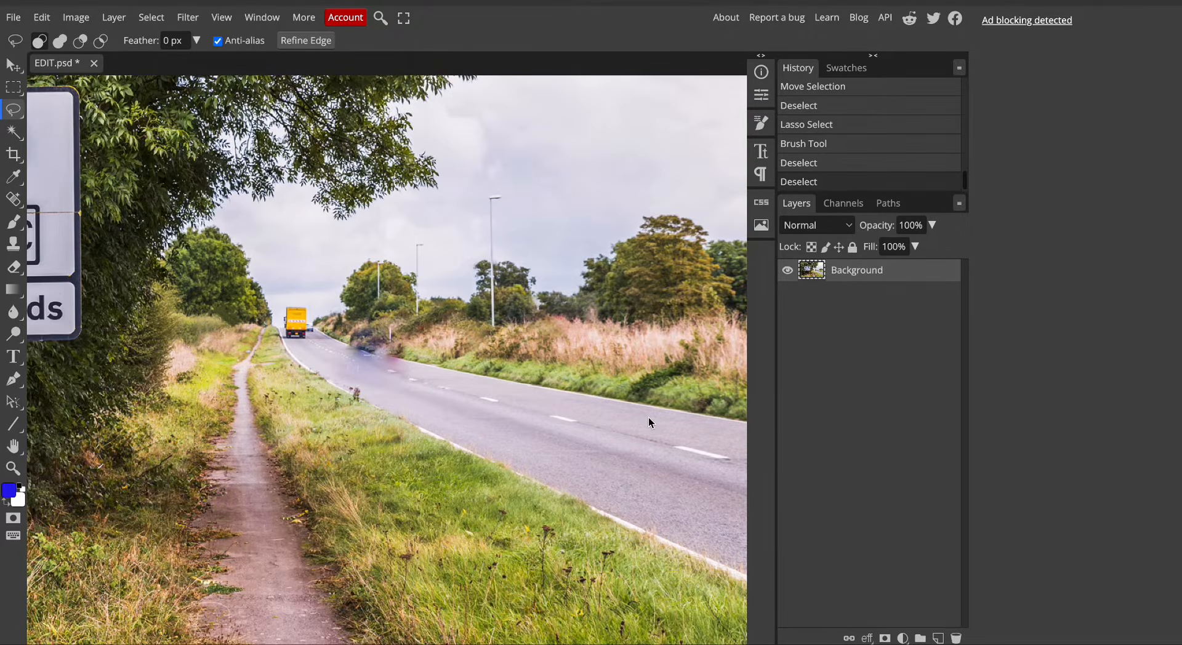
Resize the whole image to 450 pixels wide by 300 pixels high.
key("ctrl+minus")
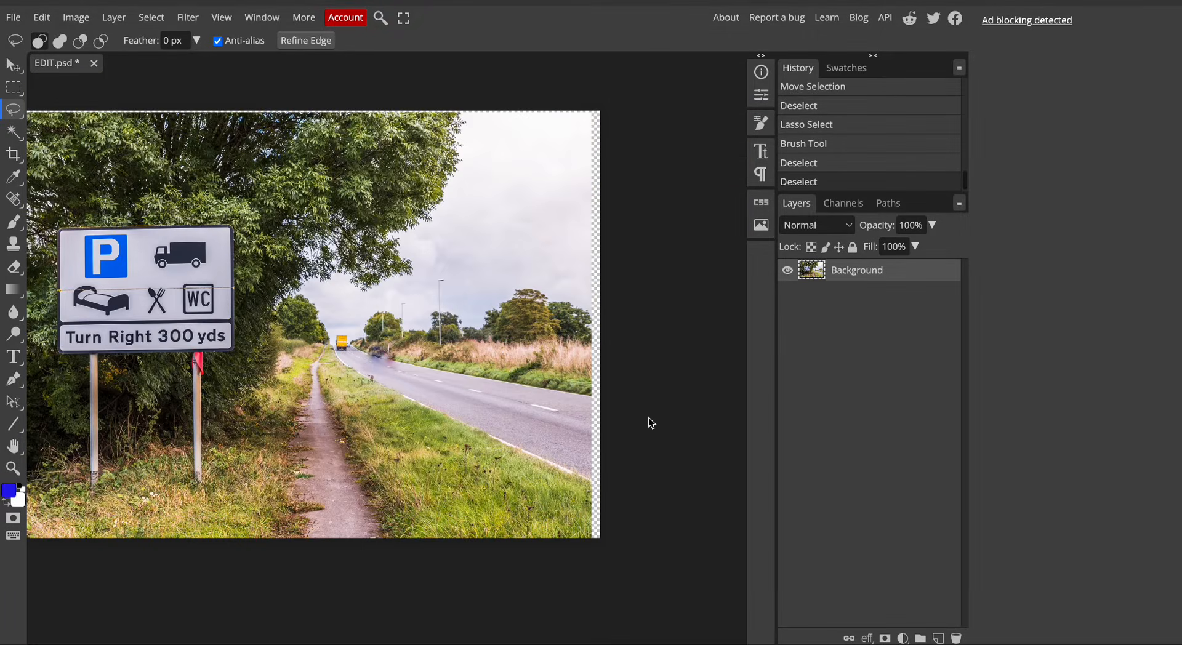
scroll(651, 418, "left", 5)
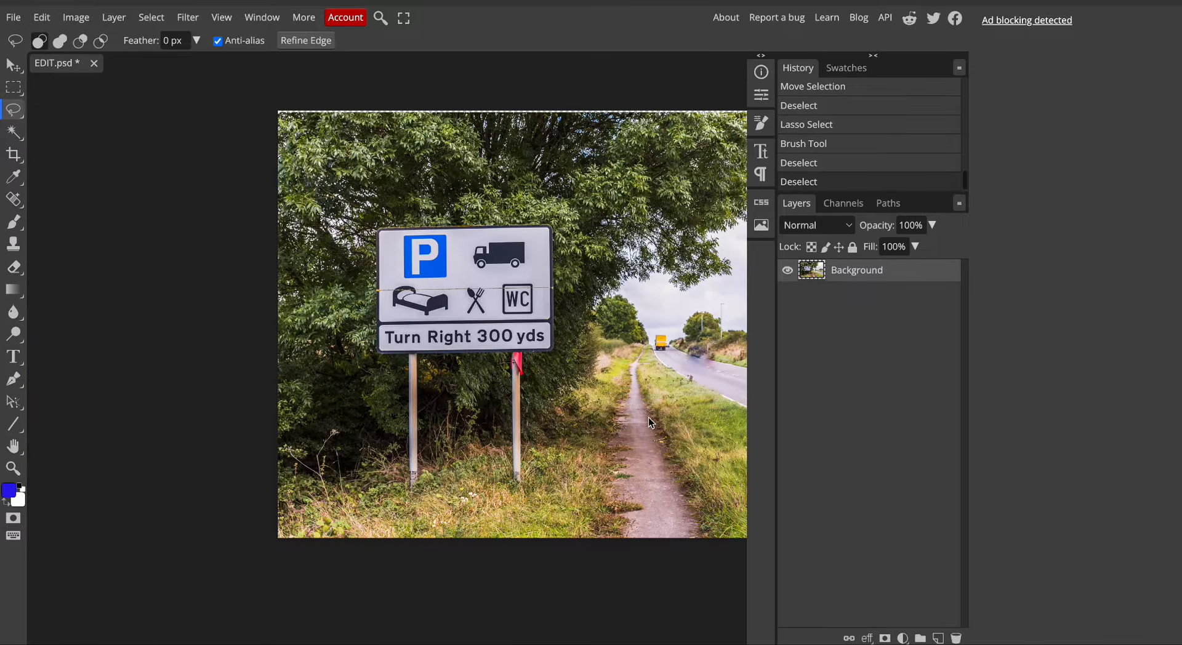
scroll(650, 418, "right", 6)
scroll(650, 418, "left", 1)
scroll(650, 417, "left", 2)
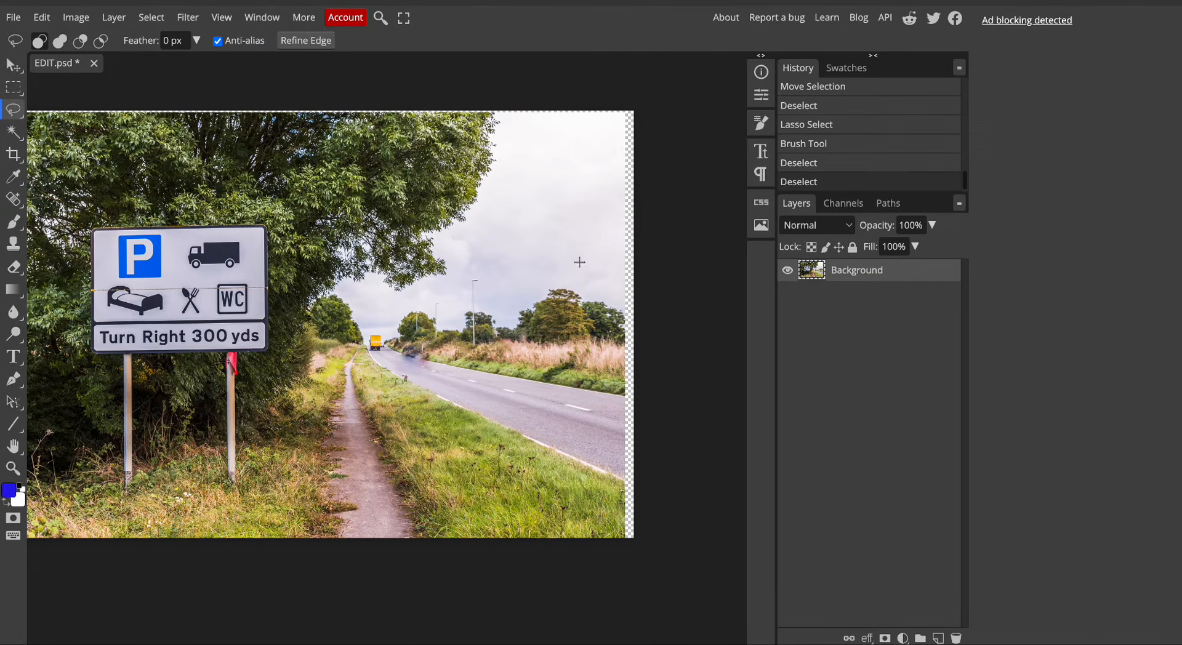
scroll(579, 261, "left", 2)
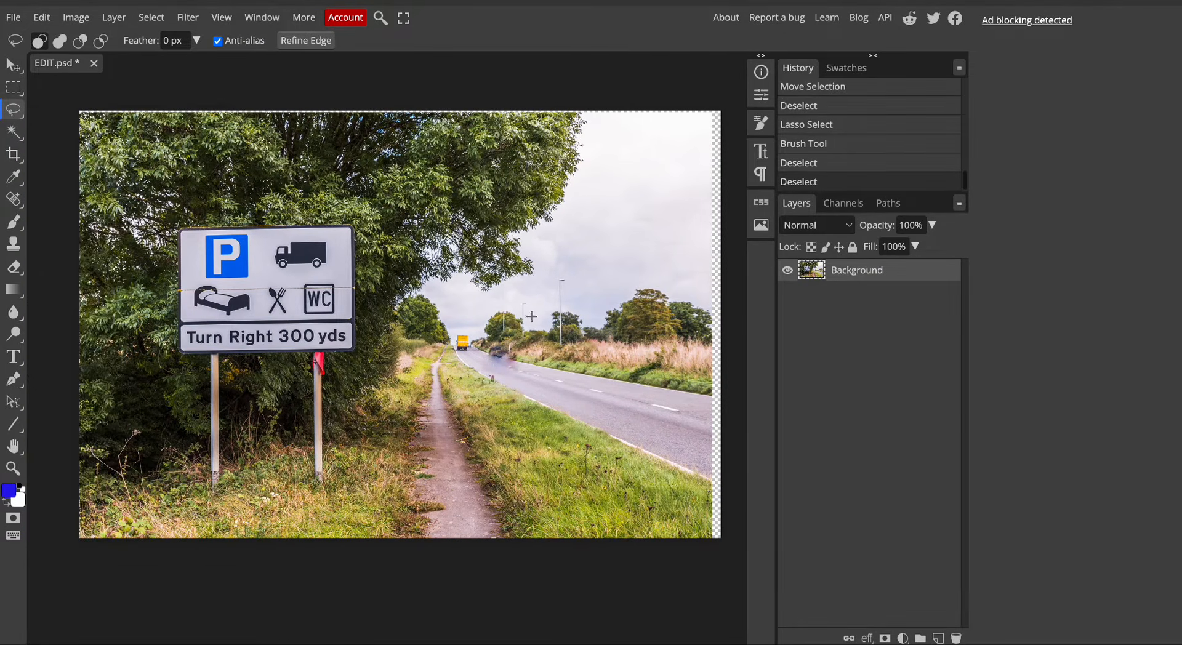
left_click(76, 19)
left_click(120, 265)
left_click(177, 174)
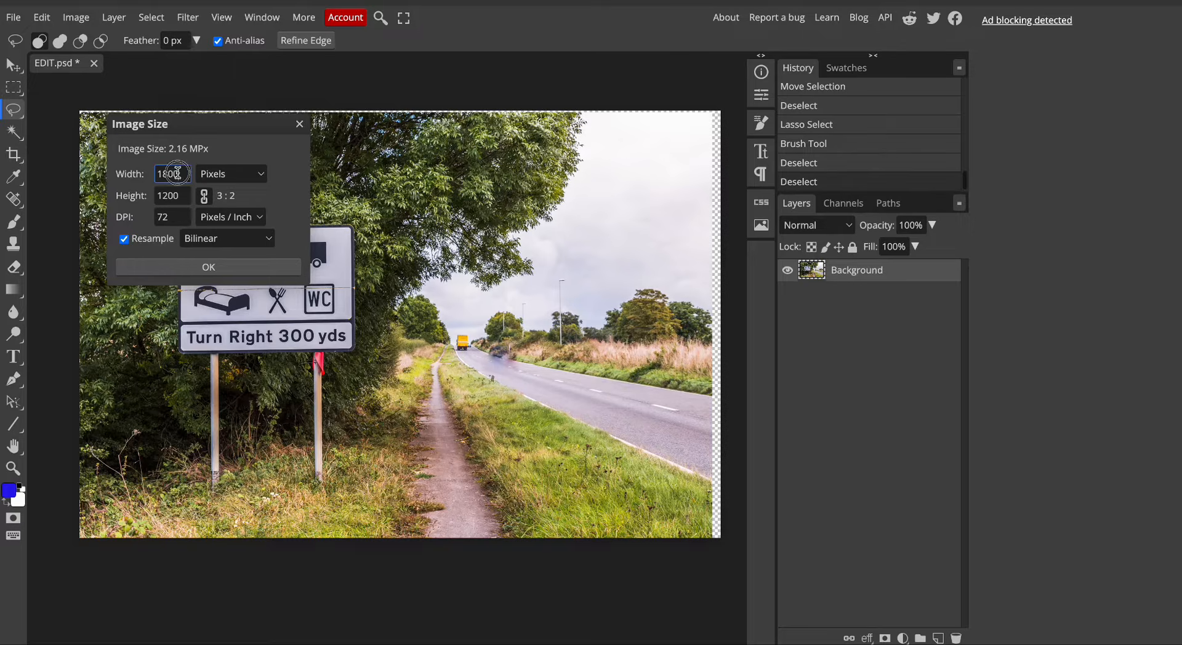
left_click_drag(177, 173, 150, 171)
type("450")
left_click(177, 195)
left_click_drag(177, 196, 146, 195)
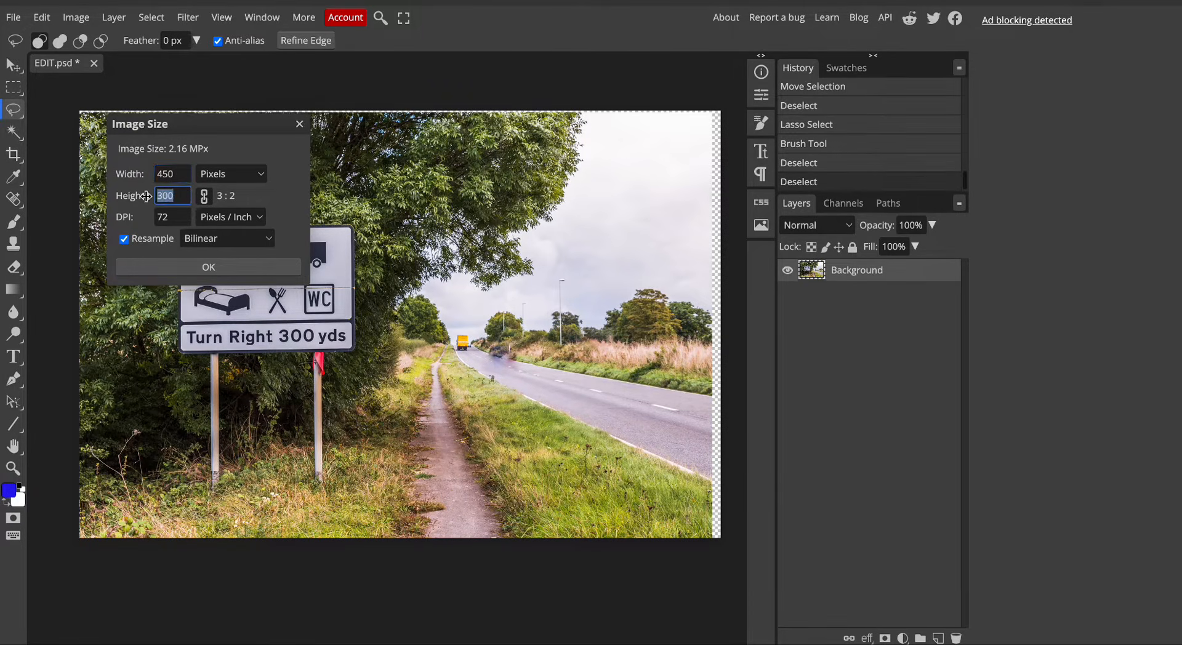
left_click(217, 266)
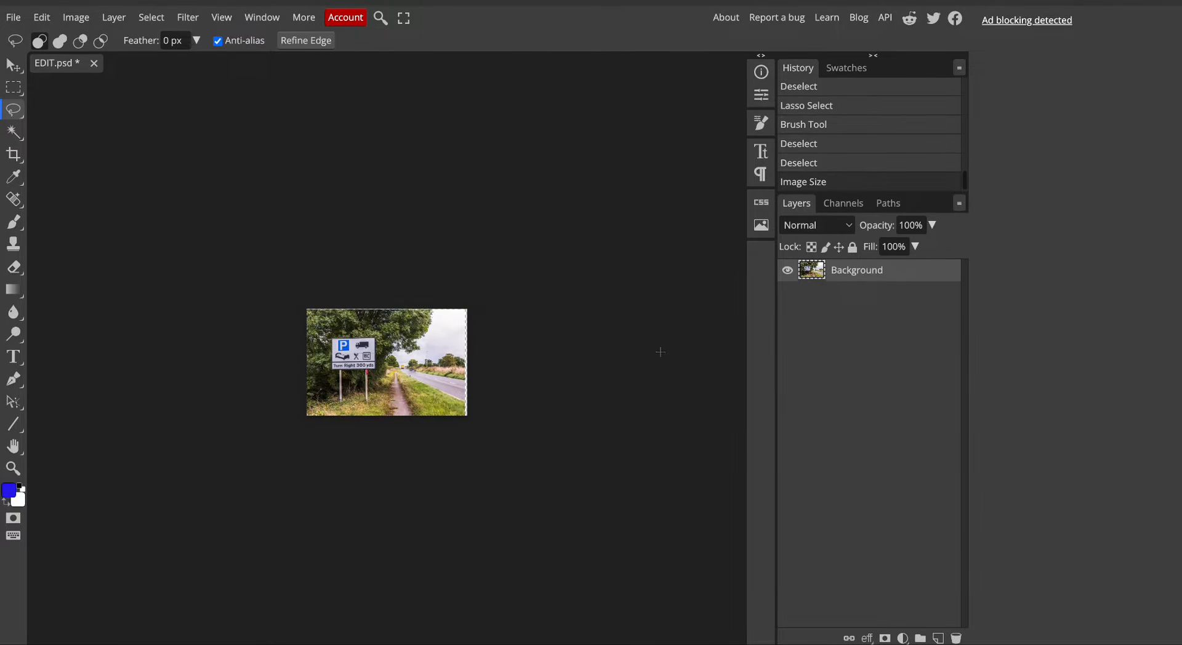
Place LOGO.png from the desktop's working folder into the EDIT image as a new layer.
key("ctrl+plus")
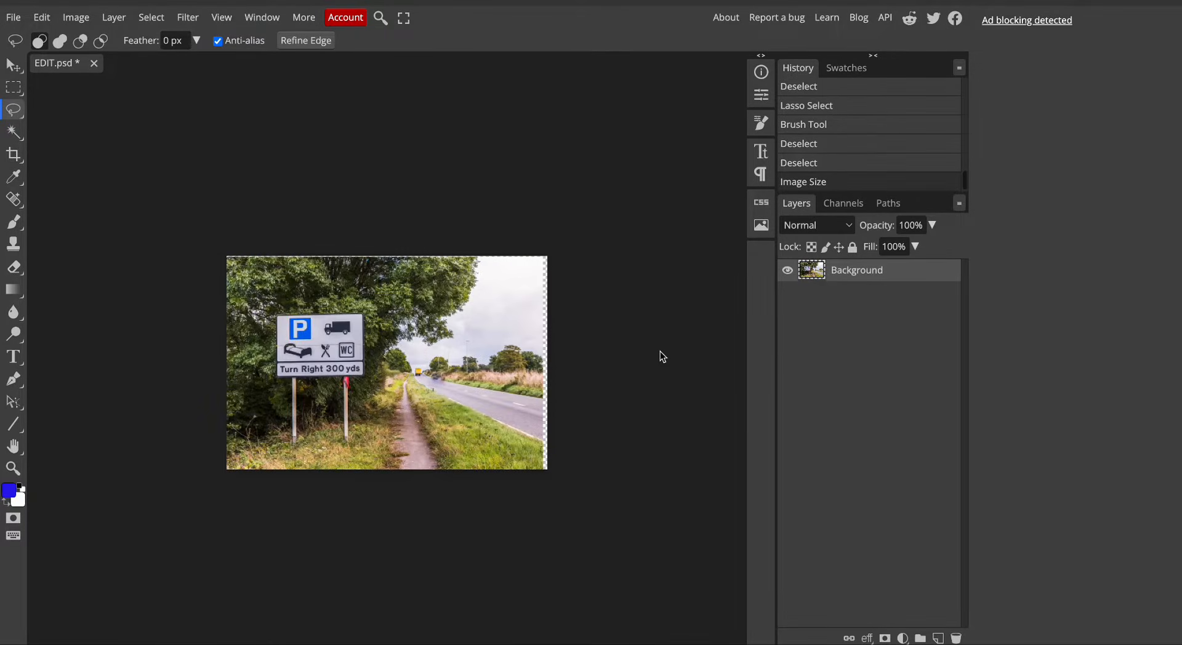
key("ctrl+plus")
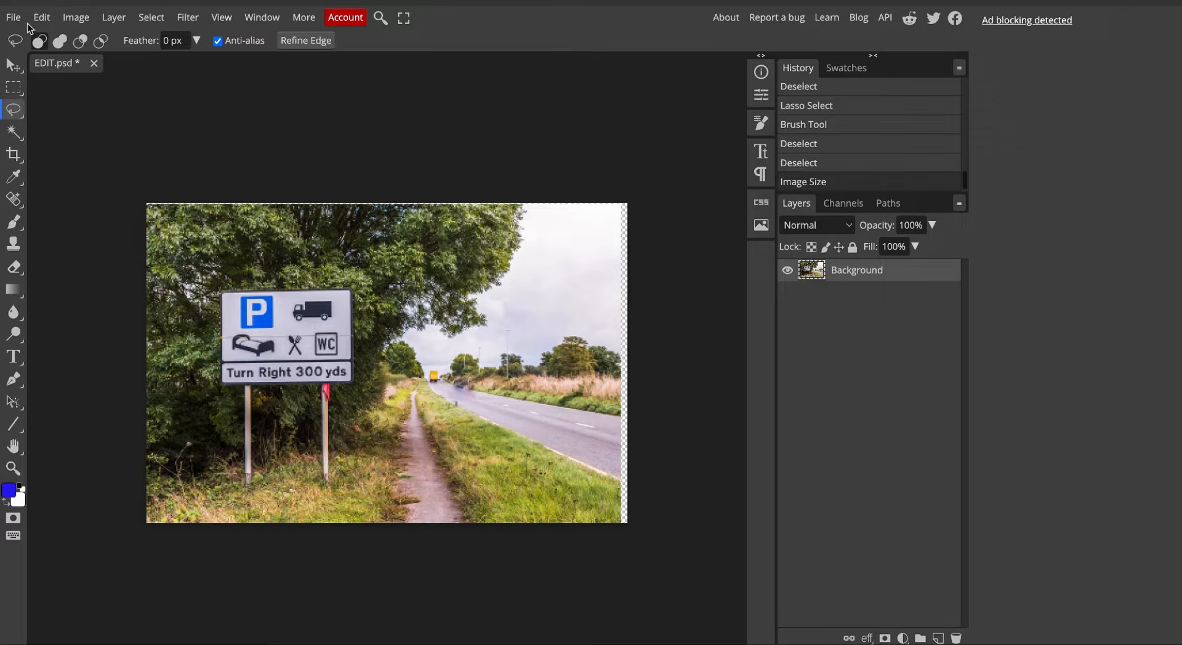
key("ctrl+Up")
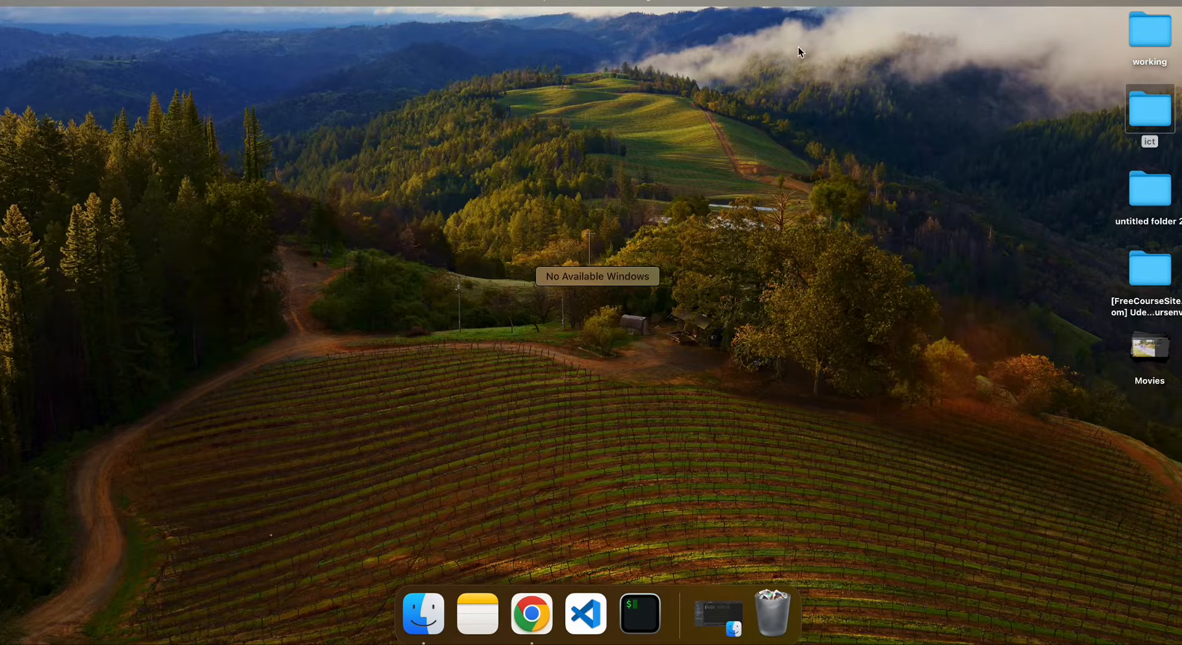
left_click(616, 2)
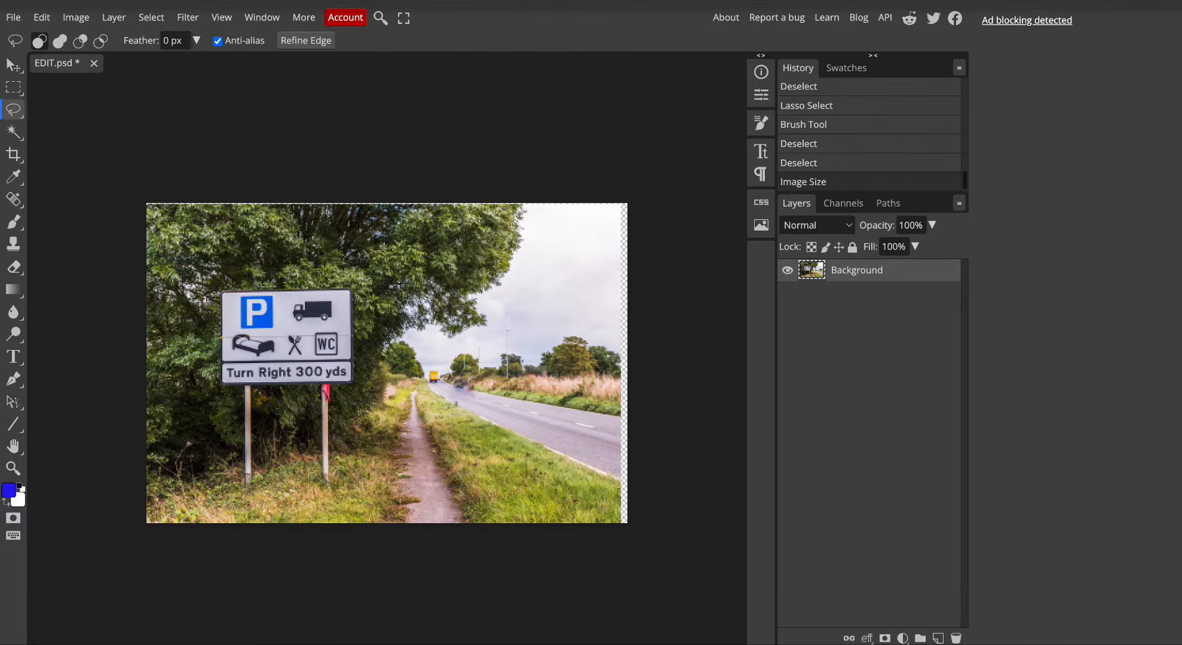
left_click(37, 2)
left_click_drag(616, 1, 547, 1)
double_click(1143, 36)
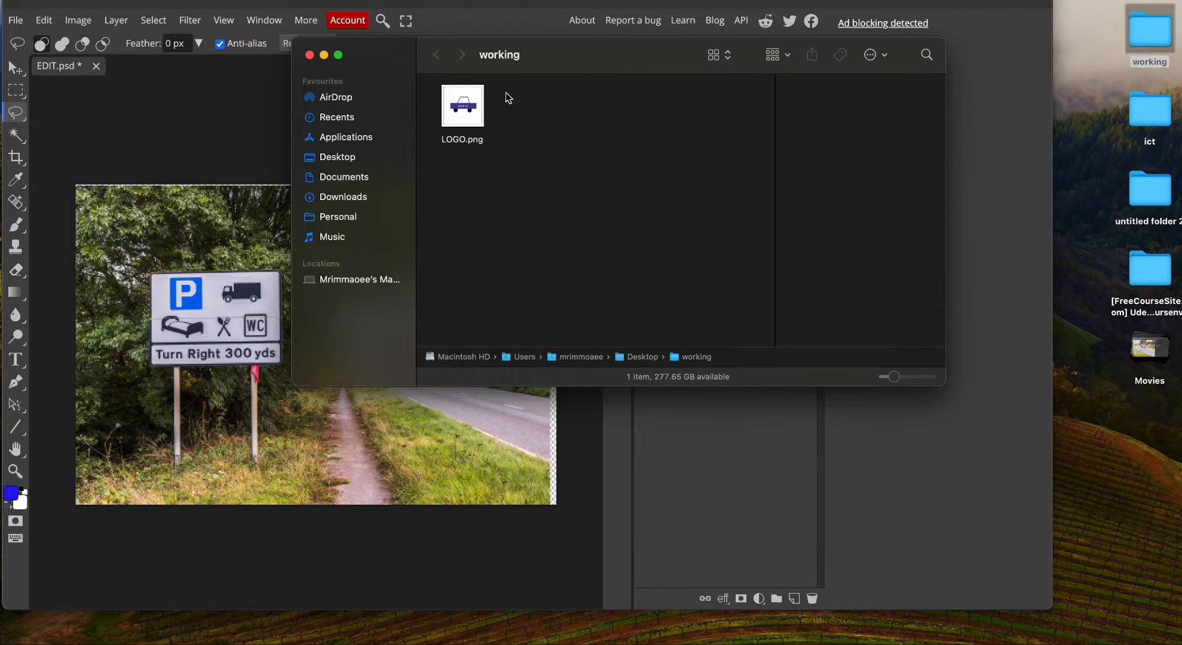
left_click_drag(465, 105, 290, 388)
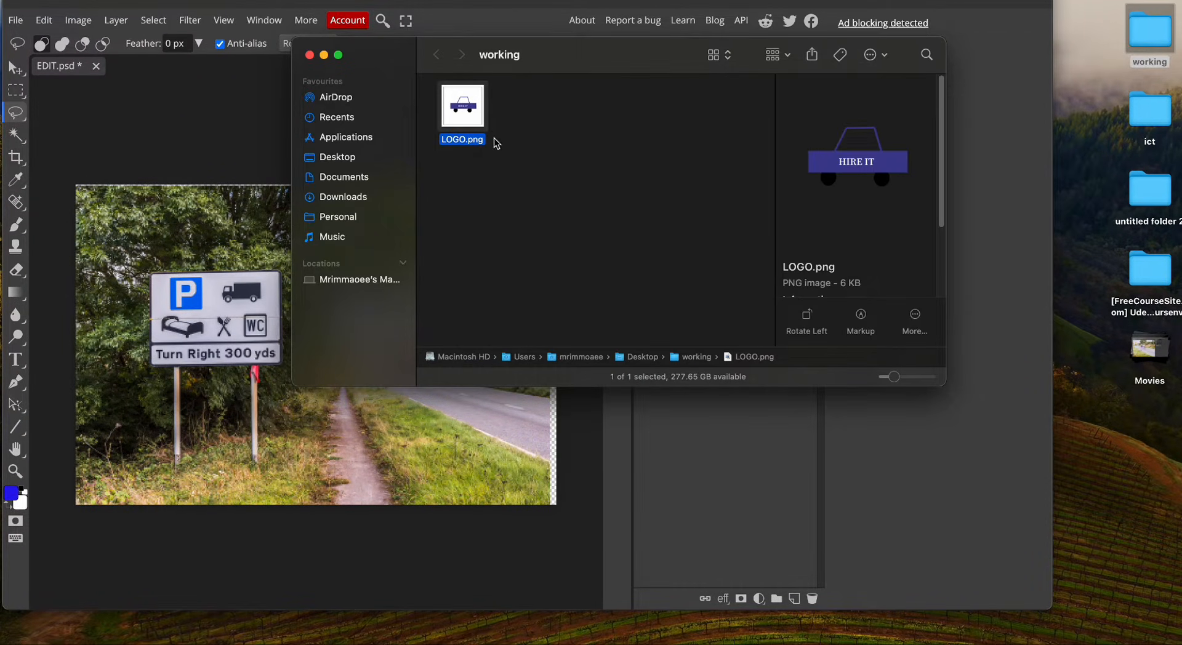
left_click_drag(467, 100, 171, 268)
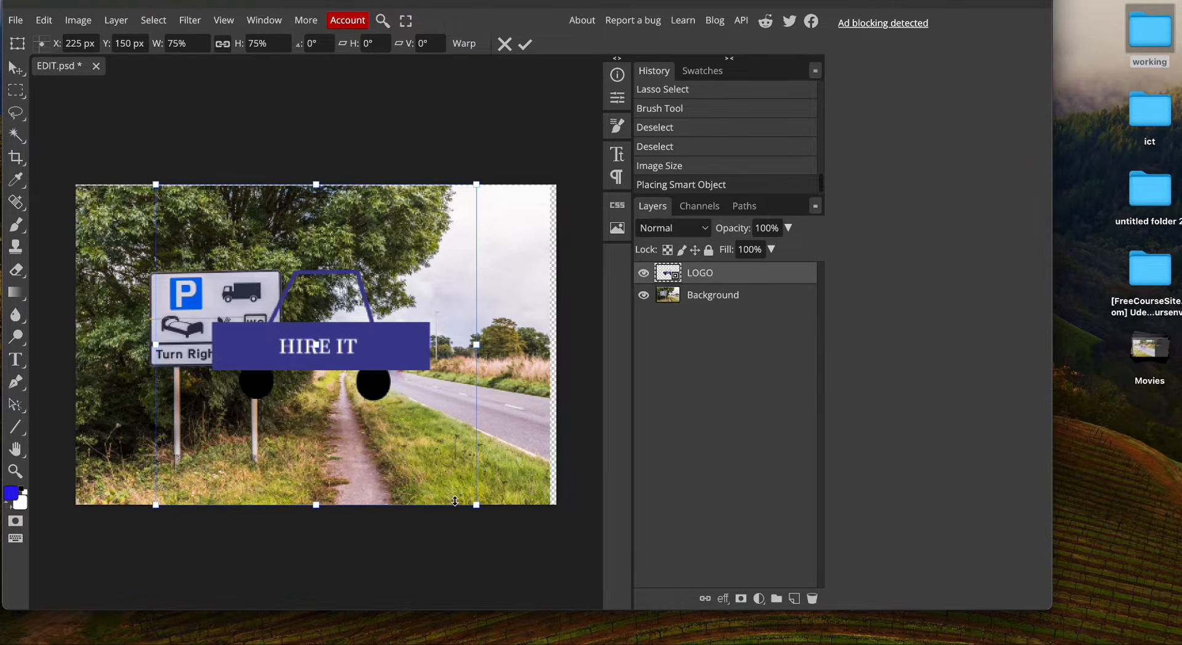
Scale the placed logo to 45%, position it over the footpath at about X 254 px, Y 210 px, and apply the transform.
left_click_drag(481, 500, 335, 354)
left_click_drag(260, 271, 480, 287)
mouse_move(517, 271)
left_mouse_down()
mouse_move(501, 253)
mouse_move(522, 257)
left_mouse_up()
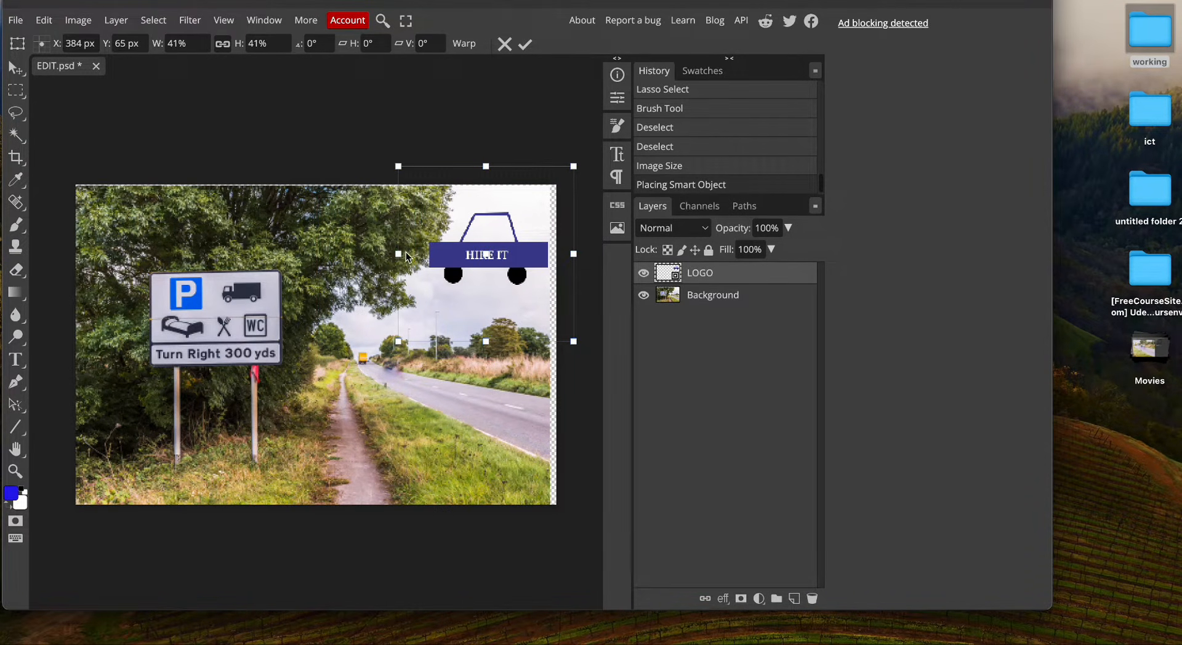
left_click_drag(399, 253, 381, 254)
left_click_drag(510, 258, 379, 416)
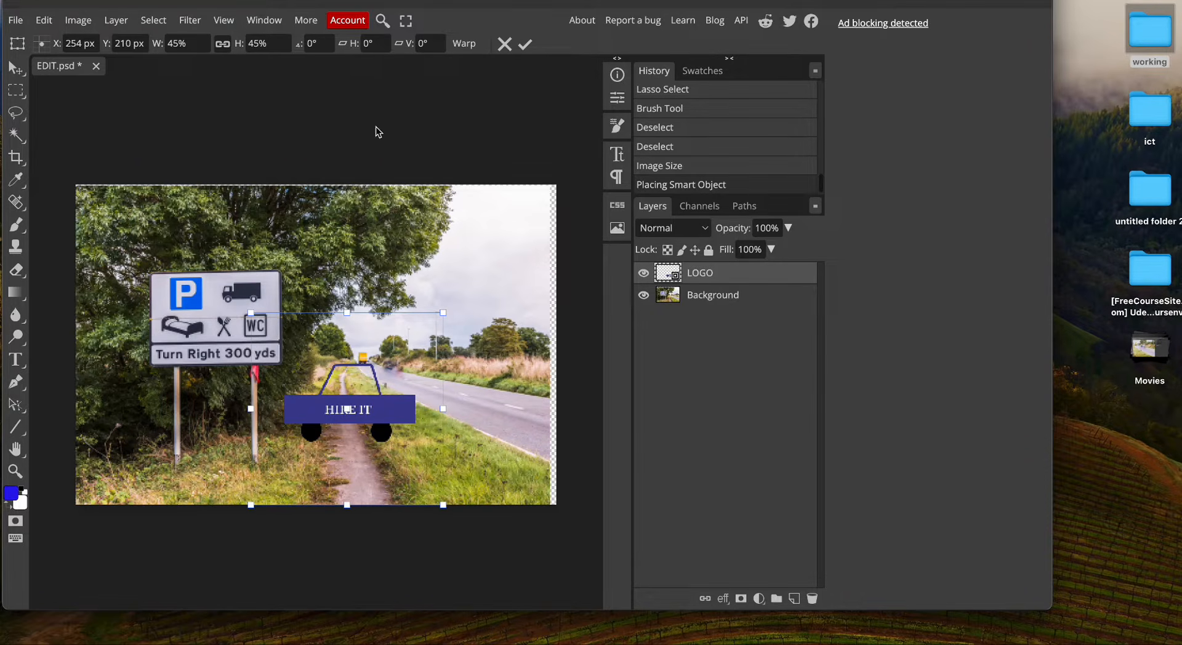
left_click(526, 44)
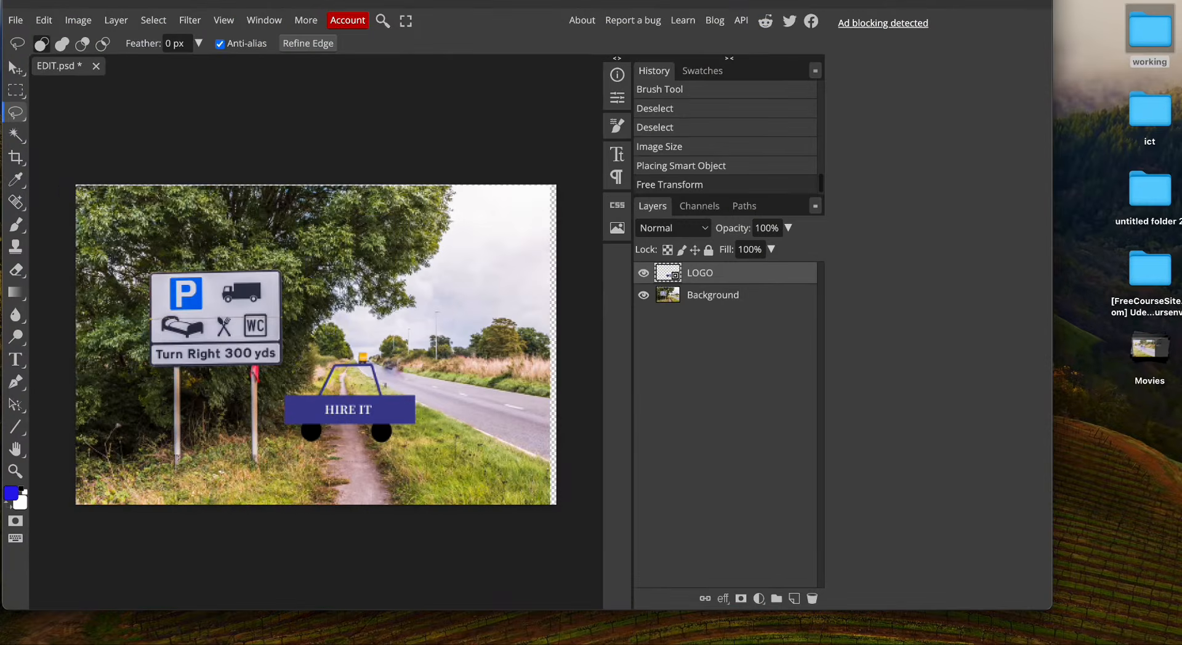
Check the required file name in the exam paper's Task A1b and export the image as a PNG named EDIT1.
key("ctrl+shift+Tab")
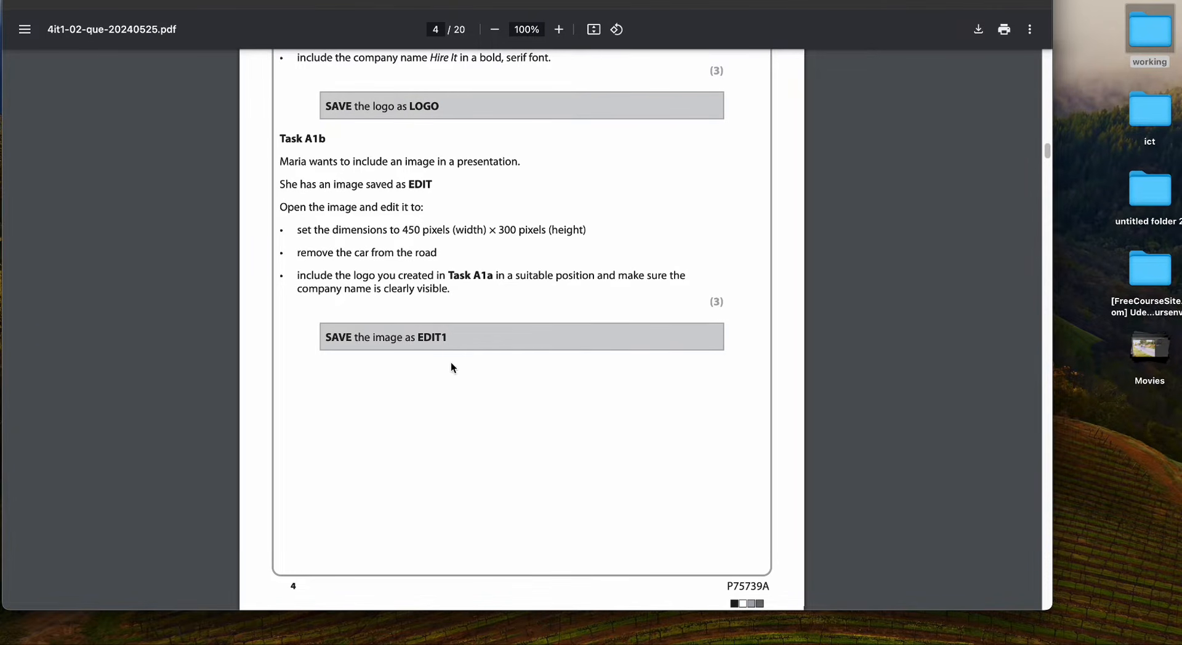
left_click(61, 1)
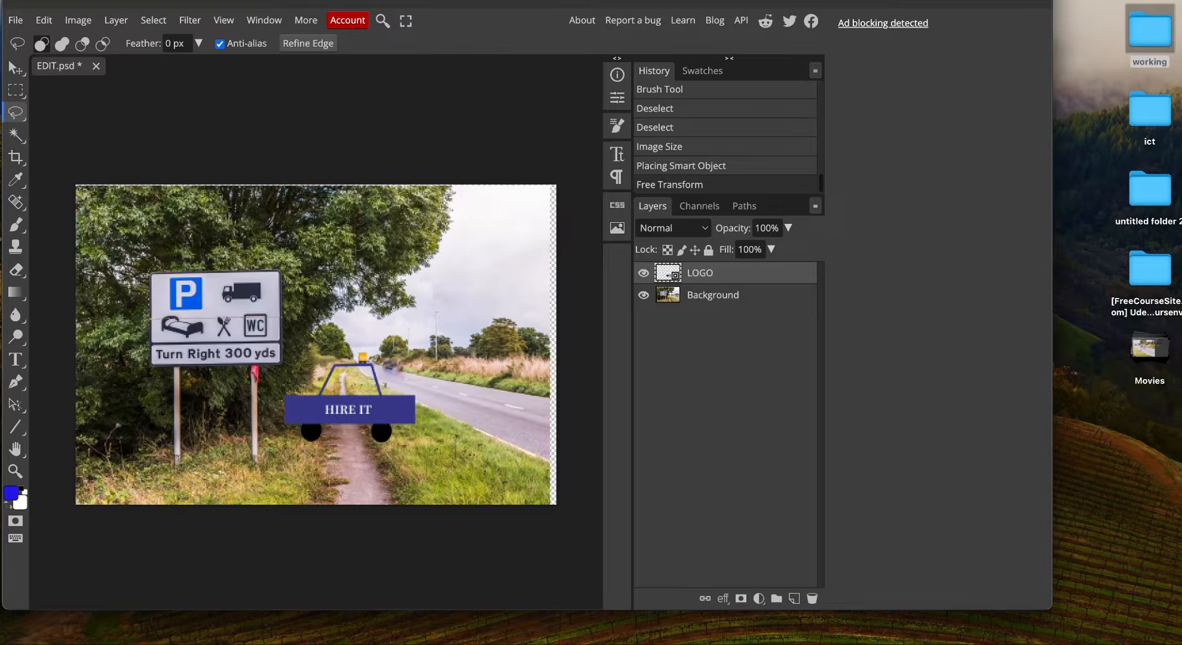
left_click(16, 21)
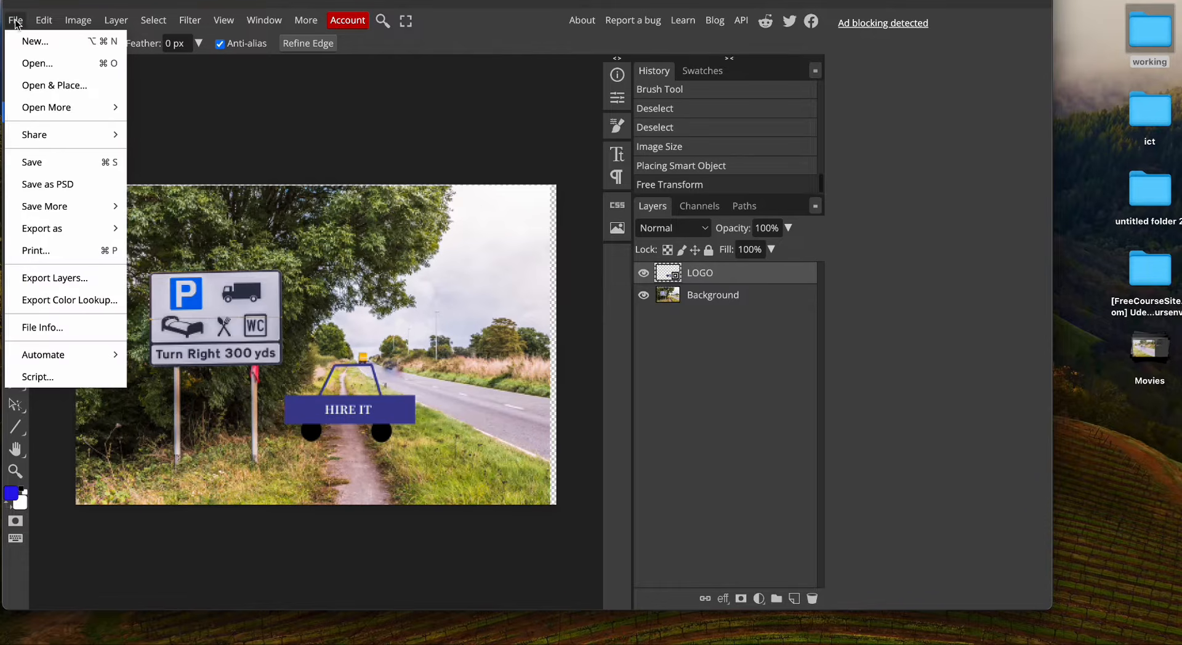
left_click(71, 179)
left_click(15, 20)
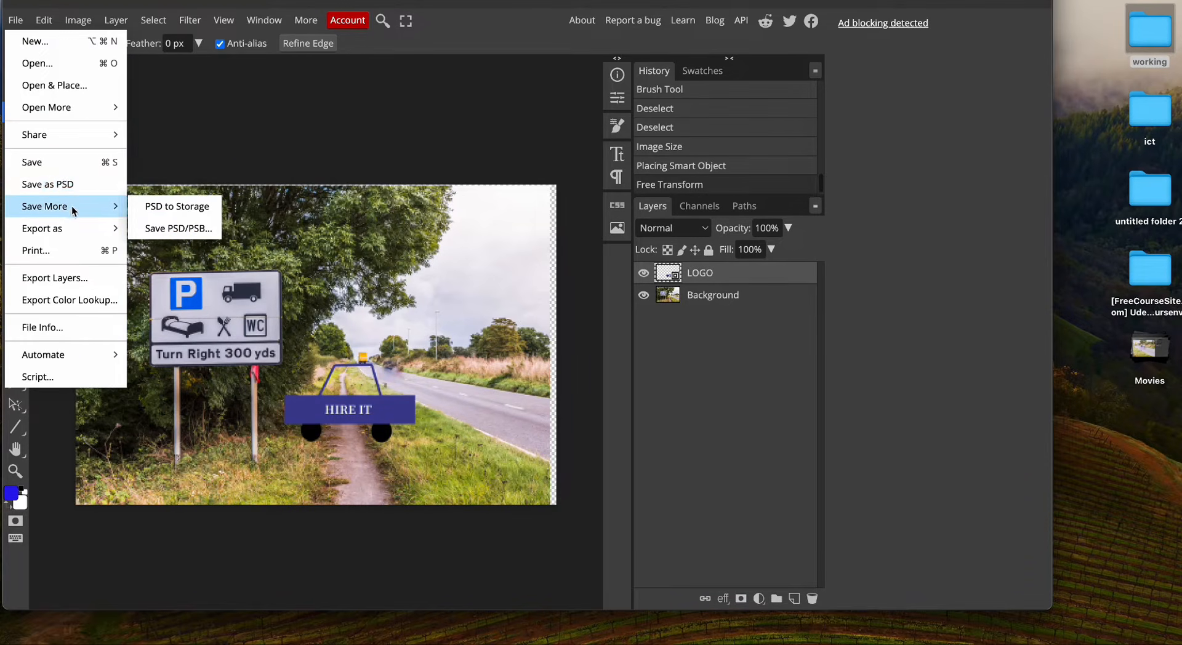
mouse_move(131, 233)
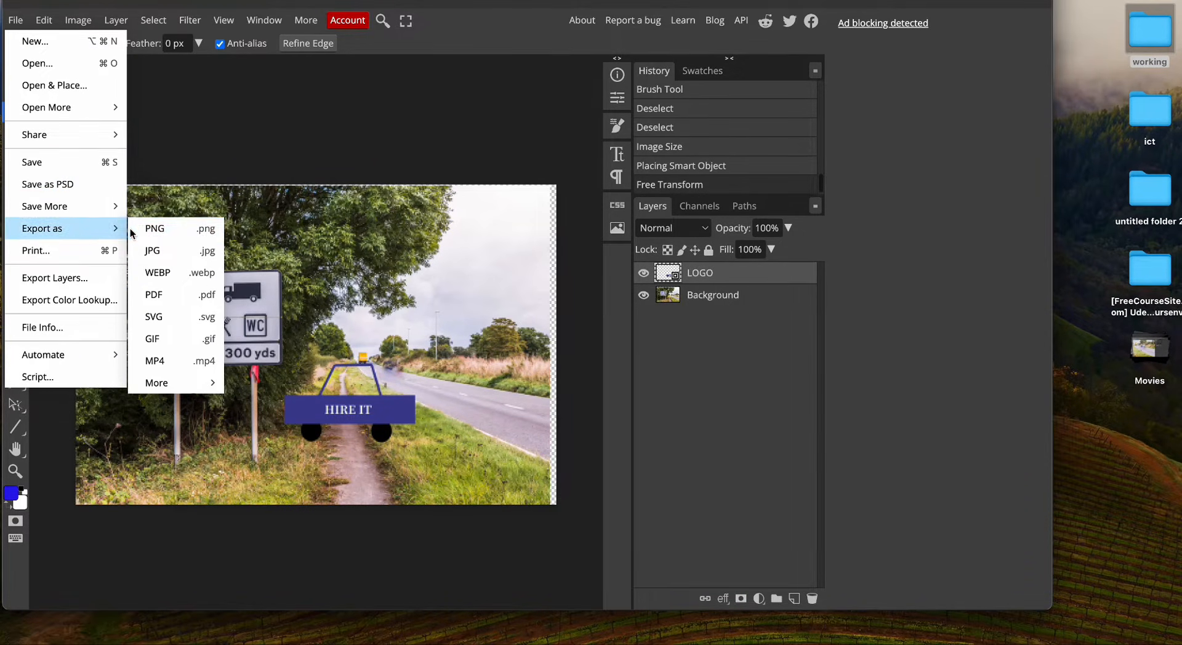
left_click(177, 227)
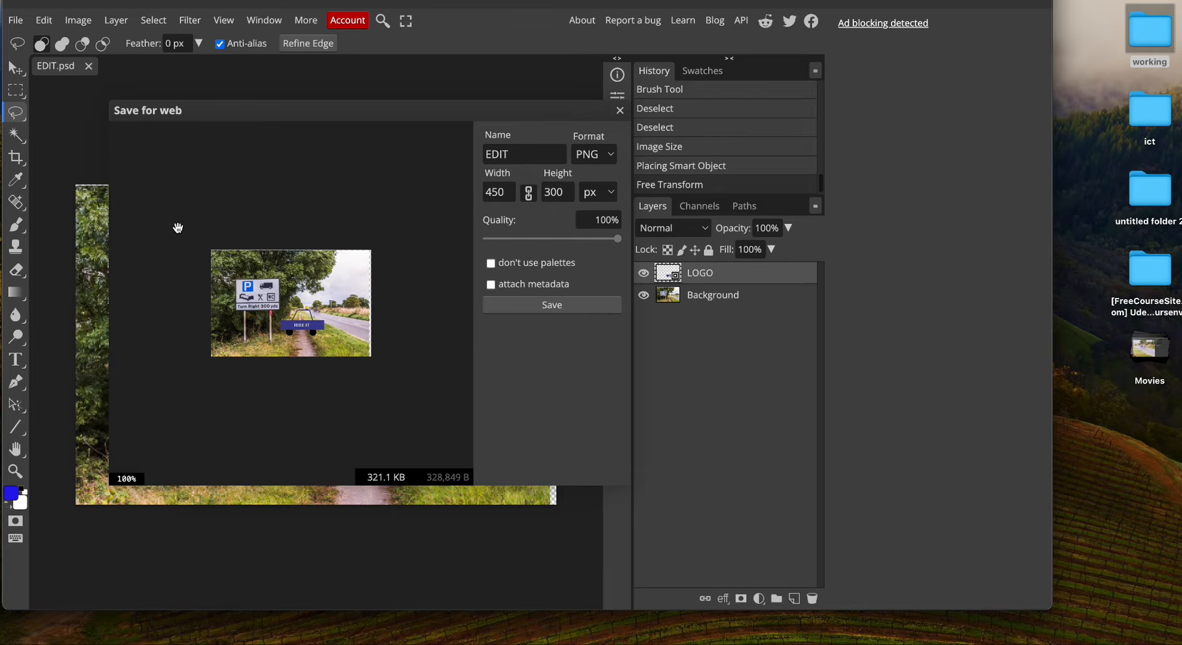
left_click(528, 153)
type("1")
left_click(552, 305)
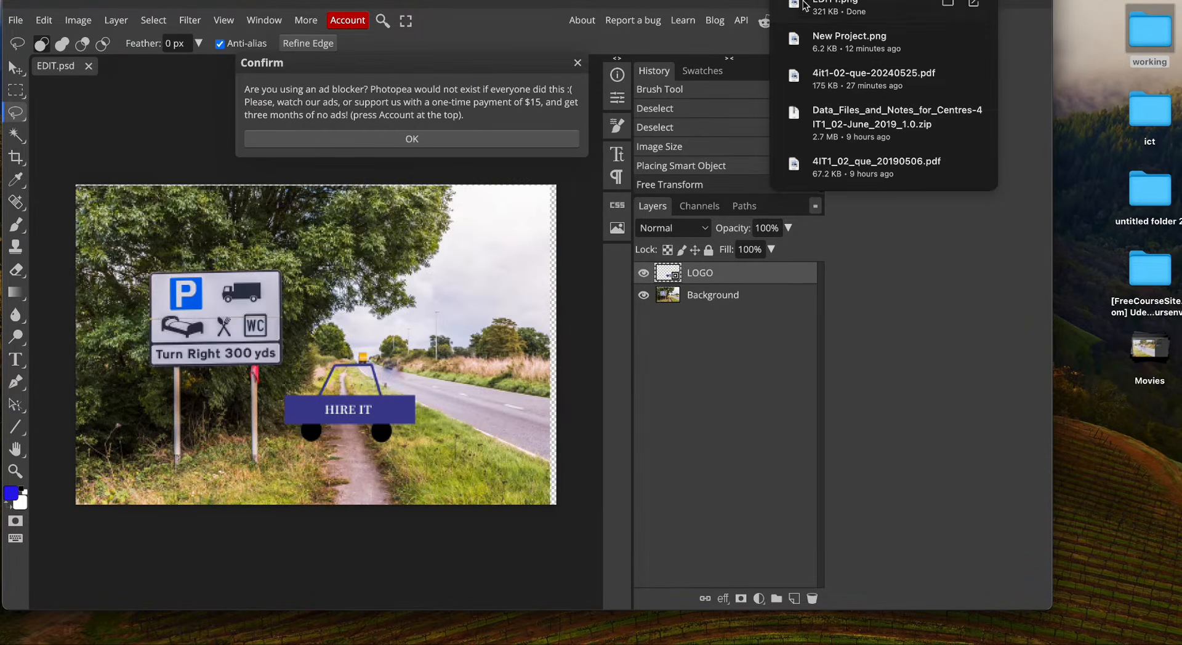
Switch to Finder and move EDIT1.png from Downloads into the desktop's working folder.
key("ctrl+Up")
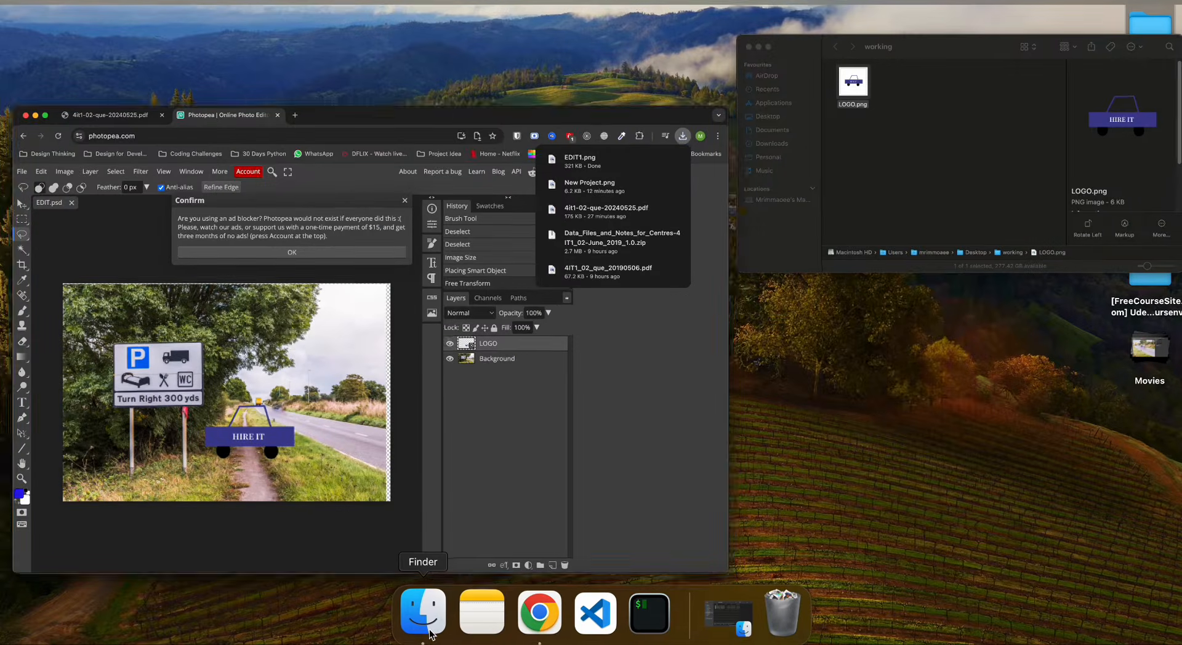
left_click(424, 614)
left_click(341, 197)
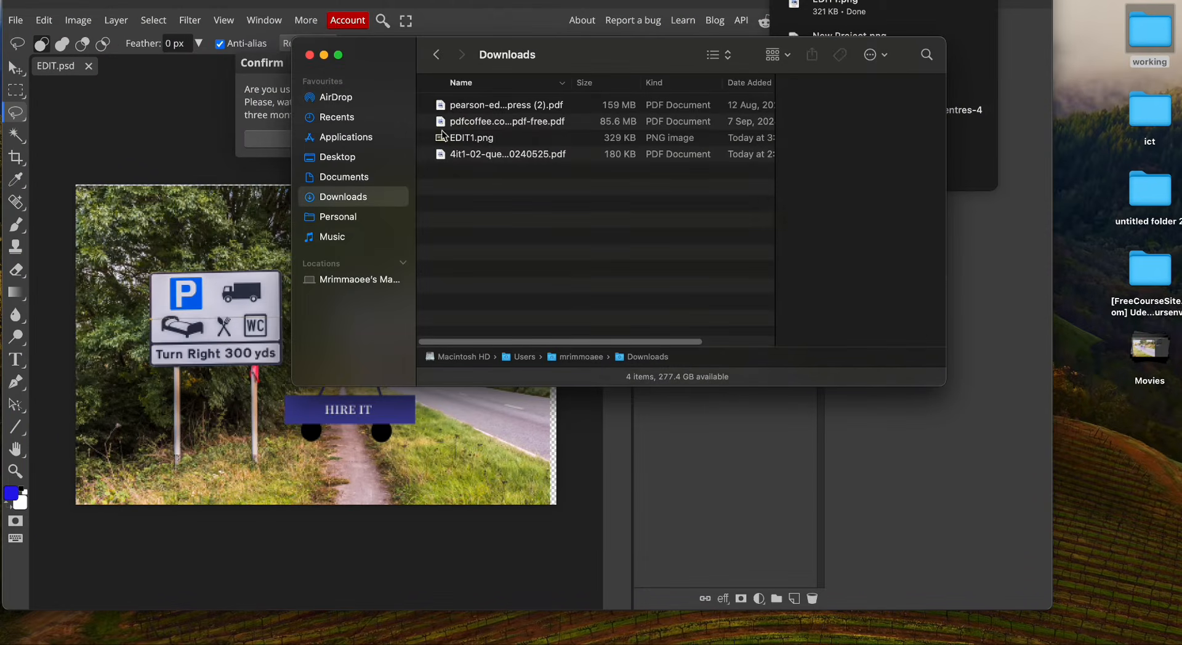
left_click(487, 143)
left_click_drag(487, 143, 1150, 35)
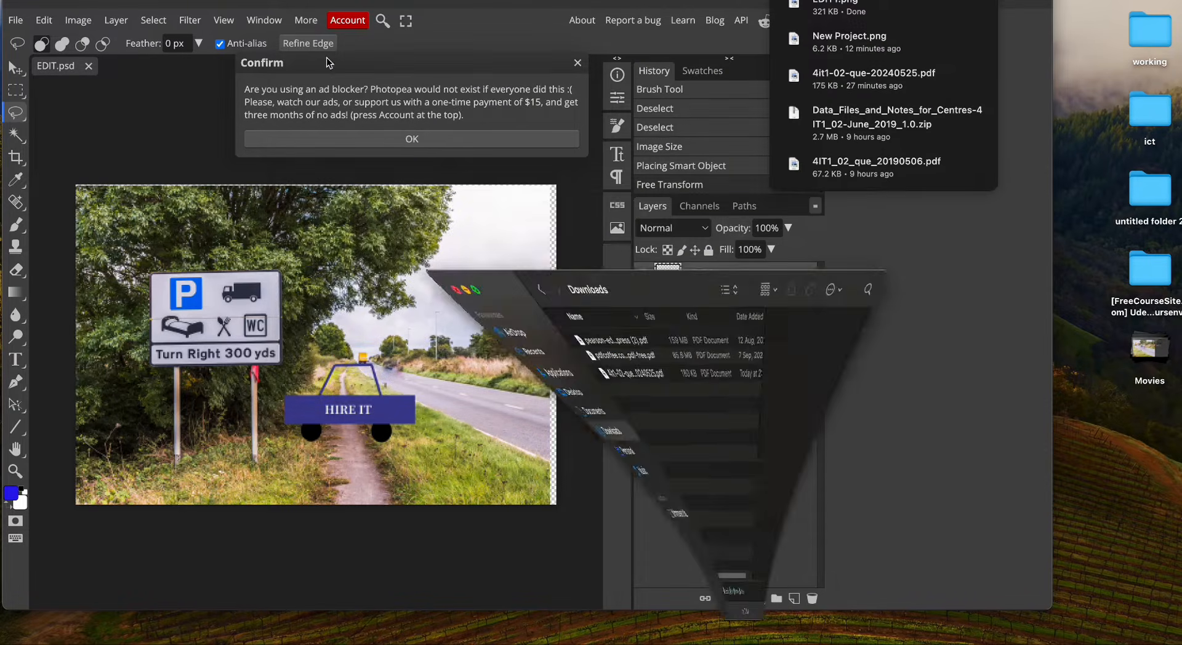
left_click(324, 56)
Preview EDIT1.png from the working folder to check the exported image, and close the preview and folder windows.
left_click(1158, 43)
double_click(1157, 43)
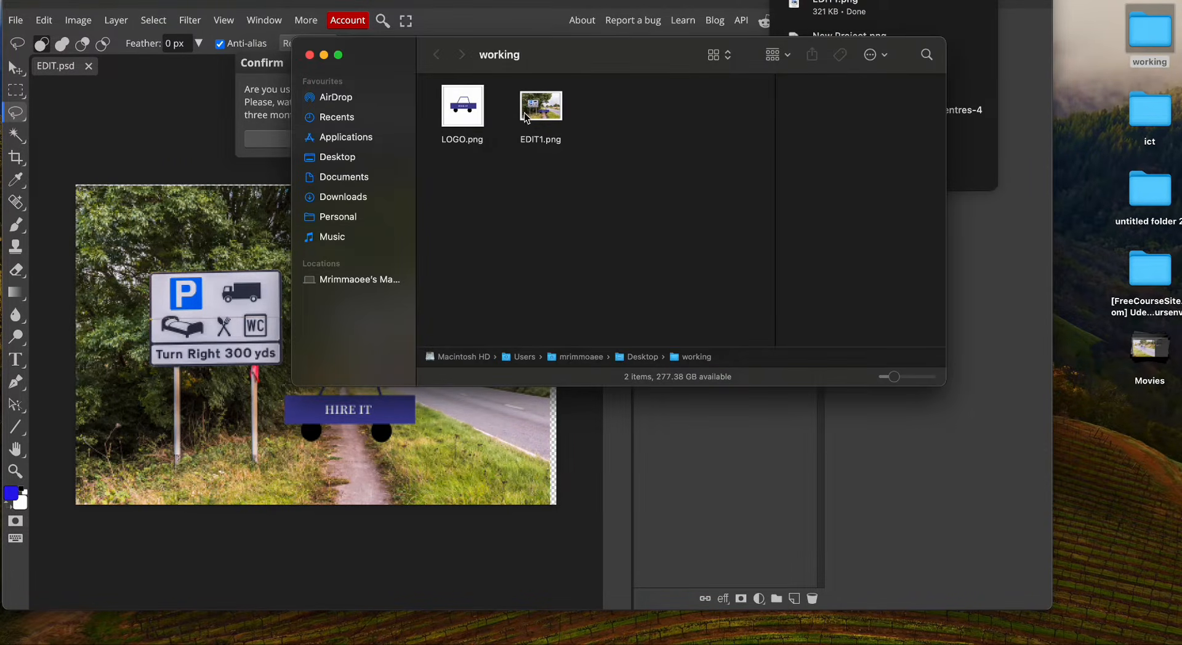
left_click(542, 112)
double_click(542, 112)
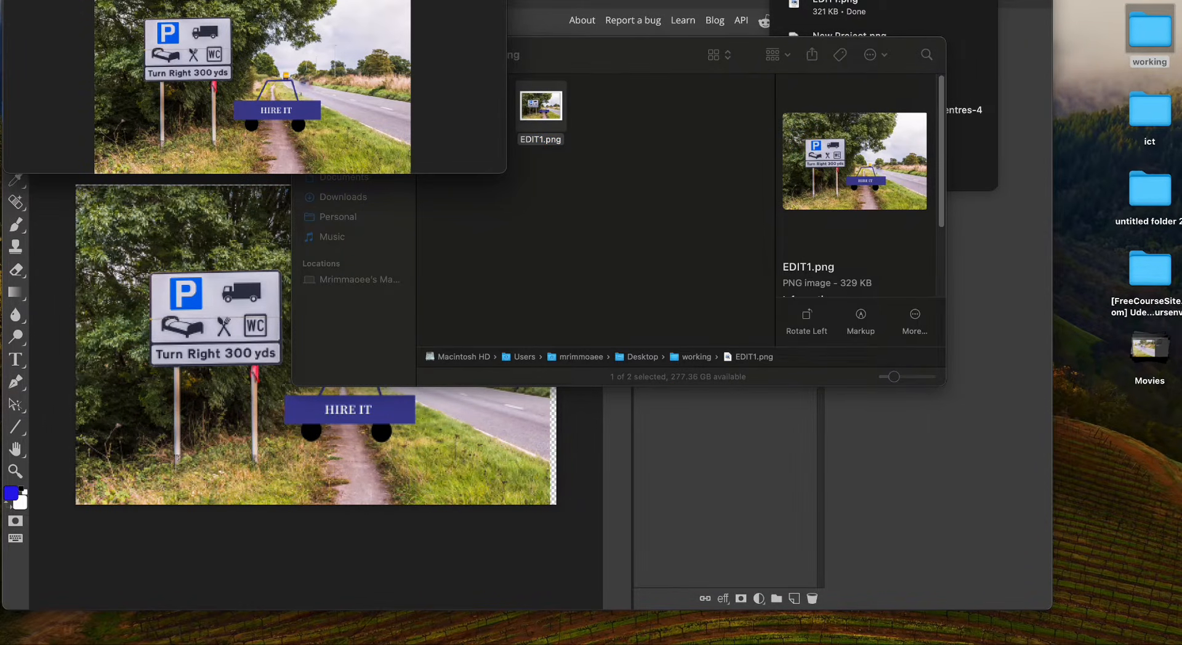
left_click_drag(168, 3, 465, 155)
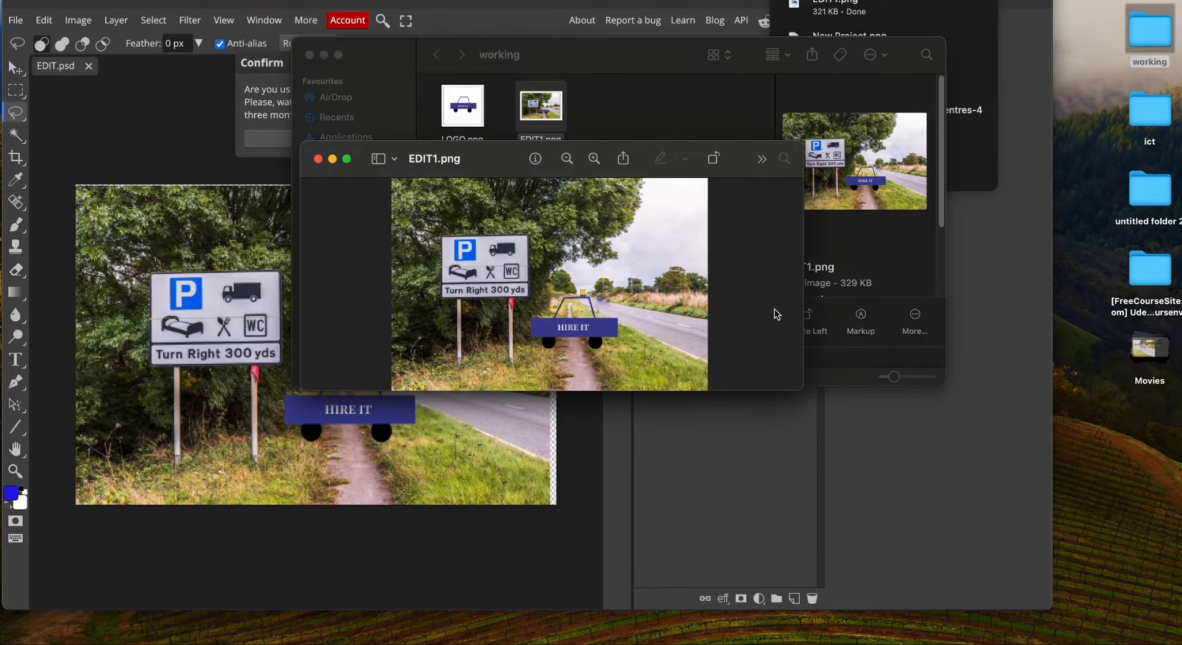
left_click(318, 159)
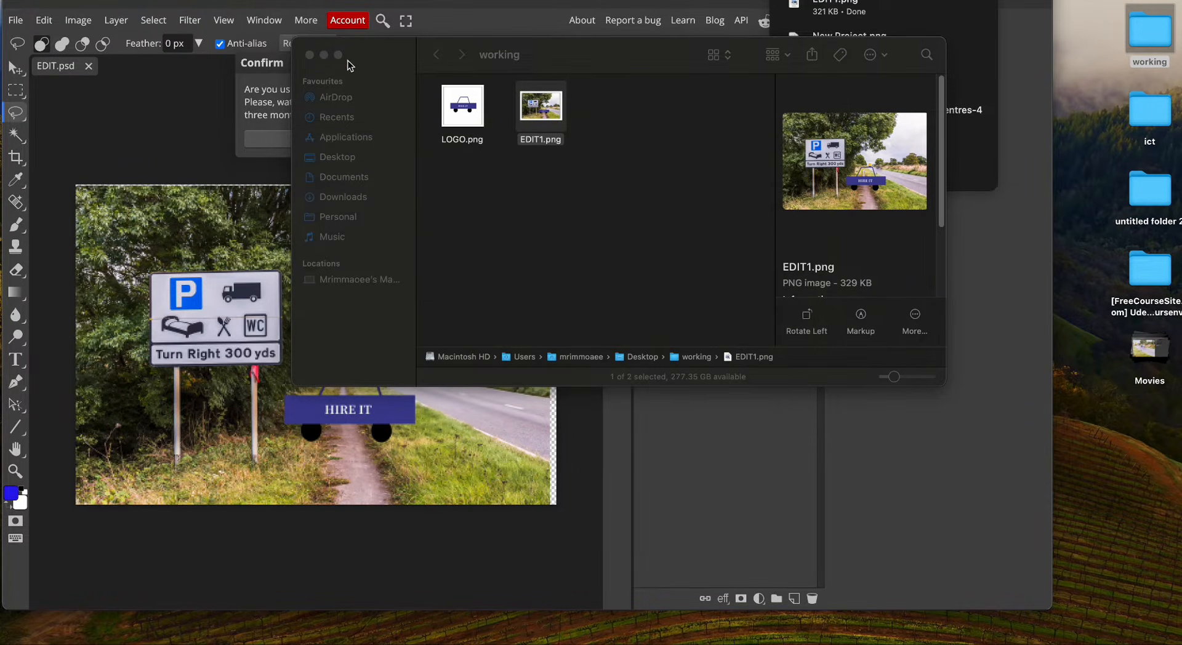
left_click(310, 55)
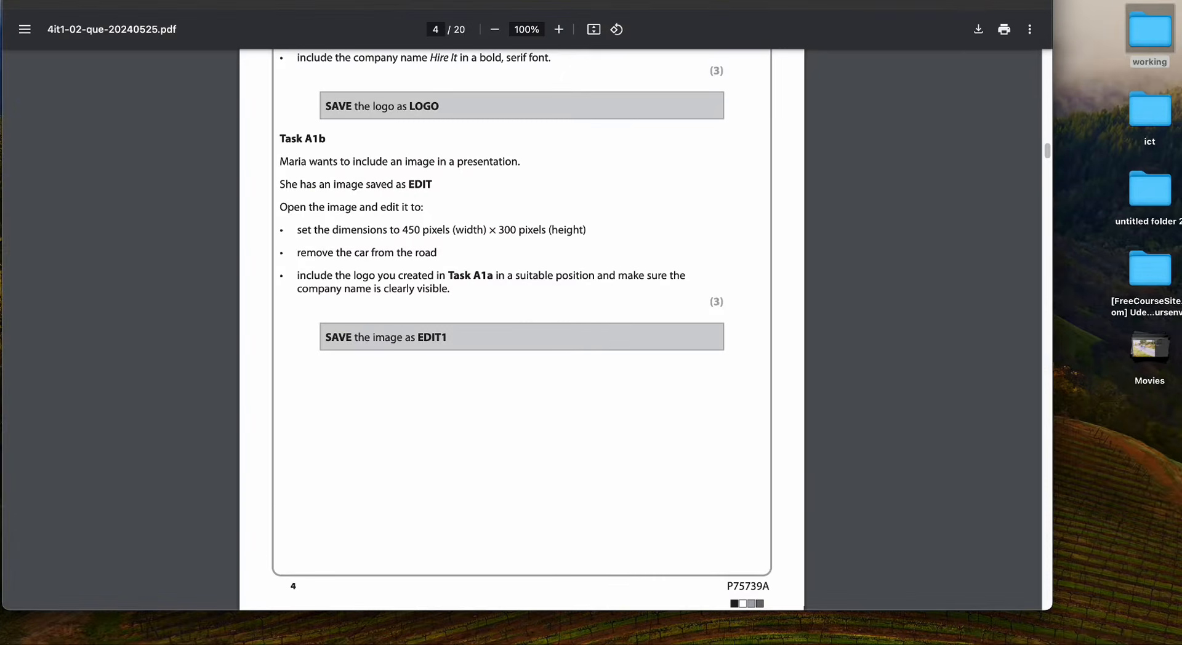
Read the Task A1c instructions in the exam paper and open the desktop's working folder.
scroll(617, 333, "down", 8)
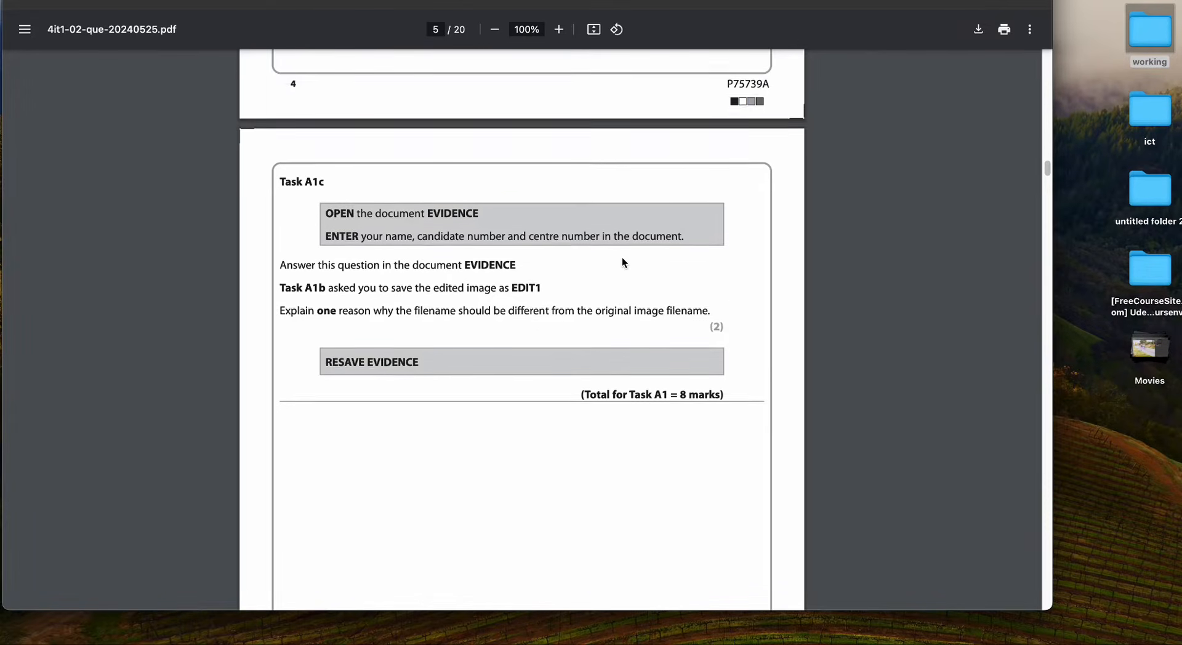
scroll(622, 258, "down", 2)
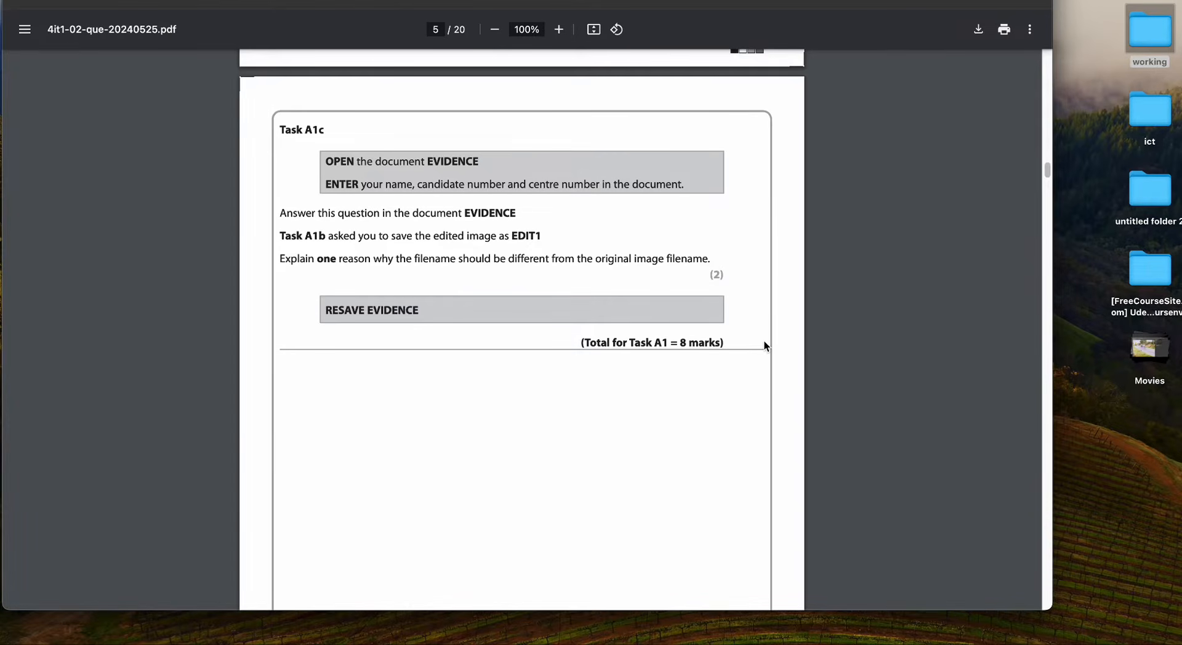
double_click(1140, 38)
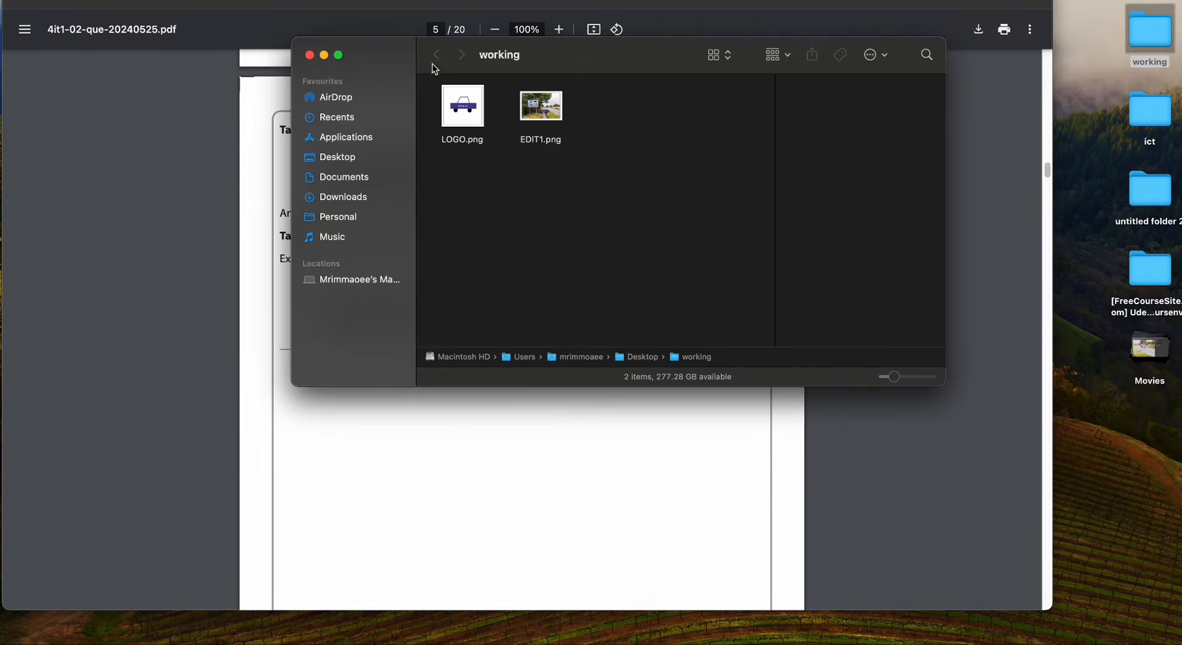
Open EVIDENCE.docx in Pages from the OFFICE 2010 data files inside the desktop's ict folder.
double_click(1147, 120)
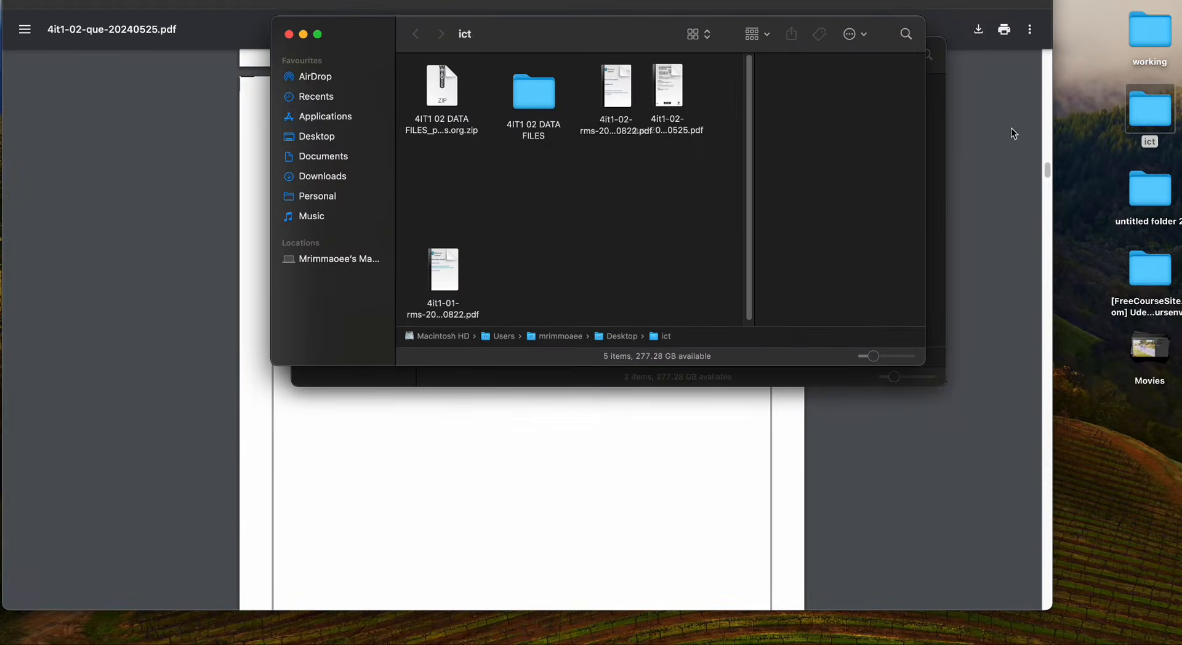
double_click(539, 95)
double_click(444, 95)
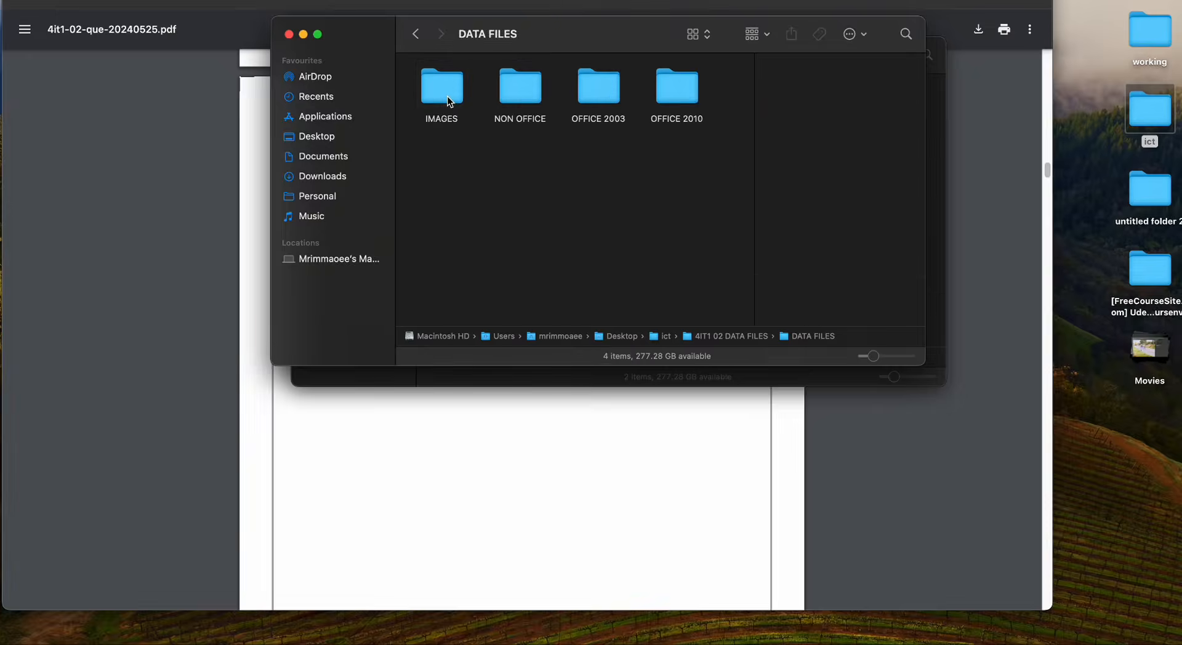
left_click(688, 90)
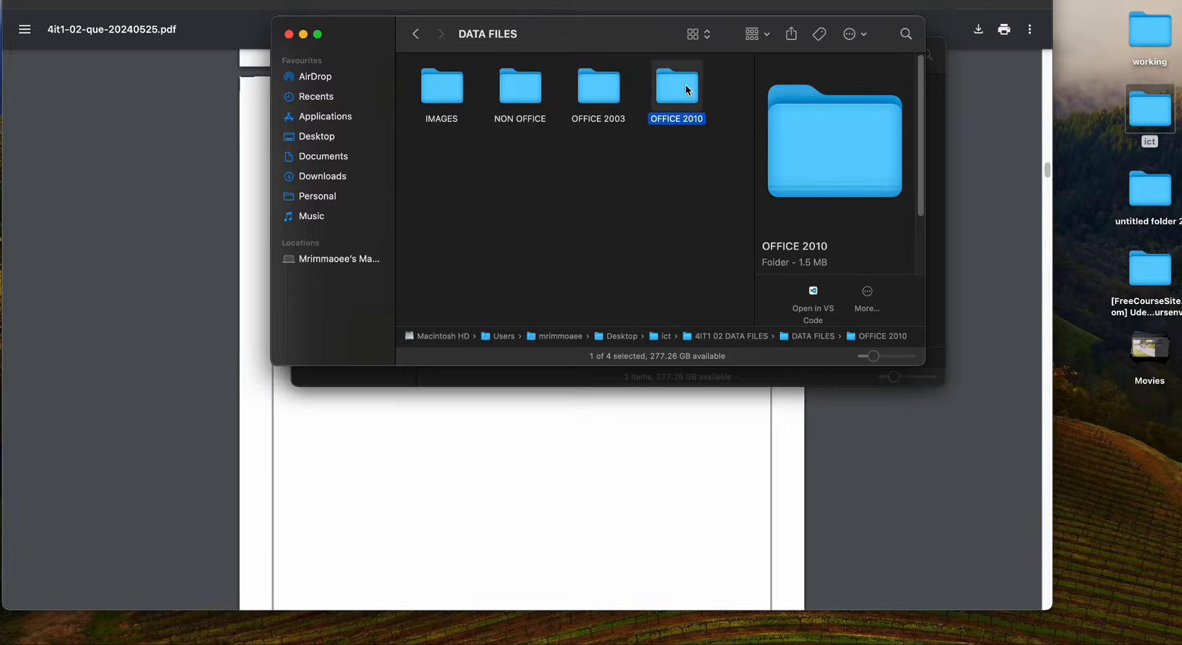
double_click(688, 90)
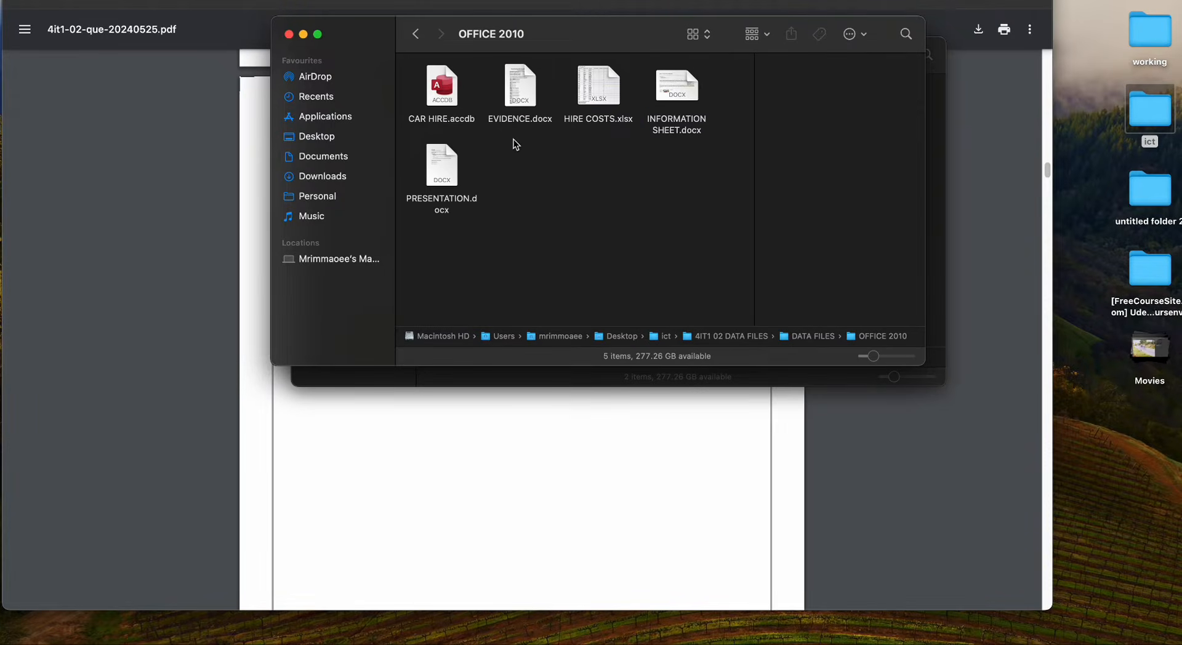
left_click(519, 102)
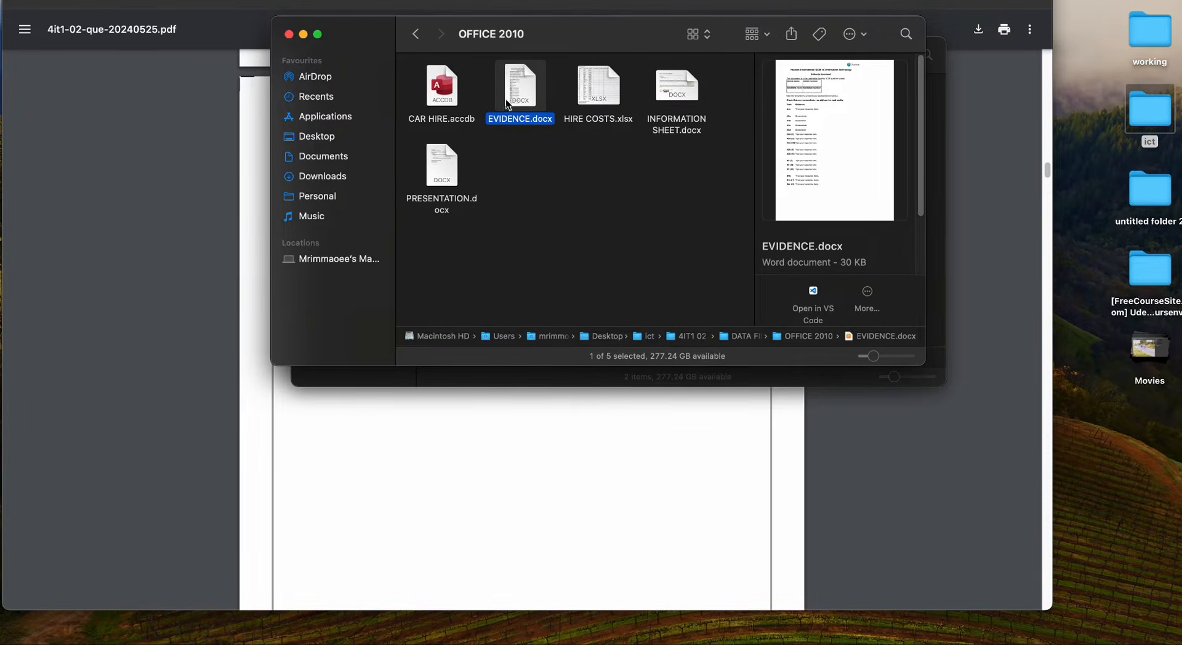
right_click(507, 103)
left_click(688, 123)
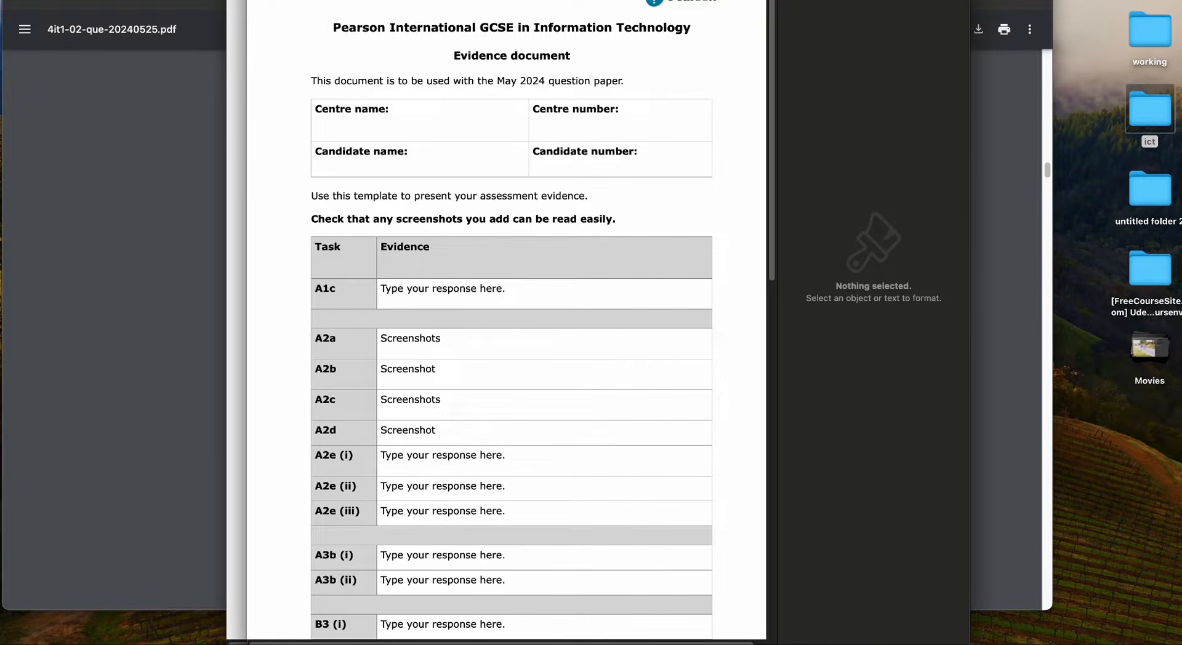
Replace the A1c response placeholder with "The original image remains available for reverting to its original state or for any further editing that may be required.".
left_click(498, 279)
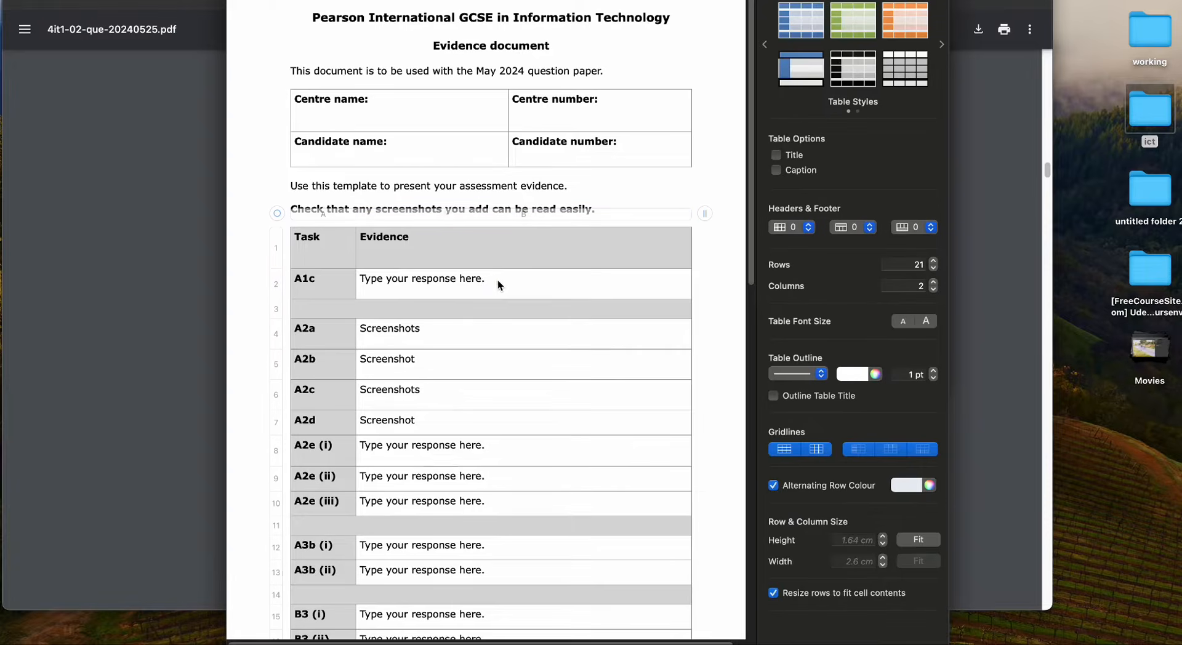
left_click(494, 278)
triple_click(468, 279)
left_click(499, 279)
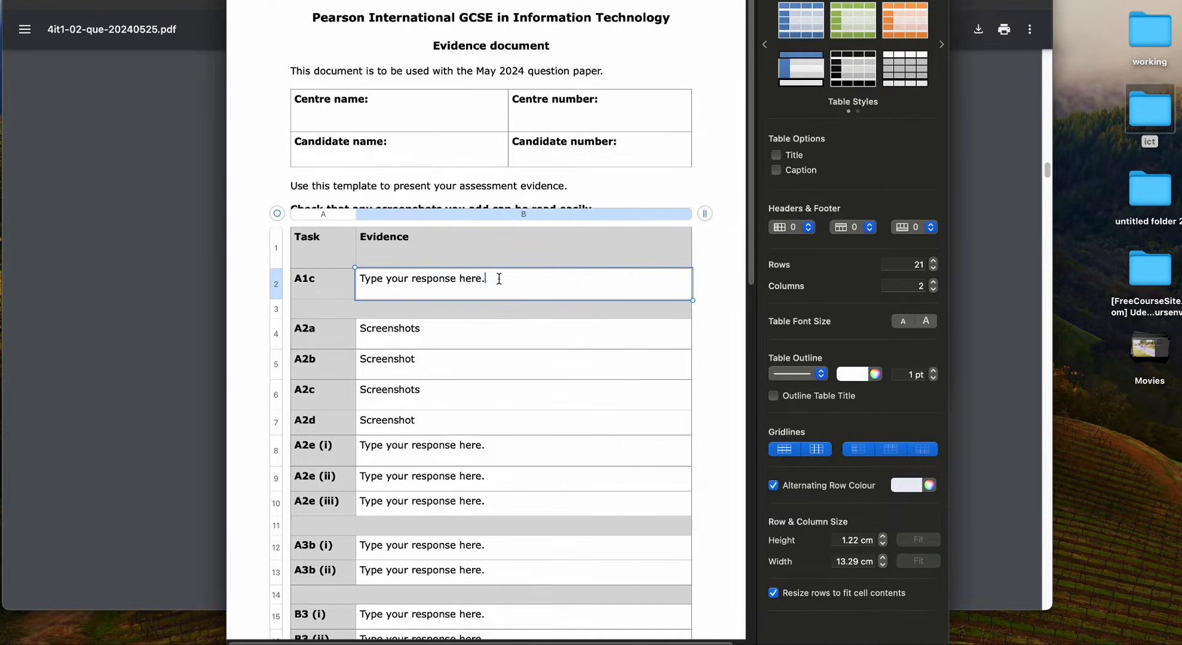
left_click_drag(498, 279, 366, 276)
key("BackSpace")
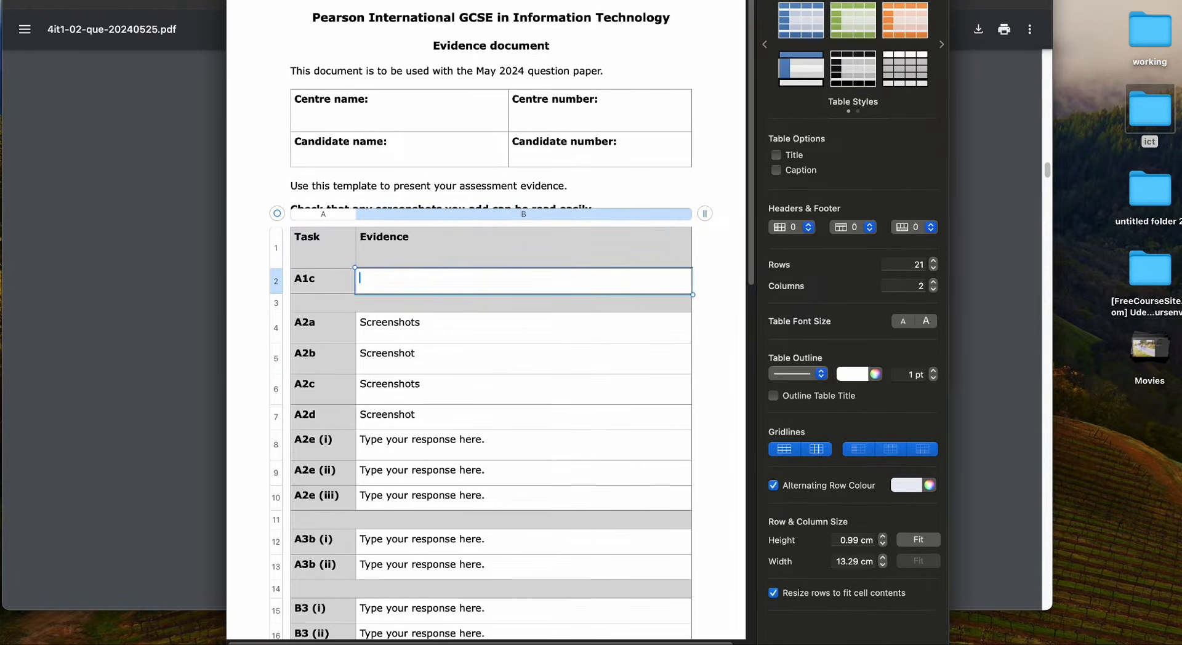
key("super+Tab")
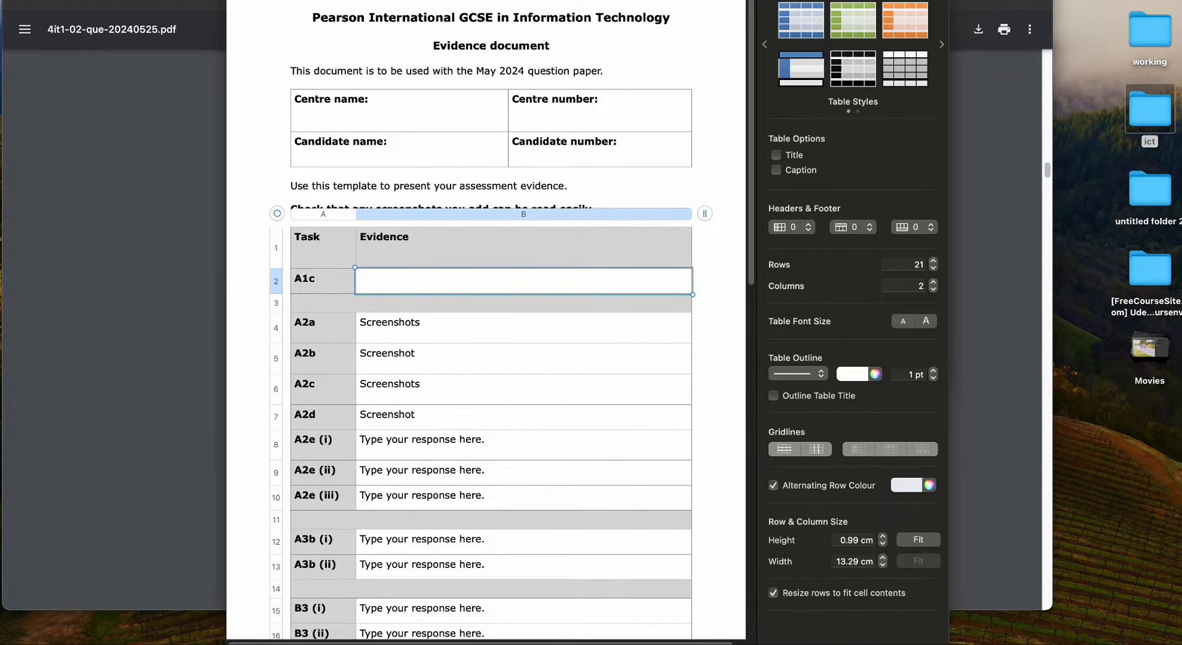
left_click(387, 284)
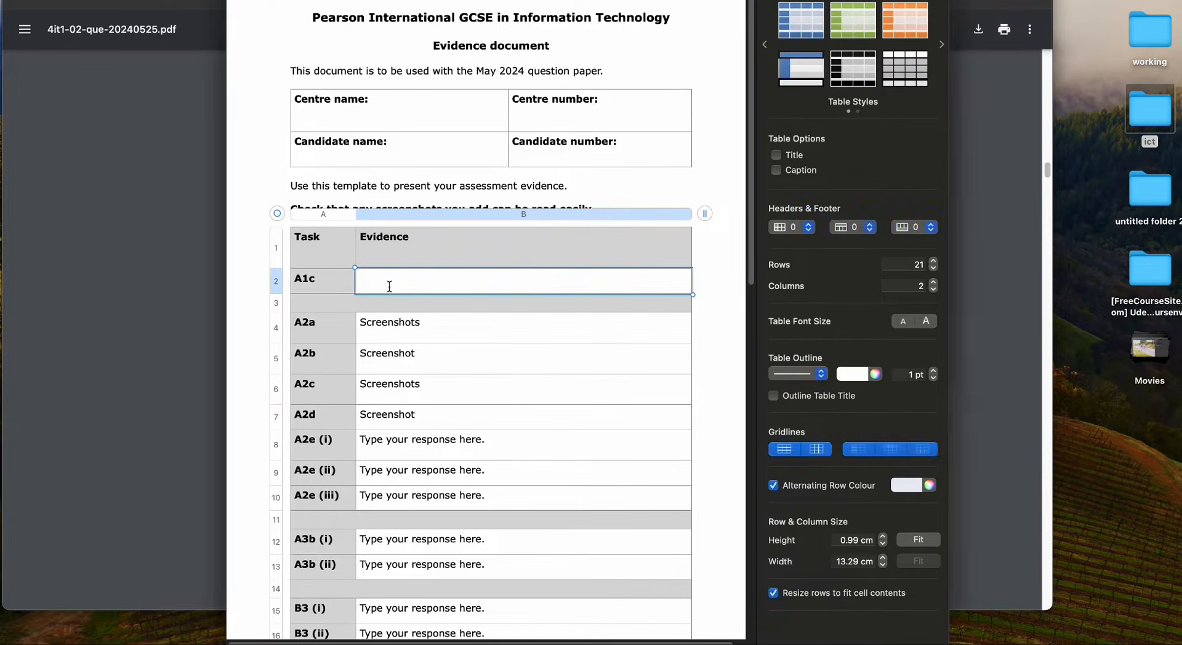
left_click(388, 284)
type("The original image remains available for reverting to its original state or for any further editing that may be required.")
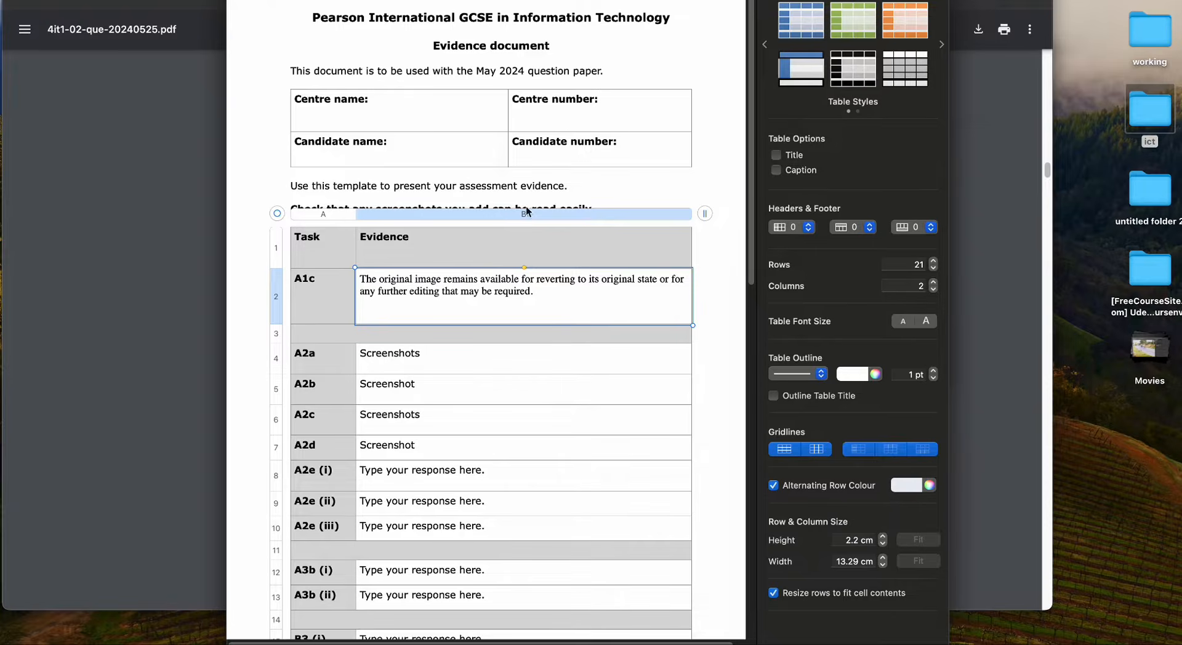
Save the document as EVIDENCE in Downloads, and close it along with the open folder windows.
key("super+s")
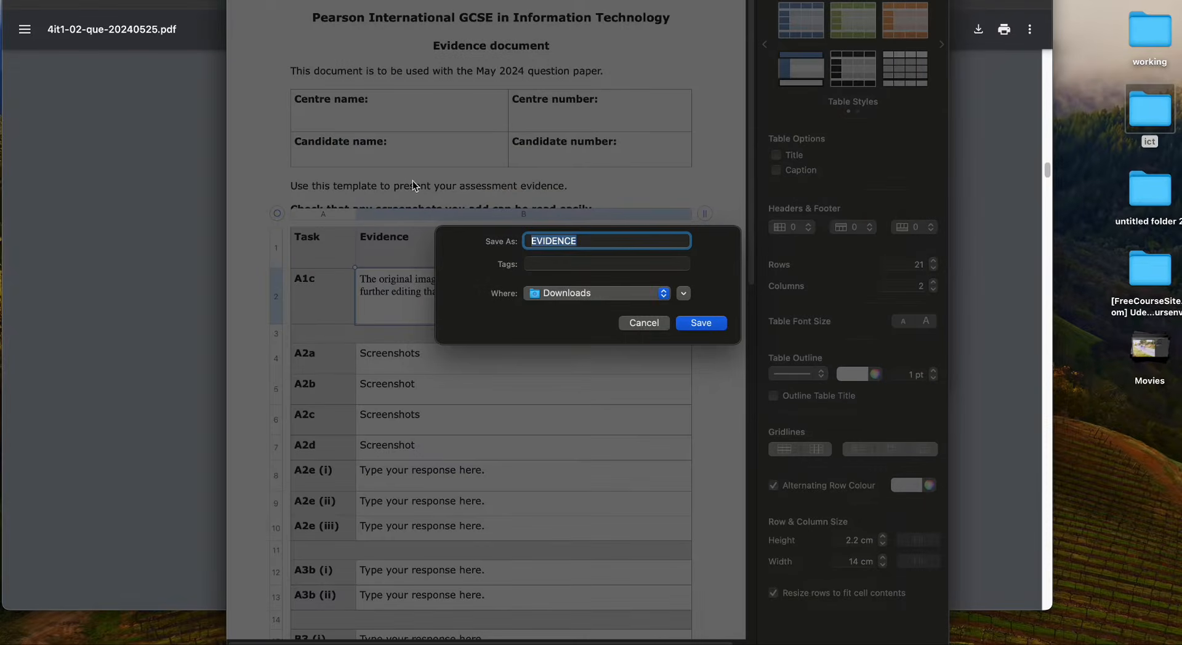
left_click(700, 324)
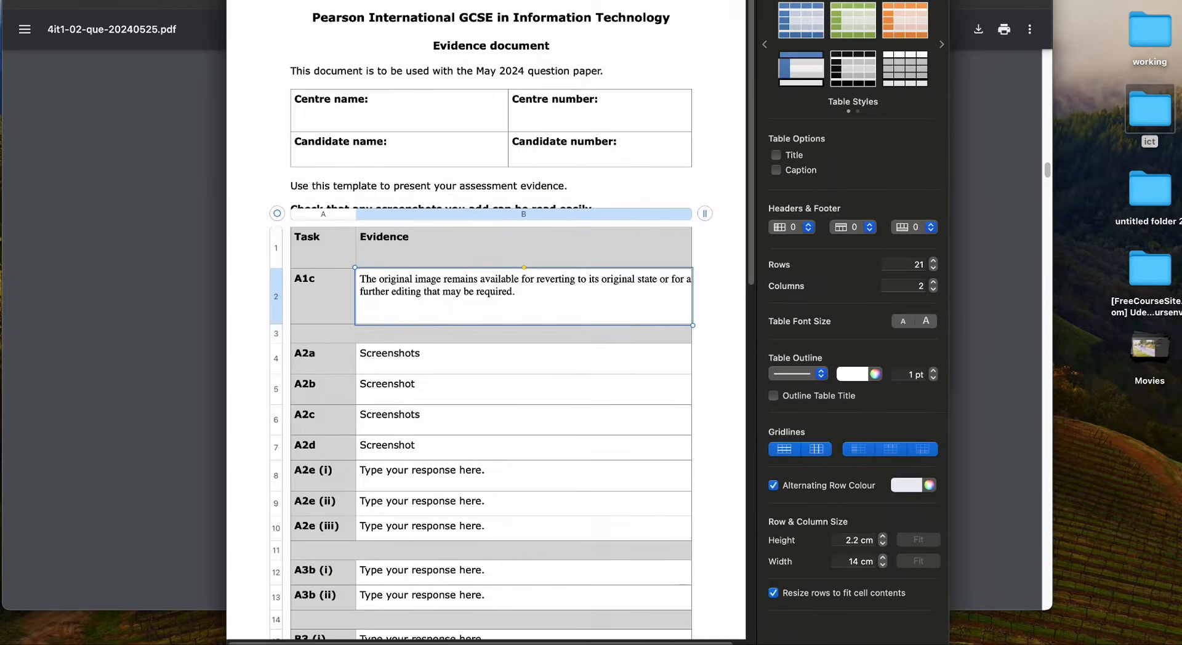
key("super+w")
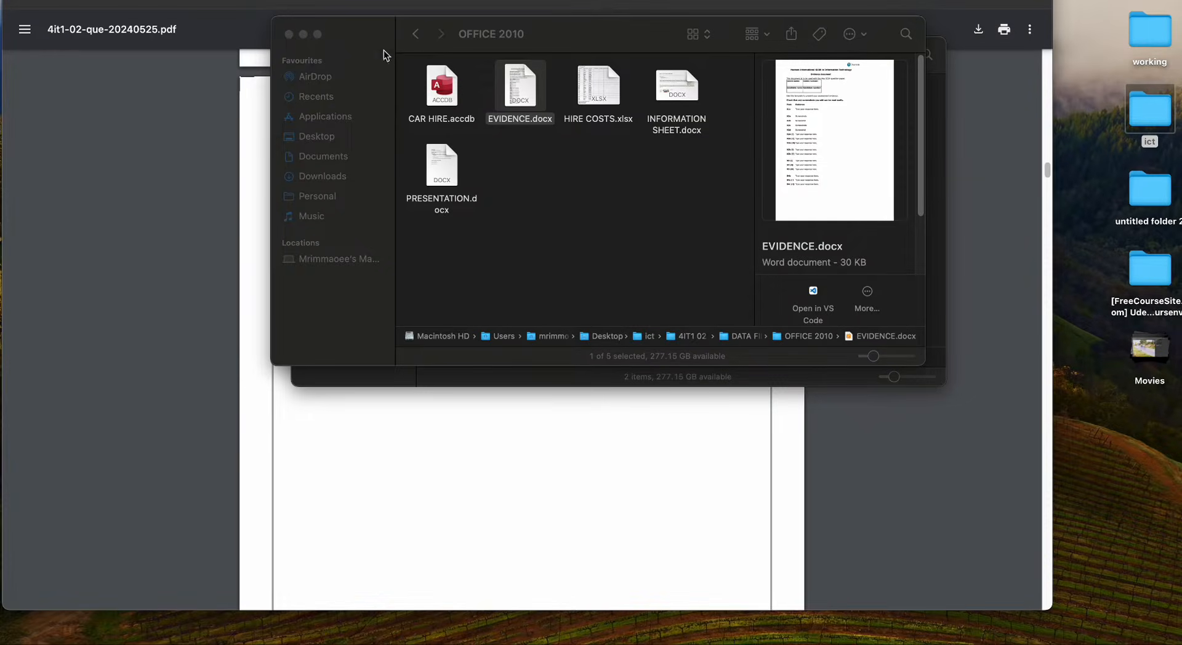
left_click(290, 35)
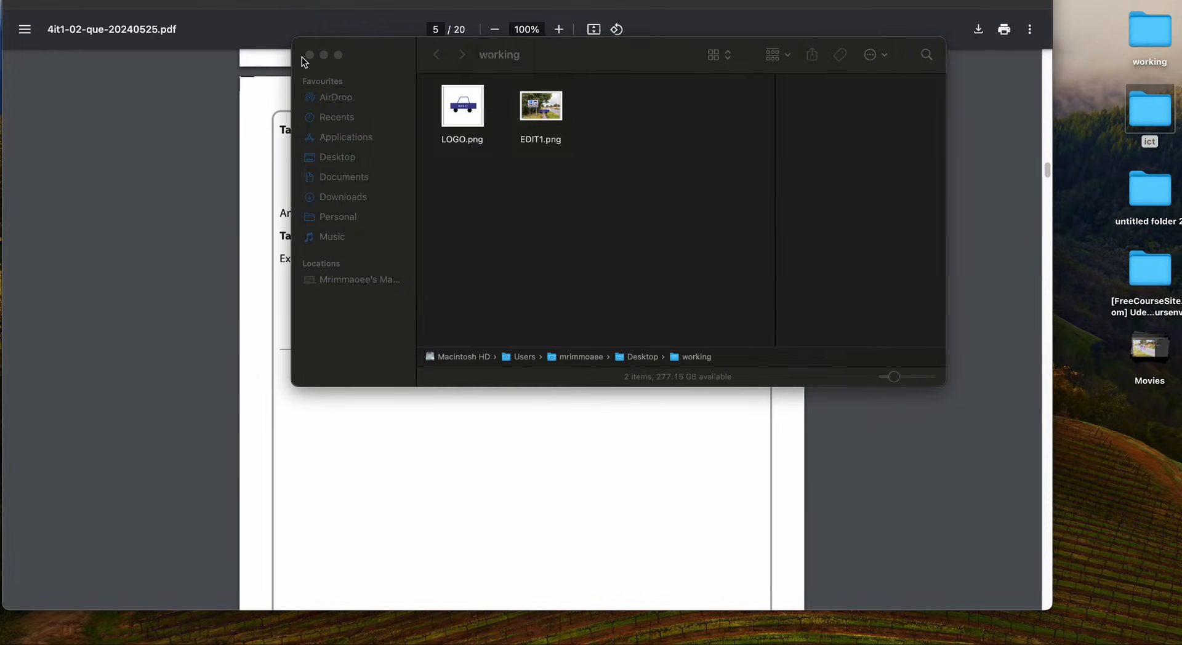
left_click(309, 54)
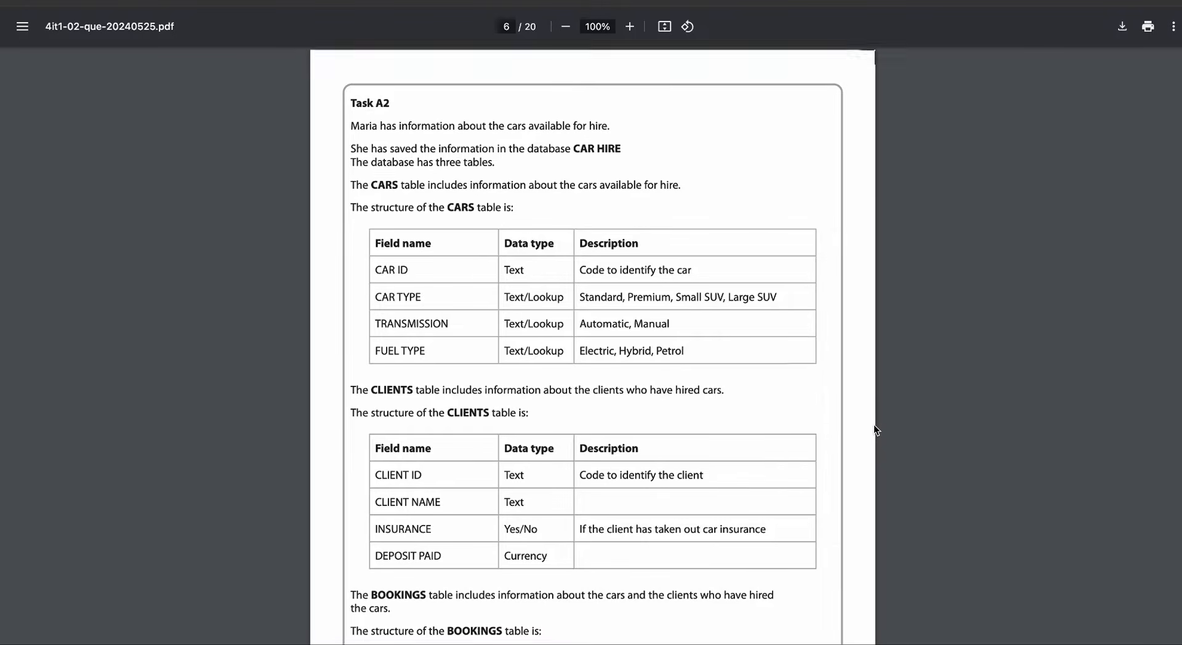
Read Task A2 in the exam paper, covering the CARS, CLIENTS and BOOKINGS table structures and the Task A2a form requirements.
scroll(873, 424, "down", 3)
scroll(873, 424, "down", 3)
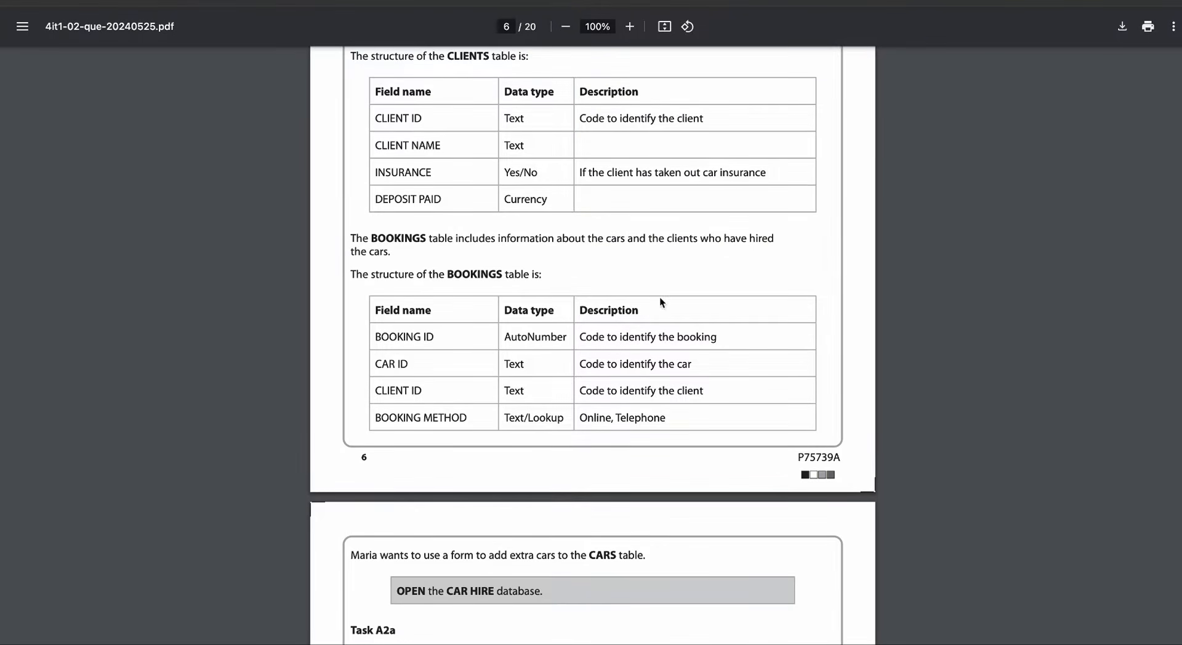
scroll(745, 407, "down", 1)
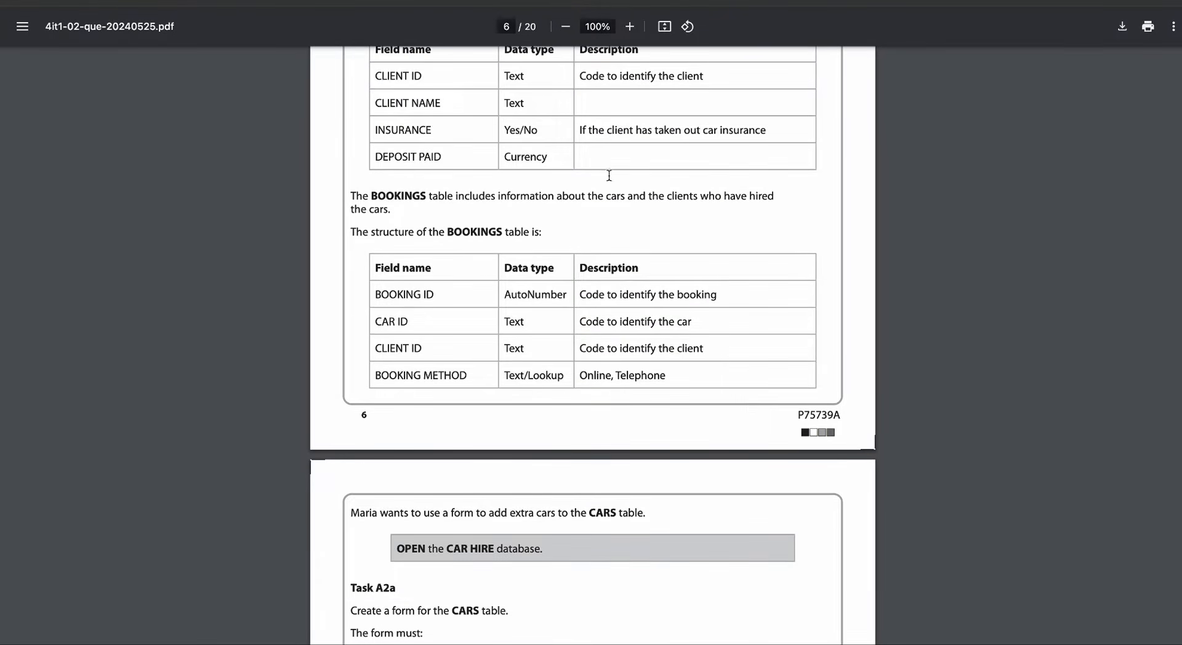
scroll(578, 303, "up", 4)
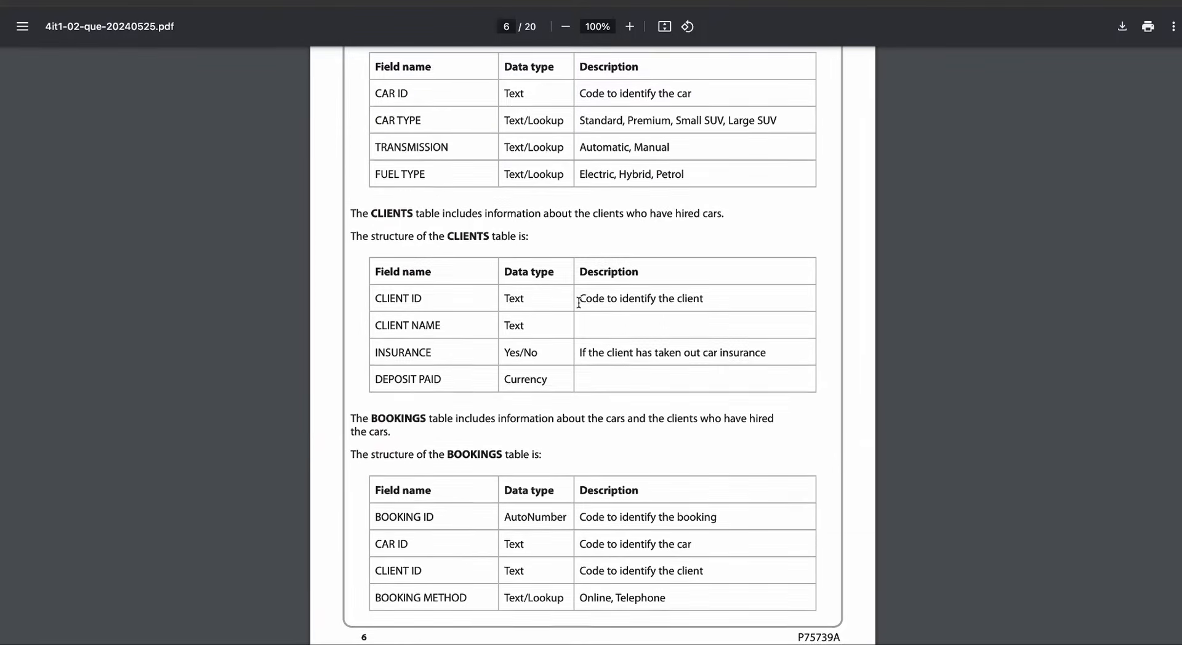
scroll(612, 360, "down", 11)
scroll(612, 363, "up", 1)
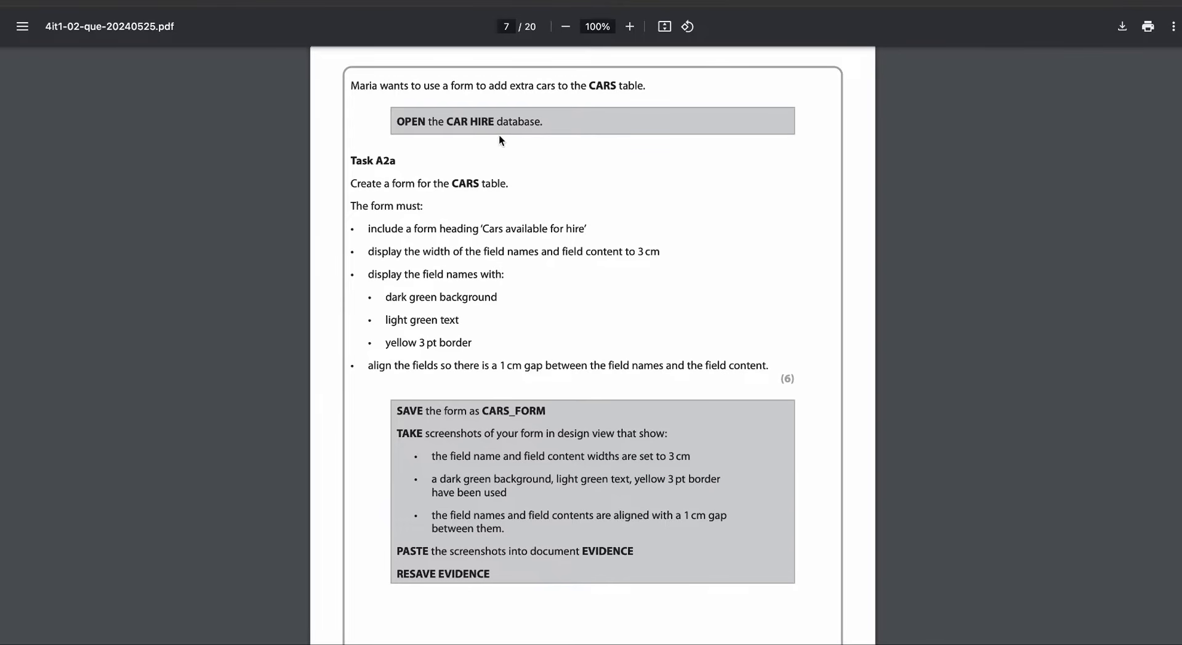
Open CAR HIRE.accdb in Microsoft Access from the OFFICE 2010 data files inside the desktop's ict folder.
key("ctrl+Up")
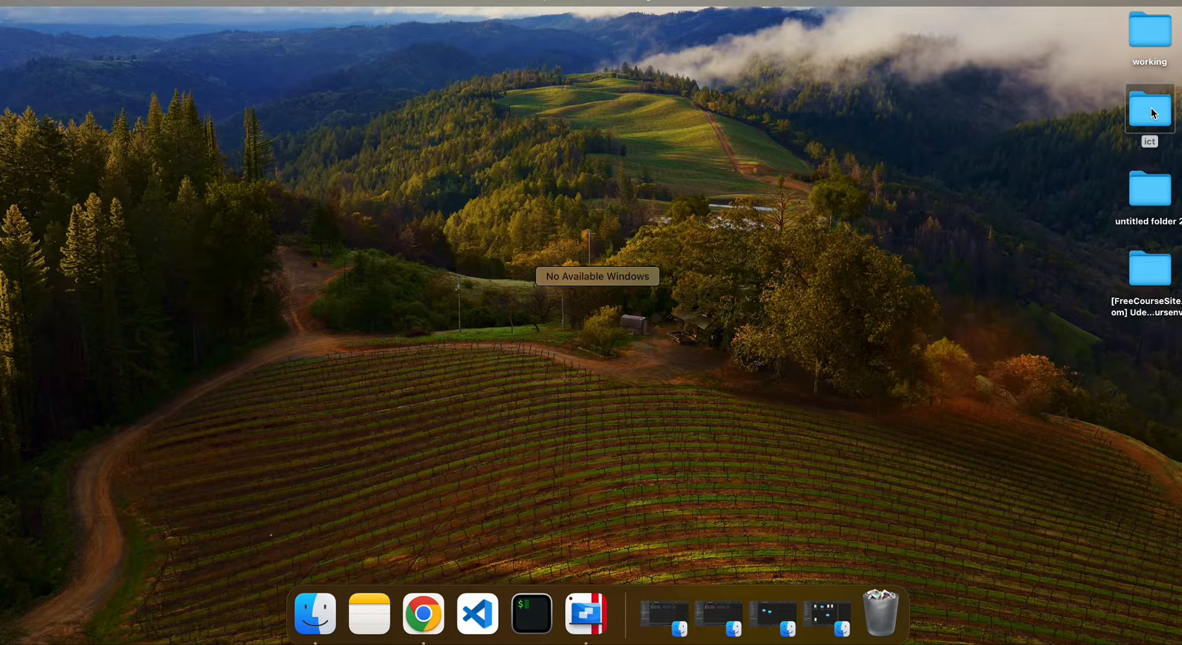
left_click(1154, 113)
double_click(1153, 113)
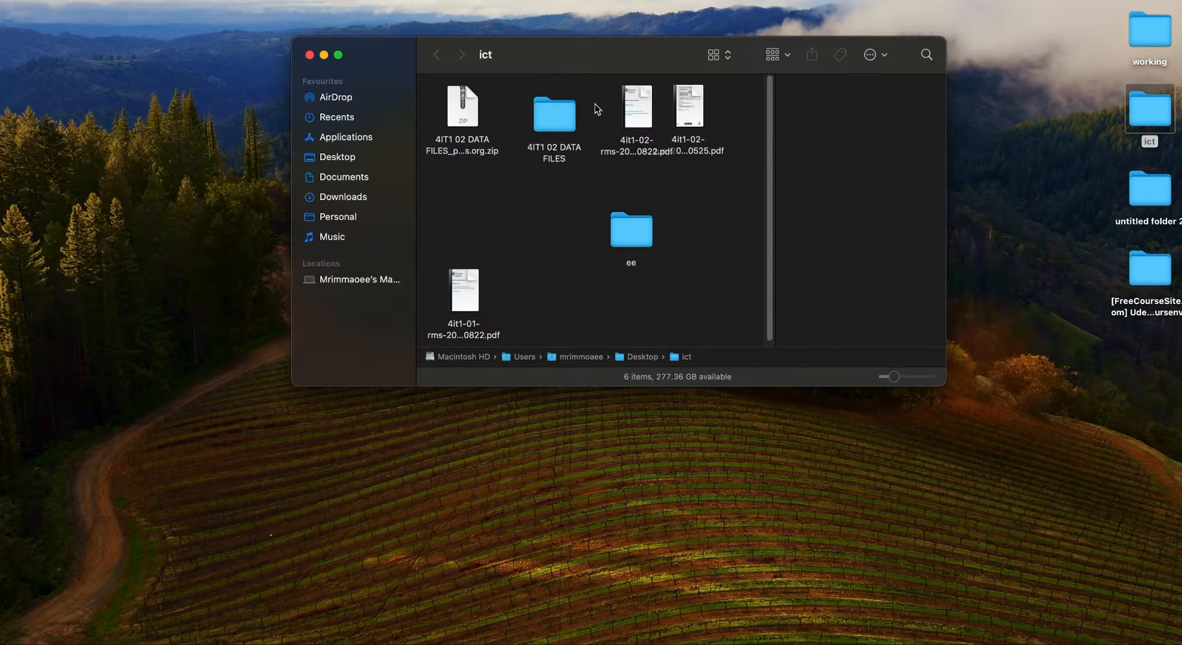
double_click(542, 112)
double_click(468, 111)
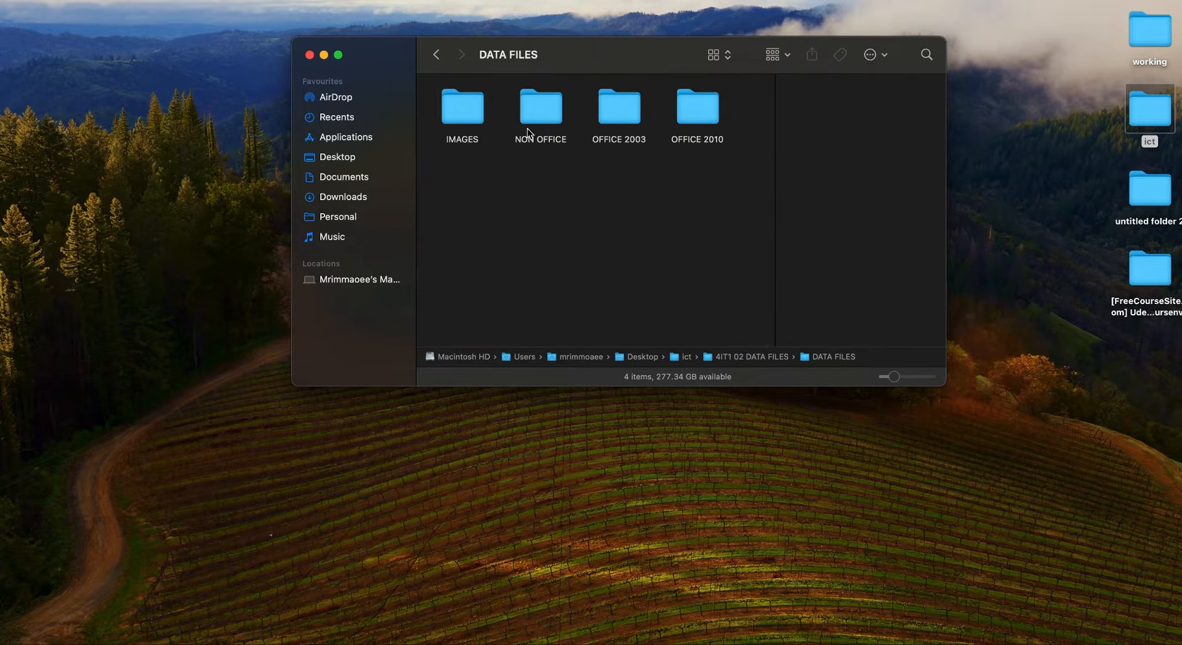
double_click(692, 112)
left_click(462, 108)
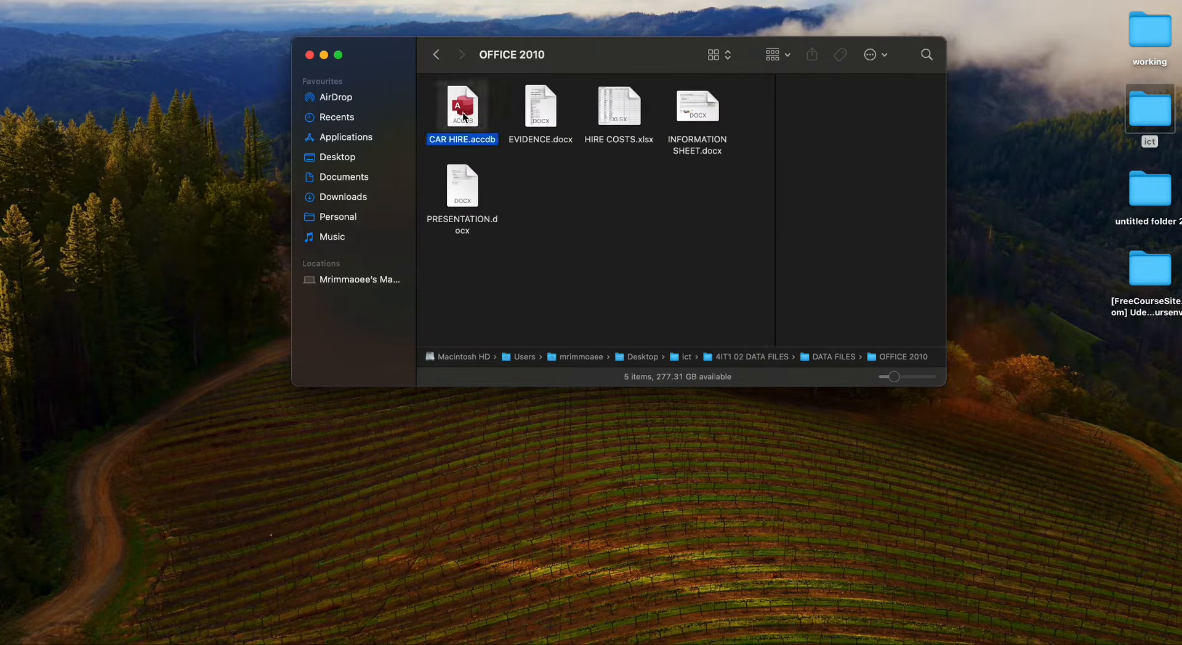
right_click(466, 111)
mouse_move(492, 137)
left_click(652, 139)
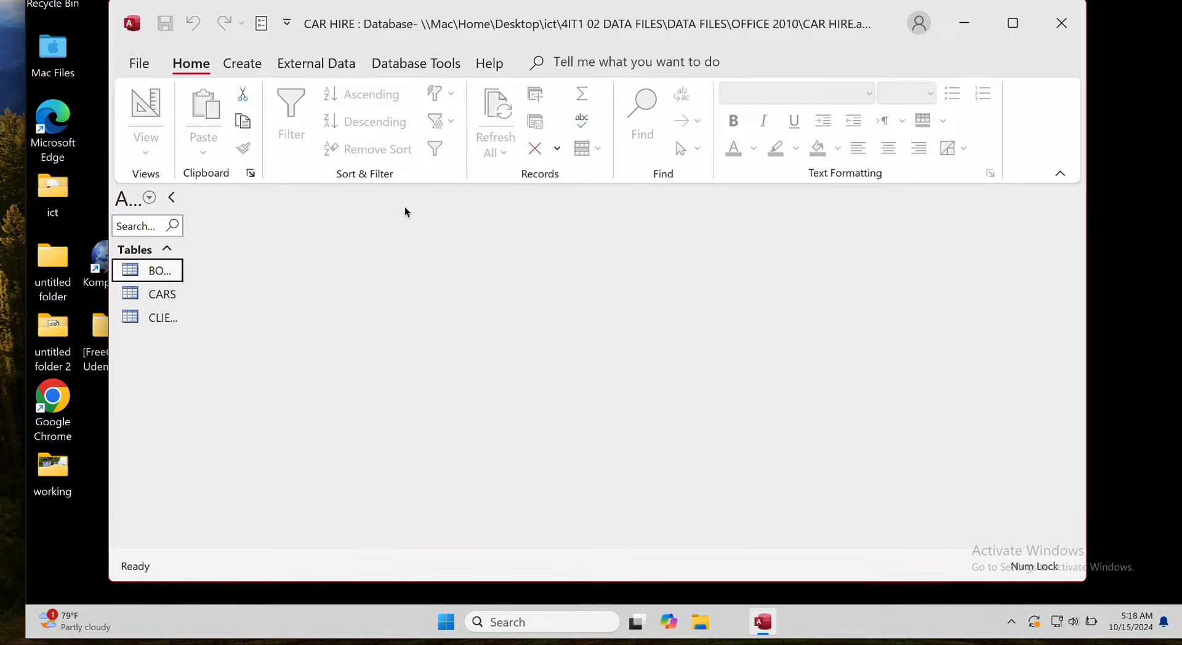
Widen the navigation pane until the full table names show, and open the CARS table.
left_click(107, 292)
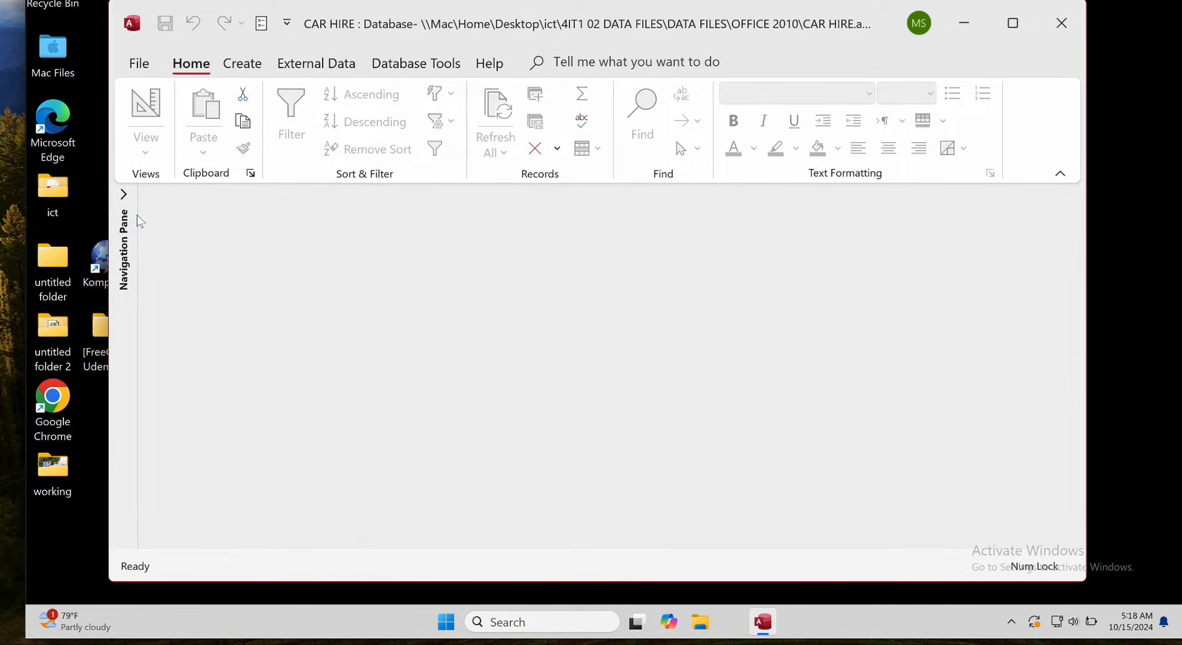
left_click_drag(140, 220, 258, 212)
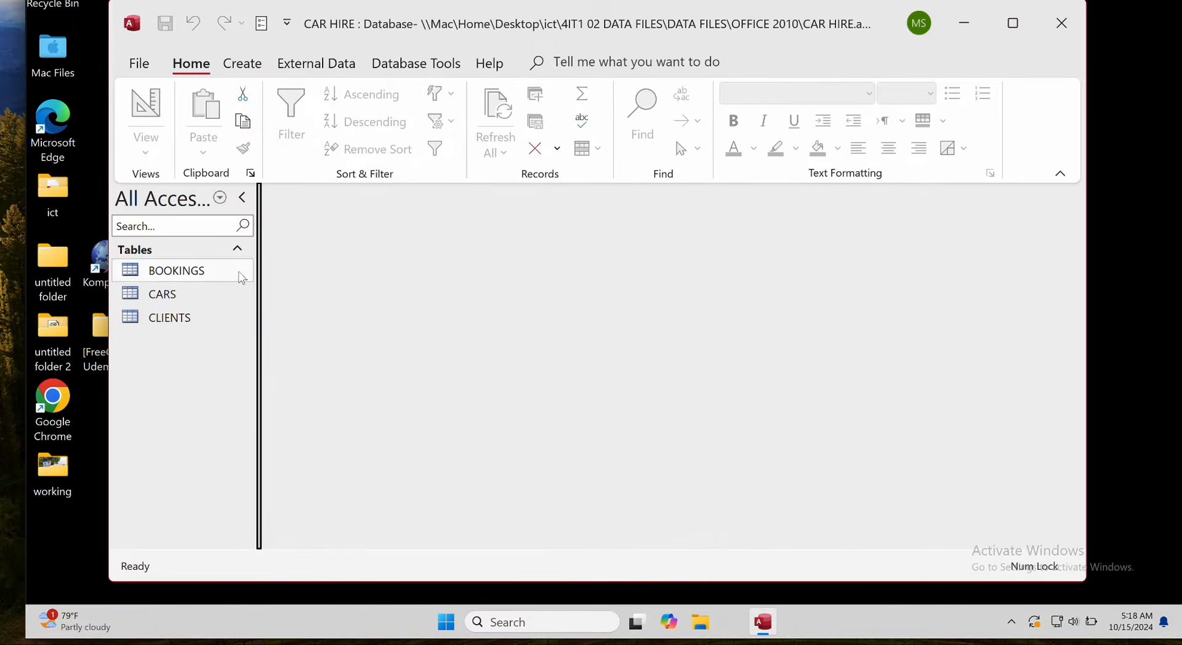
double_click(211, 293)
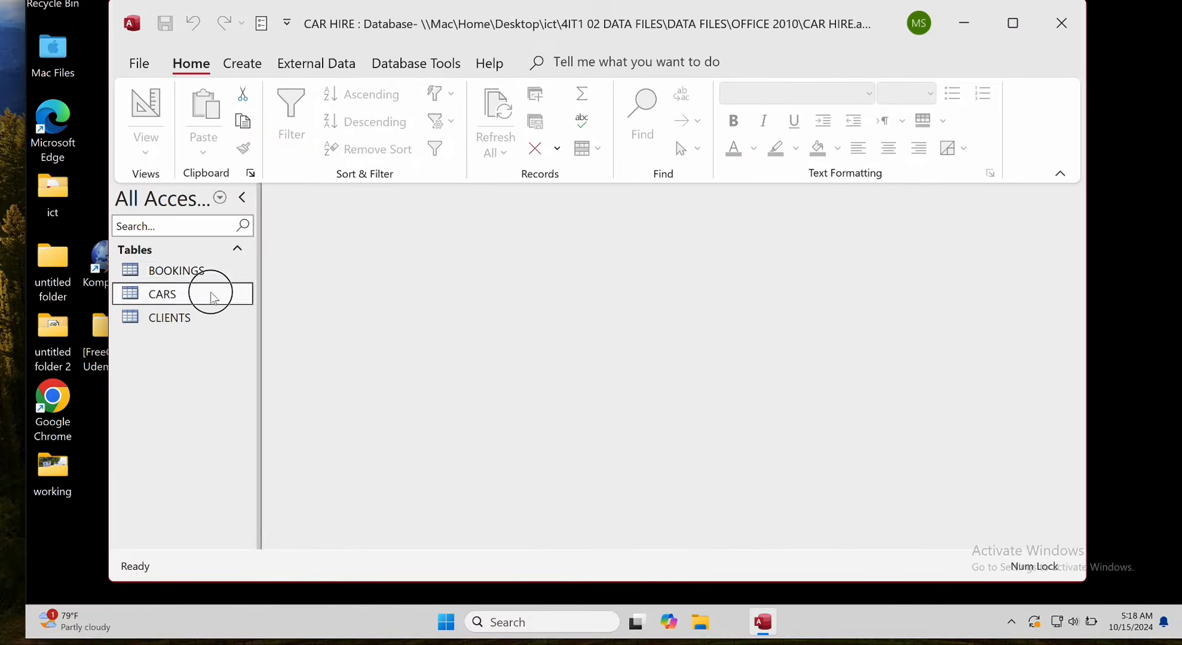
Create a basic form from the CARS table and close the table's datasheet.
left_click(242, 65)
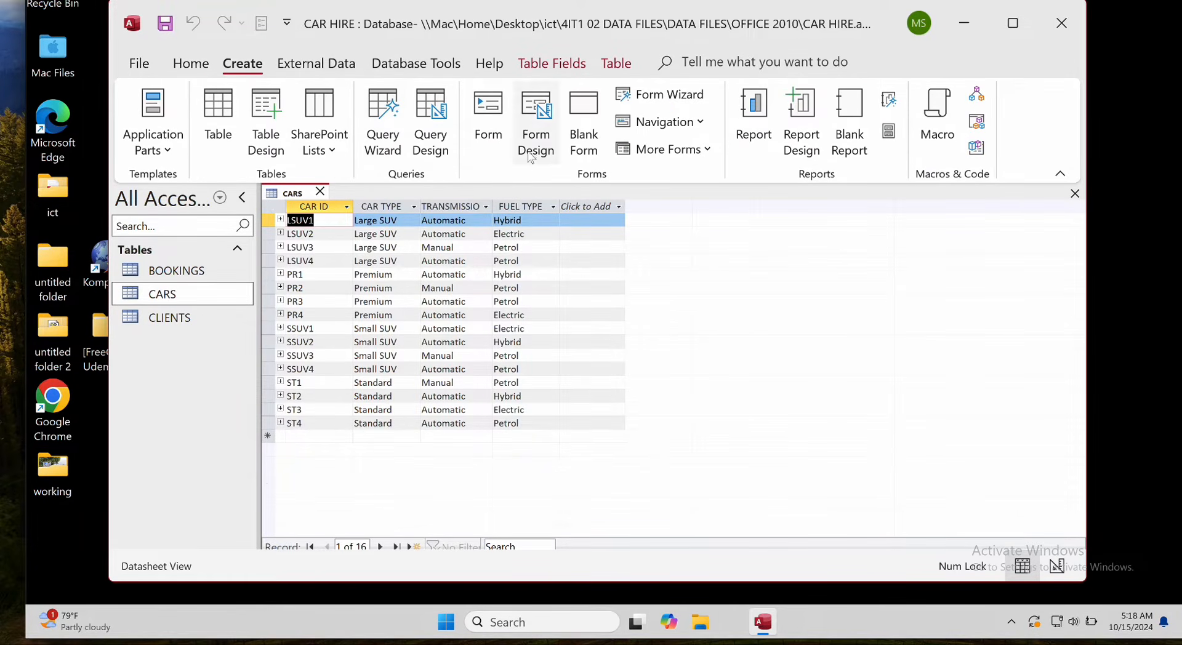
left_click(499, 113)
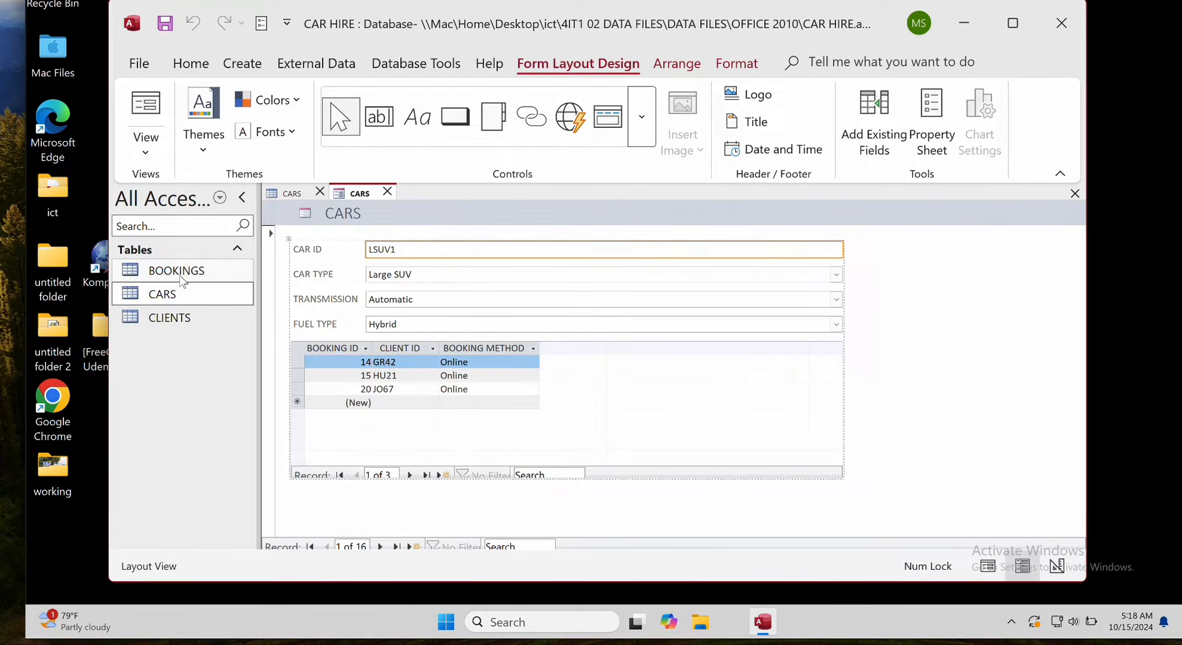
left_click(212, 302)
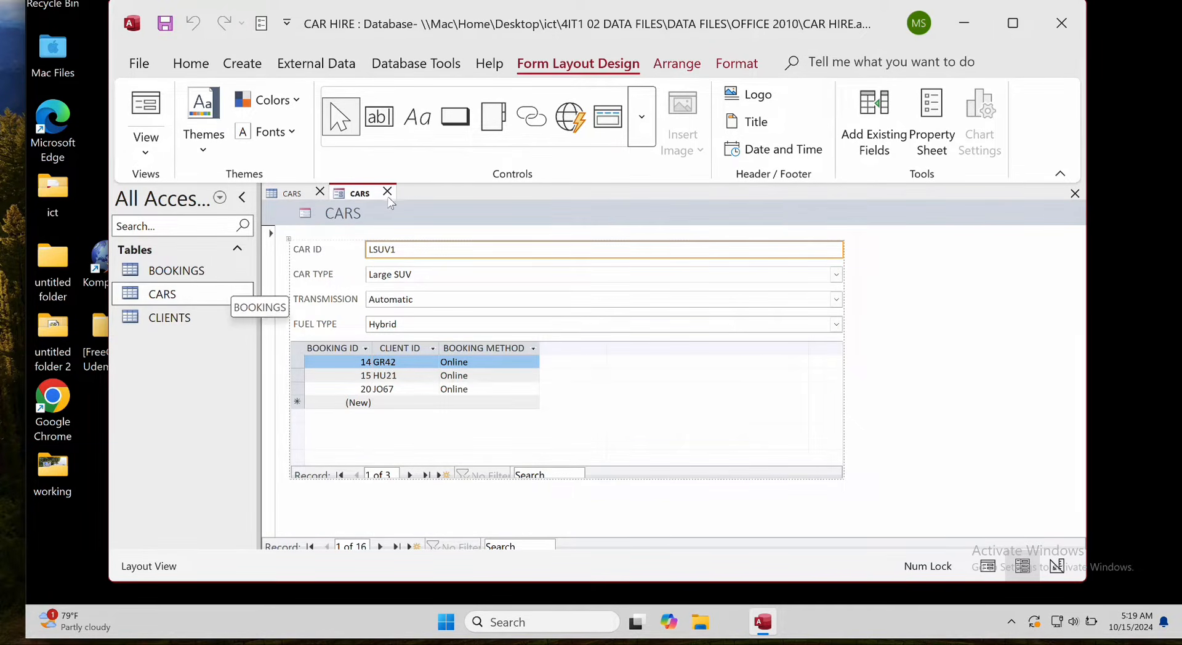
left_click(320, 191)
Open the database's relationships diagram, enlarge the CLIENTS table box to show all its fields, and move it away from BOOKINGS.
left_click(404, 64)
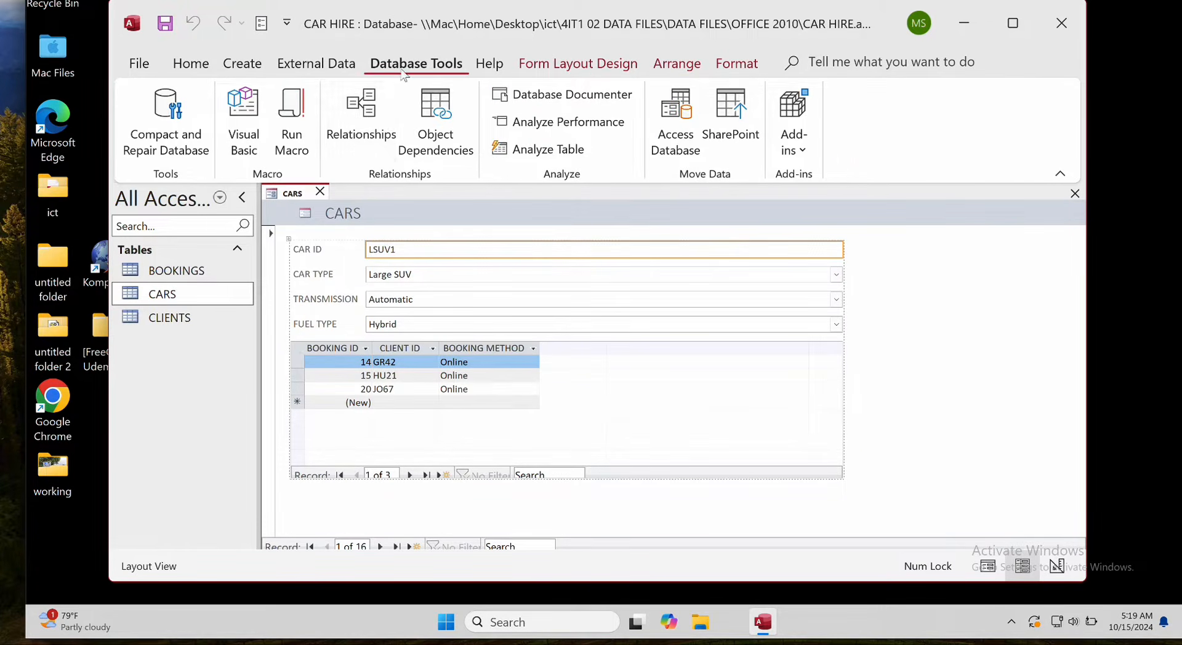
left_click(377, 116)
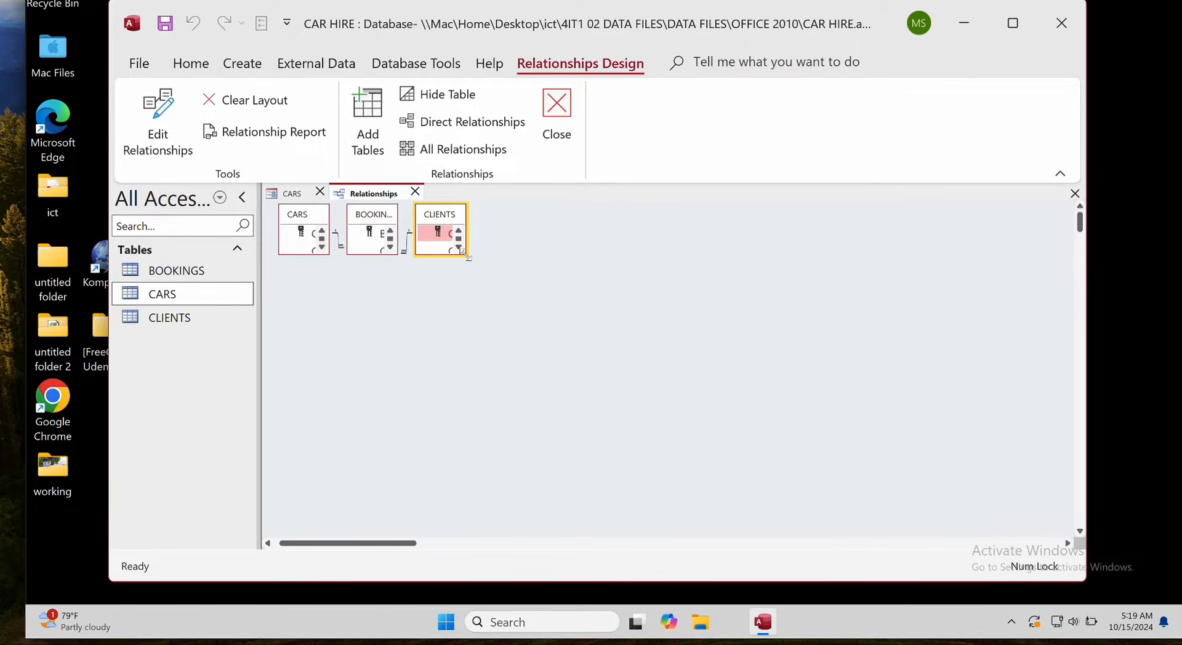
left_click_drag(466, 255, 583, 335)
left_click_drag(500, 217, 639, 242)
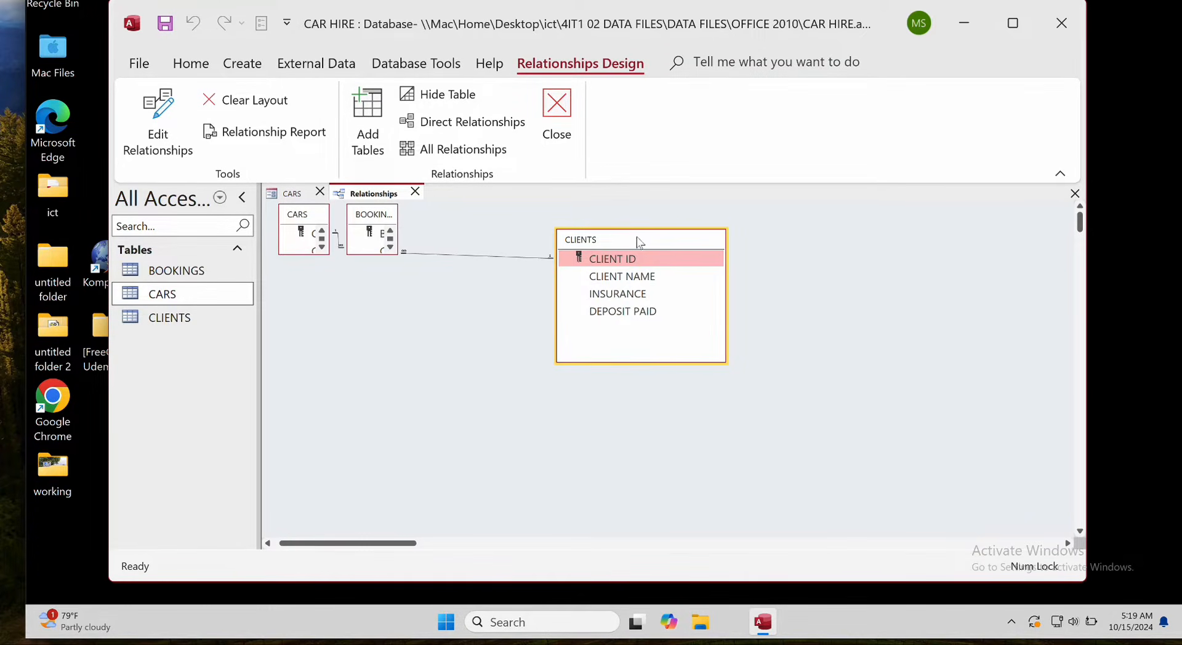
Enlarge the BOOKINGS and CARS table boxes in the relationships diagram until all their fields show.
left_click_drag(398, 254, 493, 327)
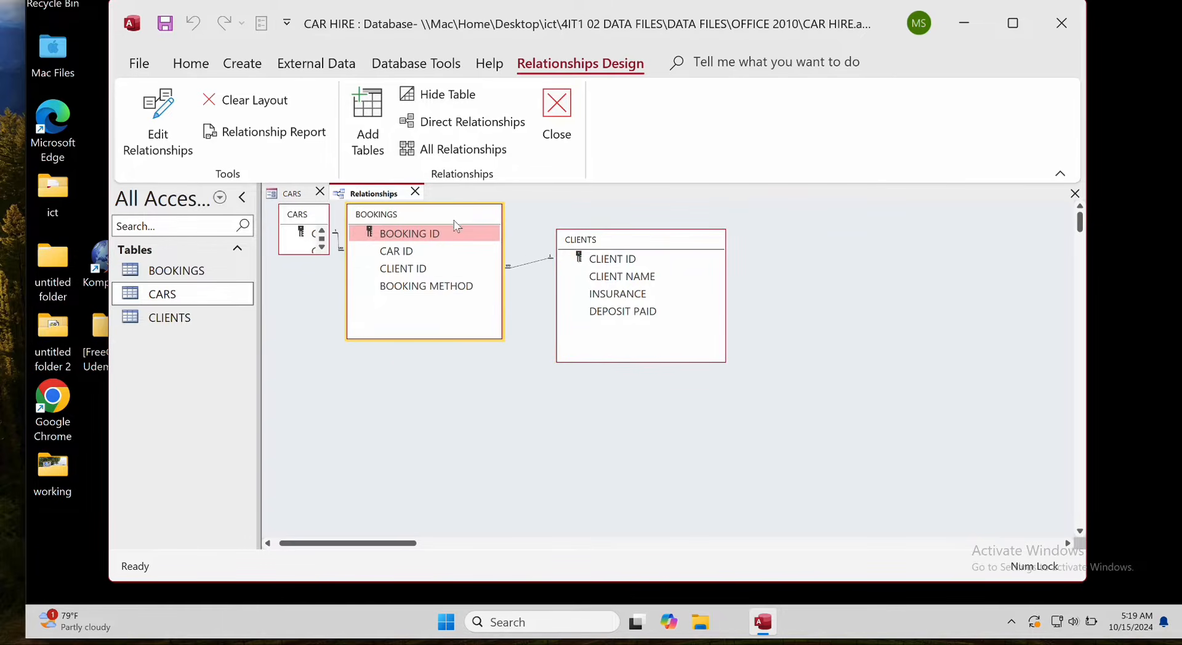
left_click_drag(458, 226, 514, 244)
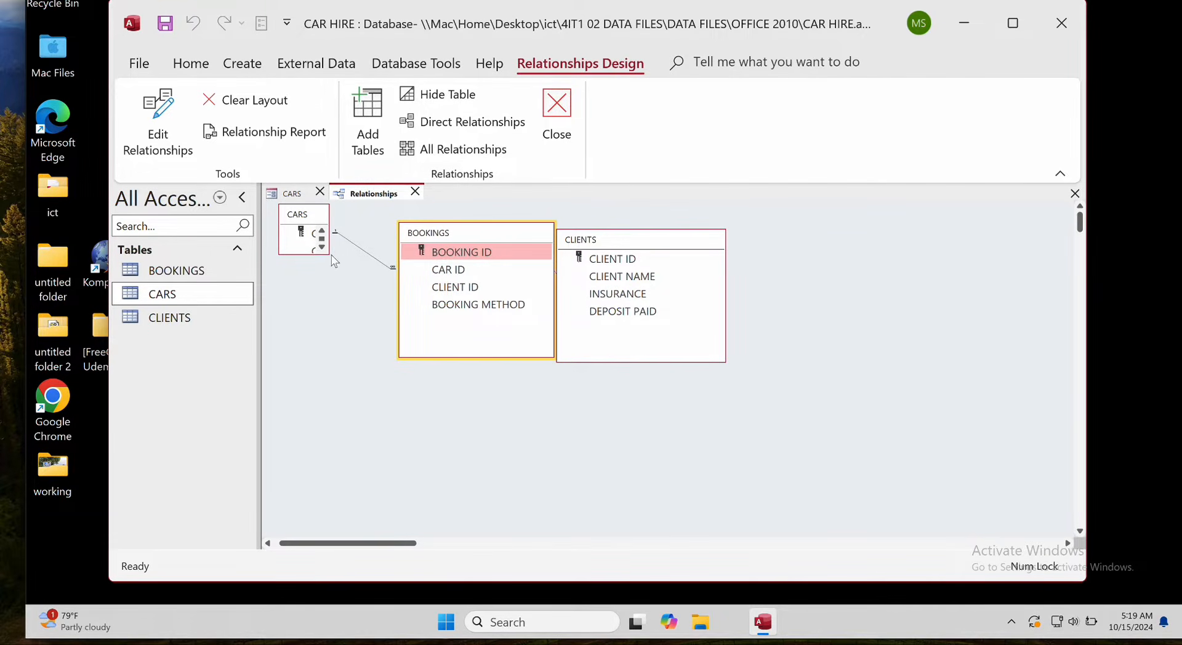
left_click_drag(328, 251, 392, 339)
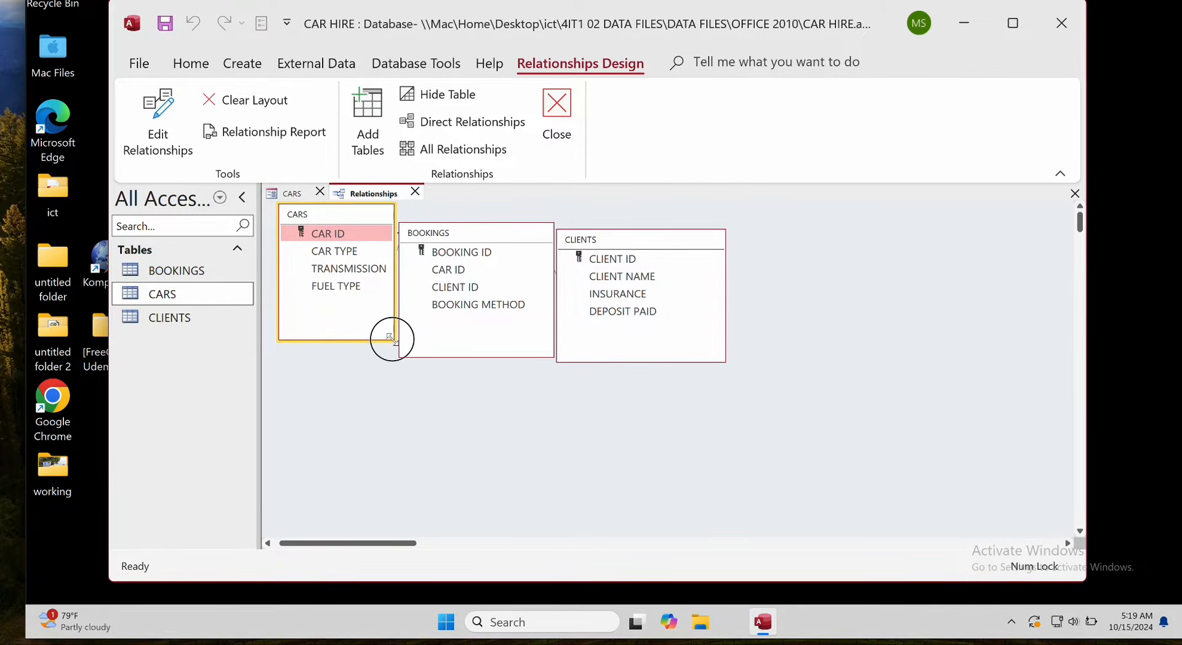
Space the BOOKINGS and CLIENTS boxes apart so the links between tables are clear, and close the diagram with its layout saved.
left_click_drag(495, 238, 526, 234)
left_click_drag(629, 248, 730, 289)
left_click_drag(523, 229, 548, 224)
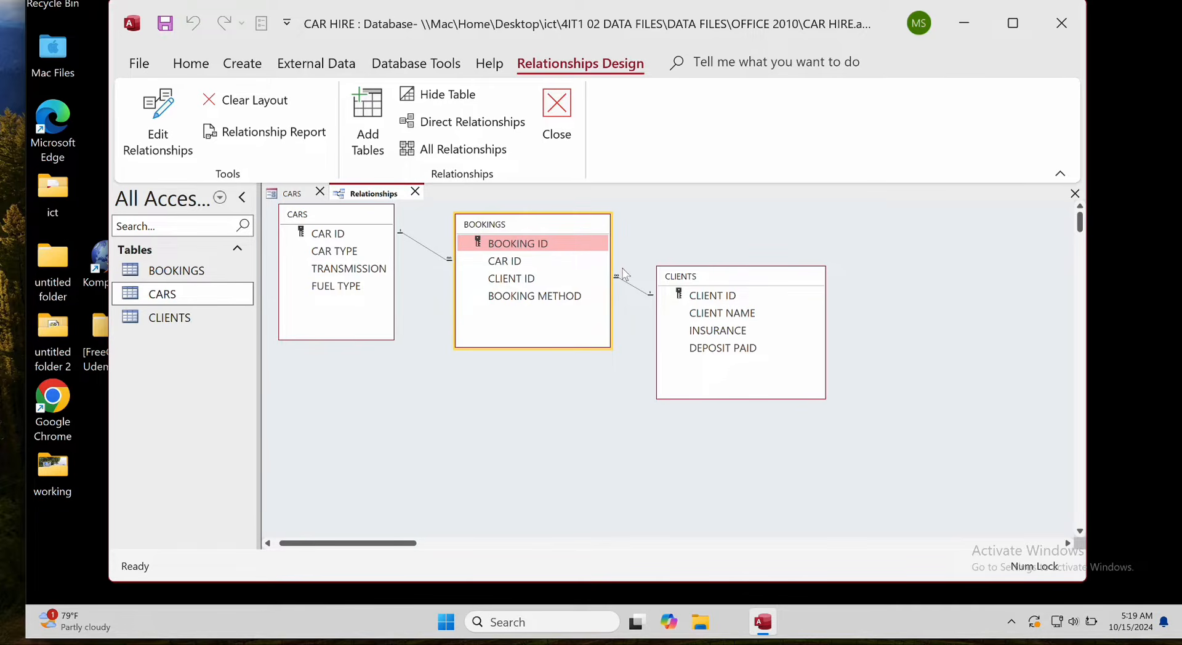
left_click(415, 192)
left_click(560, 328)
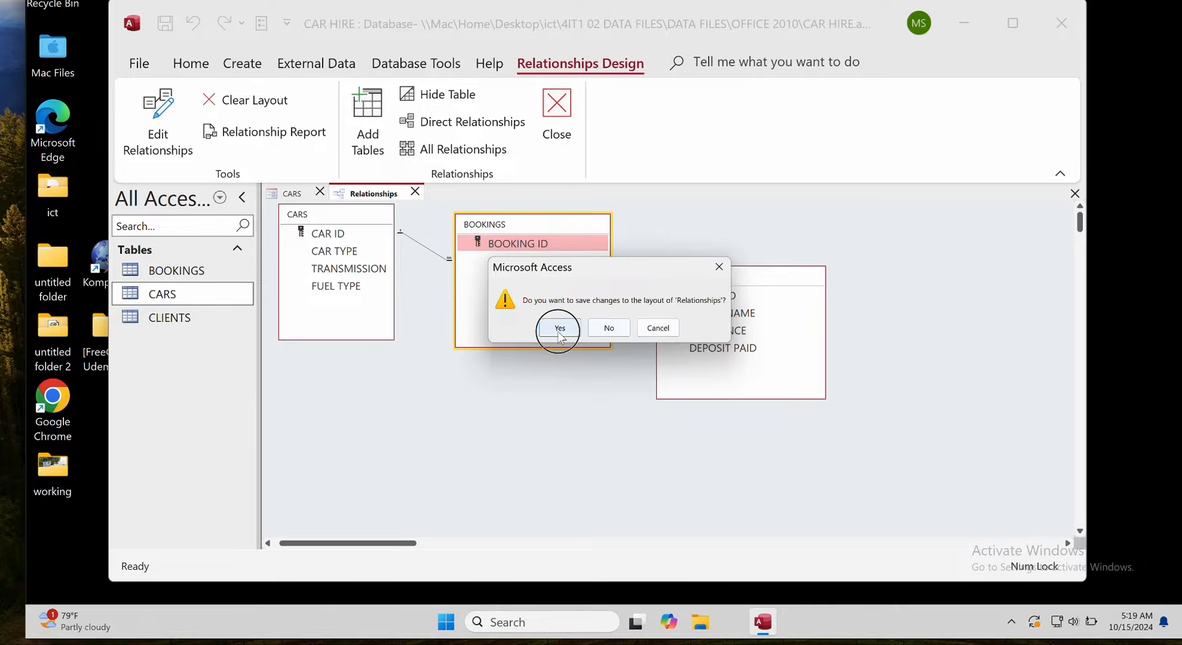
Try to open the CARS table in Design view.
right_click(194, 296)
left_click(247, 253)
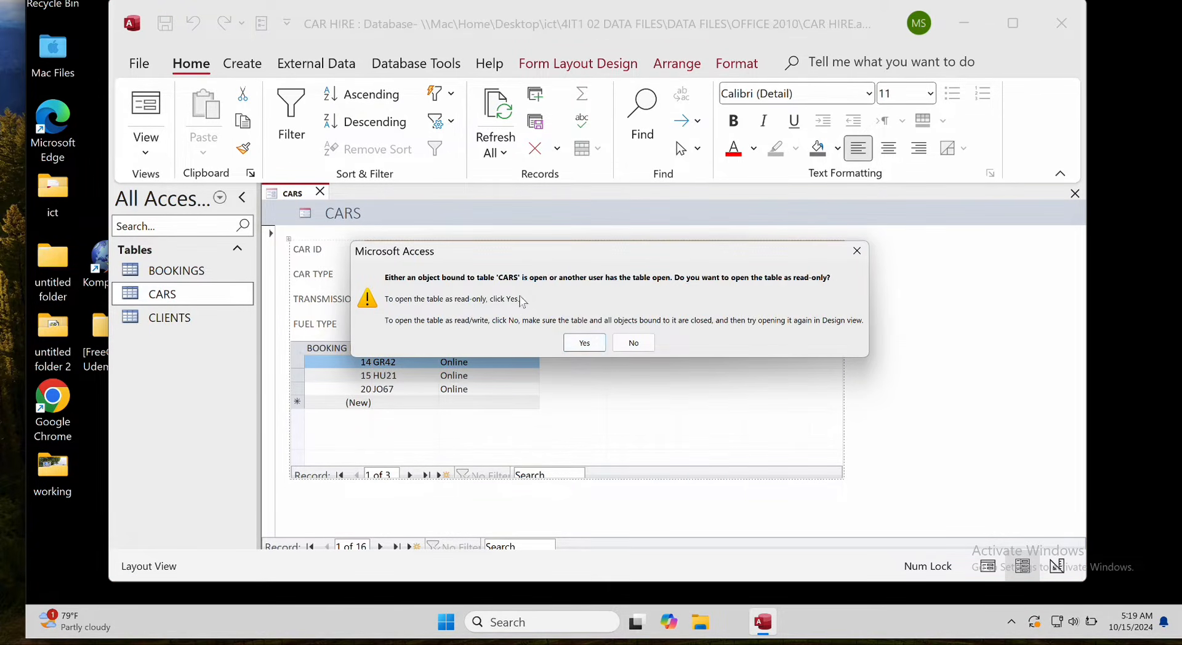
left_click(634, 343)
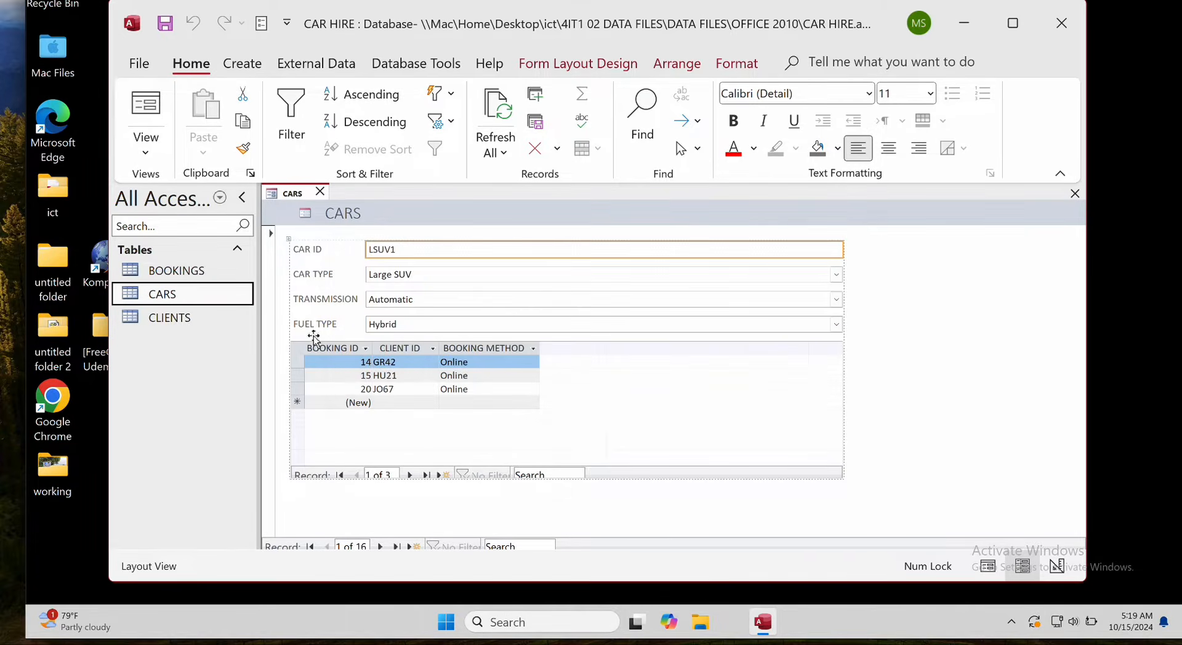
Save the new CARS form as CARS_FORM and close it.
left_click(320, 192)
left_click(561, 328)
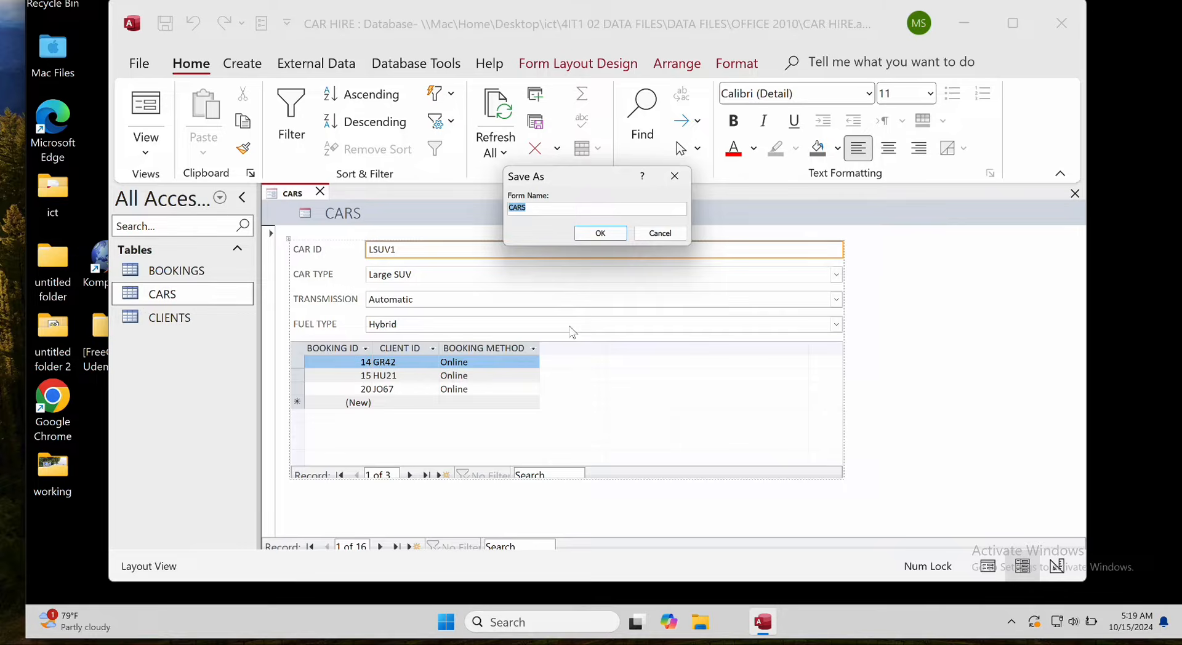
left_click(552, 212)
left_click(601, 233)
Open CARS_FORM and switch it to Design view.
left_click(215, 361)
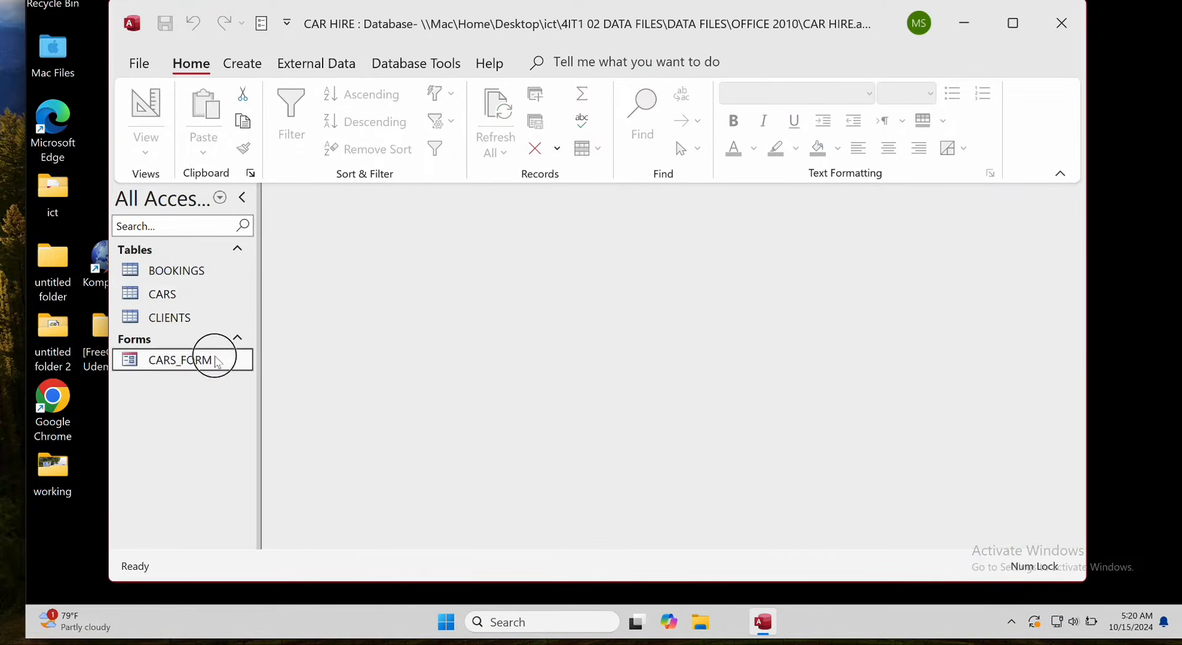
double_click(215, 361)
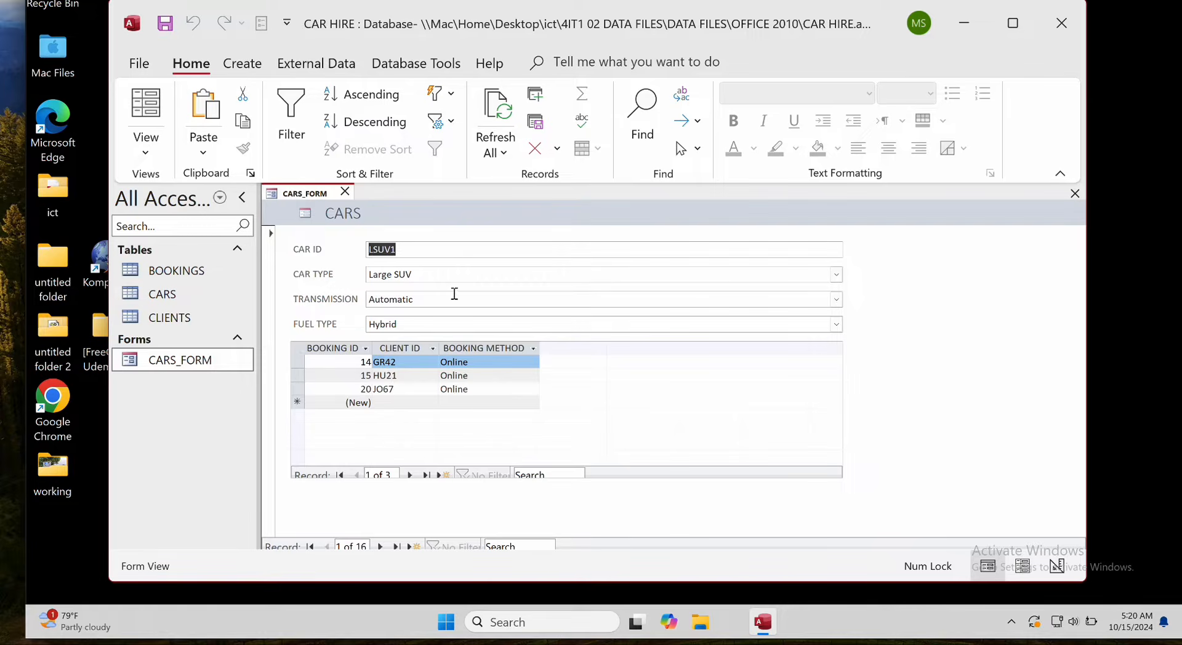
right_click(900, 256)
left_click(961, 322)
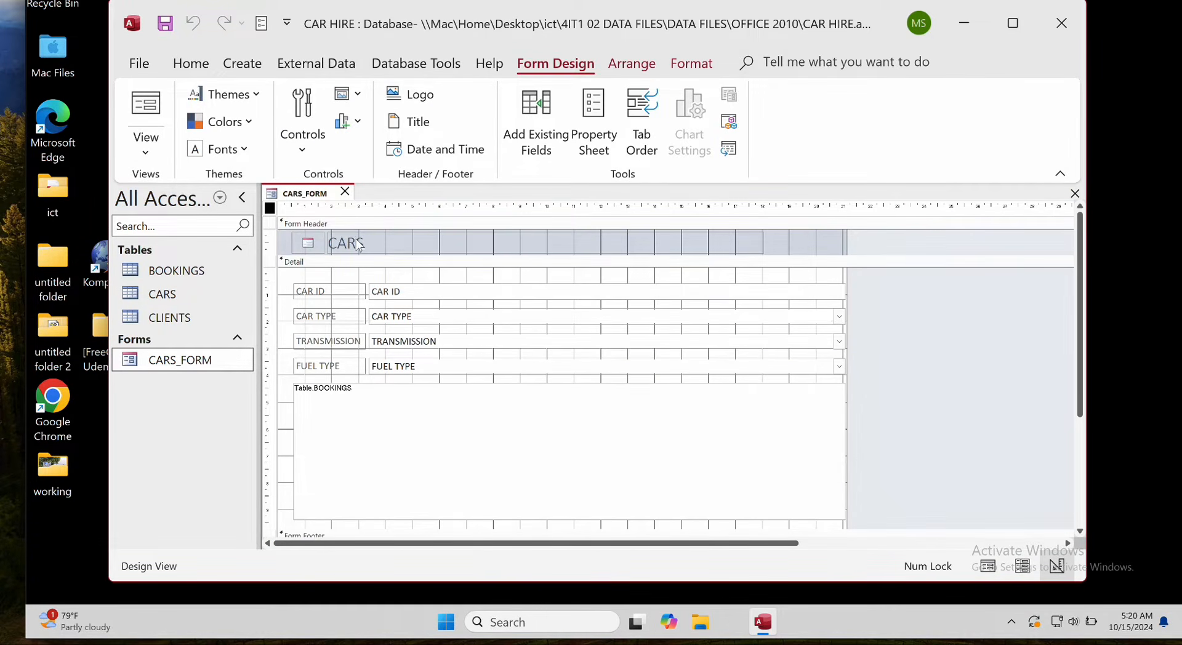
Copy the heading text from Task A2a in the question paper and replace the form's header title with "Cars available for hire".
key("ctrl+Up")
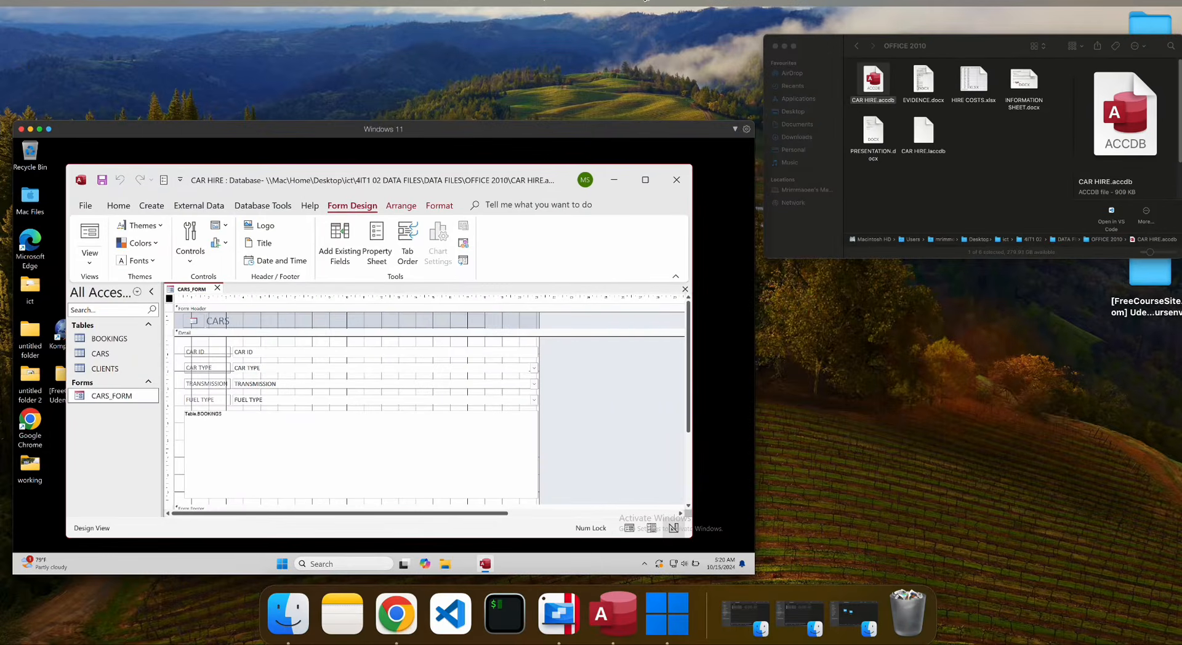
left_click(519, 6)
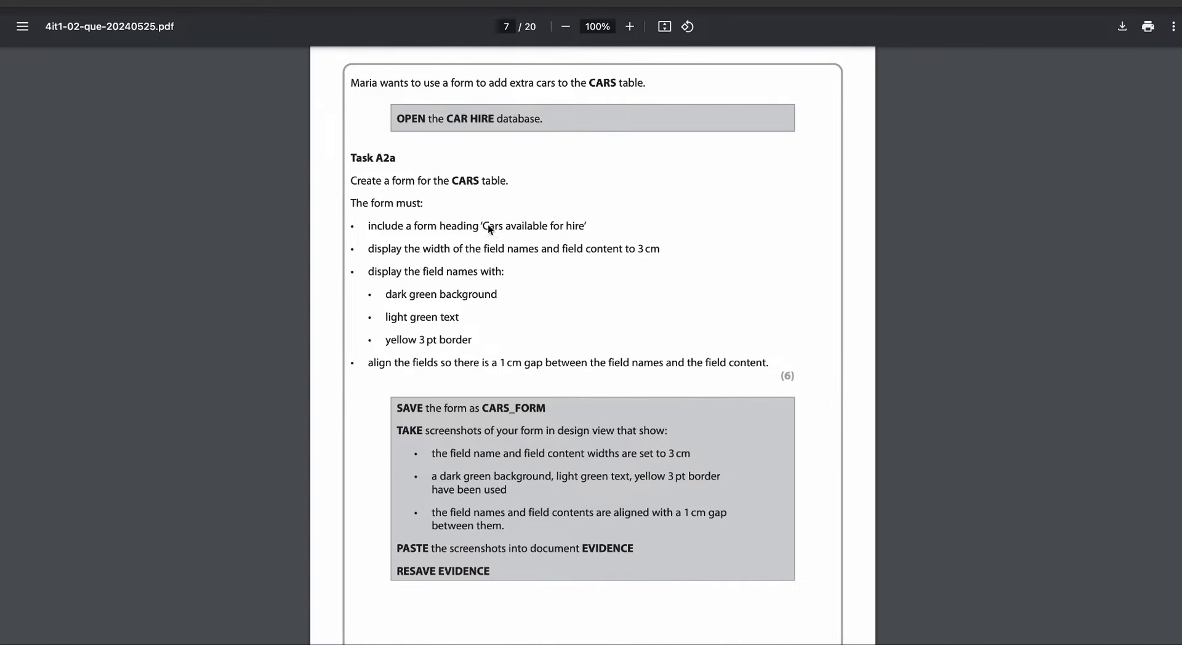
left_click_drag(483, 226, 581, 228)
key("ctrl+c")
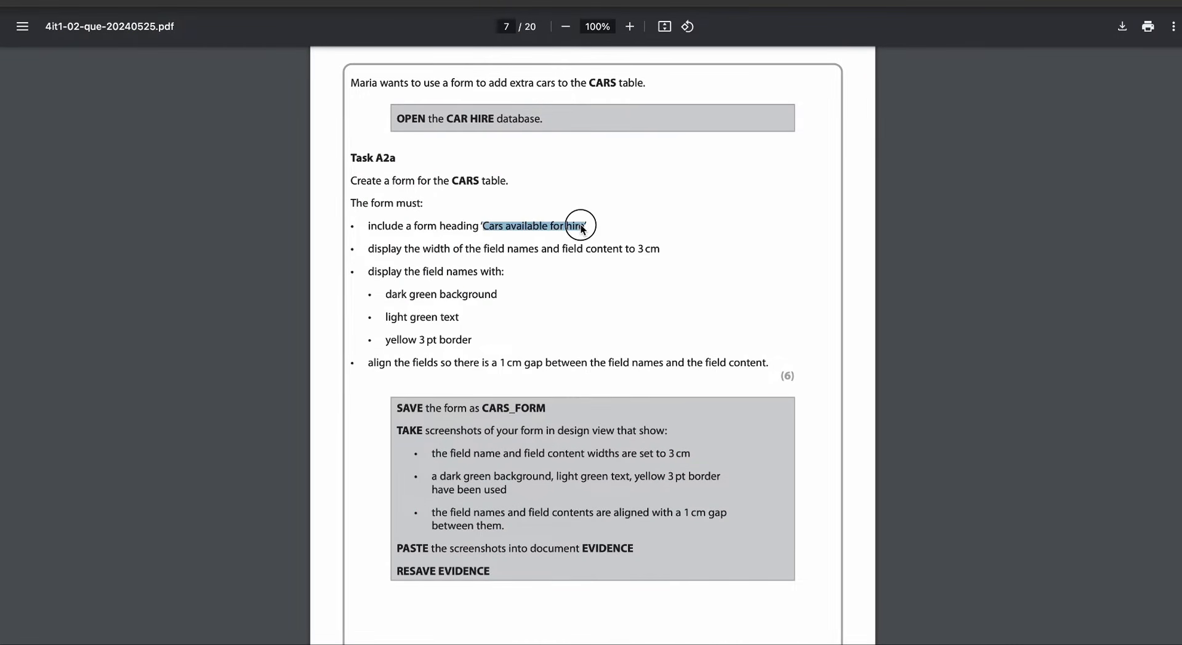
key("ctrl+Up")
left_click(547, 269)
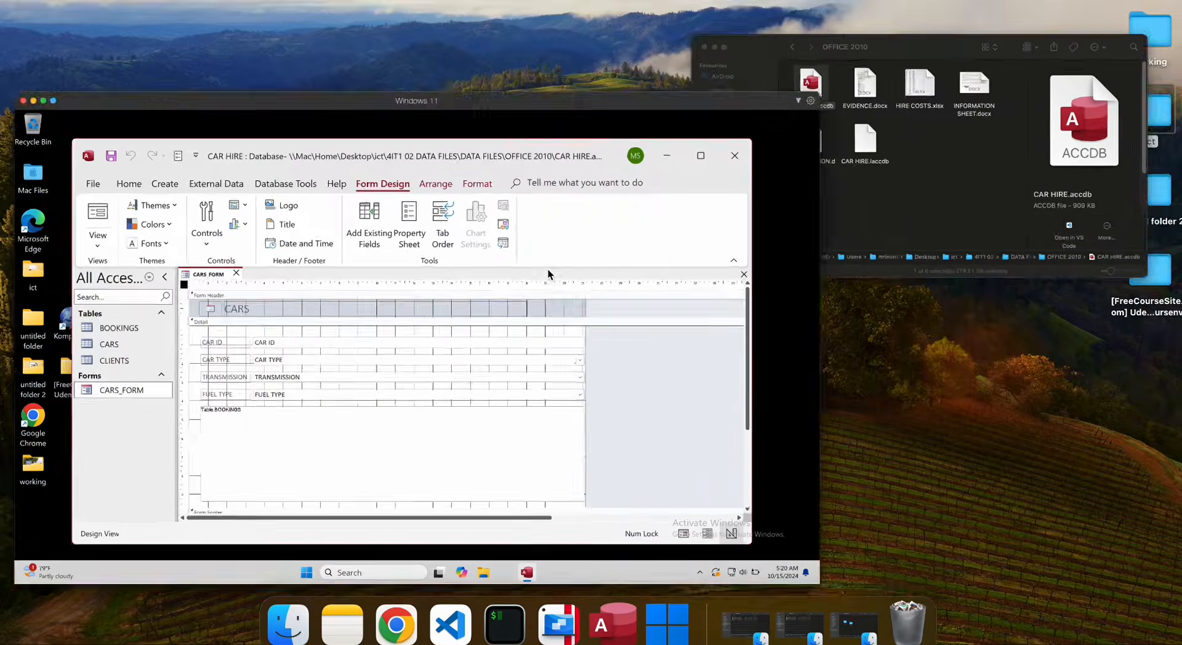
left_click(376, 241)
double_click(348, 244)
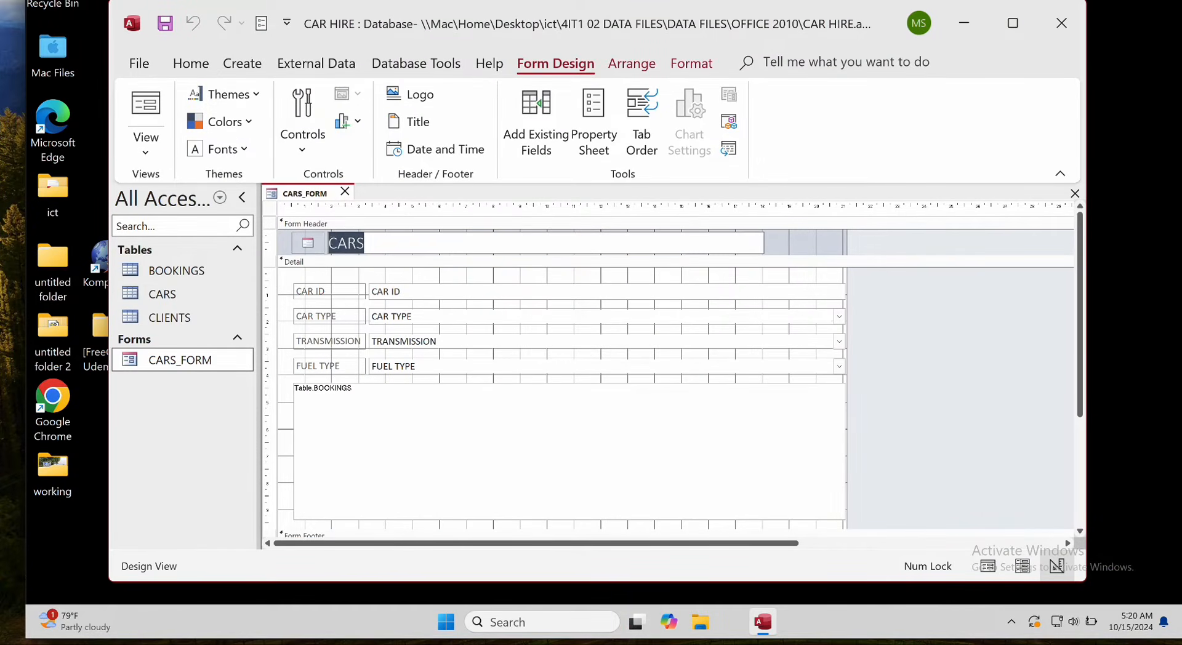
key("ctrl+v")
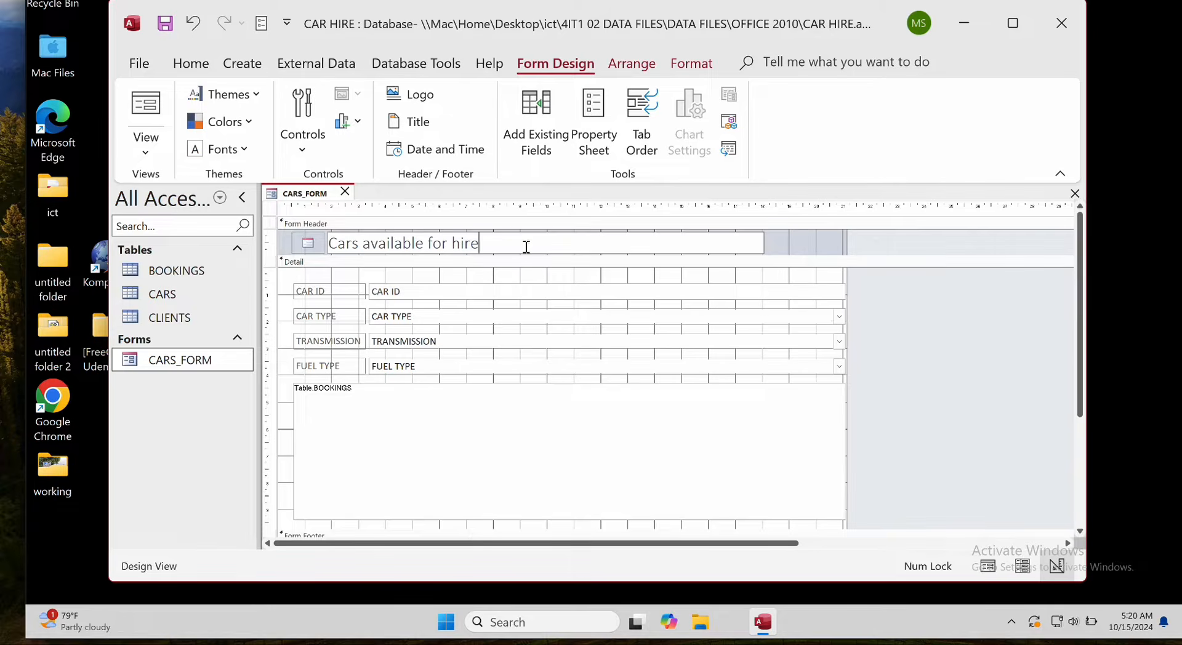
Make the "Cars available for hire" heading in the form header bold.
left_click_drag(483, 243, 325, 245)
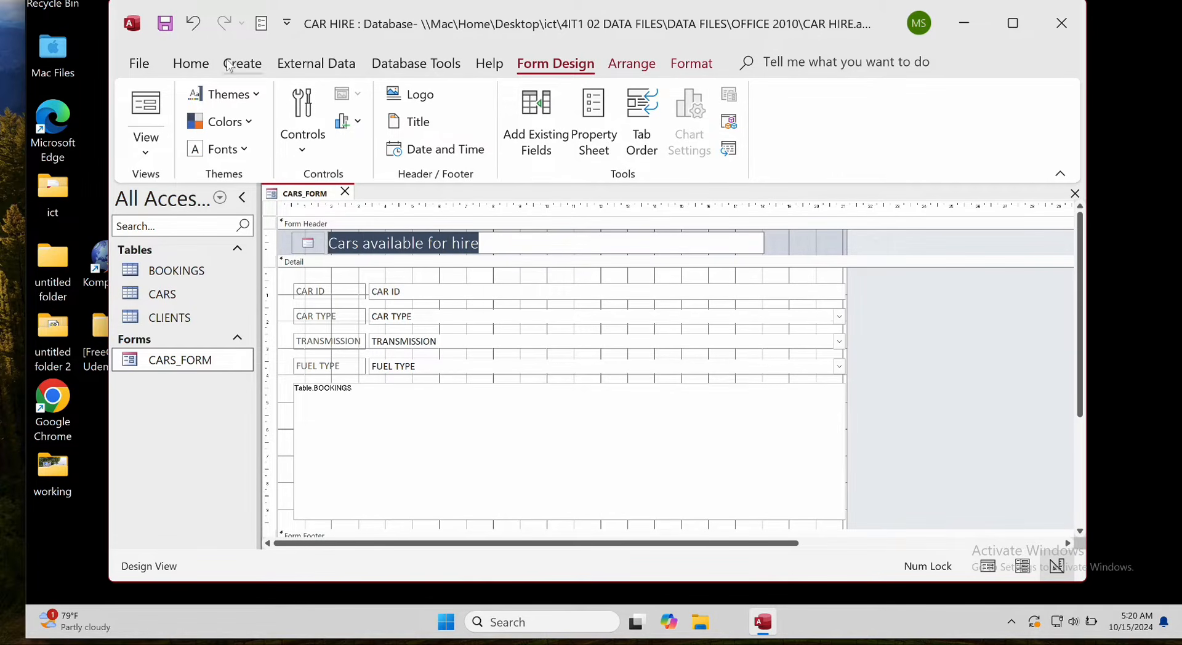
left_click(191, 63)
left_click(734, 121)
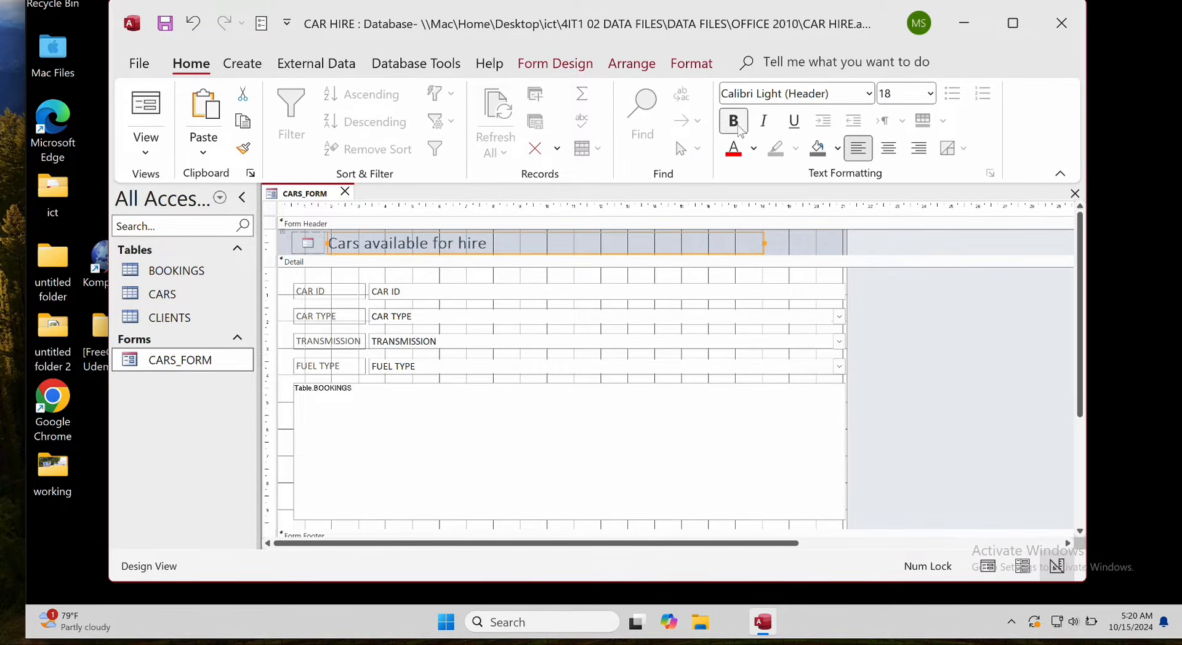
left_click(918, 404)
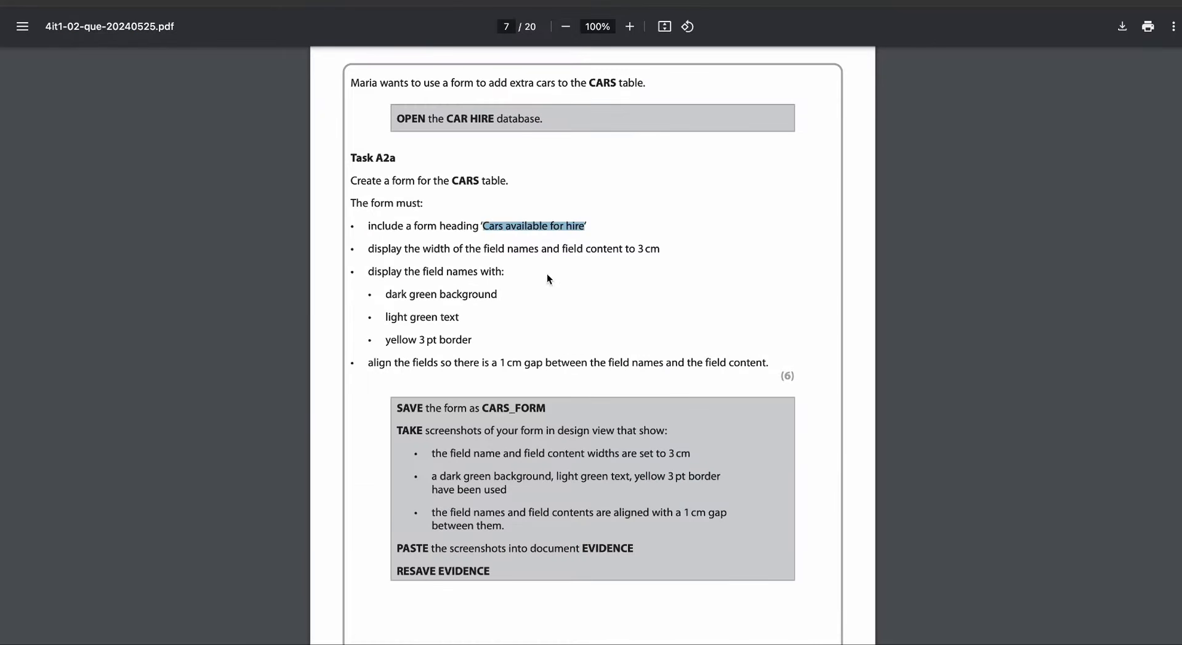
Check the width requirement in the question paper and set the width of all the form's field names and field contents to 3 cm.
scroll(968, 382, "down", 1)
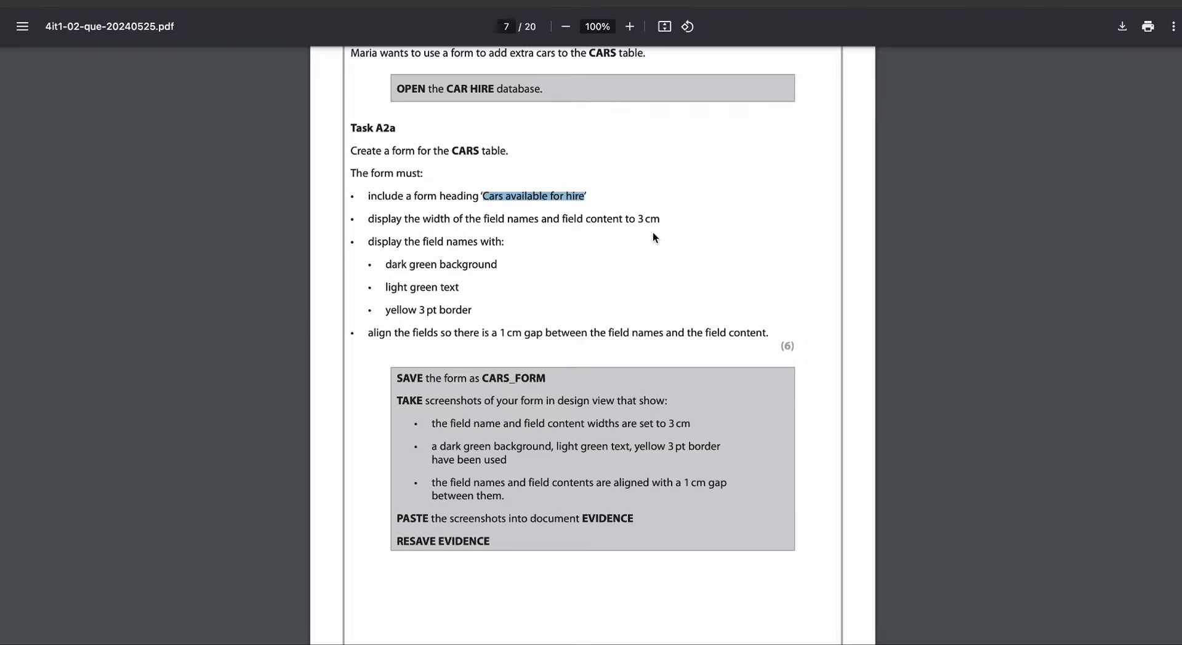
key("ctrl+Up")
left_click(522, 235)
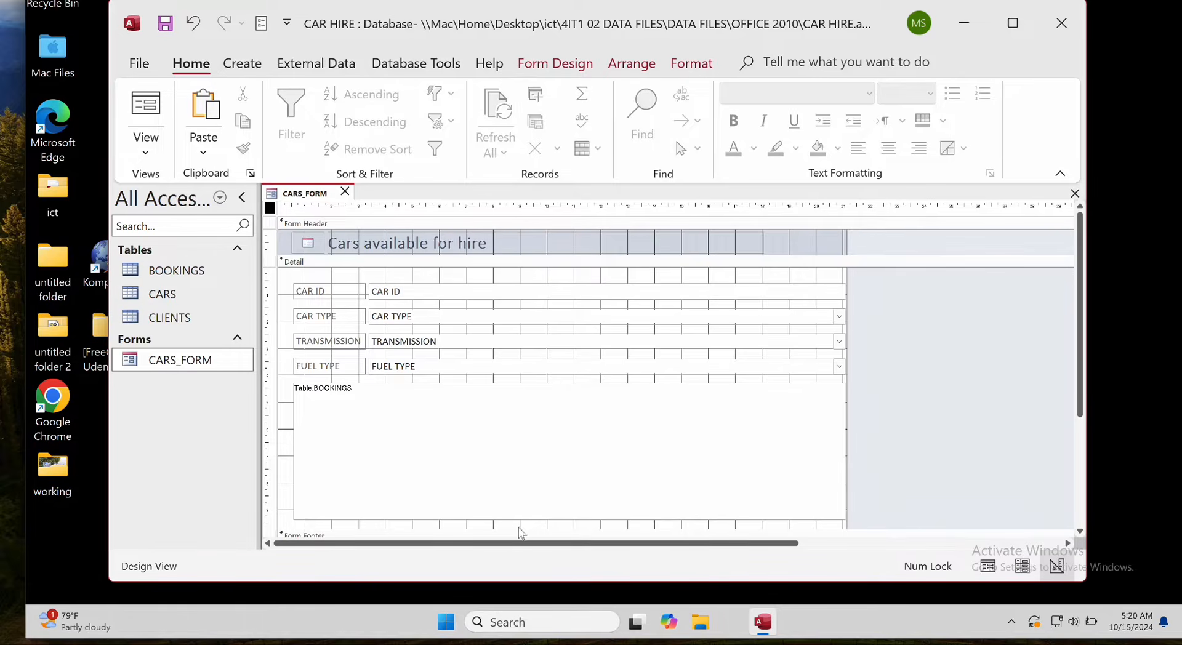
left_click_drag(286, 272, 538, 375)
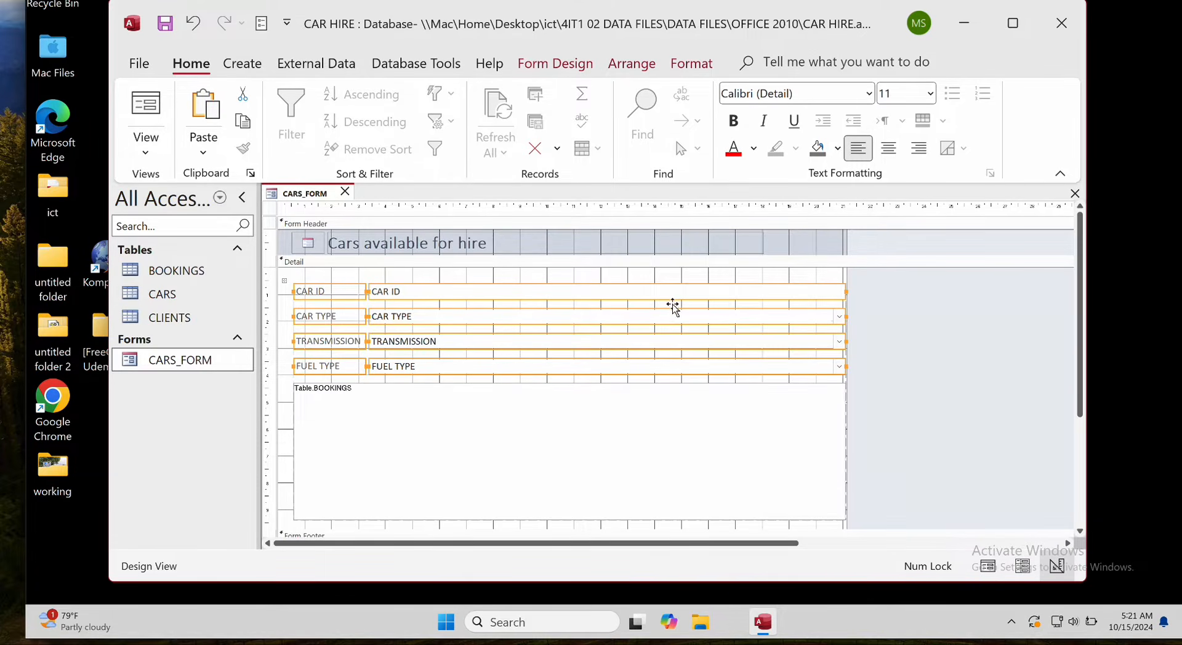
left_click(557, 64)
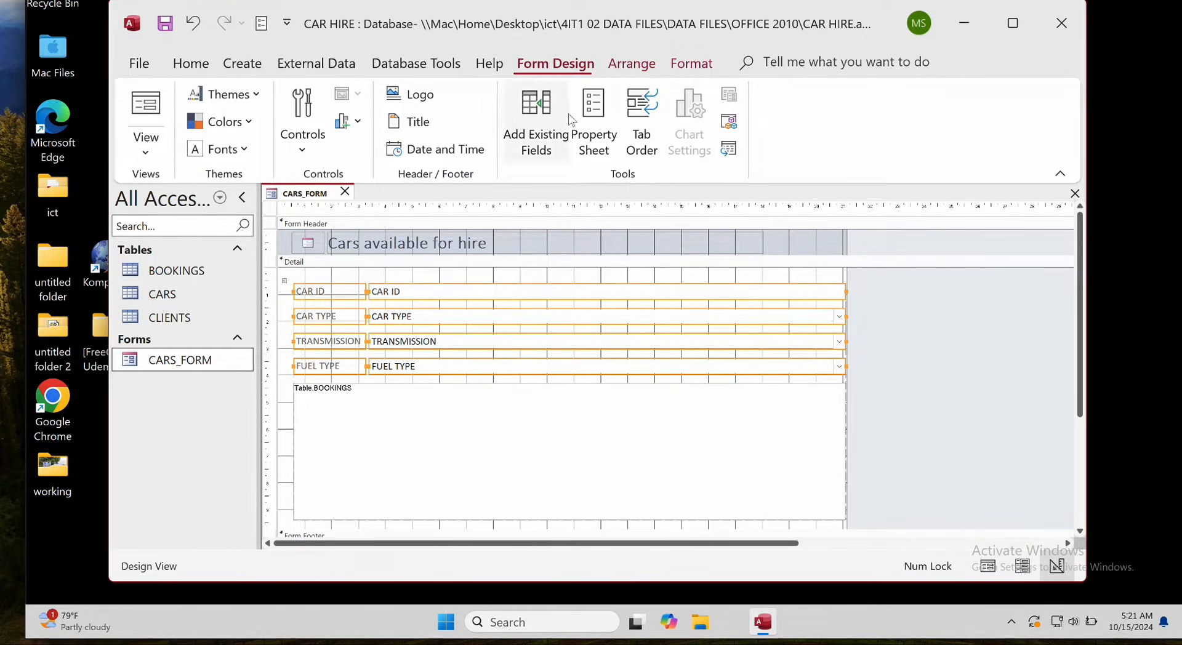
left_click(600, 120)
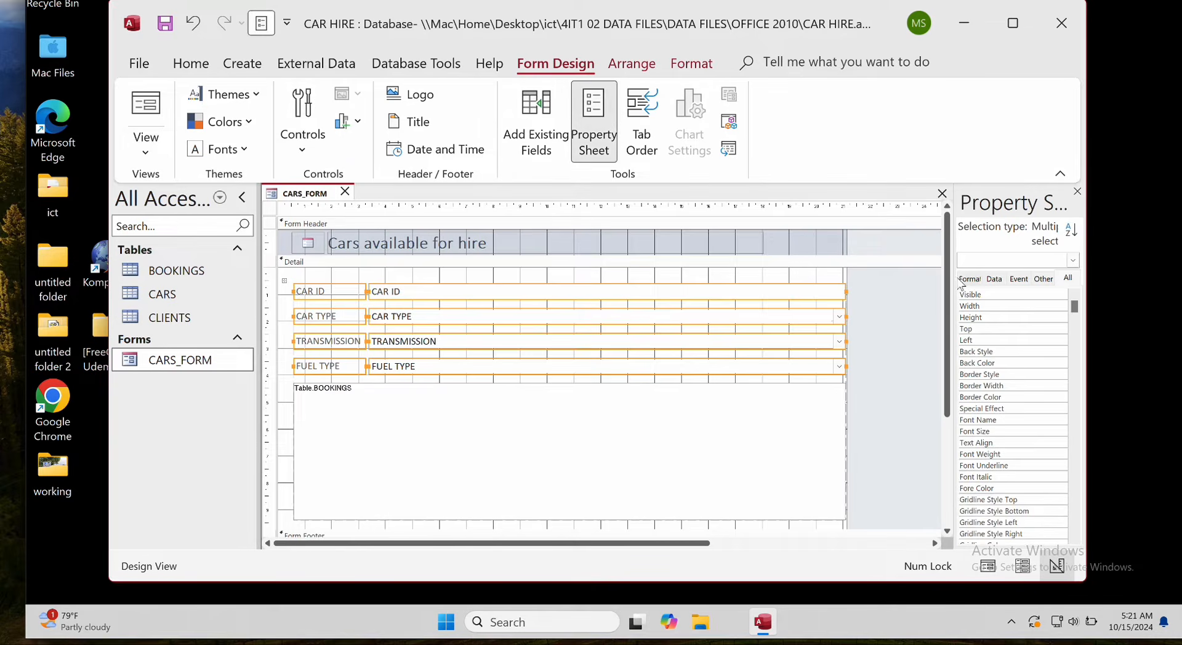
left_click_drag(954, 274, 877, 274)
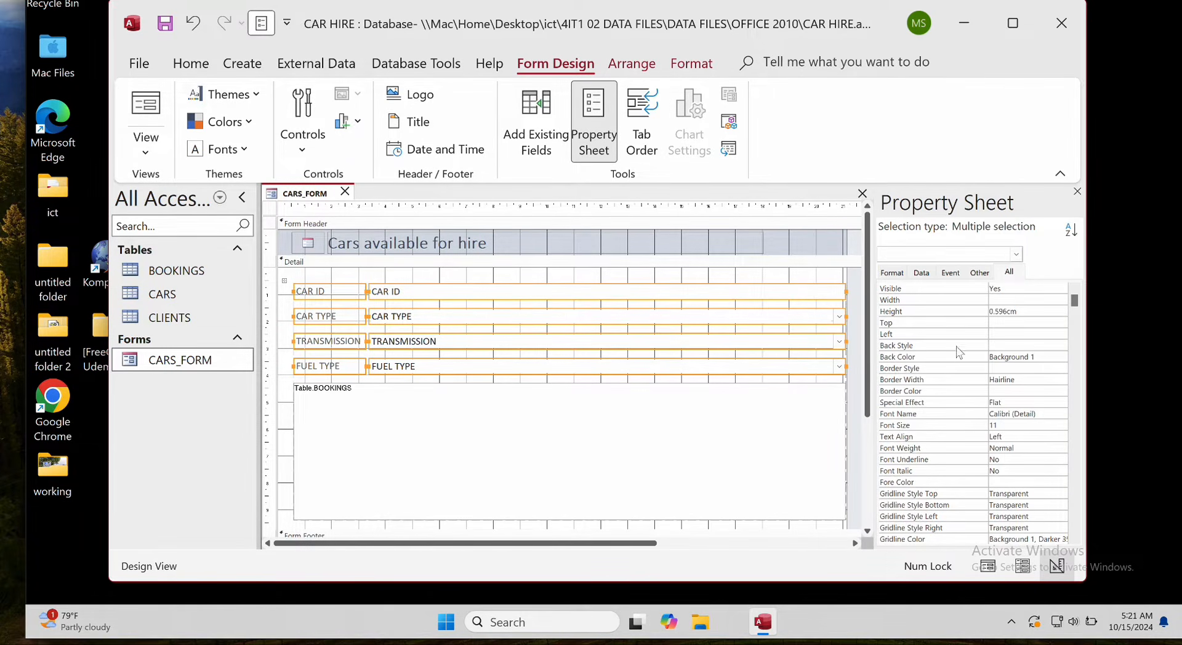
left_click(924, 301)
key("Return")
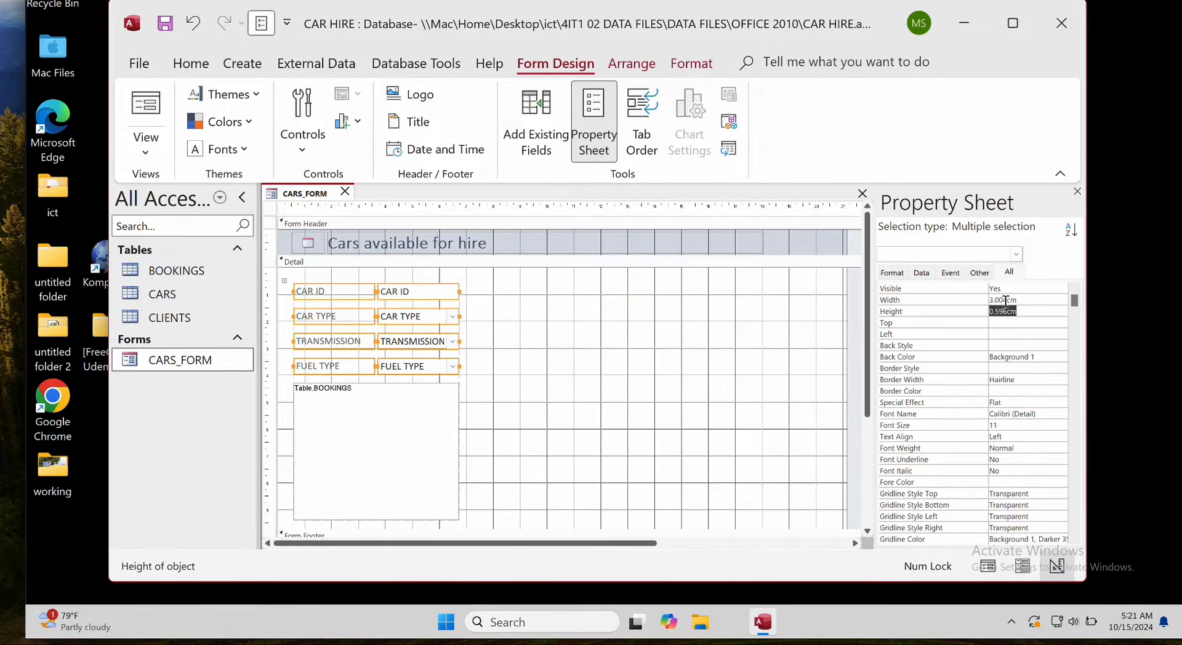
left_click(516, 393)
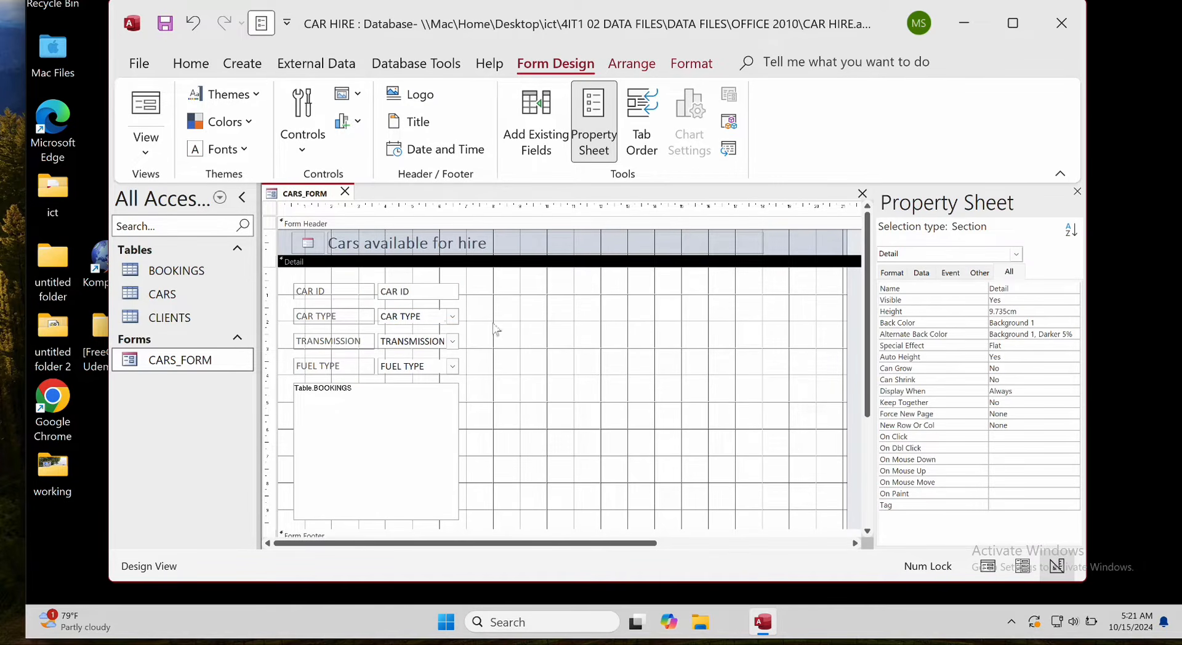
Check the field name formatting in the question paper and set the border width of the four field name labels to 3 pt.
key("ctrl+Up")
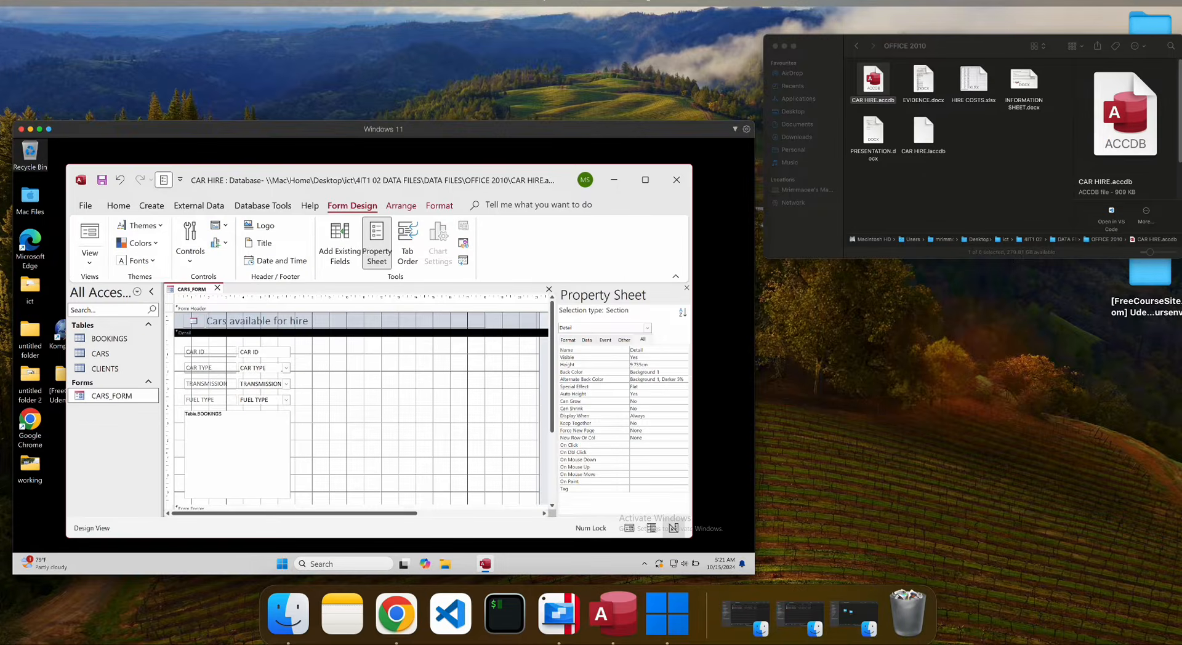
left_click(850, 1)
left_click(662, 224)
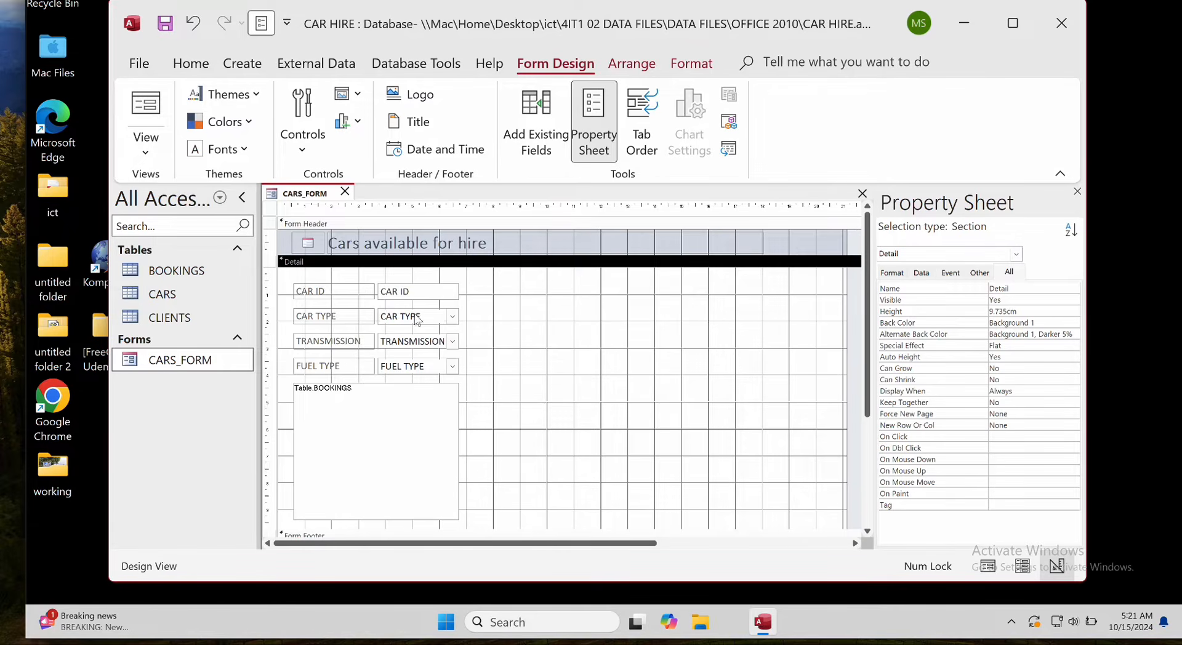
left_click(336, 290)
left_click(285, 280)
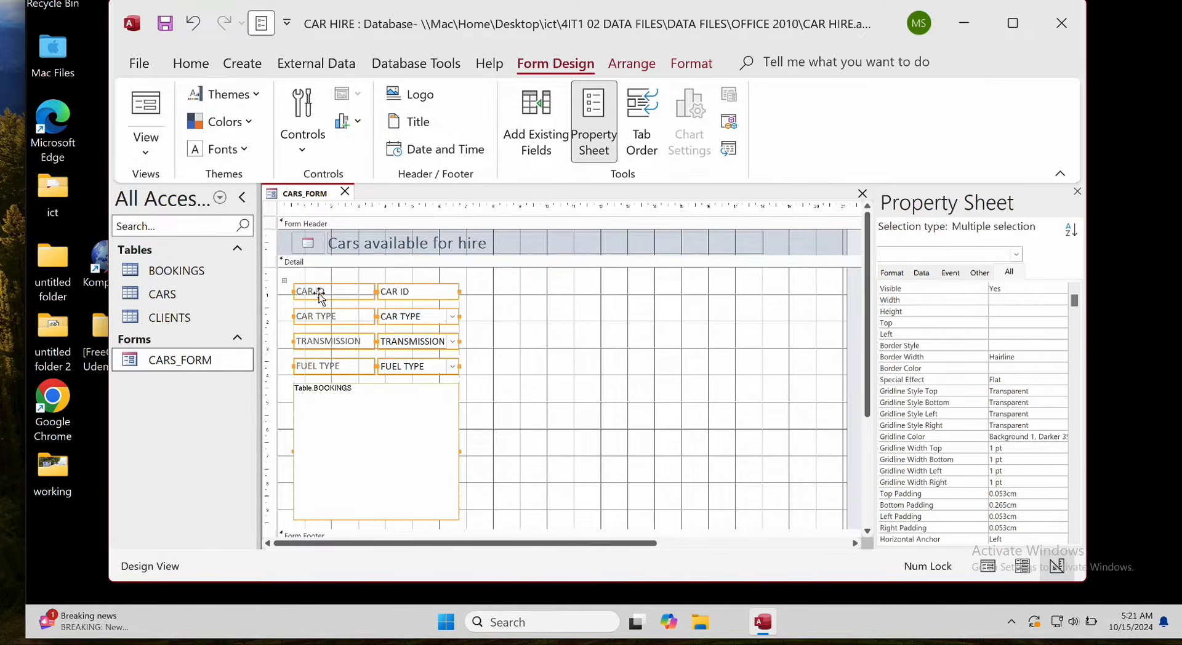
left_click(528, 320)
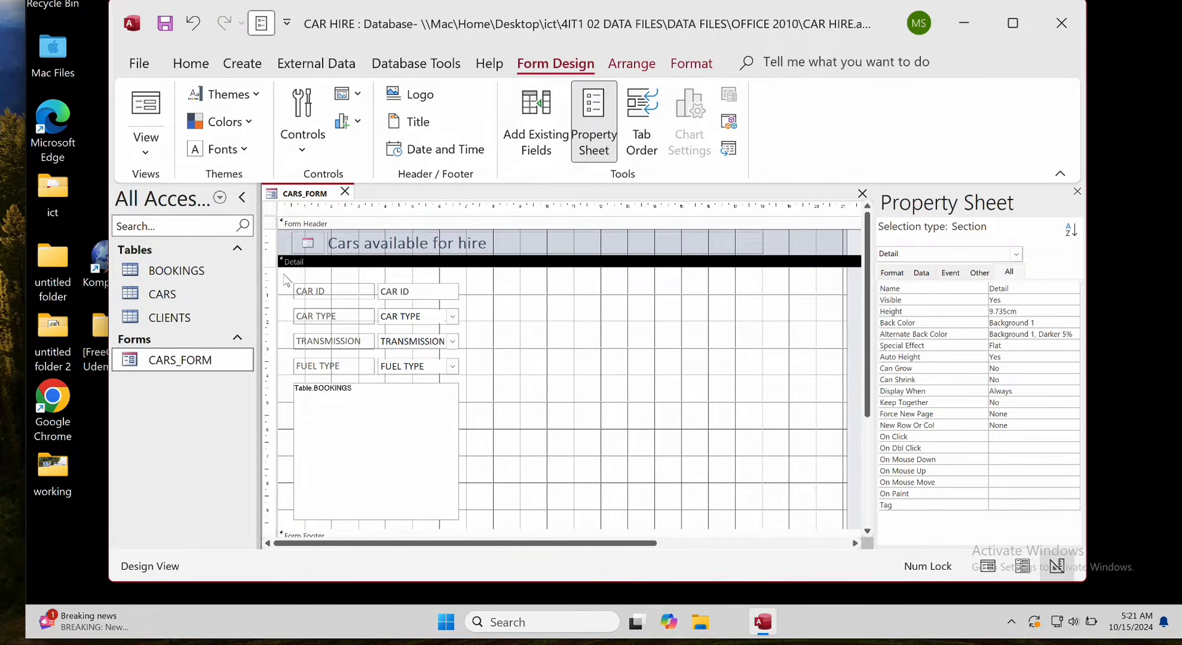
left_click_drag(286, 274, 346, 371)
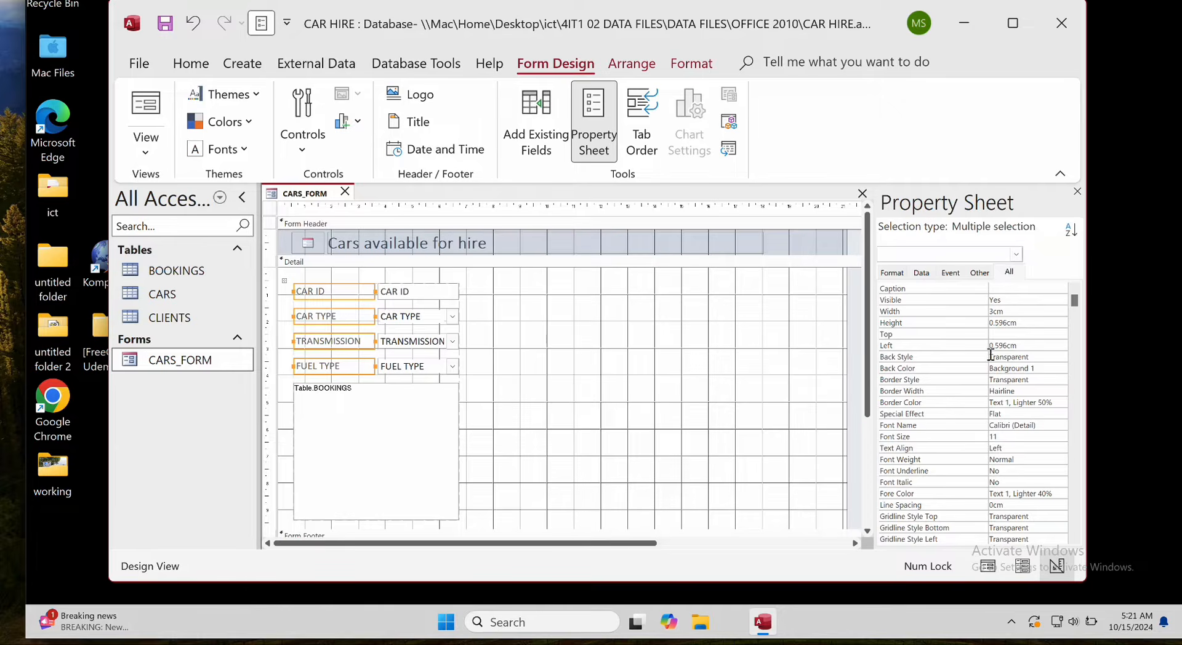
scroll(983, 490, "down", 2)
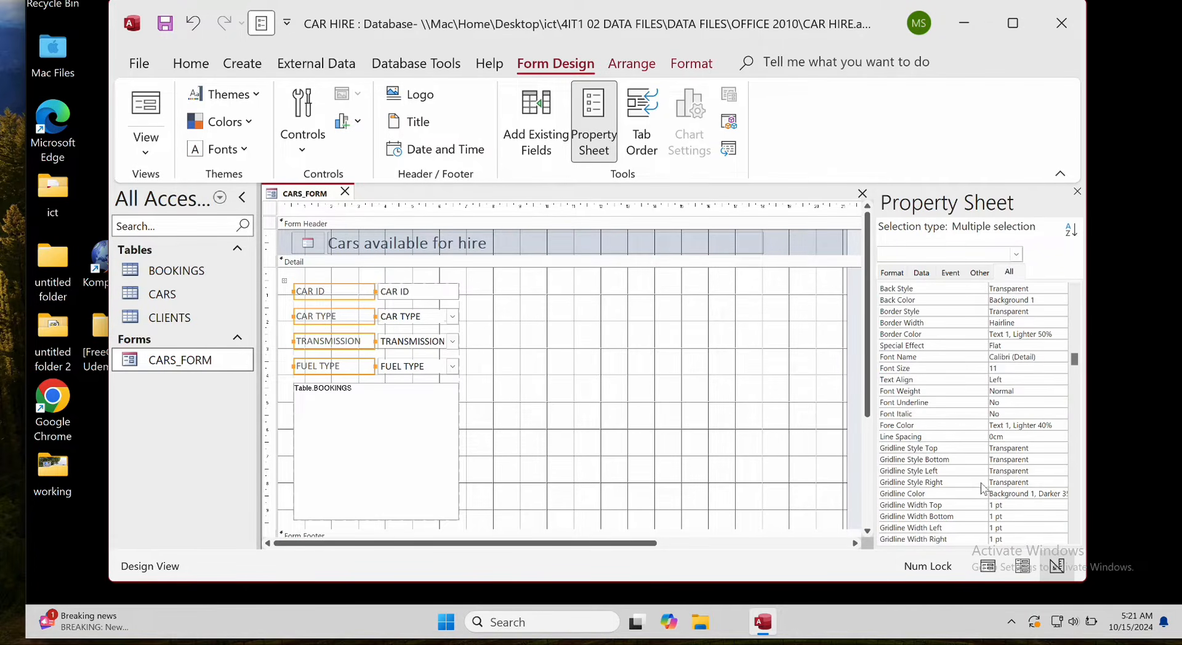
scroll(983, 489, "down", 1)
scroll(984, 489, "down", 3)
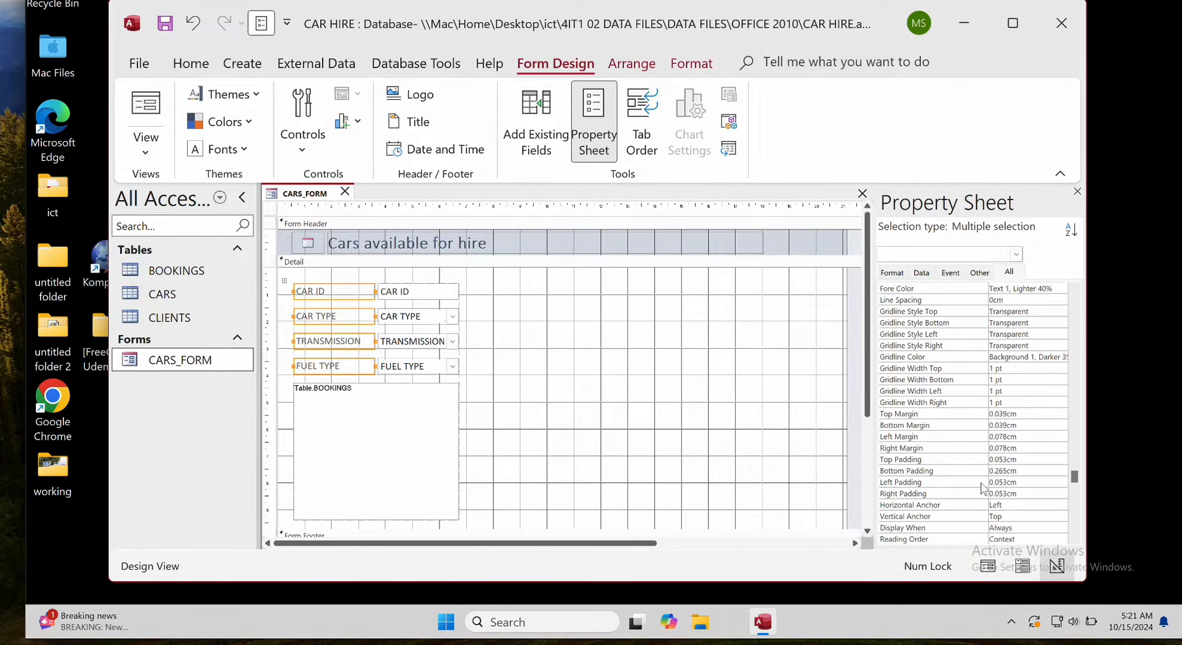
scroll(984, 490, "up", 3)
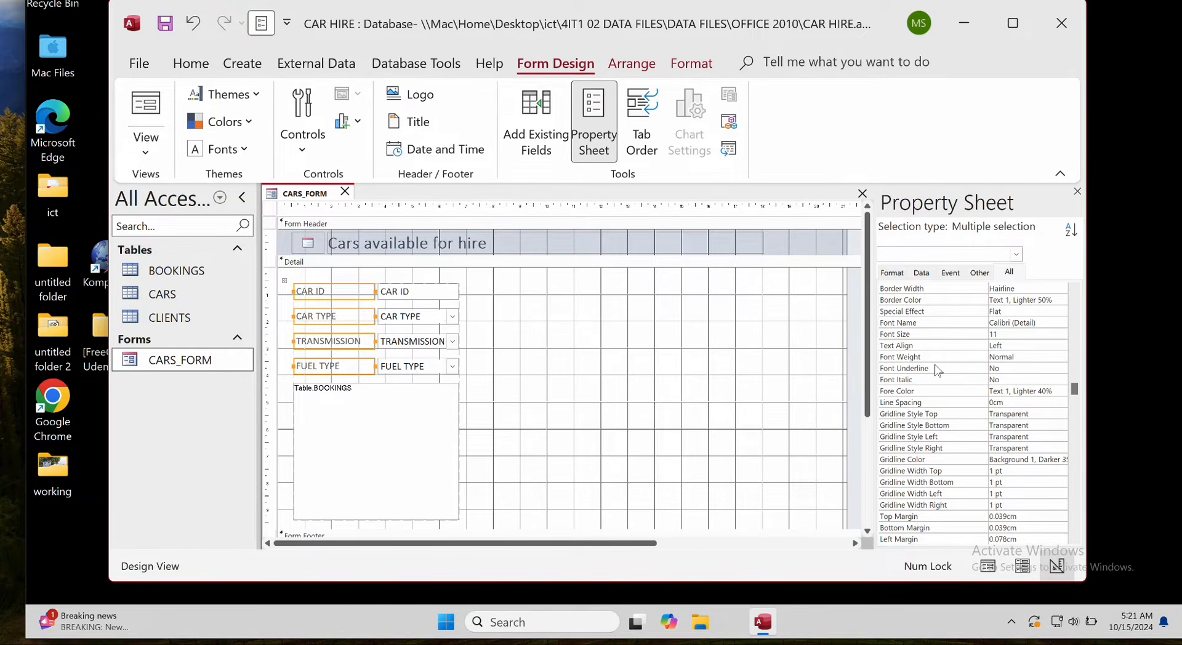
scroll(931, 337, "up", 1)
left_click(1038, 325)
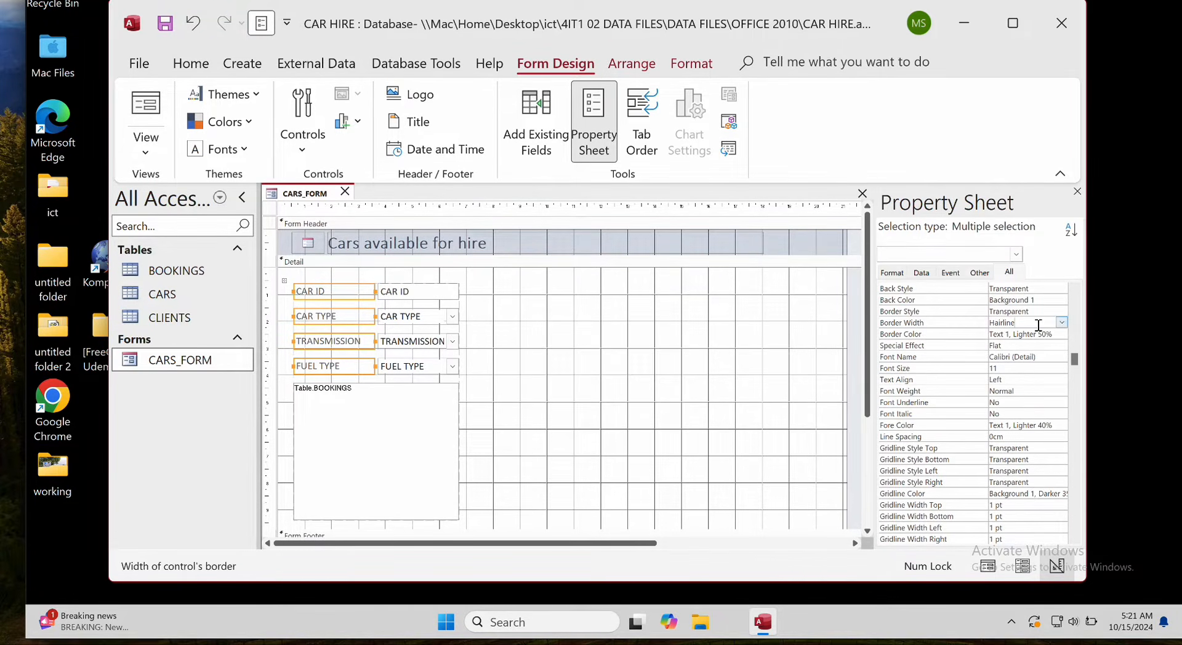
left_click(1062, 323)
left_click(1016, 372)
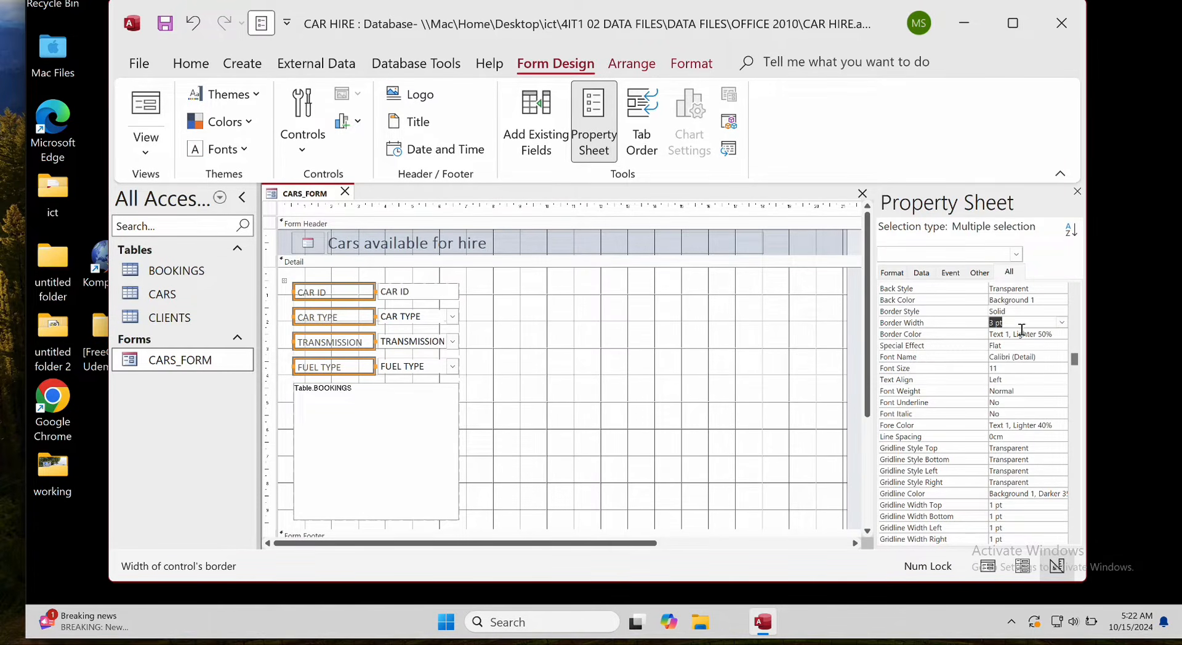
Set the background colour of the selected field name labels to green (#22B14C).
scroll(942, 330, "up", 1)
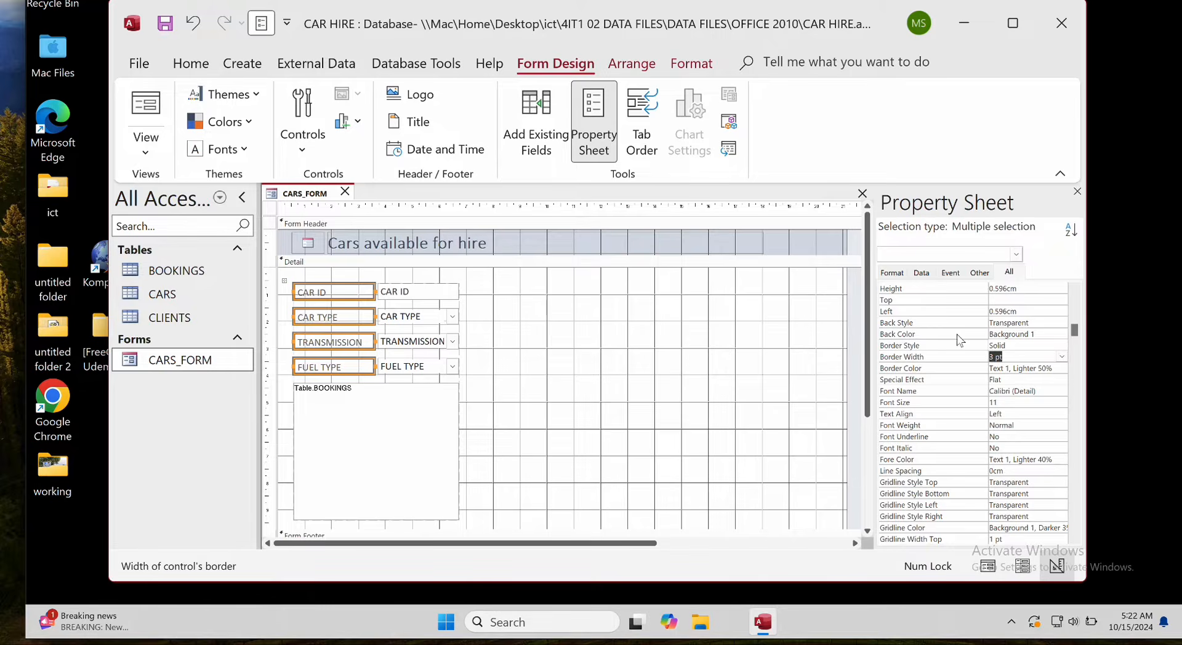
left_click(939, 335)
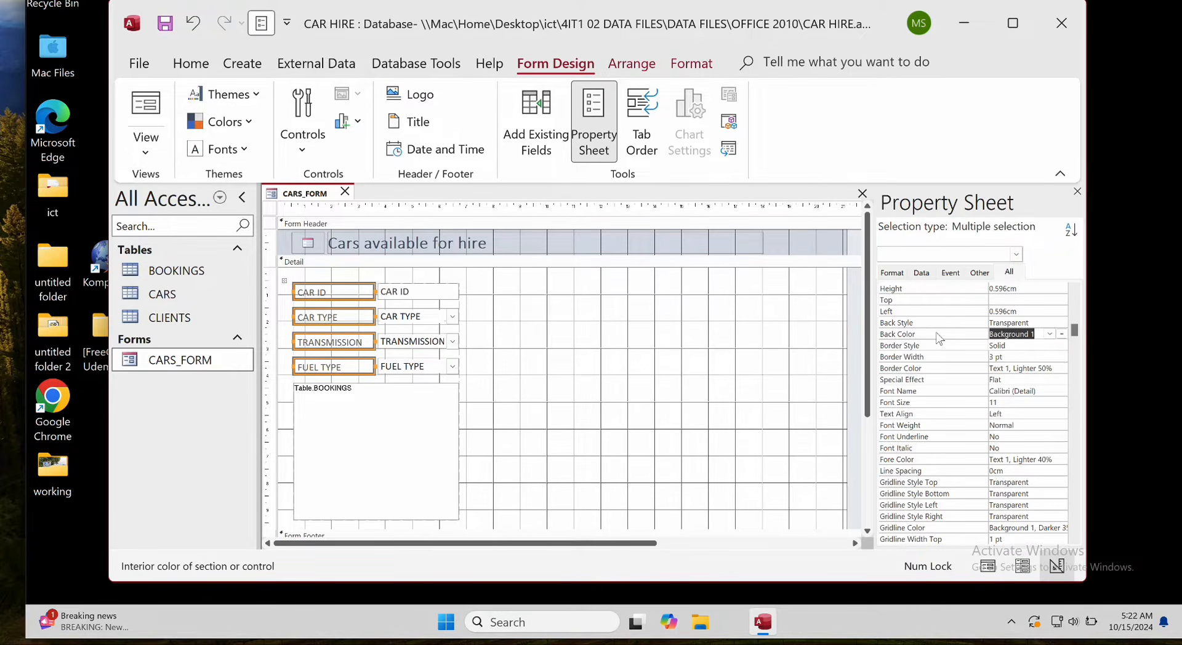
left_click(1050, 334)
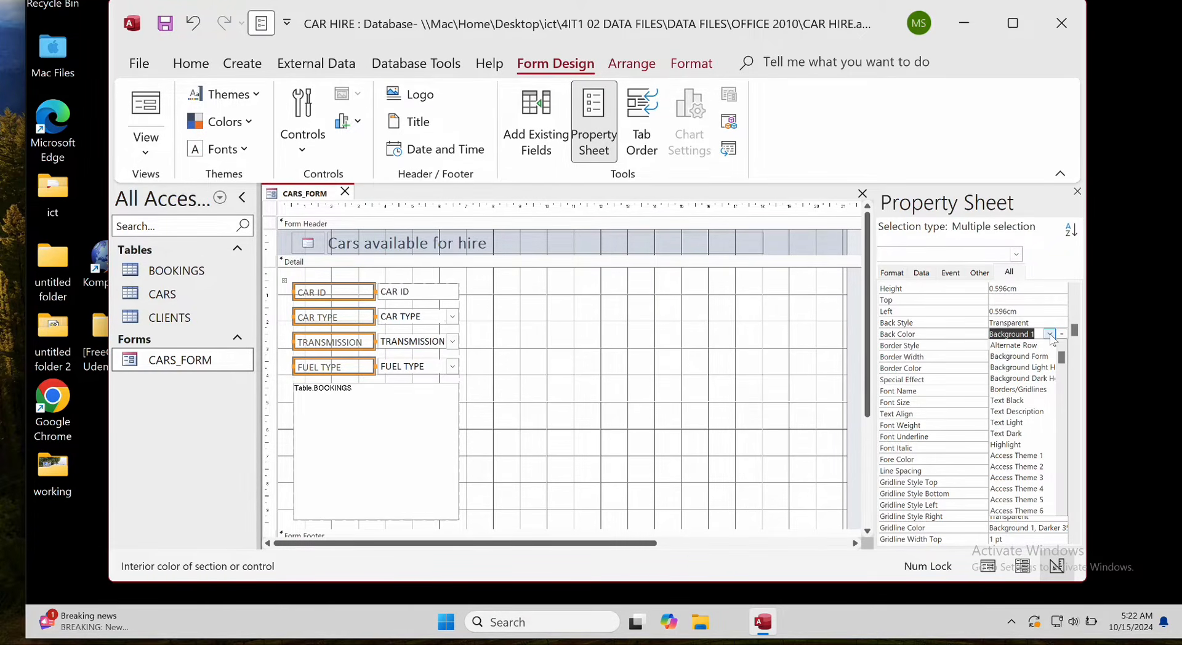
left_click(1061, 334)
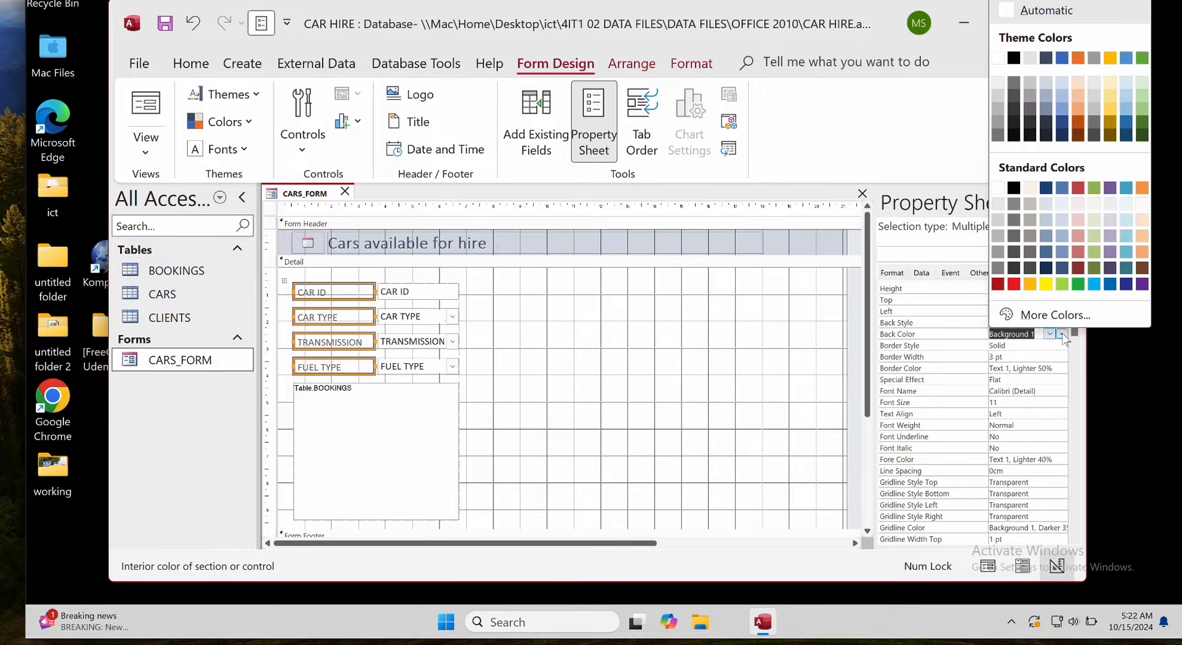
left_click(1077, 284)
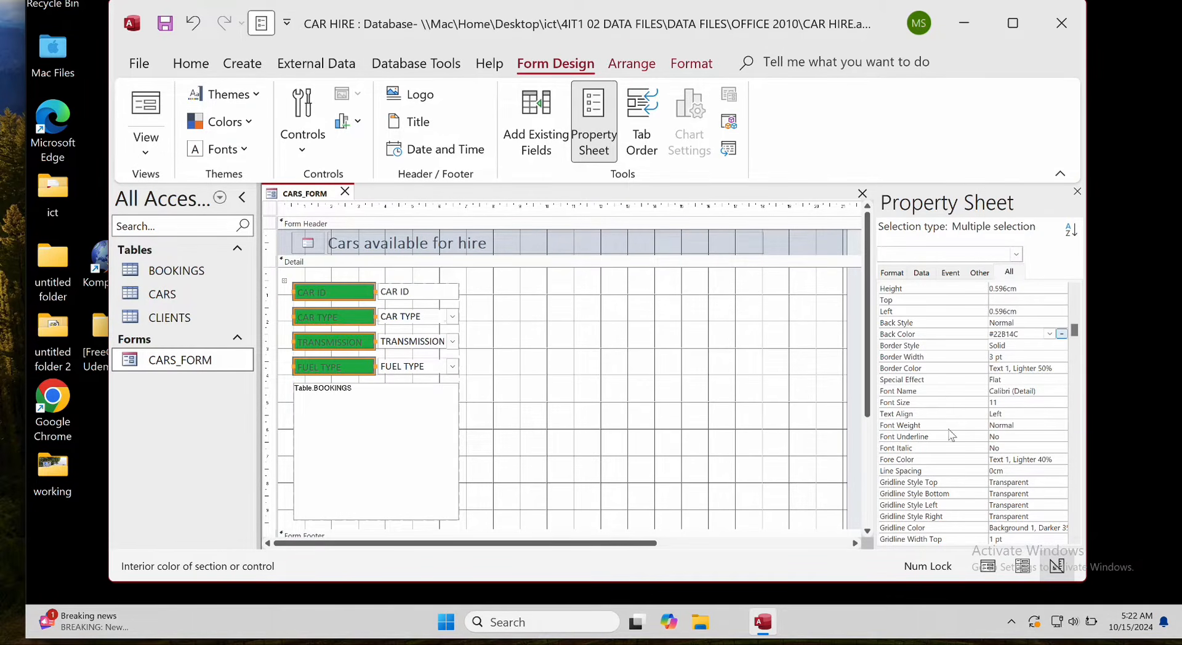
Set the border colour of the field name labels to yellow (#FFF200) and deselect them.
scroll(952, 436, "up", 1)
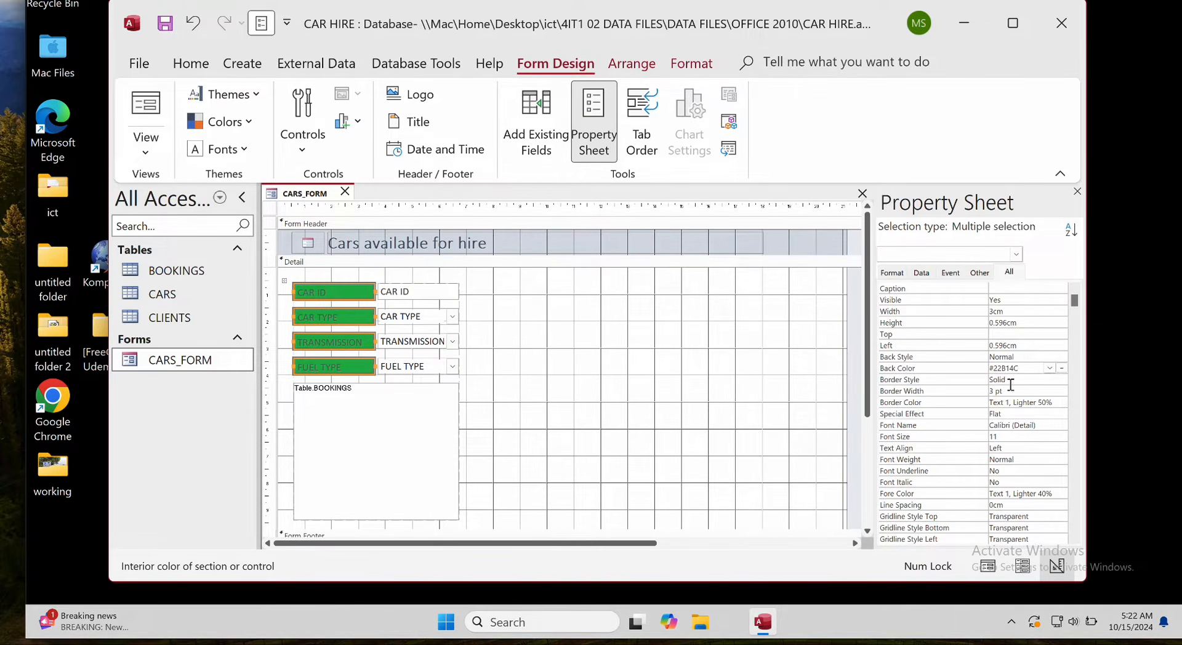
left_click(1054, 405)
left_click(1062, 404)
left_click(1045, 300)
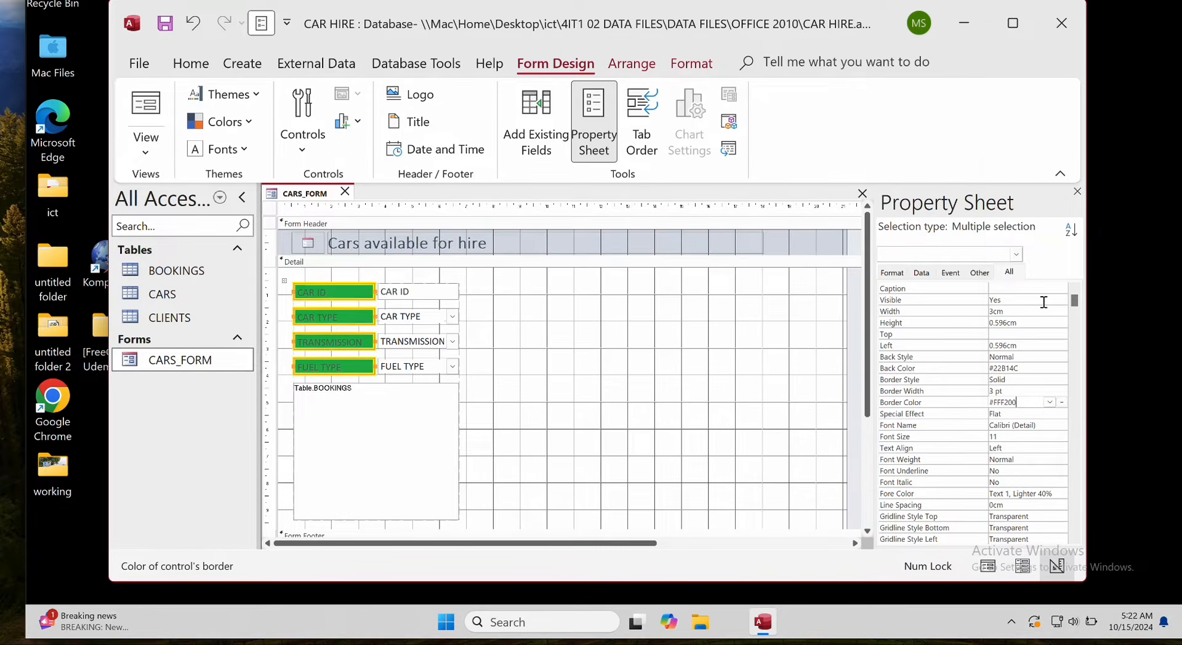
left_click(749, 382)
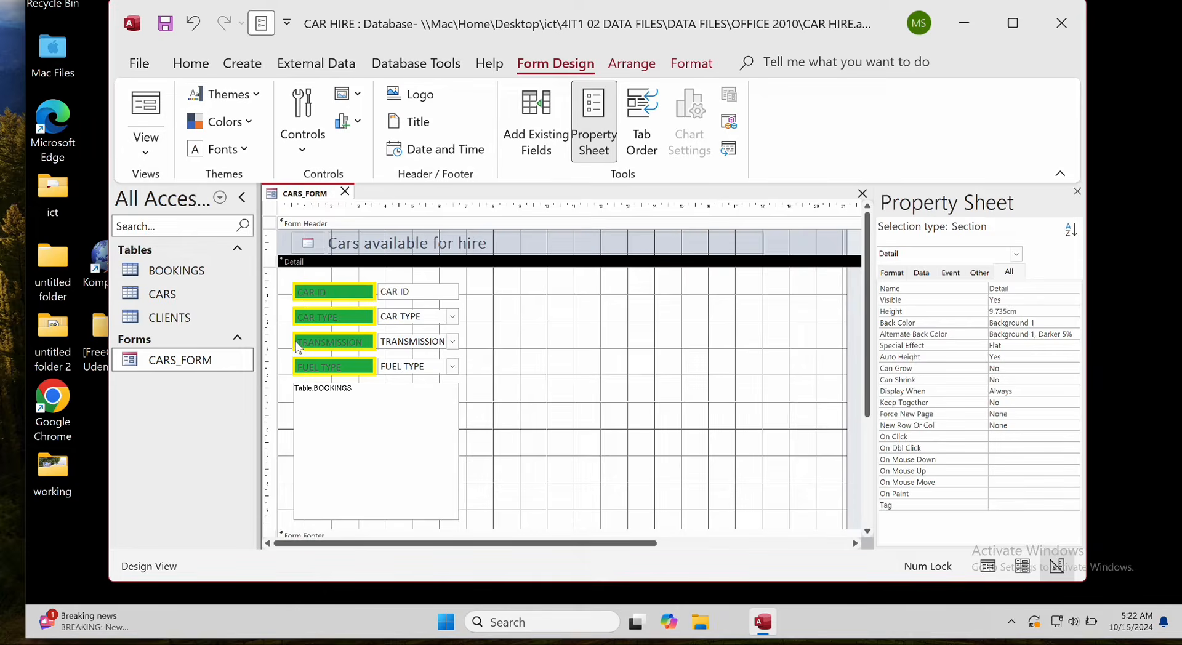
Check the text colour requirement in the question paper and set the four field name labels' text to light green (#A7DA4E).
mouse_move(0, 0)
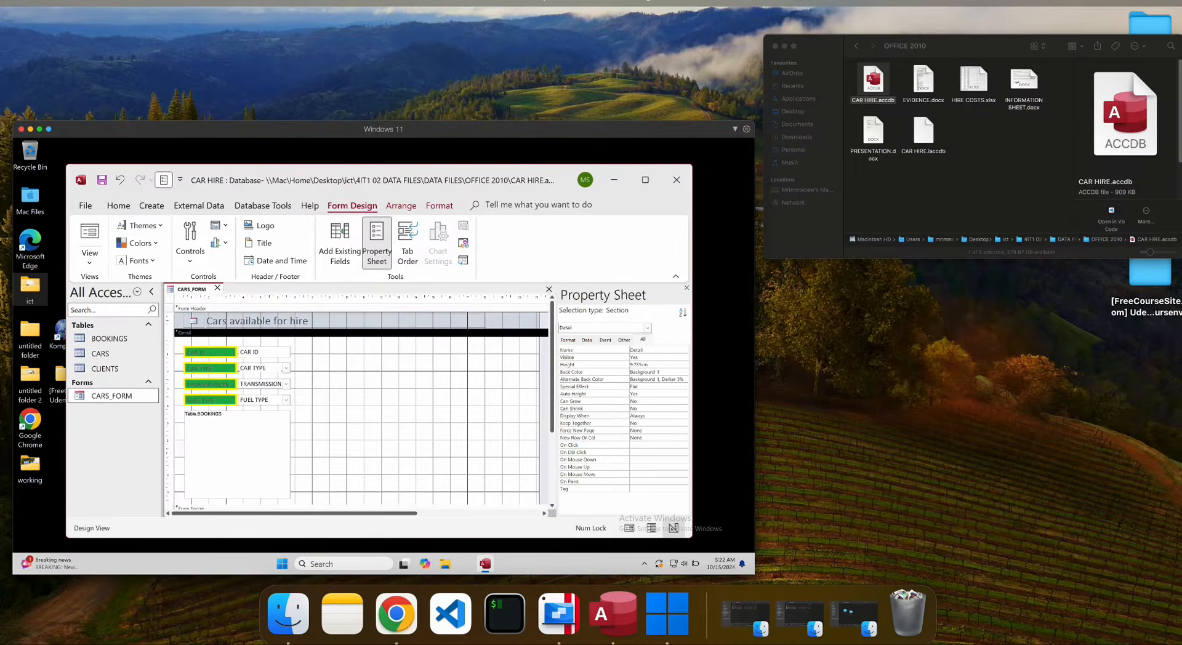
left_click(677, 2)
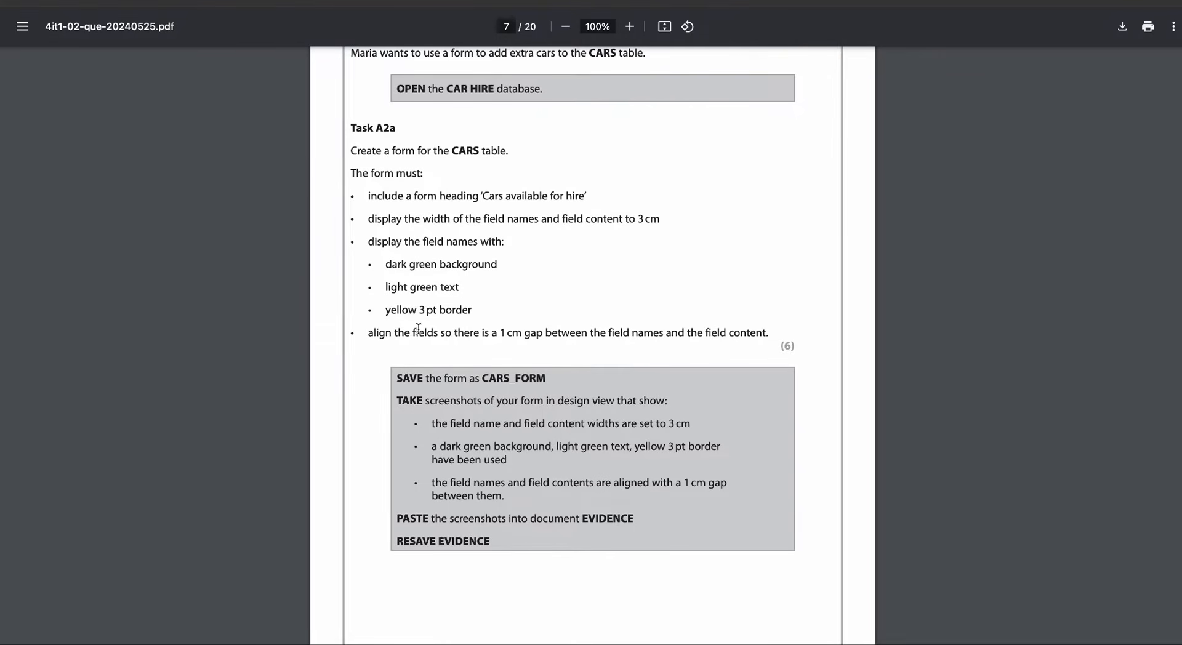
key("ctrl+Up")
left_click(431, 307)
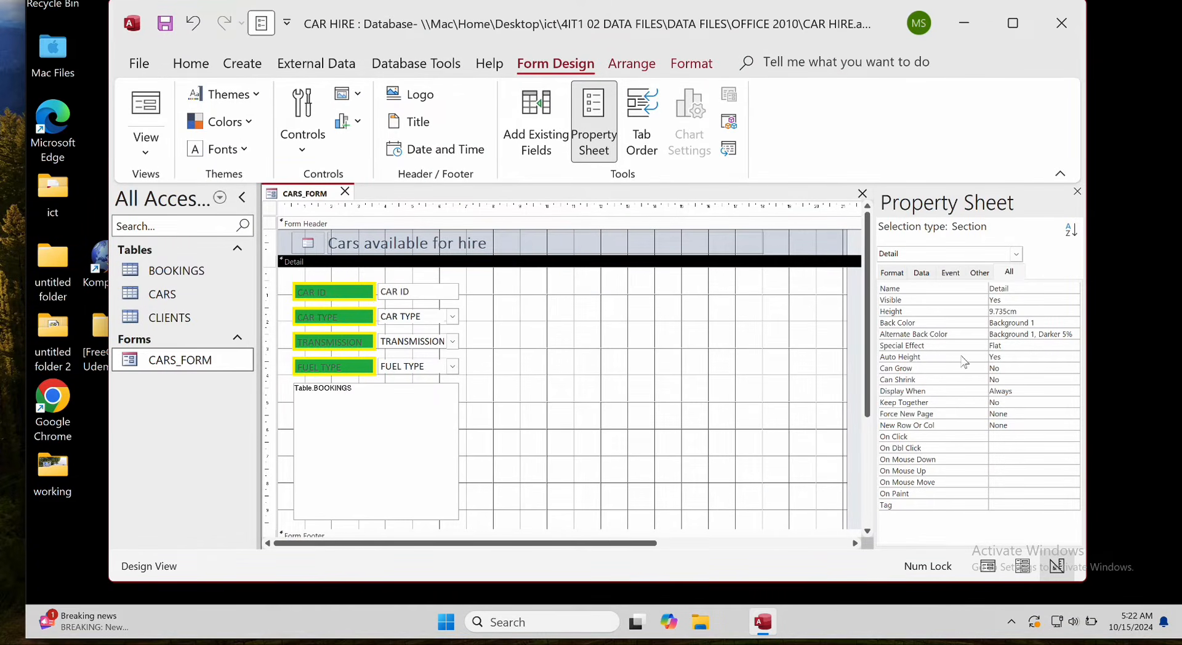
left_click(893, 274)
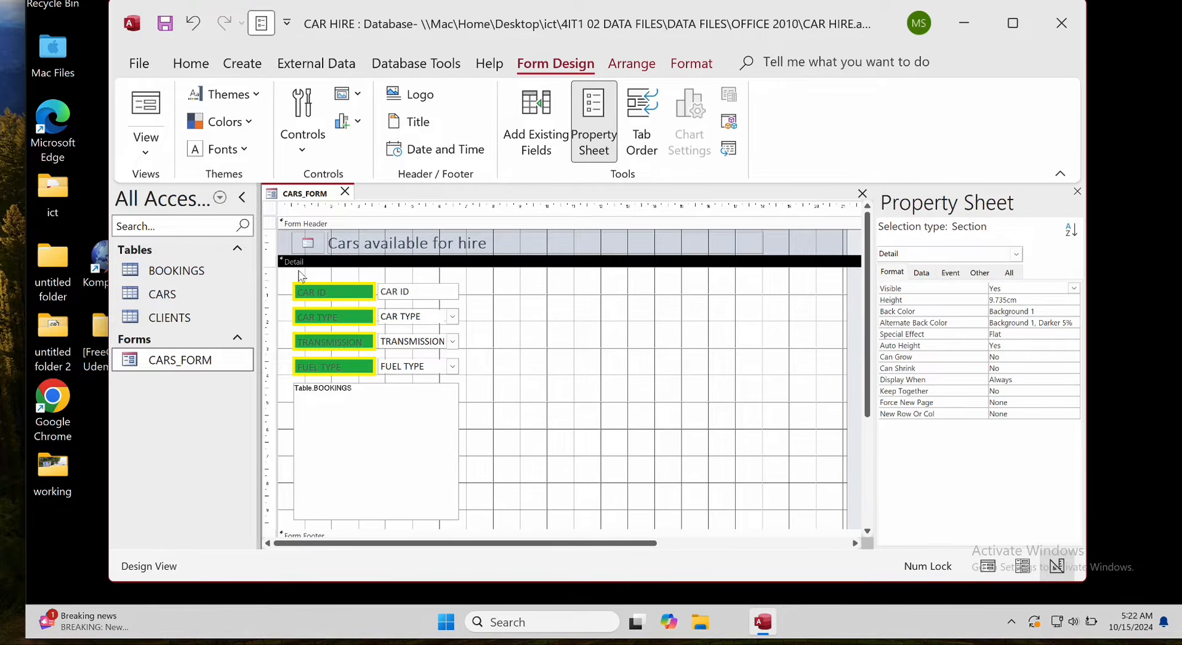
left_click(291, 273)
left_click_drag(291, 275, 355, 379)
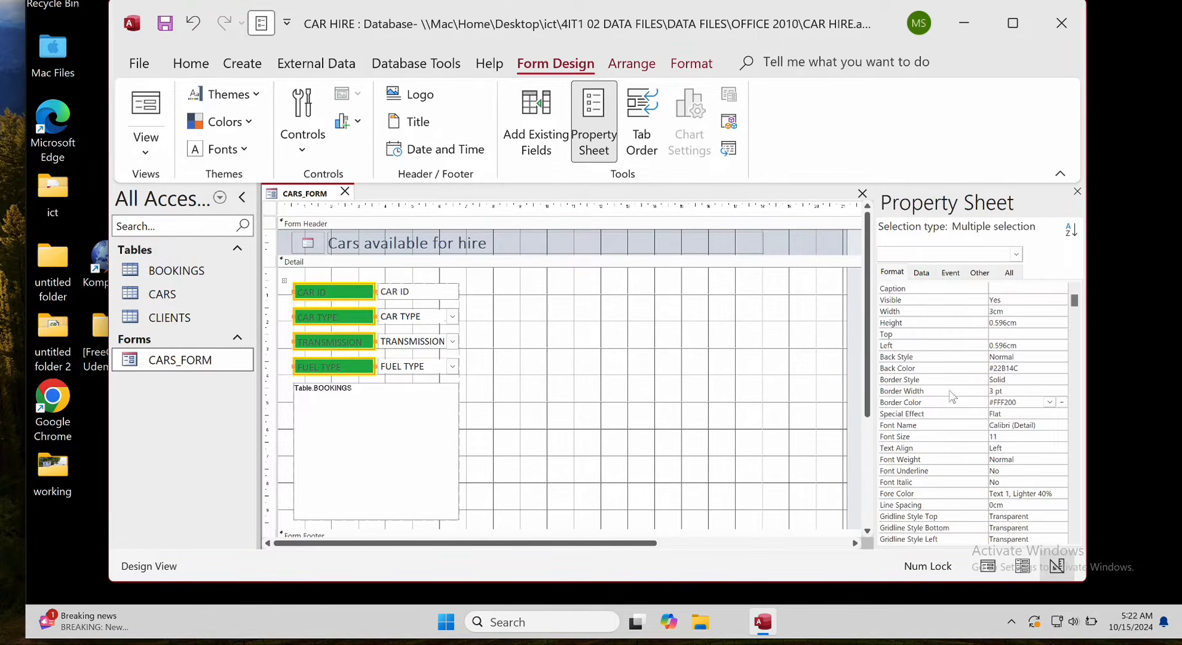
scroll(985, 413, "down", 2)
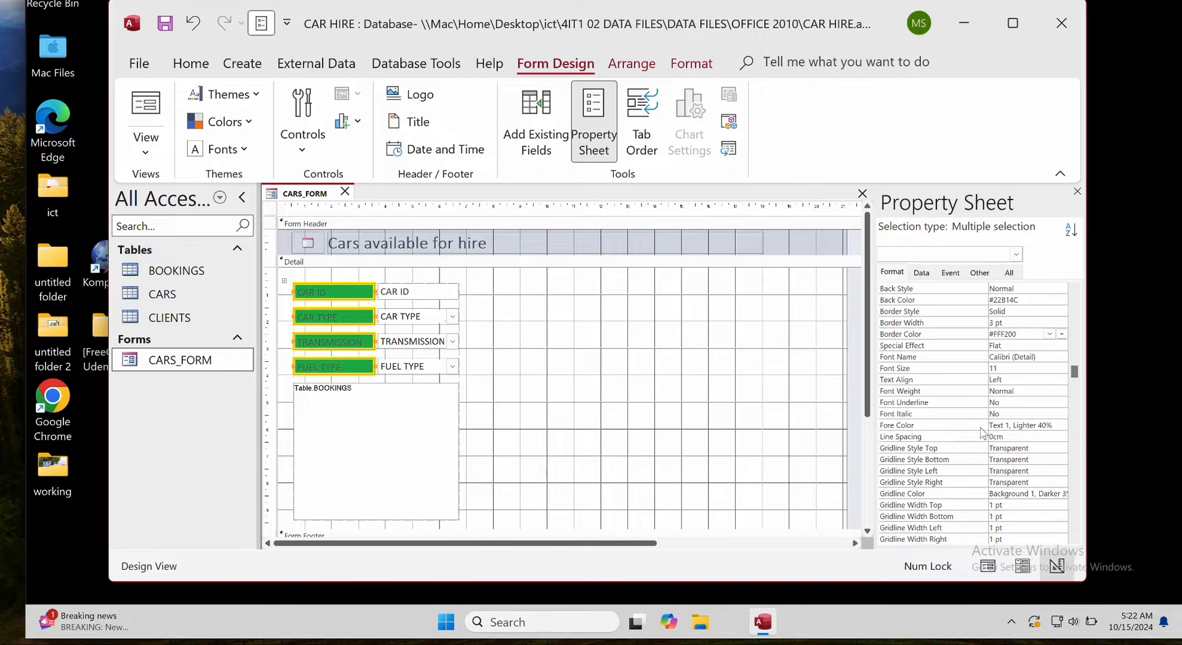
left_click(1055, 426)
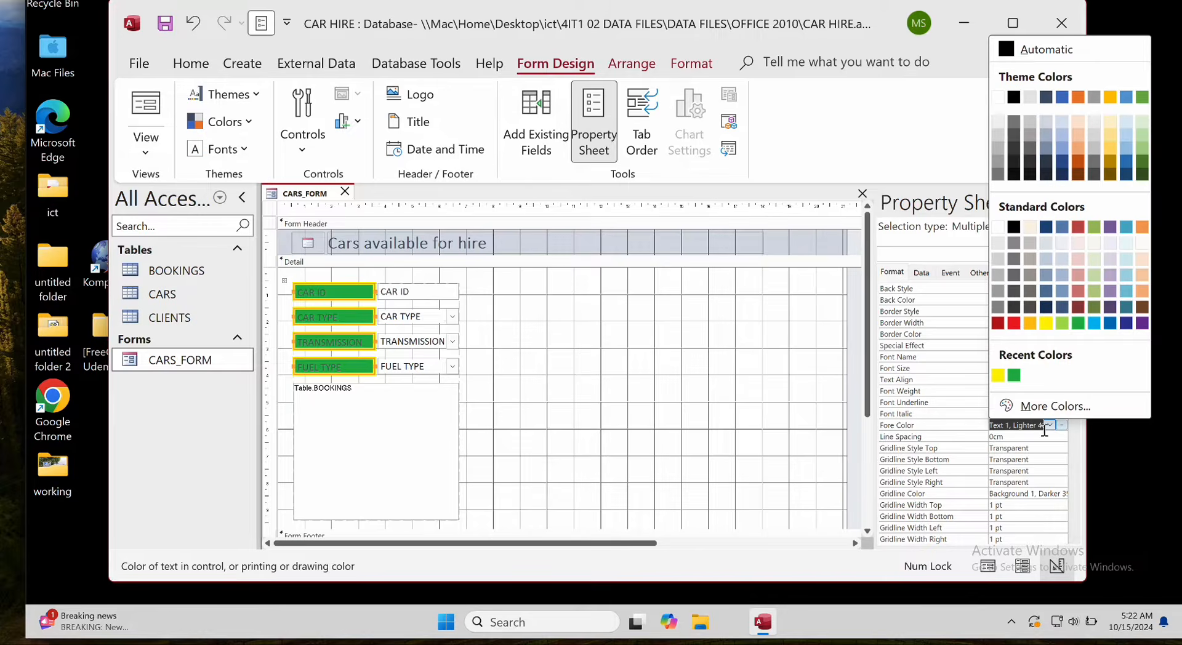
left_click(1063, 323)
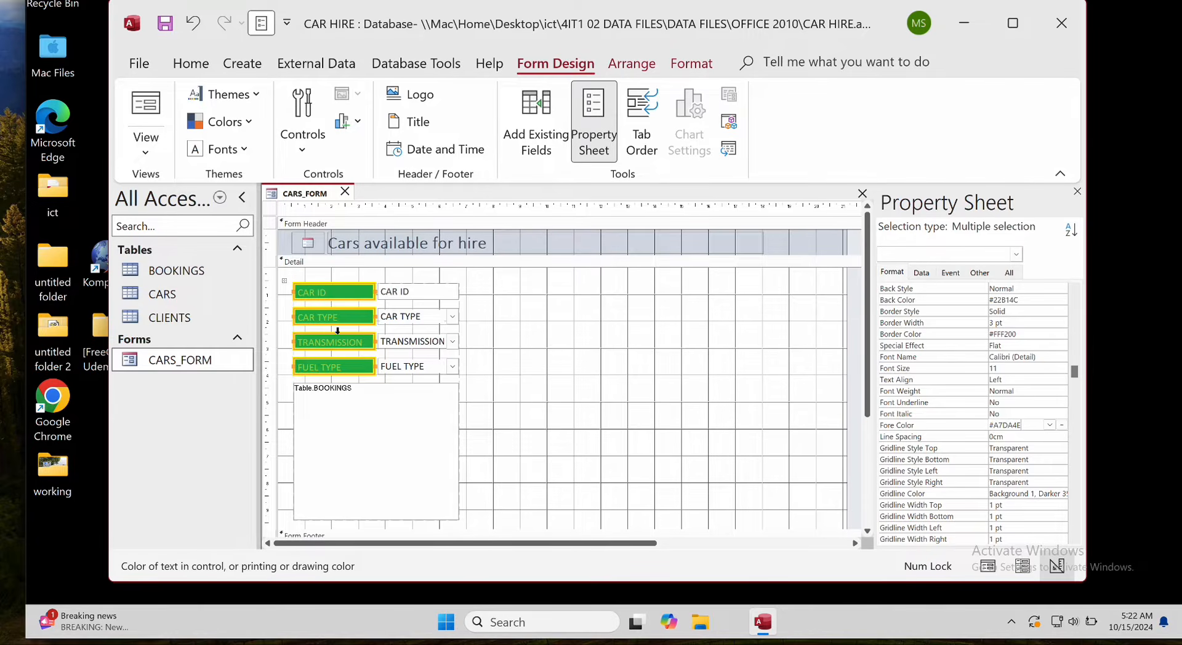
left_click(860, 412)
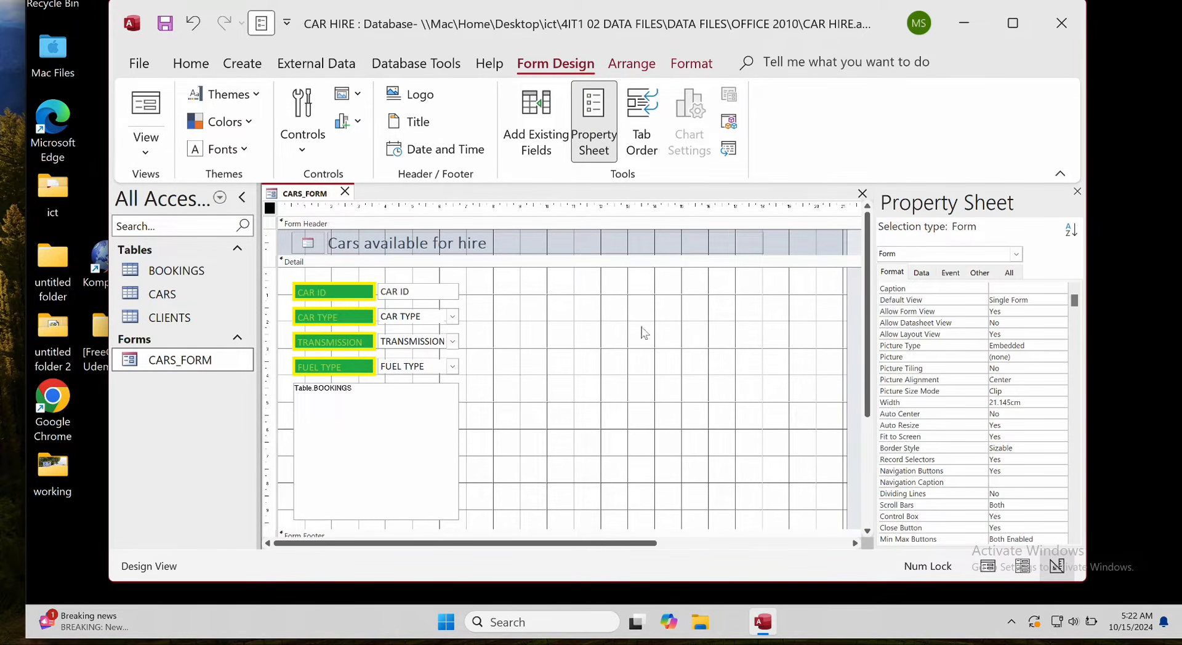
Preview CARS_FORM in Form view and check the alignment and gap requirement of Task A2a in the question paper.
left_click(140, 123)
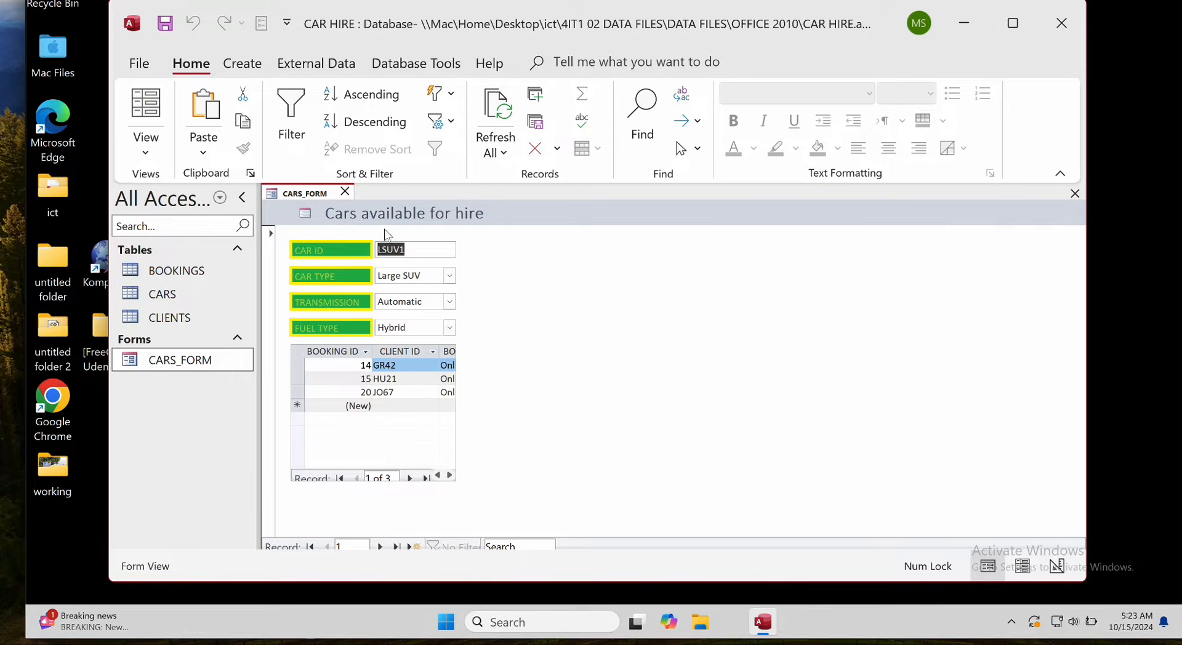
key("ctrl+Up")
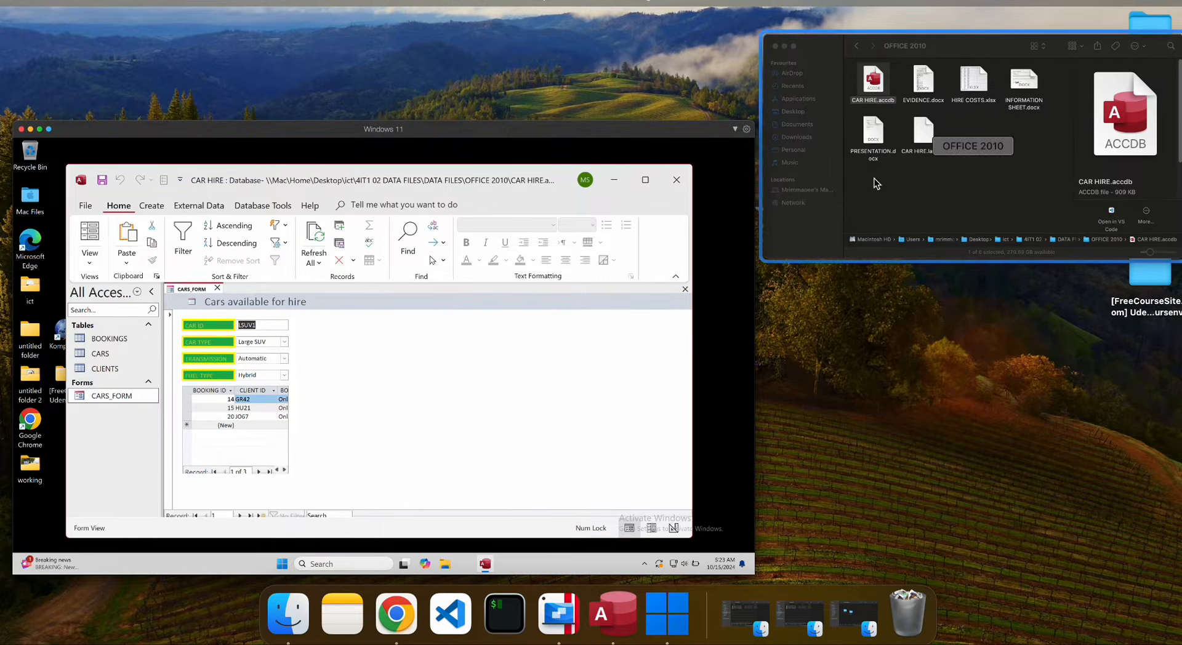
key("ctrl+Right")
scroll(548, 277, "down", 3)
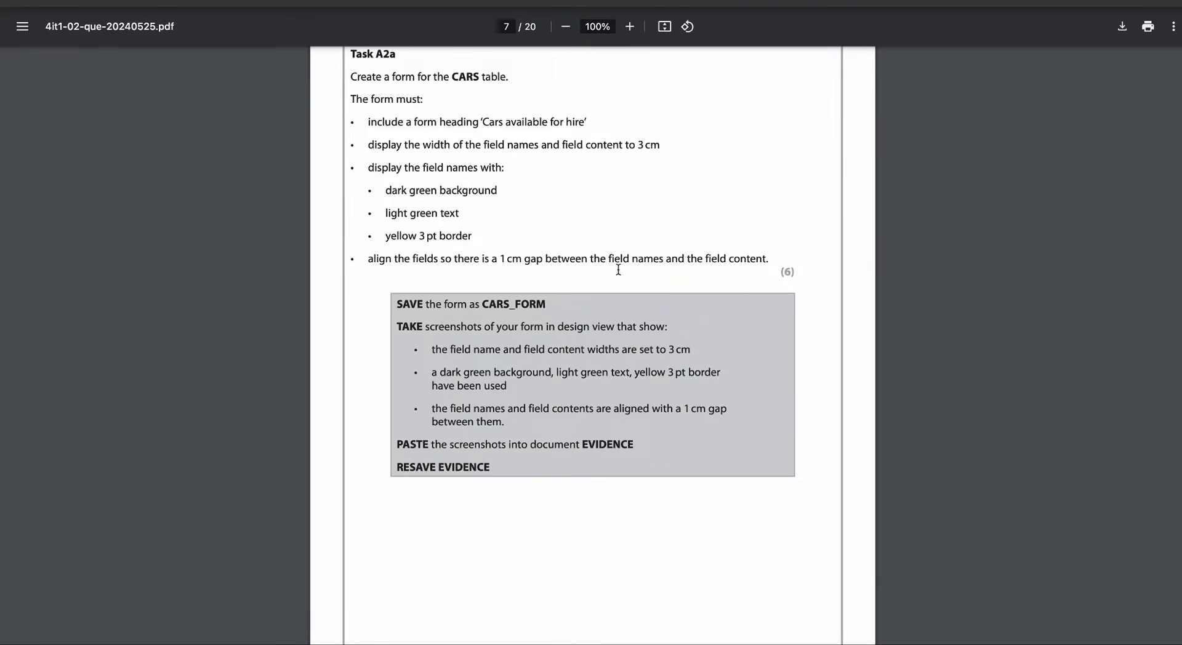
key("ctrl+Left")
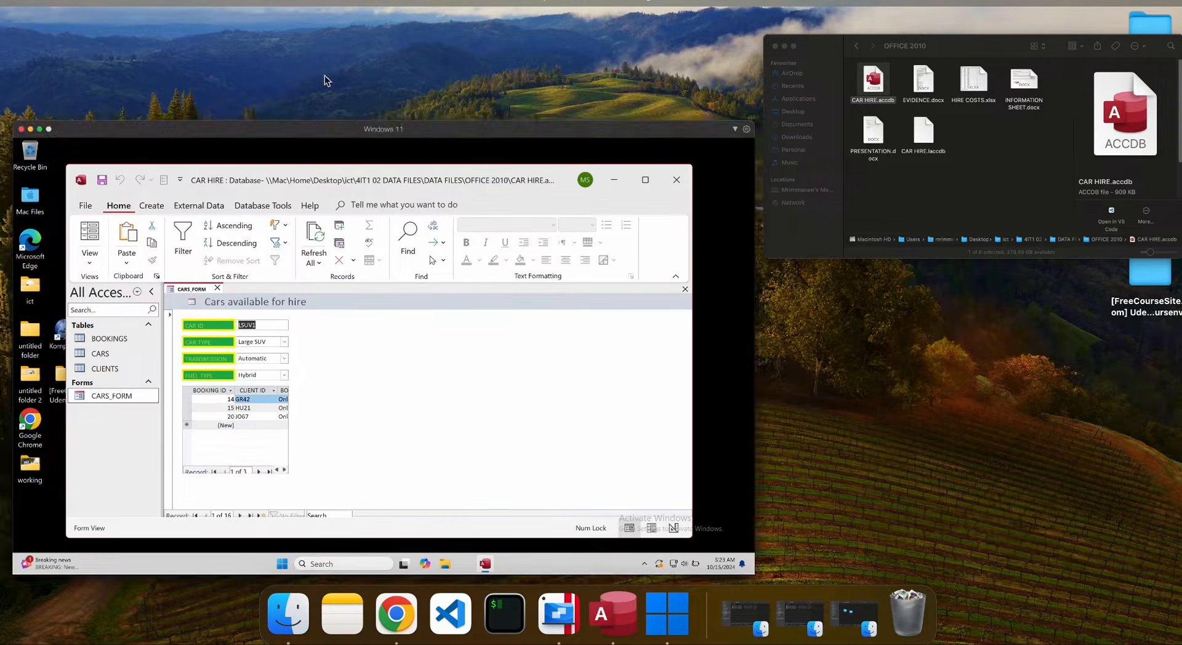
left_click(470, 316)
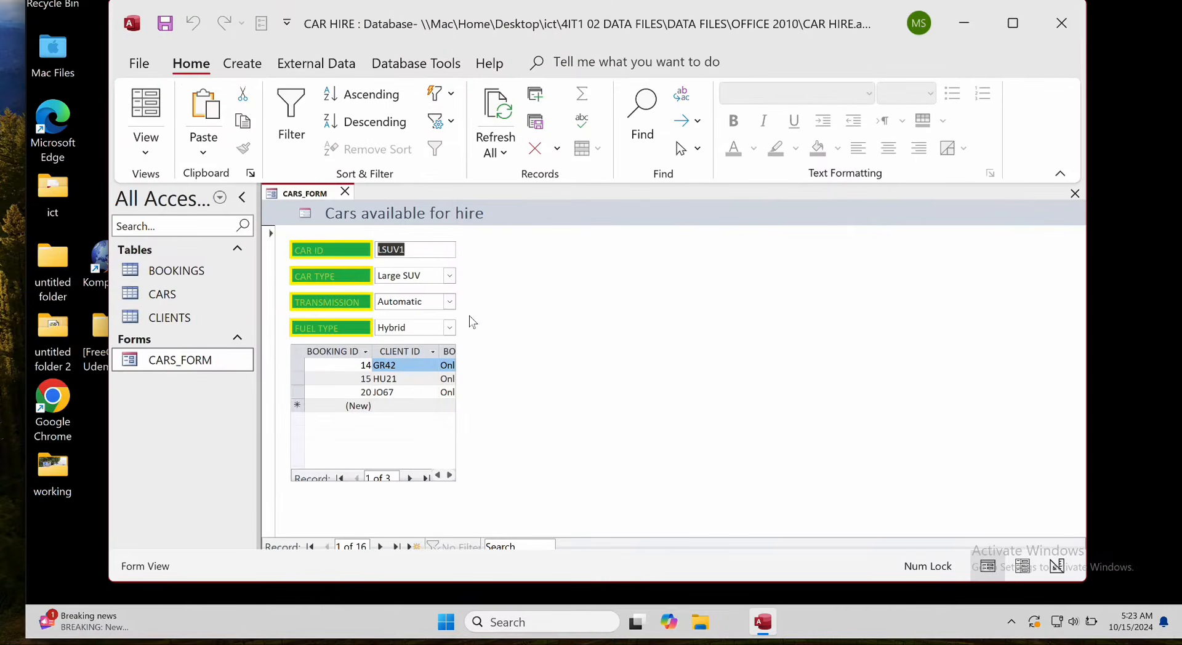
In CARS_FORM's Design view, set the right padding of the four field name labels and their fields to 1 cm.
right_click(212, 360)
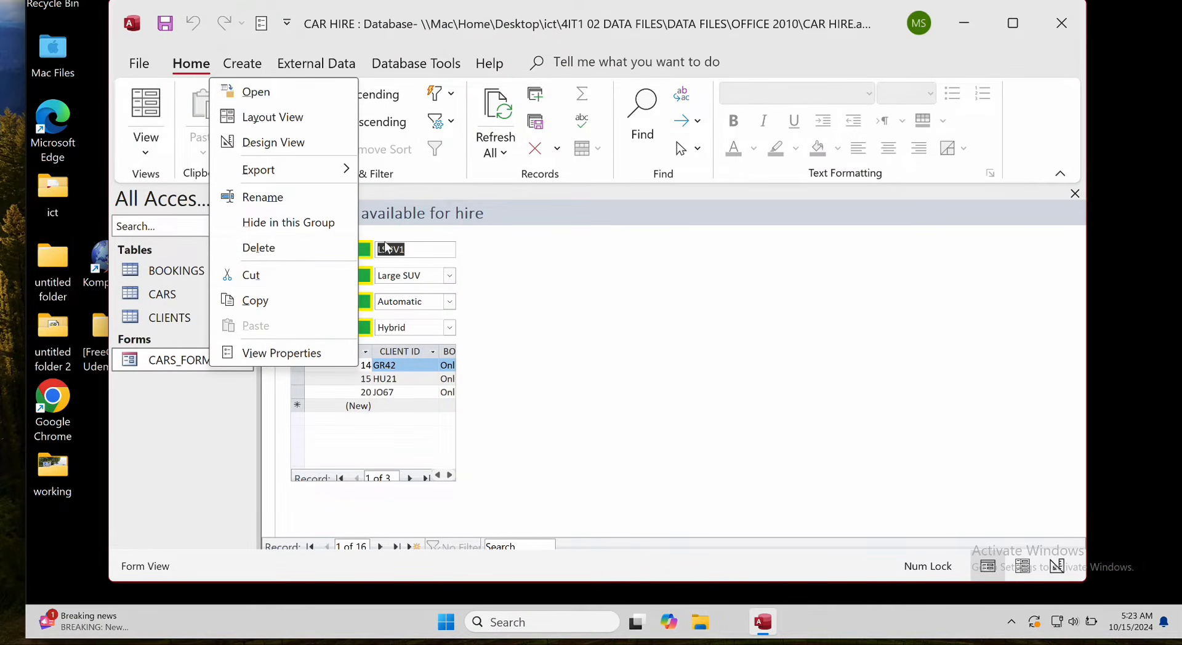
left_click(271, 143)
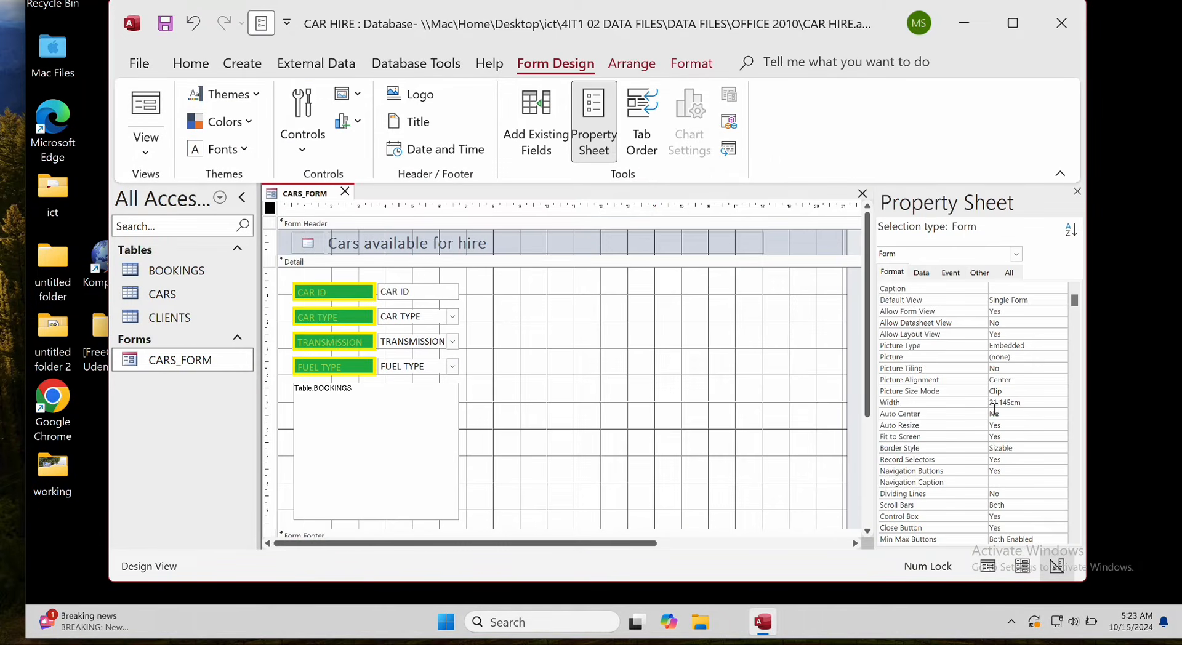
scroll(995, 408, "down", 5)
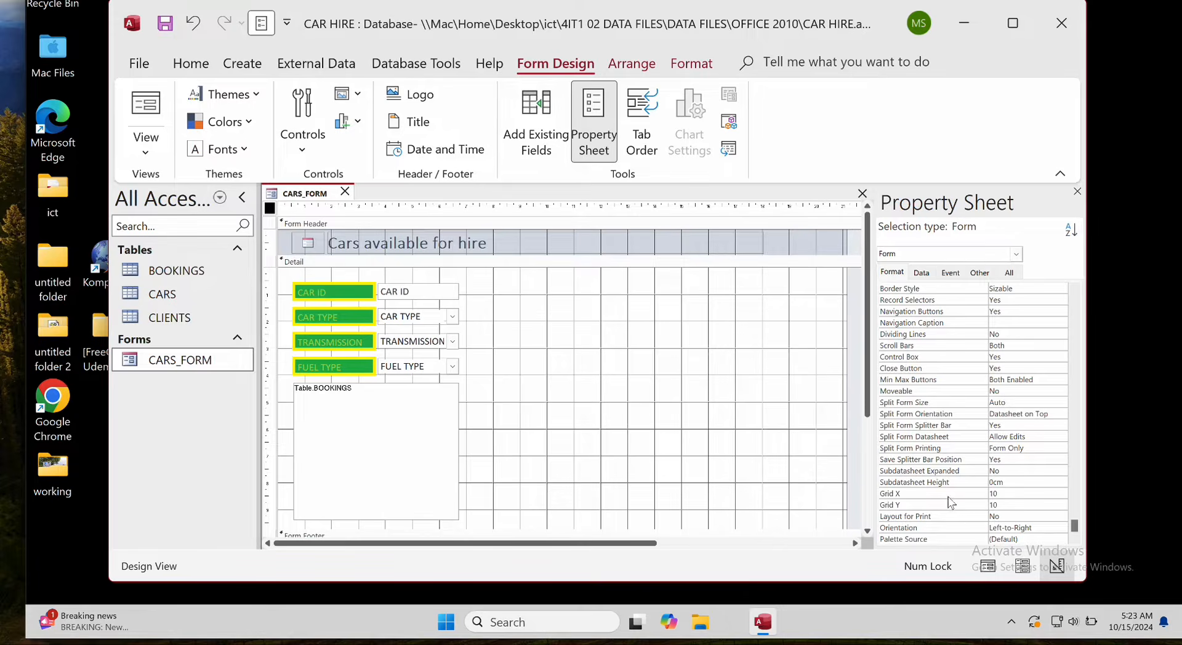
scroll(937, 505, "up", 2)
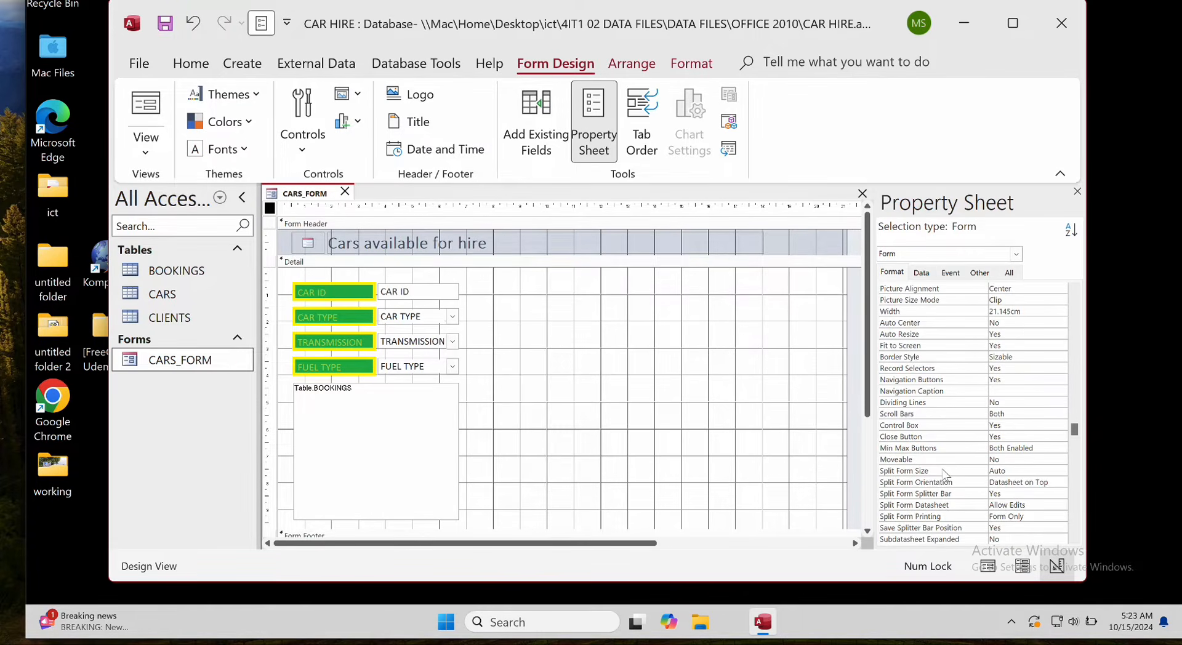
scroll(946, 475, "up", 3)
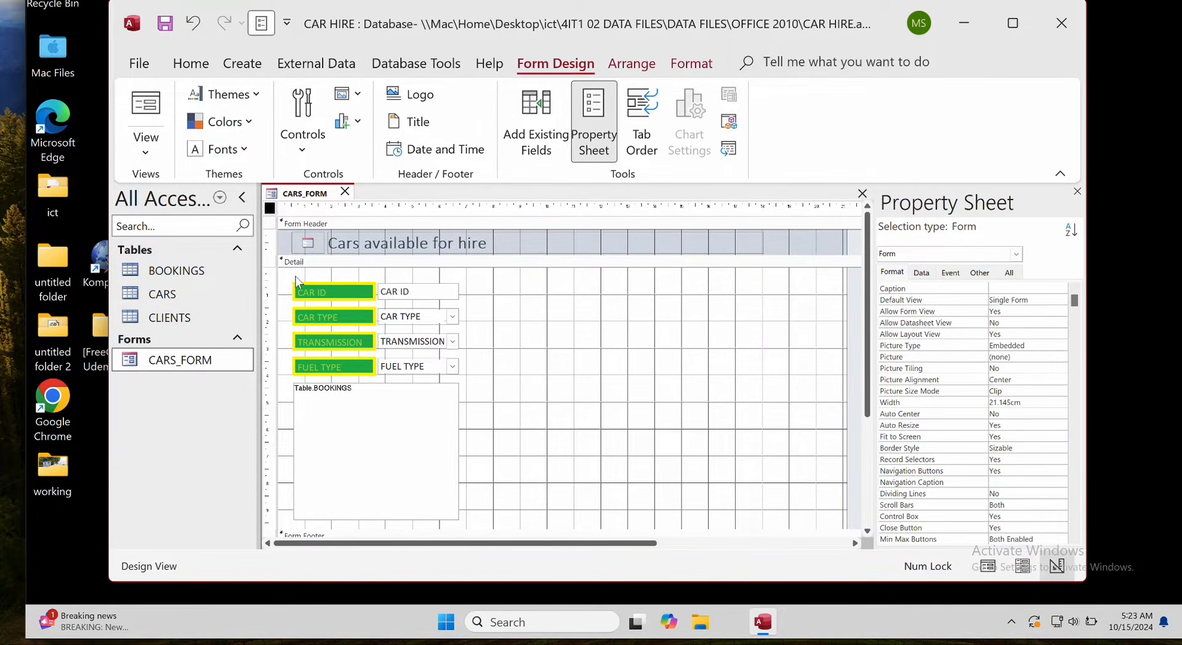
left_click_drag(290, 273, 490, 387)
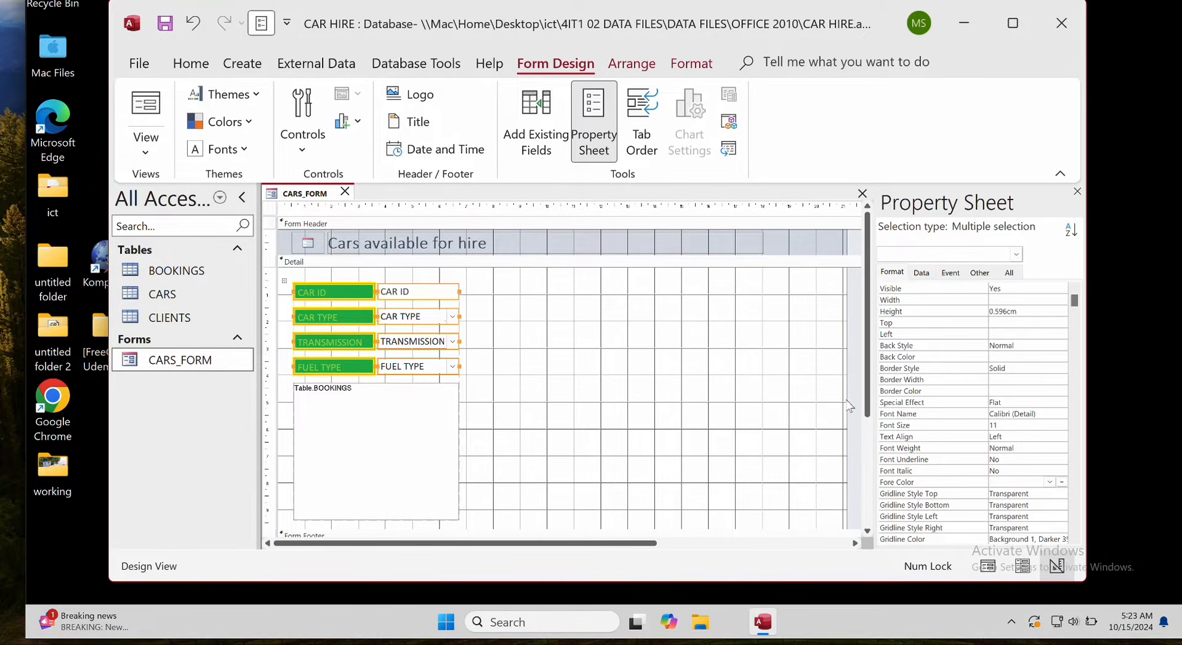
scroll(988, 434, "down", 5)
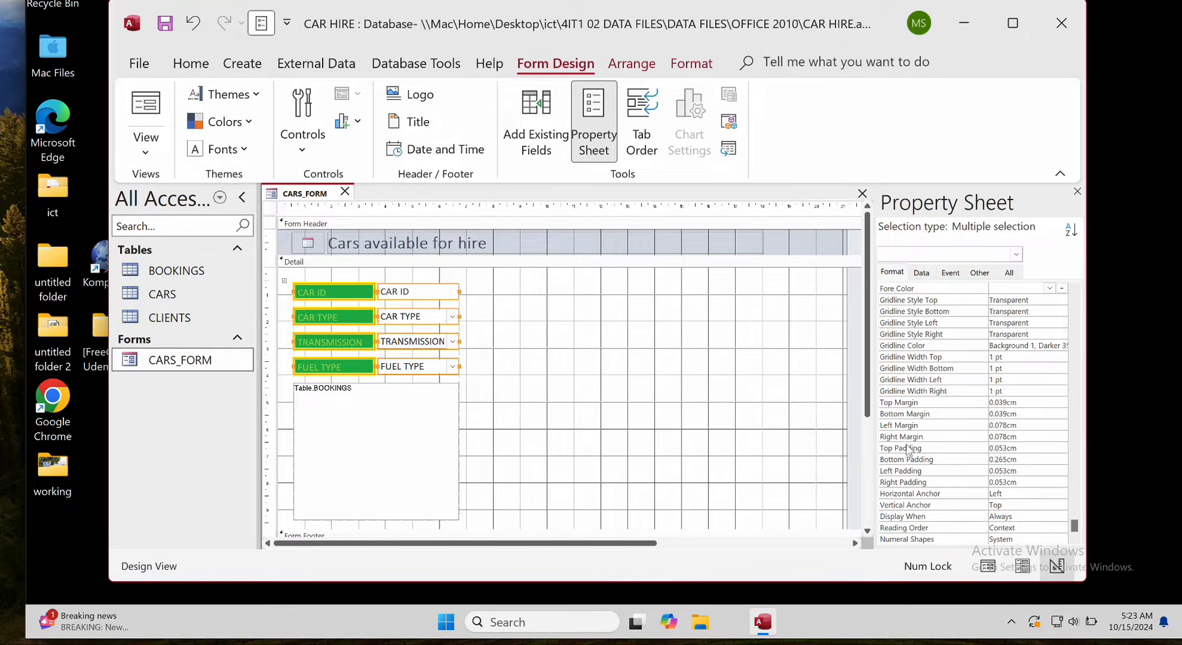
left_click(1000, 486)
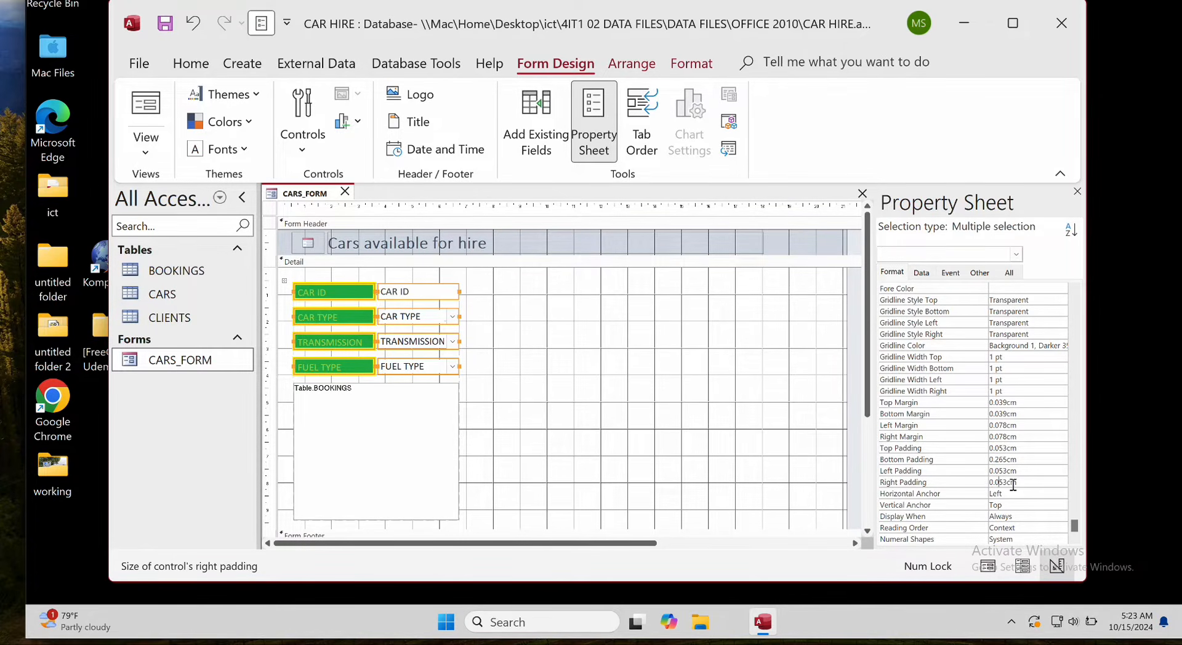
left_click_drag(1020, 483, 971, 482)
type("1cm")
key("Return")
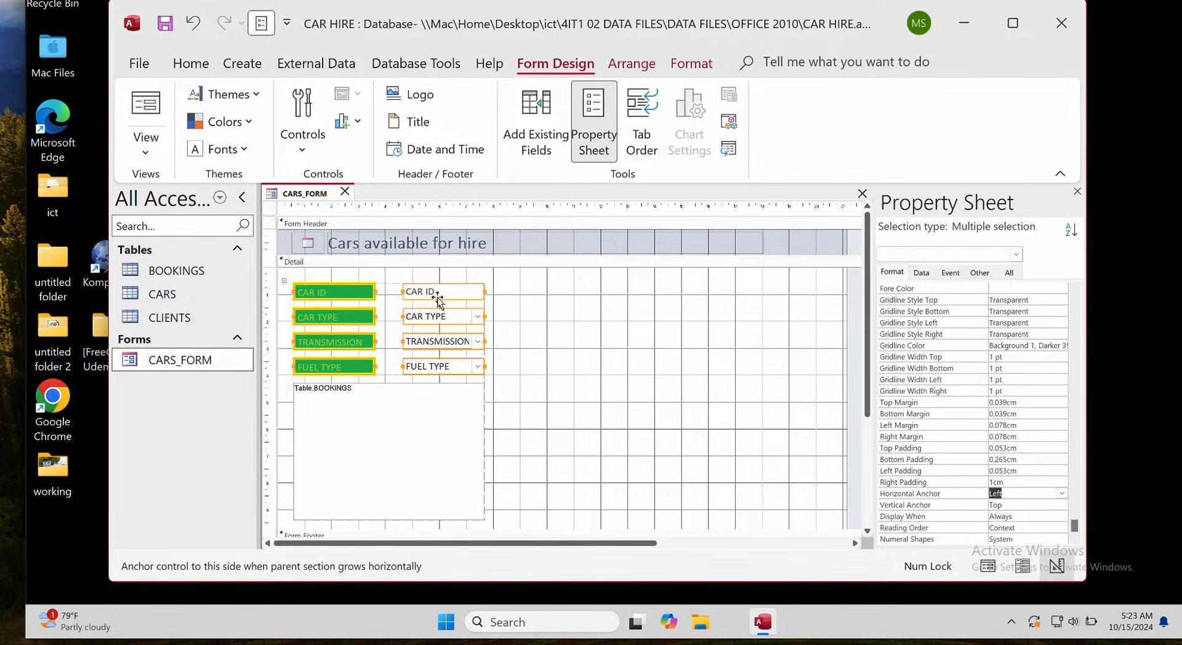
Save CARS_FORM and preview it in Form view to check the gap between the field names and fields.
left_click(165, 24)
left_click(147, 136)
left_click(157, 175)
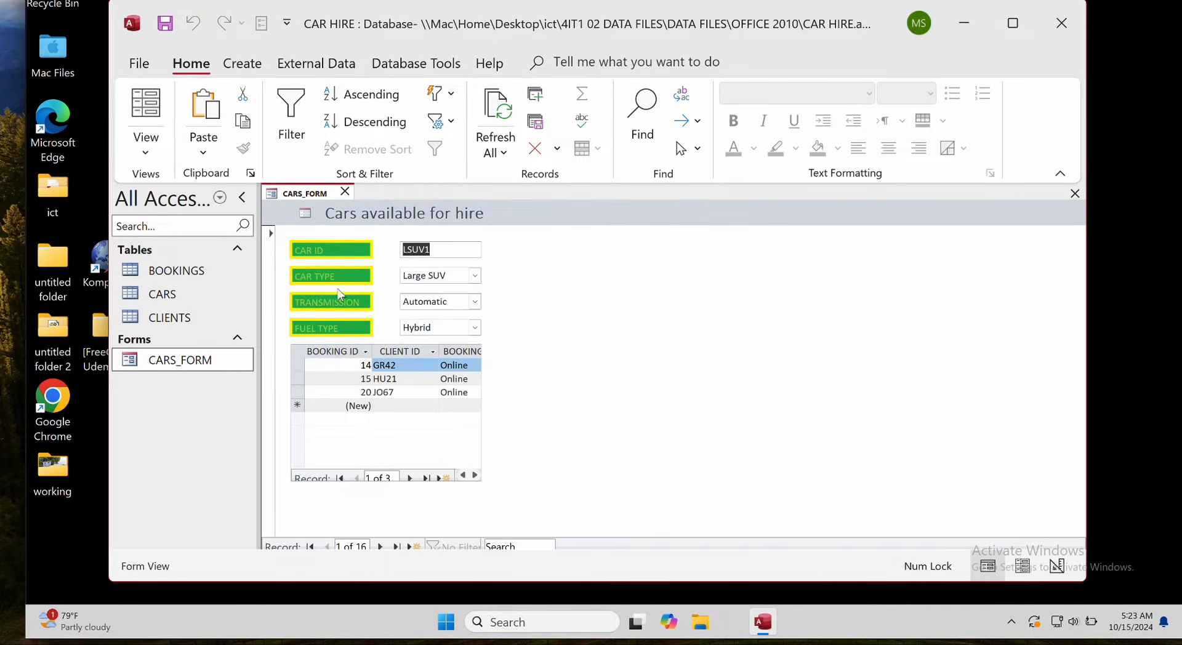
key("ctrl+Up")
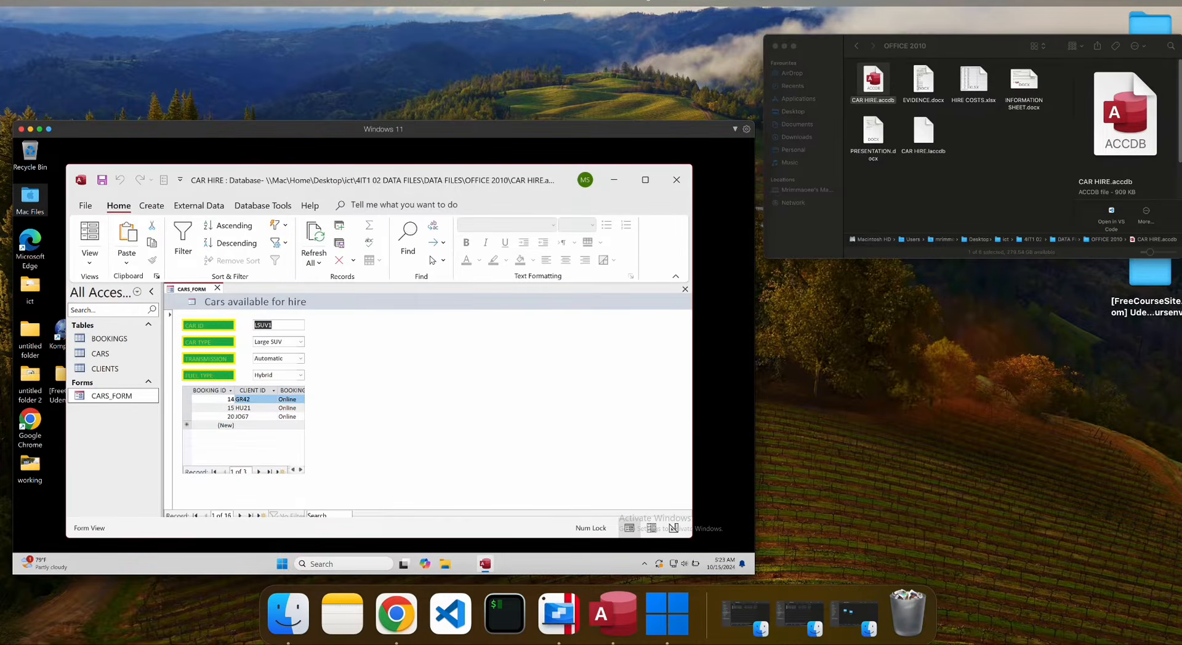
Review the Task A2a form requirements in the exam PDF, and open CARS_FORM in Design view in Access.
left_click(648, 1)
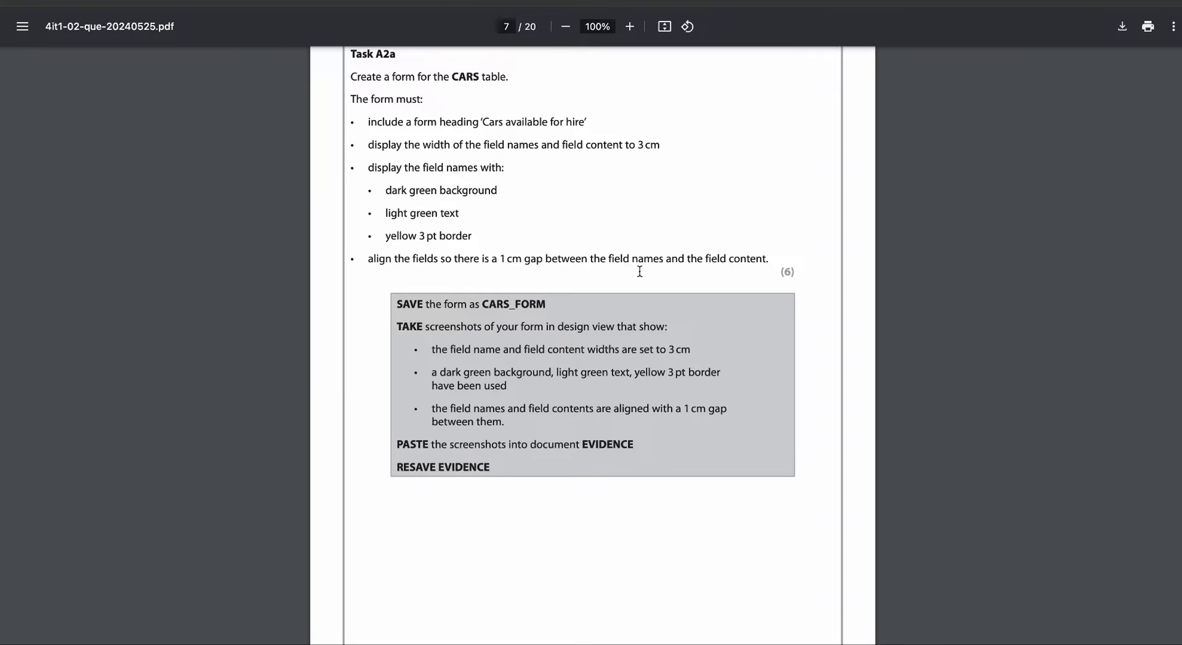
scroll(747, 266, "down", 3)
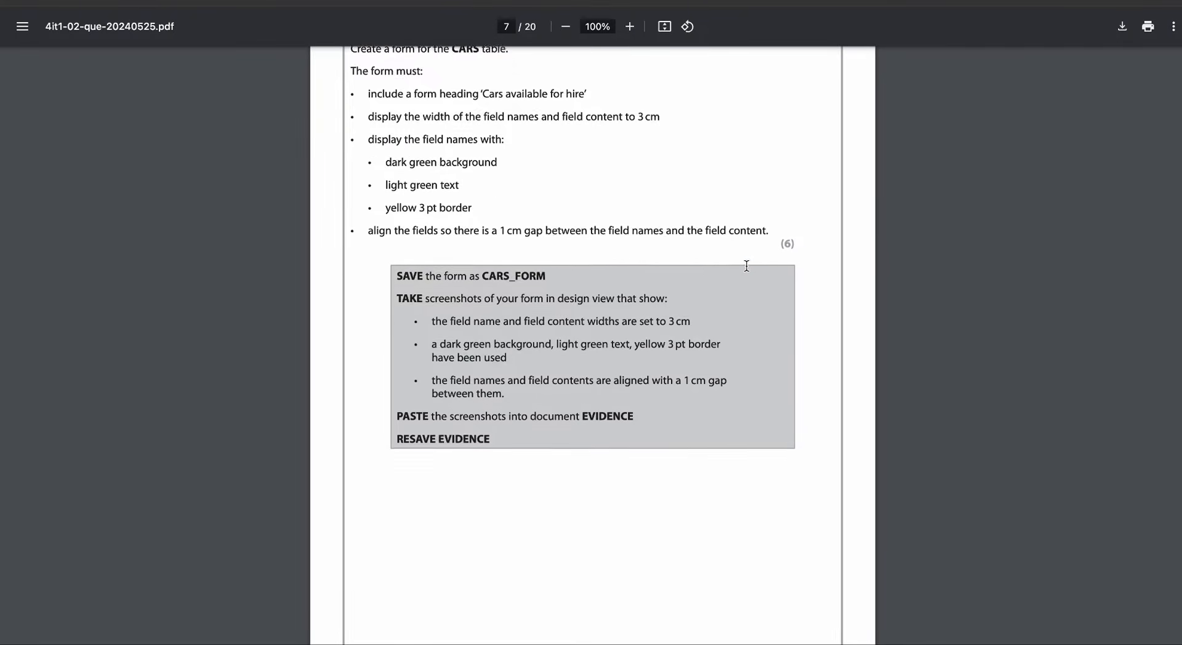
scroll(746, 266, "down", 1)
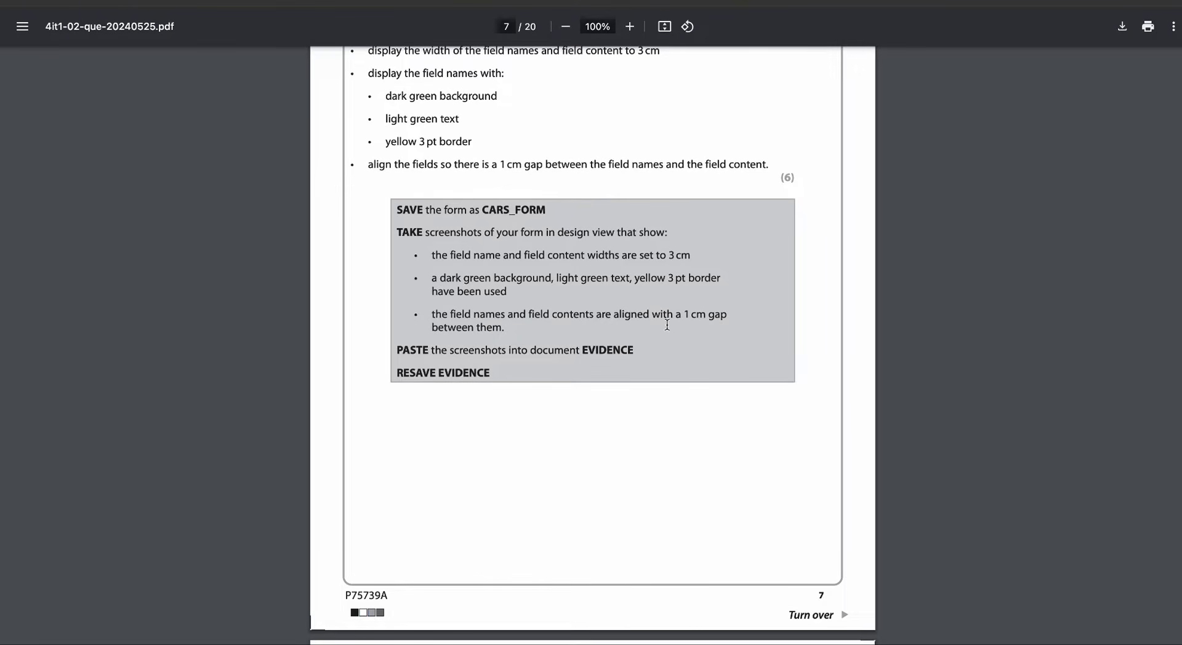
key("ctrl+Up")
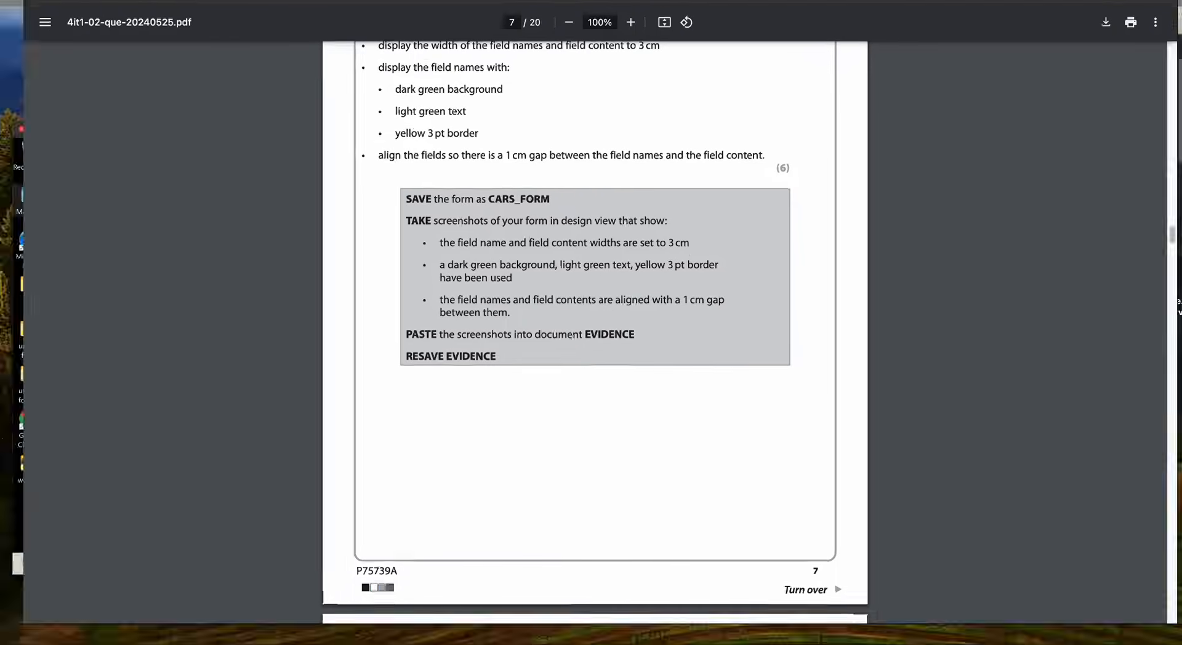
left_click(577, 278)
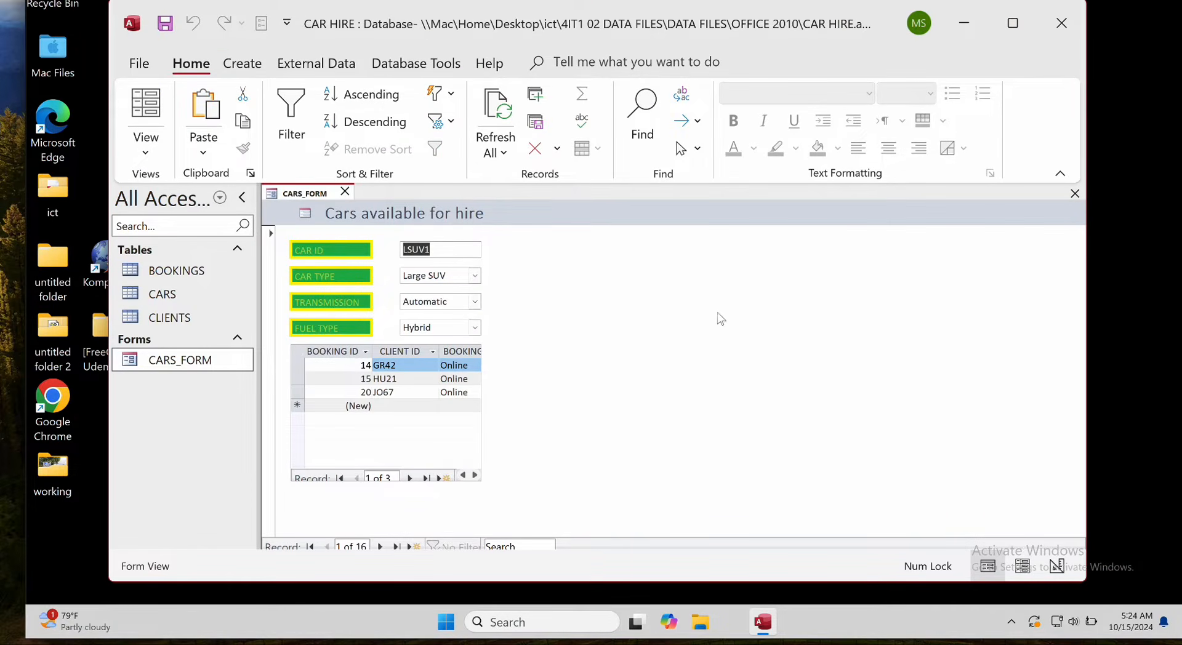
right_click(494, 317)
left_click(525, 389)
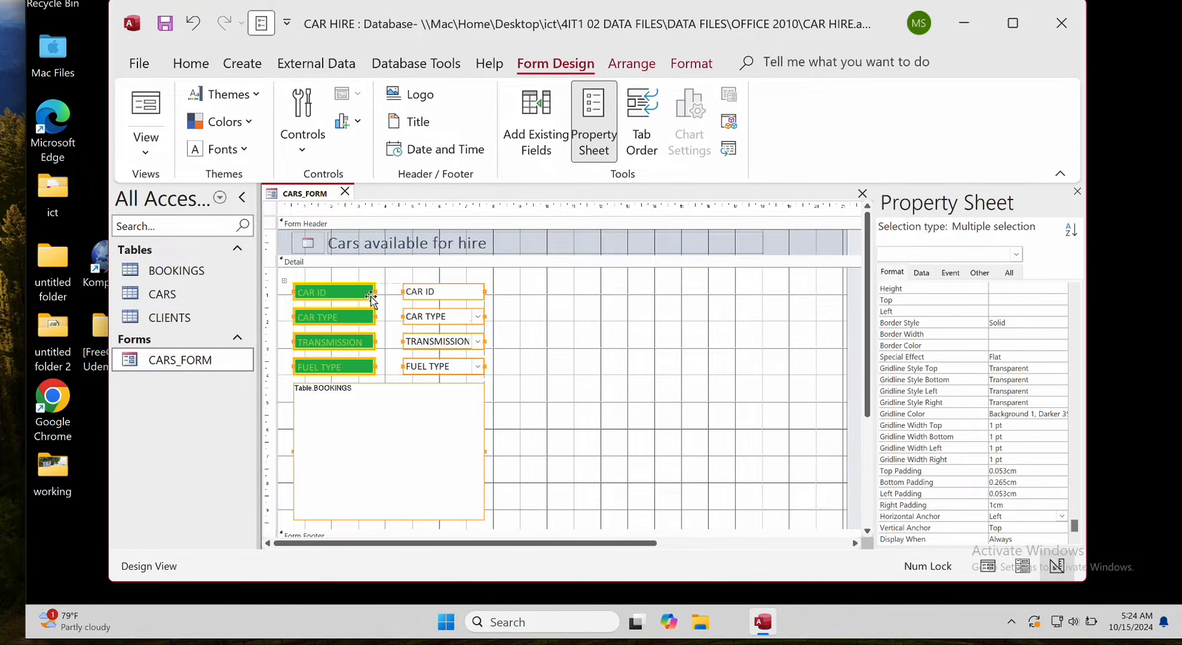
Set the width of the four field names and their field contents in the Detail section to 3 cm.
left_click(612, 311)
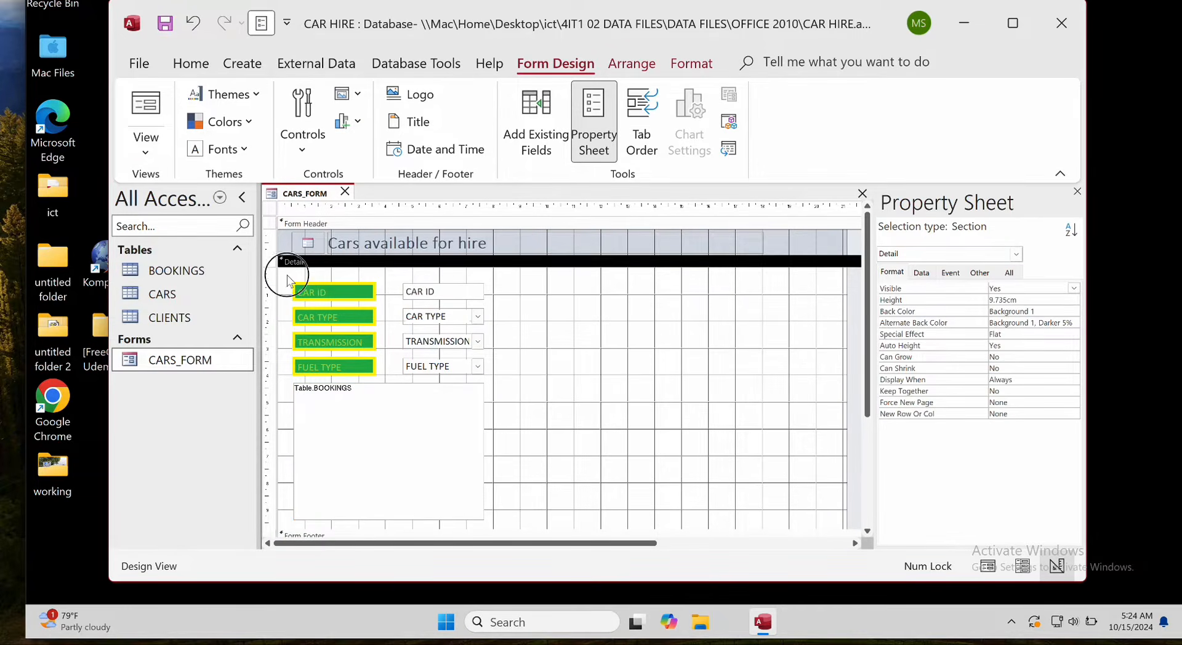
left_click_drag(287, 276, 507, 379)
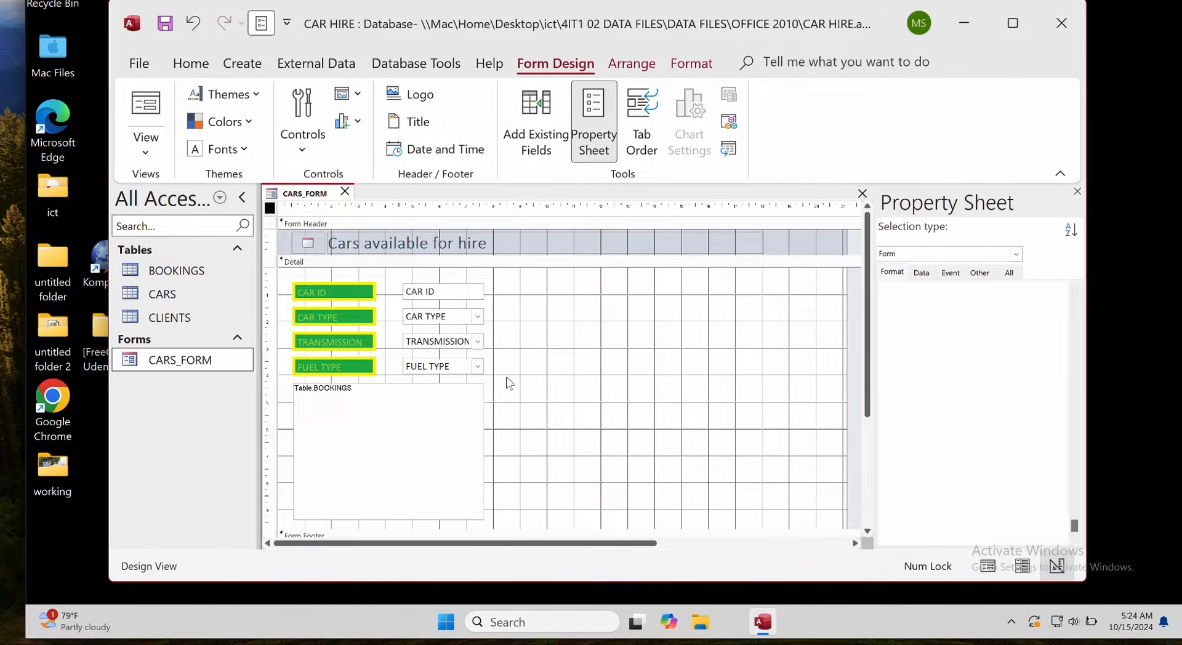
scroll(964, 362, "up", 6)
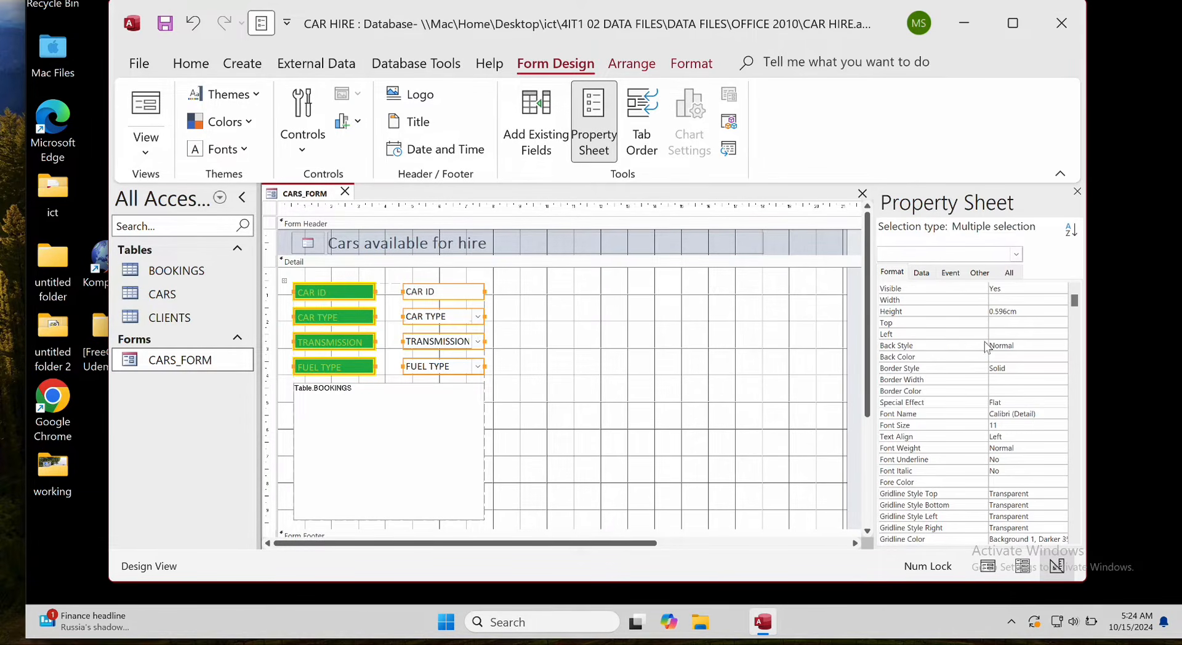
left_click(1006, 302)
type("3cm")
key("Return")
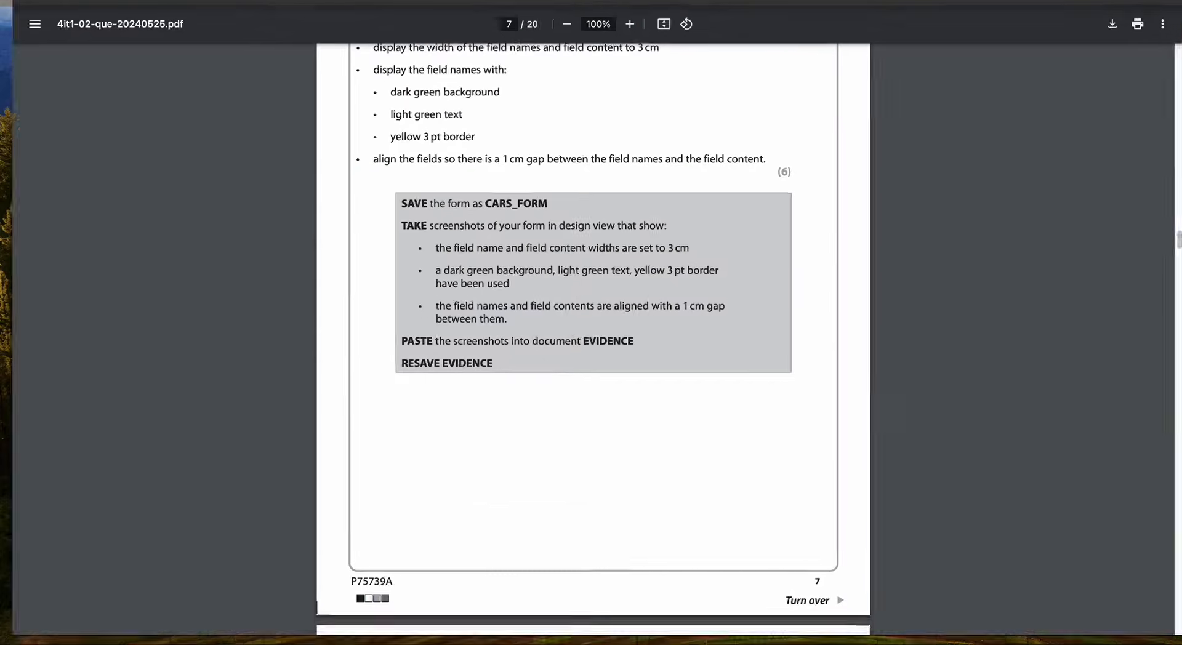
Read the Task A2b new car details in the exam PDF, and show CARS_FORM in Form view in Access.
scroll(578, 296, "down", 8)
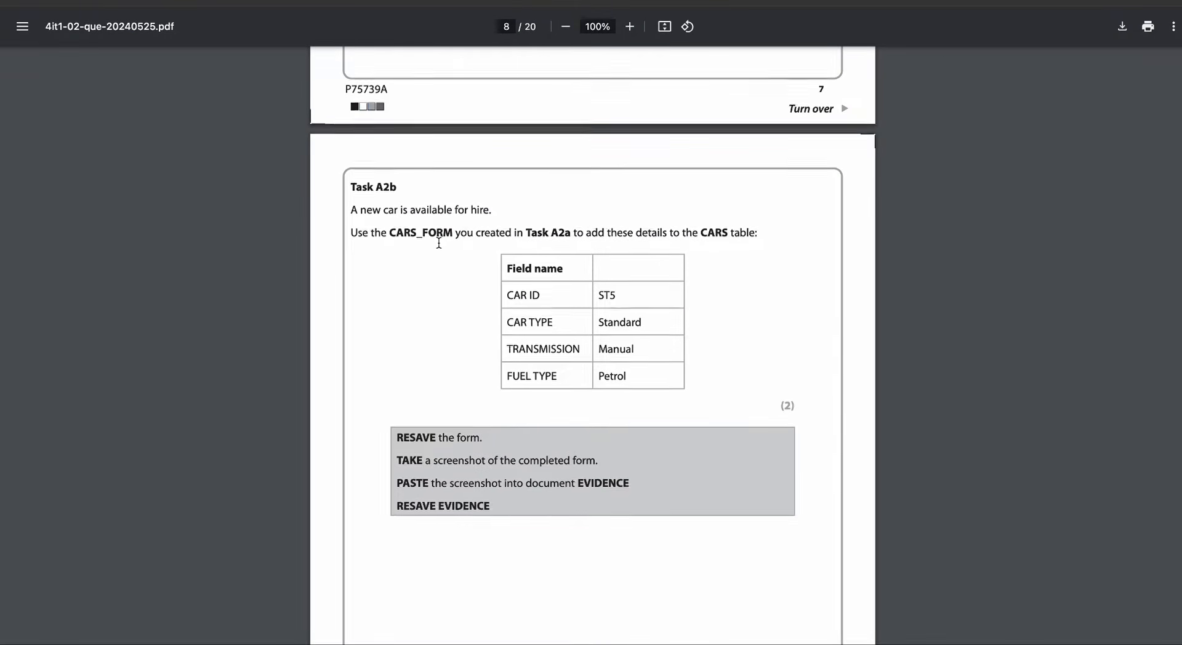
scroll(407, 240, "down", 1)
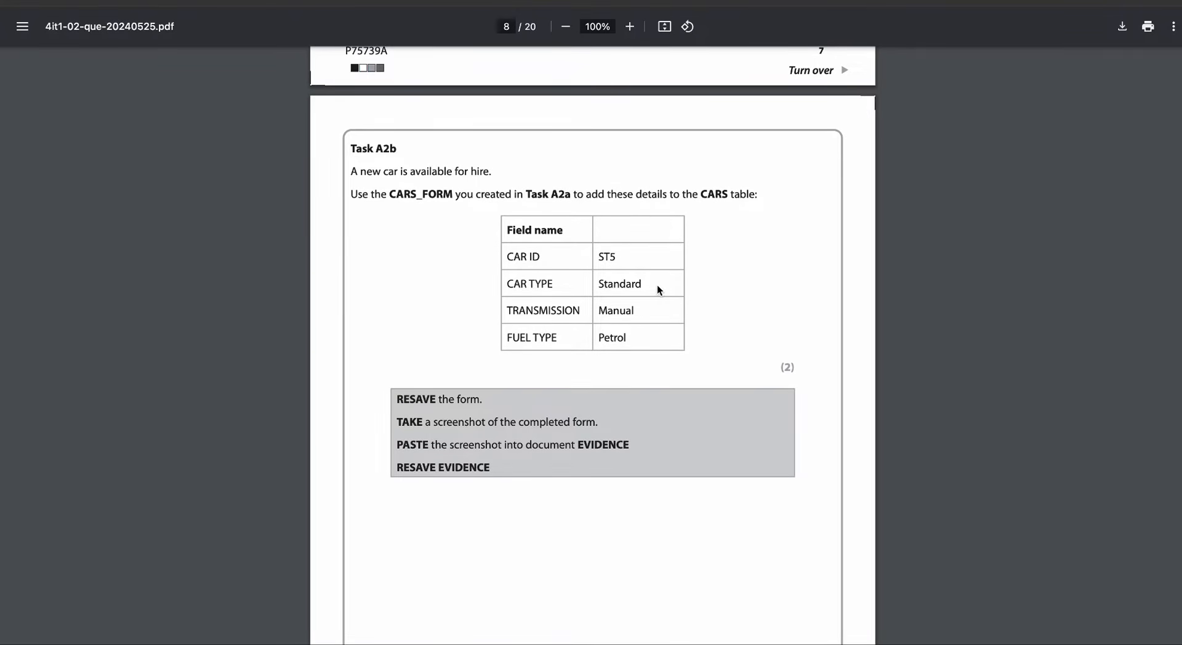
key("ctrl+Up")
left_click(517, 278)
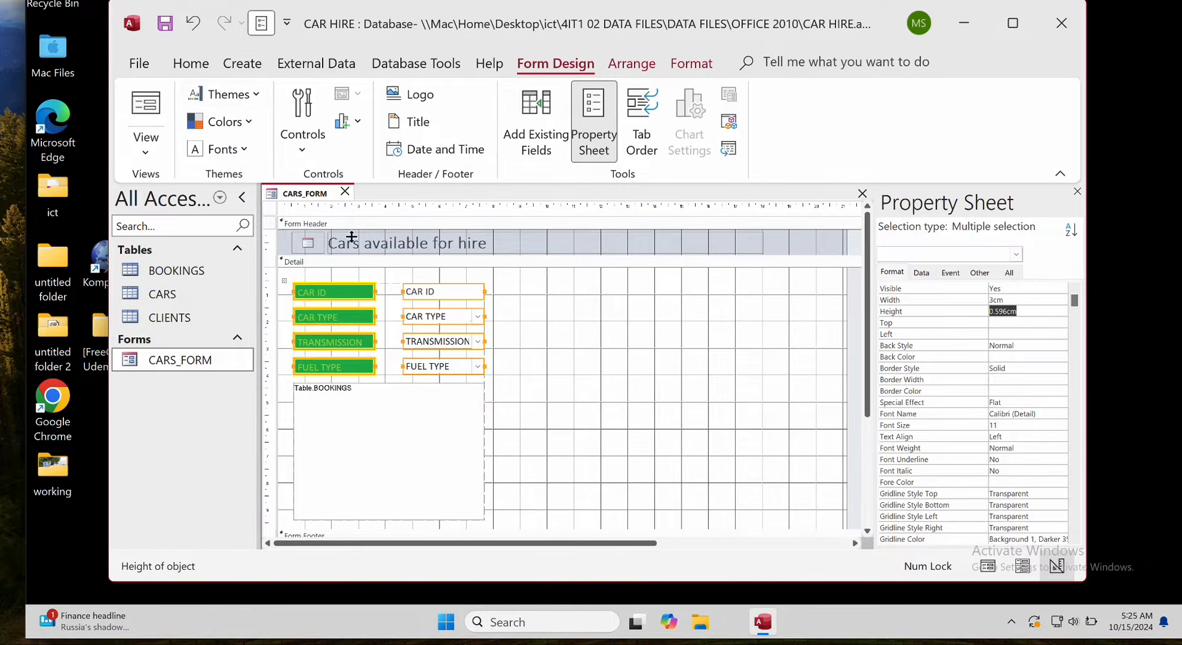
left_click(164, 127)
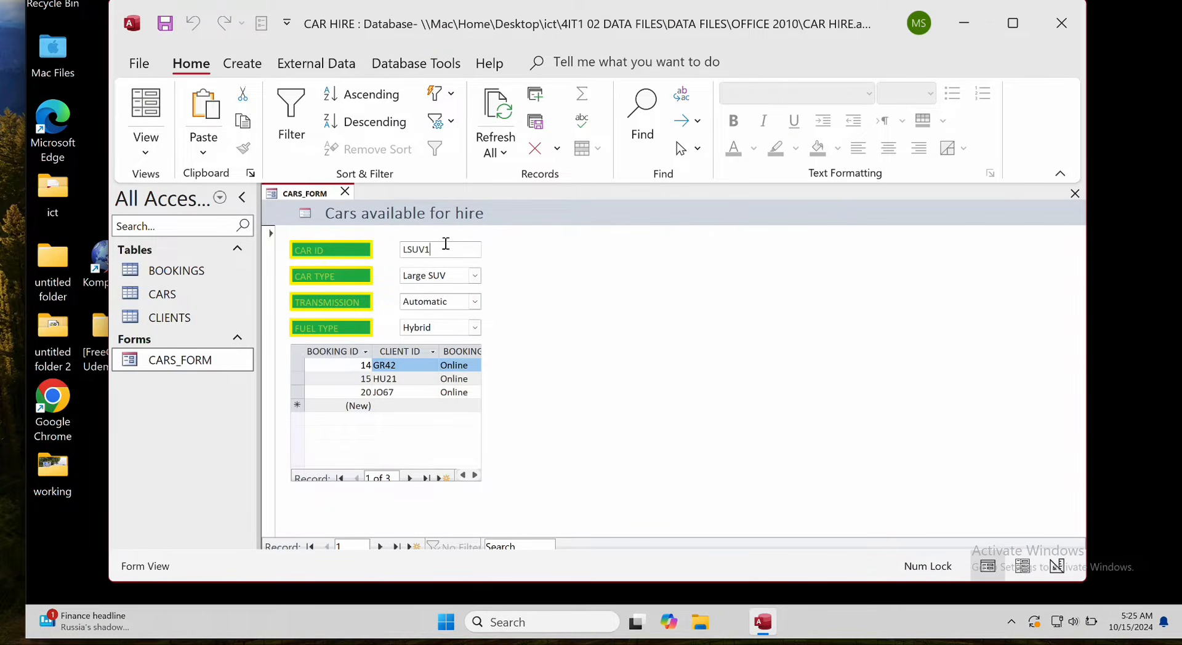
Replace the CAR ID in the first form record with ST5 and check the remaining car details in the exam PDF.
left_click(395, 245)
type("ST5")
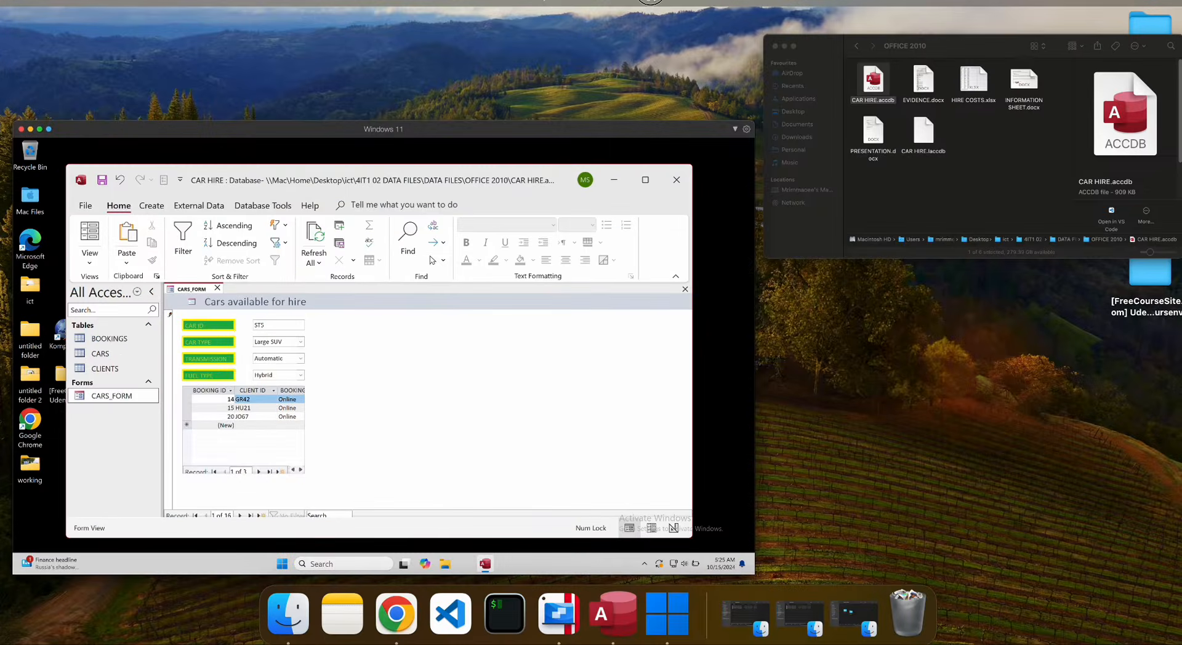
key("ctrl+Right")
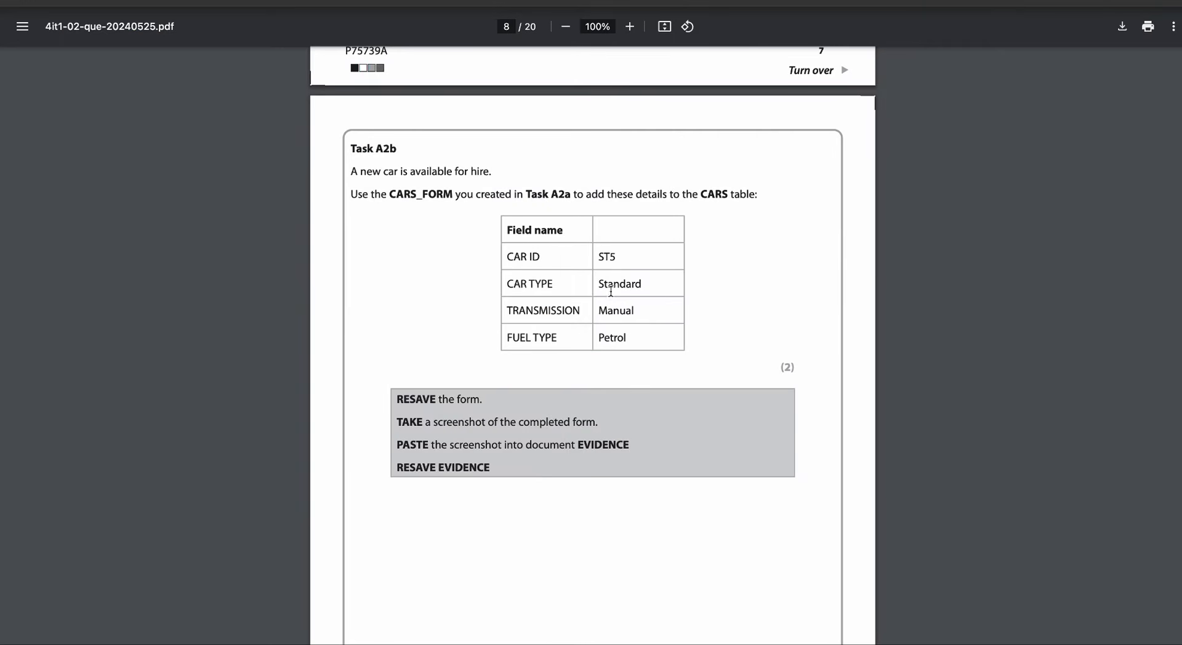
key("ctrl+Left")
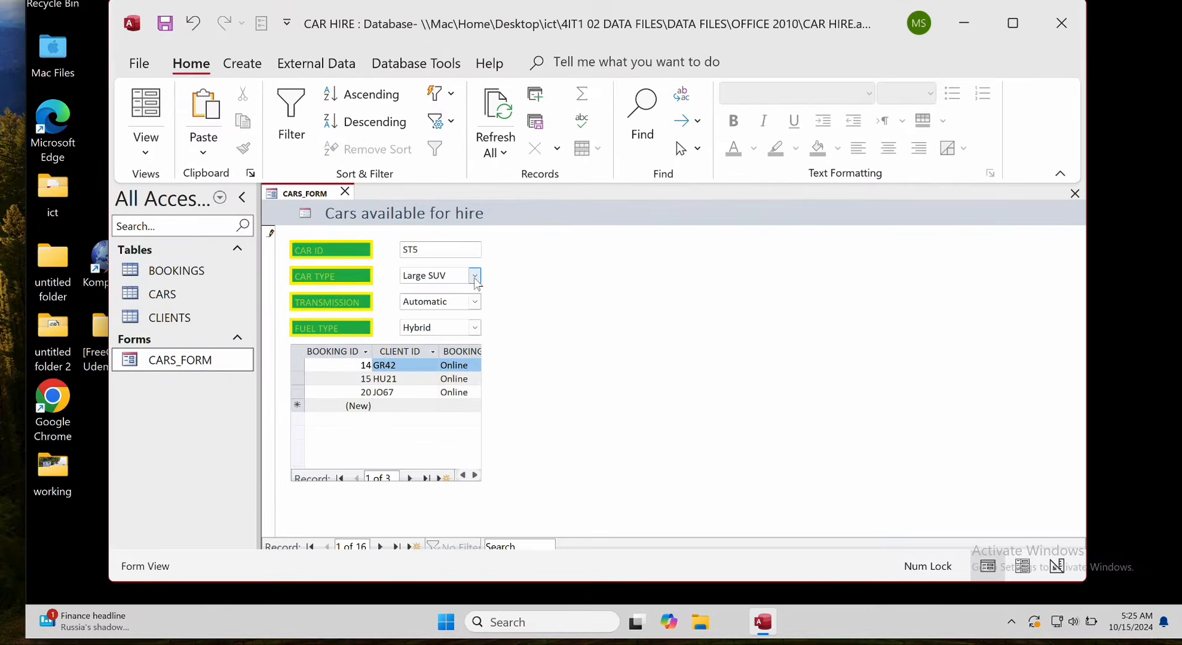
Try to save the record with CAR TYPE Standard, TRANSMISSION Manual and FUEL TYPE Petrol.
left_click(474, 275)
left_click(470, 290)
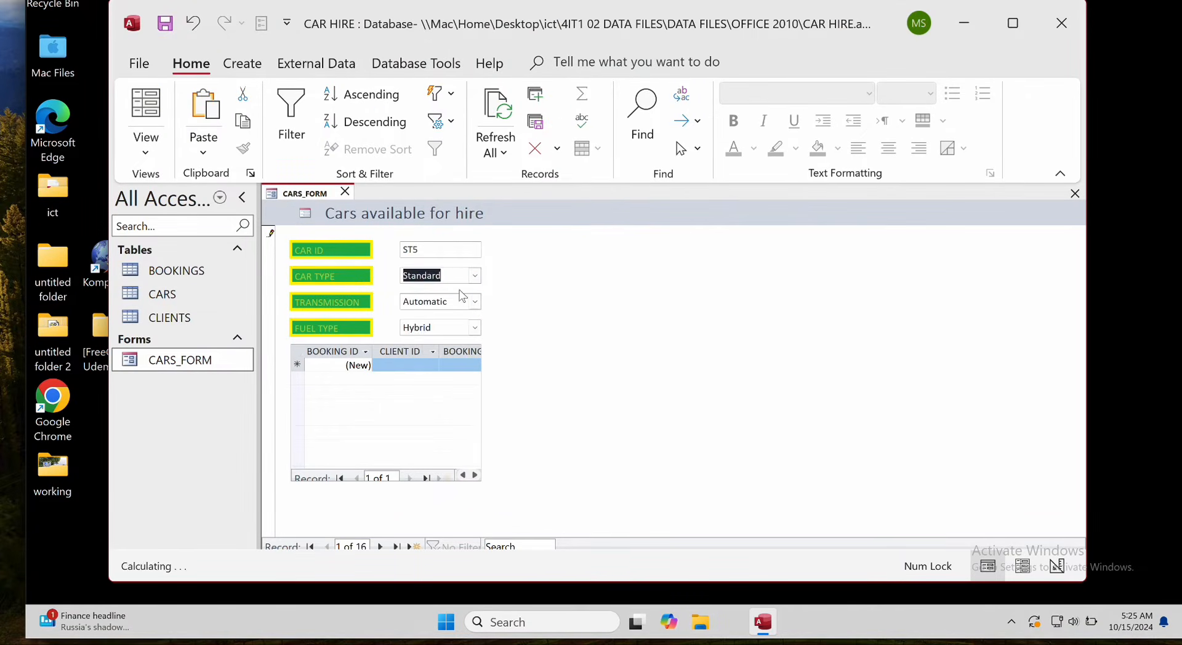
left_click(474, 301)
left_click(464, 331)
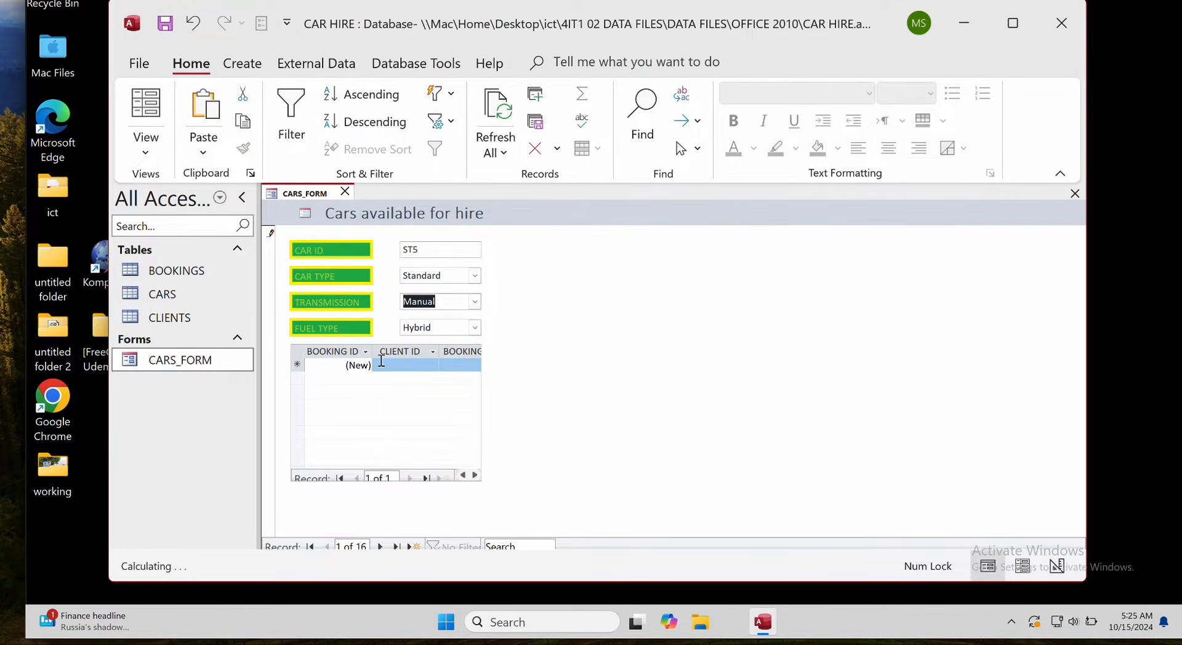
left_click(474, 327)
left_click(456, 370)
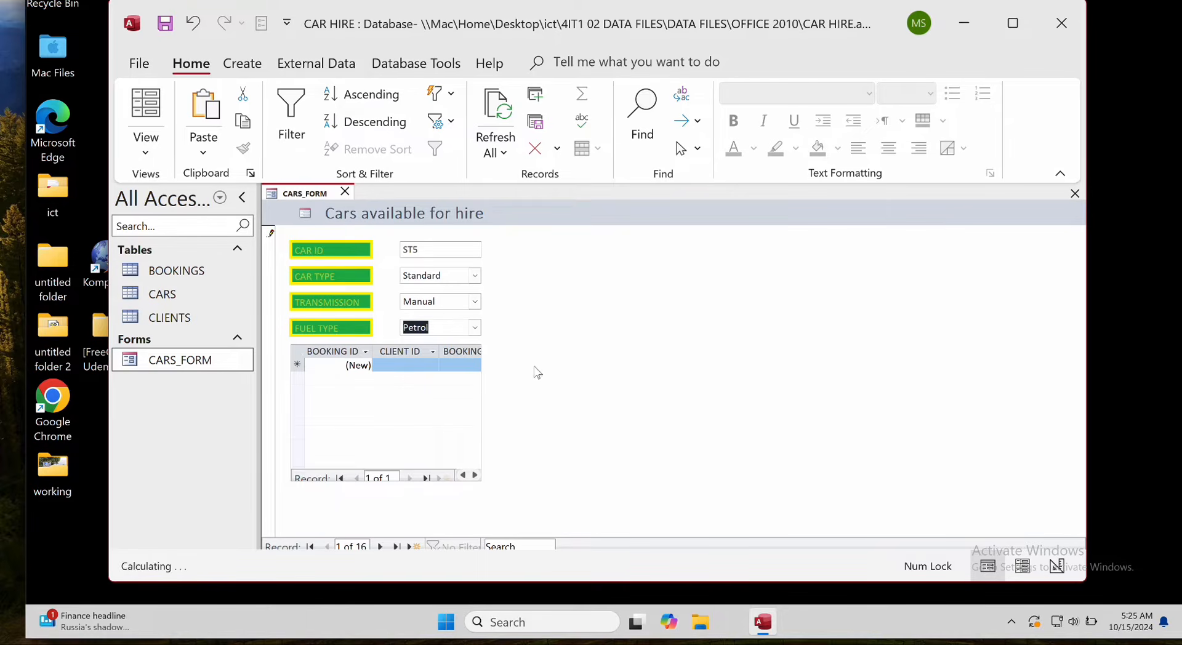
left_click(165, 23)
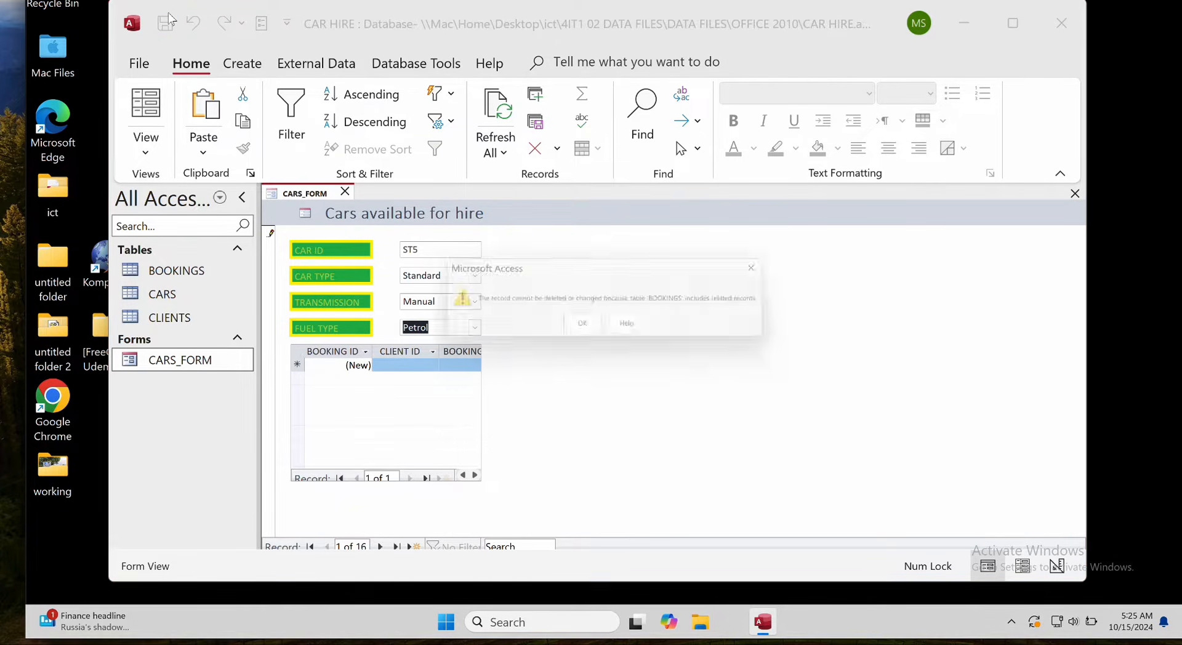
left_click(592, 328)
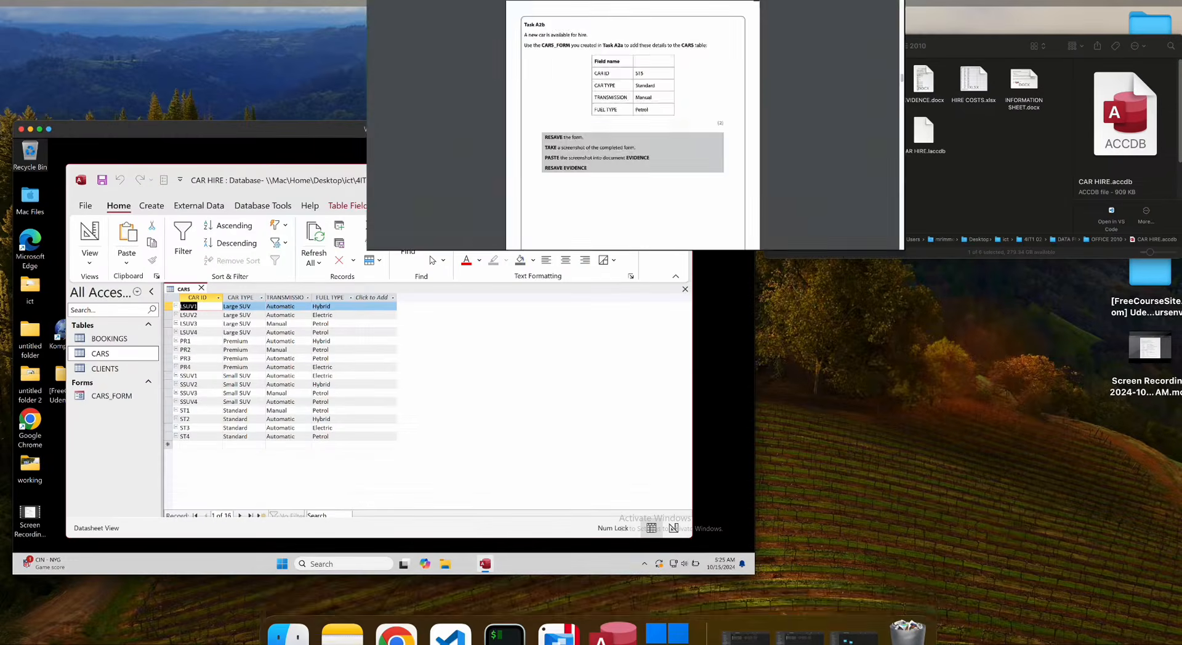
Read the Task A2b saving instructions and the Task A2c query requirements in the exam PDF.
scroll(573, 304, "down", 1)
scroll(513, 378, "down", 1)
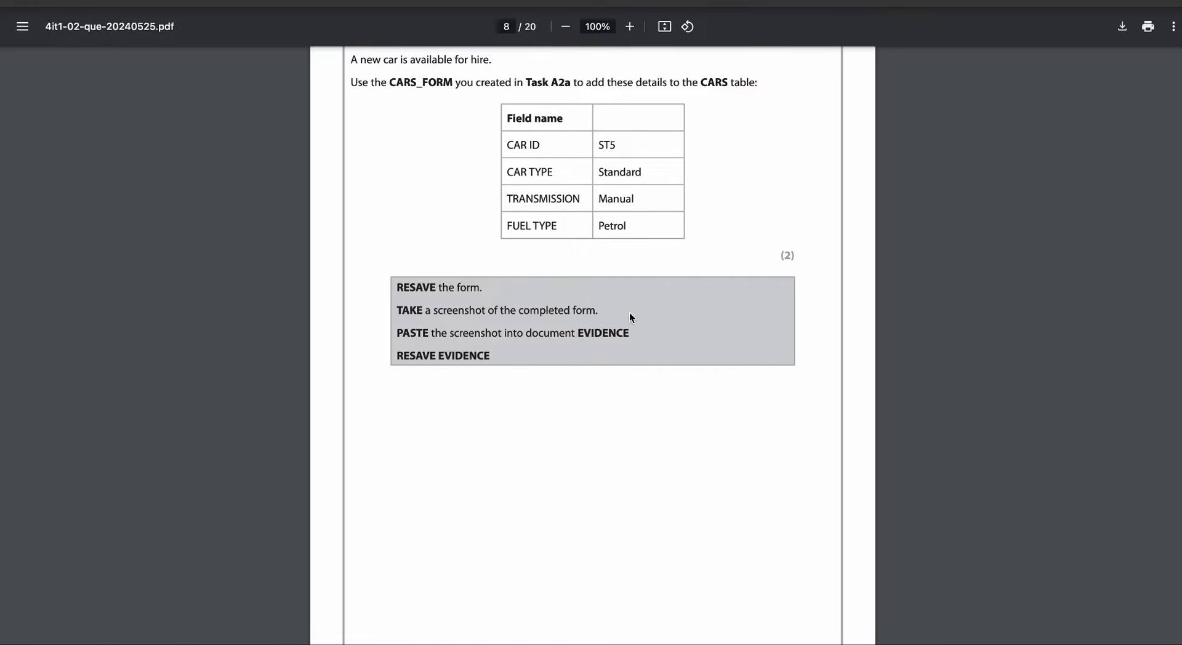
scroll(629, 313, "down", 1)
scroll(700, 352, "down", 6)
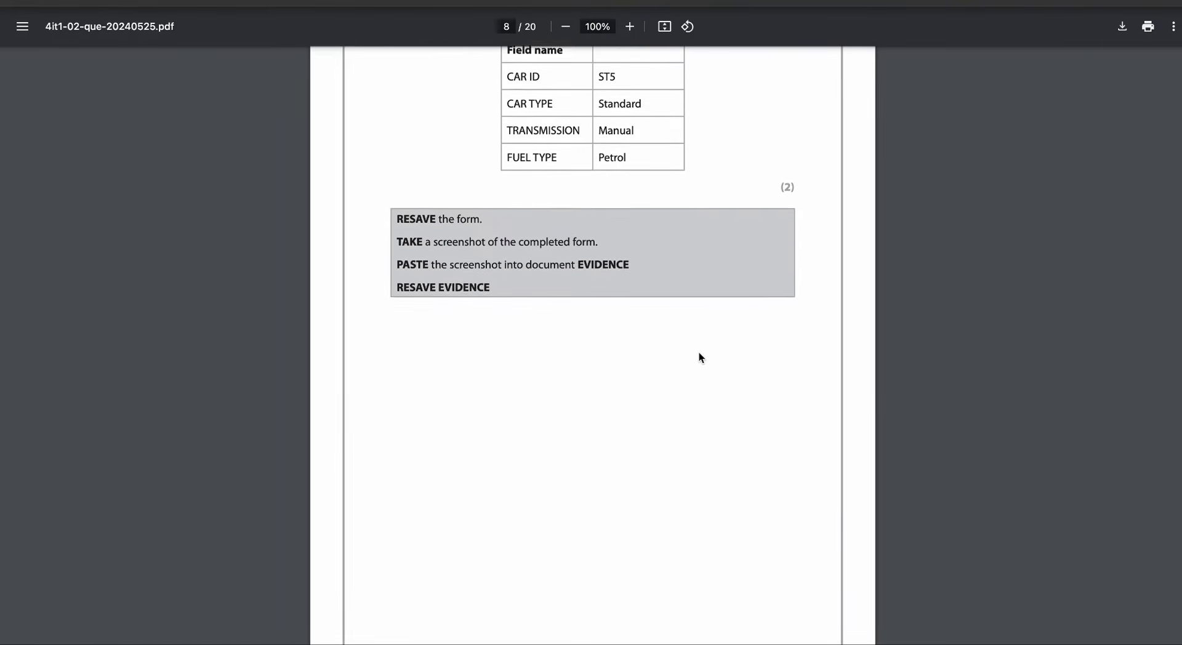
scroll(699, 352, "up", 6)
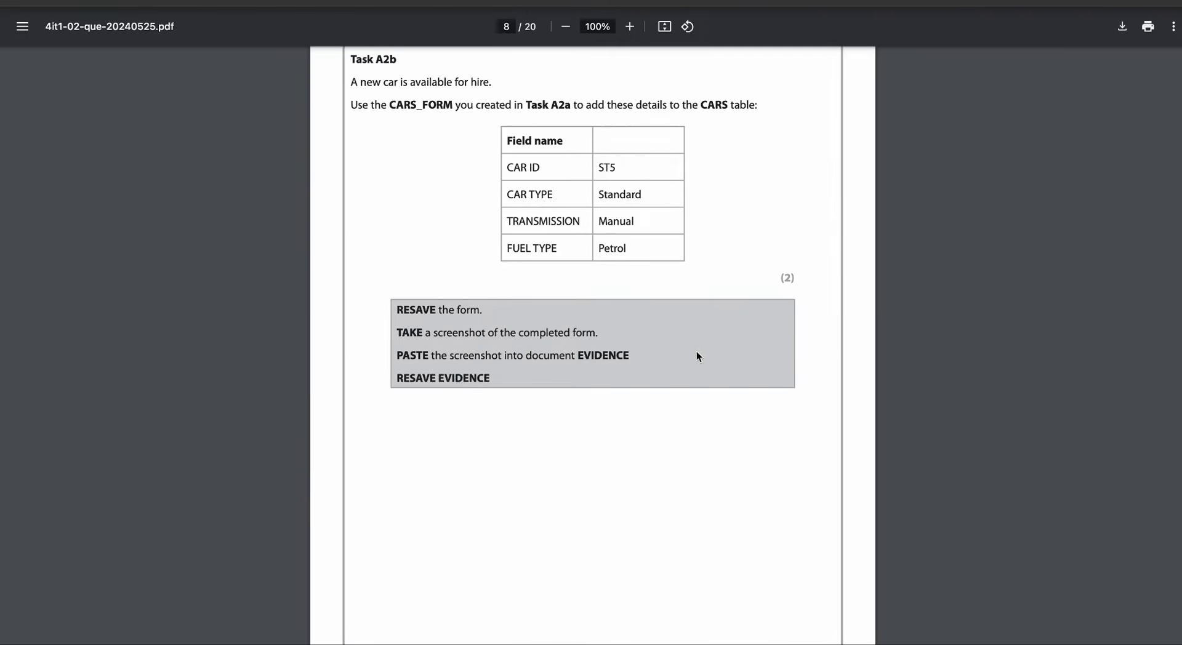
scroll(608, 381, "down", 6)
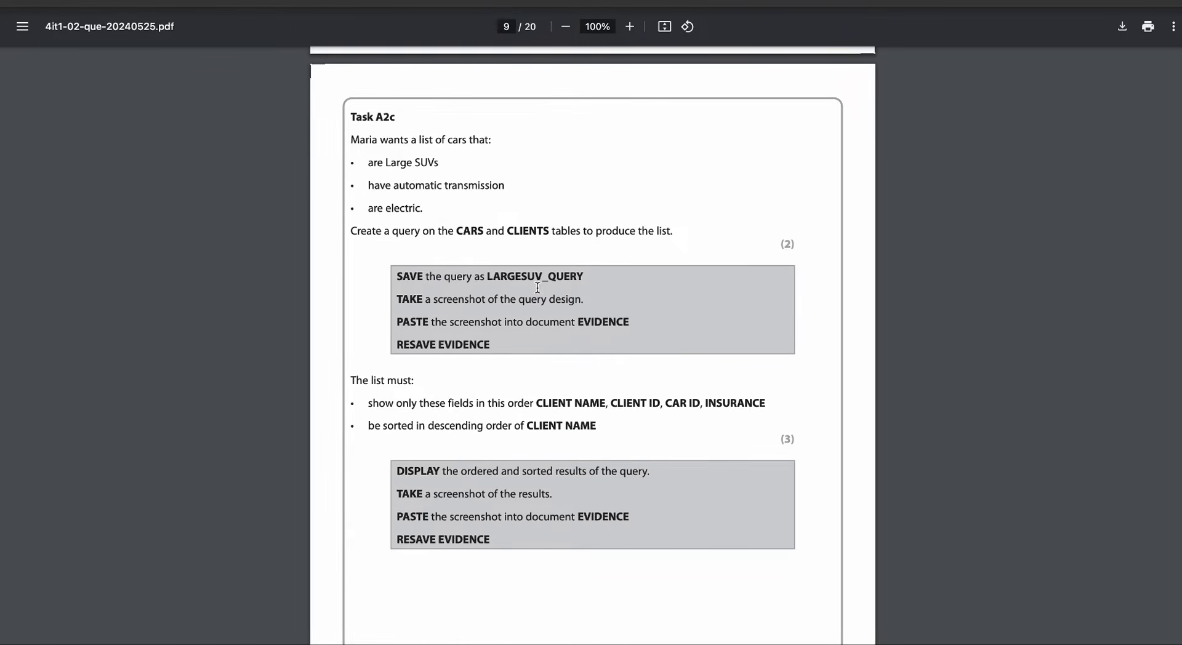
Switch back to Access, close the CARS table and start a new query in Design view.
mouse_move(1, 1)
left_click(365, 272)
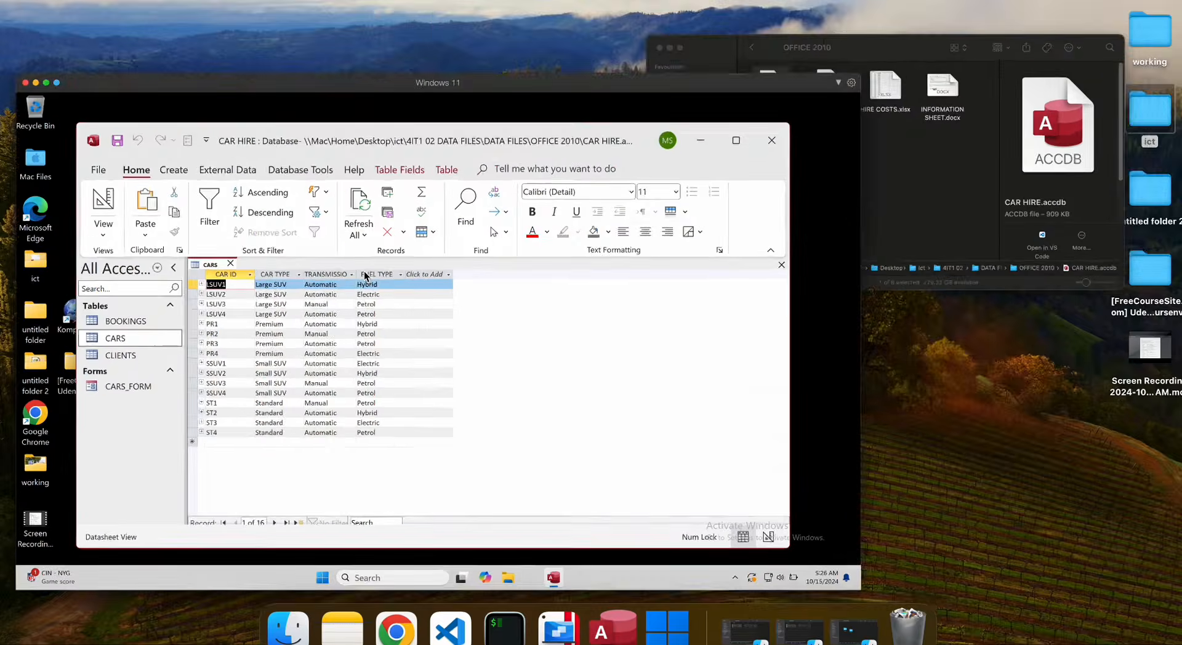
left_click(320, 191)
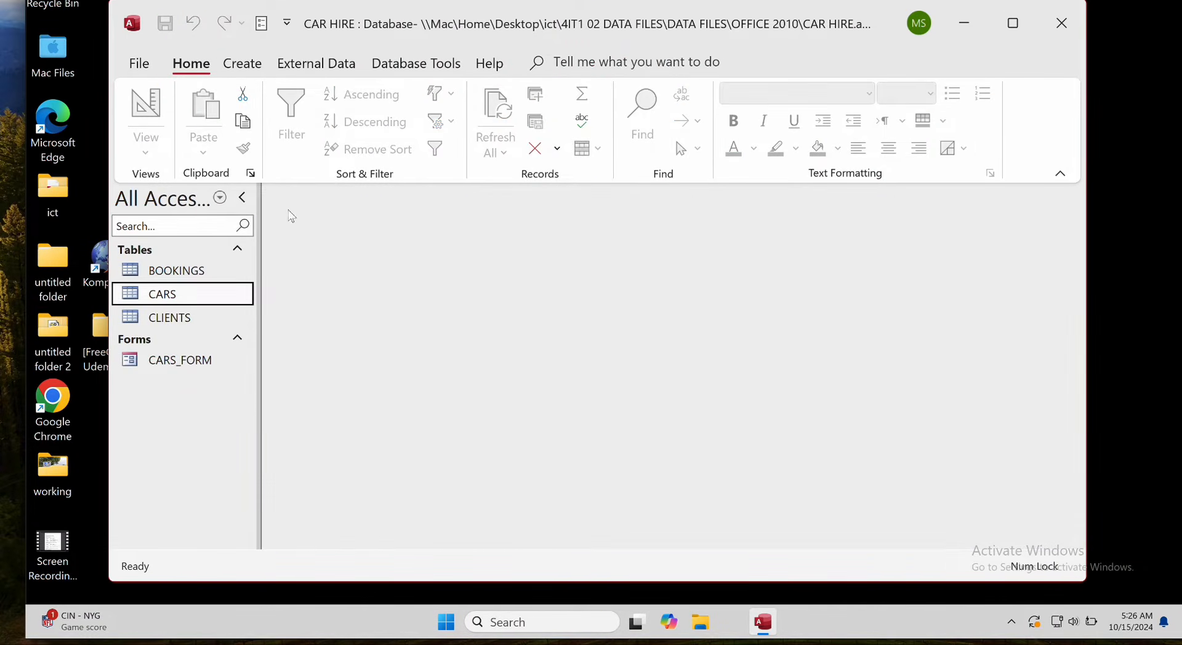
left_click(245, 65)
left_click(431, 127)
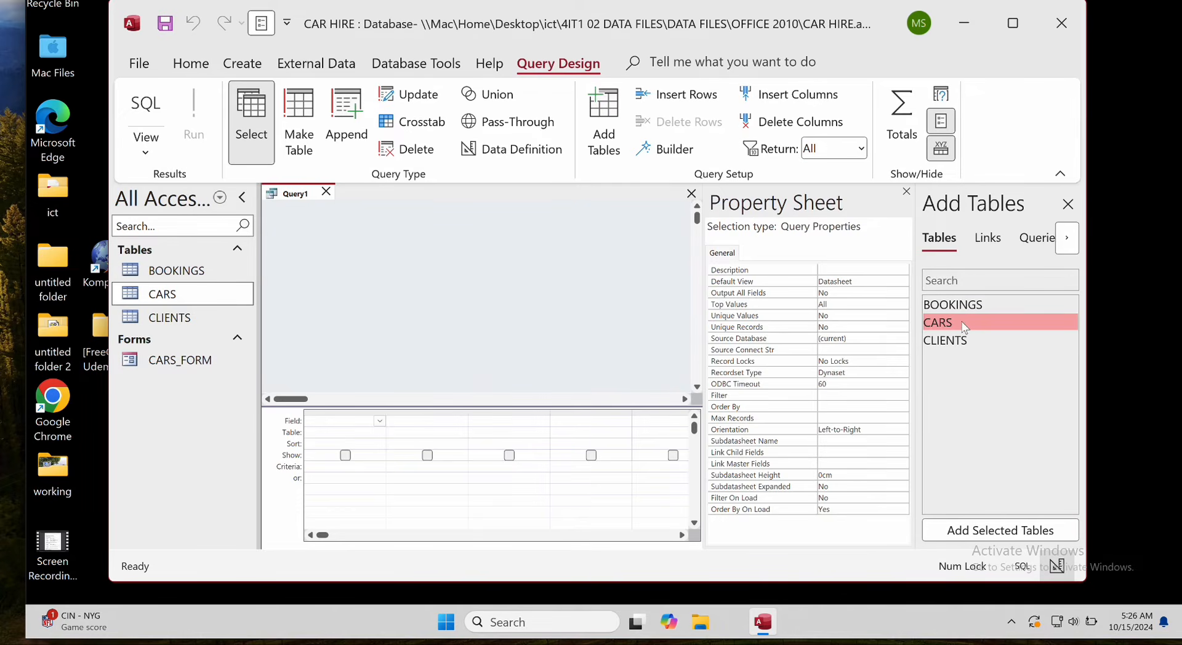
Add the CARS, CLIENTS and BOOKINGS tables to the query and close the table list.
double_click(964, 325)
double_click(962, 340)
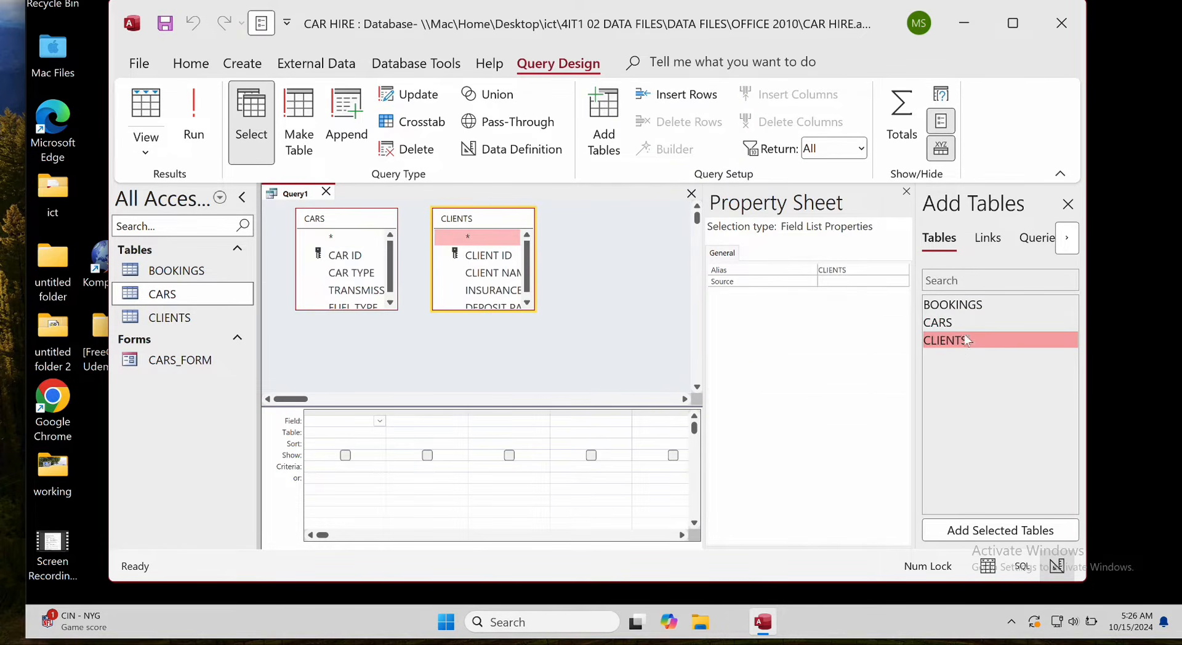
left_click(981, 306)
double_click(982, 306)
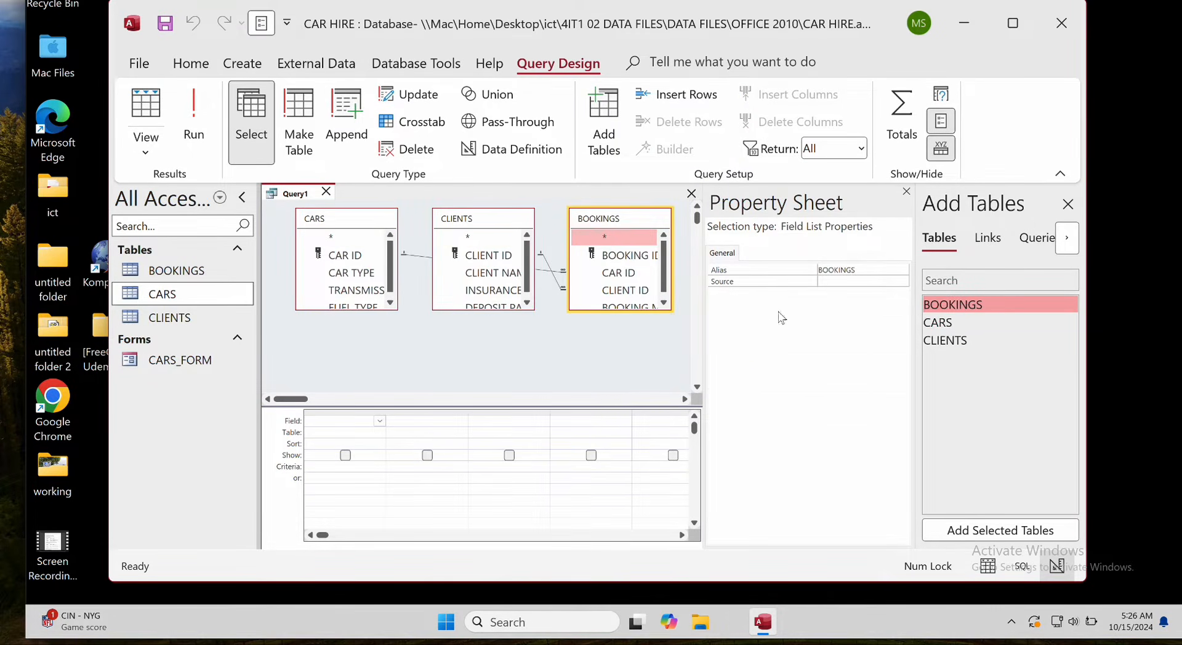
left_click(1067, 204)
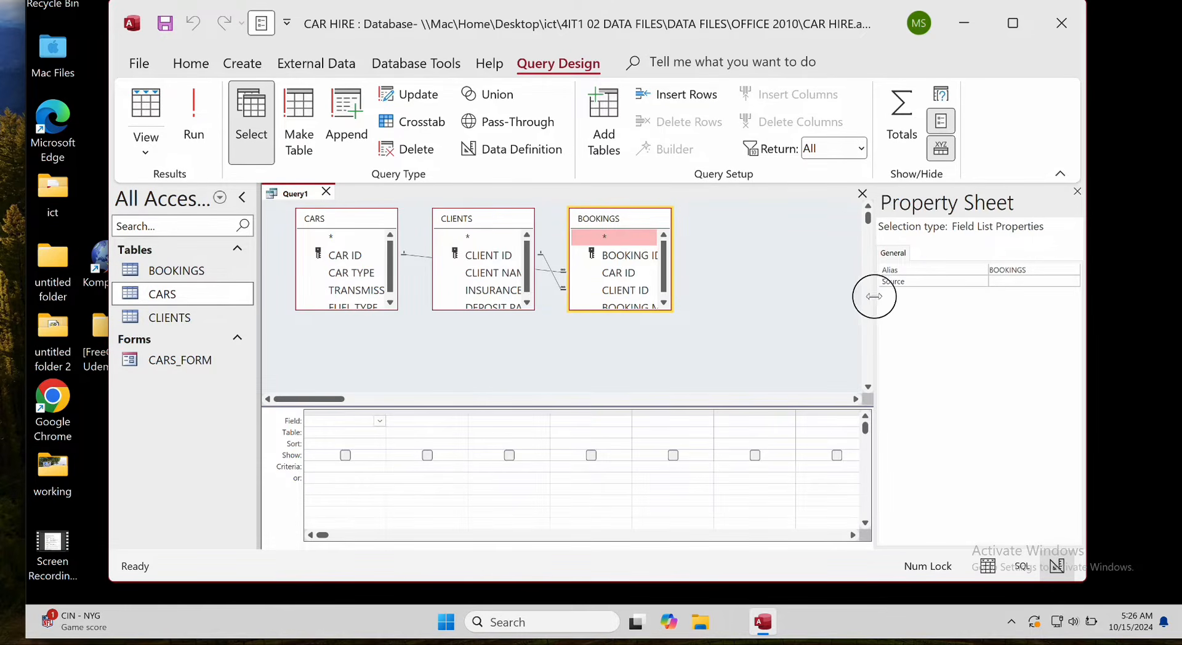
Widen the query design area and arrange the tables in a row with BOOKINGS between CARS and CLIENTS.
left_click_drag(875, 293, 950, 293)
left_click_drag(617, 227, 501, 298)
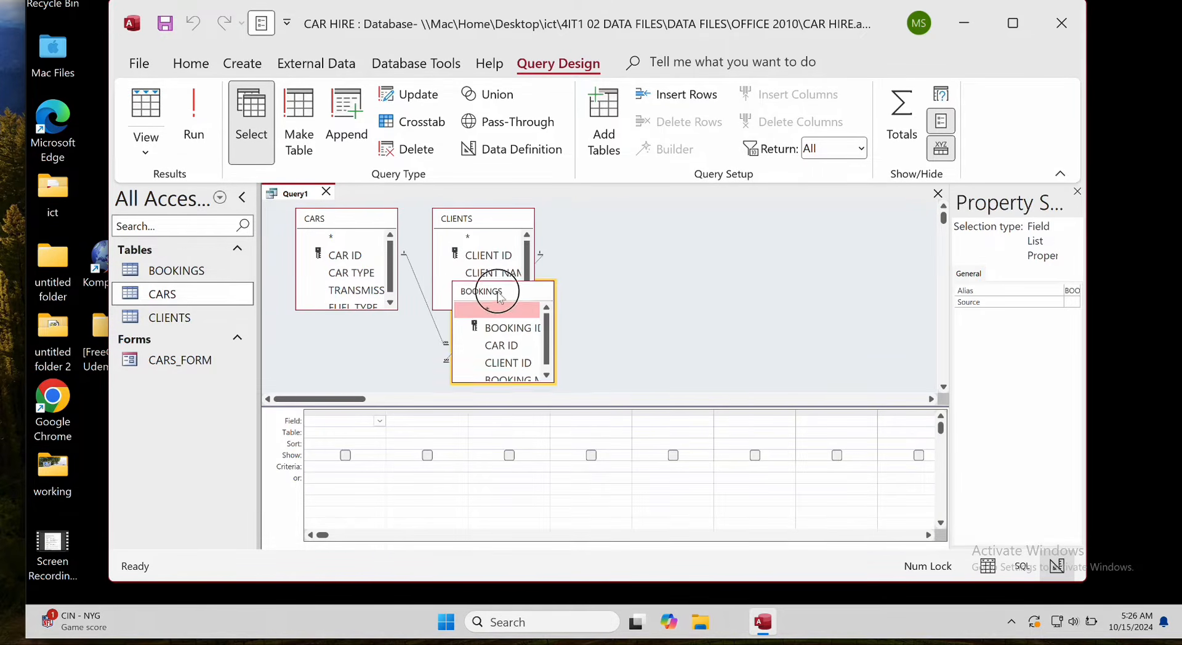
left_click_drag(495, 223, 709, 259)
left_click_drag(533, 296, 537, 222)
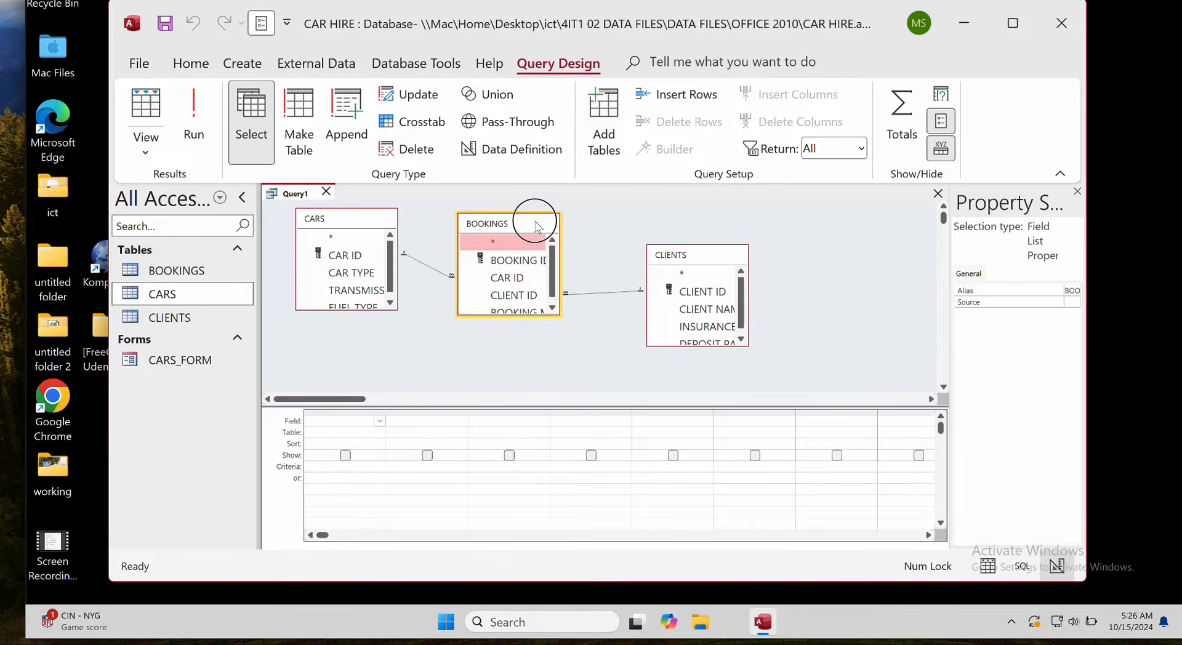
left_click_drag(708, 259, 690, 217)
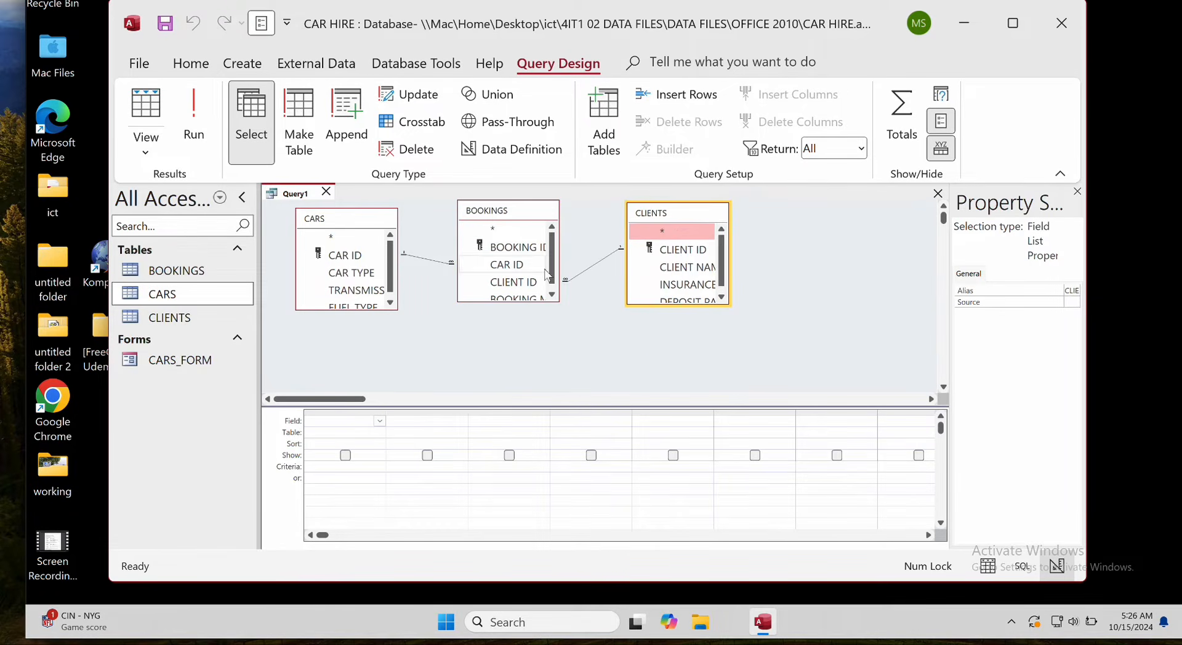
Enlarge the BOOKINGS, CLIENTS and CARS field lists in the query design so that all their fields fit.
left_click_drag(557, 299, 609, 332)
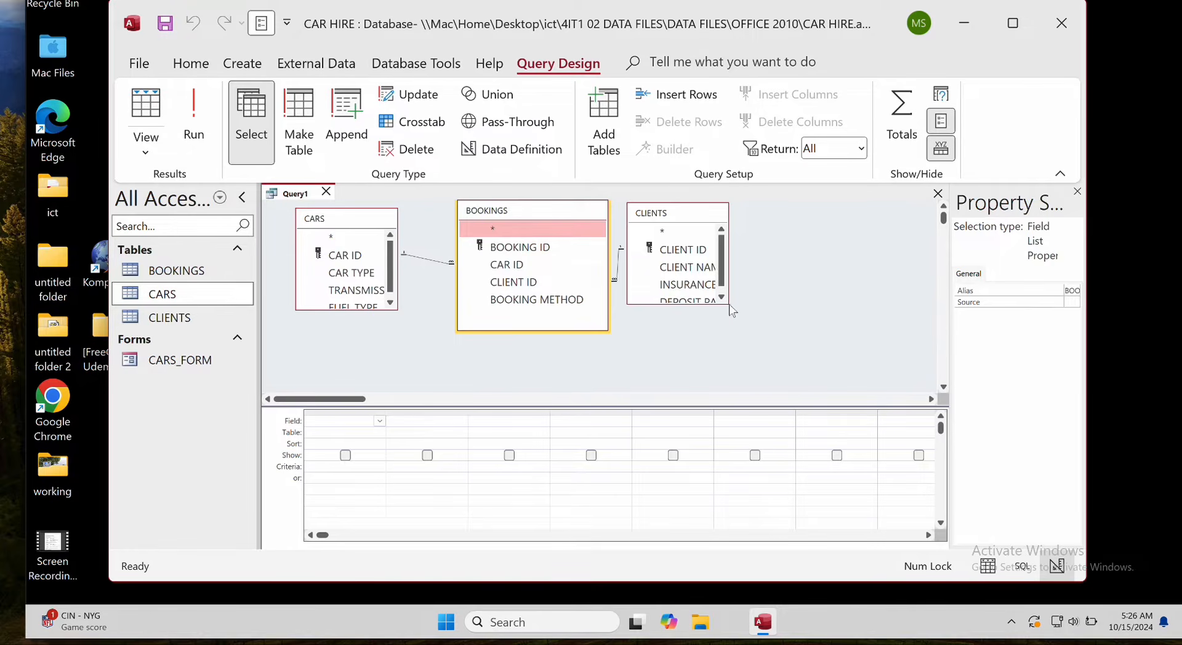
left_click(732, 308)
left_click(727, 301)
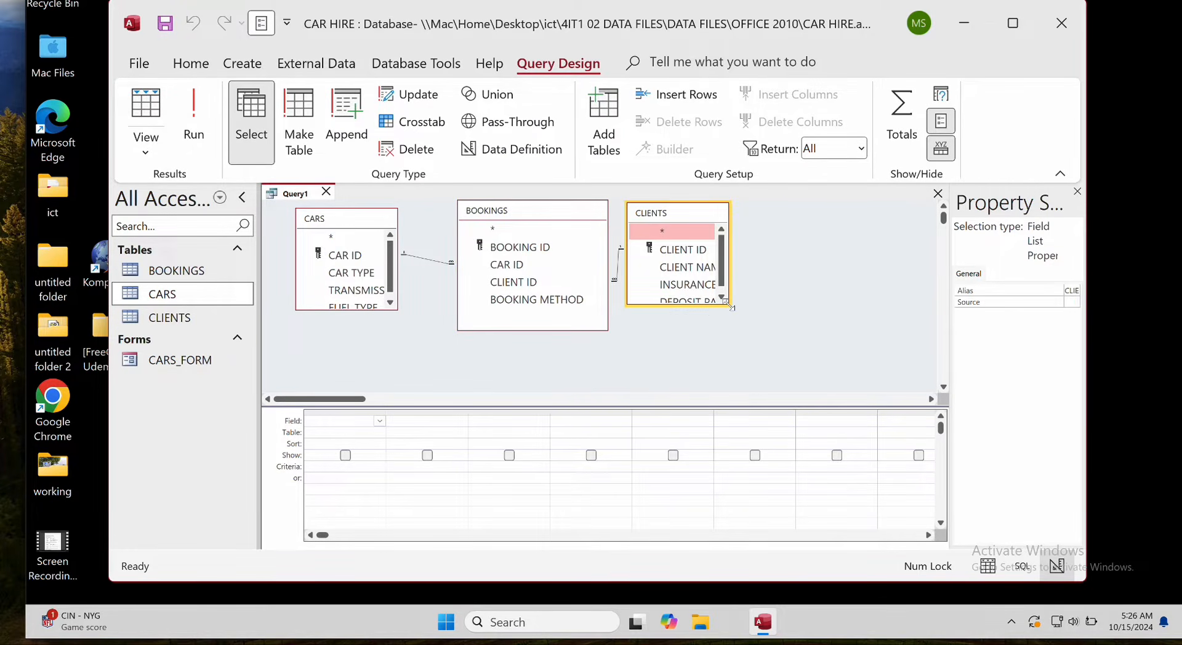
left_click_drag(729, 305, 782, 341)
left_click(397, 307)
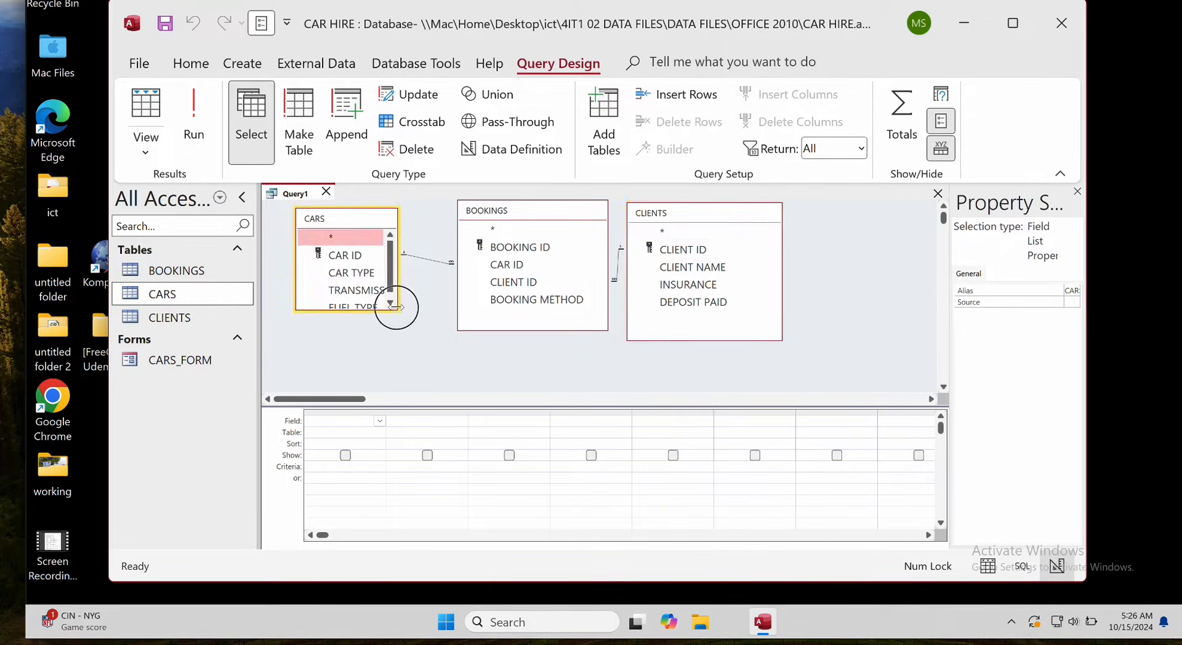
left_click_drag(397, 307, 436, 329)
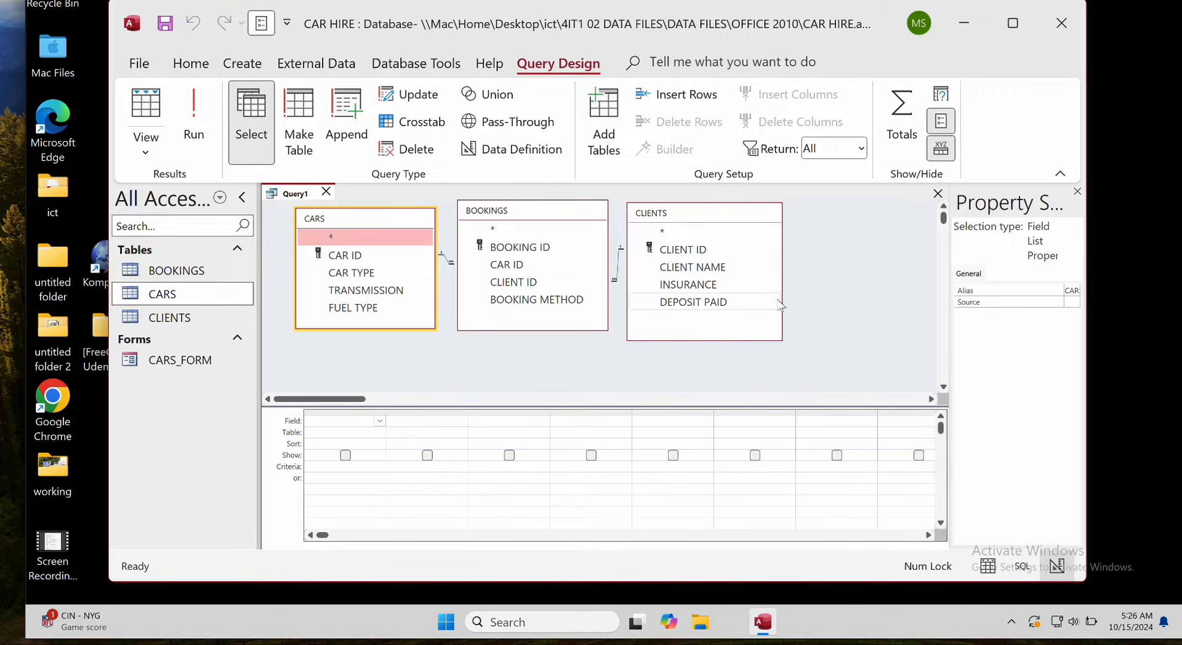
Check the required field order for Task A2c in the exam PDF and add CLIENT NAME from CLIENTS as the first query field.
key("ctrl+Up")
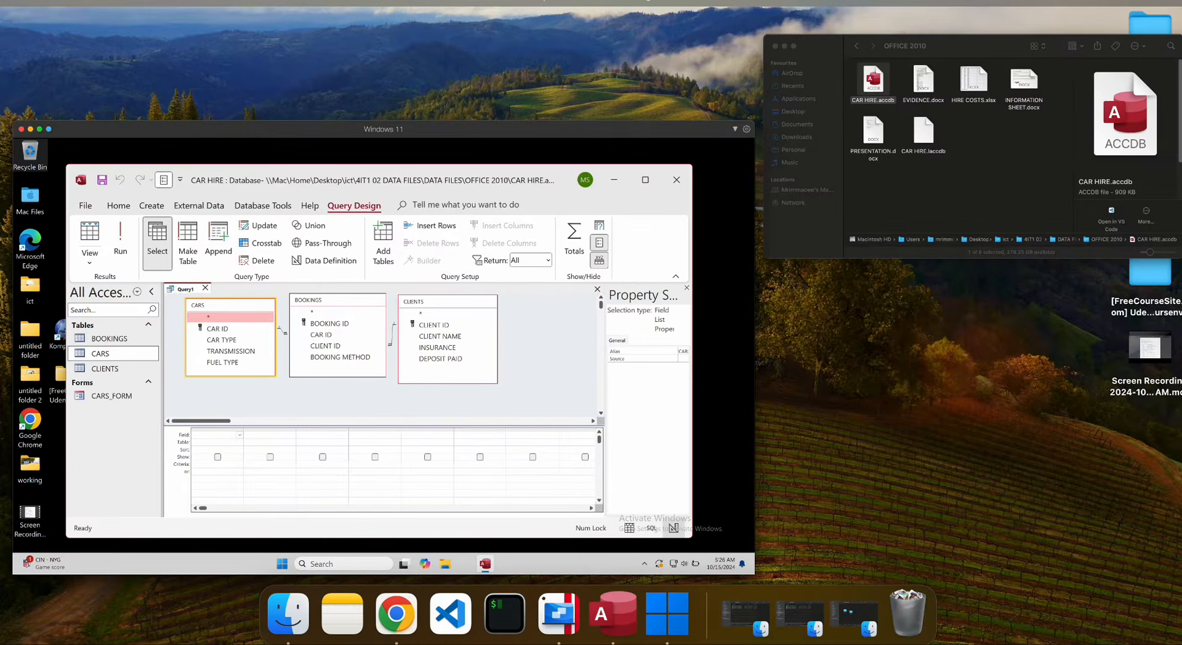
left_click(655, 3)
scroll(560, 290, "down", 1)
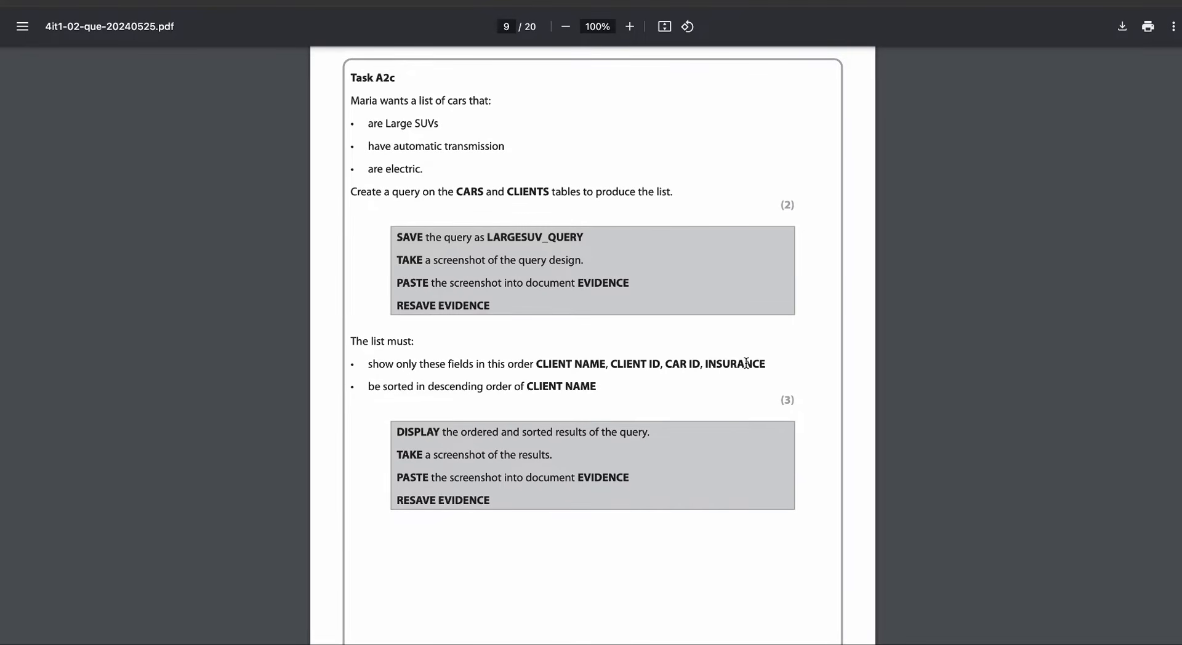
key("ctrl+Up")
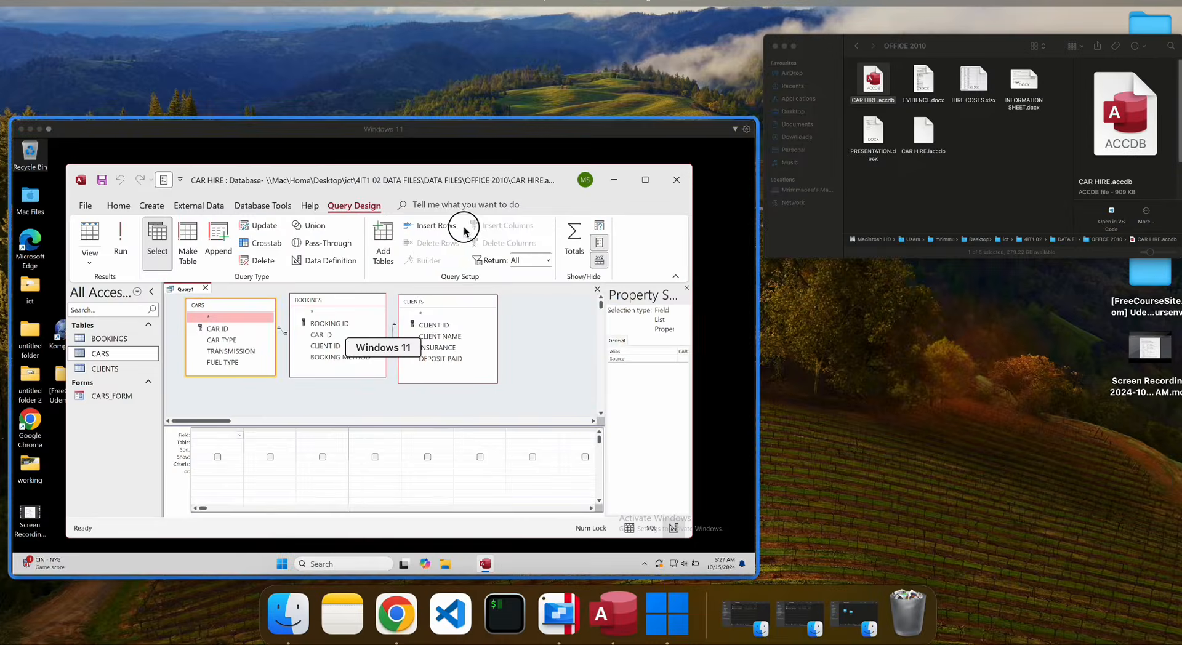
left_click(463, 229)
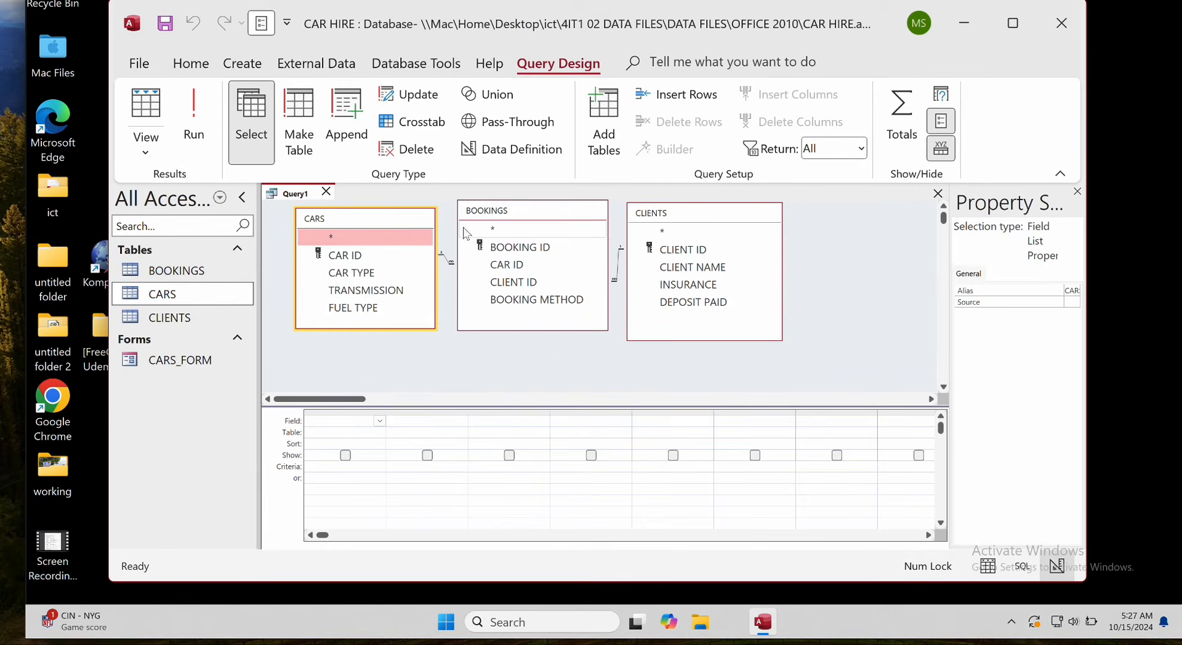
double_click(687, 269)
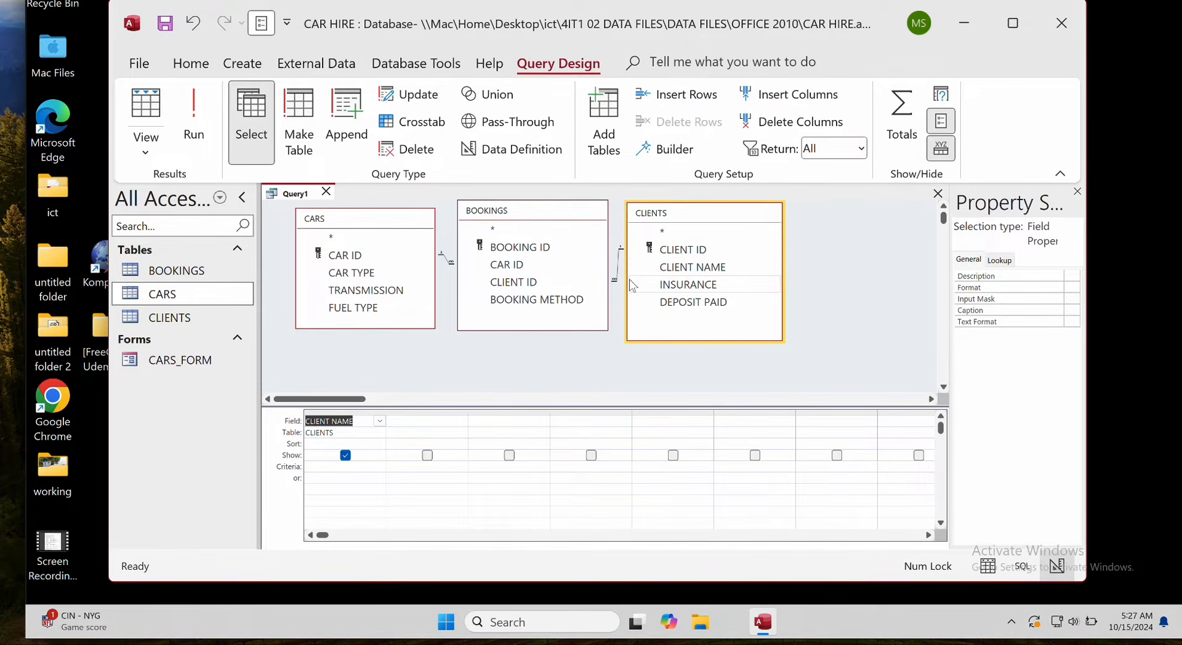
Recheck the field order in the exam PDF and add CLIENT ID and CAR ID from the BOOKINGS table to the query.
key("ctrl+Up")
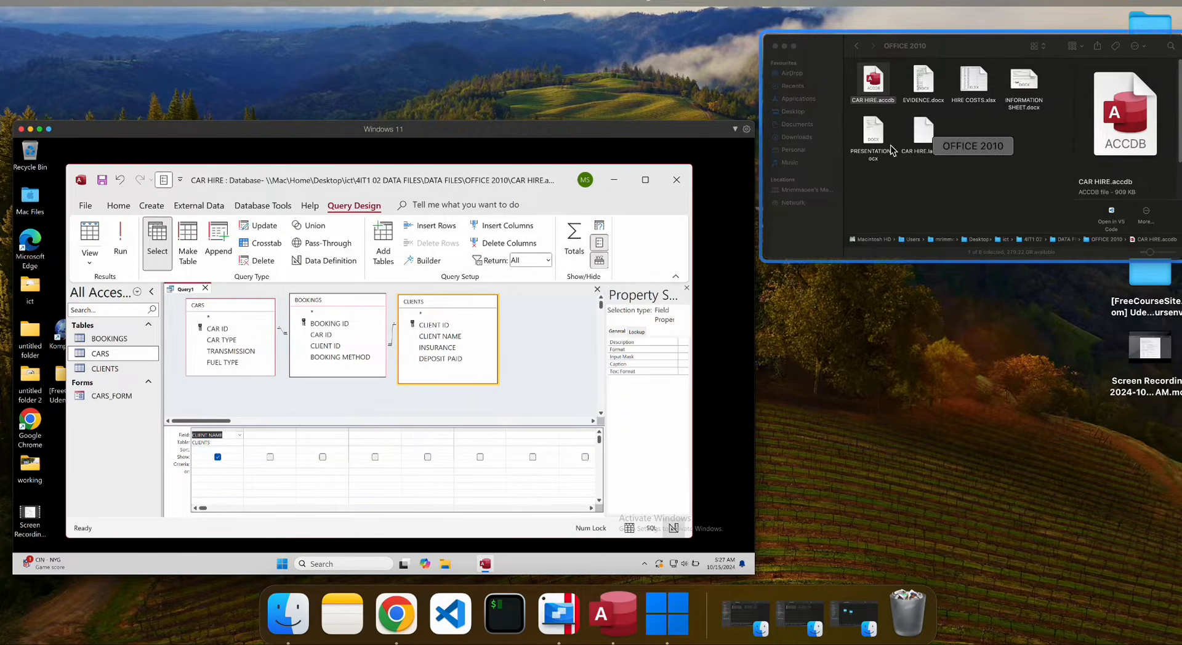
left_click(923, 147)
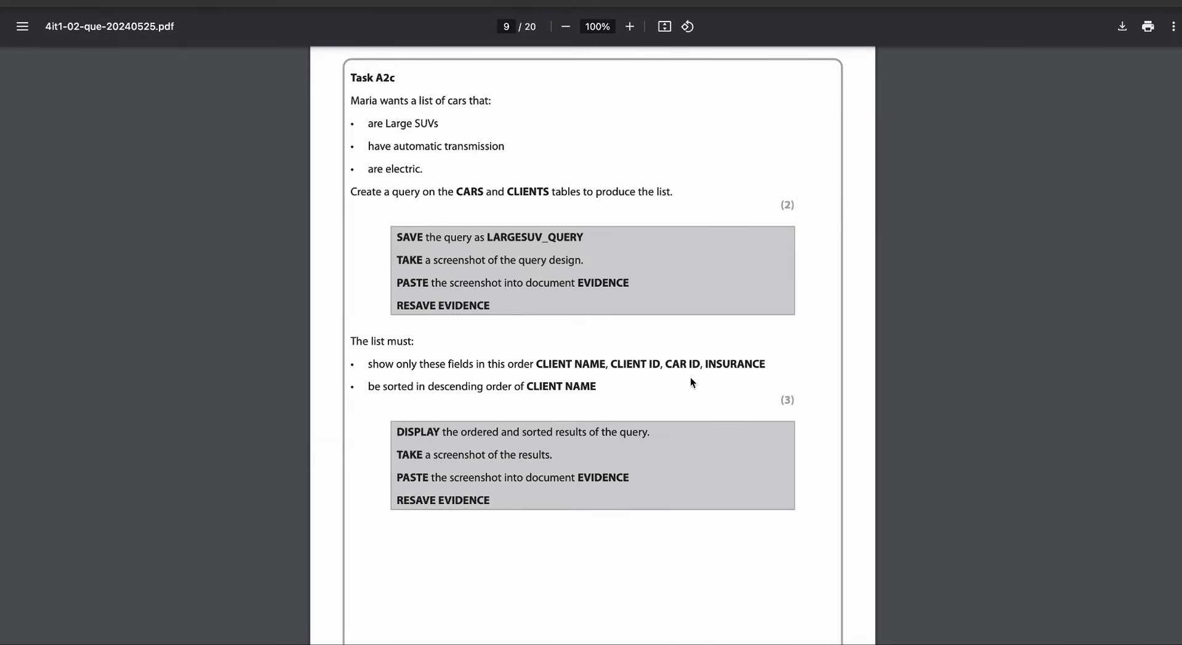
key("ctrl+Up")
left_click(406, 285)
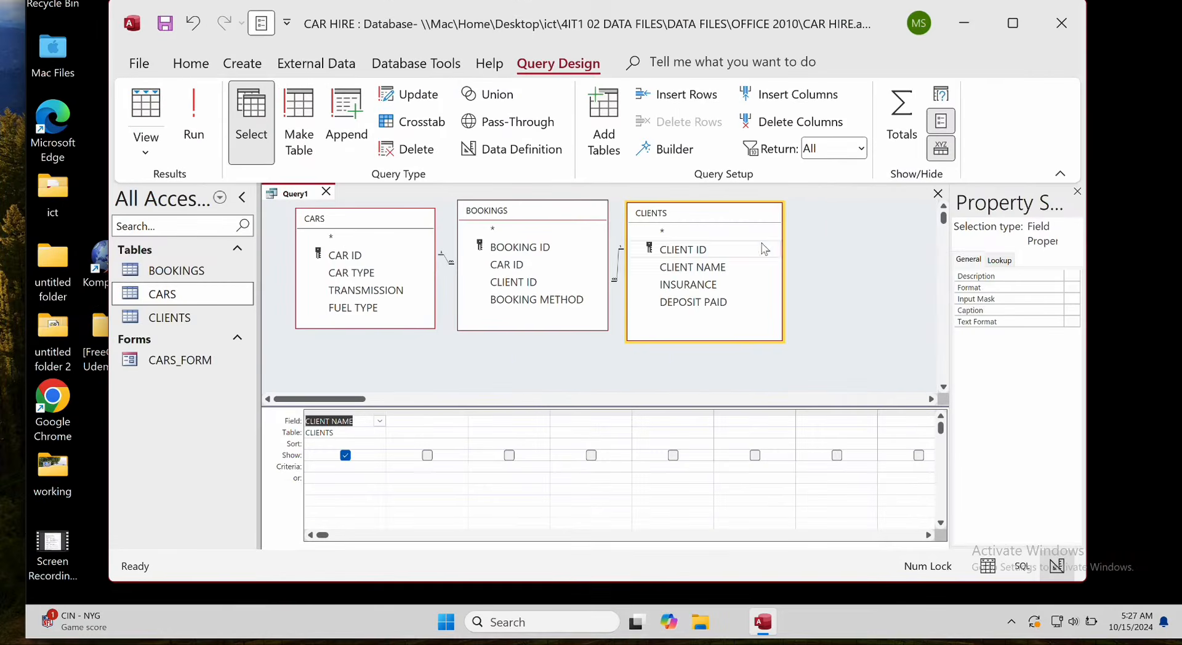
double_click(539, 281)
double_click(548, 265)
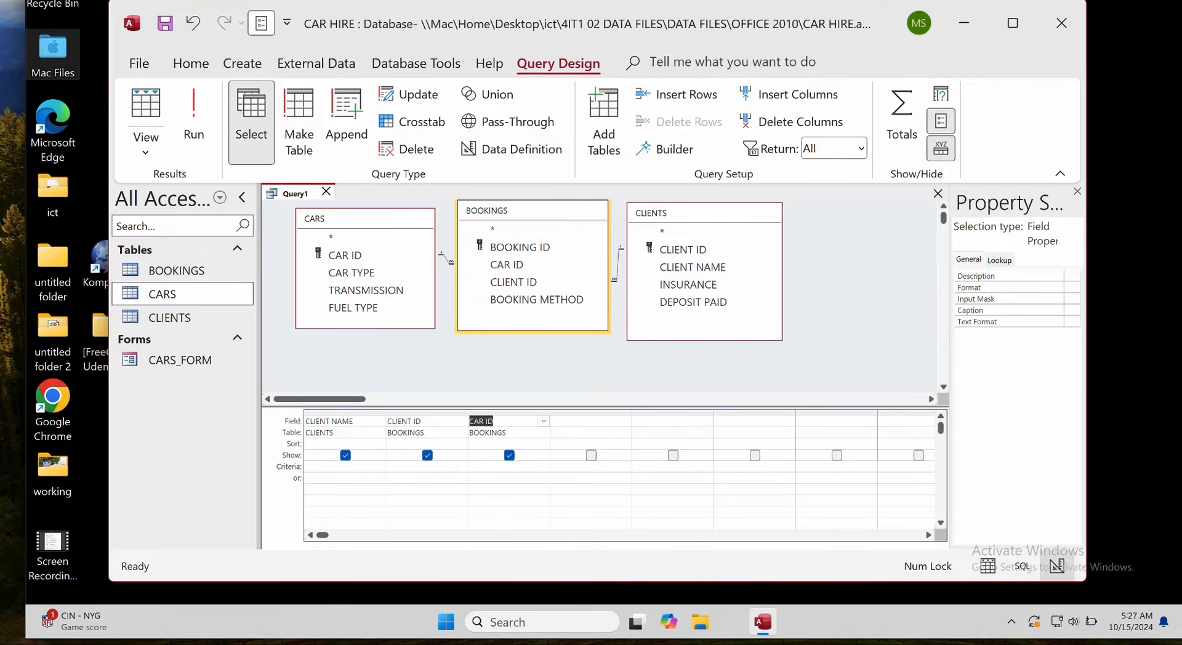
Consult the field order in the exam PDF again and add INSURANCE from CLIENTS as the fourth query field.
key("ctrl+Up")
key("ctrl+Right")
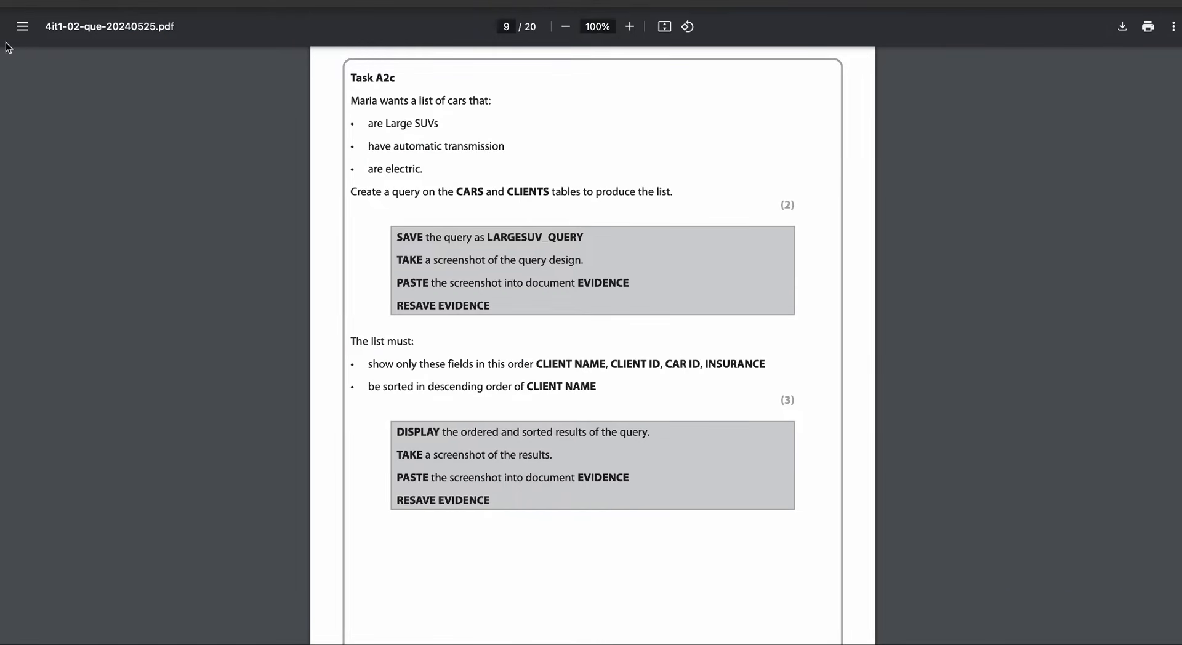
key("ctrl+Up")
left_click(382, 273)
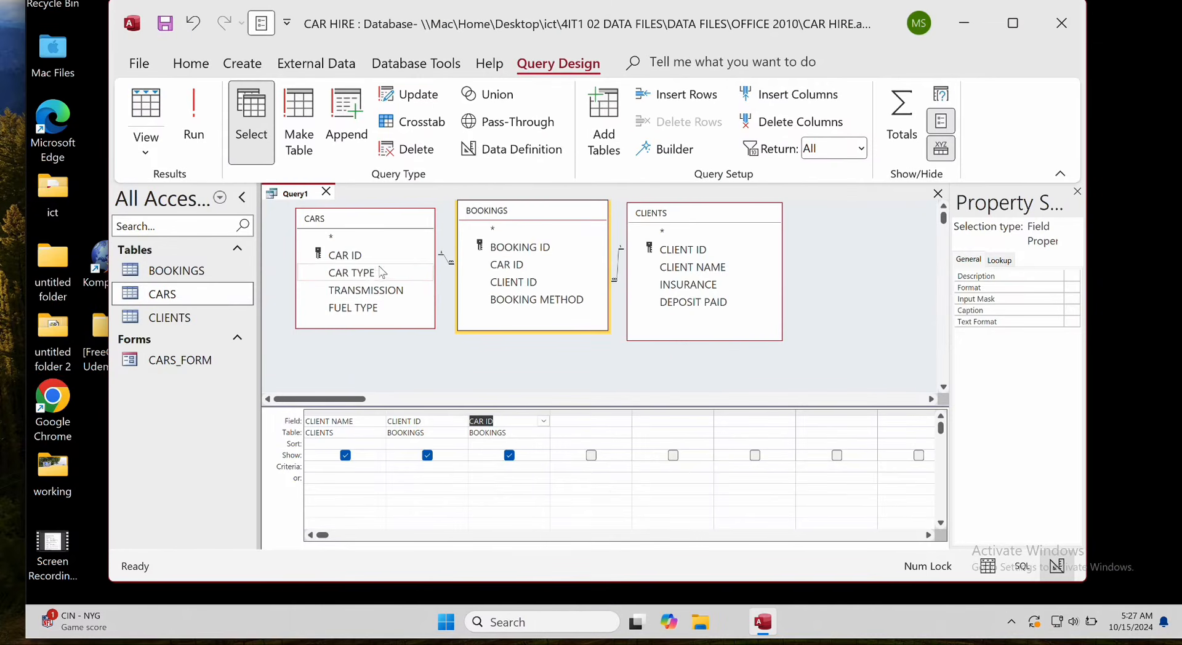
double_click(689, 284)
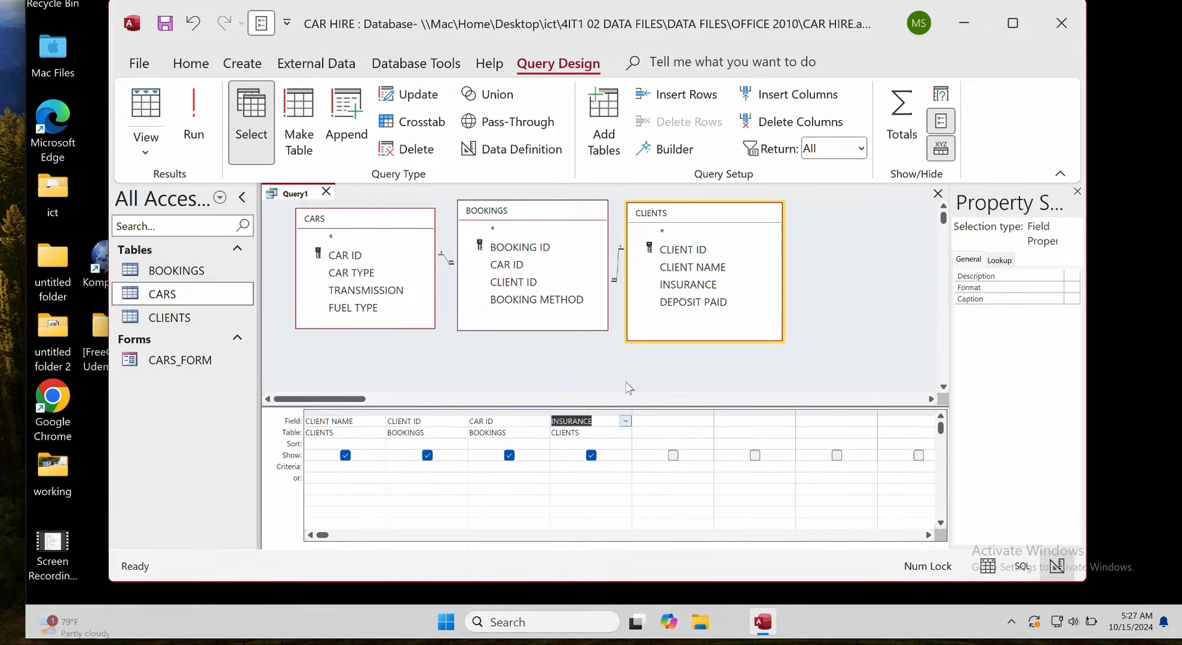
Add CAR TYPE from the CARS table to the query and remove its duplicate column.
double_click(395, 273)
double_click(395, 273)
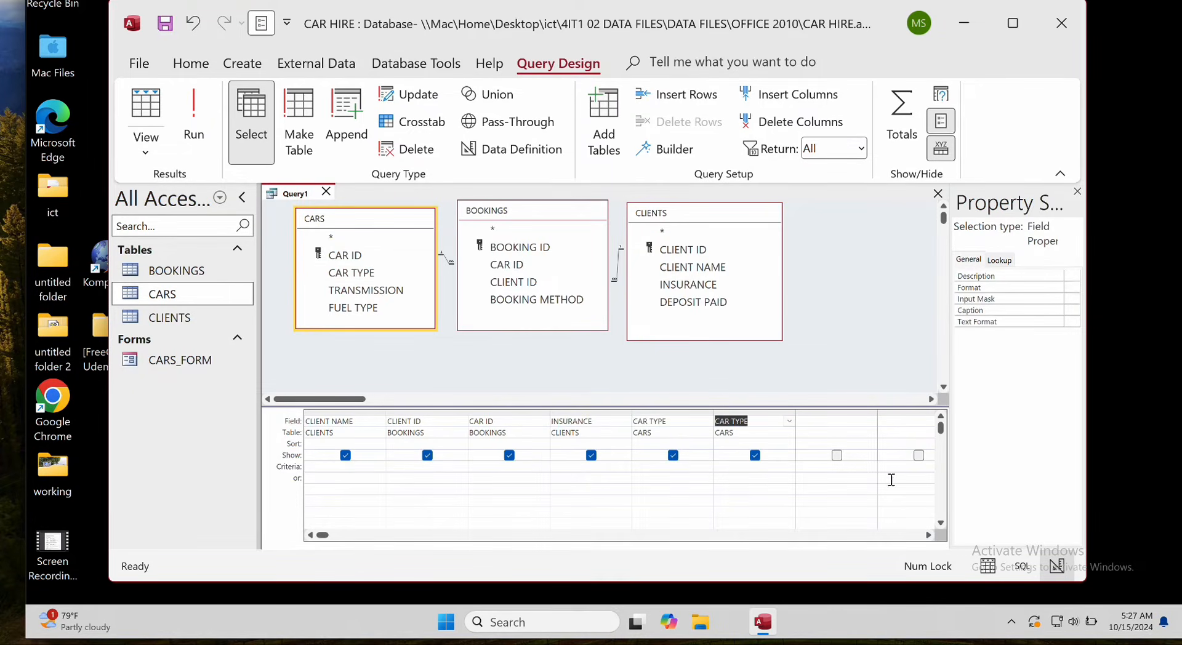
left_click(771, 424)
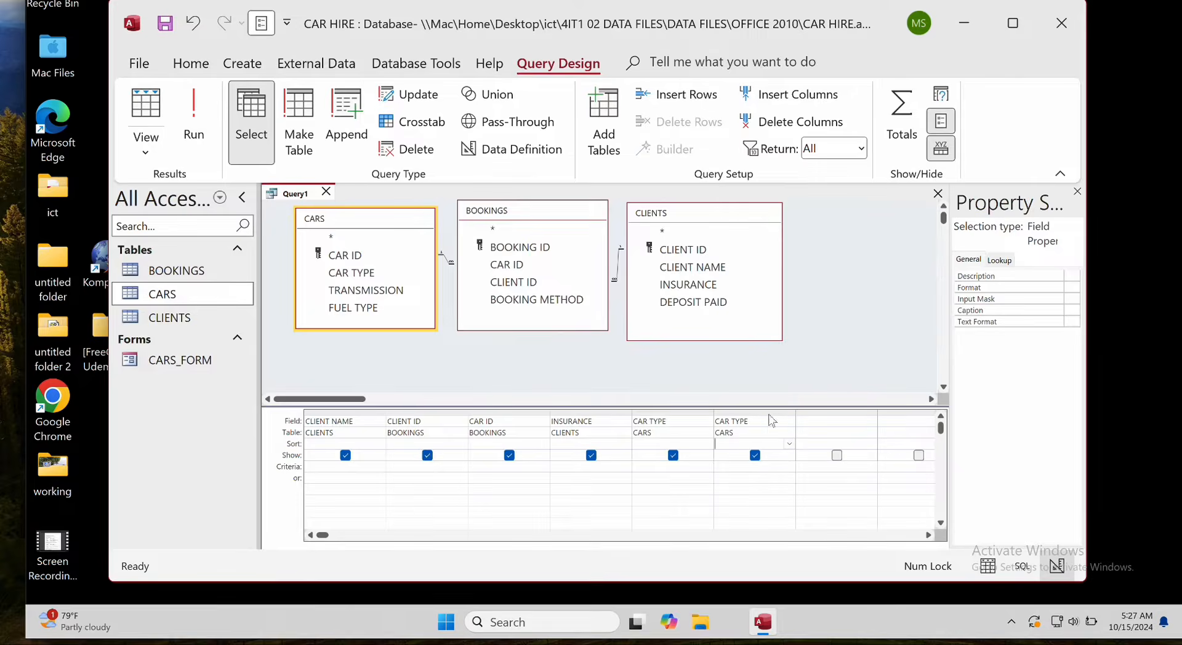
left_click(770, 414)
right_click(769, 414)
left_click(797, 472)
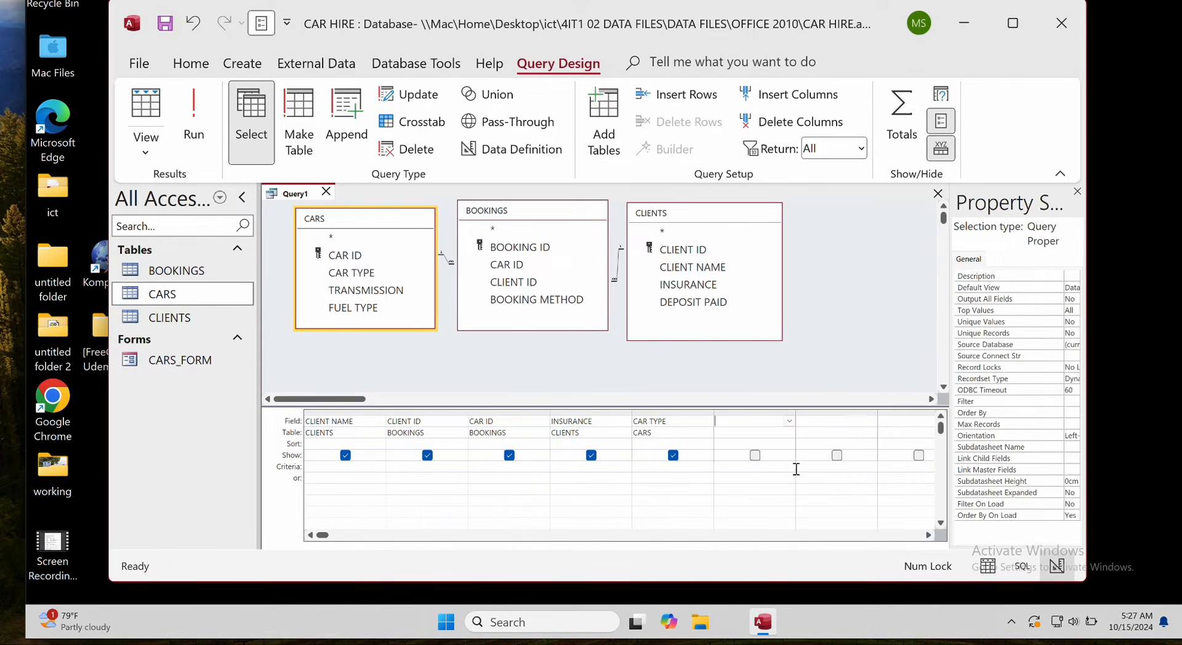
Add the TRANSMISSION and FUEL TYPE fields from the CARS table to the query.
left_click(335, 294)
double_click(335, 293)
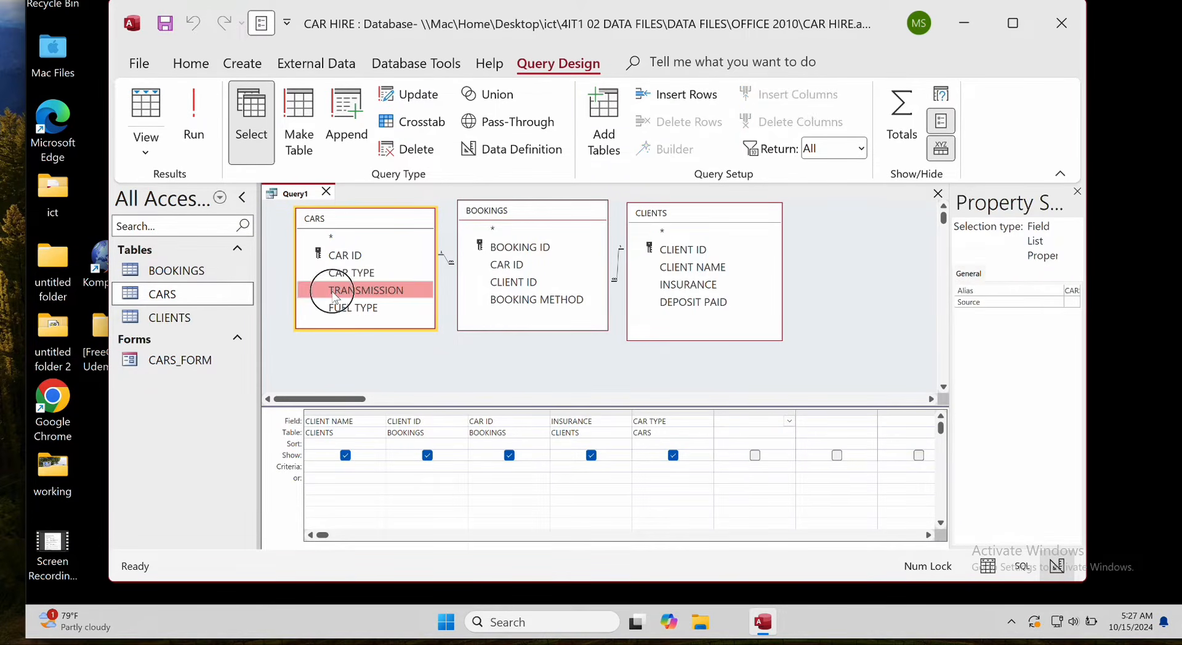
double_click(345, 309)
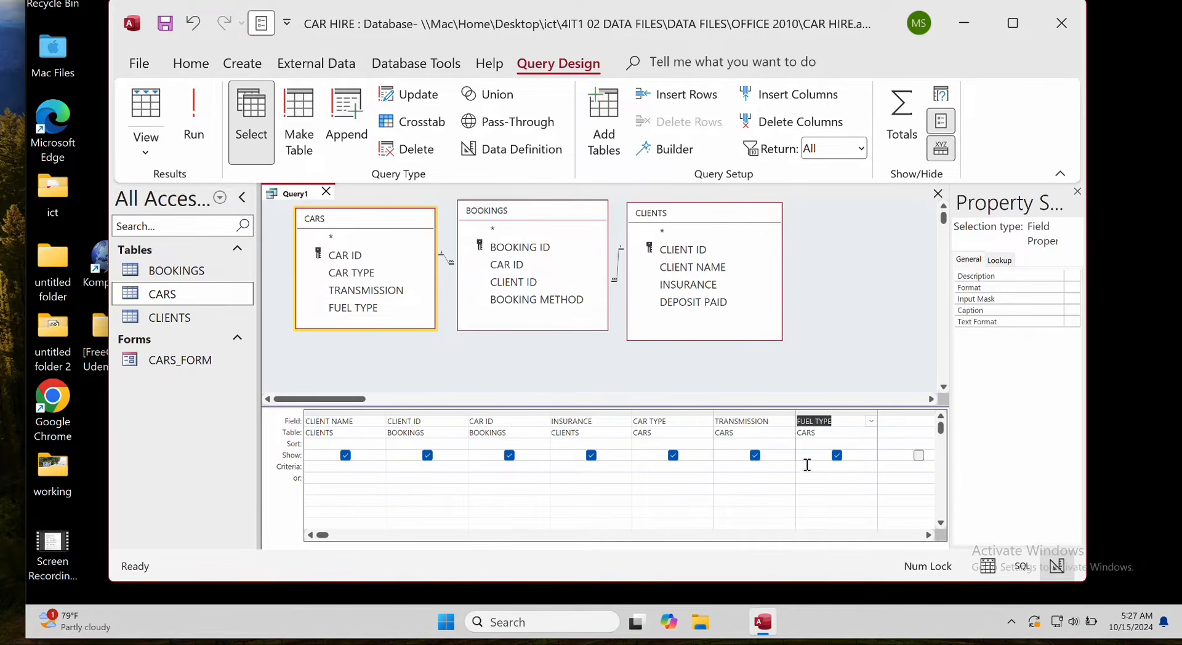
scroll(743, 368, "down", 3)
scroll(743, 369, "up", 3)
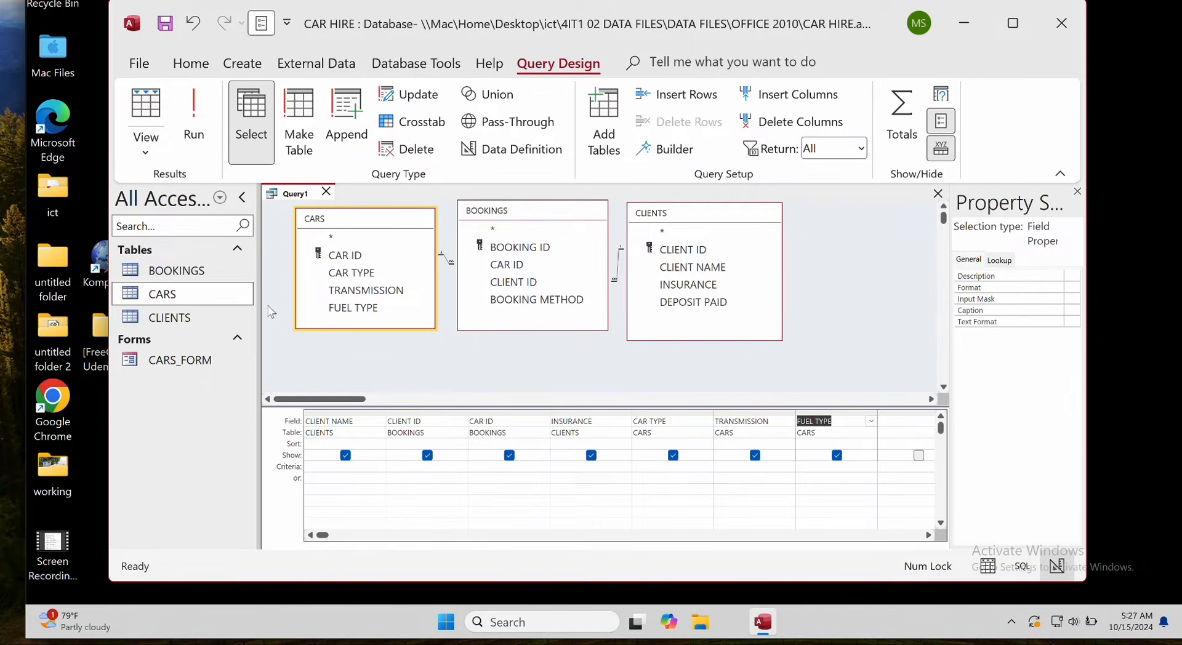
Copy the value Large SUV from the CARS table and enter it as the CAR TYPE criterion in the query.
double_click(165, 294)
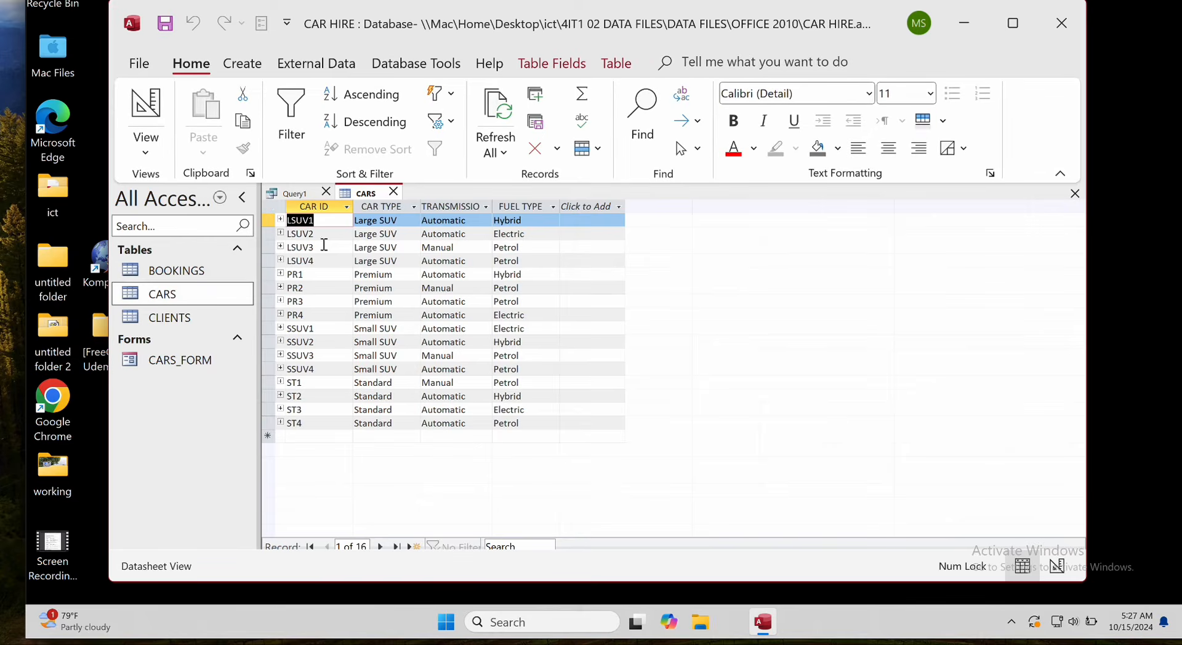
double_click(389, 221)
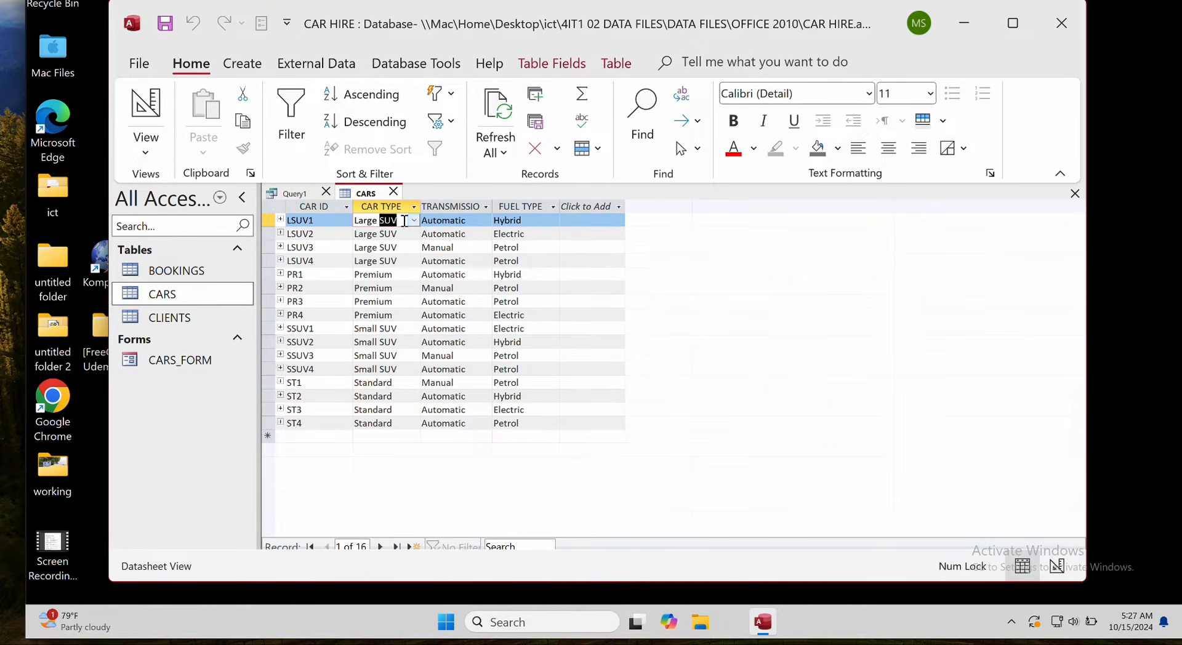
left_click_drag(404, 220, 356, 222)
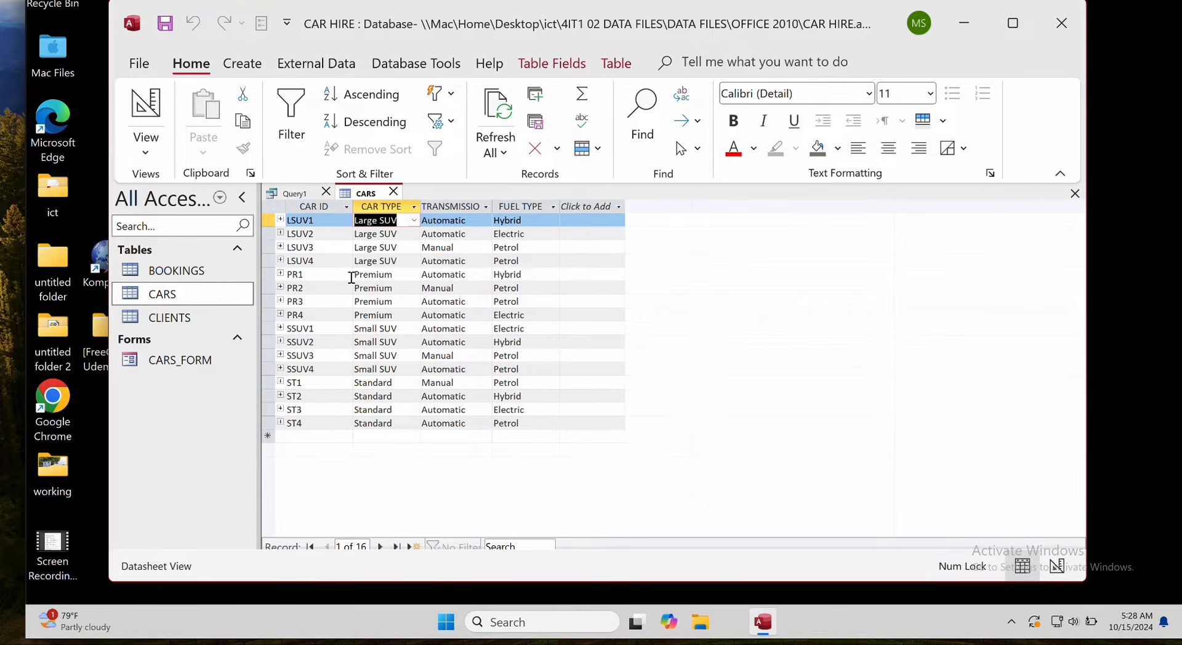
left_click(295, 194)
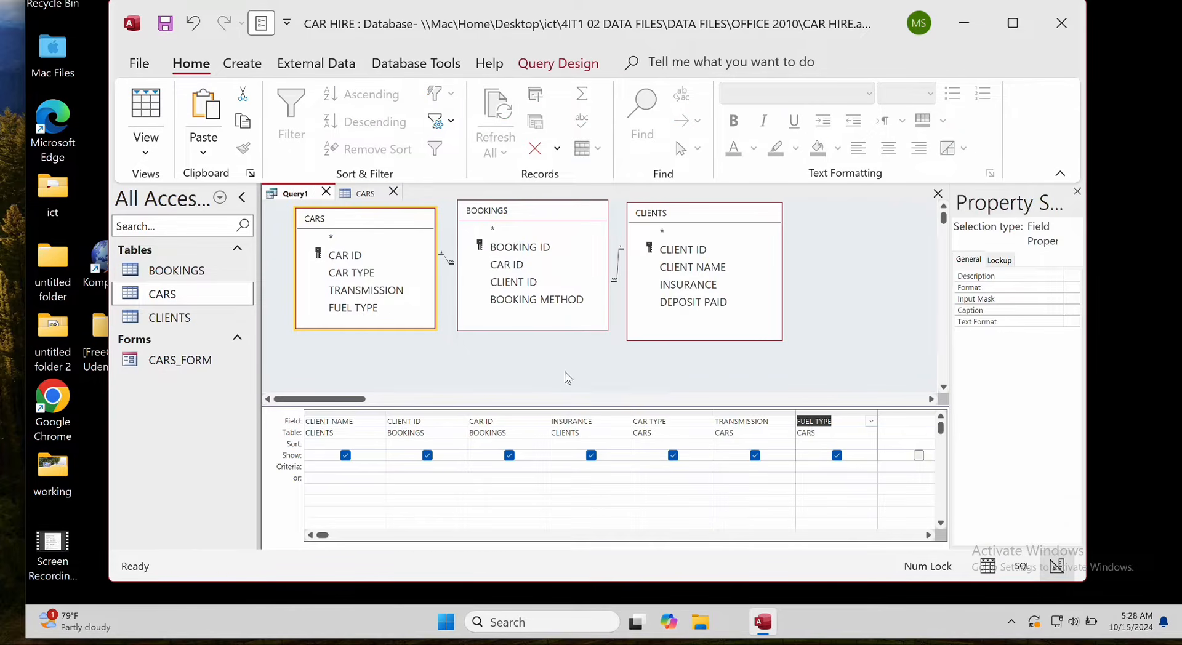
left_click(655, 466)
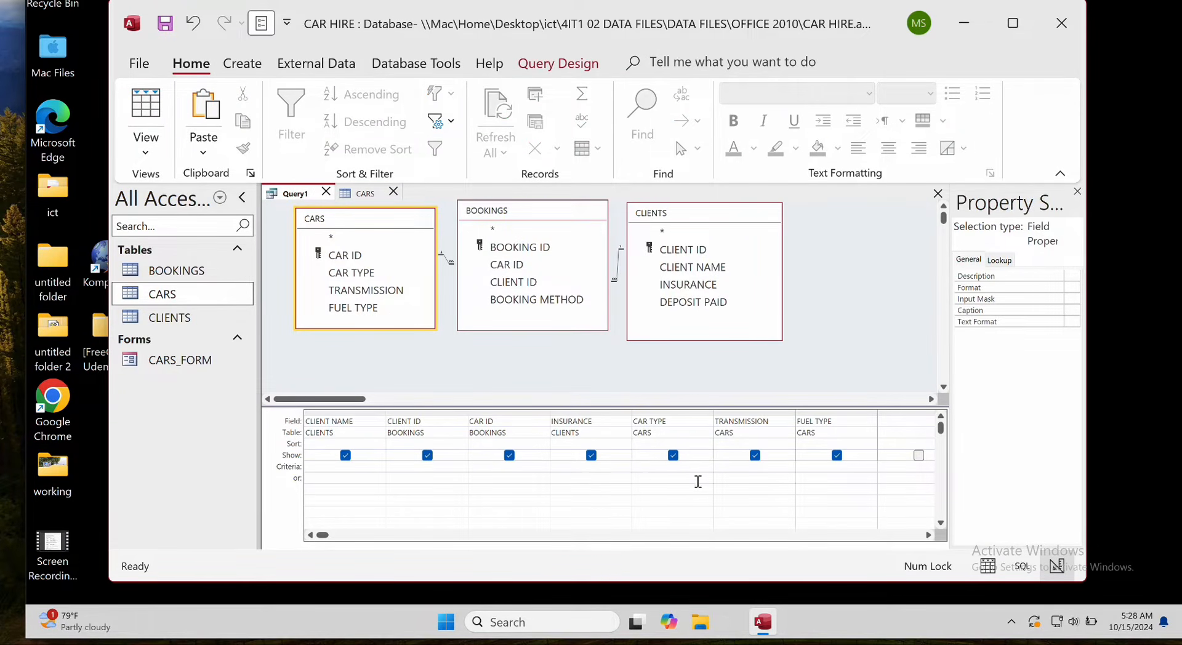
key("ctrl+v")
key("Tab")
Check the transmission requirement in the exam PDF and copy Automatic from the CARS table into the TRANSMISSION criterion of the query.
key("super+Tab")
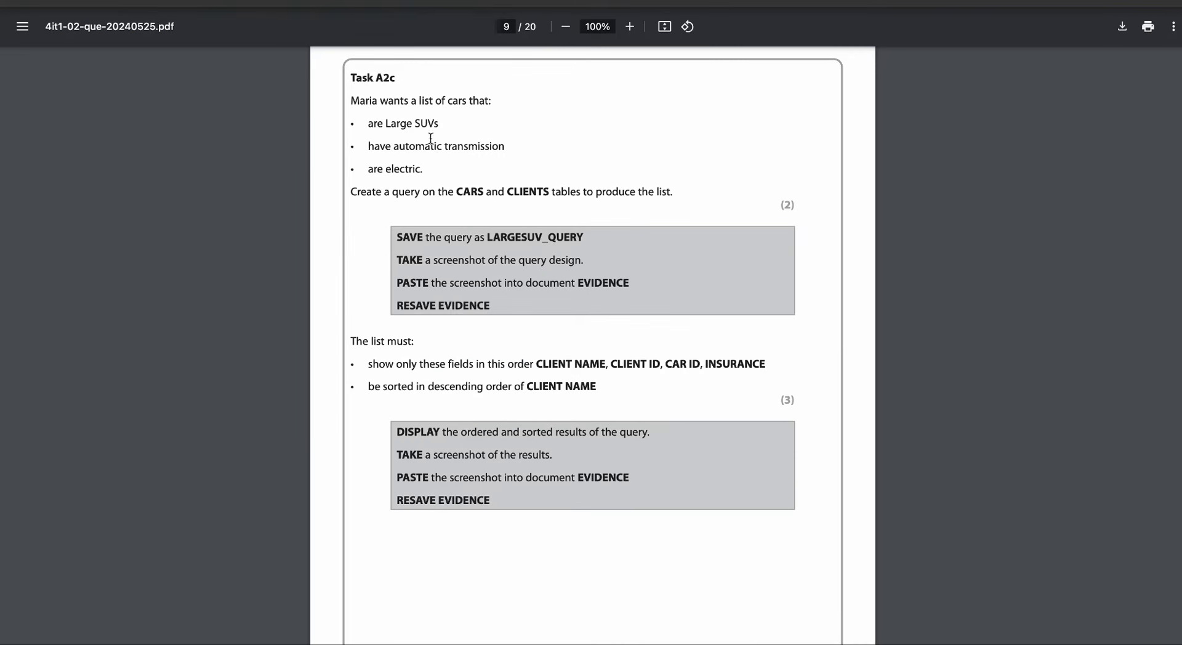
key("super+Tab")
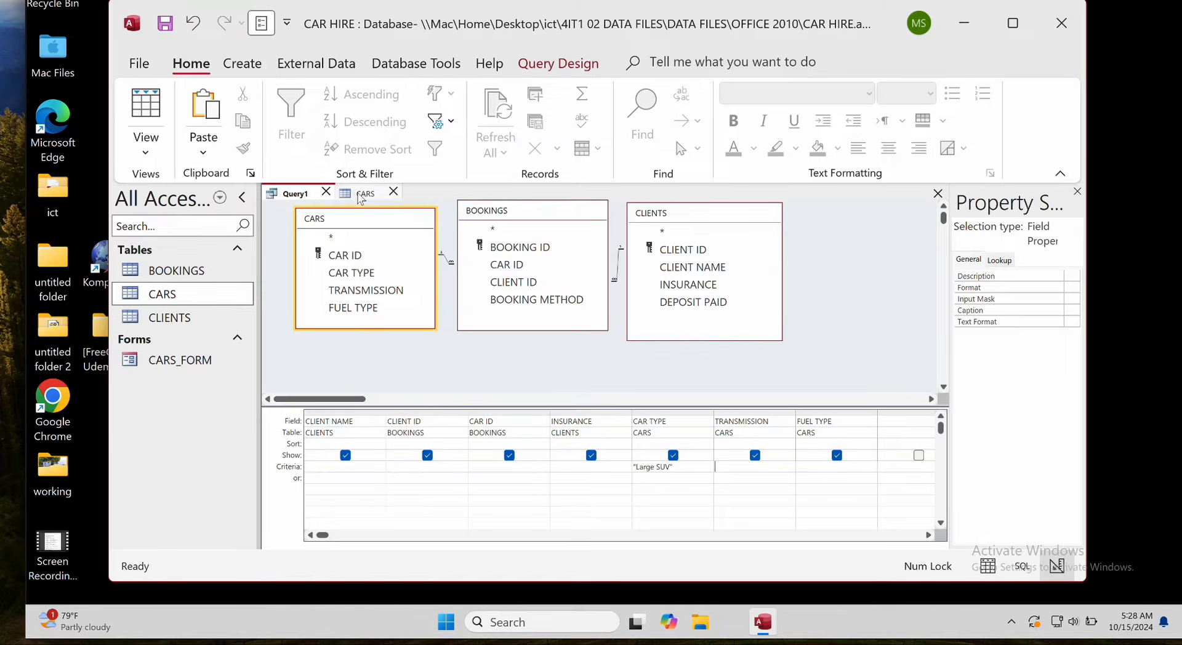
left_click(363, 195)
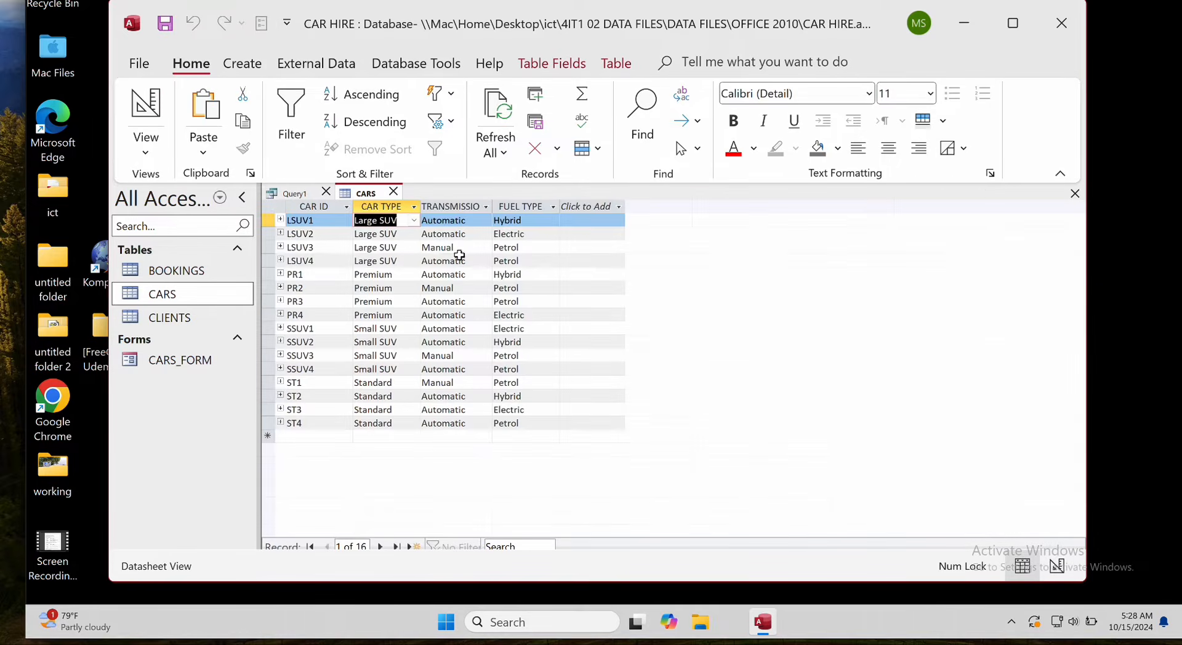
double_click(463, 236)
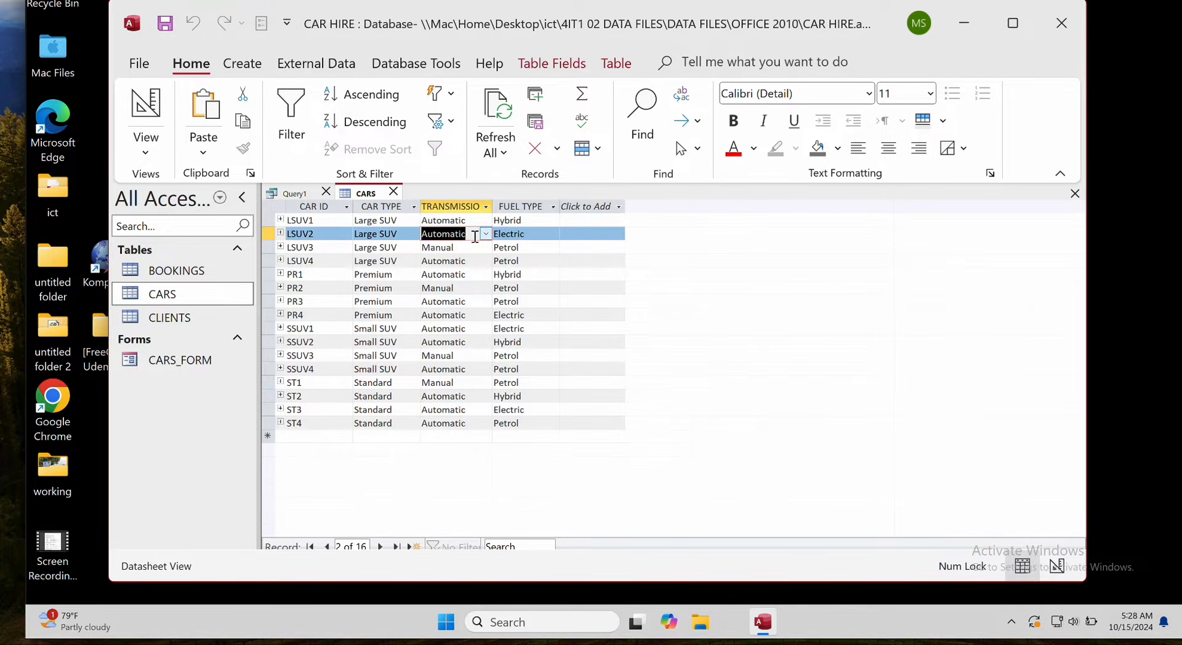
left_click(292, 194)
key("ctrl+v")
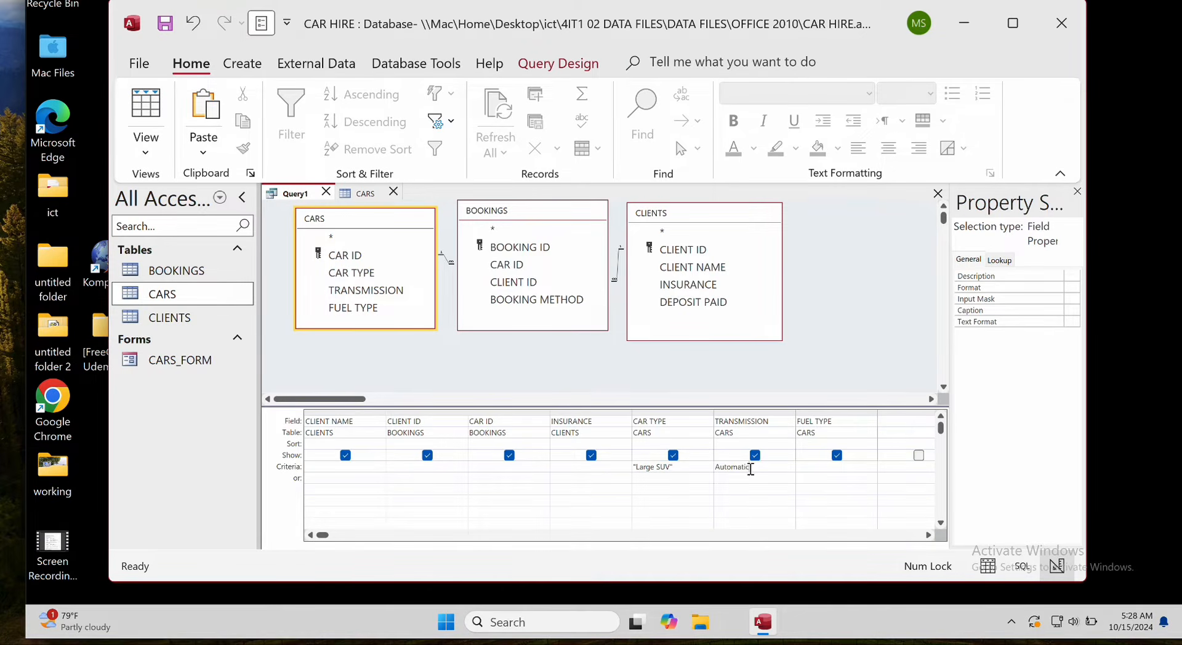
key("Tab")
Copy Petrol from the FUEL TYPE column of the CARS table and enter it as the query's FUEL TYPE criterion.
left_click(365, 194)
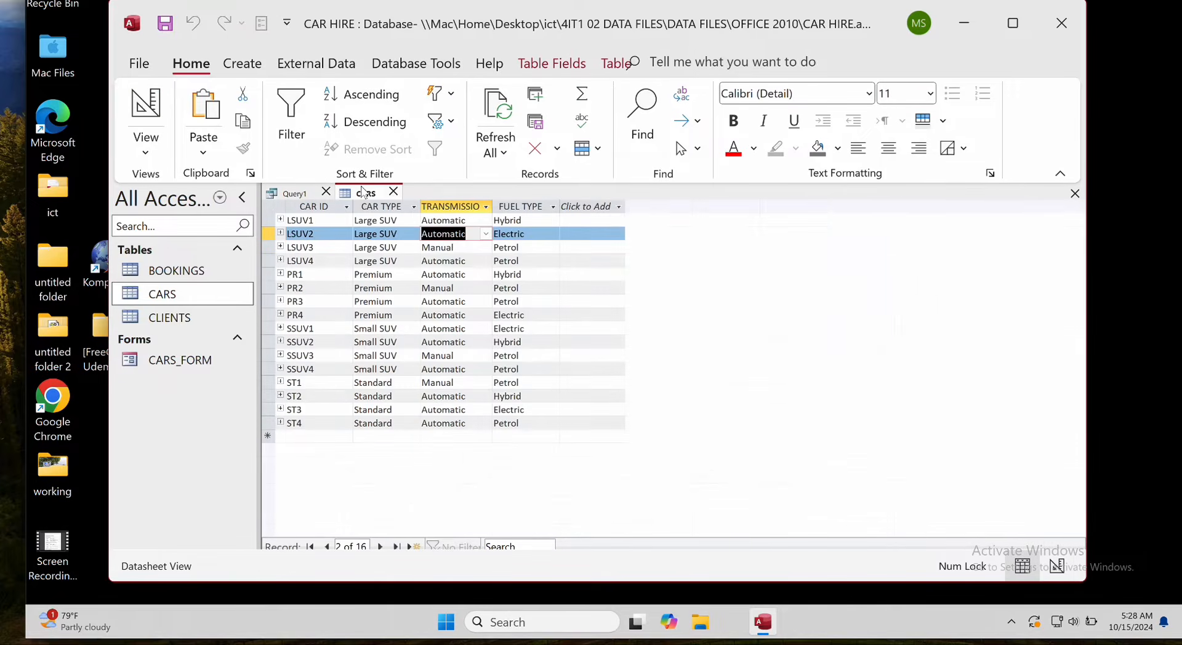
double_click(514, 357)
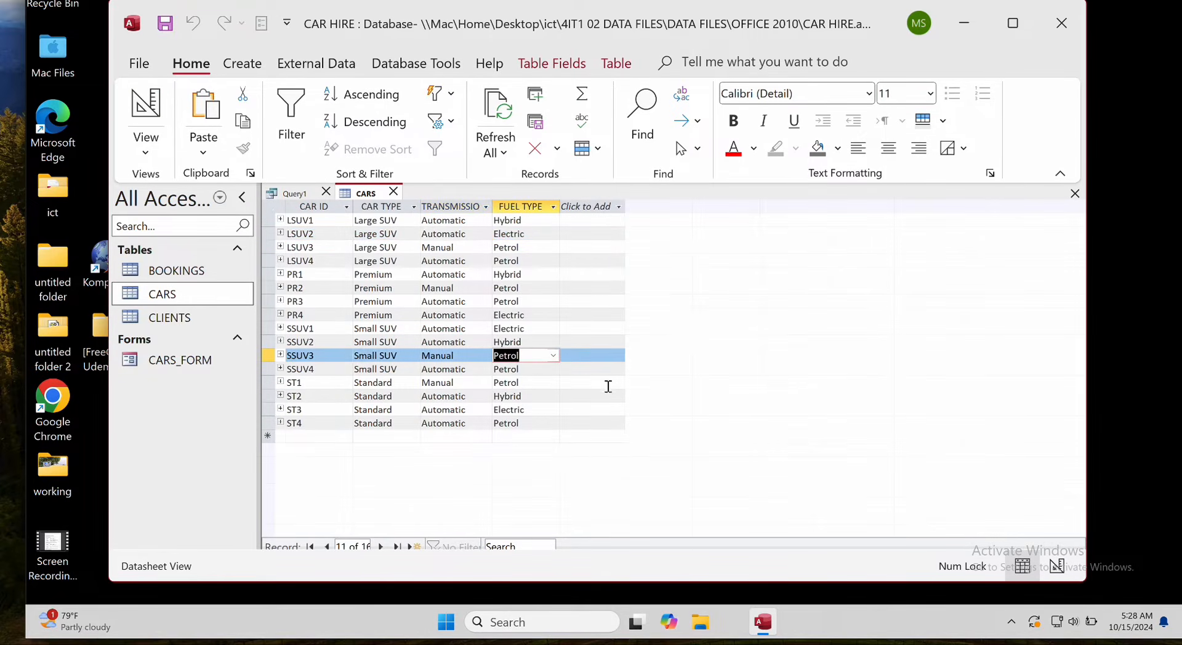
left_click(295, 193)
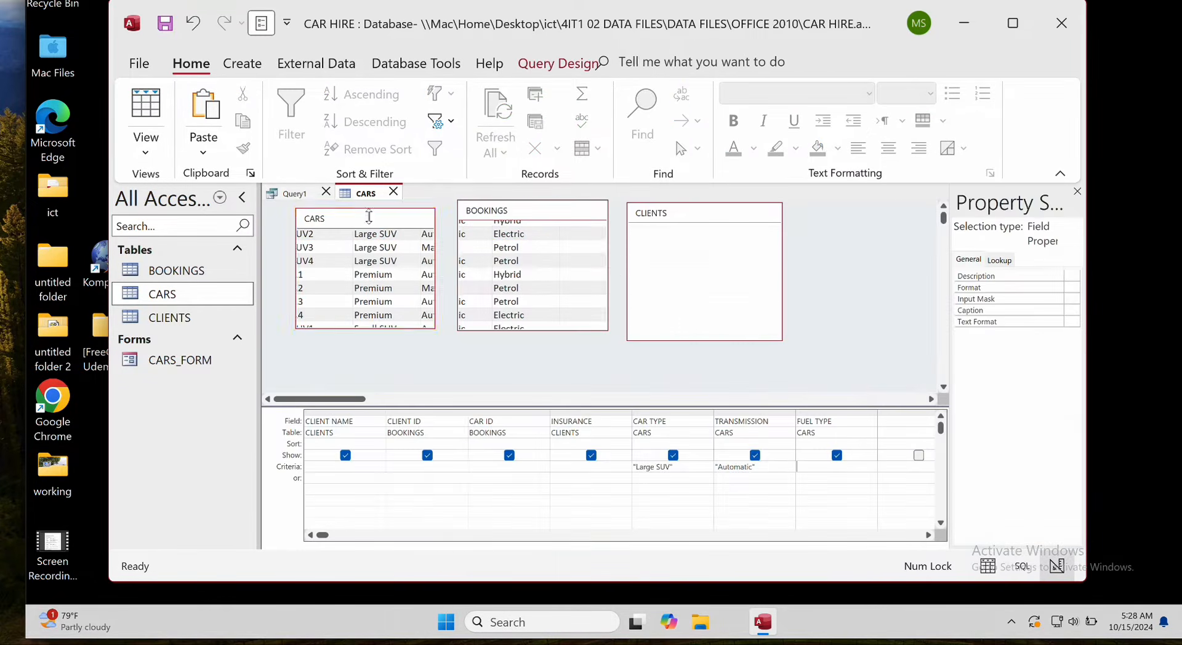
left_click(828, 469)
key("ctrl+v")
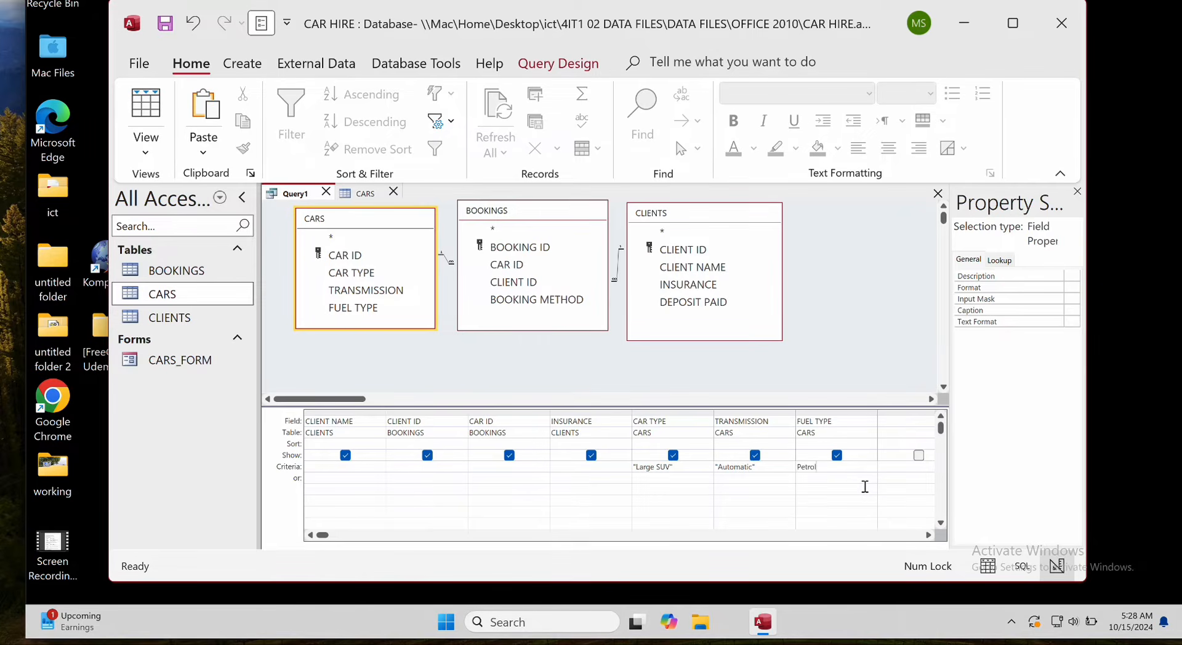
key("Tab")
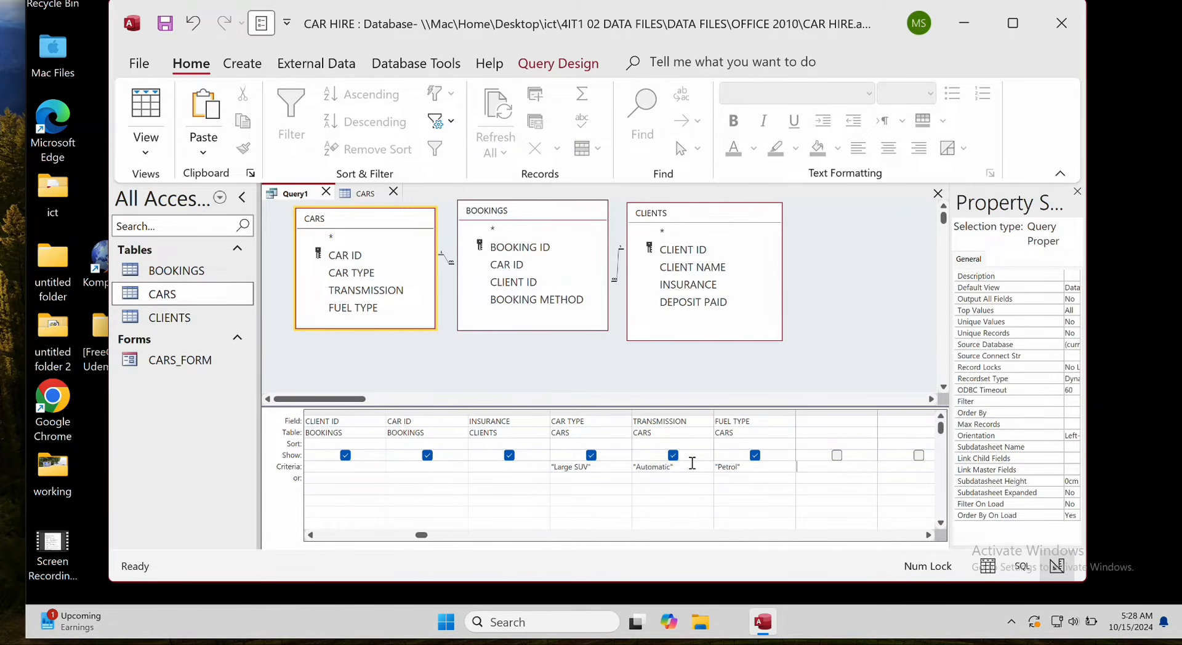
Hide the CAR TYPE, TRANSMISSION and FUEL TYPE fields from the query results.
left_click(592, 455)
left_click(673, 455)
left_click(755, 455)
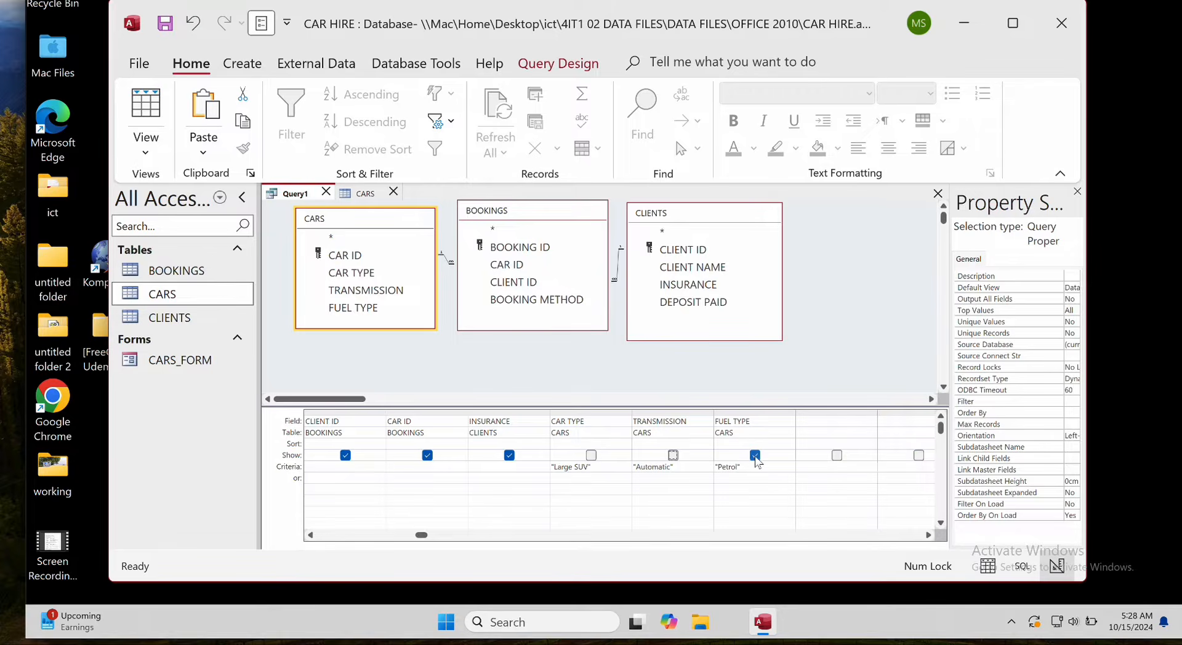
Sort the query in descending order of CLIENT NAME.
left_click(430, 537)
left_click(383, 536)
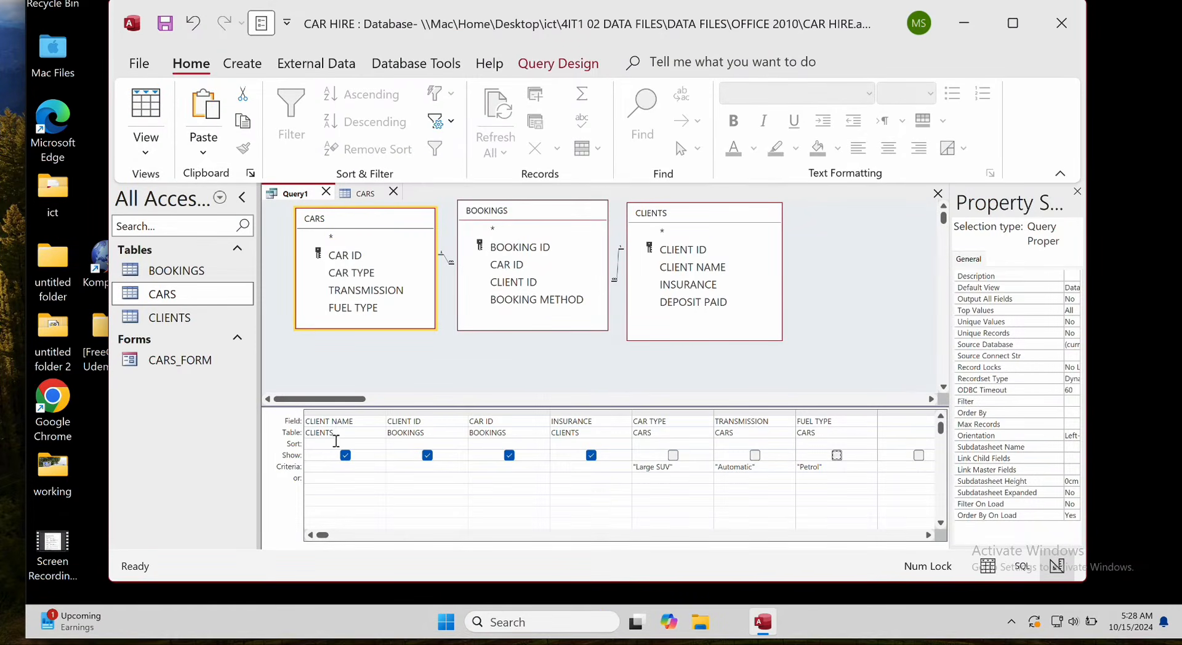
left_click(342, 443)
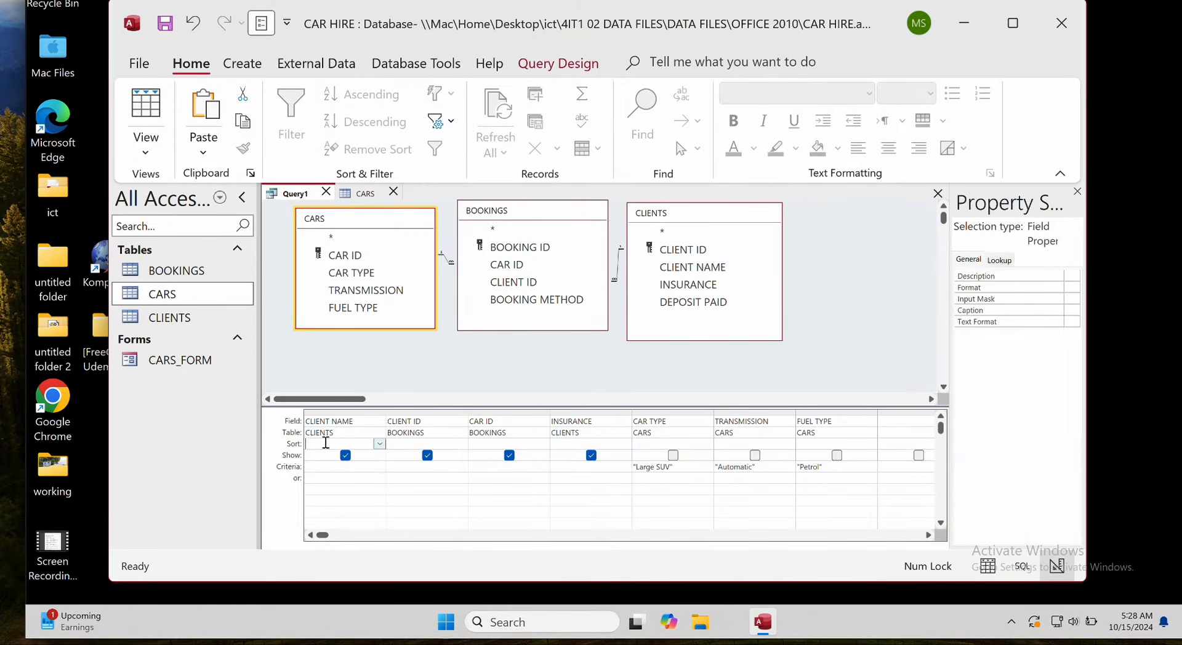
left_click(380, 443)
left_click(368, 466)
left_click(413, 386)
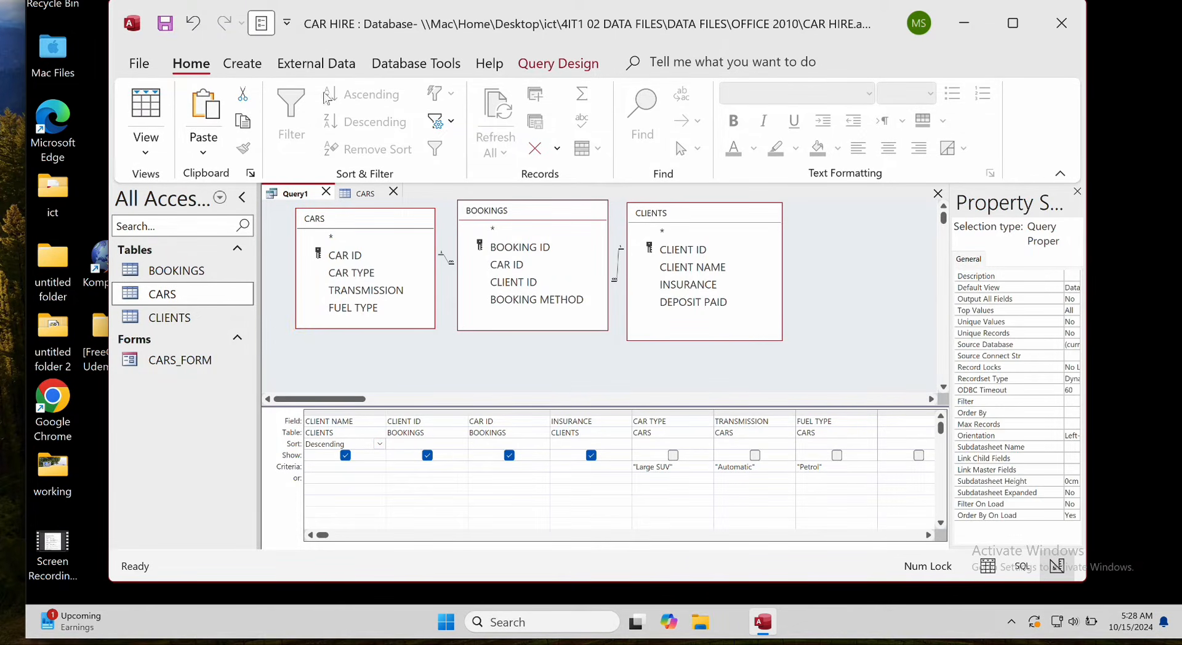
Save the query as LARGESUV_QUERY, copying the name from Task A2c in the exam PDF.
left_click(165, 23)
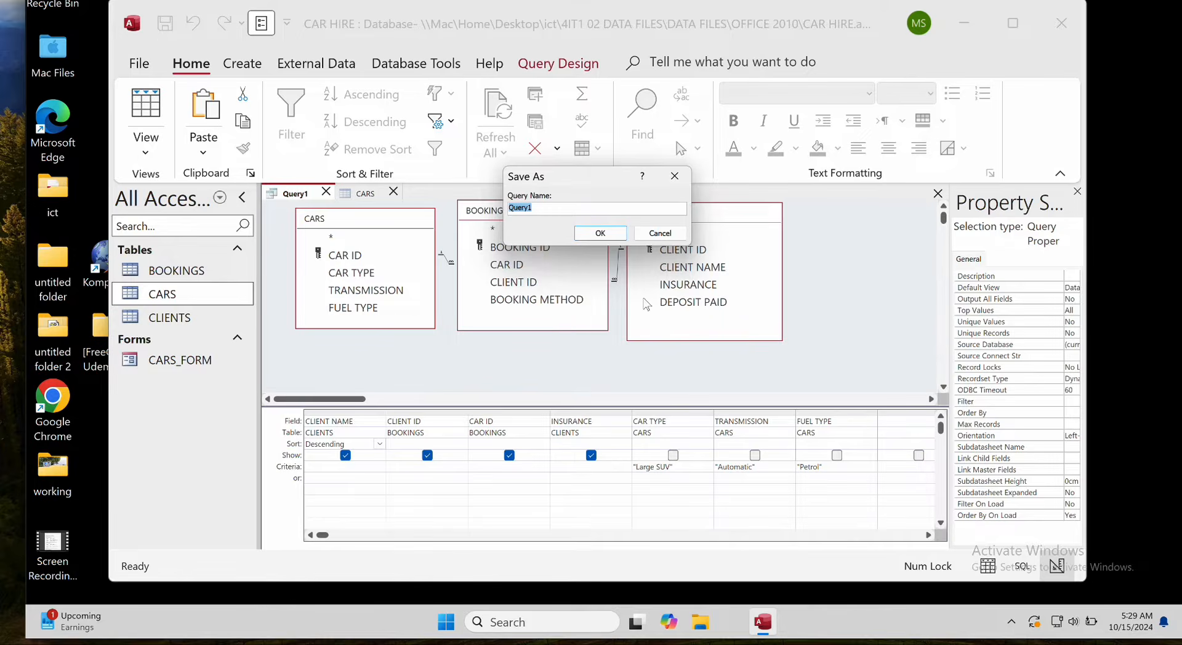
key("ctrl+Up")
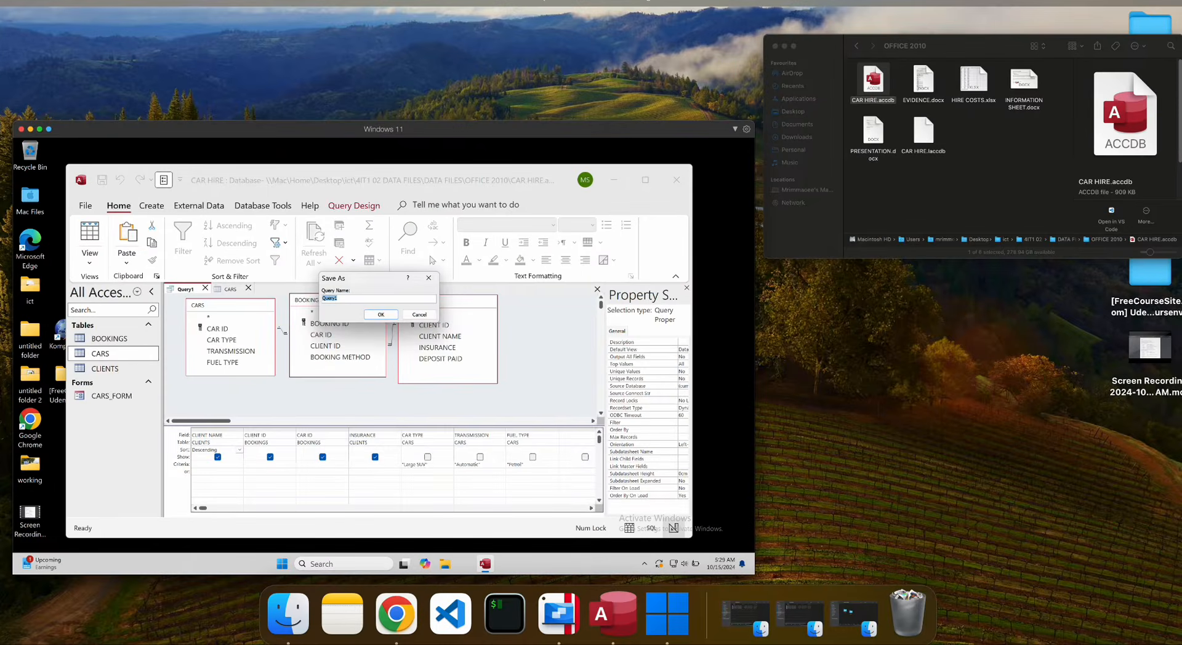
key("ctrl+Right")
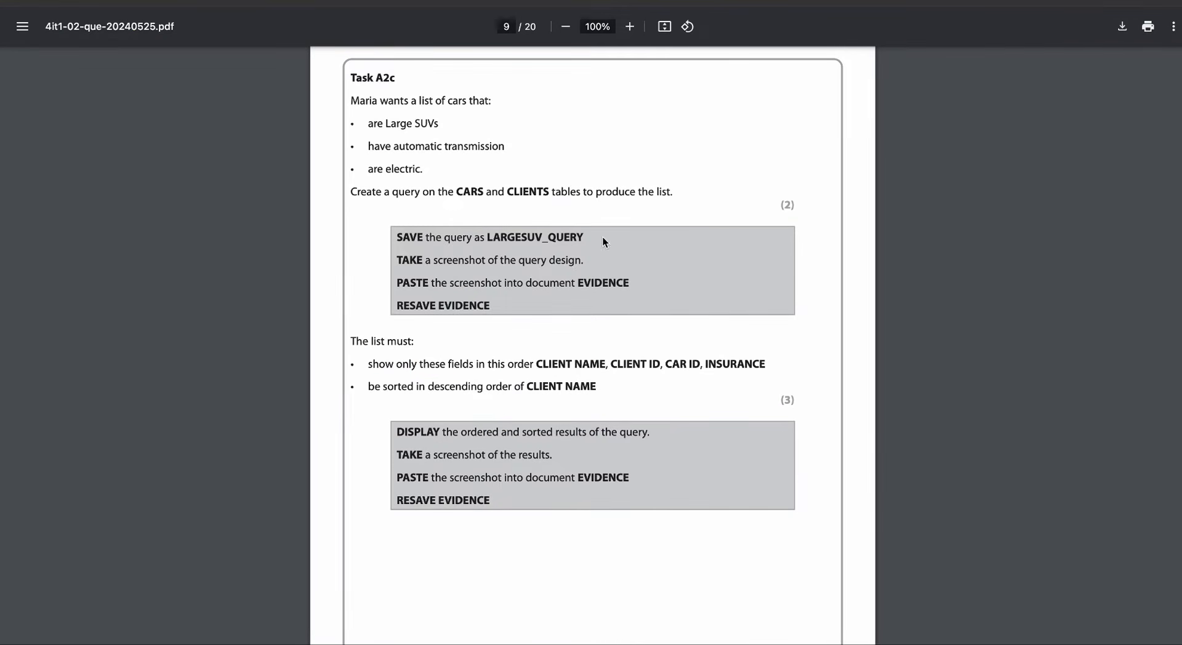
left_click_drag(581, 237, 489, 243)
left_click(488, 242)
double_click(485, 237)
left_click_drag(584, 237, 488, 237)
key("ctrl+c")
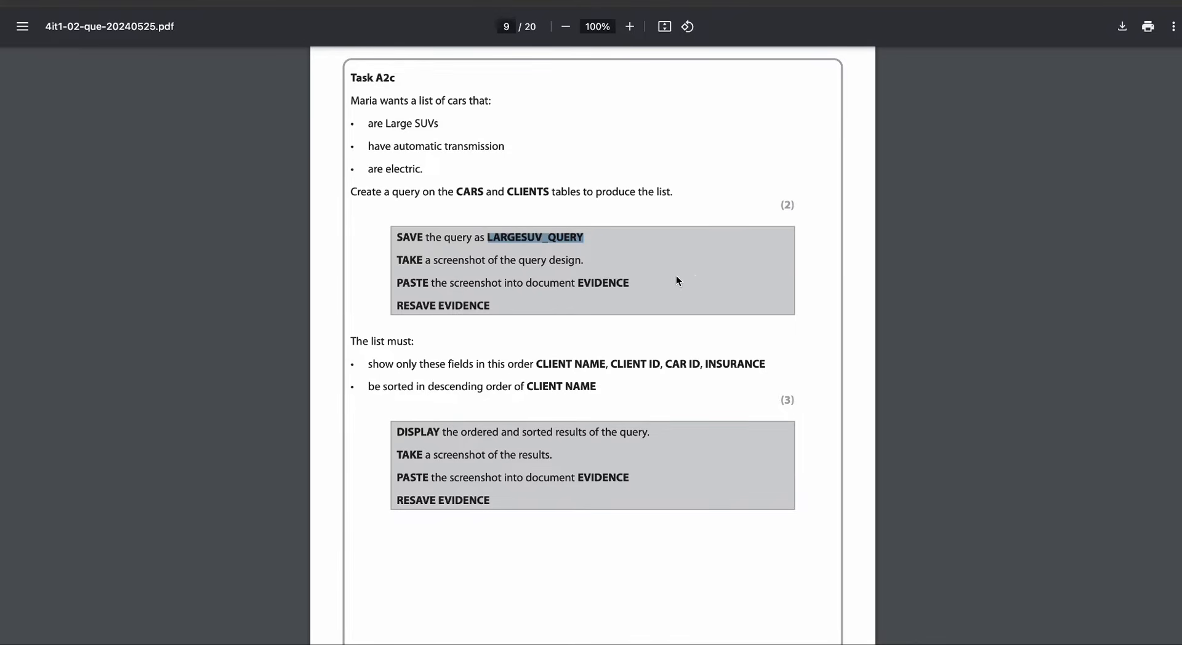
key("ctrl+Up")
left_click(613, 351)
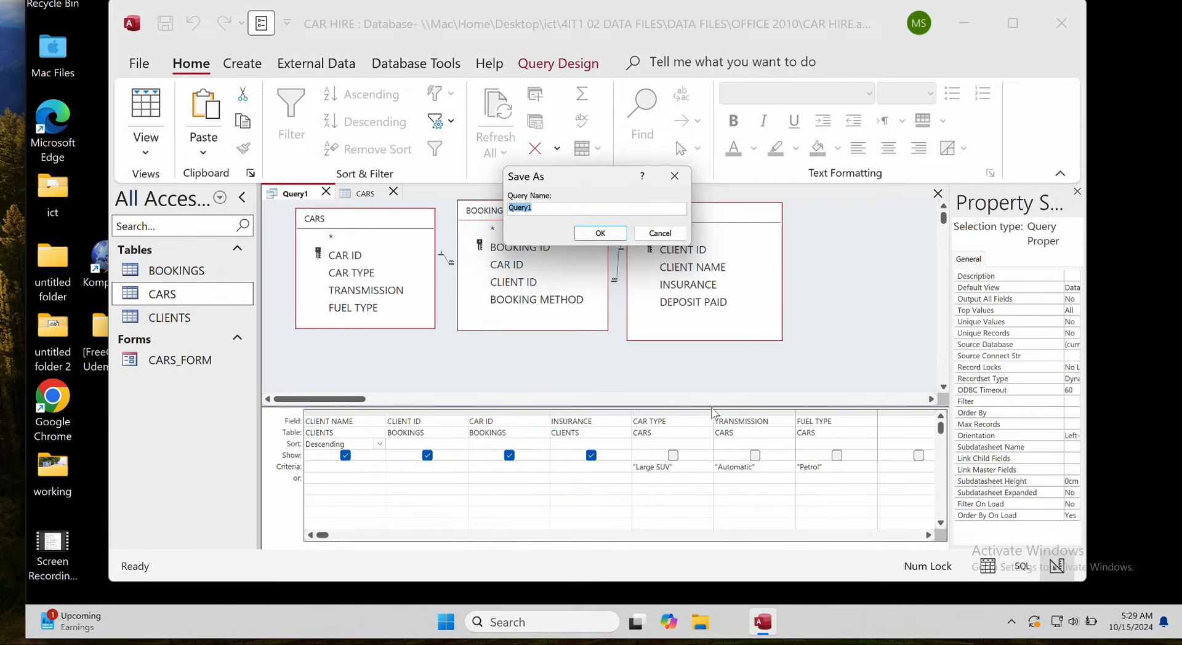
key("ctrl+v")
left_click(600, 233)
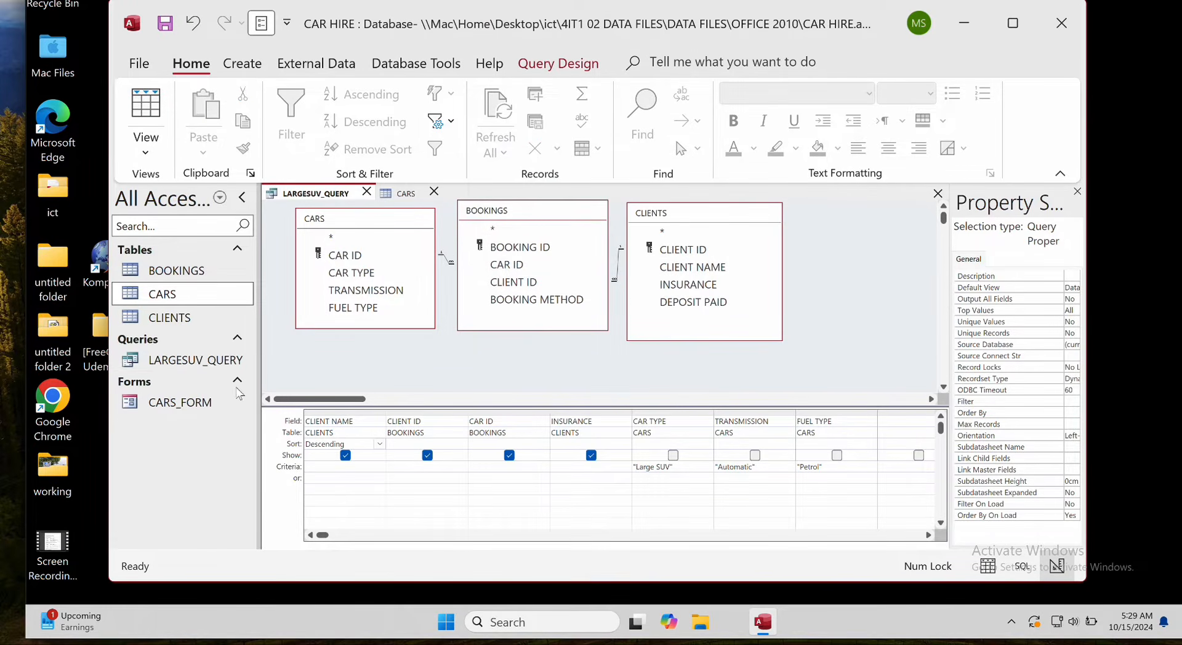
Run LARGESUV_QUERY to view its records, and return to its design to examine the fields and criteria.
double_click(192, 365)
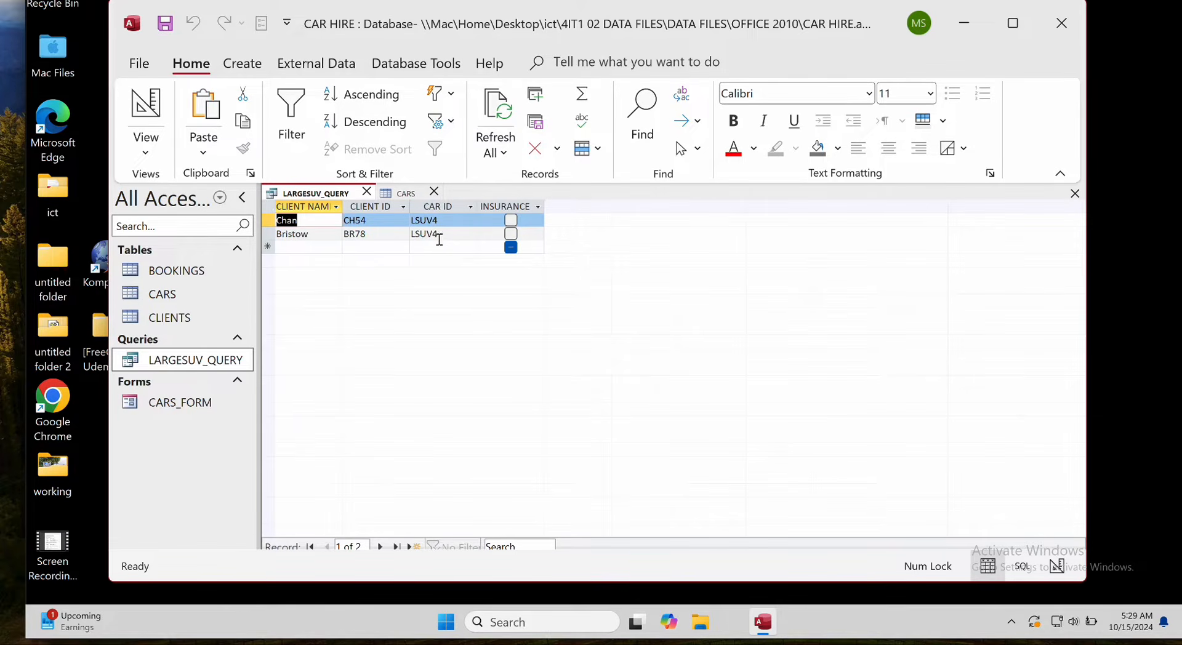
right_click(179, 360)
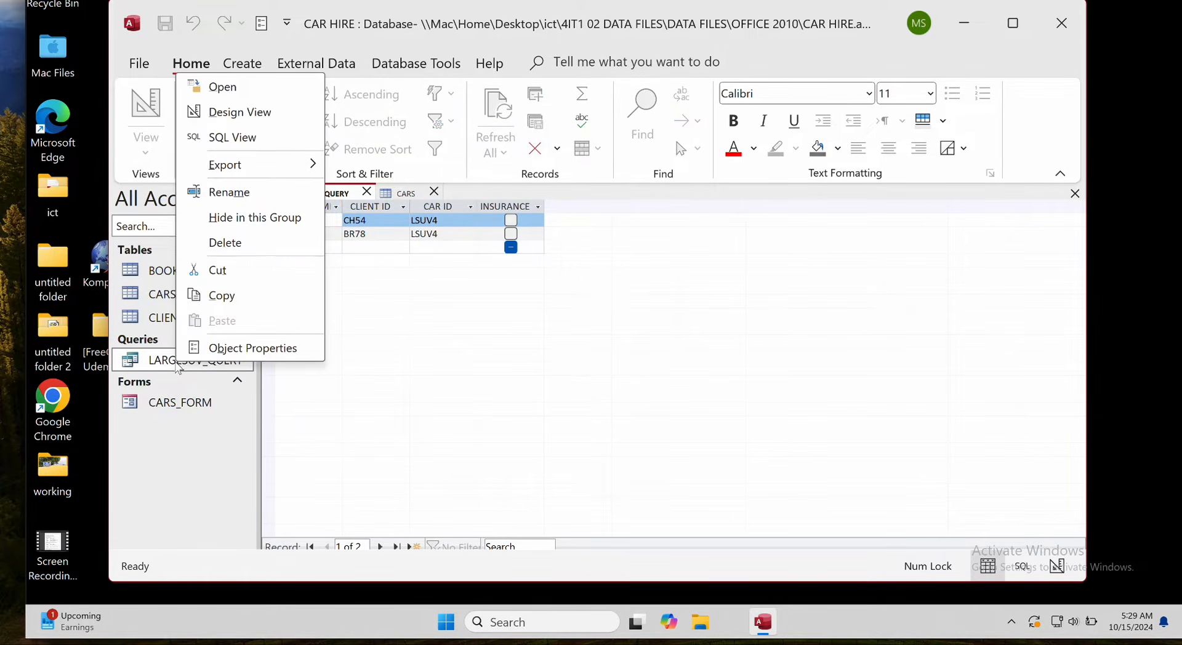
left_click(234, 114)
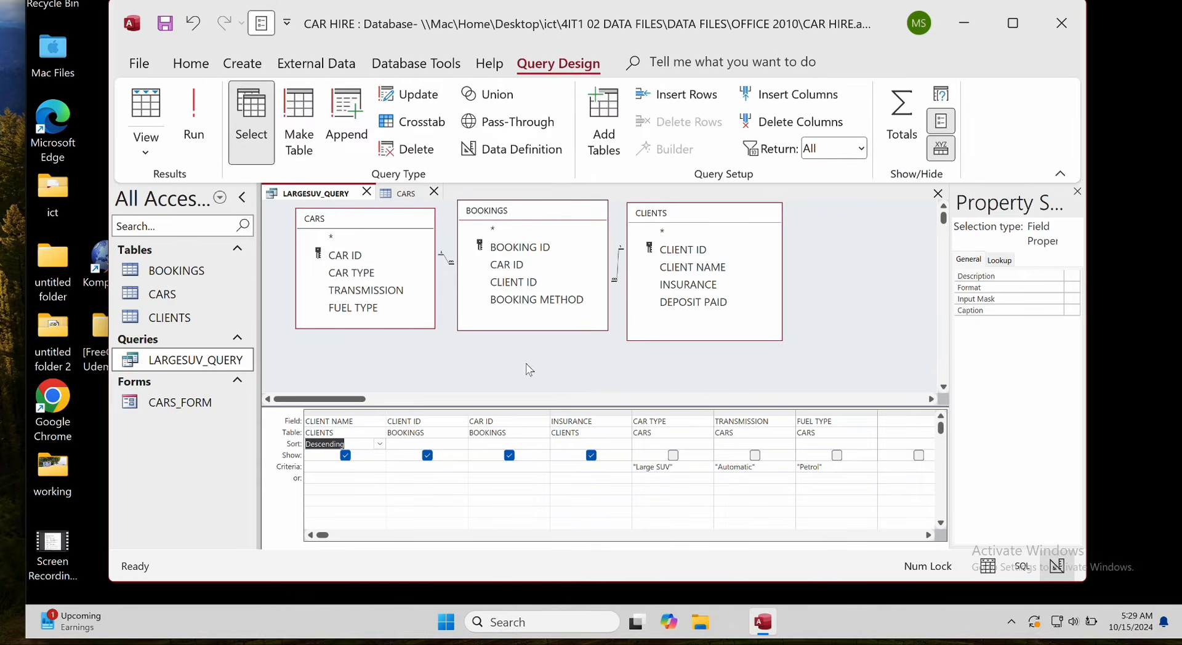
scroll(533, 378, "down", 3)
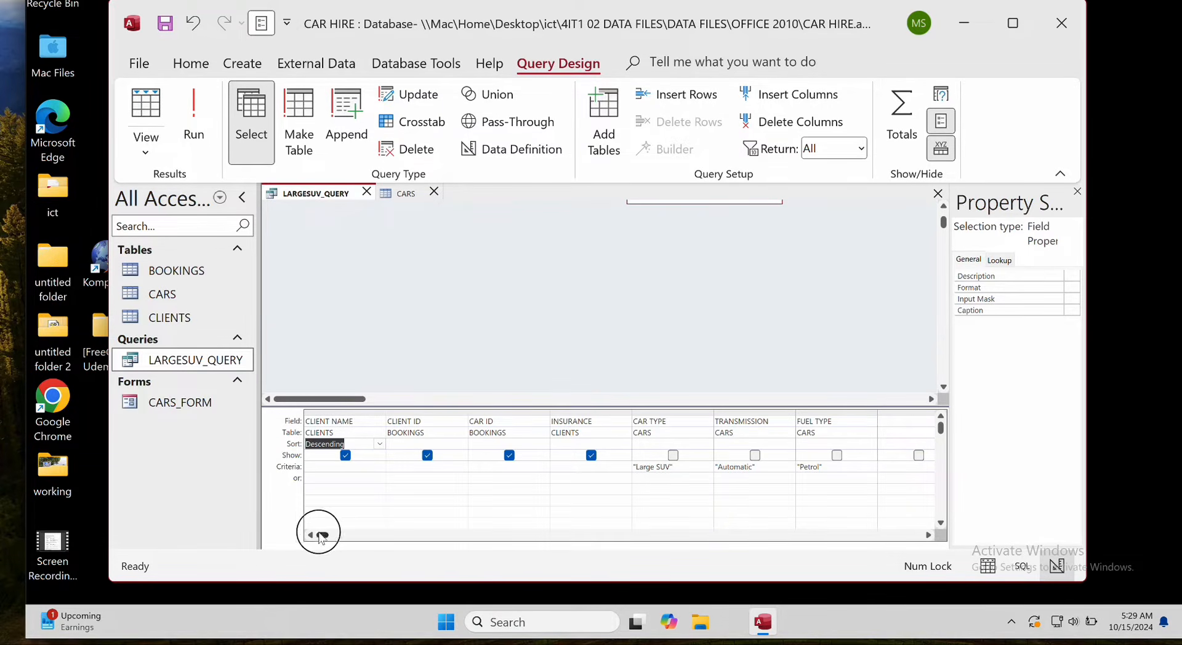
mouse_move(323, 535)
left_mouse_down()
mouse_move(916, 535)
mouse_move(327, 535)
mouse_move(334, 545)
left_mouse_up()
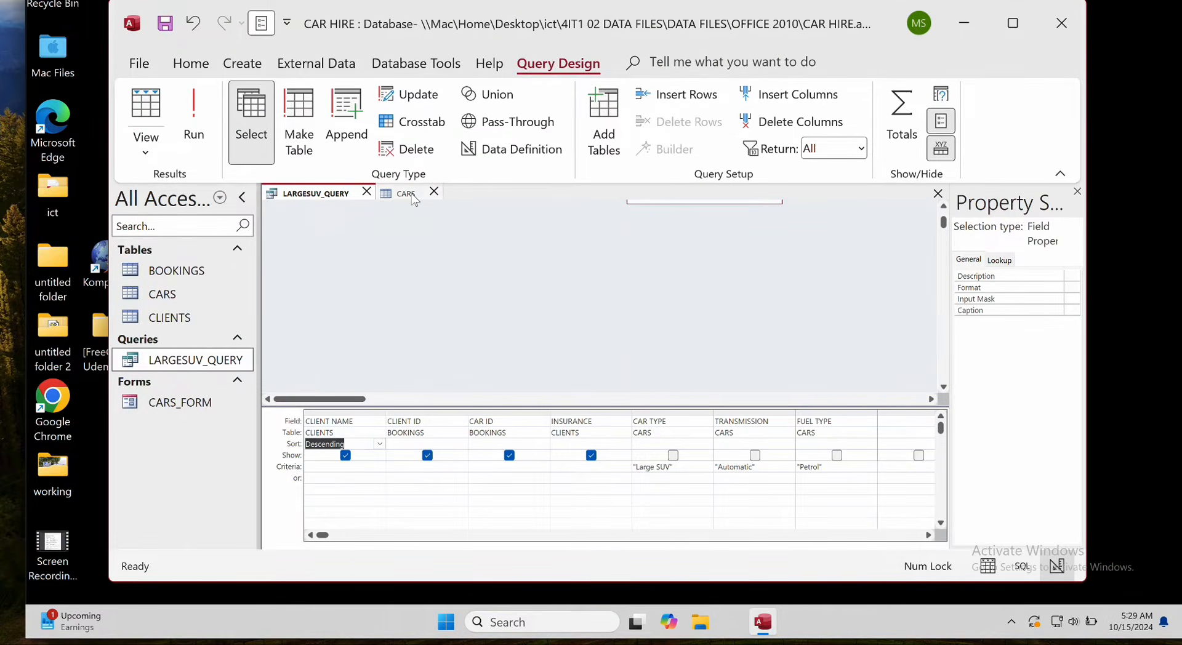
Copy Electric from the CARS table and replace the query's FUEL TYPE criterion with it.
left_click(415, 199)
double_click(515, 324)
key("ctrl+c")
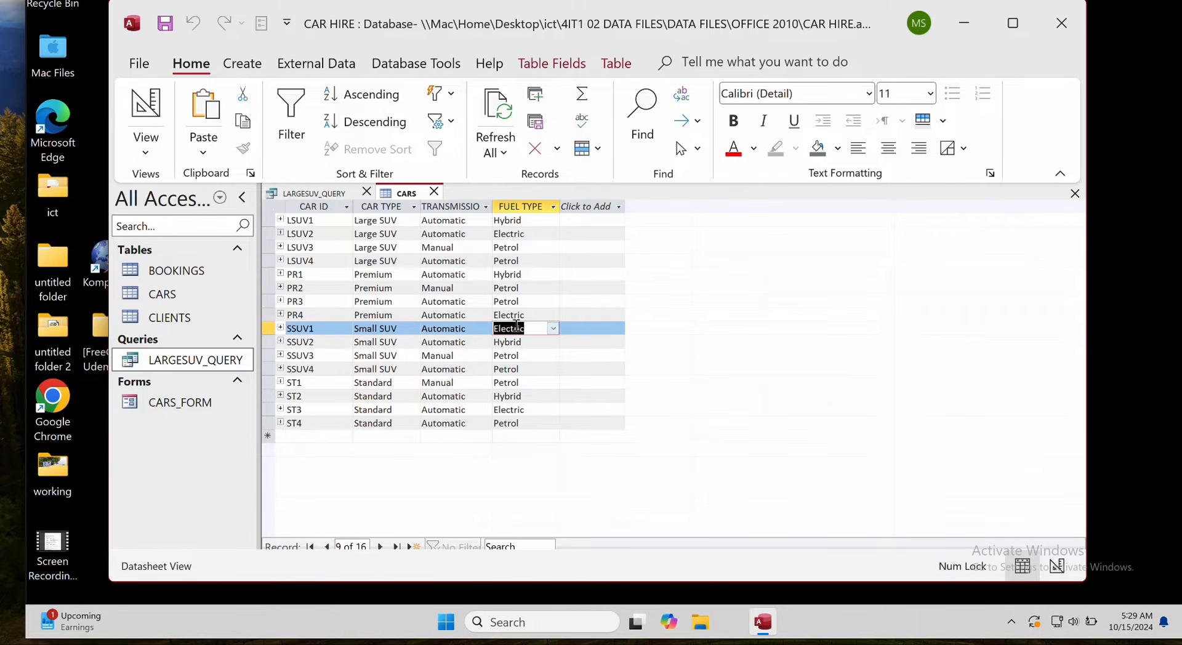
left_click(335, 194)
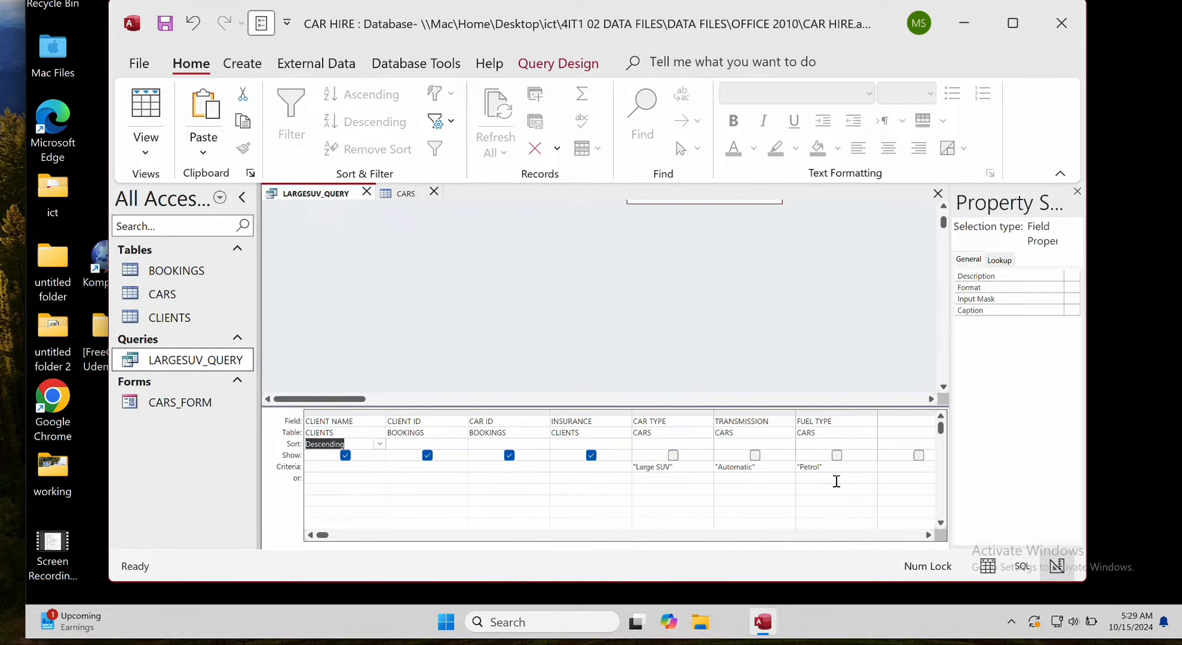
double_click(808, 468)
key("ctrl+v")
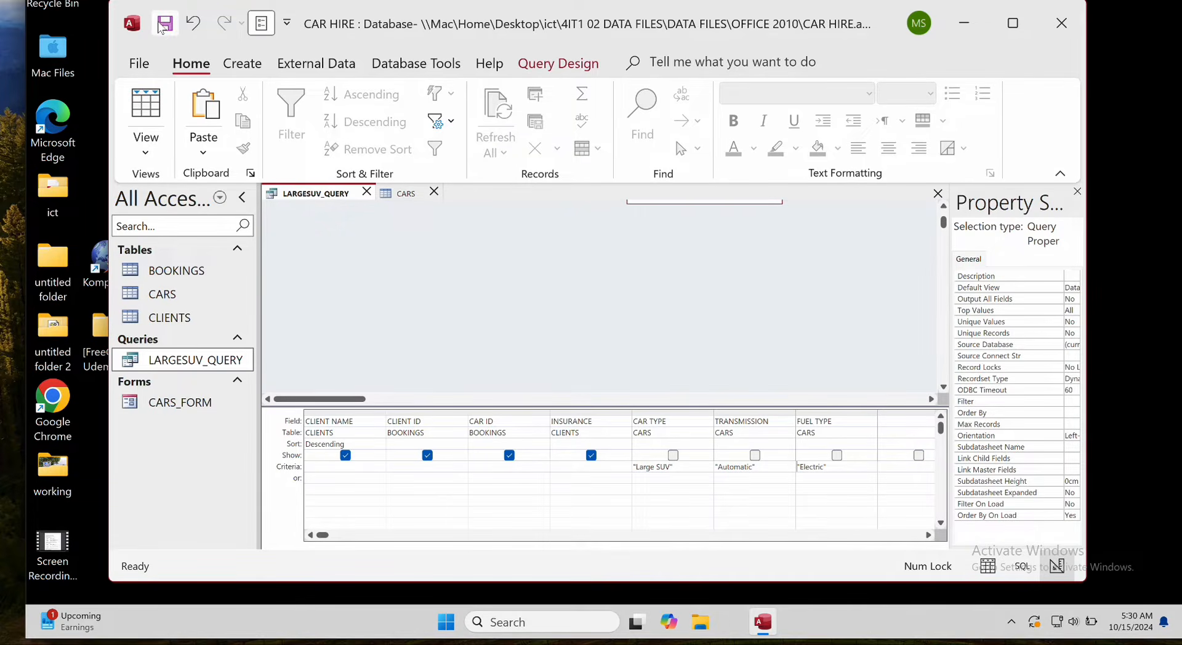
Close the CARS table and the query design, and reopen LARGESUV_QUERY to display its results.
left_click(149, 137)
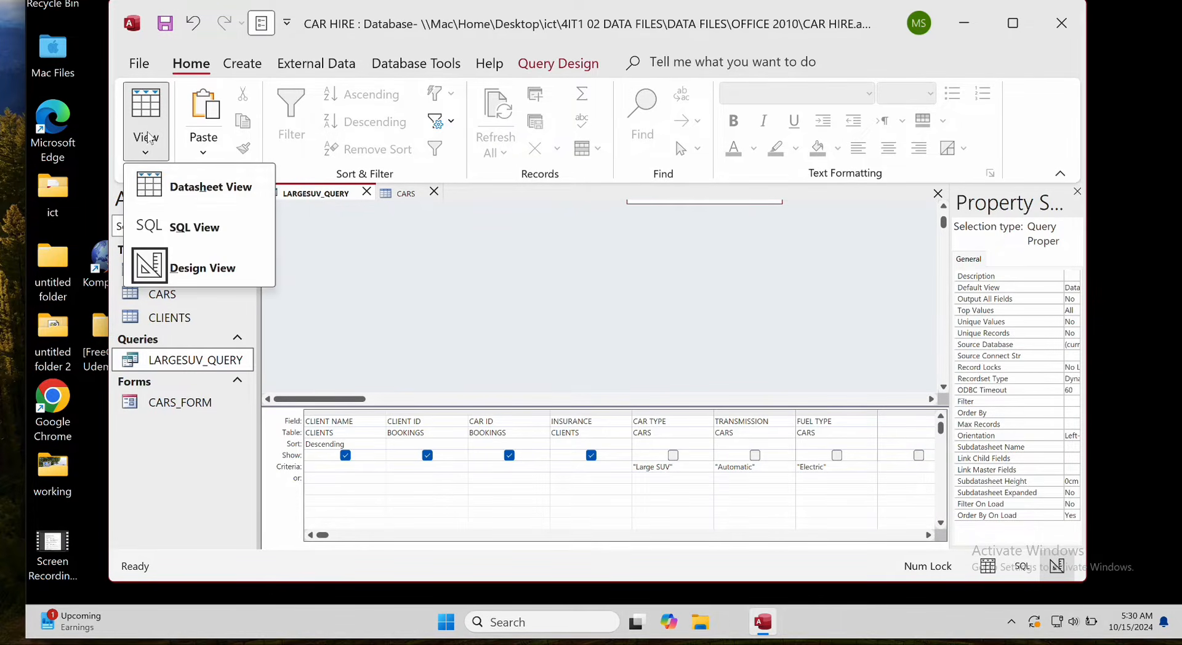
left_click(203, 191)
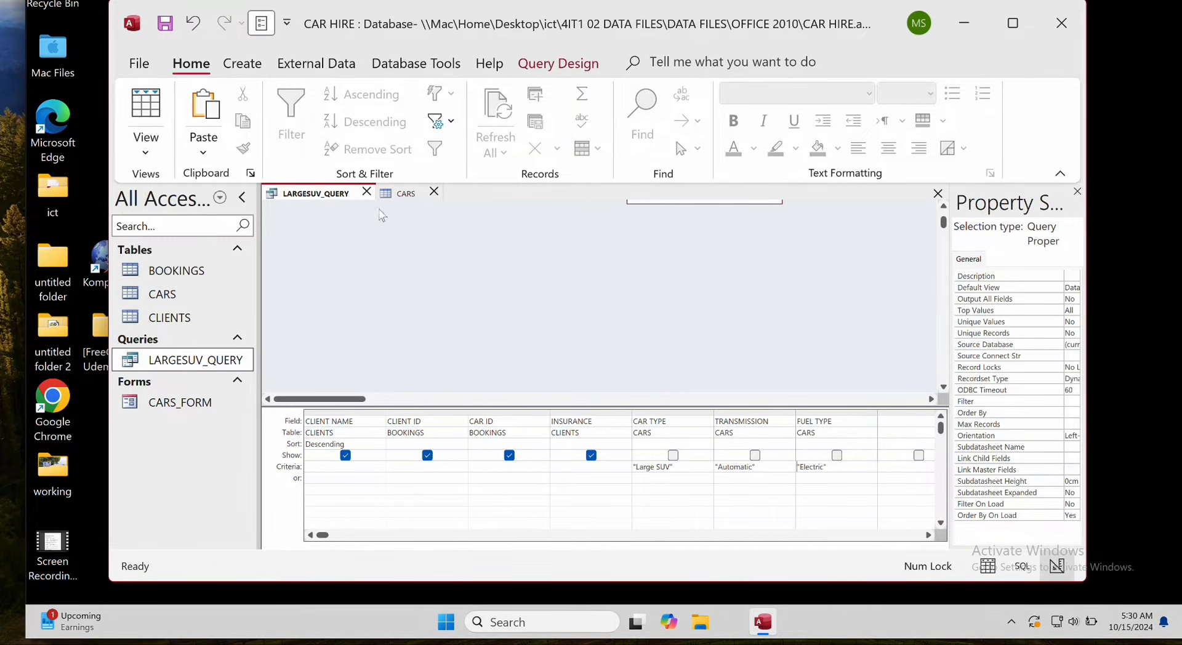
left_click(435, 192)
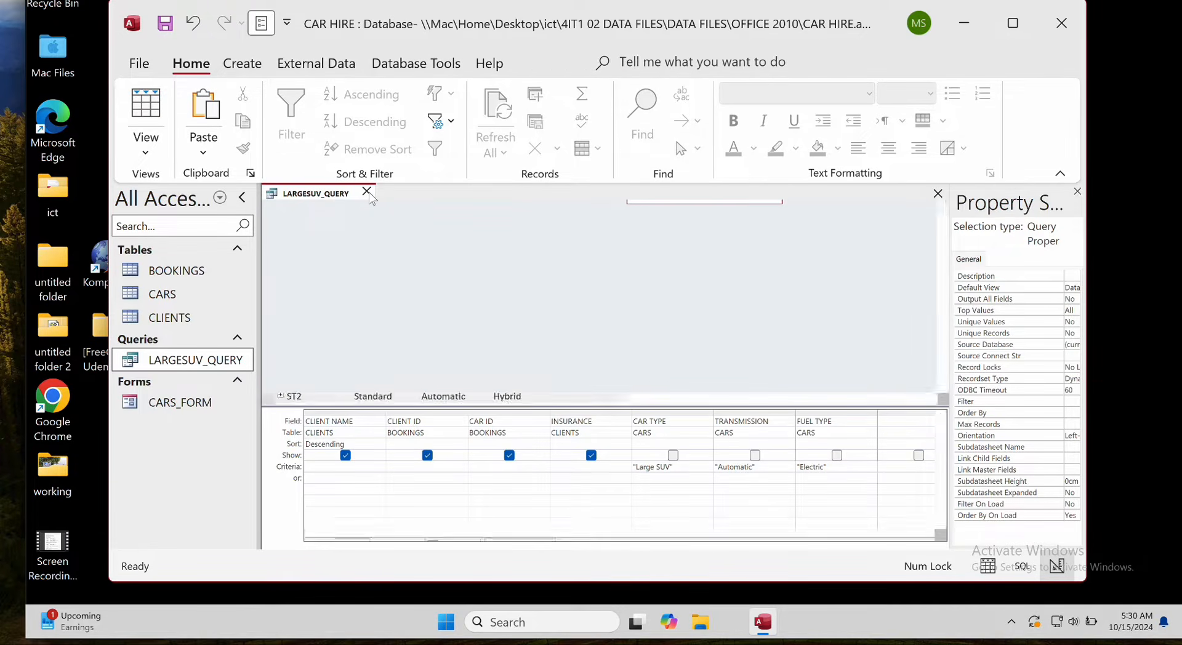
left_click(367, 192)
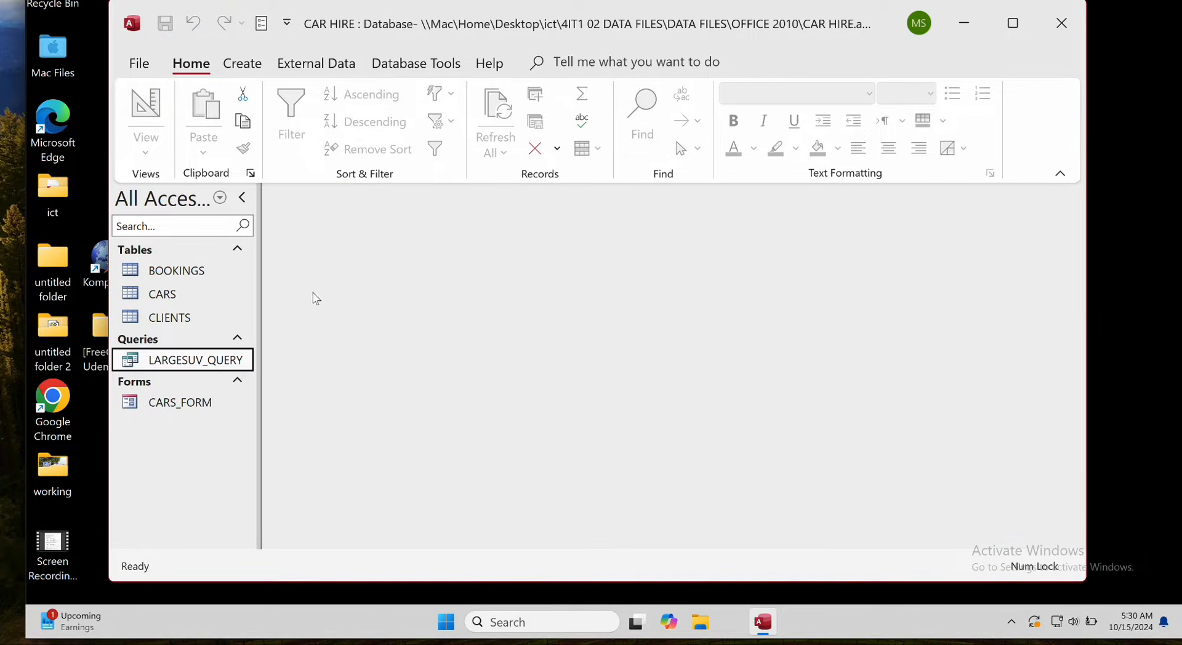
double_click(181, 363)
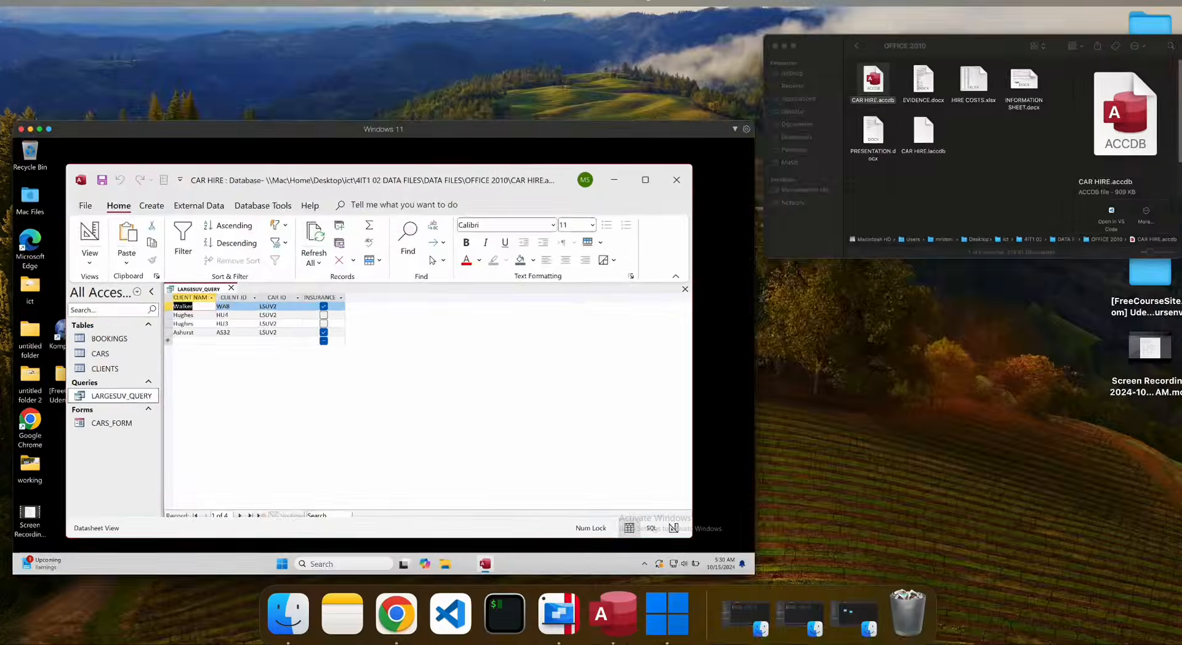
Switch to the exam PDF and read the Task A2d requirements for the client query and report.
left_click(625, 22)
scroll(620, 239, "down", 1)
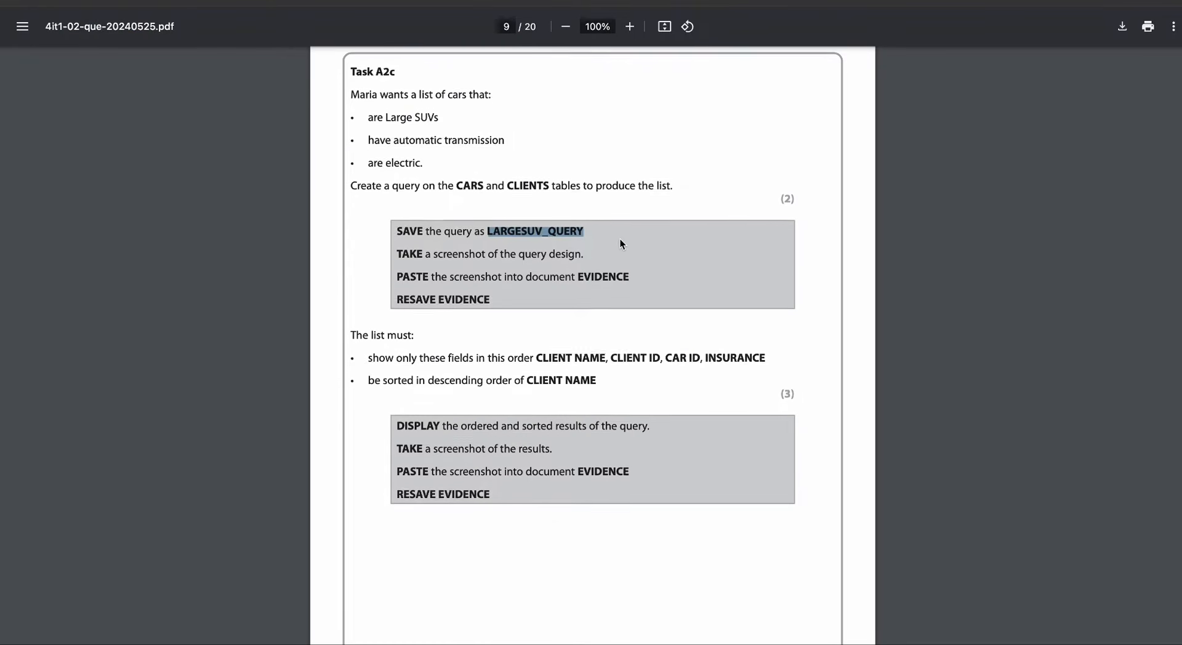
scroll(620, 240, "down", 3)
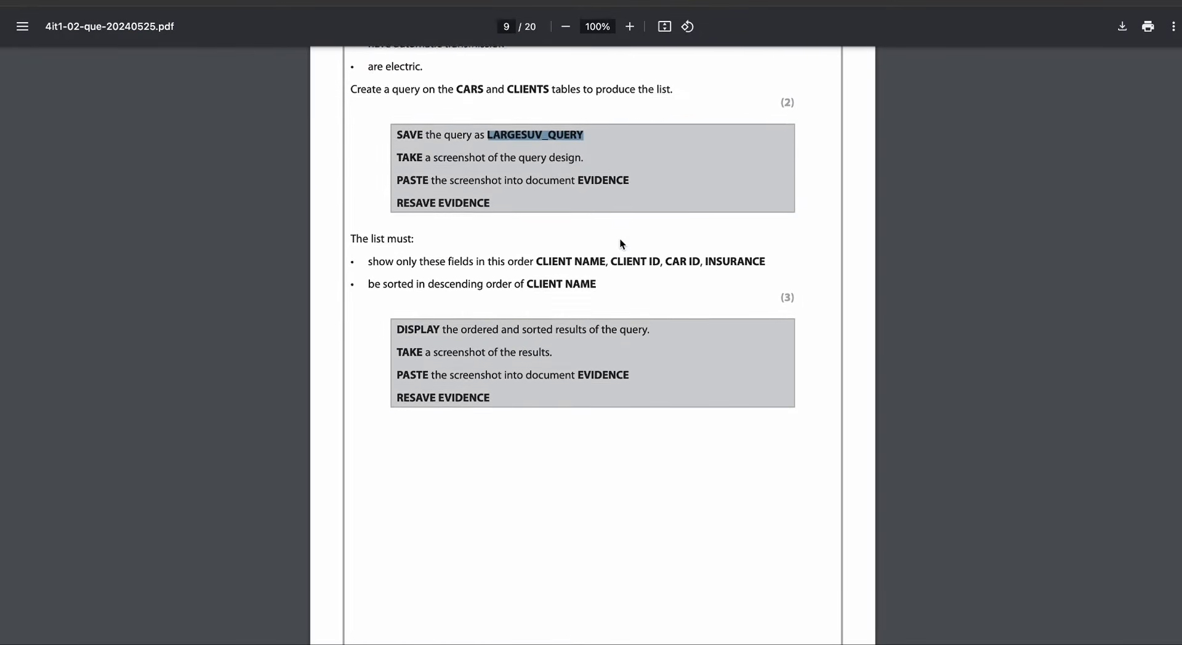
scroll(621, 243, "down", 2)
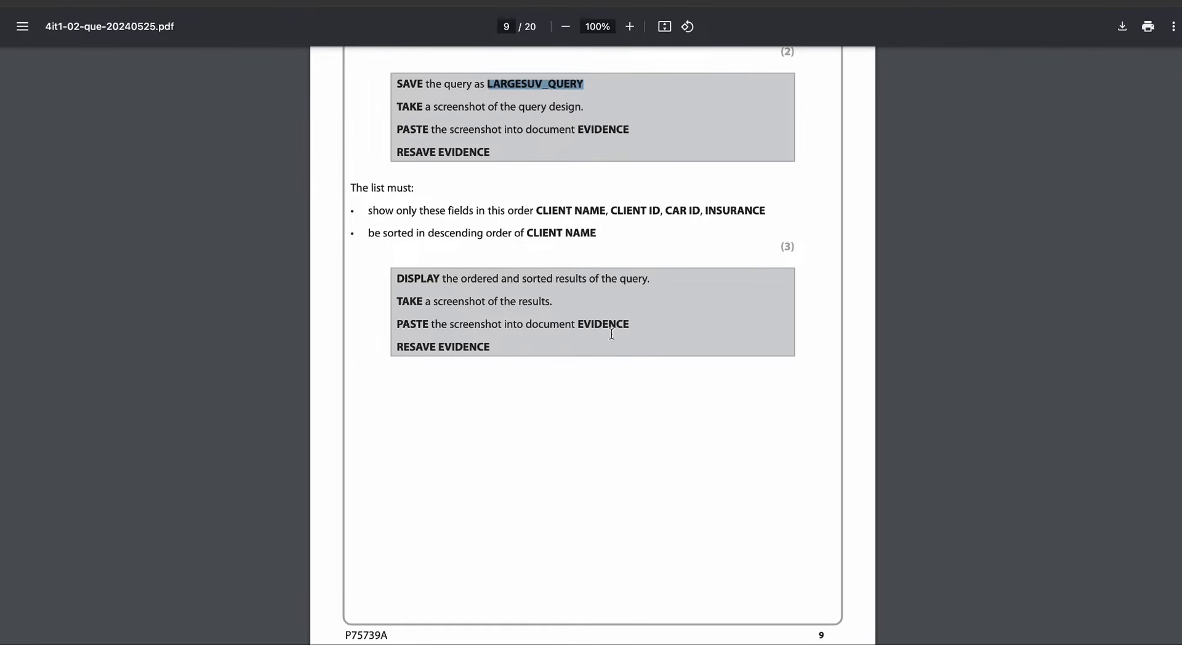
scroll(602, 337, "down", 15)
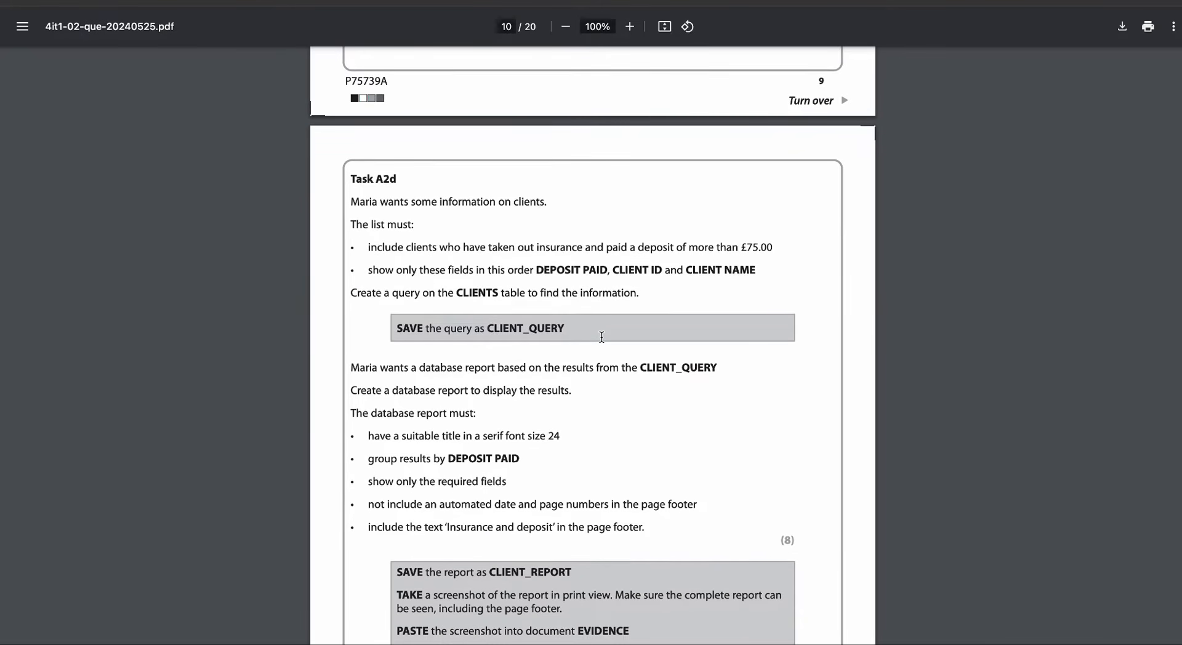
scroll(601, 337, "down", 1)
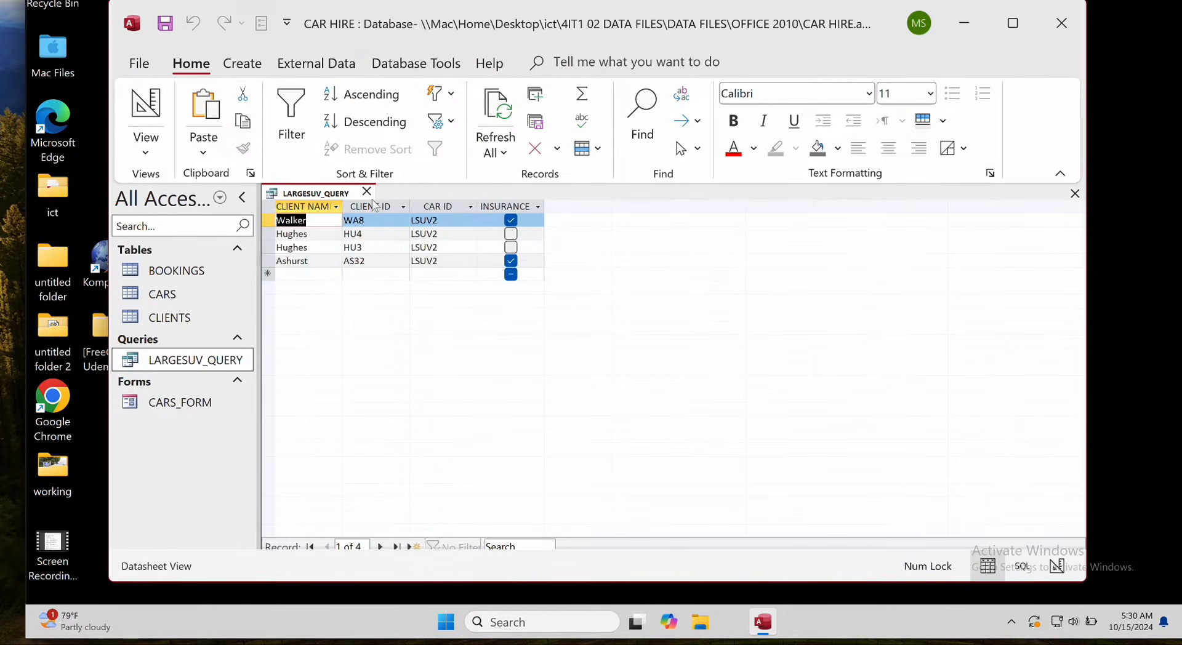
Close LARGESUV_QUERY and create a new query design with the CLIENTS table, enlarging its field list to show every field.
left_click(368, 192)
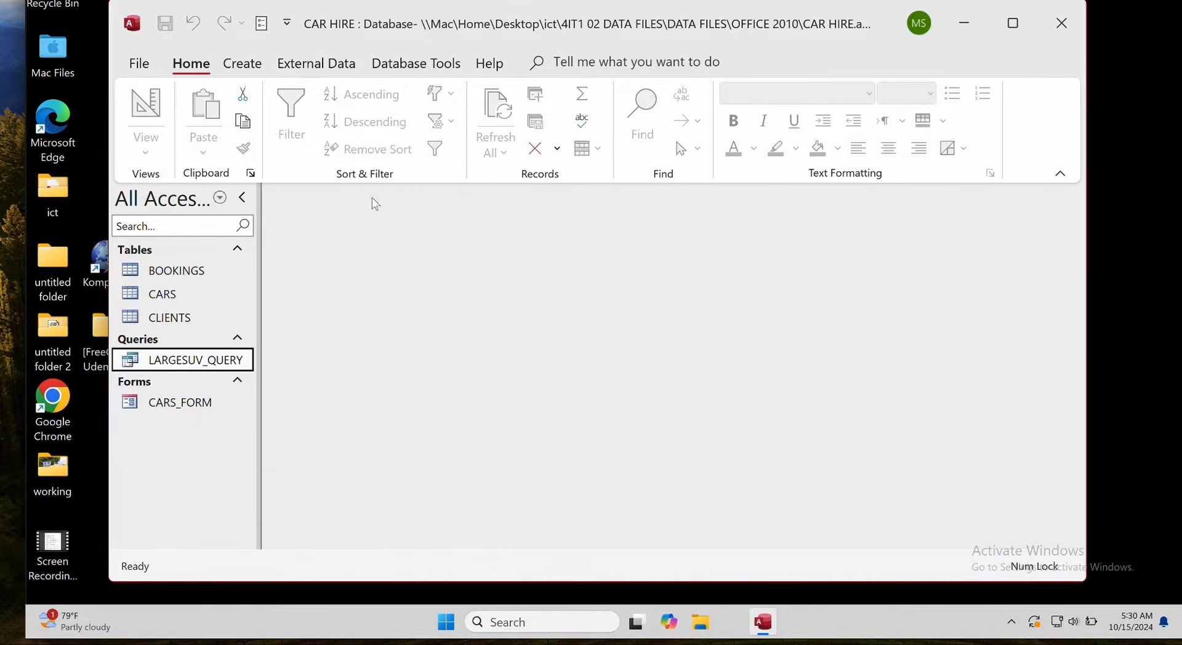
left_click(244, 67)
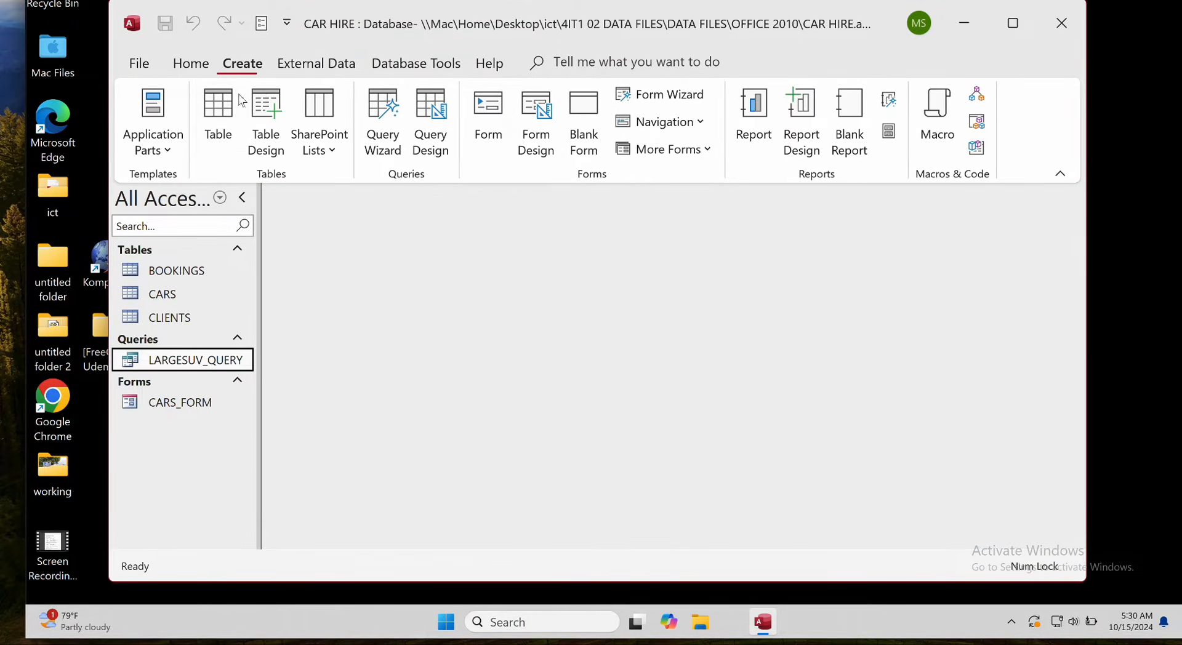
double_click(187, 318)
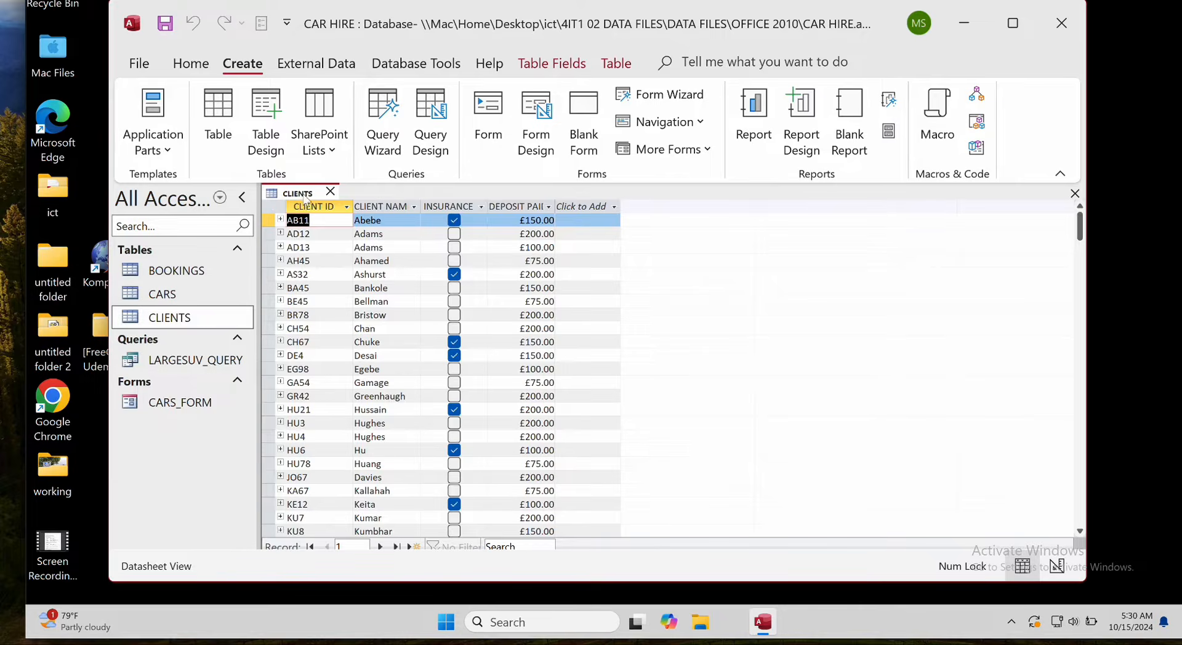
left_click(331, 192)
left_click(431, 123)
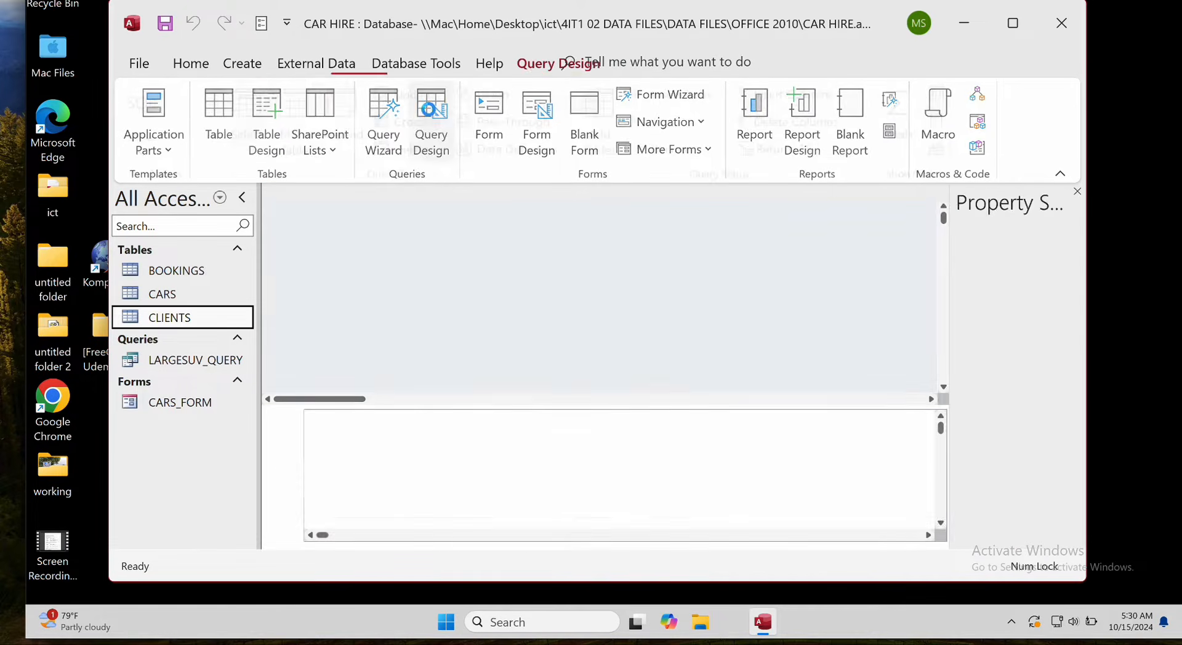
double_click(978, 342)
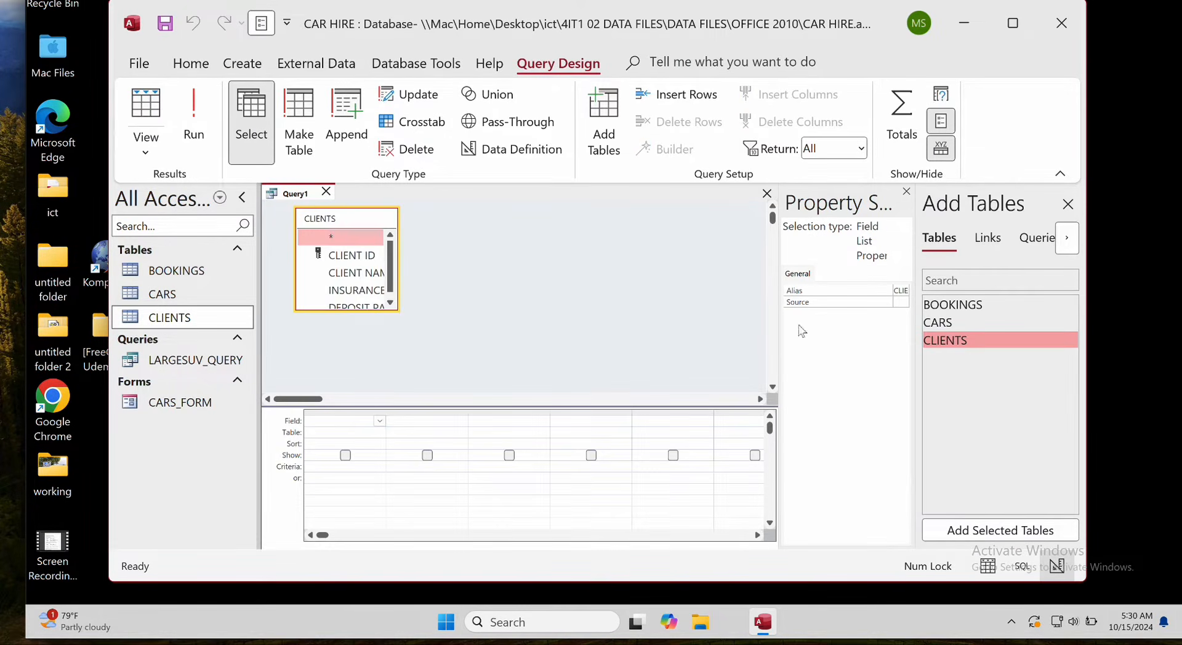
left_click_drag(395, 311, 469, 340)
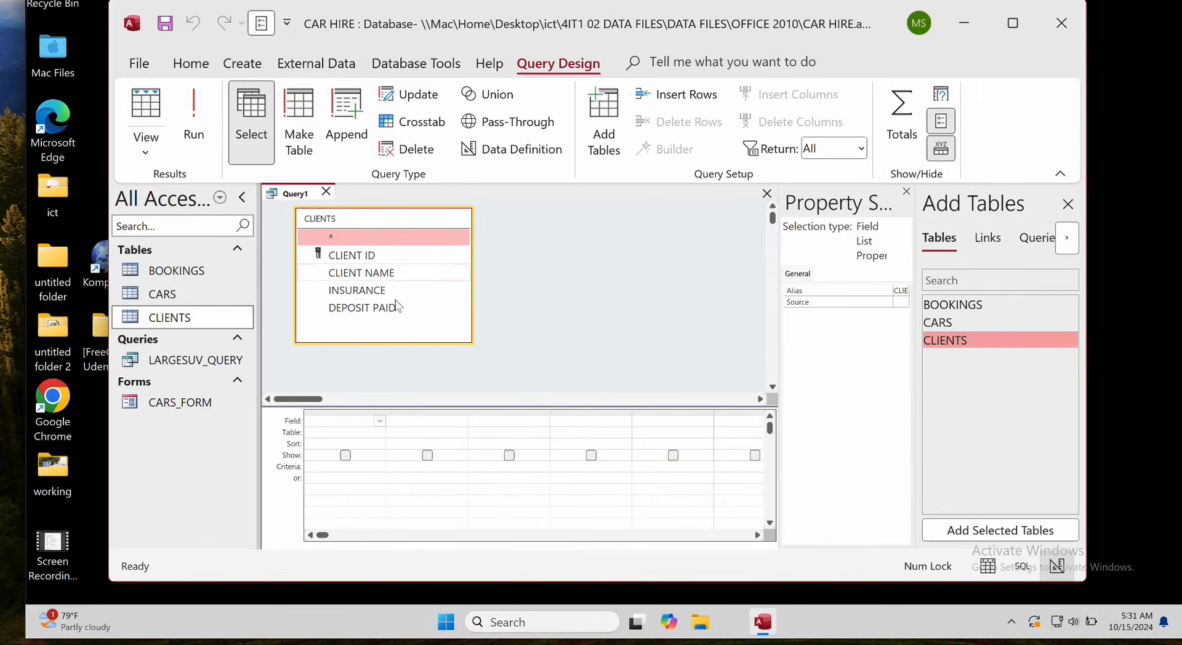
Add DEPOSIT PAID, CLIENT ID and CLIENT NAME to the query in that order, and check them against the Task A2d requirements.
double_click(364, 308)
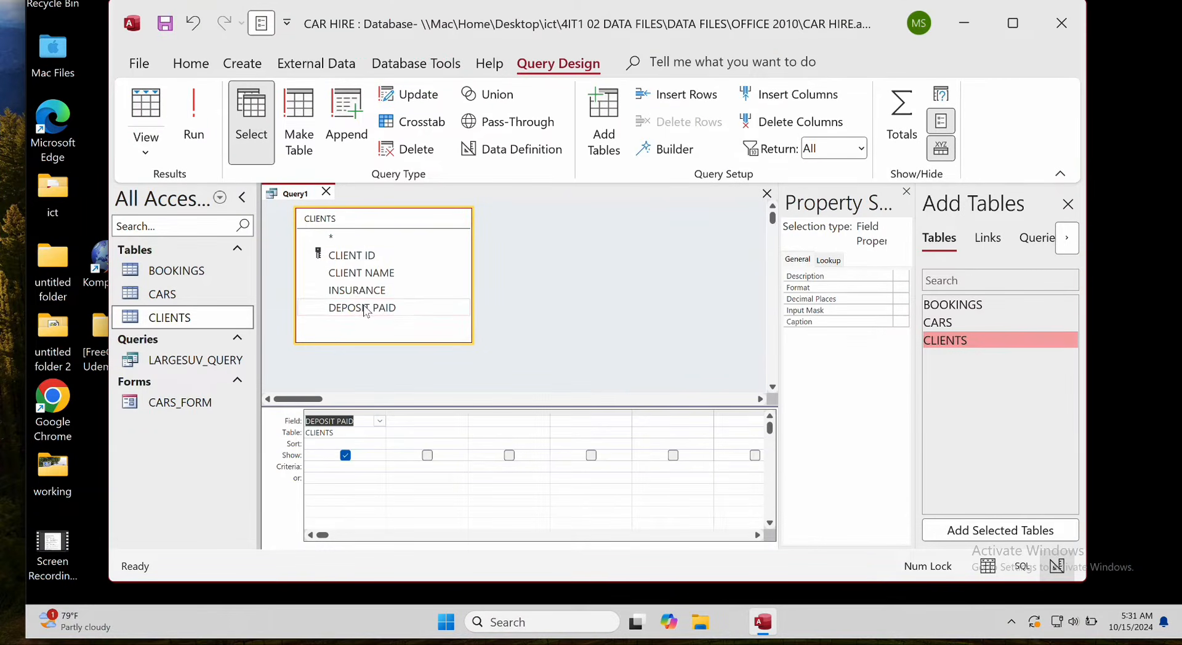
left_click(365, 255)
double_click(366, 258)
double_click(369, 274)
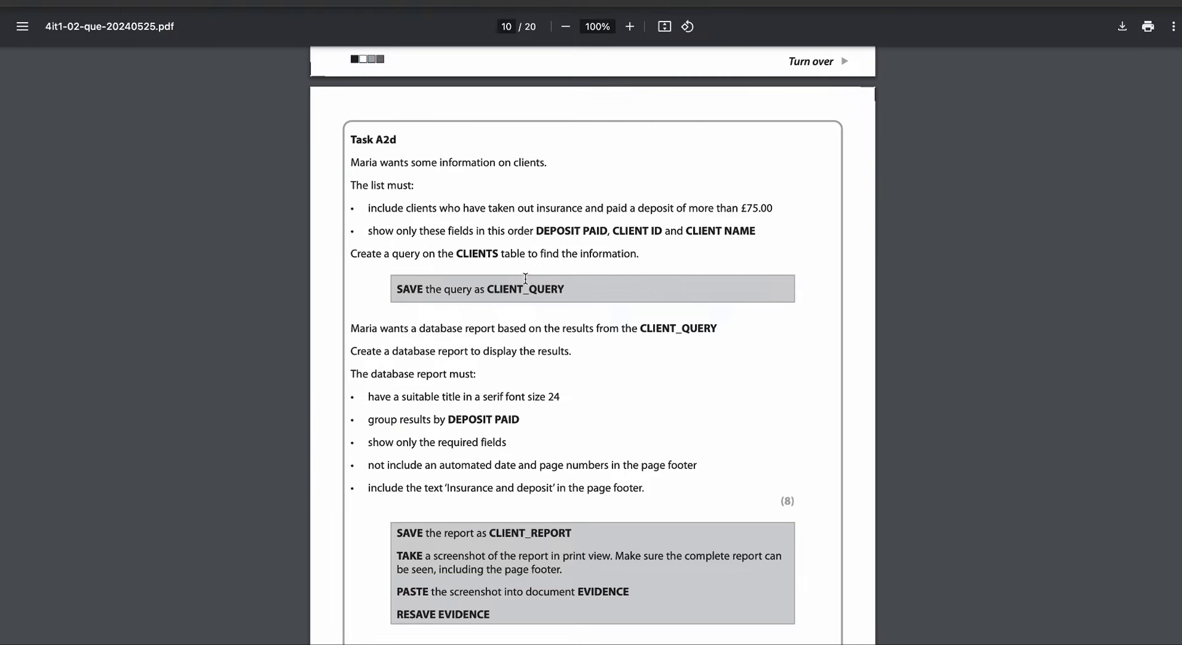
scroll(555, 272, "down", 1)
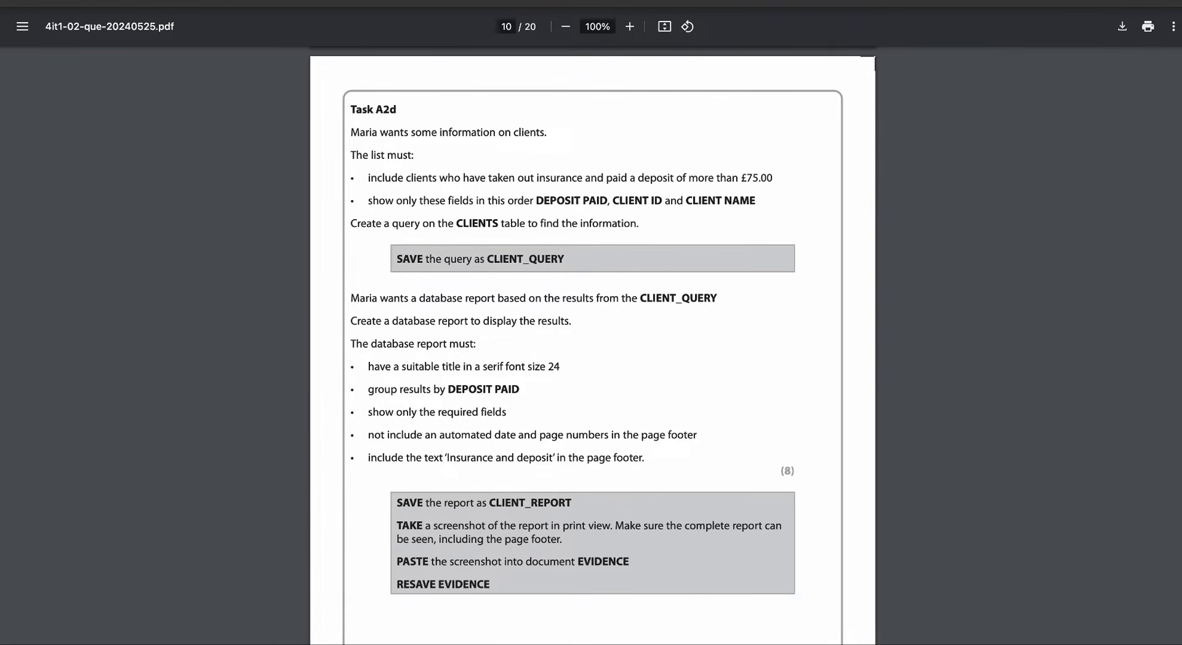
key("ctrl+Up")
left_click(581, 279)
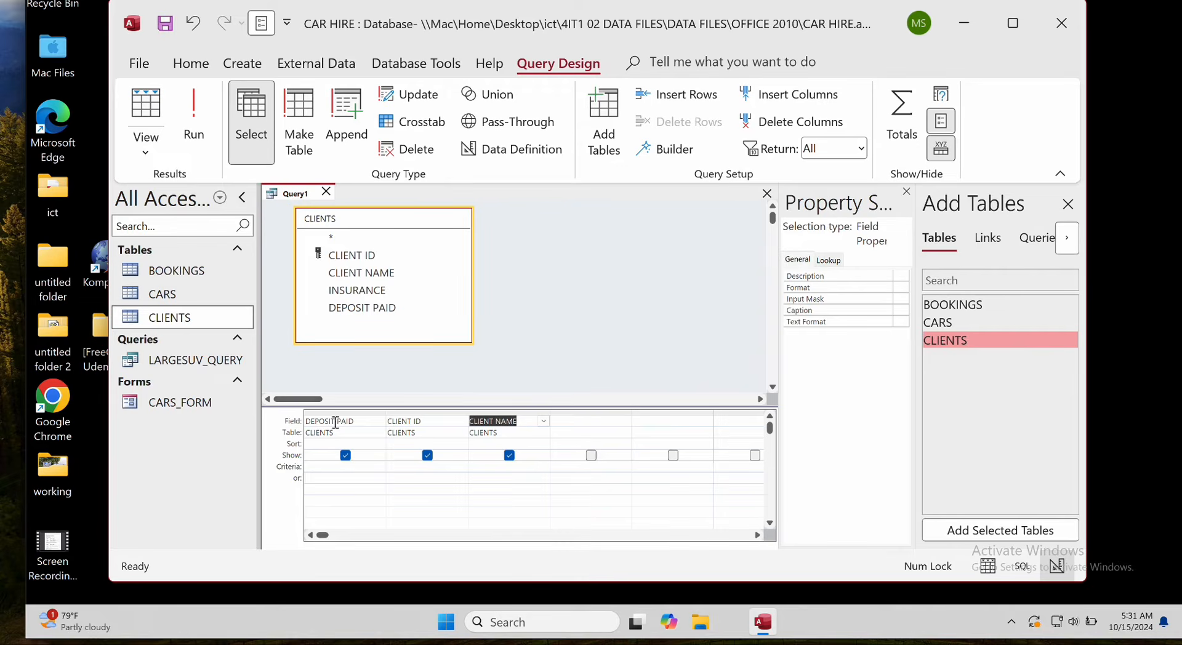
Check the deposits in the CLIENTS table, then hide DEPOSIT PAID in the query and set its criterion to >75.
double_click(165, 318)
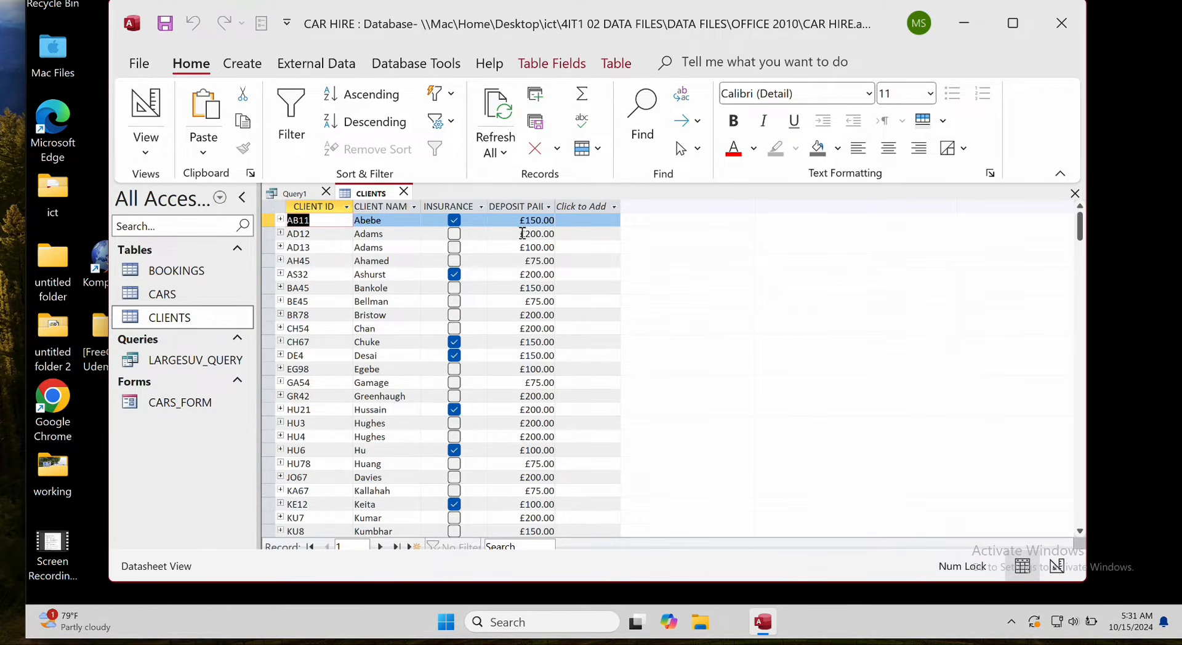
left_click(291, 194)
left_click(345, 455)
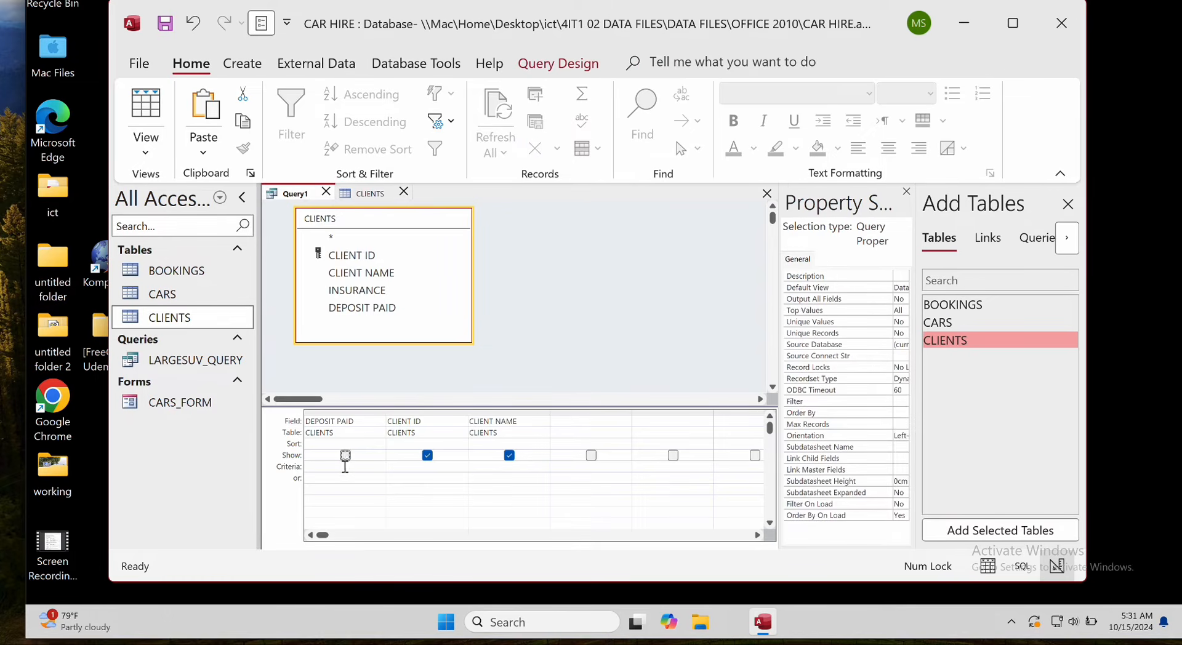
left_click(345, 466)
Add the INSURANCE field to the query, hide it from the results and set its criterion to True.
double_click(357, 290)
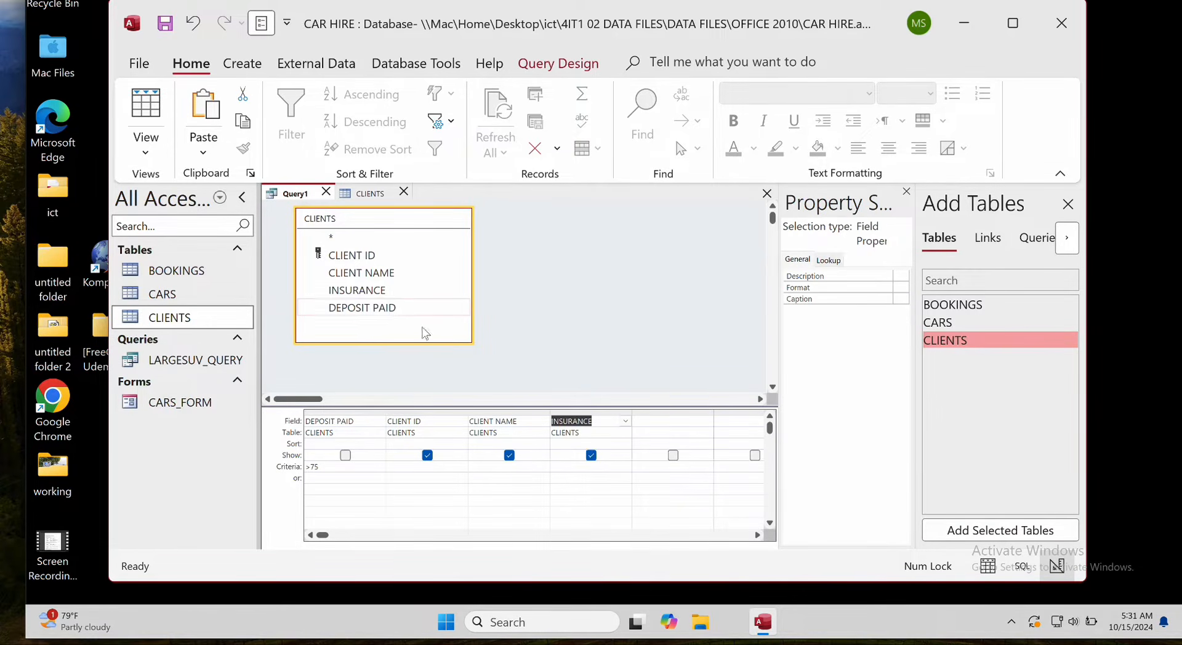
left_click(590, 459)
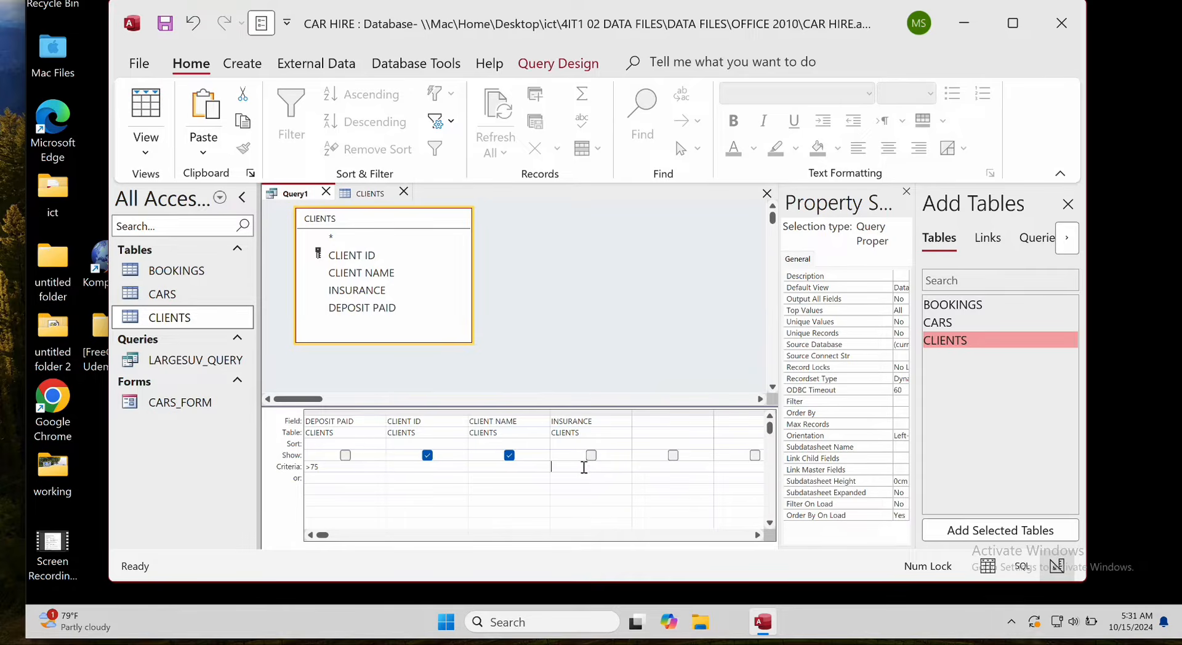
type("Tr")
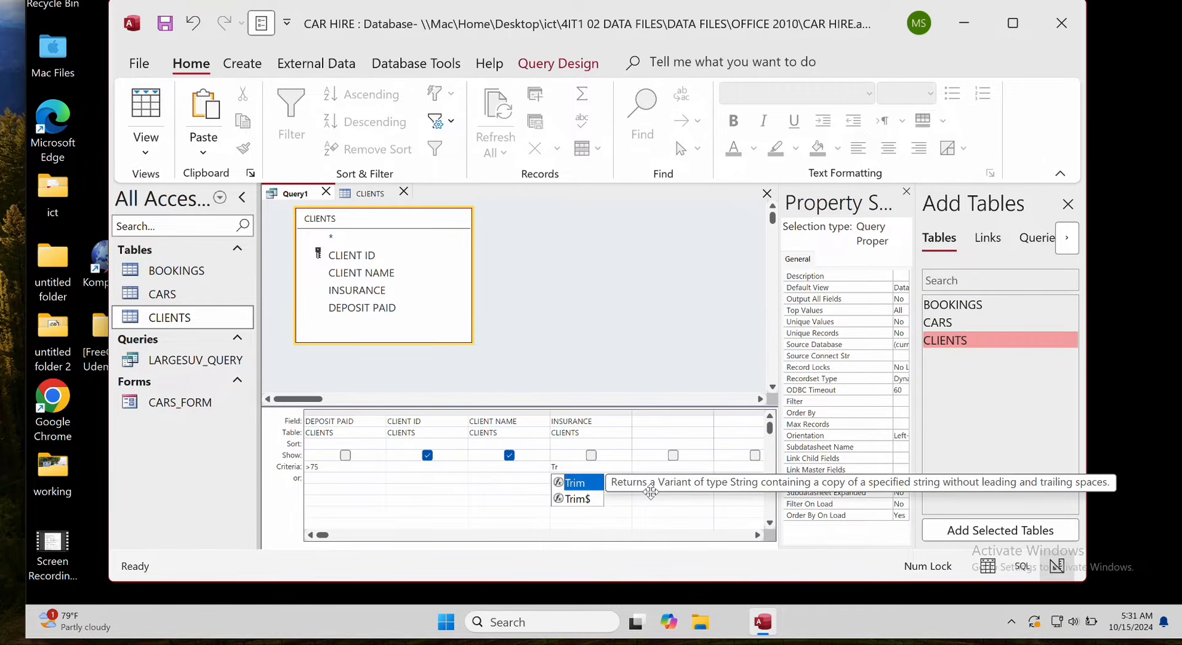
type("ue")
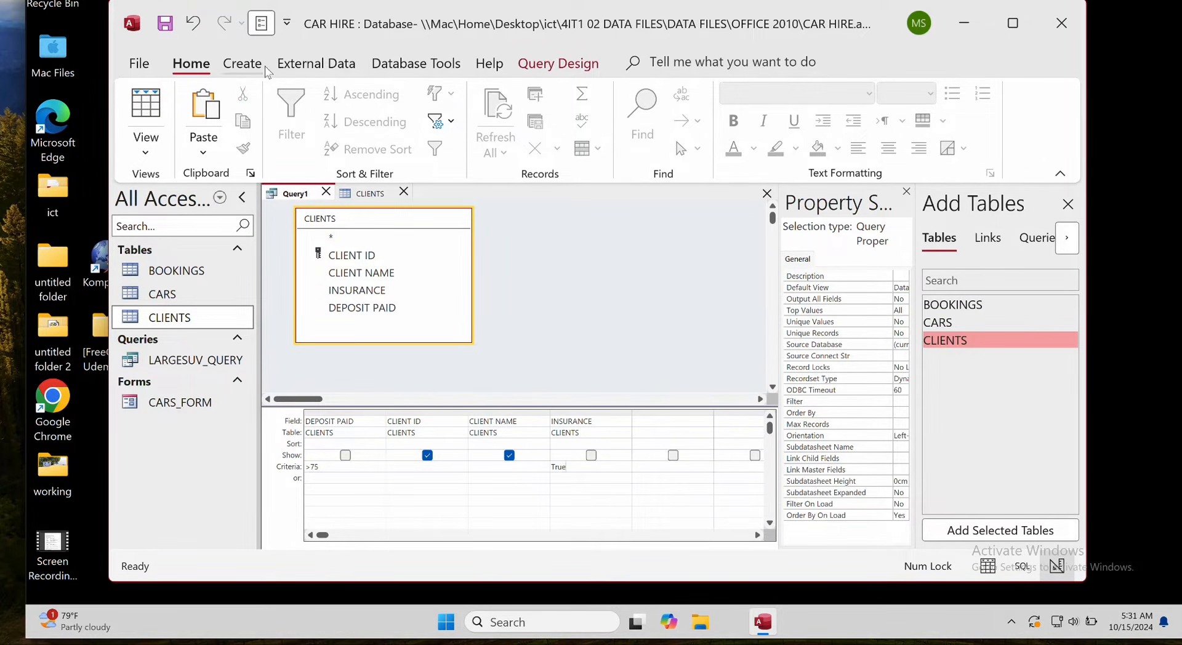
Save the query as CLIENT_QUERY, copying the name from the Task A2d instructions in the exam PDF.
left_click(167, 23)
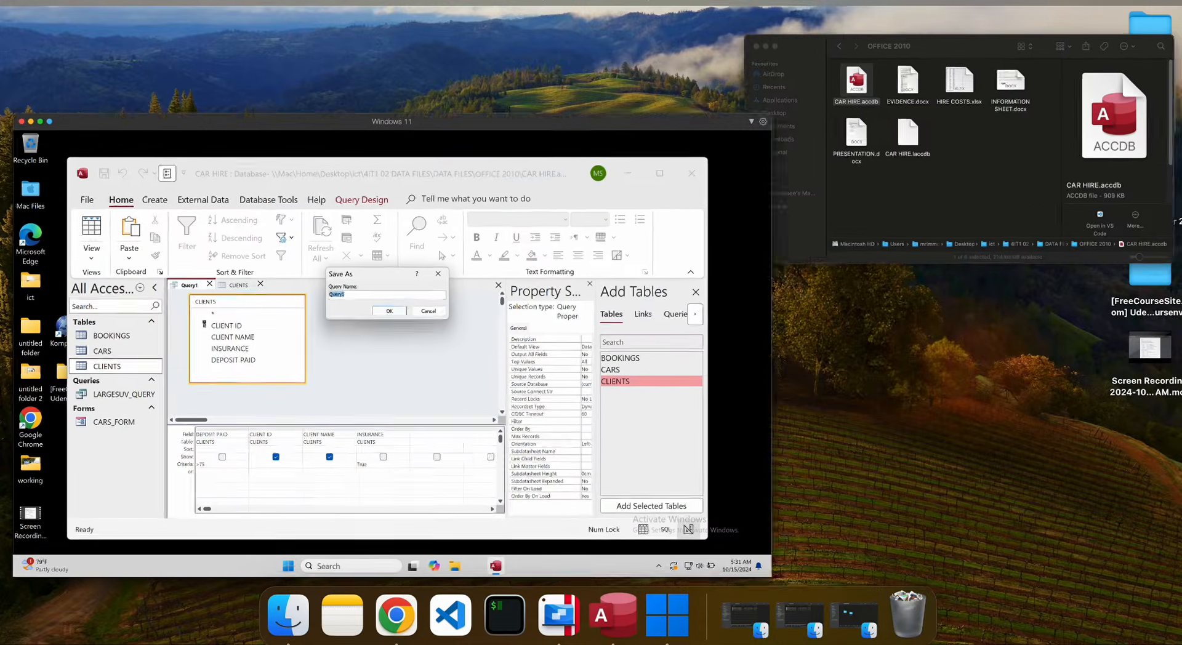
key("ctrl+Up")
left_click(687, 3)
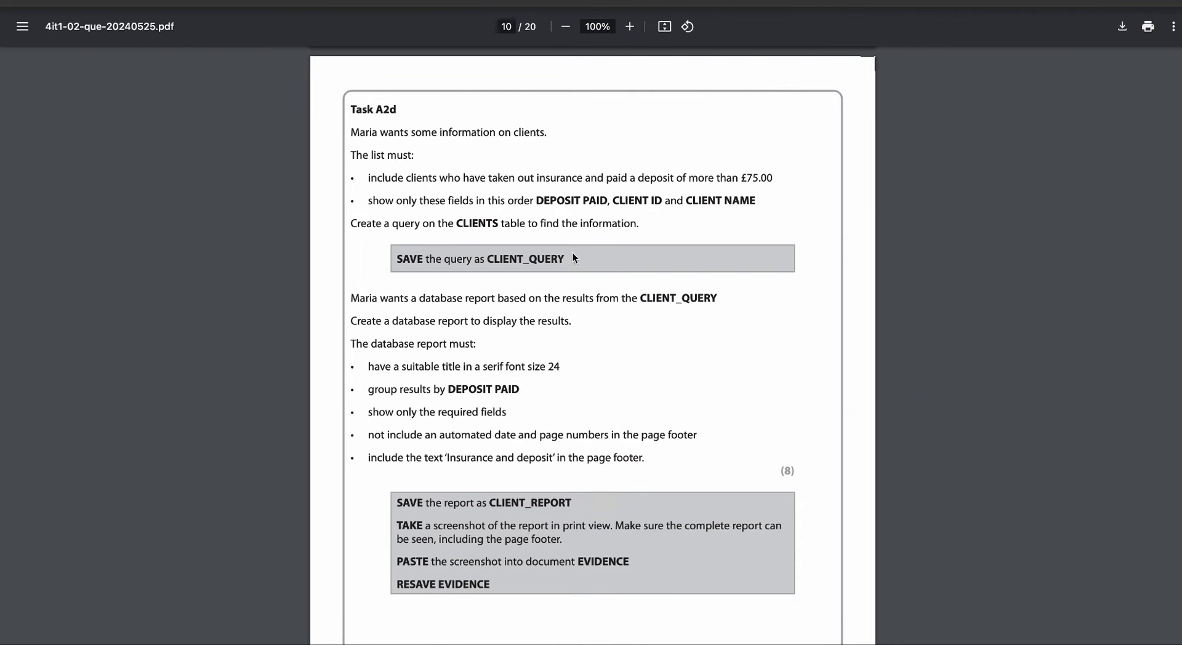
left_click_drag(565, 259, 487, 258)
key("ctrl+c")
key("ctrl+Up")
left_click(484, 283)
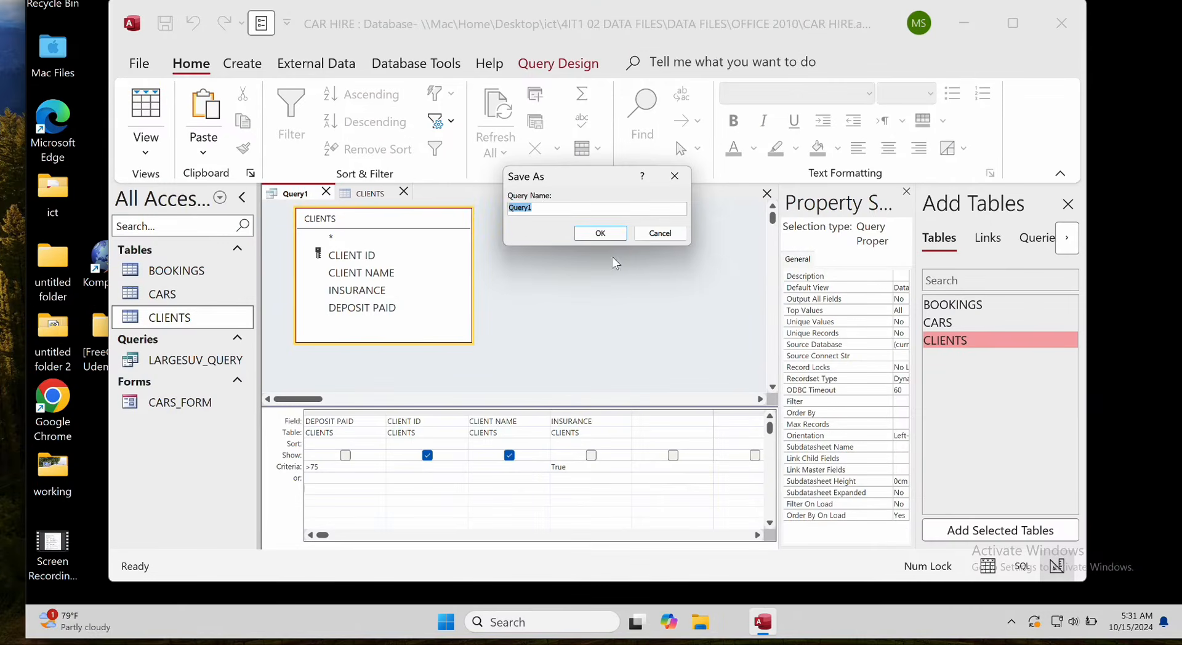
double_click(536, 207)
key("ctrl+v")
left_click(590, 238)
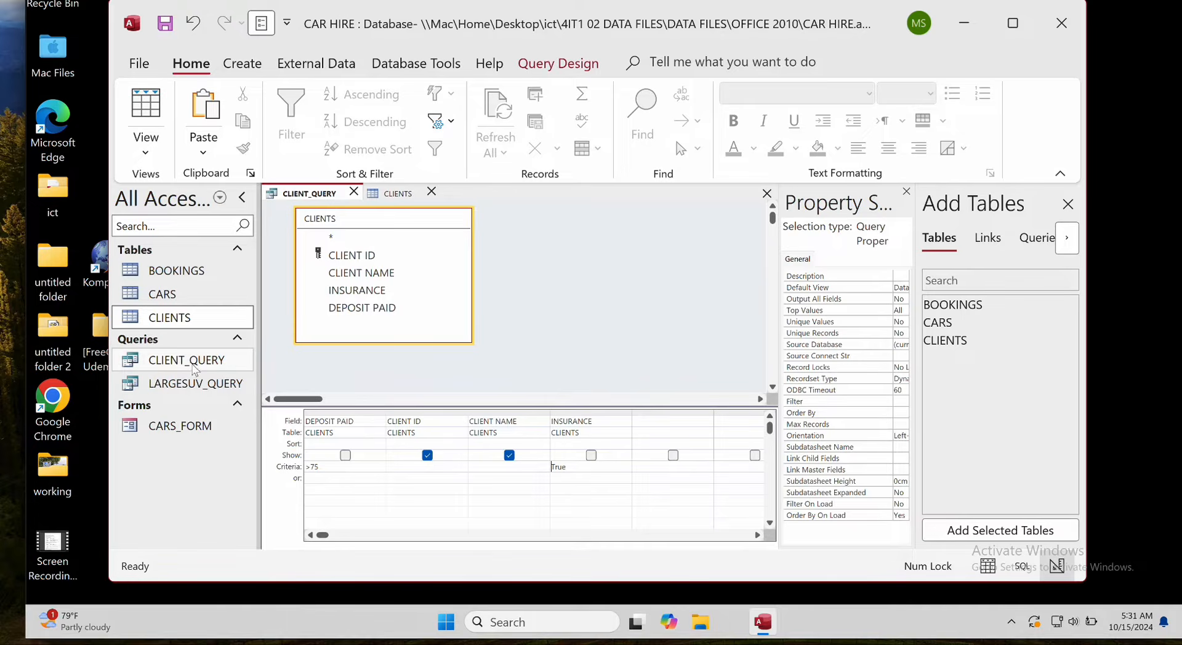
Close the CLIENTS table, the Add Tables pane, the Property Sheet and the CLIENT_QUERY design.
left_click(431, 191)
left_click(1067, 204)
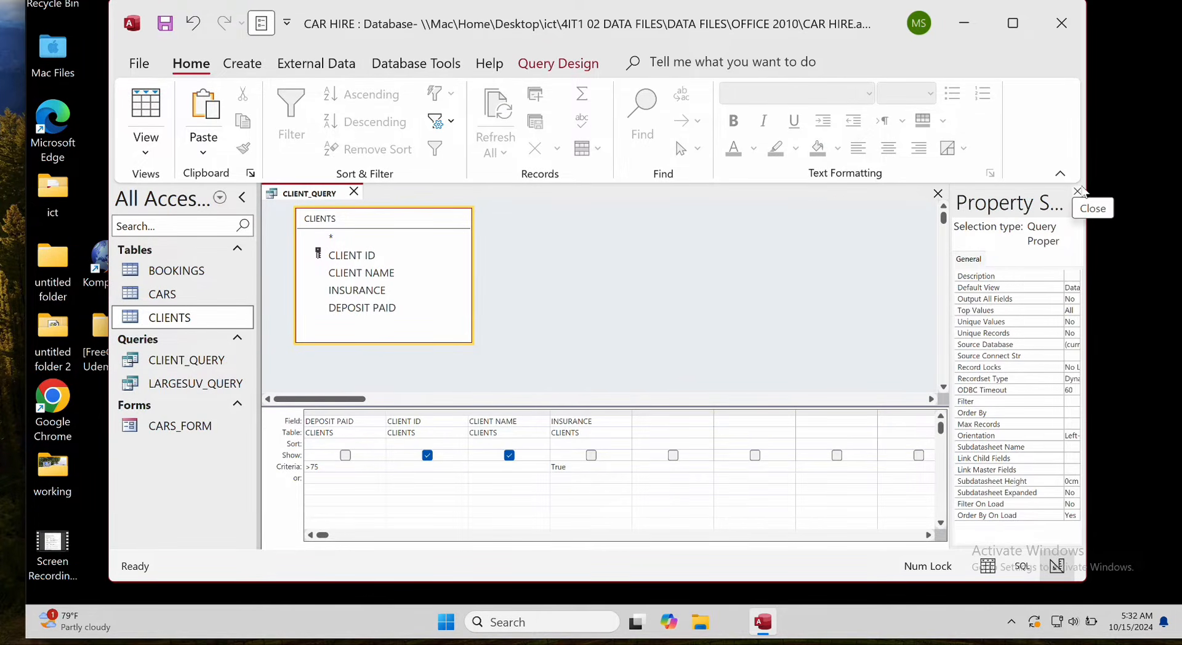
left_click(1077, 193)
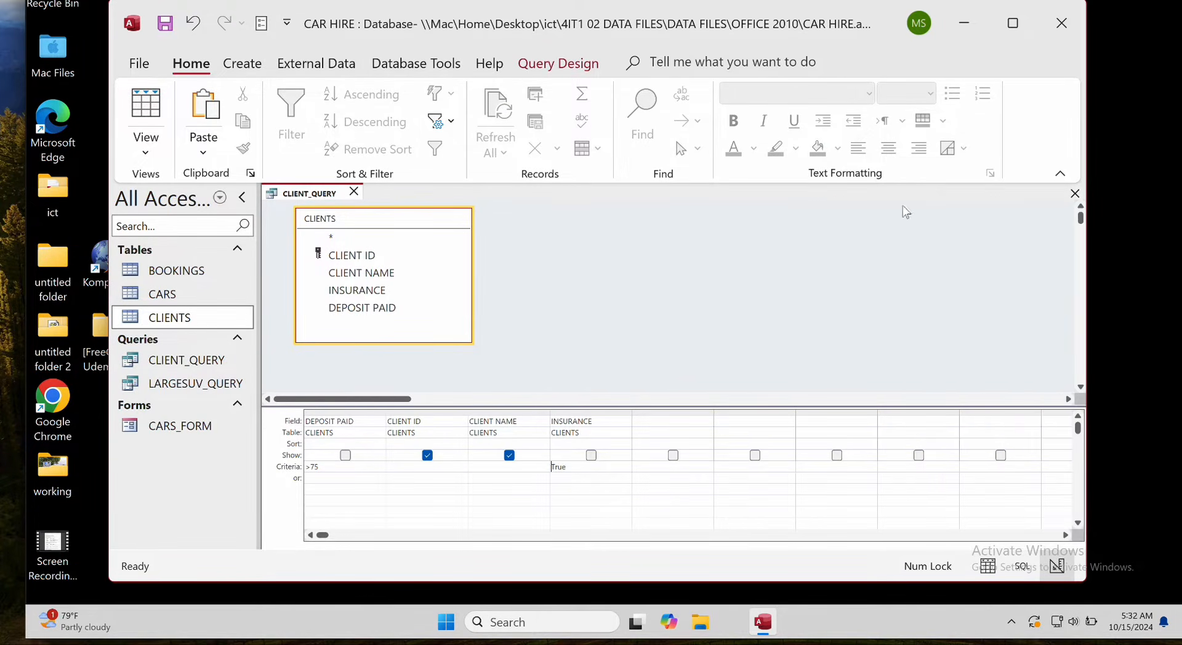
left_click(355, 192)
Open the CLIENTS table, look through the insurance and deposit values of its records, and close it.
double_click(218, 317)
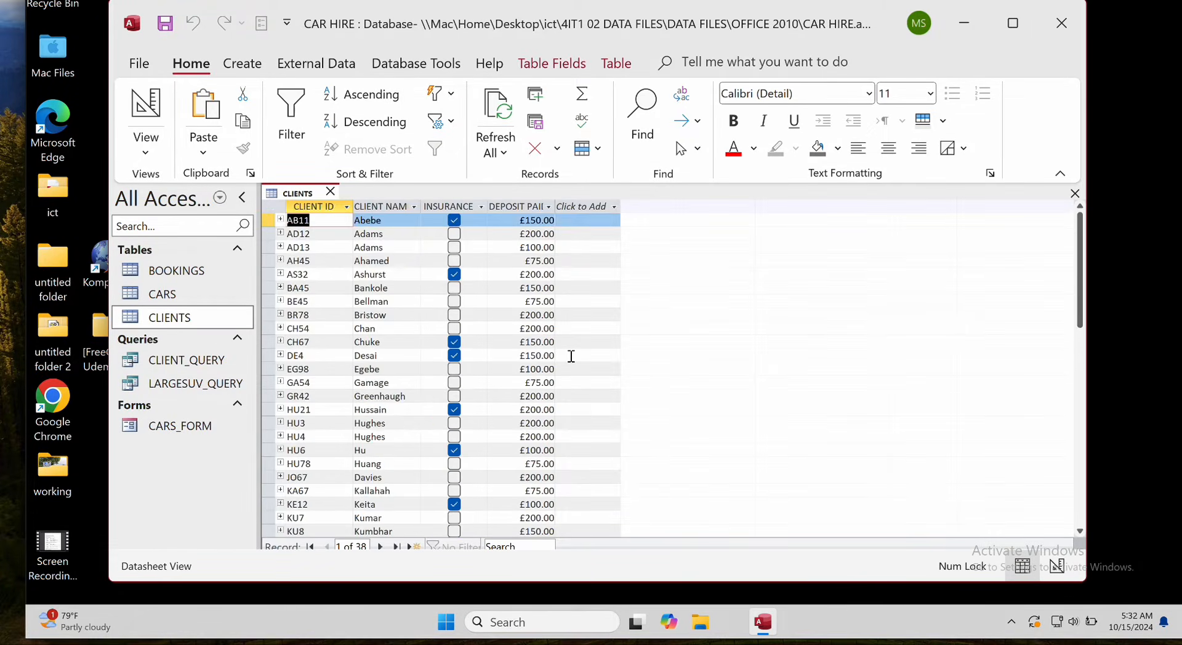
scroll(570, 360, "down", 6)
scroll(600, 465, "up", 6)
left_click(331, 193)
Open CLIENT_QUERY to display its results and widen the CLIENT ID and CLIENT NAME columns.
double_click(174, 368)
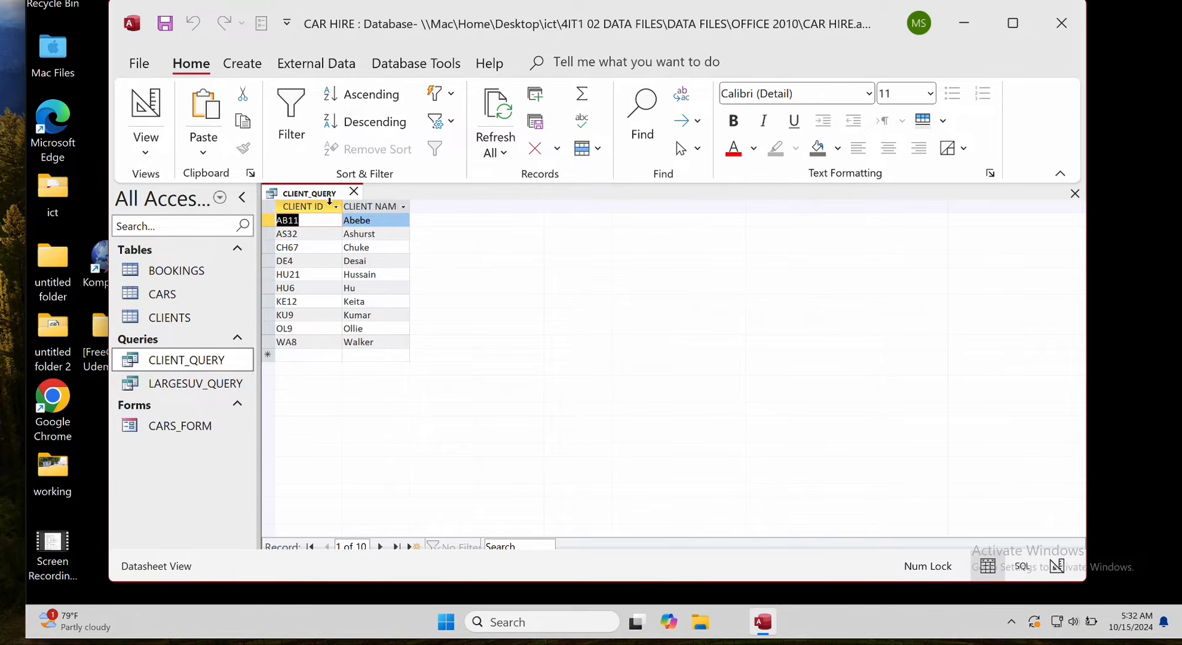
left_click_drag(341, 206, 441, 204)
left_click(410, 207)
left_click(451, 204)
Reopen CLIENT_QUERY in design, show the DEPOSIT PAID field and move it before CLIENT ID as the first column.
right_click(184, 360)
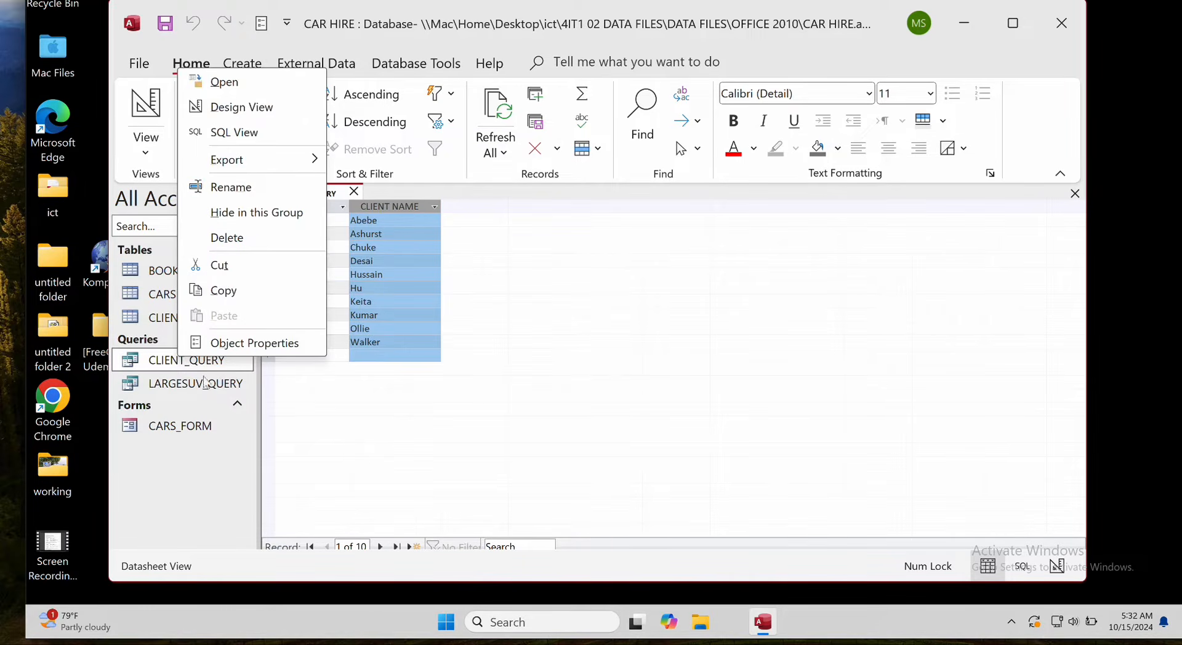
left_click(241, 107)
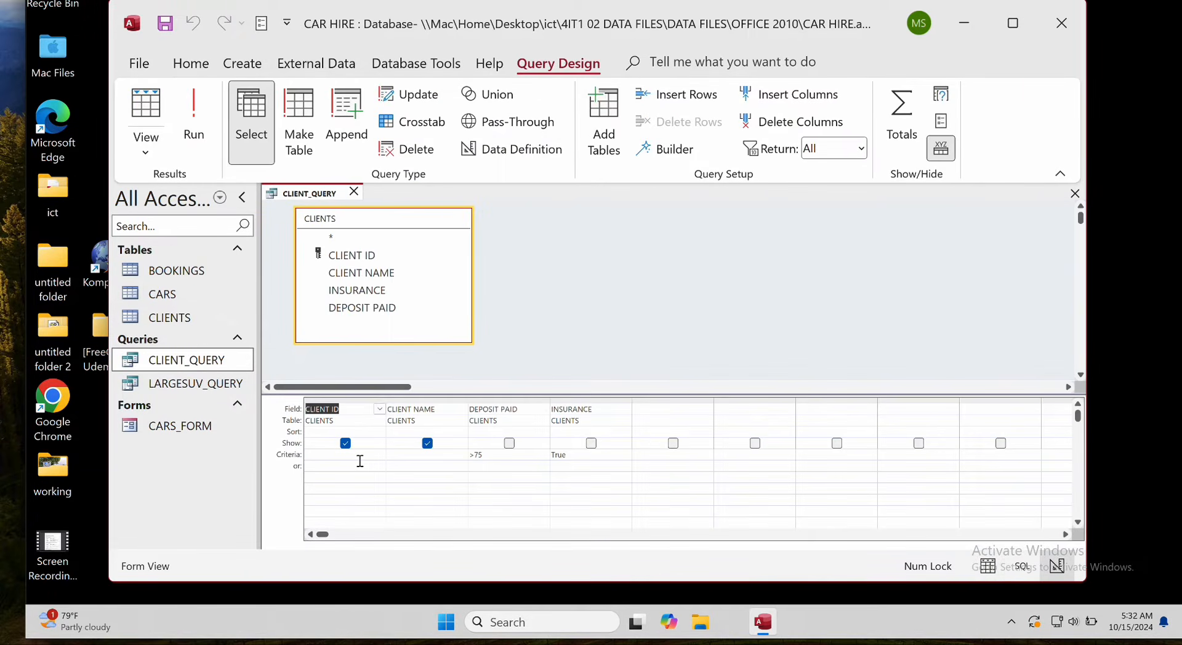
left_click(359, 471)
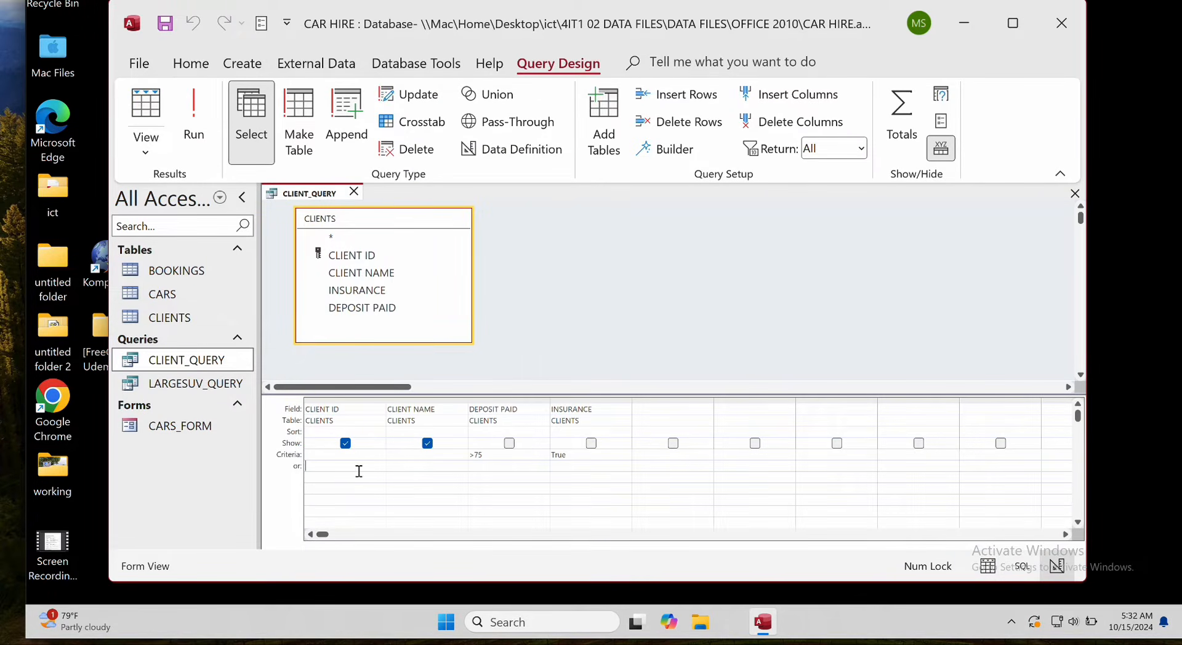
left_click(509, 443)
left_click(532, 401)
left_click_drag(532, 400, 352, 400)
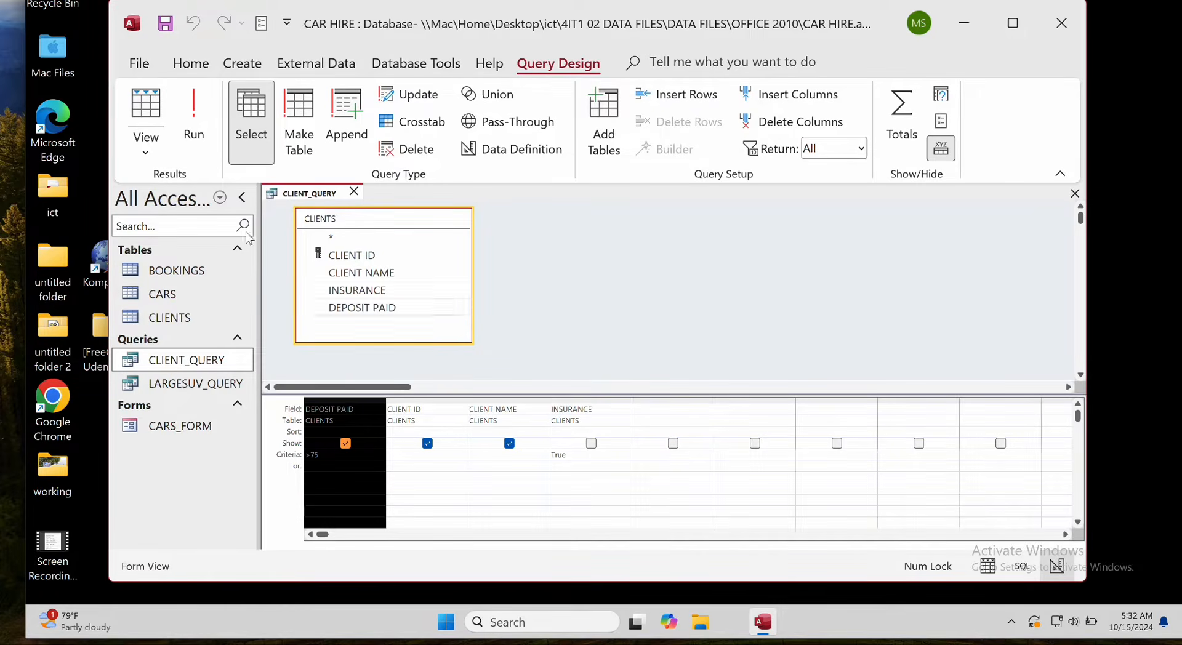
Save the changes to CLIENT_QUERY and run it to display its records.
left_click(165, 25)
left_click(194, 117)
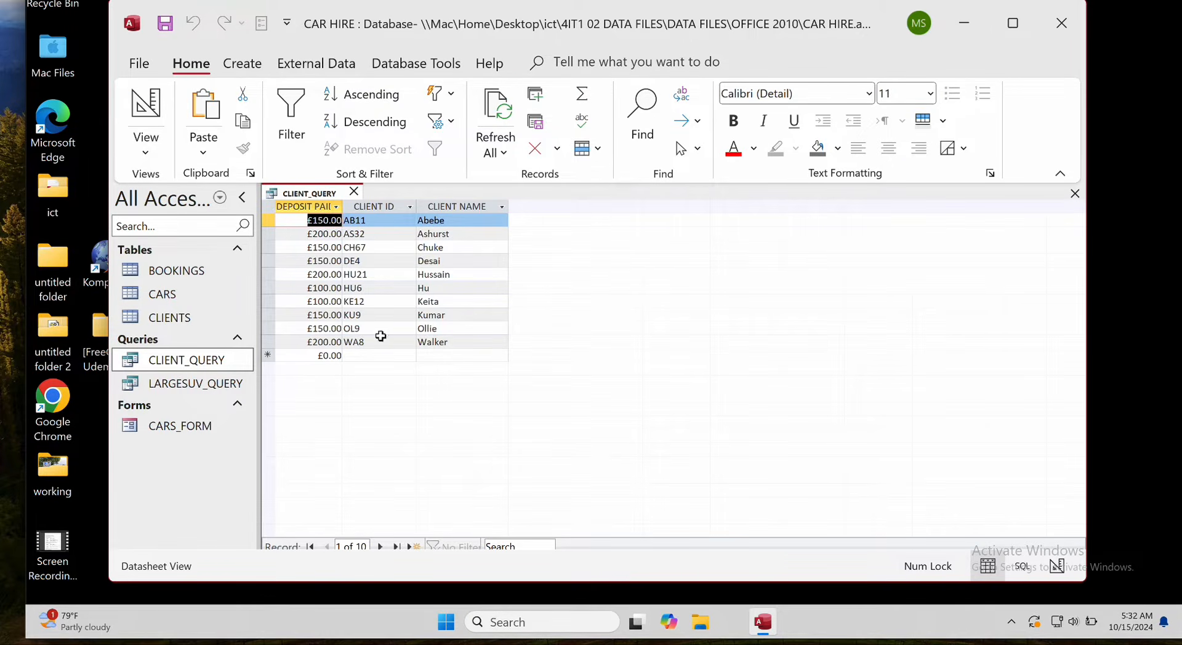
left_click(175, 25)
Switch to the exam PDF and read the Task A2d requirements for the database report based on CLIENT_QUERY.
key("ctrl+Up")
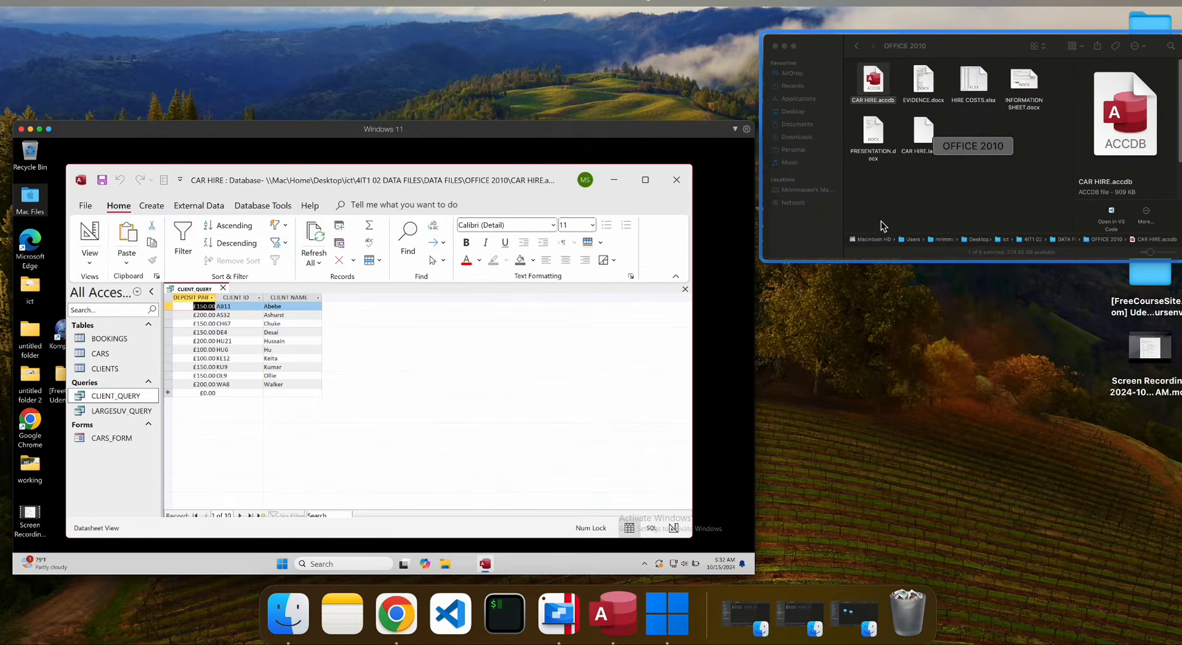
left_click(650, 2)
scroll(640, 293, "down", 2)
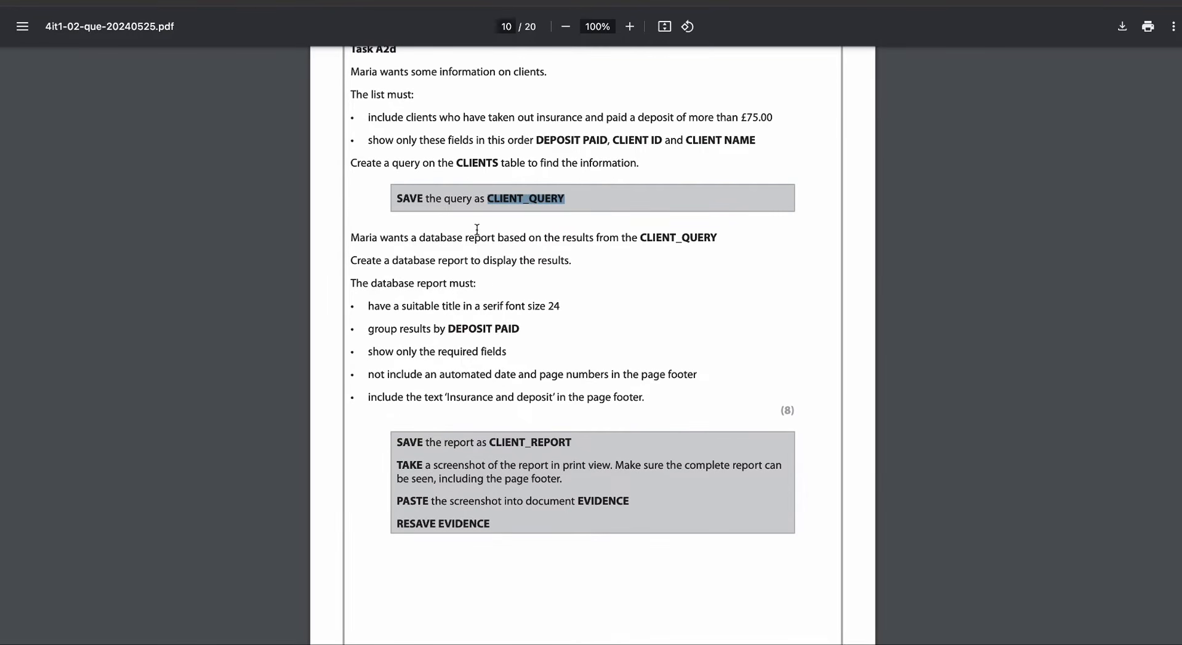
scroll(435, 146, "up", 1)
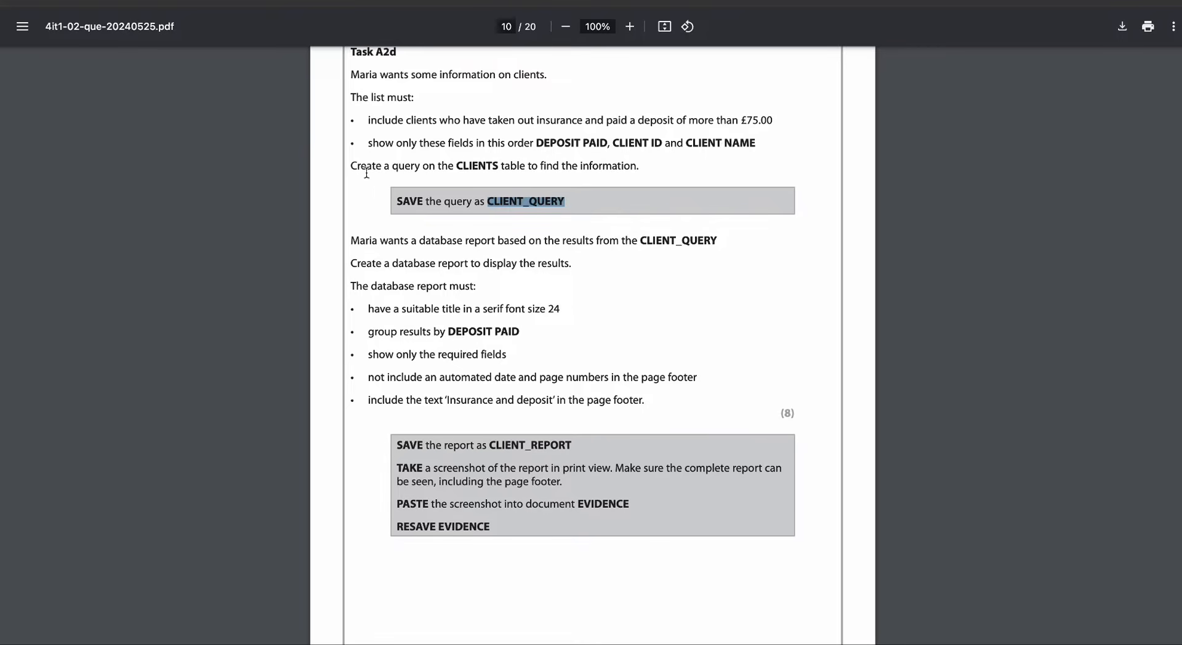
scroll(589, 207, "down", 1)
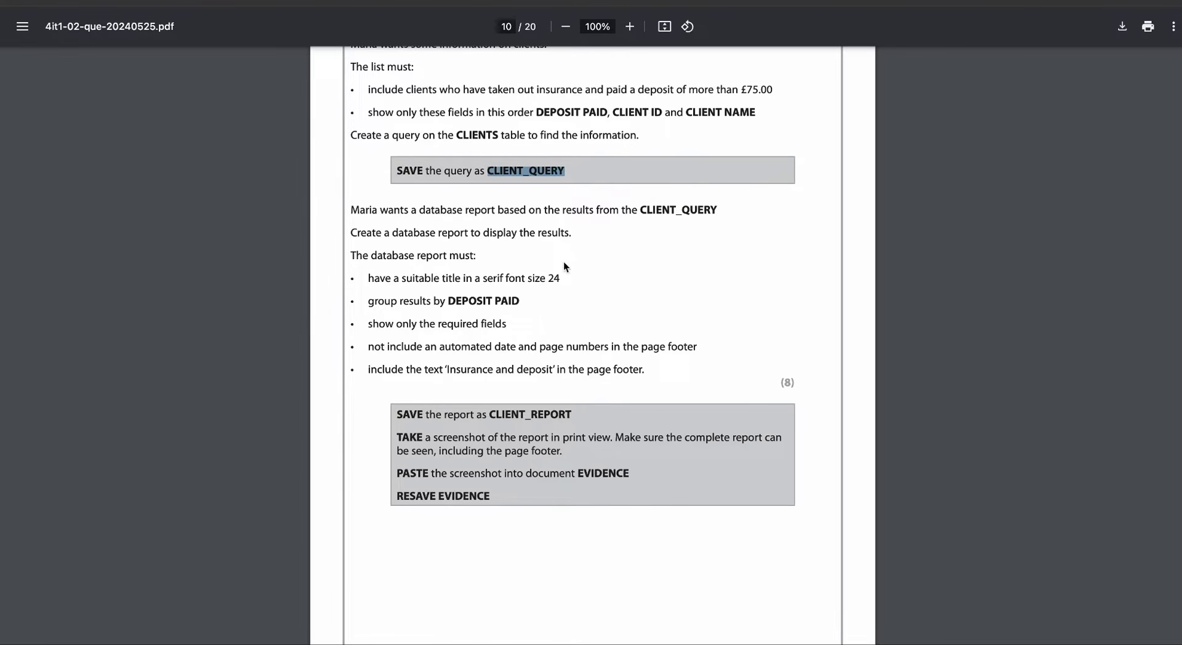
scroll(564, 266, "down", 1)
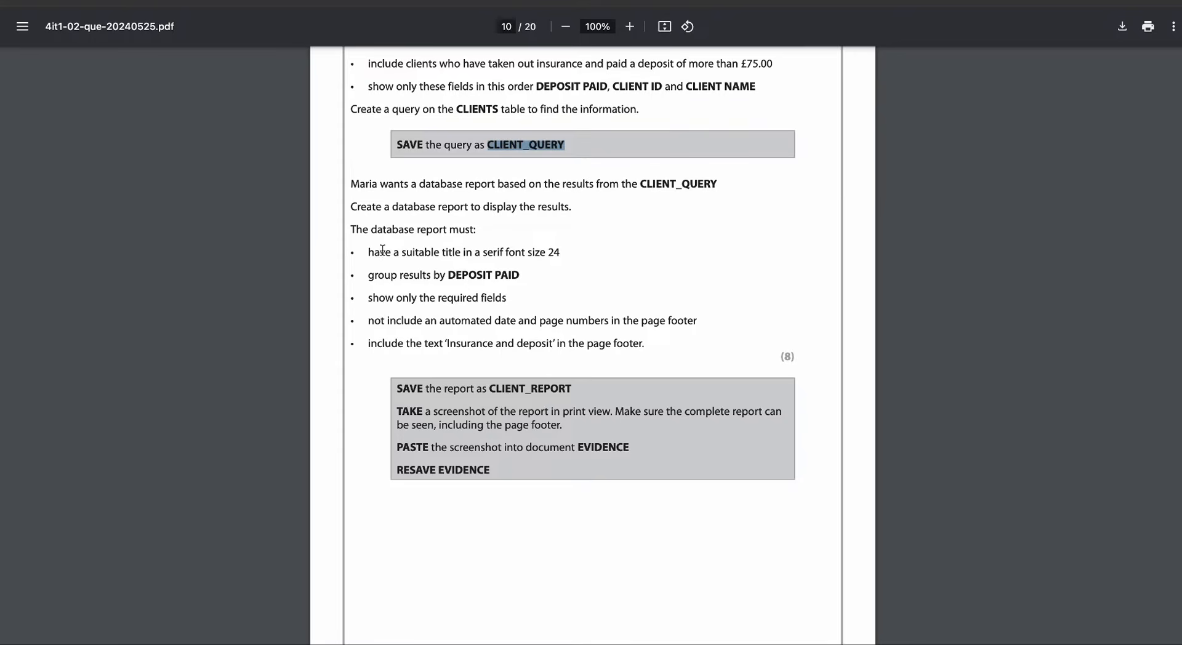
scroll(542, 250, "down", 1)
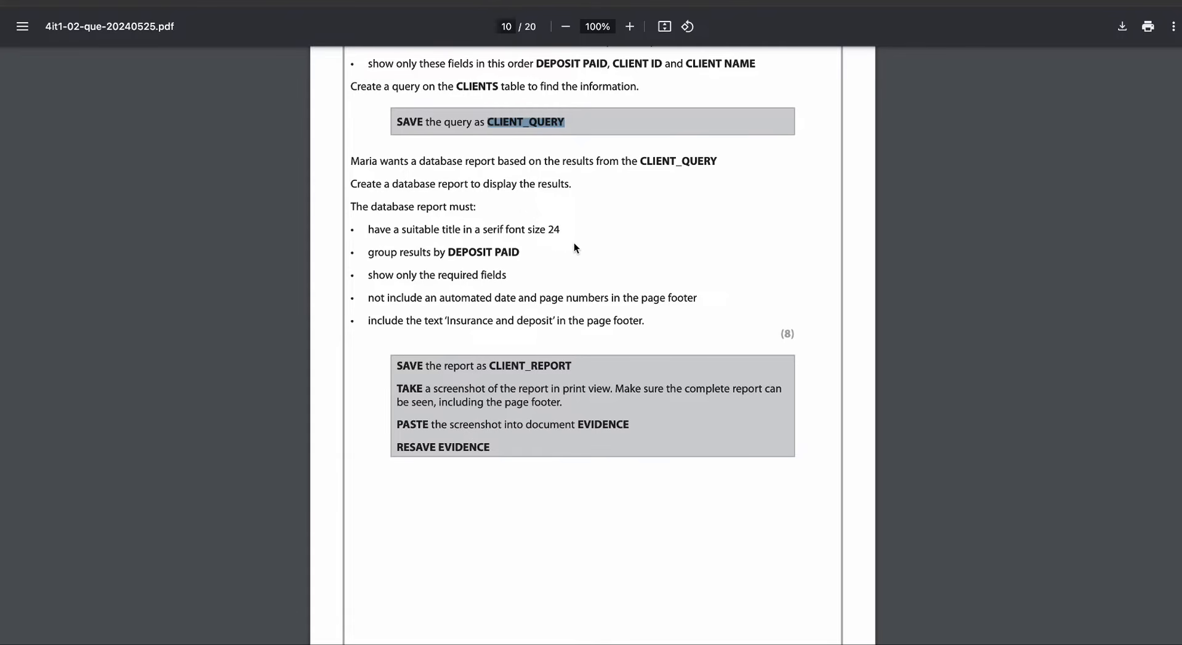
Switch back to the CAR HIRE database, close the CLIENT_QUERY results and create a report based on that query.
scroll(574, 242, "up", 1)
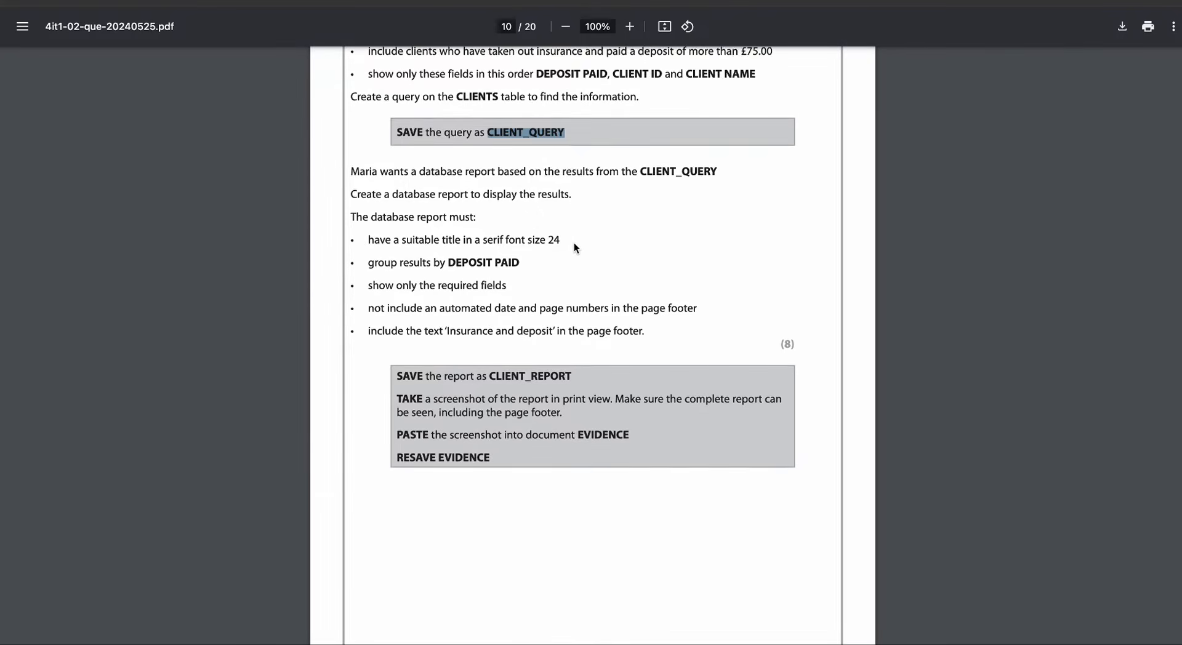
key("super+m")
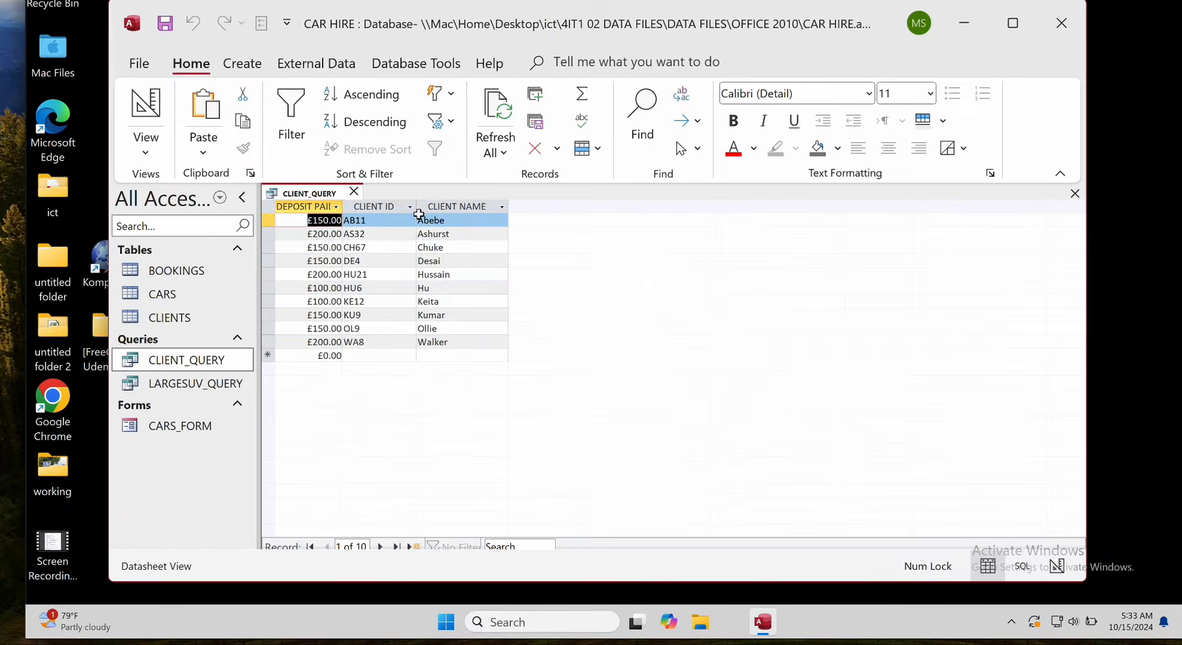
left_click(230, 283)
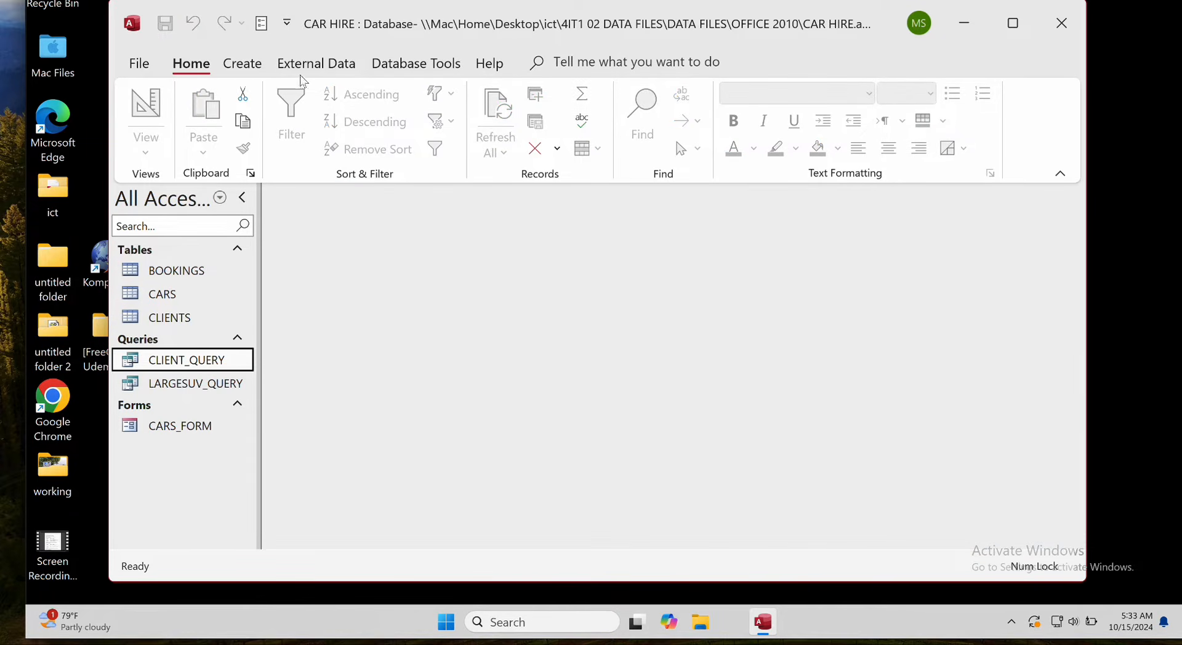
left_click(245, 64)
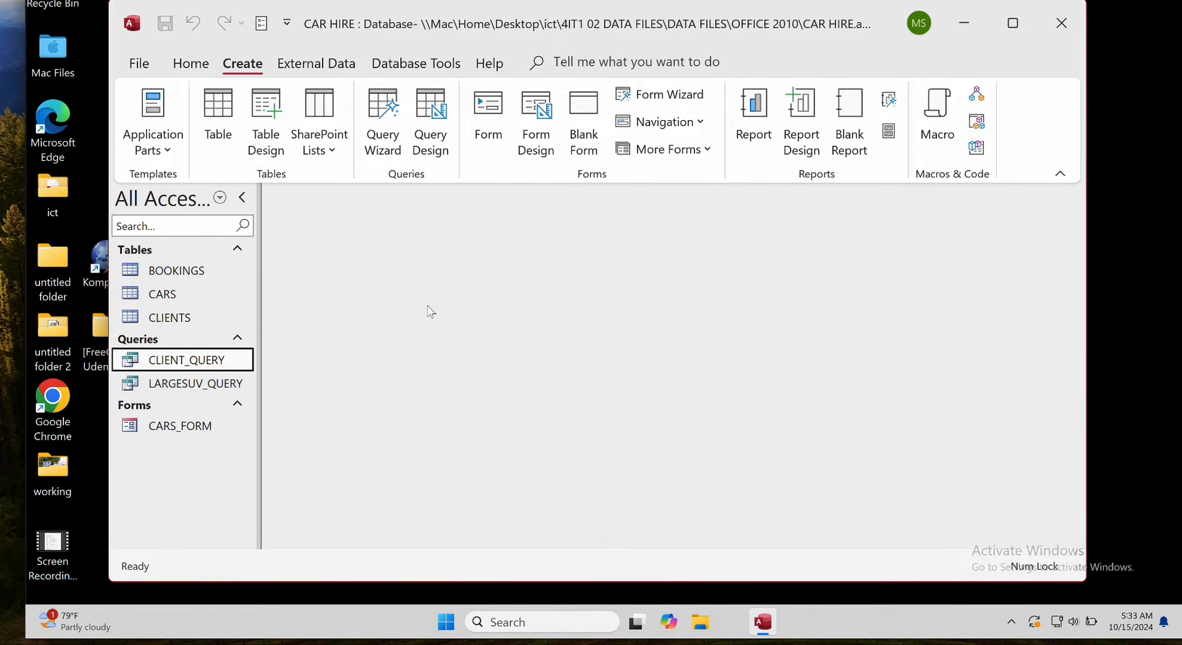
left_click(749, 112)
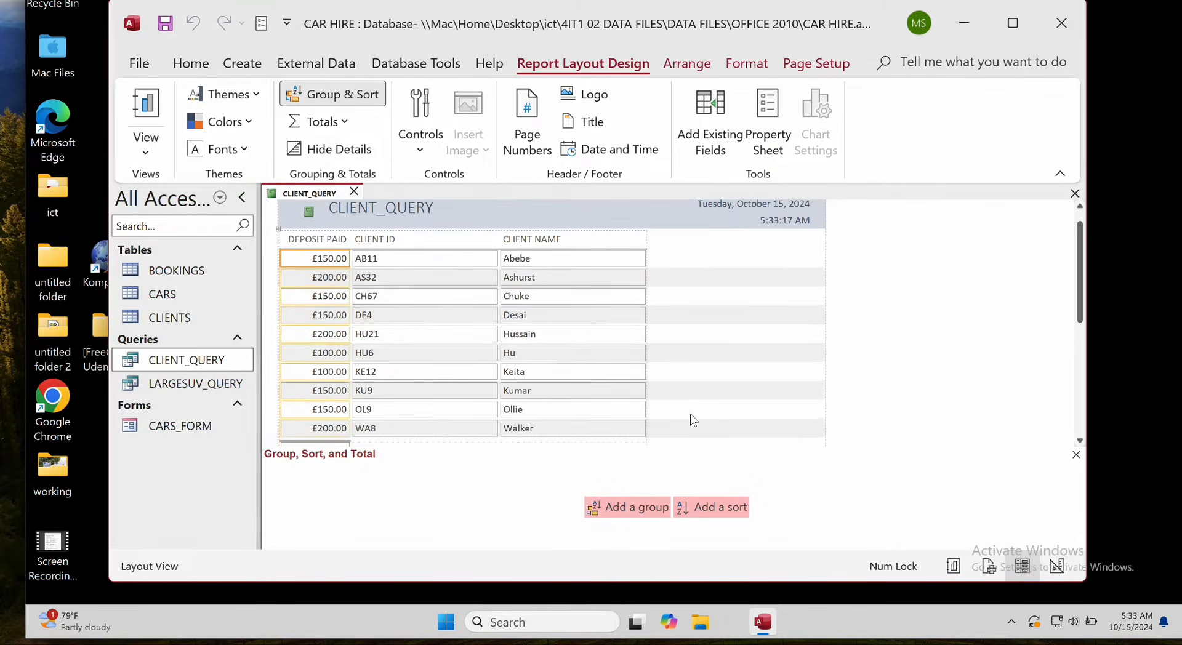
scroll(691, 420, "up", 2)
scroll(399, 404, "down", 3)
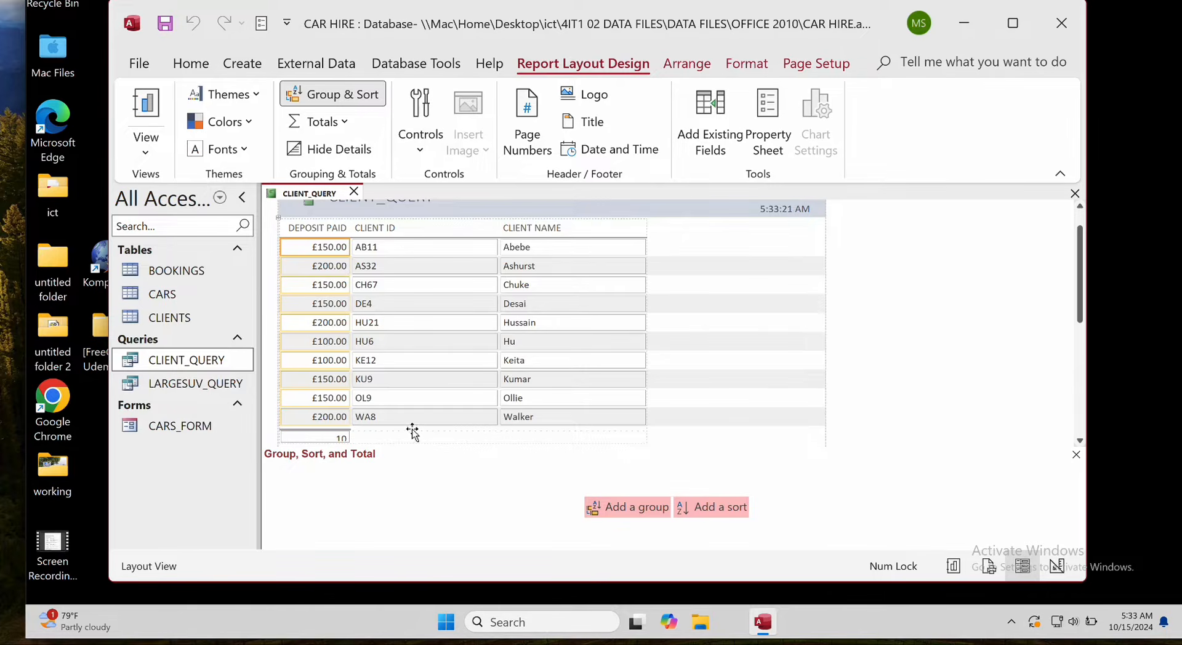
scroll(409, 431, "up", 2)
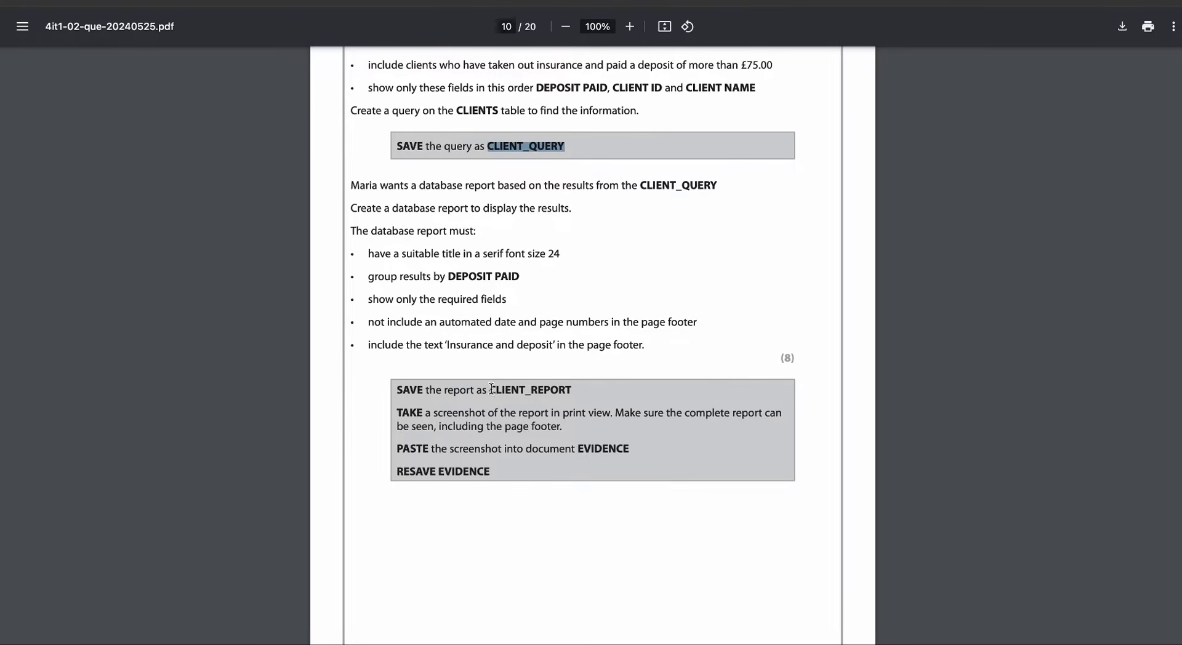
Check the required report name in the exam PDF and save the new report as CLIENT_REPORT.
left_click_drag(490, 388, 572, 387)
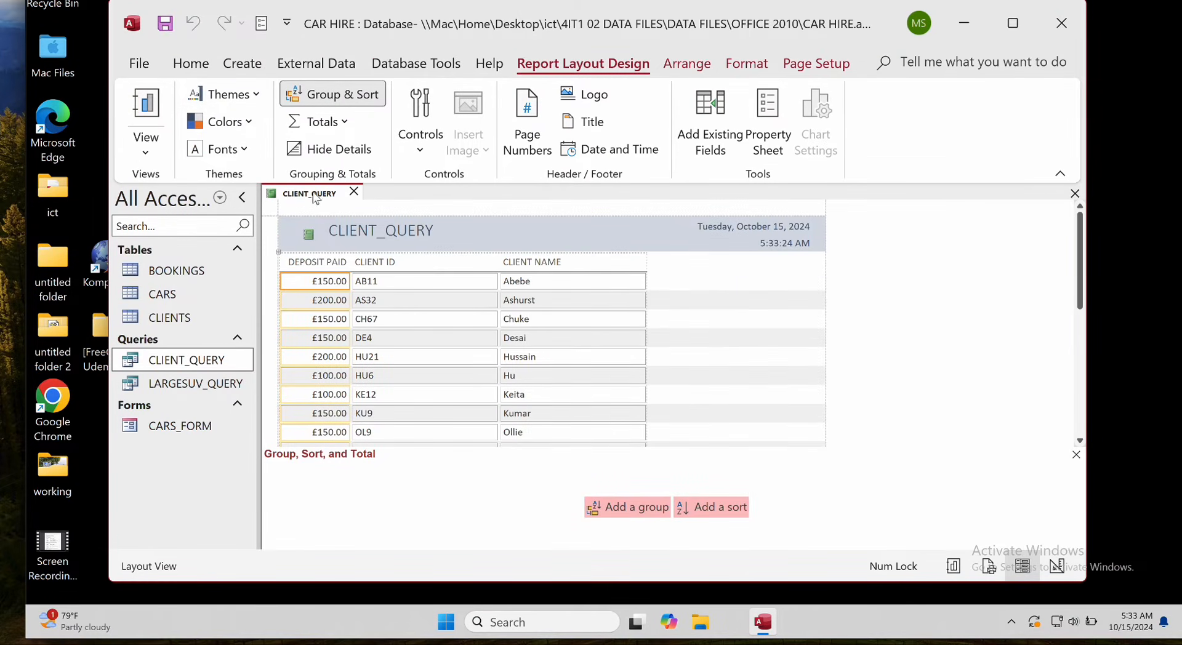
left_click(165, 23)
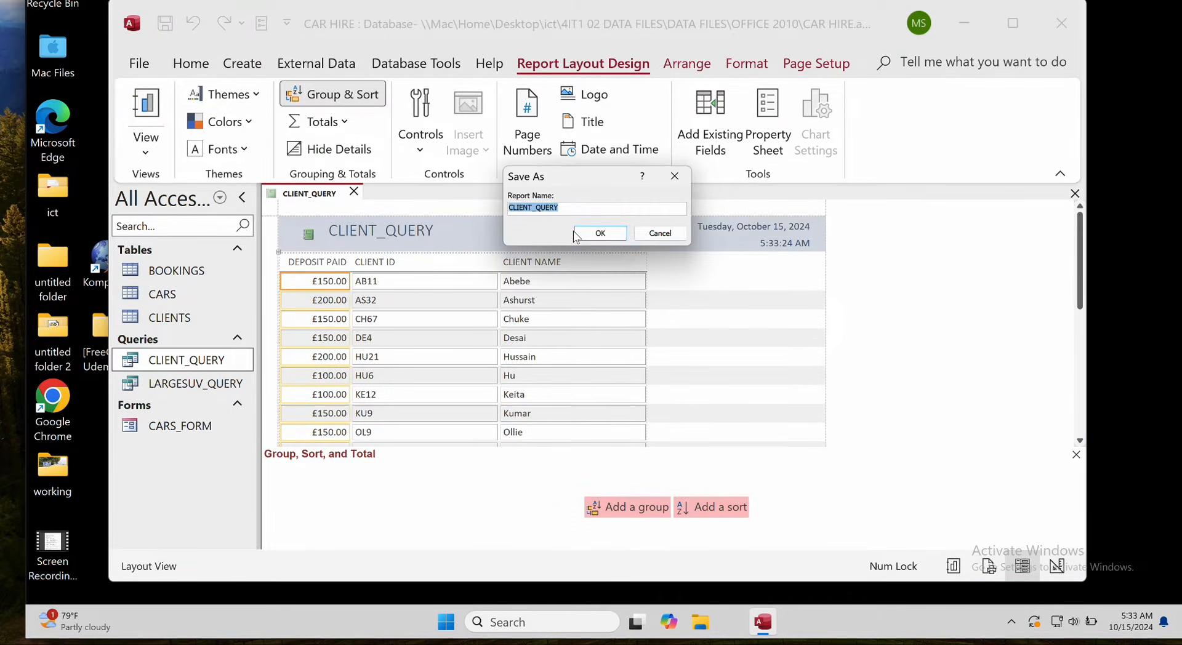
left_click_drag(573, 209, 496, 205)
type("CLIENT_REPORT")
left_click(601, 233)
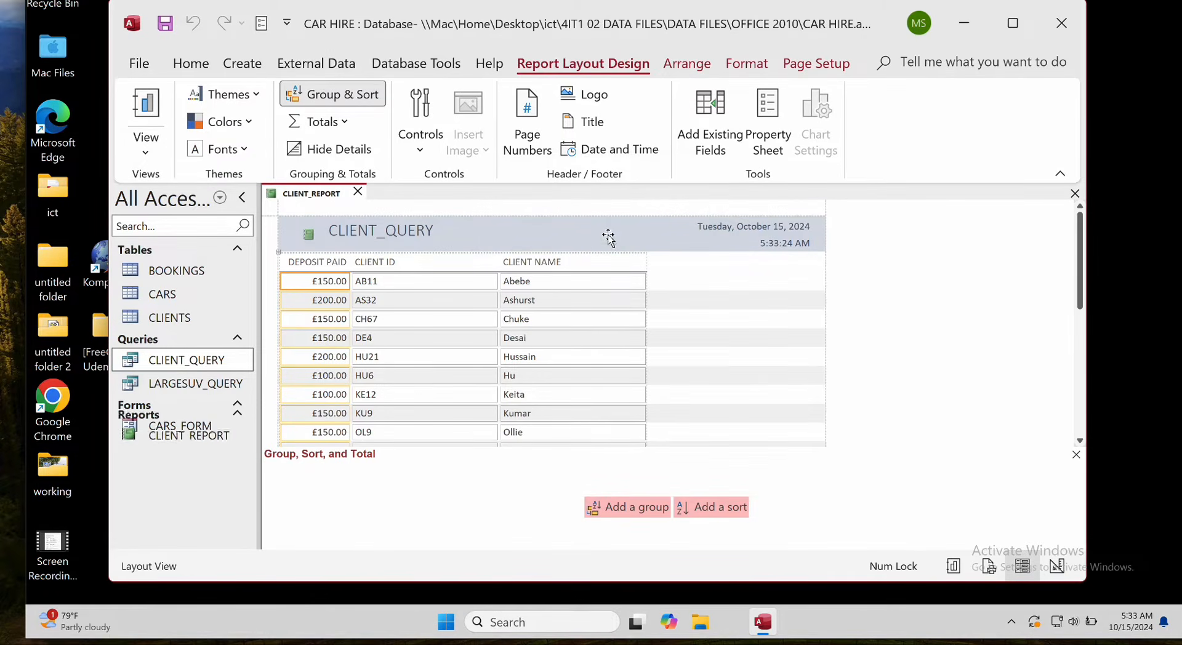
Close CLIENT_REPORT, reopen it to view its layout and switch it to Design View.
left_click(358, 192)
left_click(186, 479)
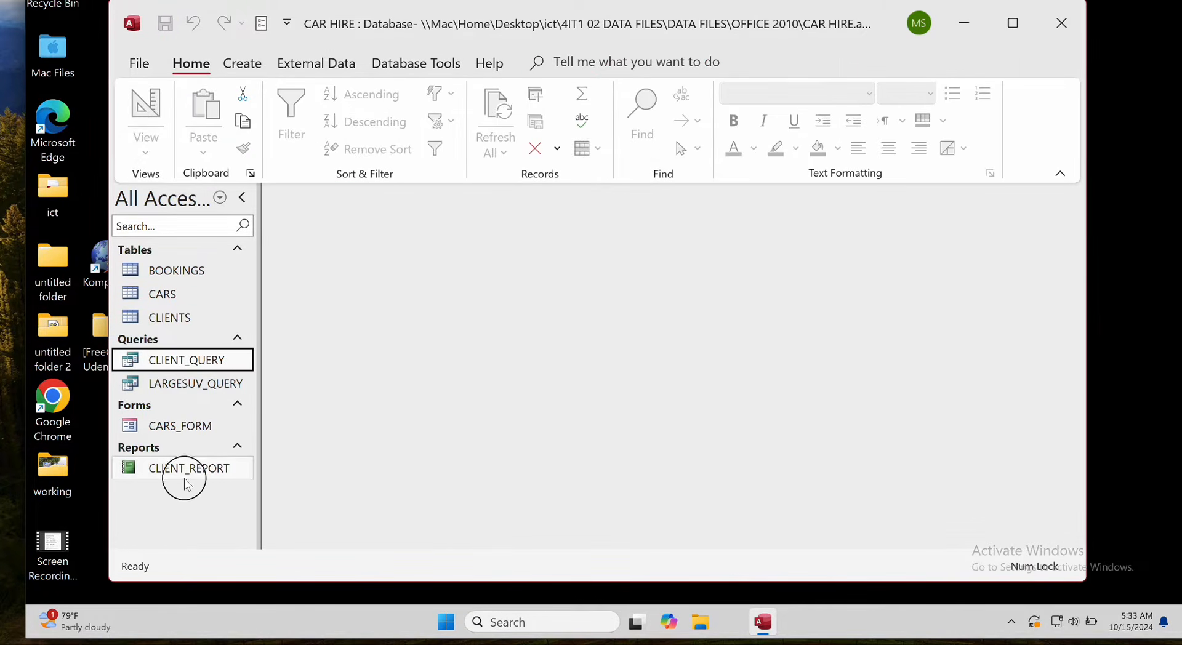
double_click(185, 480)
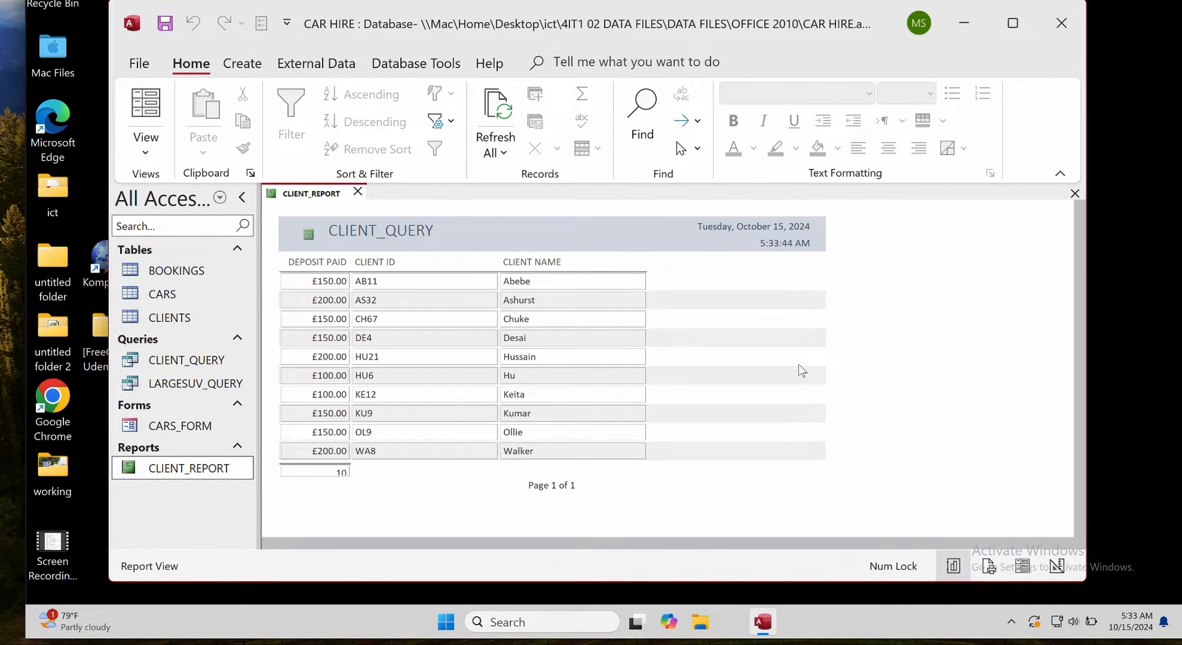
right_click(187, 467)
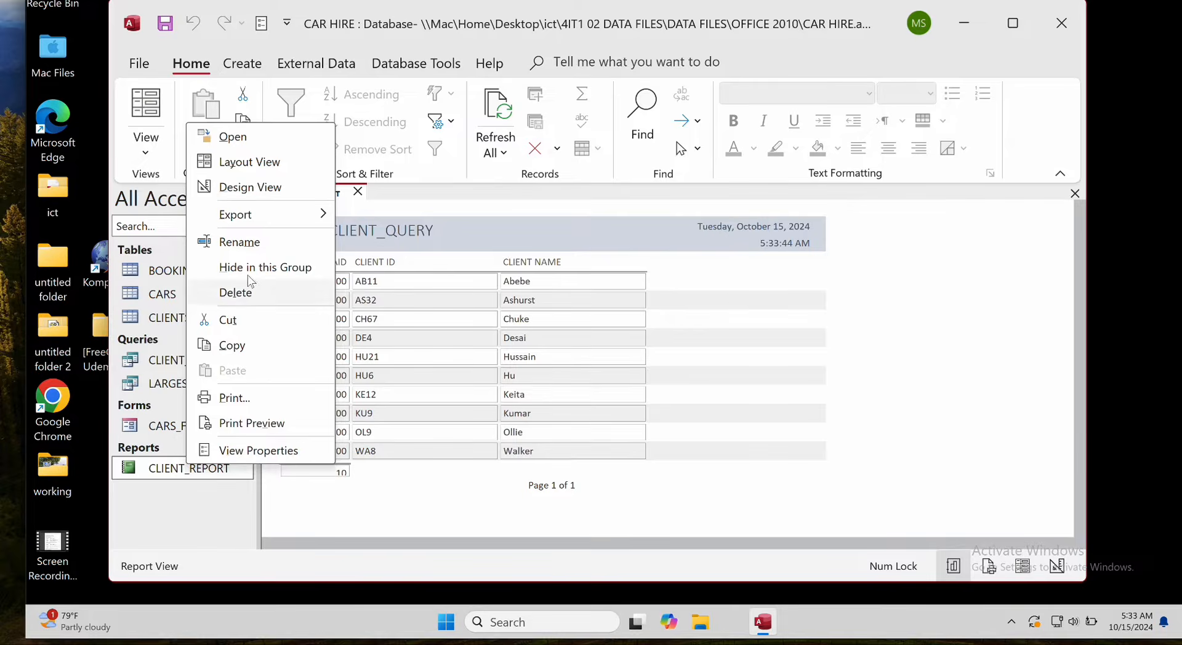
left_click(249, 187)
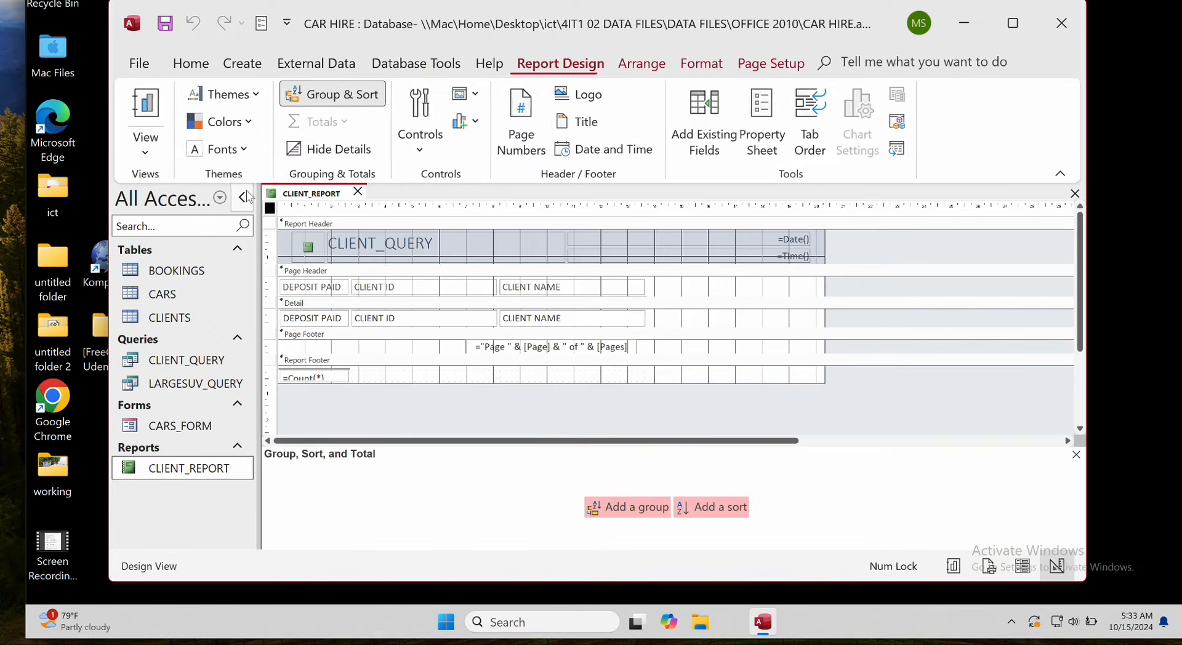
Change the title in the report header to CLIENT DEPOSIT REPORT.
left_click(441, 244)
left_click_drag(434, 244, 326, 244)
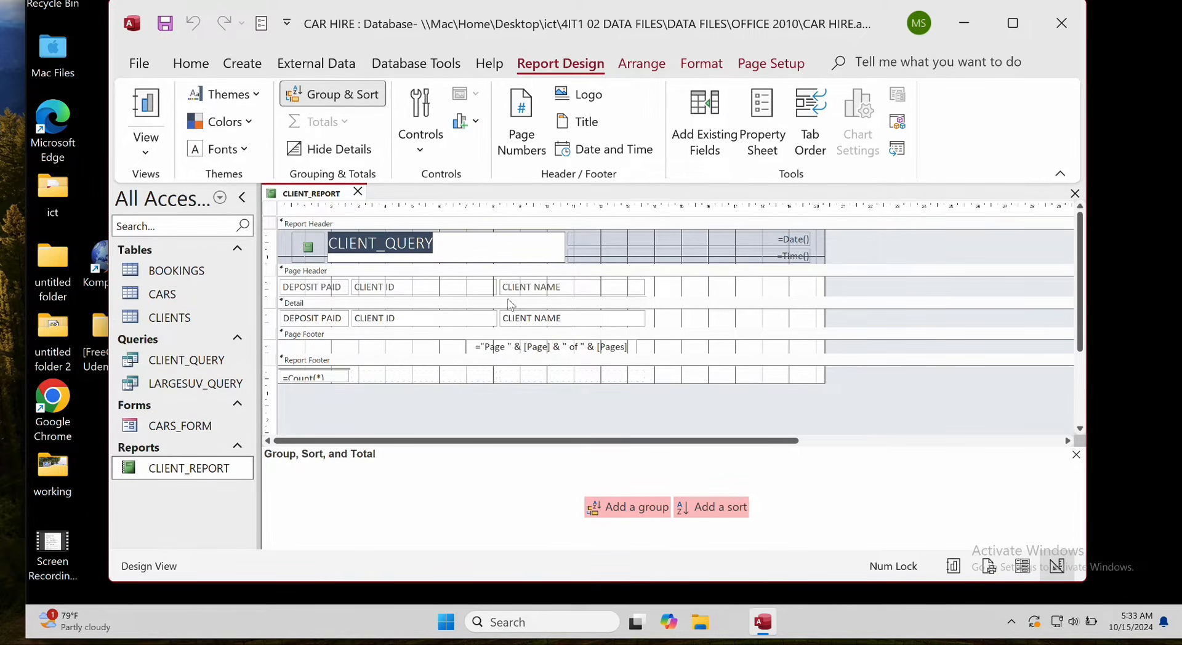
left_click(486, 247)
left_click_drag(474, 245, 381, 248)
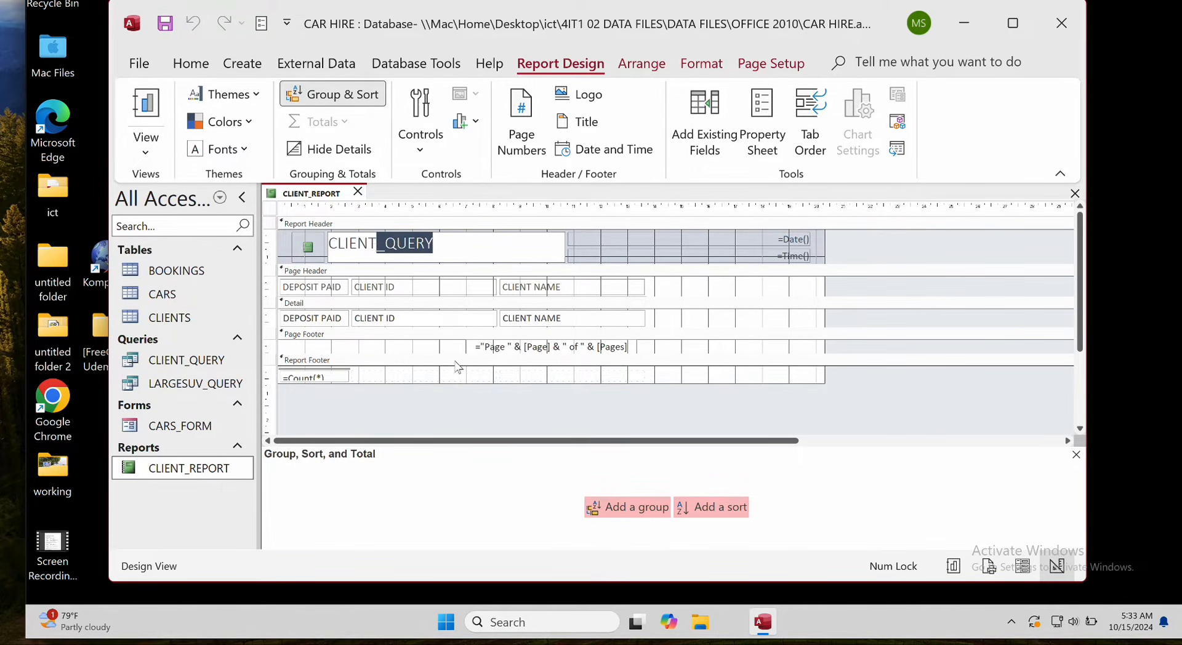
key("Delete")
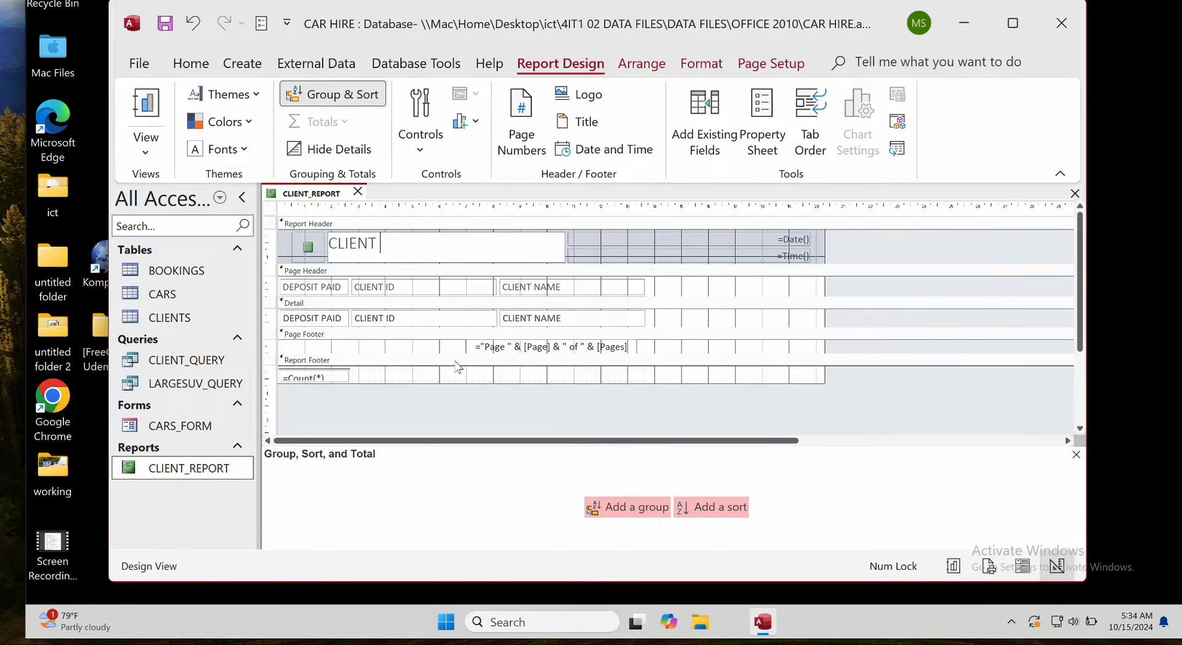
type("De")
type("EPOSI")
type("T REPORT")
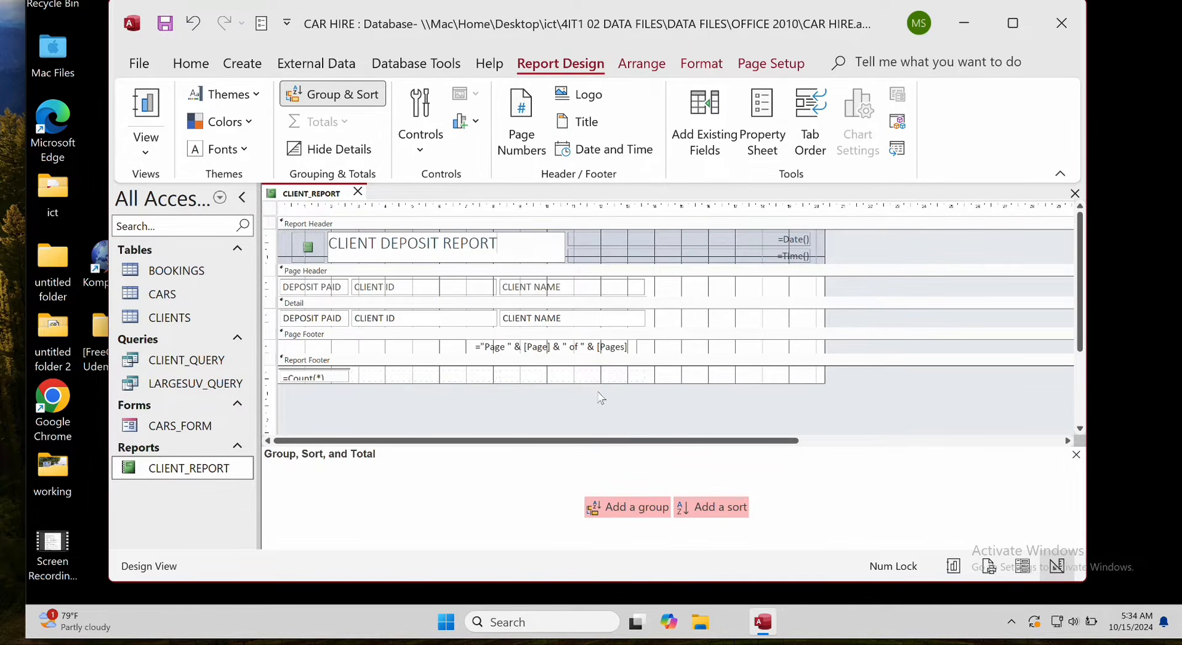
Delete the automatic date and time fields from the report header.
left_click(798, 239)
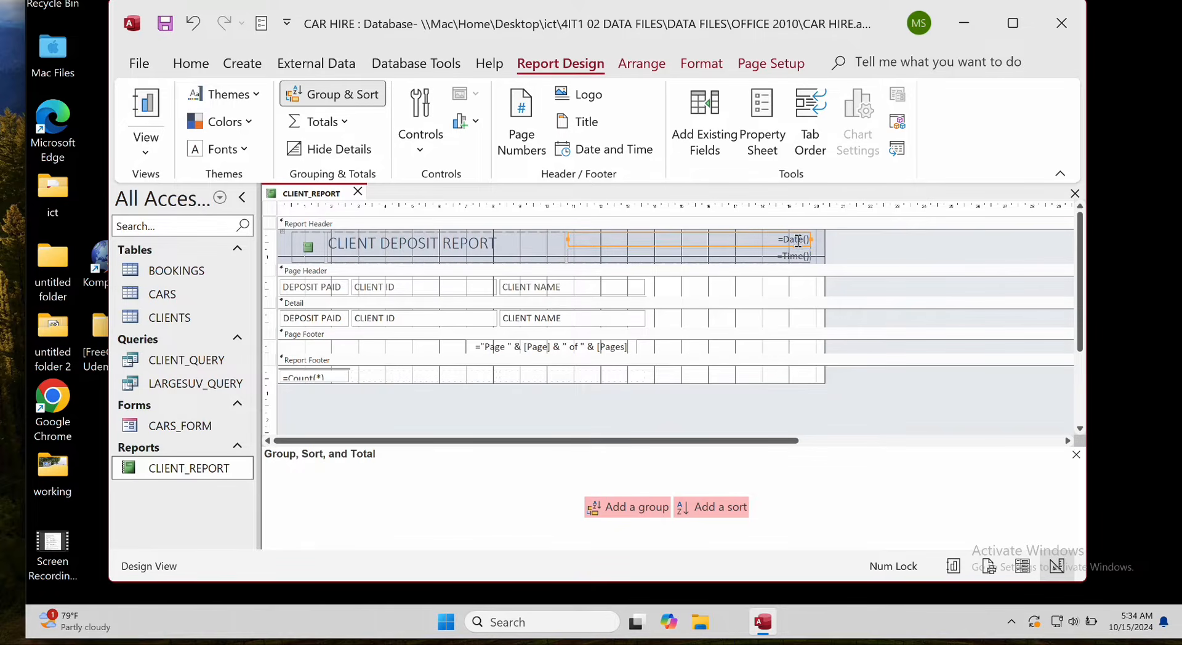
right_click(798, 239)
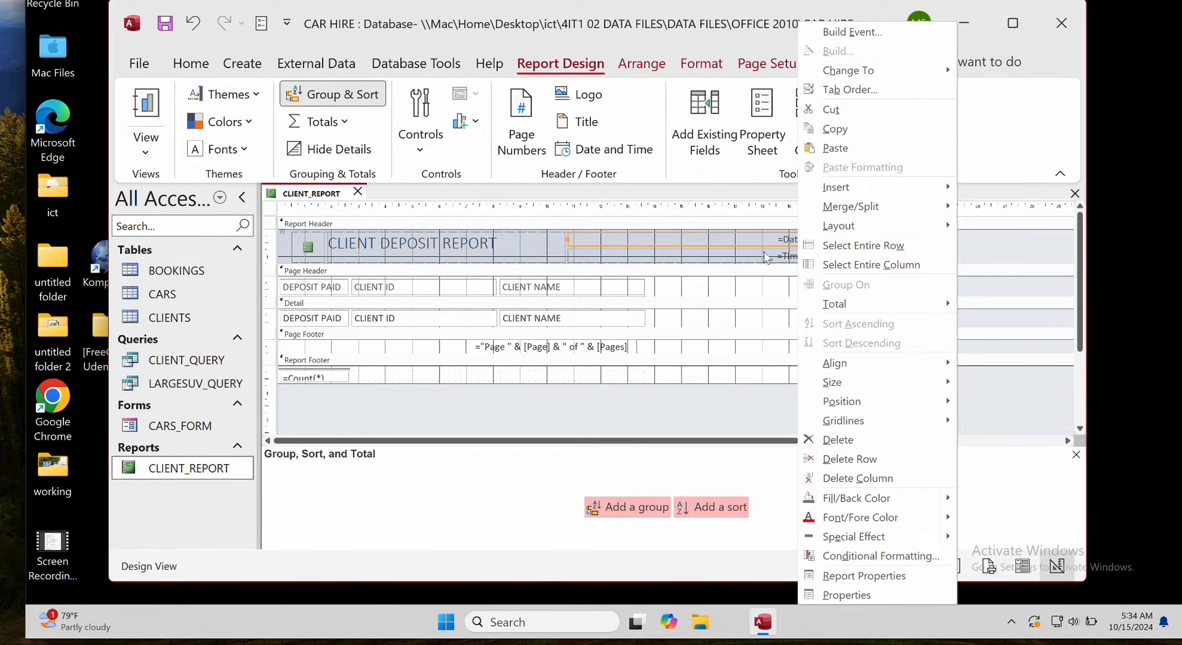
left_click(851, 439)
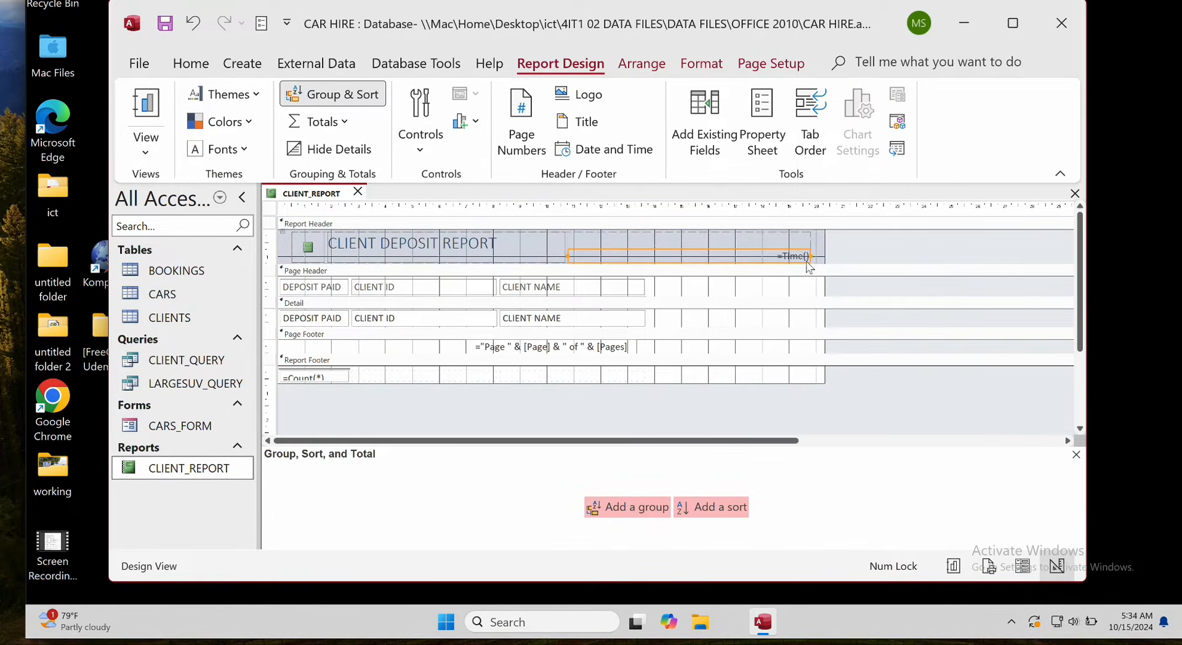
right_click(801, 253)
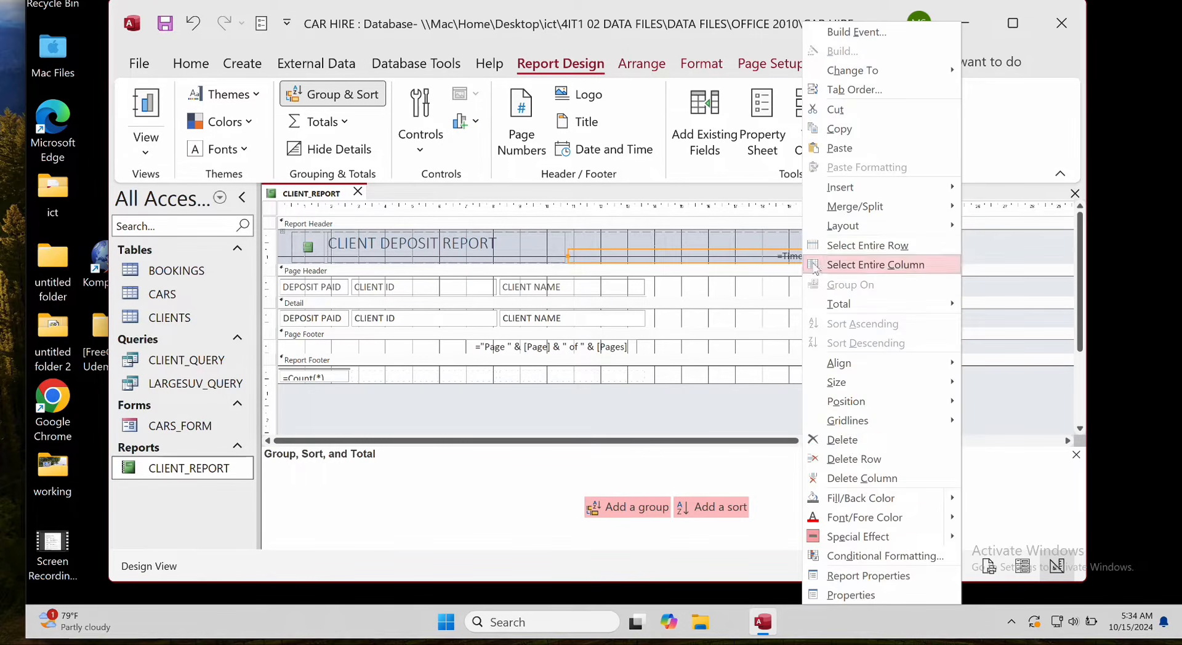
left_click(848, 438)
Format the report title in Arial at font size 24.
left_click(515, 242)
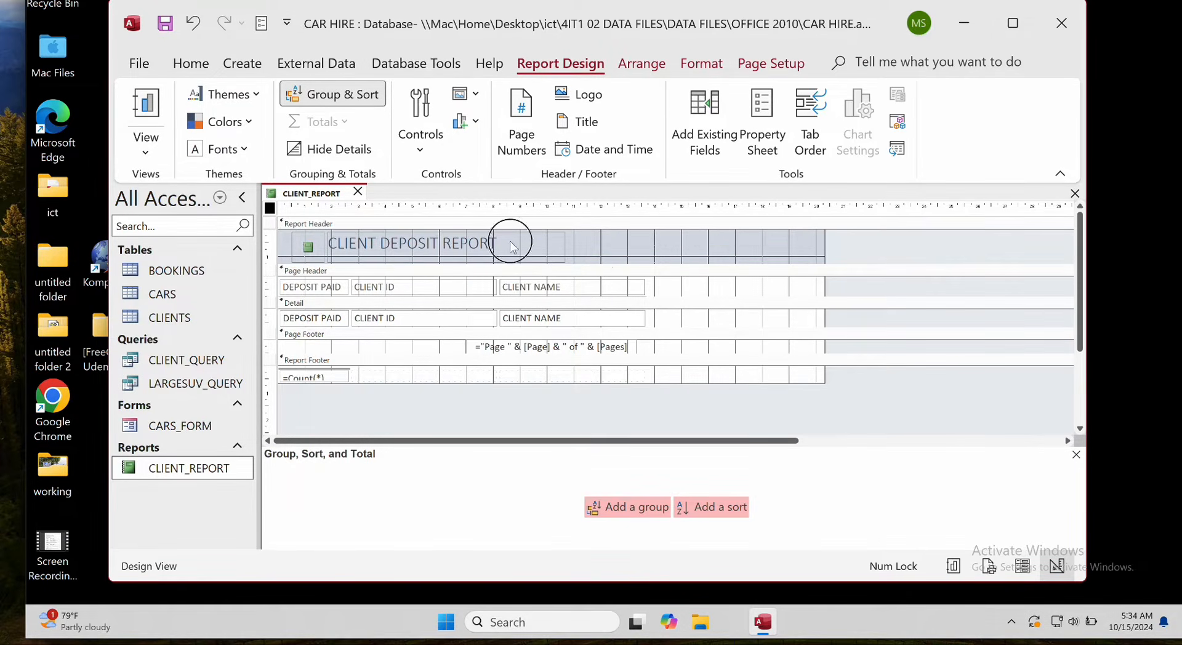
left_click_drag(501, 242, 311, 242)
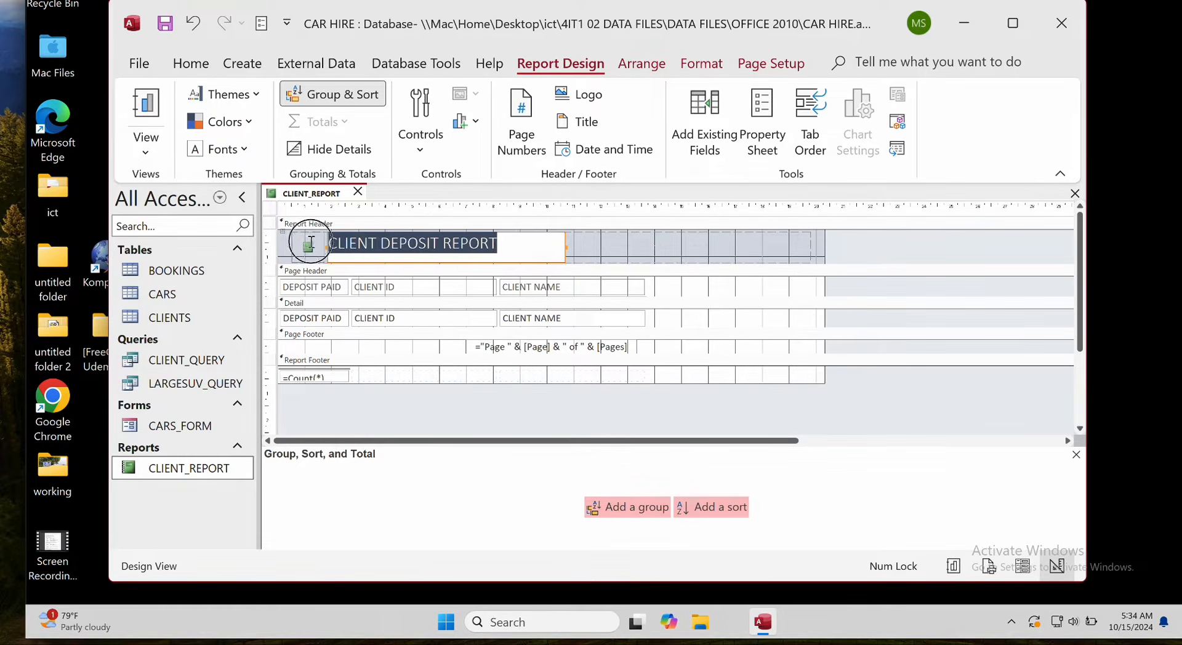
left_click(191, 63)
left_click(929, 93)
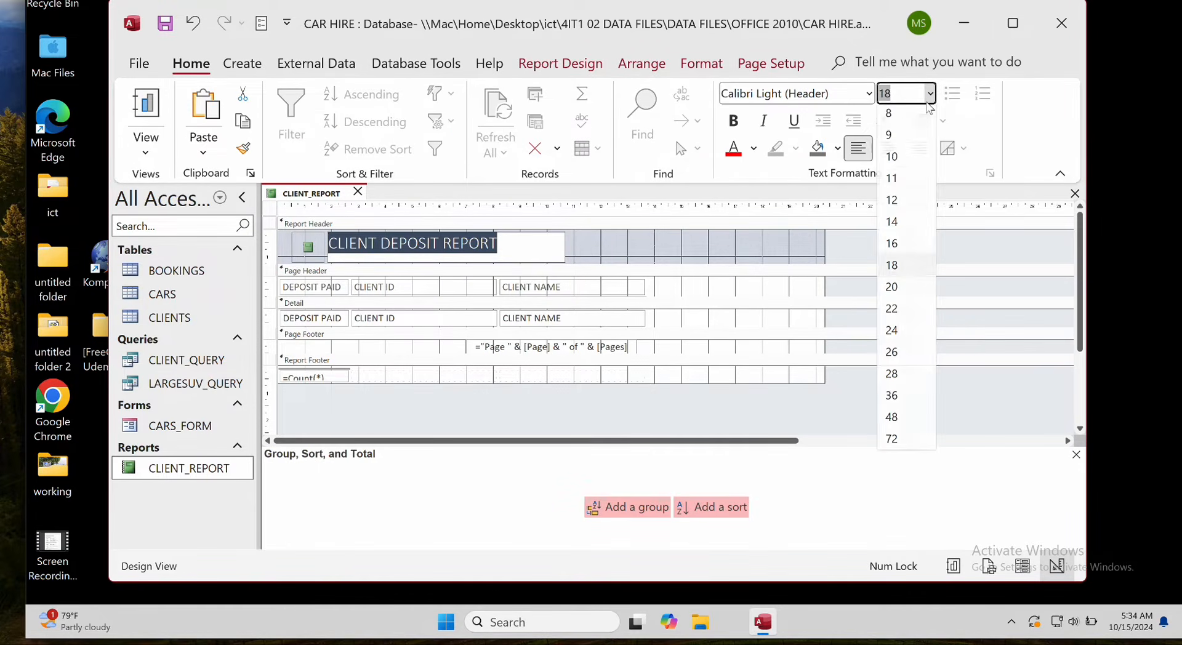
left_click(898, 333)
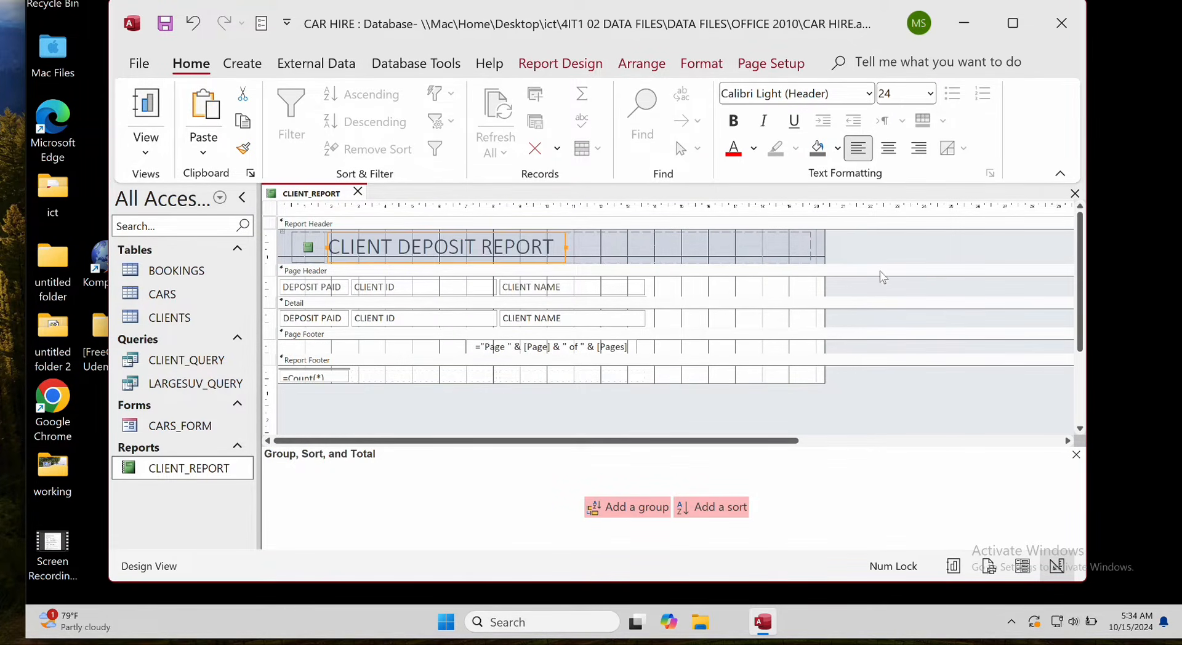
left_click(869, 93)
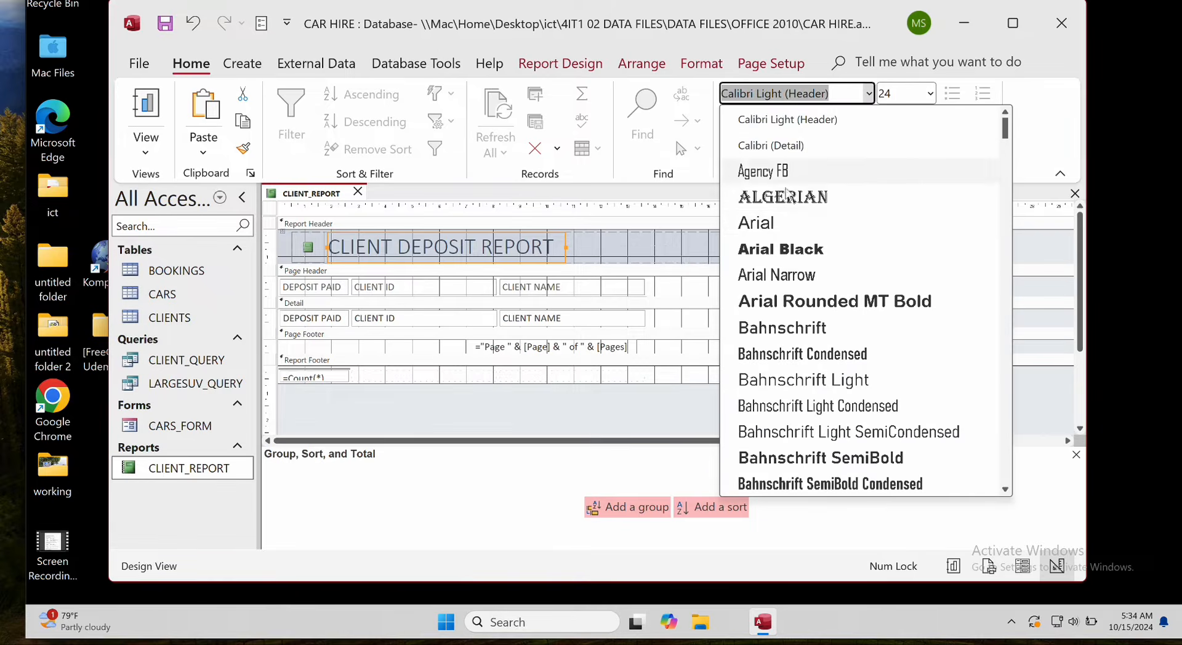
left_click(779, 223)
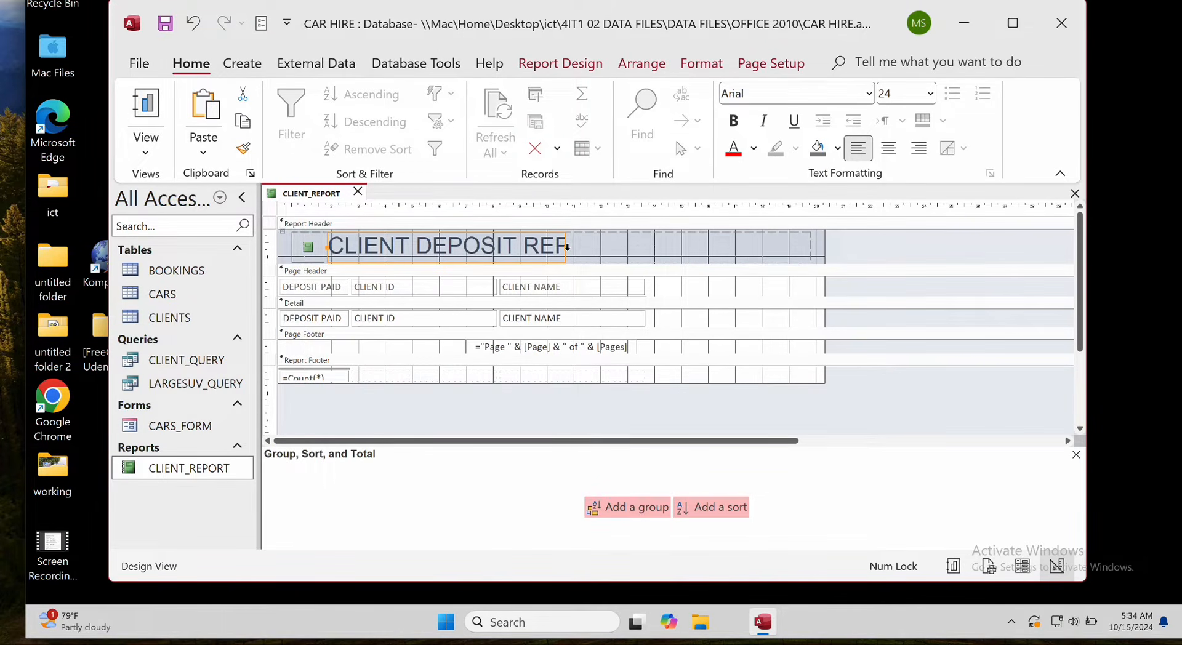
Widen the title box in the report header so that it fits the full text CLIENT DEPOSIT REPORT.
left_click_drag(566, 248, 622, 245)
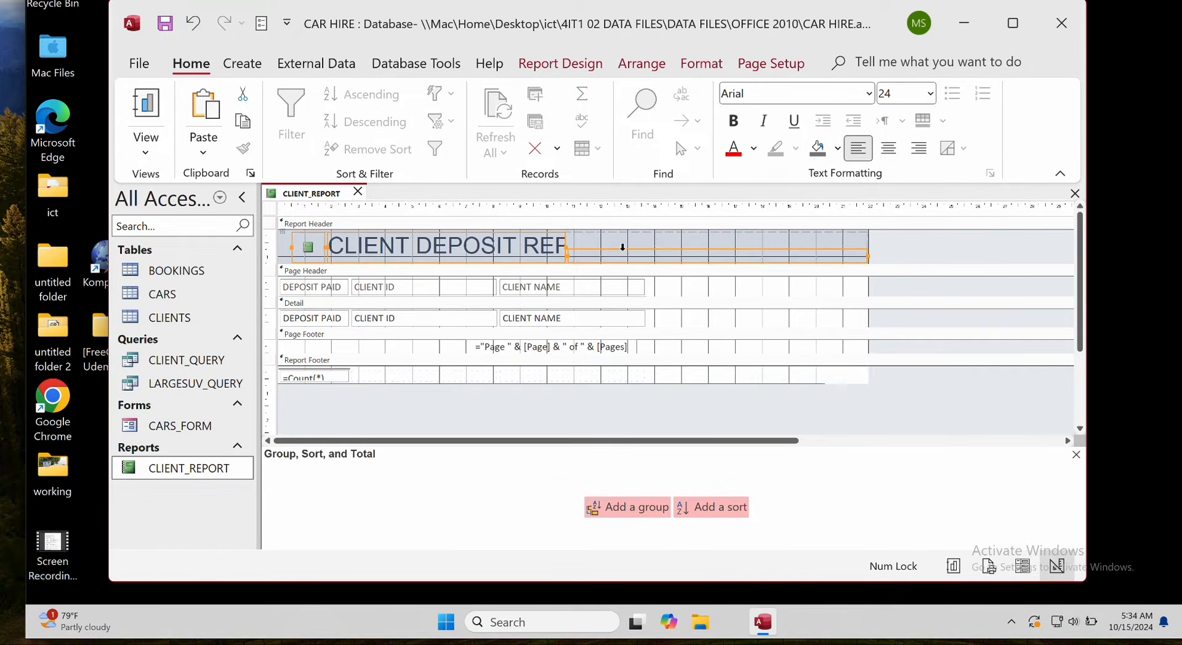
left_click(622, 319)
left_click(560, 247)
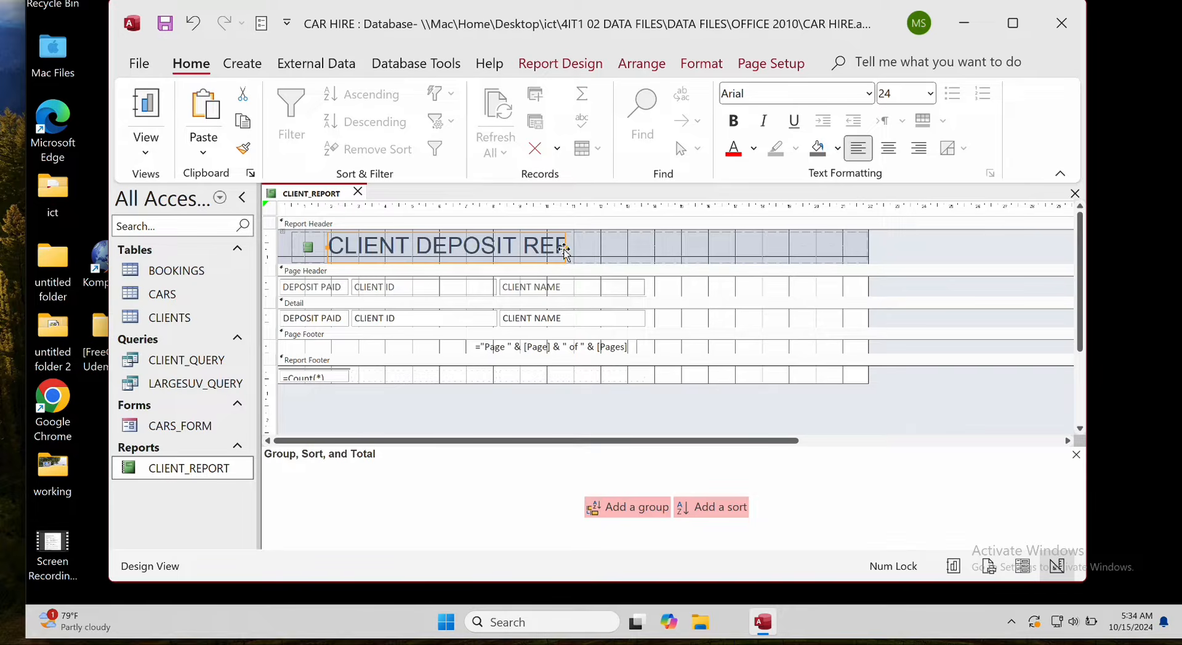
left_click(567, 249)
left_click(566, 245)
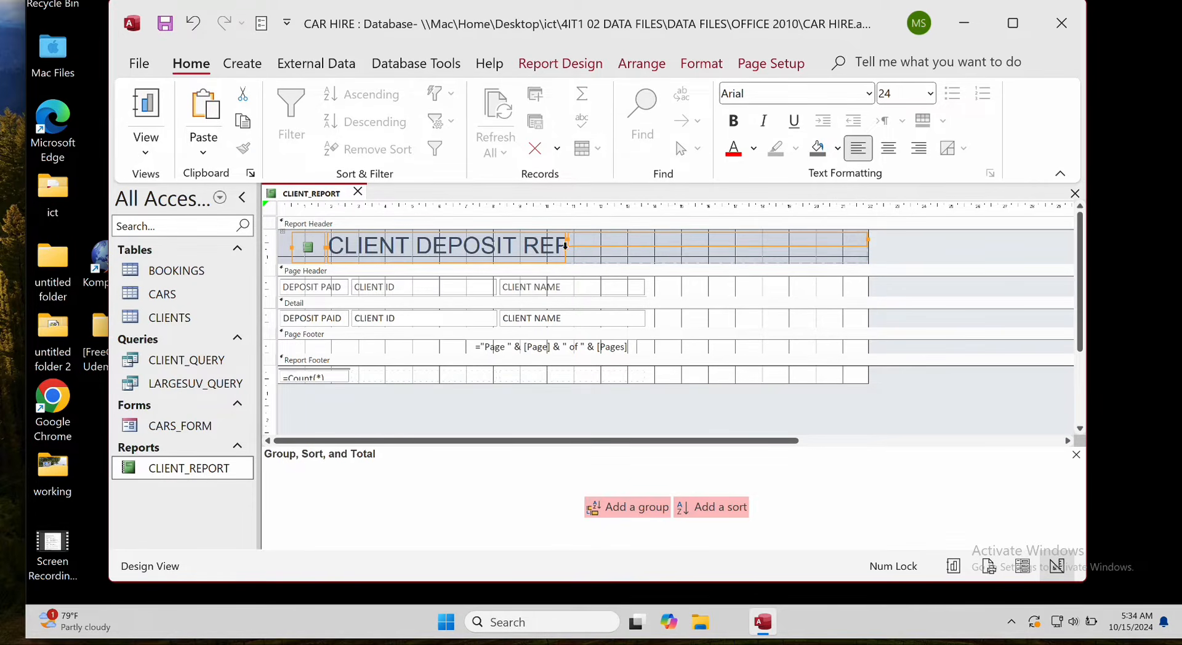
left_click(627, 245)
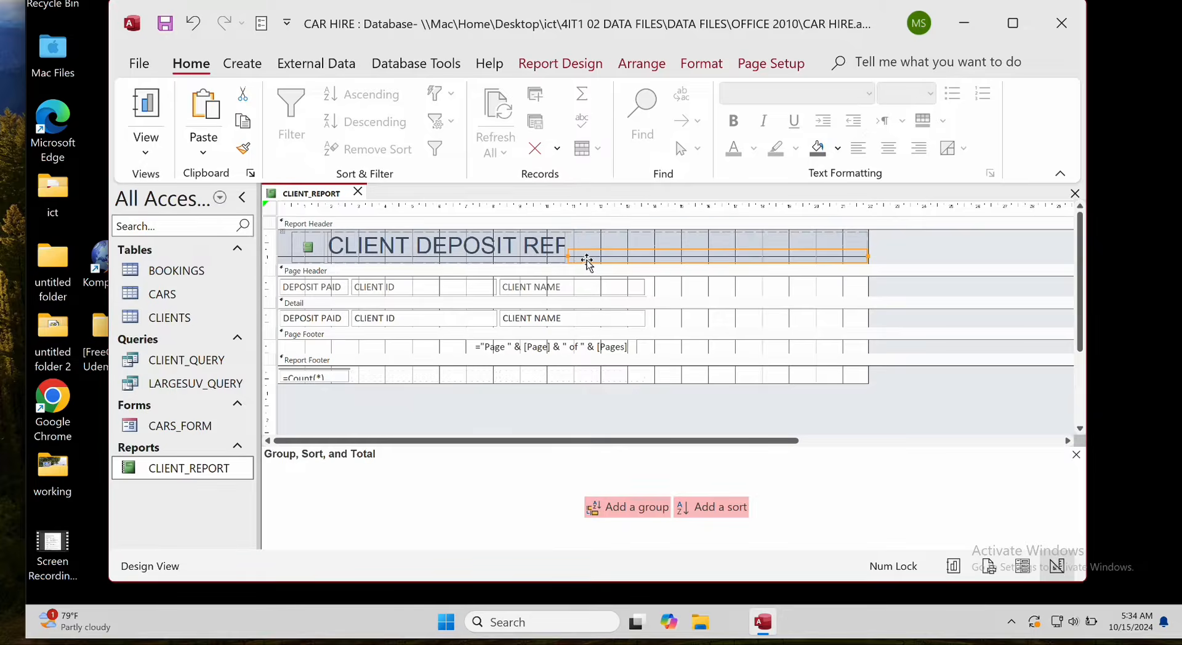
left_click(559, 246)
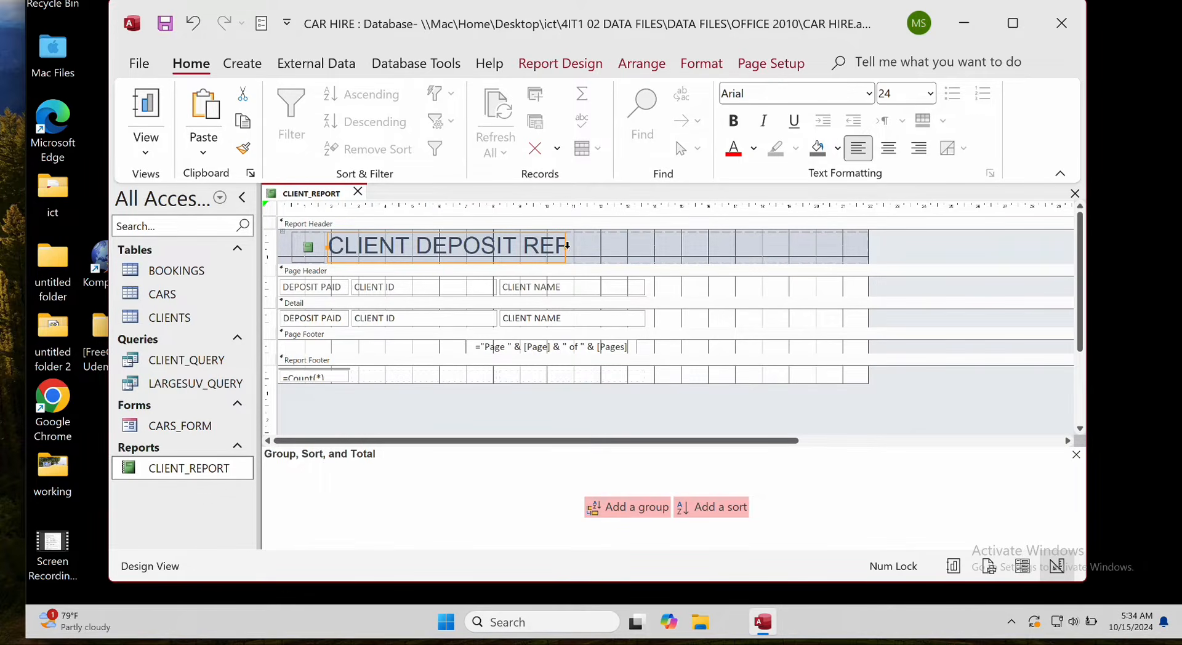
left_click_drag(565, 245, 648, 249)
left_click(694, 258)
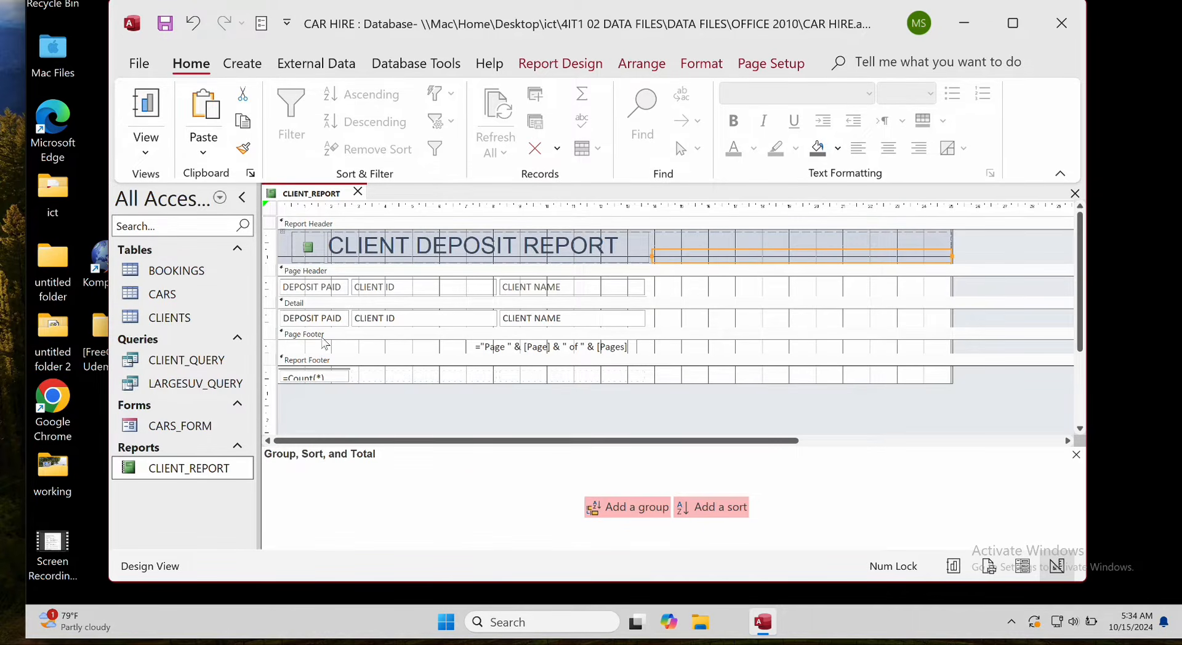
scroll(453, 354, "down", 2)
scroll(453, 353, "up", 1)
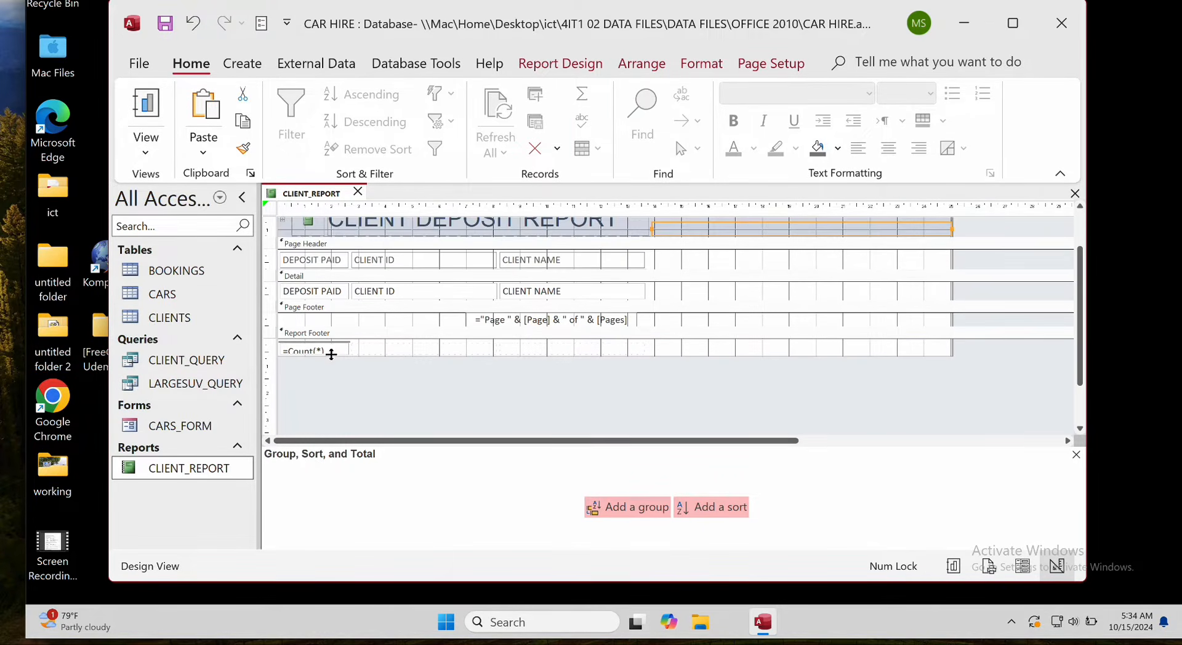
Increase the height of the report footer and delete the =Count(*) total field from it.
left_click_drag(419, 357, 415, 373)
left_click(336, 349)
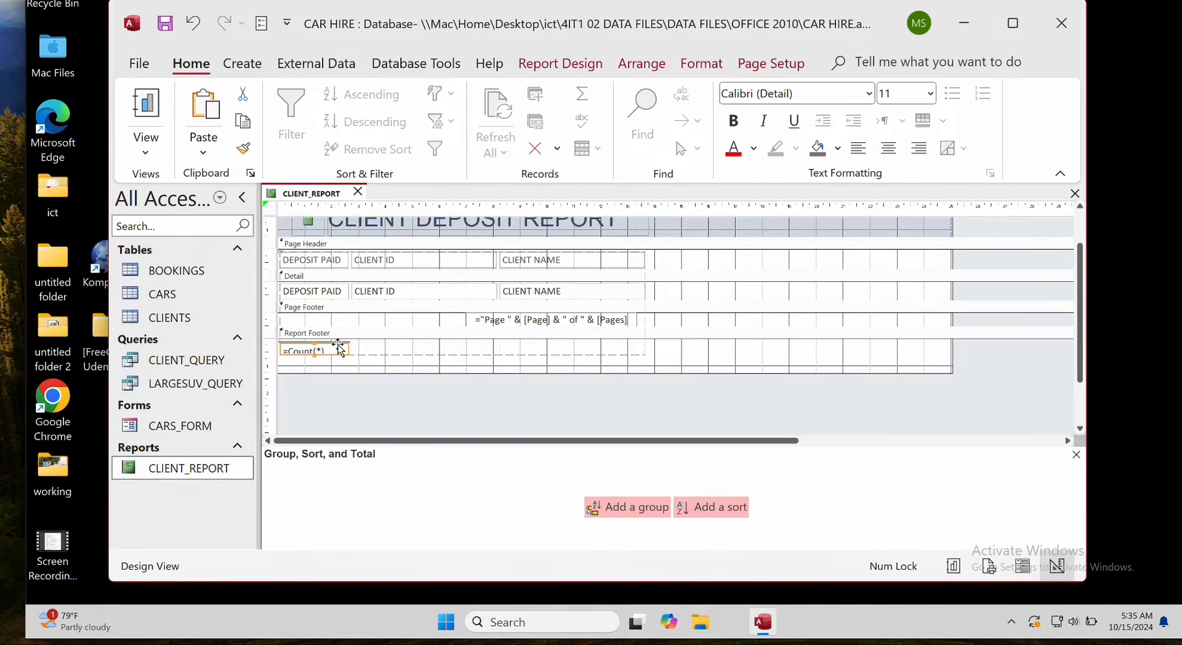
right_click(339, 348)
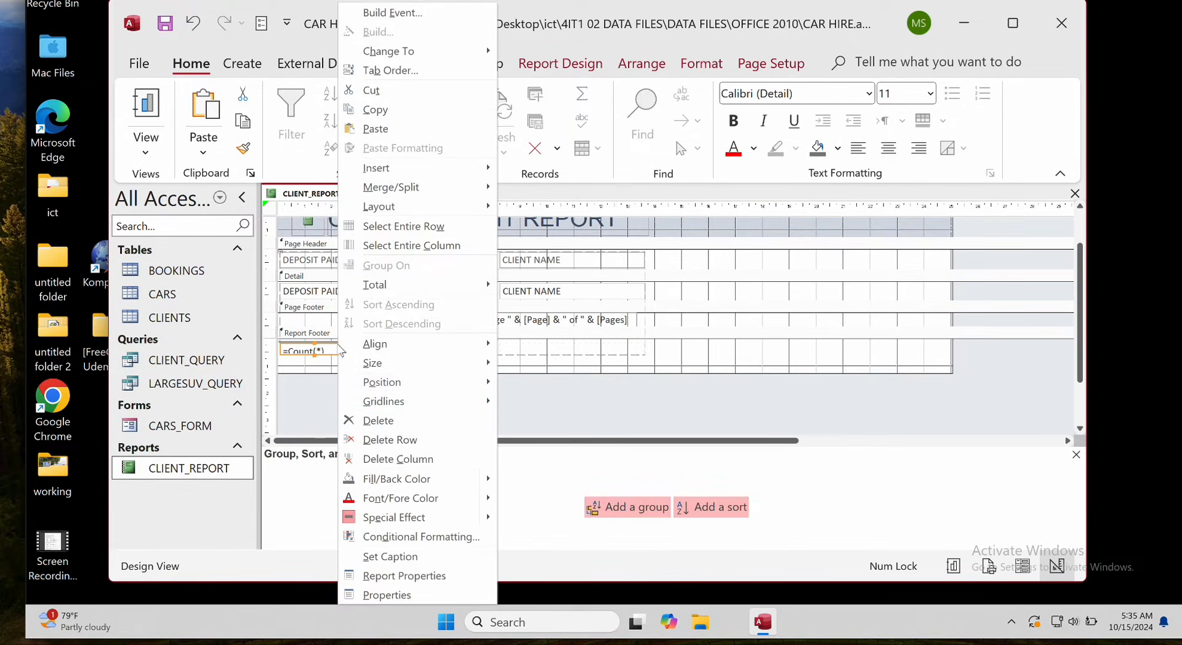
left_click(396, 420)
Delete the automatic page number field from the page footer and increase the height of that section.
left_click(468, 320)
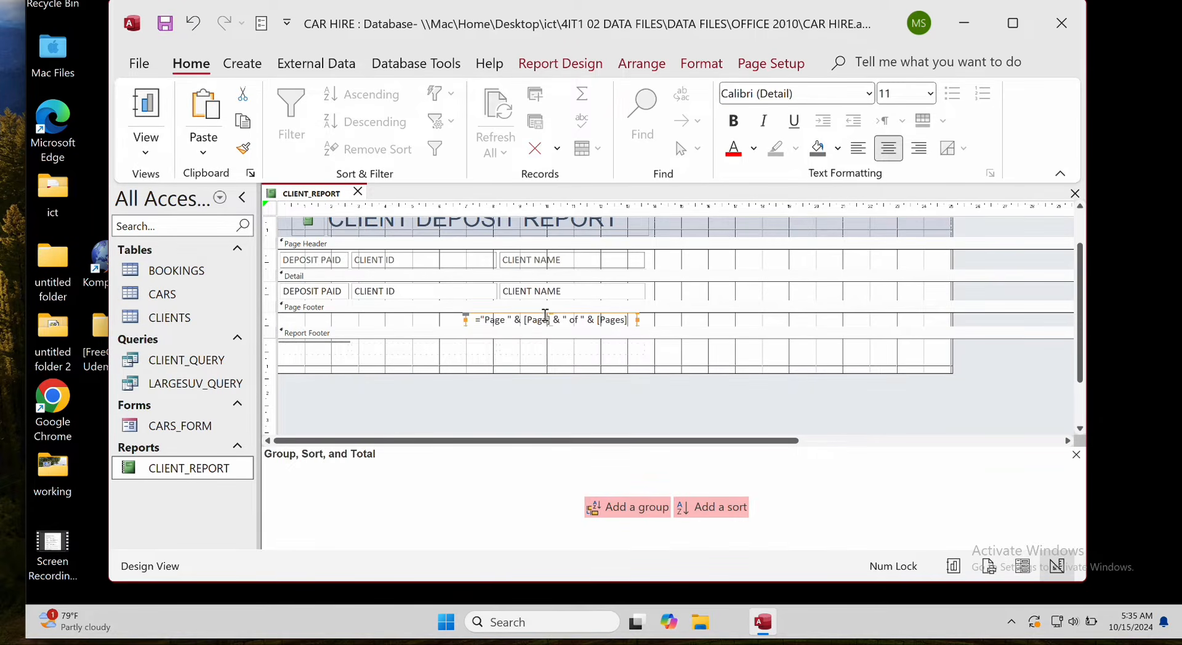
right_click(544, 319)
left_click(519, 319)
right_click(521, 315)
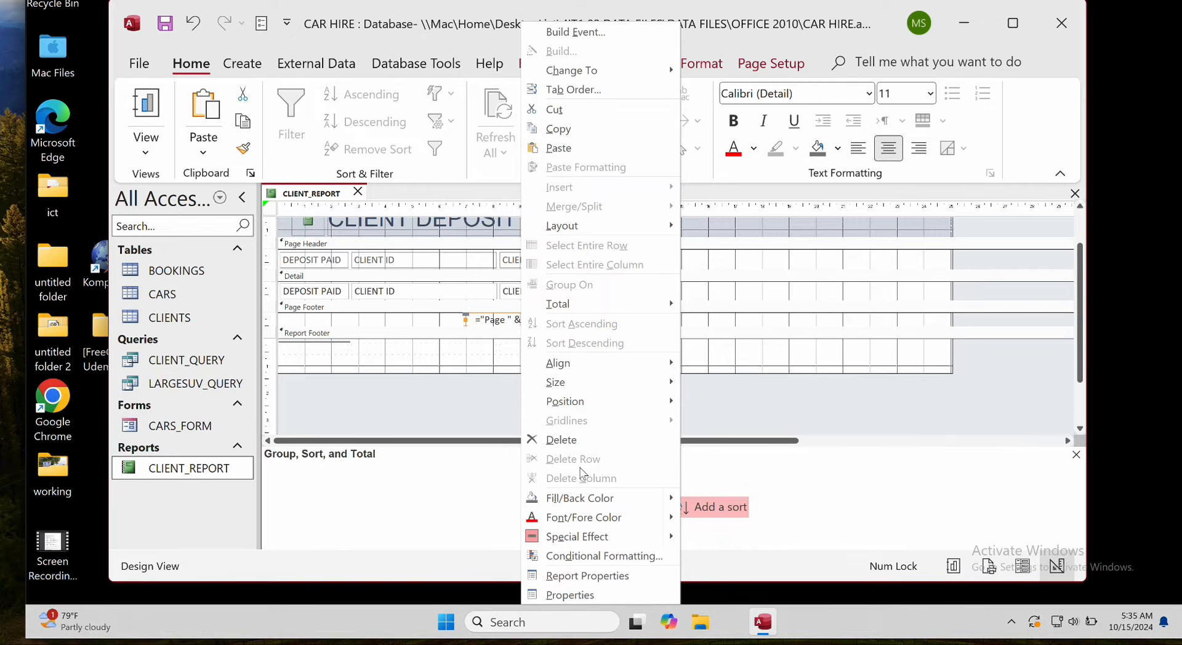
left_click(573, 442)
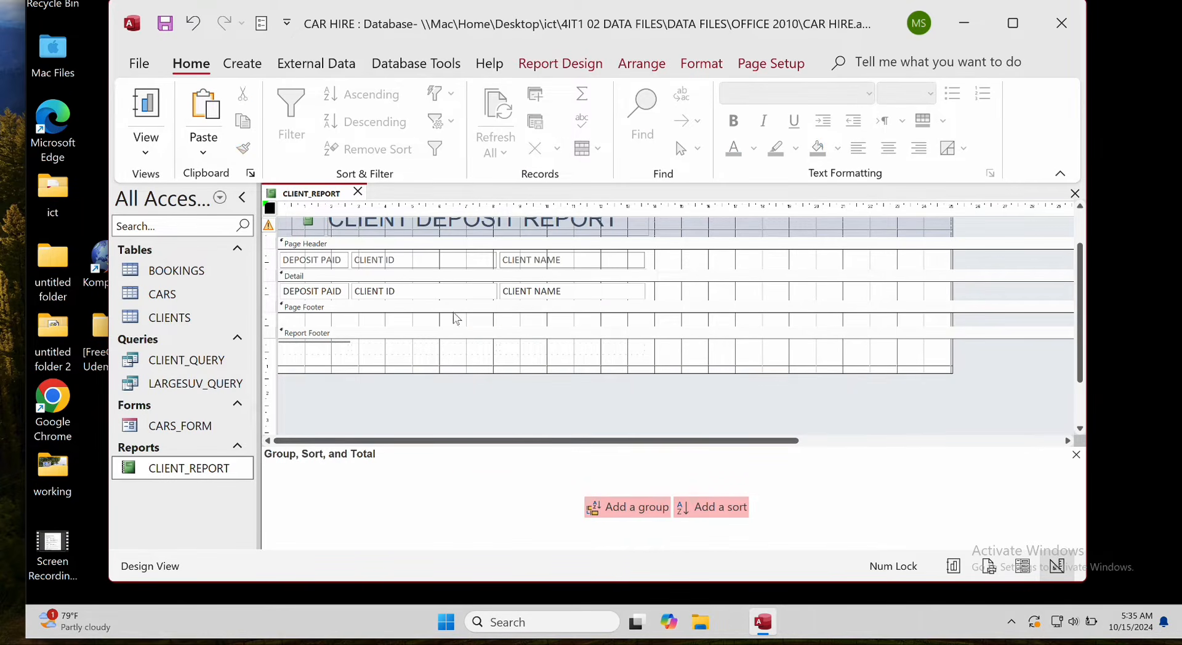
left_click_drag(481, 329, 482, 361)
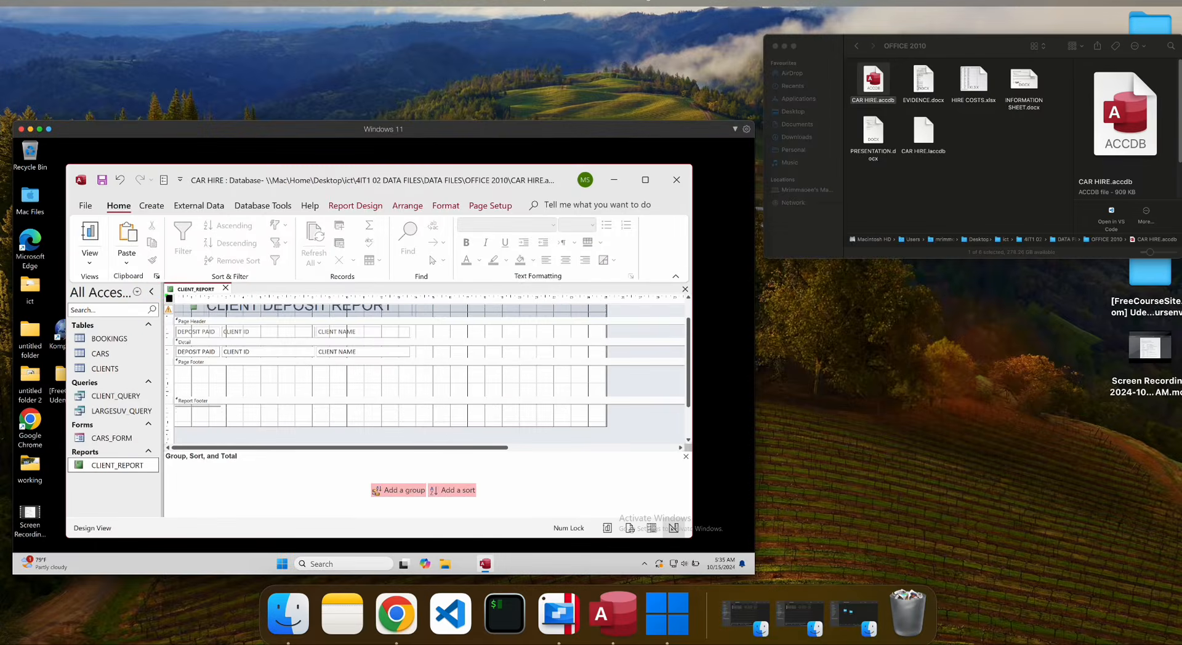
Check the report requirements in the exam paper and group the report on DEPOSIT PAID.
left_click(394, 611)
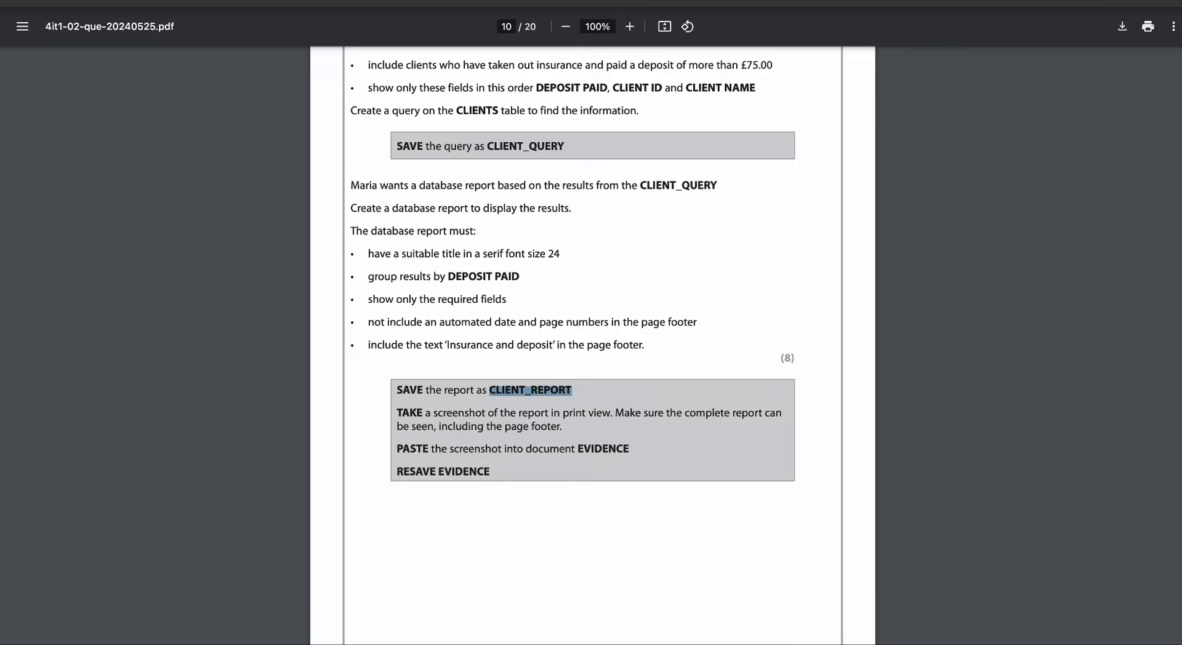
key("ctrl+Up")
left_click(443, 268)
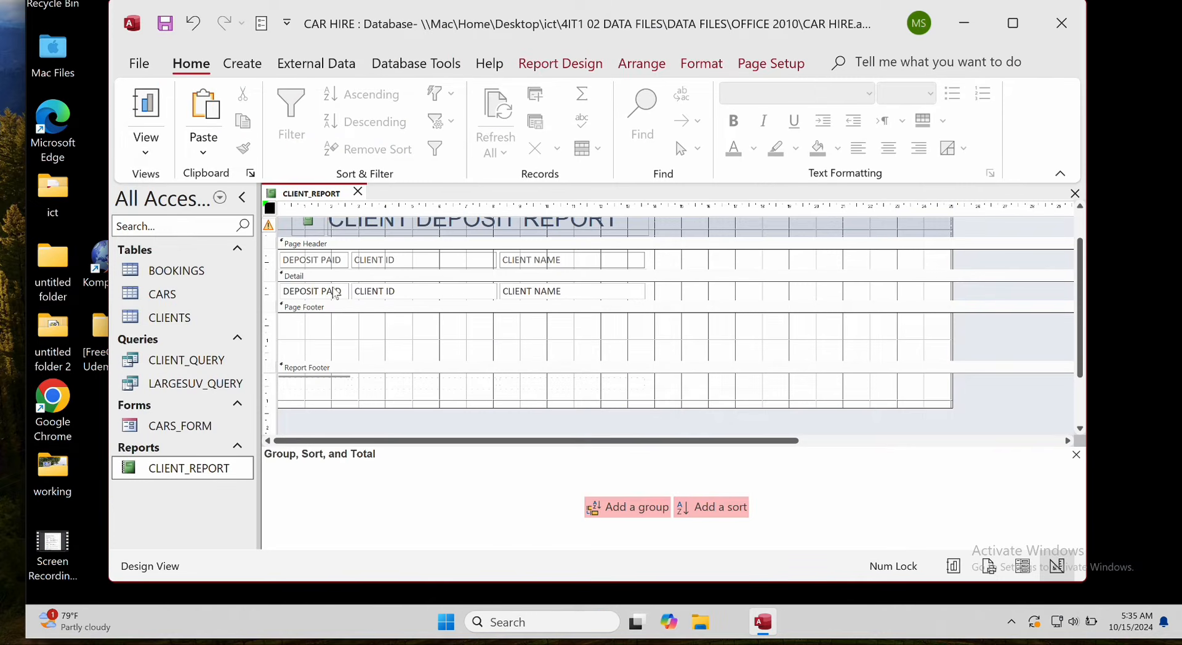
left_click(570, 61)
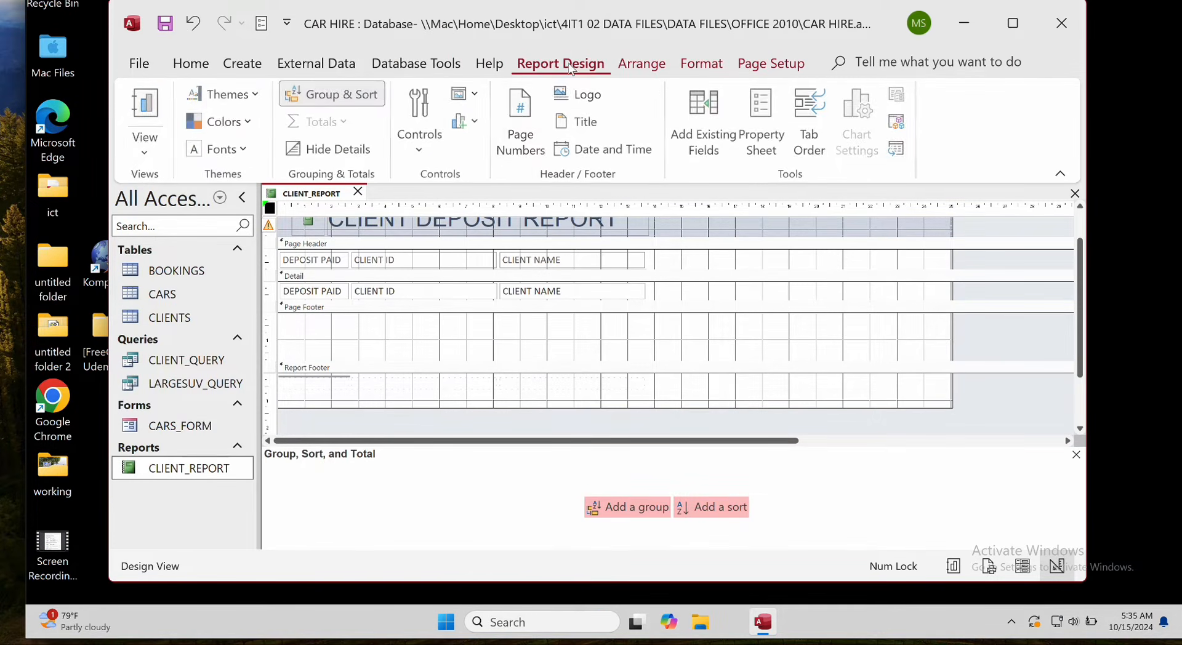
left_click(356, 102)
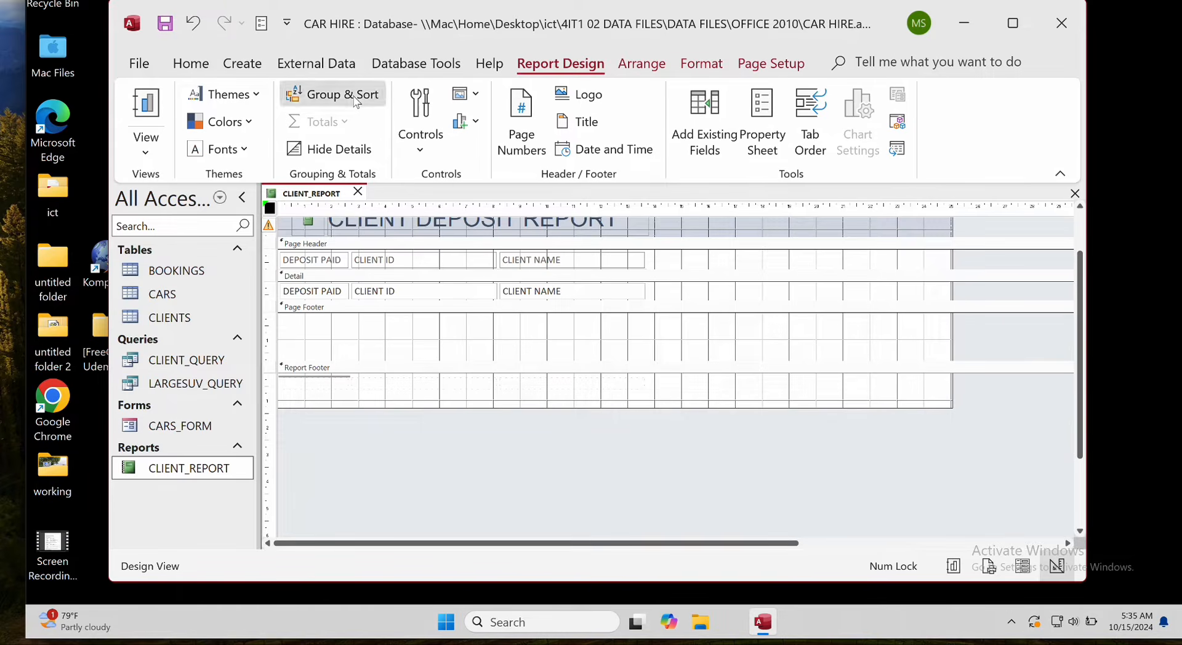
left_click(356, 102)
left_click(626, 507)
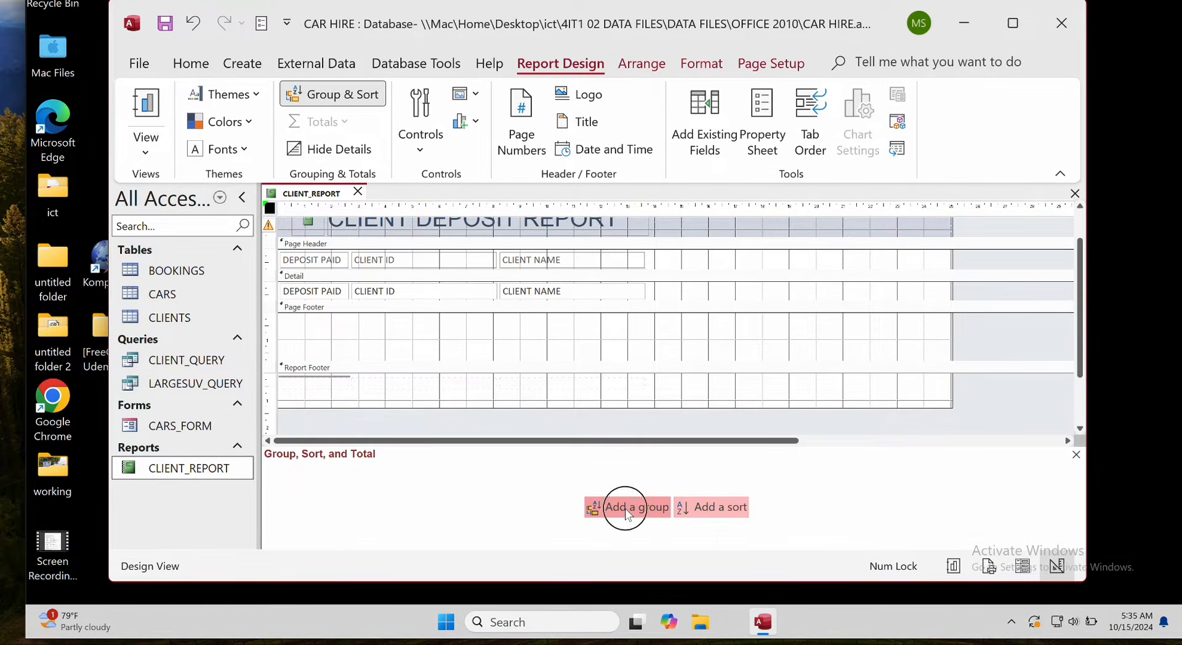
left_click(447, 408)
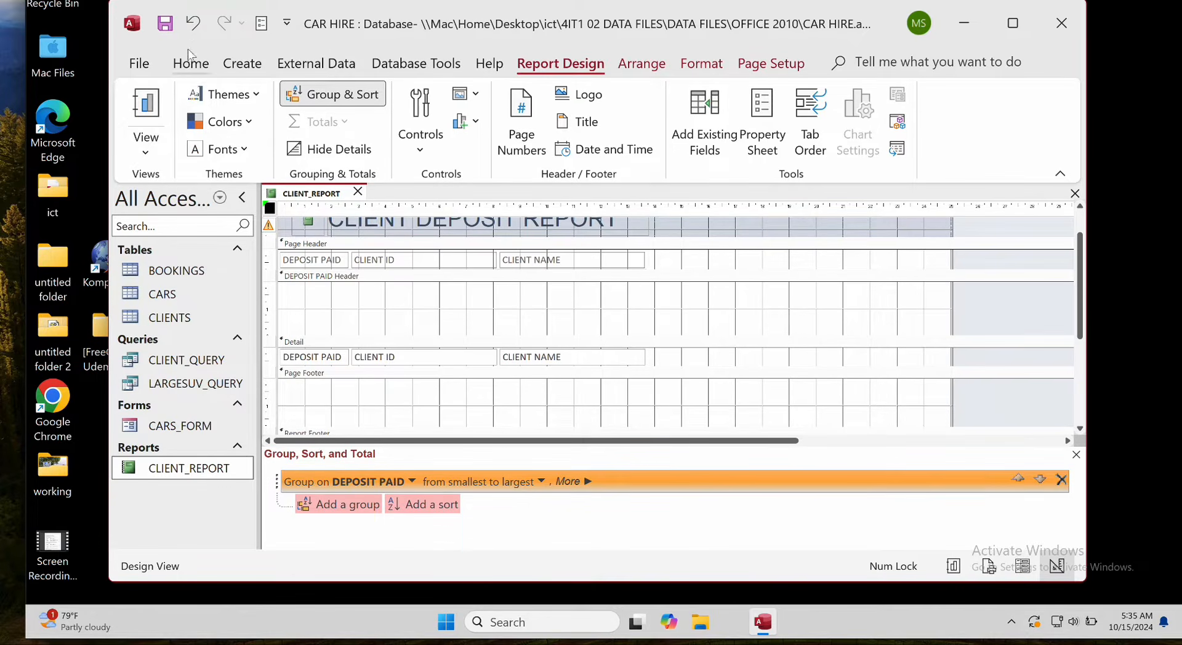
Save CLIENT_REPORT and review the grouped records in Report View.
left_click(165, 24)
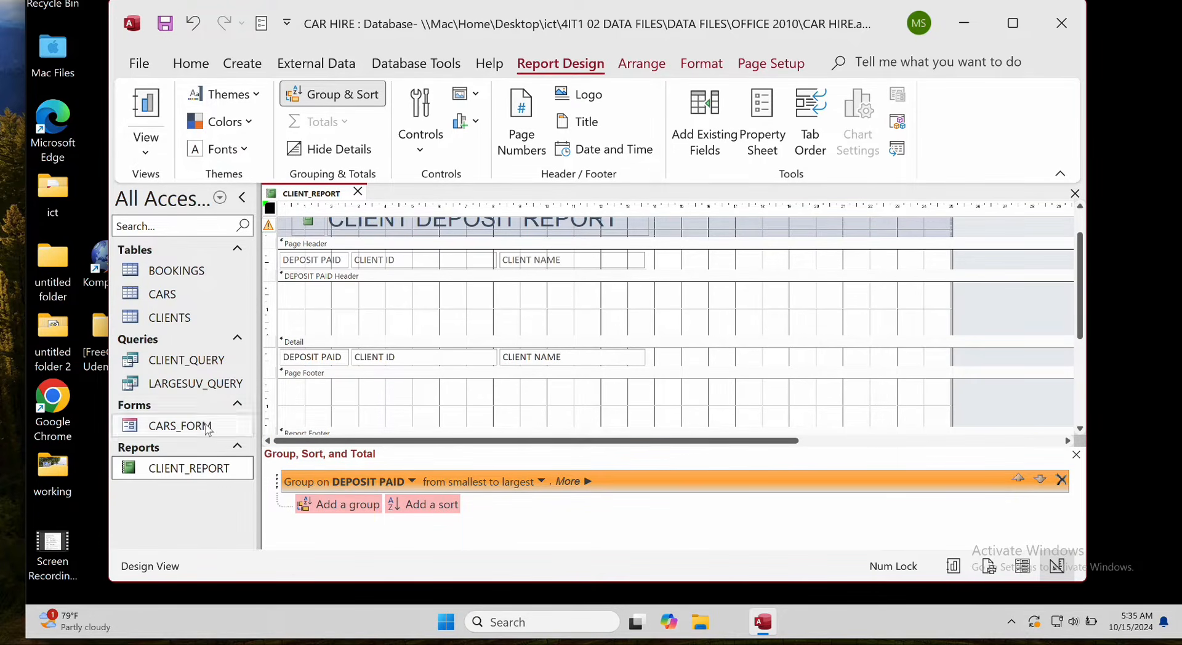
double_click(203, 472)
scroll(520, 400, "down", 5)
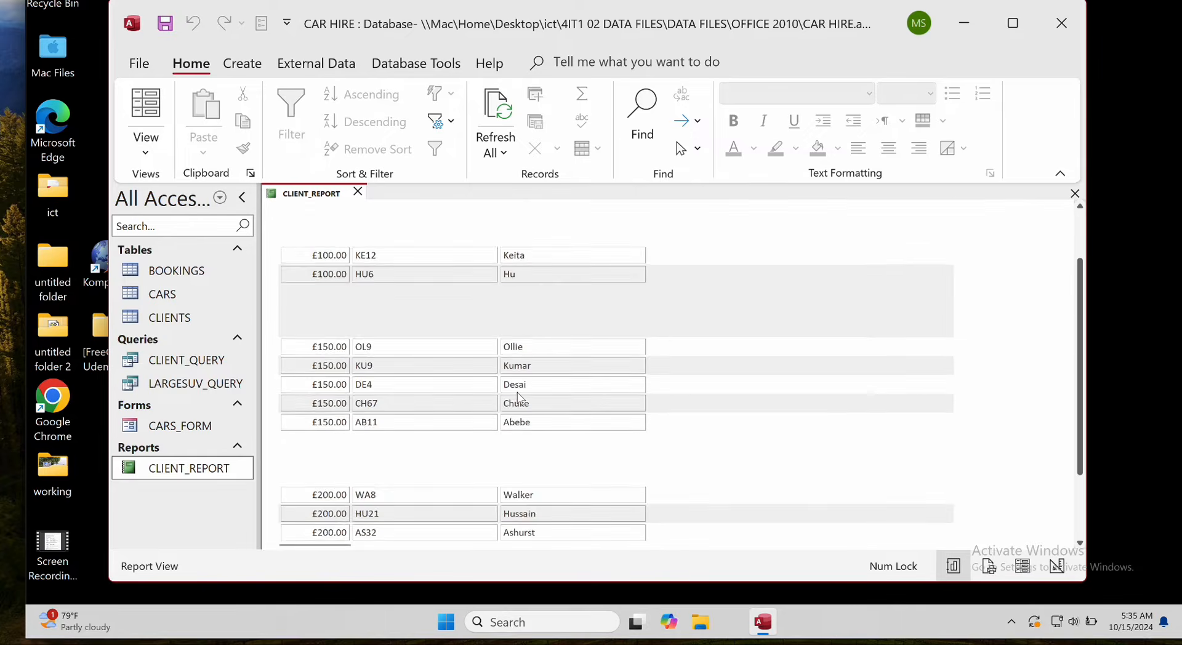
scroll(520, 398, "up", 5)
scroll(436, 326, "down", 3)
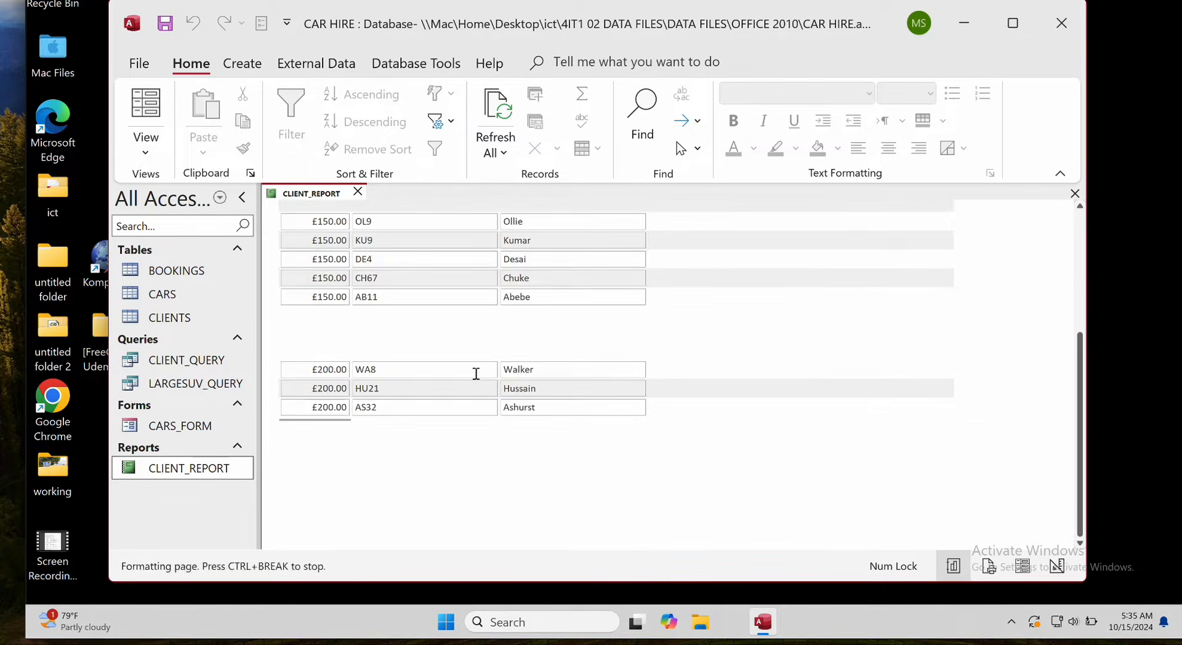
scroll(478, 371, "up", 3)
Reopen CLIENT_REPORT in Design View and collapse the empty DEPOSIT PAID Header section to almost no height.
left_click(190, 470)
right_click(191, 473)
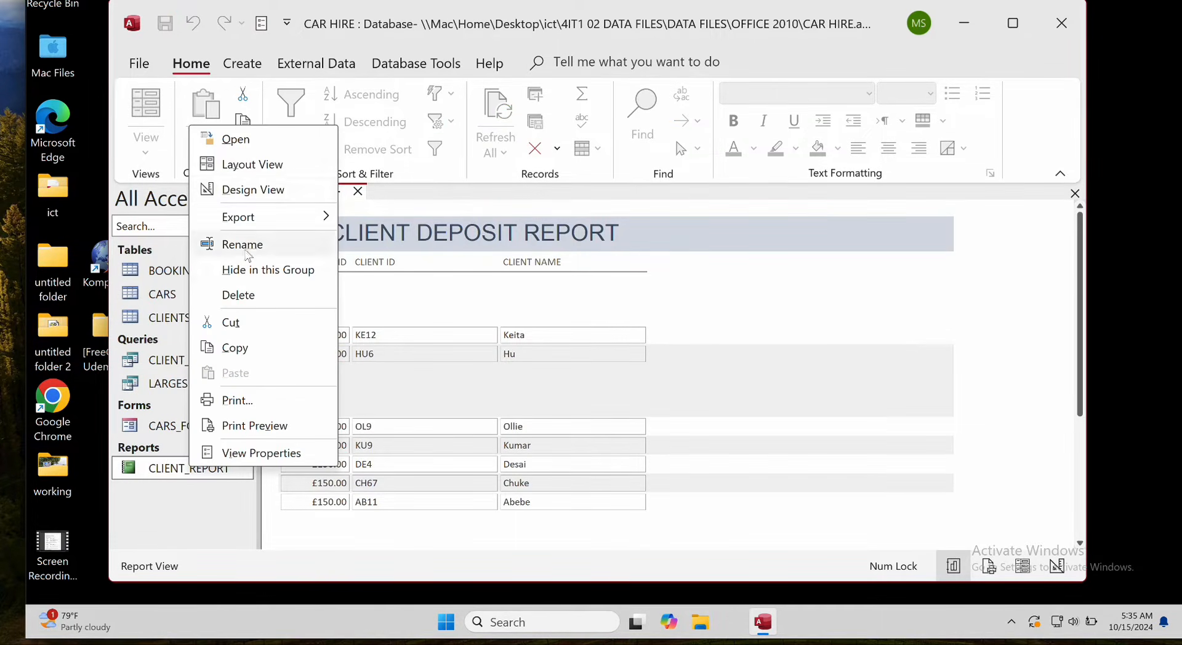
left_click(252, 189)
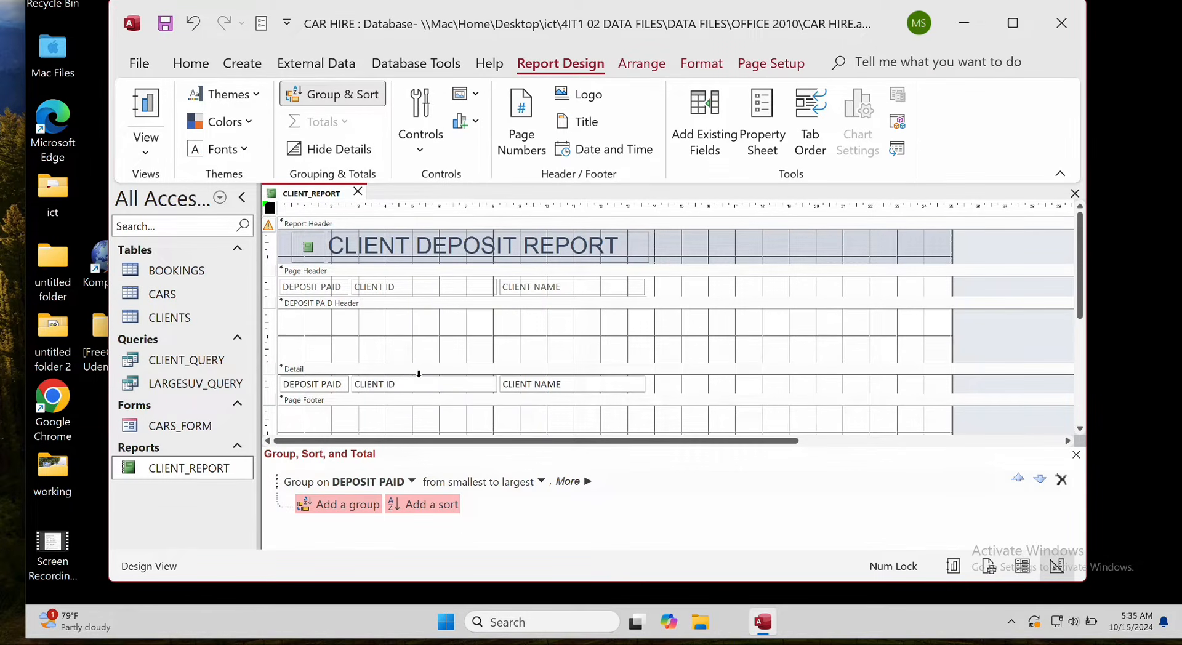
left_click_drag(429, 367, 429, 310)
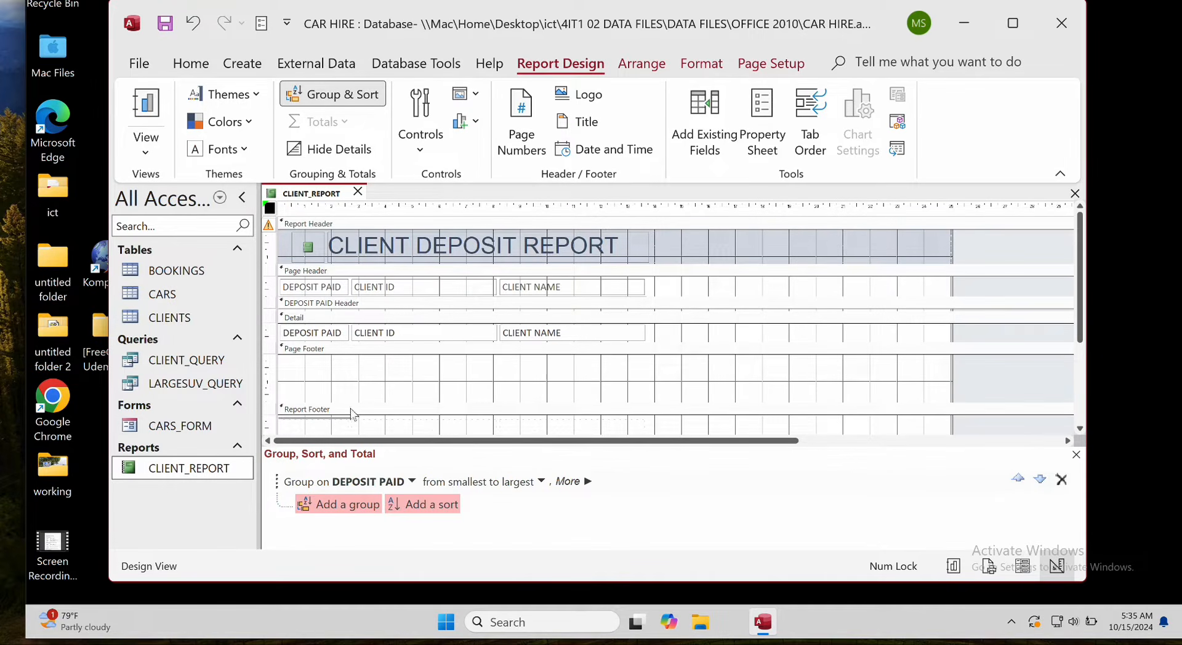
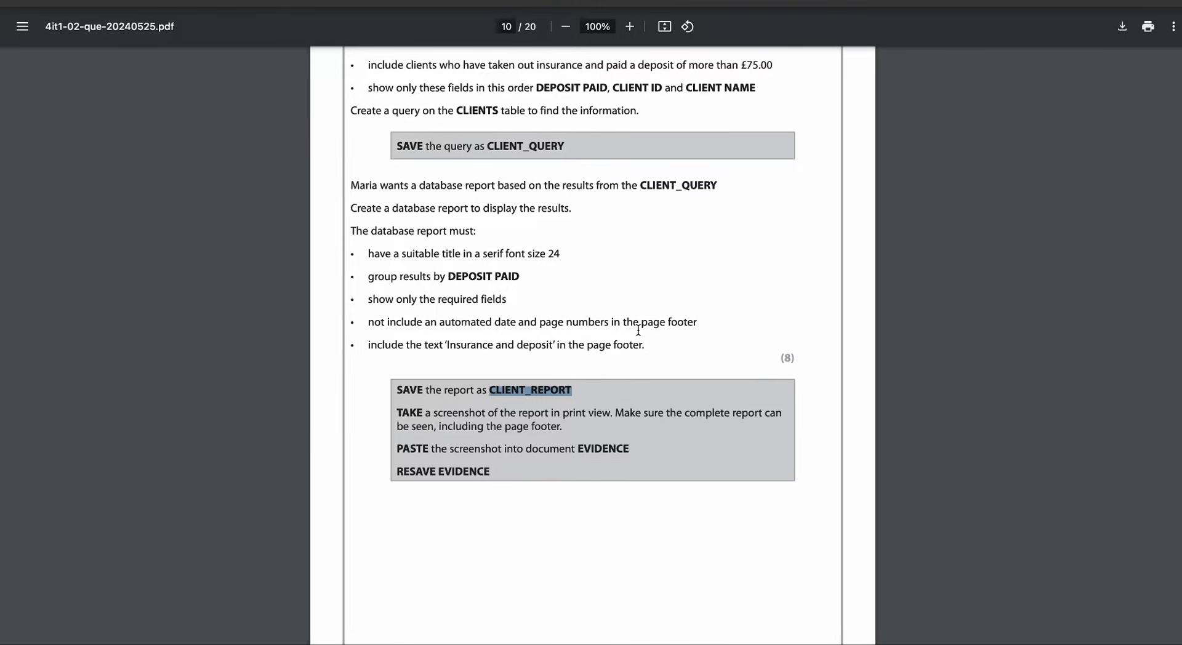
Copy the text Insurance and deposit from the exam paper and add it as a label in the page footer.
left_click_drag(448, 346, 553, 343)
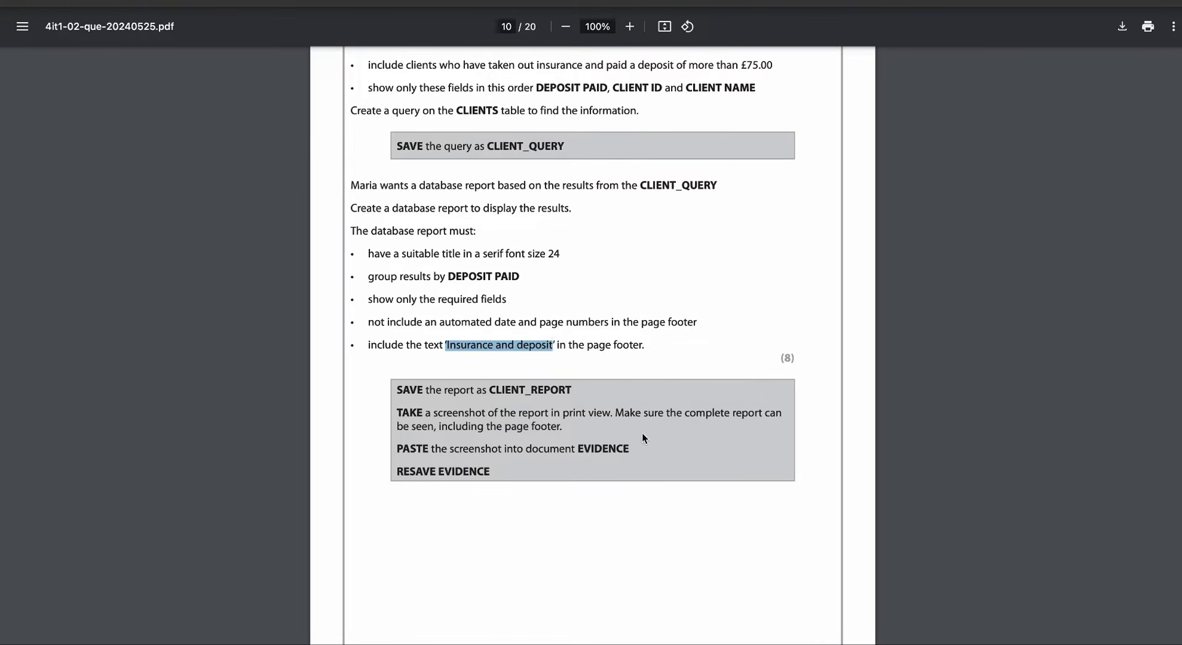
key("ctrl+Left")
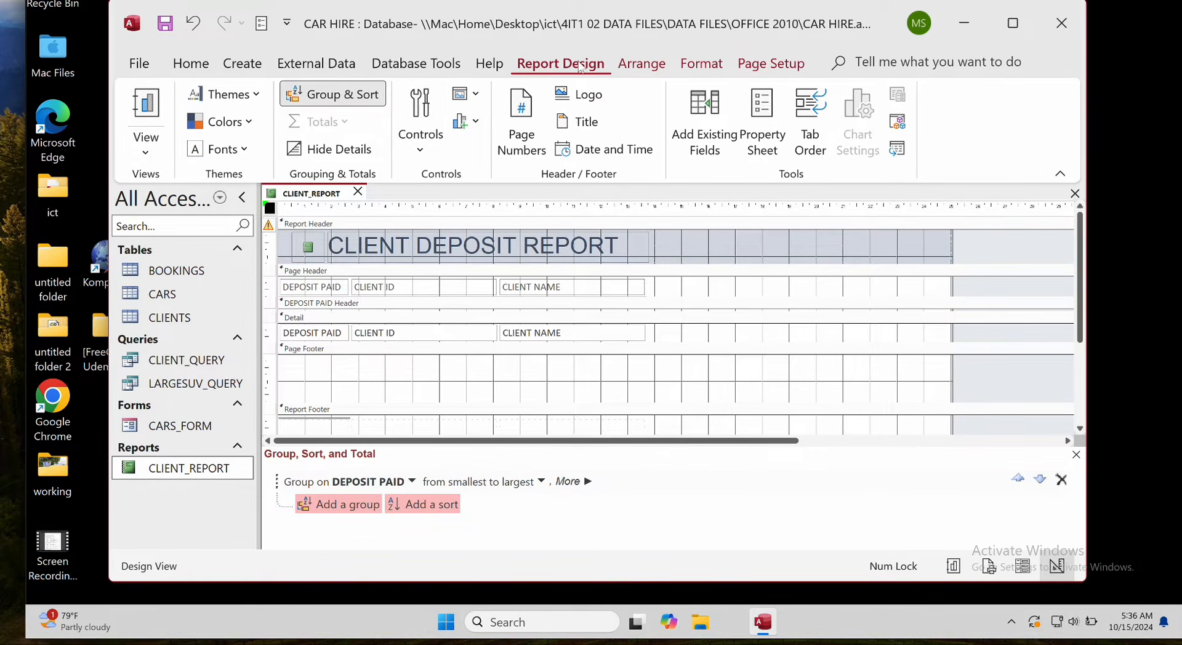
left_click(419, 125)
left_click(494, 182)
left_click(448, 373)
type("'Insurance and deposit")
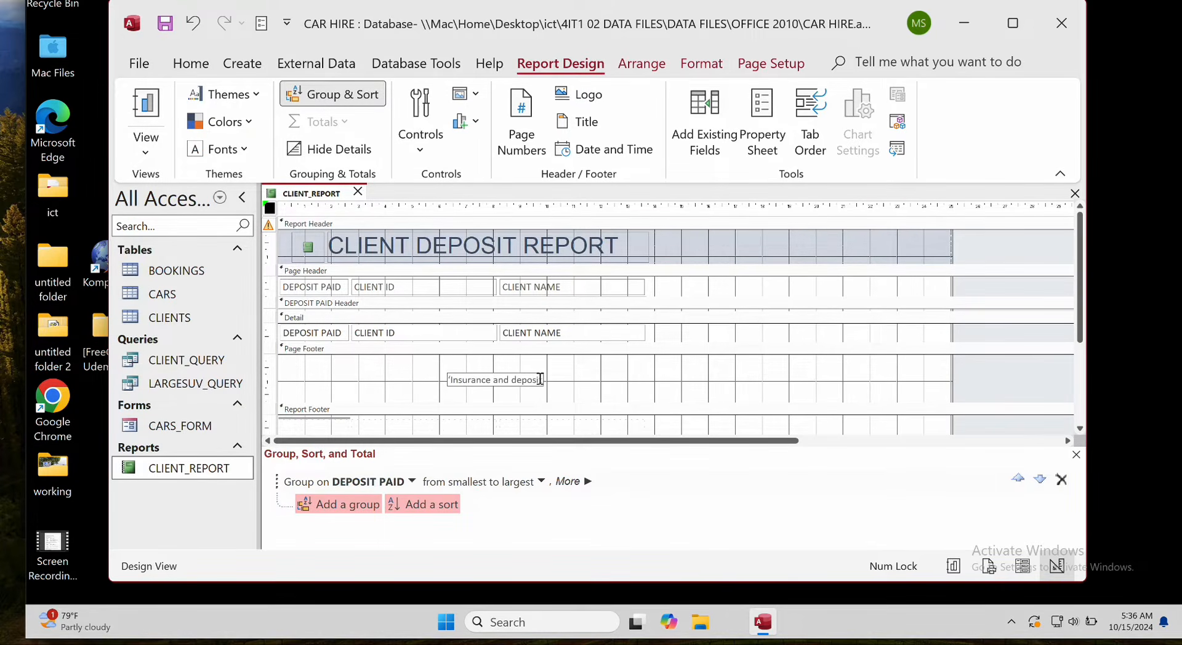
Widen the page footer label and remove the leading apostrophe so that it reads Insurance and deposit.
left_click(570, 381)
left_click(542, 383)
left_click_drag(546, 381, 586, 380)
left_click(550, 408)
double_click(552, 381)
left_click(454, 381)
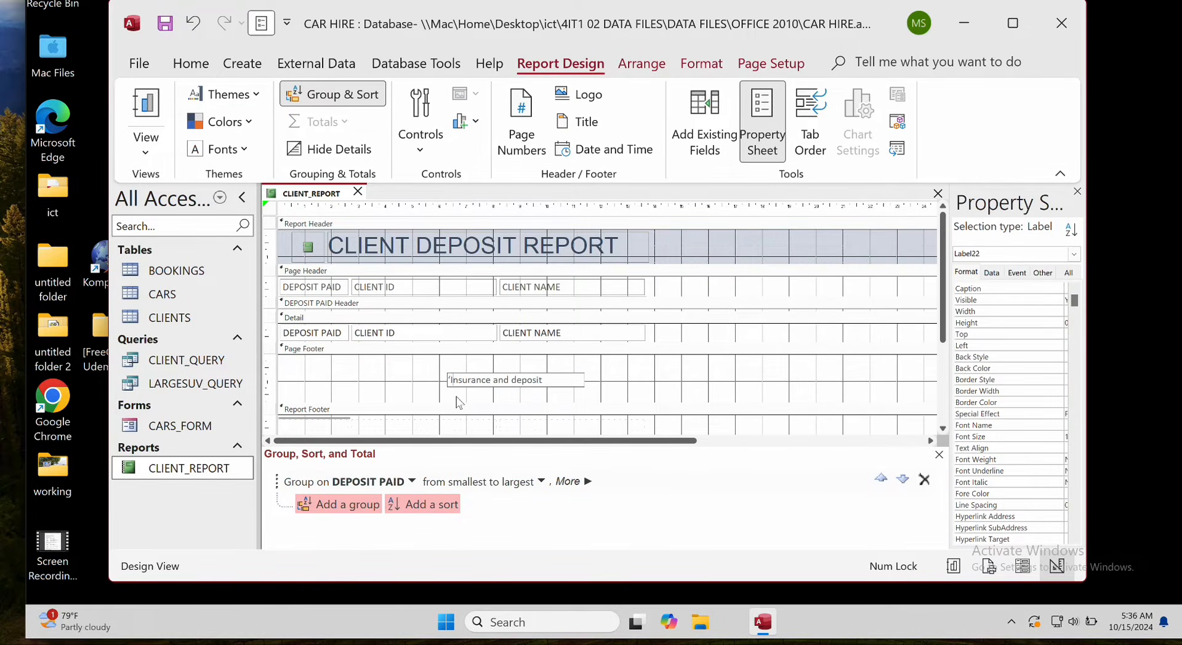
key("BackSpace")
Make the Insurance and deposit label bold at font size 12 and narrow its box to fit the text.
left_click_drag(541, 379, 400, 380)
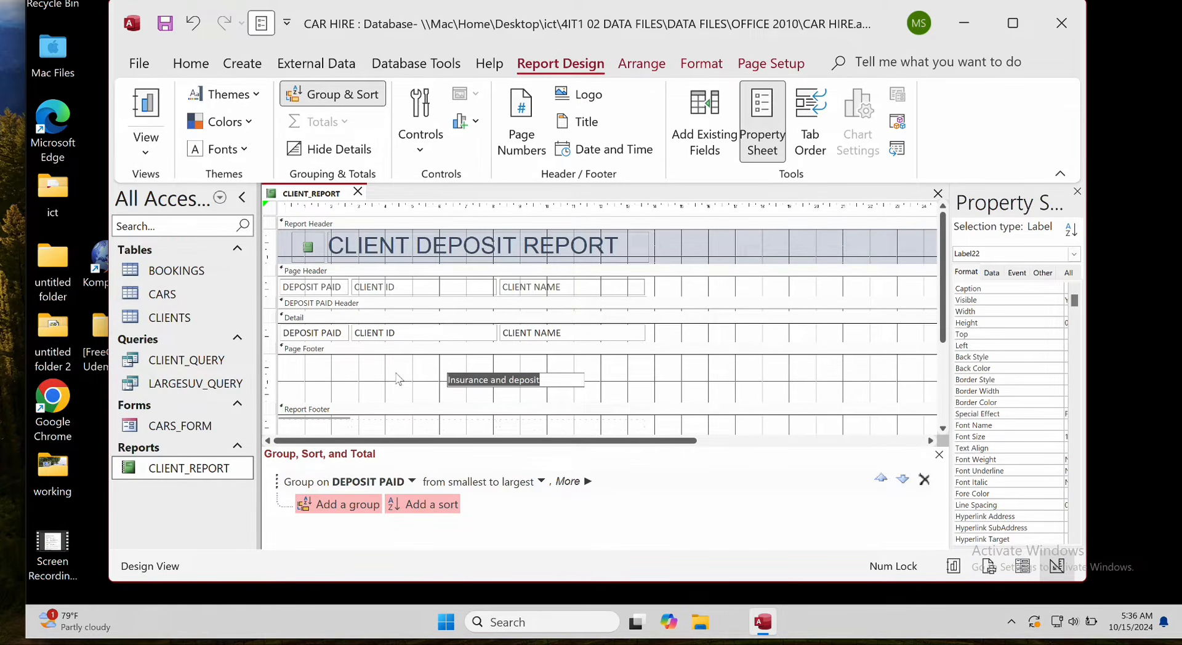
left_click(191, 62)
left_click(733, 121)
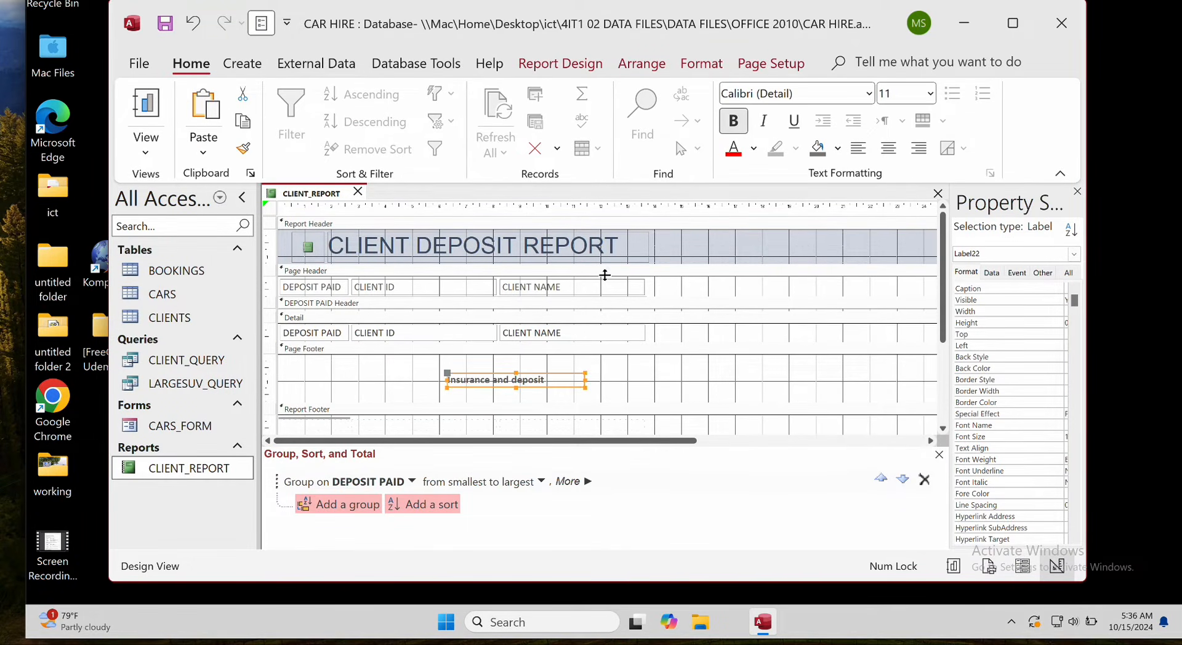
left_click(928, 93)
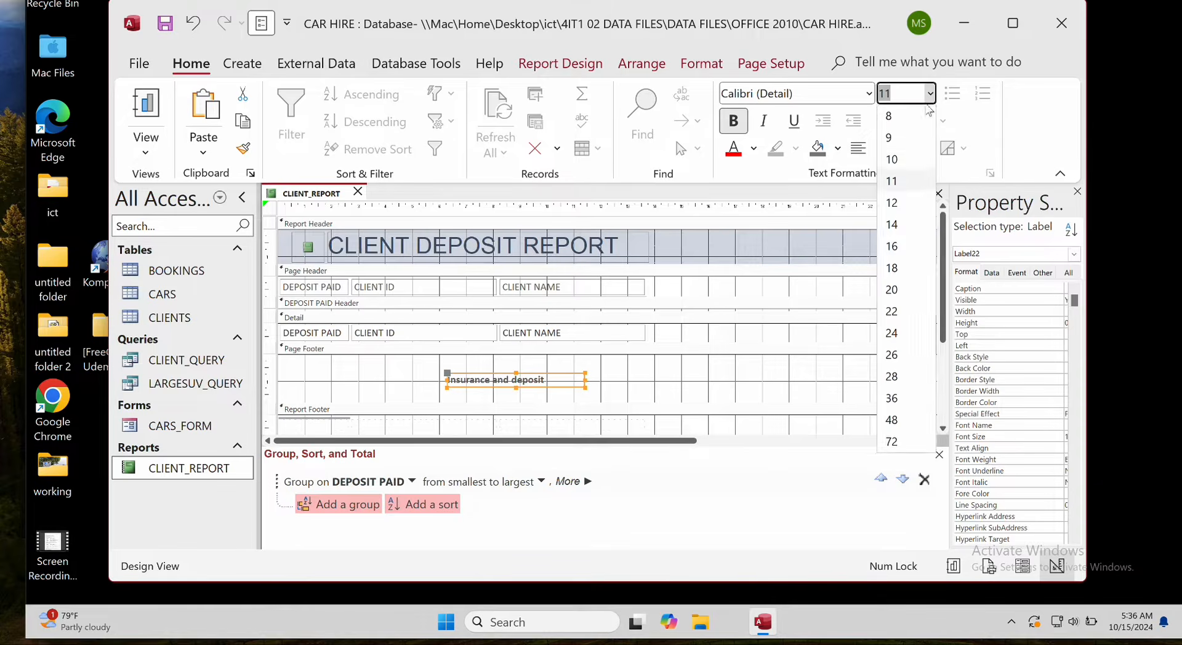
left_click(891, 205)
left_click(765, 342)
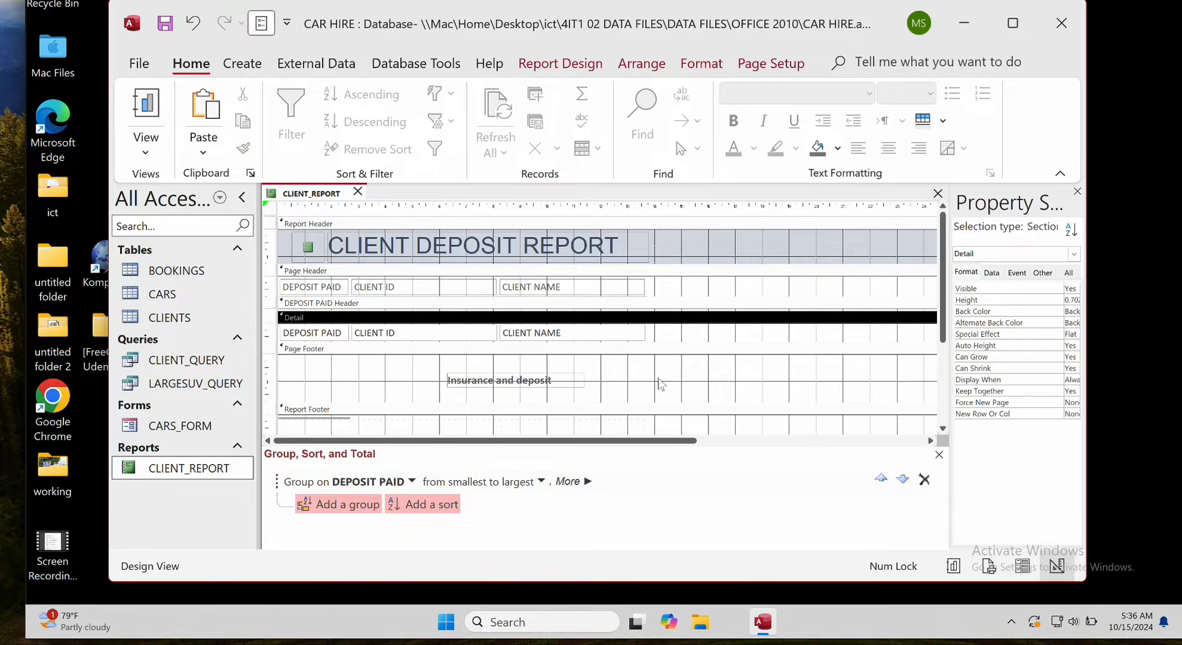
left_click(582, 380)
left_click_drag(585, 380, 566, 380)
left_click(632, 387)
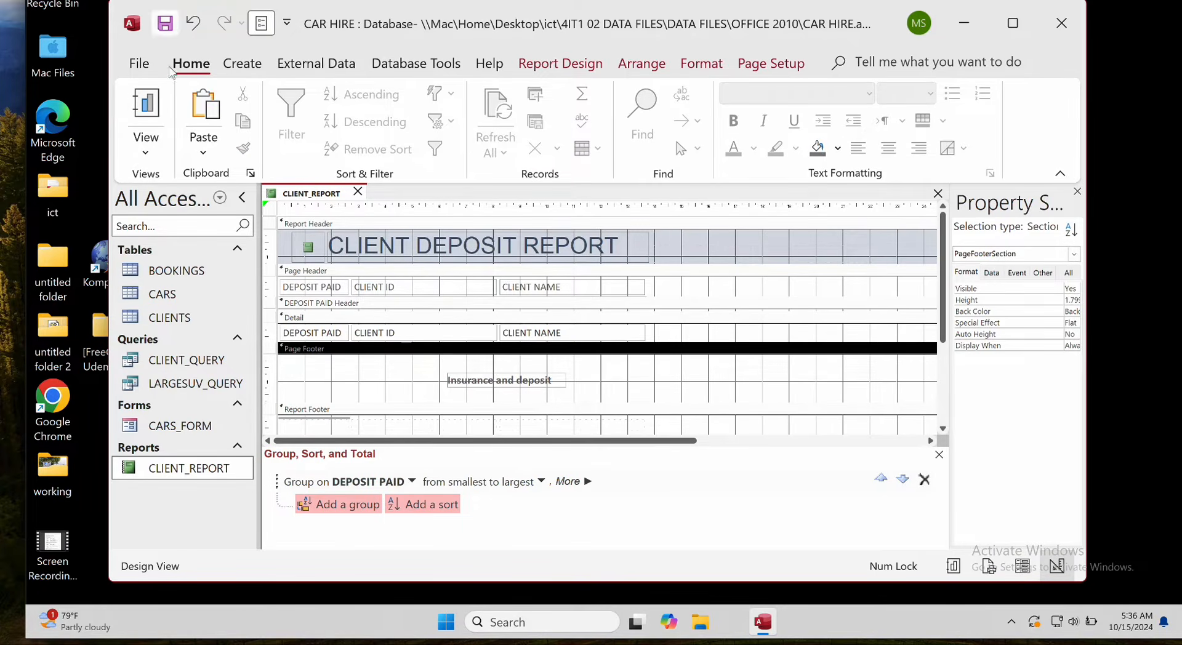
Display the report in Report View and check its title, grouped records and page footer.
left_click(146, 114)
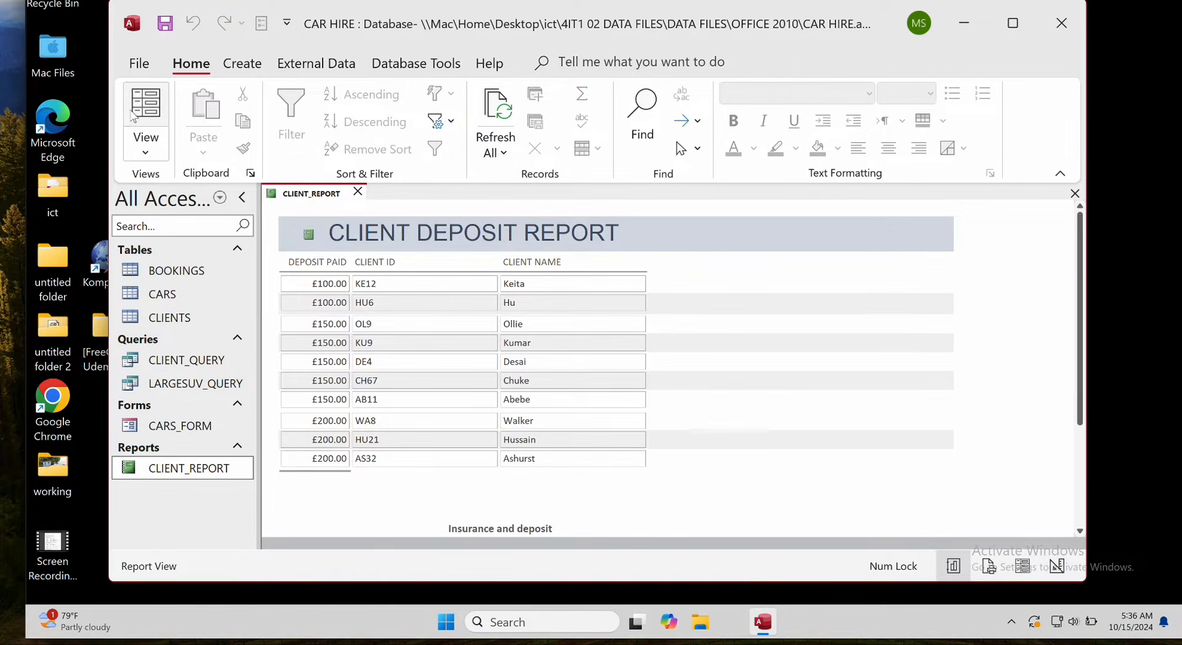
scroll(705, 373, "down", 1)
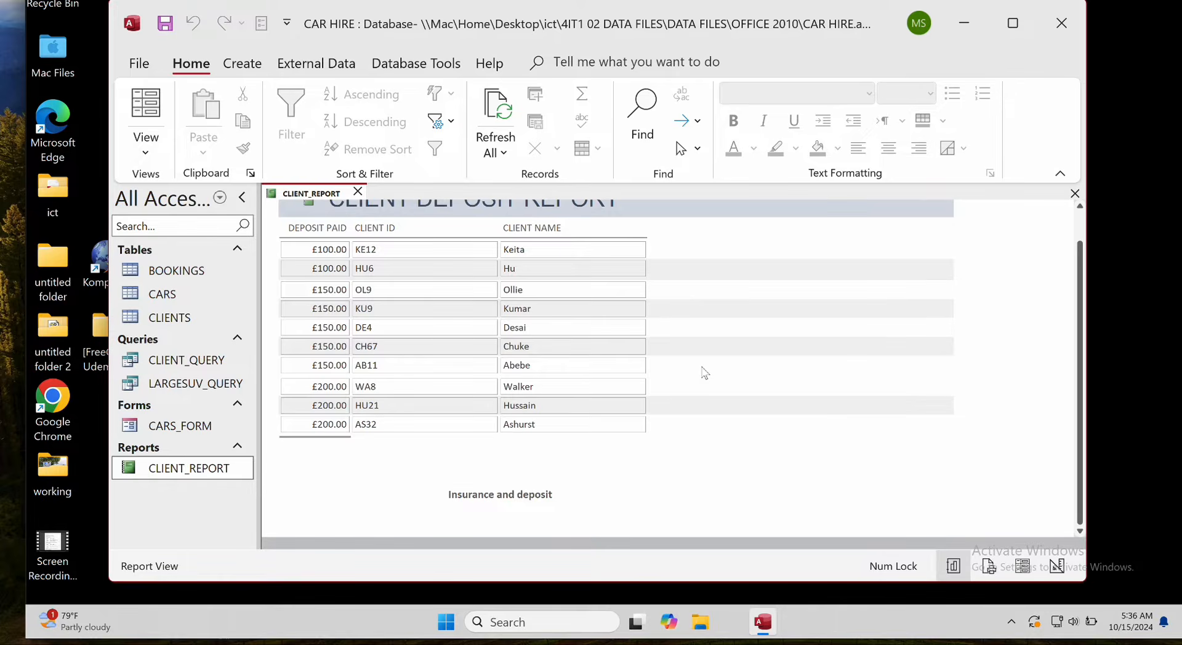
scroll(705, 374, "up", 2)
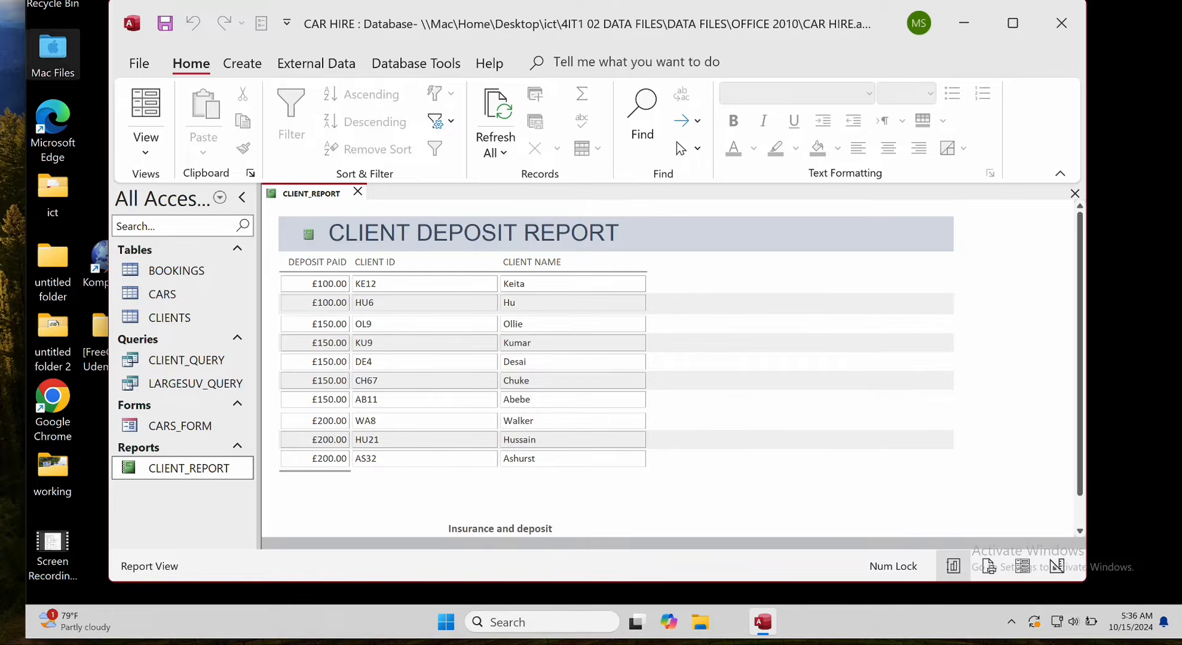
Switch to the exam paper and review the Task A2d report requirements and the evidence instructions.
key("ctrl+Up")
left_click(668, 3)
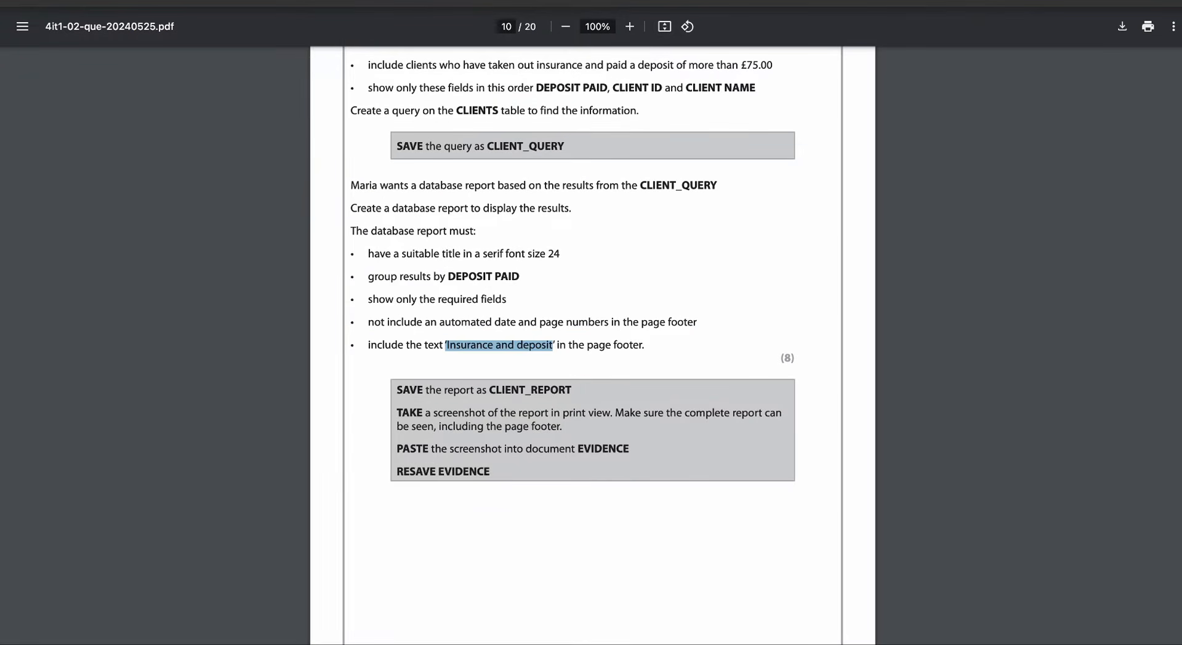
scroll(799, 279, "down", 2)
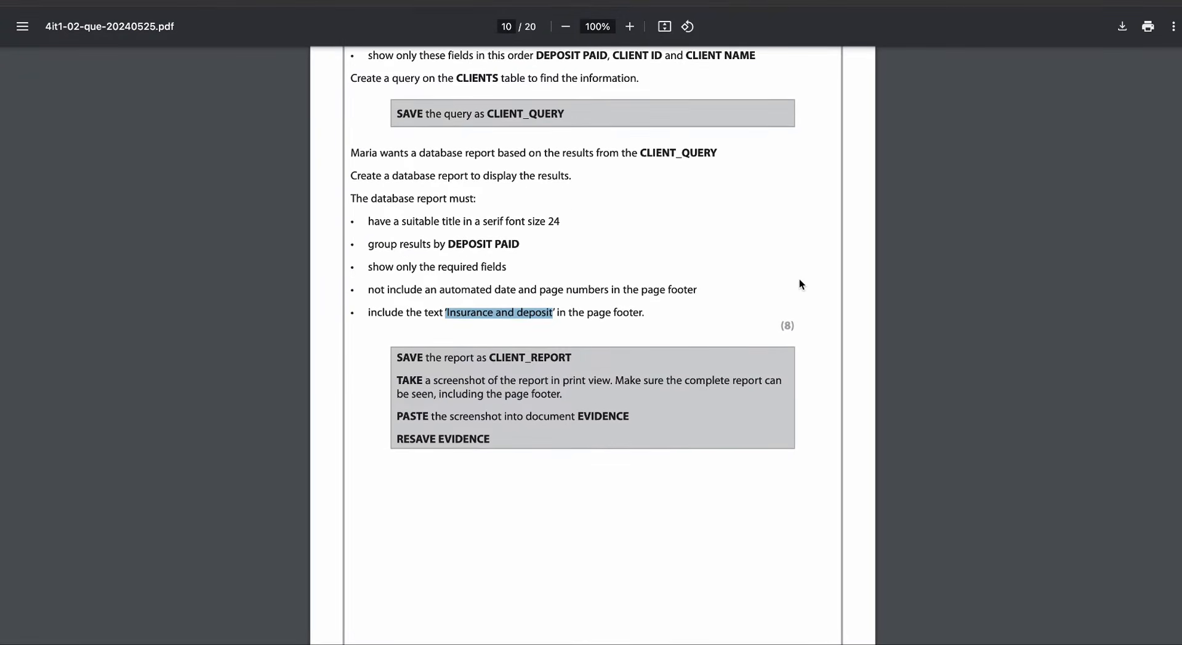
scroll(799, 281, "up", 5)
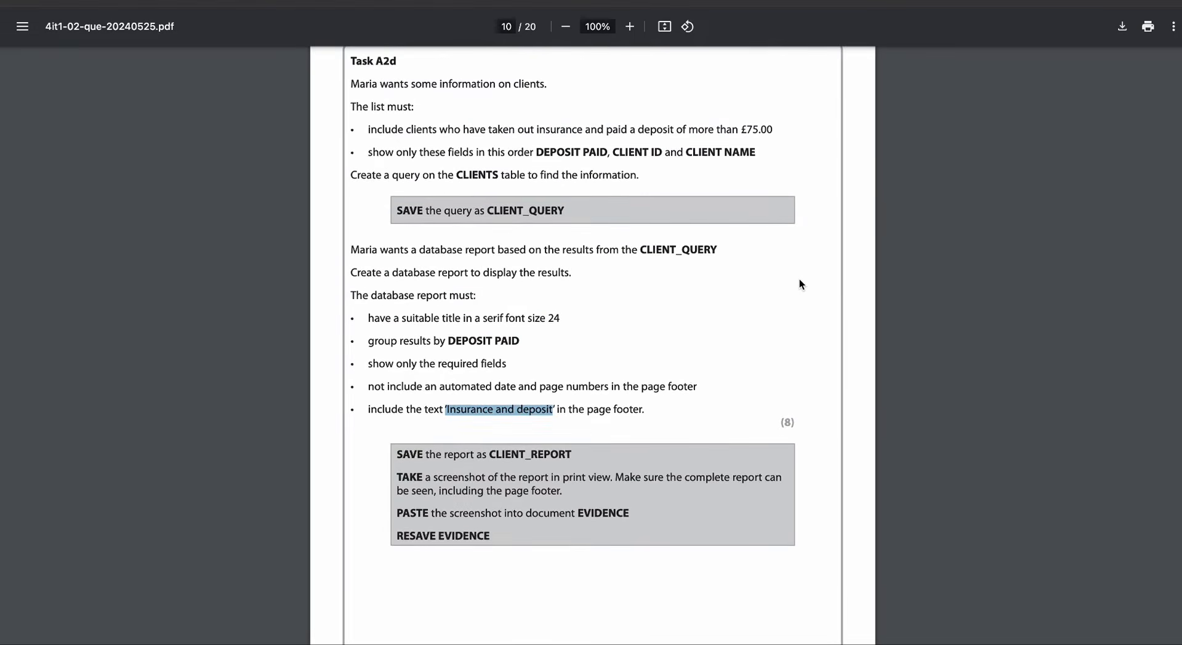
scroll(799, 280, "down", 7)
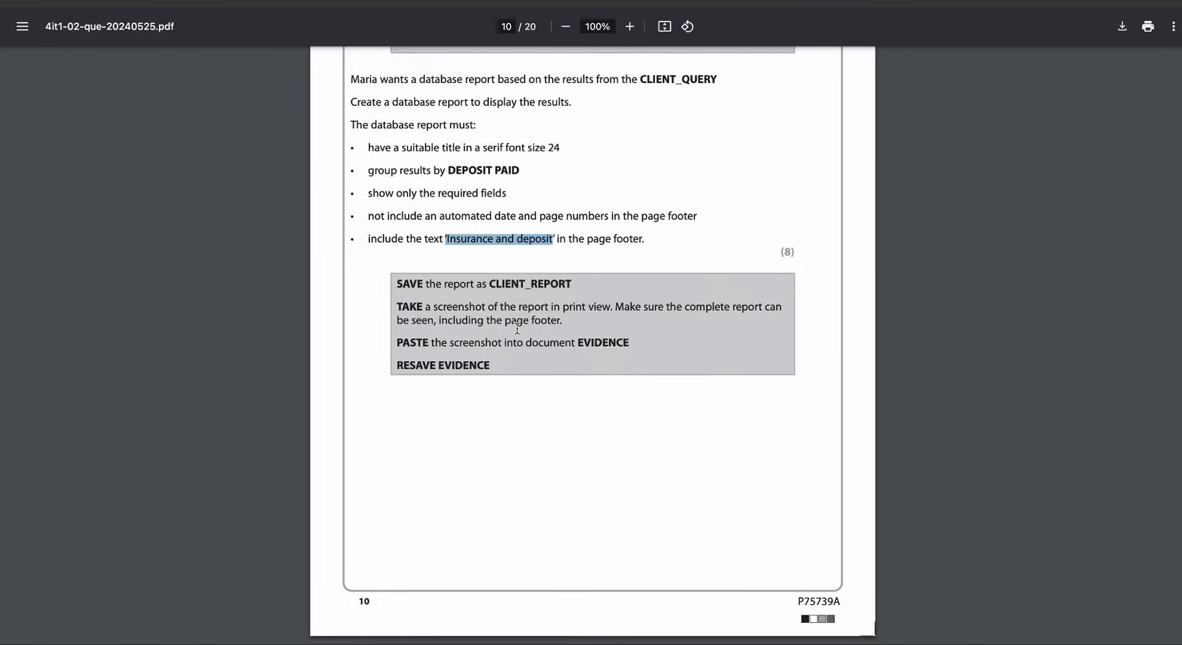
Switch back to Access, delete the logo beside the CLIENT_REPORT title in Design View, save, and display the report in Report View.
key("ctrl+Up")
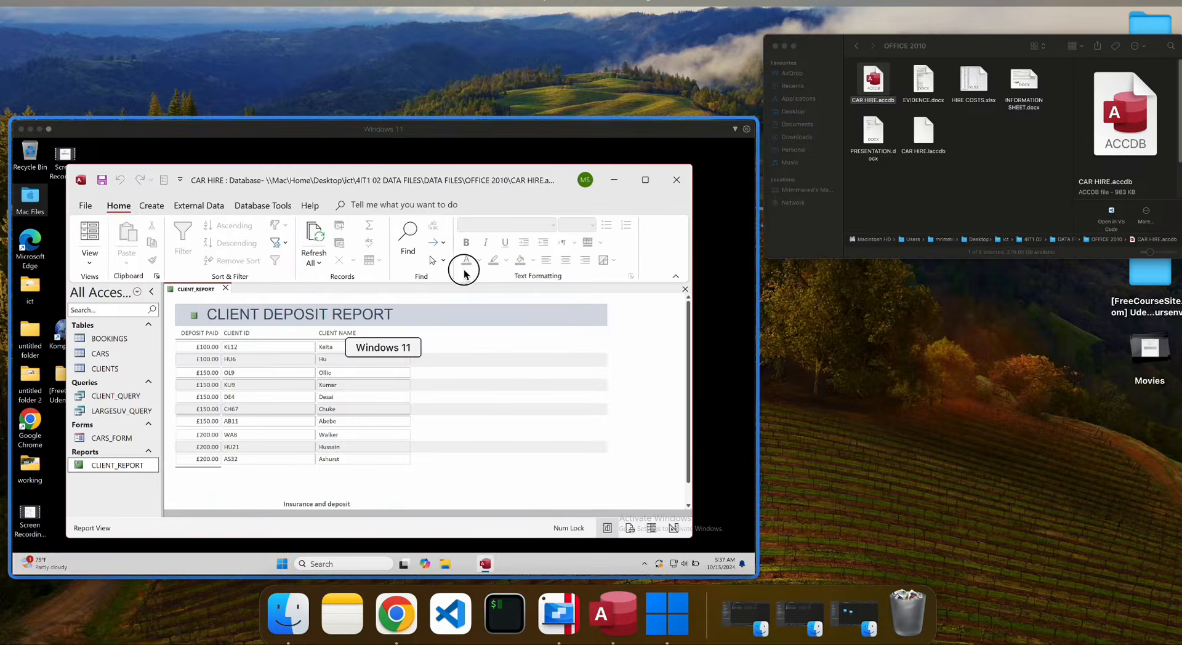
left_click(463, 273)
scroll(549, 382, "down", 1)
scroll(549, 383, "up", 2)
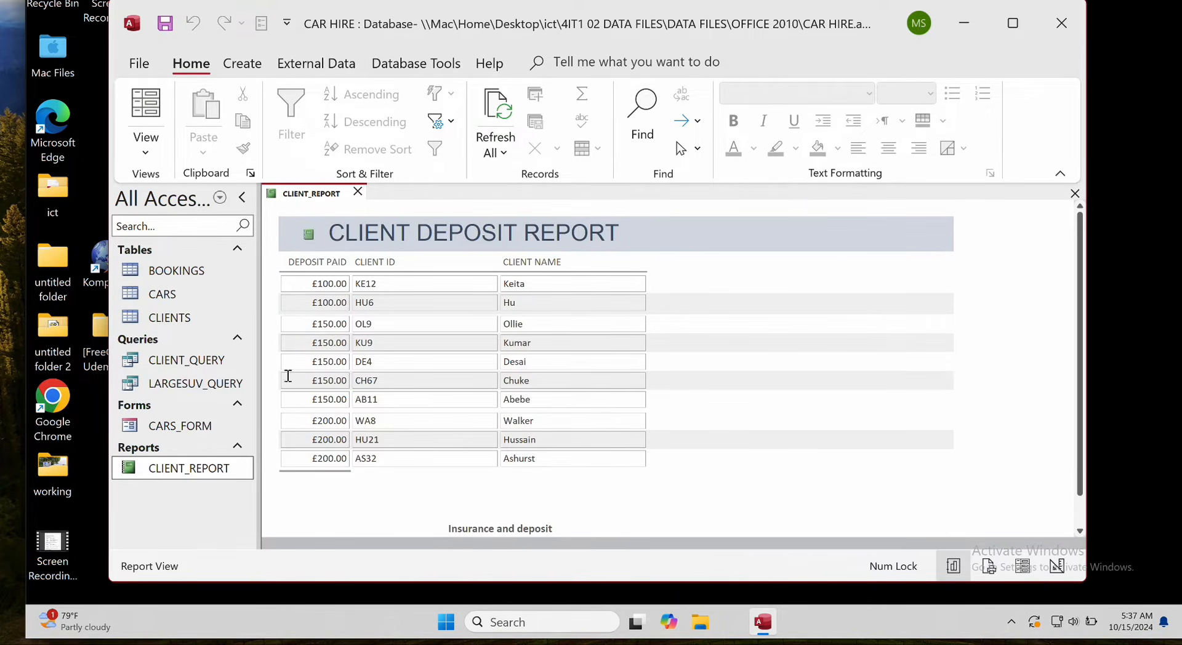
right_click(223, 470)
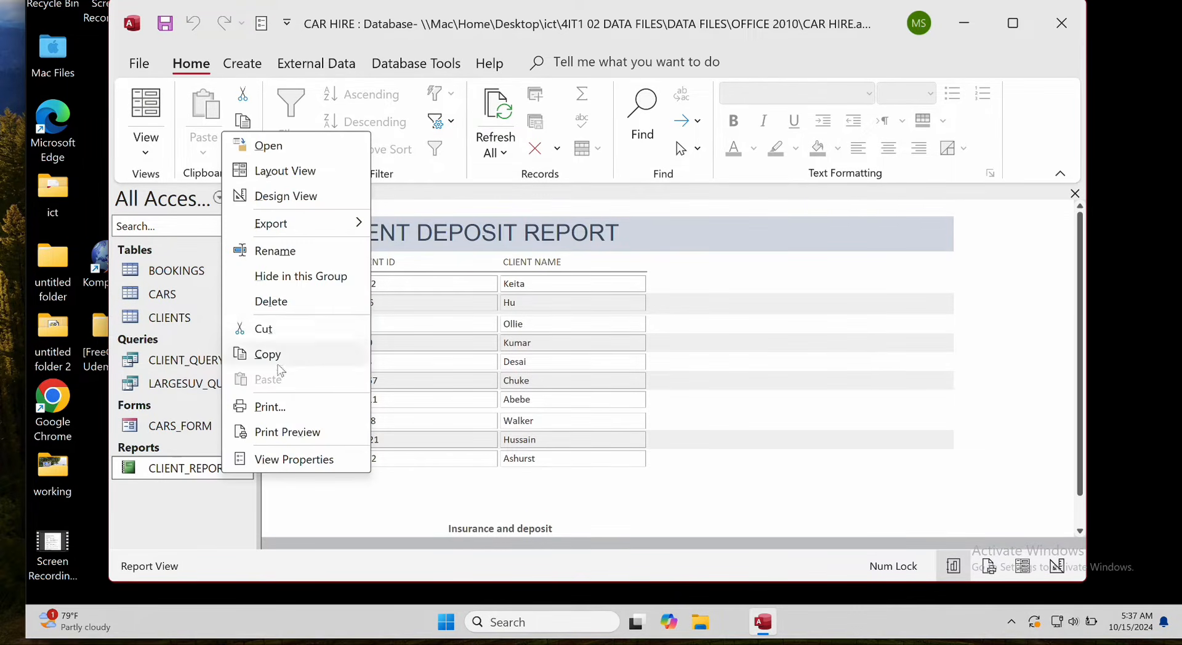
left_click(297, 196)
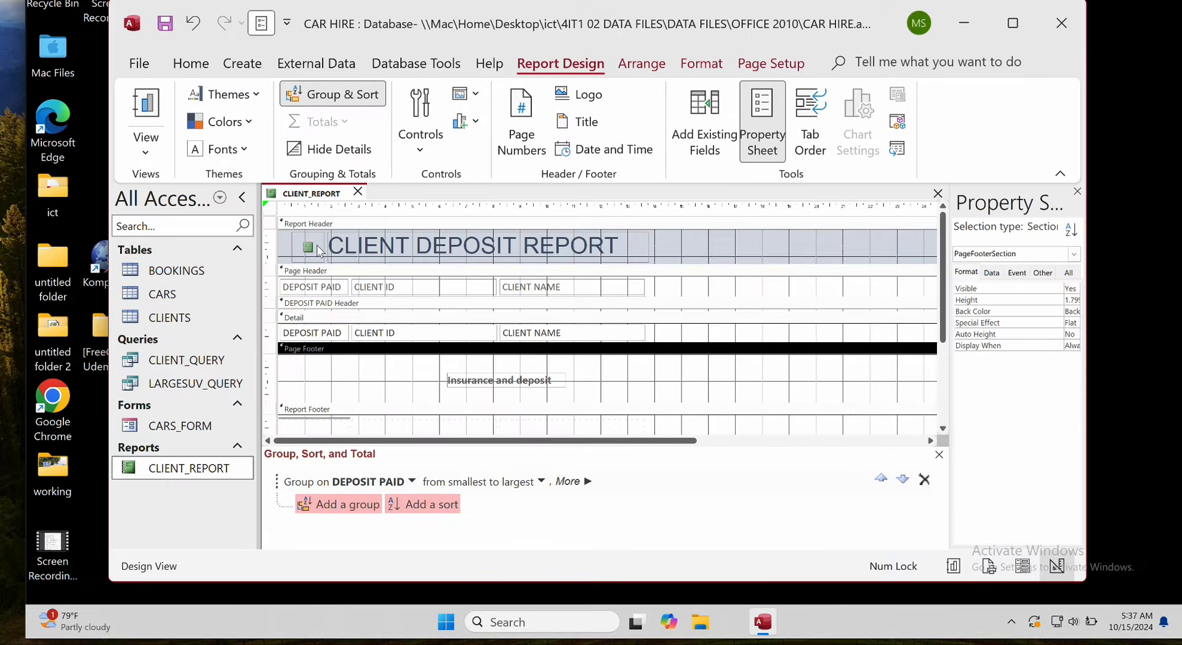
left_click(316, 248)
right_click(315, 249)
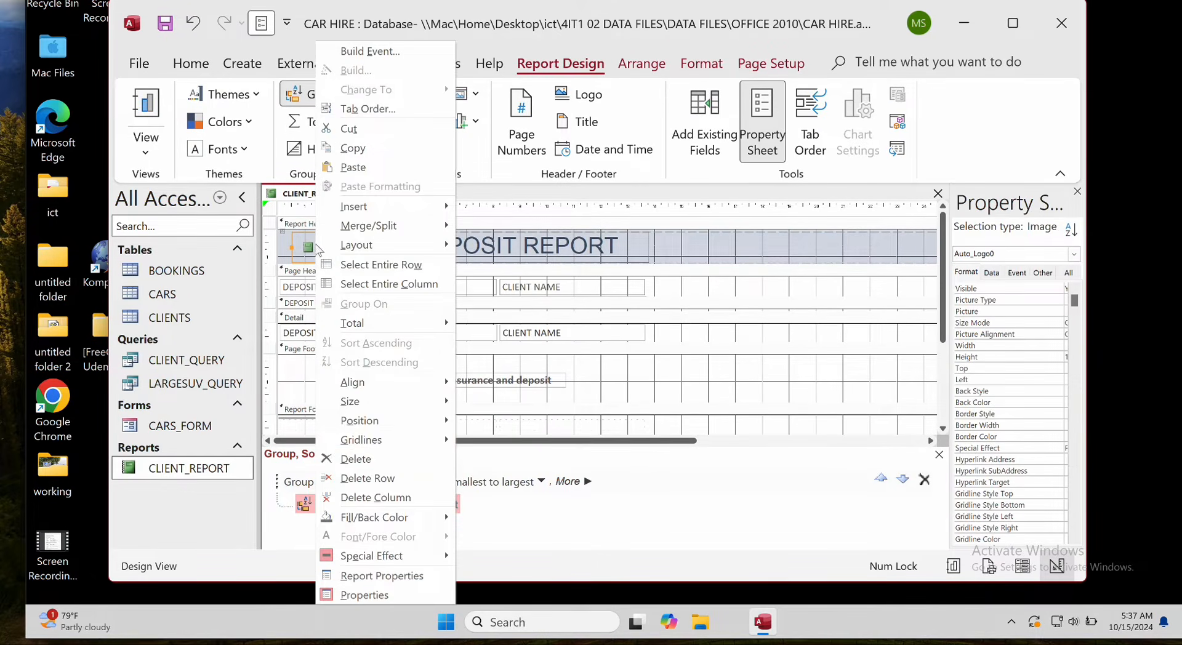
left_click(351, 458)
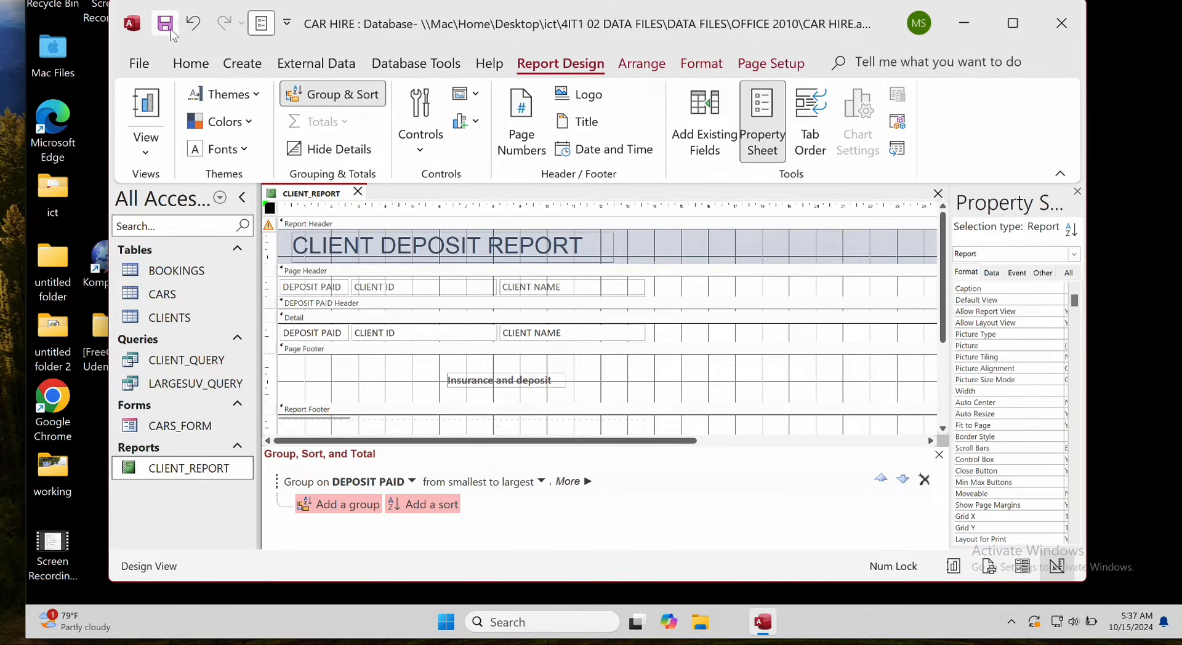
double_click(187, 468)
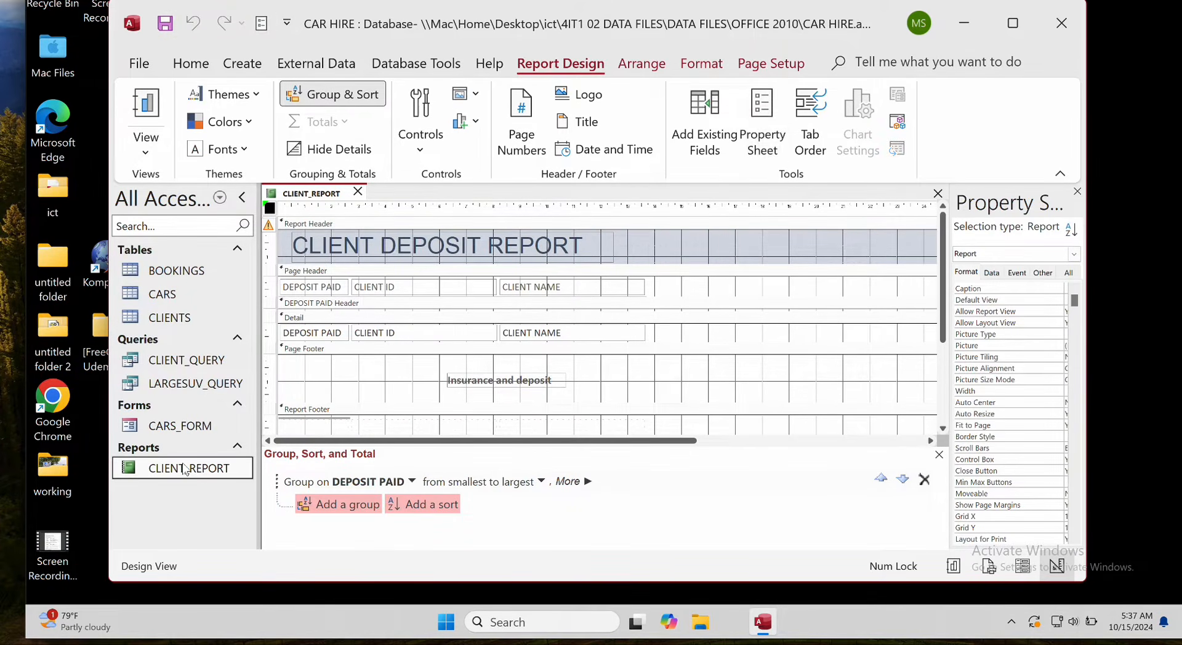
scroll(626, 400, "down", 1)
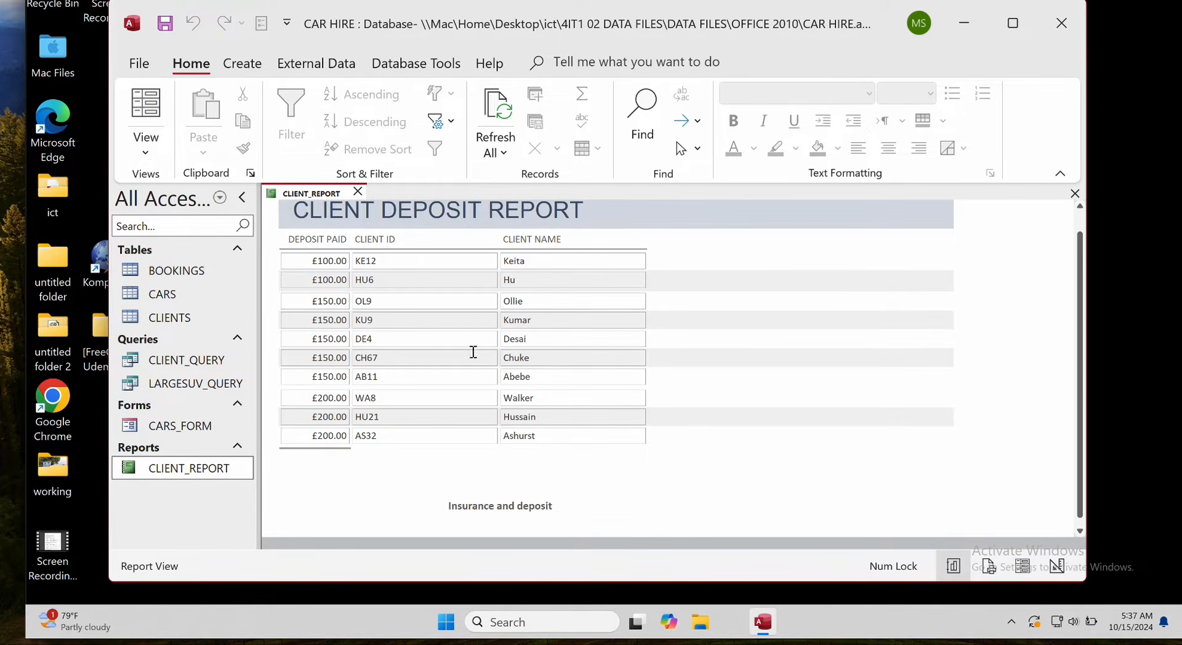
Move the Insurance and deposit label up and to the left within the page footer and display CLIENT_REPORT in Layout View.
right_click(162, 469)
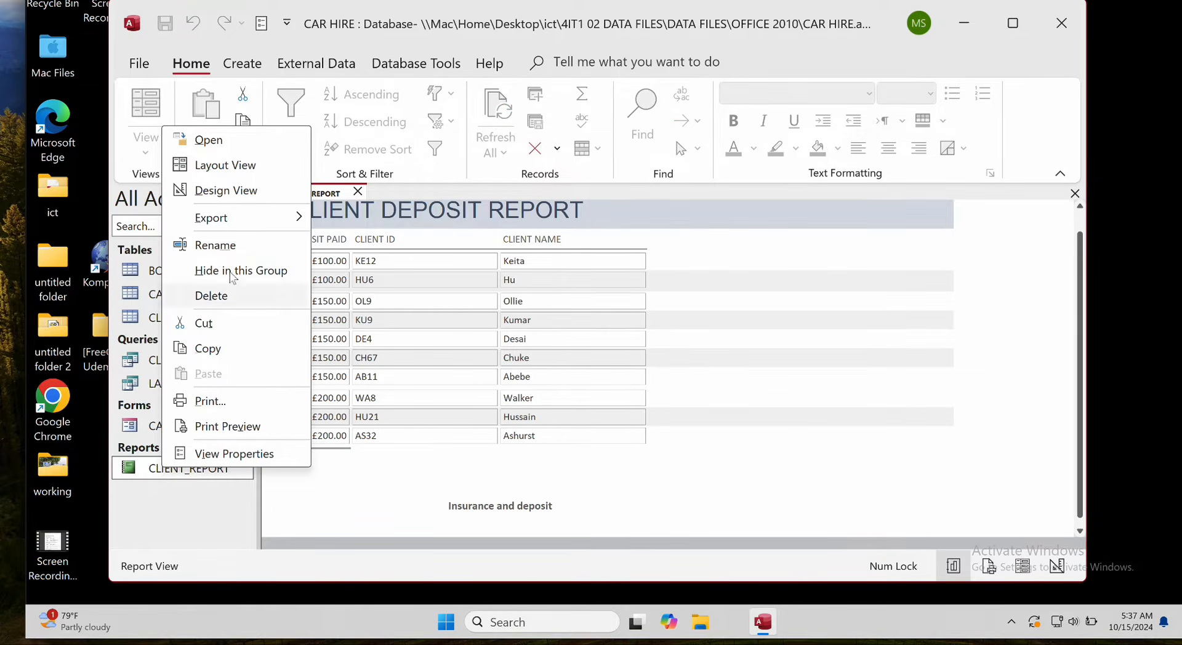
left_click(226, 190)
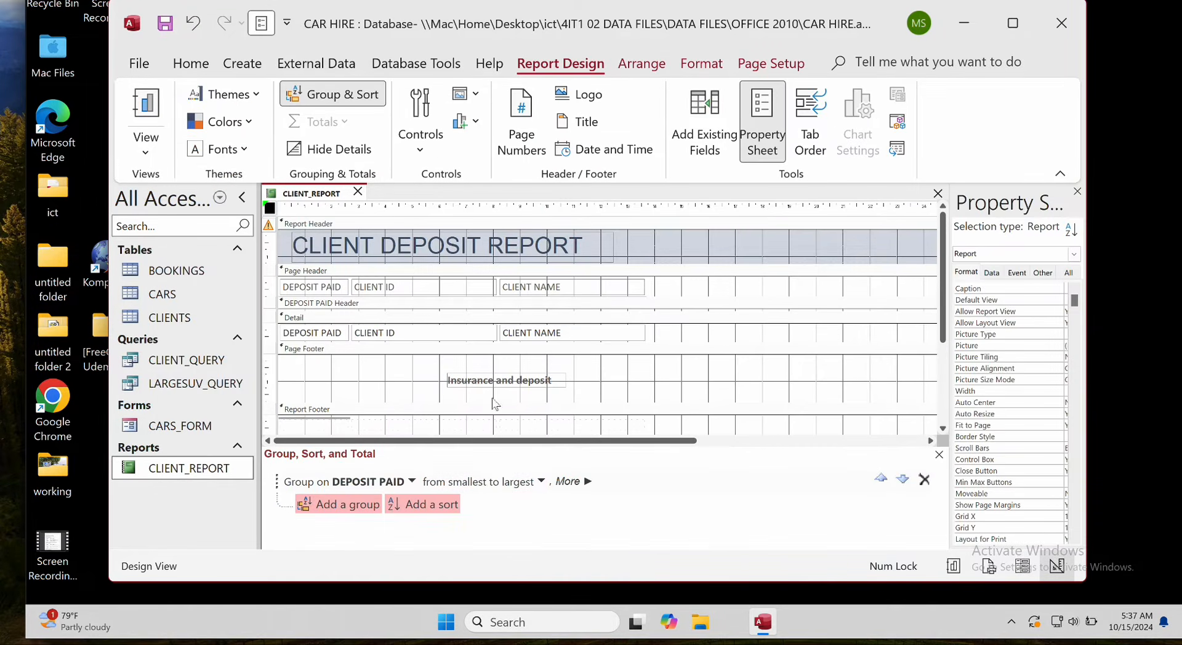
left_click_drag(488, 380, 460, 363)
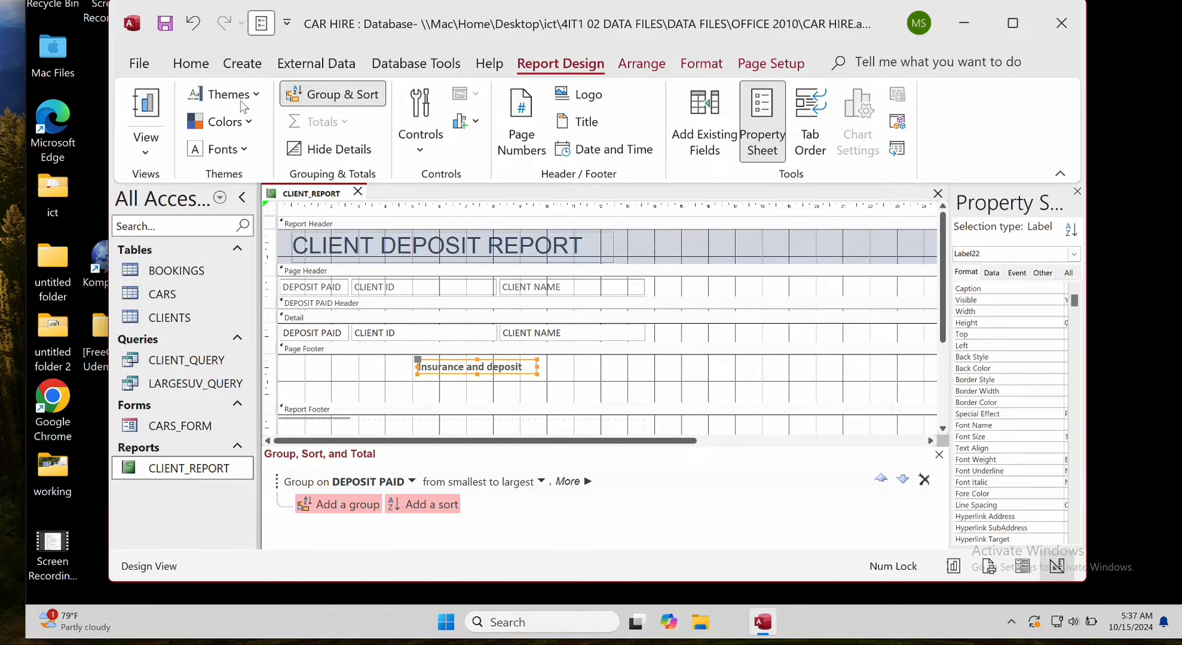
left_click(145, 108)
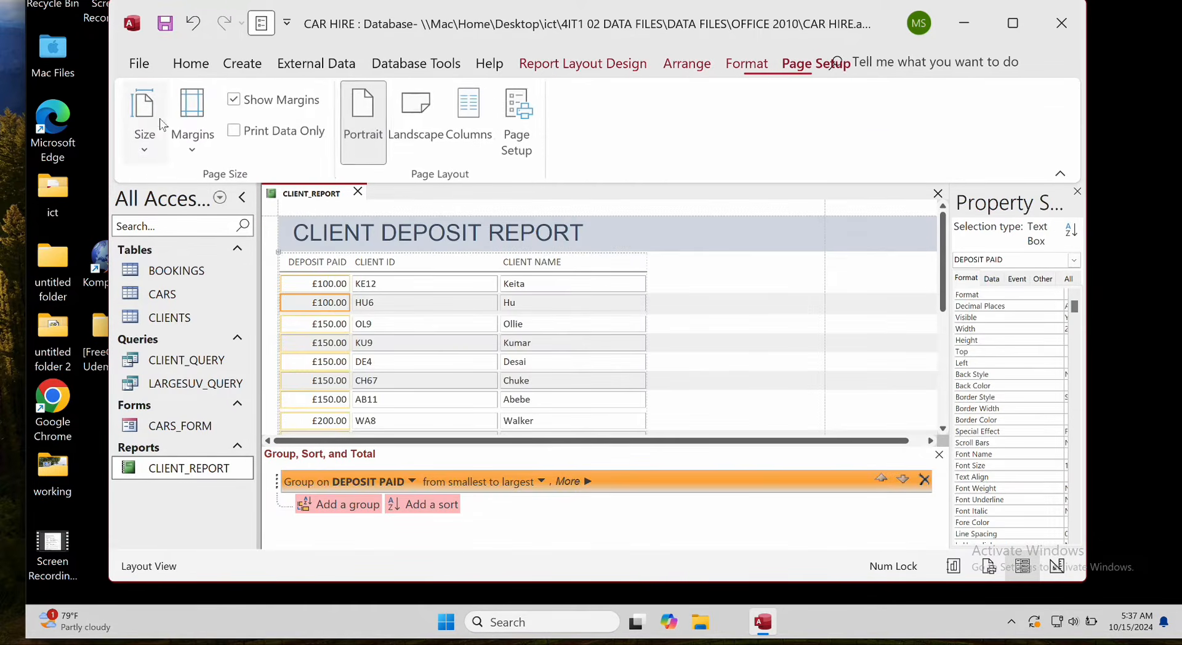
scroll(498, 329, "down", 1)
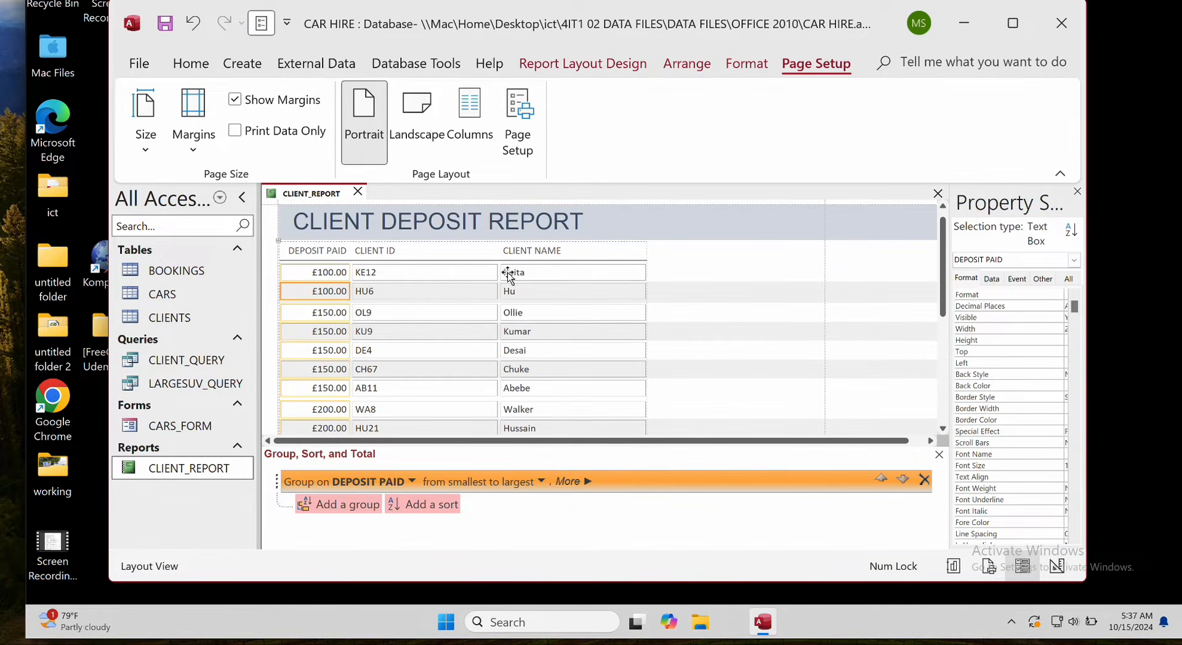
Close CLIENT_REPORT, reopen it in Report View and check its title, records and page footer.
left_click(357, 191)
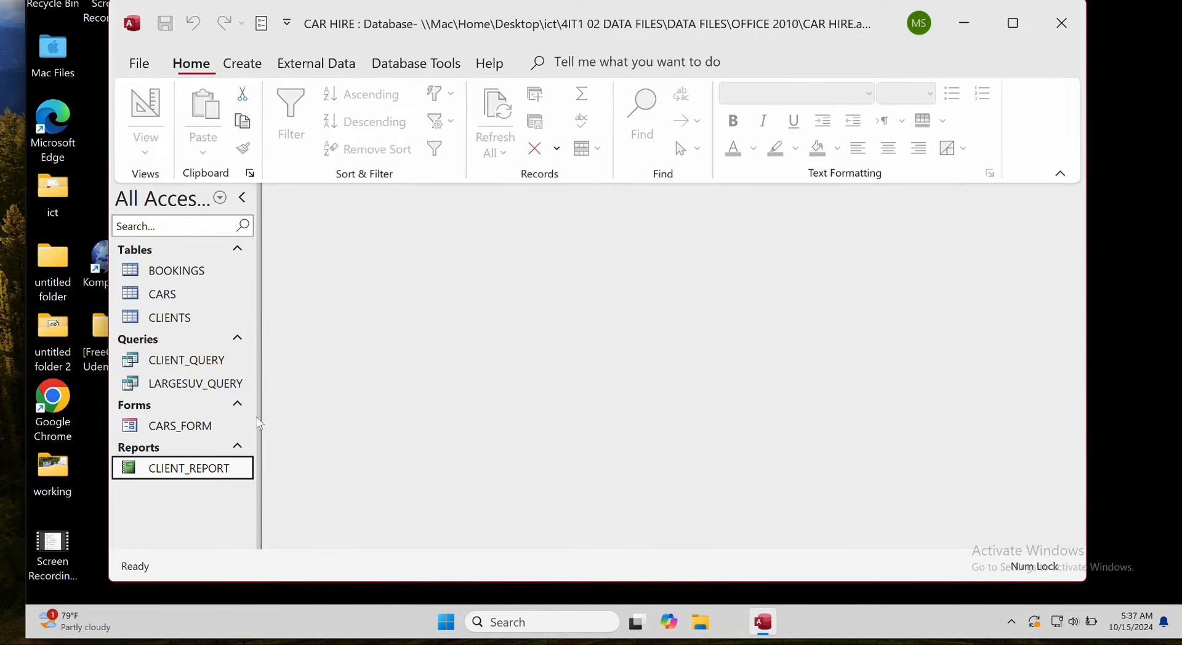
double_click(203, 467)
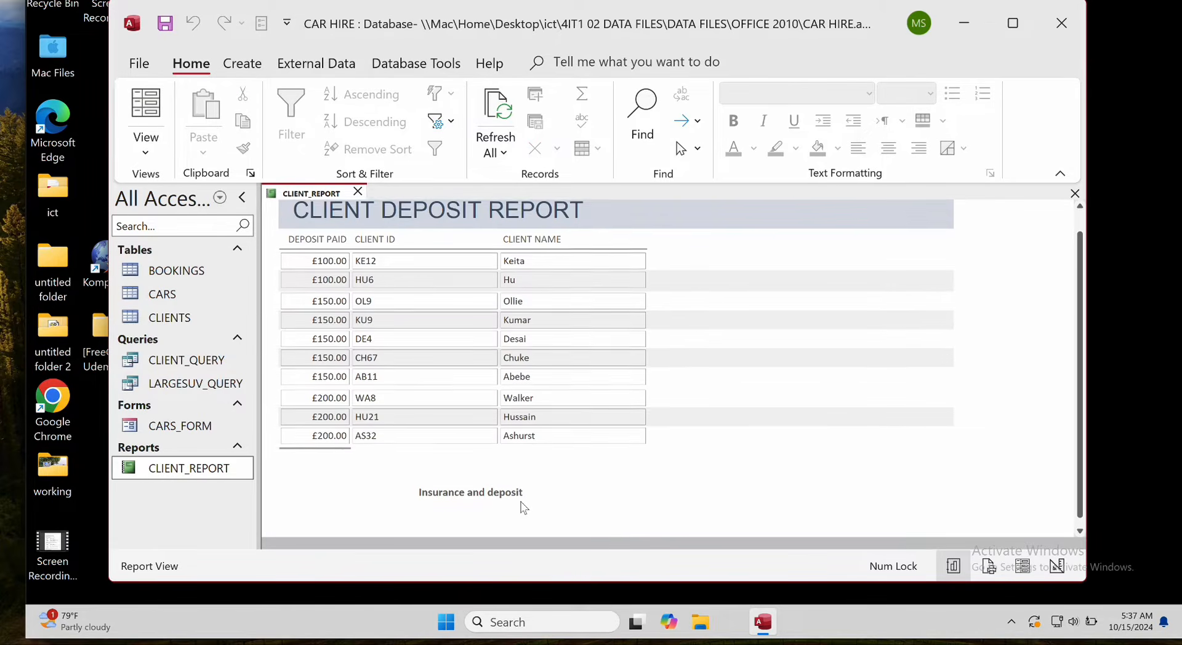
scroll(519, 511, "down", 1)
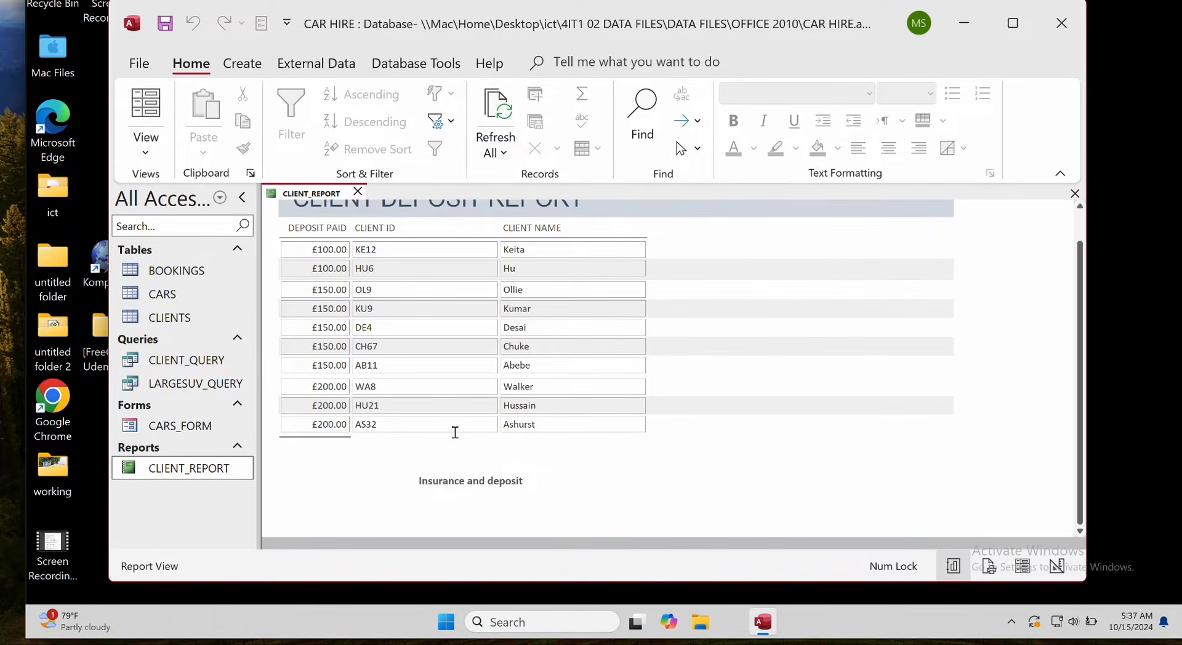
scroll(380, 436, "up", 1)
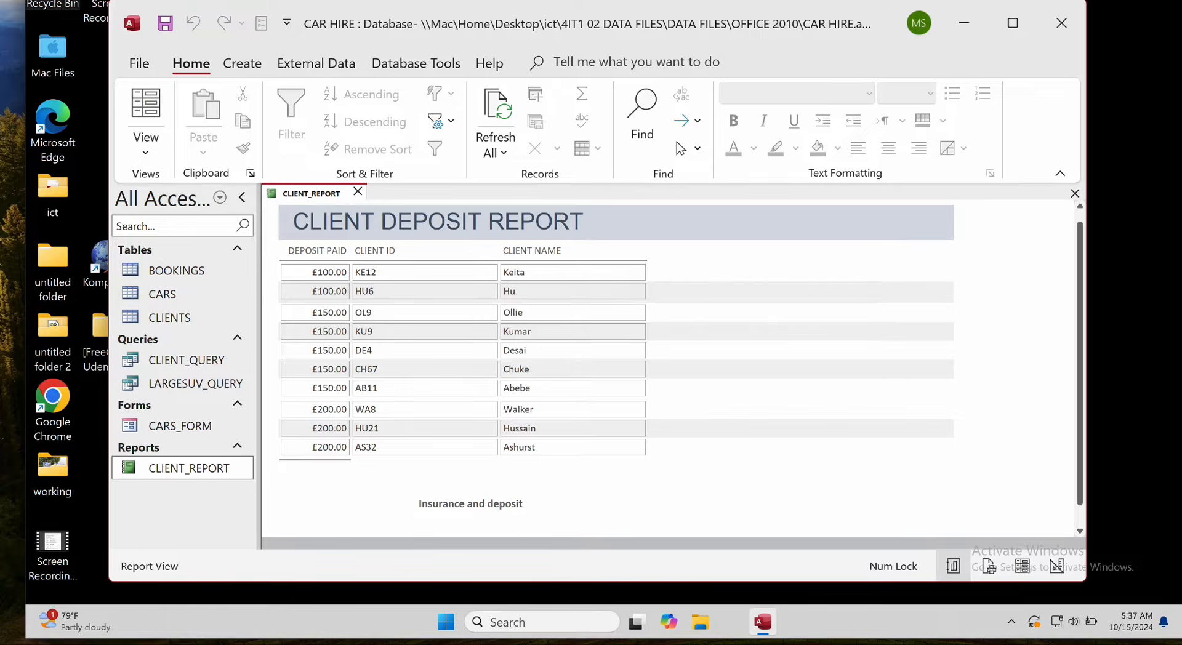
scroll(577, 407, "up", 1)
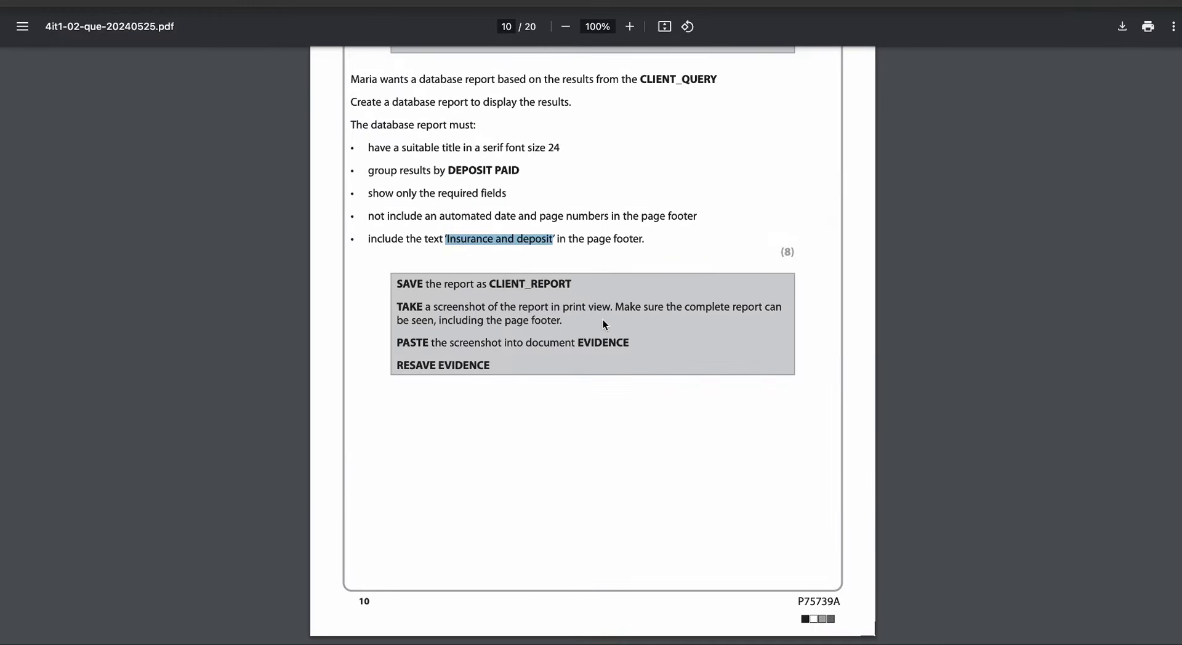
Read the Task A2e questions and the Task A3 presentation requirements in the exam paper.
scroll(604, 321, "down", 8)
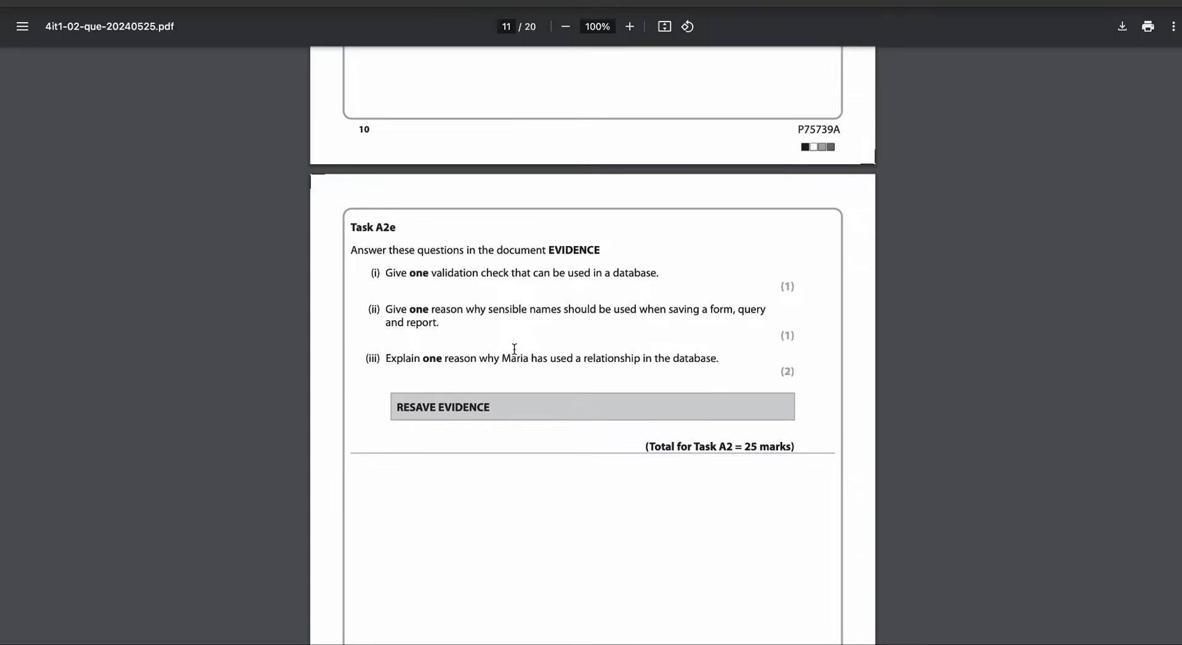
scroll(514, 349, "down", 1)
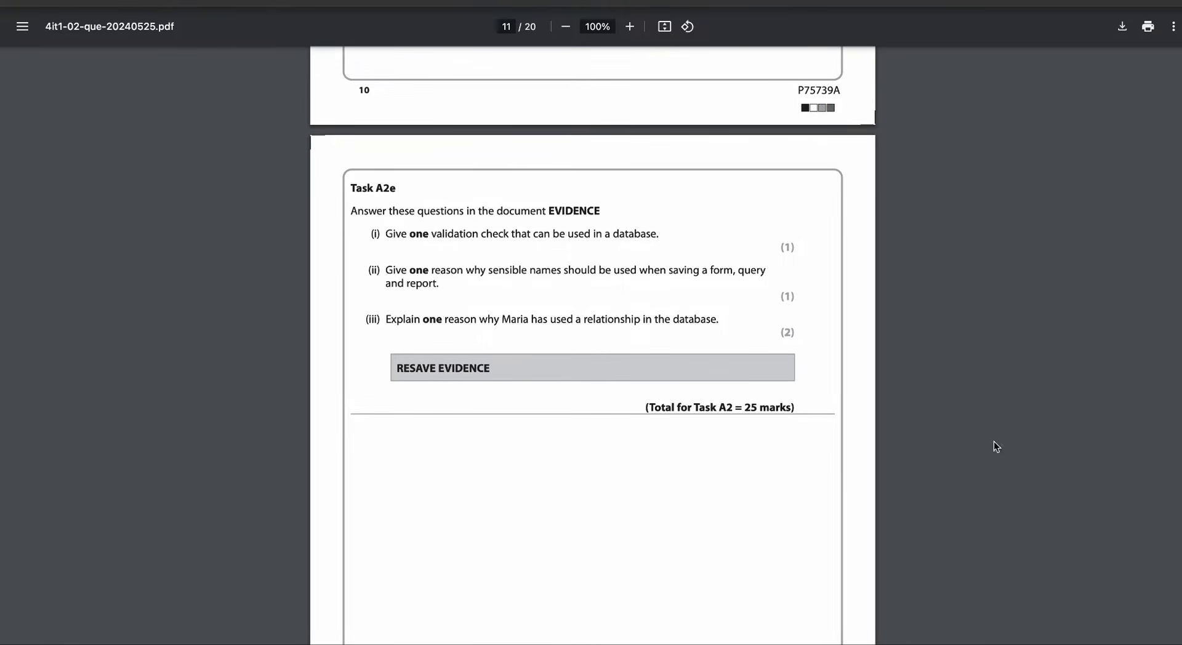
scroll(480, 464, "down", 1)
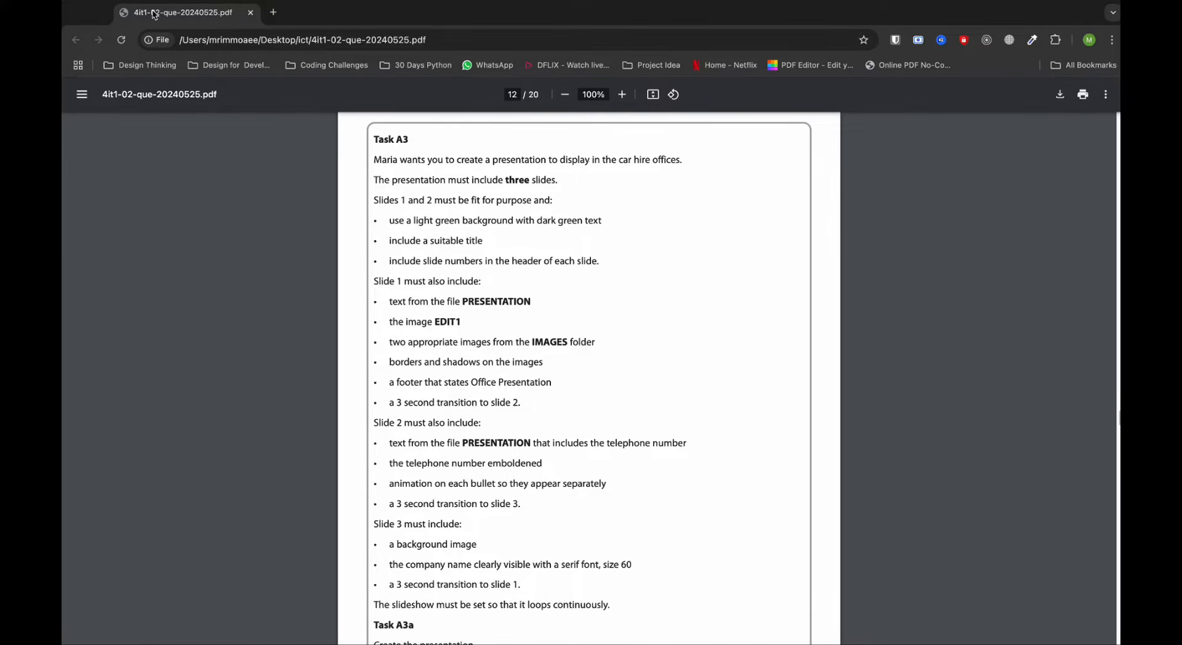
Take the exam paper out of full screen, launch PowerPoint and create a blank presentation.
left_click(99, 16)
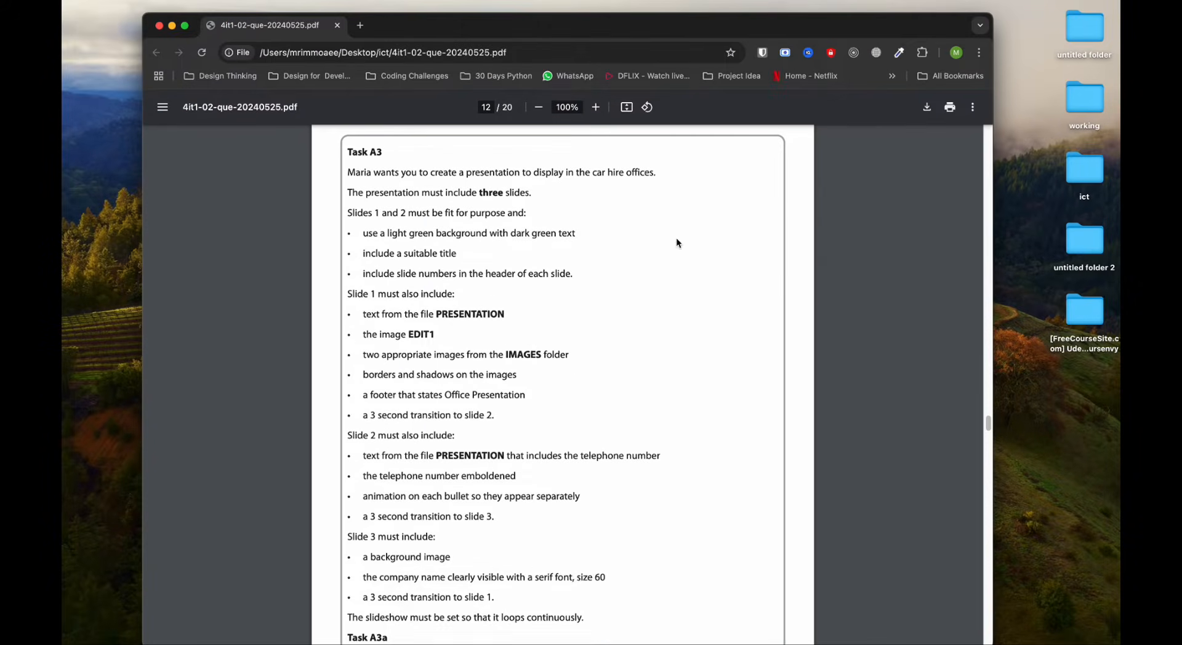
mouse_move(639, 631)
left_click(682, 616)
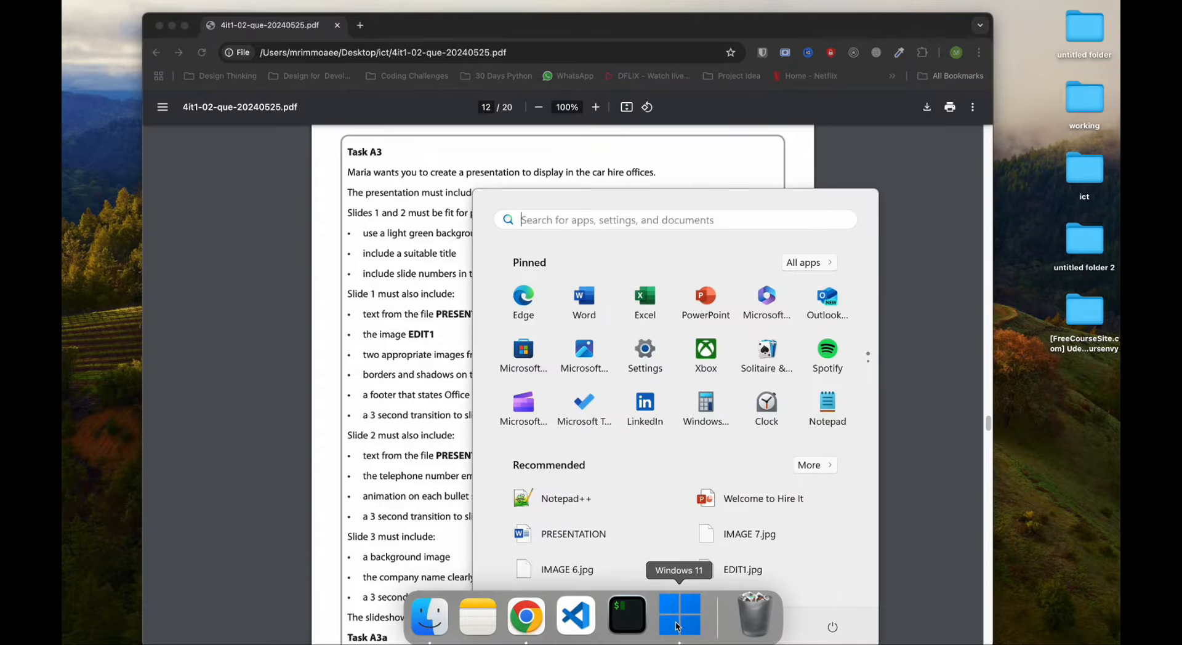
left_click(705, 299)
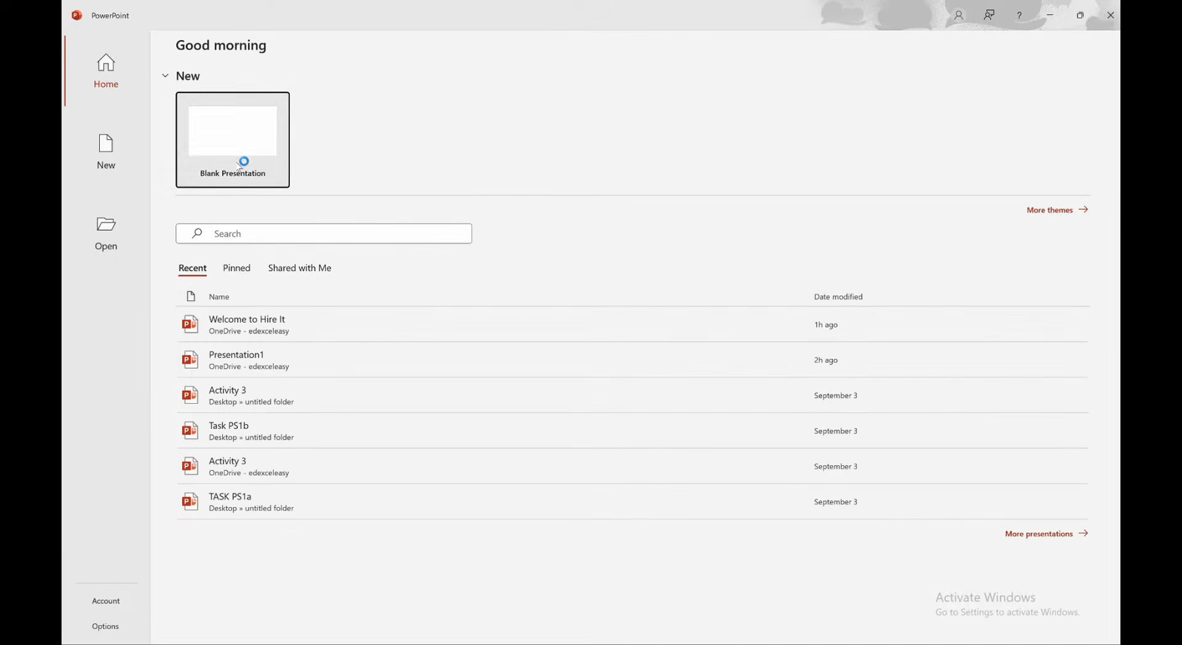
left_click(241, 165)
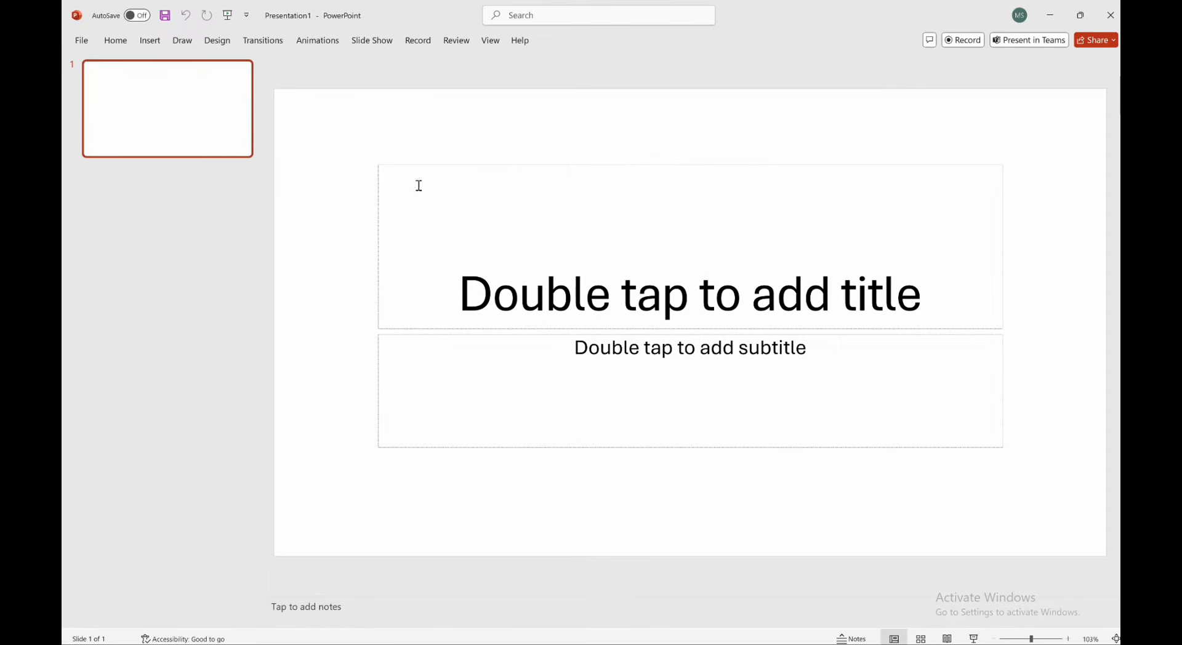
Maximise the presentation window and close the Designer suggestions.
double_click(887, 15)
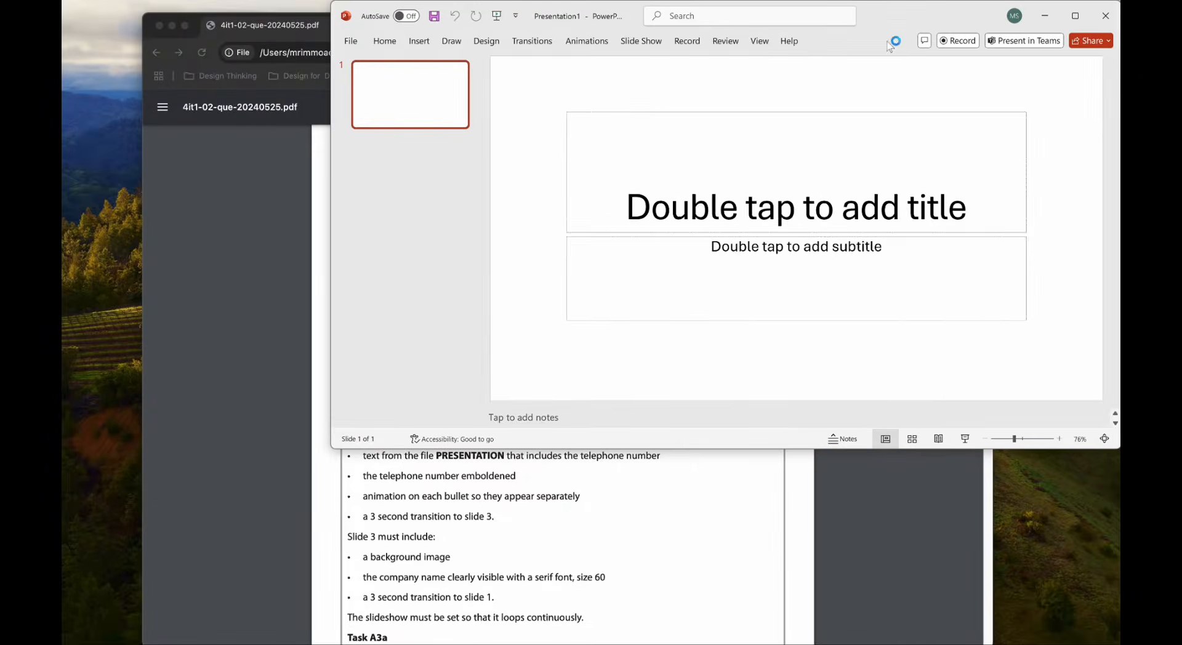
left_click(1081, 19)
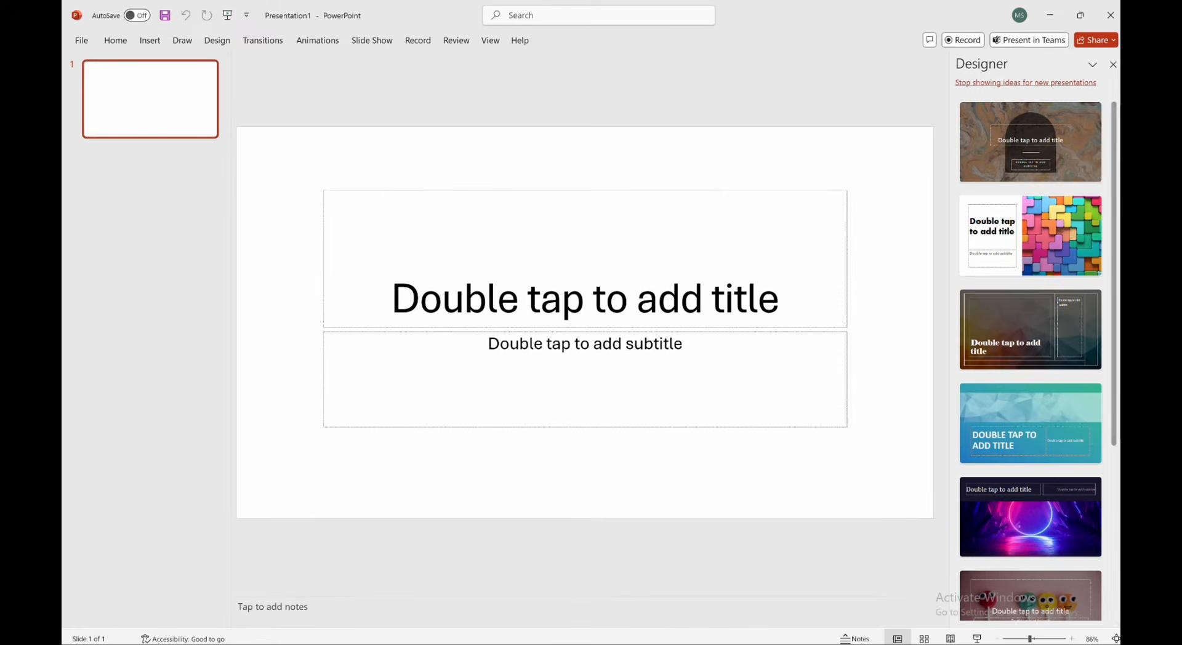
left_click(1112, 69)
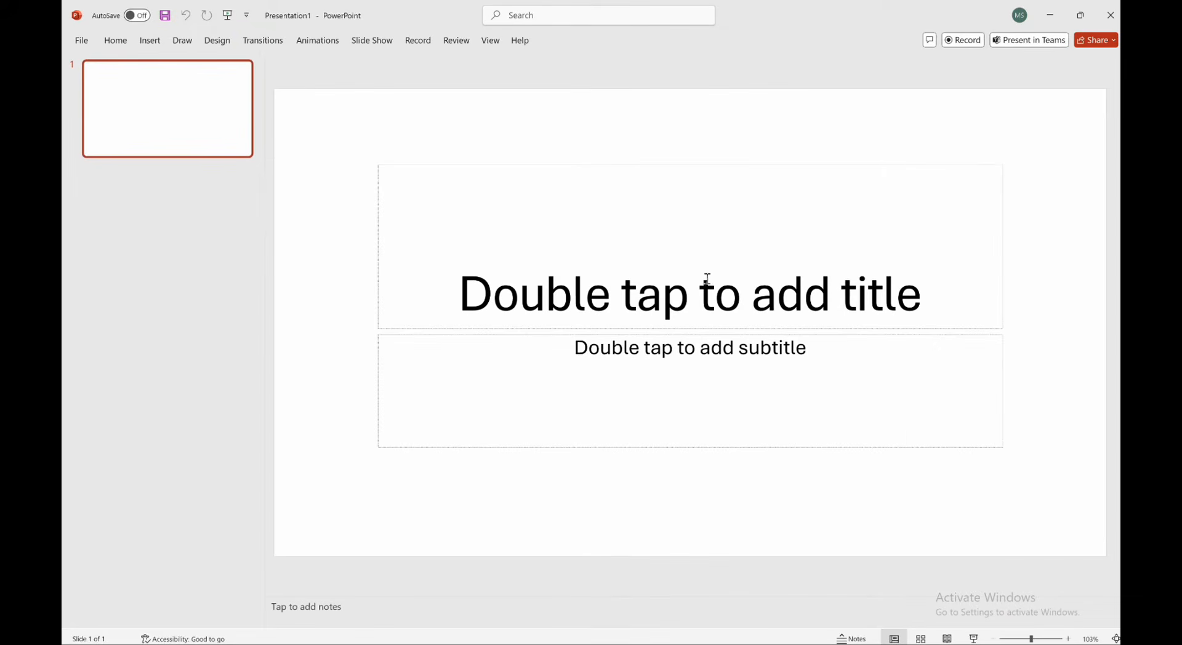
Check the Task A3 slide requirements in the exam paper and return to the blank presentation.
key("ctrl+Up")
left_click(283, 275)
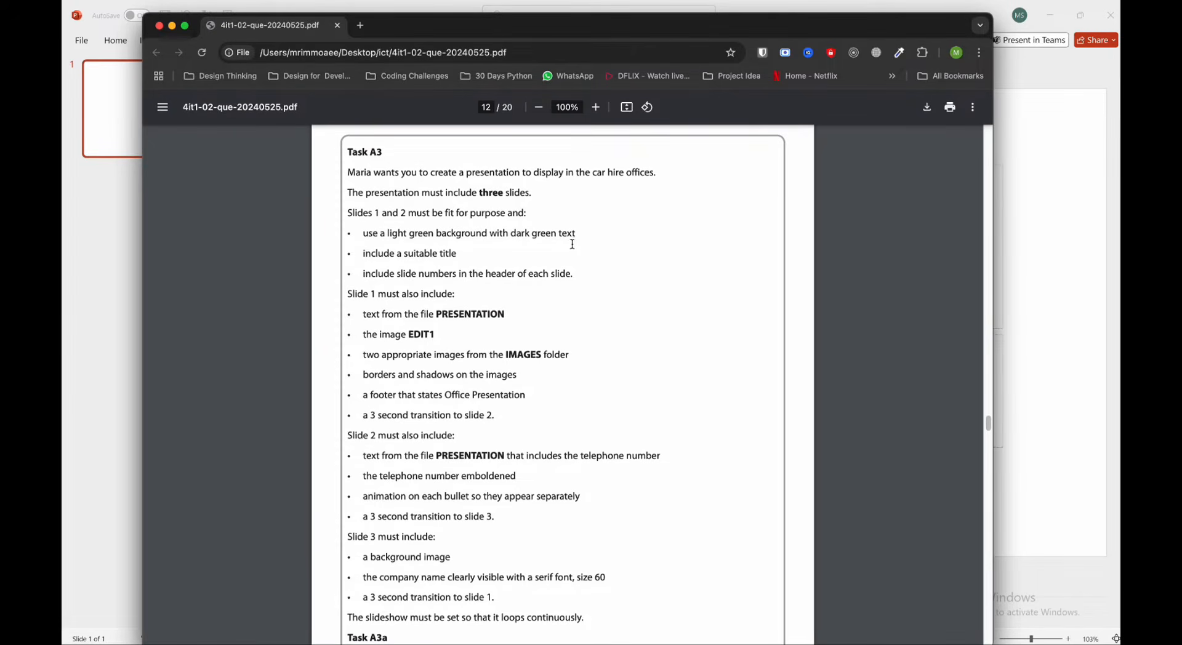
left_click(1024, 257)
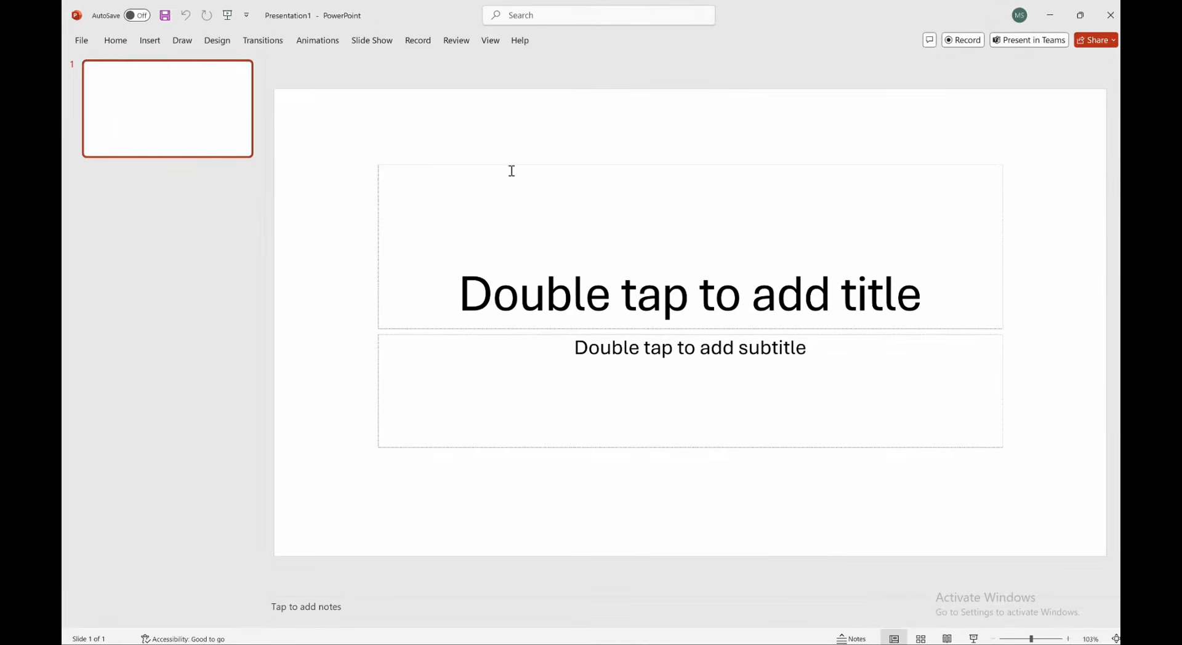
Find and open Slide Master View and select the title slide layout.
left_click(615, 17)
type("master")
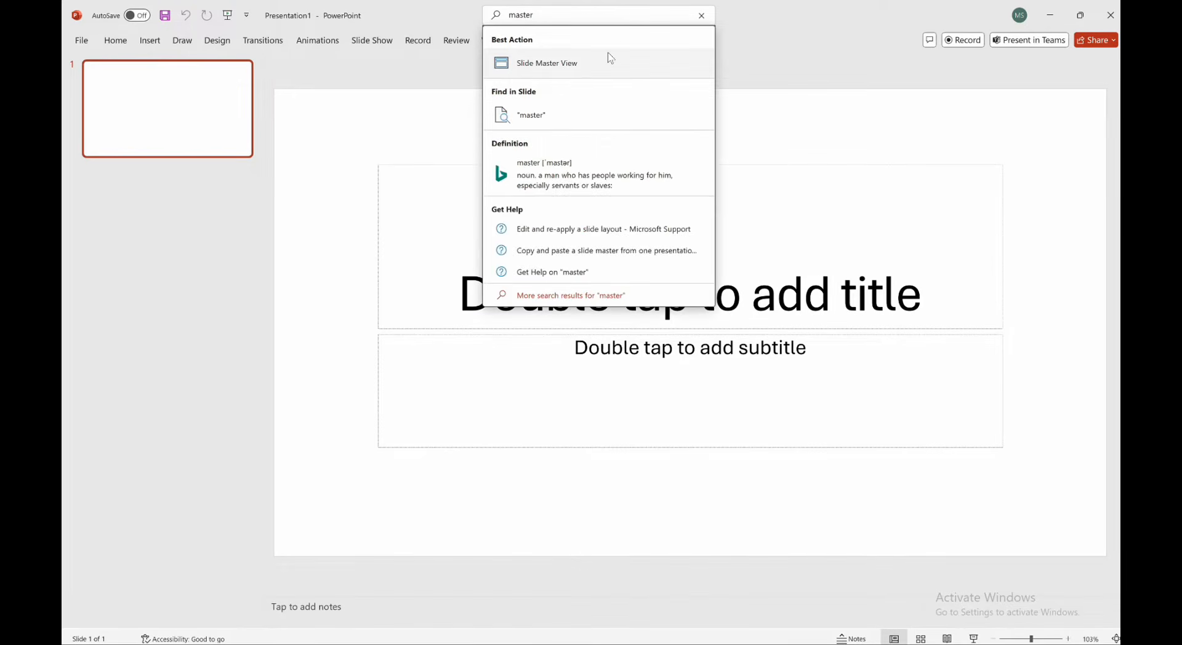
left_click(607, 62)
left_click(190, 171)
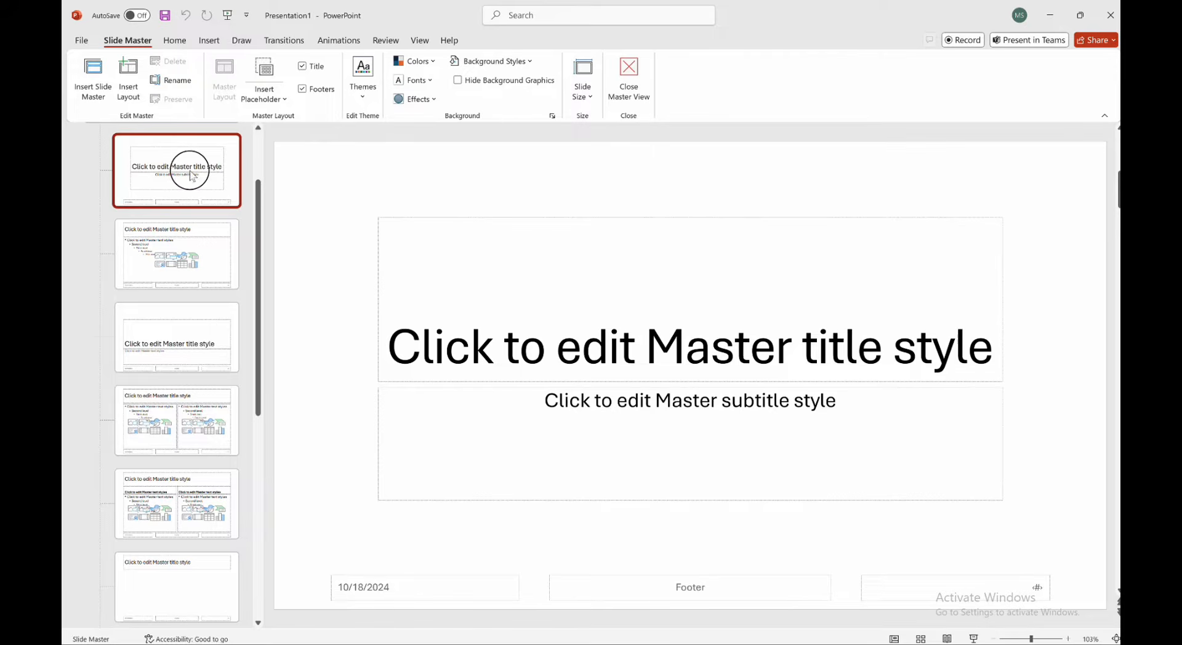
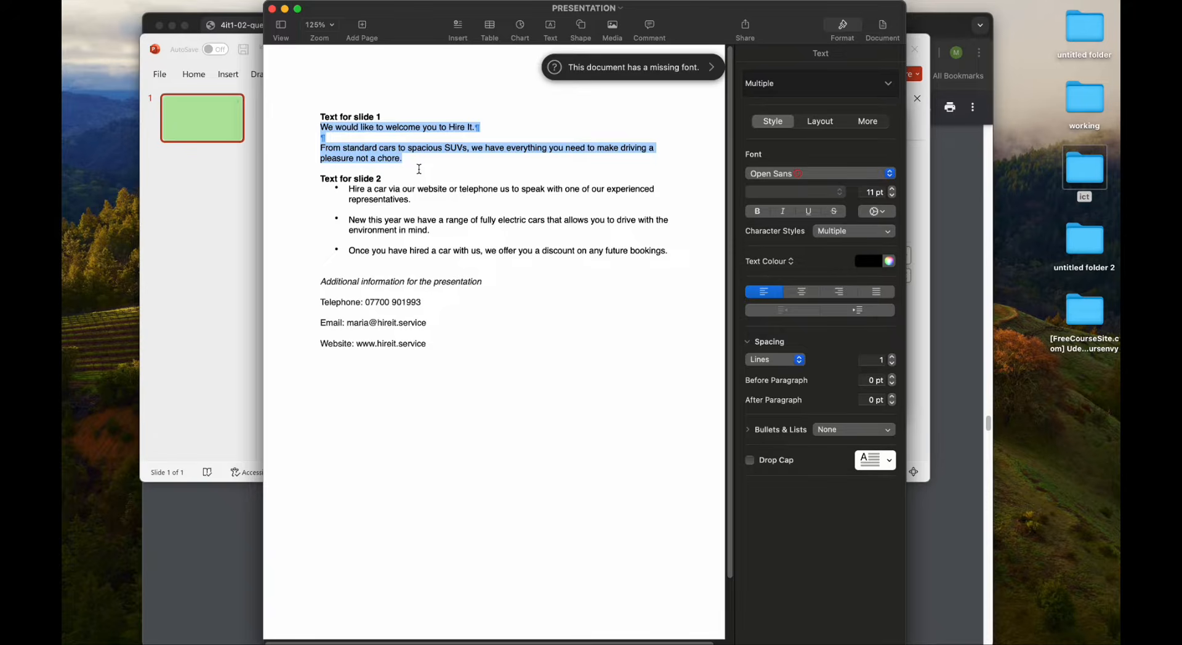
Deselect the slide 1 text in the PRESENTATION document, minimise that document and return to the PowerPoint slide.
left_click(400, 168)
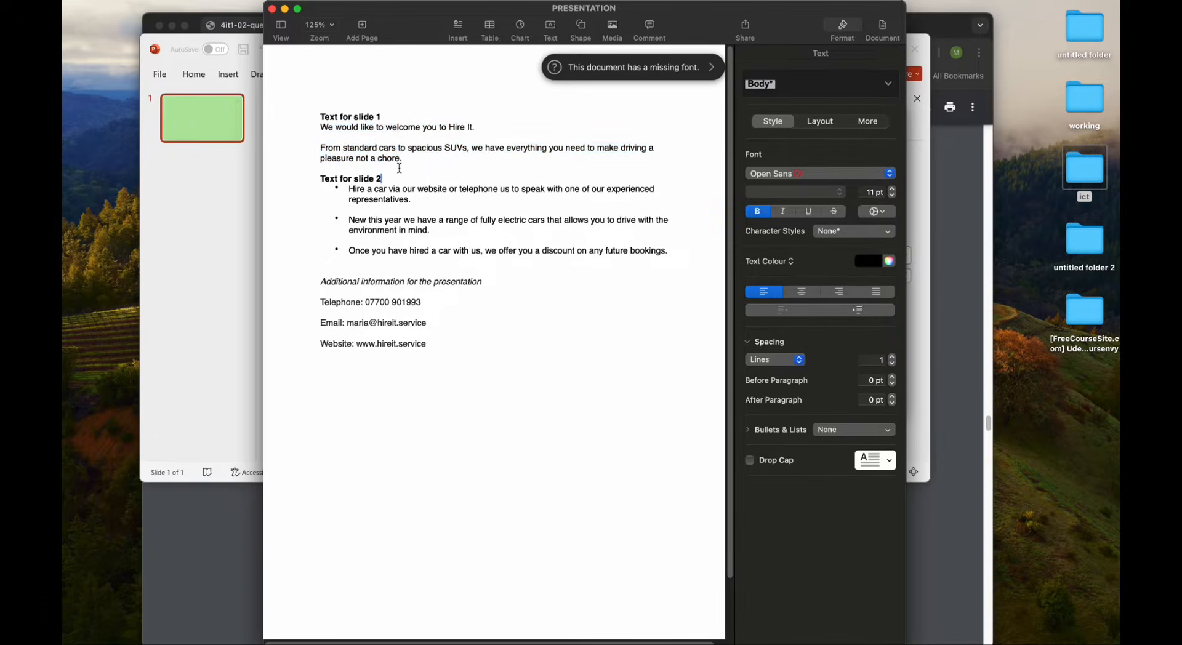
left_click(284, 9)
left_click(290, 243)
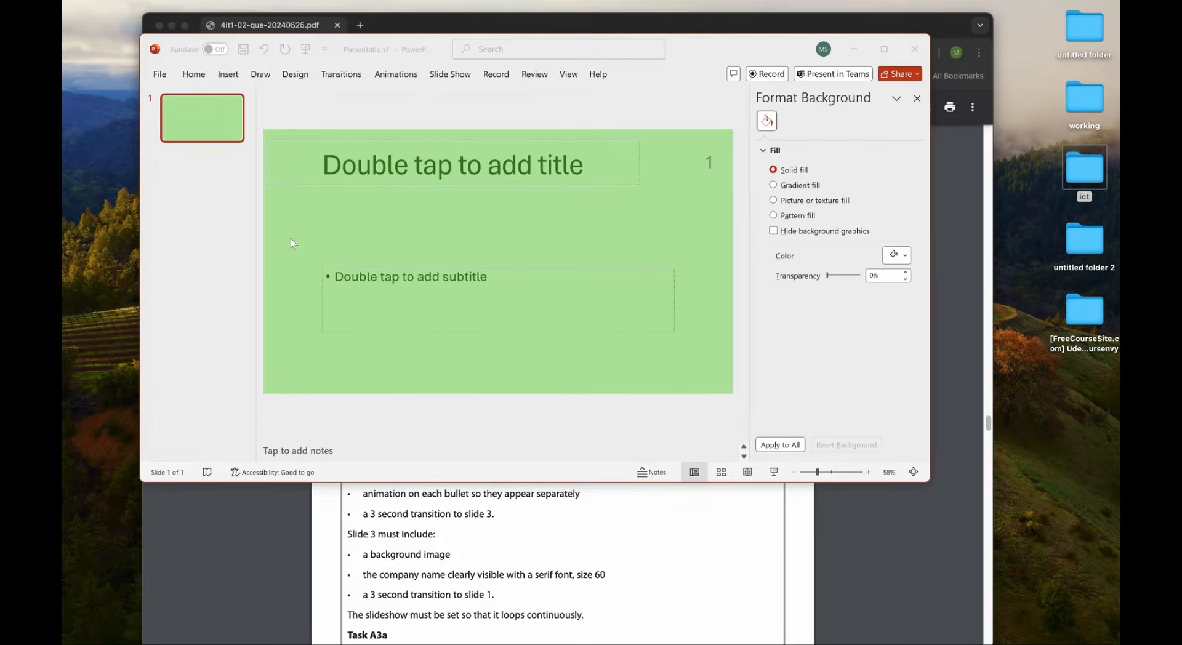
Move the subtitle placeholder up beneath the title placeholder and paste in the slide 1 welcome text from the PRESENTATION document.
left_click(409, 293)
left_click(426, 262)
left_click_drag(426, 262, 404, 192)
left_click(463, 210)
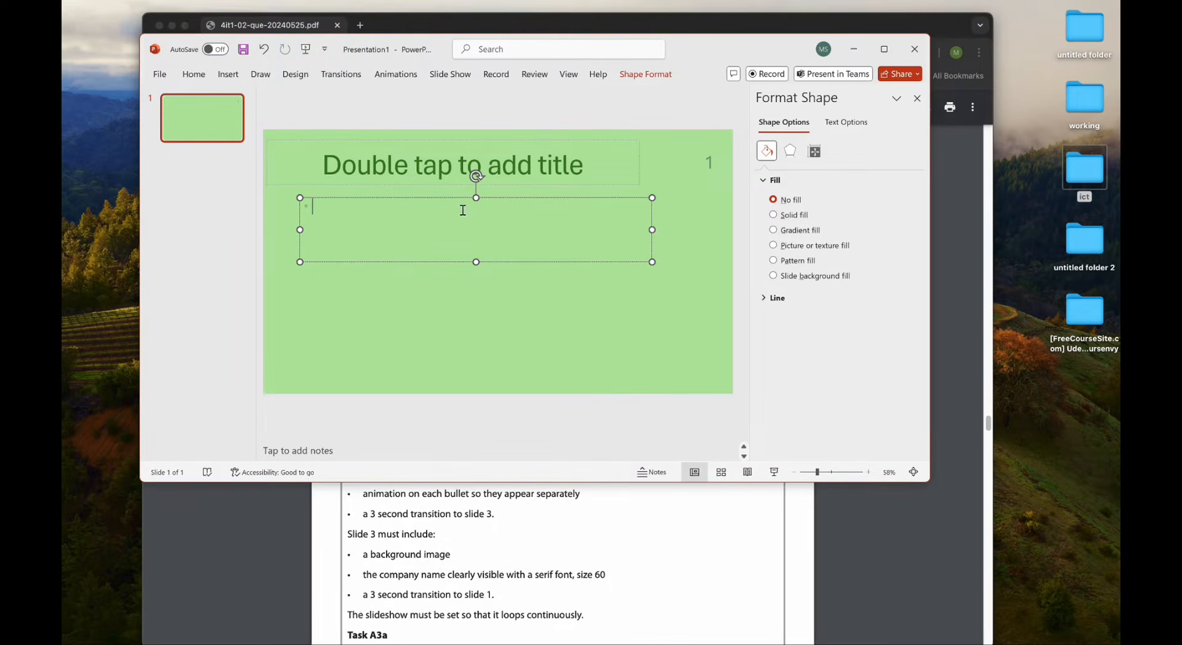
type("We would like to welcome you to Hire It.From standard cars to spacious SUVs, we have everything you need to make driving a pleasure not a chore.")
left_click(338, 235)
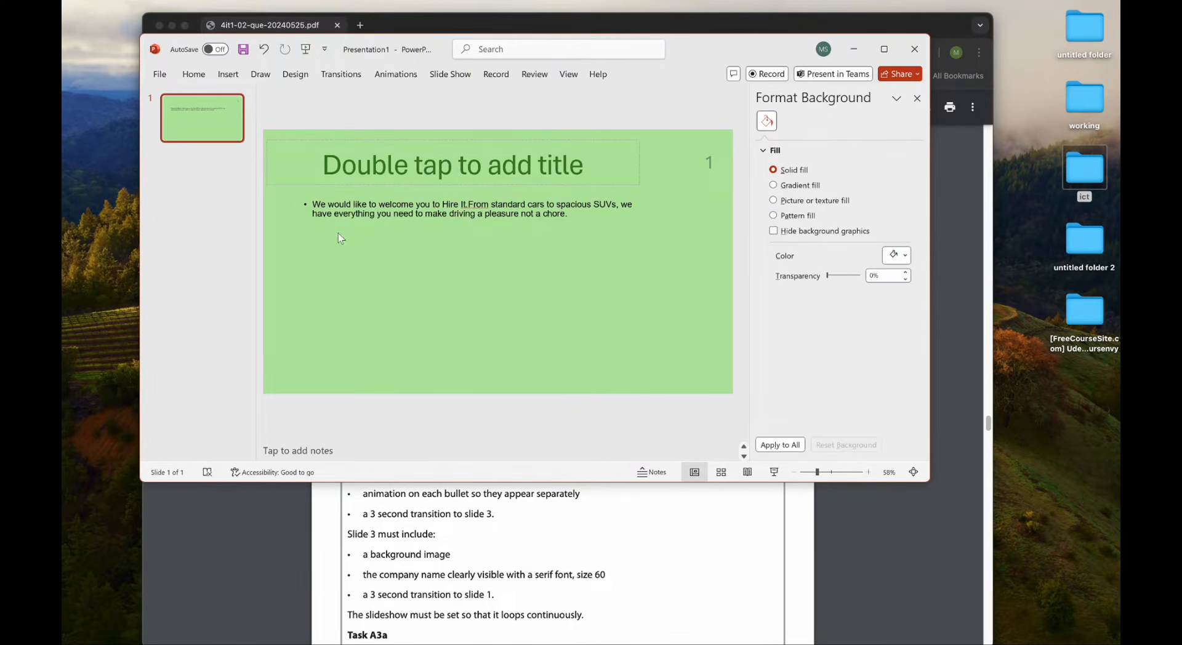
Remove the bullet from the welcome text and start a new paragraph at "From standard cars".
left_click(310, 204)
key("BackSpace")
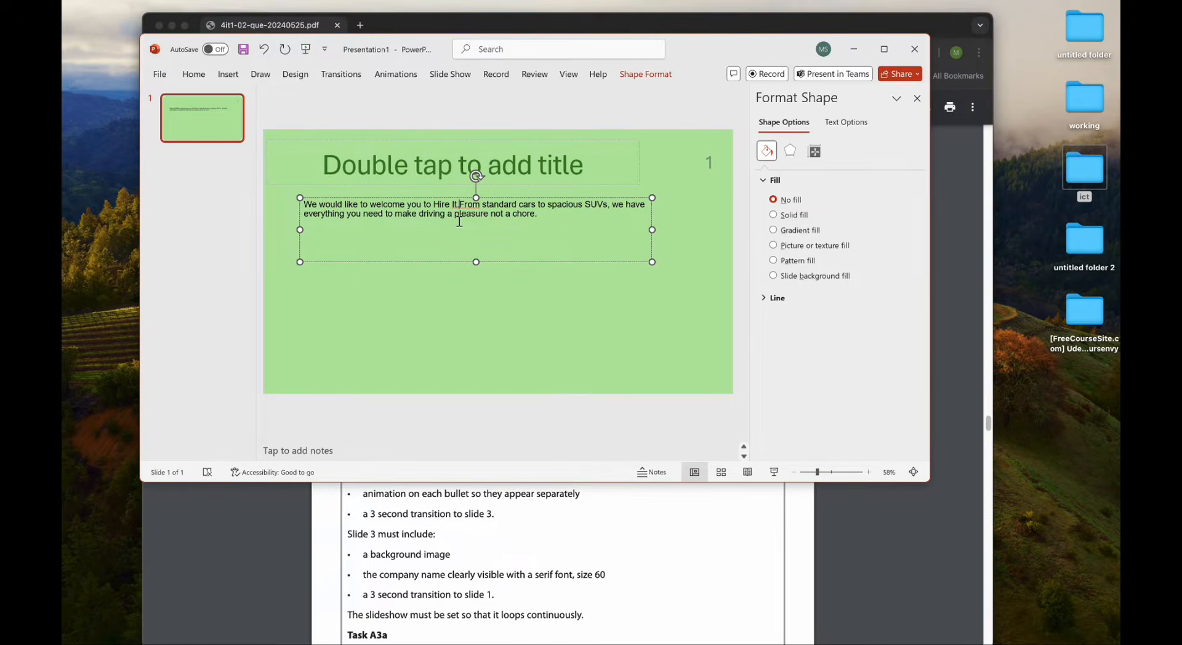
key("Return")
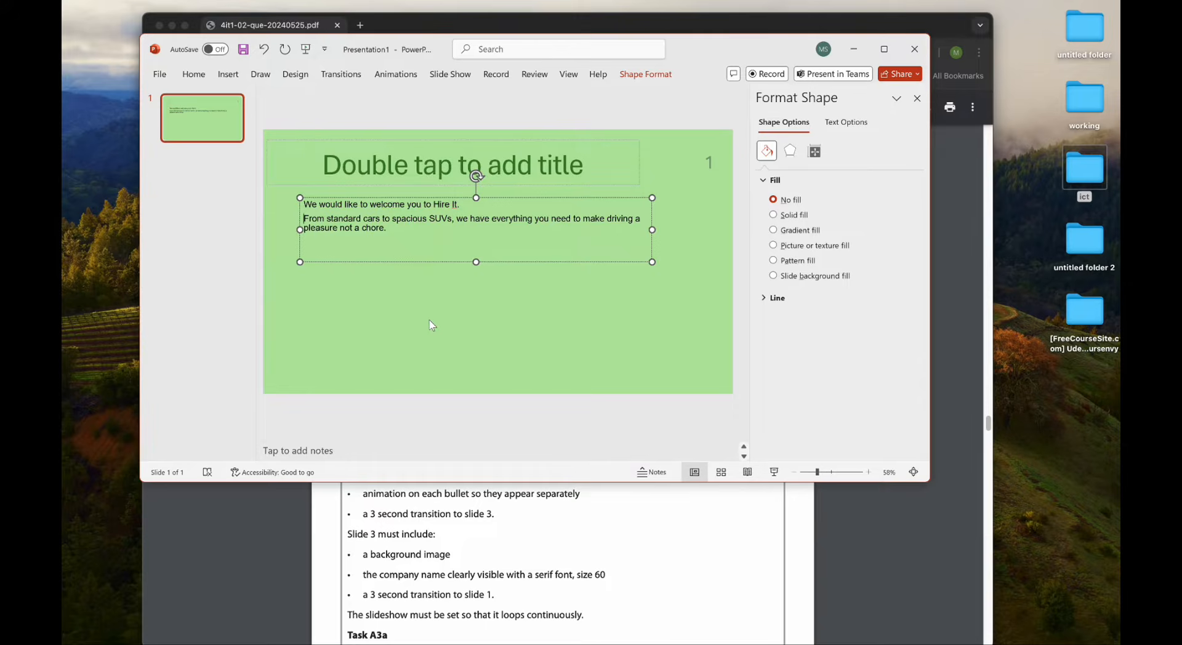
key("BackSpace")
key("Return")
left_click(460, 331)
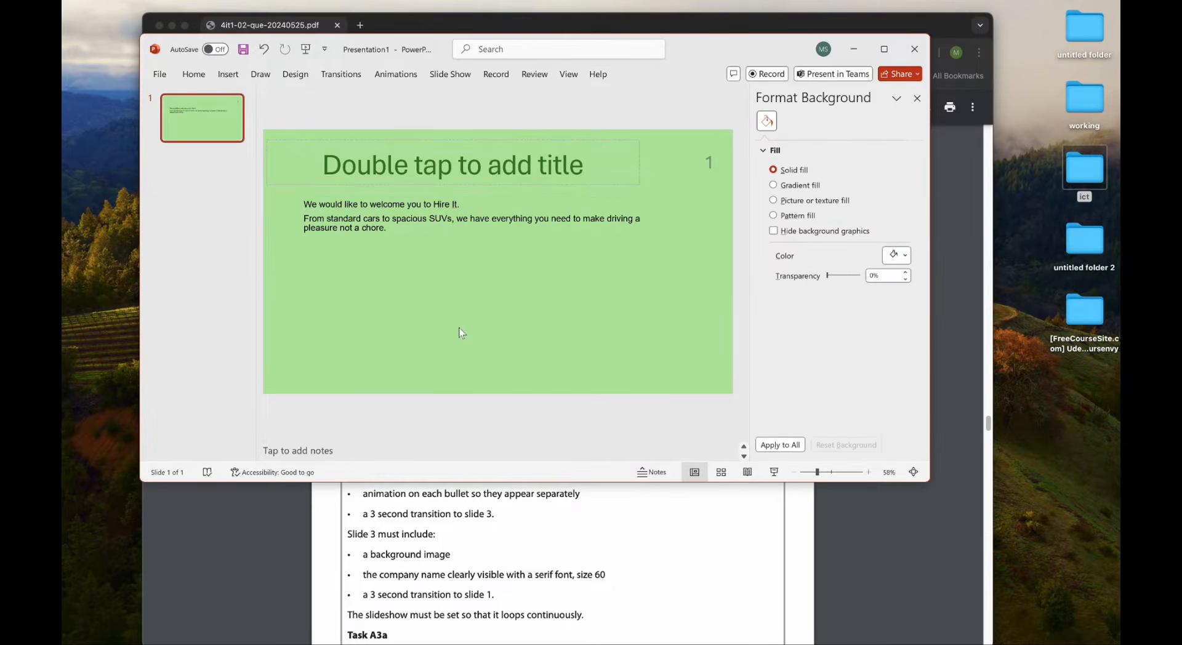
Check the Task A3 requirements in the exam paper and the text in the reopened PRESENTATION document, and return to the slide.
key("ctrl+Up")
left_click(674, 350)
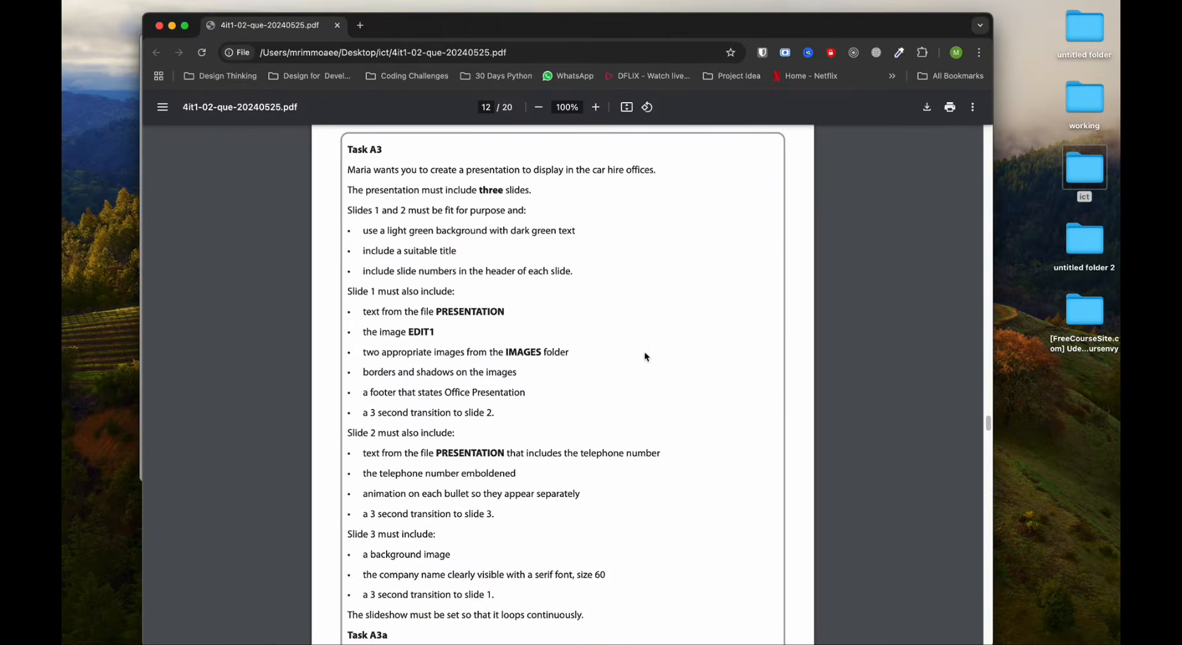
key("ctrl+Up")
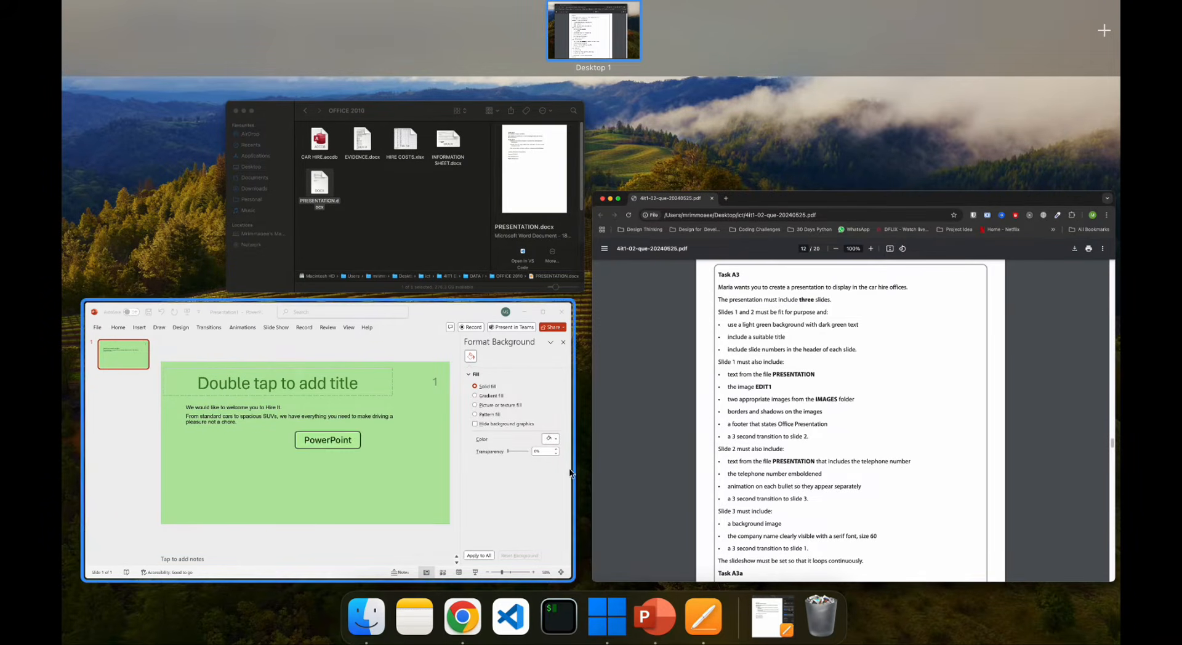
left_click(702, 614)
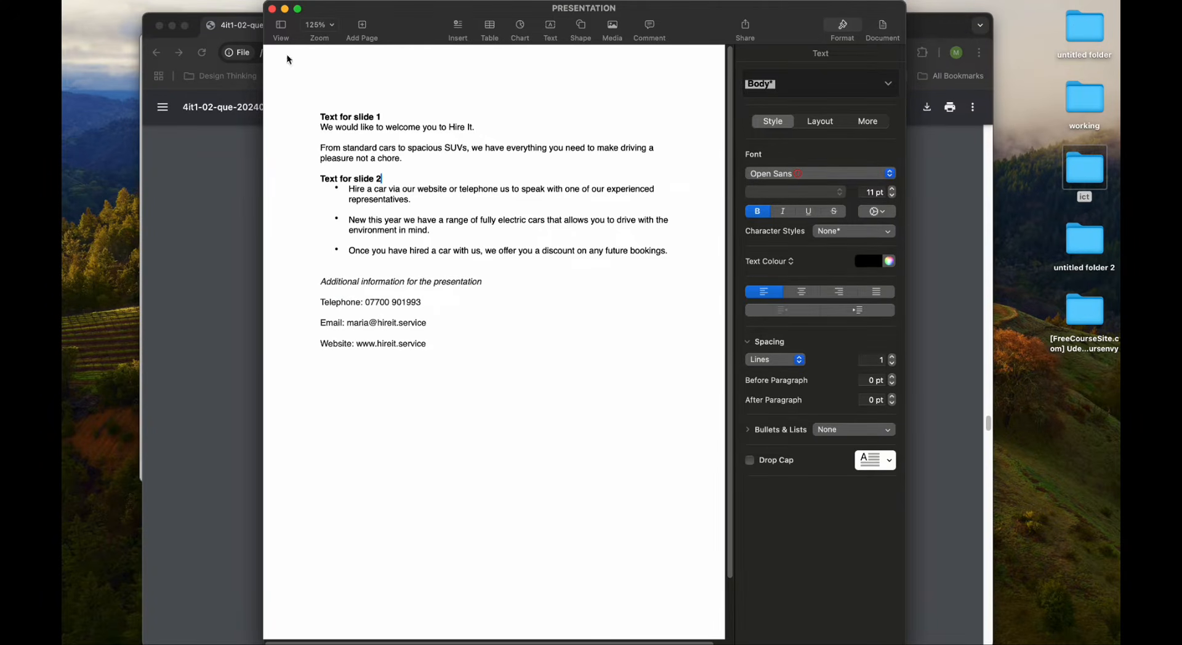
left_click(232, 184)
key("ctrl+Up")
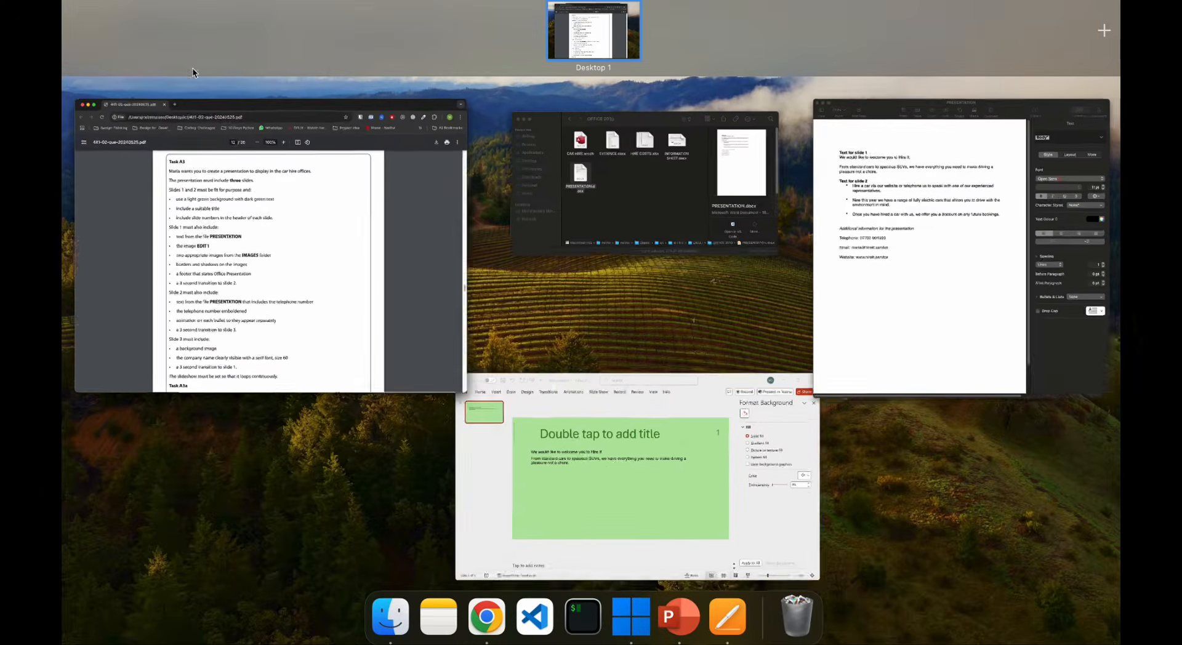
left_click(623, 430)
mouse_move(535, 641)
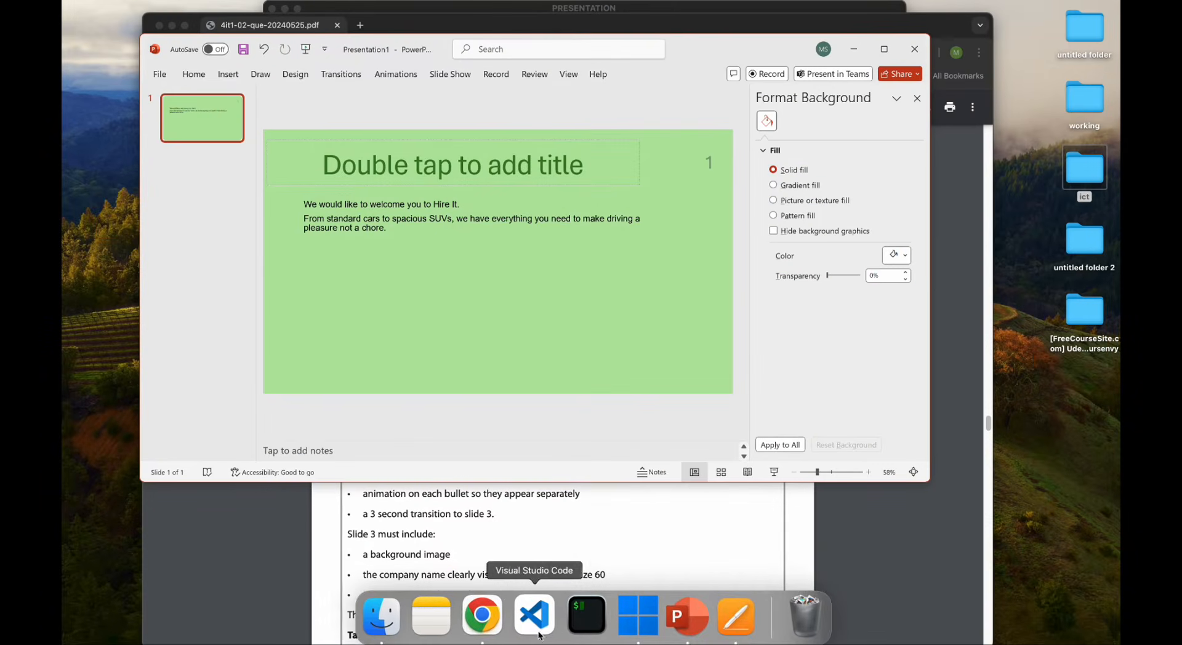
key("ctrl+Up")
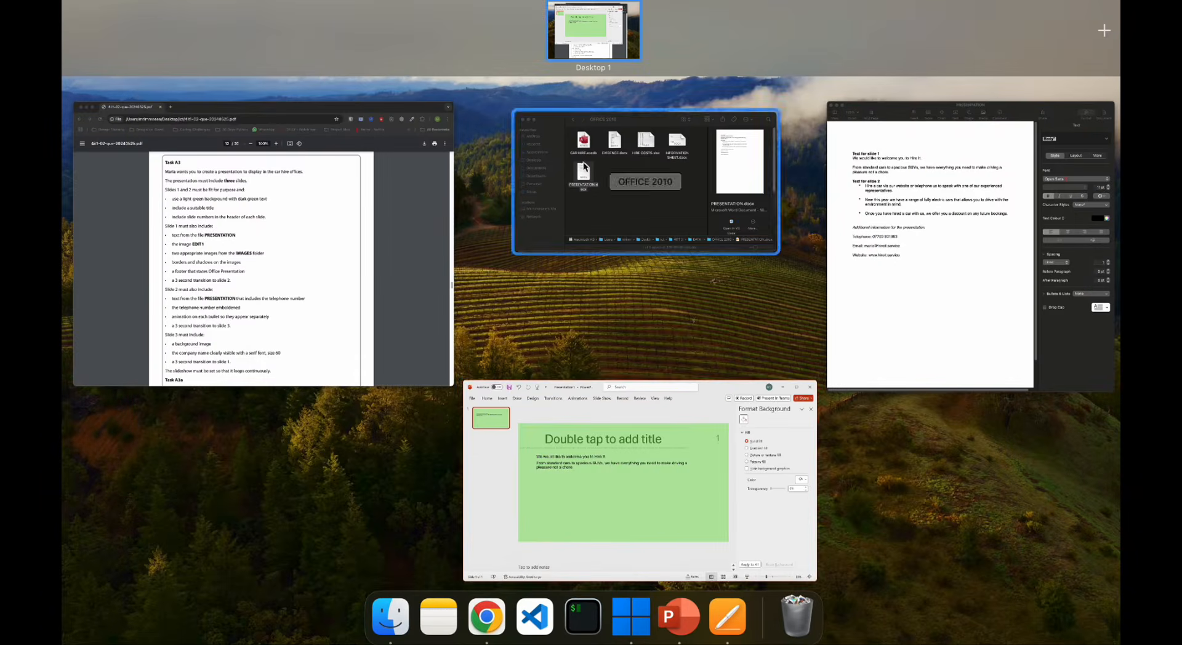
left_click(418, 445)
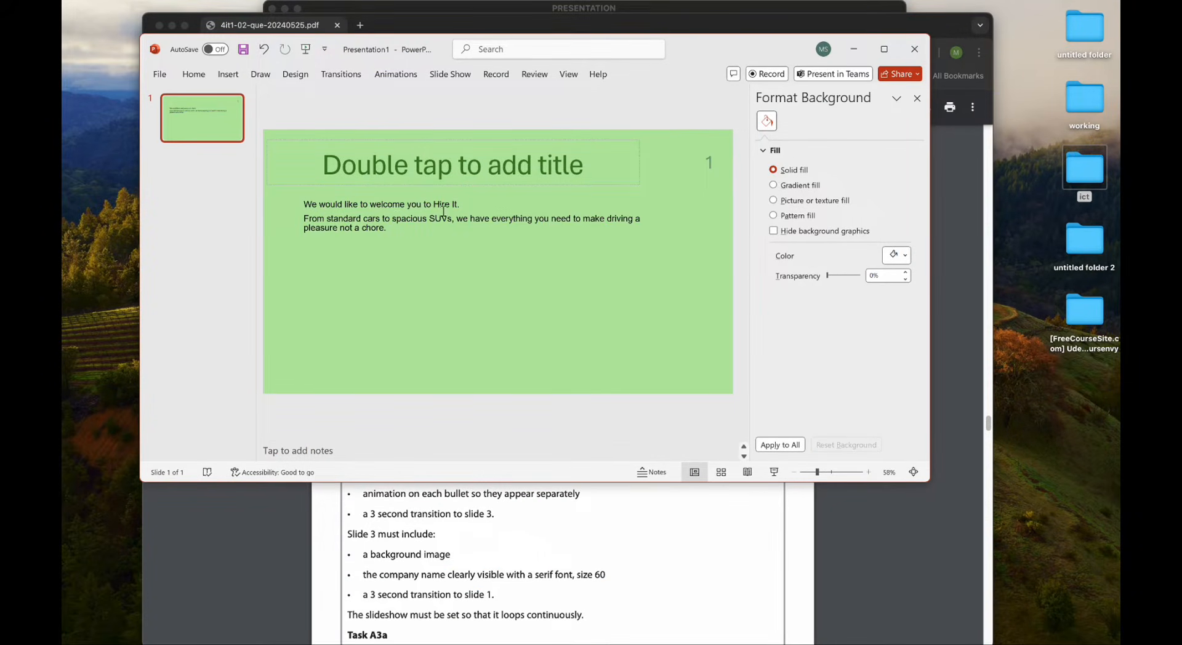
Enter "Welcome To Hire IT" as the title of slide 1.
left_click(557, 162)
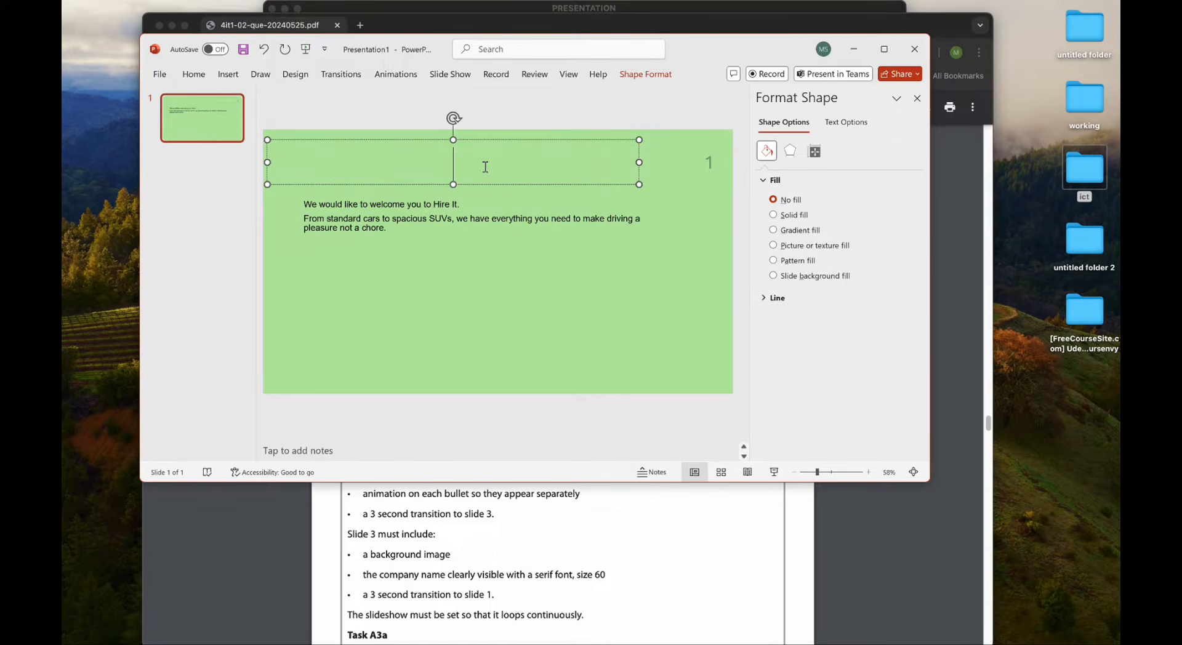
type("Welcome")
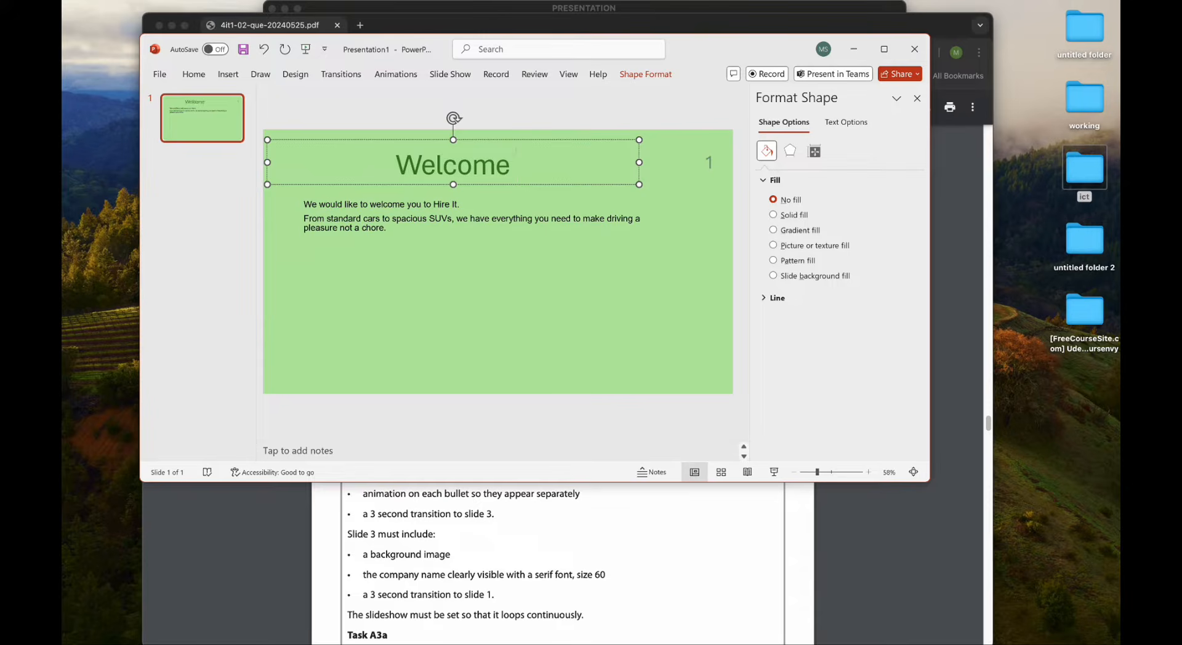
type(" To Hi")
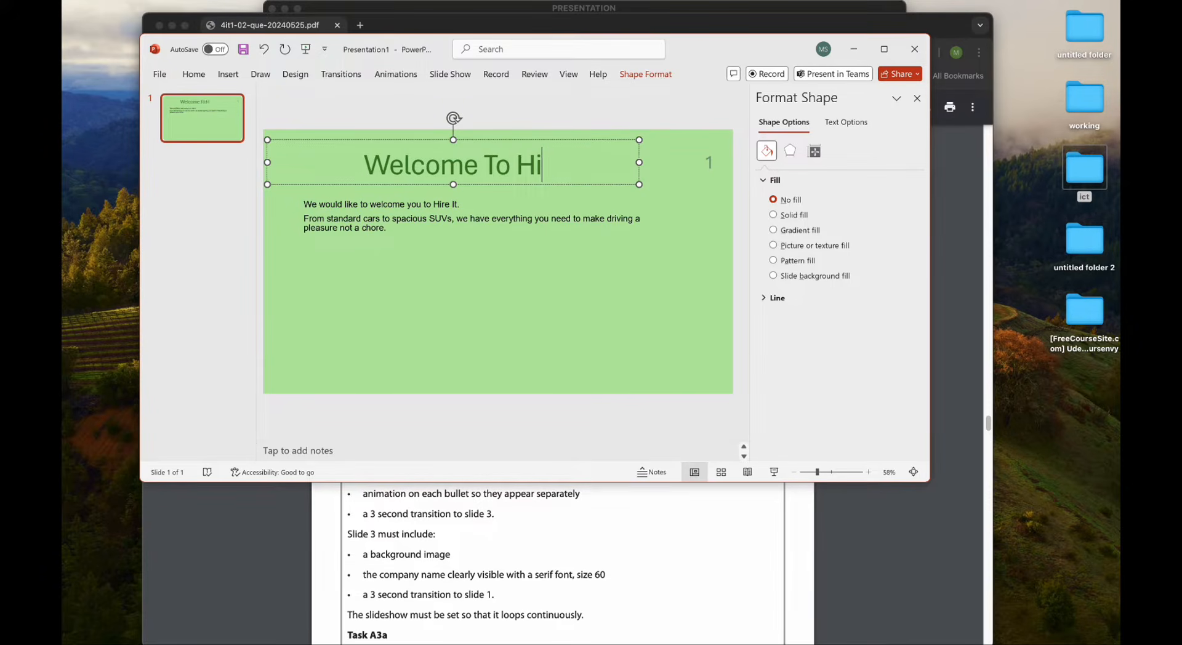
type("re IT")
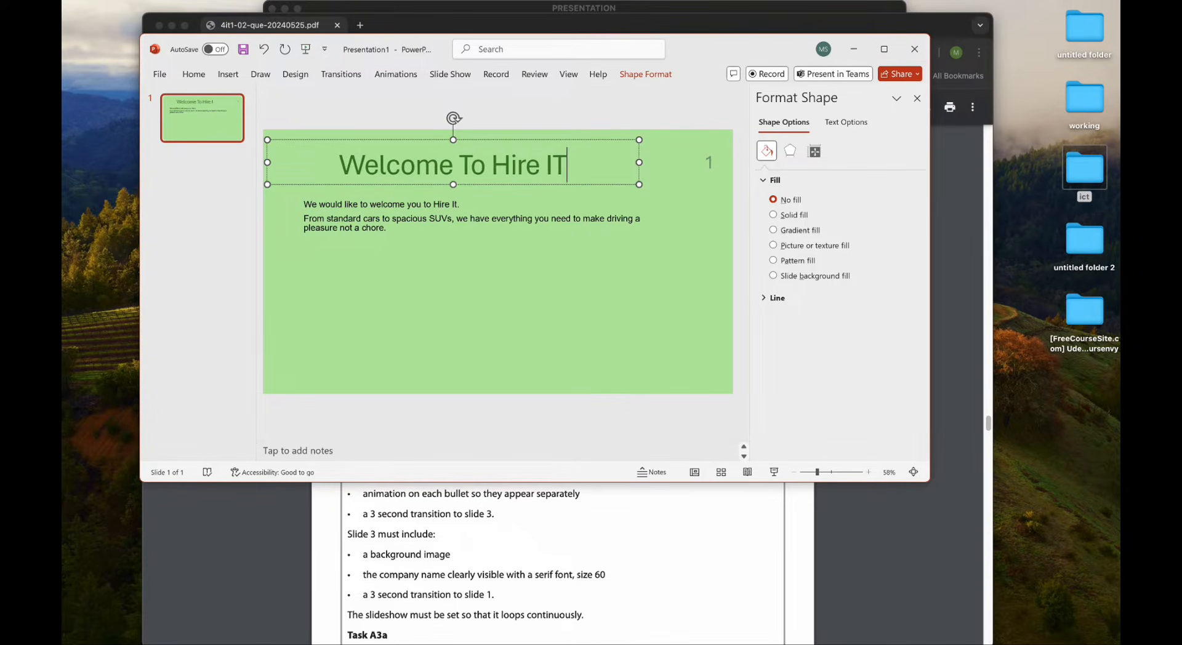
left_click(539, 249)
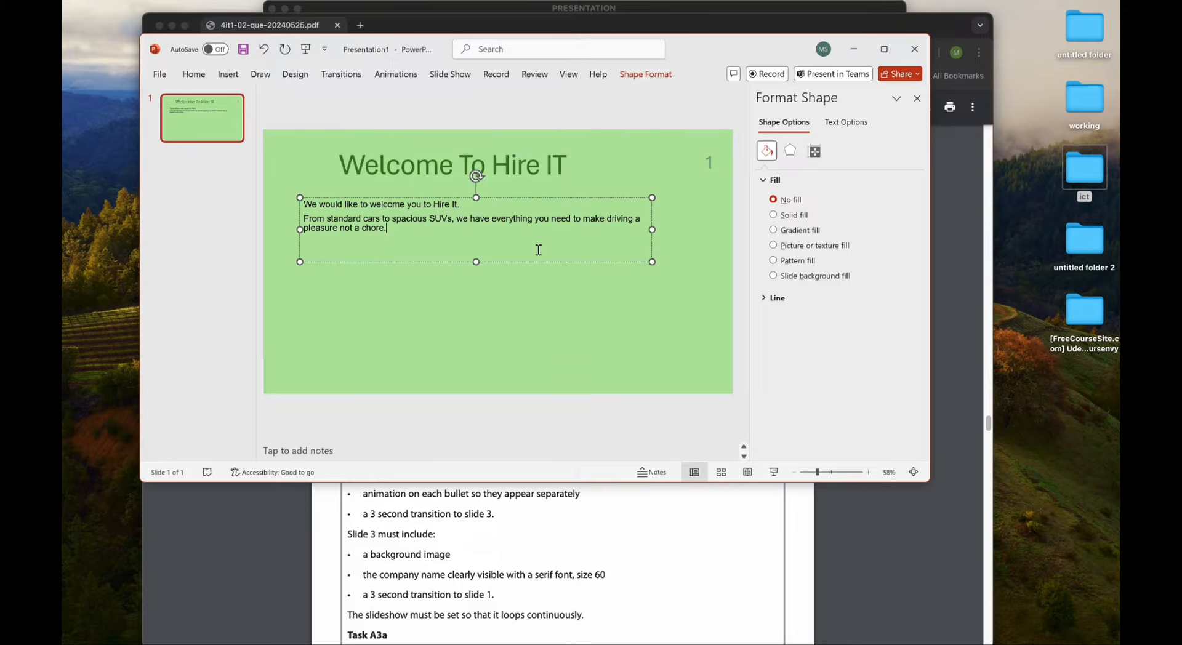
left_click(650, 309)
Check the slide 1 image requirements in the exam paper and shorten the welcome text box to fit its text.
key("ctrl+Up")
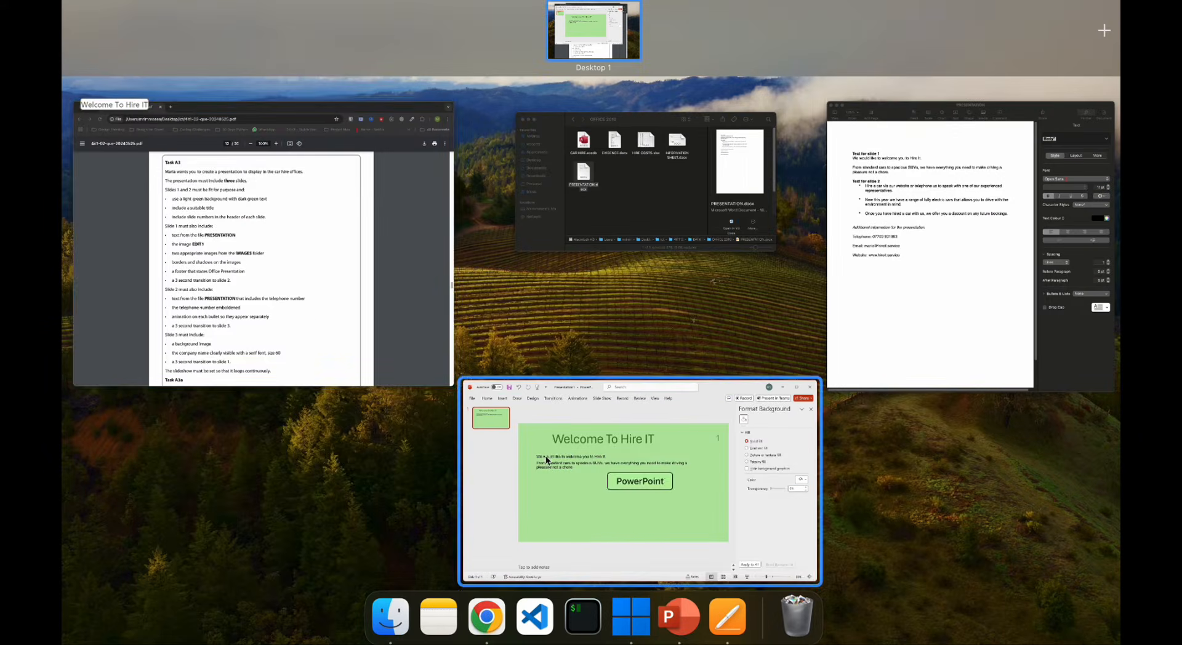
left_click(309, 296)
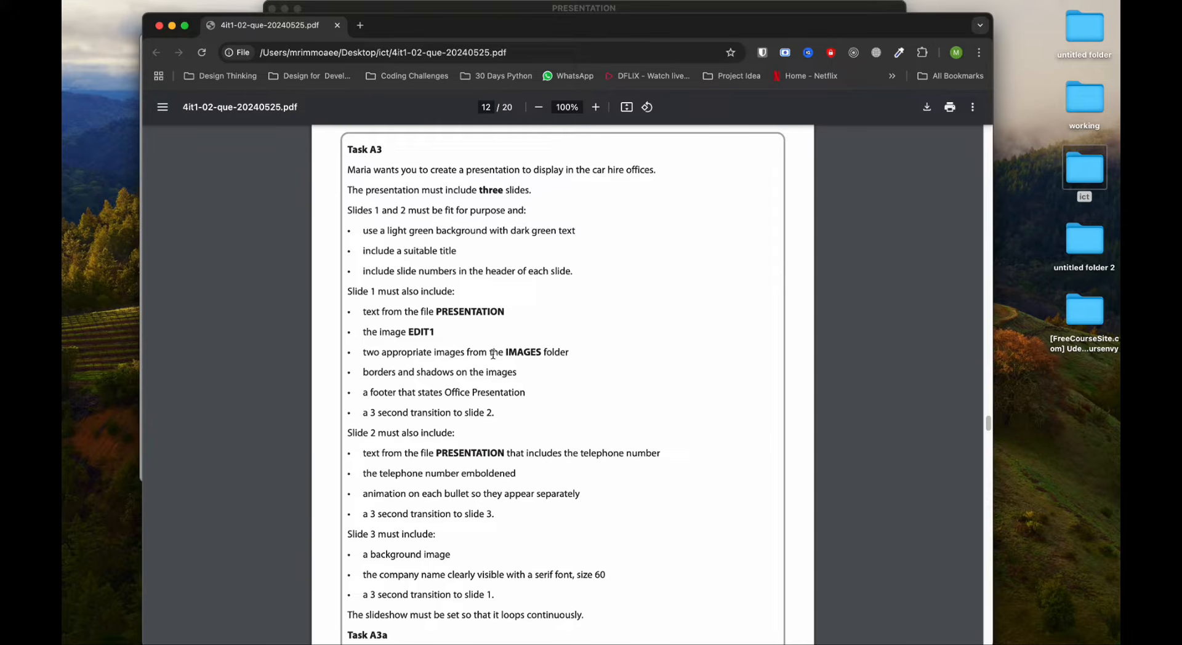
key("ctrl+Up")
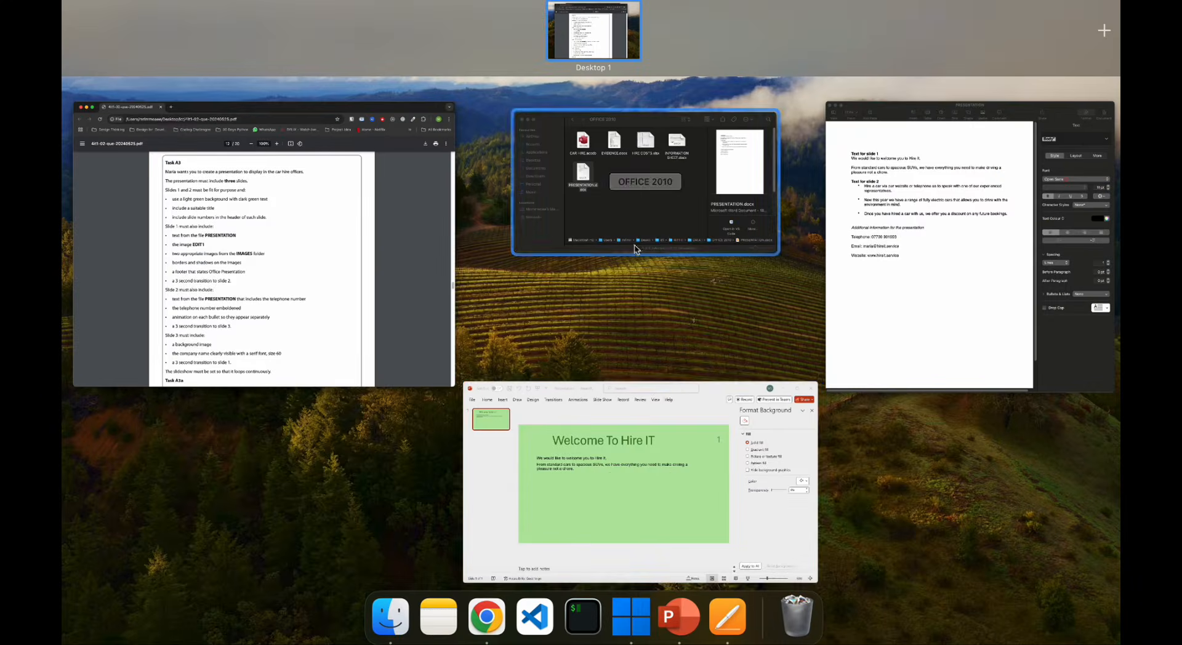
left_click(666, 386)
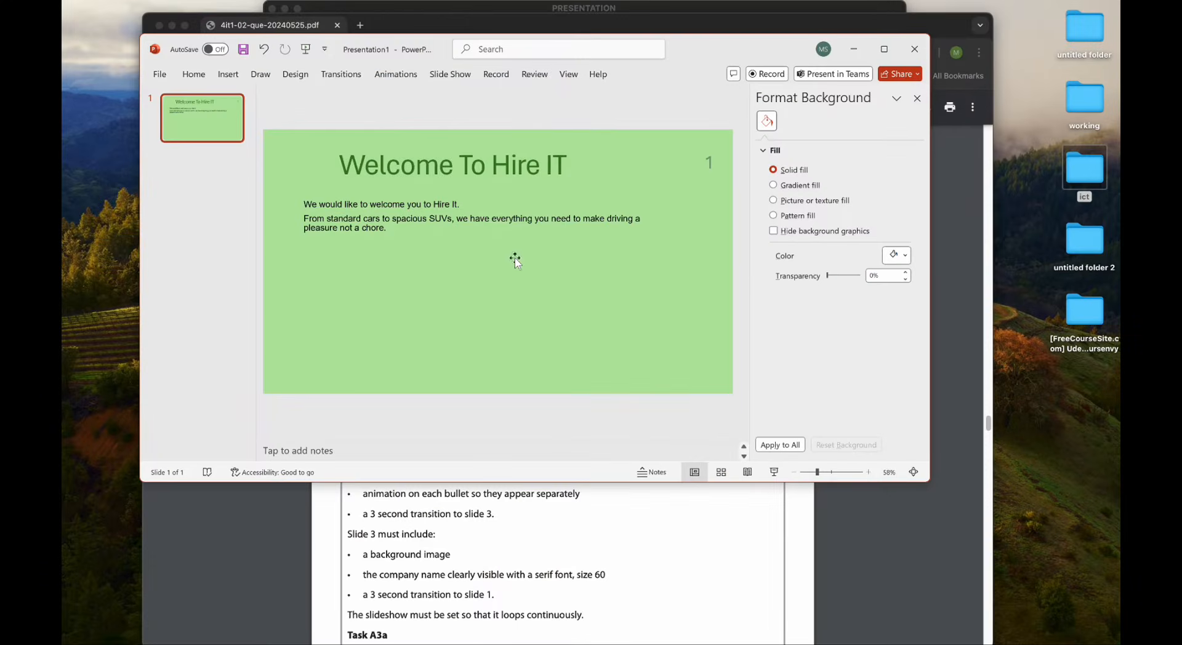
left_click(393, 232)
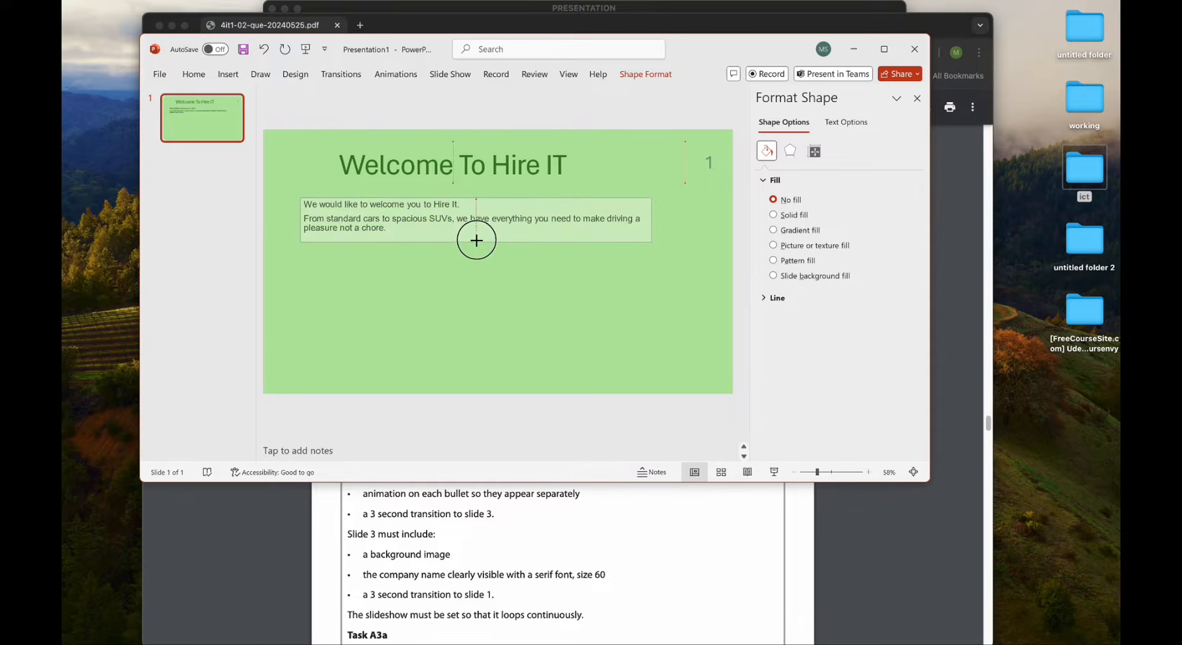
left_click(478, 276)
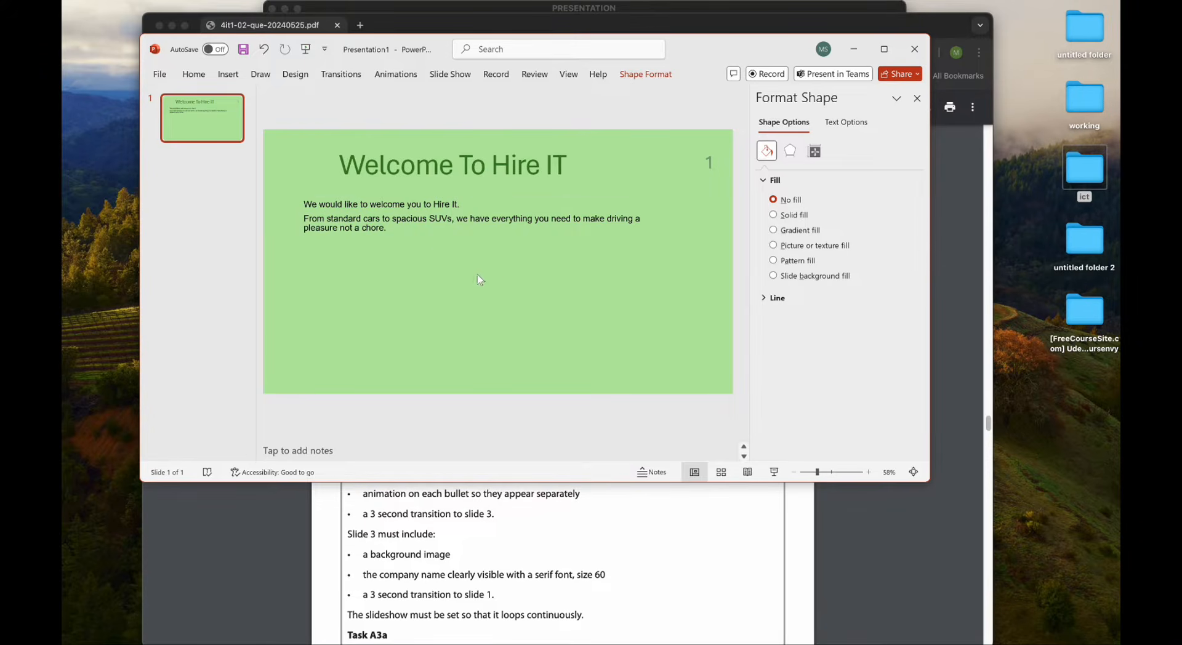
Insert EDIT1.png from the working folder, shrink it to about a quarter of the slide width and place it below the welcome text on the left.
double_click(1097, 105)
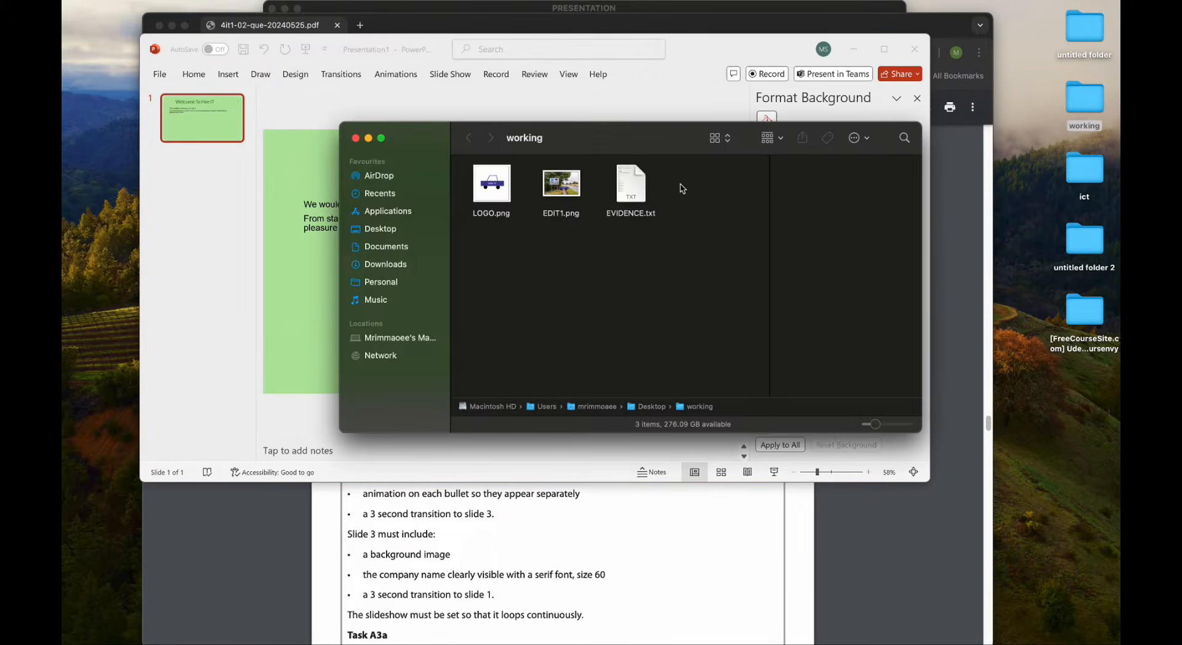
left_click_drag(565, 183, 300, 274)
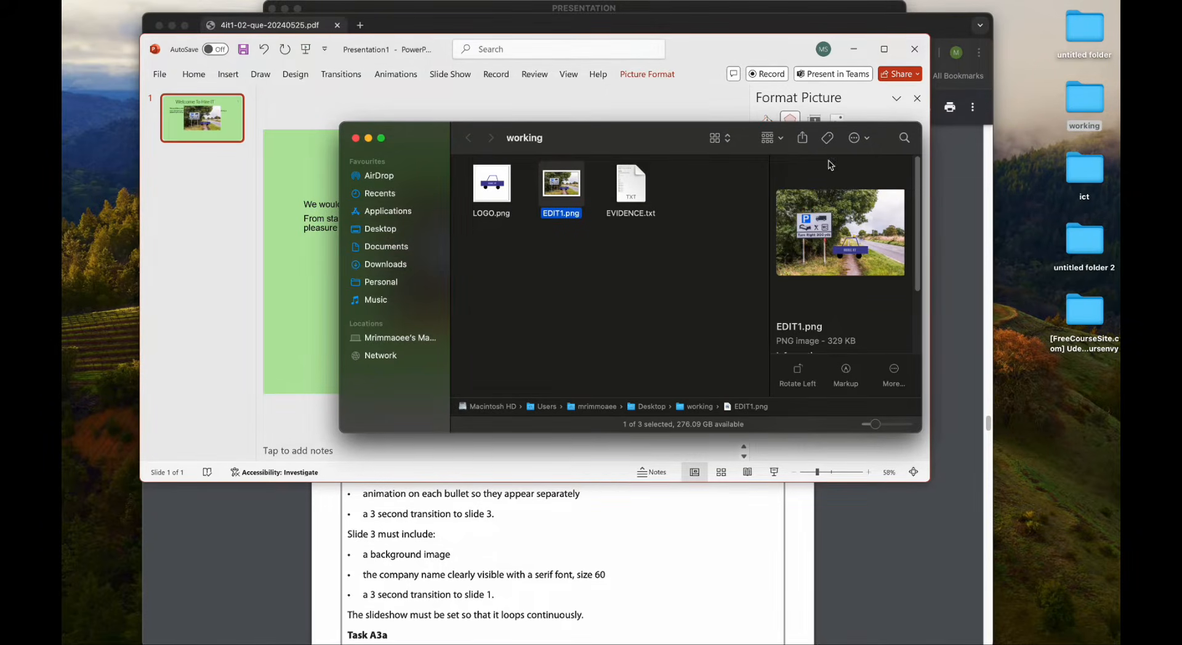
left_click(453, 106)
left_click(517, 293)
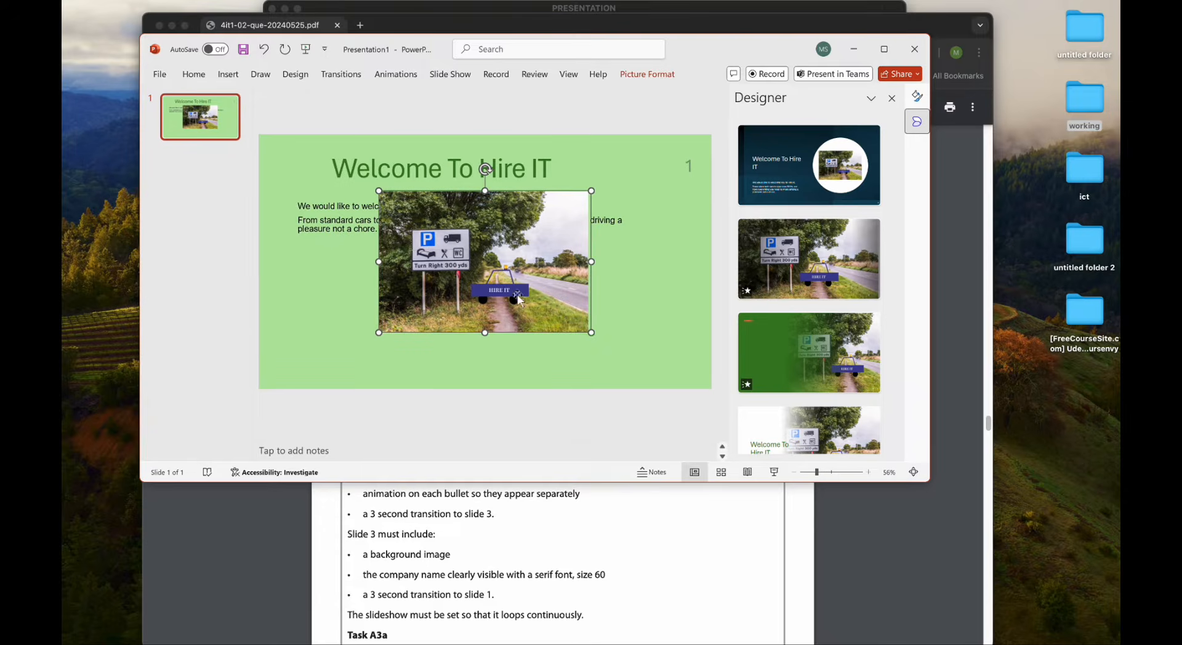
left_click_drag(588, 332, 493, 267)
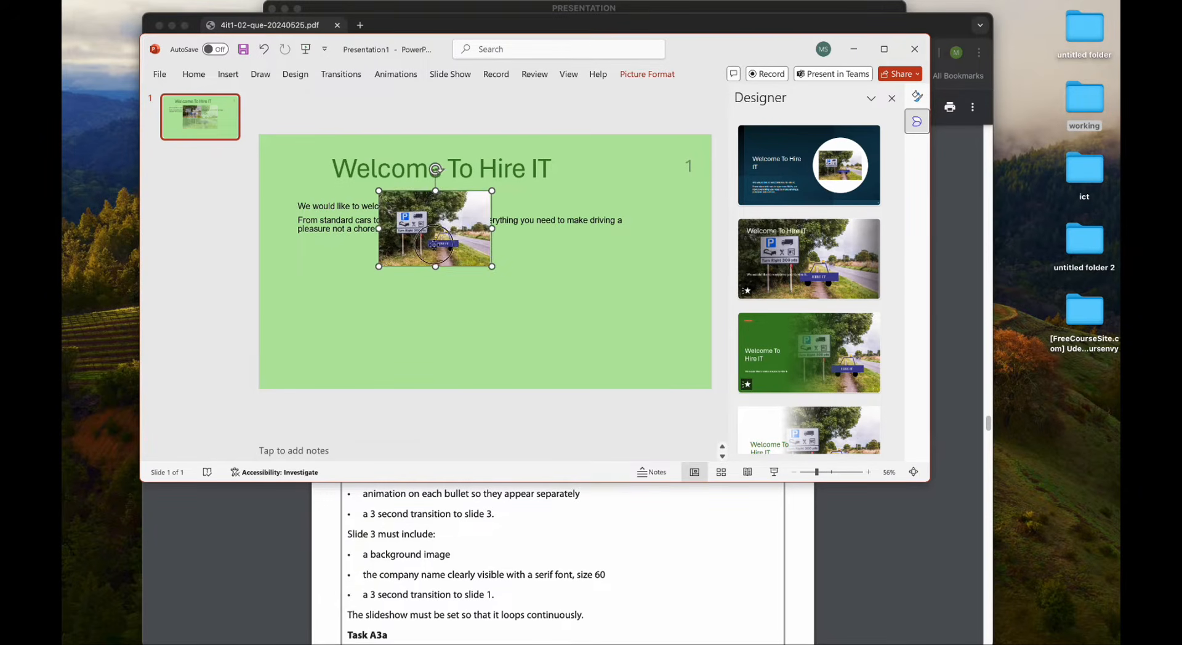
left_click_drag(459, 222, 372, 292)
left_click(443, 322)
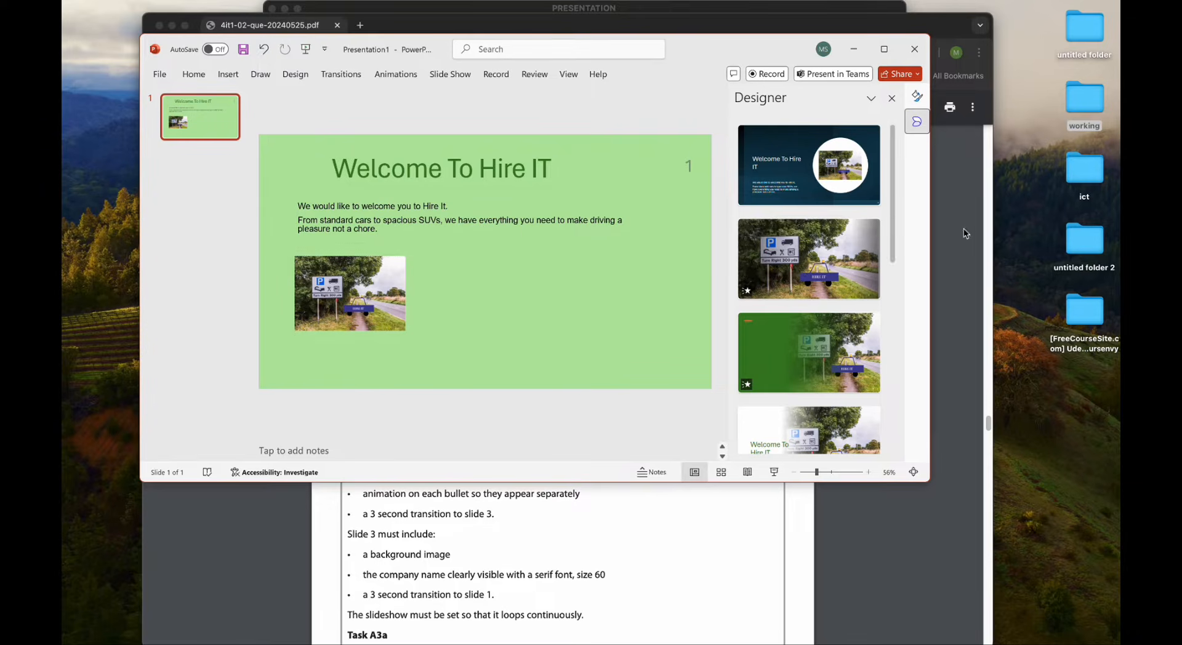
Open the inner IMAGES folder within the 4IT1 02 DATA FILES in the ict folder and move its window clear of the slide.
double_click(1095, 177)
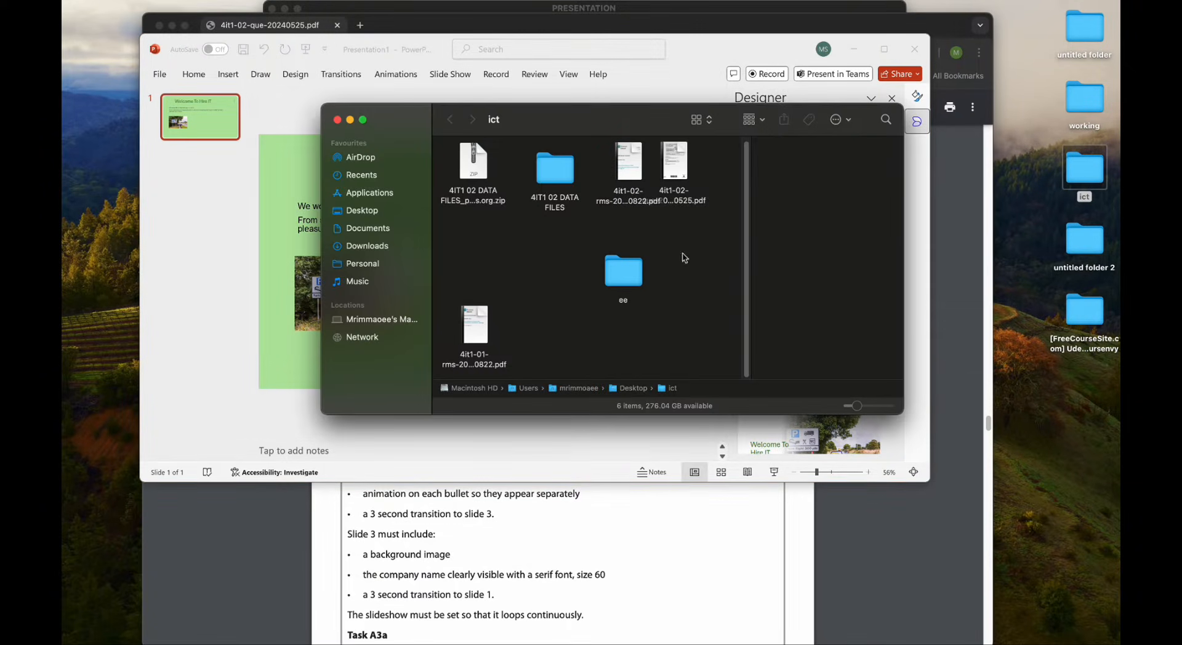
double_click(554, 175)
double_click(472, 167)
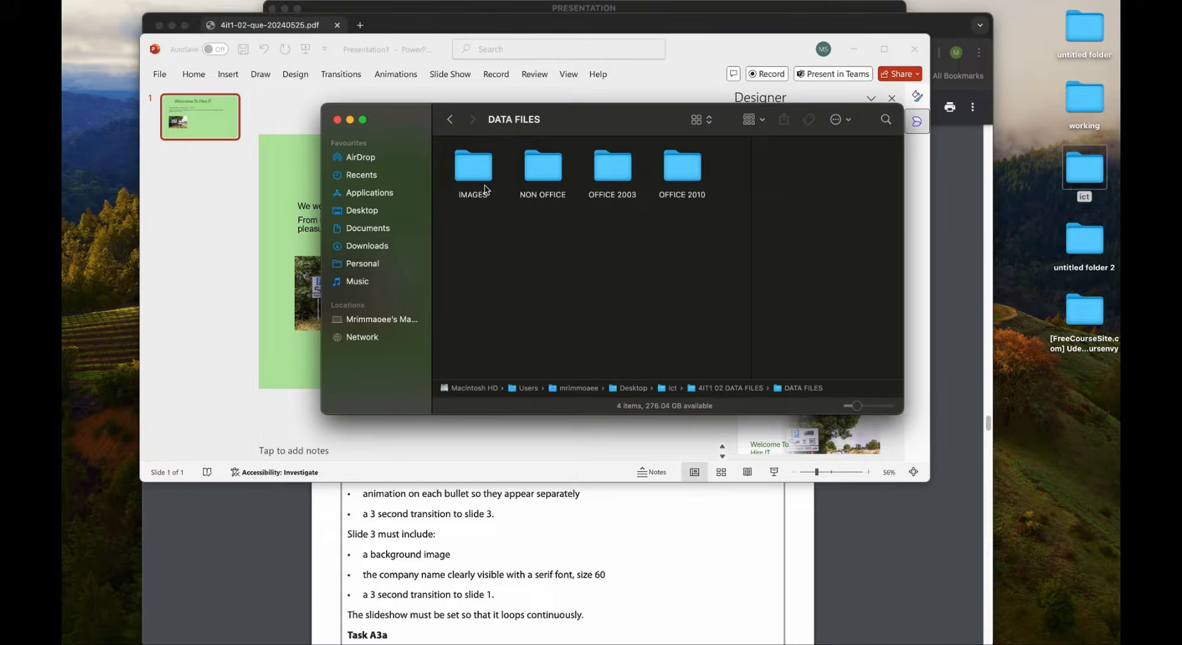
double_click(475, 168)
double_click(541, 166)
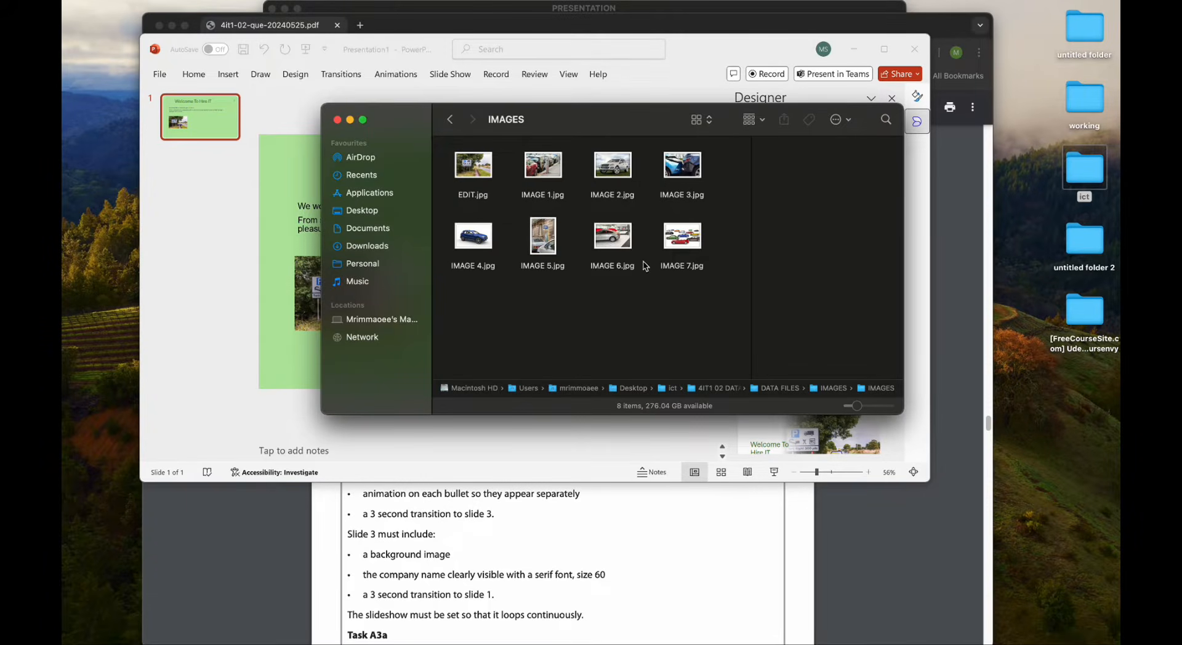
left_click_drag(646, 123, 969, 135)
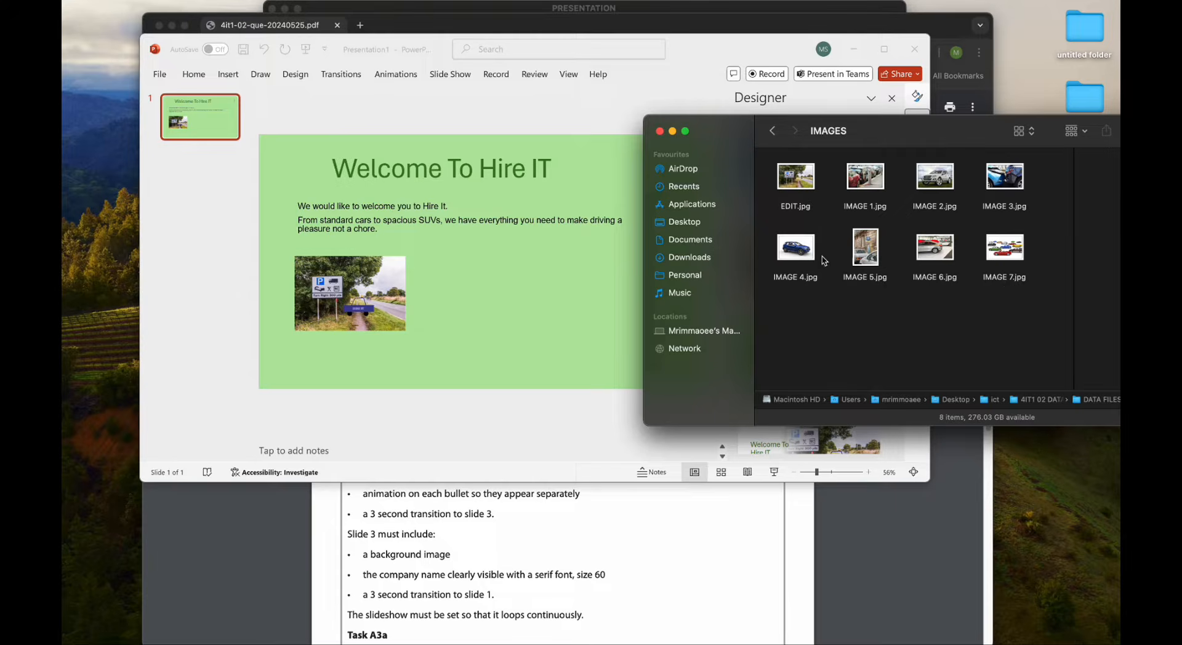
Insert IMAGE 4.jpg on slide 1, shrink it to about the size of the EDIT1 picture and align it to that picture's right.
left_click_drag(795, 248, 521, 277)
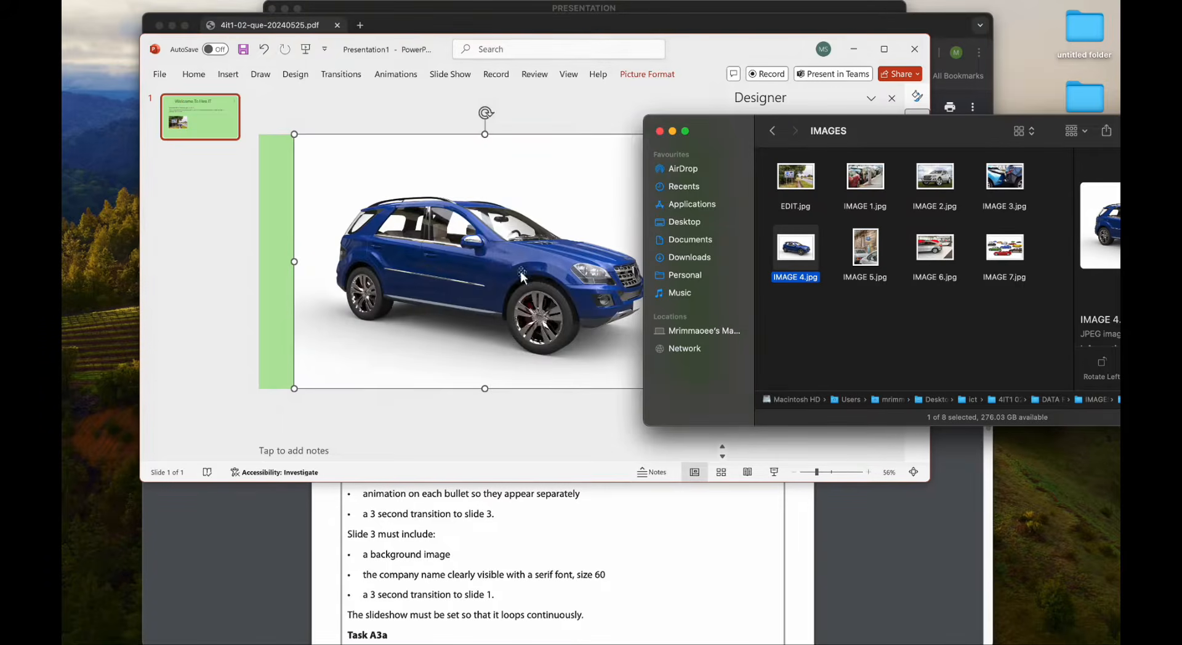
left_click(532, 235)
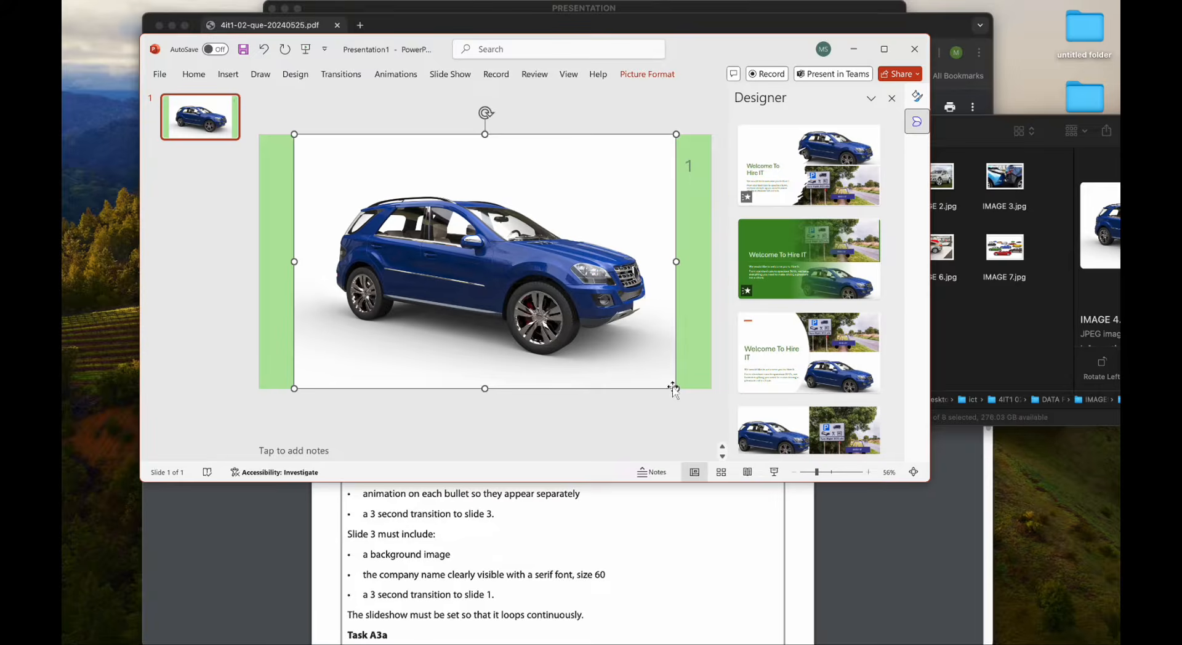
left_click_drag(676, 388, 462, 246)
left_click_drag(386, 185, 524, 292)
left_click_drag(601, 356, 548, 309)
left_click_drag(495, 266, 493, 280)
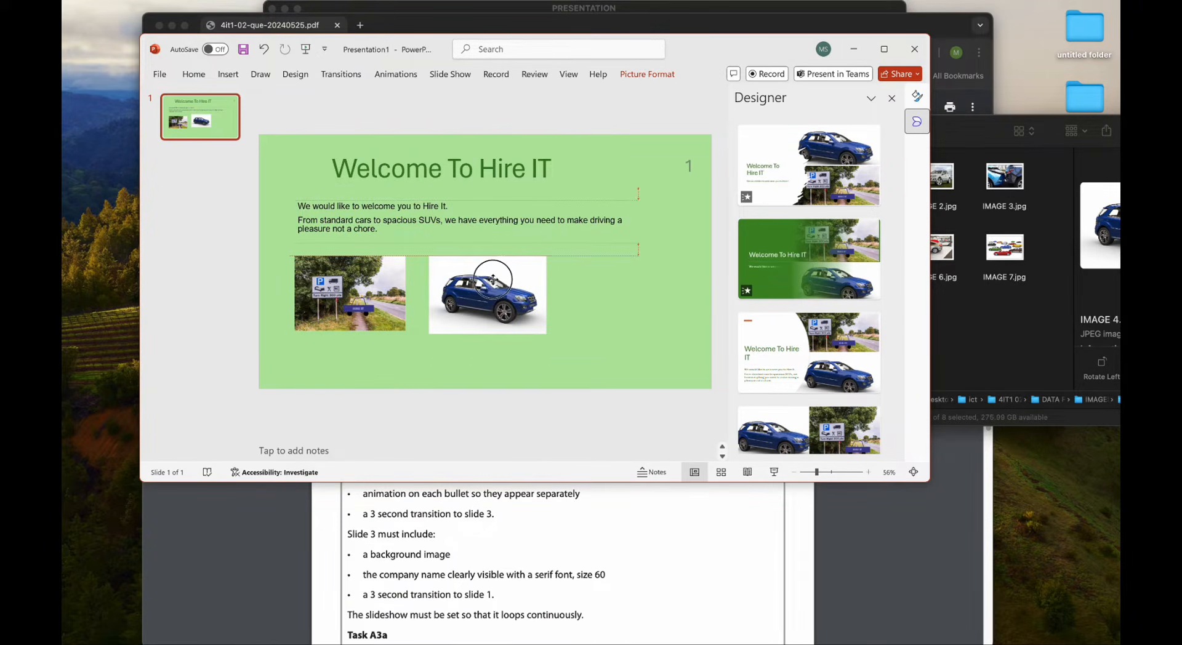
Insert IMAGE 2.jpg from the IMAGES folder on slide 1 and shrink it to about a quarter of the slide width.
left_click(976, 253)
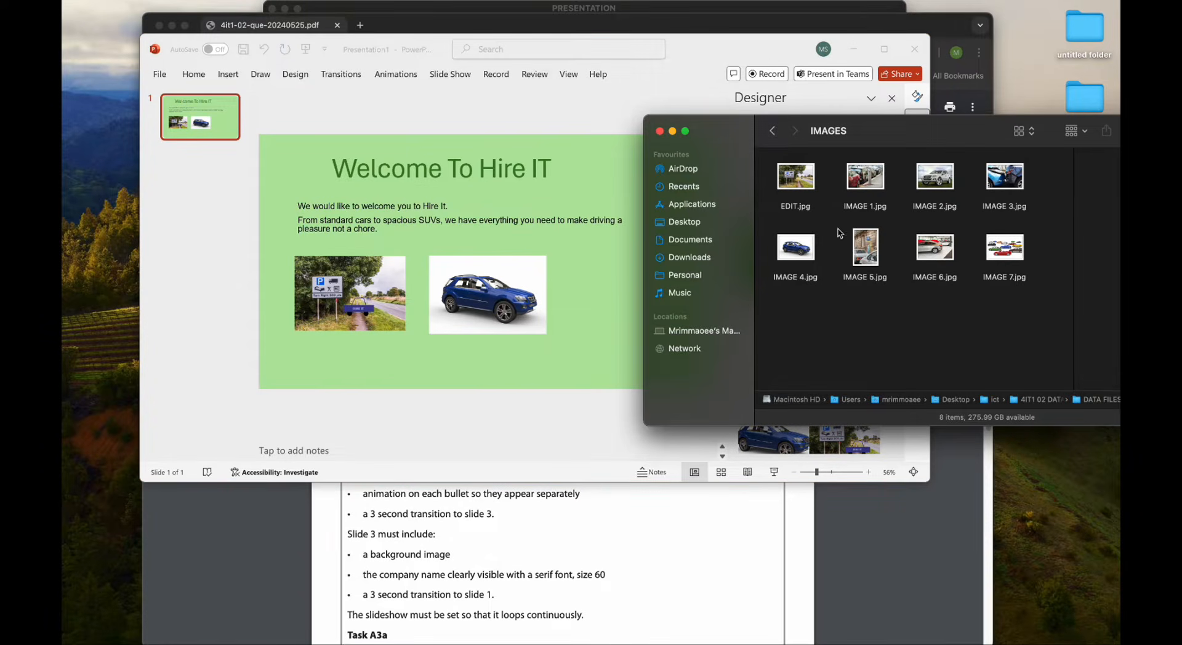
left_click_drag(935, 177, 616, 308)
left_click(550, 218)
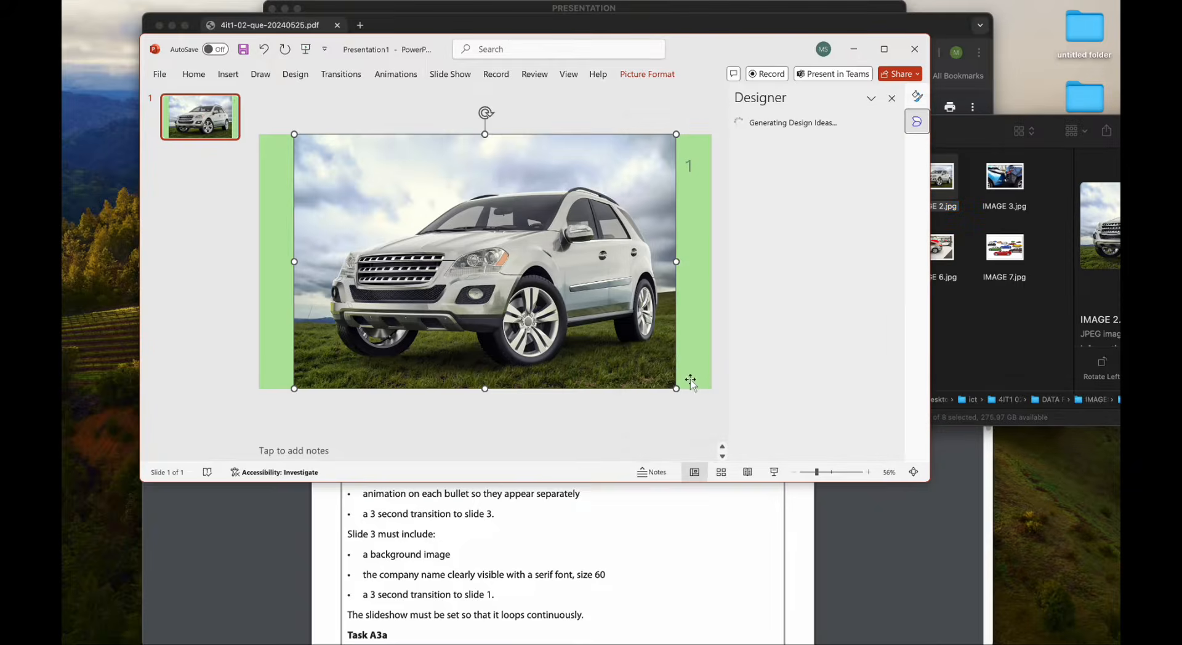
left_click_drag(676, 388, 478, 249)
left_click_drag(394, 169, 619, 269)
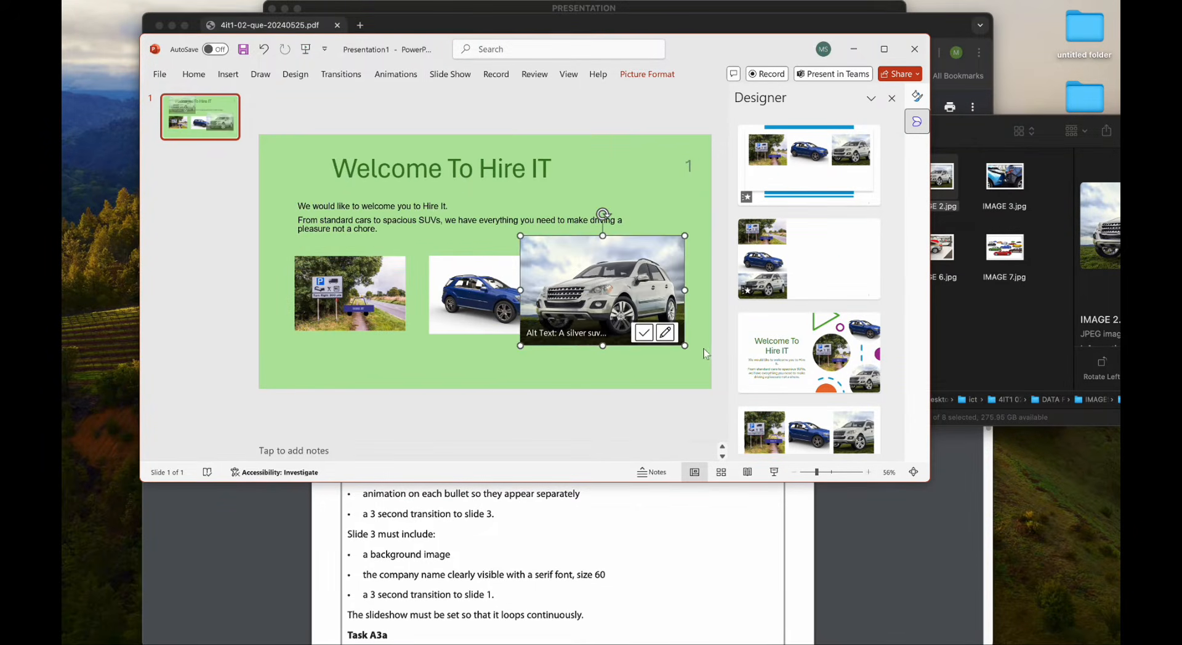
left_click_drag(683, 344, 628, 306)
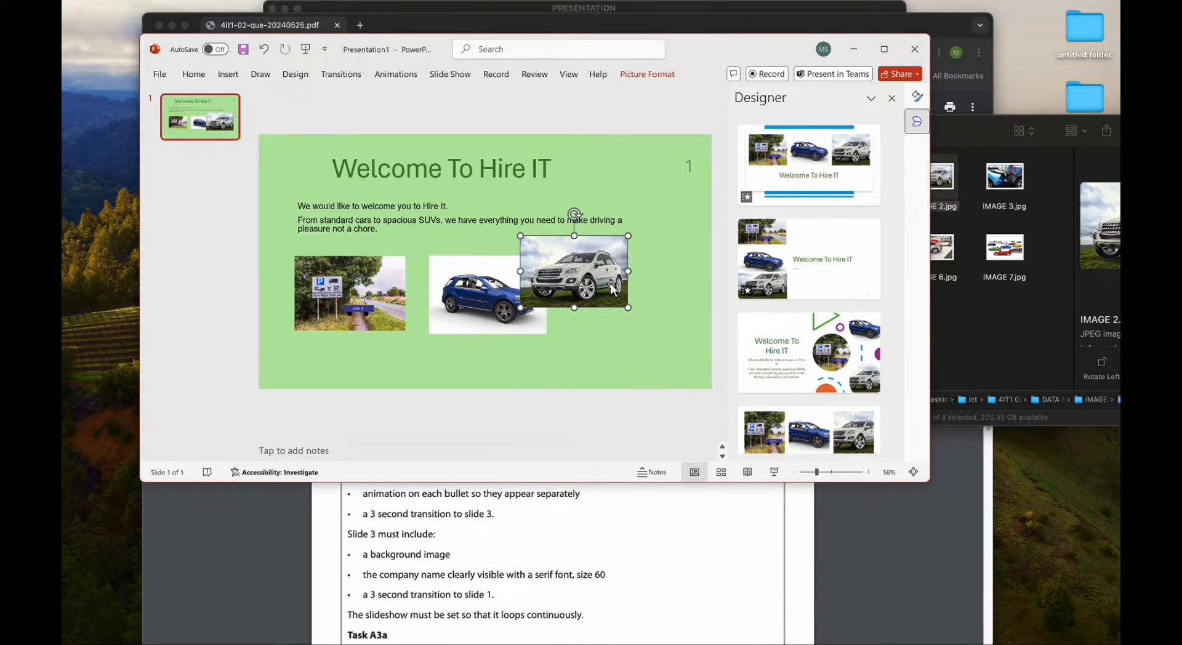
Place the silver SUV picture to the right of the blue car, matching its size and aligning it with the row.
left_click_drag(576, 259, 625, 278)
left_click_drag(677, 329, 692, 339)
left_click_drag(635, 302, 635, 301)
left_click_drag(567, 335, 575, 334)
left_click(613, 361)
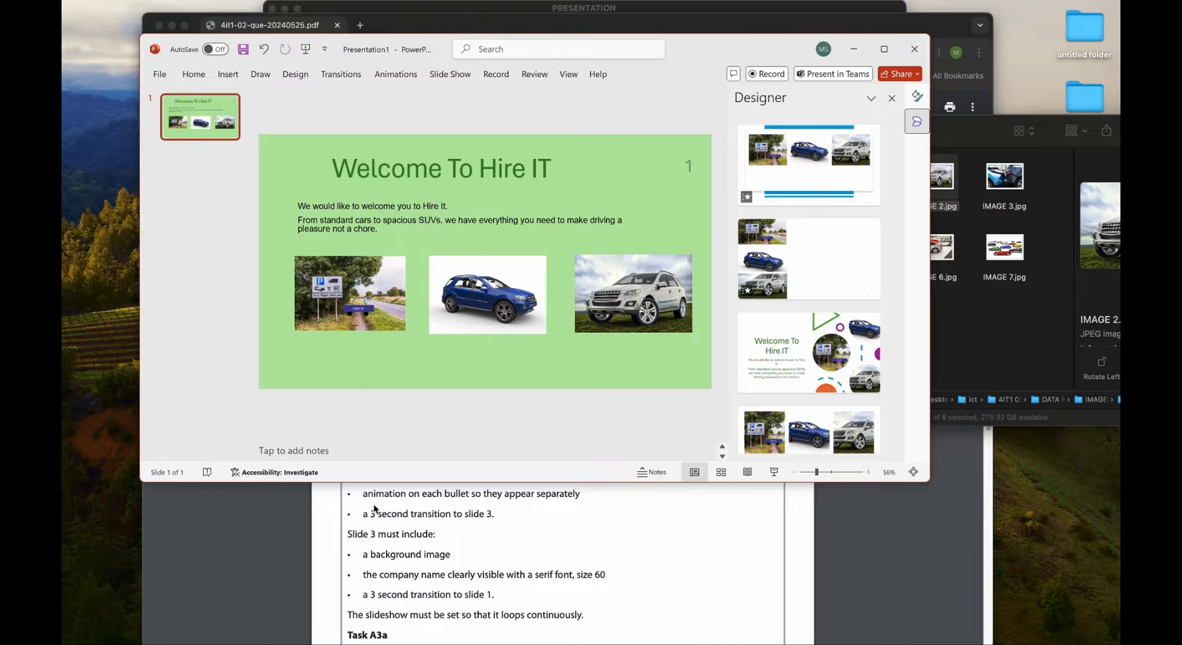
Check the slide 1 image requirements in the exam paper and give the EDIT1 picture a shadow with 22 pt blur.
key("super+Tab")
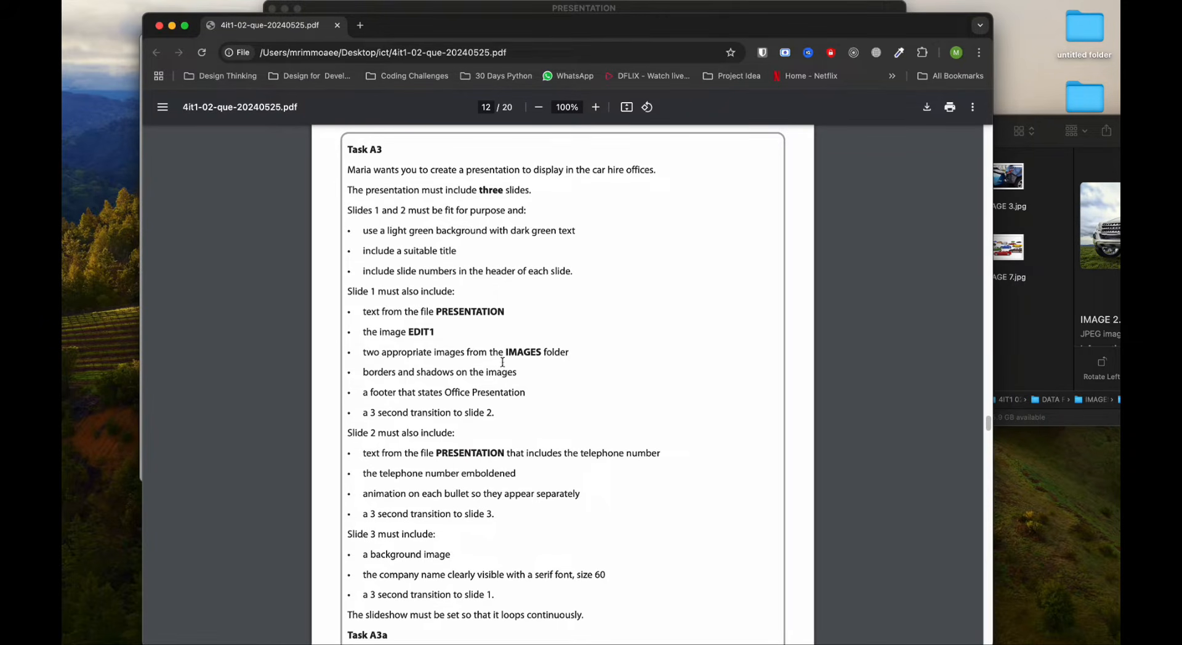
key("ctrl+Up")
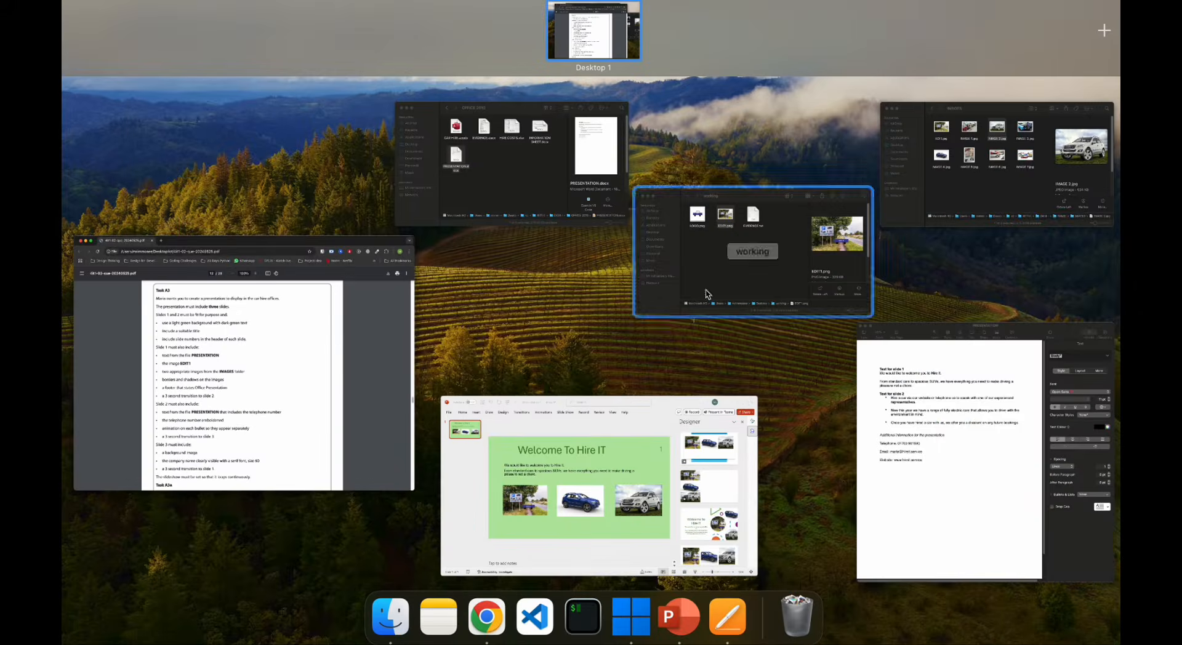
left_click(743, 394)
key("ctrl+Up")
left_click(565, 422)
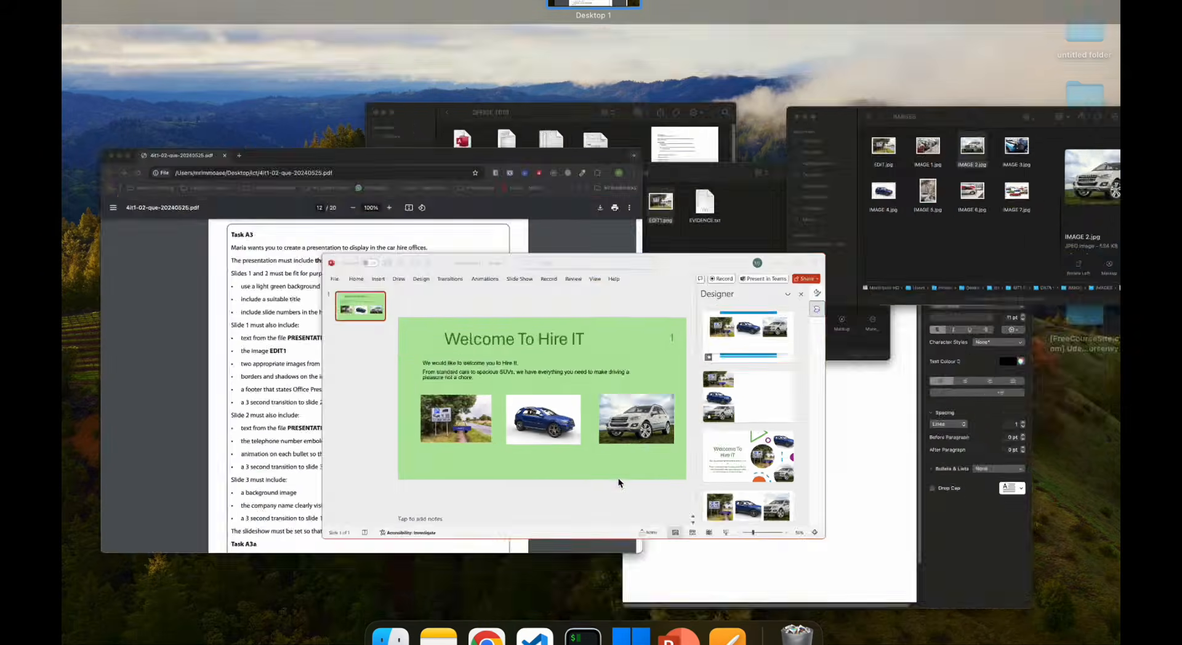
left_click(367, 282)
right_click(367, 282)
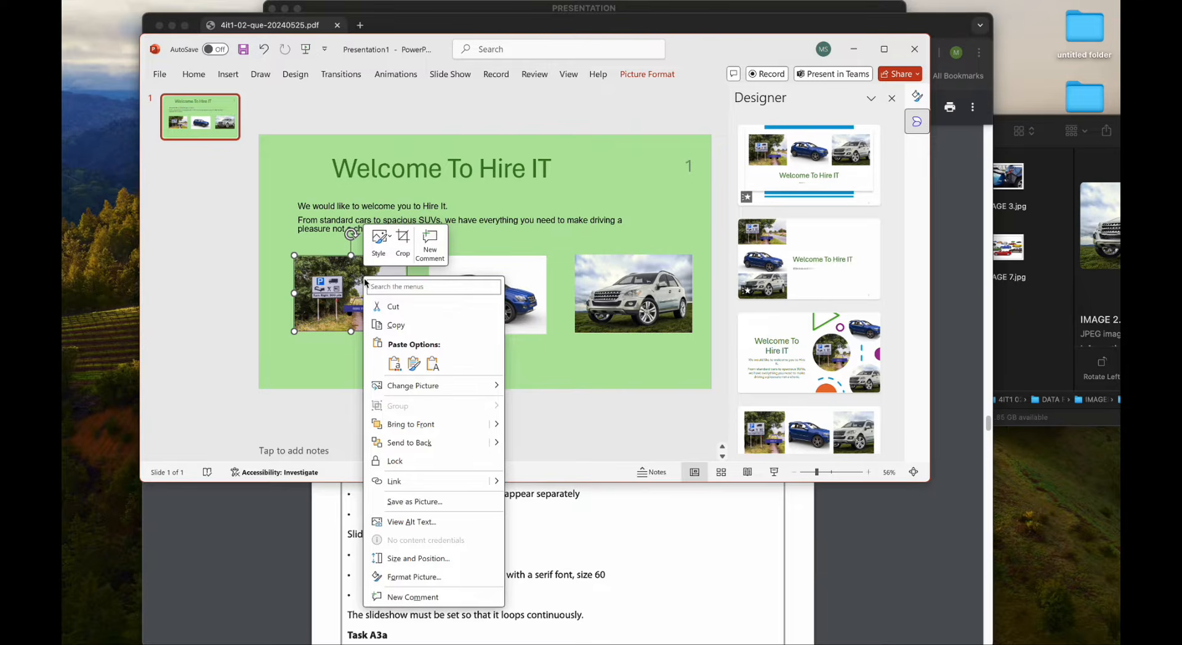
left_click(429, 579)
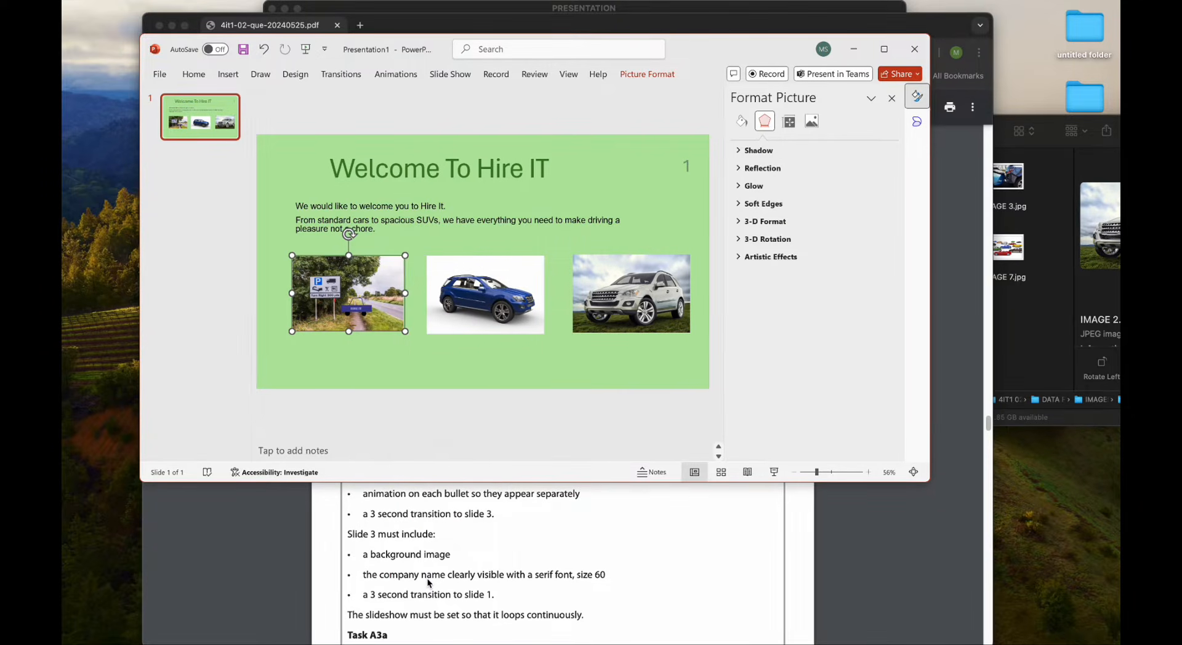
left_click(773, 152)
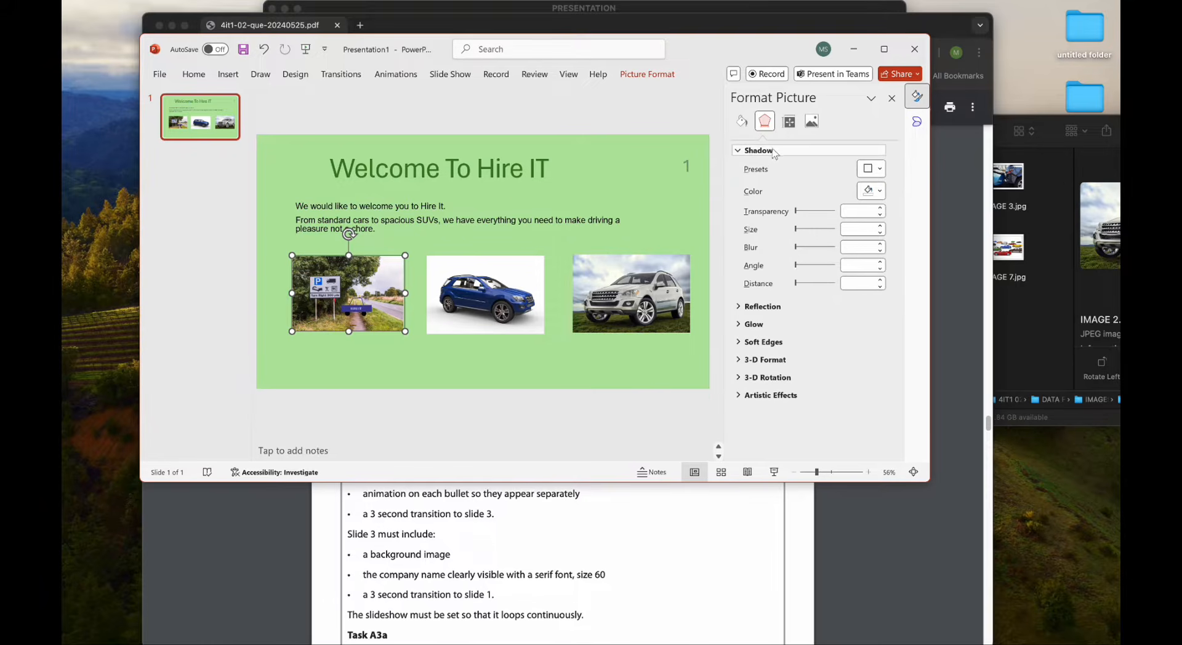
left_click(798, 249)
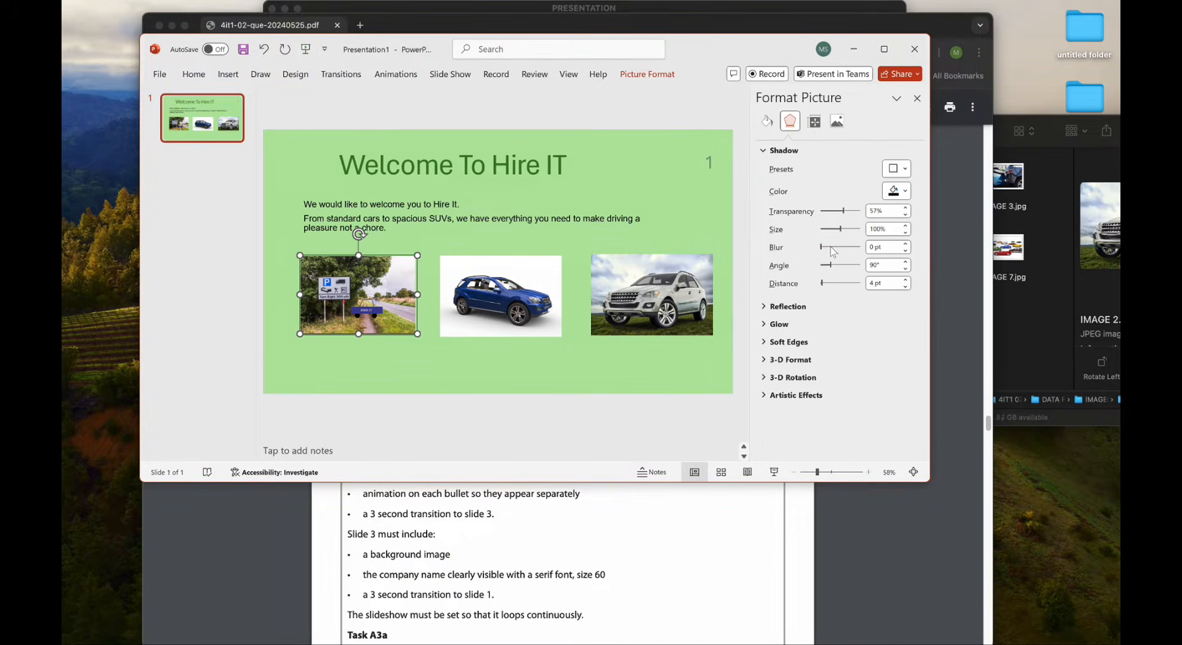
left_click_drag(825, 249, 830, 248)
left_click(538, 369)
Give the blue car picture a shadow with 27 pt blur at 57° and the silver SUV picture a shadow with 27 pt blur.
left_click(488, 296)
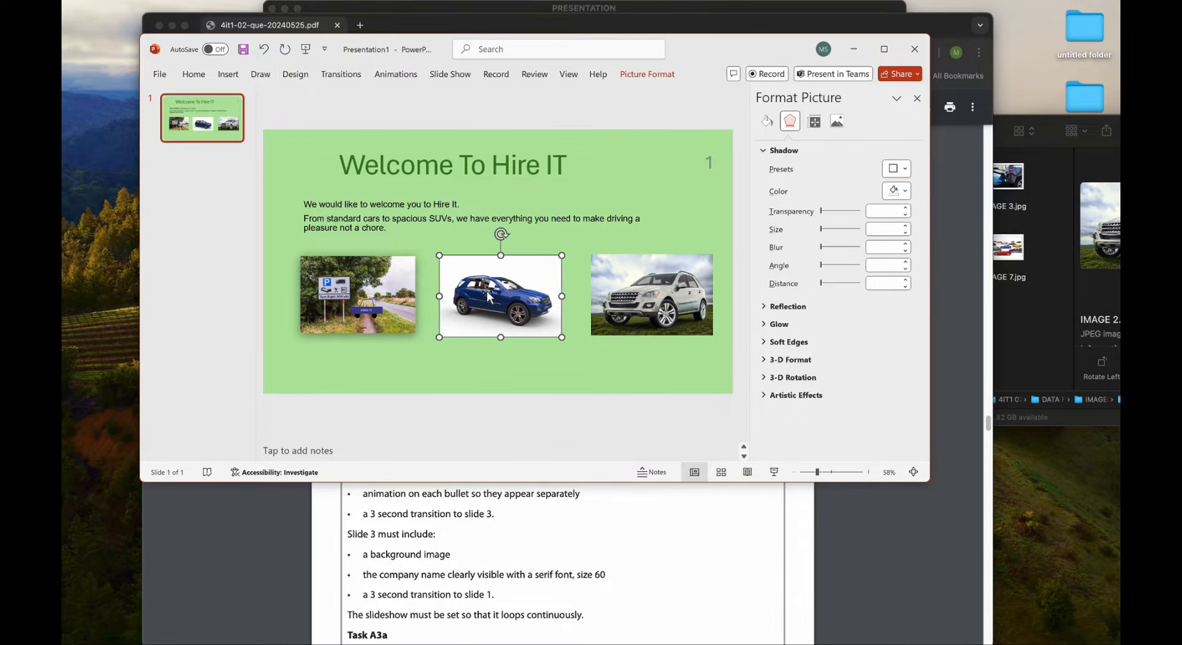
left_click(823, 247)
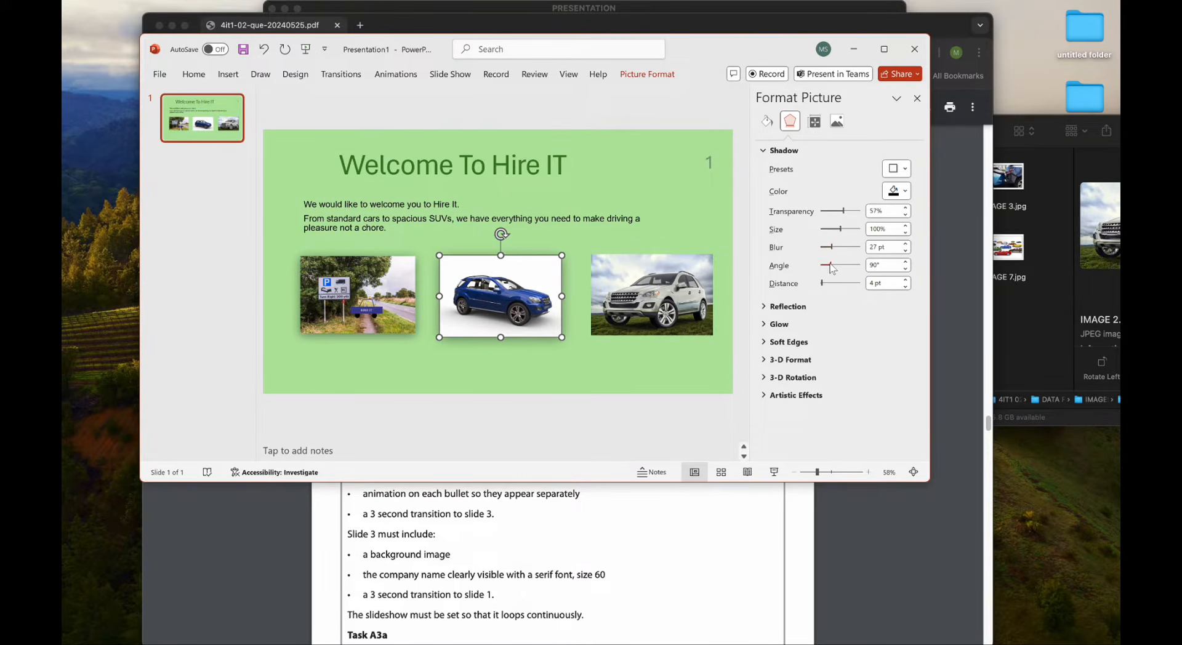
left_click_drag(831, 268, 827, 266)
left_click(648, 283)
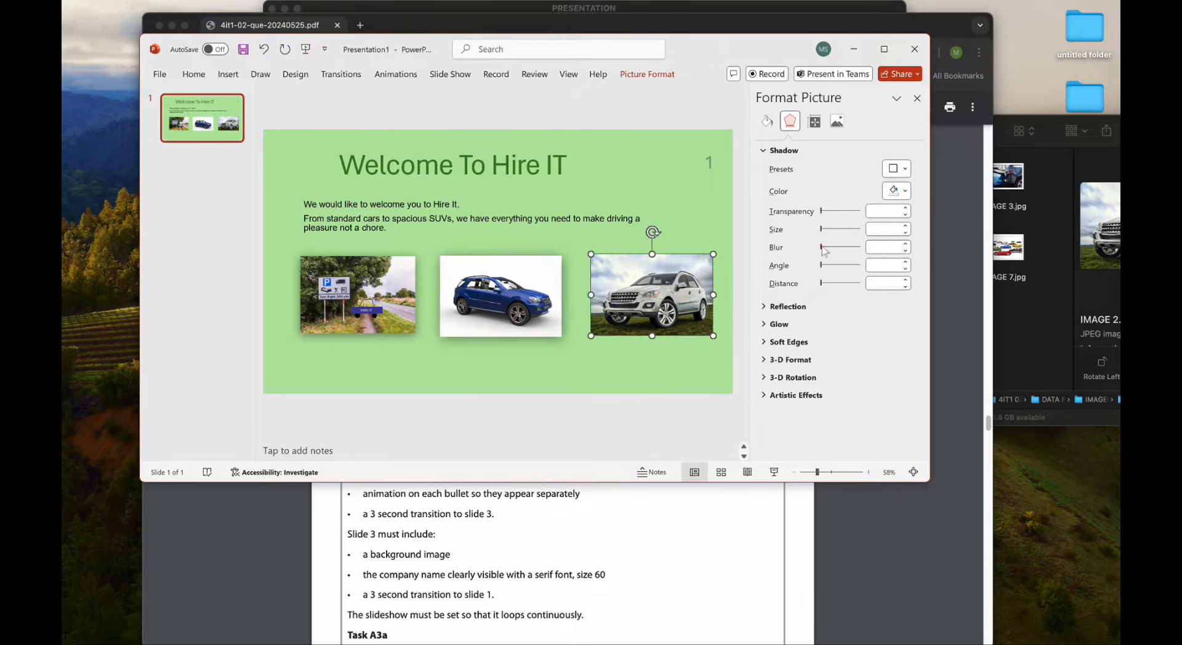
left_click(824, 248)
left_click(636, 360)
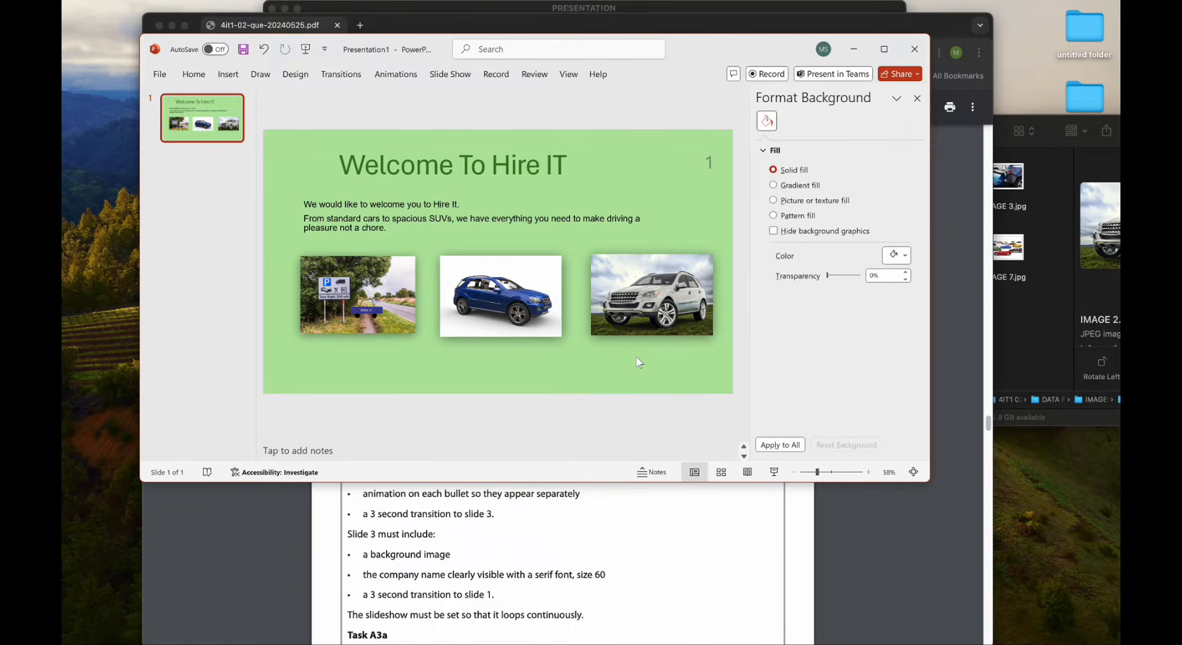
Apply the picture style with a thin black border and a slight shadow to the EDIT1 picture.
left_click(364, 311)
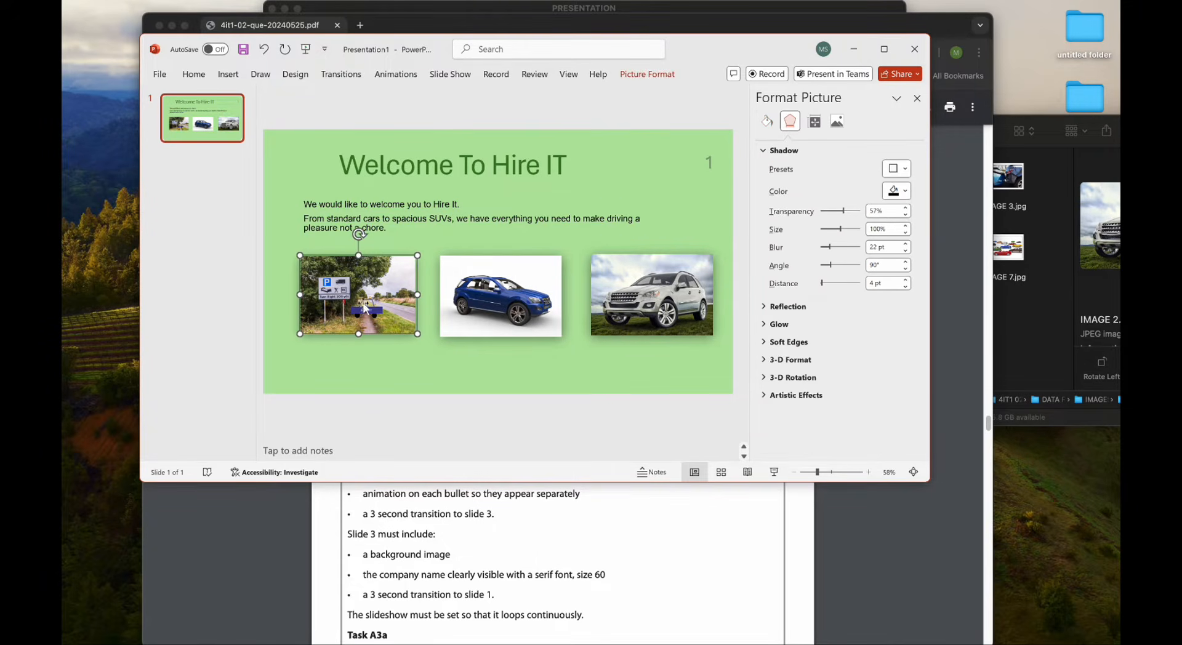
right_click(365, 309)
key("Escape")
right_click(378, 288)
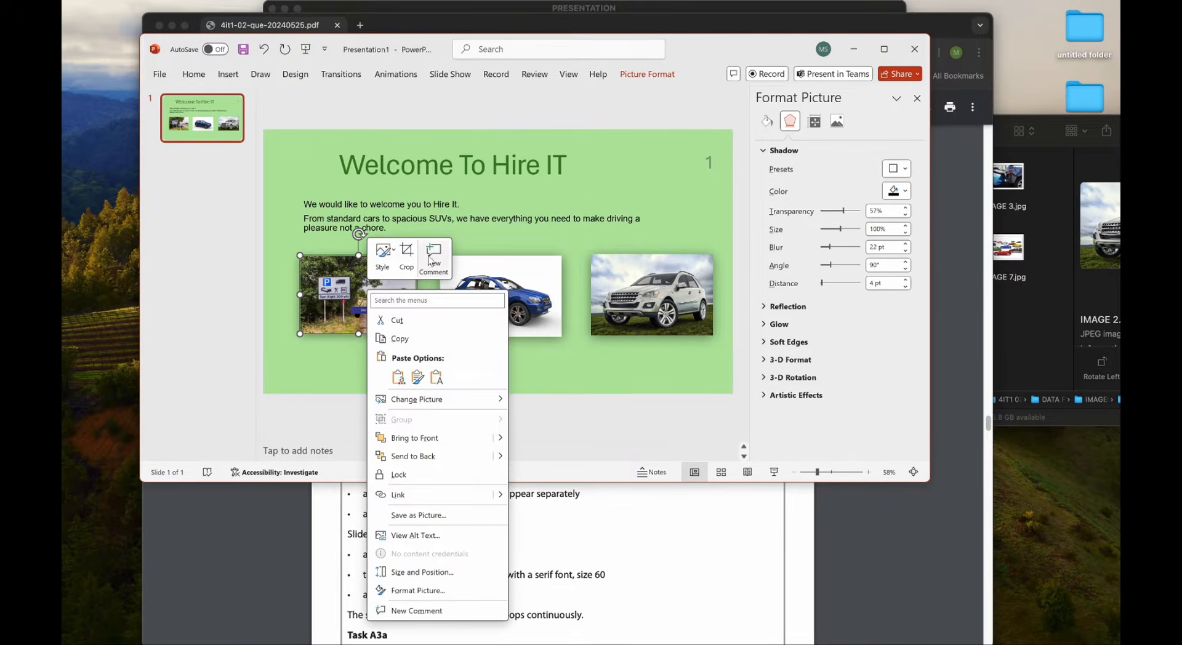
left_click(383, 252)
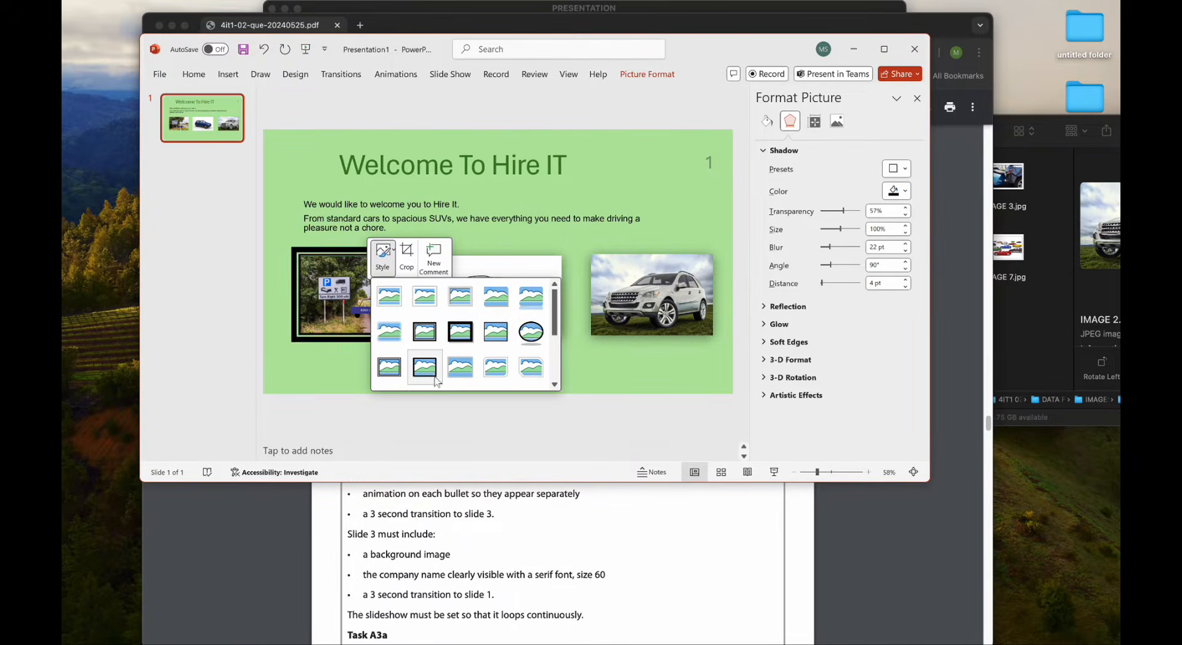
left_click(503, 340)
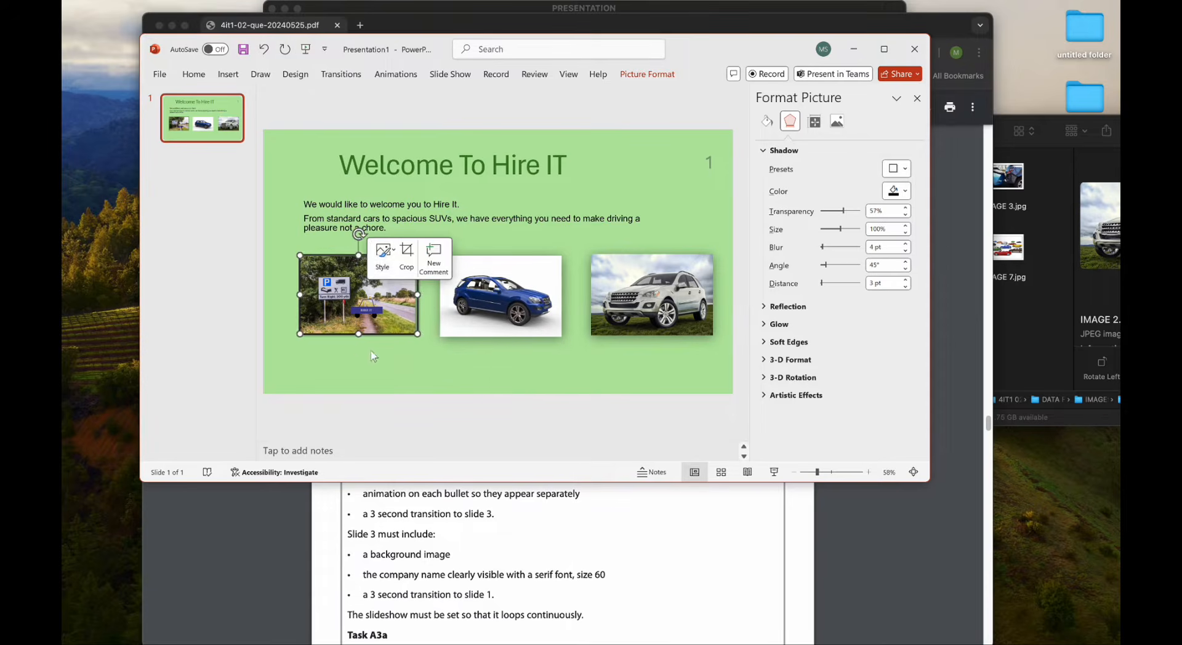
left_click(456, 363)
Apply the same thin black border and shadow picture style to the blue car and silver SUV pictures.
left_click(483, 308)
right_click(483, 308)
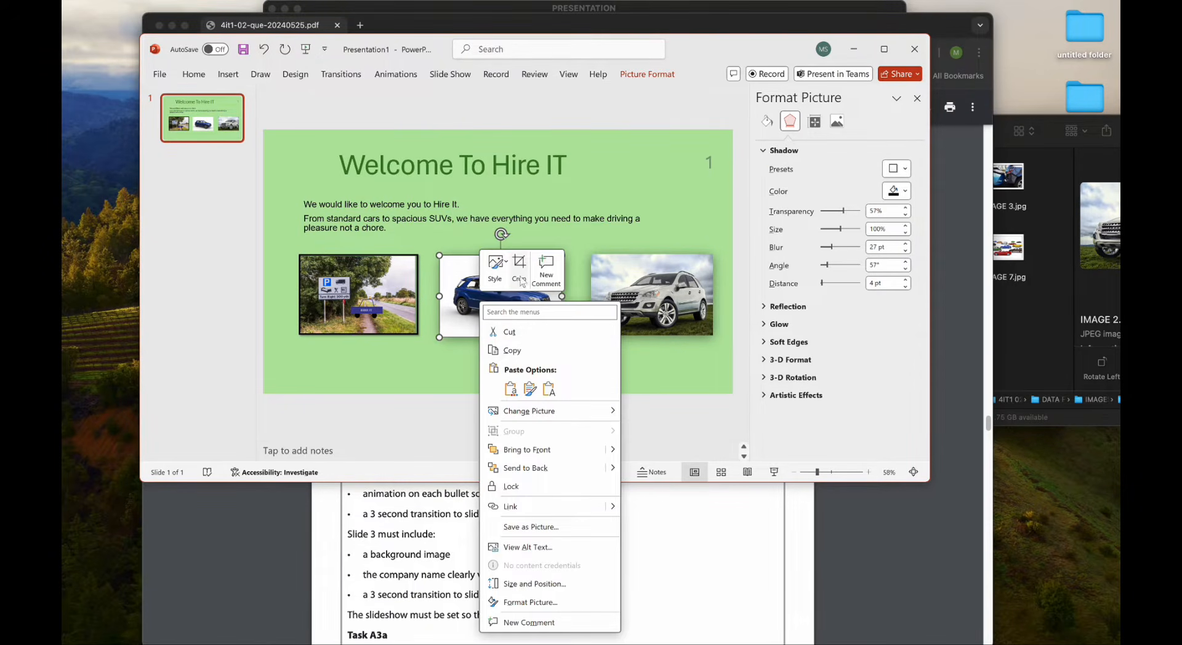
left_click(495, 264)
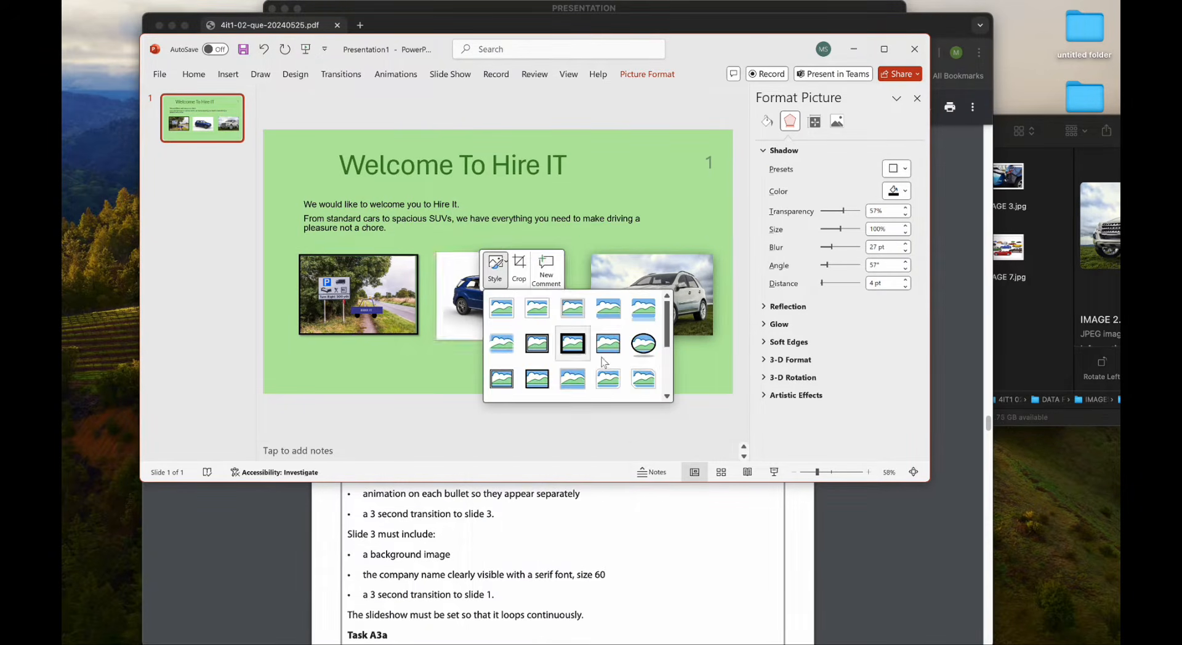
left_click(565, 386)
left_click(564, 385)
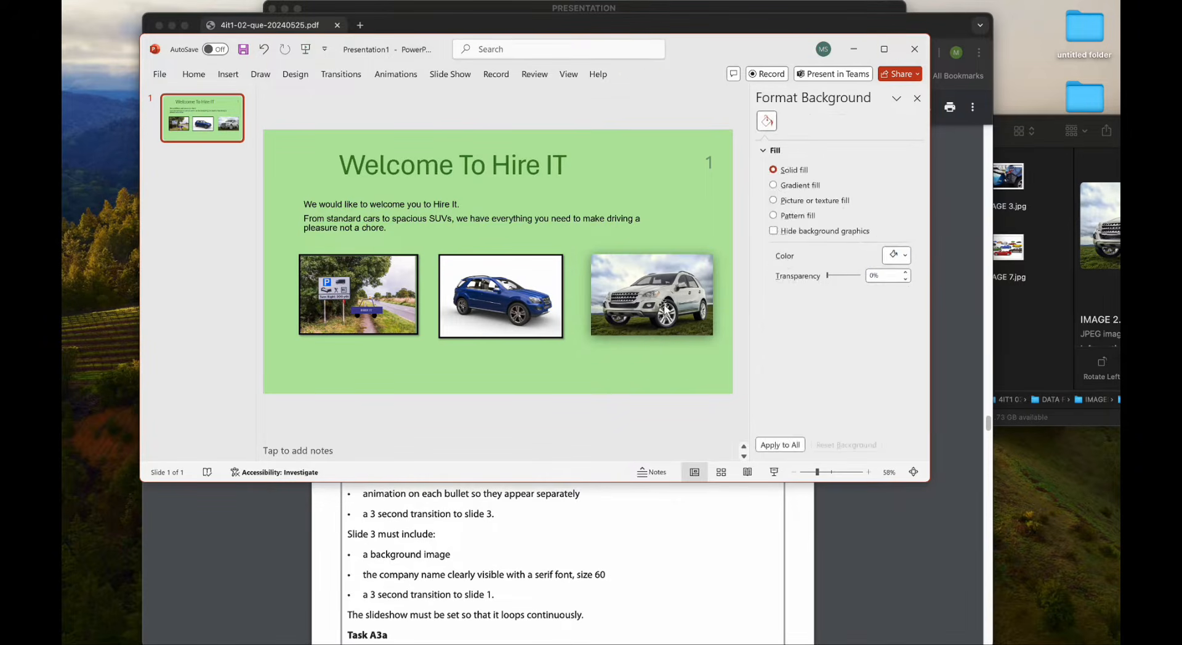
left_click(663, 304)
right_click(664, 304)
left_click(680, 271)
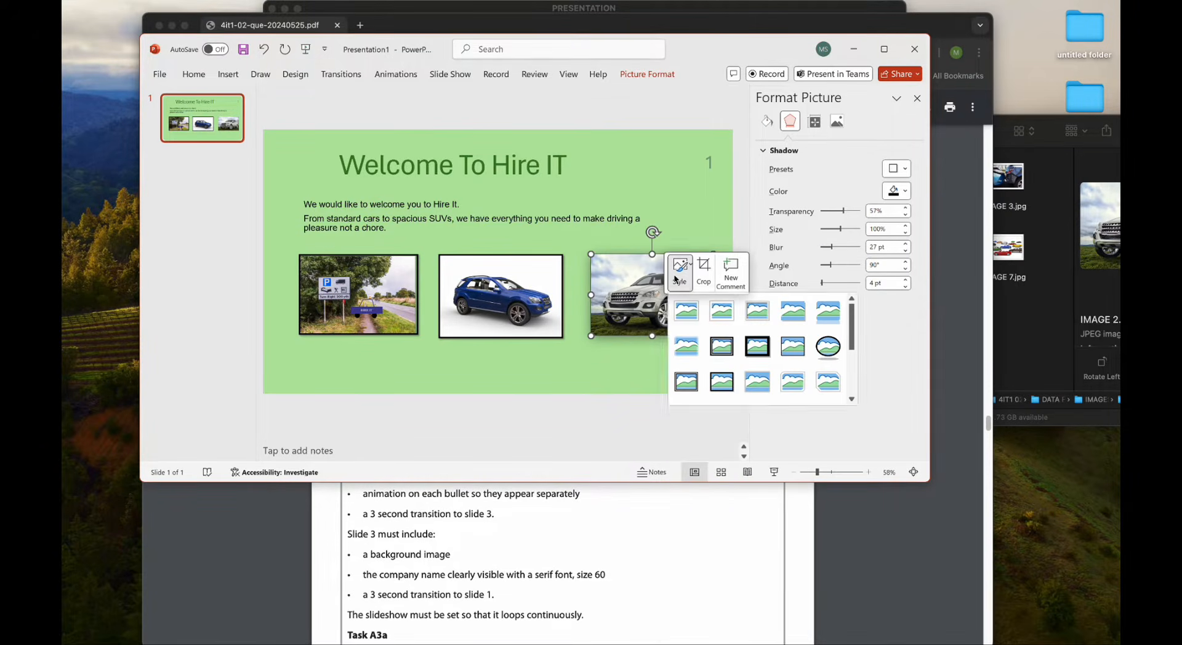
left_click(793, 346)
left_click(574, 297)
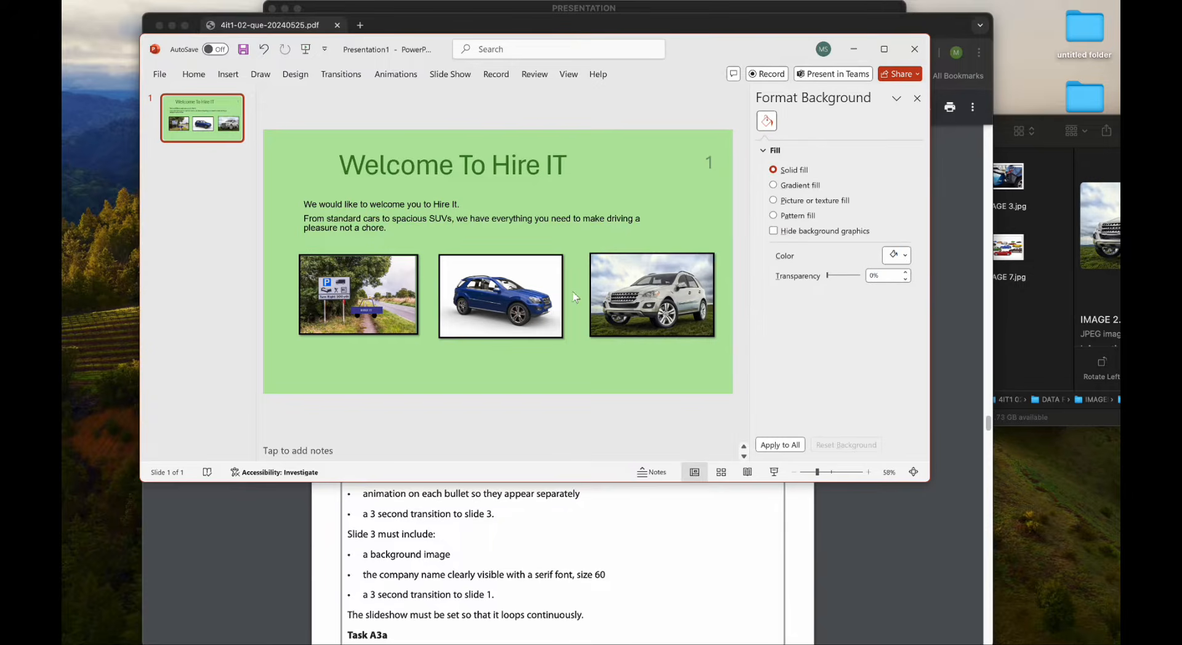
Copy the footer text "Office Presentation" from the slide 1 requirements in the exam paper and return to the presentation.
left_click(458, 518)
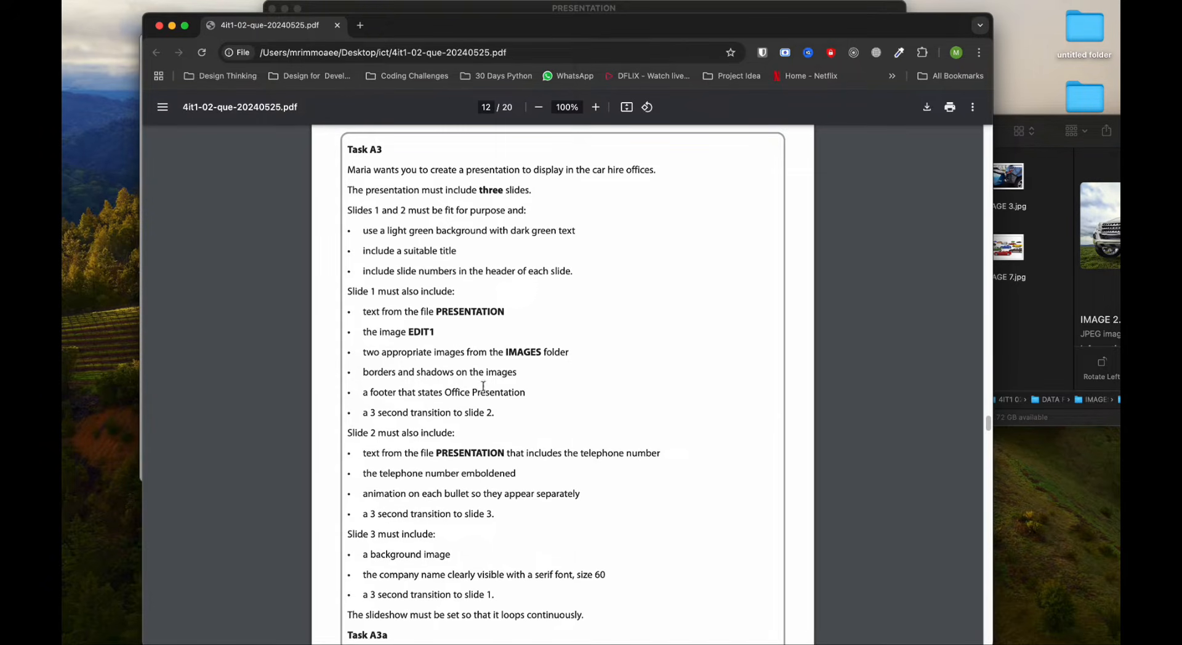
left_click_drag(445, 393, 529, 395)
key("ctrl+c")
key("ctrl+Up")
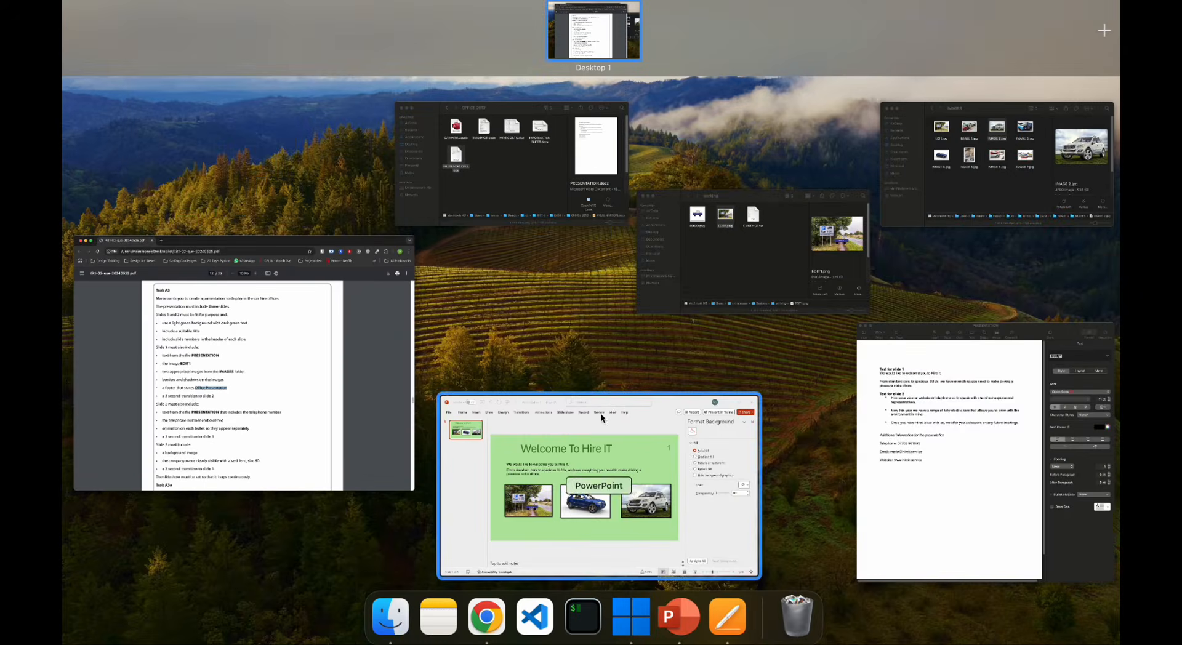
left_click(600, 412)
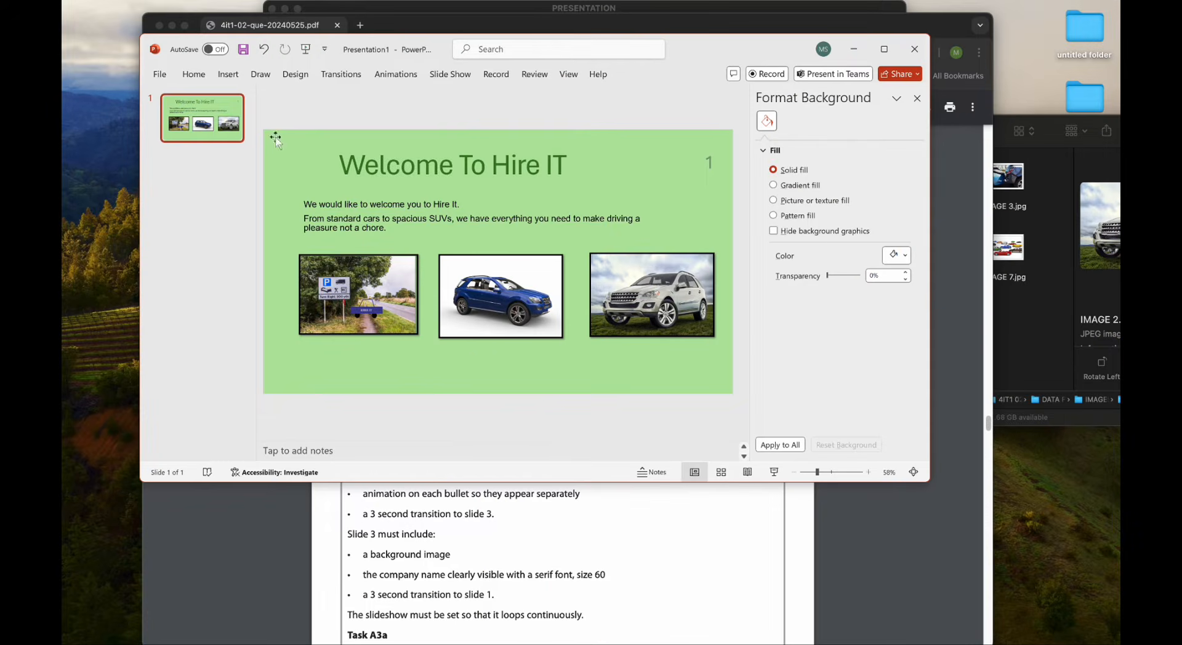
Add a footer with the copied text "Office Presentation" to slide 1 only.
left_click(228, 74)
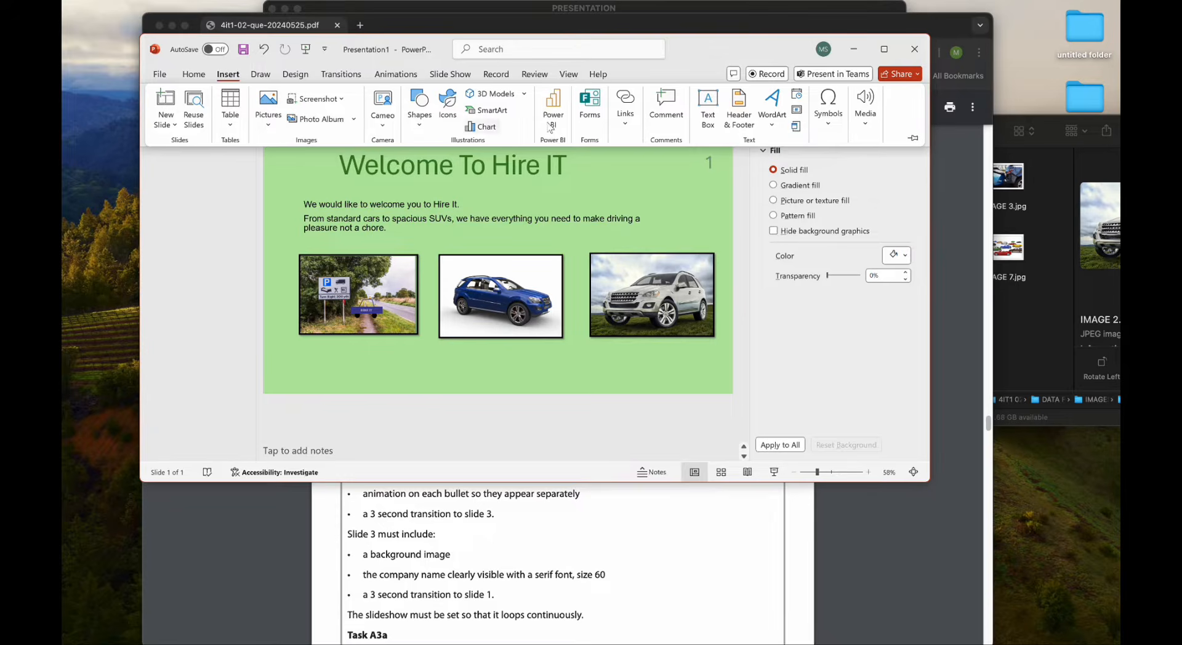
left_click(738, 117)
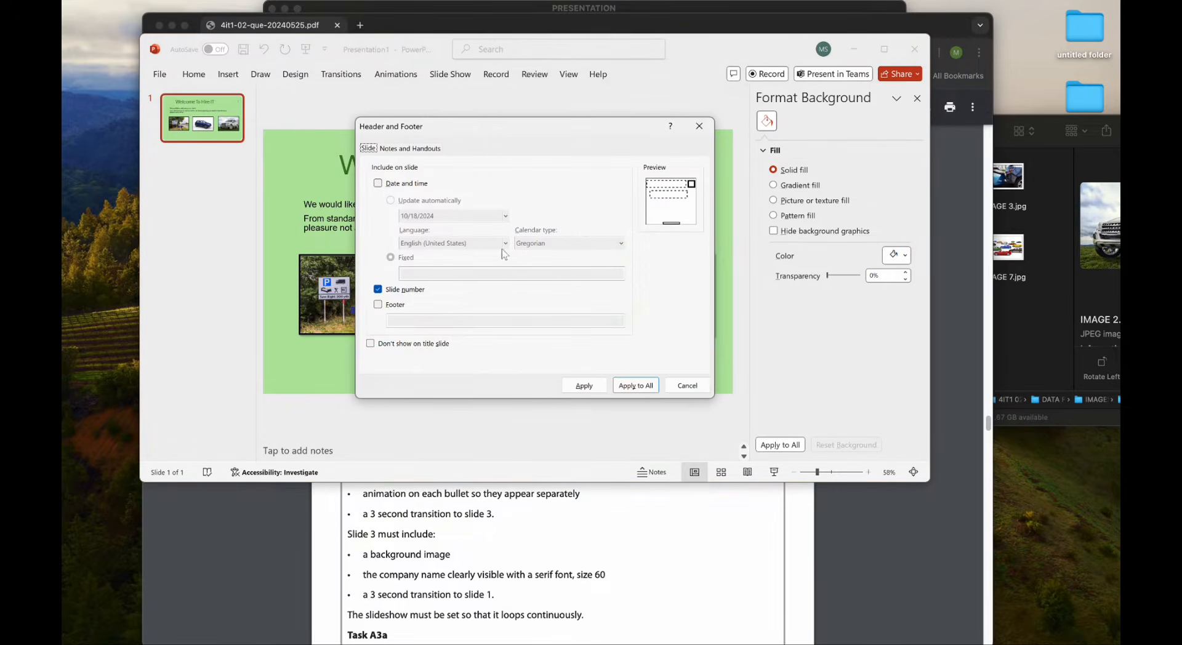
left_click(378, 304)
left_click(419, 321)
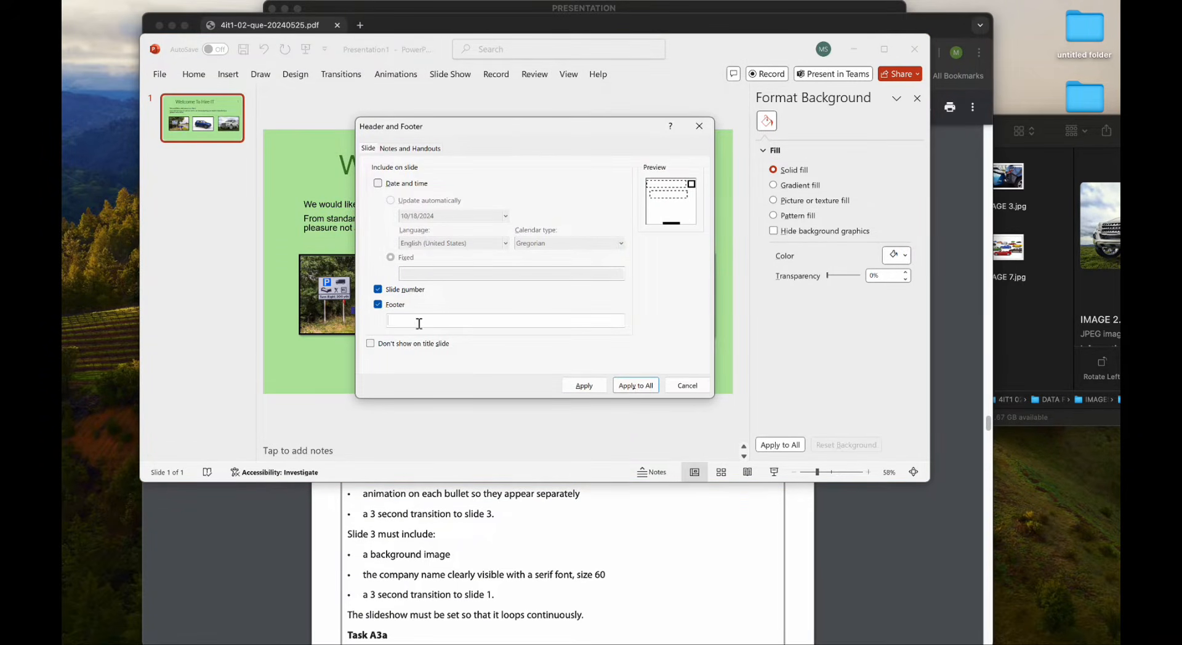
key("ctrl+v")
left_click(582, 386)
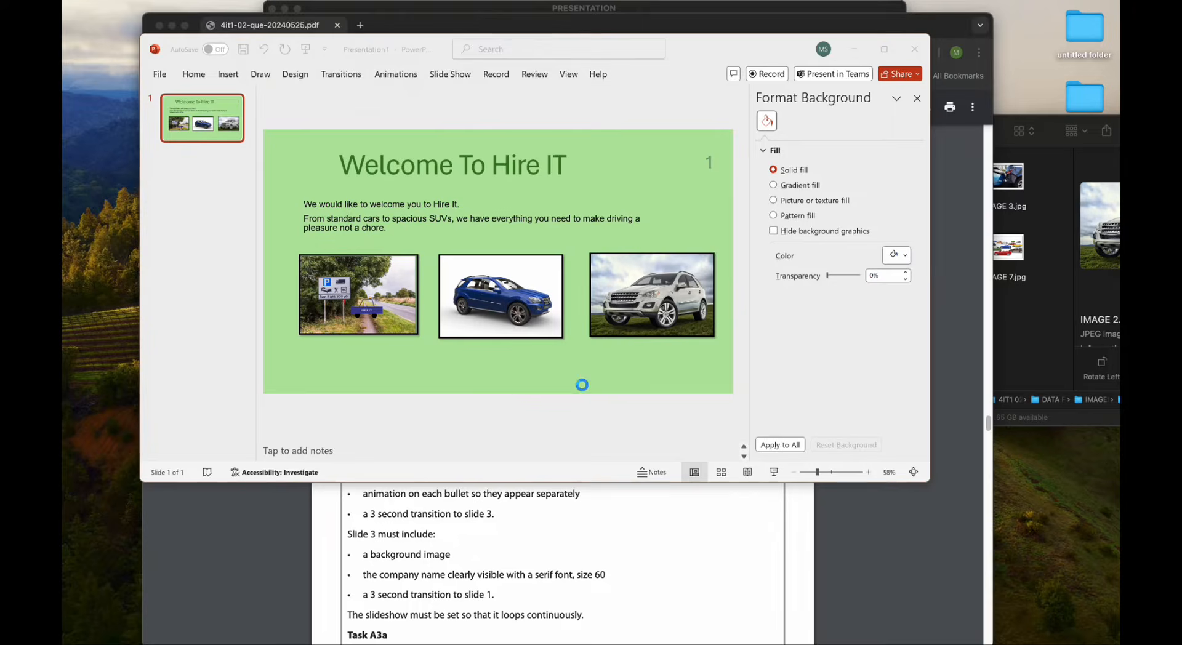
Check the slide 1 transition requirement in the exam paper.
left_click(600, 549)
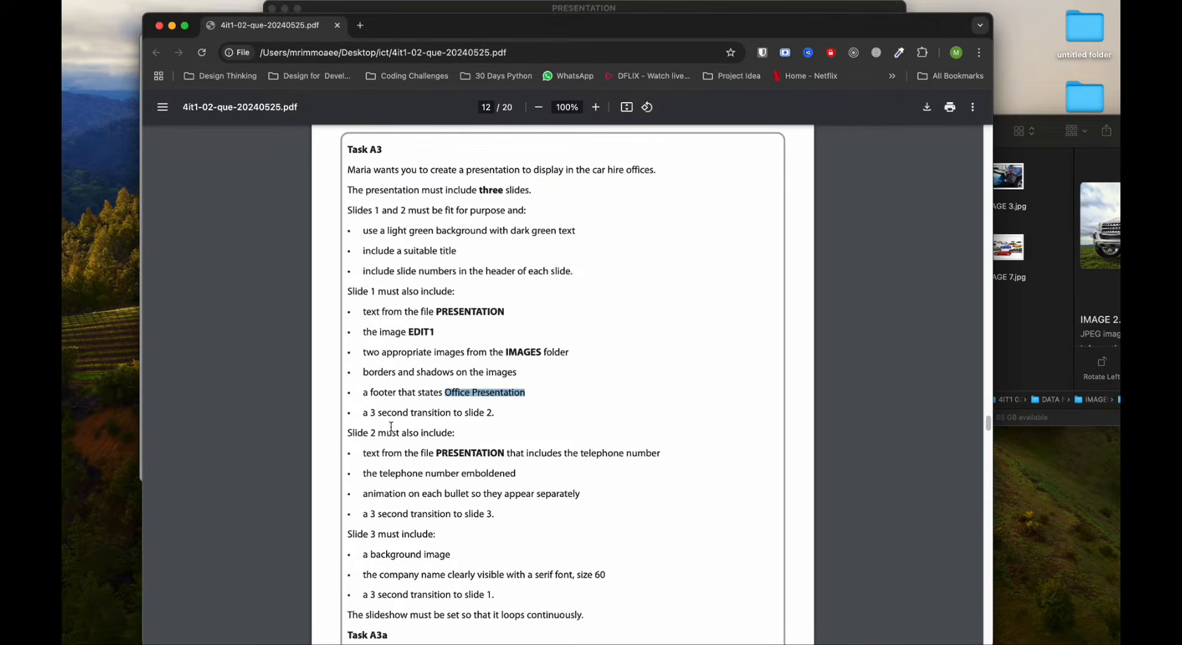
key("ctrl+Up")
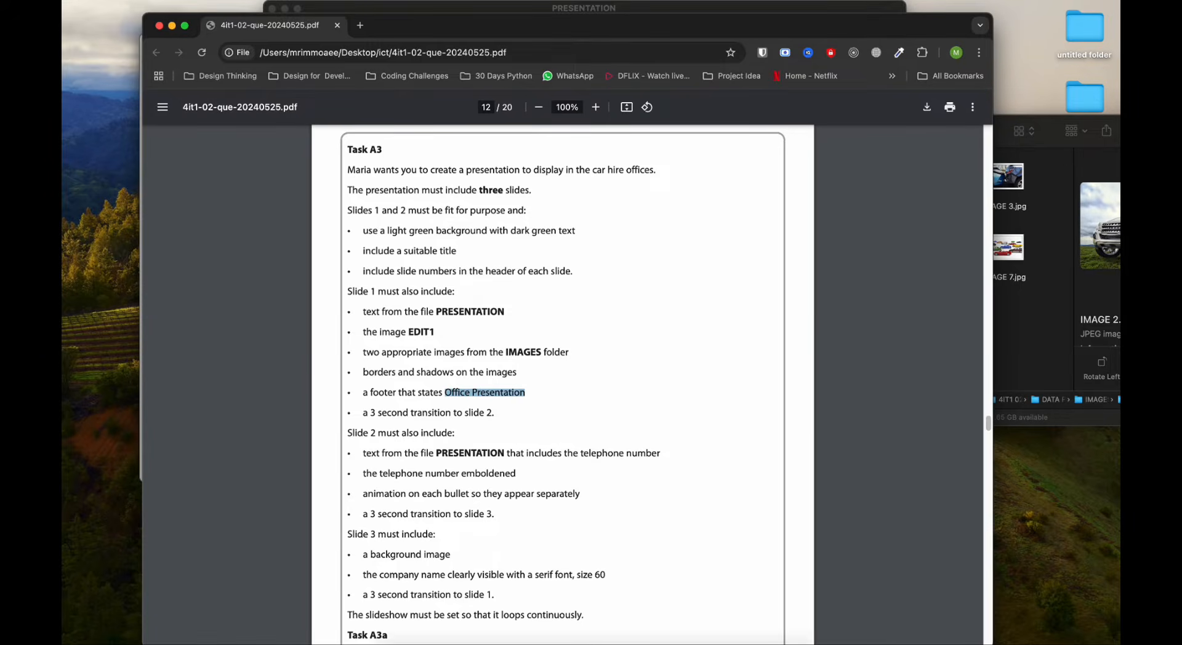
Switch to PowerPoint and add a second slide to the presentation after the Welcome To Hire IT slide.
left_click(514, 458)
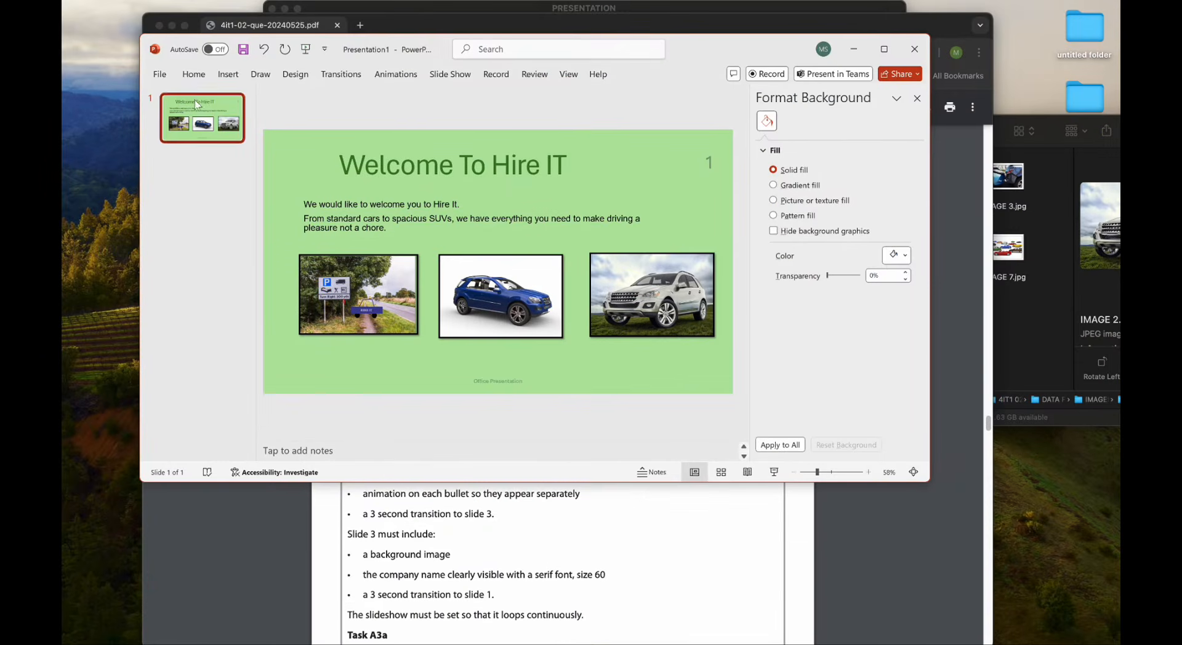
left_click(228, 73)
left_click(177, 126)
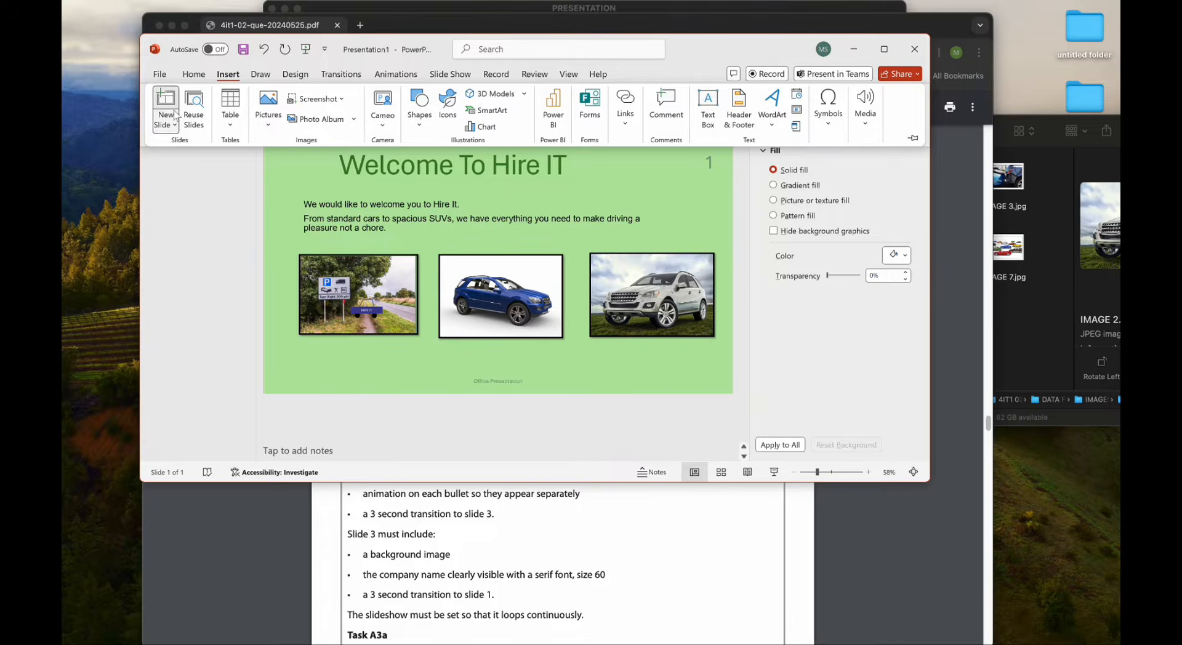
left_click(175, 175)
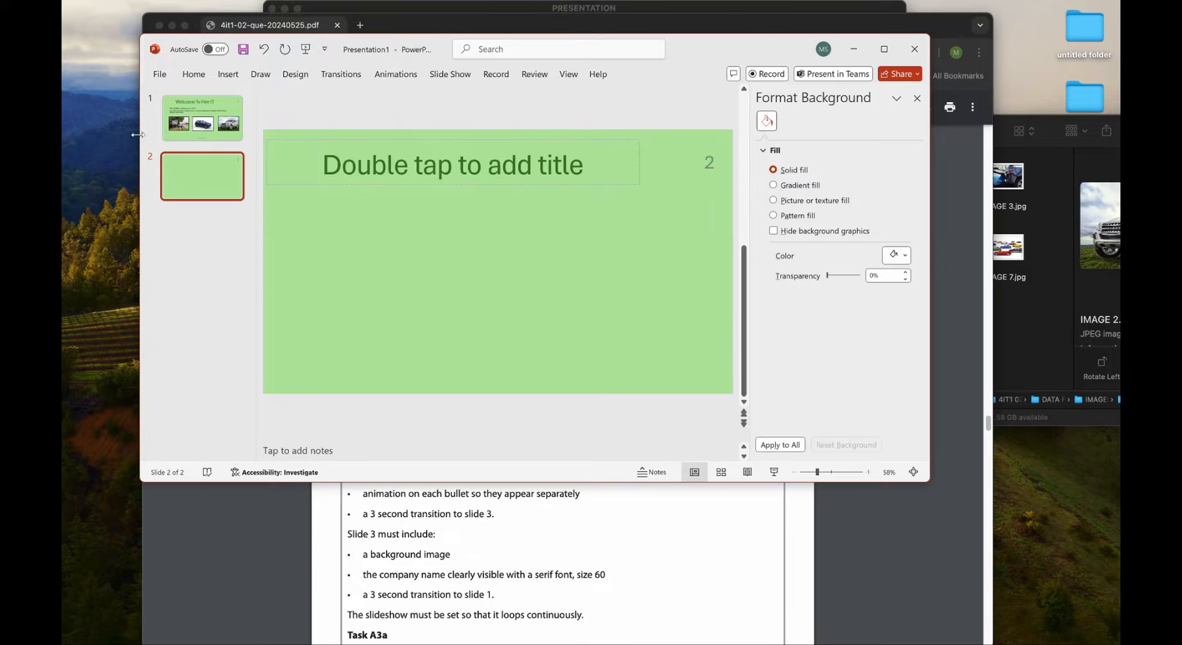
Set slide 1 to advance automatically after 3 seconds.
left_click(169, 123)
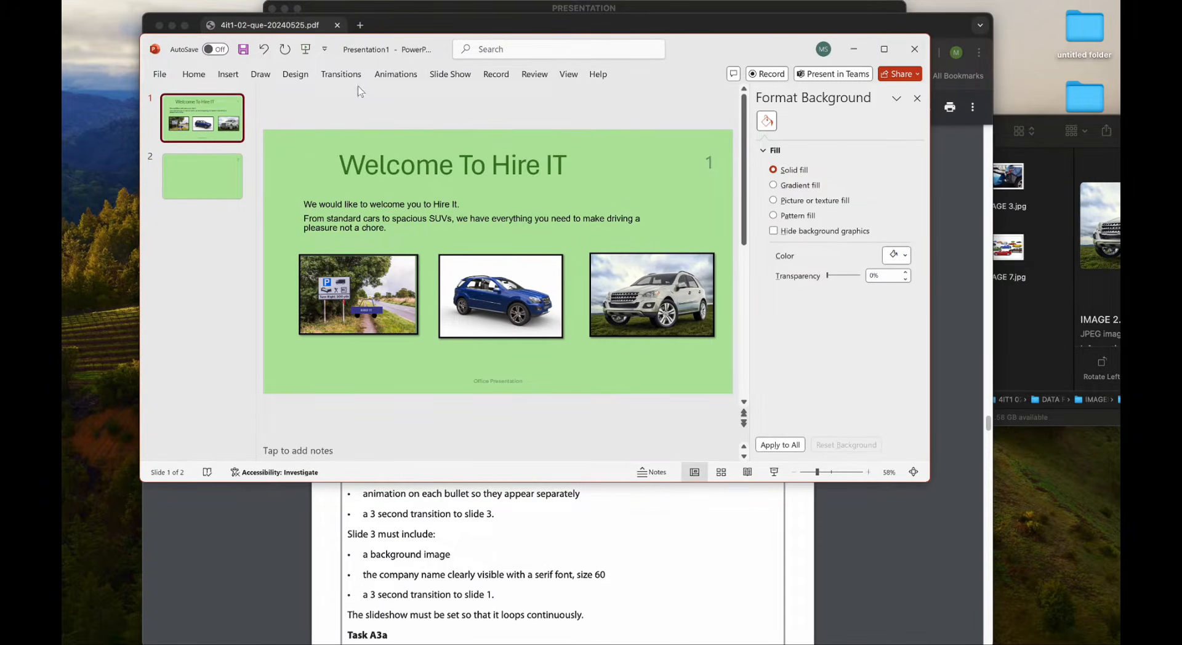
left_click(342, 74)
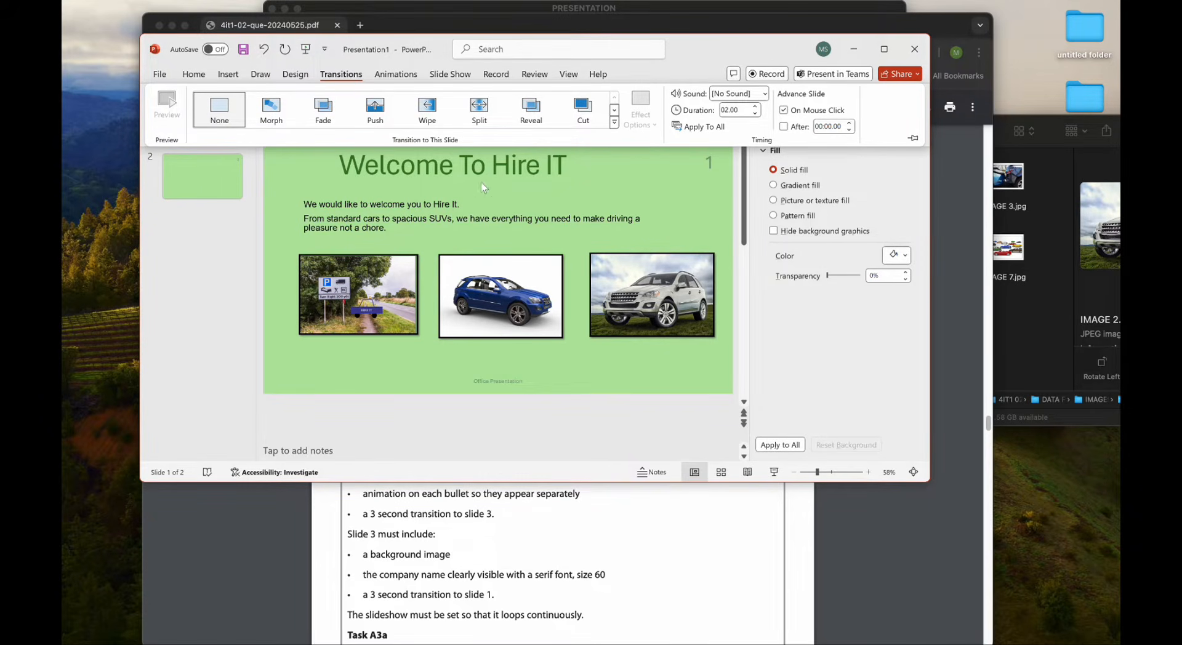
left_click(784, 127)
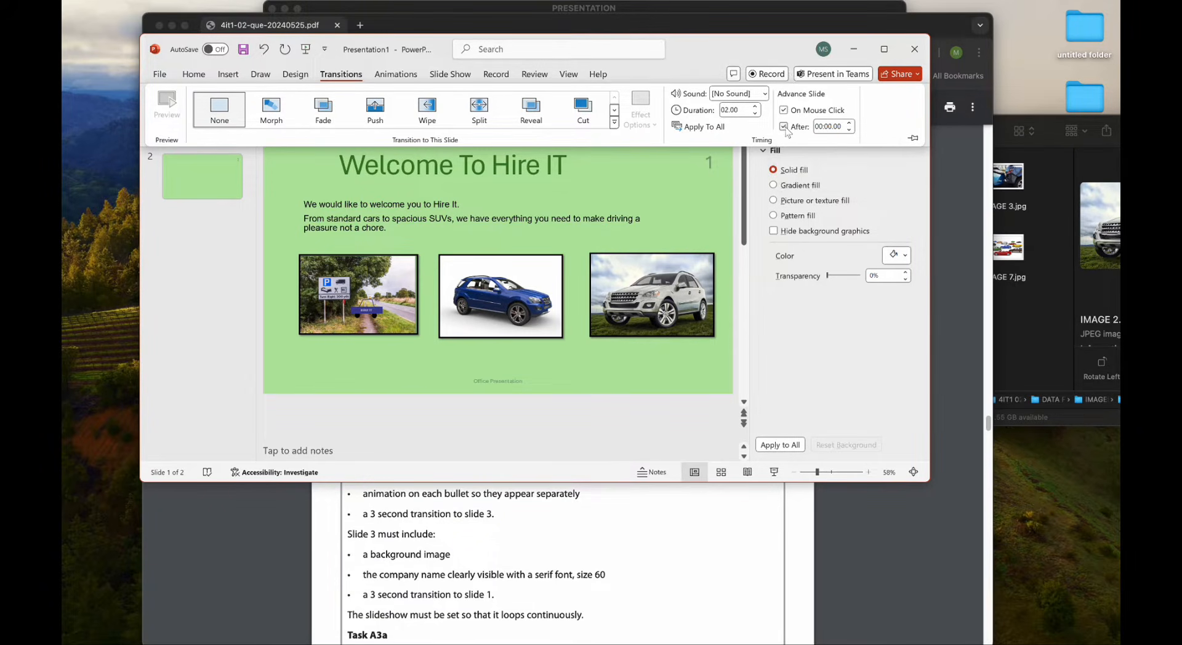
left_click(849, 123)
left_click(849, 123)
left_click(849, 123)
left_click(738, 265)
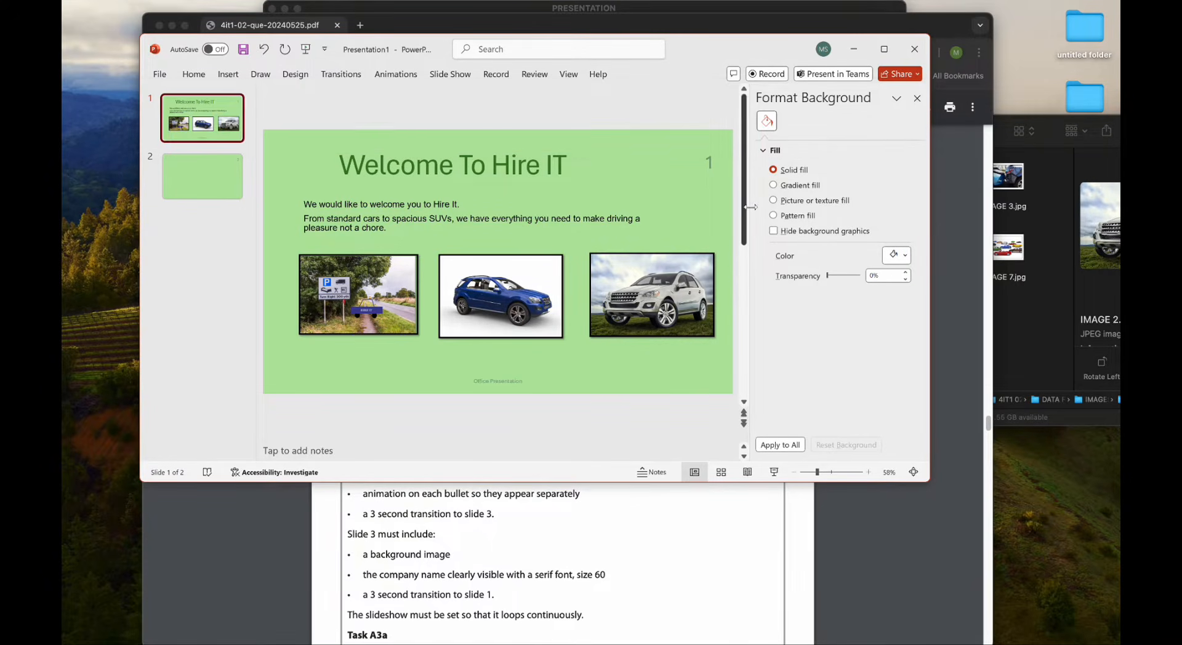
Check the slide 2 requirements in the PDF brief and select the slide 2 text and additional information in the open PRESENTATION document.
left_click(378, 547)
scroll(454, 385, "down", 4)
scroll(454, 383, "down", 1)
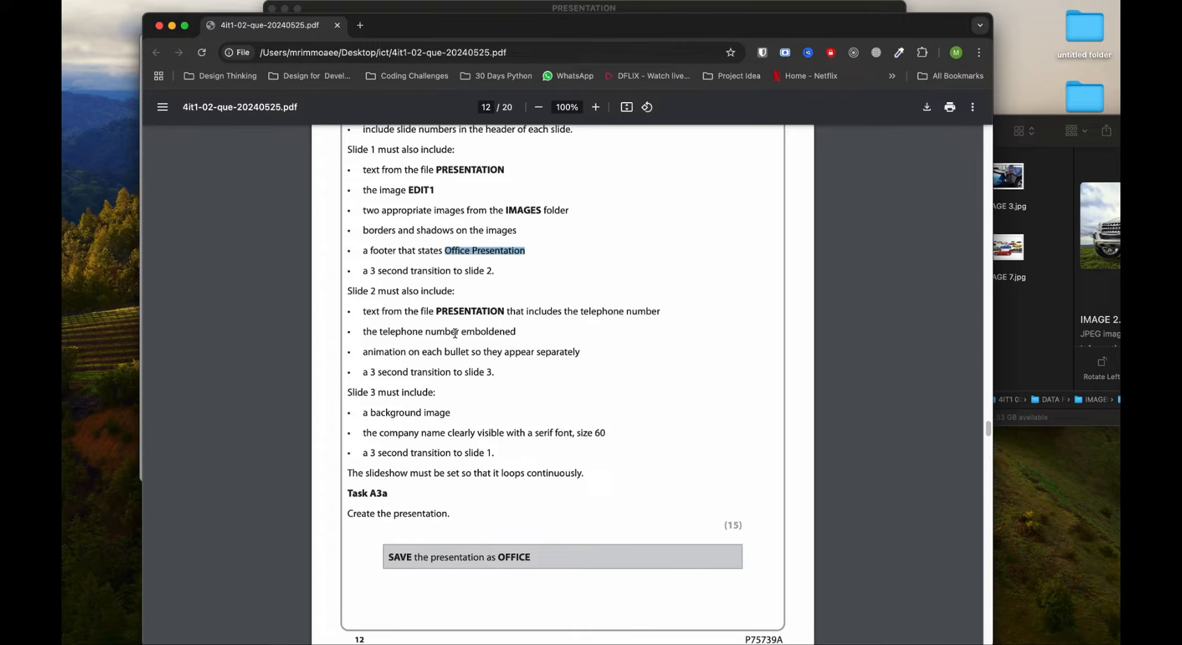
key("ctrl+Up")
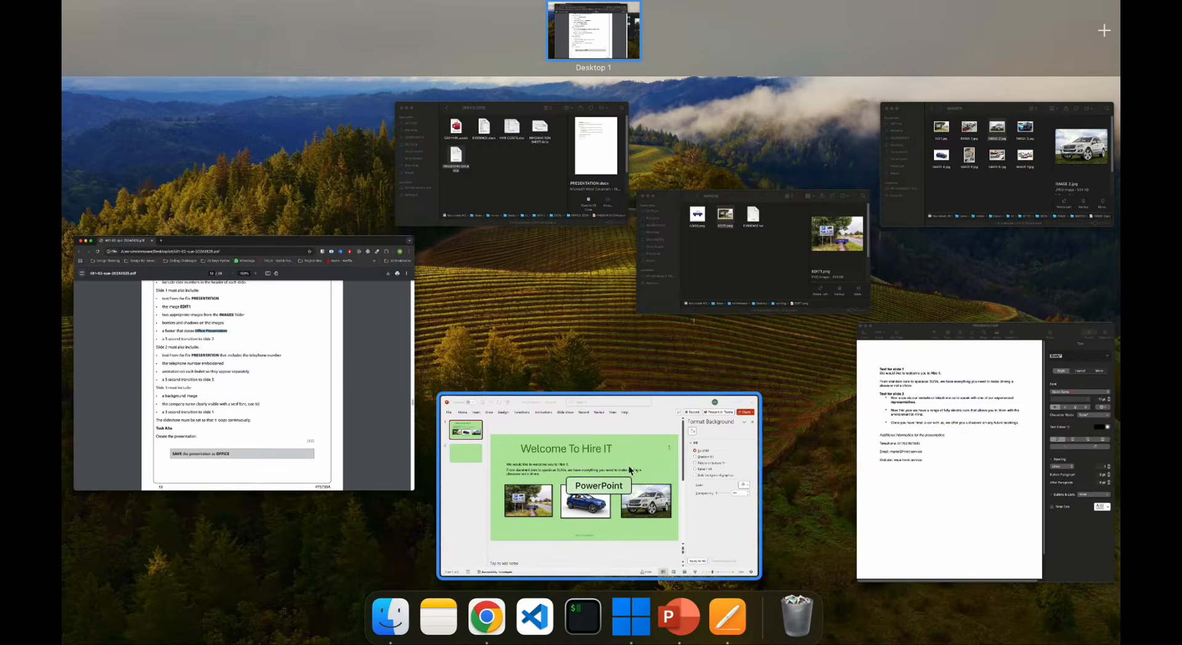
left_click(629, 468)
key("ctrl+Up")
left_click(971, 522)
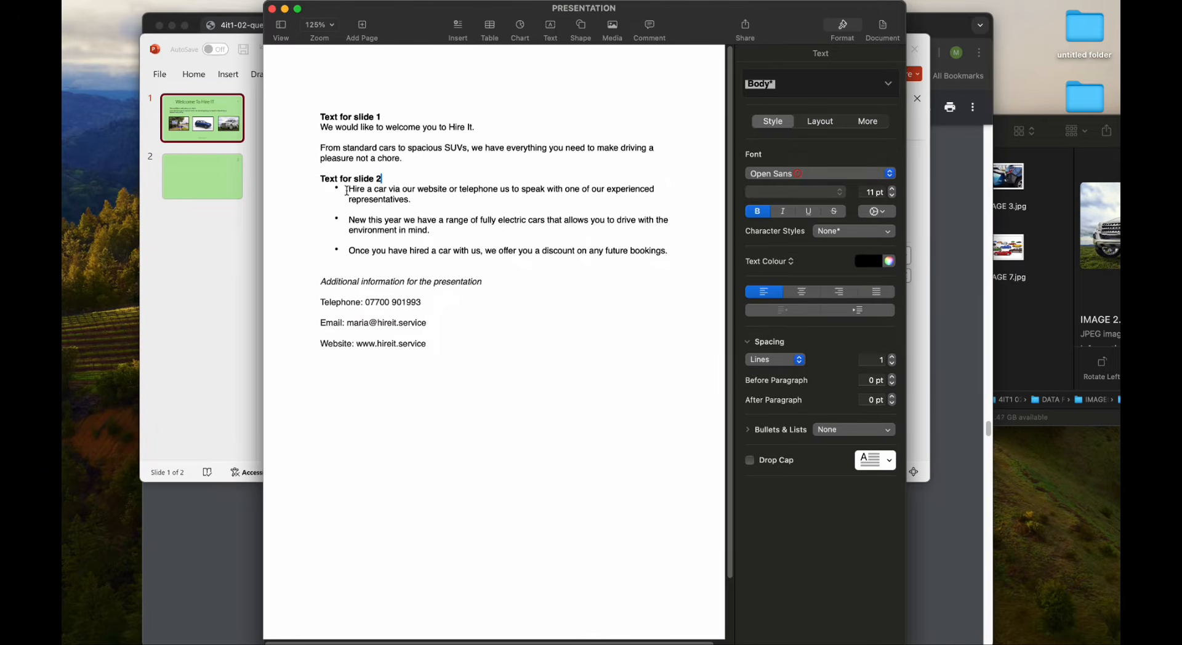
left_click_drag(324, 189, 510, 351)
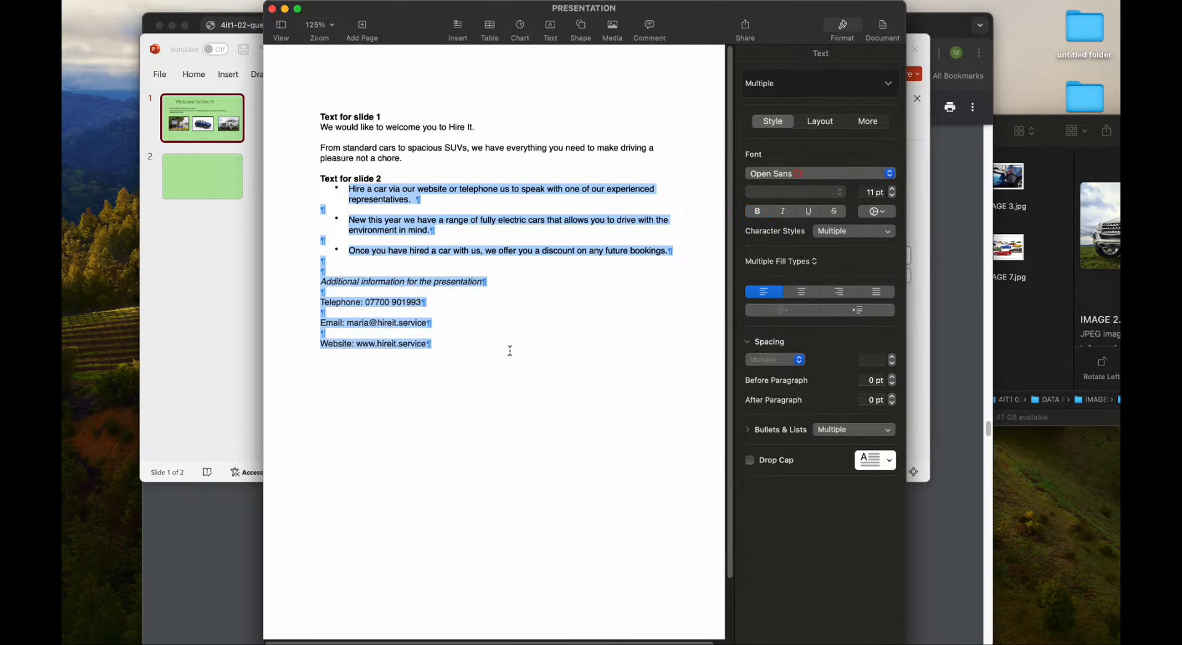
key("ctrl+Up")
left_click(571, 437)
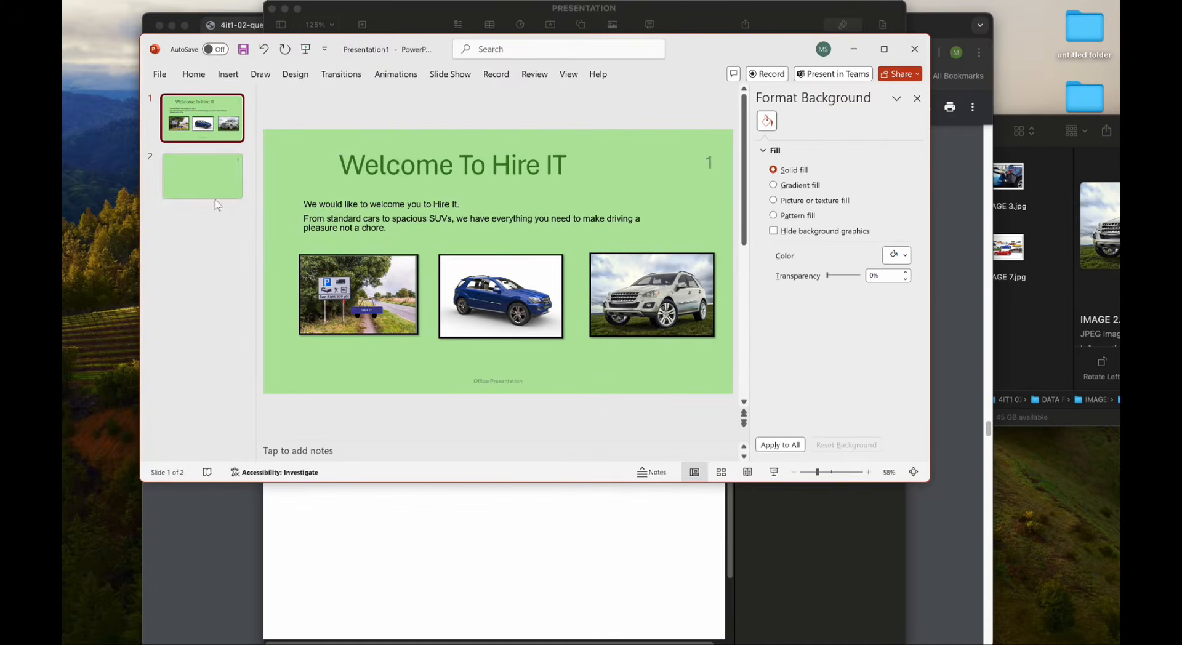
left_click(206, 180)
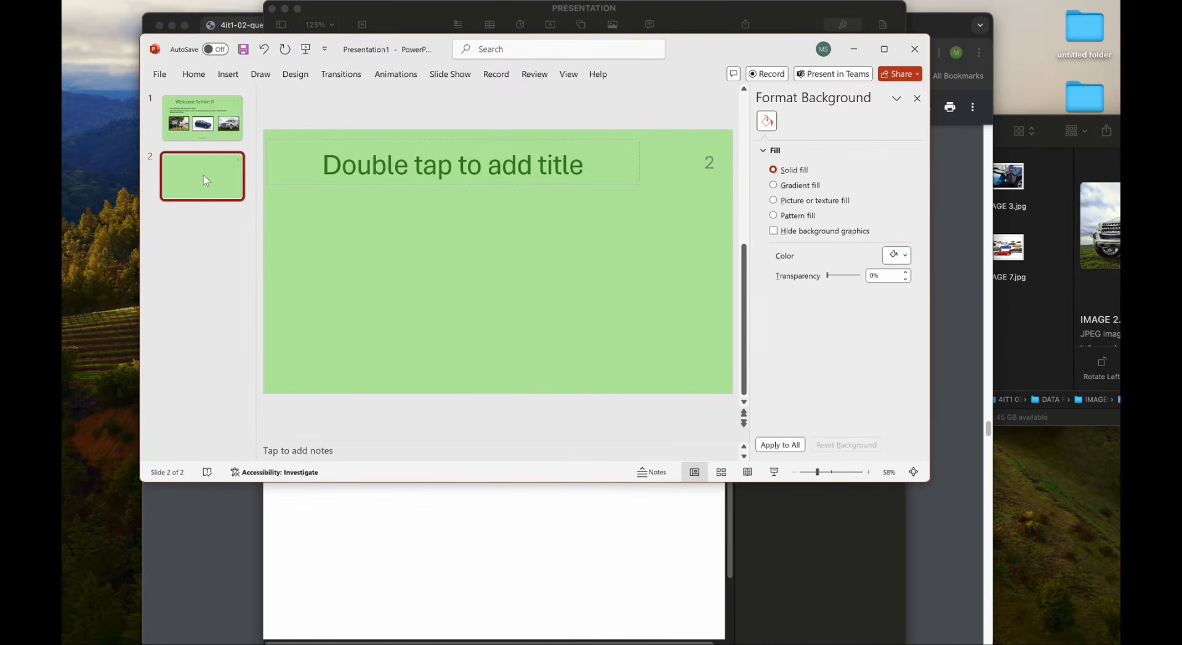
left_click(243, 75)
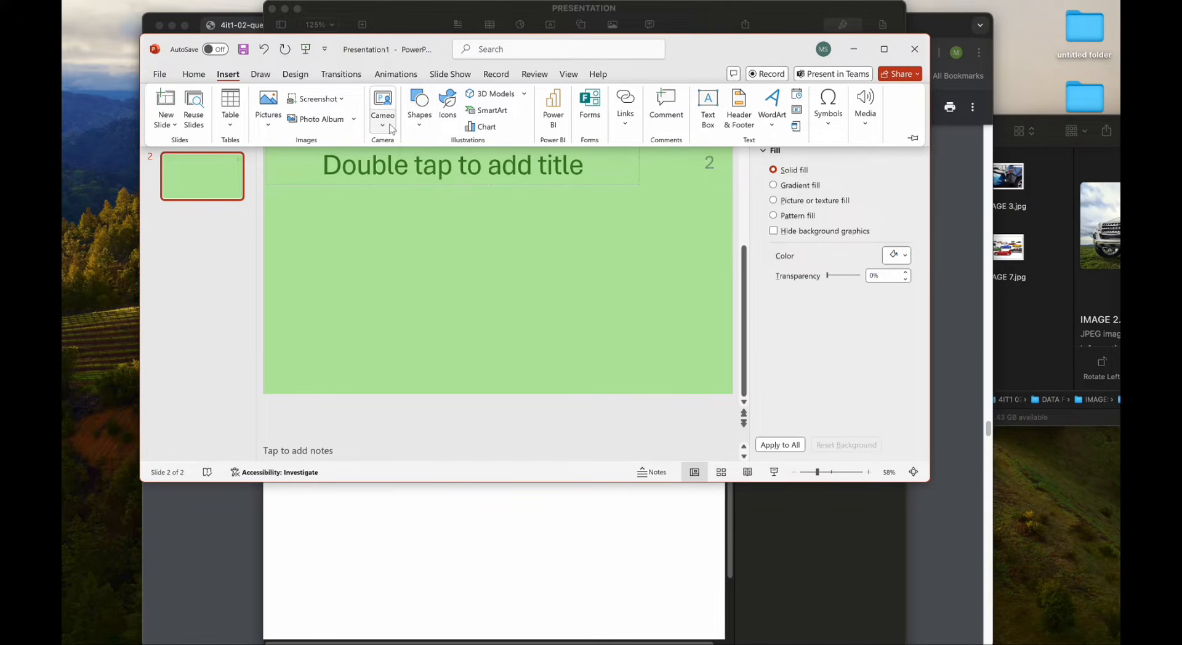
left_click(351, 197)
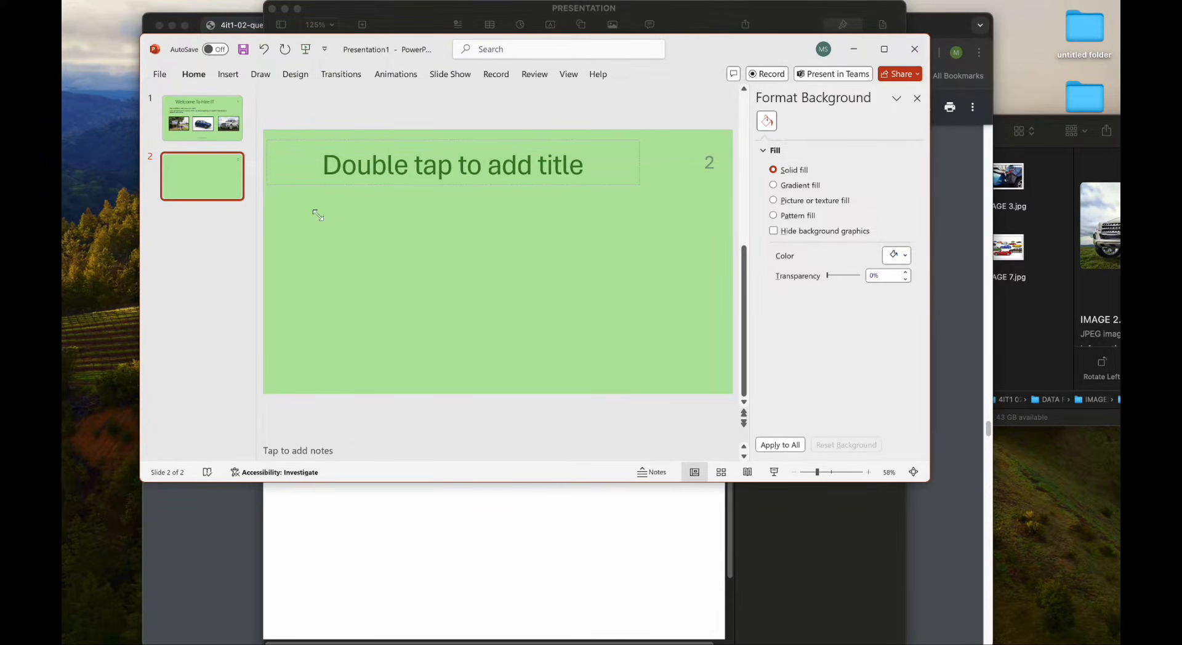
mouse_move(318, 214)
left_mouse_down()
mouse_move(326, 229)
mouse_move(634, 346)
left_mouse_up()
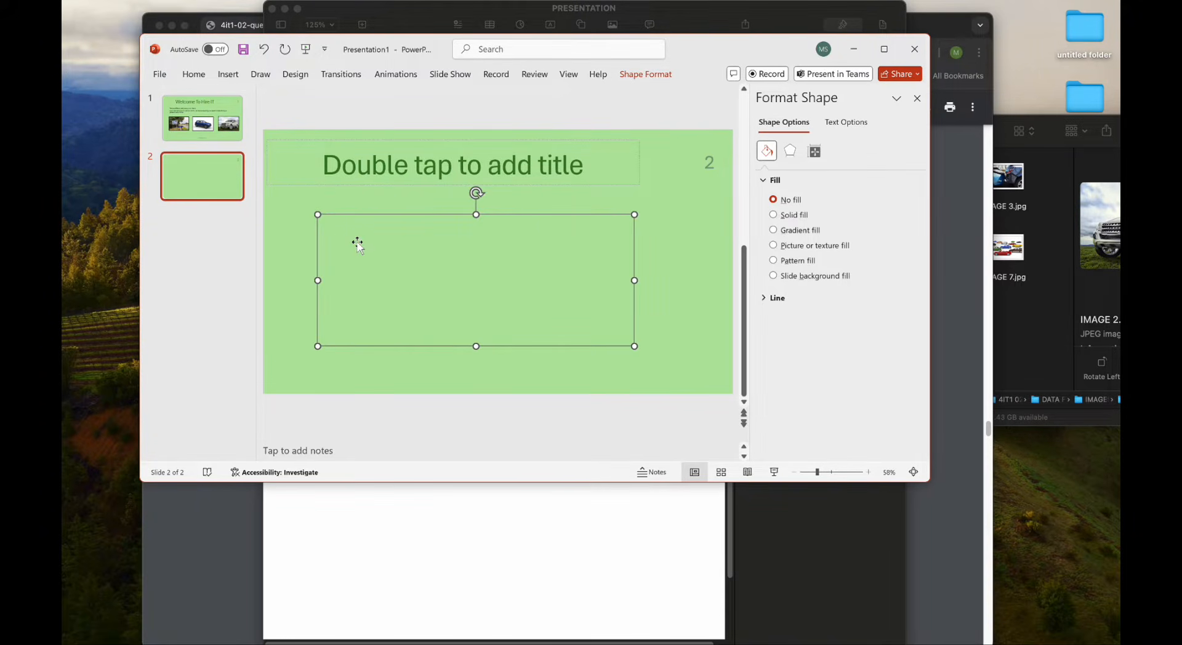
left_click(391, 361)
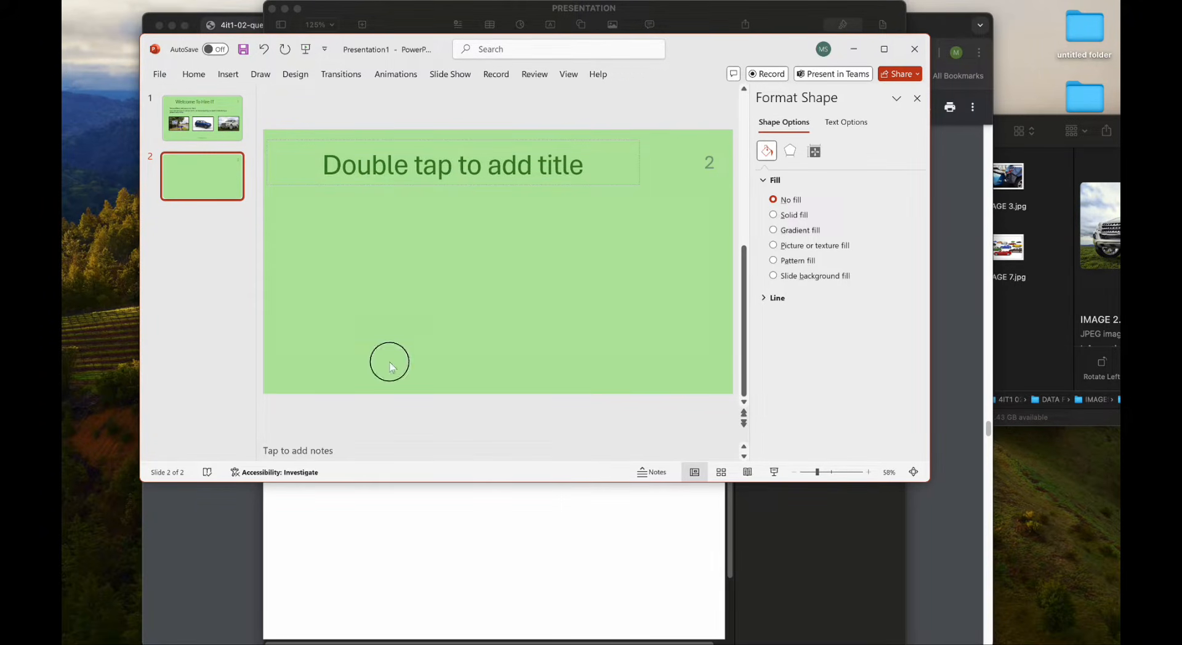
Close the open PRESENTATION document and reopen PRESENTATION.docx from the OFFICE 2010 folder in Word.
left_click(724, 576)
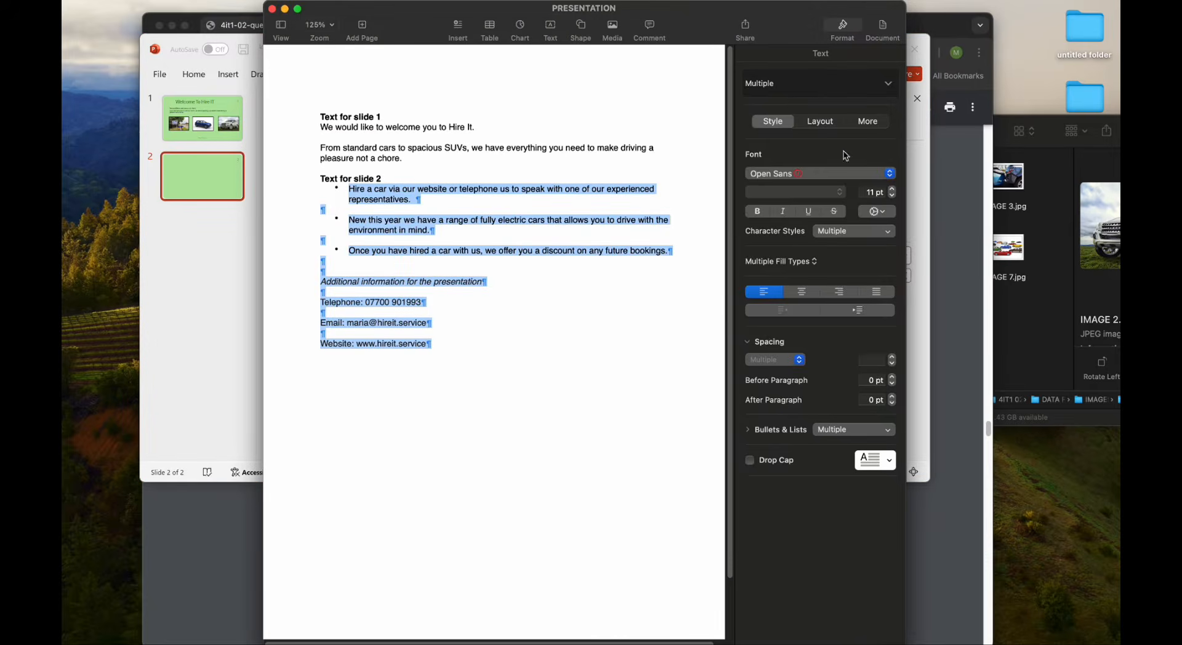
left_click(273, 9)
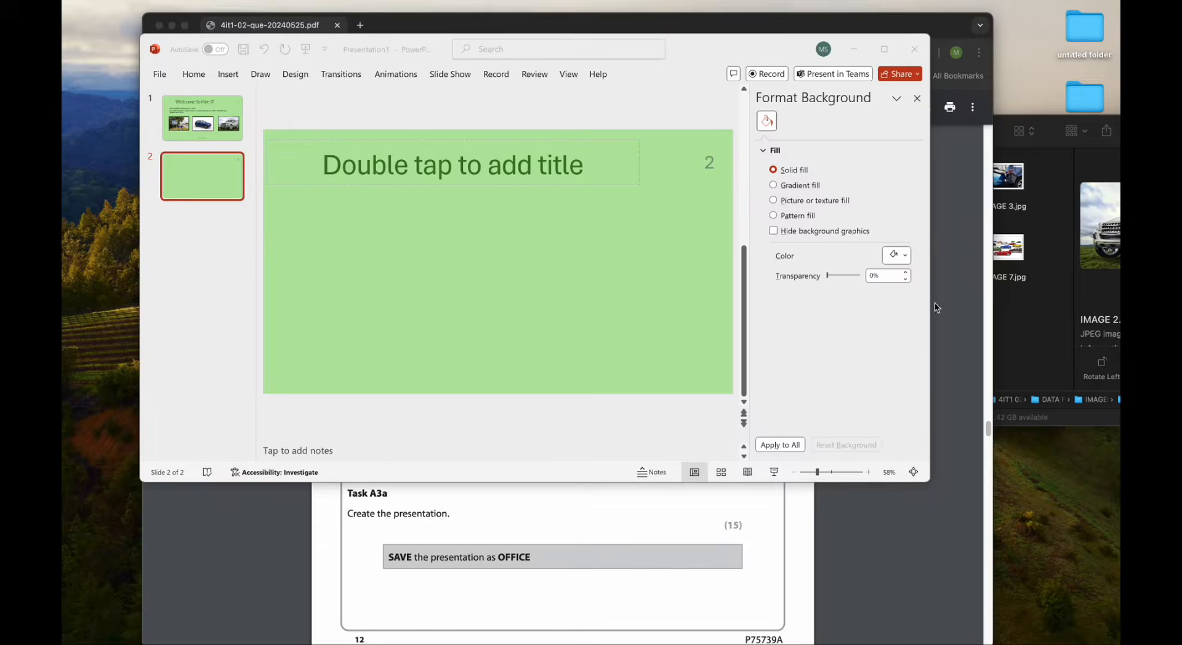
left_click(1009, 322)
left_click(772, 130)
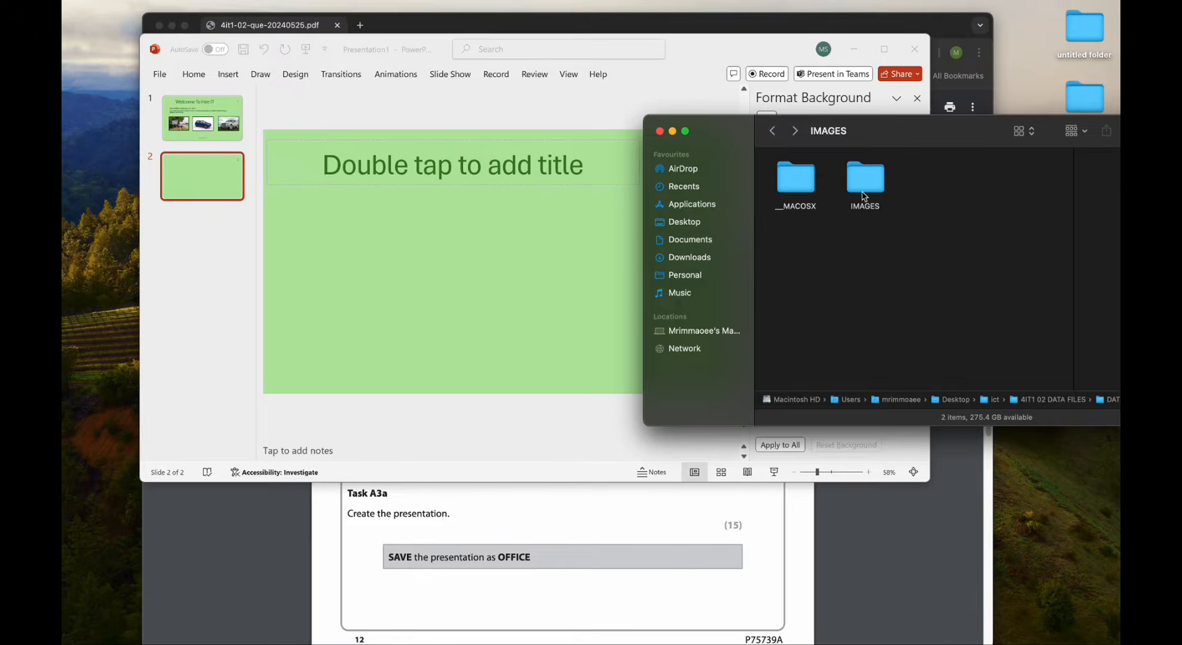
double_click(991, 182)
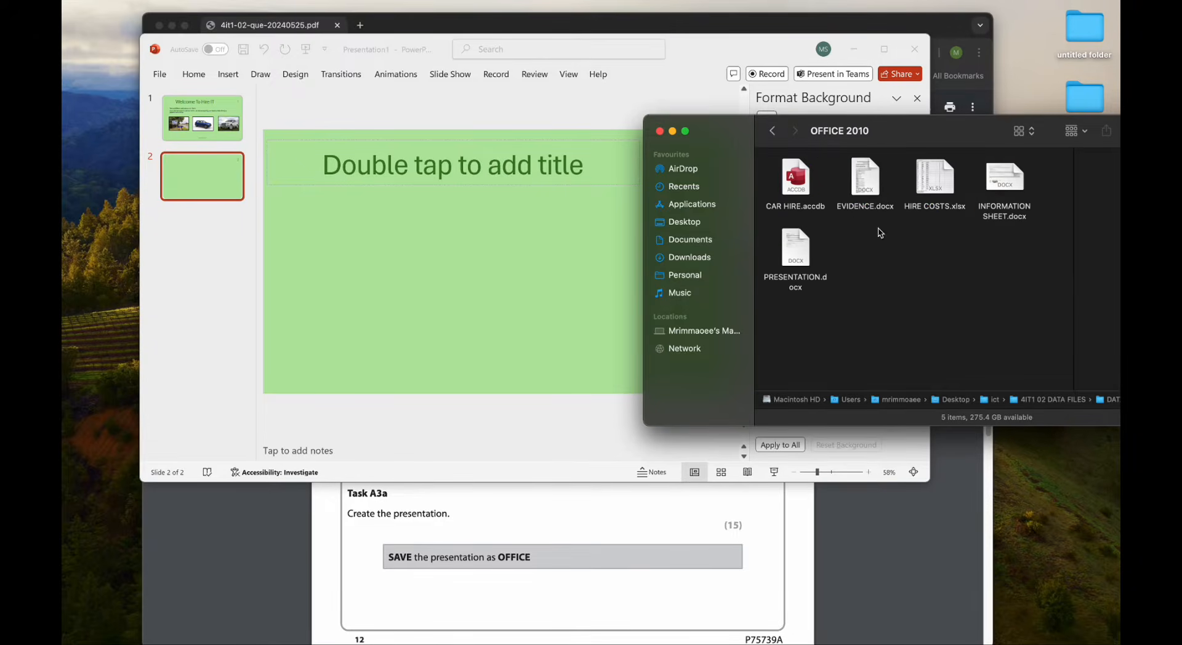
left_click(794, 267)
right_click(796, 254)
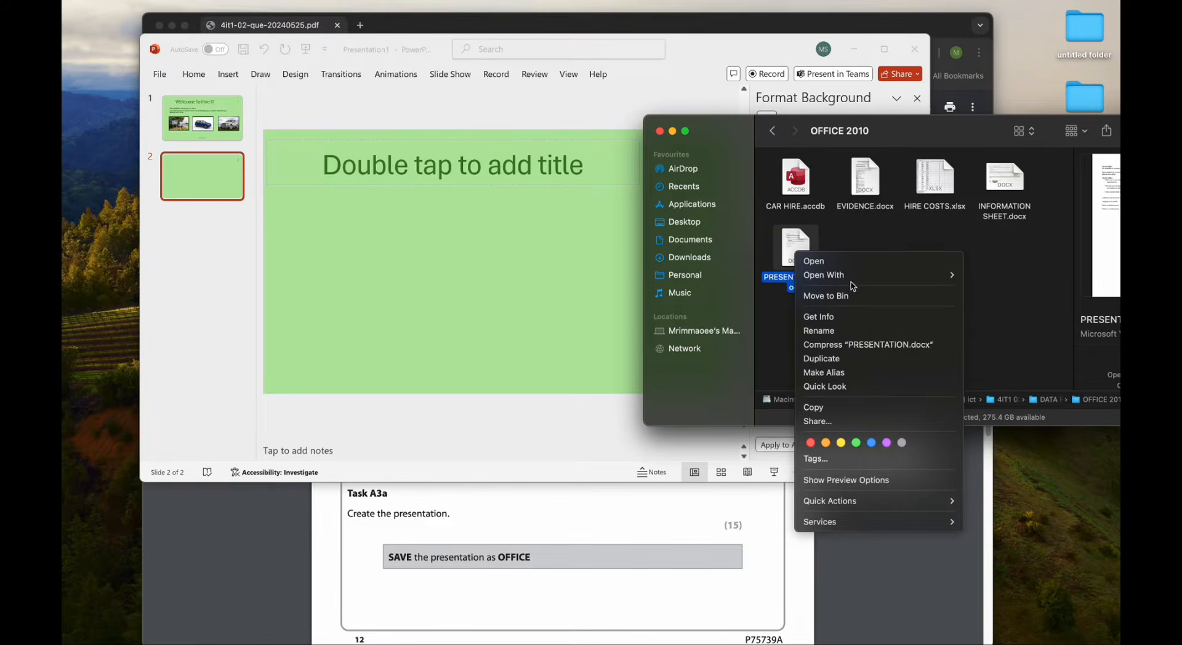
mouse_move(854, 280)
left_click(993, 337)
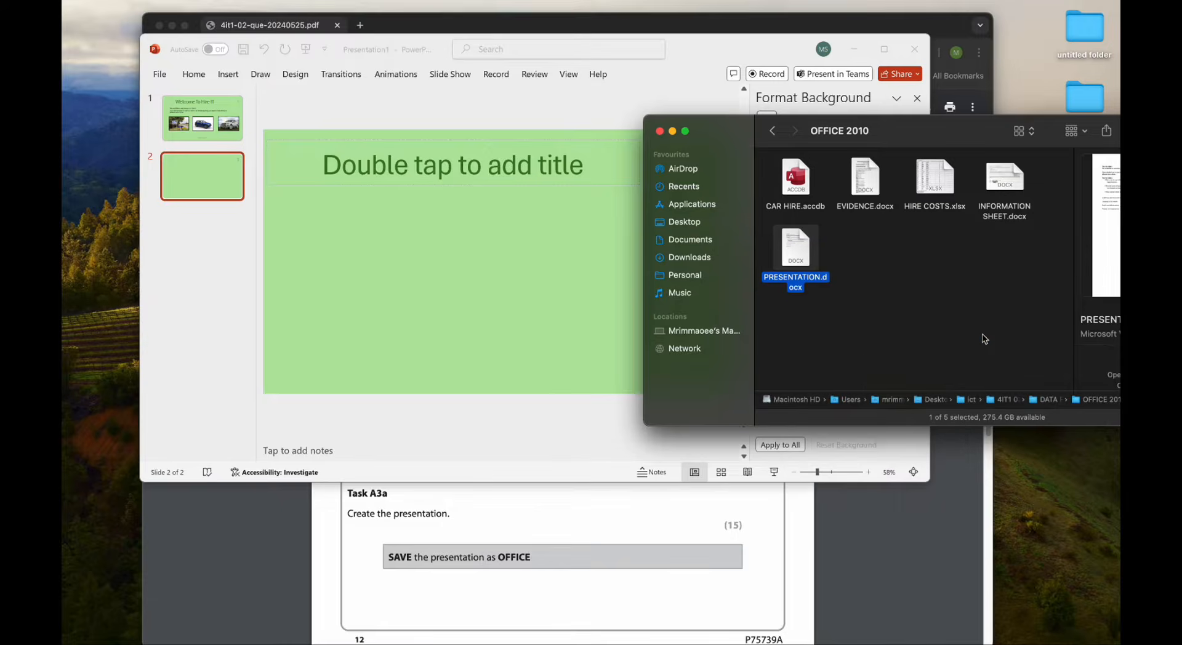
left_click(673, 131)
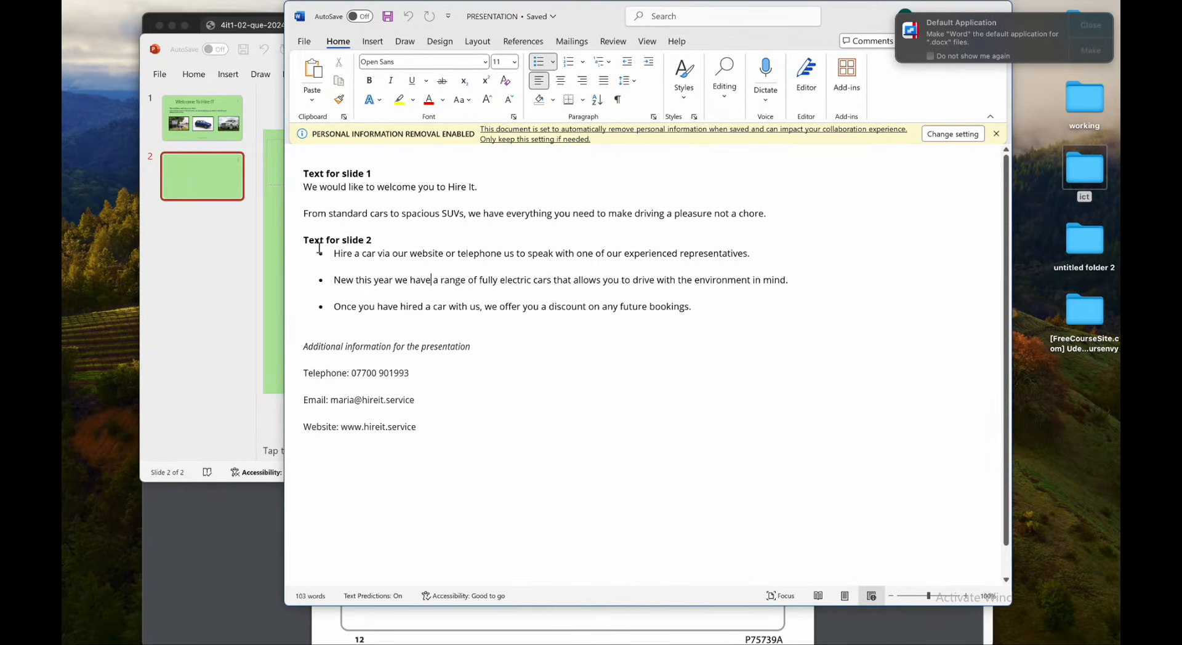
Copy the slide 2 bullets and the additional contact information down to the website line from the Word document.
left_click_drag(324, 263, 363, 306)
left_click(425, 336)
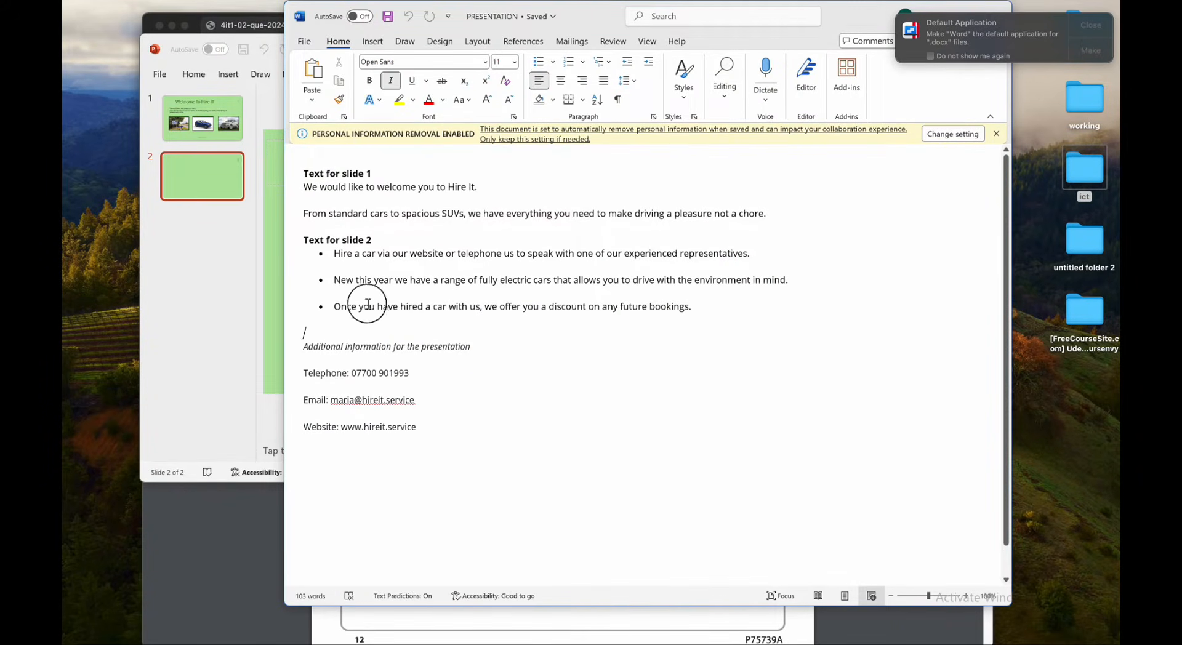
left_click_drag(314, 258, 436, 429)
key("ctrl+c")
Add a text box filling most of slide 2 below the title in PowerPoint and paste the copied text into it.
left_click(224, 345)
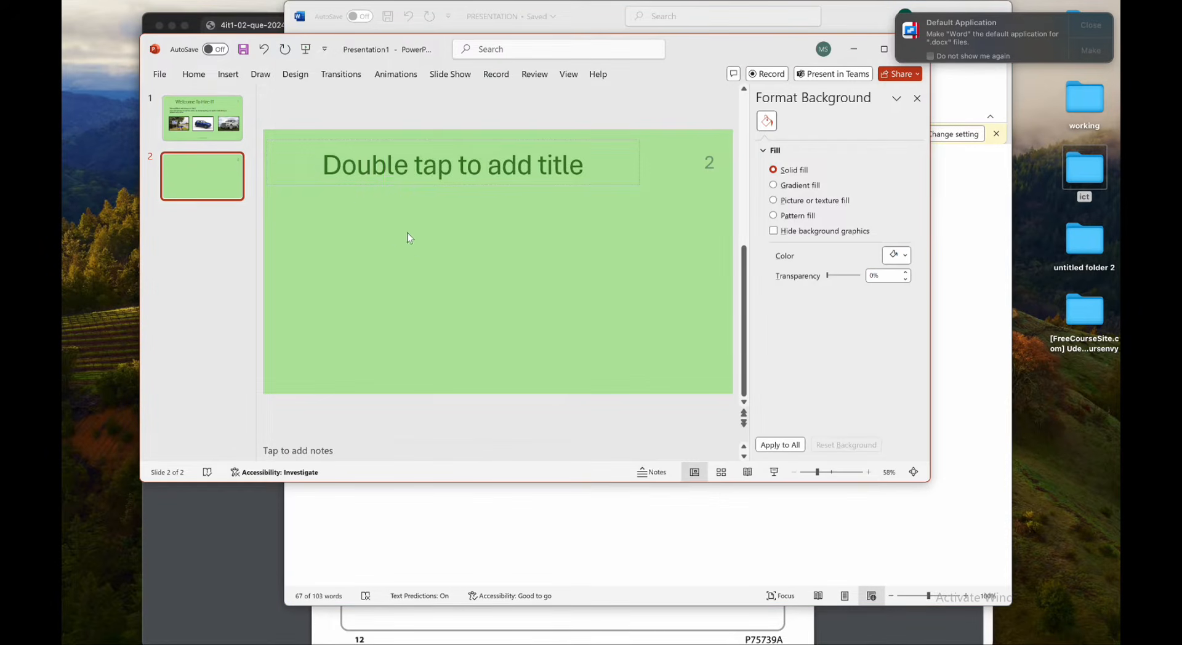
left_click(227, 73)
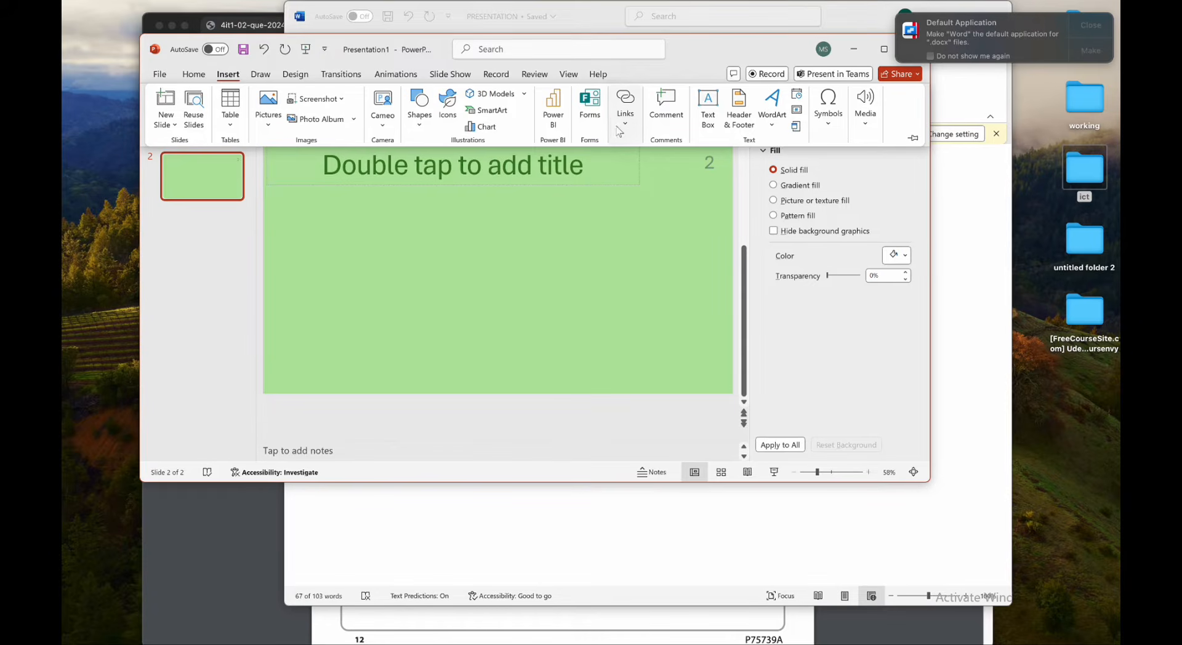
left_click(708, 110)
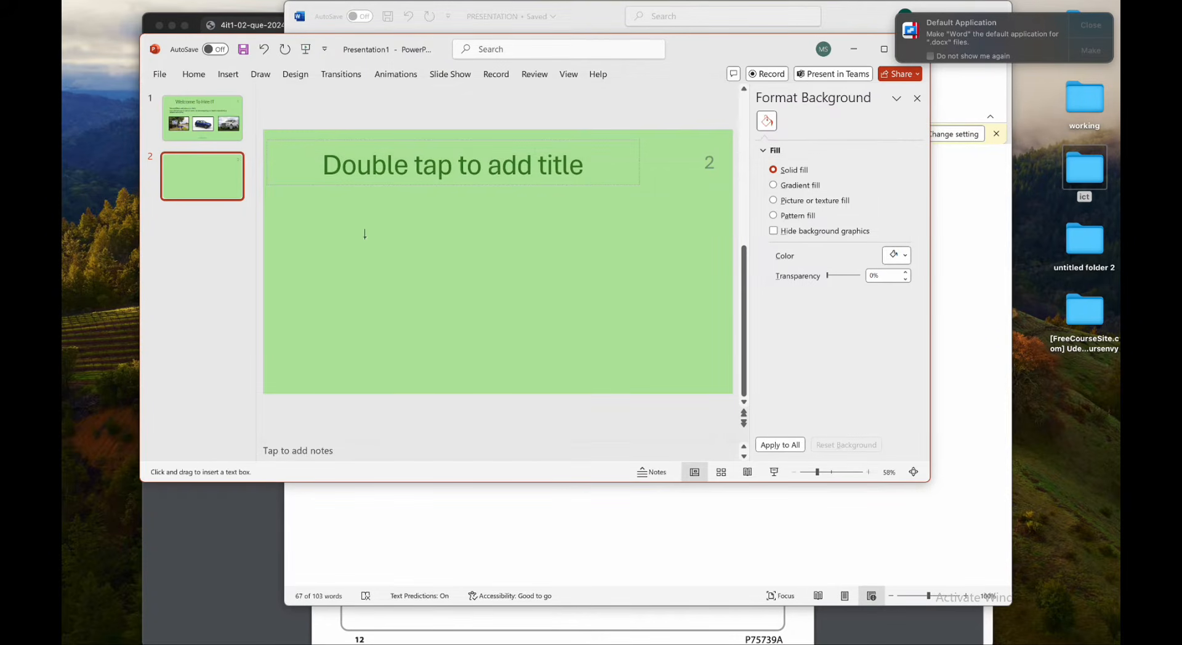
left_click(346, 220)
left_click_drag(353, 264, 557, 335)
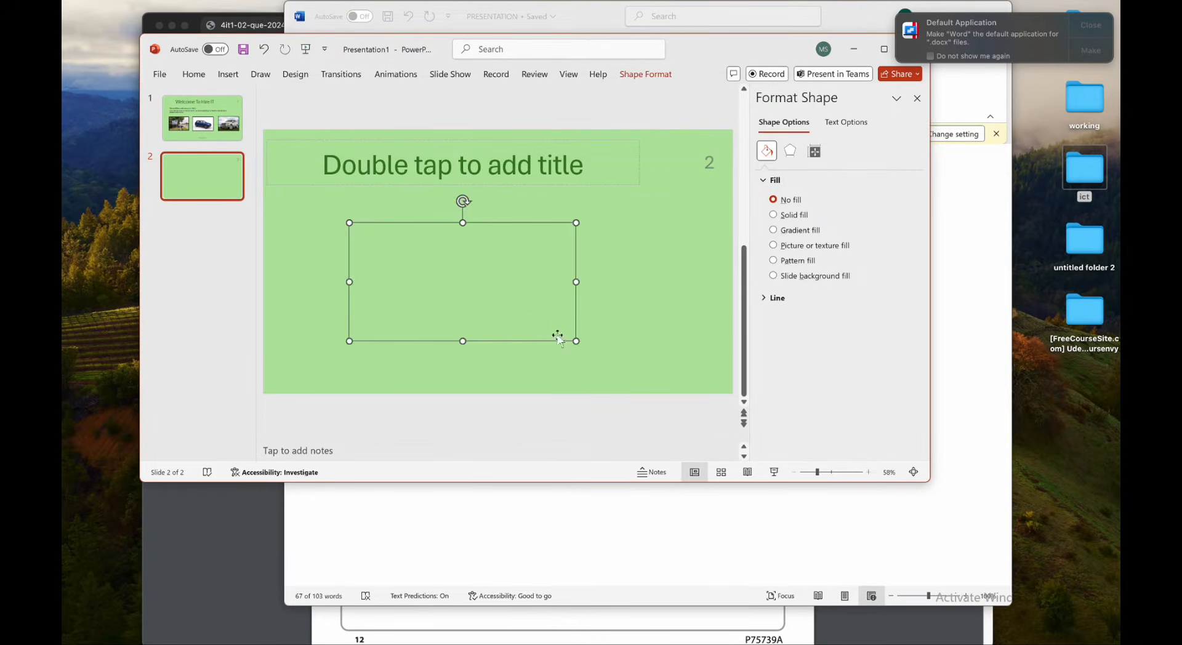
left_click_drag(430, 224, 376, 215)
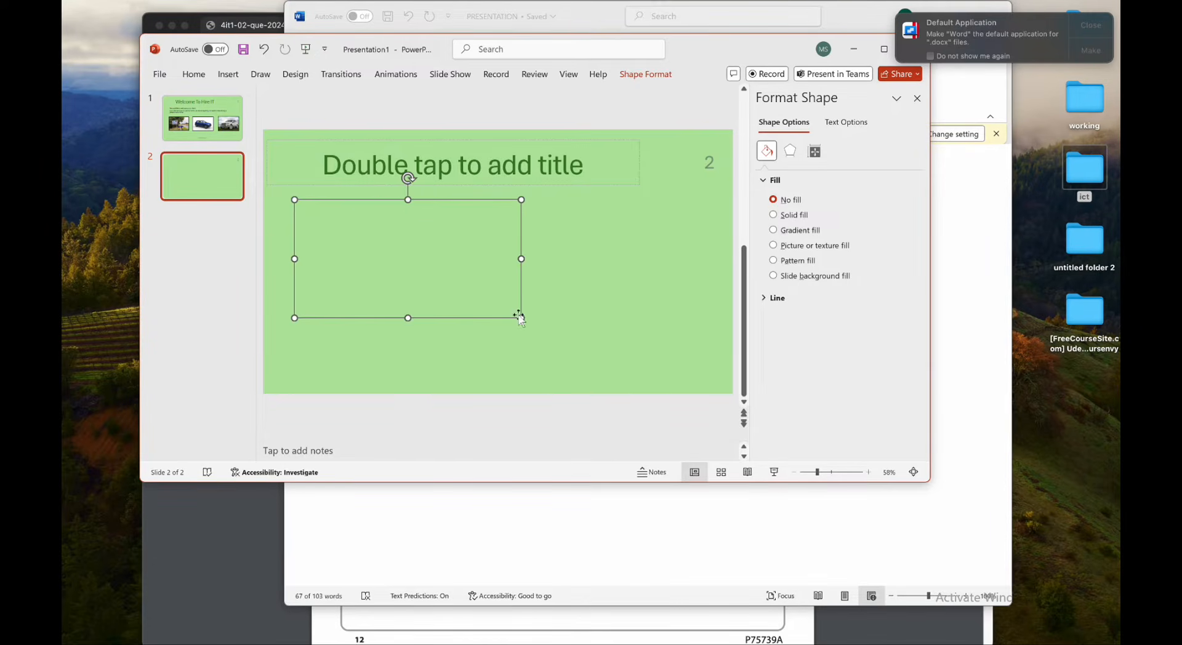
left_click_drag(522, 318, 671, 383)
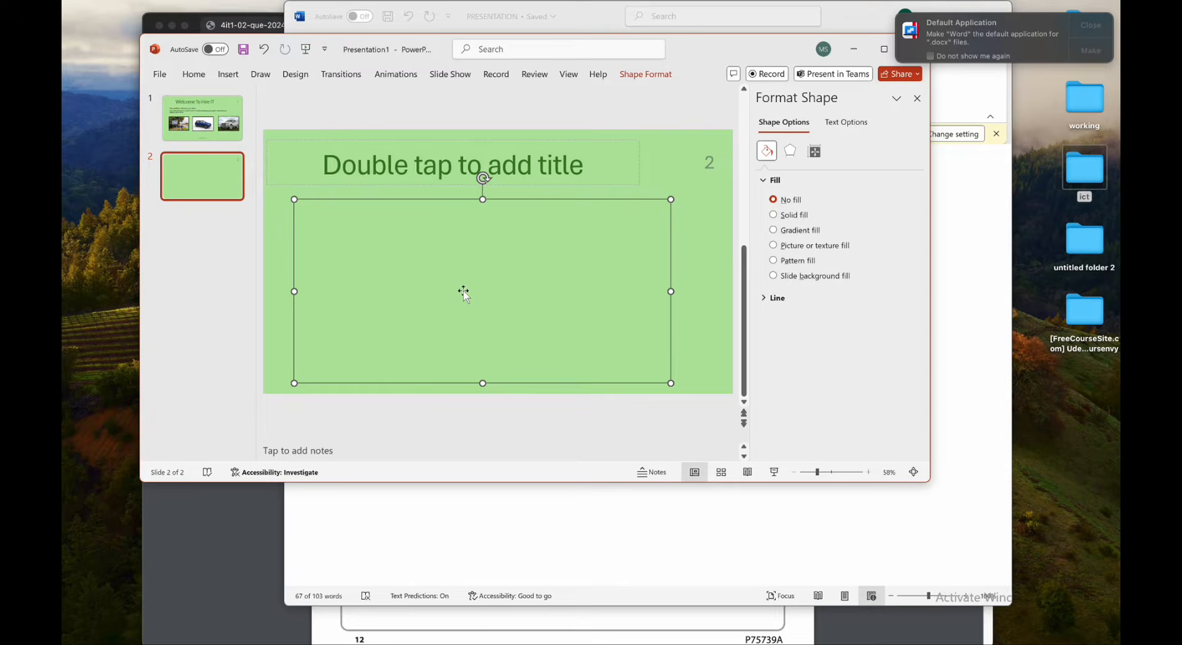
left_click(319, 227)
key("ctrl+v")
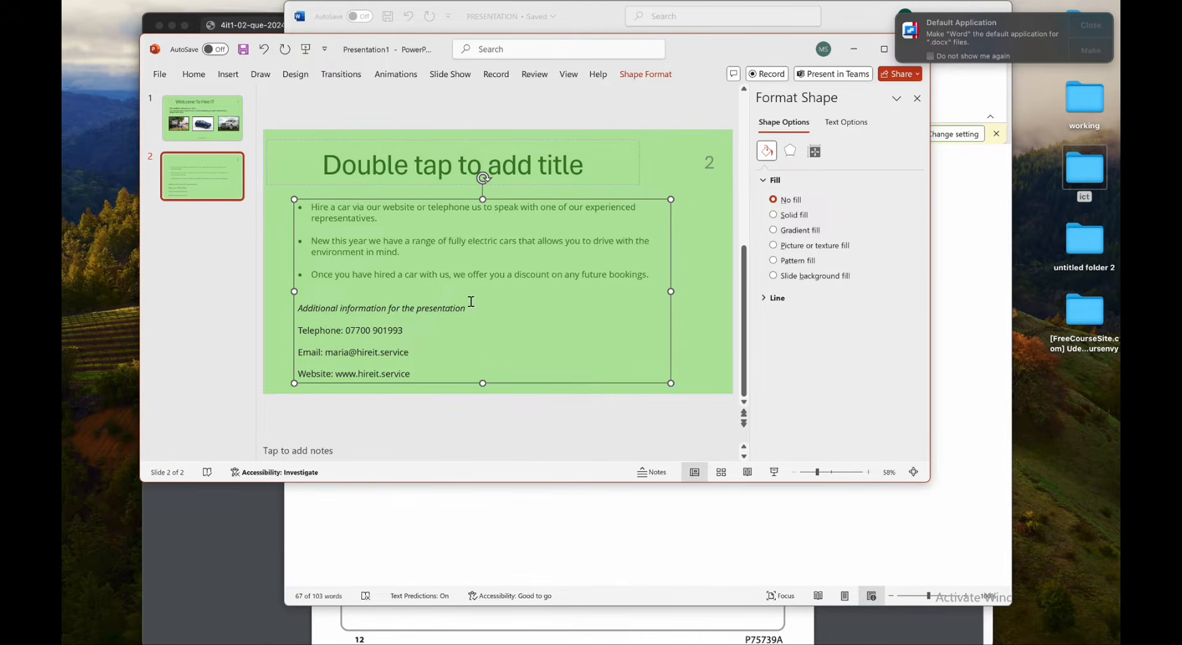
Go to slide 1 in an enlarged PowerPoint window and give its body text box a solid fill.
scroll(508, 306, "up", 3)
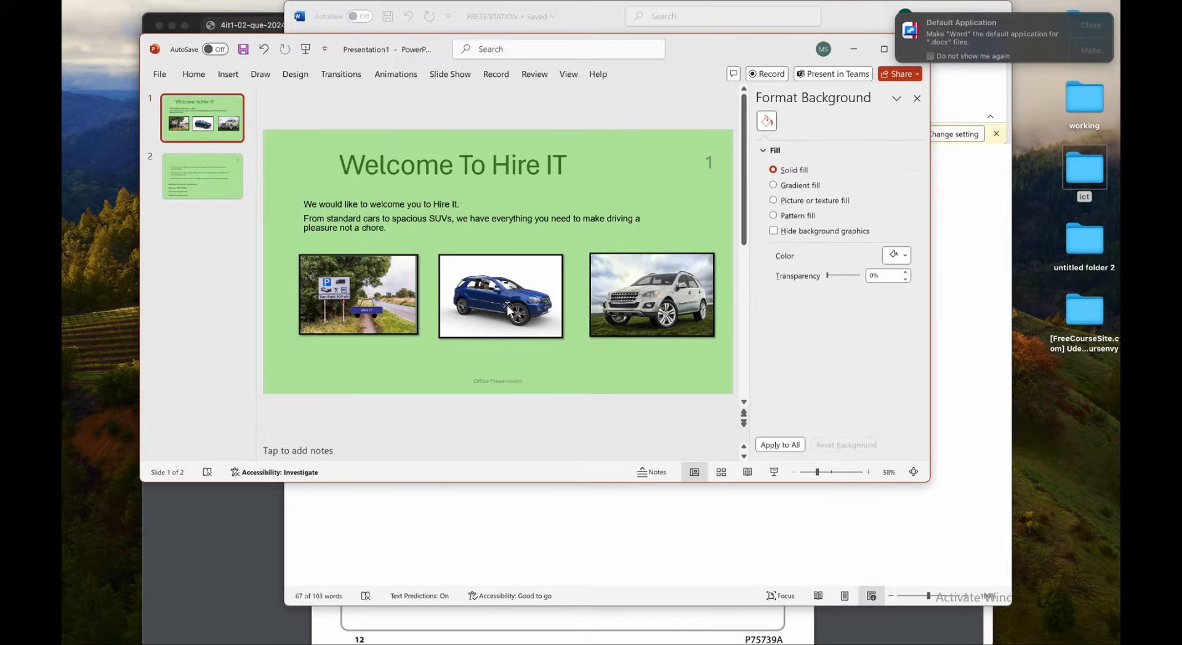
scroll(508, 306, "down", 2)
scroll(508, 306, "up", 2)
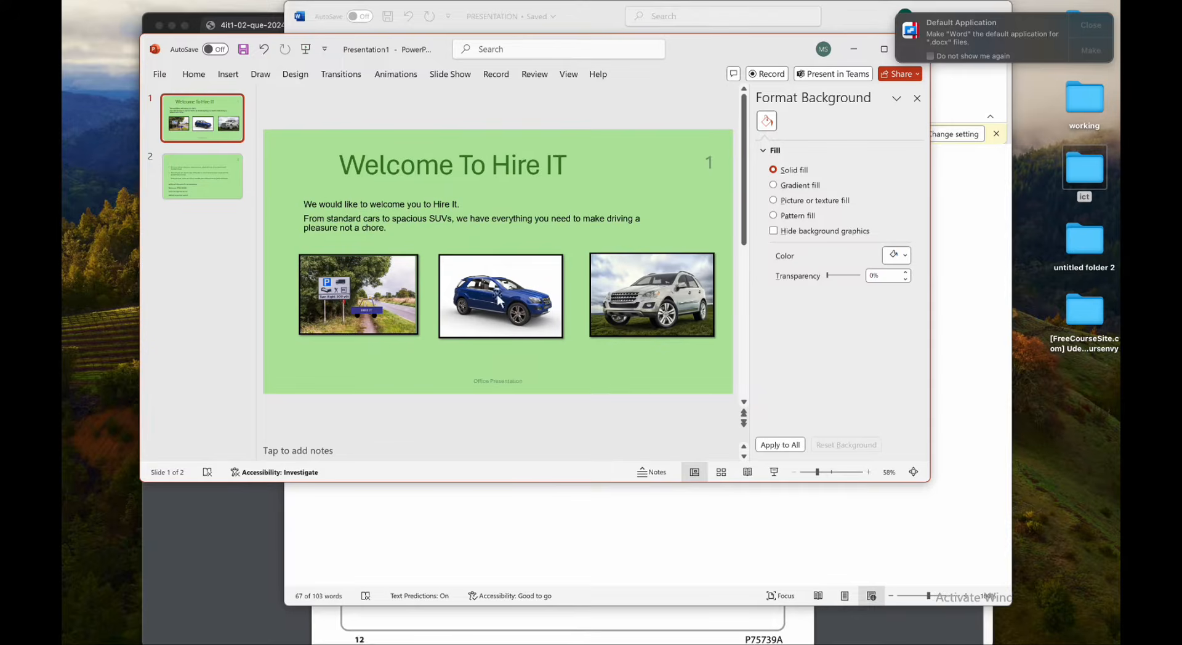
left_click(407, 204)
left_click(411, 158)
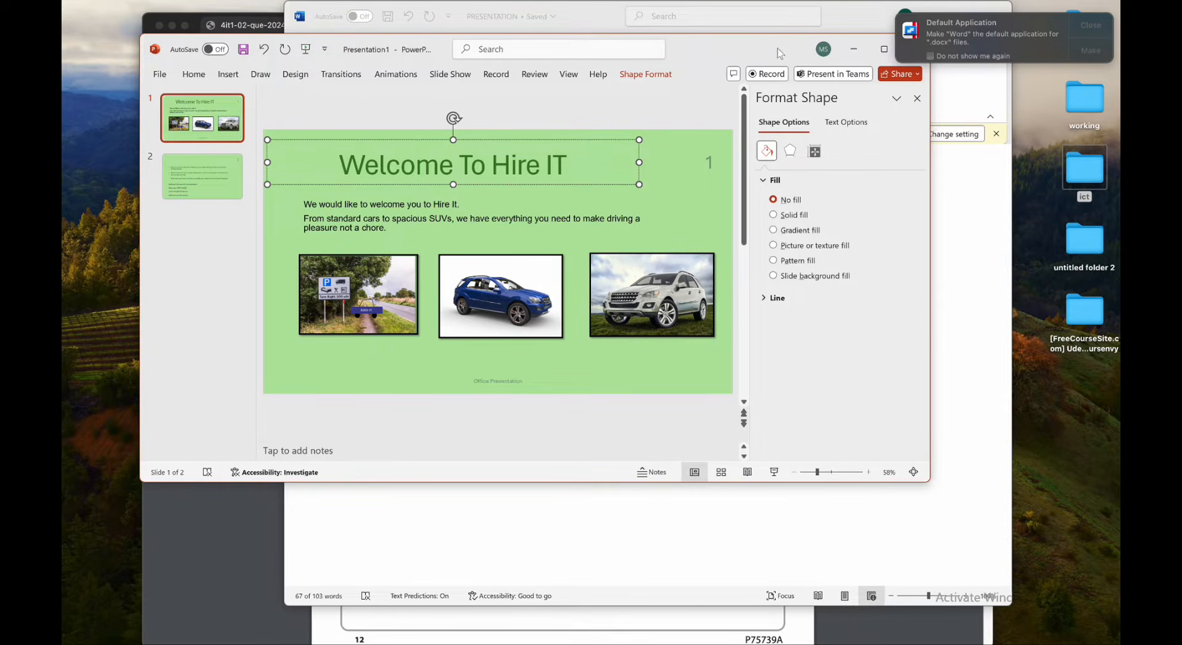
left_click(884, 49)
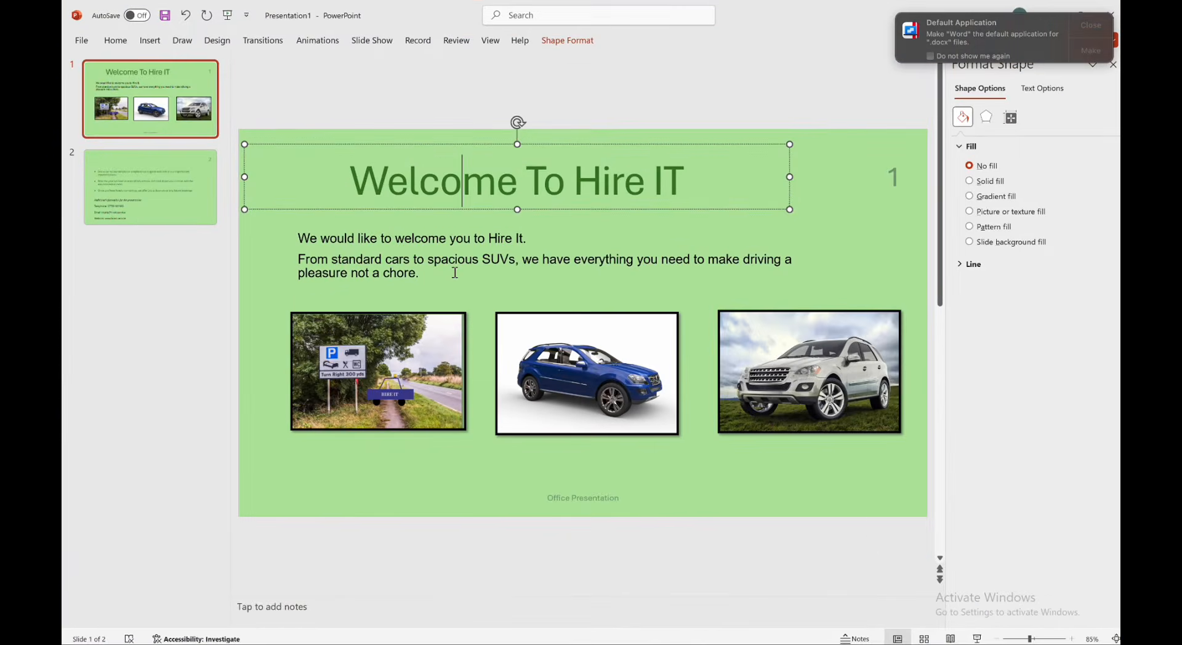
left_click(454, 272)
left_click_drag(396, 274, 301, 237)
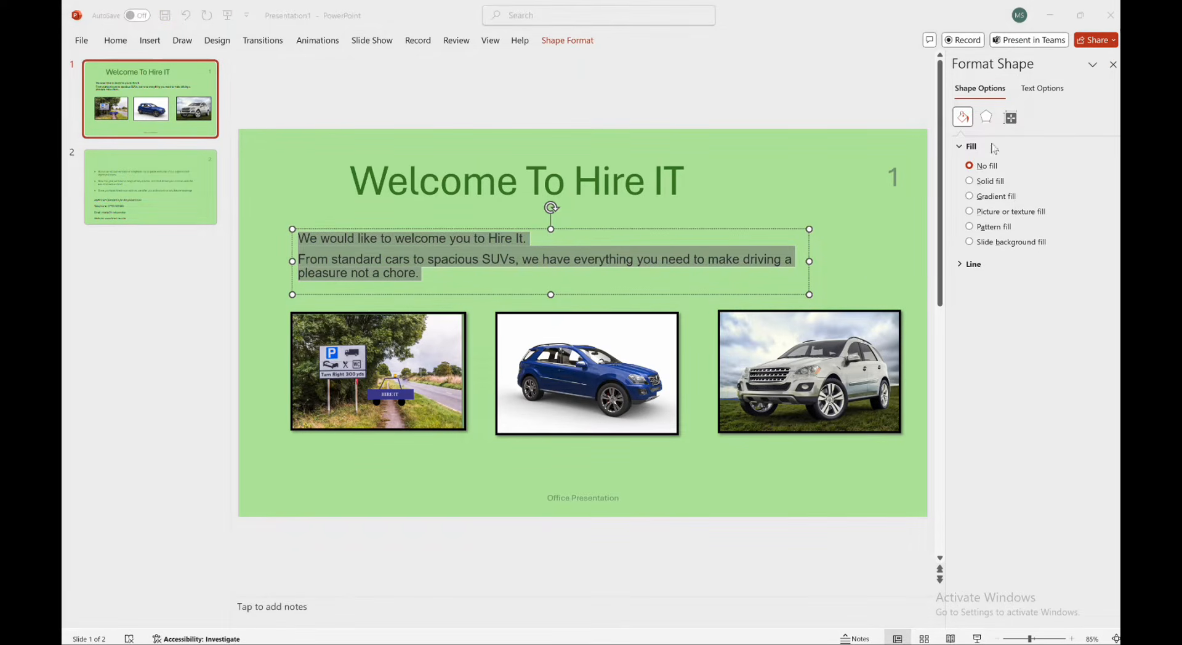
left_click(977, 185)
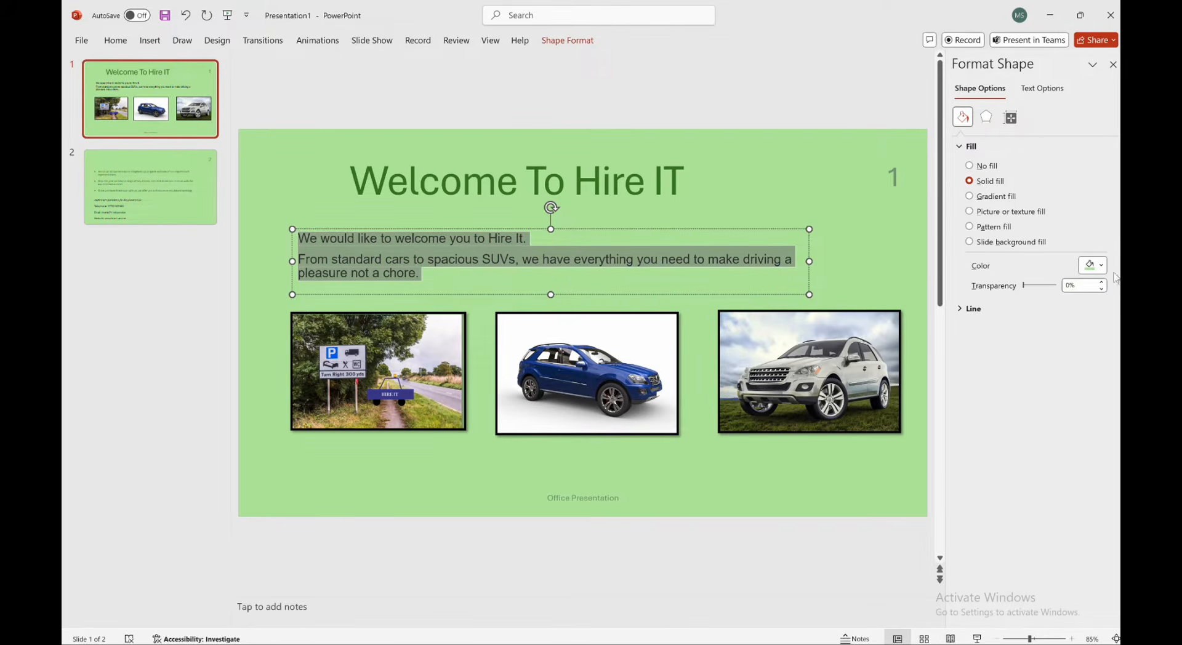
Recolour all of slide 1's body text with the last green theme colour.
left_click(584, 254)
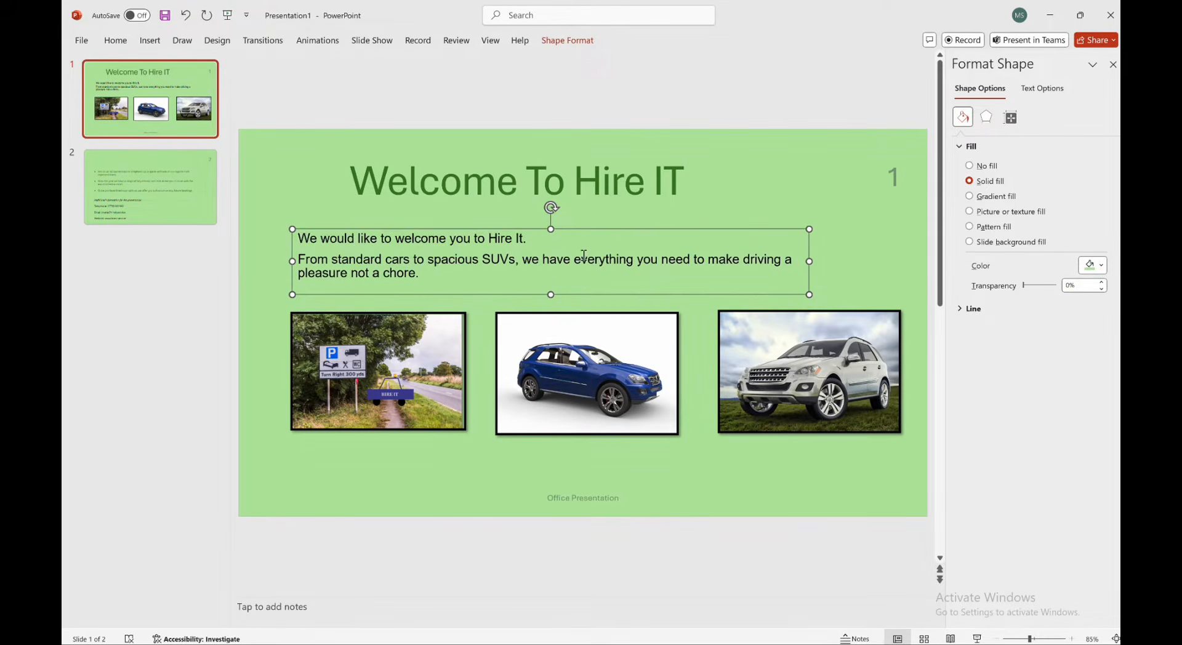
key("ctrl+a")
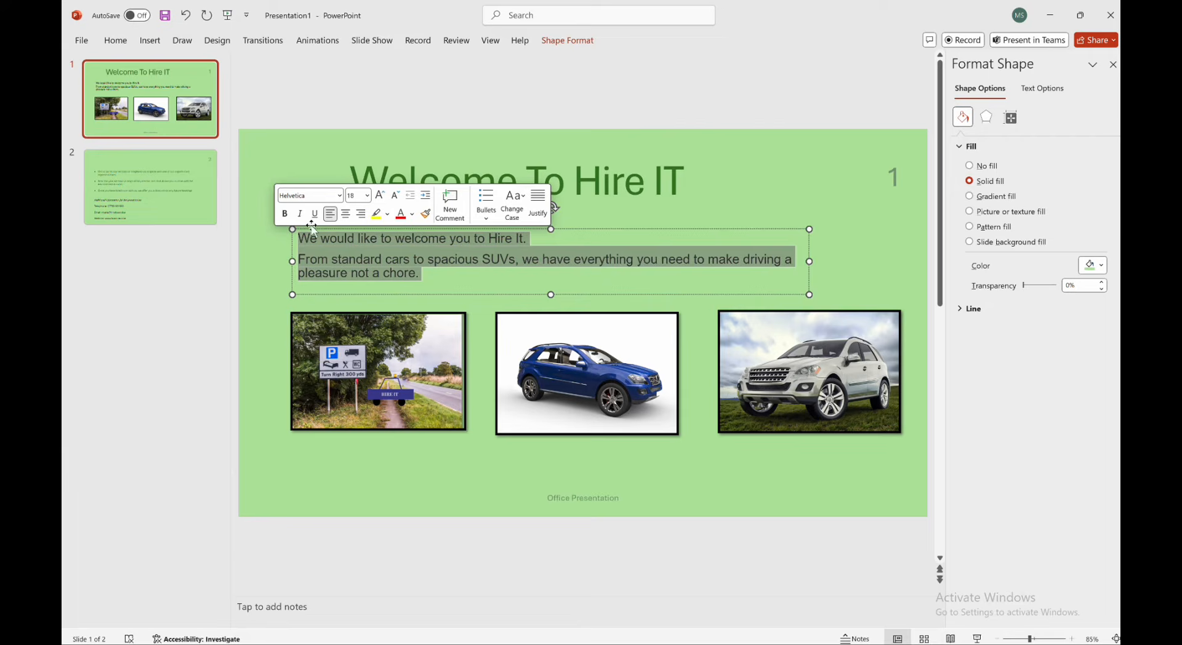
left_click(412, 214)
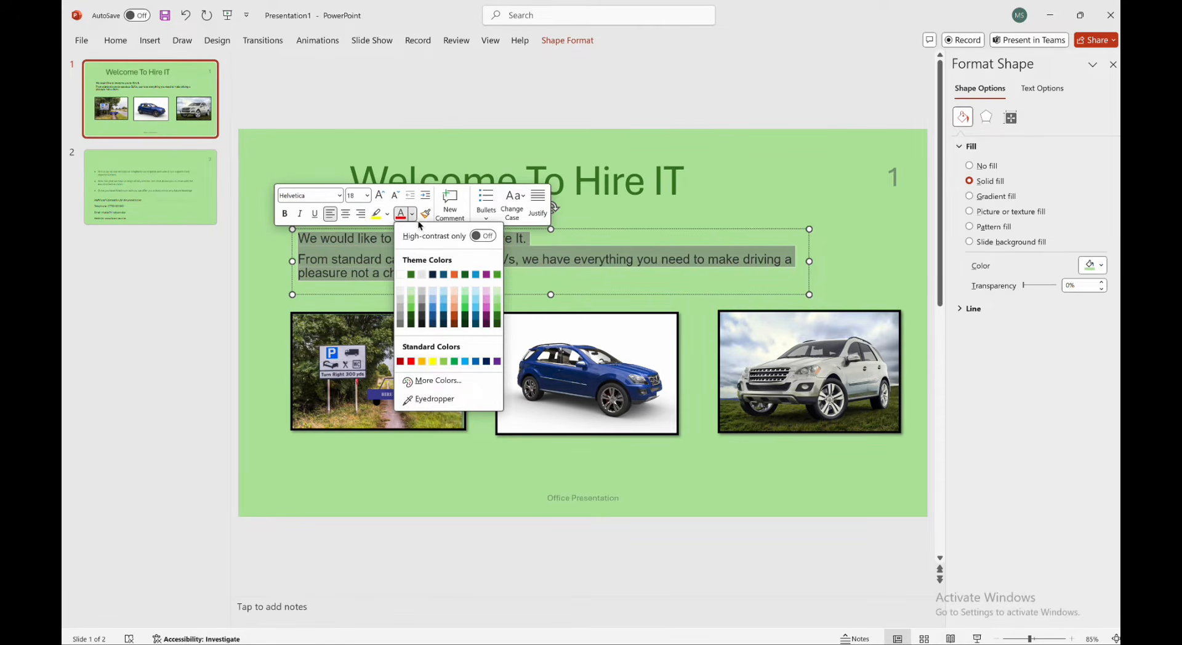
left_click(498, 275)
left_click(545, 289)
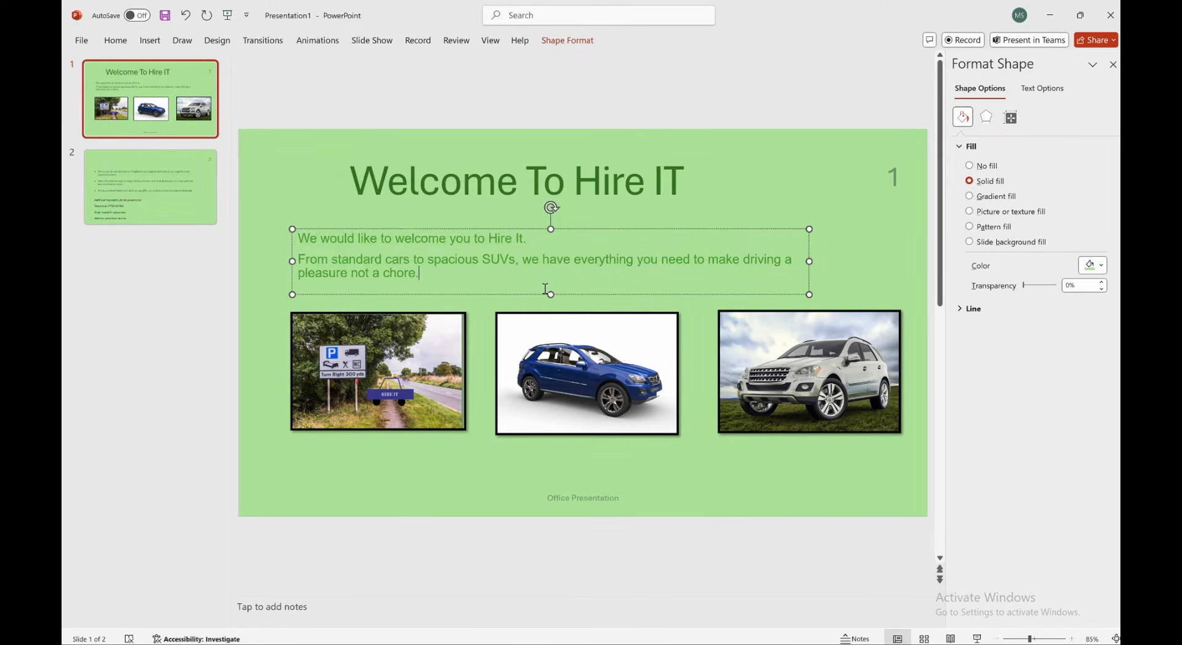
Recolour slide 1's body text with a darker shade of the last green theme colour.
left_click(496, 193)
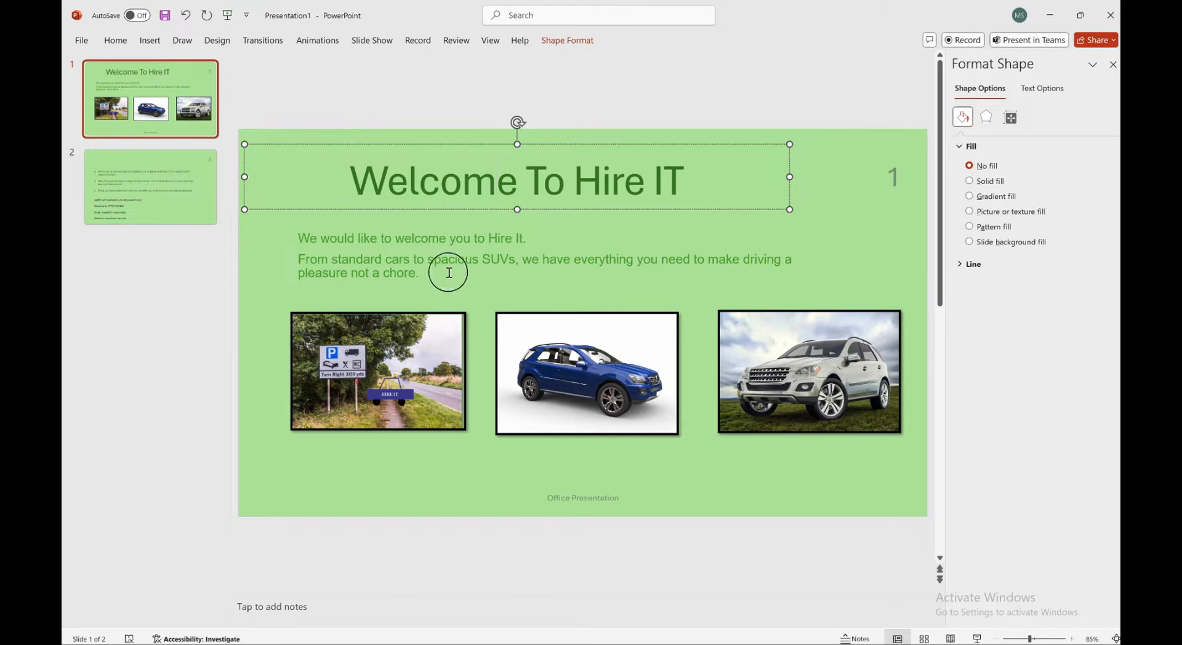
left_click_drag(449, 272, 293, 237)
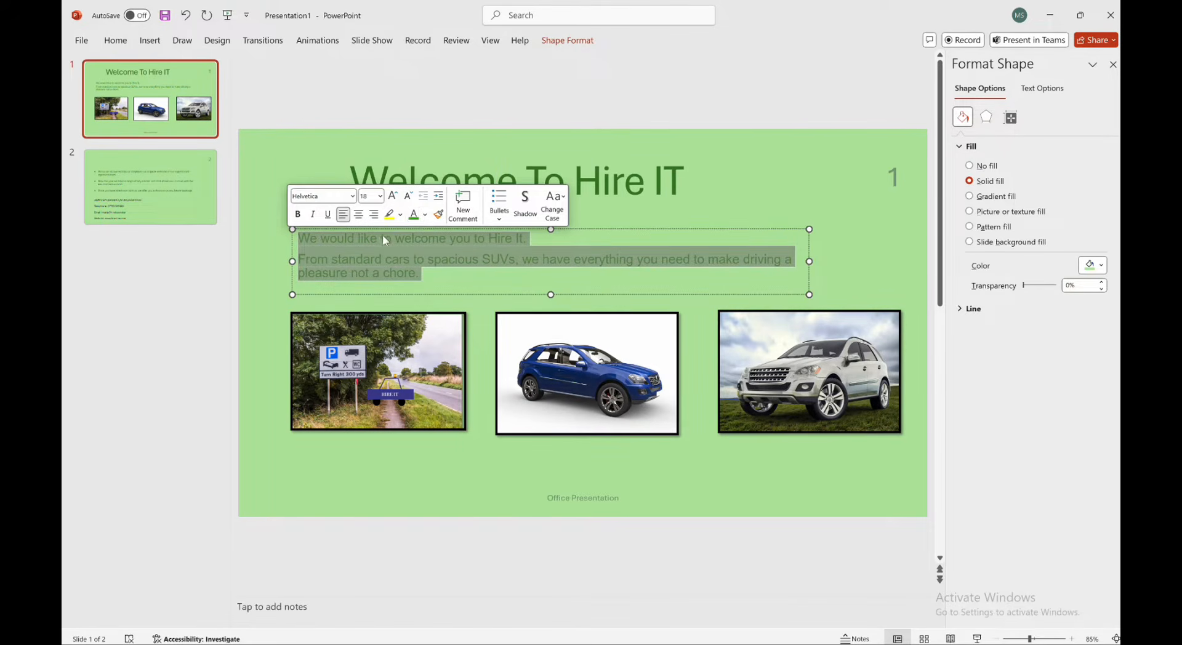
left_click(426, 216)
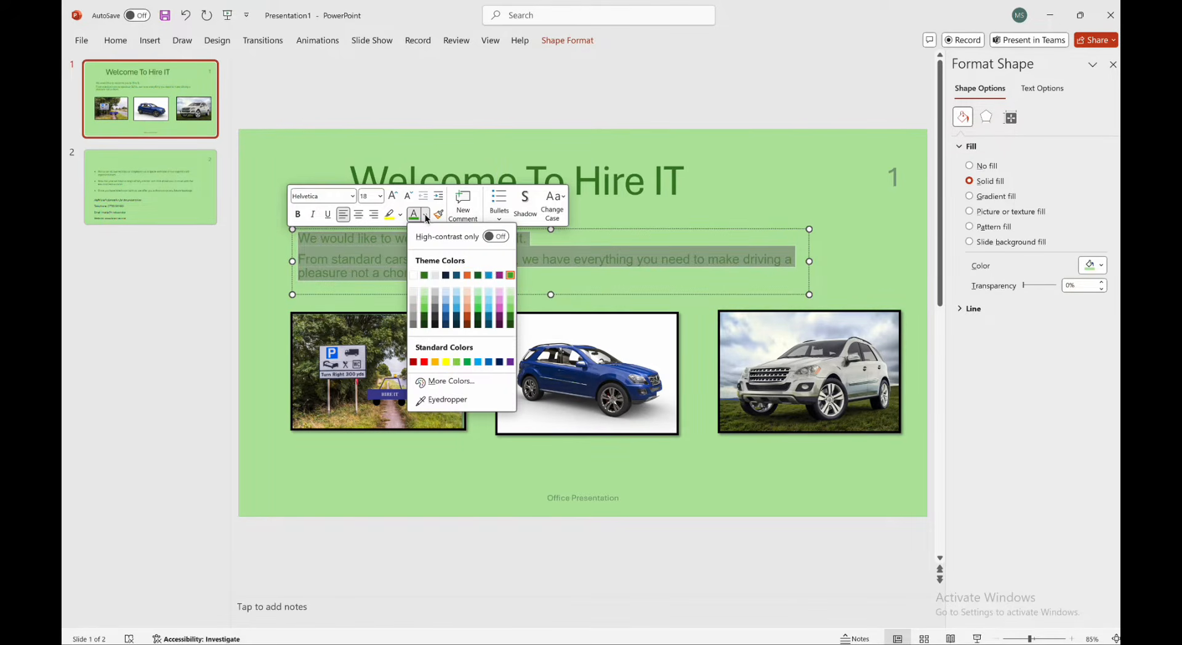
left_click(511, 319)
left_click(481, 290)
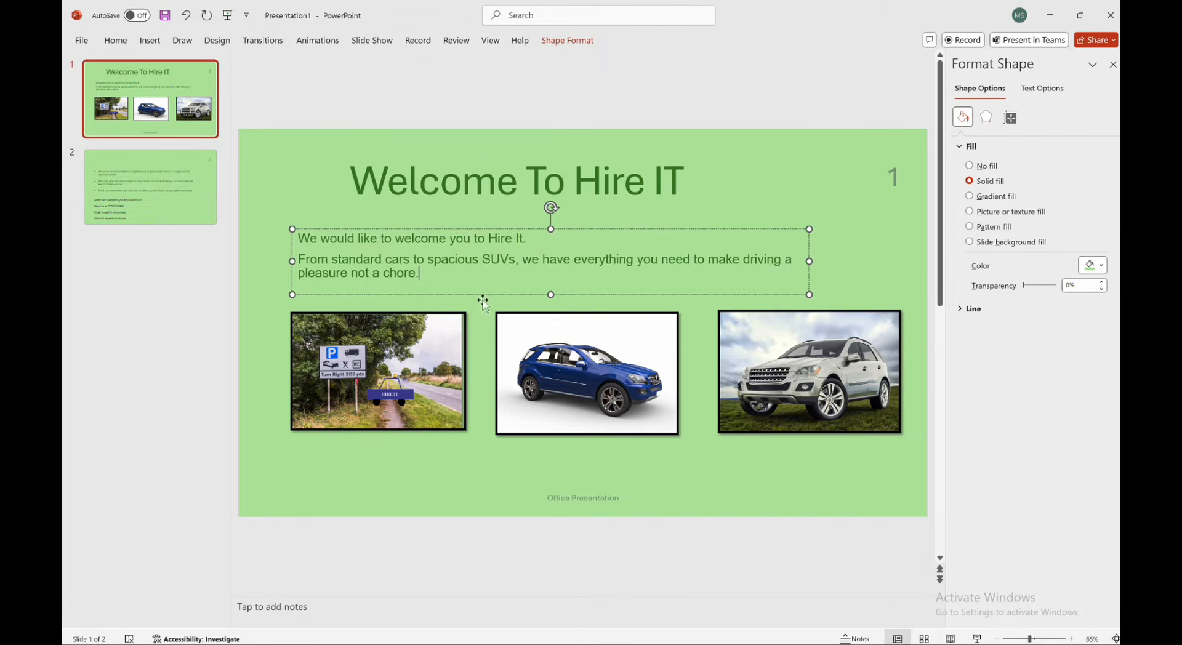
Delete the "Additional information for the presentation" line on slide 2 and remove the blank line between the email and website lines.
left_click(159, 188)
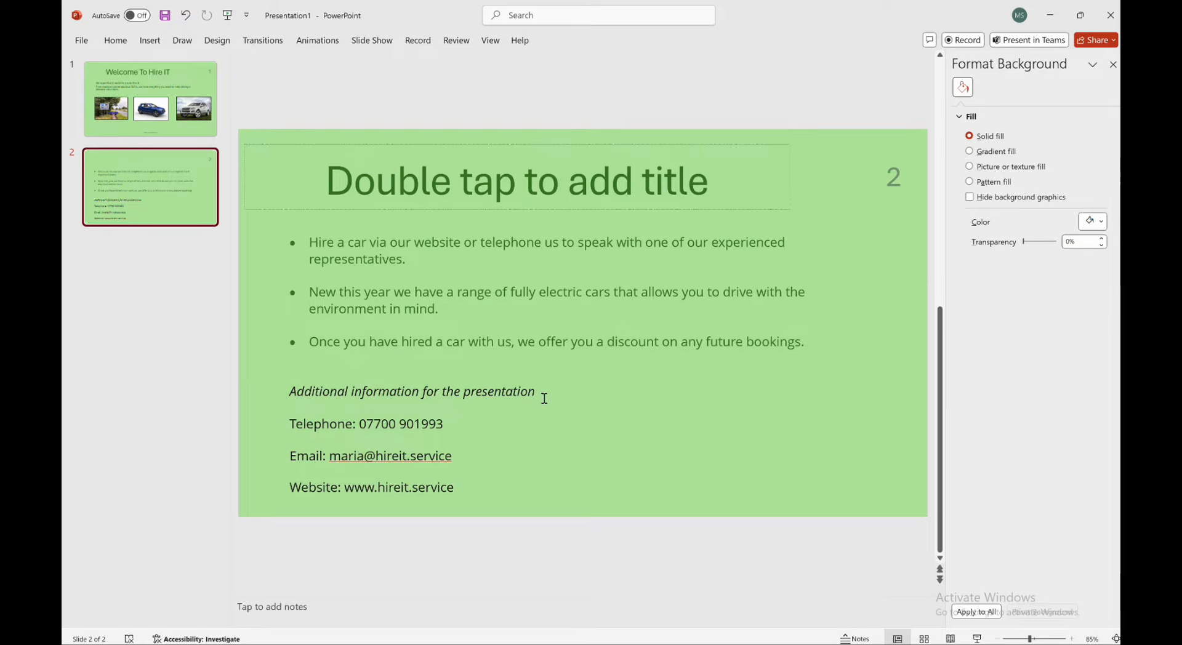
left_click_drag(539, 392, 275, 386)
key("Delete")
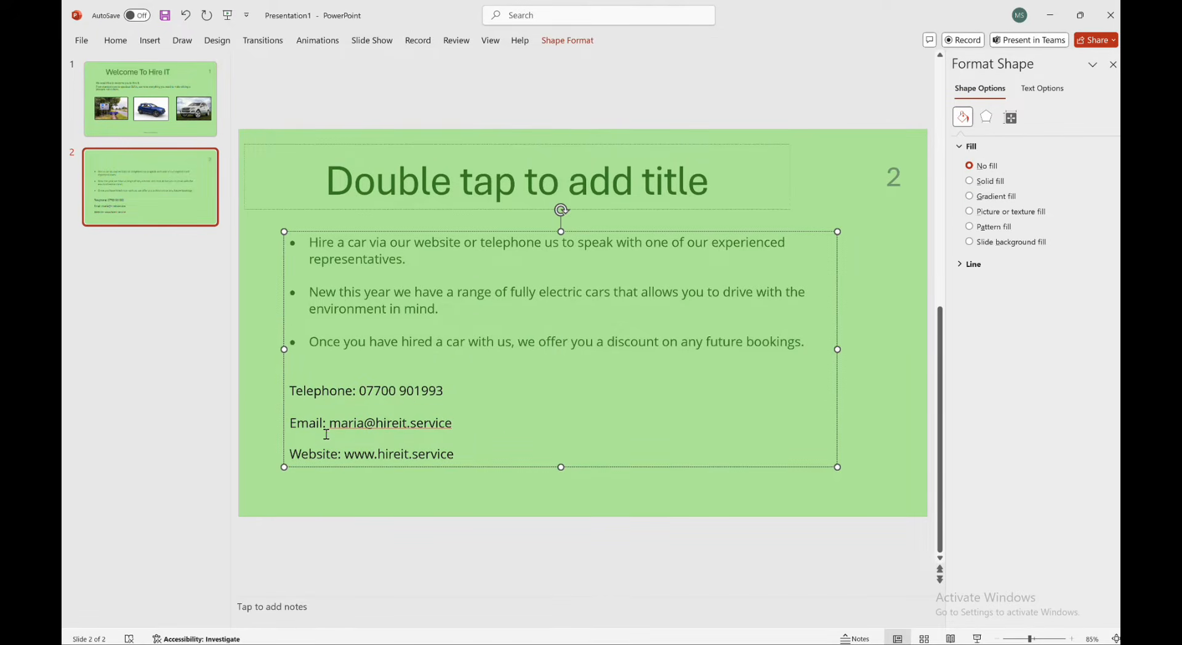
key("BackSpace")
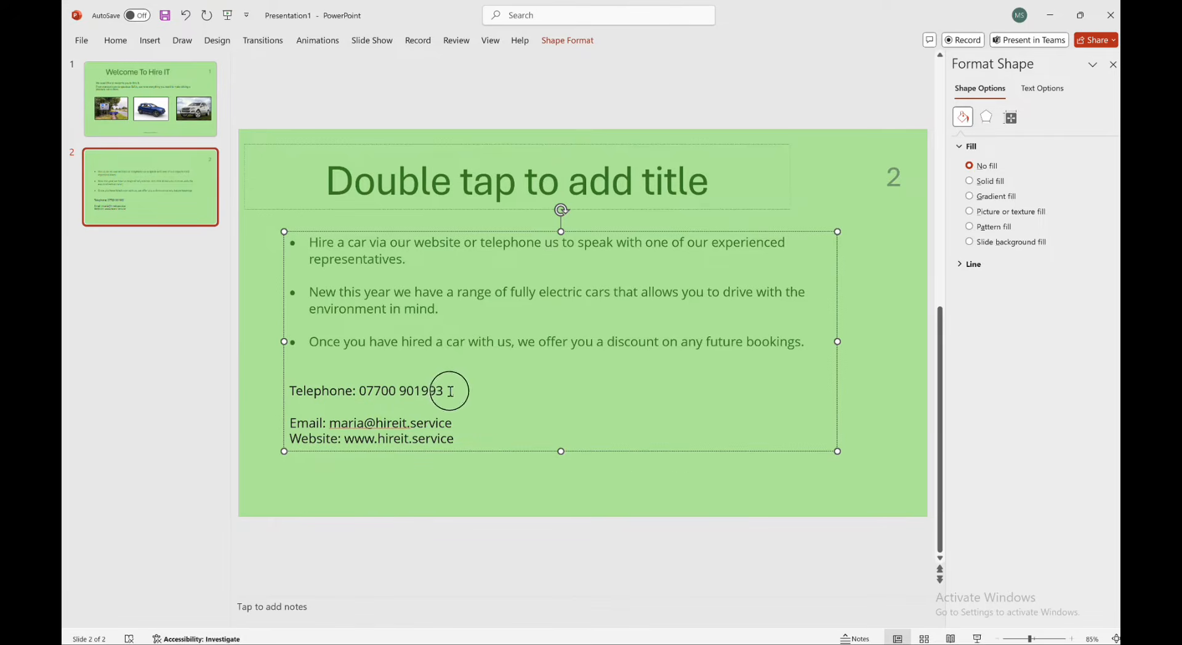
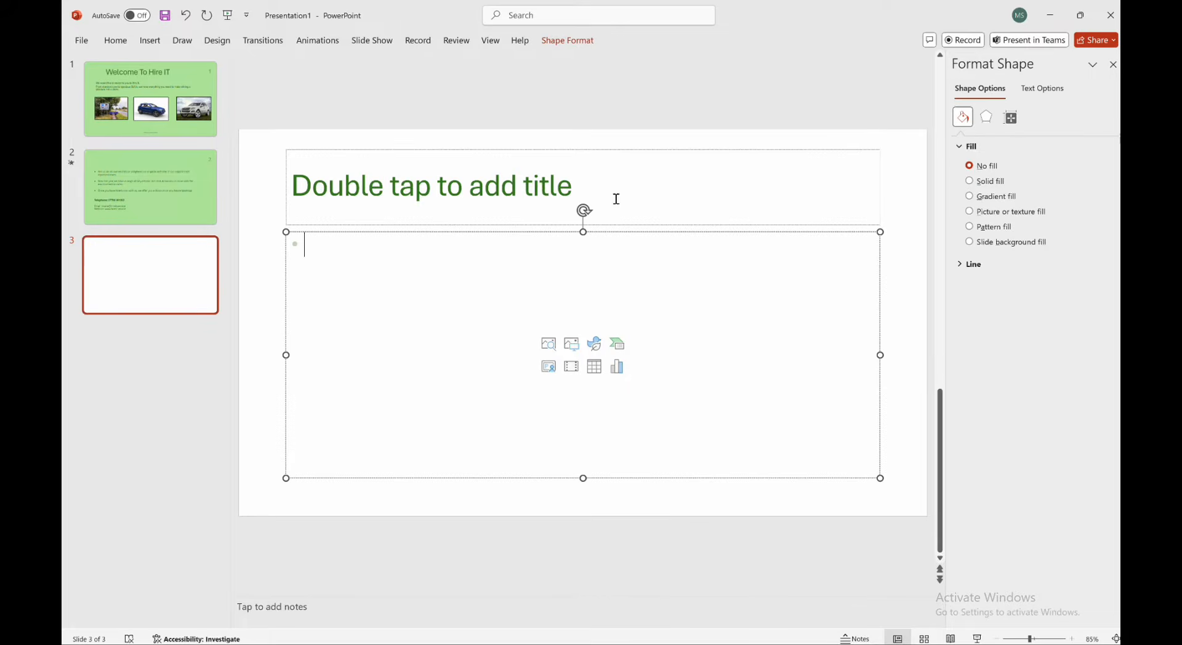
Delete the content placeholder below the title on slide 3.
left_click(617, 153)
left_click(517, 255)
left_click(516, 234)
key("Delete")
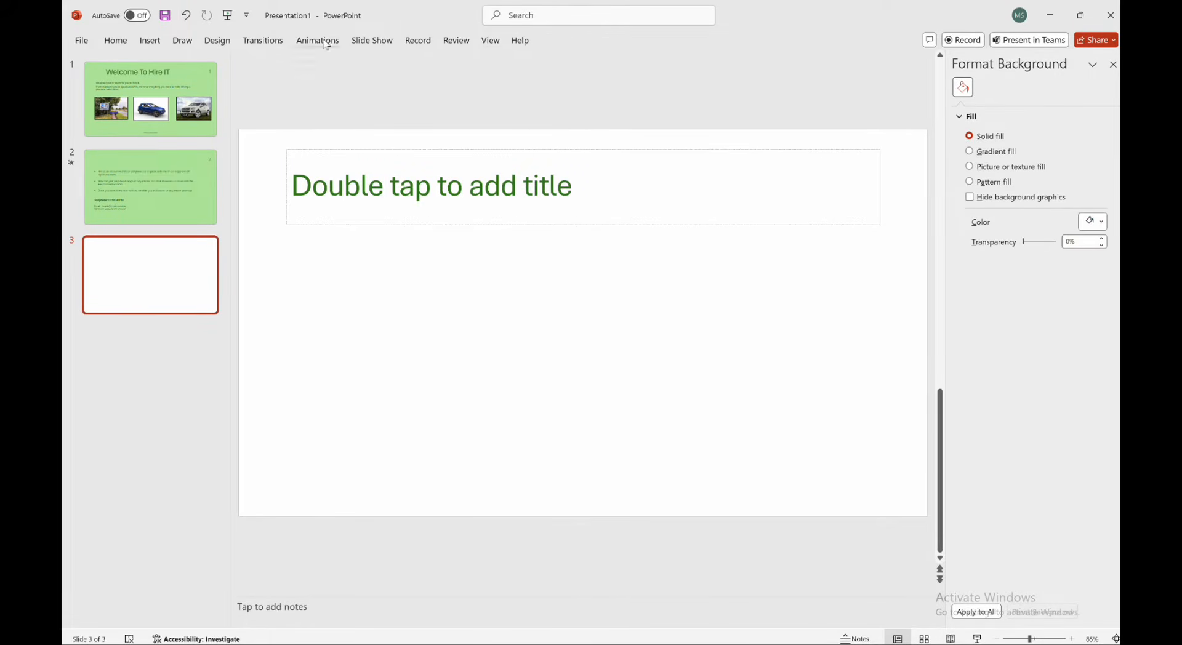
Insert IMAGE 7.jpg from the IMAGES folder inside DATA FILES onto slide 3 and close the open Finder windows.
left_click(1081, 15)
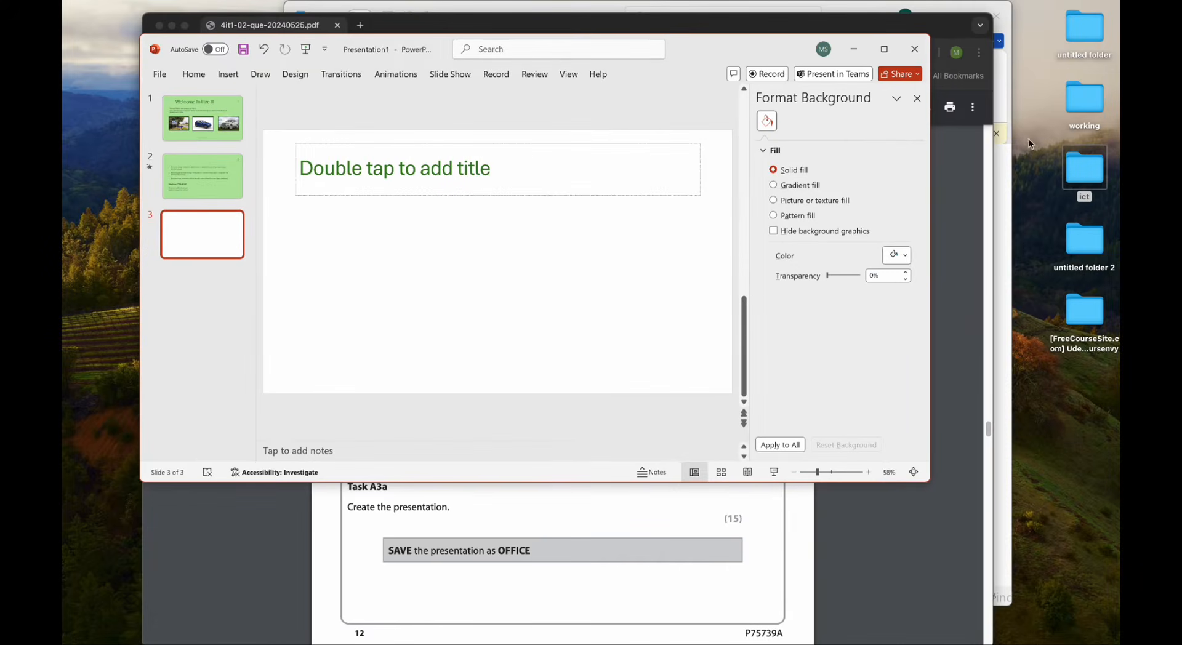
double_click(1080, 175)
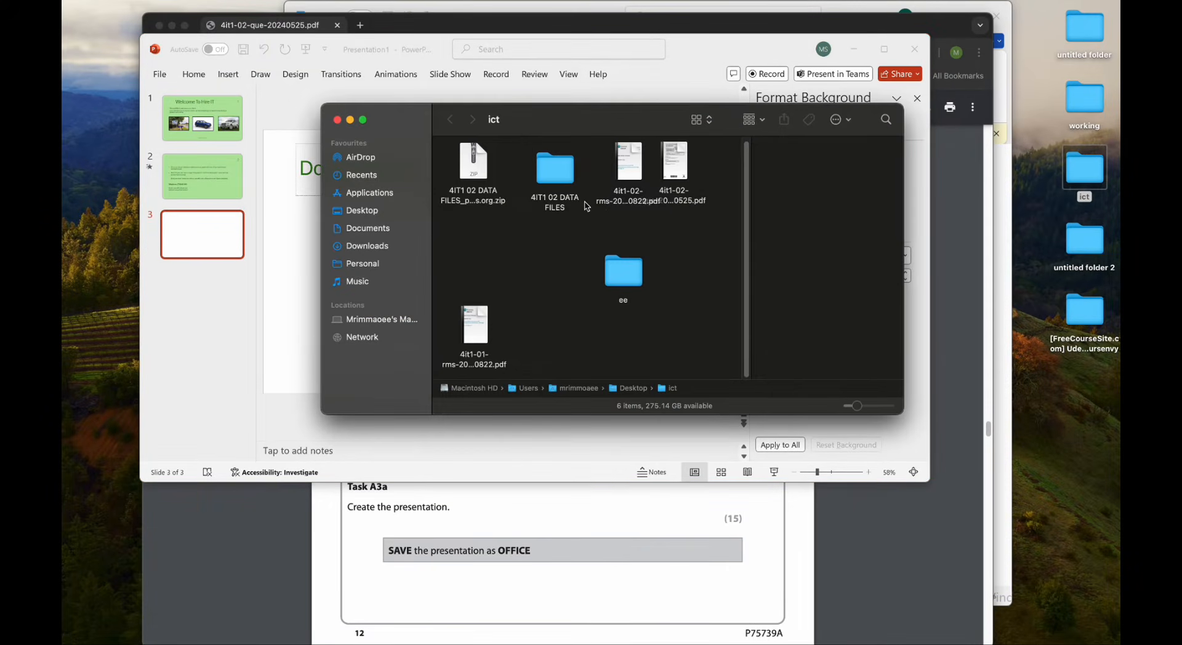
double_click(555, 168)
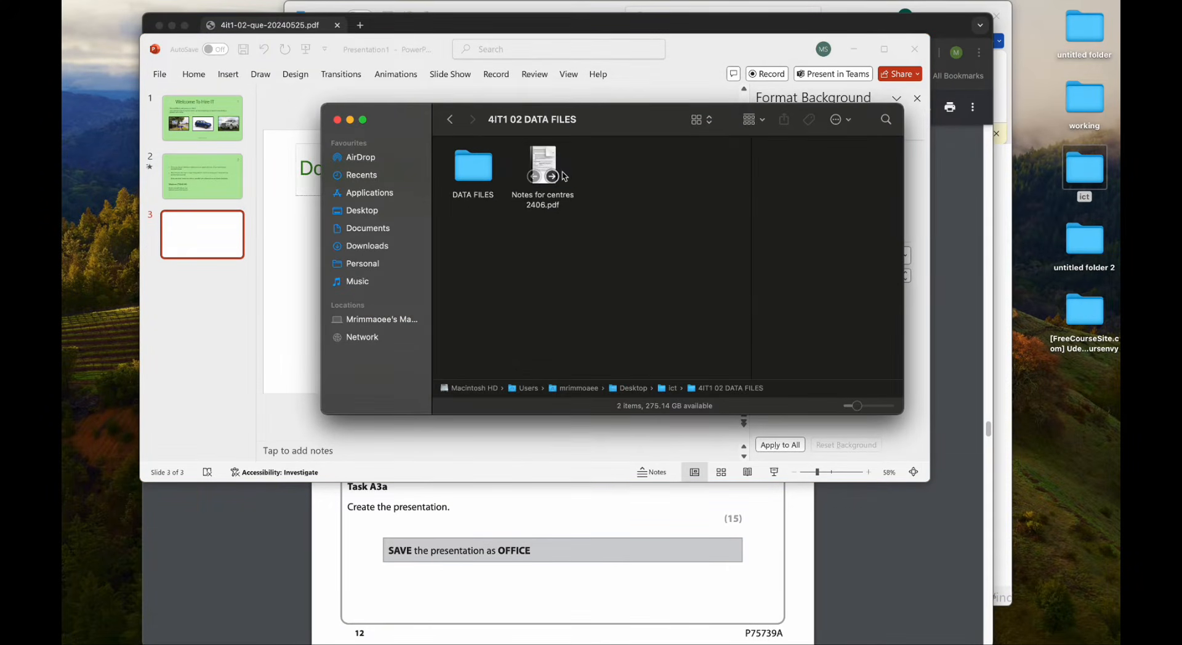
double_click(475, 169)
double_click(484, 185)
double_click(532, 171)
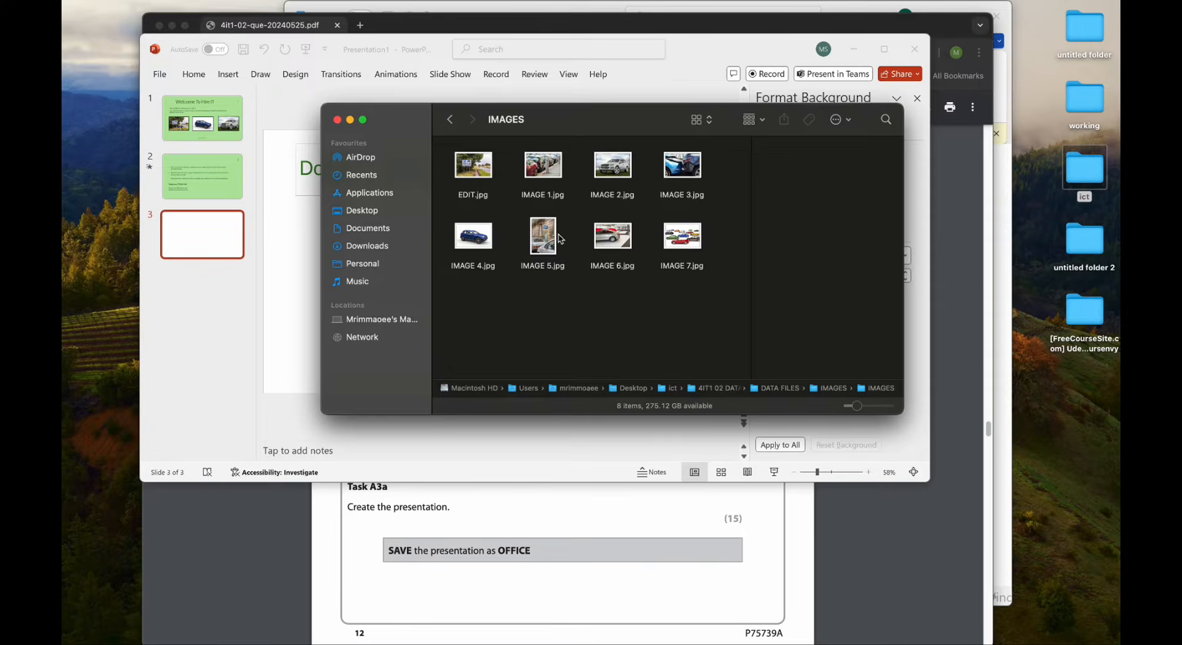
left_click_drag(677, 252, 298, 258)
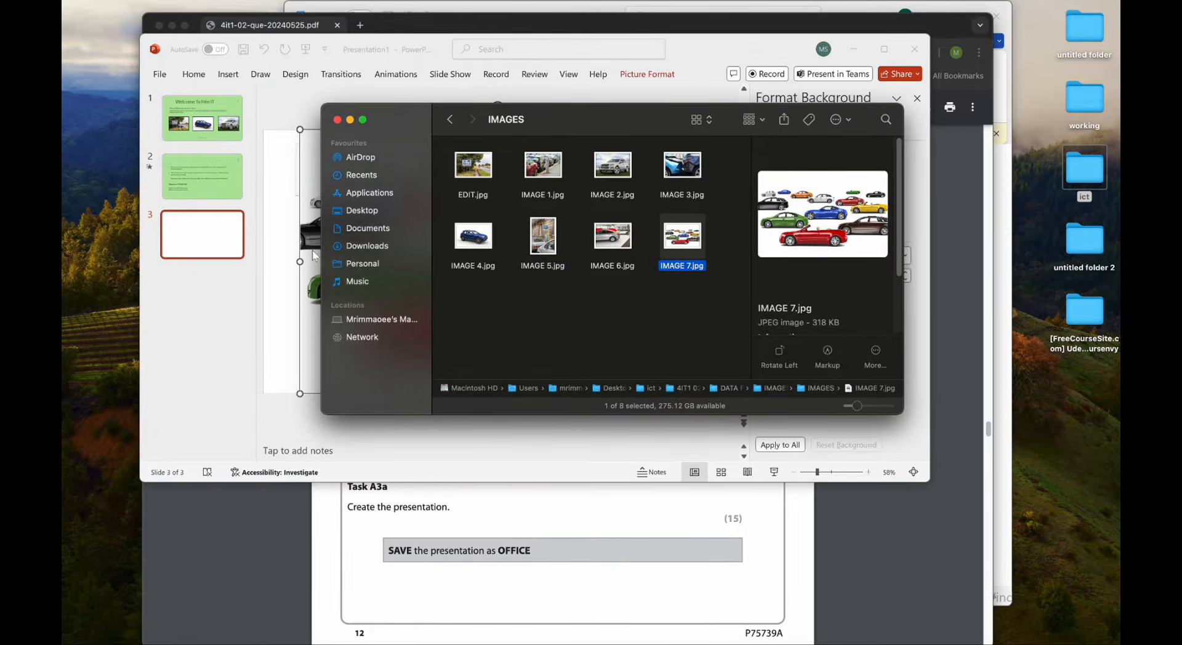
left_click(349, 120)
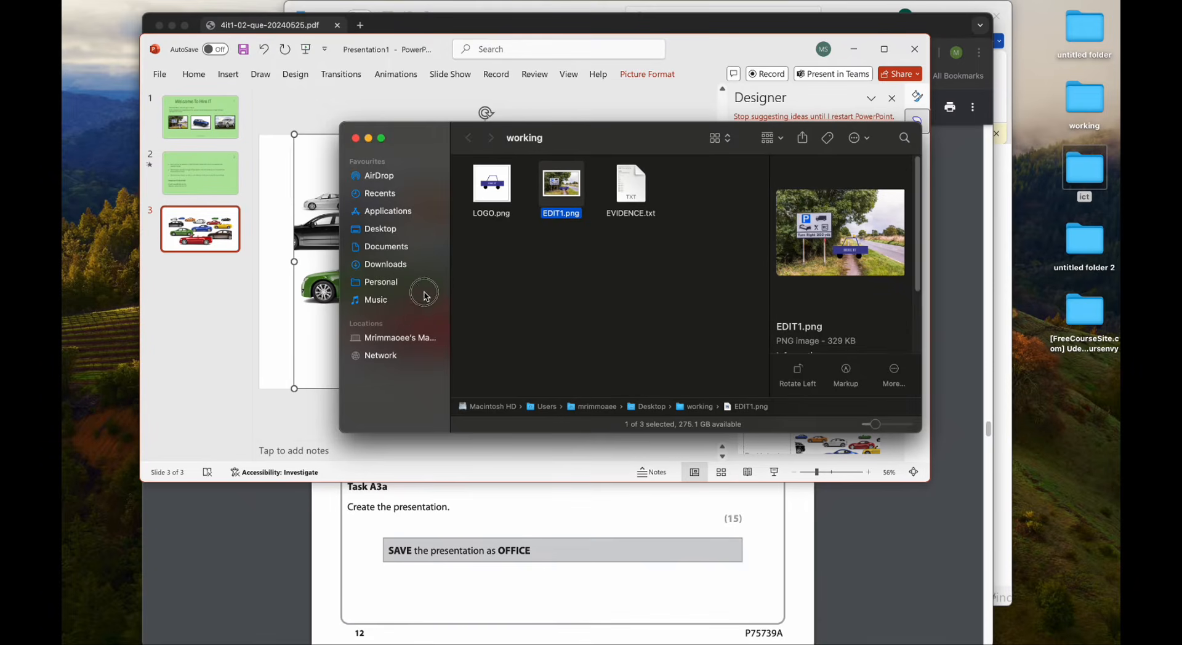
left_click(355, 138)
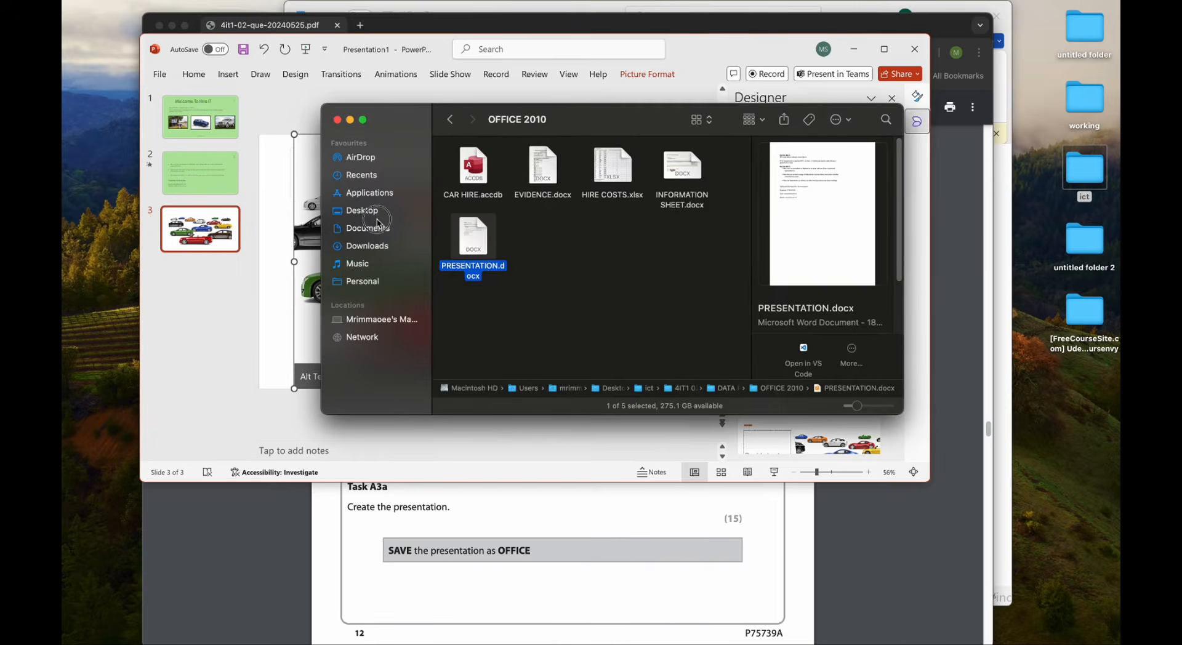
left_click(337, 119)
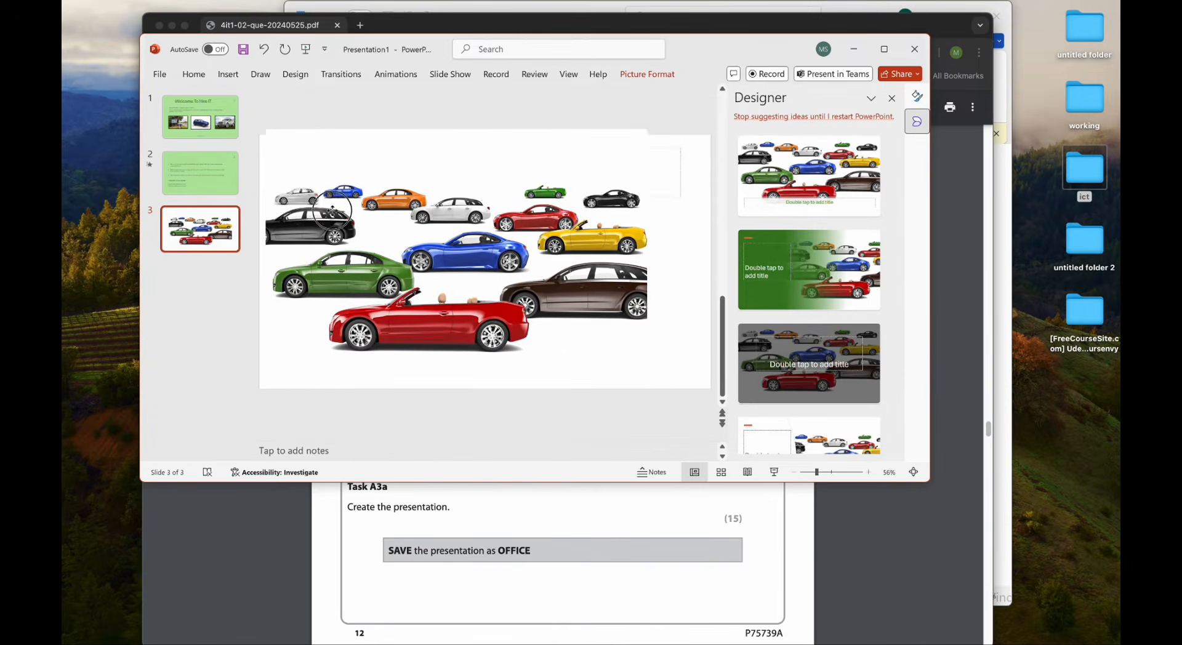
Send the cars picture on slide 3 behind the title placeholder and widen it to the slide's right edge.
right_click(377, 232)
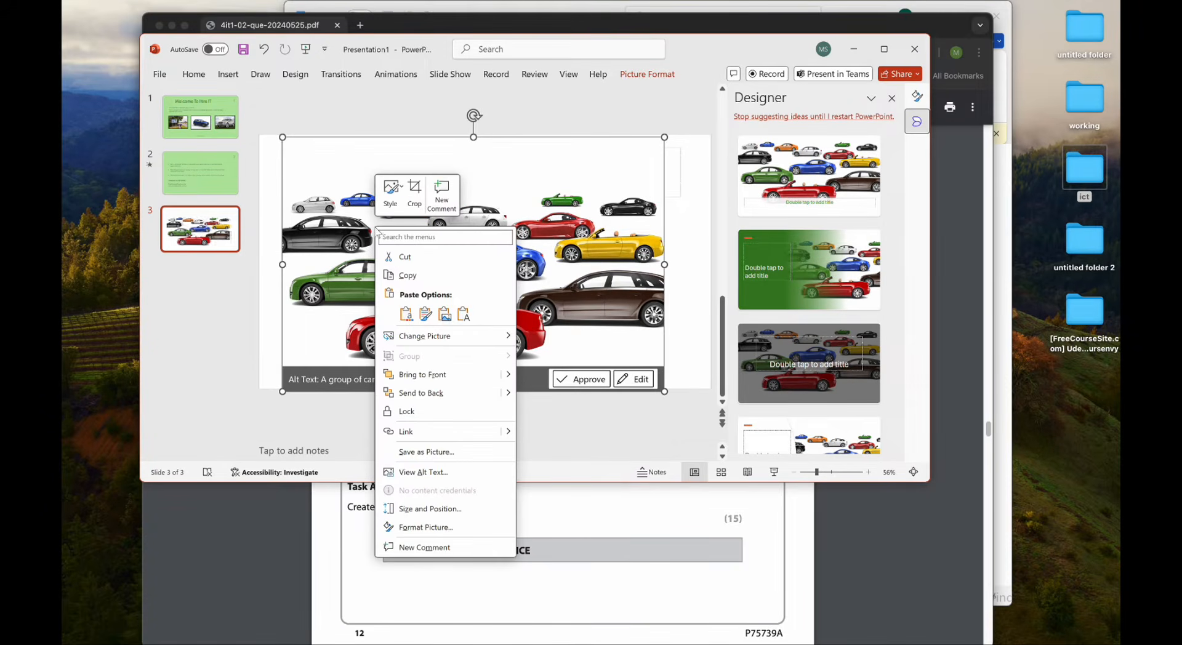
left_click(438, 394)
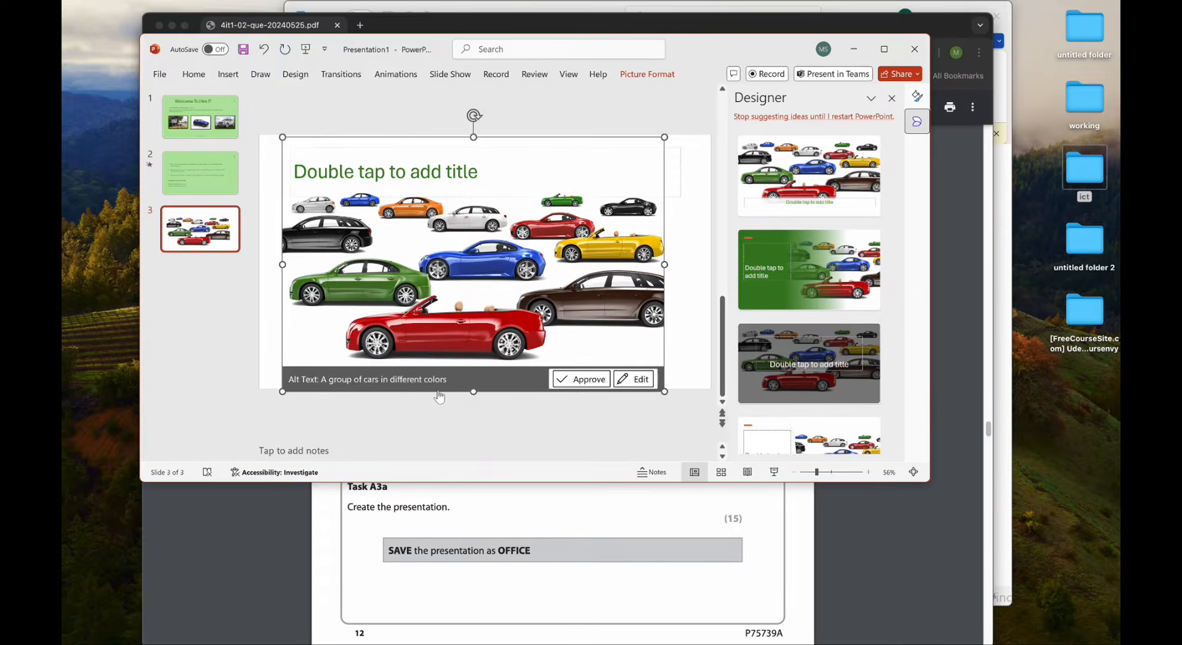
left_click_drag(511, 286, 502, 285)
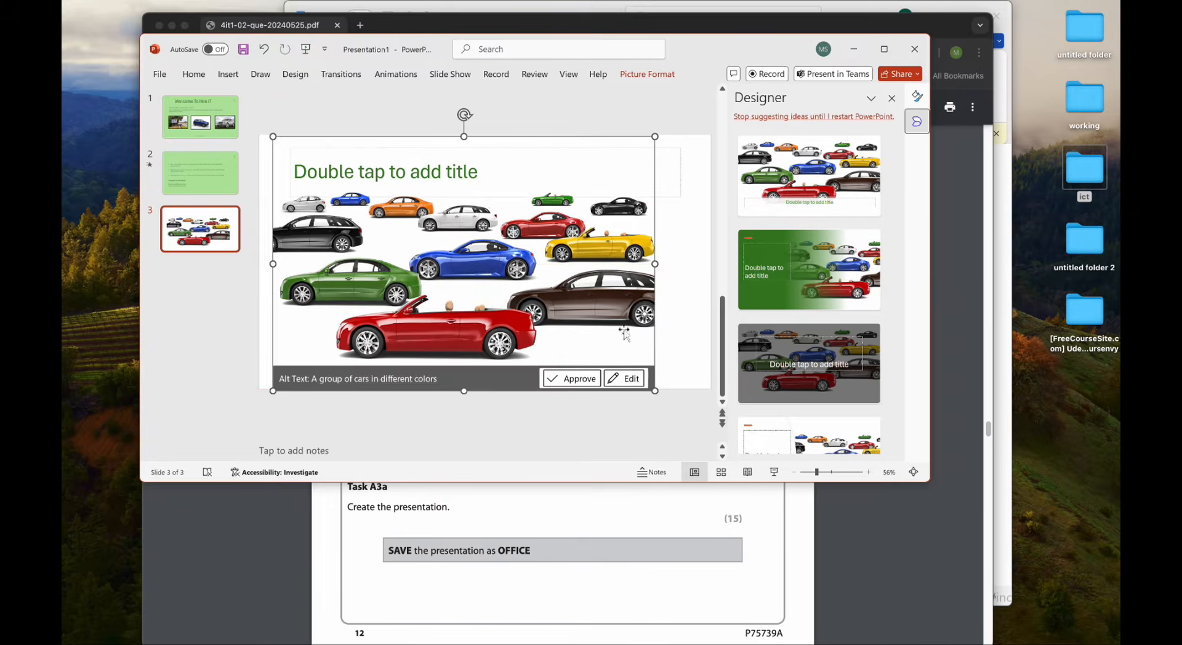
left_click_drag(656, 265, 710, 269)
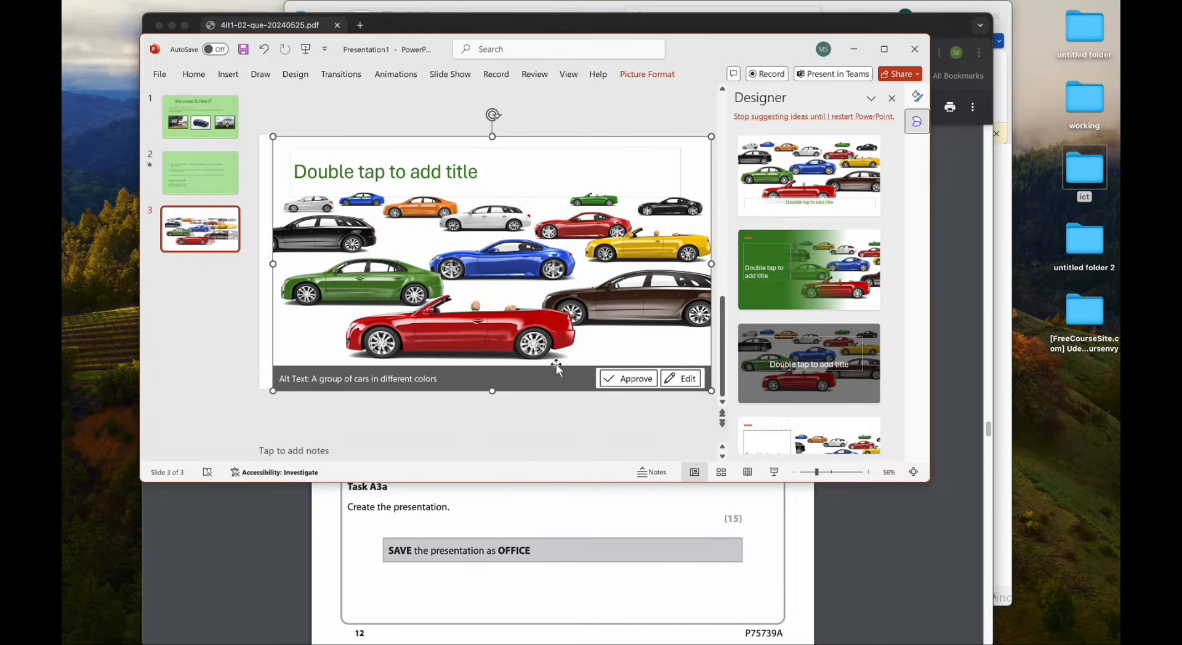
left_click(501, 435)
Extend the cars picture to slide 3's left and top edges so it fills the whole slide as a background.
left_click(300, 271)
left_click_drag(272, 263, 257, 260)
left_click(386, 403)
left_click(884, 48)
left_click(602, 275)
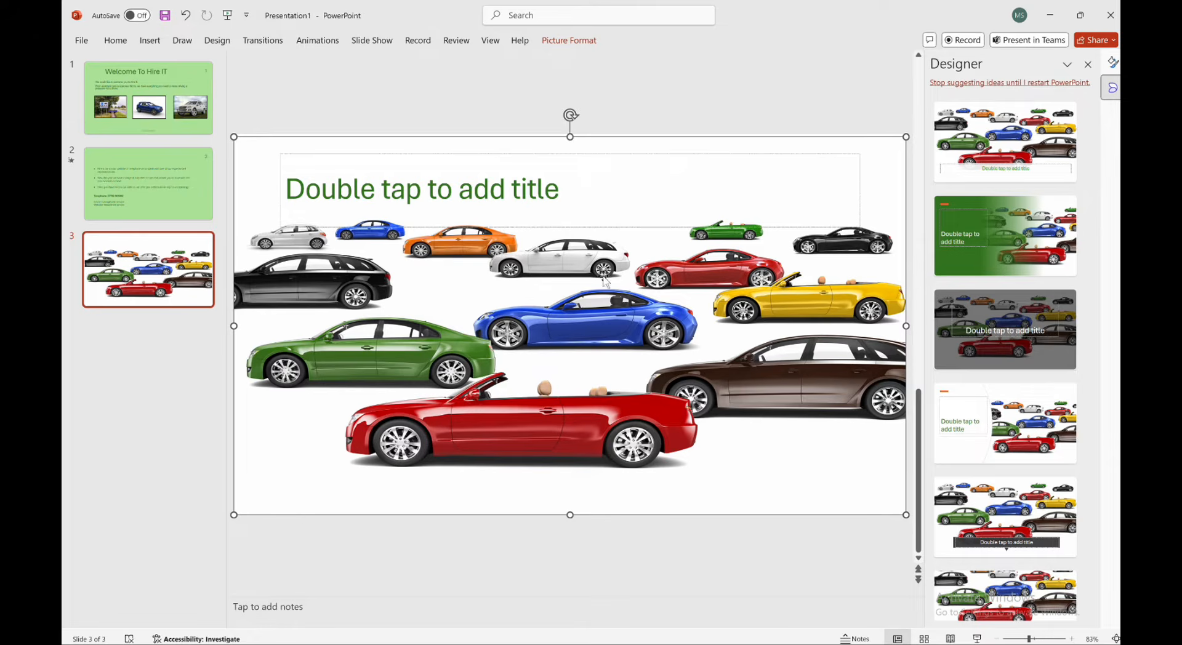
left_click(571, 133)
left_click_drag(571, 136, 571, 133)
left_click(626, 547)
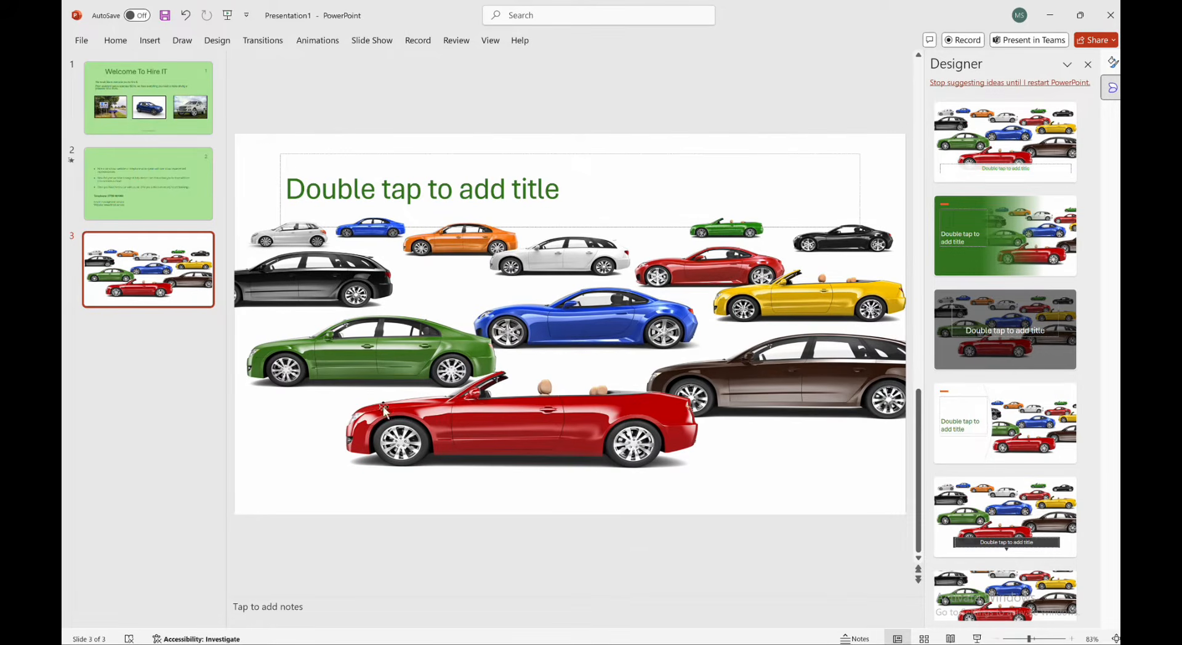
Select slide 3's title placeholder and check the slide 3 requirements in the 4it1-02-que-20240525.pdf brief.
left_click(548, 189)
key("ctrl+Up")
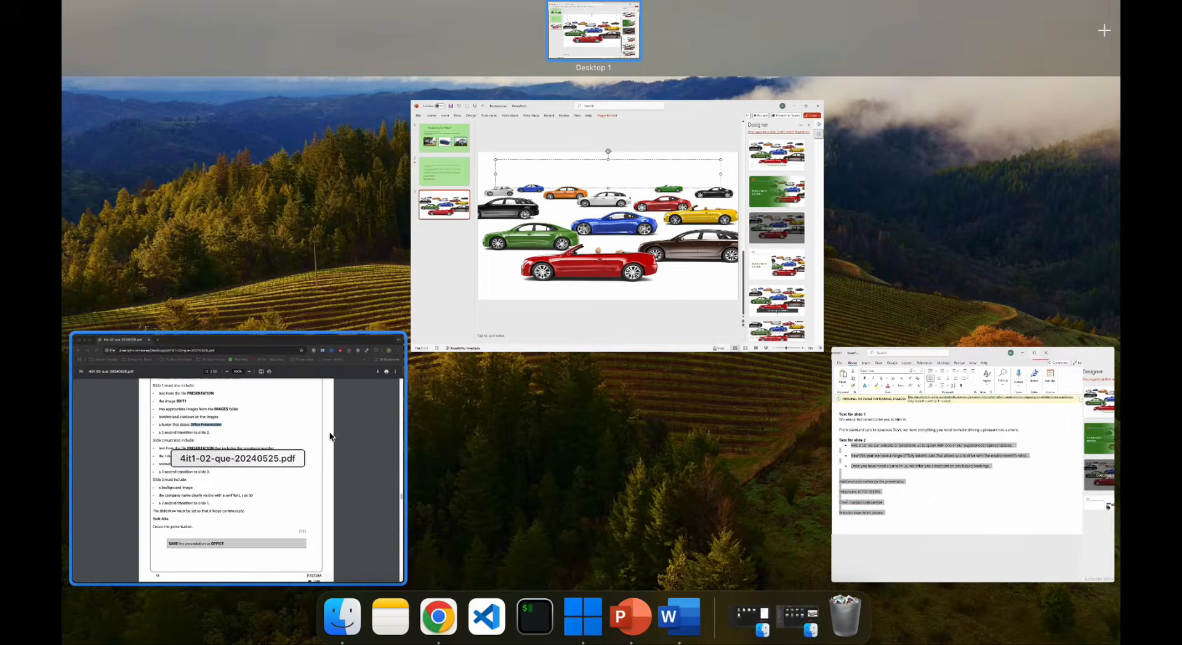
left_click(316, 455)
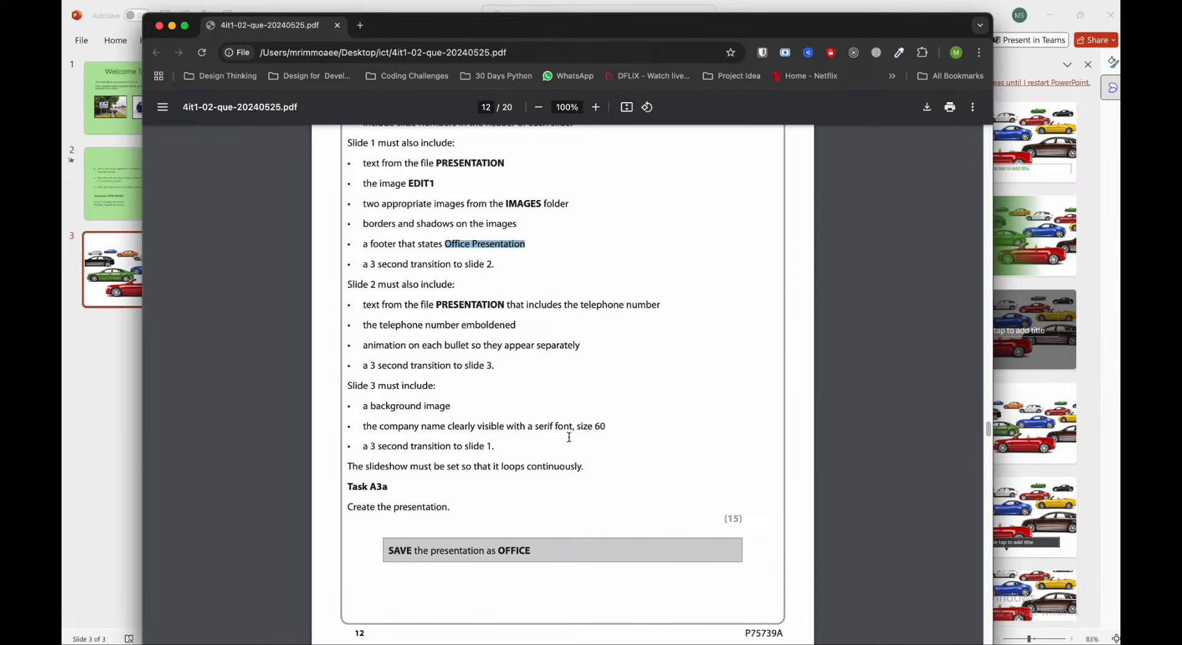
Switch back to the PowerPoint presentation and enter HIRE IT in slide 3's title placeholder.
key("ctrl+Up")
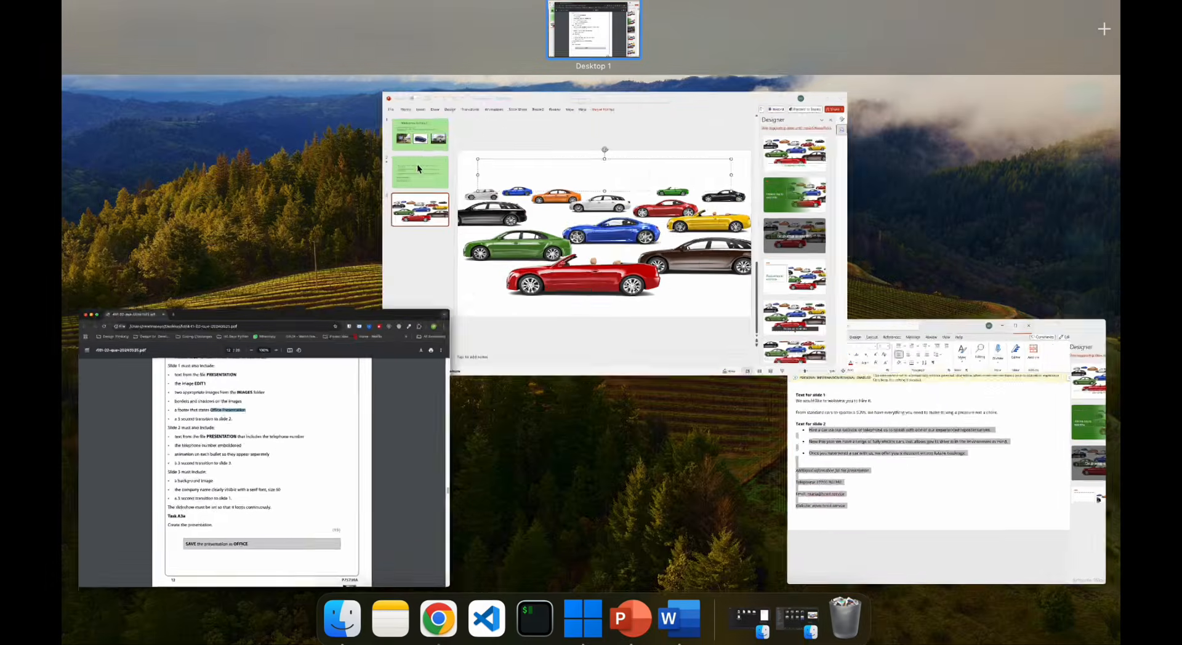
left_click(521, 205)
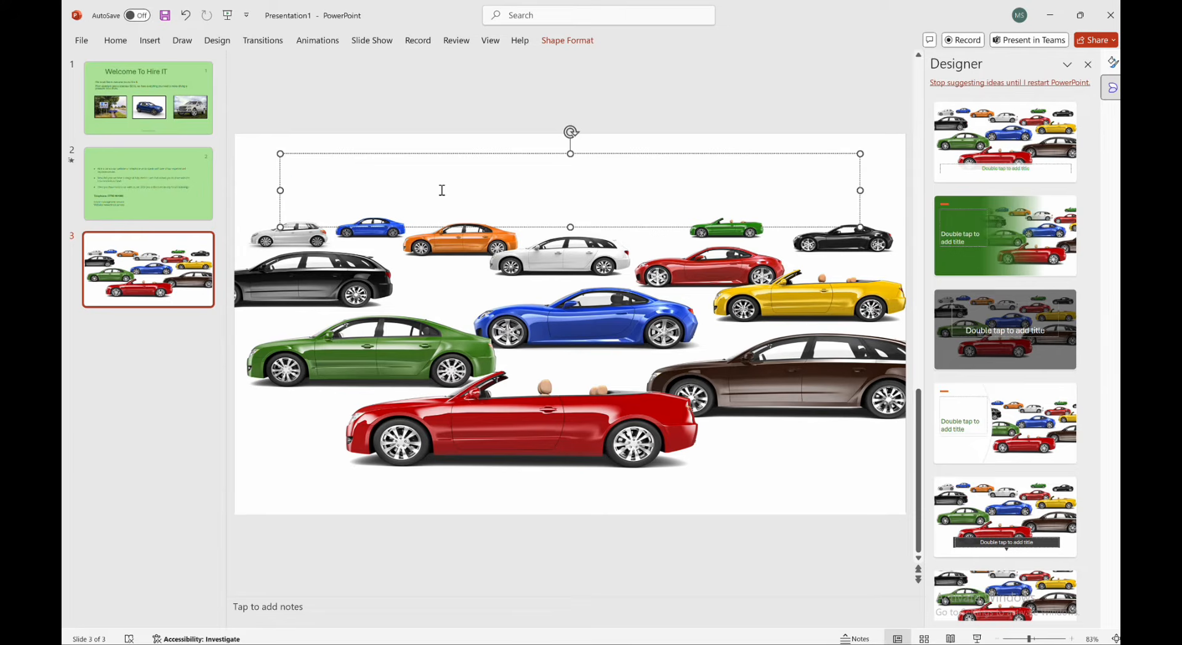
type("HIRE IT")
Format slide 3's HIRE IT title with font size 60 and the Arial font.
left_click_drag(434, 190, 284, 187)
left_click(141, 42)
left_click(115, 40)
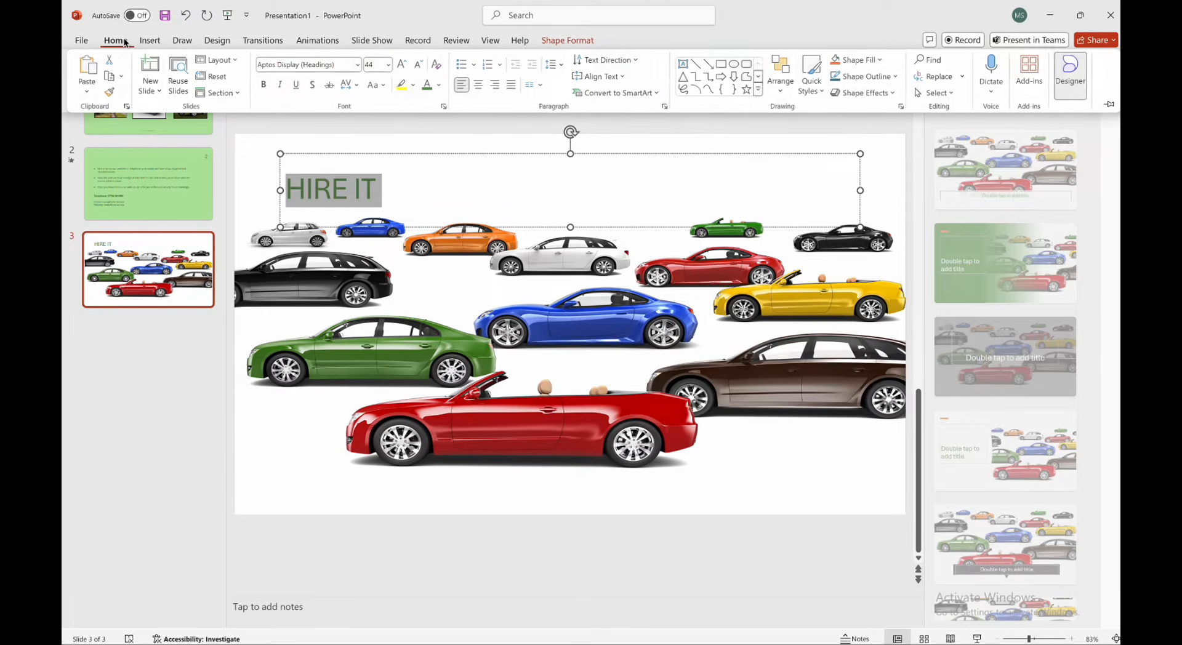
left_click(388, 66)
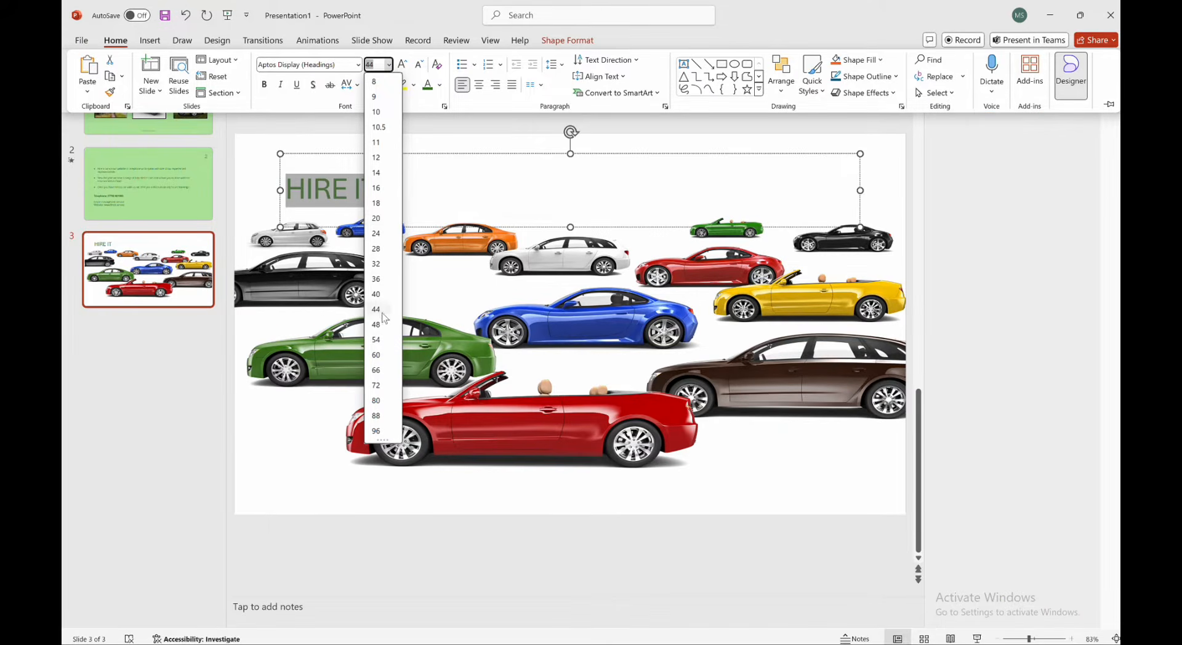
left_click(376, 355)
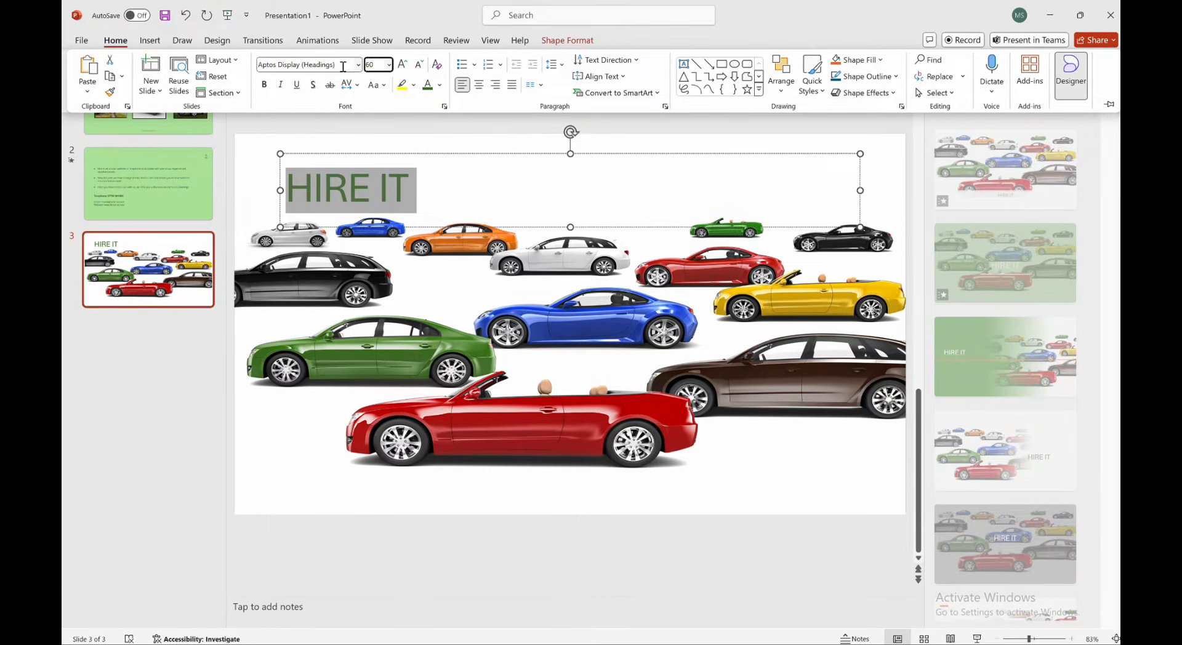
left_click(358, 65)
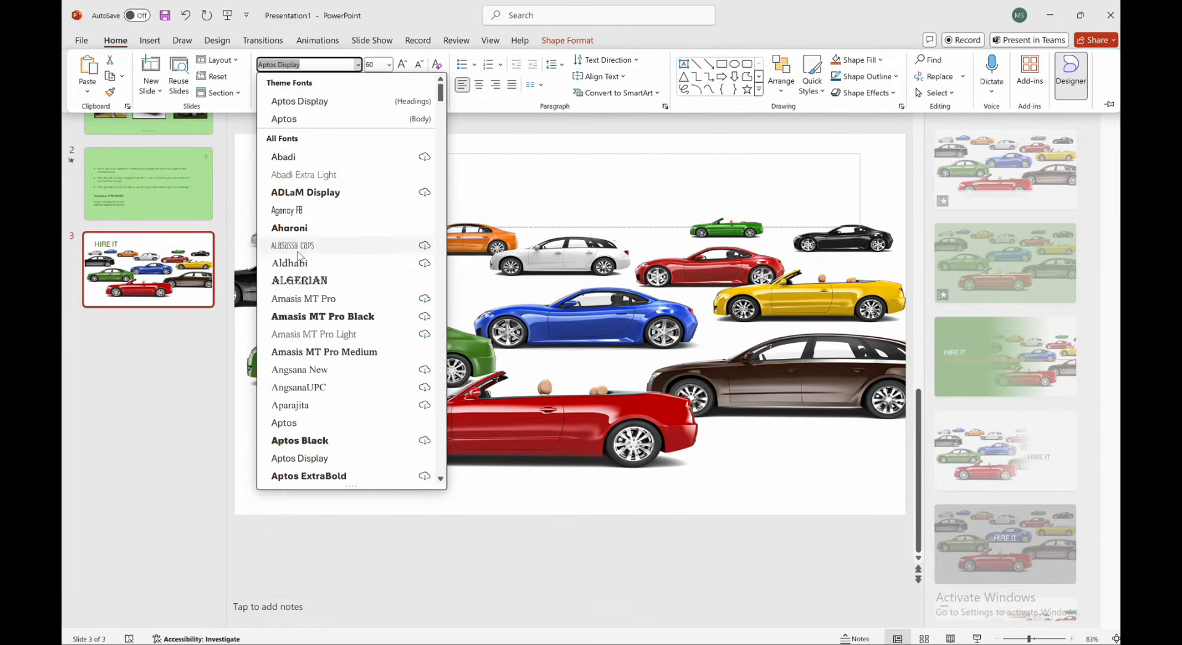
scroll(329, 308, "down", 2)
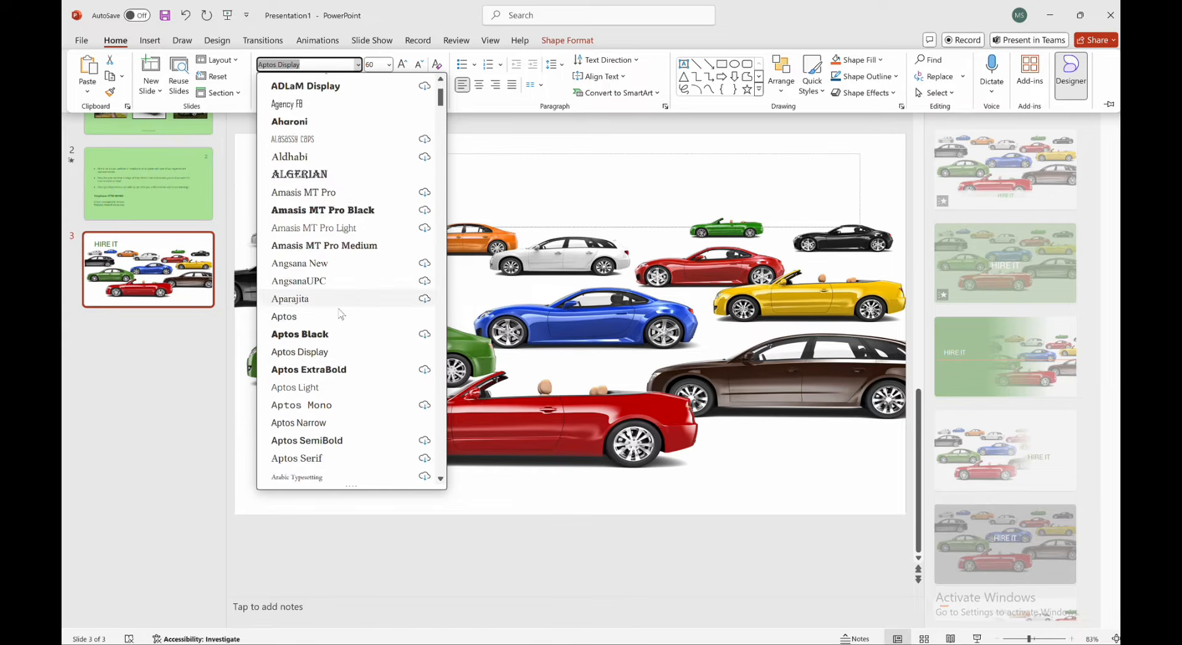
scroll(360, 326, "down", 2)
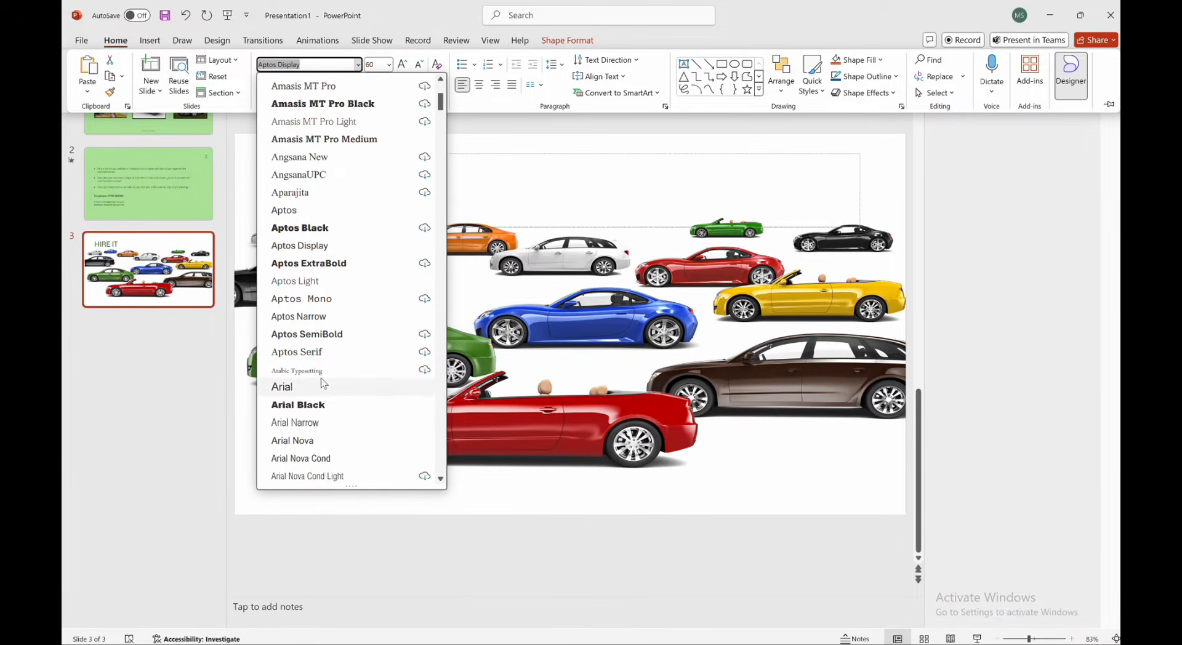
left_click(311, 390)
Center the HIRE IT title within its placeholder on slide 3.
left_click(454, 193)
left_click_drag(453, 193, 284, 192)
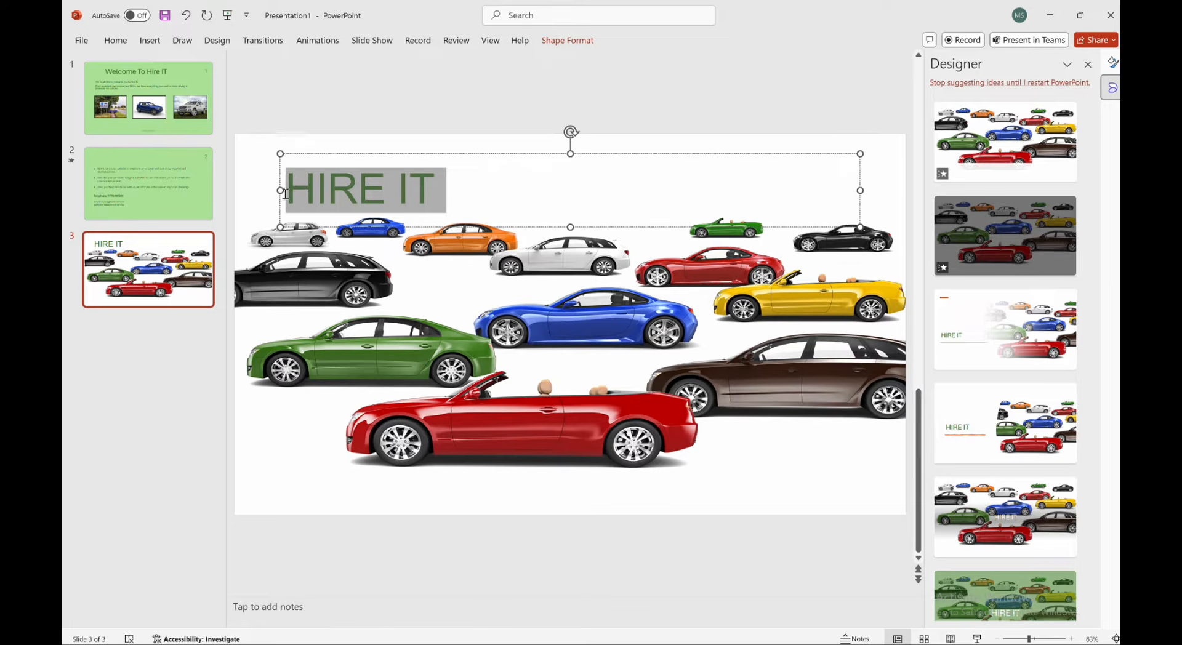
left_click(117, 40)
left_click(479, 85)
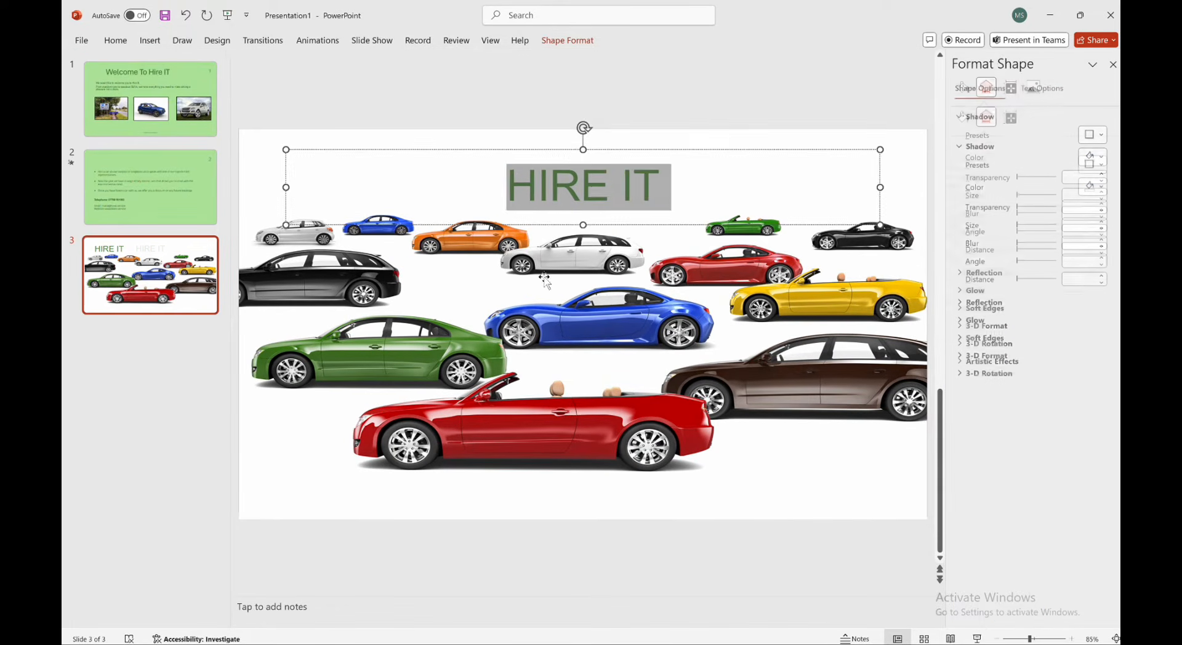
left_click(603, 299)
left_click(665, 204)
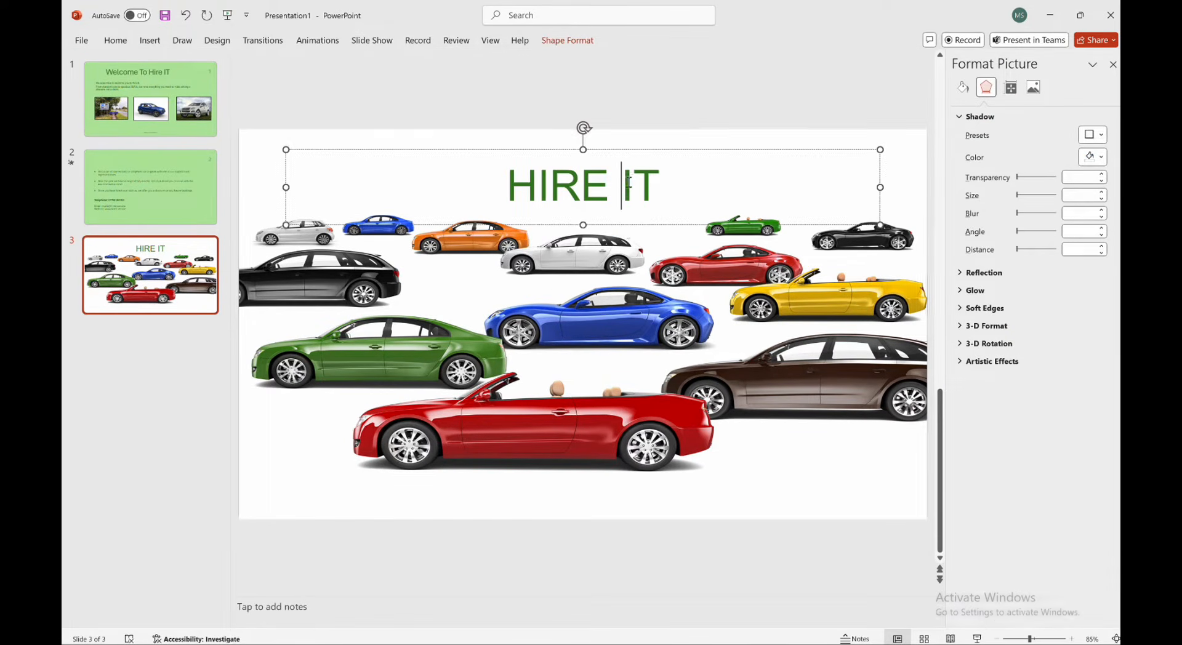
Change the HIRE IT title's font color to the dark blue theme color.
left_click_drag(673, 183, 482, 181)
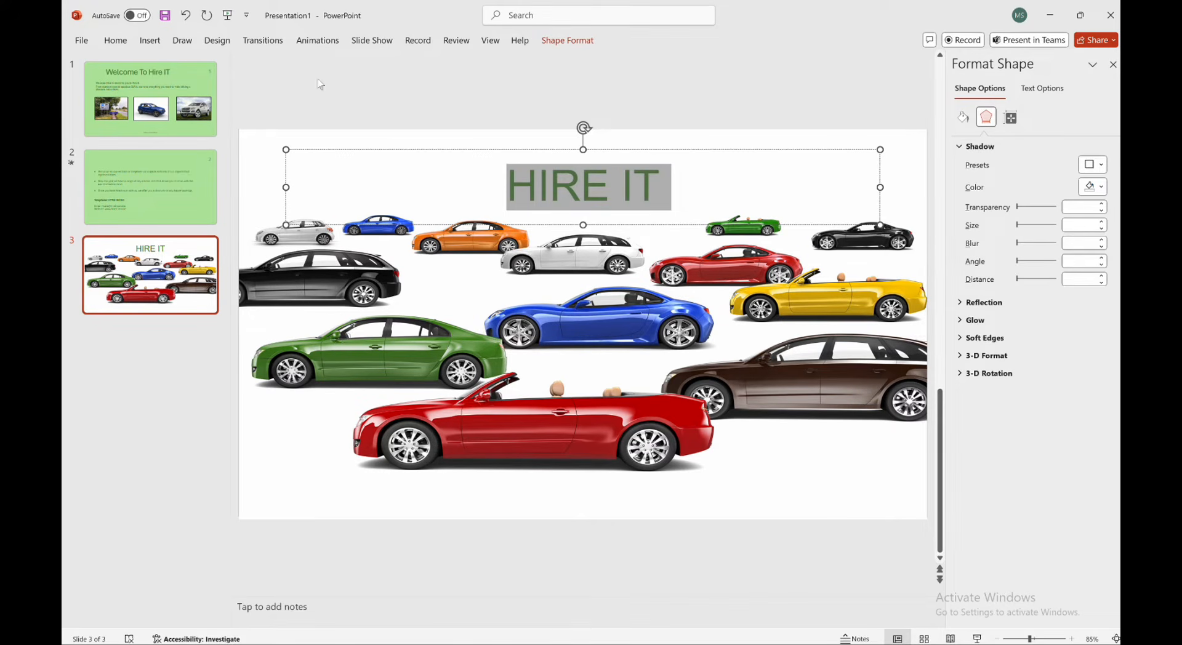
left_click(113, 41)
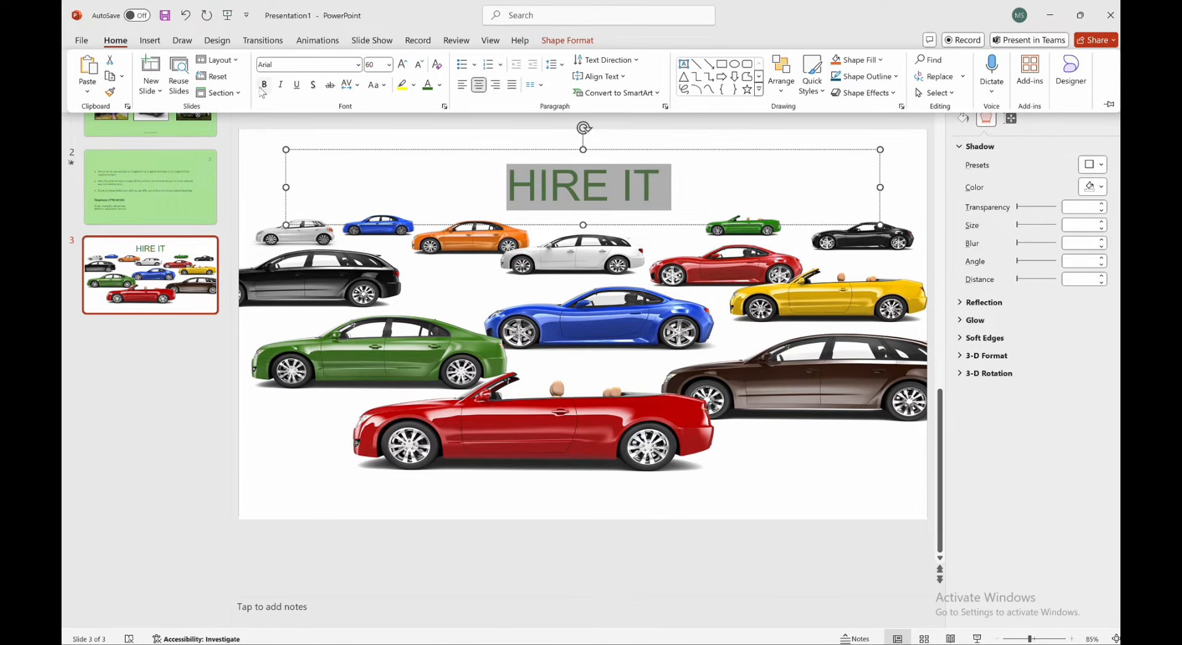
left_click(439, 86)
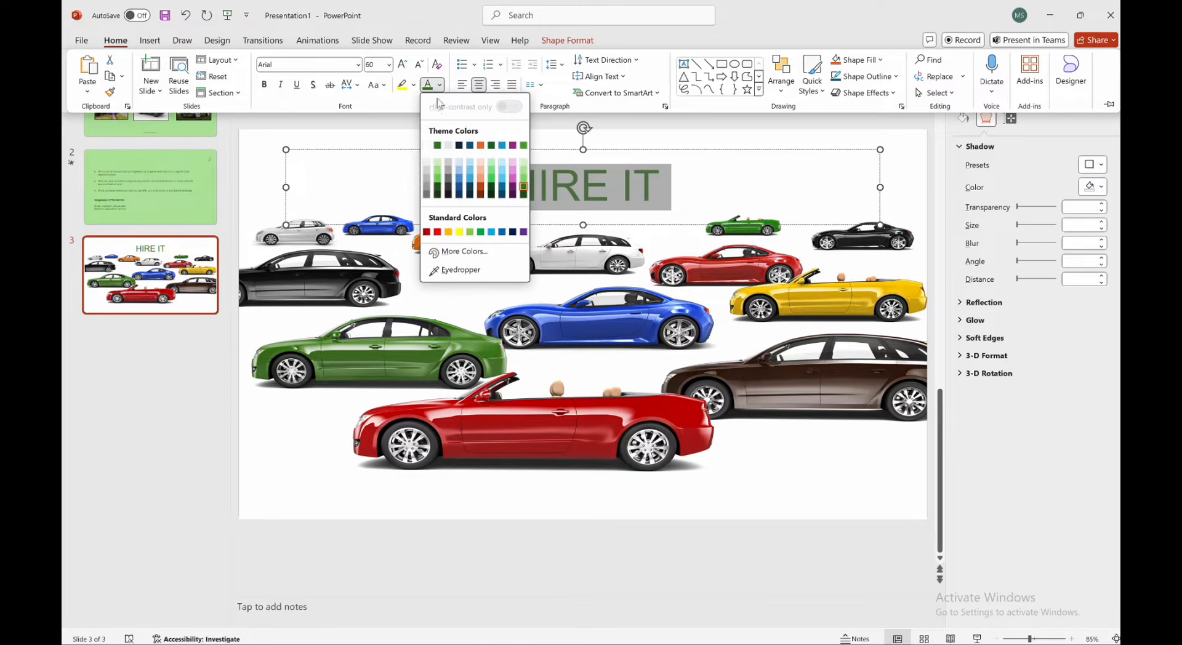
left_click(459, 146)
left_click(621, 271)
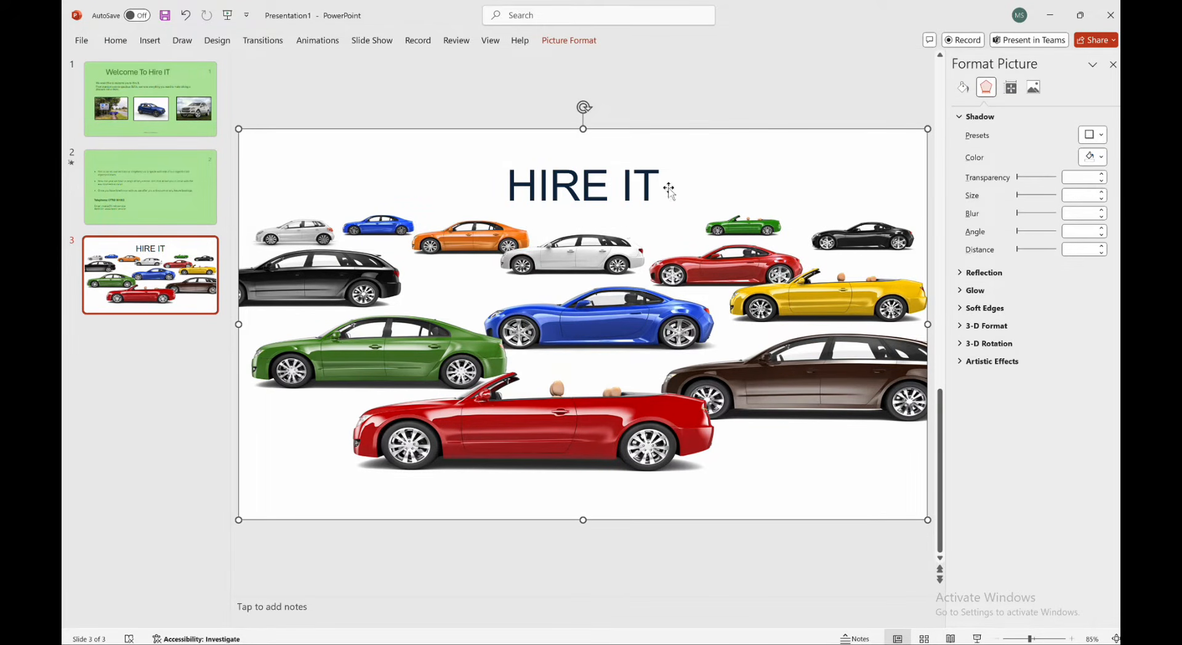
Check the slide 3 requirements in the 4it1-02-que-20240525.pdf brief, and set slide 3 in PowerPoint to advance automatically after 3 seconds.
key("ctrl+Up")
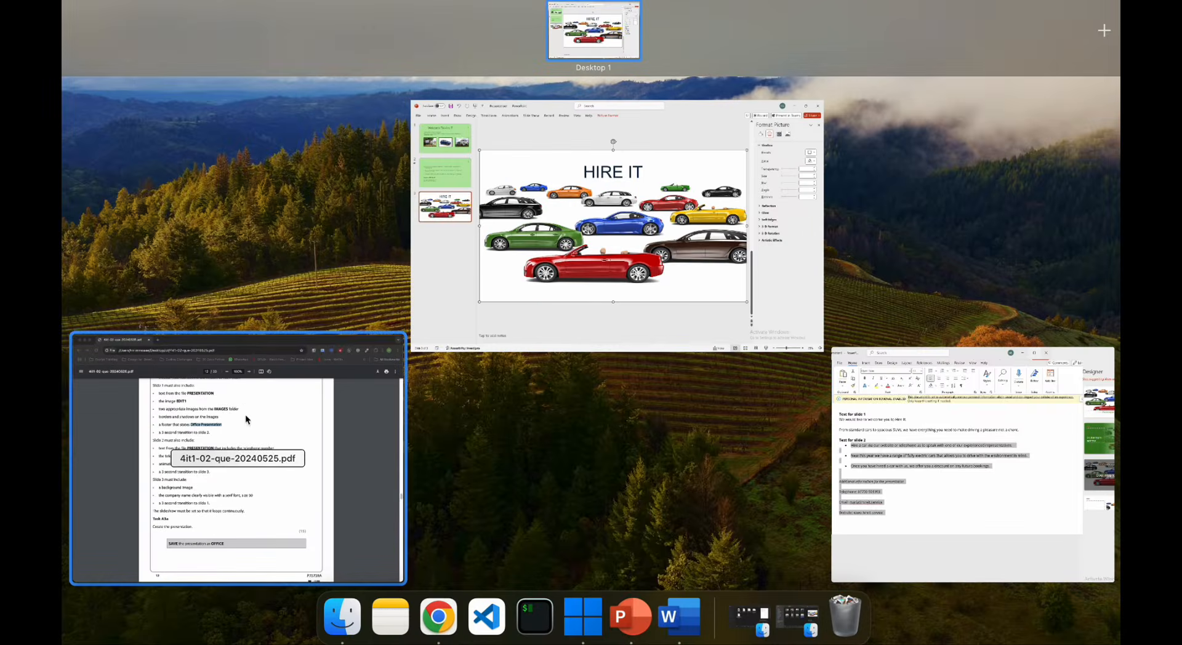
left_click(245, 410)
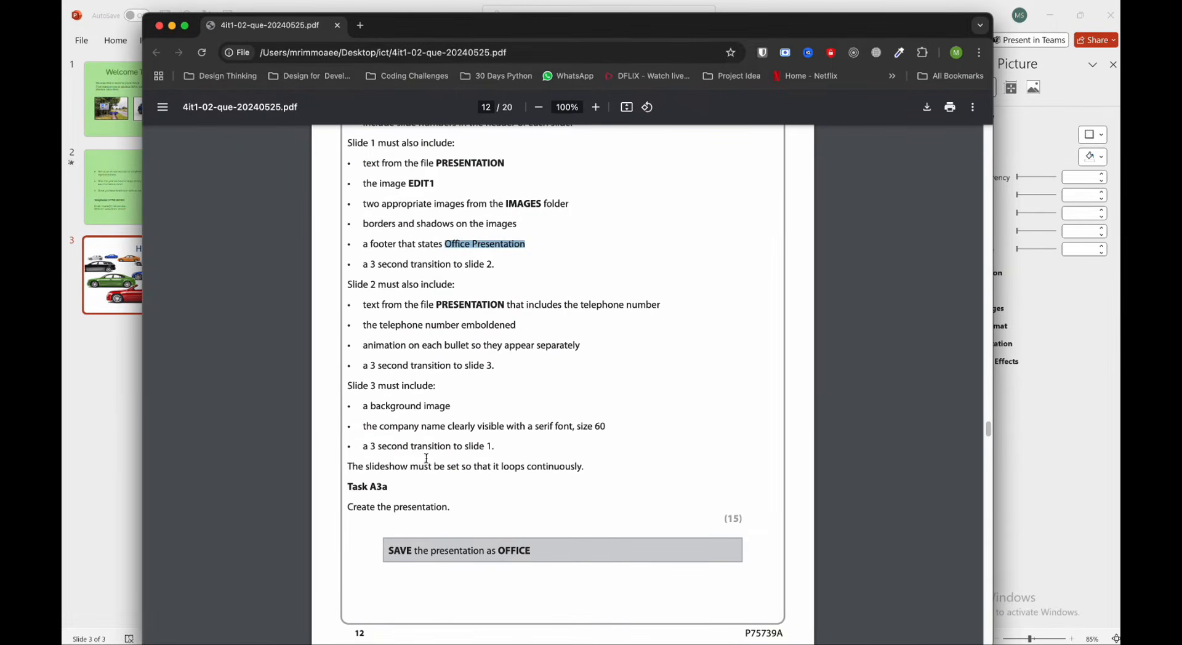
left_click(125, 373)
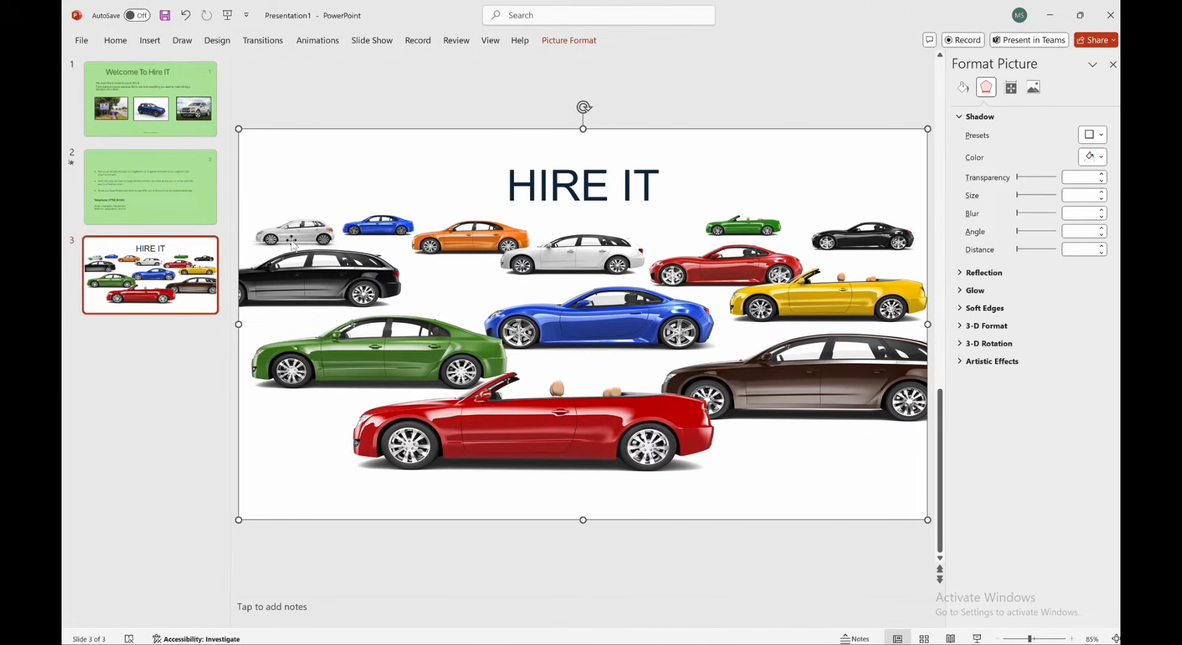
left_click(150, 255)
left_click(263, 40)
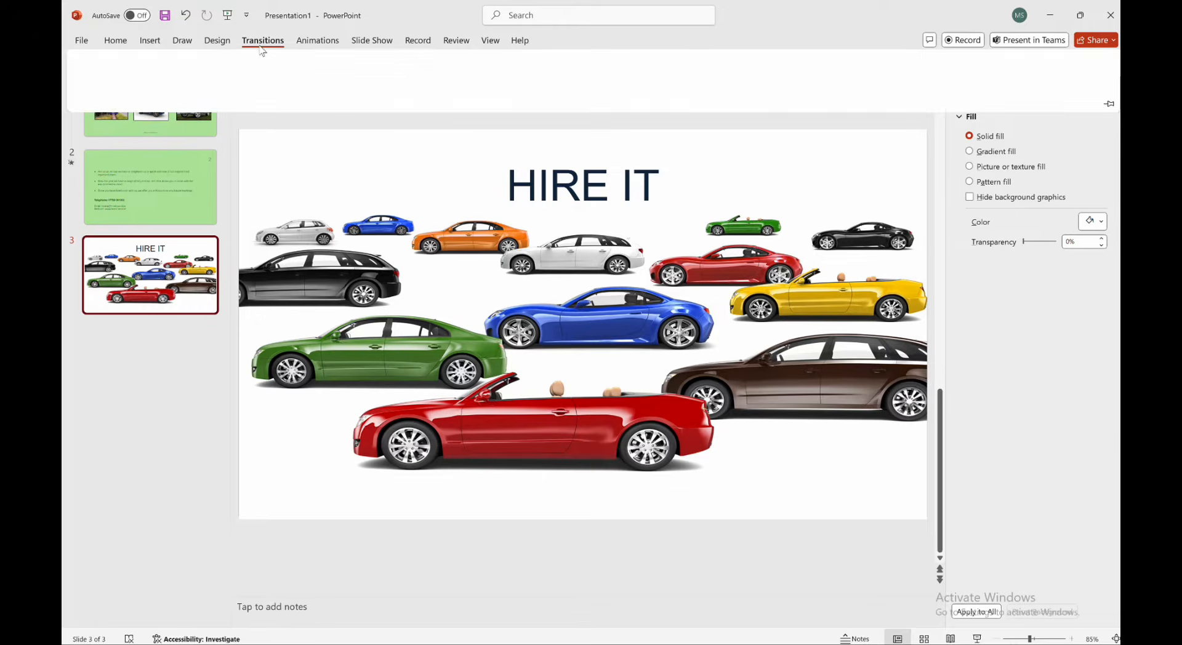
left_click(1024, 95)
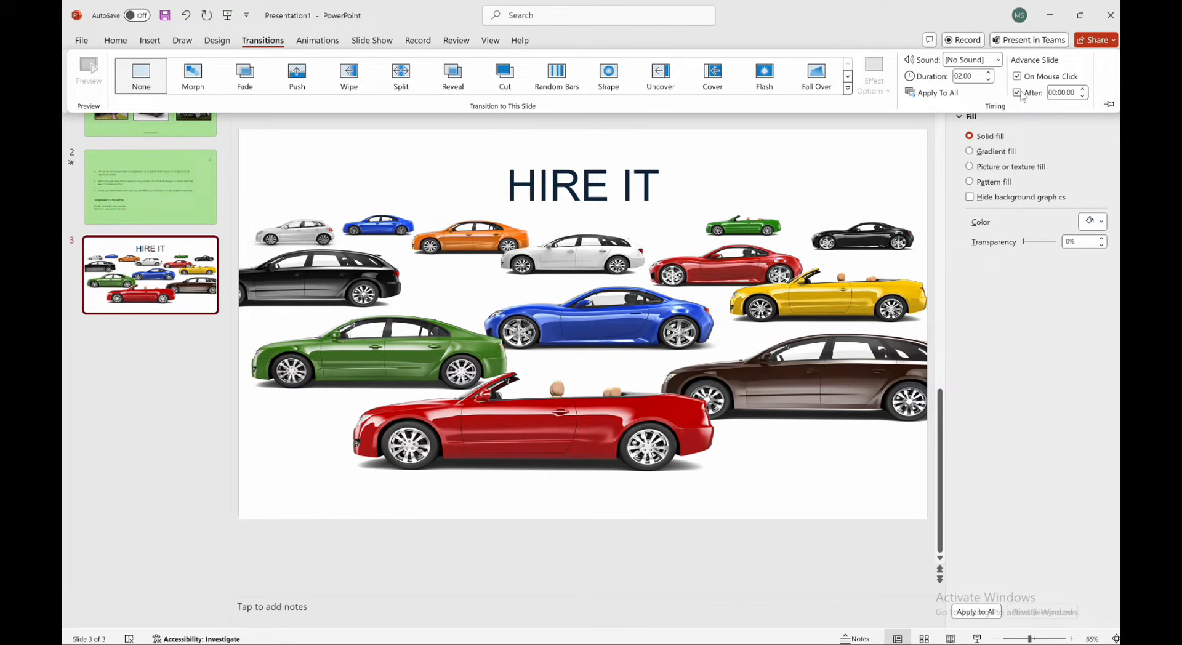
left_click(1083, 89)
left_click(1083, 89)
left_click(1082, 132)
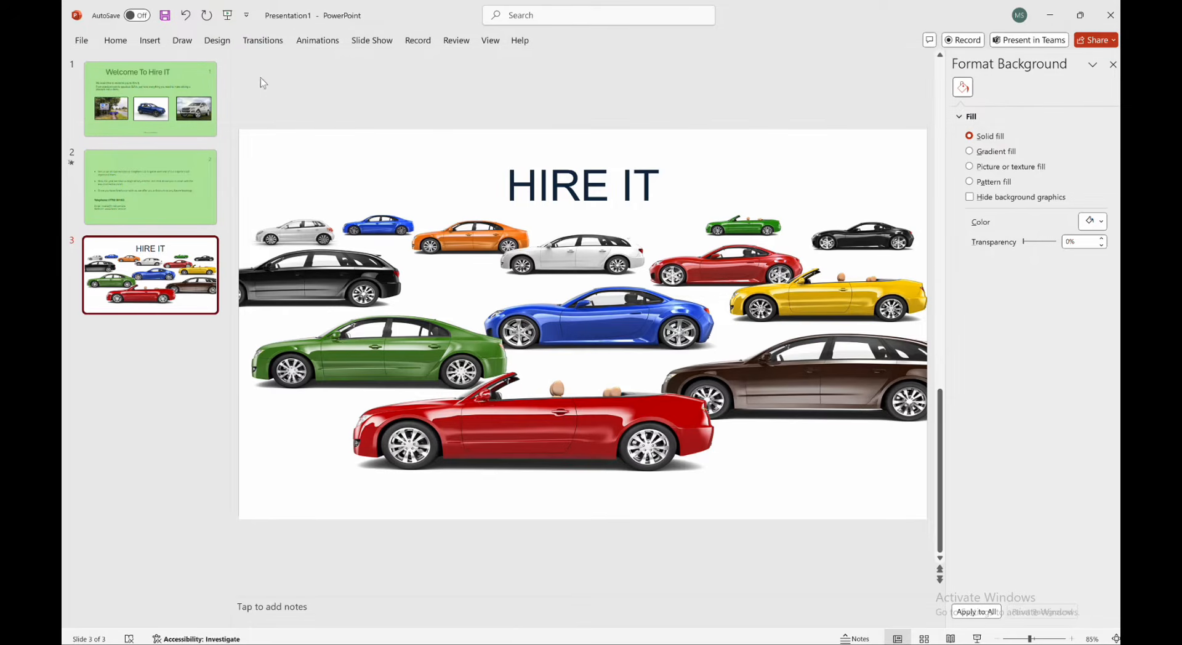
Set up the slide show to loop continuously until Esc.
left_click(366, 40)
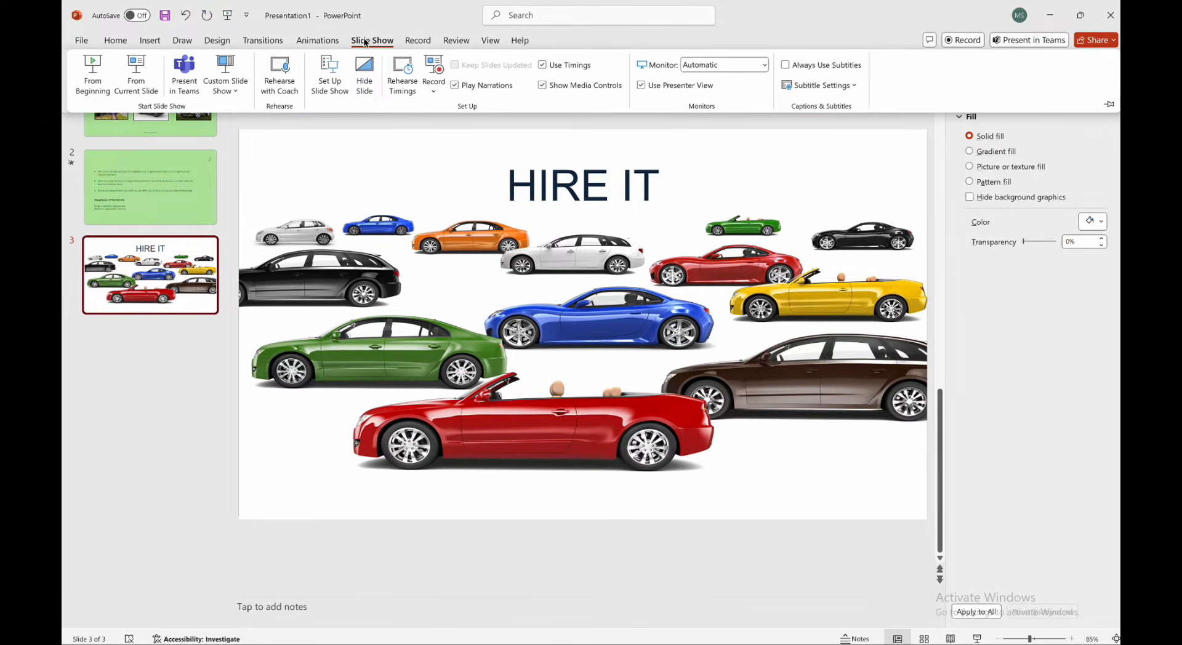
left_click(331, 79)
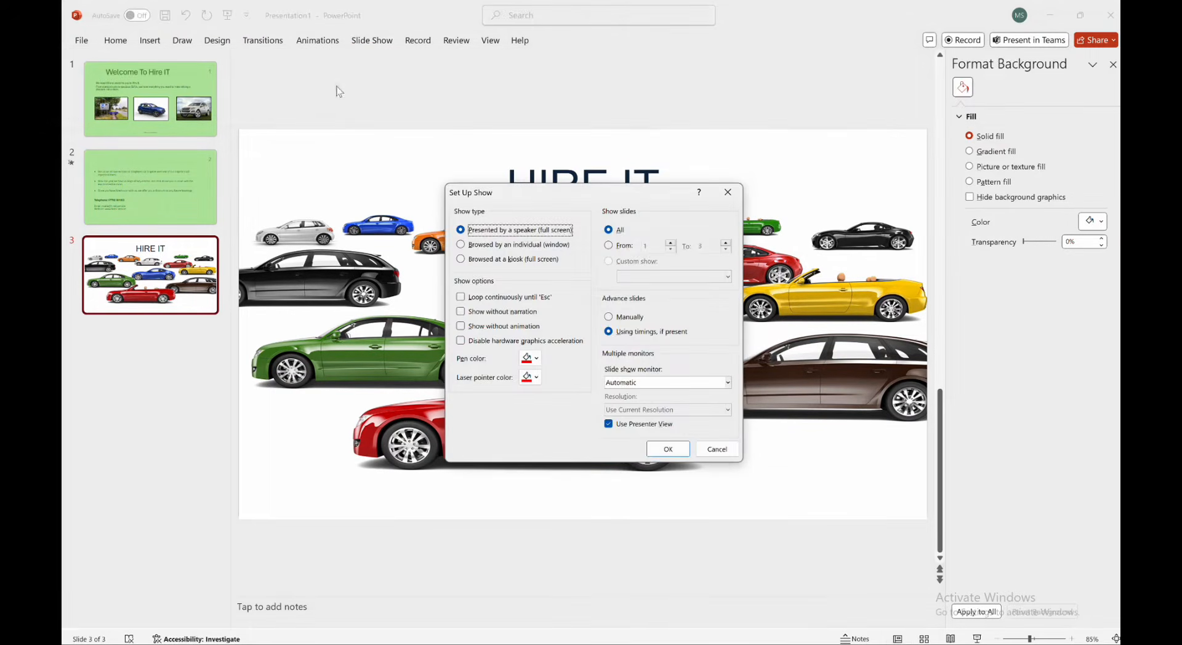
left_click(469, 302)
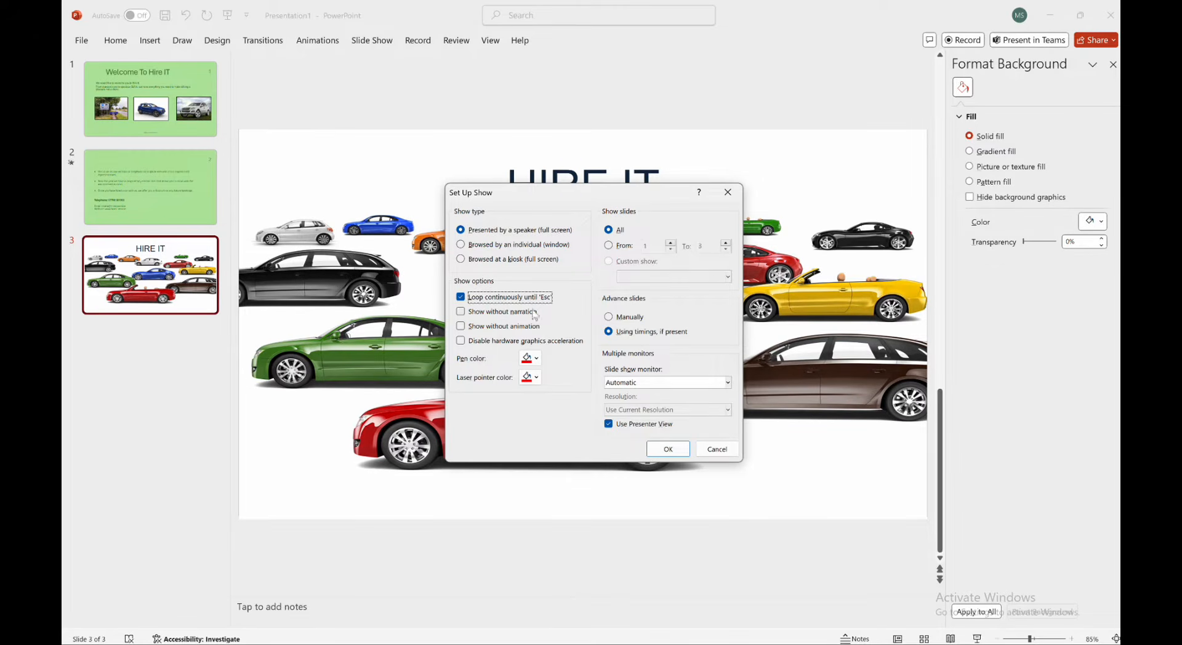
left_click(674, 451)
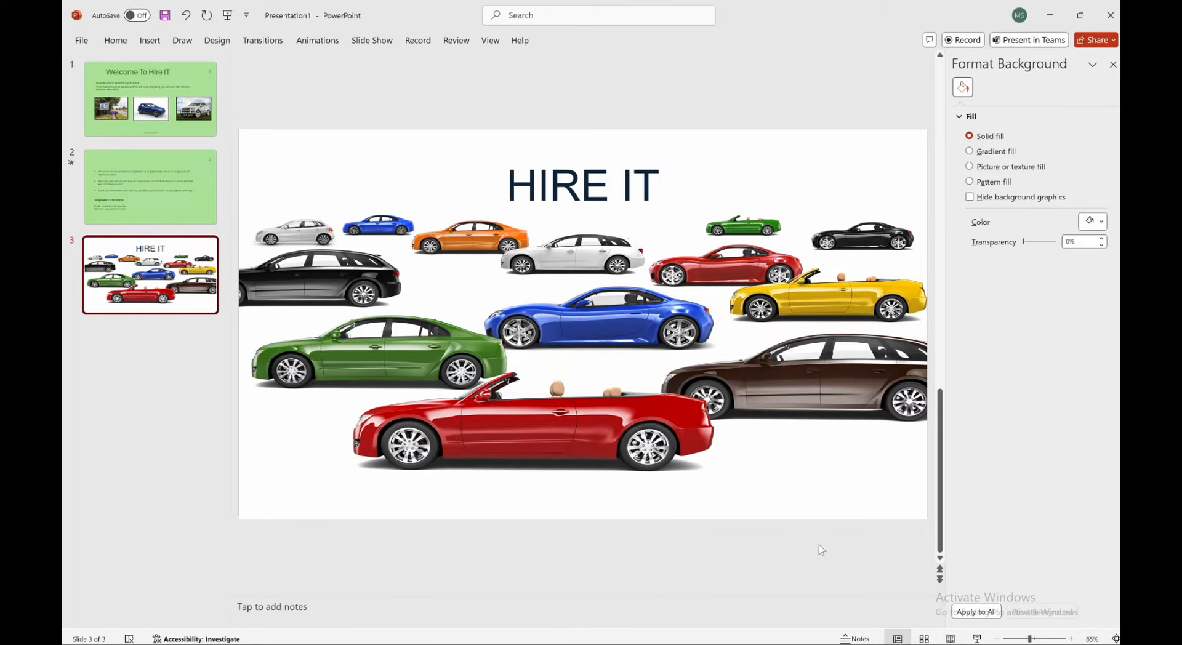
Run the slide show from the beginning, step through all three slides back to slide 1, and end the show.
left_click(228, 16)
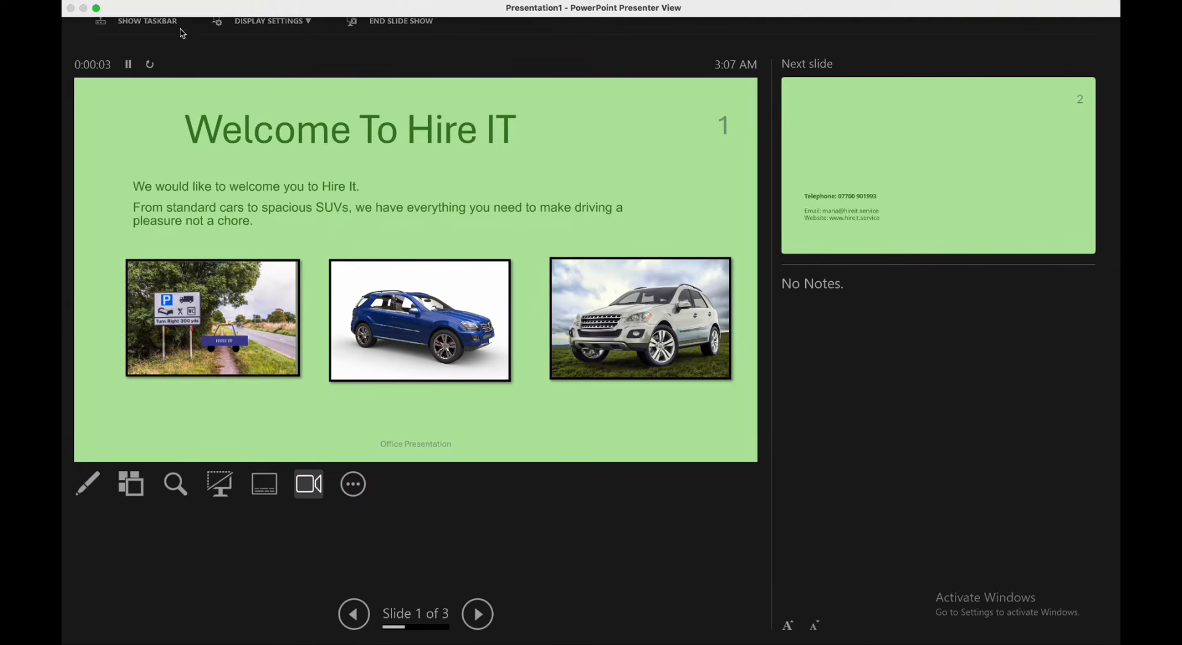
key("Right")
key("Right")
key("Right")
key("Right")
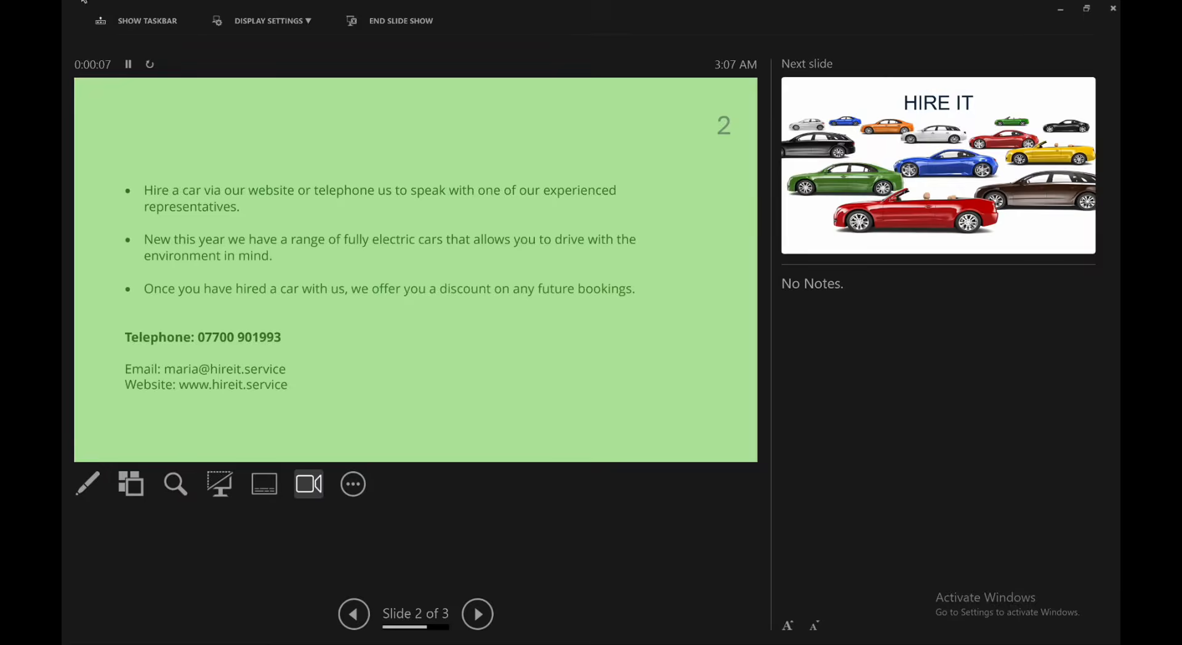
key("Right")
key("ctrl+Up")
left_click(625, 365)
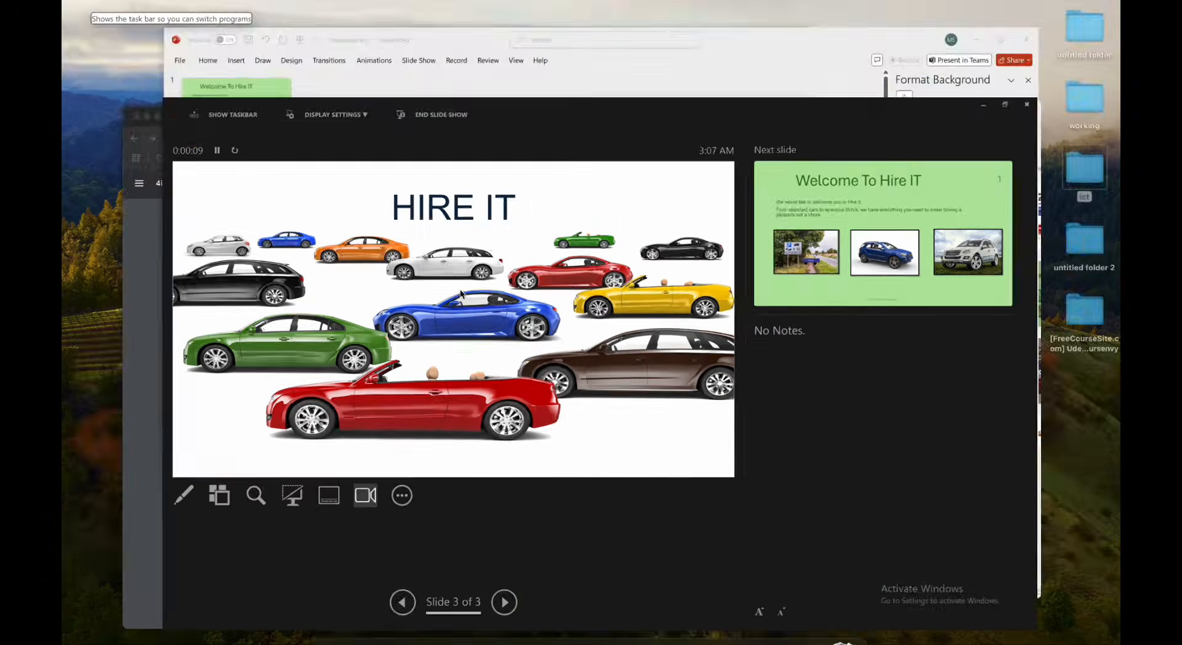
key("Right")
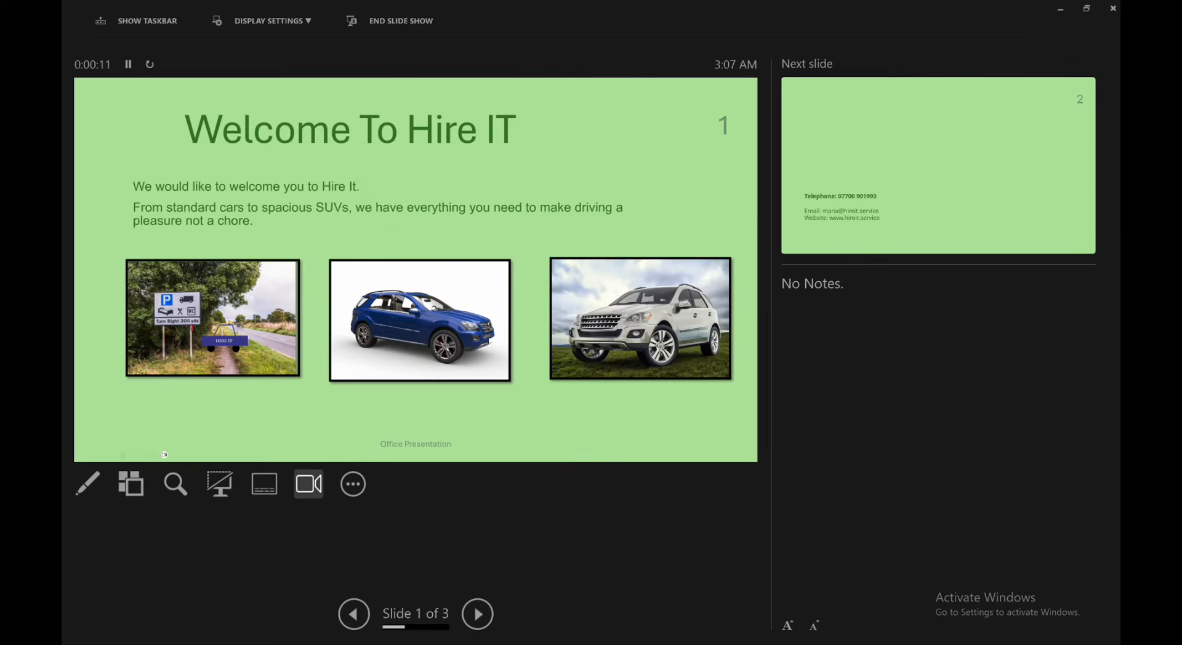
left_click(1113, 8)
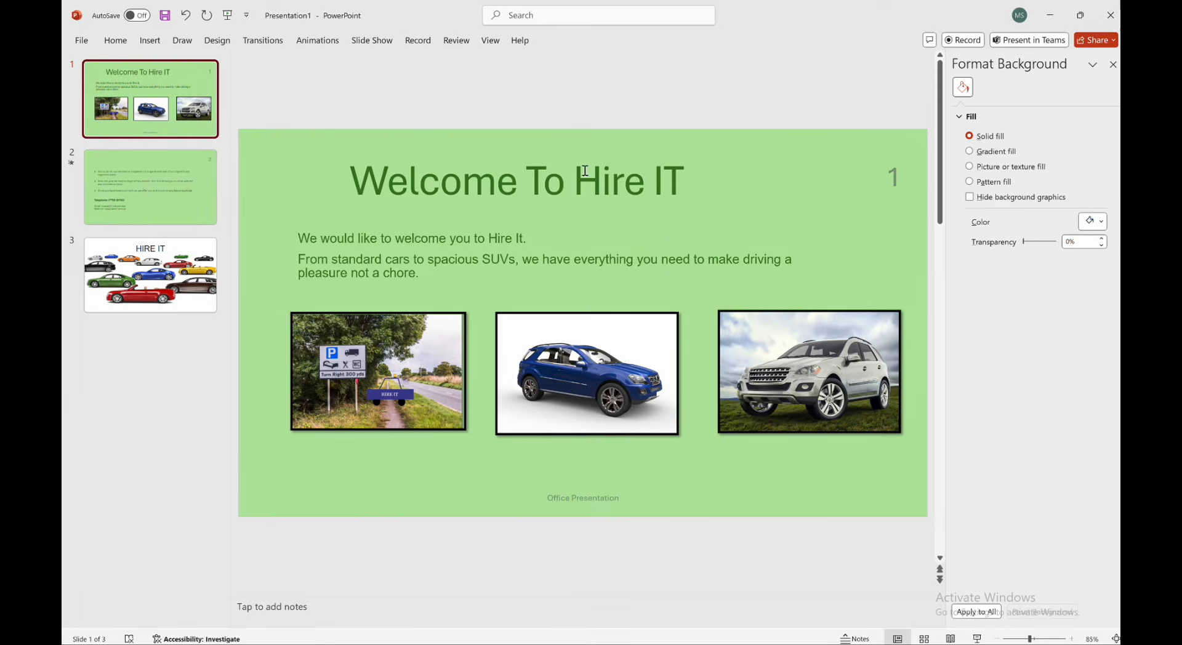
Run the slide show again from slide 1 on its automatic timings, enlarge the current-slide preview, and end the show at slide 3.
left_click(979, 640)
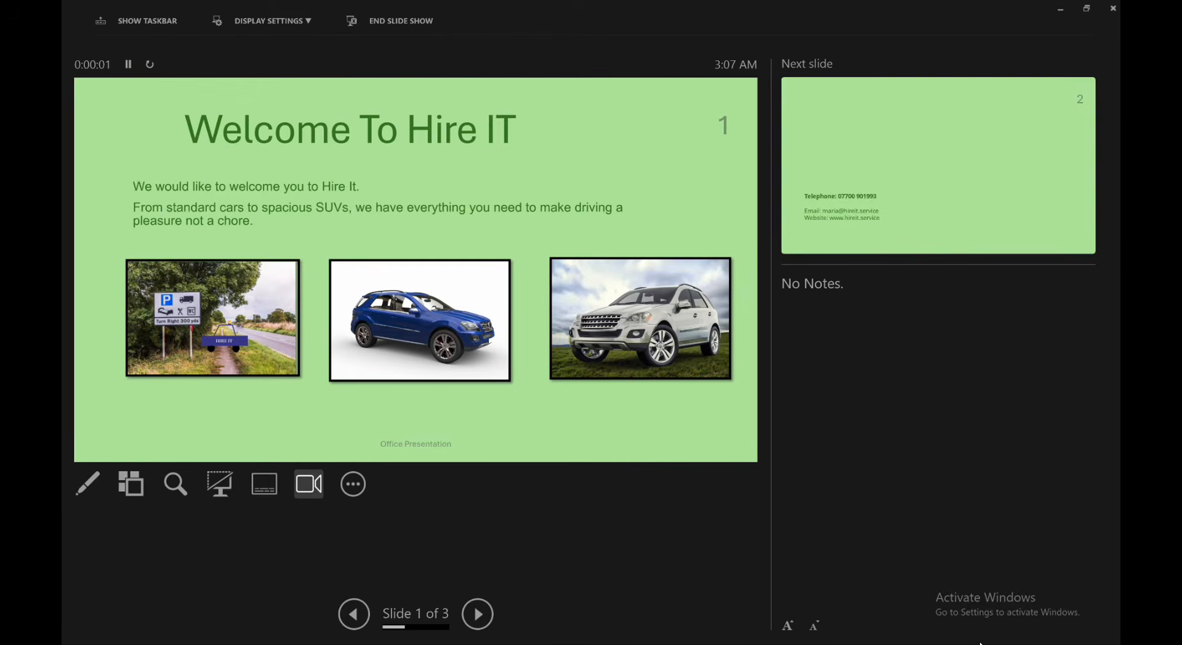
left_click(514, 226)
left_click(359, 233)
left_click_drag(770, 102, 887, 117)
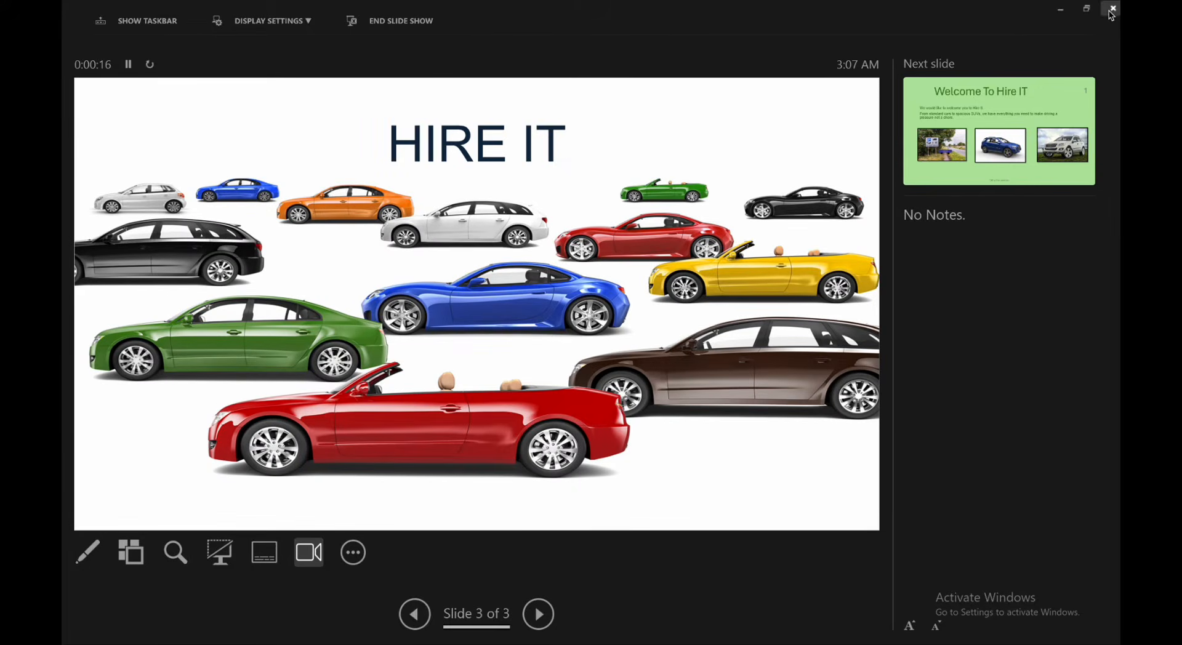
left_click(1112, 8)
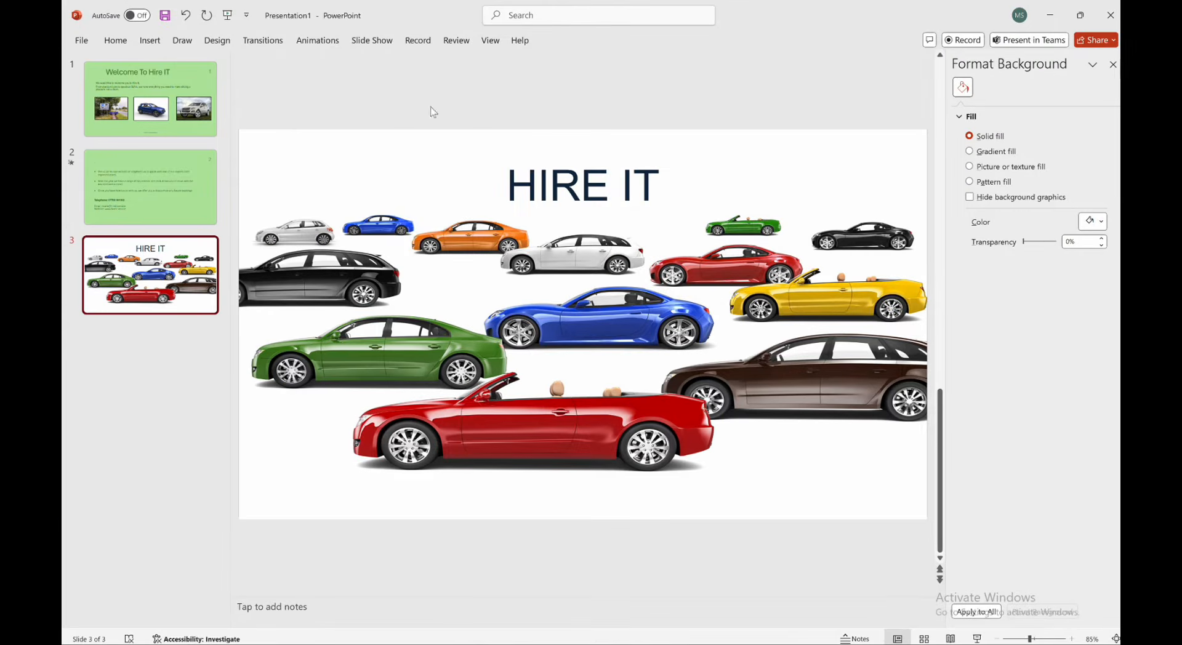
Check slide 3's transition timing and show all slides in the Slide Sorter view.
left_click(272, 47)
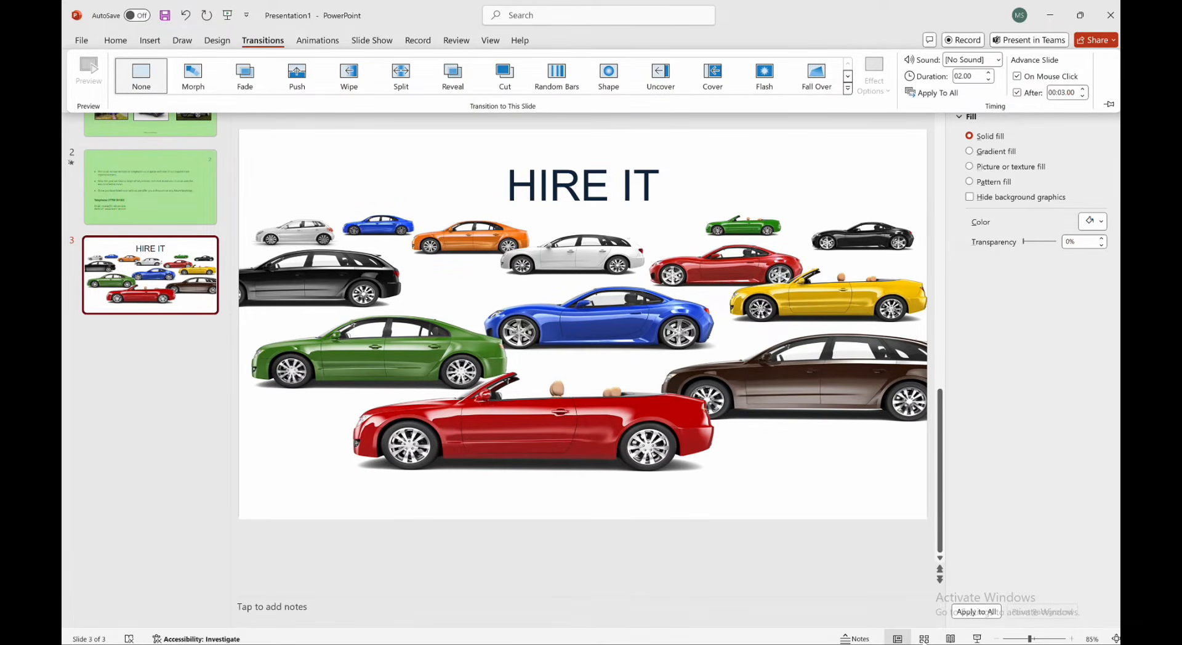
left_click(923, 638)
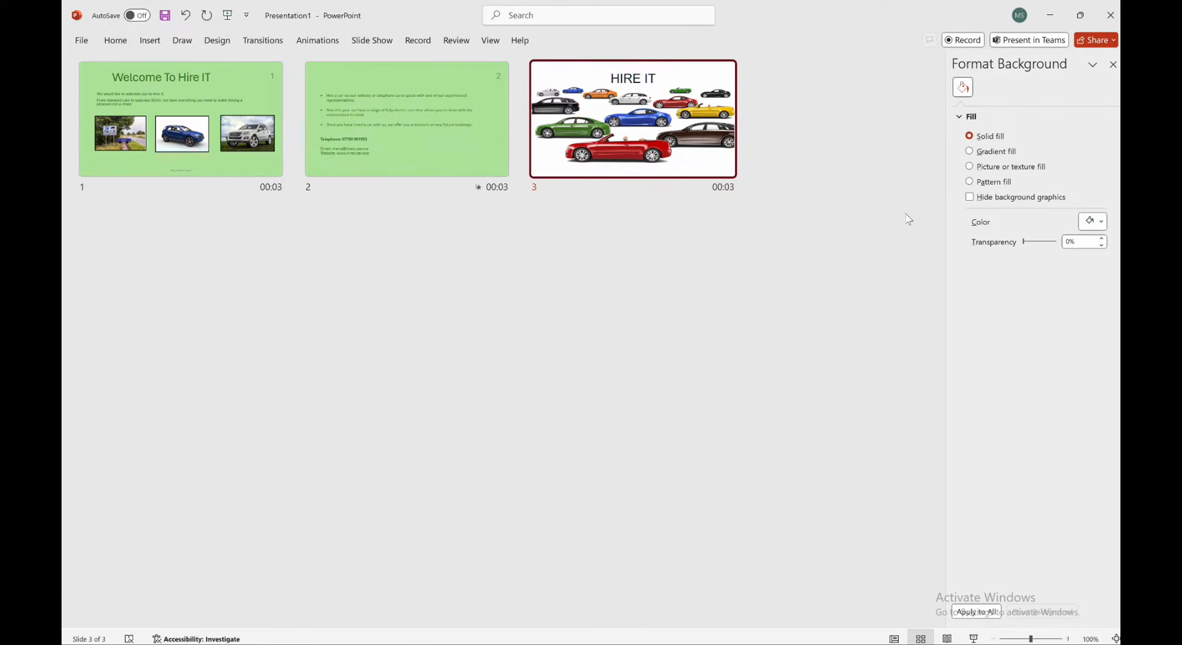
Return the presentation from Slide Sorter to Normal view with slide 3 shown.
key("ctrl+Right")
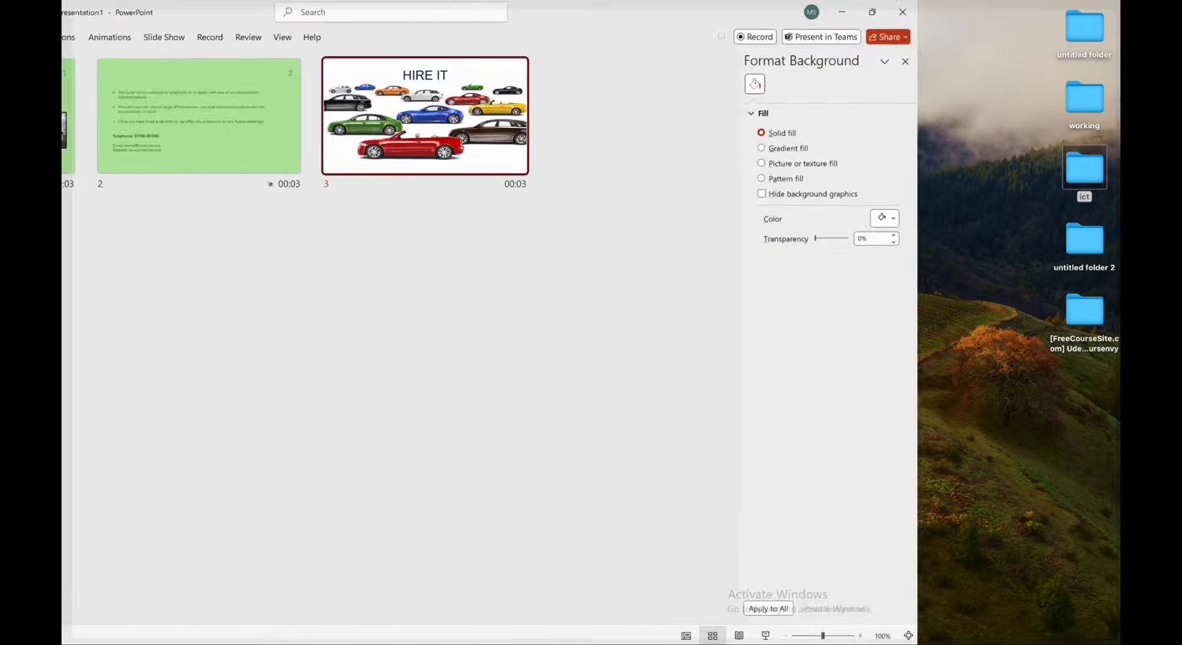
key("ctrl+Left")
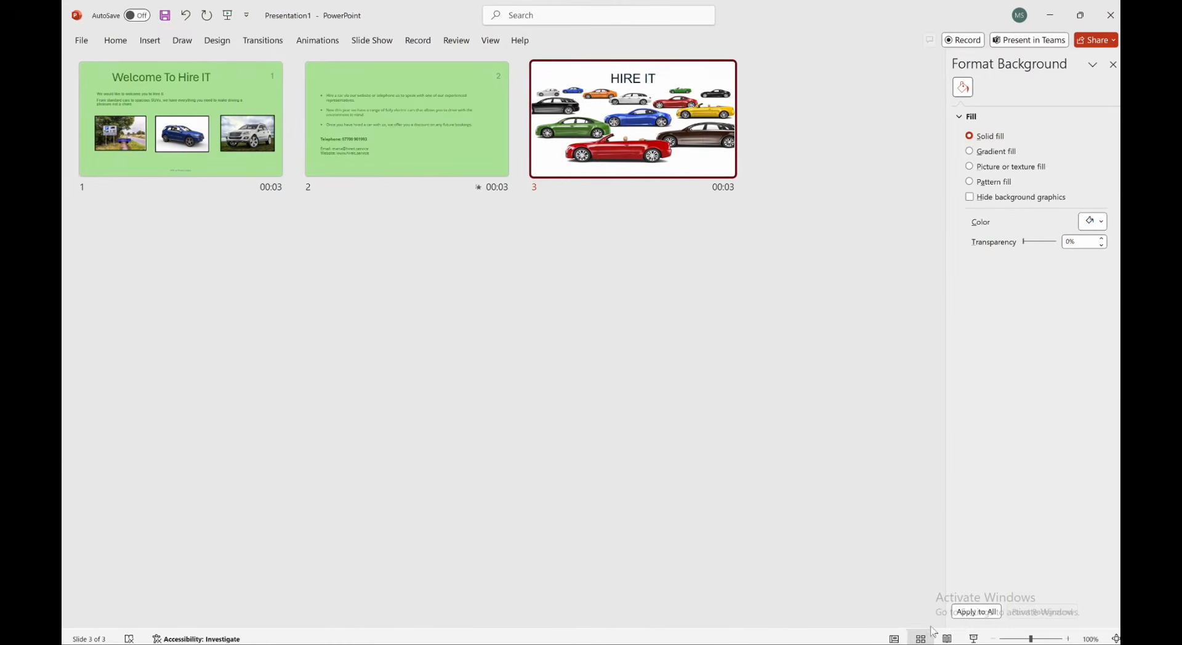
left_click(894, 639)
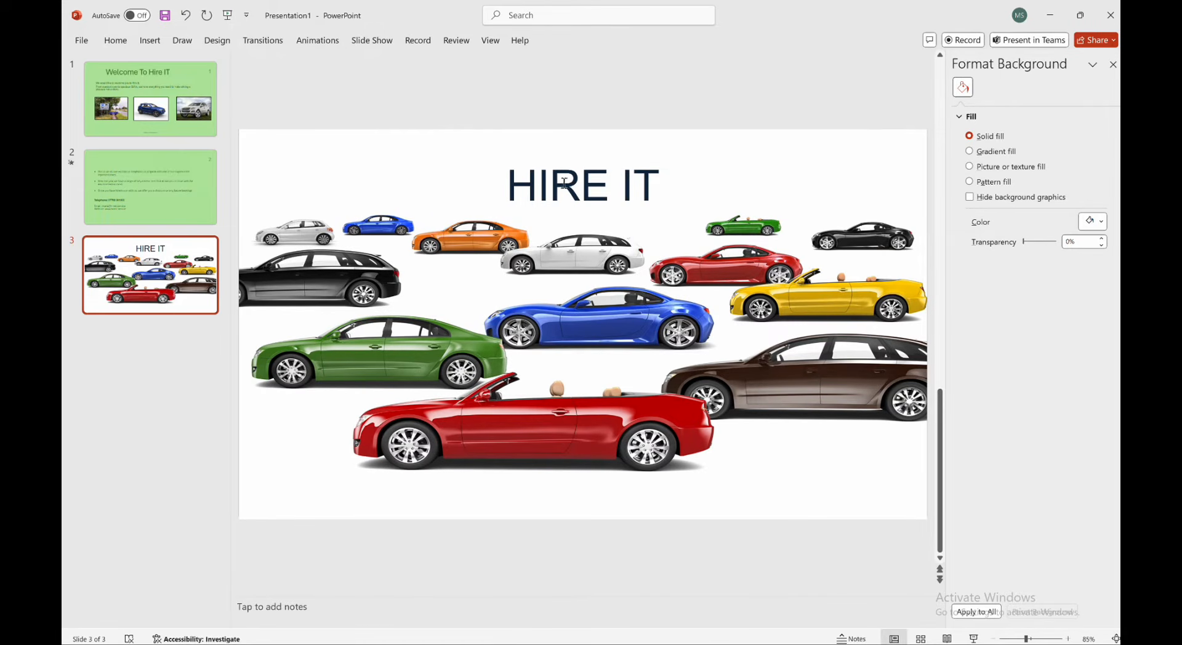
Switch to the exam paper PDF and read the Task A3a save instruction and the Task A3b questions.
key("ctrl+Up")
left_click(298, 450)
scroll(541, 363, "down", 3)
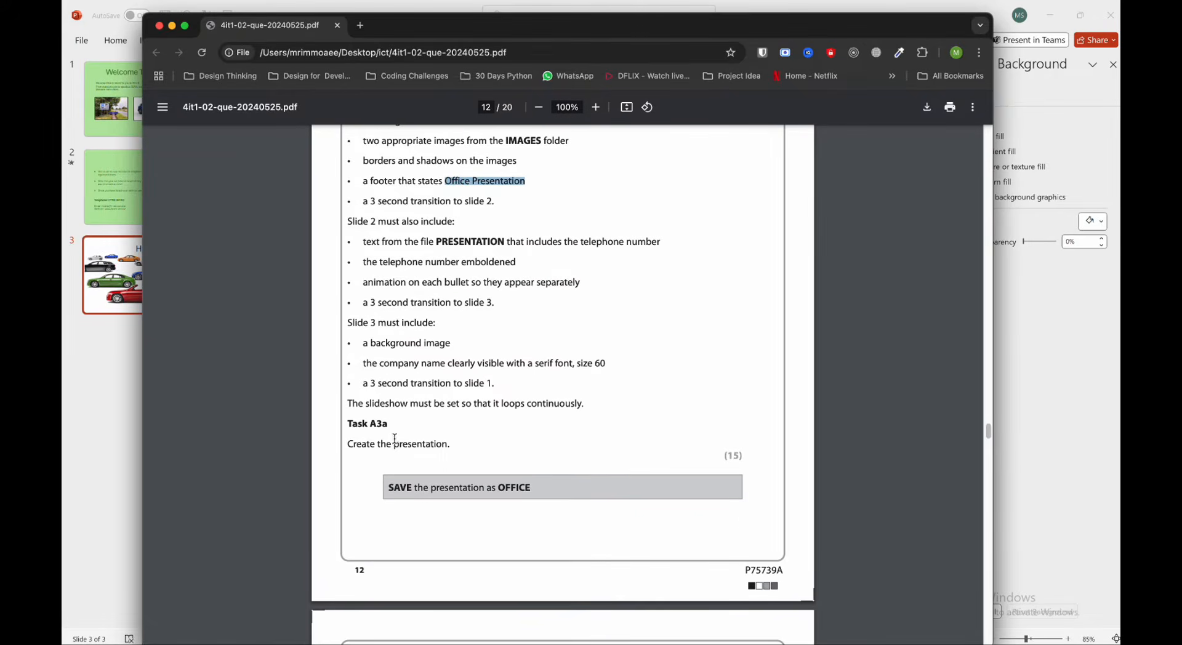
scroll(445, 441, "down", 1)
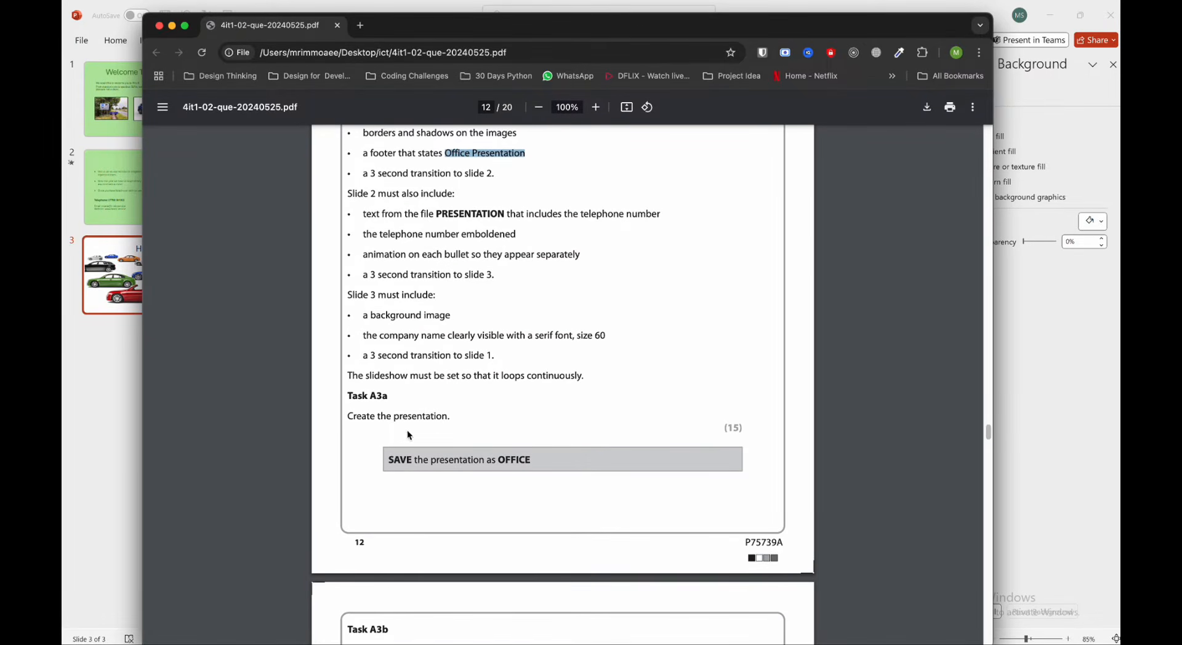
scroll(578, 460, "down", 5)
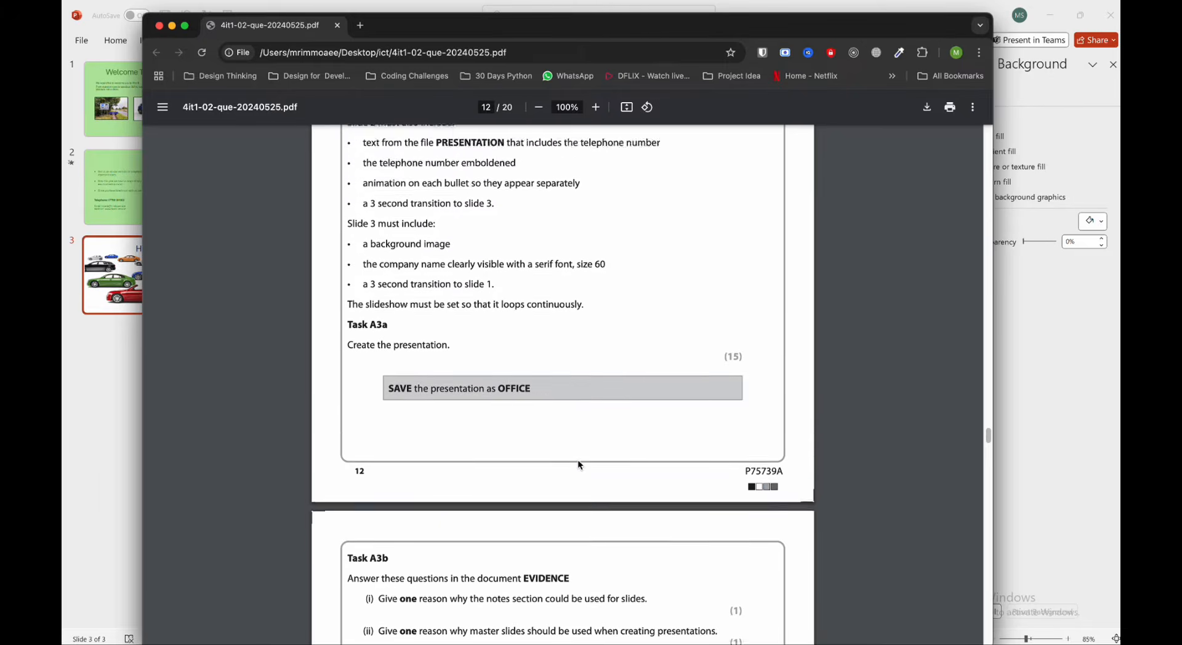
scroll(579, 462, "down", 1)
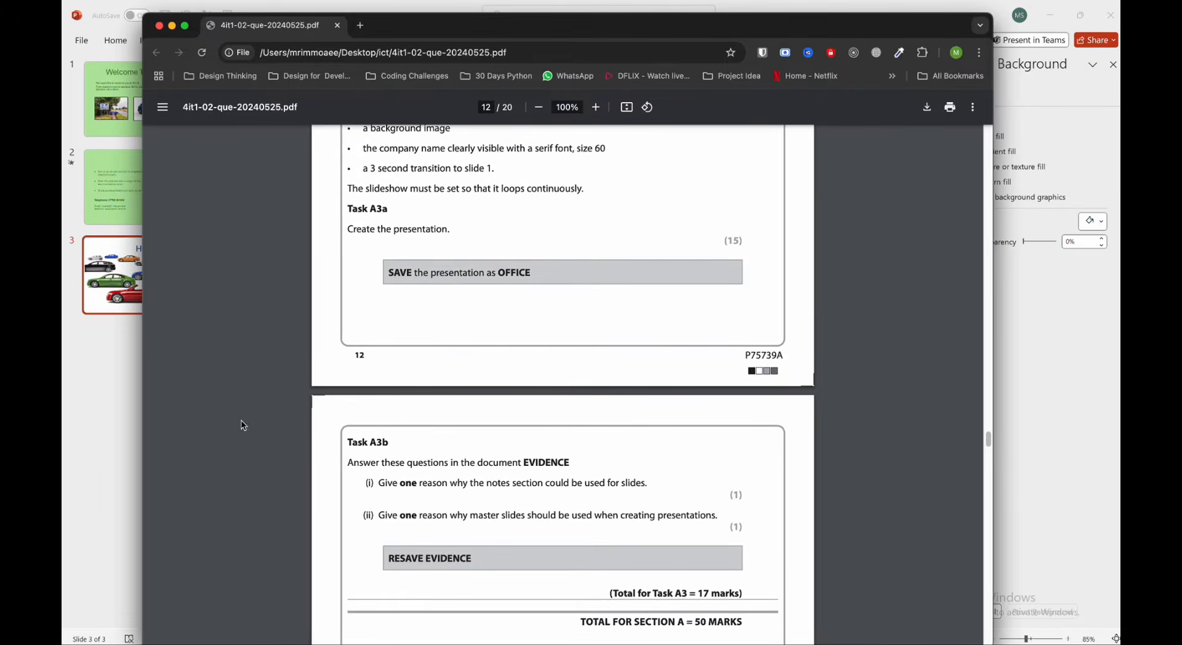
Return to PowerPoint and save the presentation as a PowerPoint Presentation named Office on the Desktop.
left_click(119, 374)
left_click(82, 41)
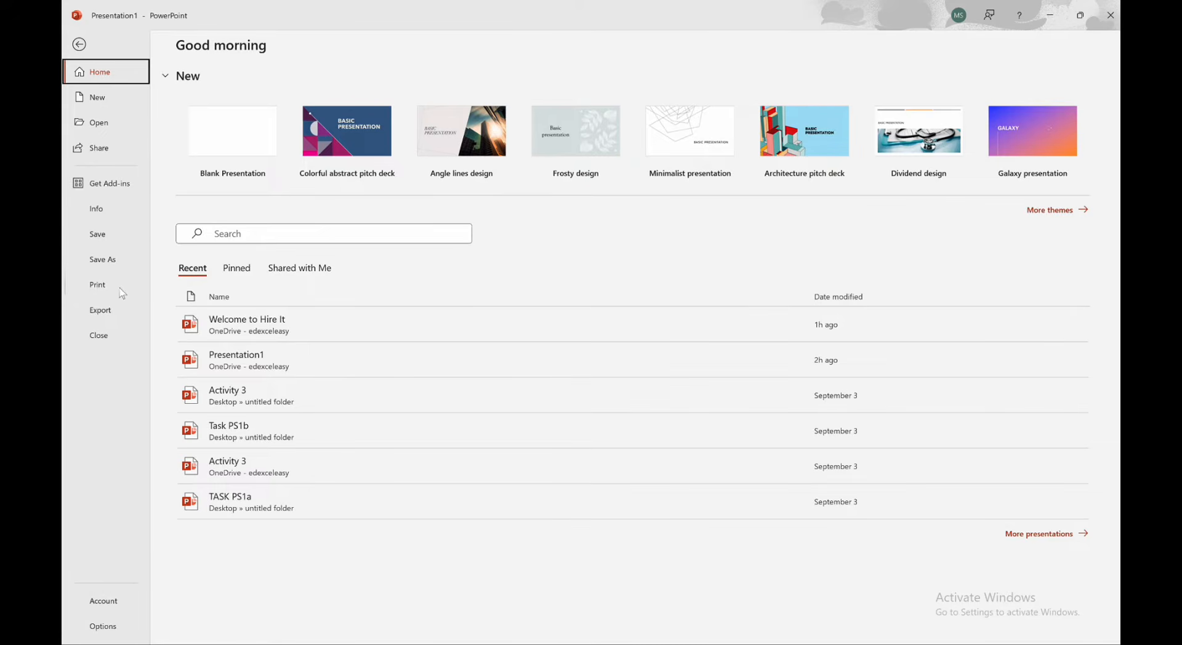
left_click(103, 259)
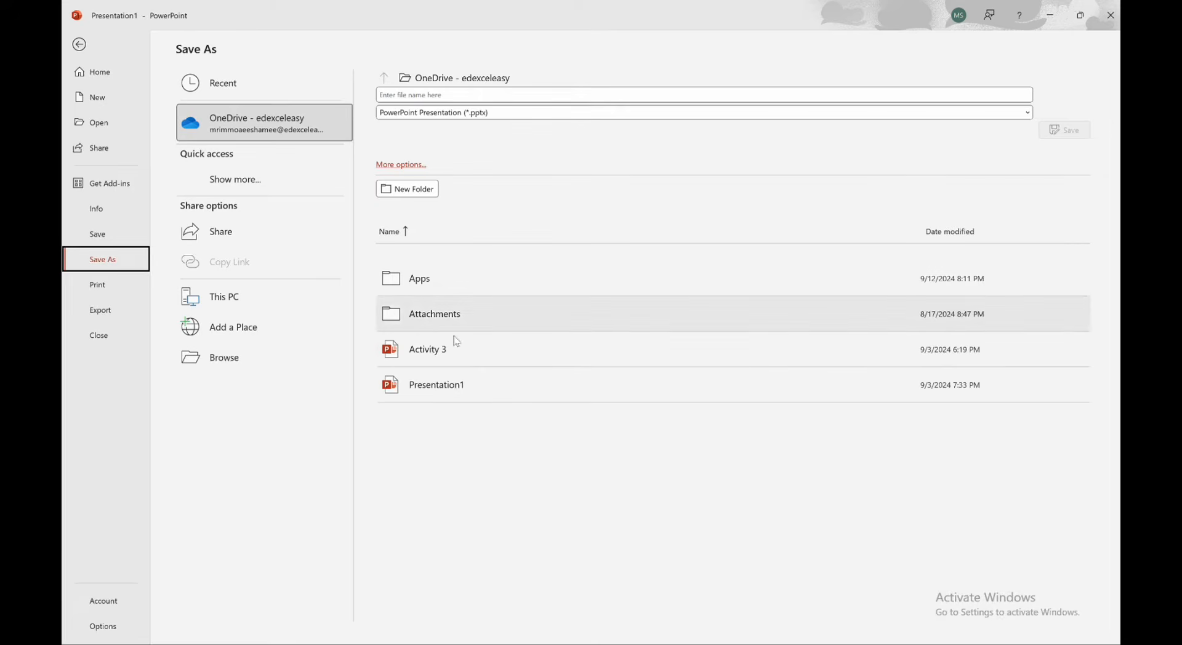
left_click(242, 307)
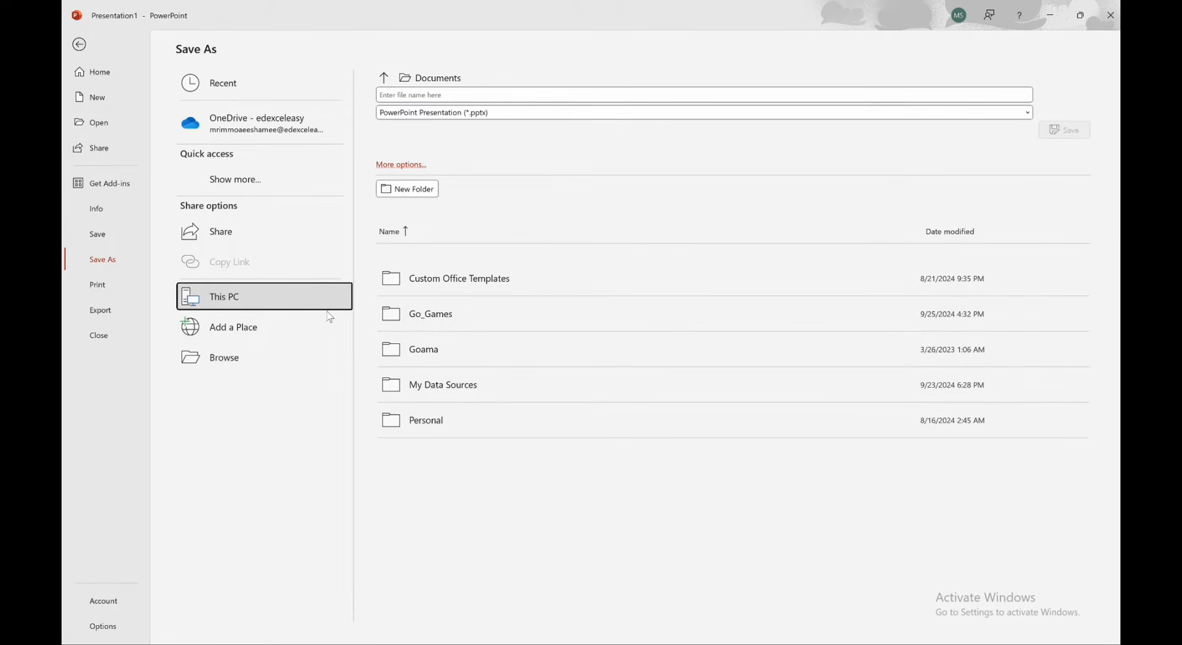
left_click(247, 359)
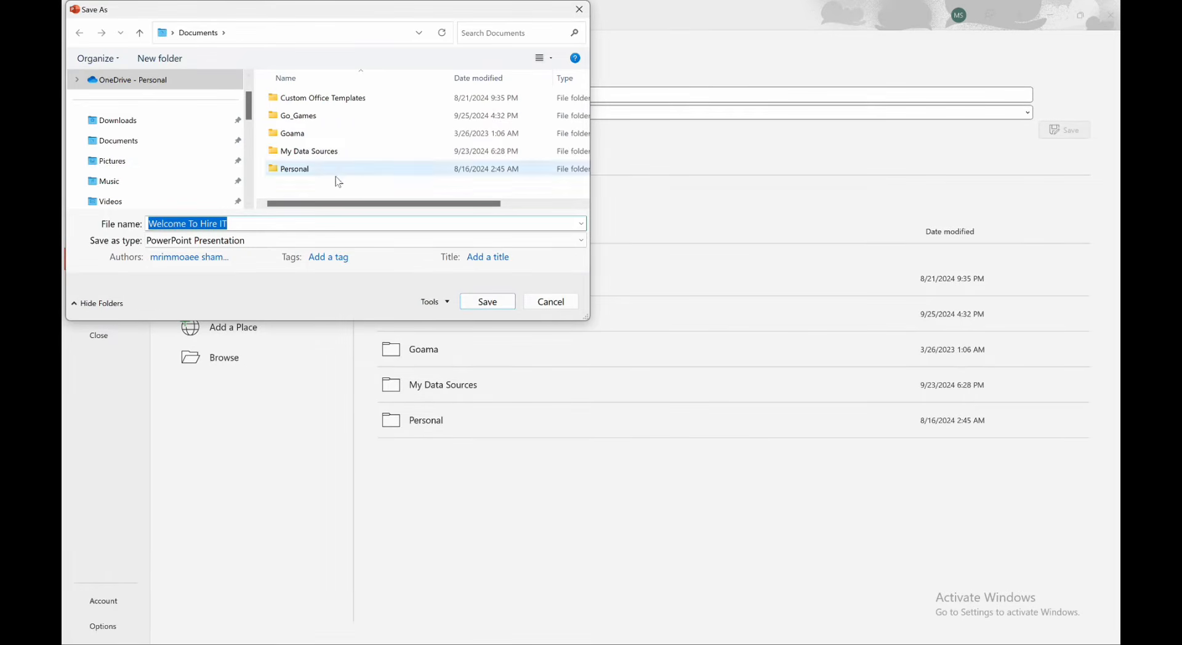
scroll(155, 149, "down", 3)
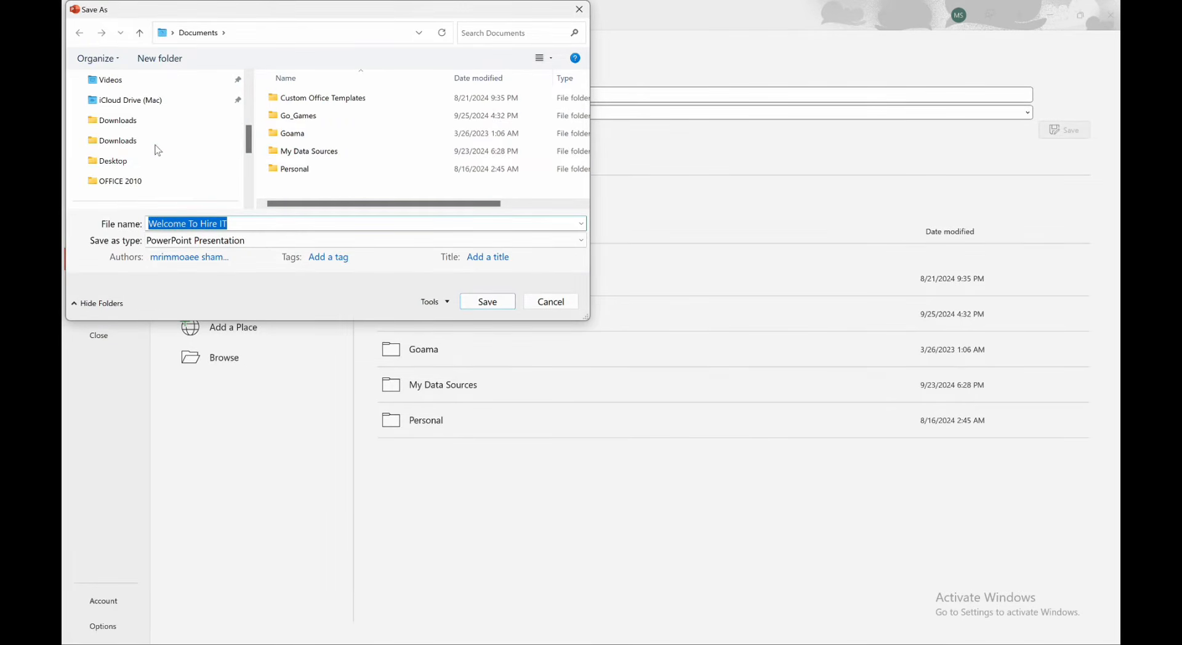
left_click(142, 161)
left_click(313, 168)
left_click_drag(253, 226, 146, 224)
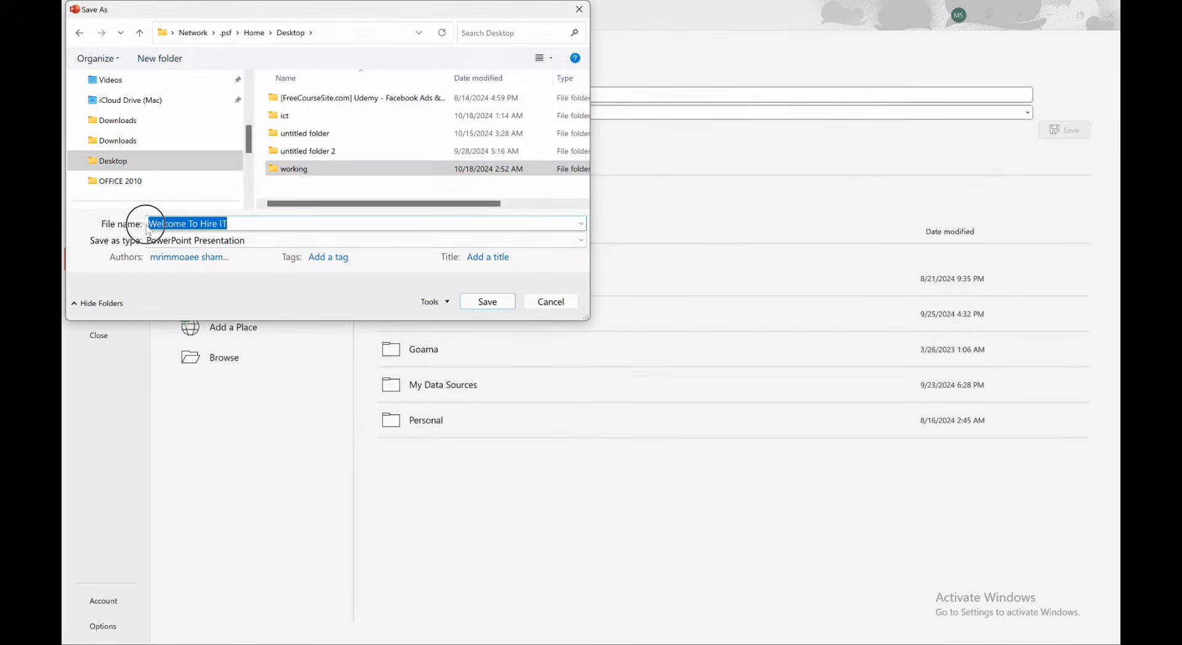
type("Off")
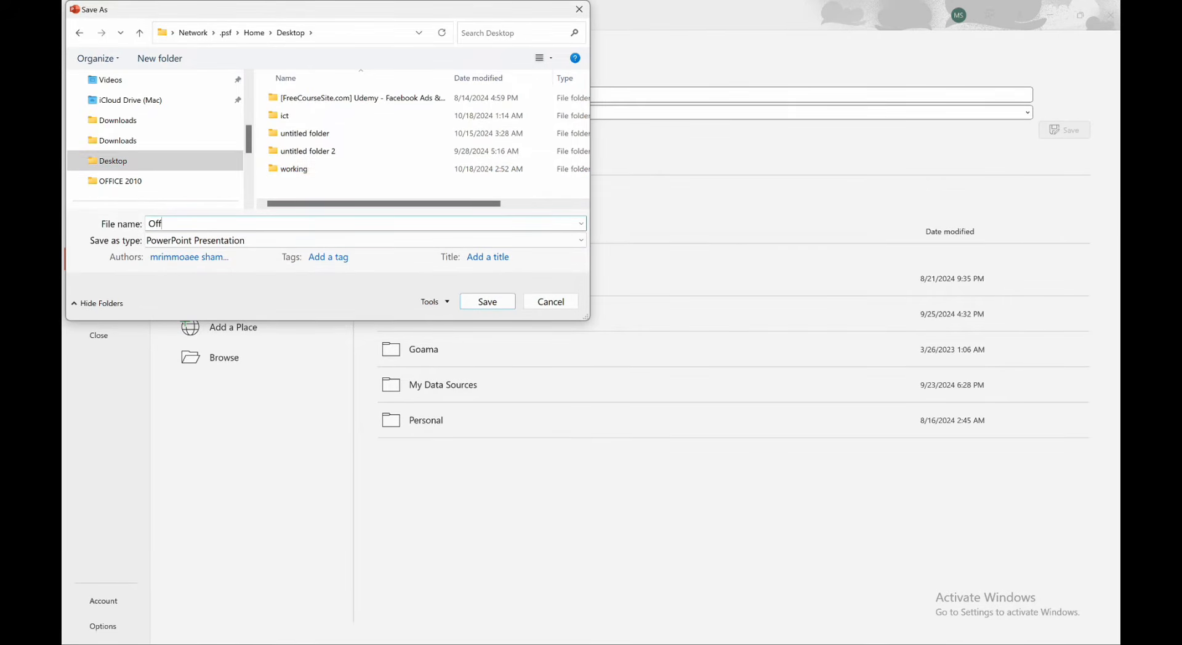
left_click(485, 302)
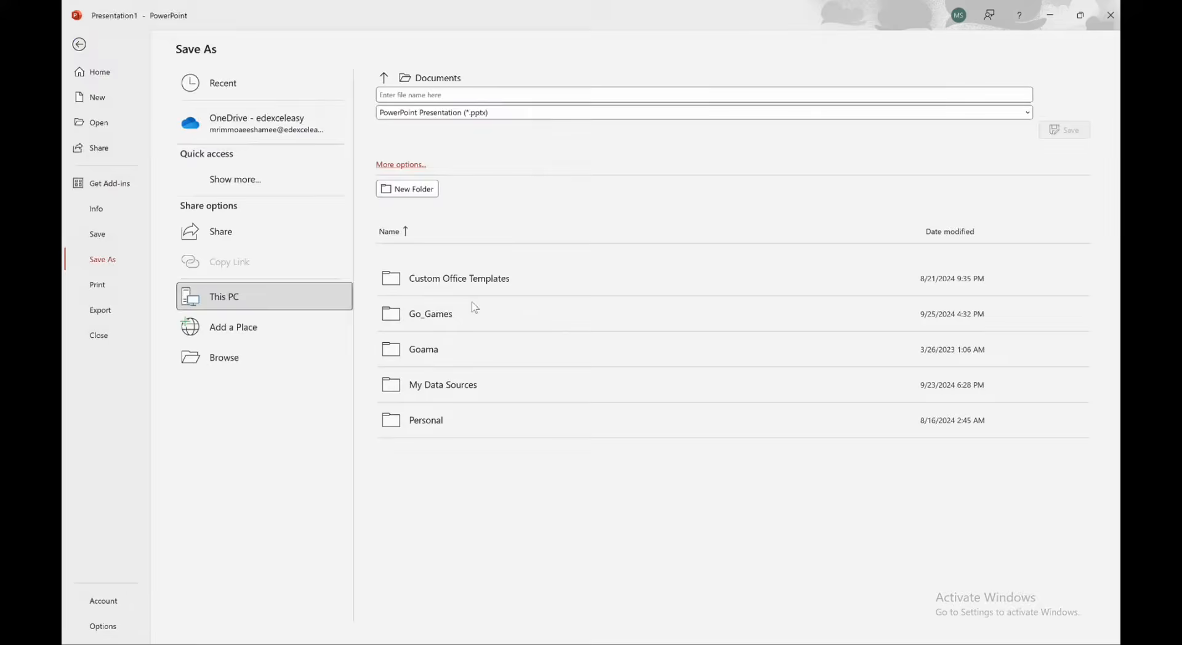
Check the working folder and PowerPoint's recent presentations list for the saved Office file's location.
left_click(1049, 14)
double_click(1080, 106)
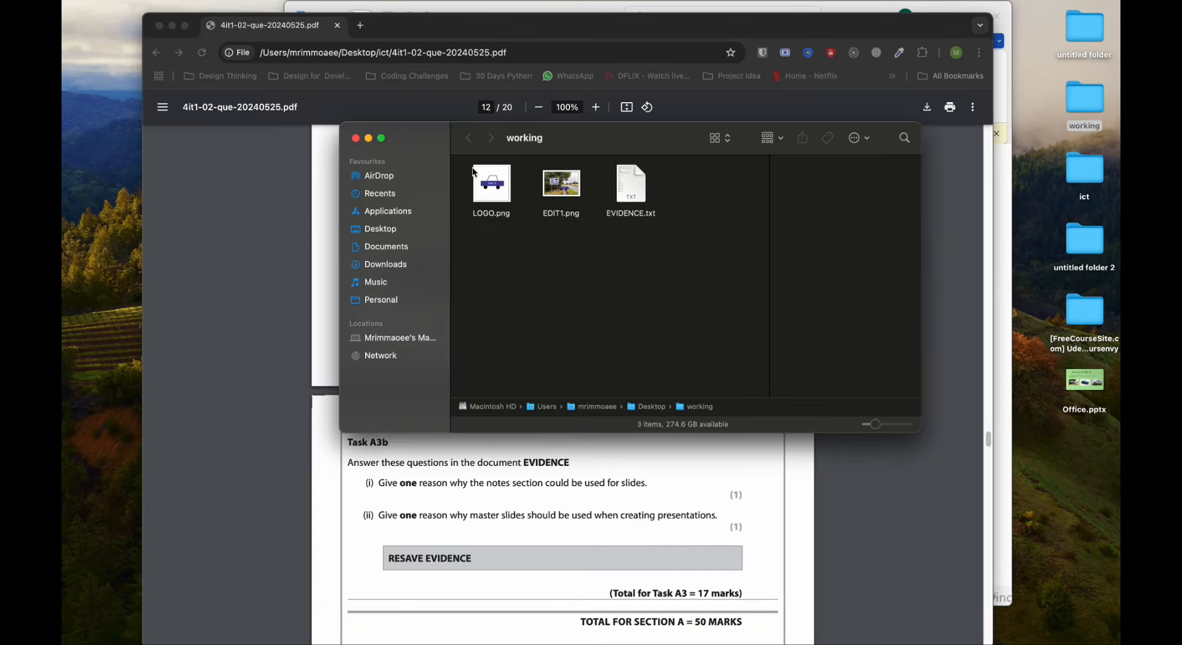
left_click(255, 225)
key("ctrl+Up")
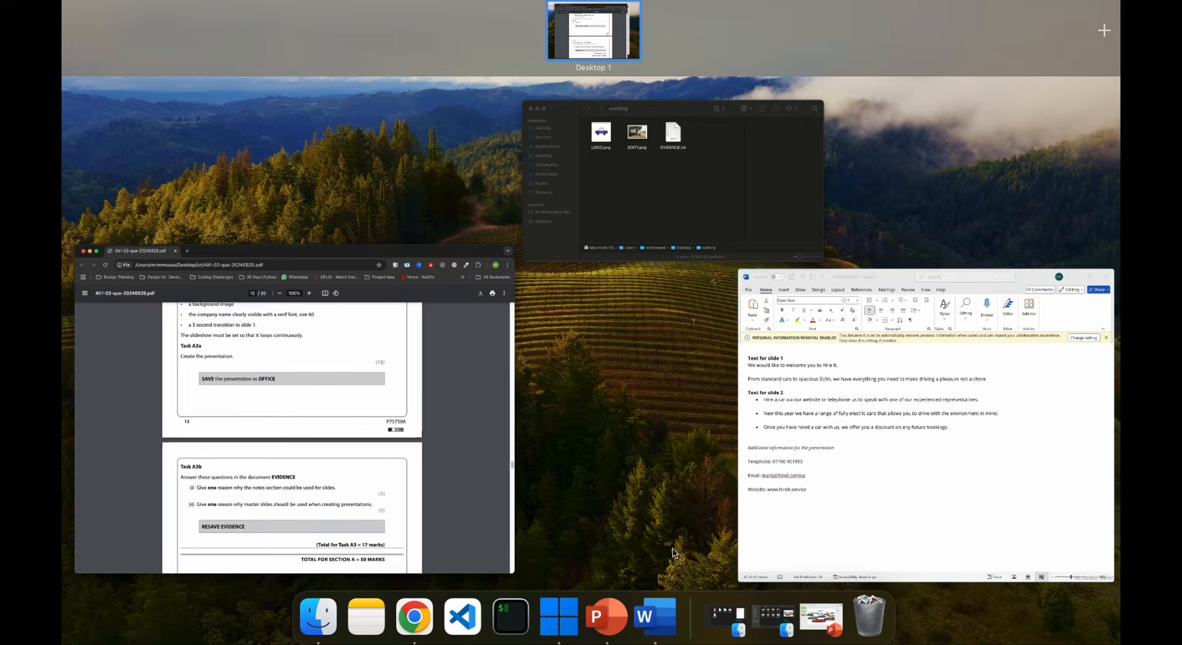
left_click(629, 610)
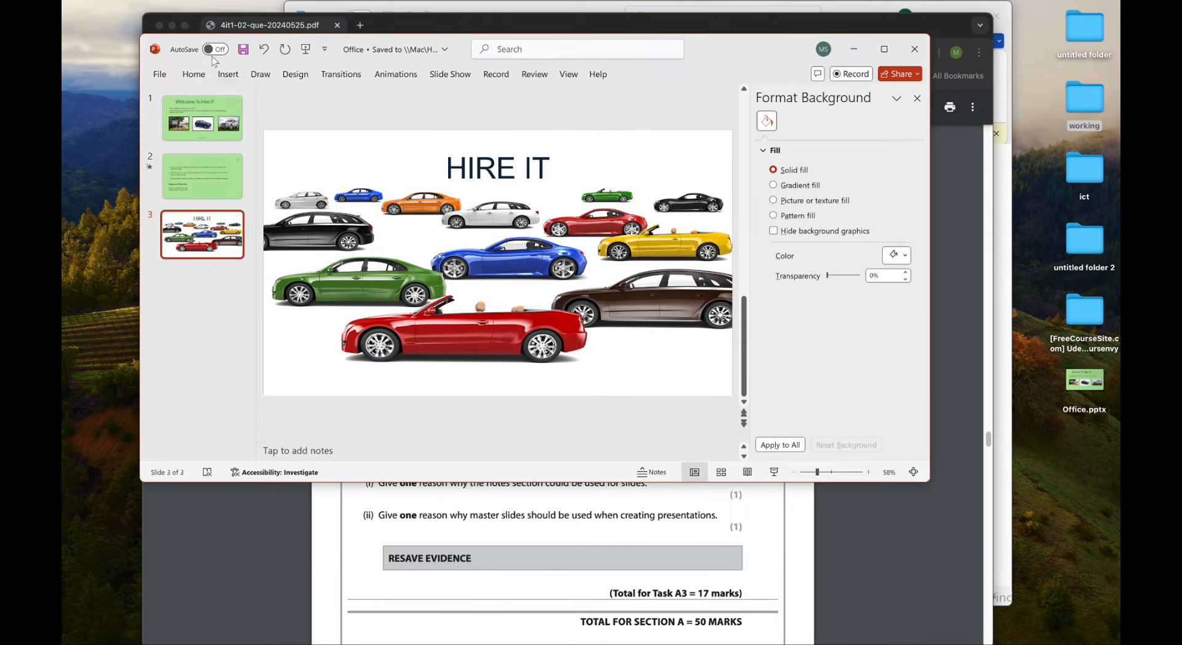
left_click(154, 74)
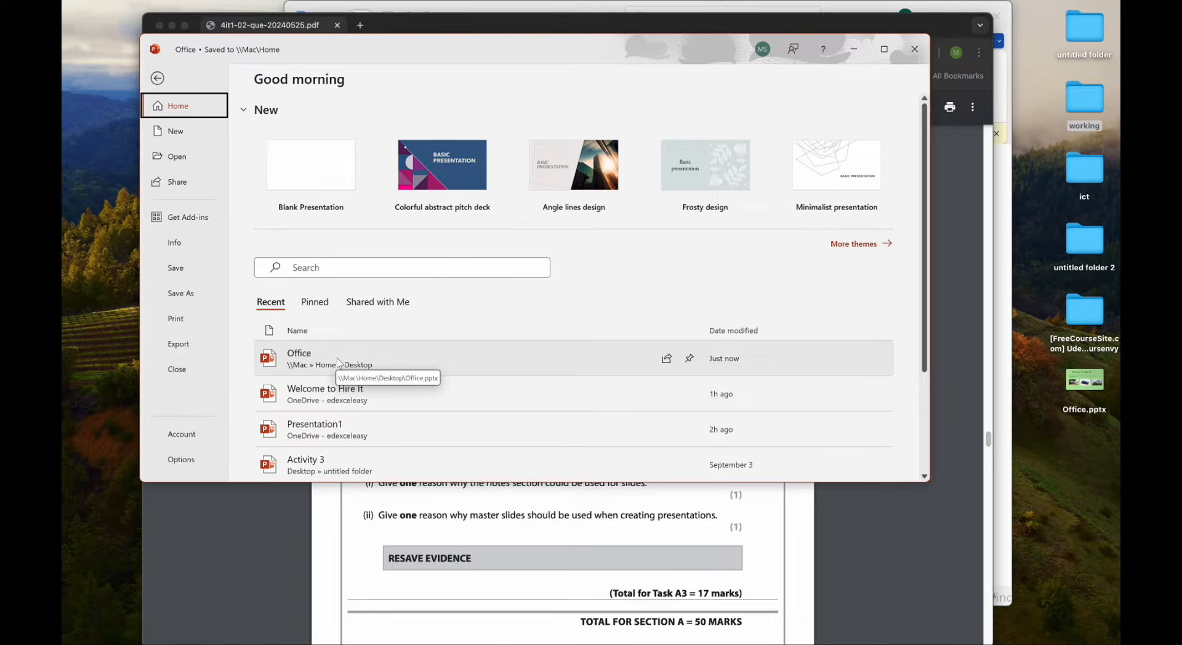
left_click(384, 357)
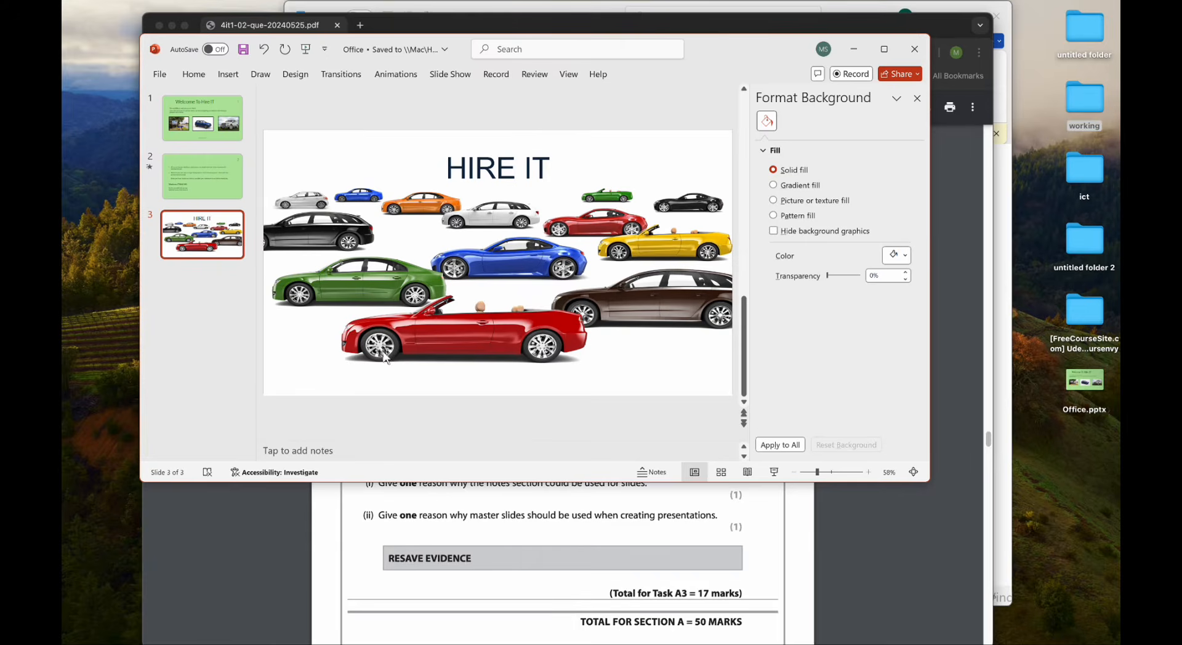
left_click(159, 74)
Move Office.pptx from the desktop into the working folder and close PowerPoint.
left_click_drag(1084, 383, 1084, 97)
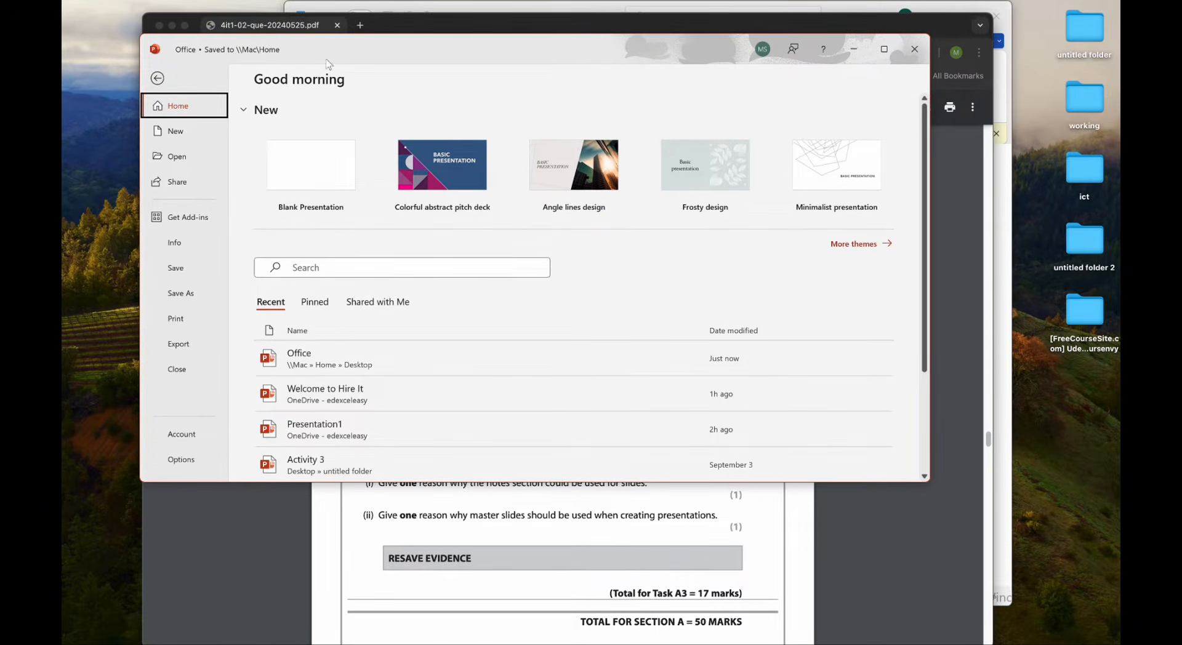
left_click(914, 49)
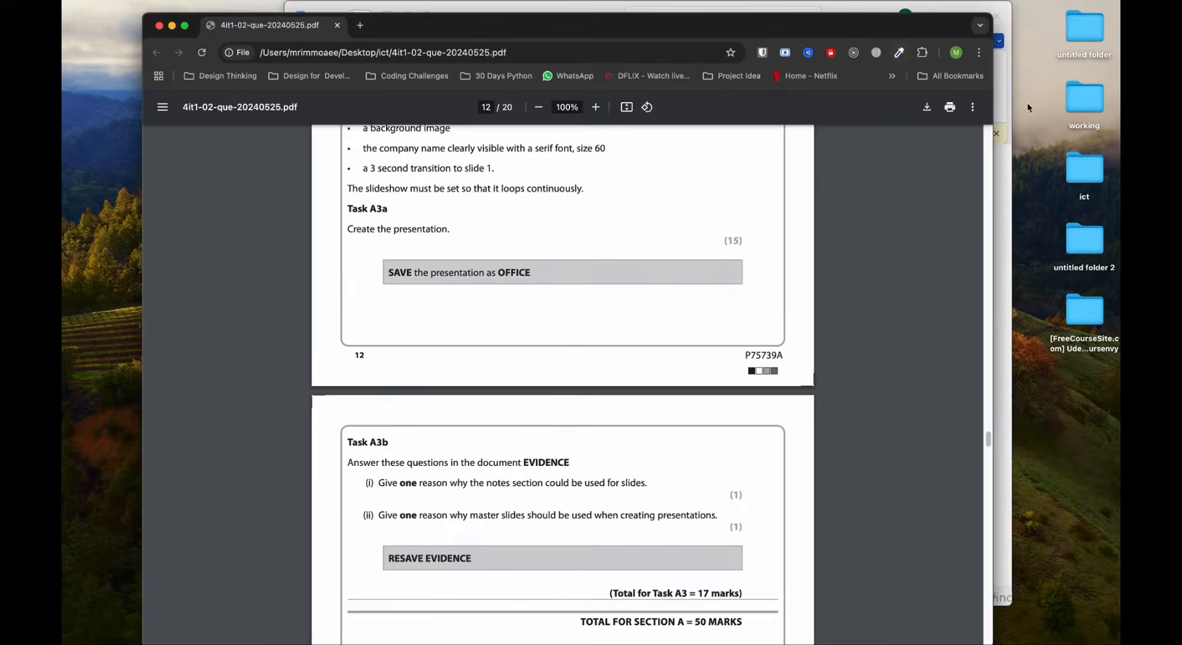
Read the two Task A3b questions on page 13 of the exam paper.
scroll(682, 305, "down", 2)
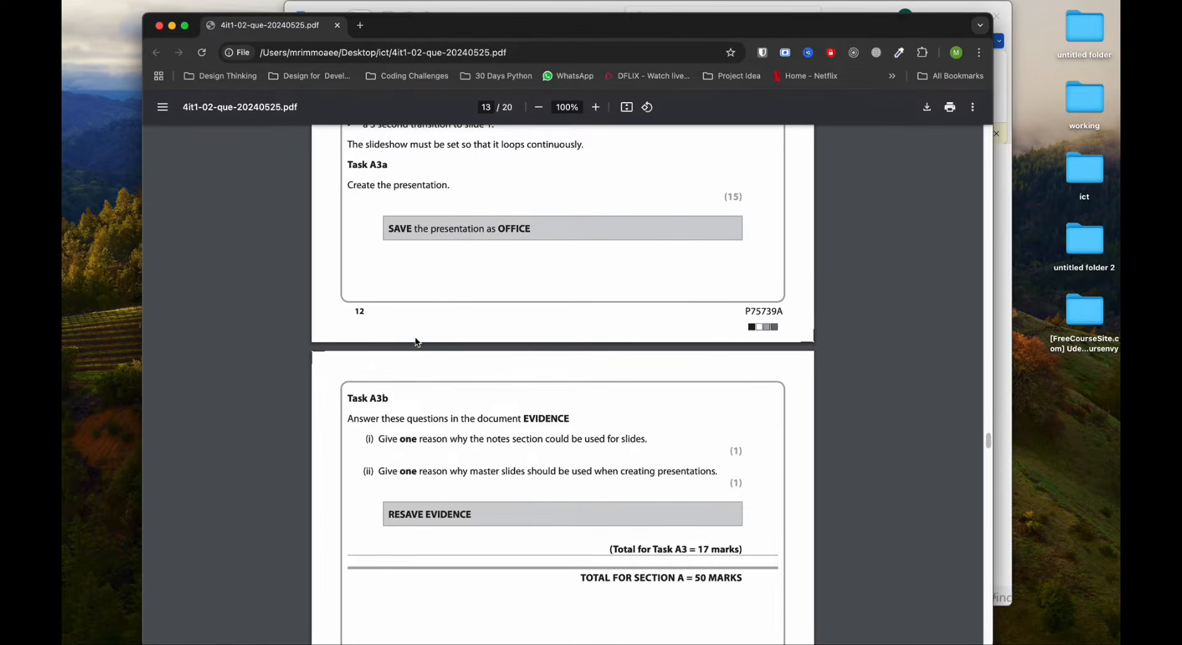
scroll(441, 342, "down", 1)
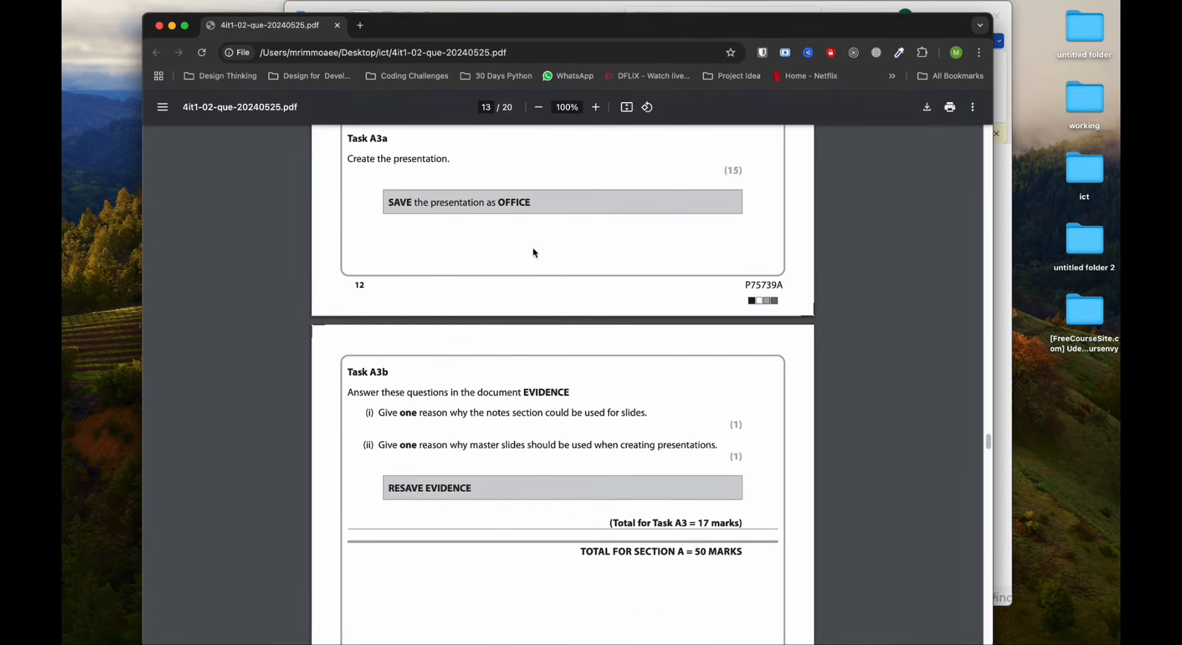
scroll(424, 376, "down", 5)
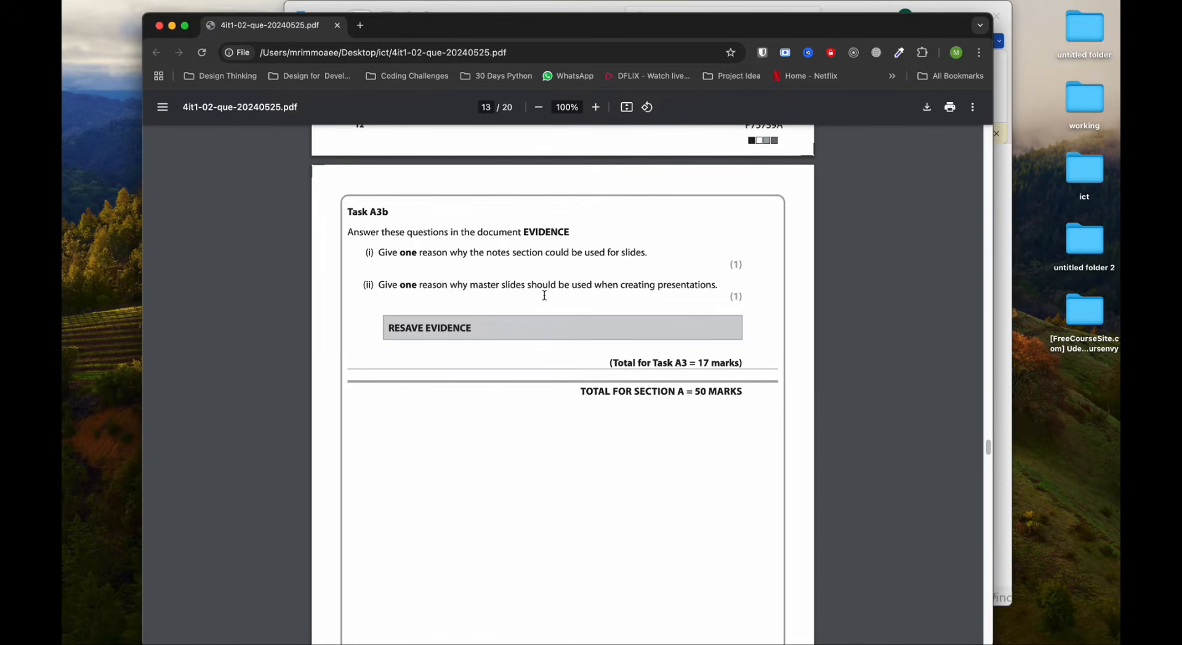
Bring the PRESENTATION Word document to the front and close it.
left_click(1010, 213)
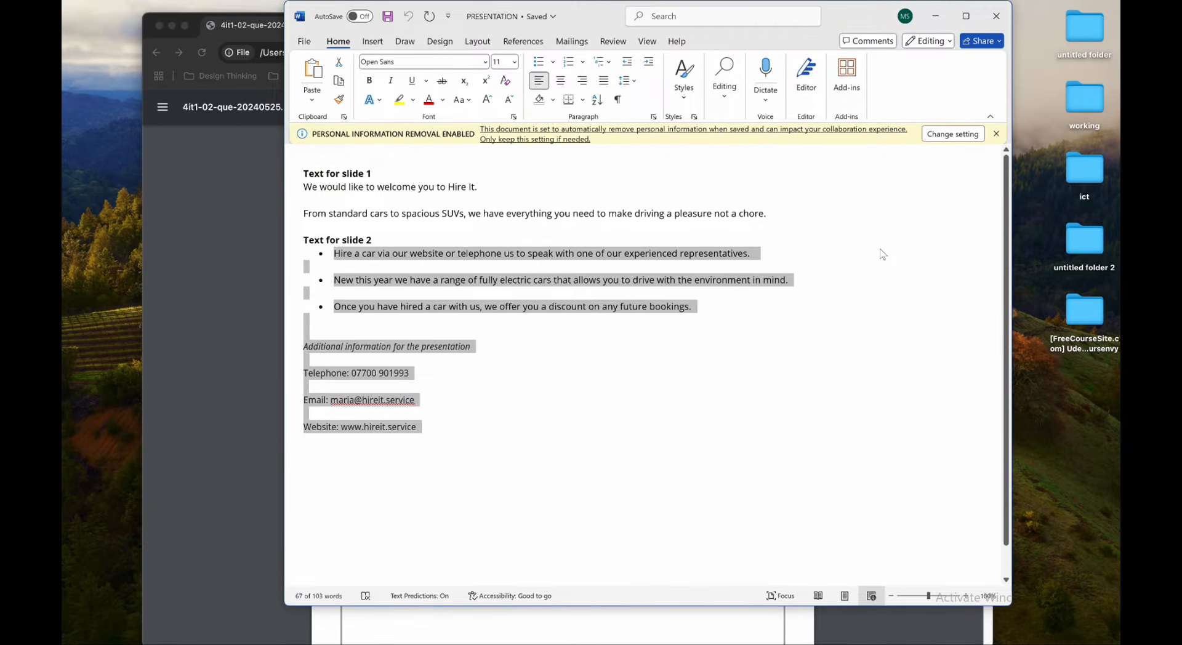
left_click(772, 280)
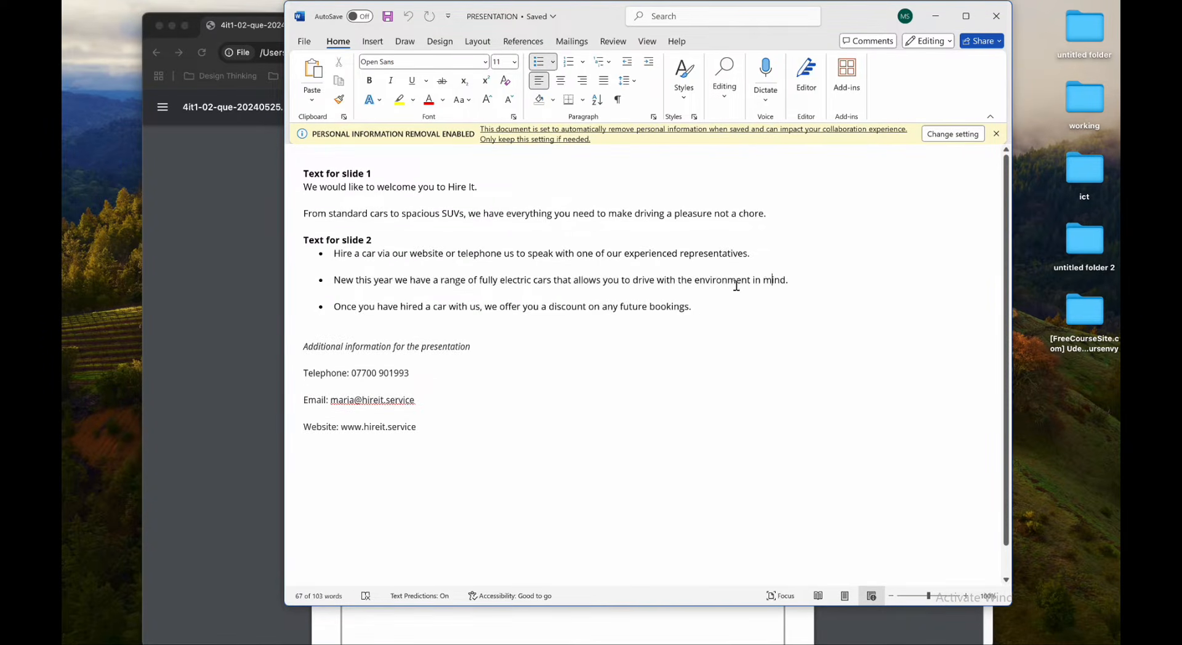
left_click(996, 16)
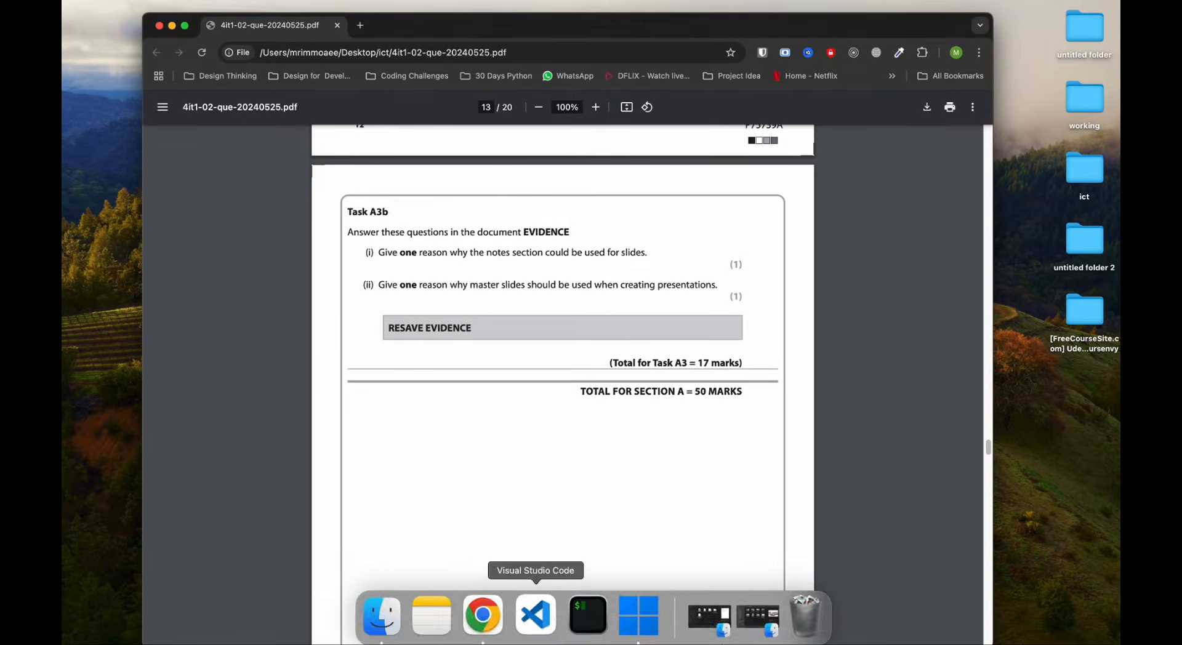
Switch to the ChatGPT window in Chrome.
mouse_move(520, 642)
right_click(484, 615)
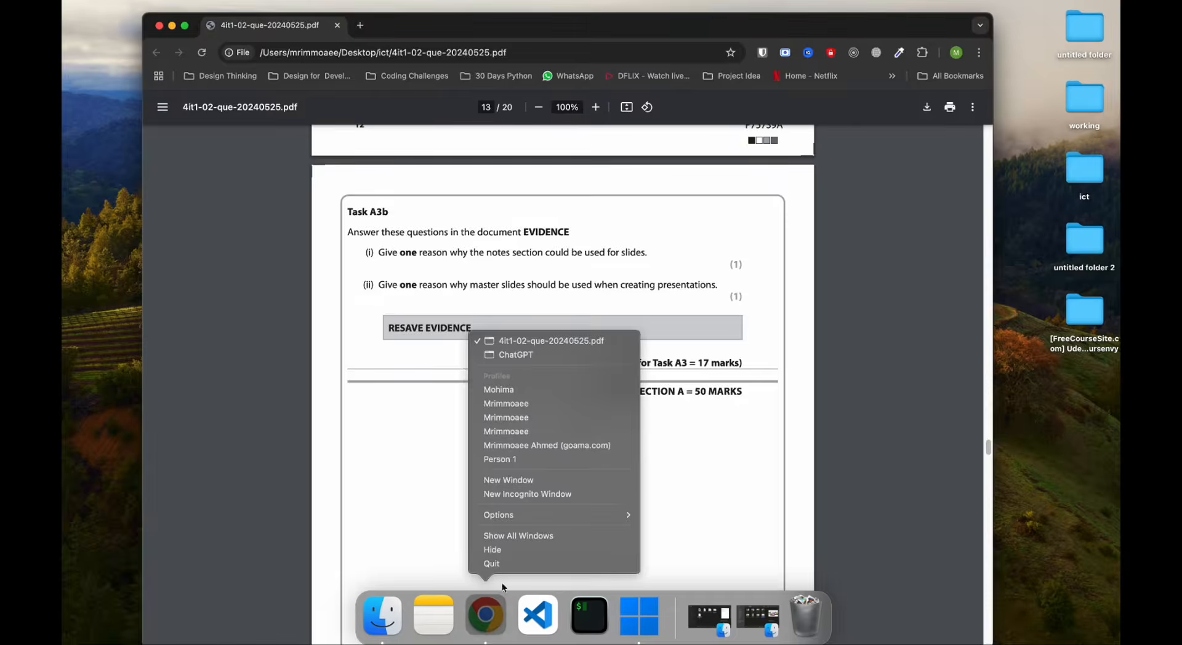
left_click(550, 356)
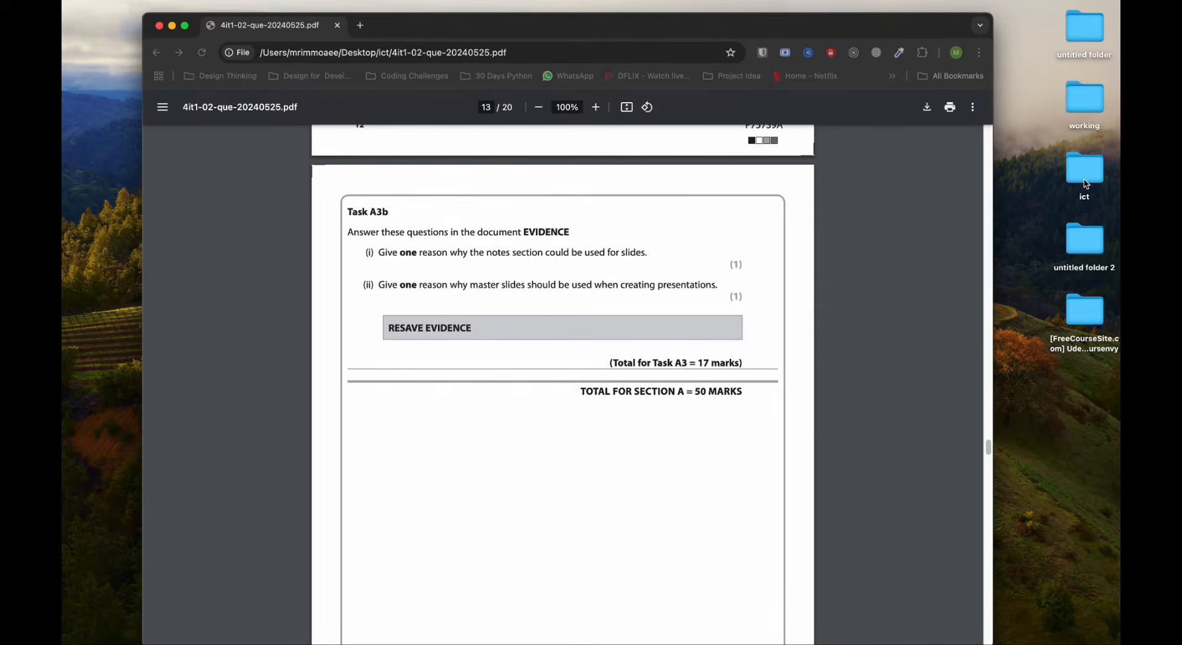
Open EVIDENCE.txt from the working folder in Word instead of the default text editor.
double_click(1085, 99)
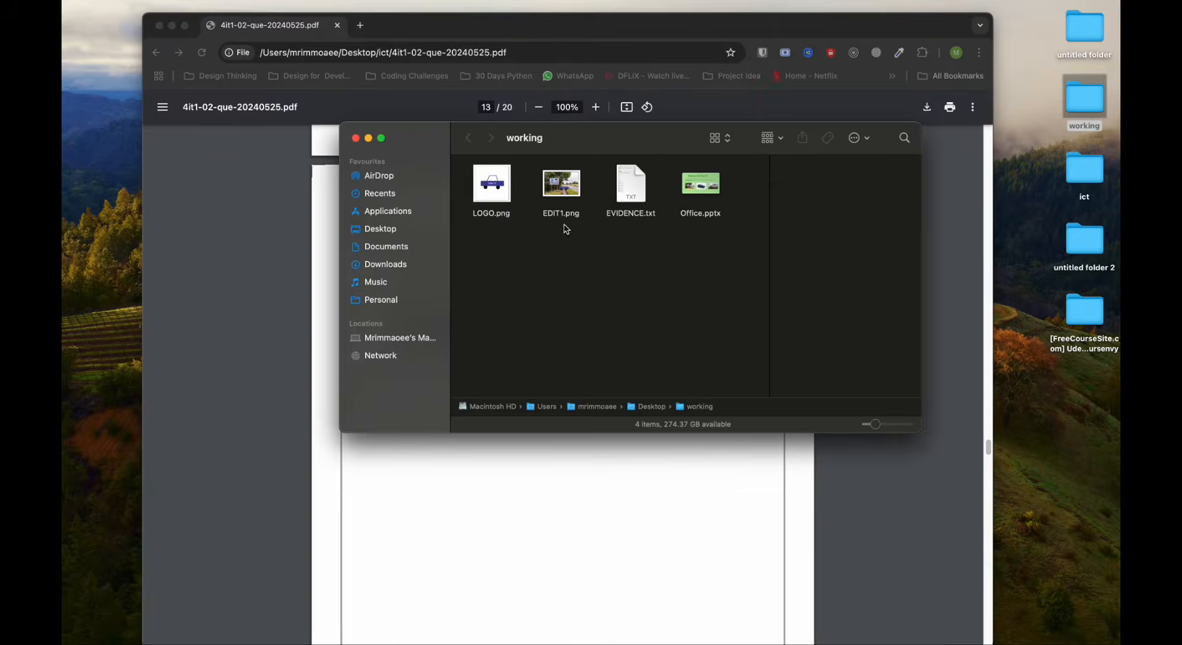
left_click(634, 183)
double_click(634, 183)
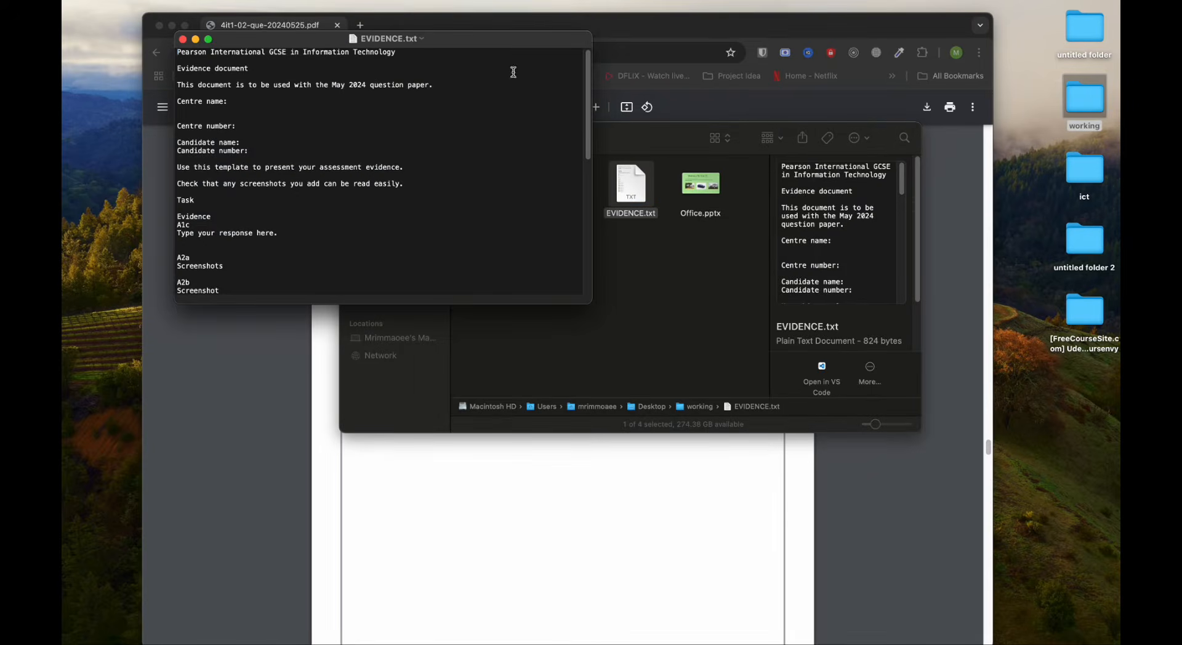
left_click(183, 40)
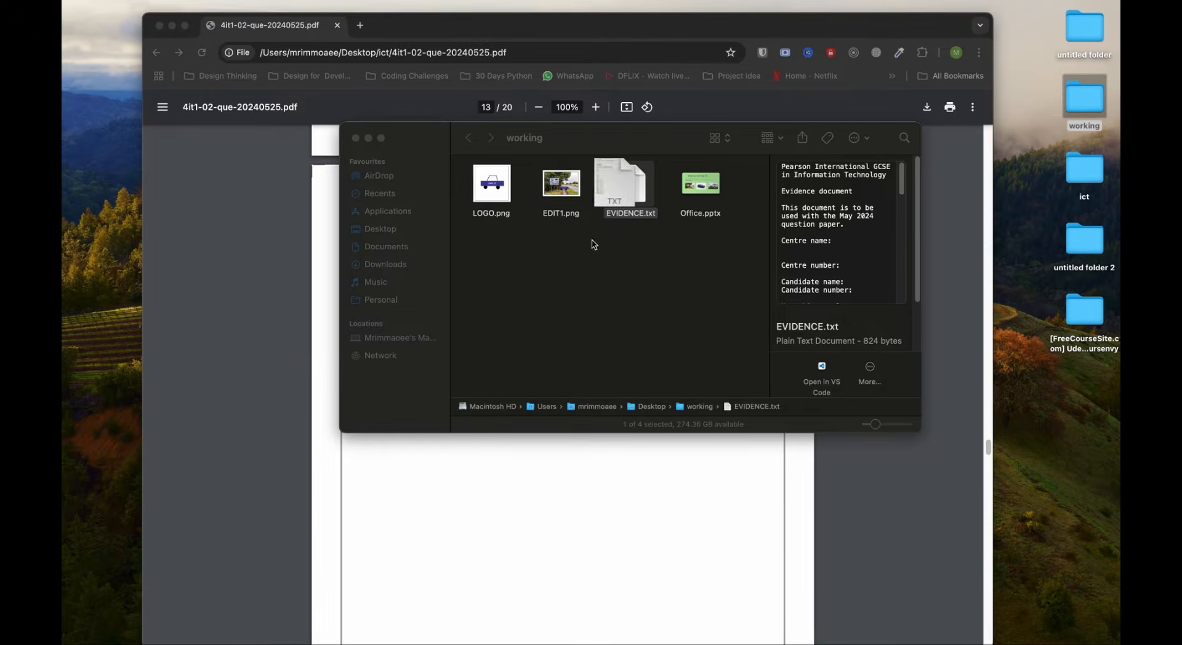
right_click(634, 183)
mouse_move(672, 206)
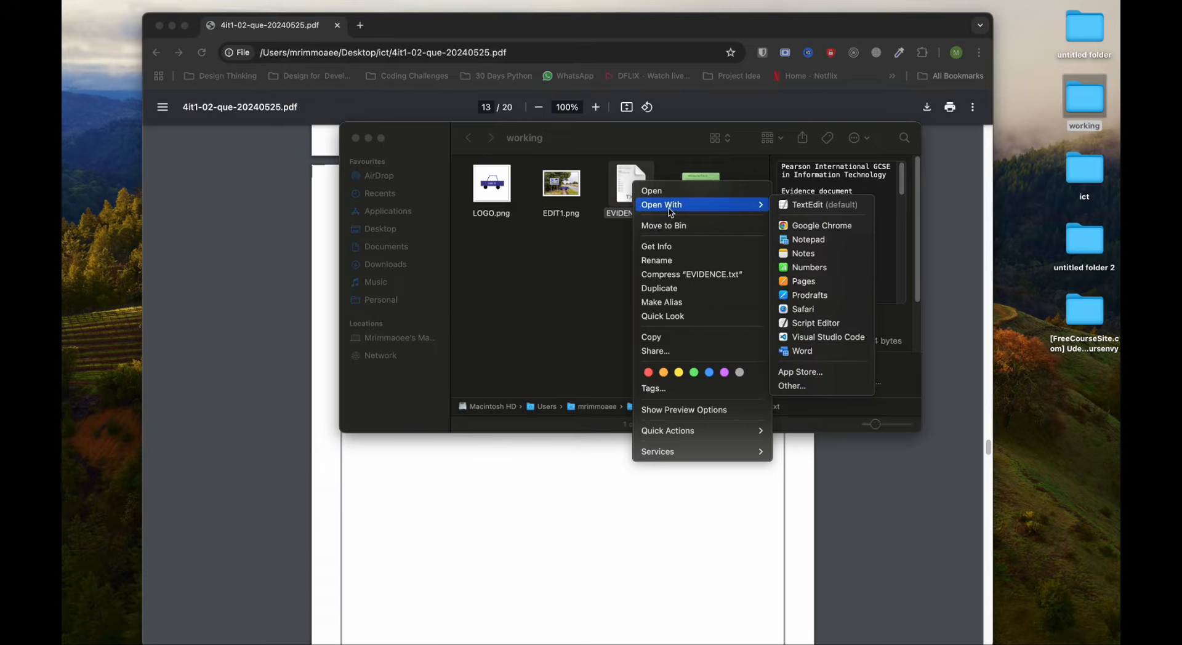
left_click(805, 351)
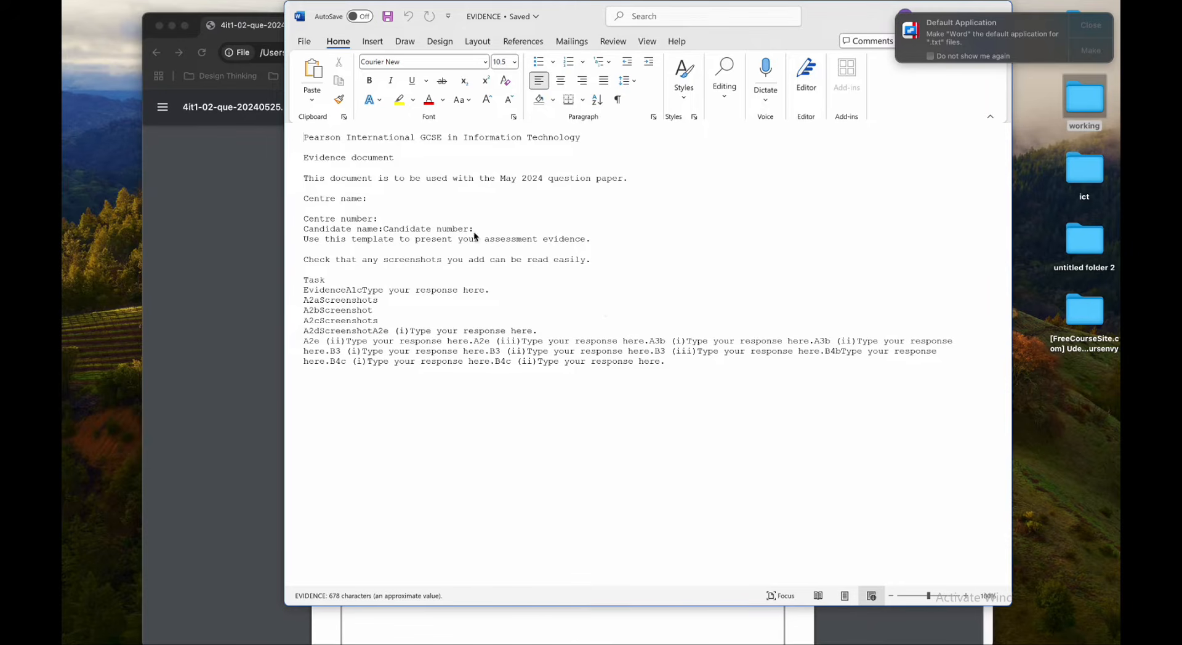
Close the plain-text EVIDENCE document and dismiss the notice about the default application for .txt files.
left_click_drag(850, 25, 716, 45)
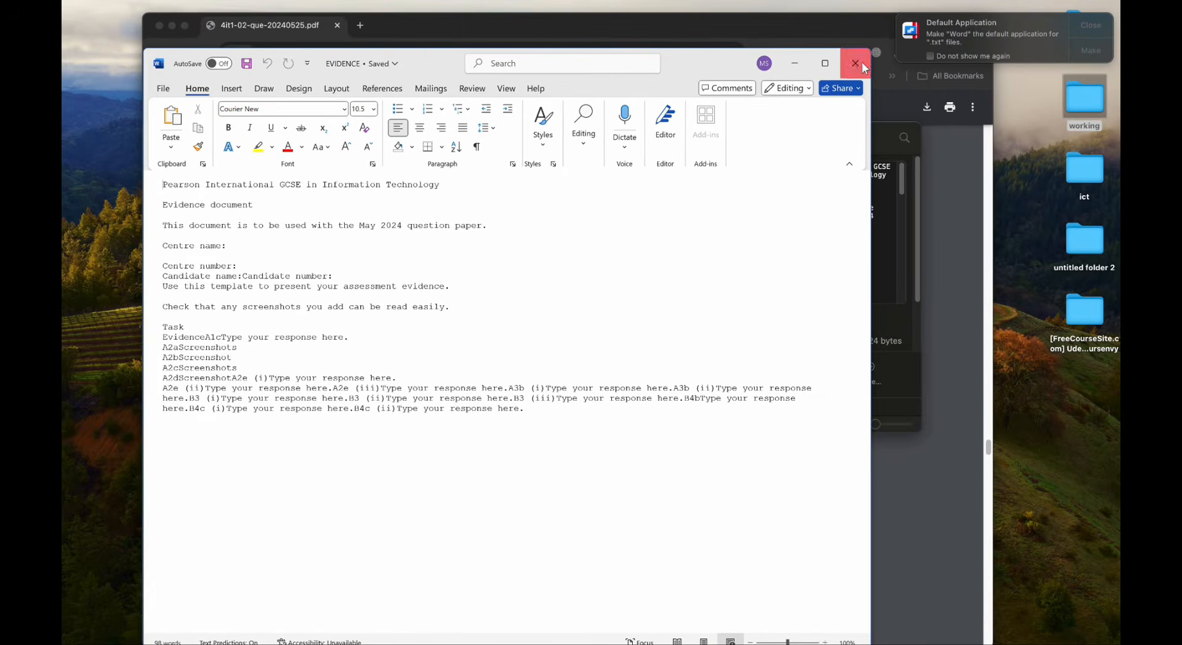
left_click(863, 51)
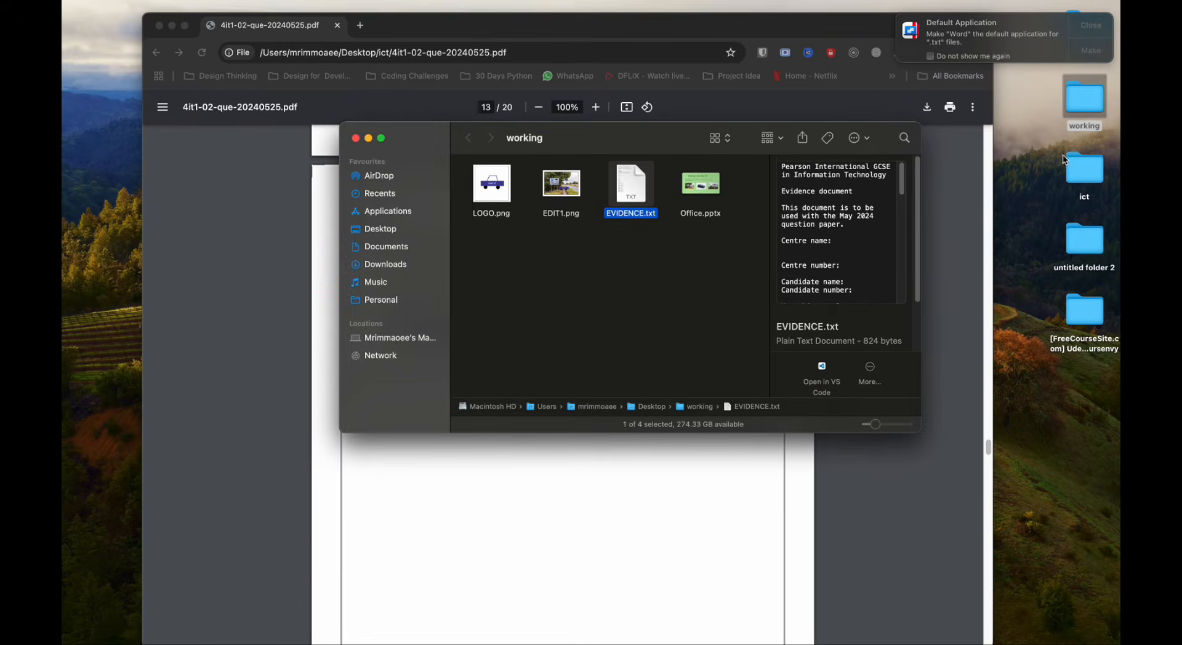
left_click(1093, 32)
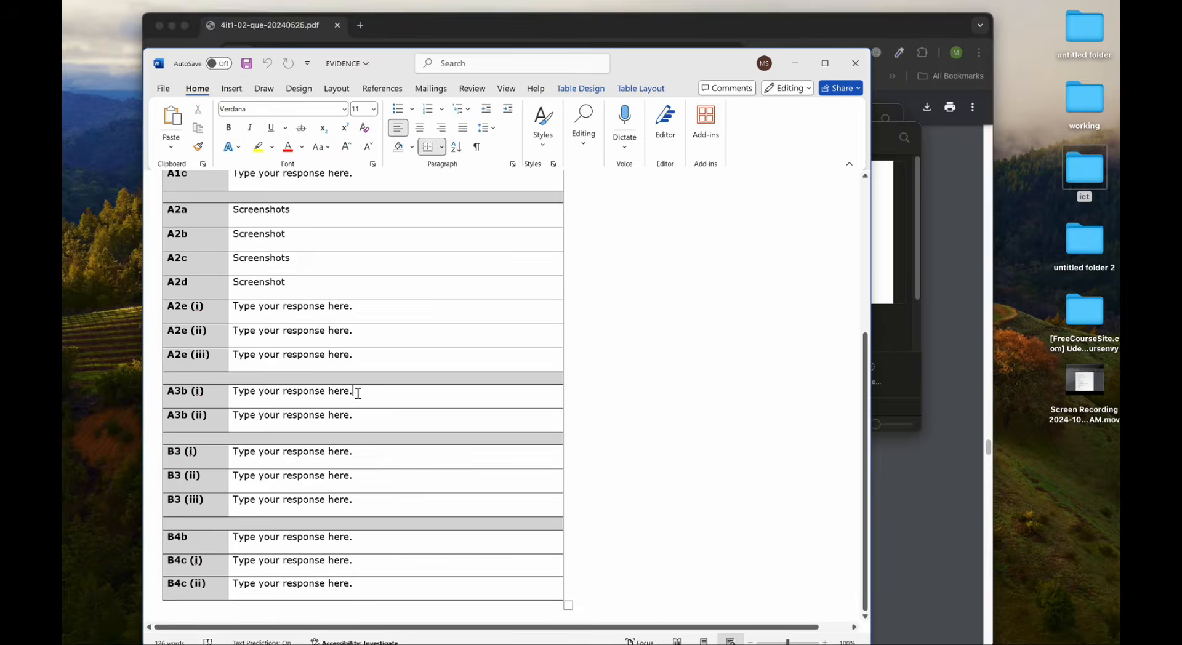
Replace the A3b (i) placeholder in the evidence table with "Additional information can be added for the presenter.".
left_click(358, 392)
left_click_drag(358, 392, 233, 391)
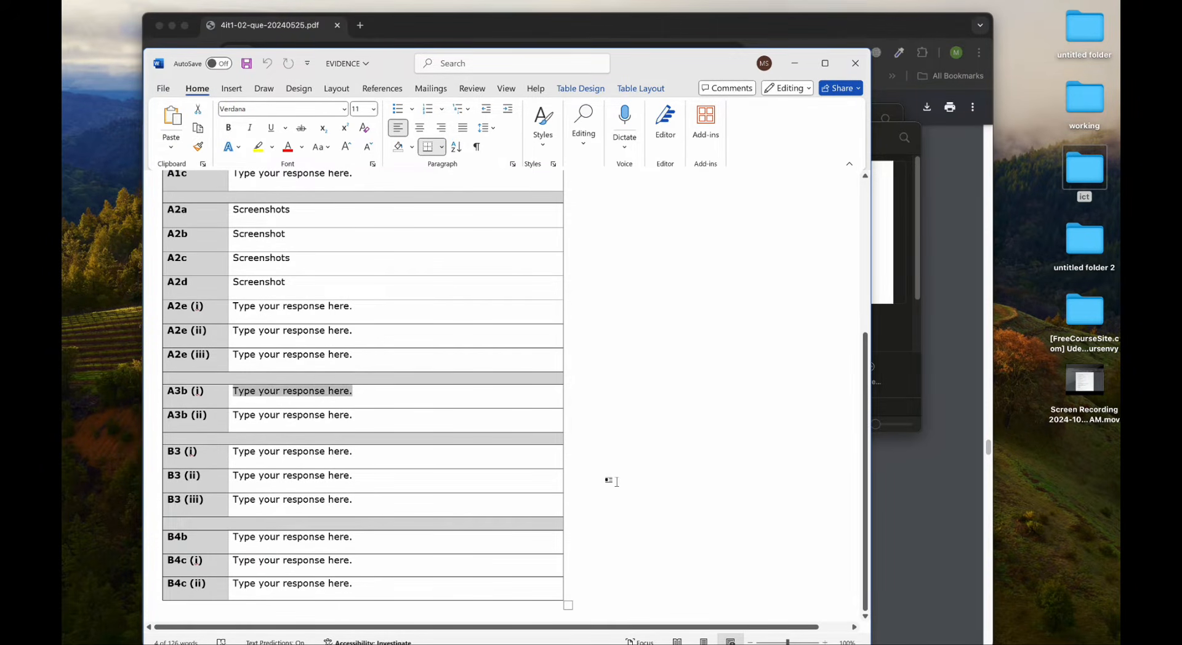
type("Addit")
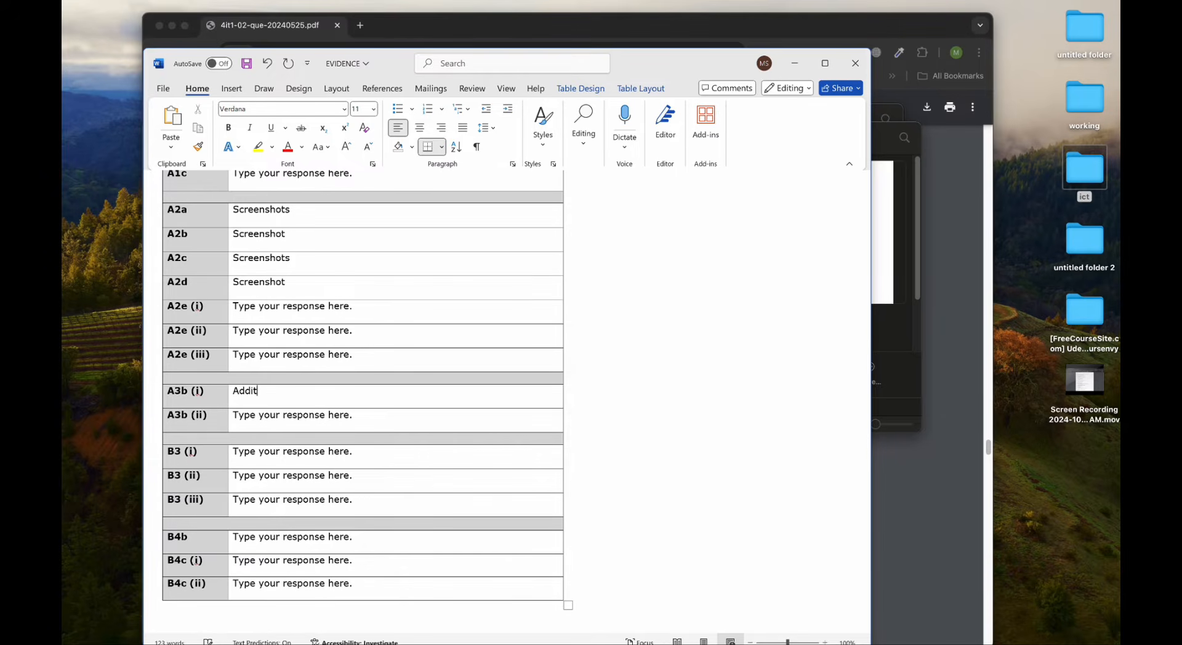
type("ional information can be added for the presen")
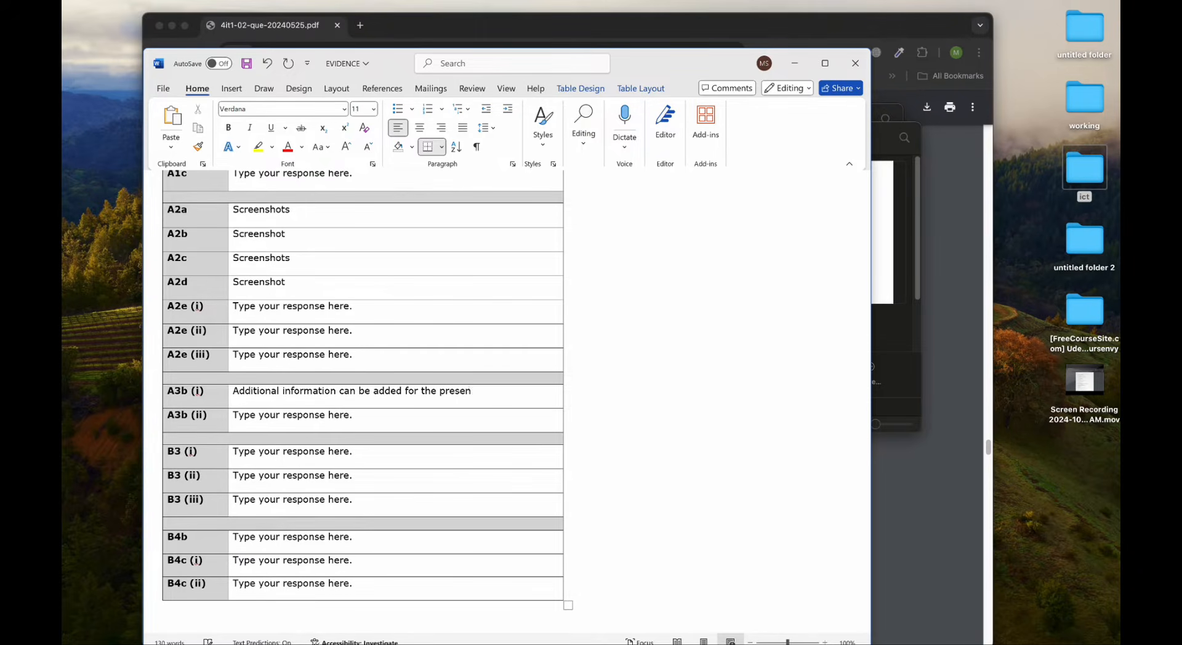
type("ter.")
Check question A3b (ii) in the exam paper and replace its placeholder in EVIDENCE with "Fewer Errors".
left_click(899, 435)
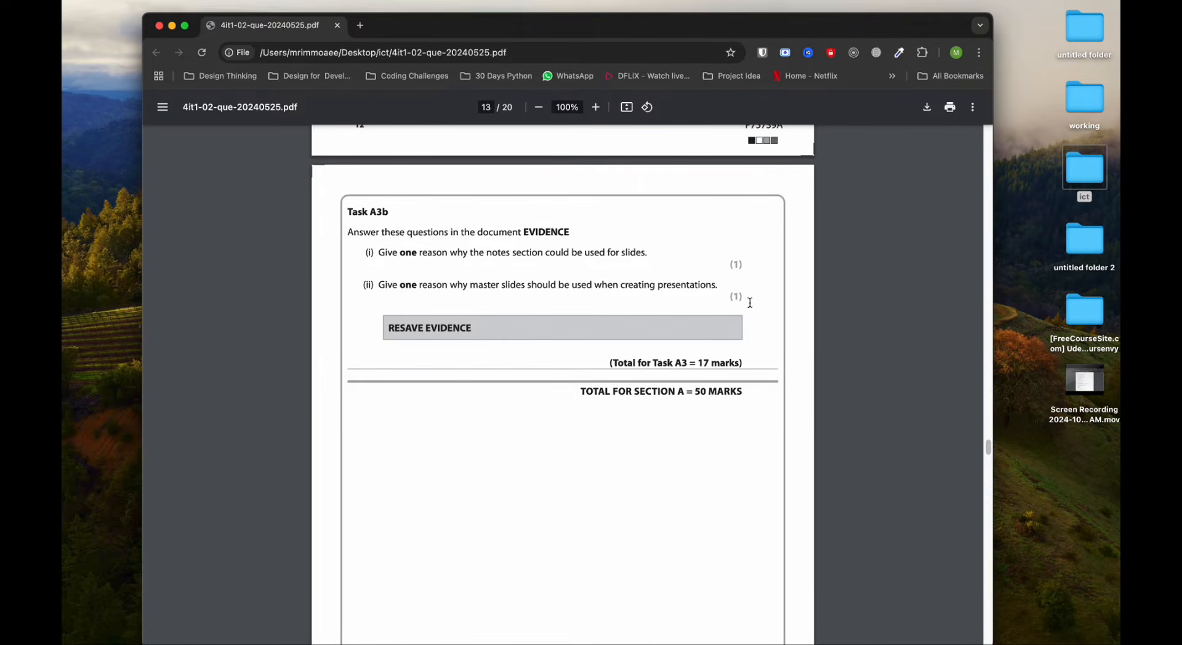
key("ctrl+Up")
left_click(359, 306)
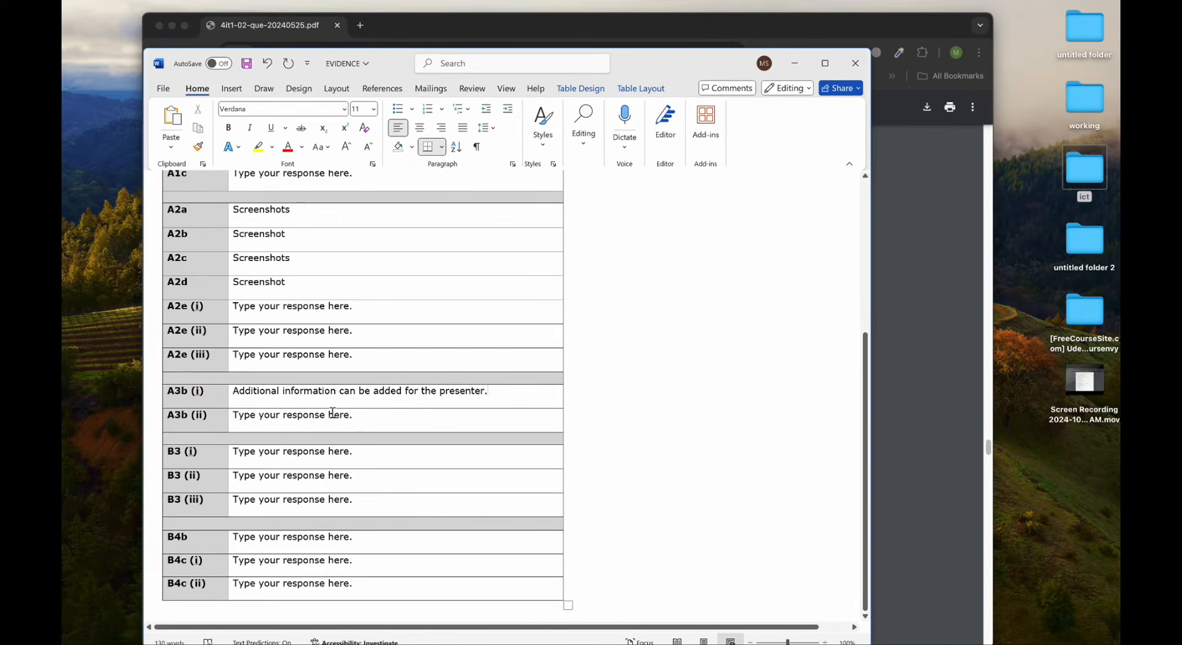
left_click_drag(352, 420, 240, 421)
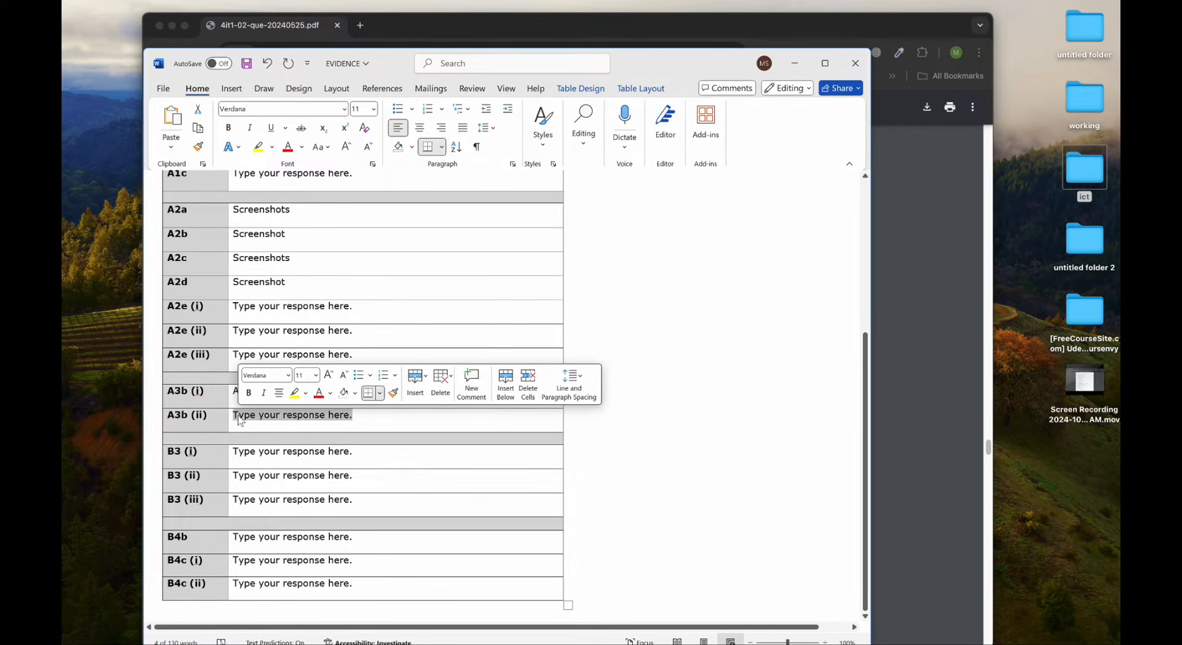
type("Few")
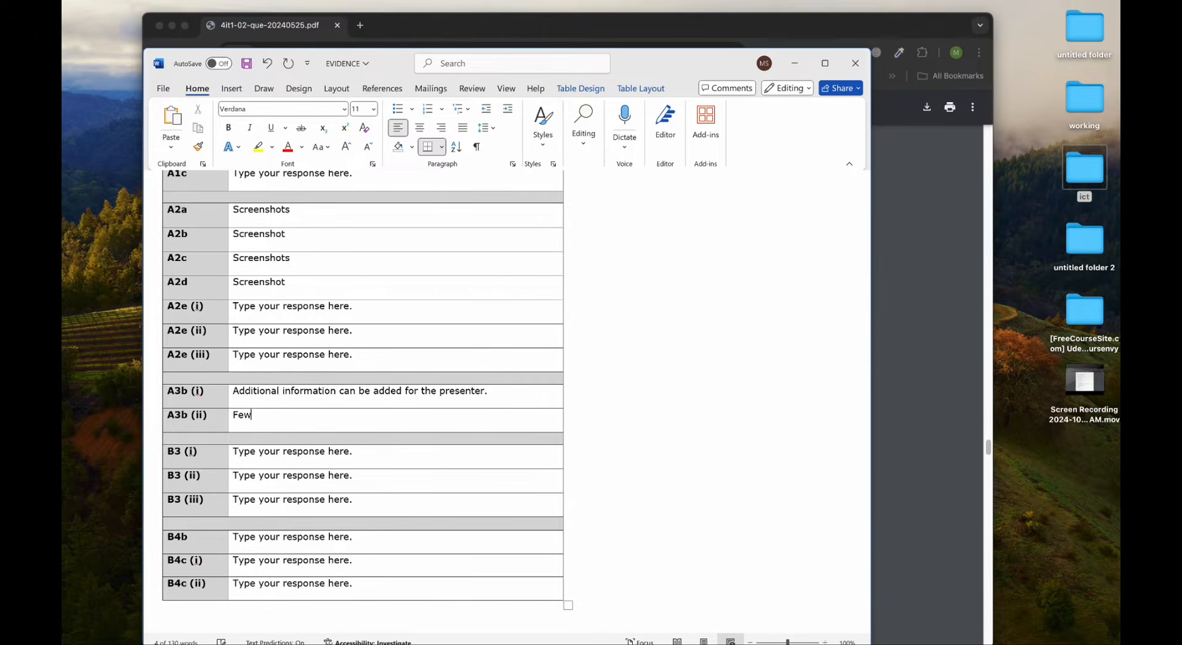
type("er Errors")
left_click(670, 298)
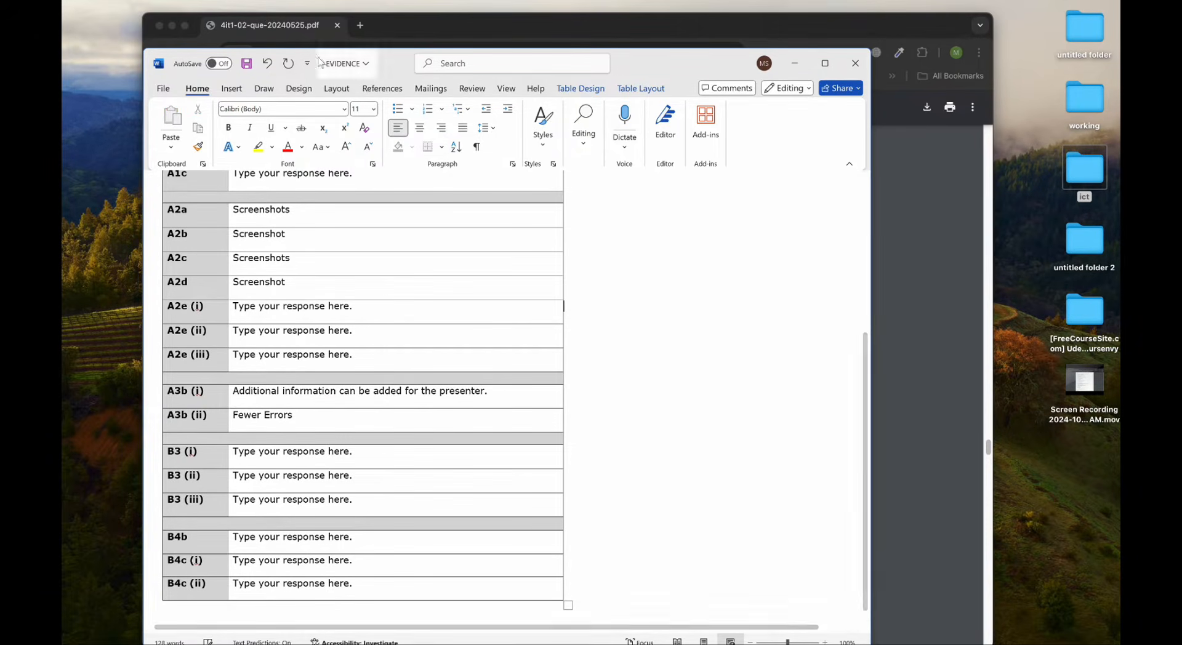
Save the EVIDENCE document and close it along with the exam paper's browser window.
left_click(219, 64)
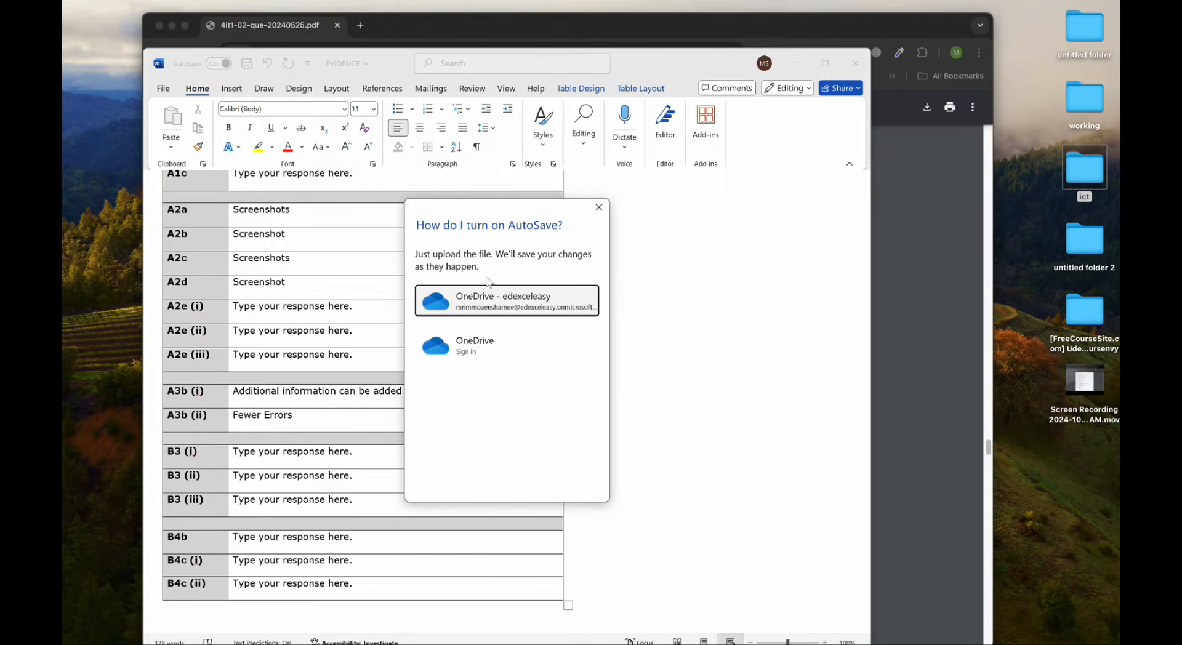
left_click(599, 208)
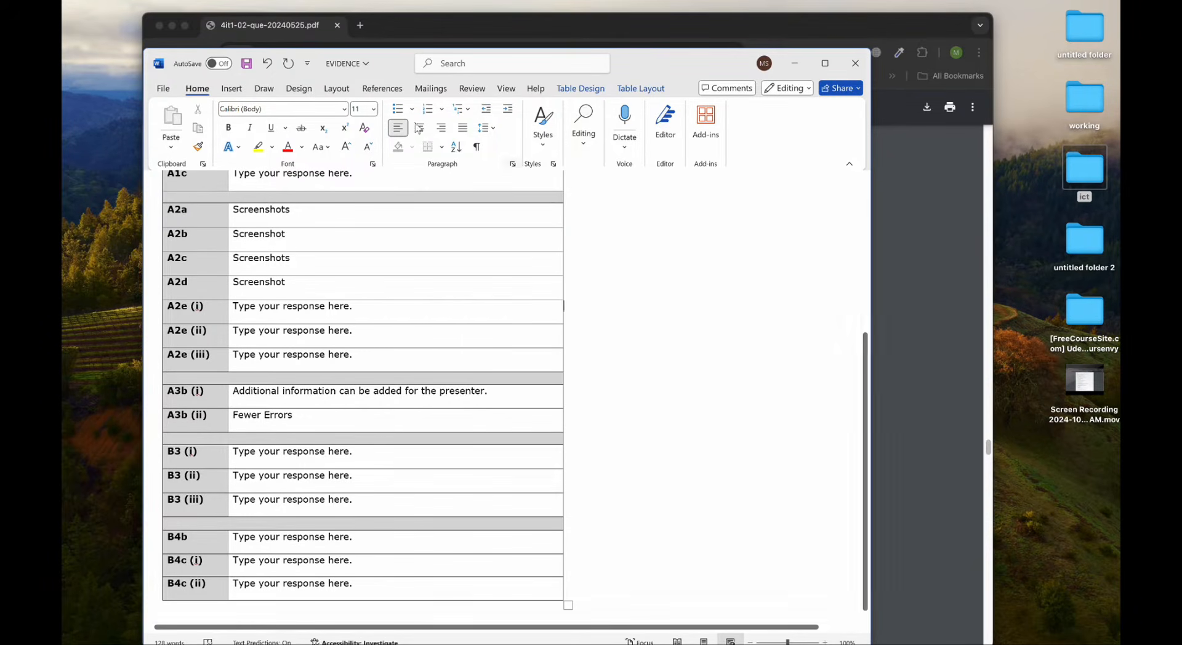
left_click(160, 26)
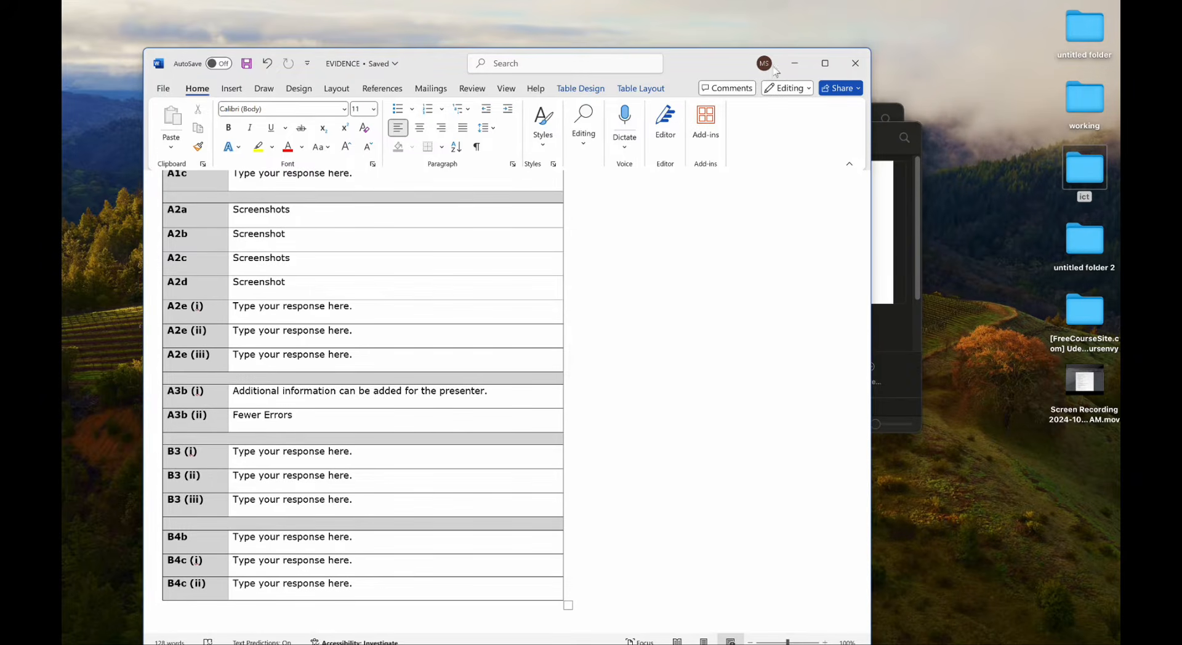
left_click(854, 63)
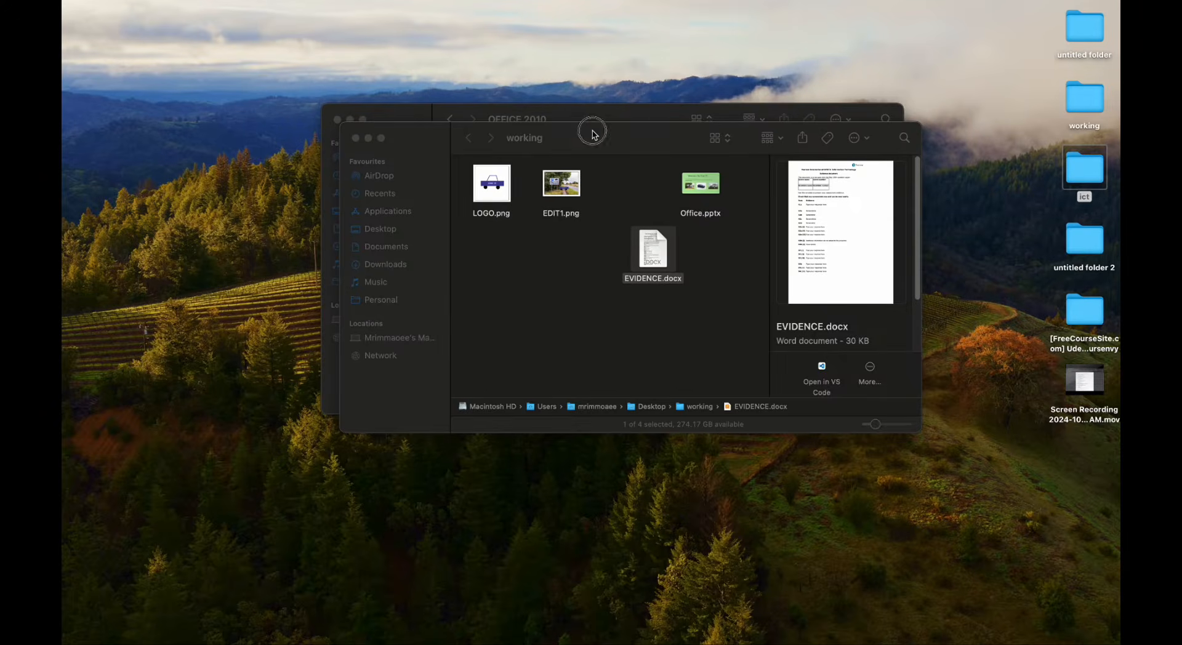
Close the working and OFFICE 2010 folder windows.
left_click_drag(593, 130, 667, 164)
left_click(442, 171)
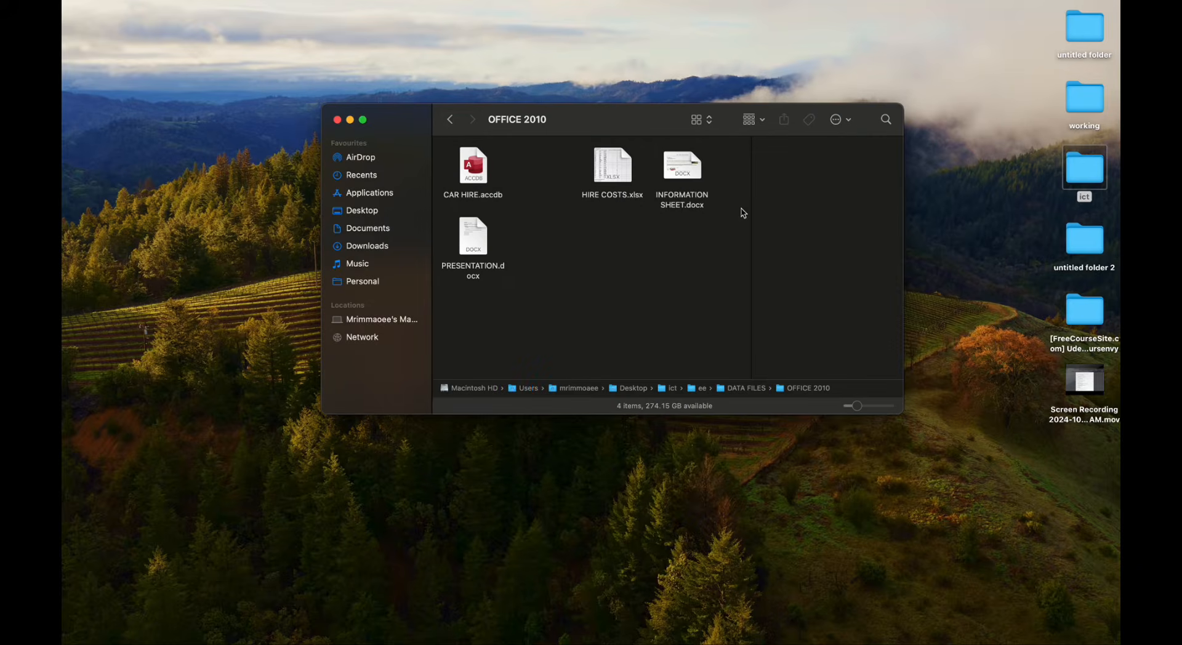
left_click(342, 122)
Open 4it1-02-que-20240525.pdf from the ict folder in Google Chrome and minimise the folder window.
double_click(1084, 169)
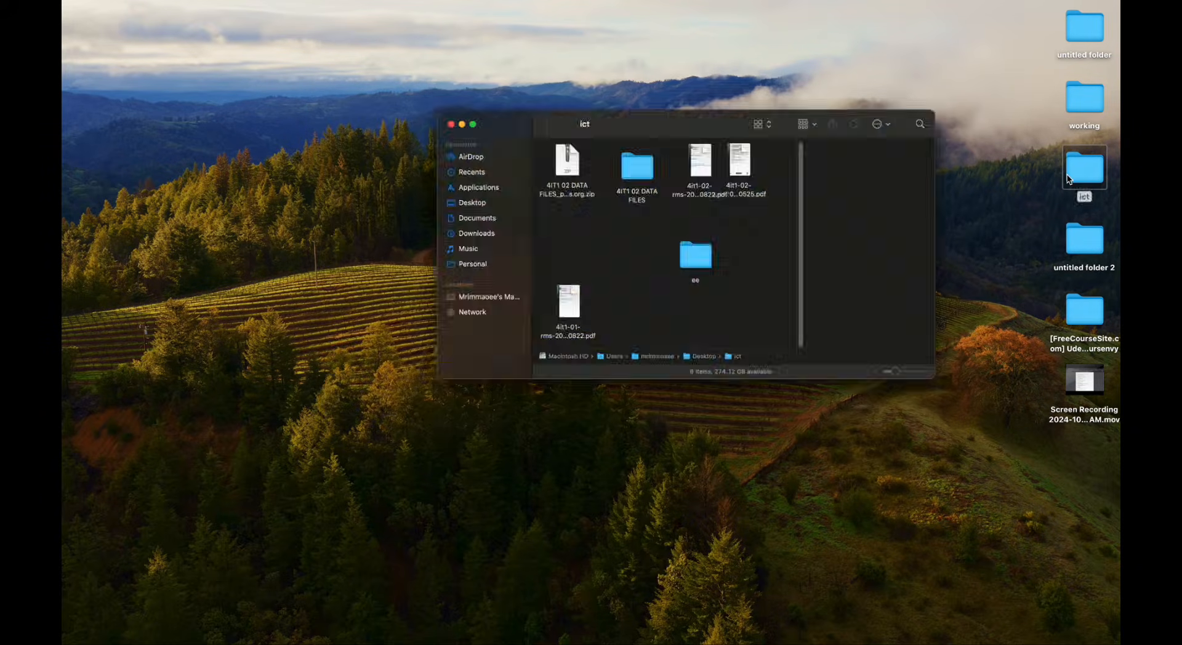
left_click(673, 163)
right_click(675, 159)
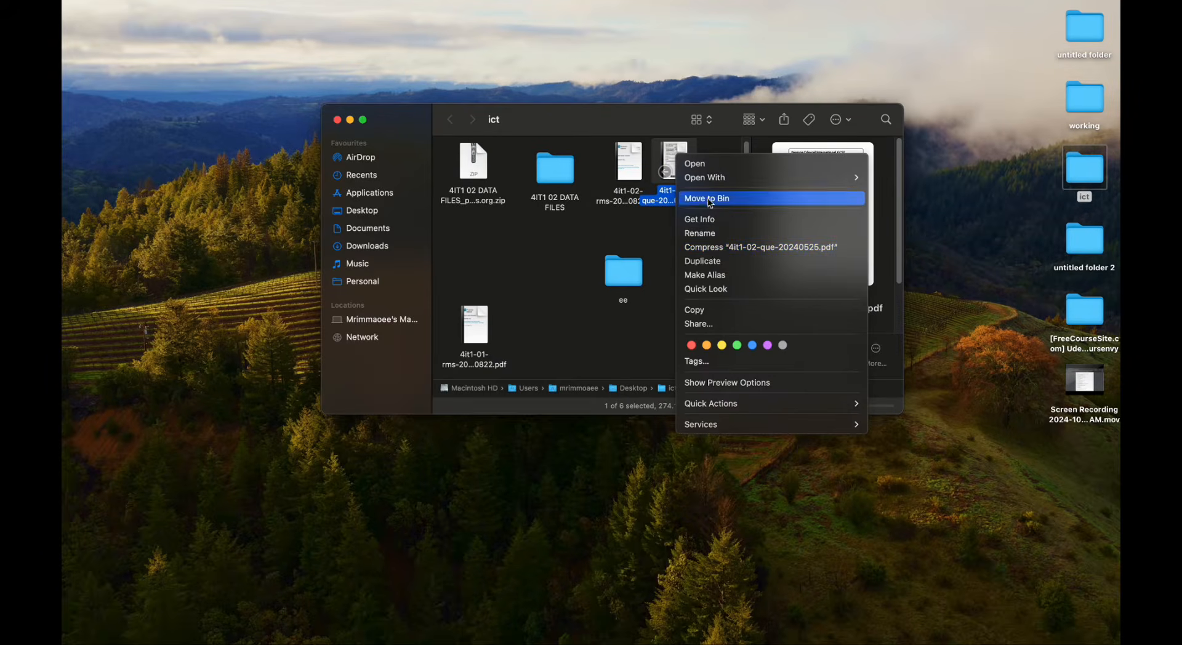
mouse_move(721, 178)
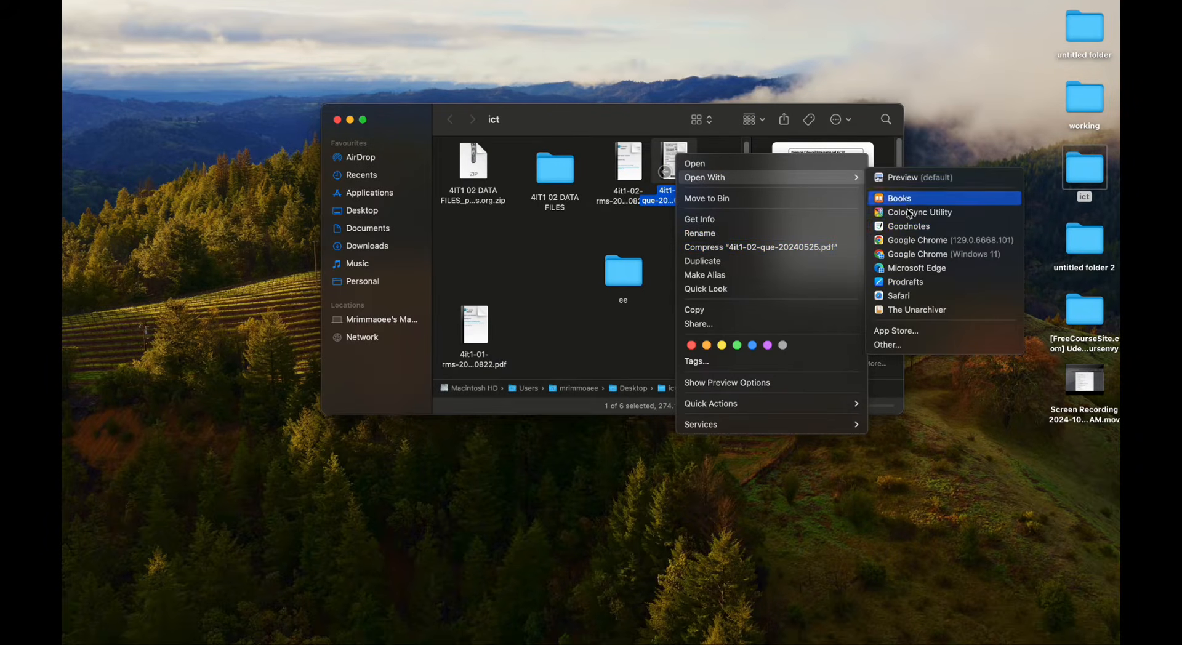
left_click(909, 241)
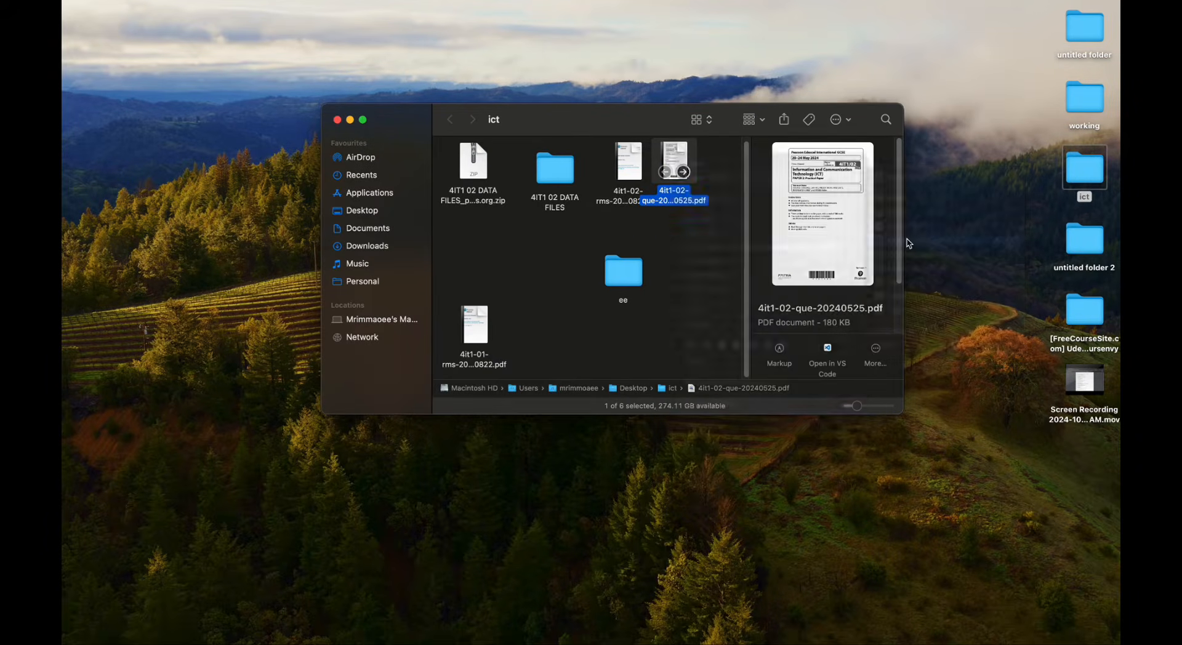
left_click(351, 121)
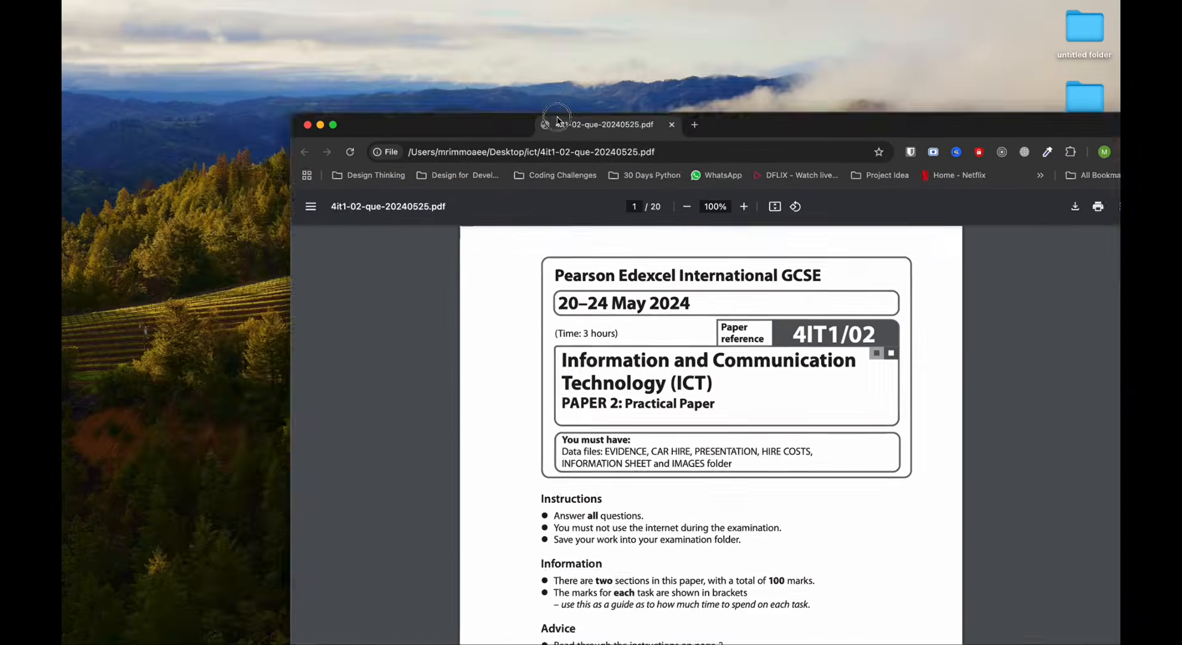
left_click_drag(557, 122, 362, 10)
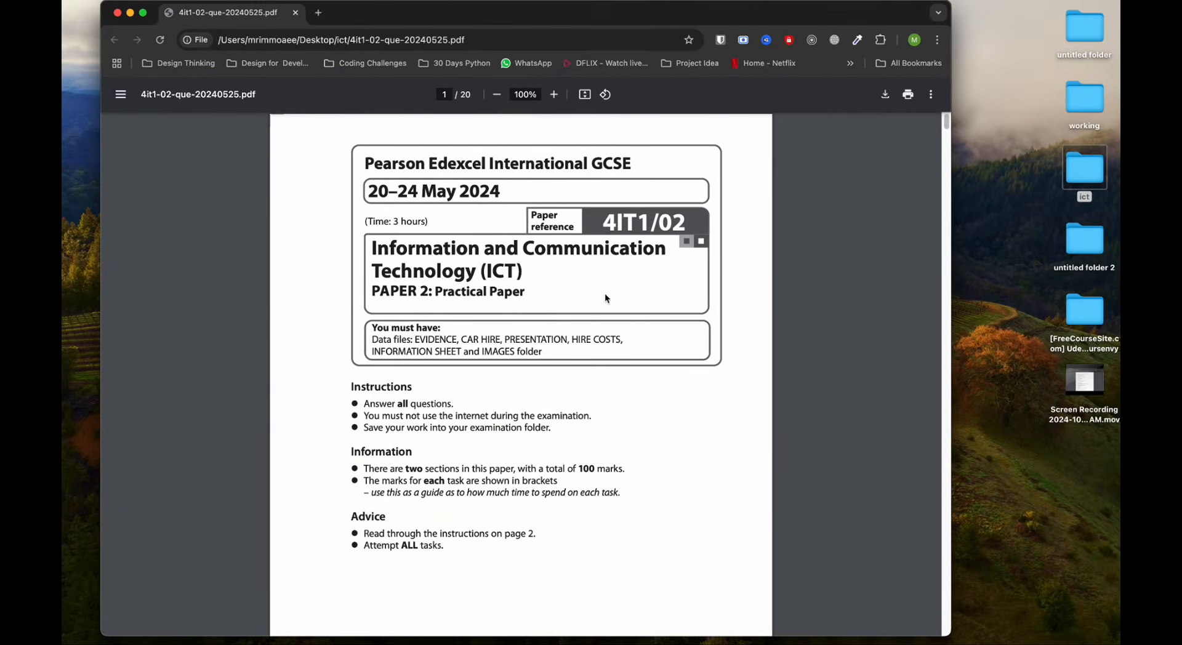
Look through the exam paper, reviewing the Task A2 database instructions on pages 6 to 11.
scroll(604, 296, "down", 3)
scroll(606, 301, "down", 20)
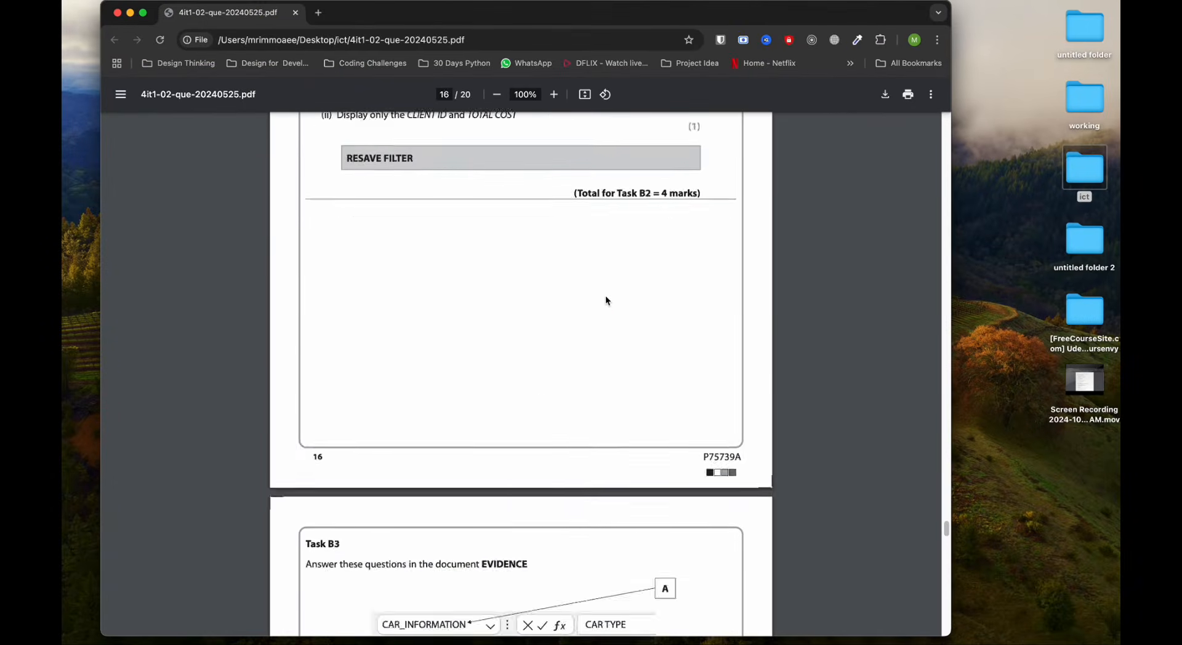
scroll(606, 300, "down", 5)
scroll(606, 300, "up", 15)
scroll(606, 300, "up", 20)
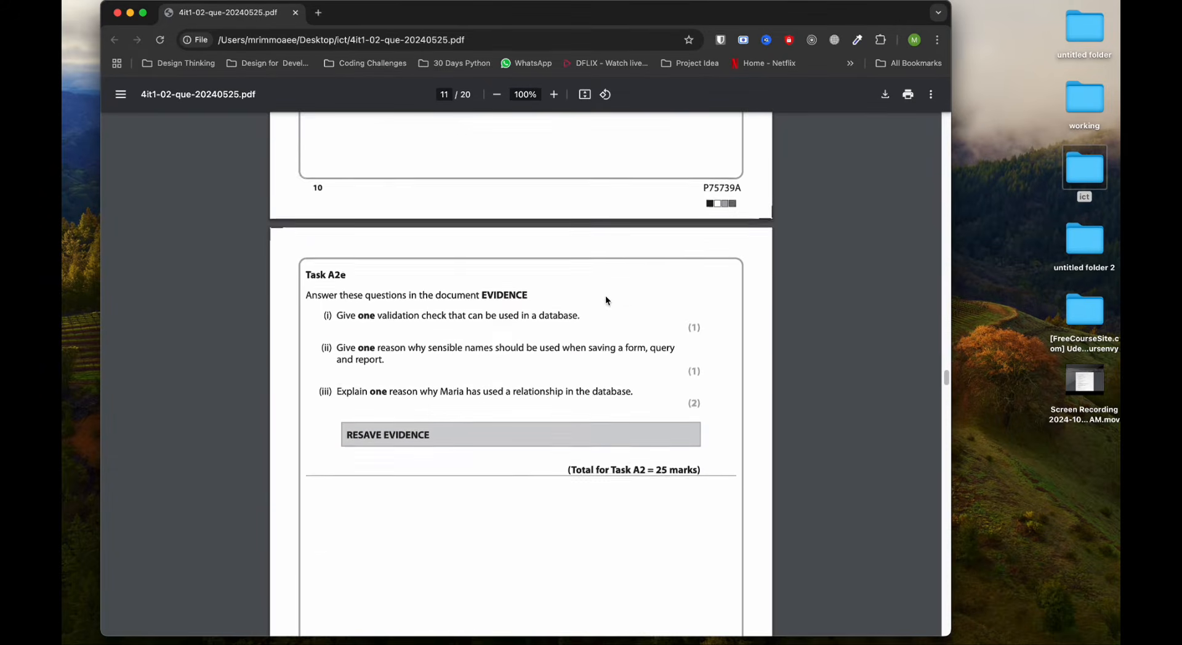
scroll(606, 301, "up", 8)
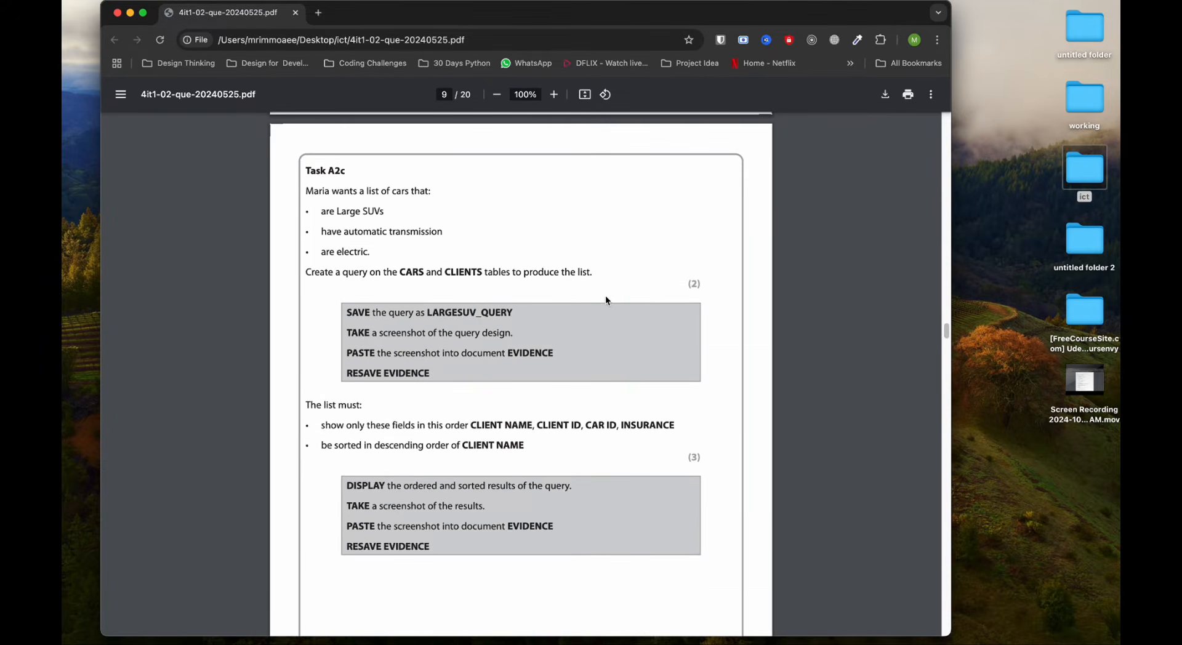
scroll(604, 294, "down", 6)
scroll(604, 294, "up", 15)
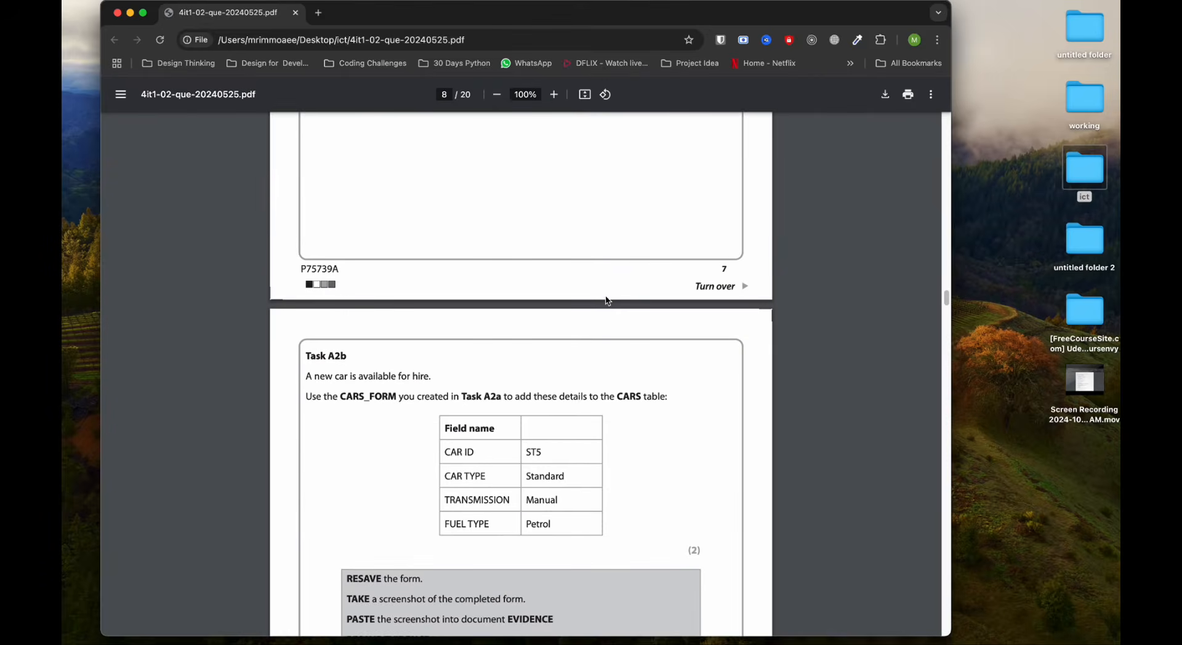
scroll(606, 299, "up", 7)
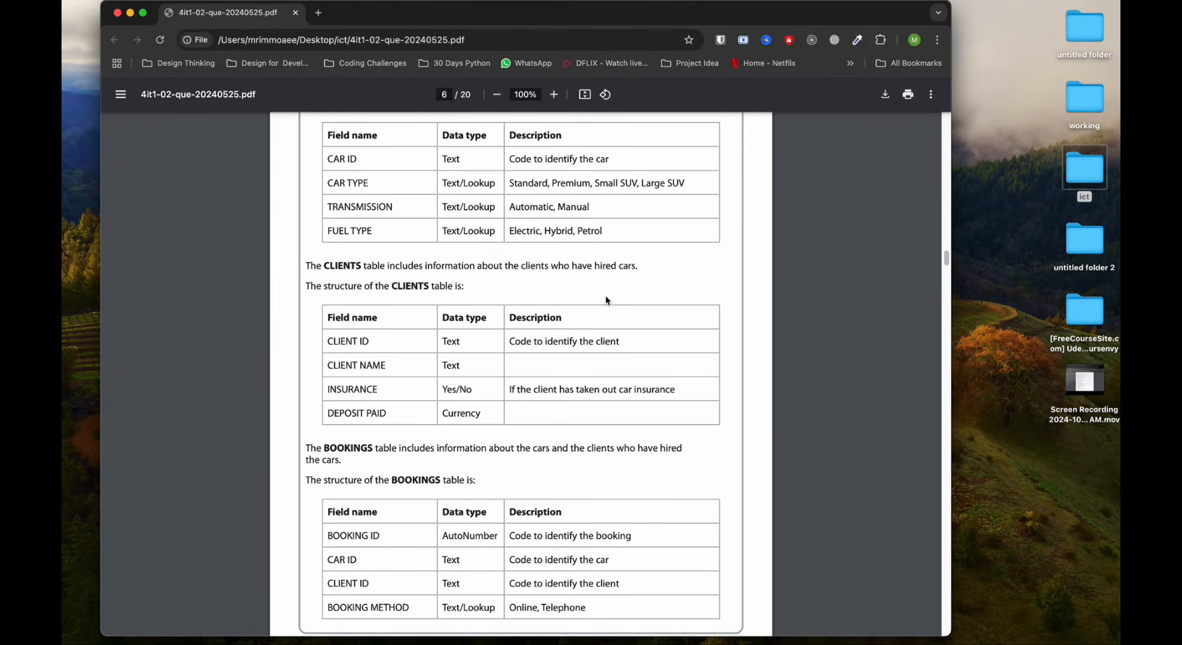
scroll(606, 300, "up", 5)
Find Section B on page 14 and read the Task B1 and B1a instructions for the HIRE COSTS spreadsheet.
scroll(606, 300, "down", 15)
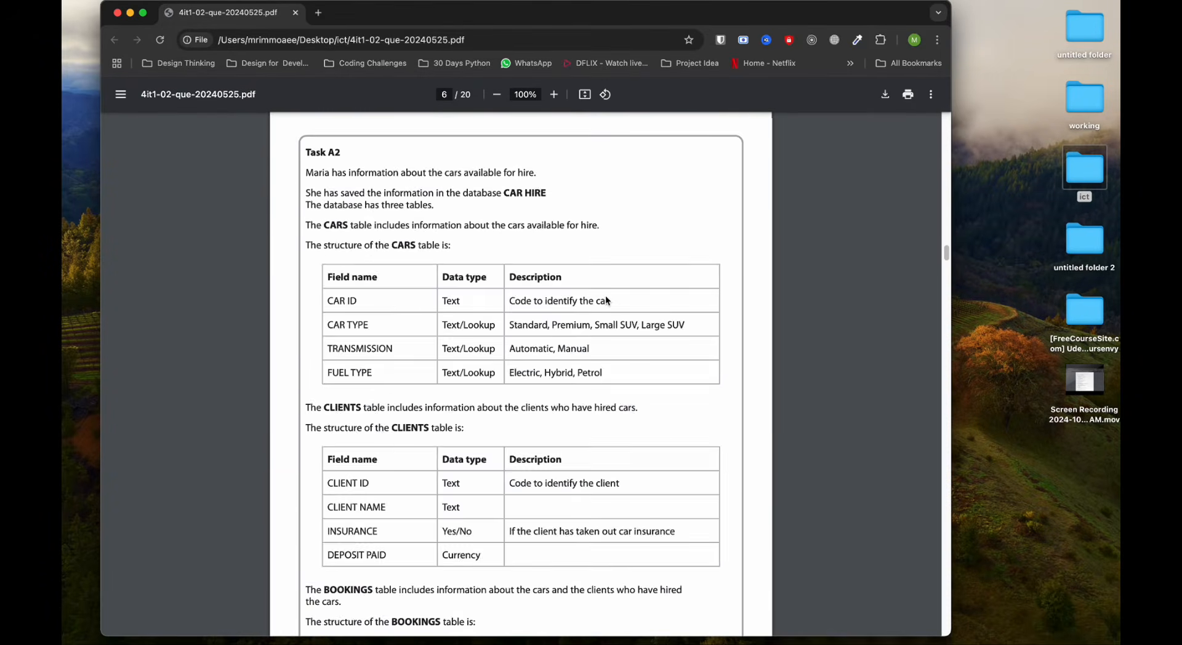
scroll(605, 300, "down", 20)
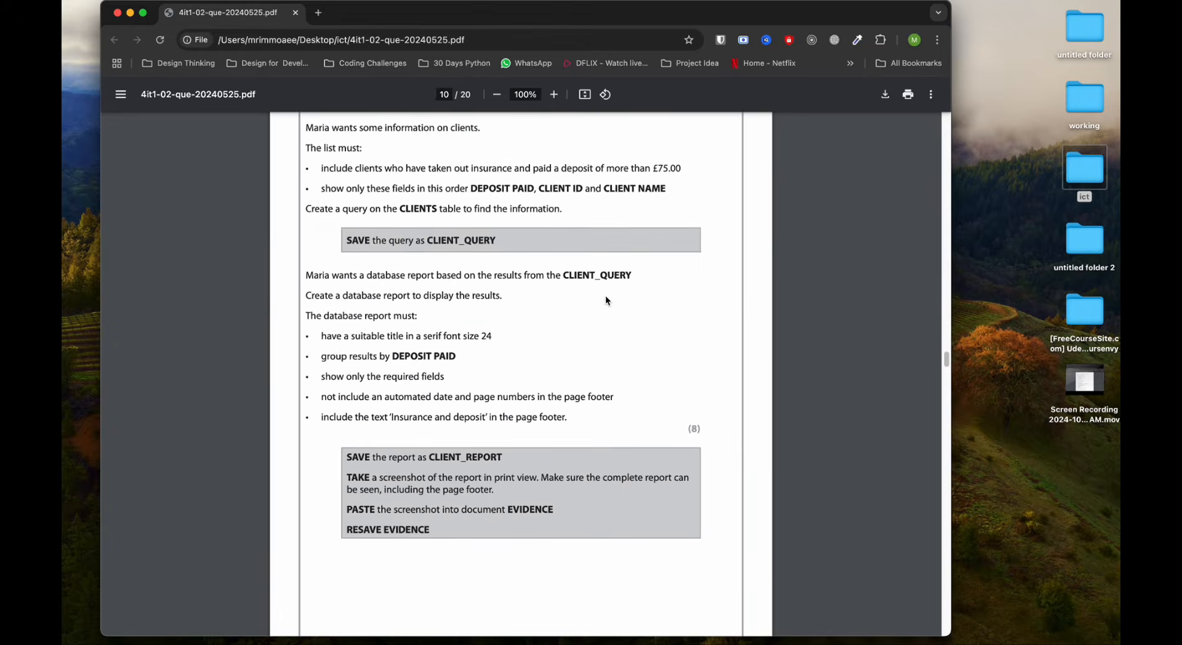
scroll(606, 300, "down", 15)
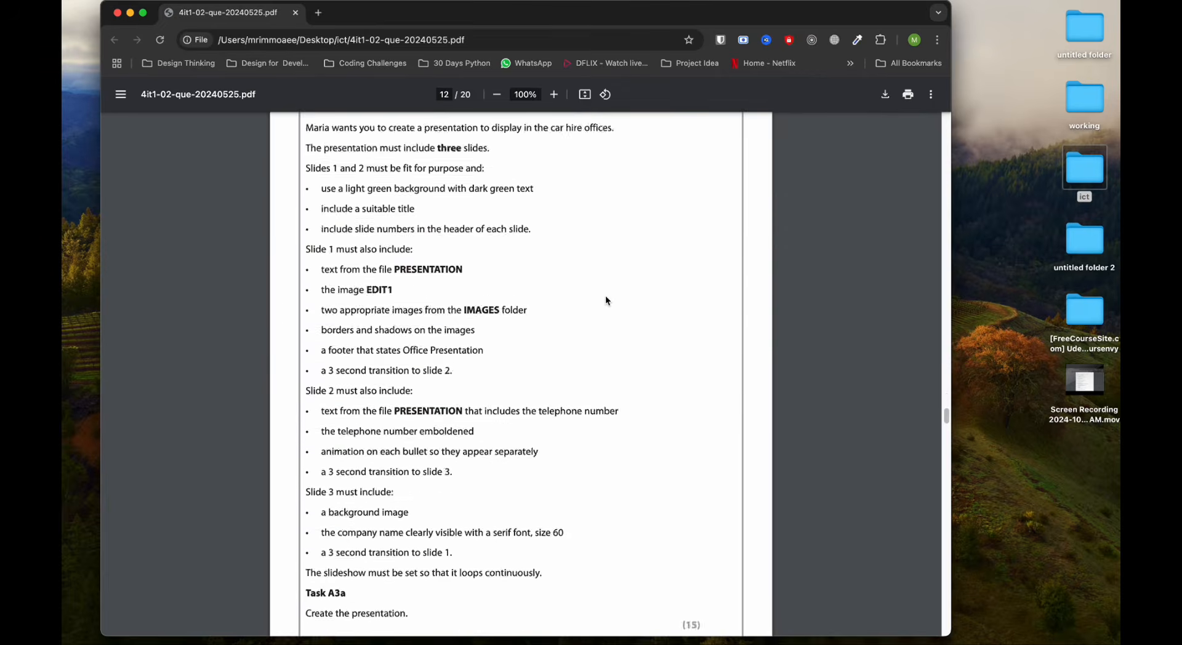
scroll(605, 300, "down", 15)
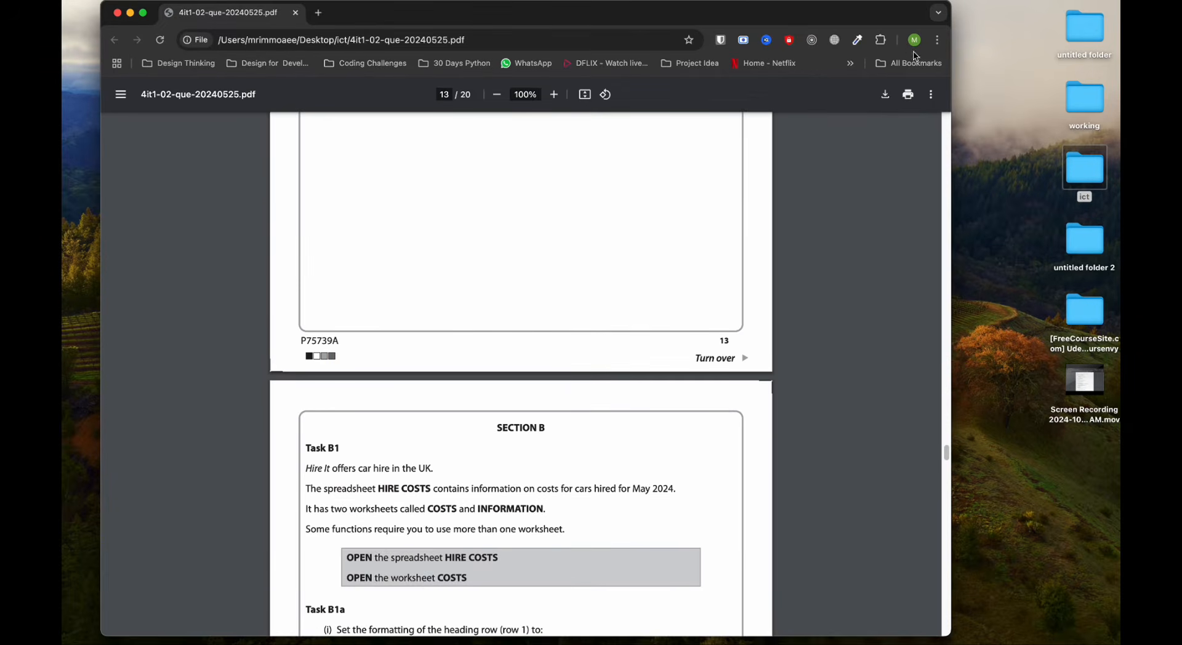
scroll(559, 368, "down", 5)
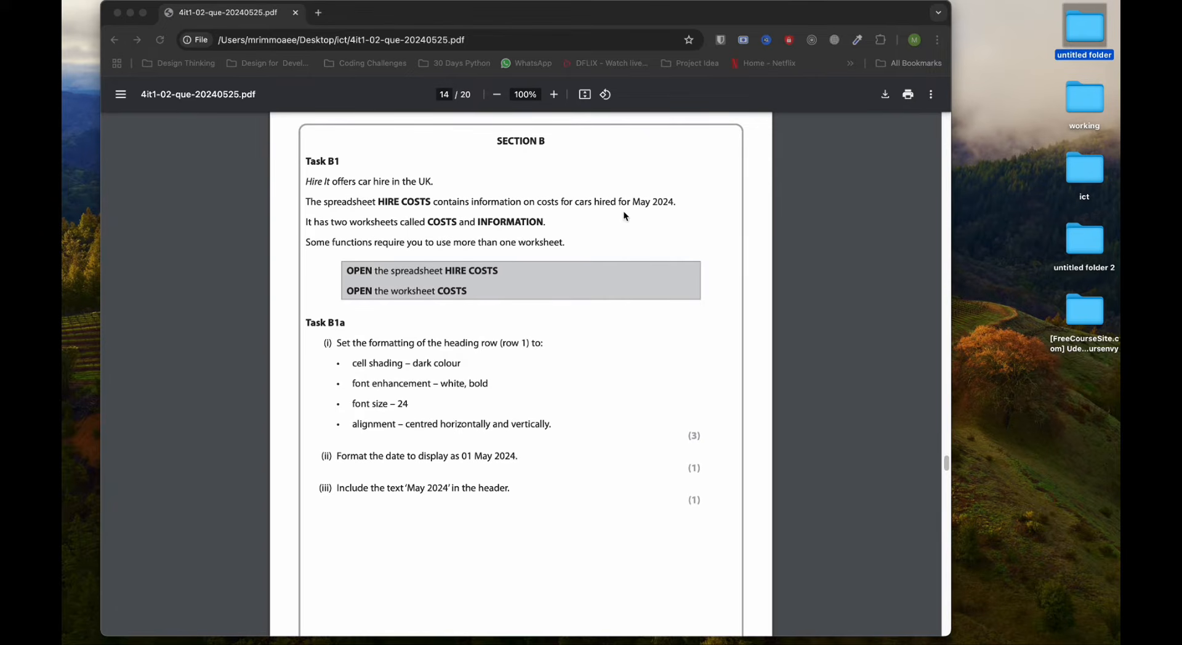
scroll(685, 235, "down", 1)
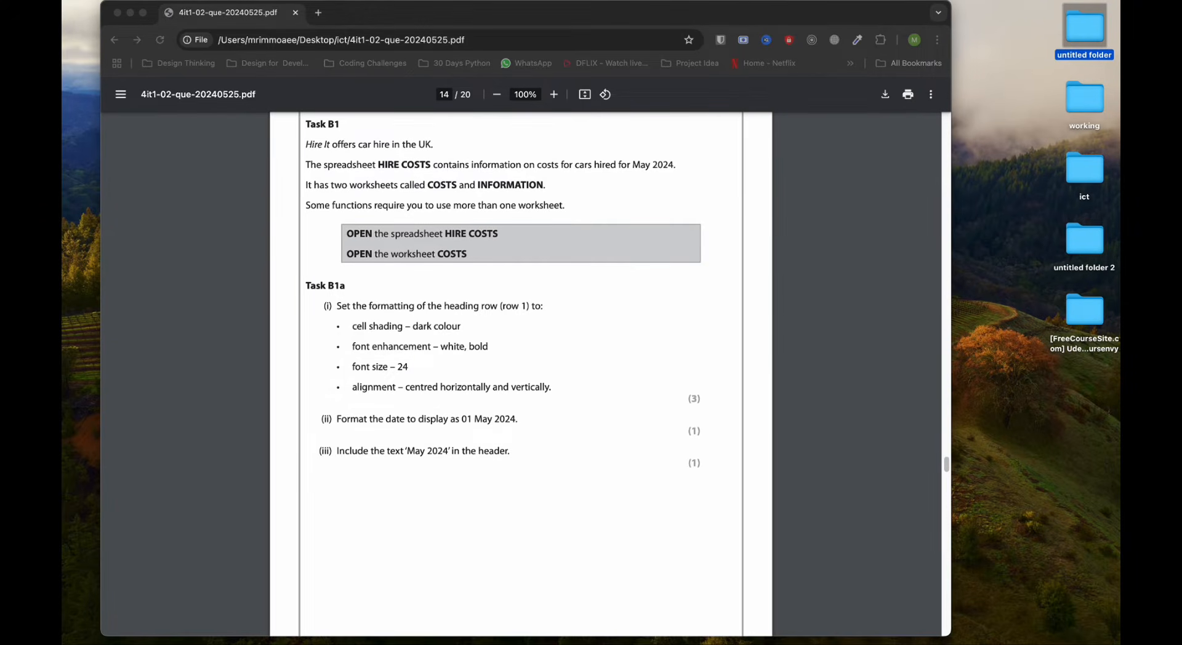
Open HIRE COSTS.xlsx in Excel from the OFFICE 2010 folder of the ict data files.
double_click(1075, 181)
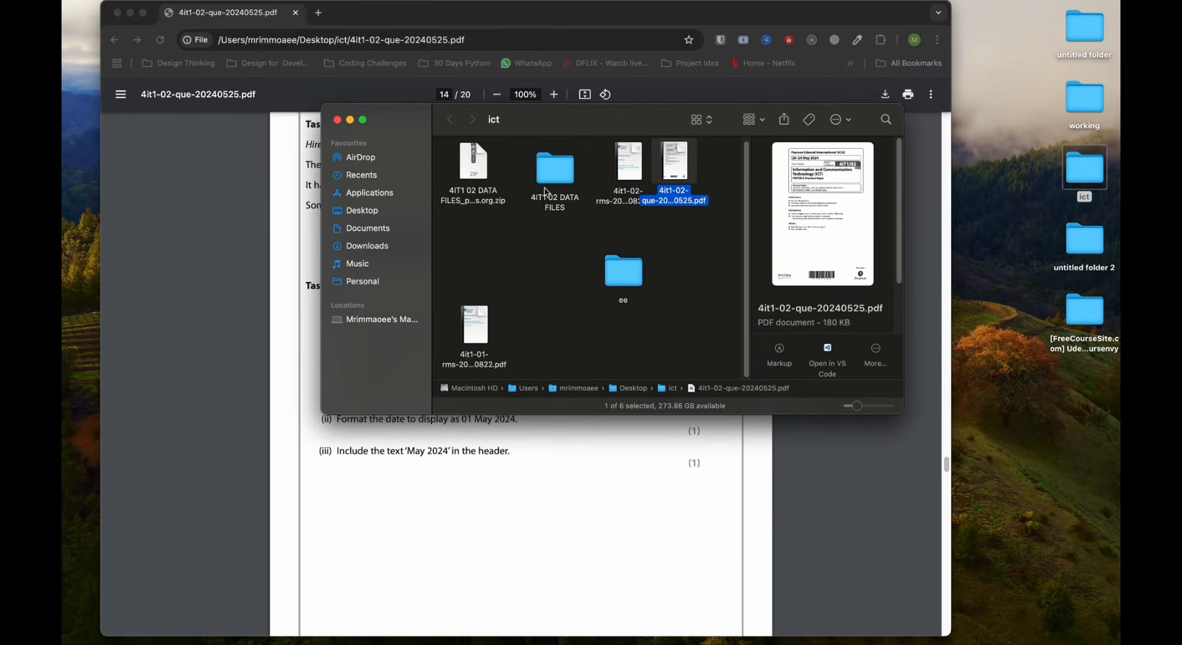
double_click(545, 195)
double_click(492, 185)
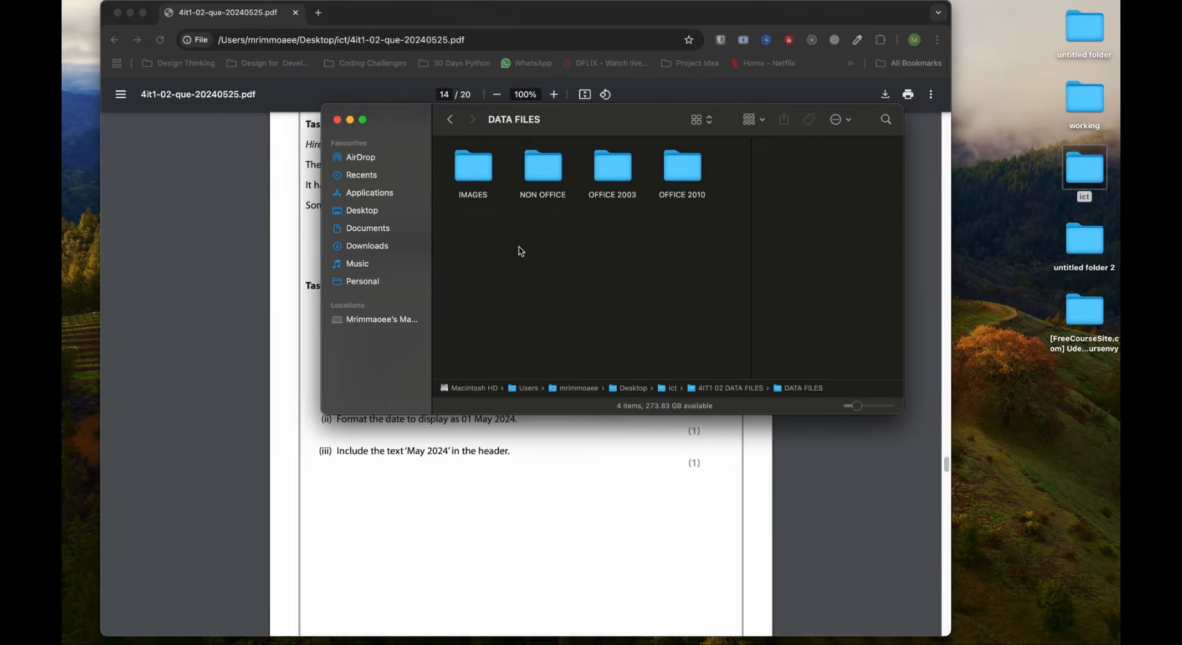
double_click(678, 194)
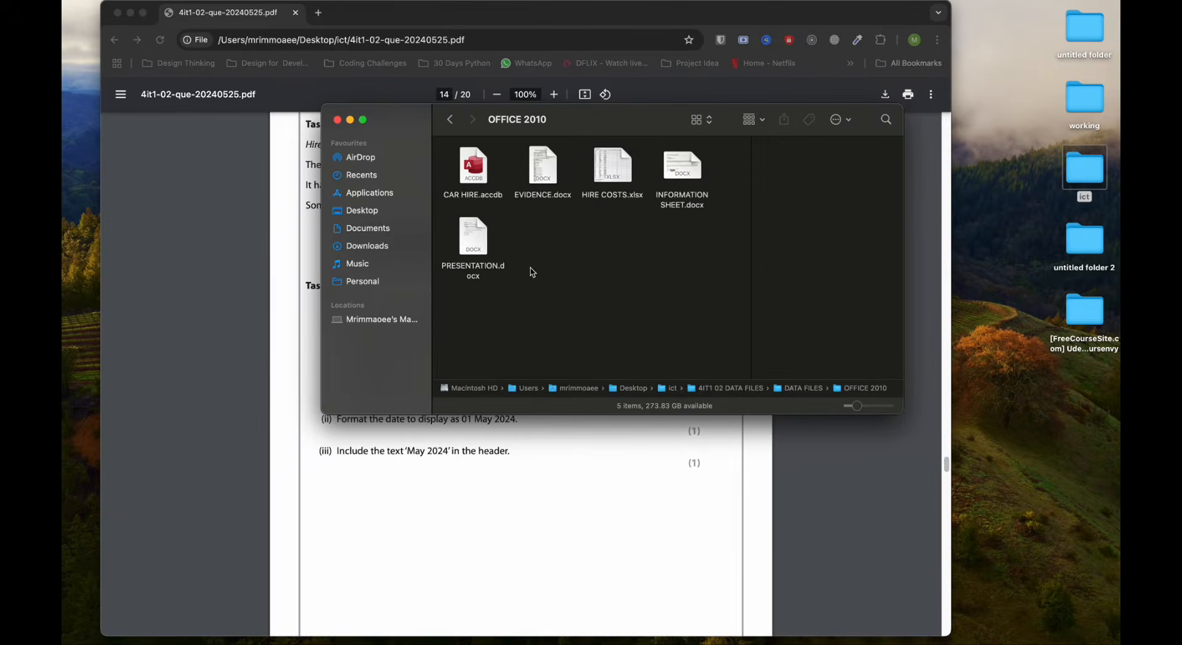
right_click(609, 178)
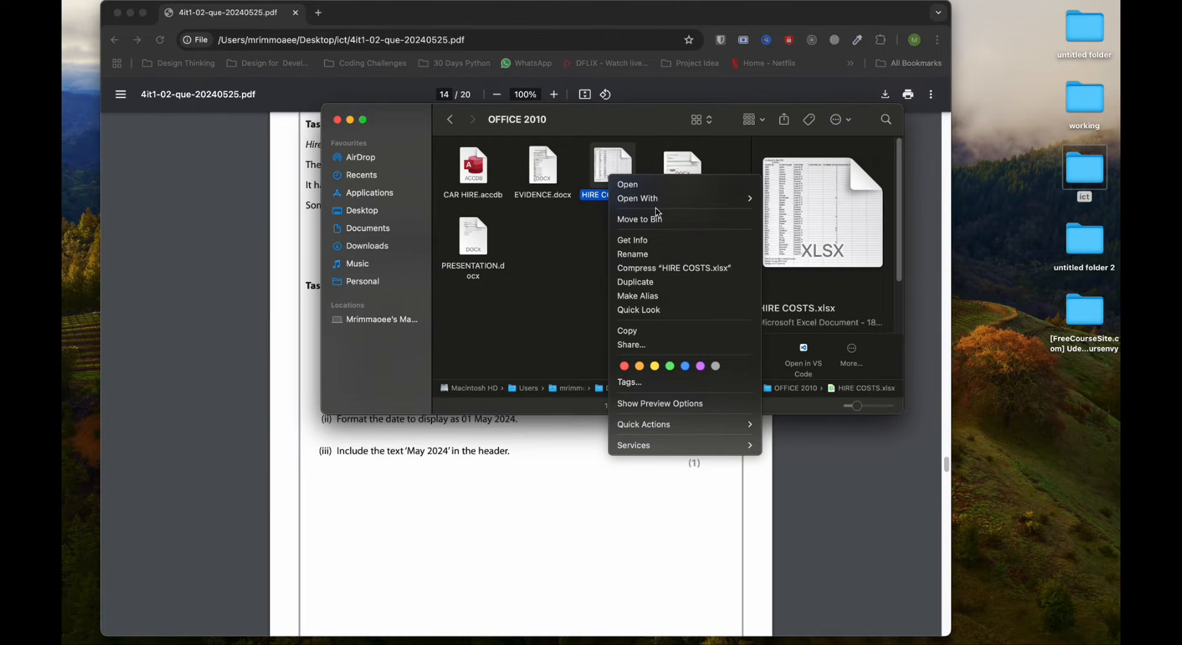
mouse_move(677, 198)
left_click(794, 213)
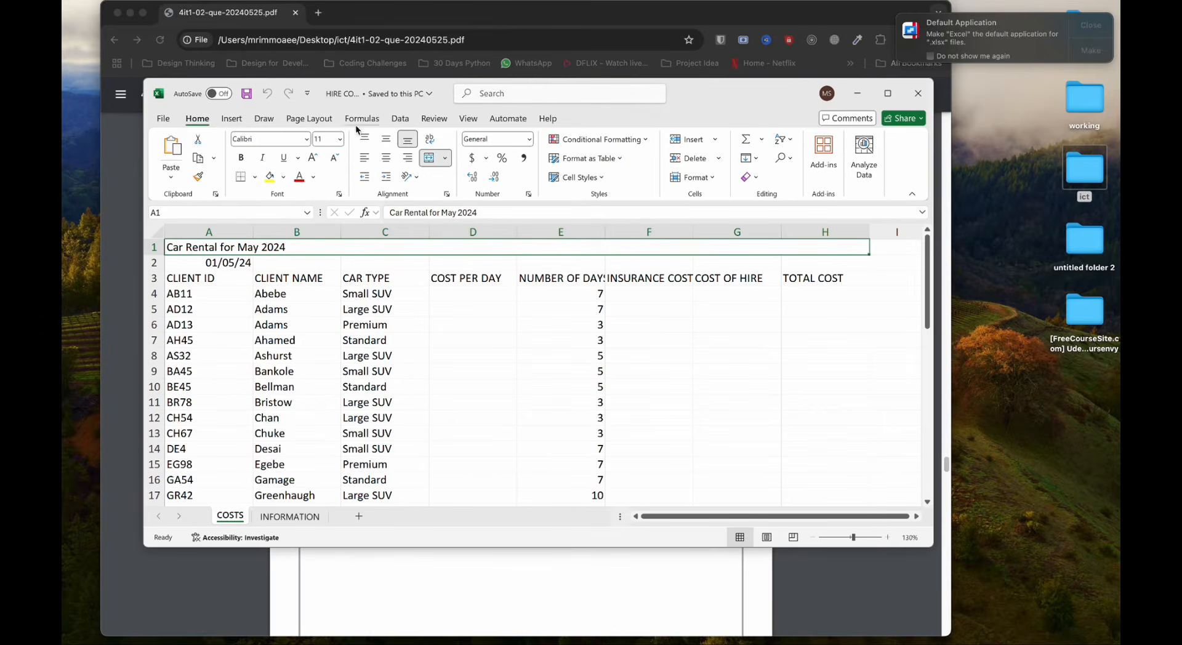
Close the OFFICE 2010 folder window and maximise the HIRE COSTS workbook.
left_click_drag(548, 98, 489, 235)
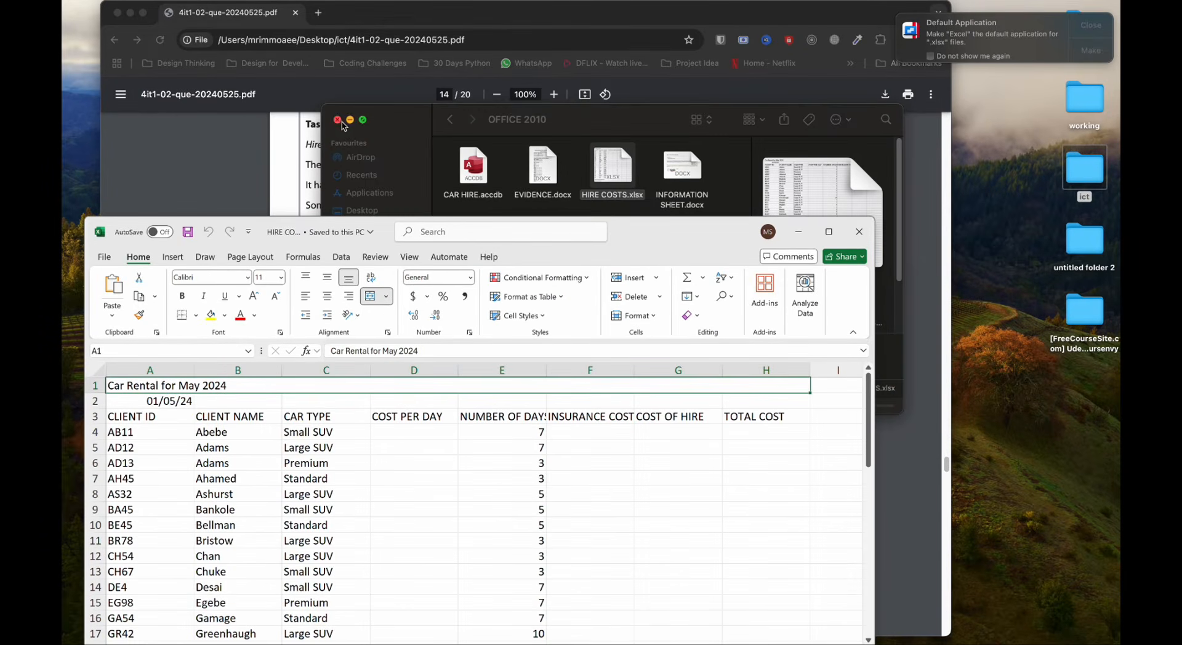
left_click_drag(667, 238, 607, 158)
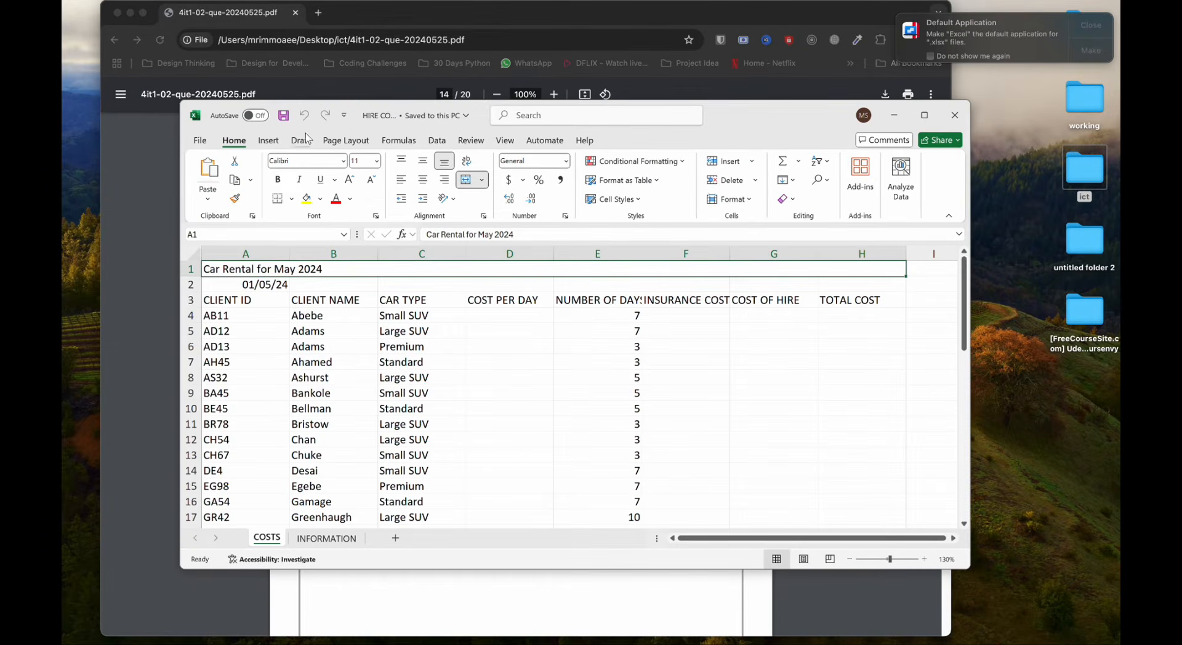
left_click(925, 115)
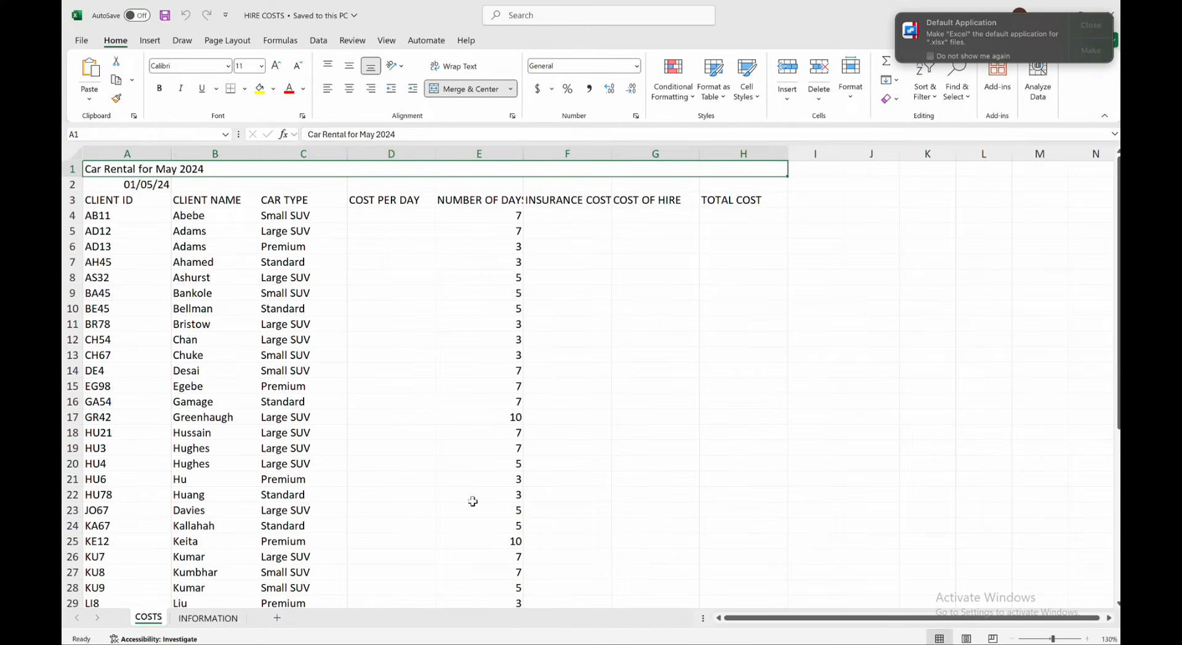
Look over the INFORMATION worksheet and return to the COSTS worksheet.
left_click(200, 619)
left_click(145, 624)
left_click(184, 624)
left_click(143, 622)
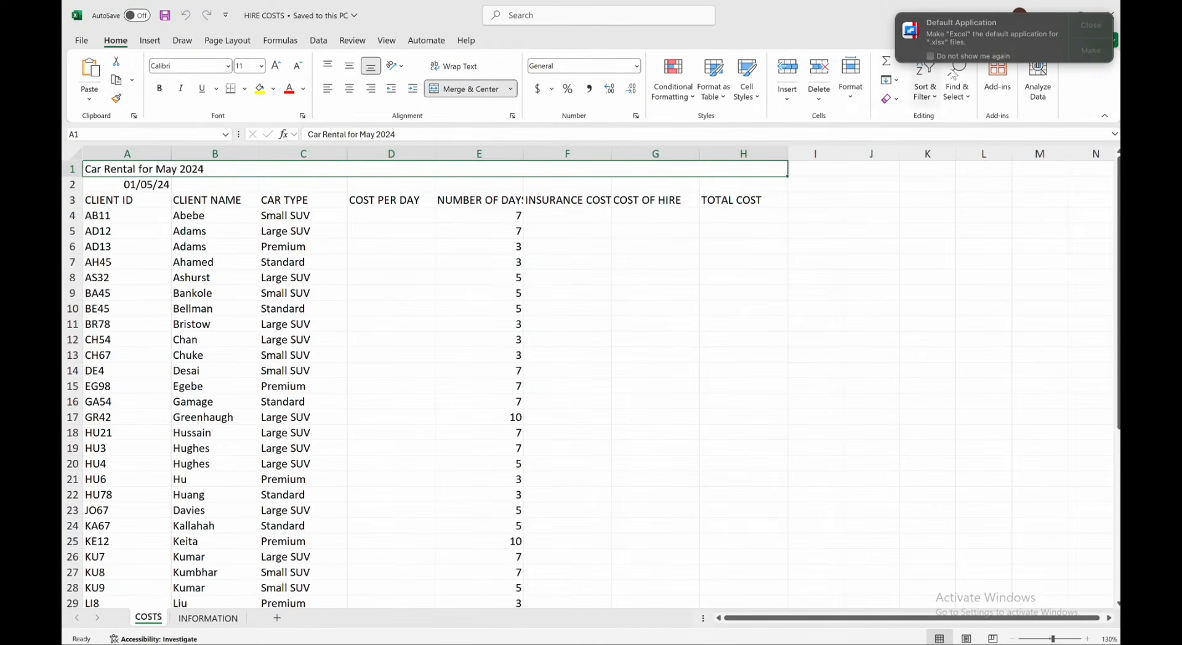
Dismiss the default-application notification and read the Task B1a formatting requirements in the exam paper alongside the restored workbook window.
left_click(1087, 26)
left_click(1087, 15)
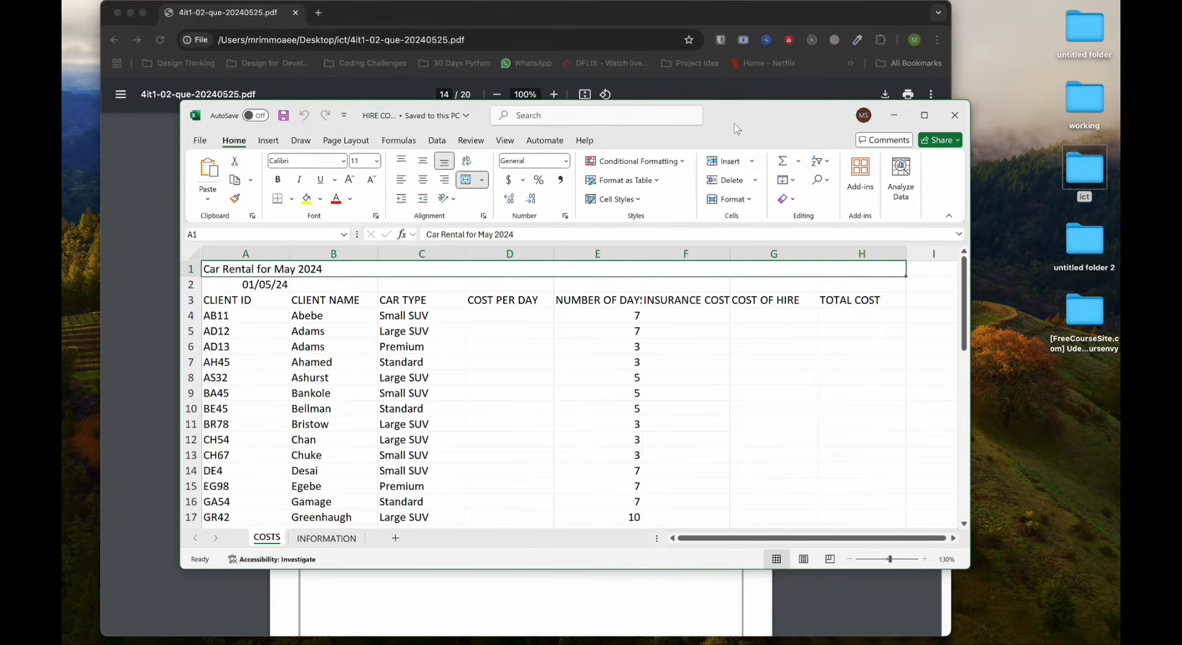
left_click_drag(728, 130, 793, 256)
left_click(357, 229)
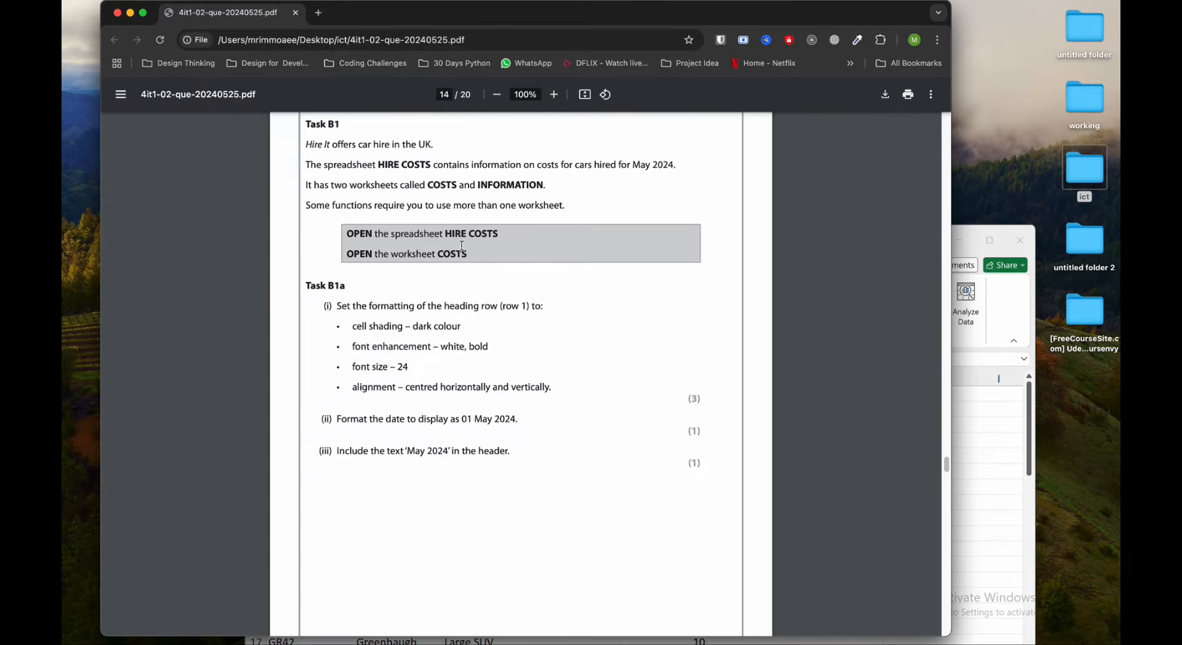
scroll(362, 282, "down", 1)
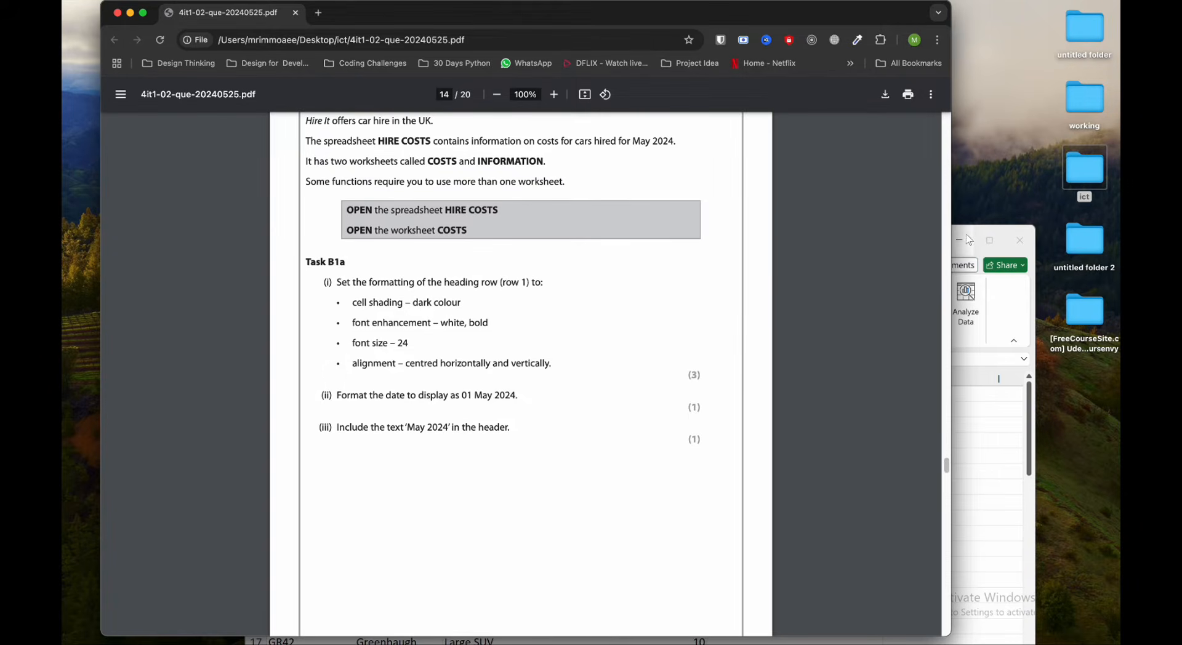
left_click(978, 404)
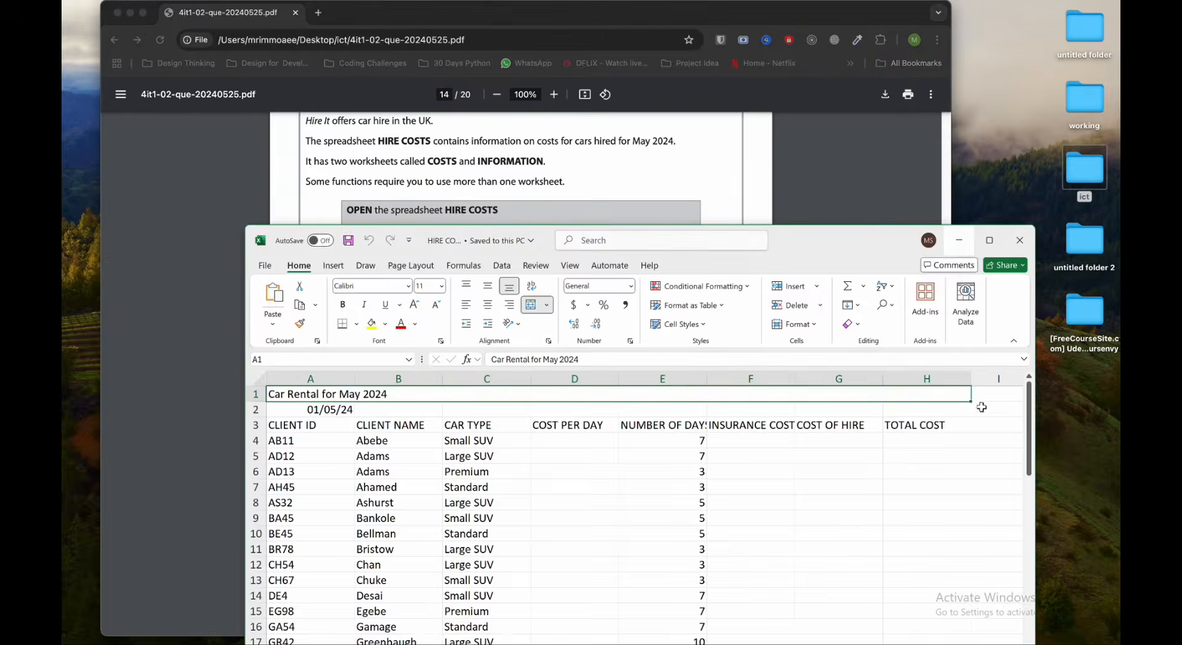
left_click_drag(800, 239, 1118, 117)
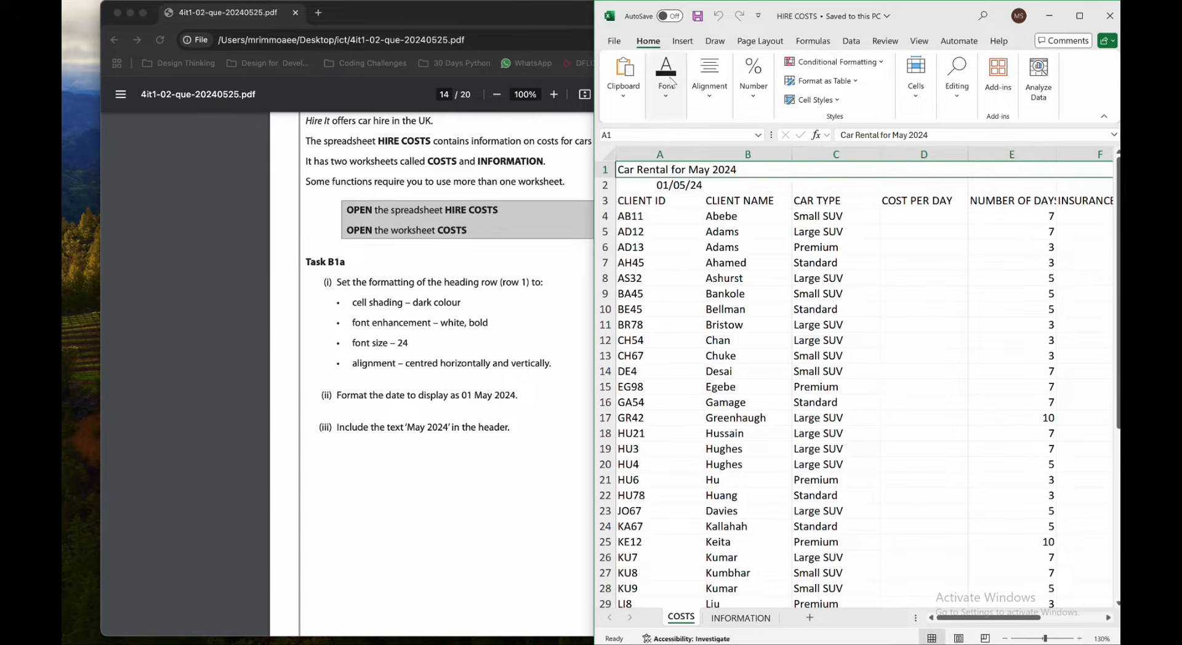
Maximise the workbook, then fill the merged heading cell A1 with black and set its font colour to white.
left_click_drag(931, 18, 750, 18)
left_click(899, 16)
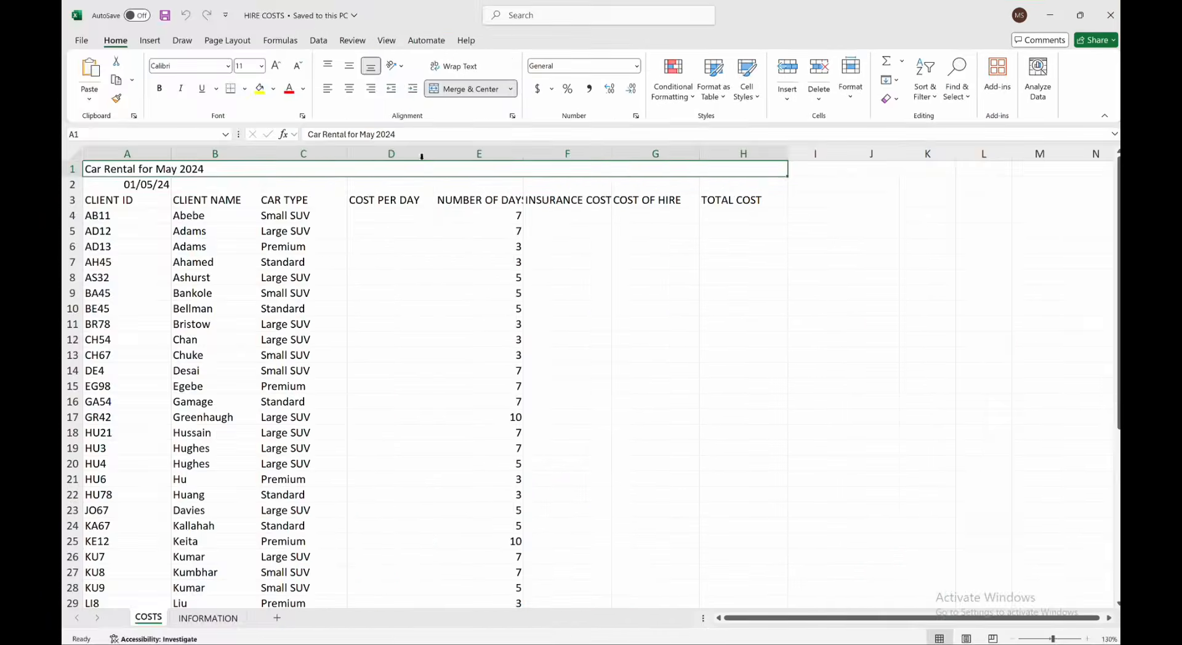
left_click(273, 91)
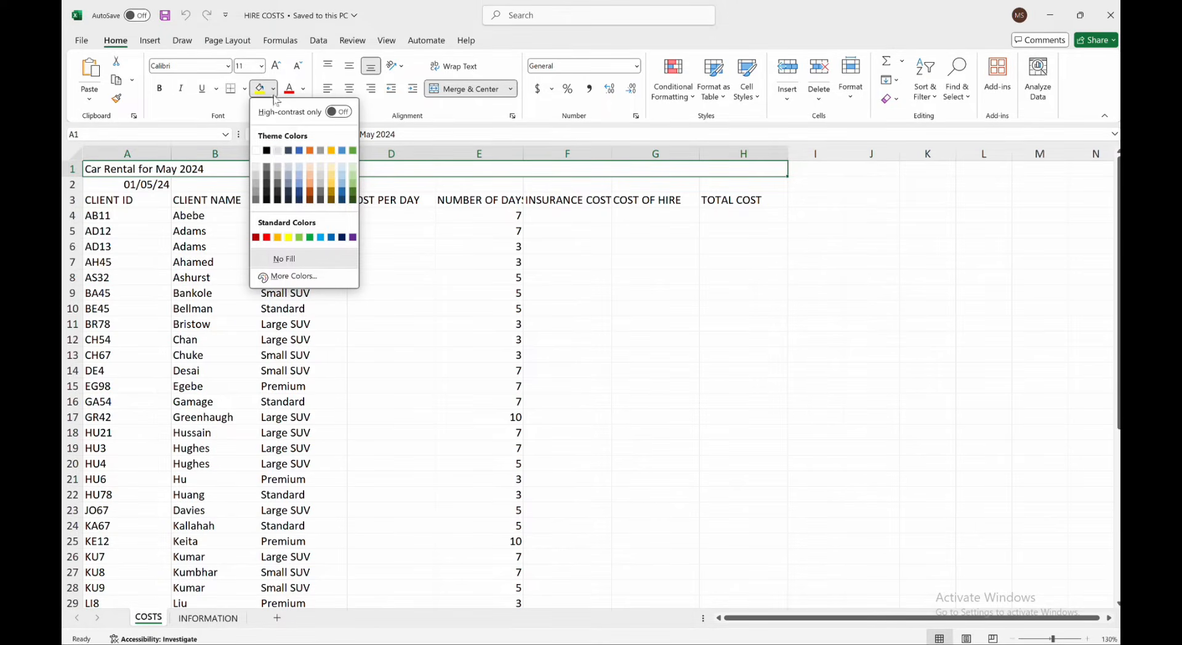
left_click(267, 151)
left_click(303, 89)
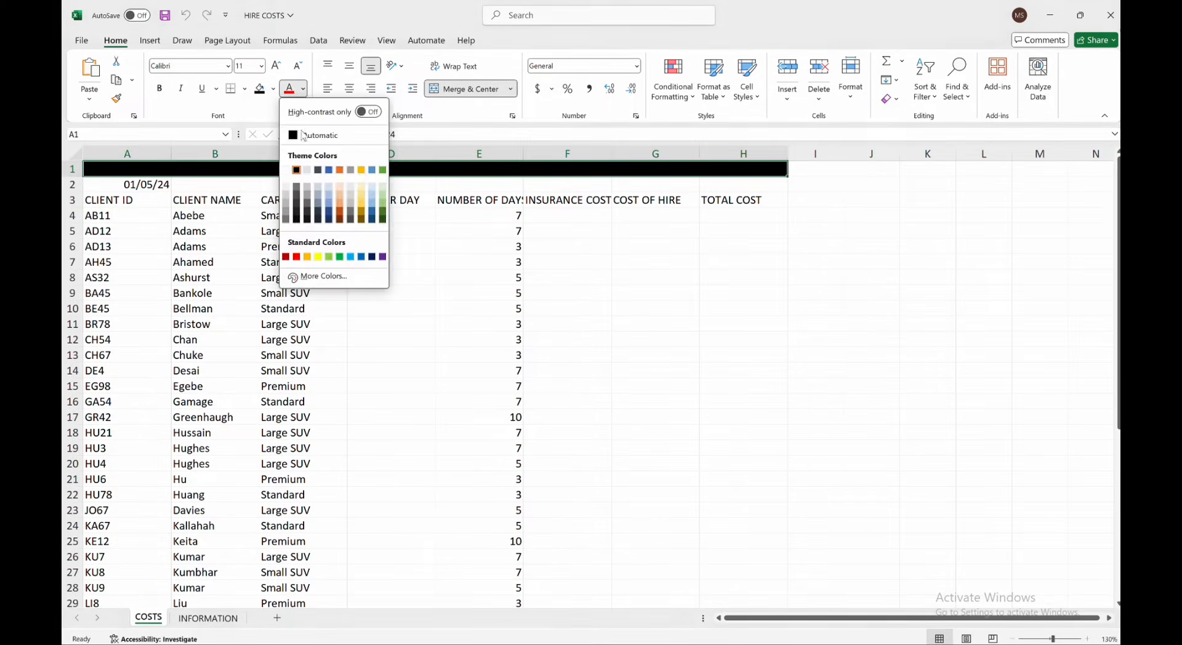
left_click(296, 170)
Make the heading text "Car Rental for May 2024" bold with font size 24.
left_click_drag(634, 18, 889, 126)
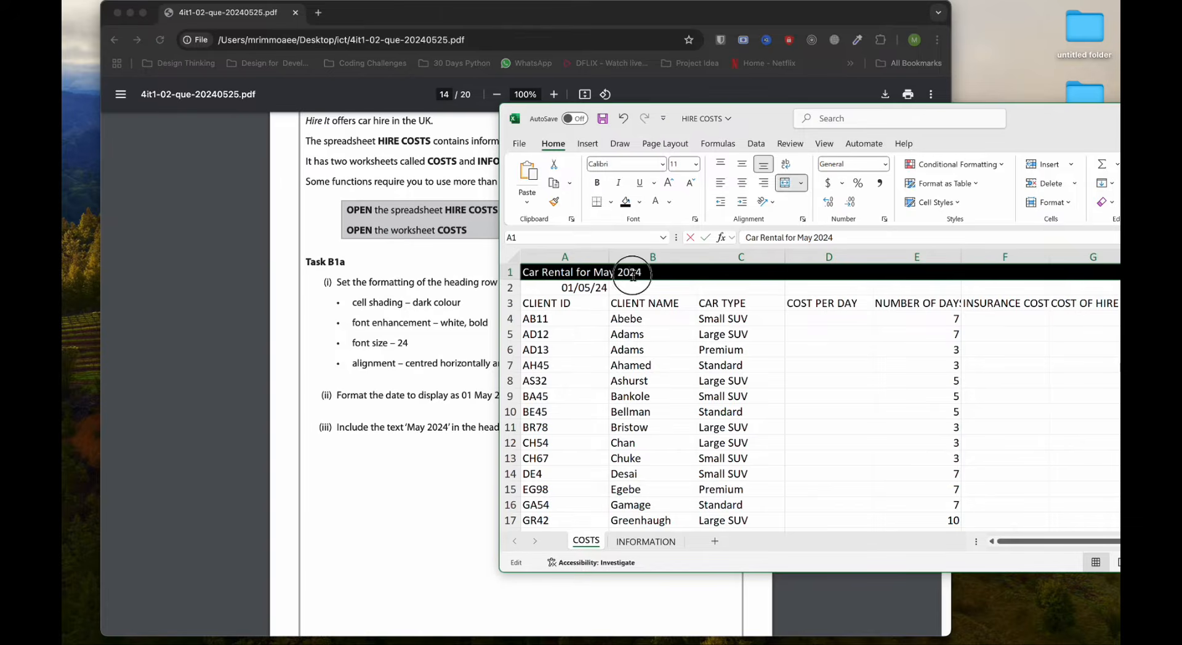
double_click(657, 272)
left_click_drag(665, 271, 496, 271)
left_click(596, 182)
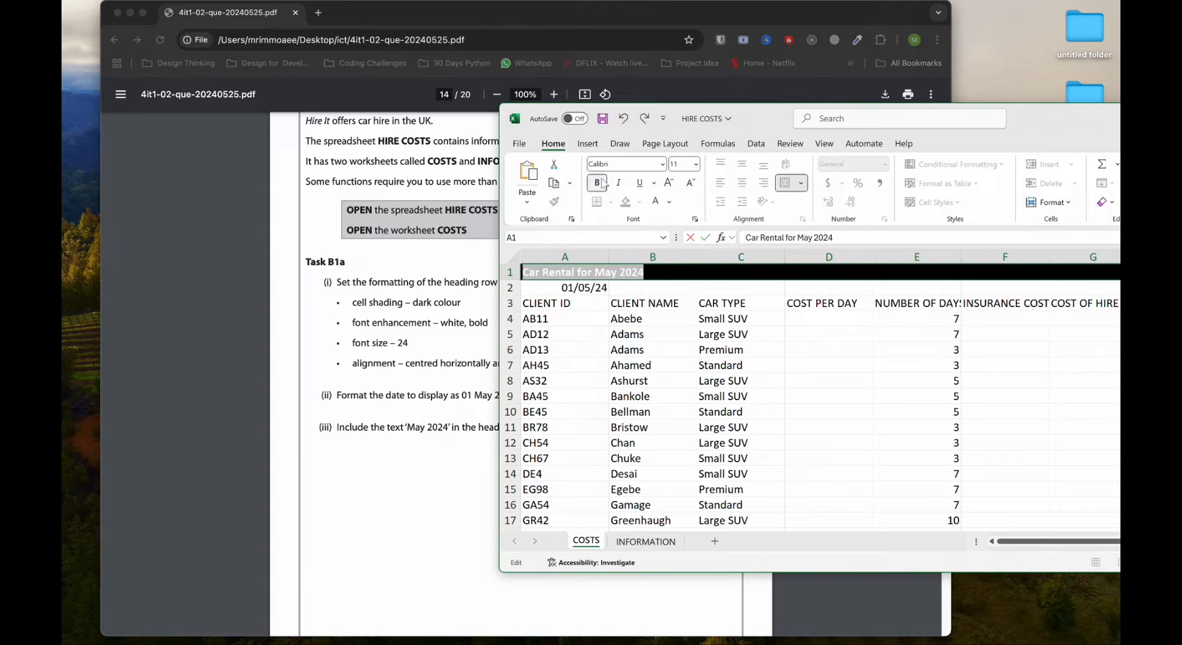
left_click(696, 164)
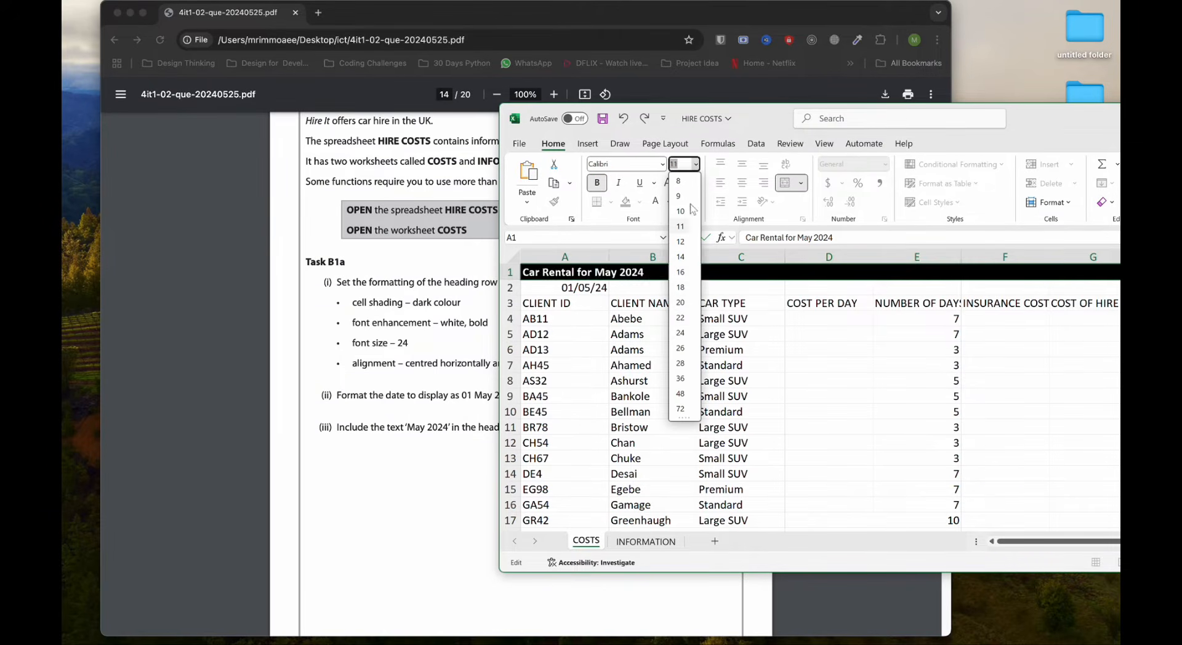
left_click(681, 334)
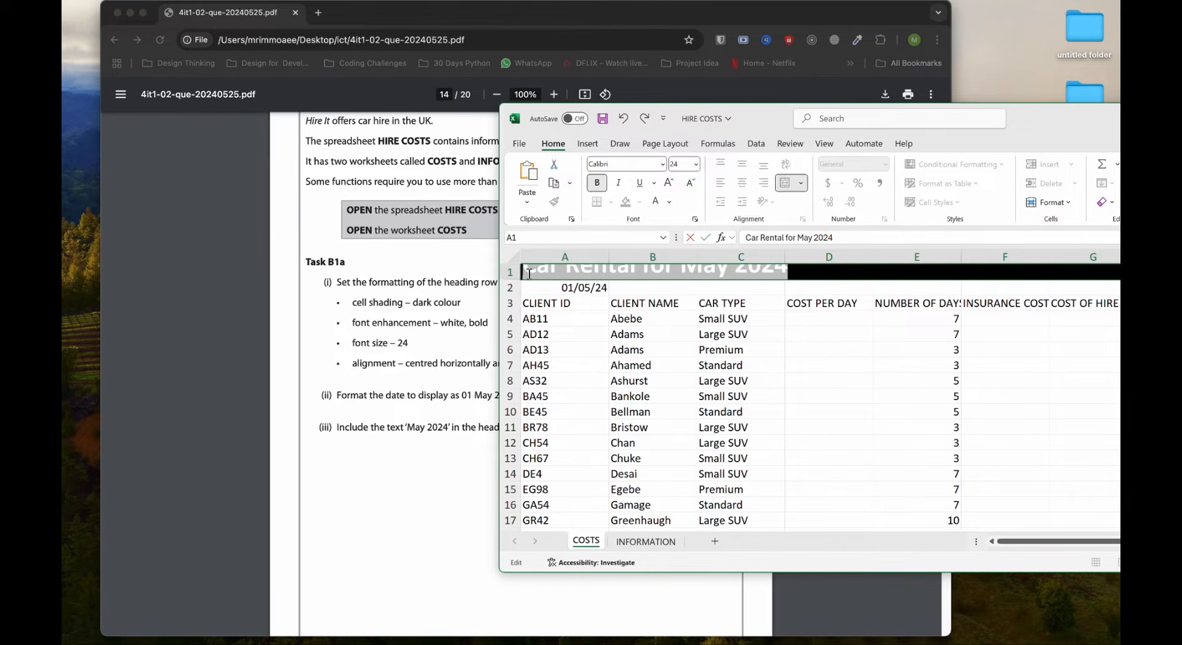
Maximise the workbook, finish editing the heading and increase the height of row 1 to fit its text.
left_click_drag(1056, 116, 841, 94)
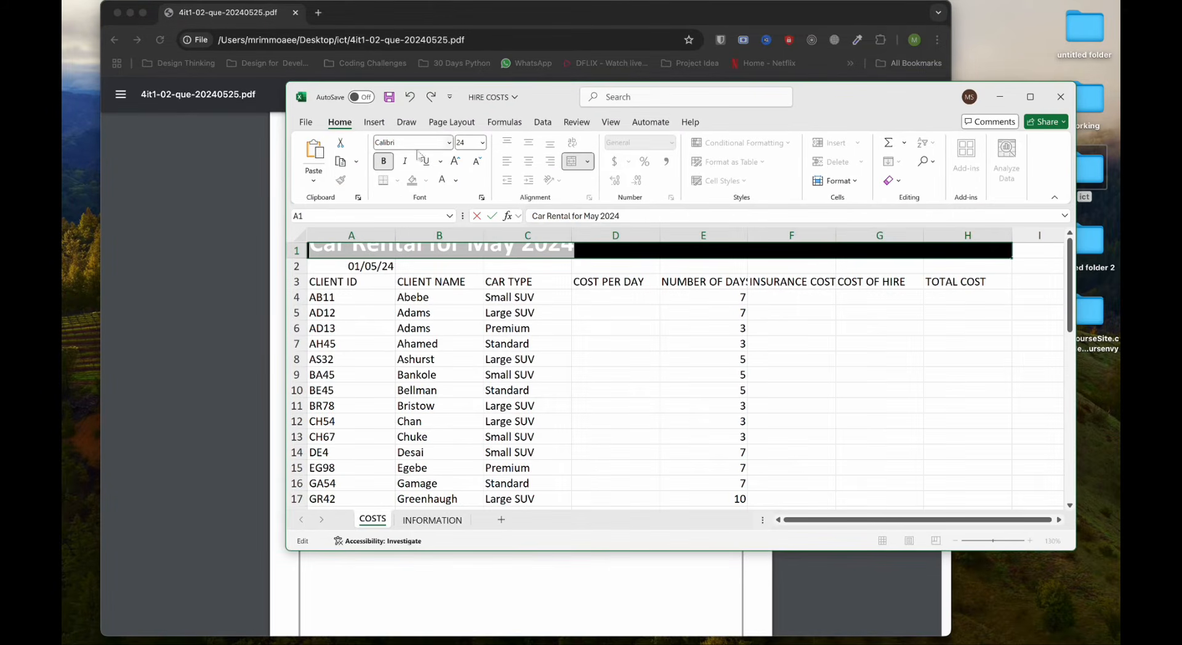
left_click(1030, 97)
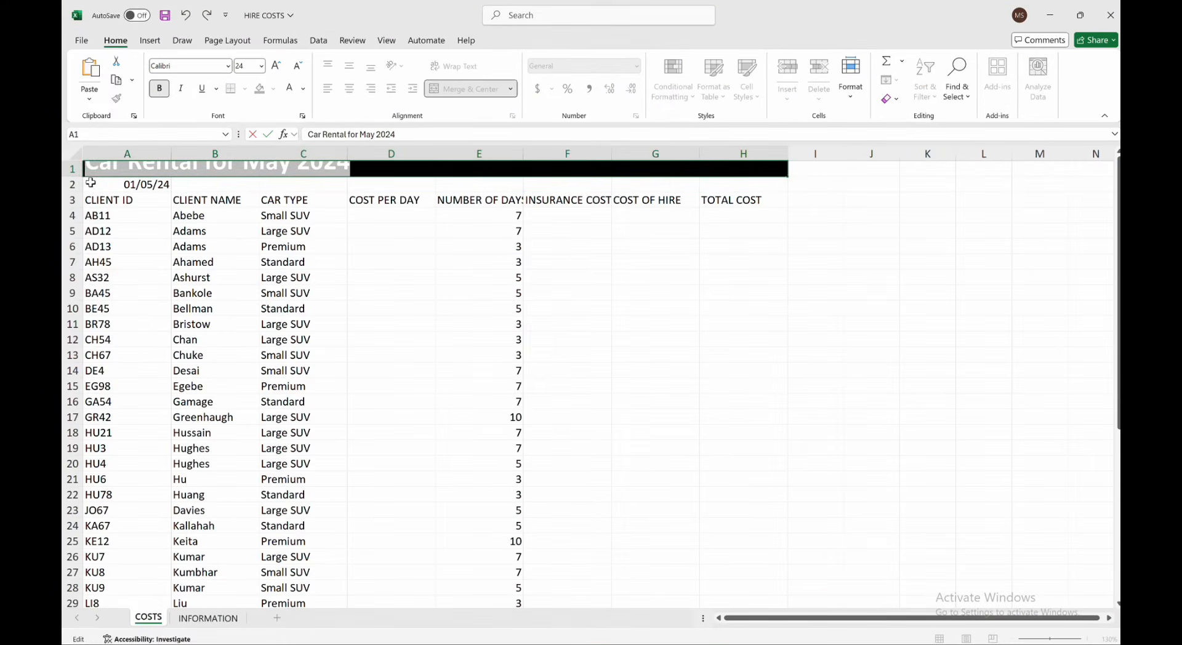
left_click(91, 177)
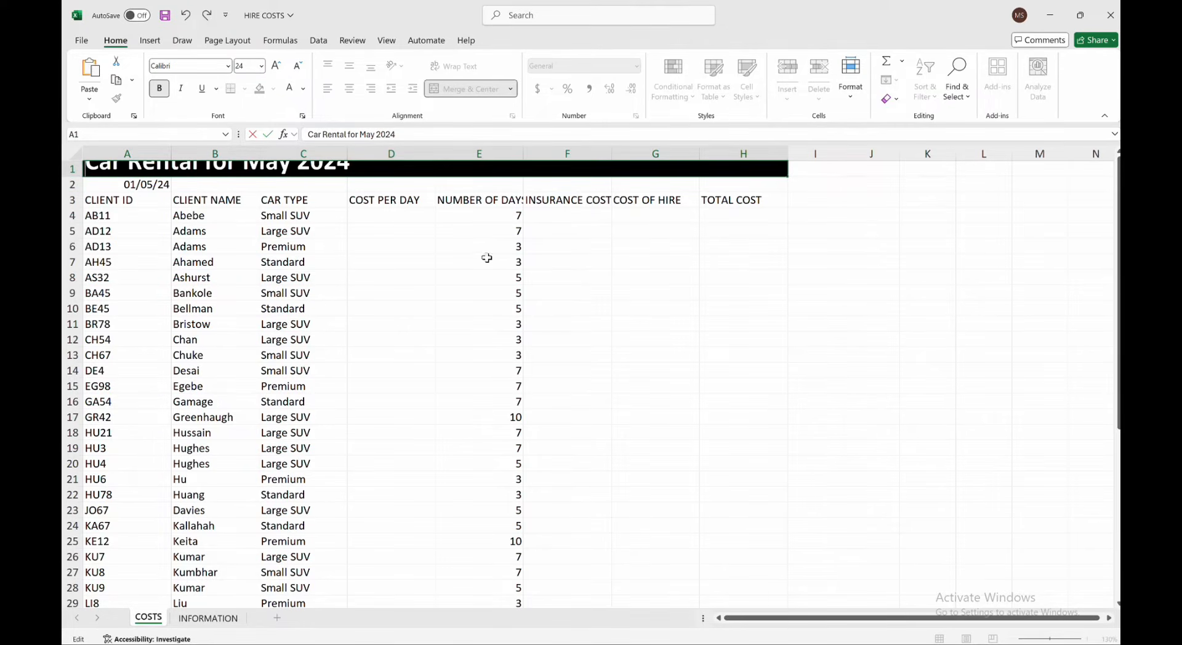
left_click(656, 184)
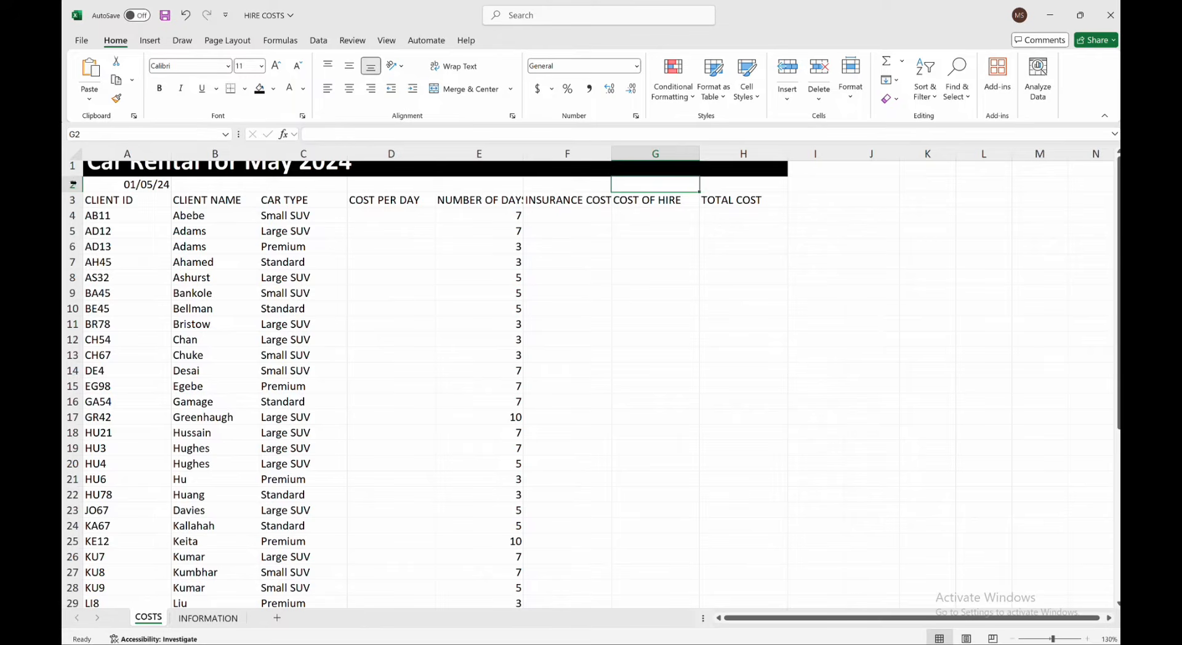
left_click_drag(70, 177, 75, 197)
left_click(191, 250)
Centre the row 1 heading both vertically and horizontally in its merged cell.
left_click(373, 180)
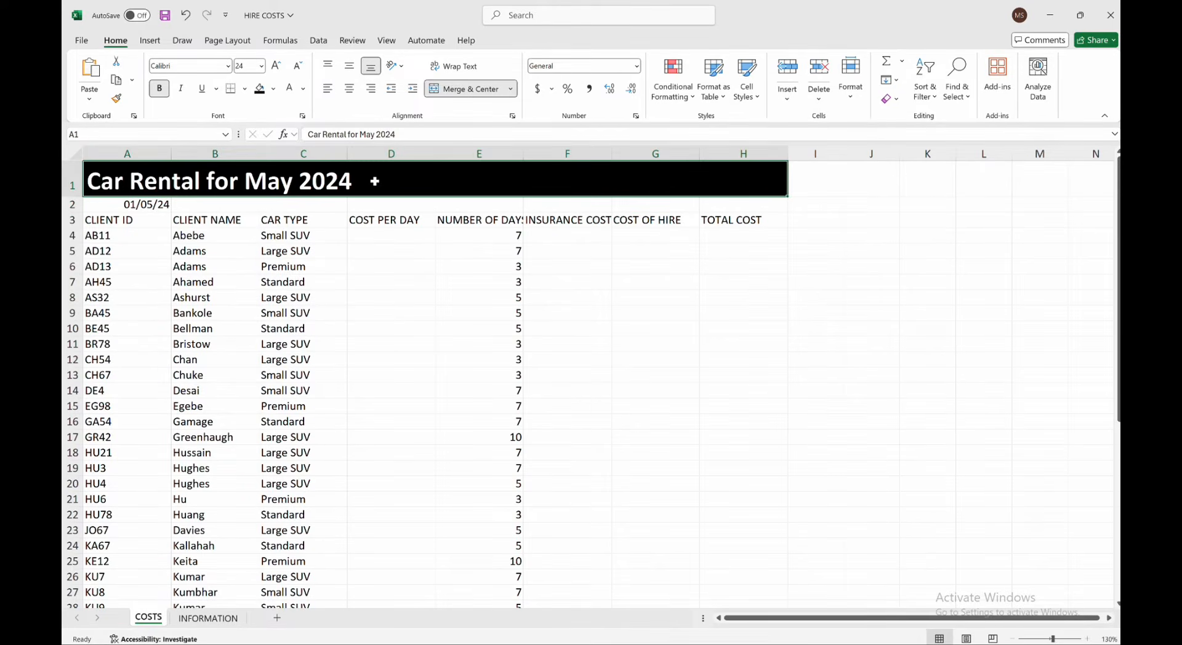
left_click(349, 65)
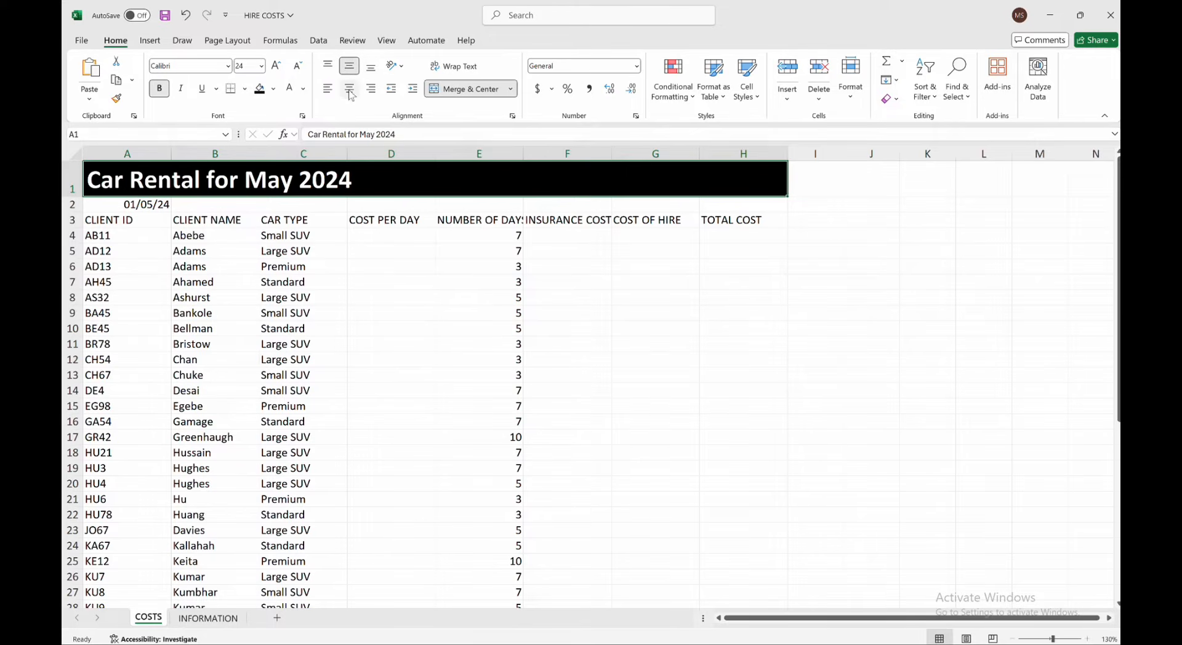
left_click(349, 89)
left_click(442, 278)
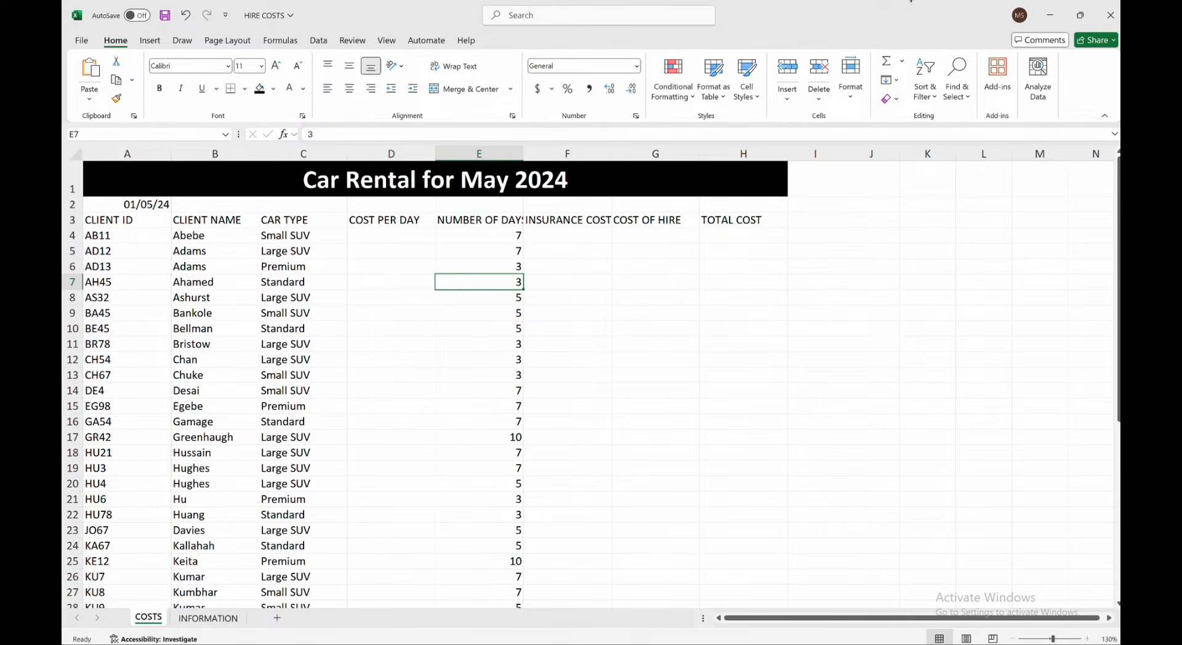
Restore the workbook window beside the exam paper and read the date format required by Task B1a (ii).
left_click(1081, 15)
left_click_drag(545, 86, 835, 89)
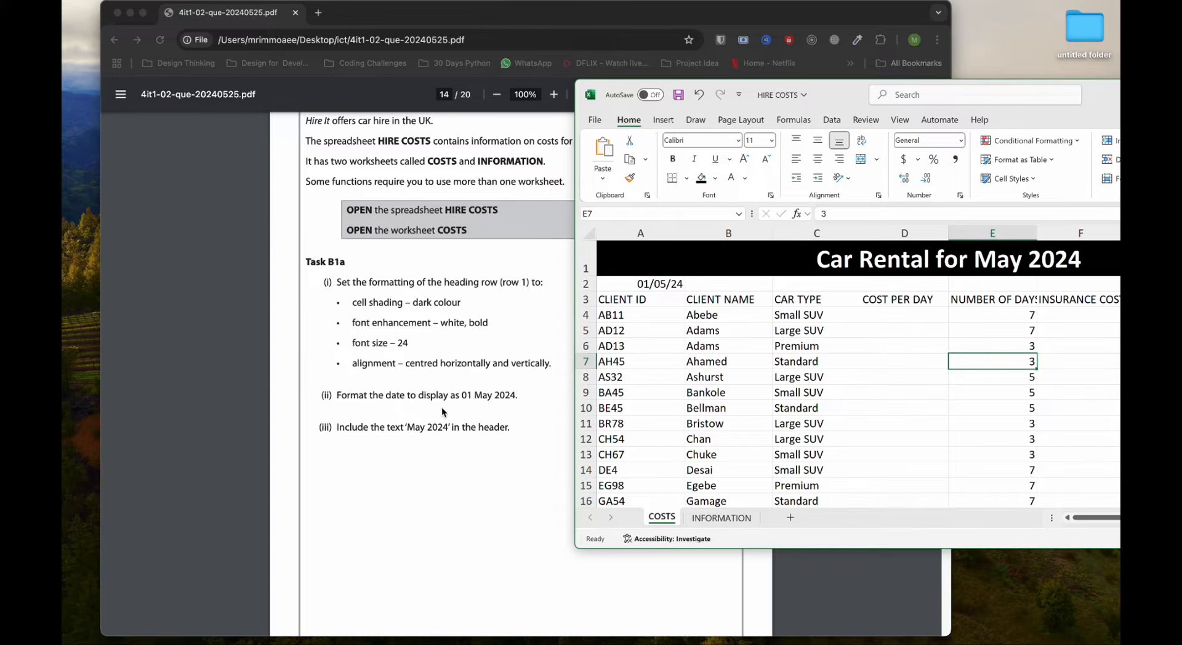
left_click_drag(830, 89, 697, 84)
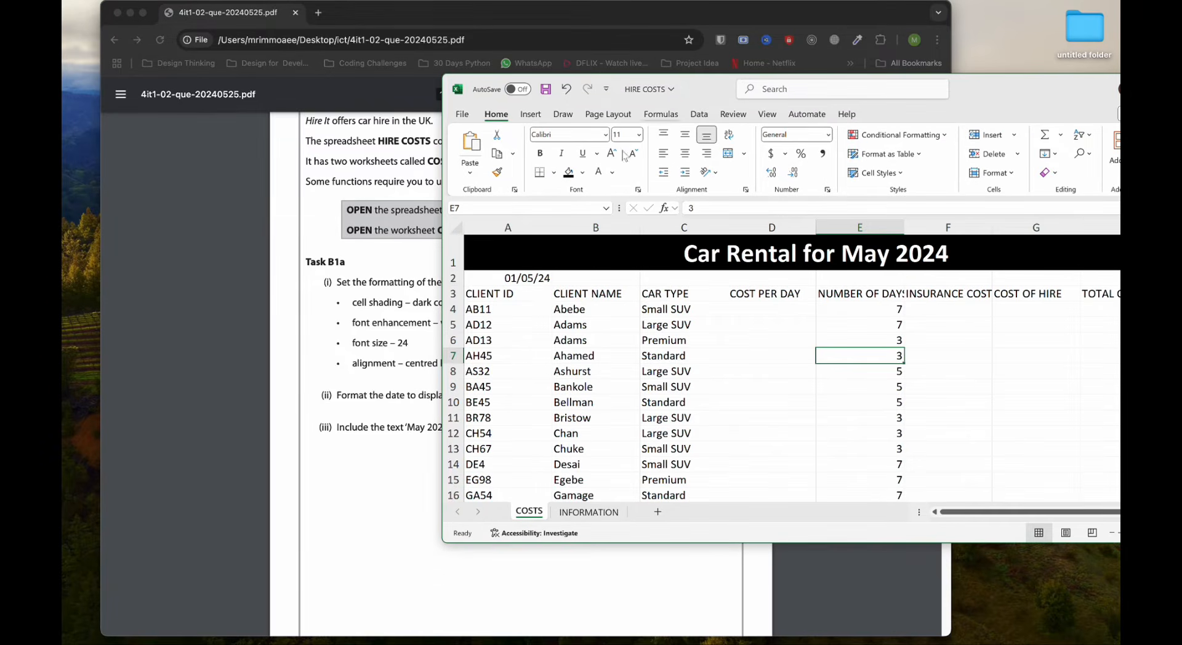
Format the date in cell A2 with the English (United Kingdom) locale and the 14 March 2012 type to display as 01 May 2024.
left_click(545, 280)
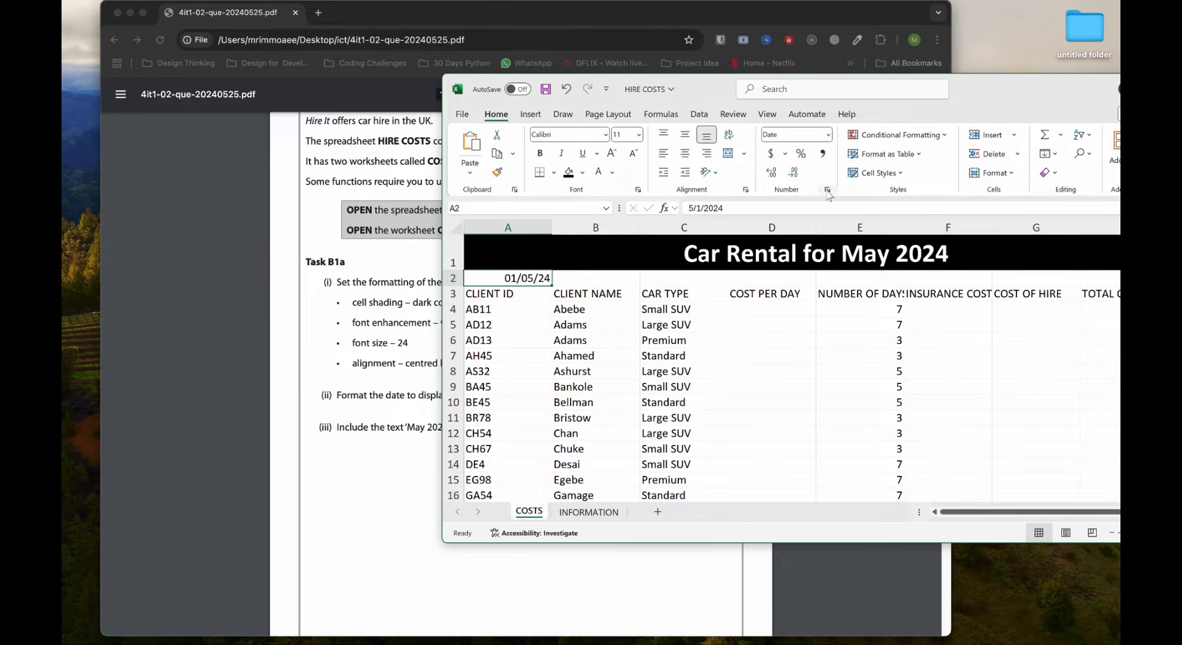
left_click(828, 190)
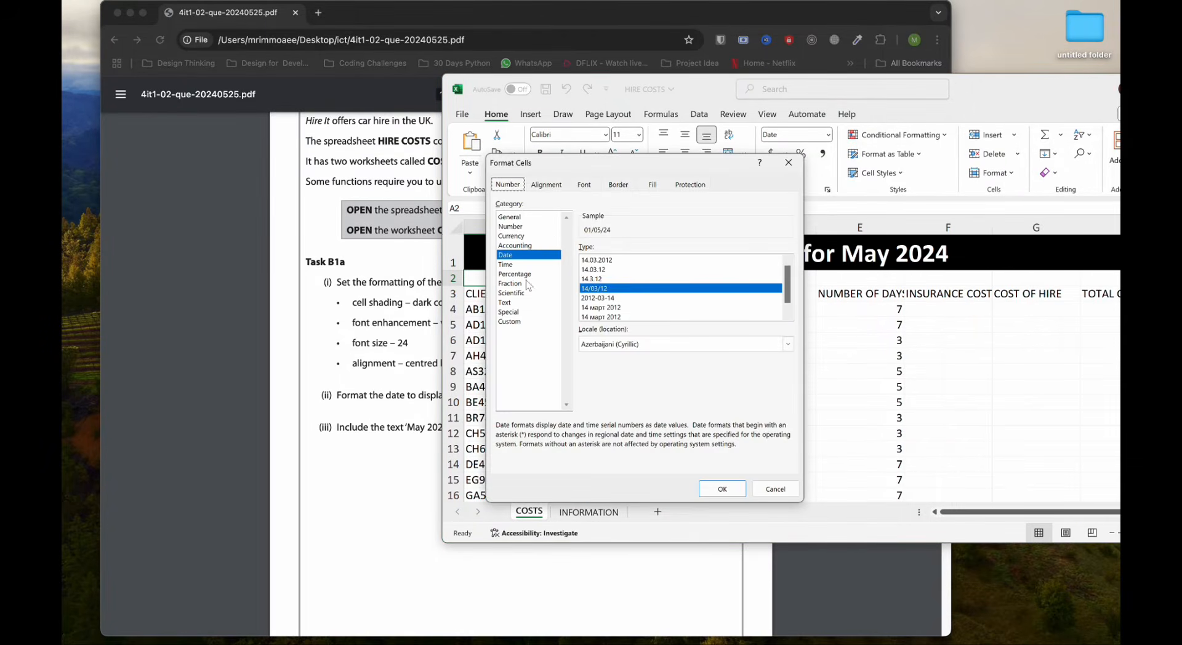
left_click(508, 256)
left_click(625, 343)
scroll(633, 382, "down", 3)
scroll(634, 400, "down", 6)
scroll(634, 400, "down", 1)
scroll(633, 398, "down", 2)
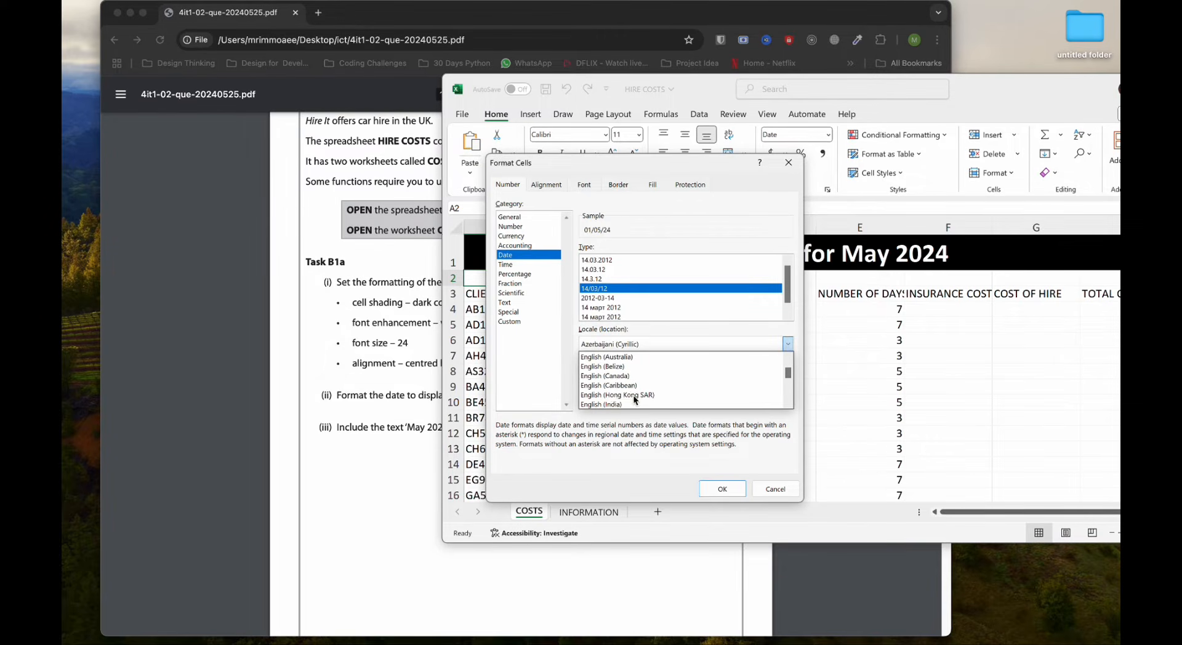
scroll(634, 399, "down", 4)
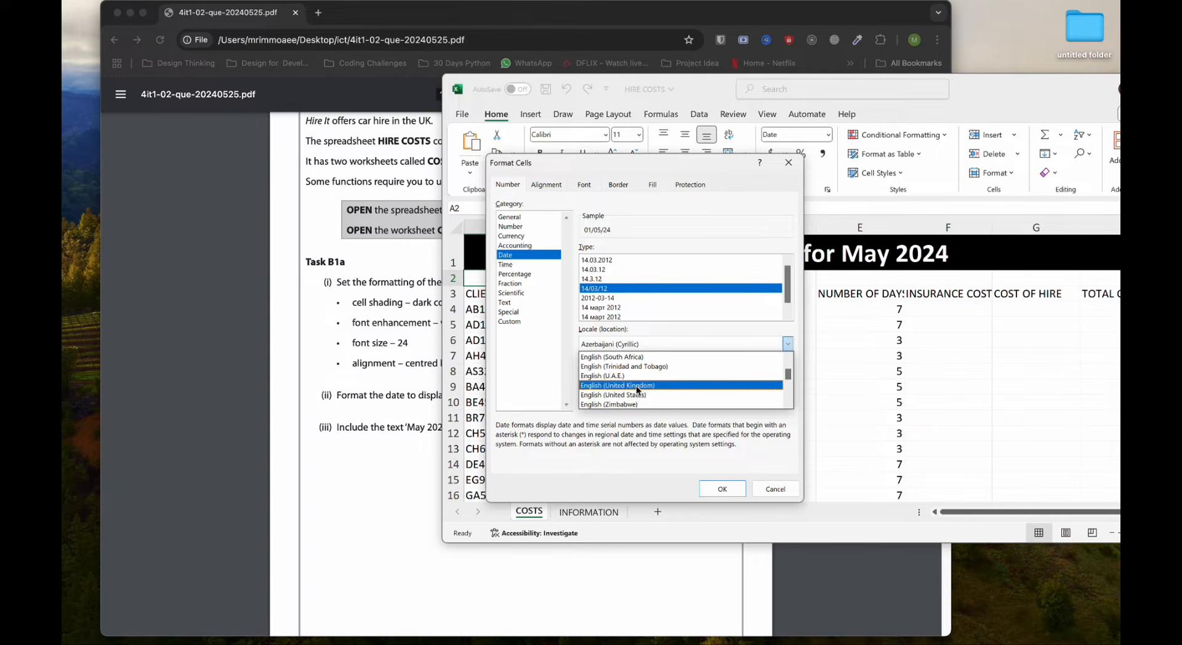
left_click(636, 402)
left_click(622, 317)
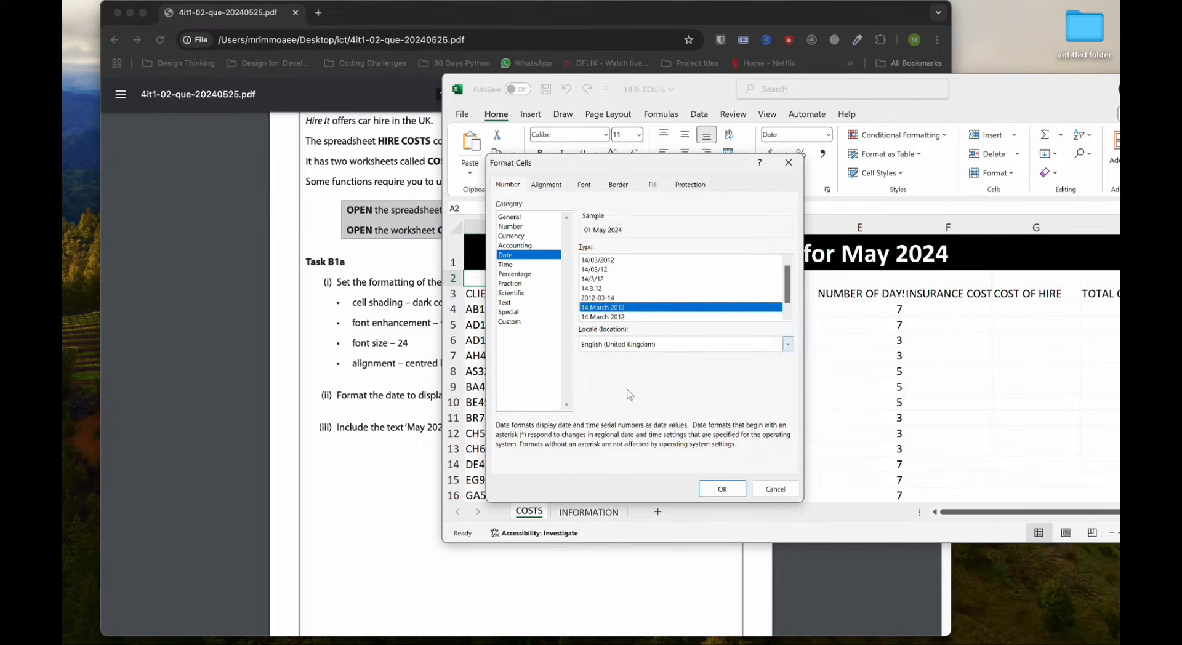
left_click(722, 488)
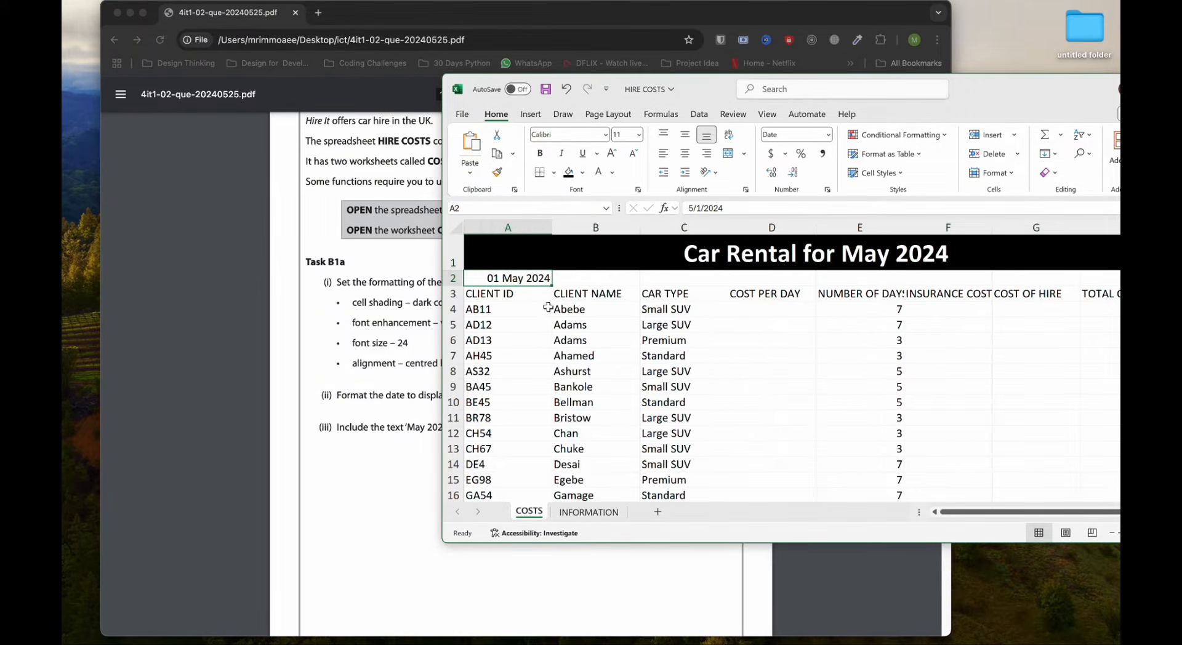
Read the Task B1b instructions in the exam paper and examine the car types, daily costs and insurance fees on the INFORMATION worksheet.
left_click_drag(1000, 94, 1119, 94)
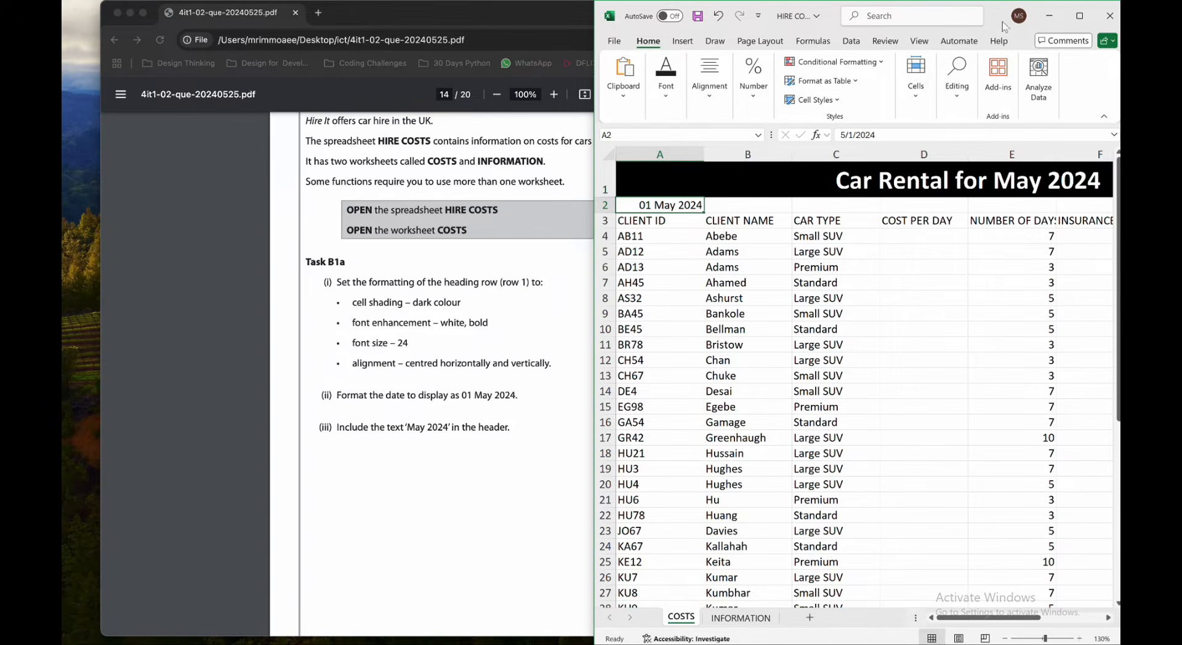
scroll(533, 364, "down", 6)
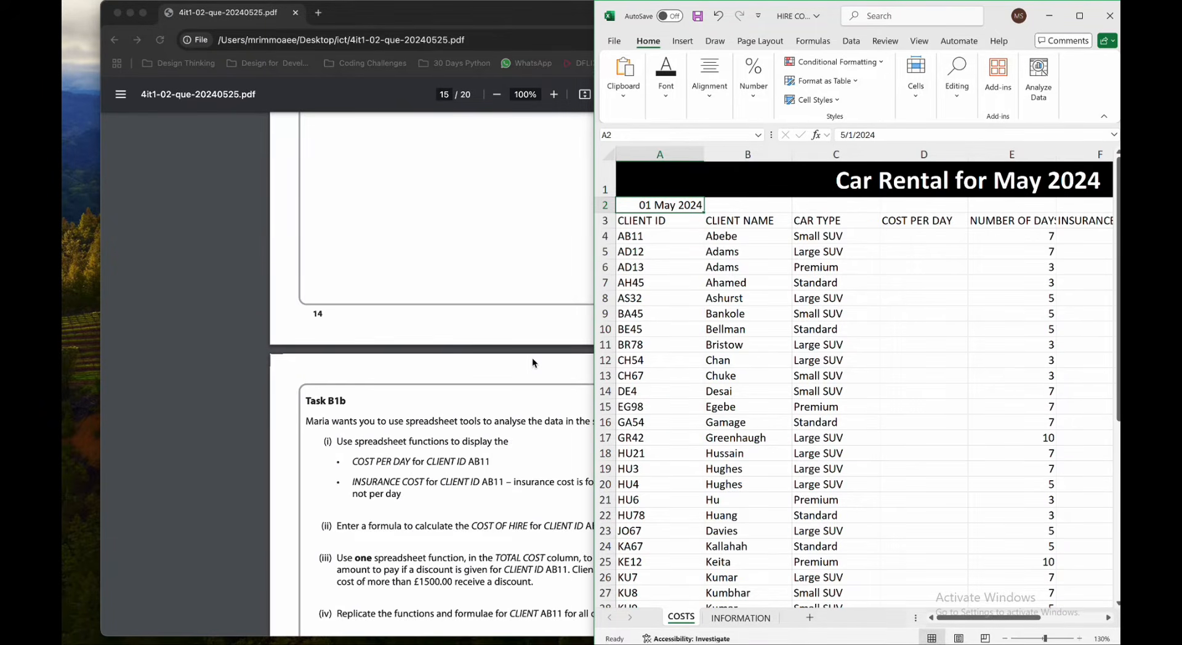
scroll(533, 363, "down", 3)
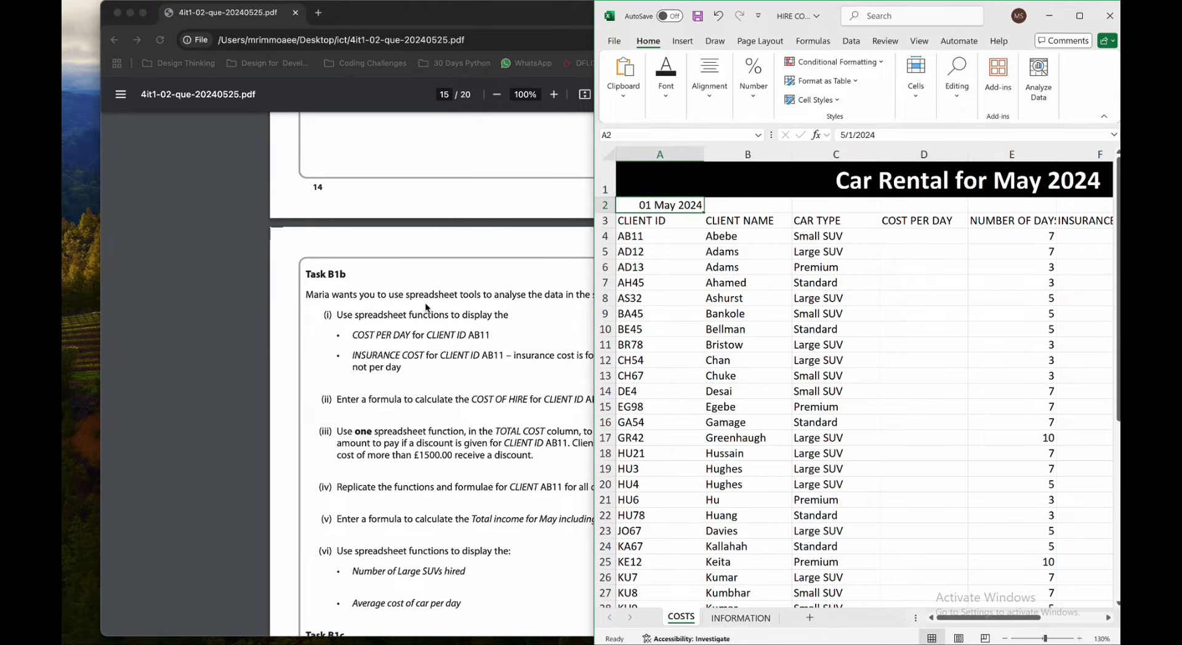
left_click_drag(999, 19, 609, 348)
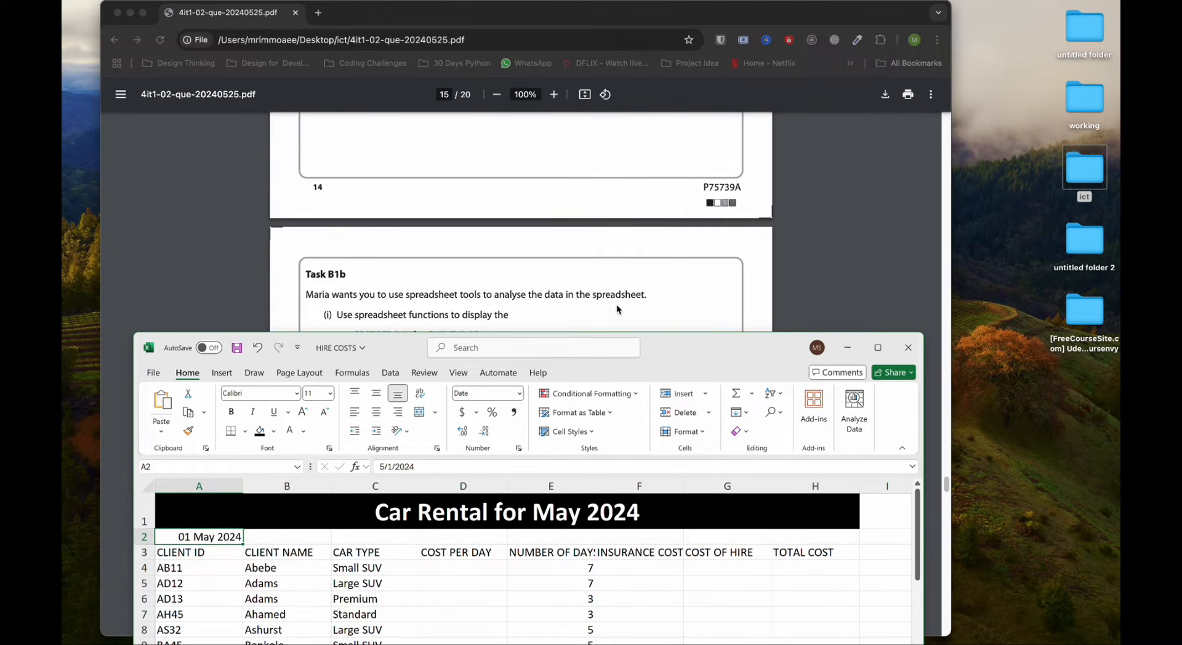
left_click_drag(702, 348, 1100, 105)
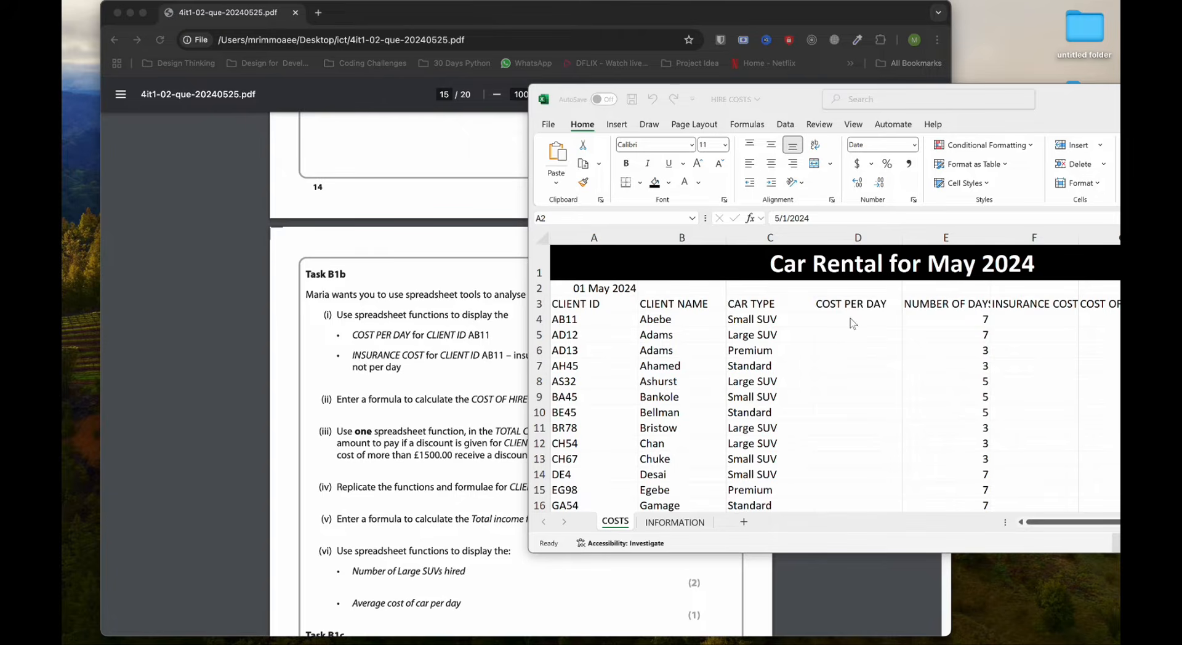
left_click(673, 522)
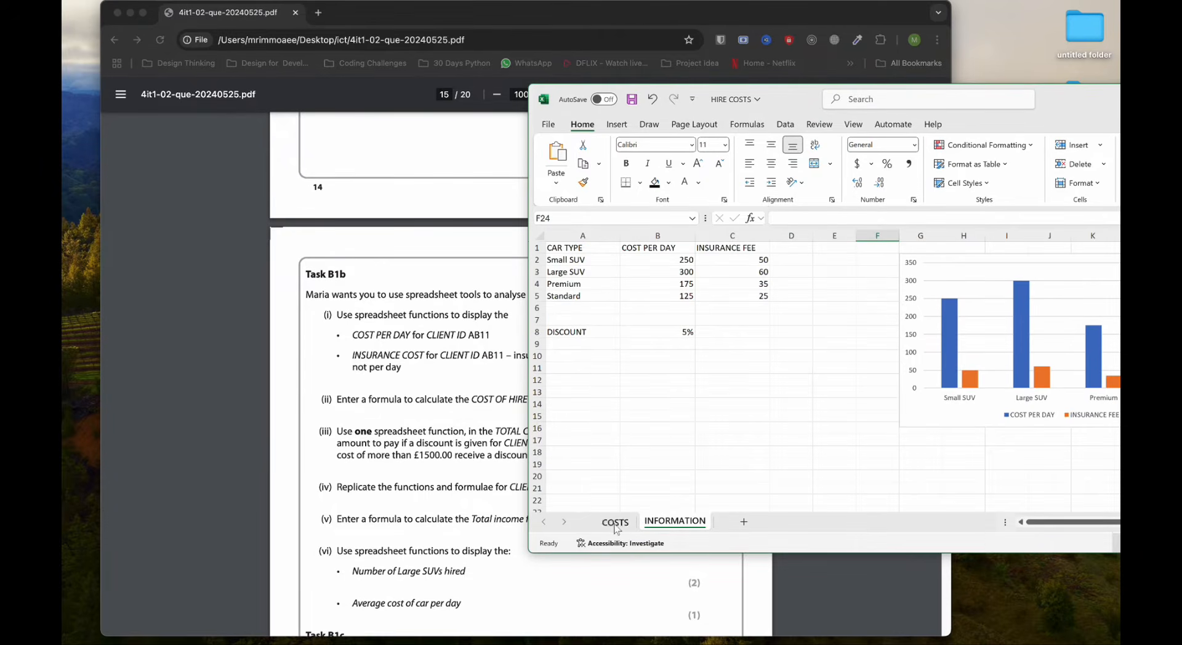
left_click(615, 521)
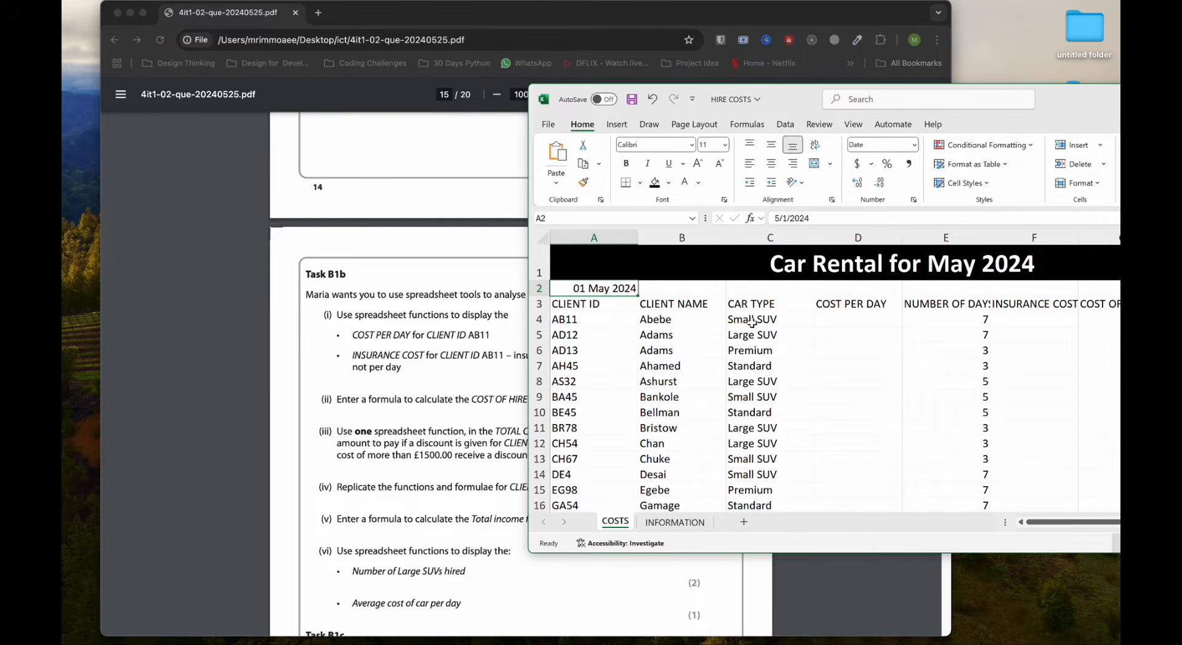
left_click_drag(1086, 109, 876, 87)
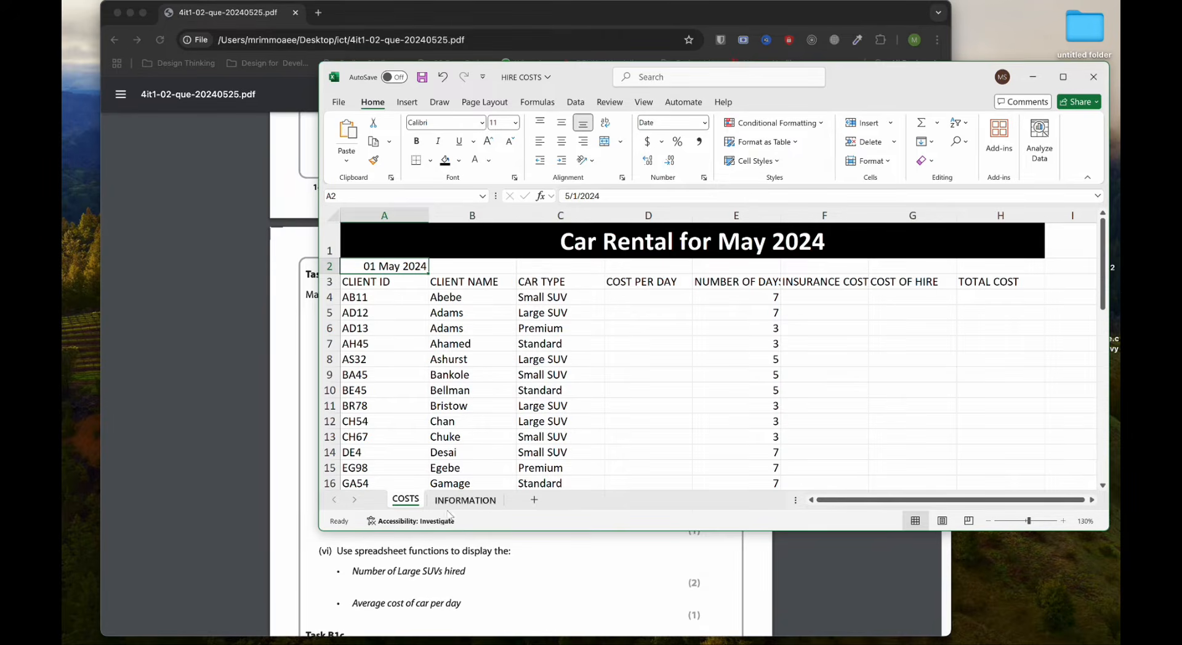
left_click(484, 502)
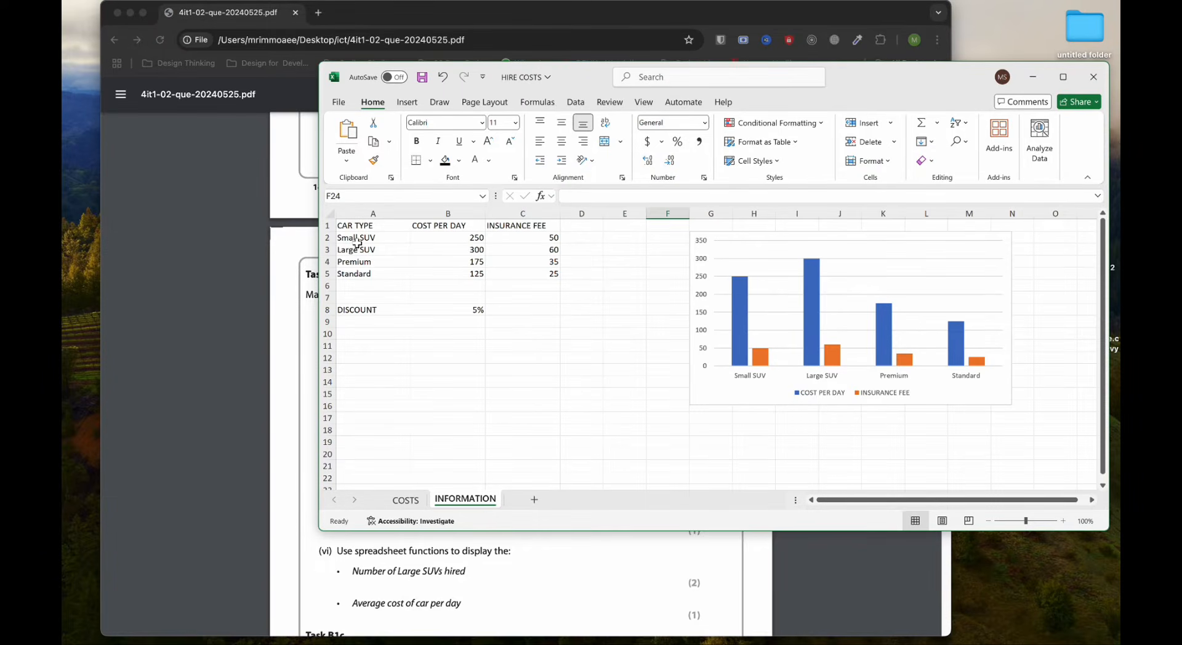
left_click(406, 500)
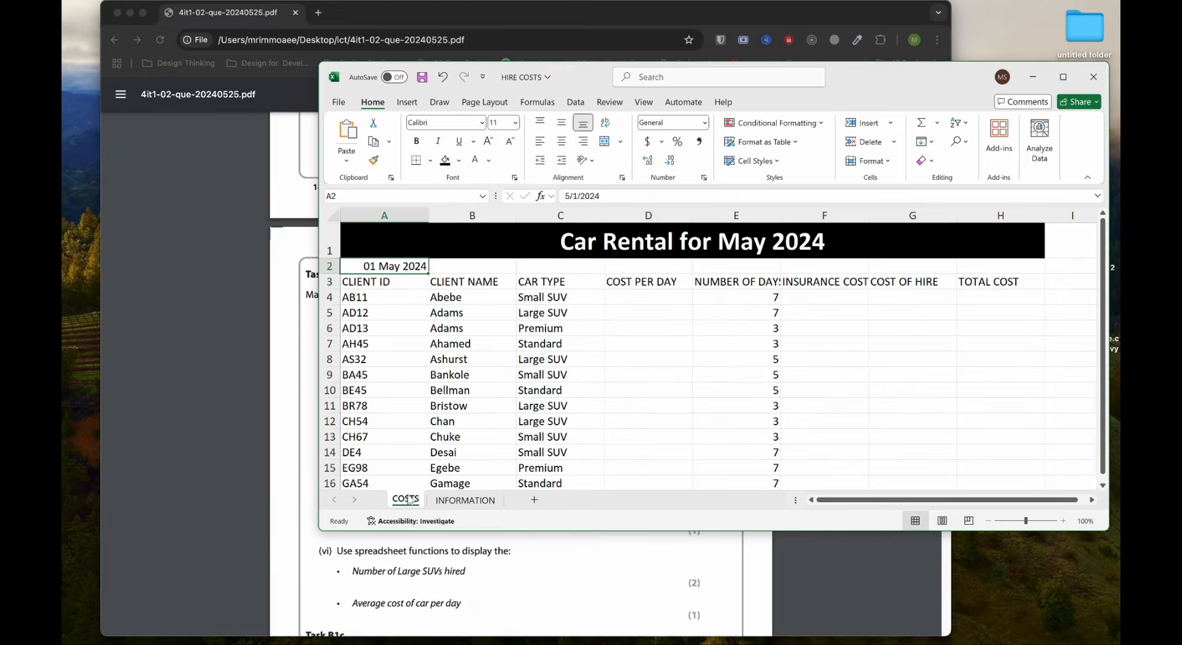
Insert a VLOOKUP function in cell D4 of the COSTS worksheet with C4 as the lookup value.
left_click(631, 301)
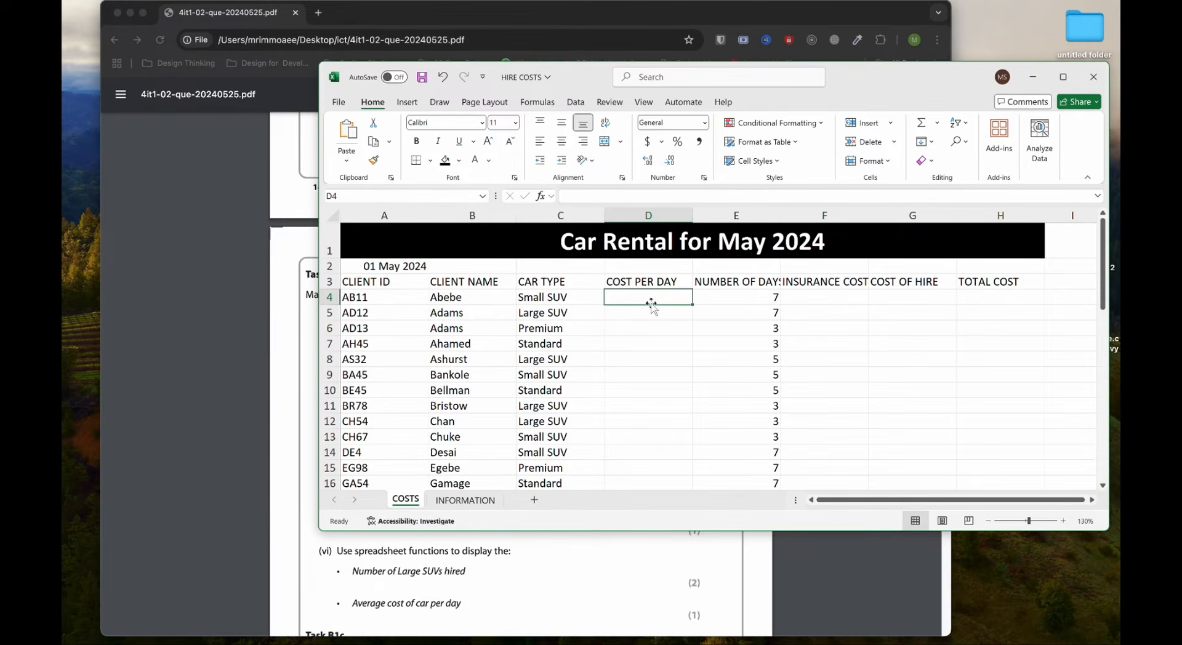
left_click(542, 196)
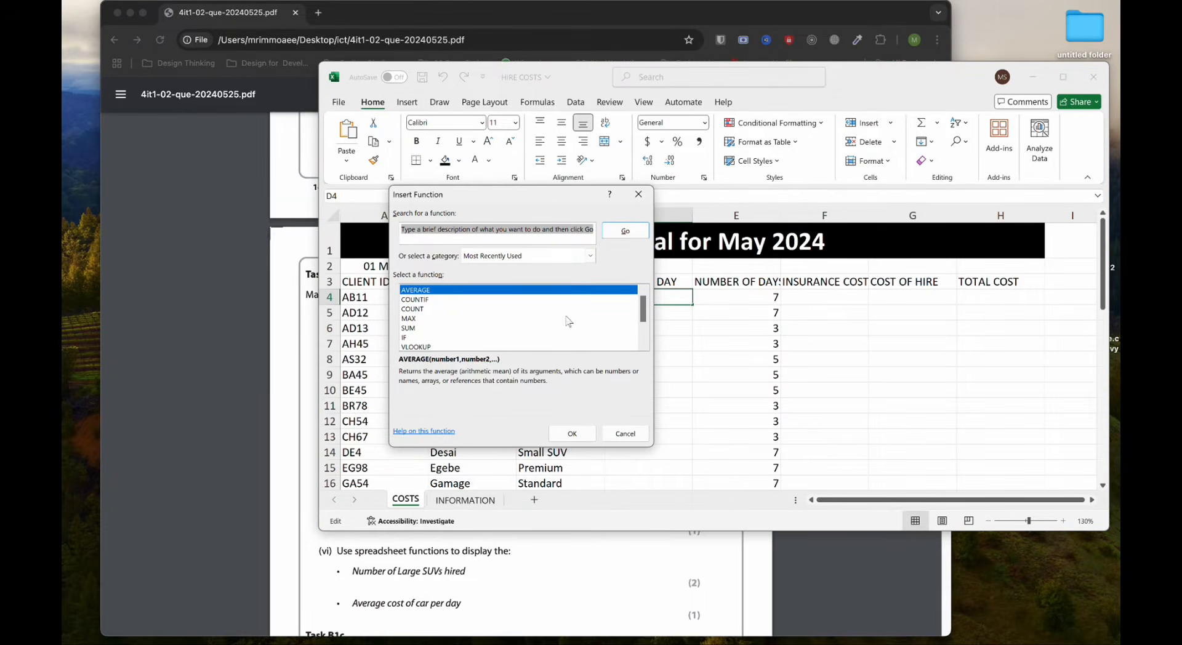
scroll(495, 327, "down", 2)
left_click(435, 310)
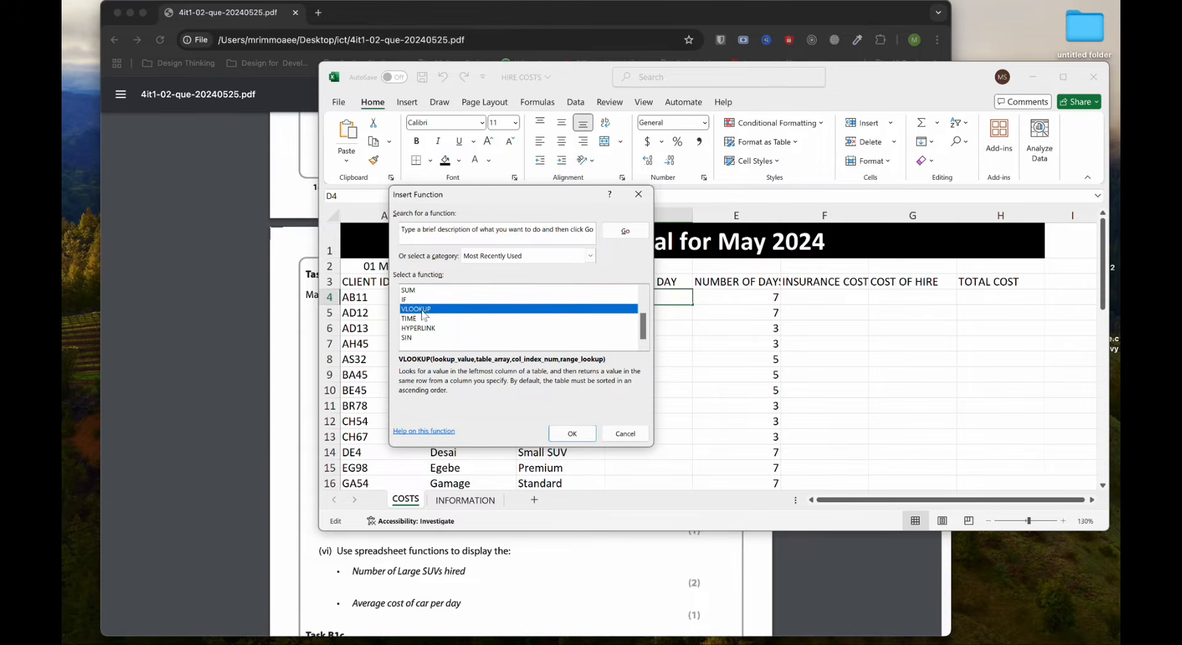
left_click(572, 435)
left_click_drag(570, 211, 1010, 194)
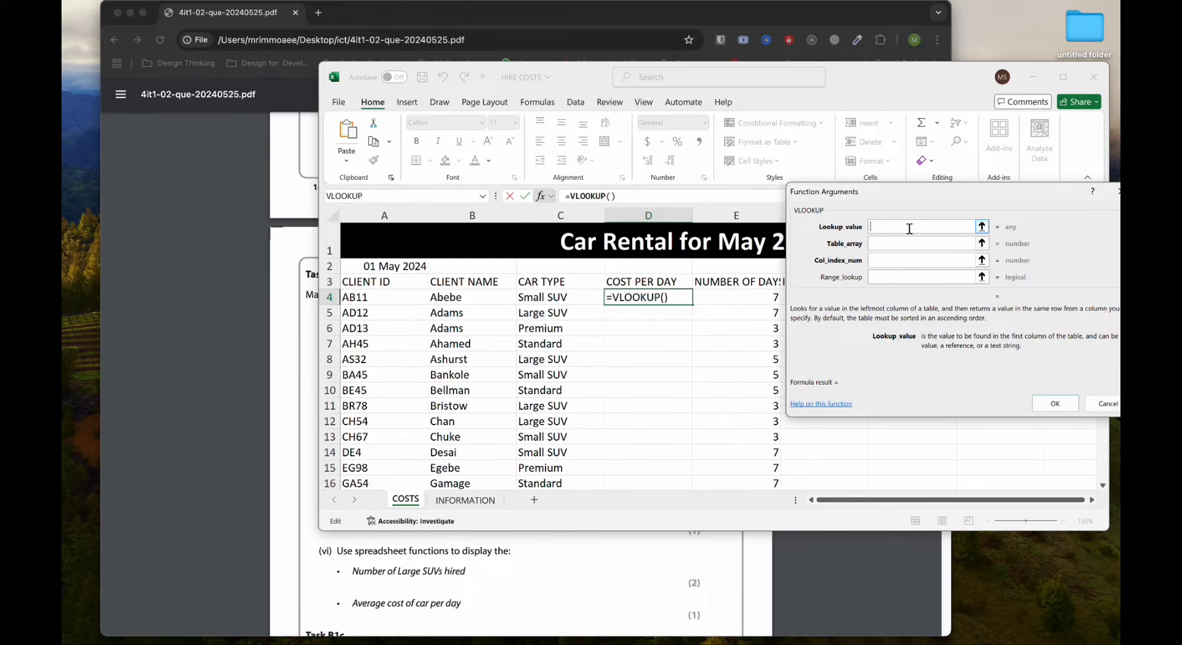
left_click(555, 298)
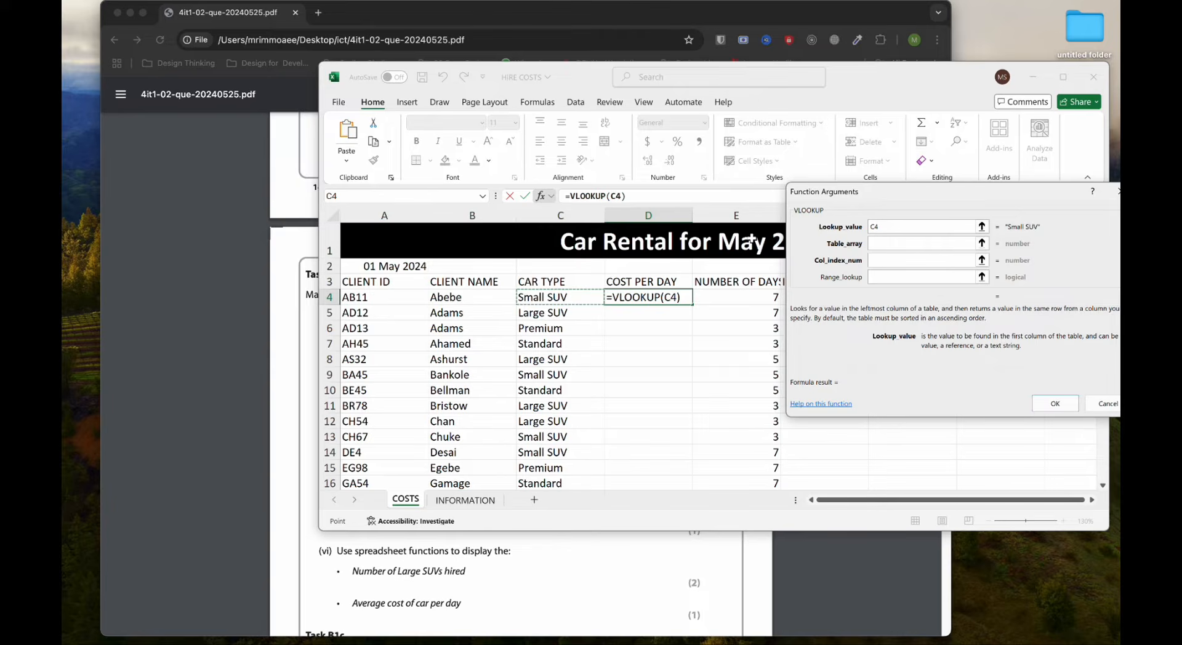
Complete the D4 VLOOKUP with the CAR_INFORMATION range from the INFORMATION worksheet as table array, column index 2 and range lookup False.
left_click(887, 243)
left_click(475, 500)
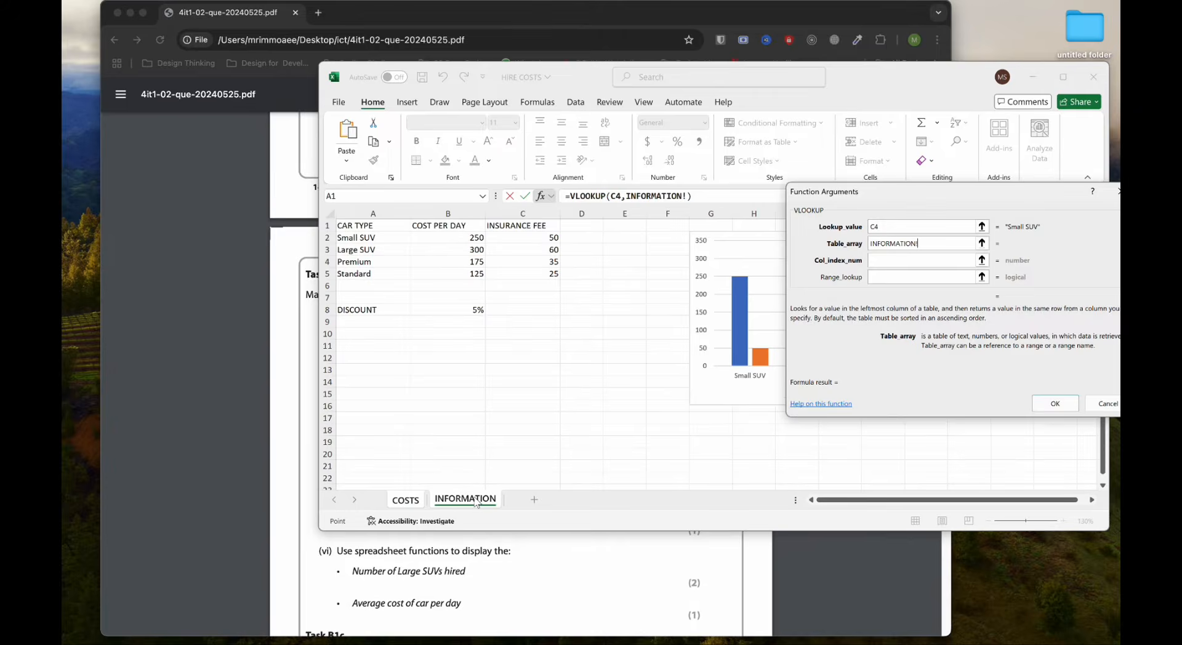
left_click_drag(349, 227, 537, 276)
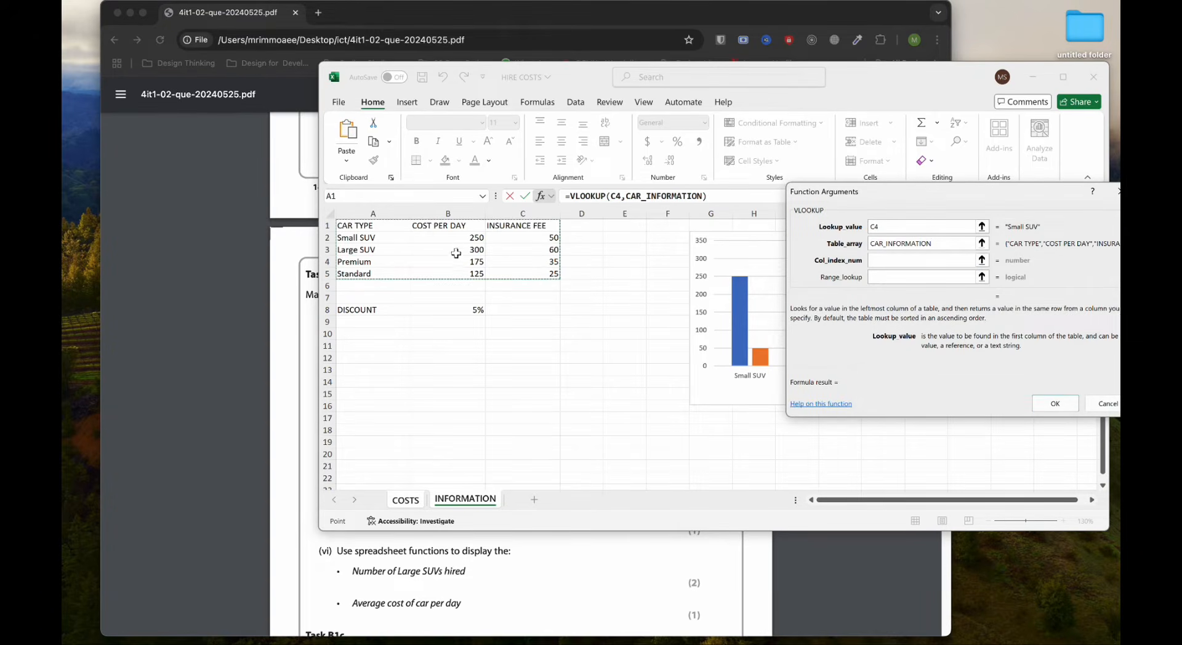
left_click(885, 260)
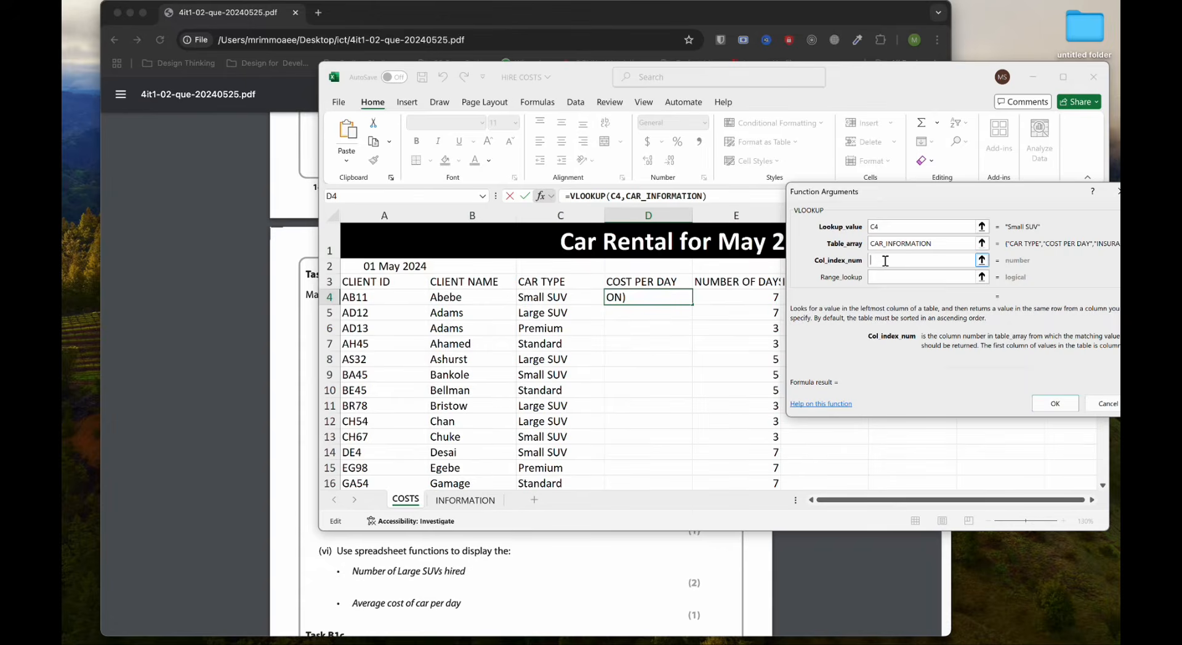
type("2")
left_click(897, 276)
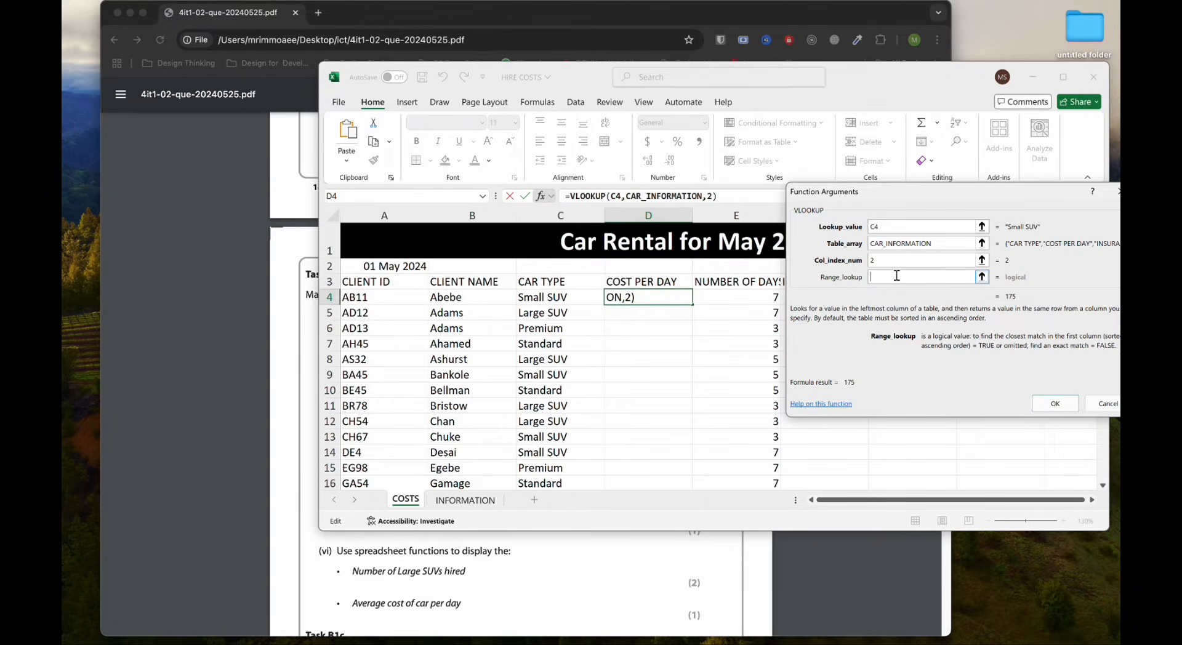
type("False")
left_click(1054, 405)
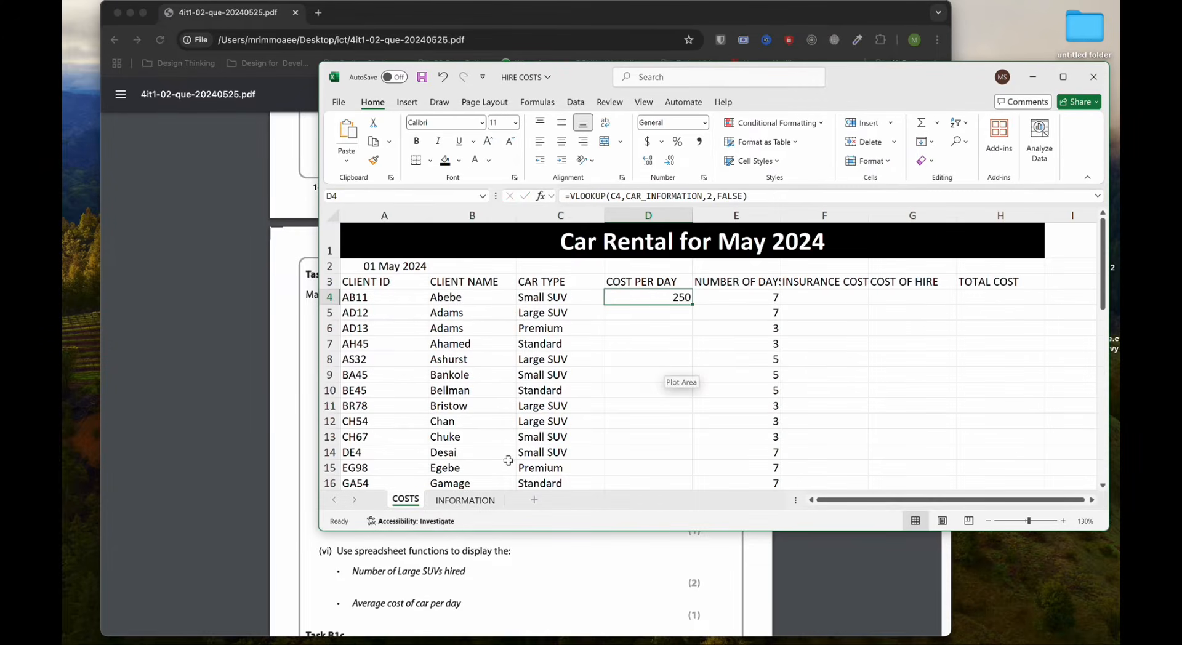
Check the D4 cost per day against the INFORMATION worksheet and read the insurance cost requirement in Task B1b (i).
left_click(449, 501)
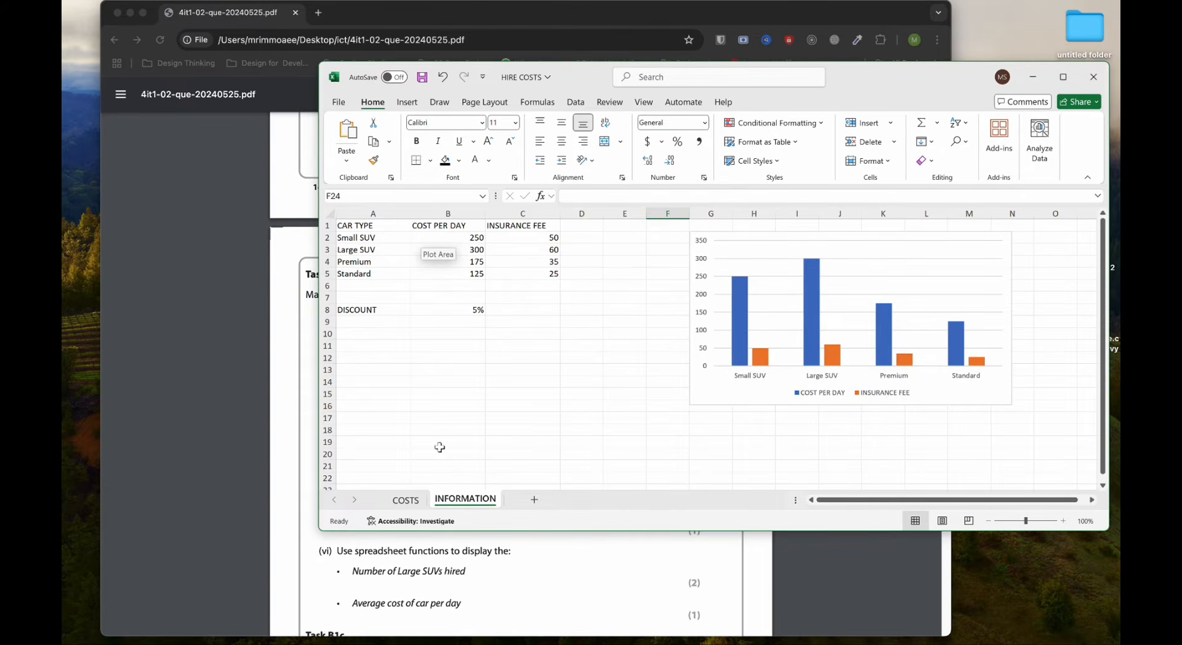
left_click(406, 500)
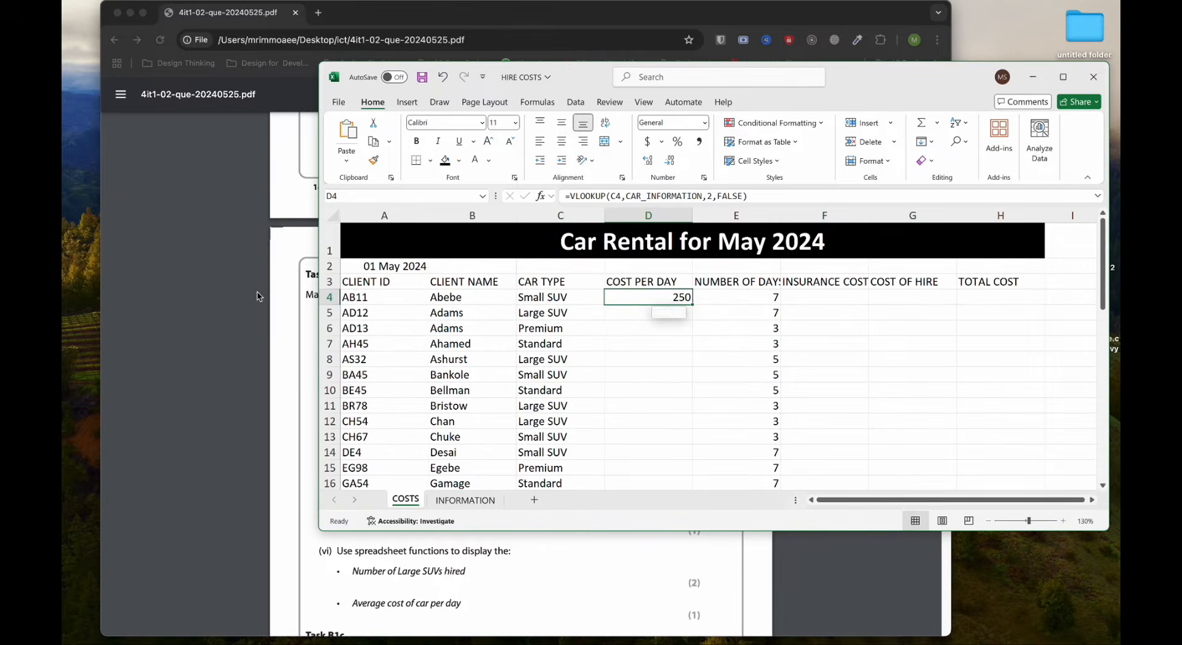
left_click(265, 298)
scroll(450, 335, "down", 1)
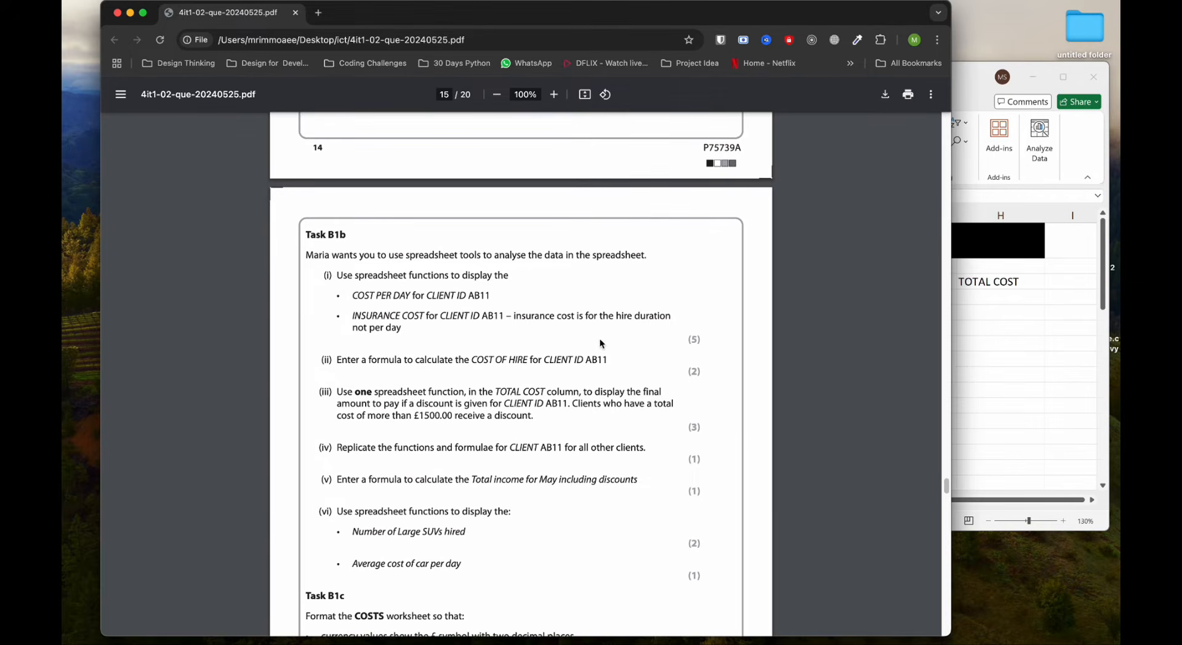
left_click(1012, 335)
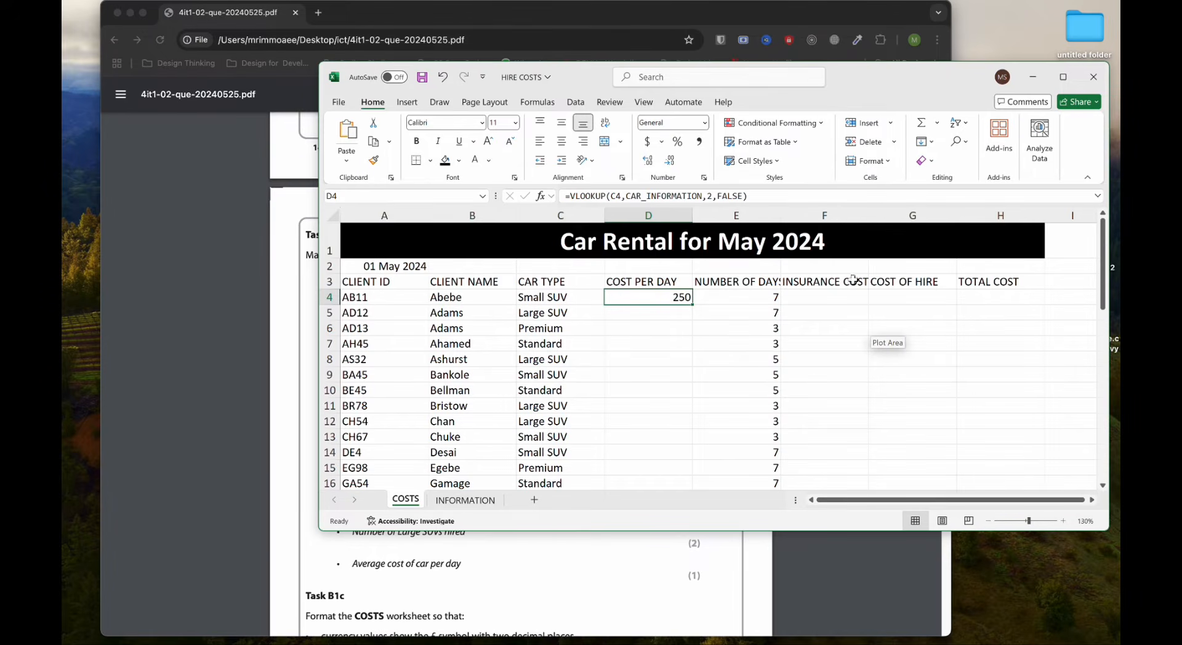
Widen the INSURANCE COST column and insert a VLOOKUP function in cell F4 with C4 as the lookup value.
left_click_drag(869, 213, 885, 214)
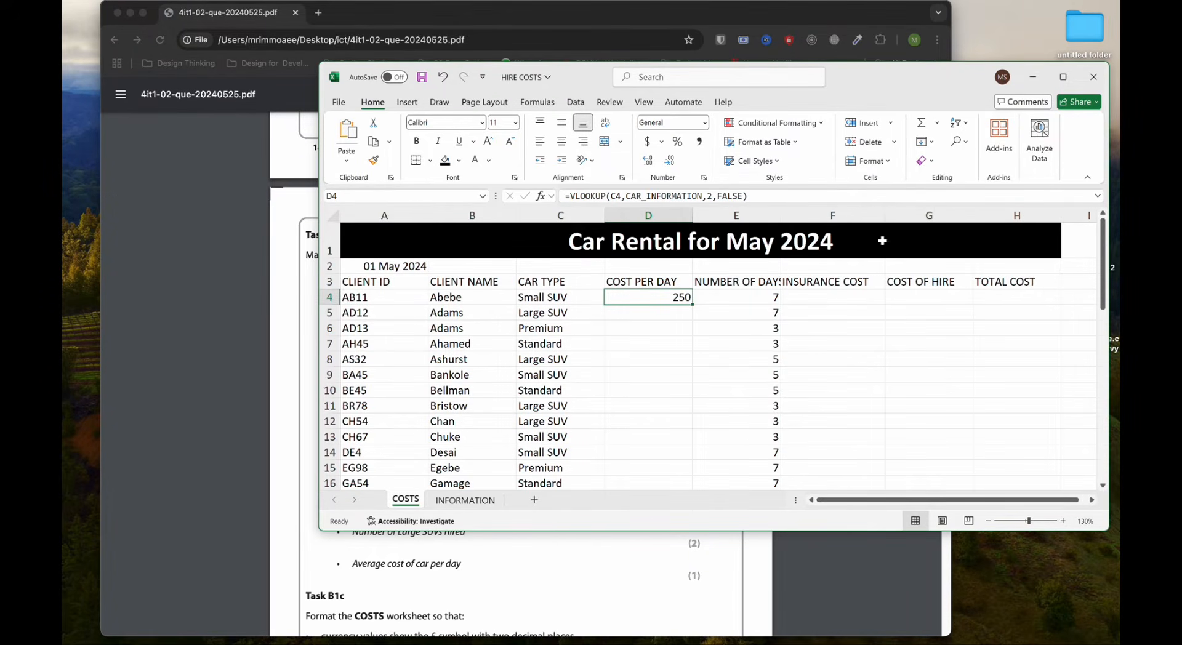
left_click(834, 300)
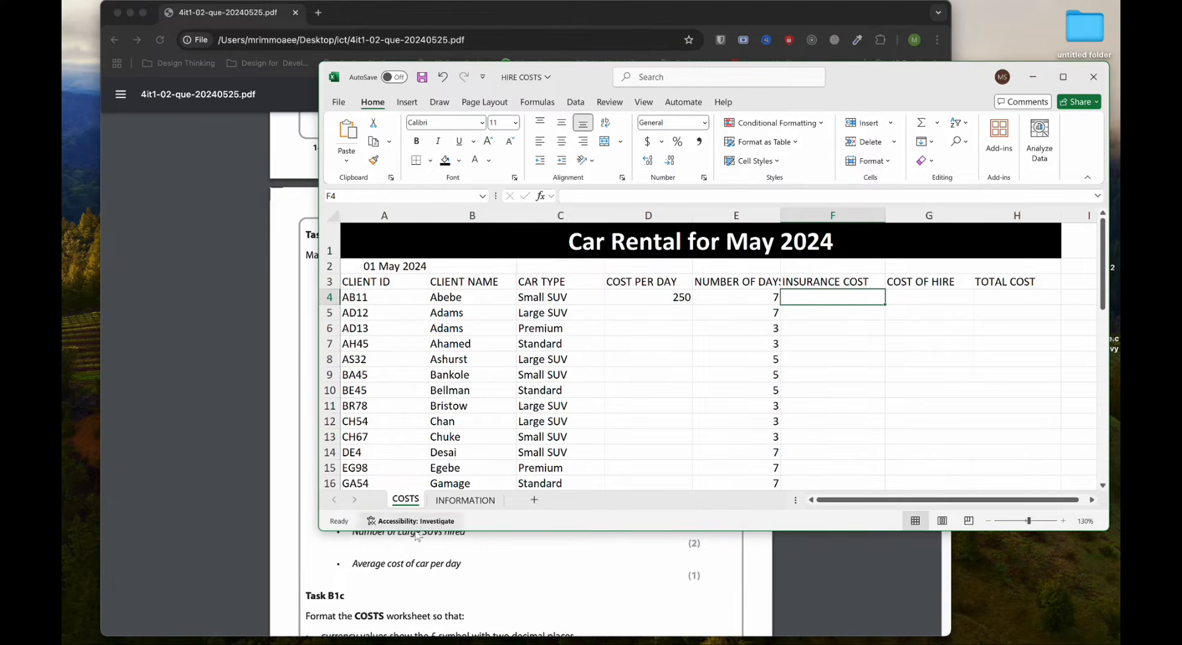
left_click(465, 500)
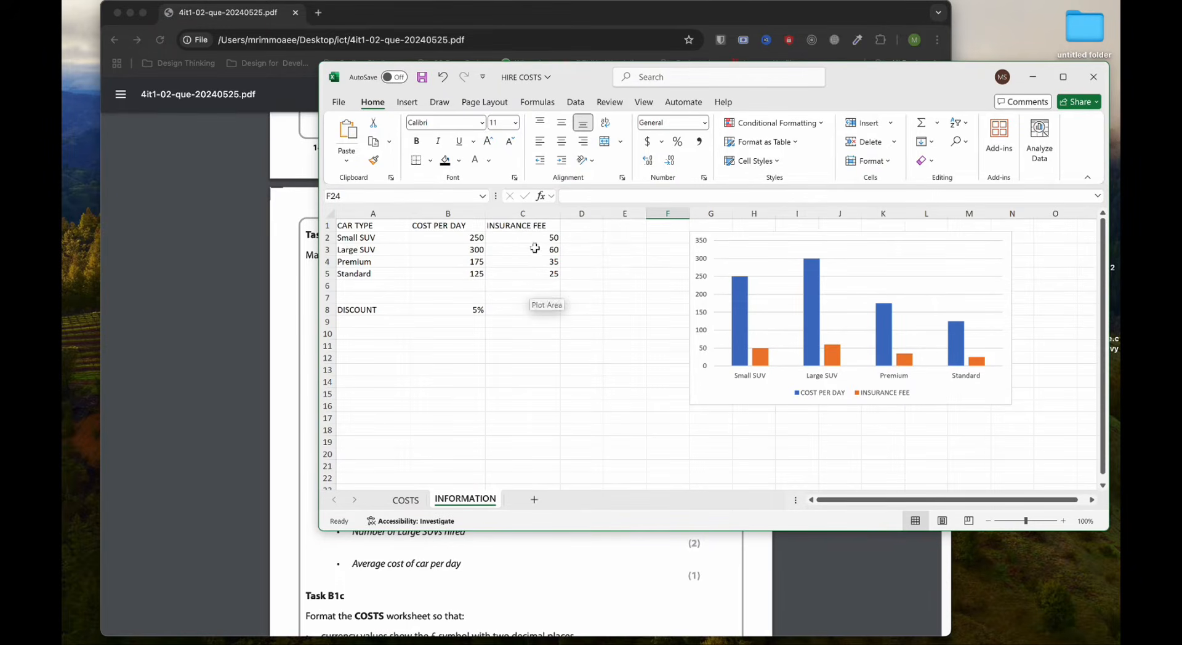
left_click(406, 500)
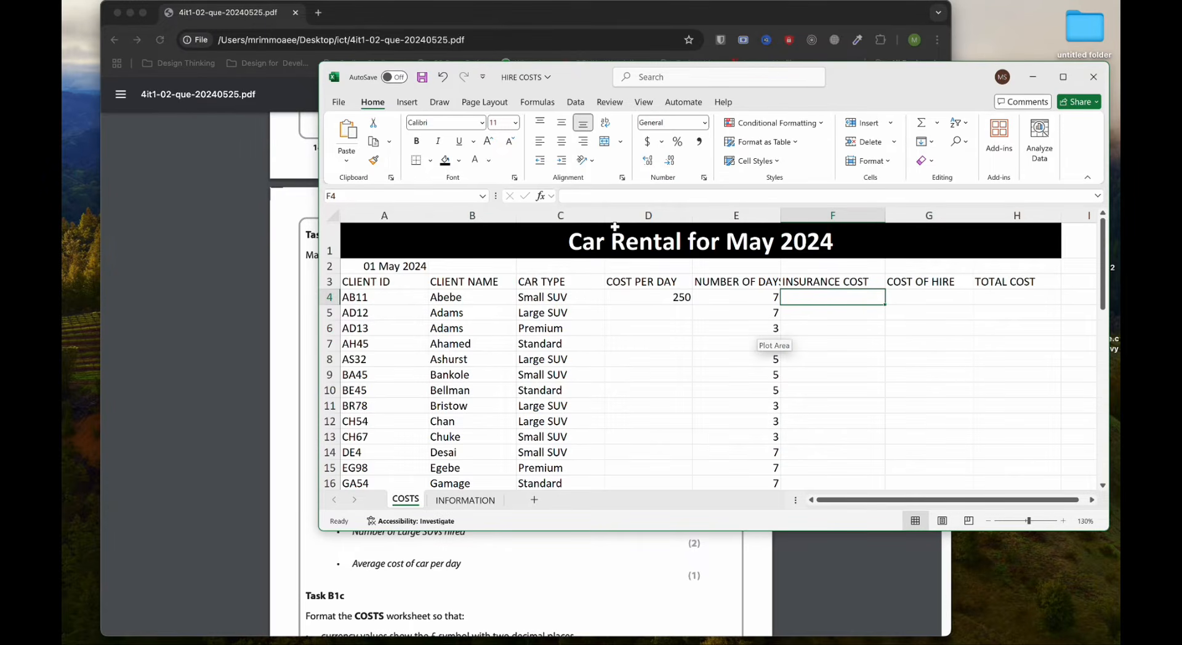
key("shift+F3")
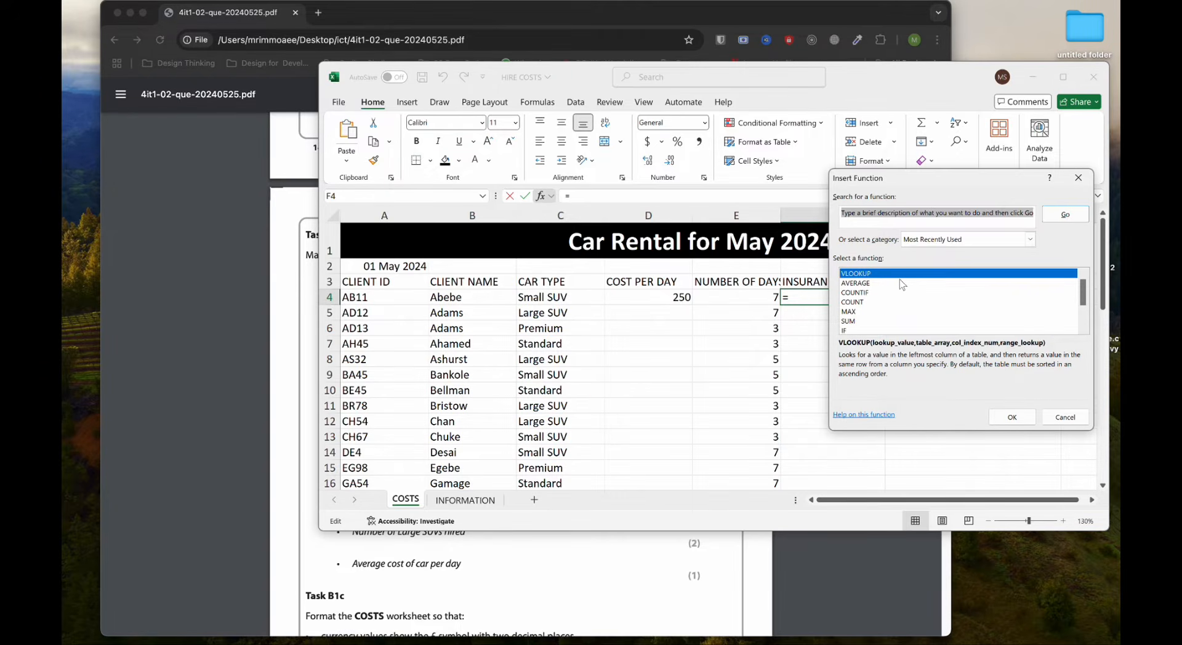
left_click(1012, 418)
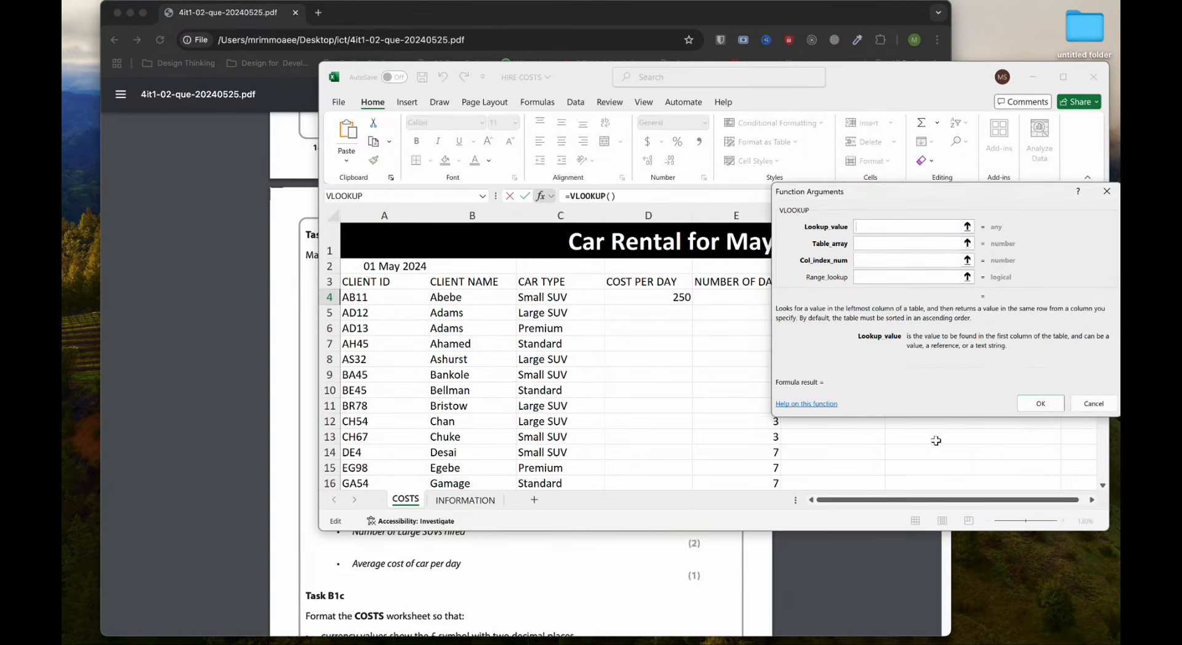
left_click_drag(917, 202, 914, 233)
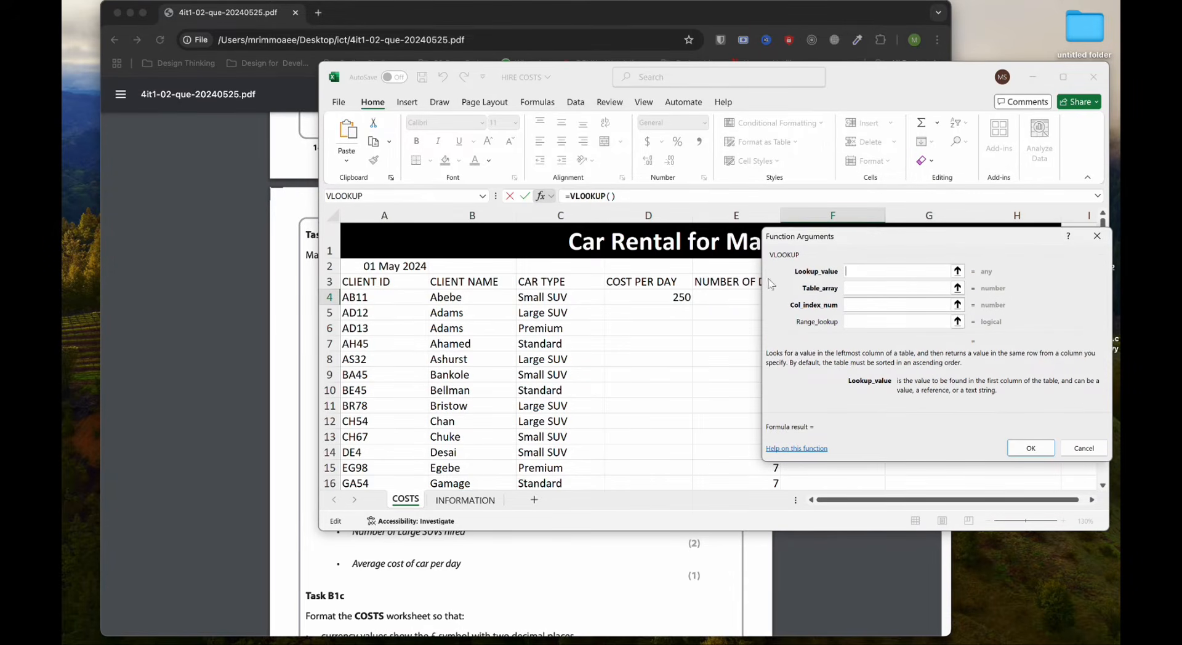
left_click(562, 295)
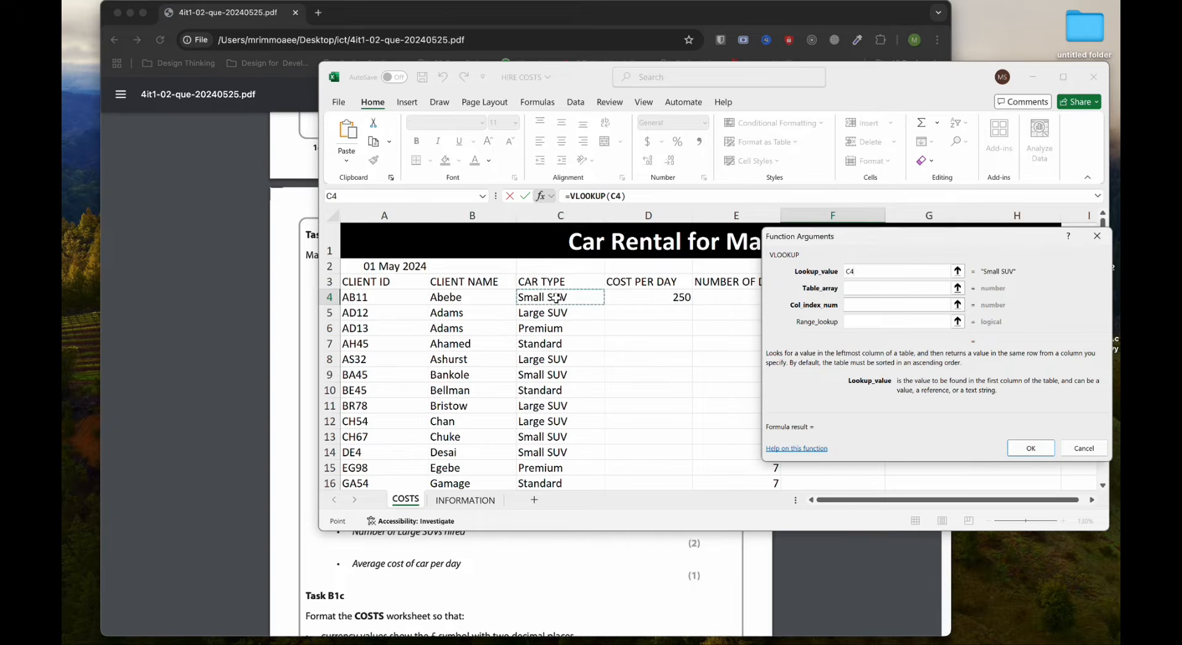
Complete the F4 VLOOKUP with the CAR_INFORMATION range from the INFORMATION worksheet as table array, column index 3 and range lookup False.
left_click(857, 289)
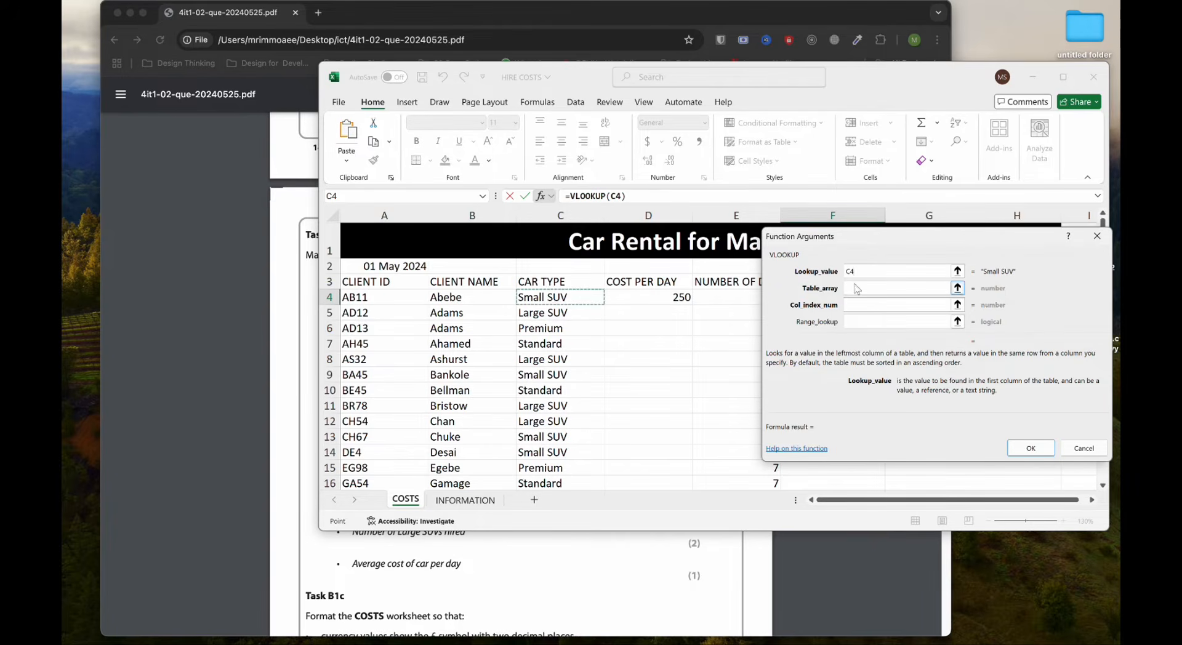
left_click(465, 500)
left_click_drag(394, 230, 542, 276)
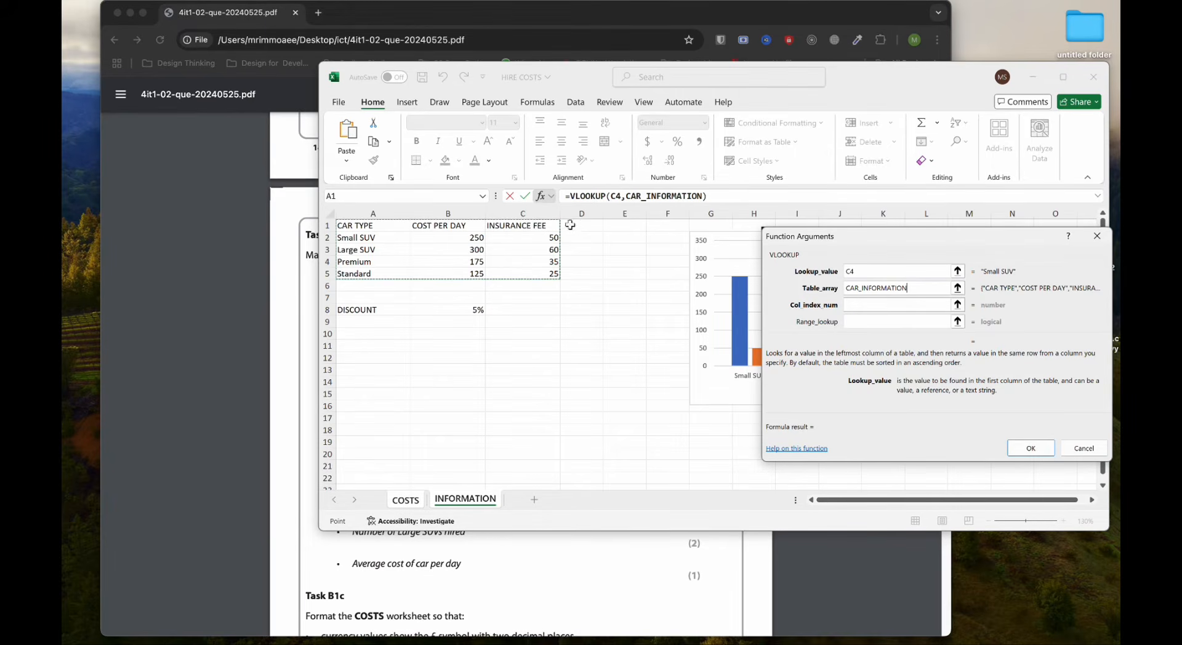
left_click(858, 304)
type("3")
left_click(869, 322)
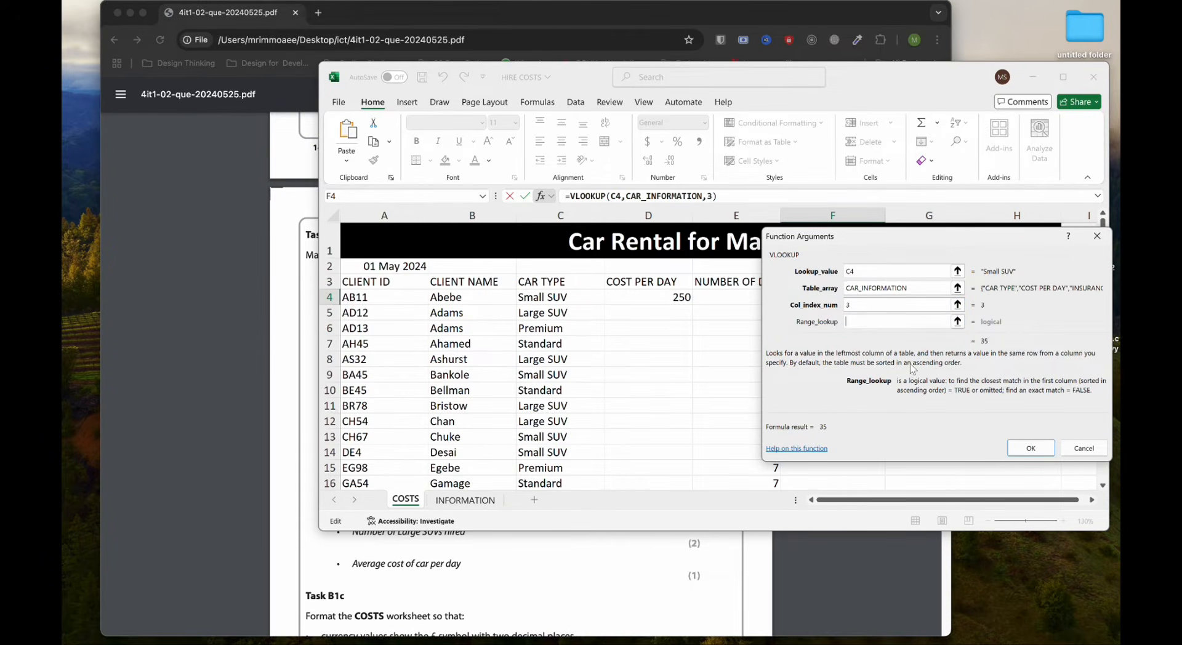
type("false")
left_click(1031, 448)
left_click(905, 348)
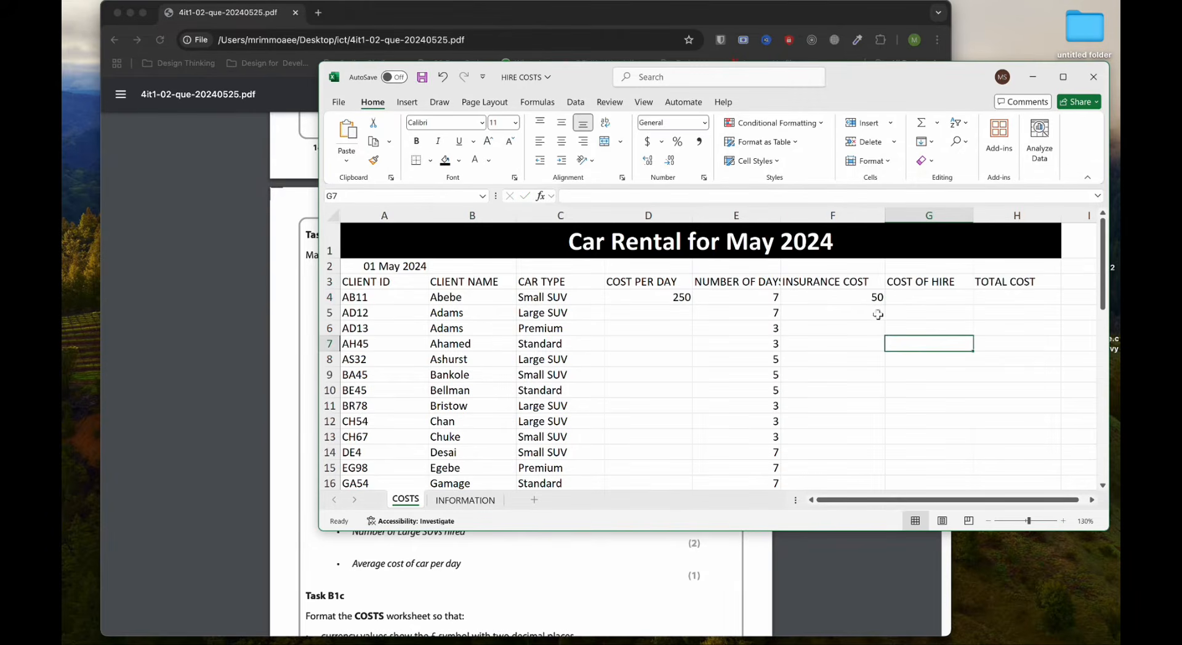
Check the F4 insurance cost against the INFORMATION worksheet and read the cost of hire requirement in Task B1b (ii).
left_click(468, 500)
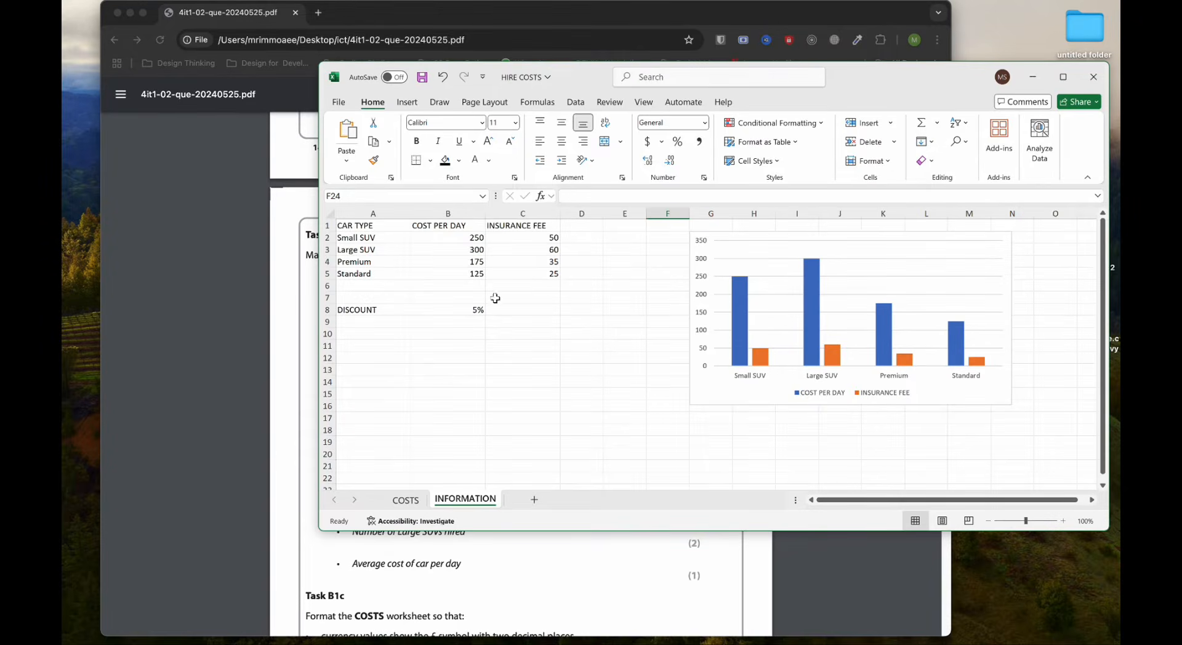
left_click(407, 500)
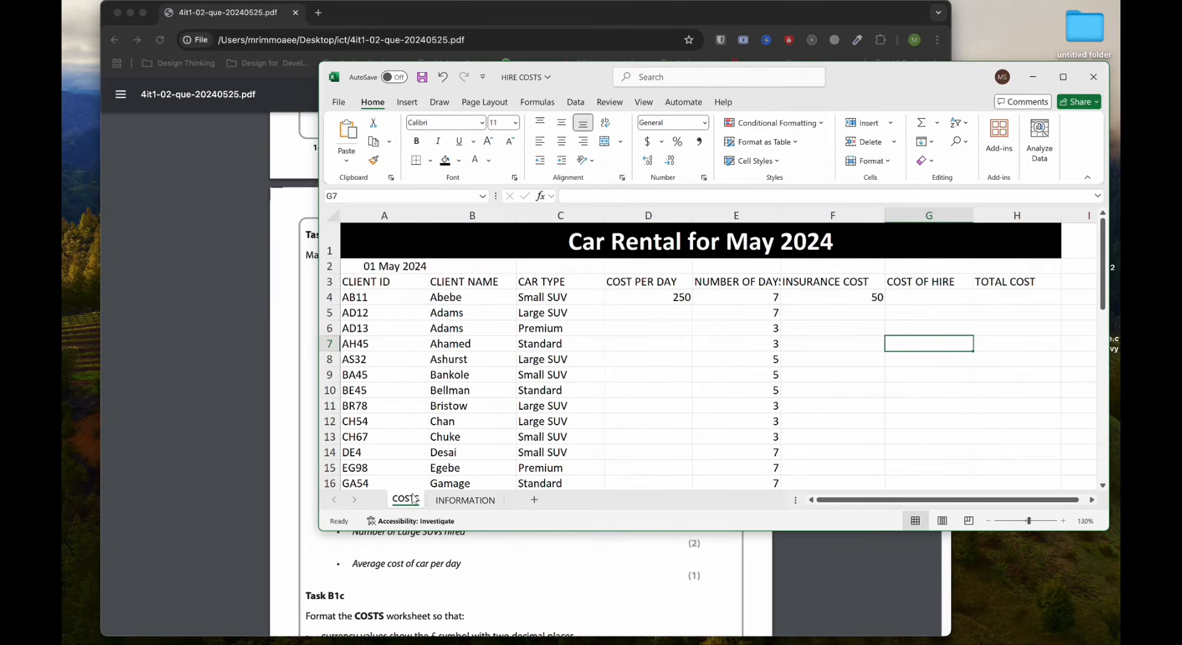
left_click(306, 363)
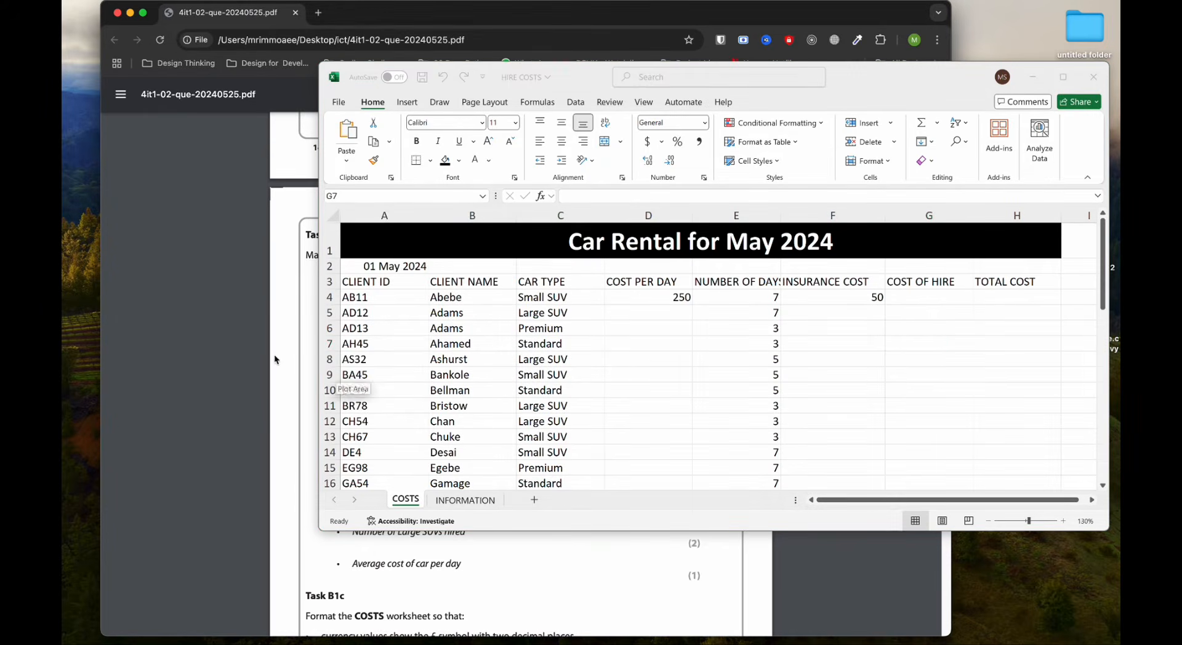
scroll(478, 344, "down", 2)
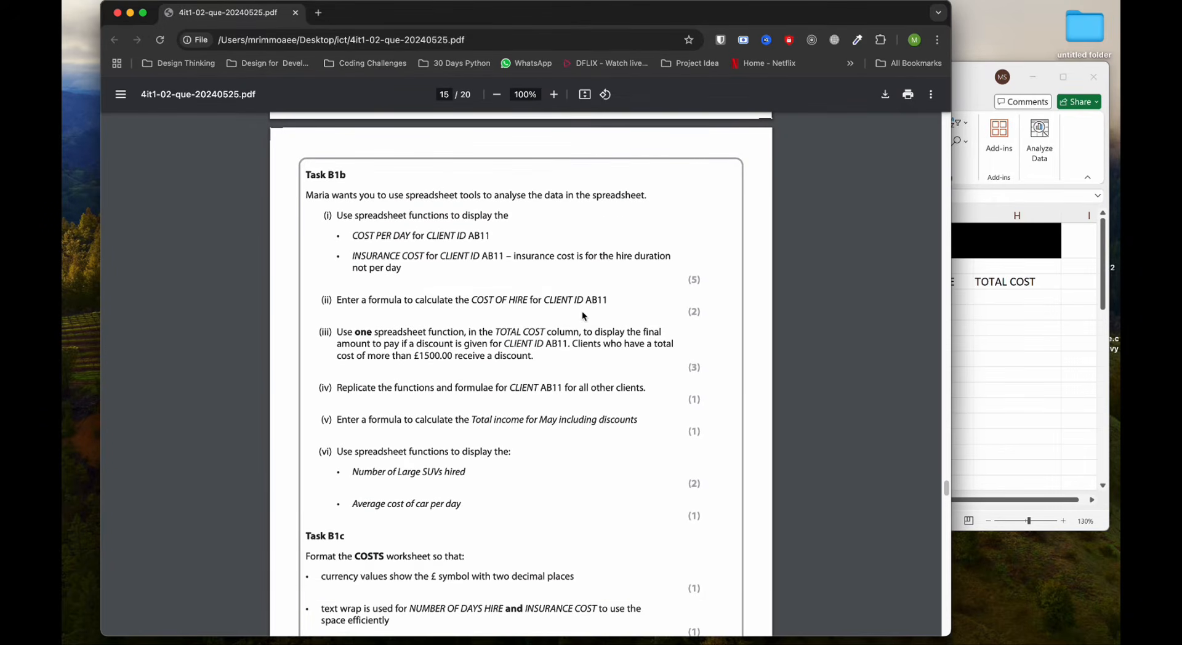
left_click(954, 322)
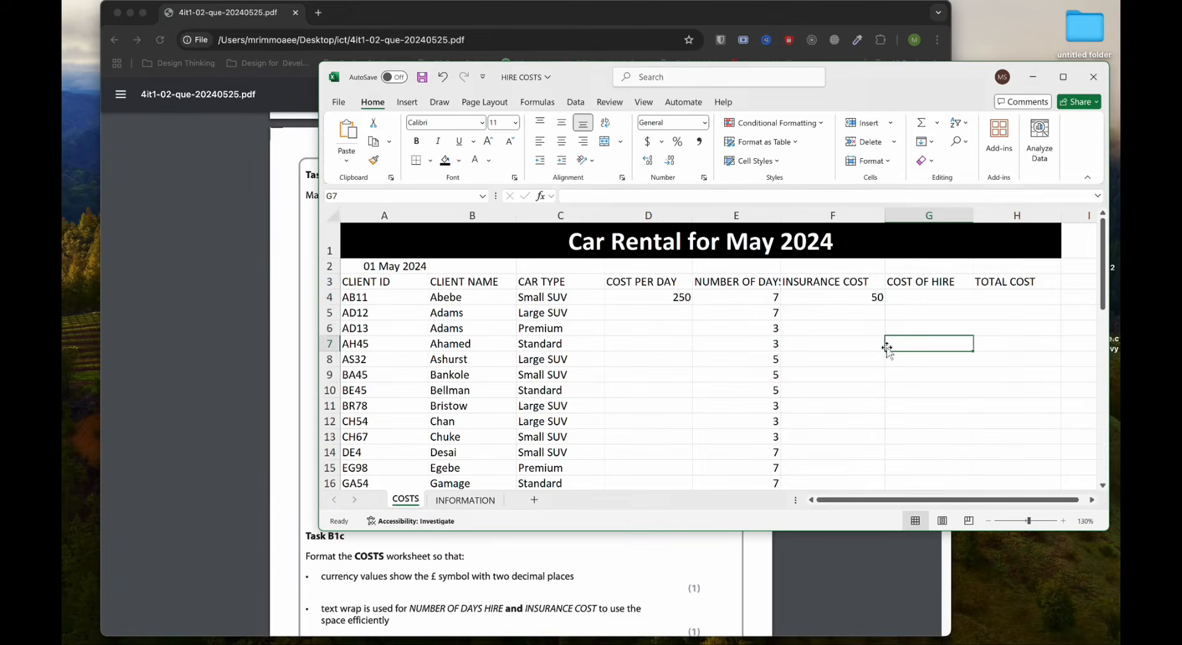
Enter the formula =(D4*E4)+F4 in cell G4 to calculate the COST OF HIRE for client AB11.
left_click(904, 298)
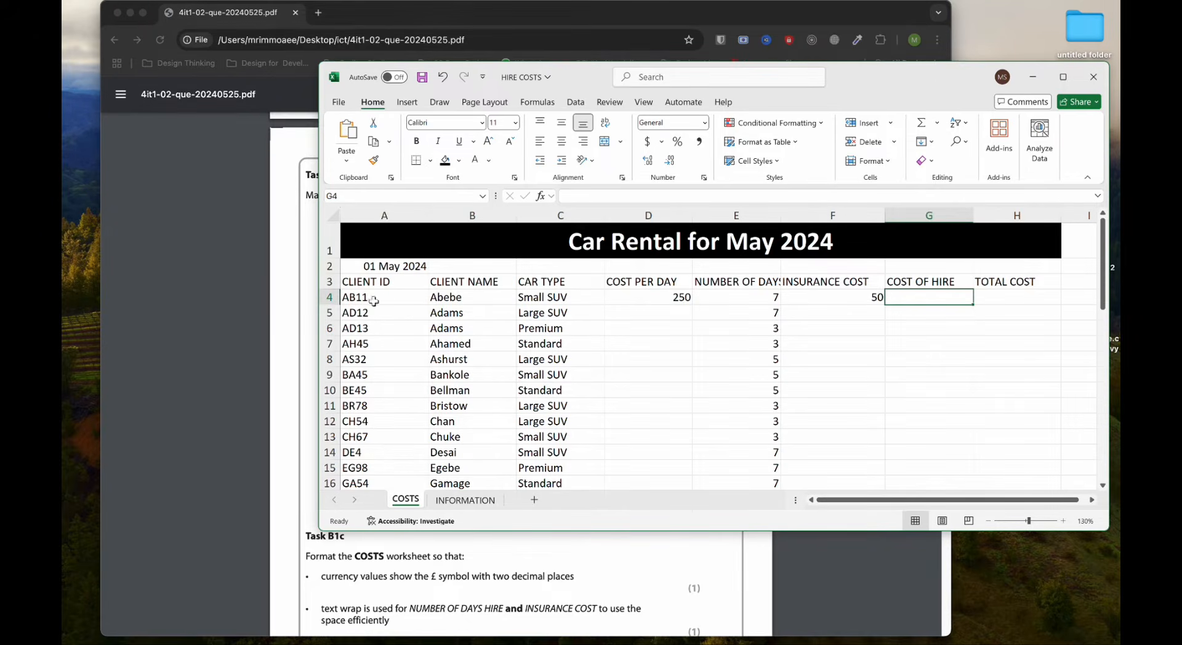
left_click(265, 305)
left_click(994, 333)
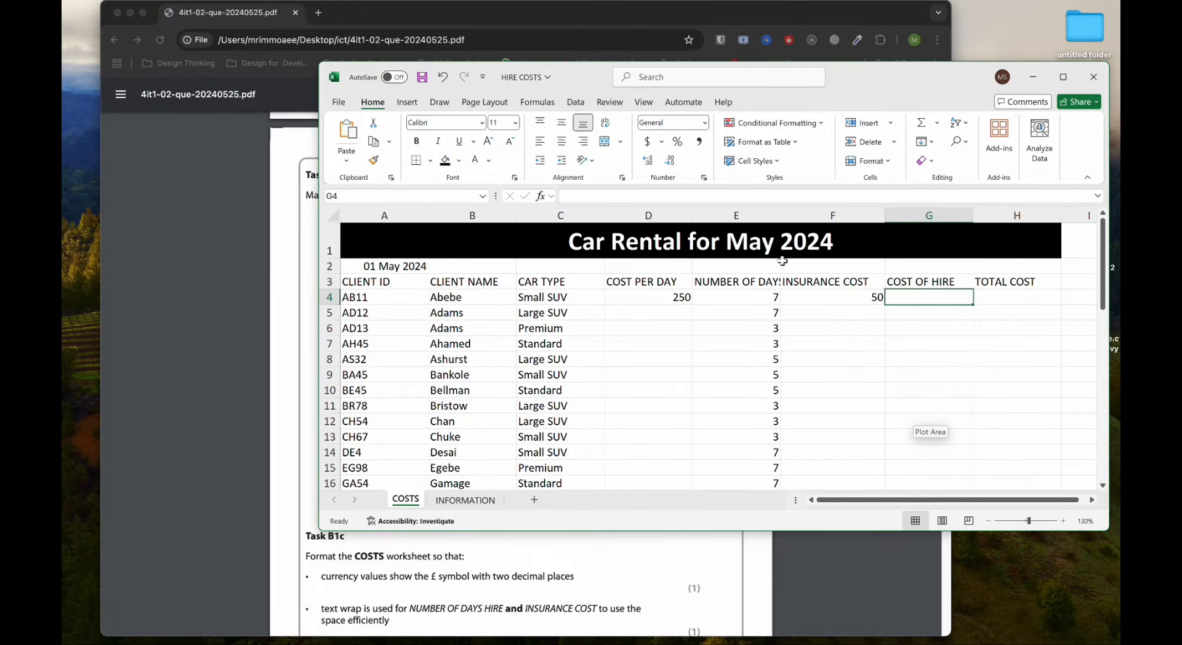
left_click(615, 200)
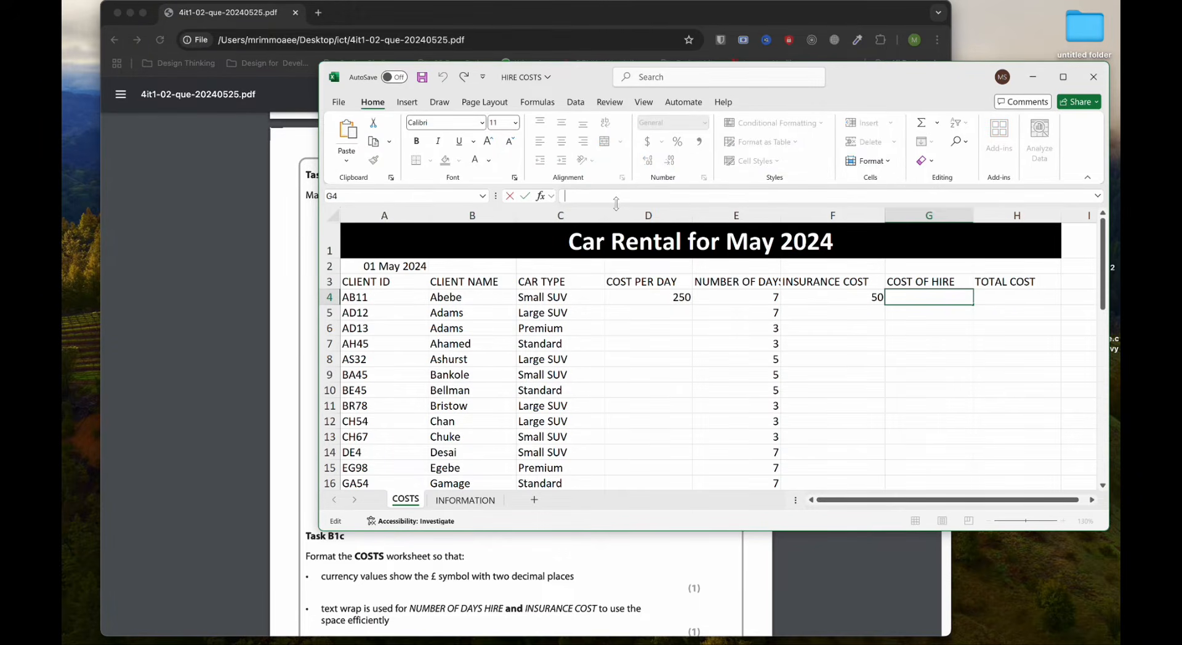
type("=(")
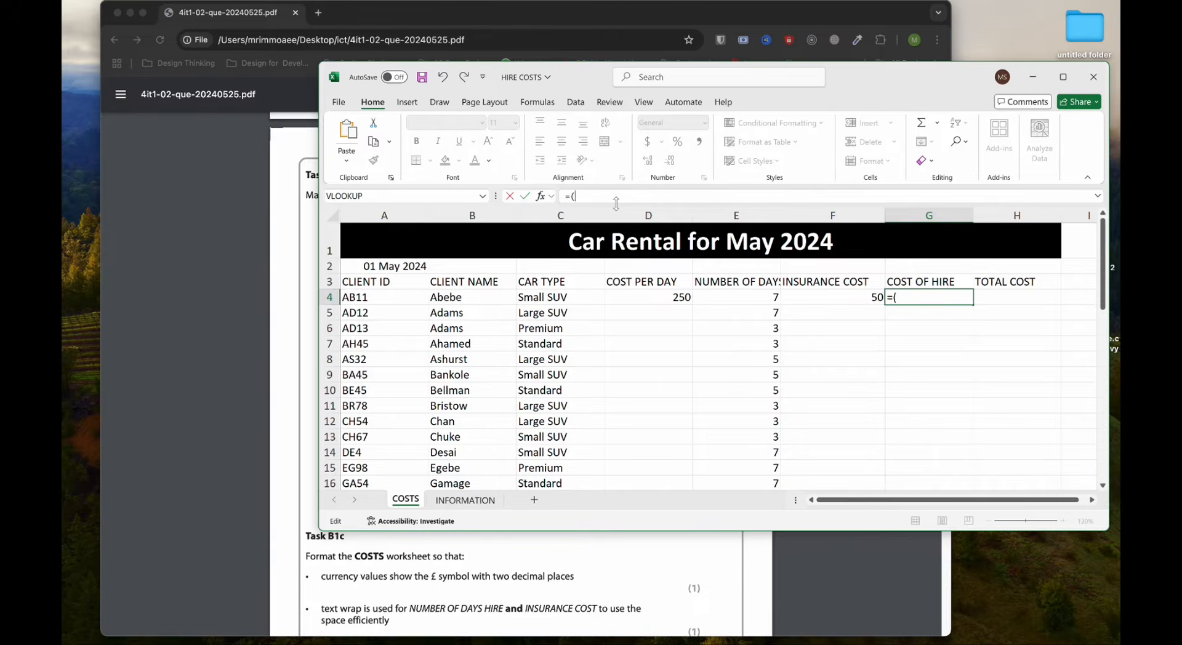
left_click(646, 296)
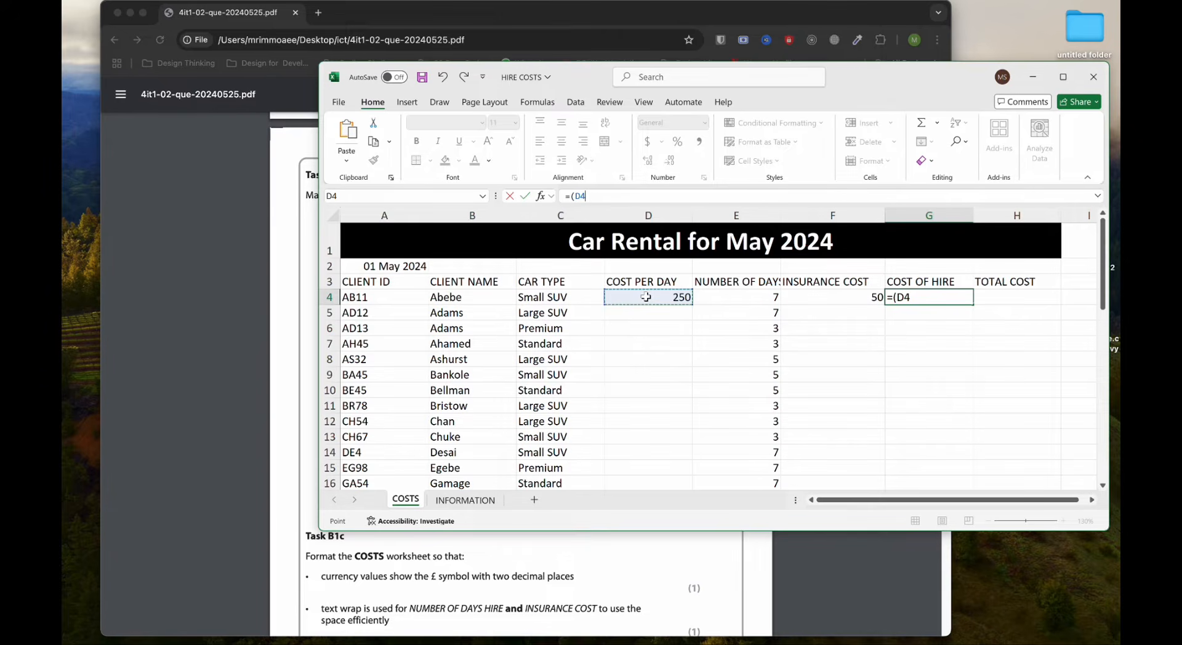
type("*")
left_click(748, 298)
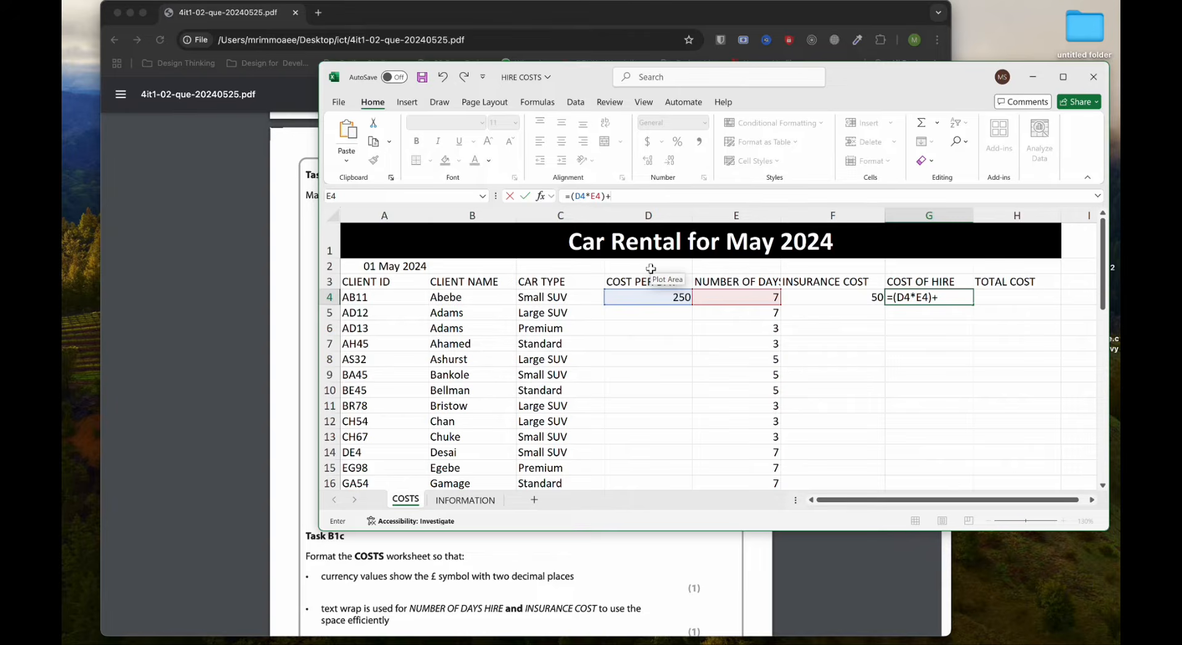
left_click(851, 297)
left_click(929, 327)
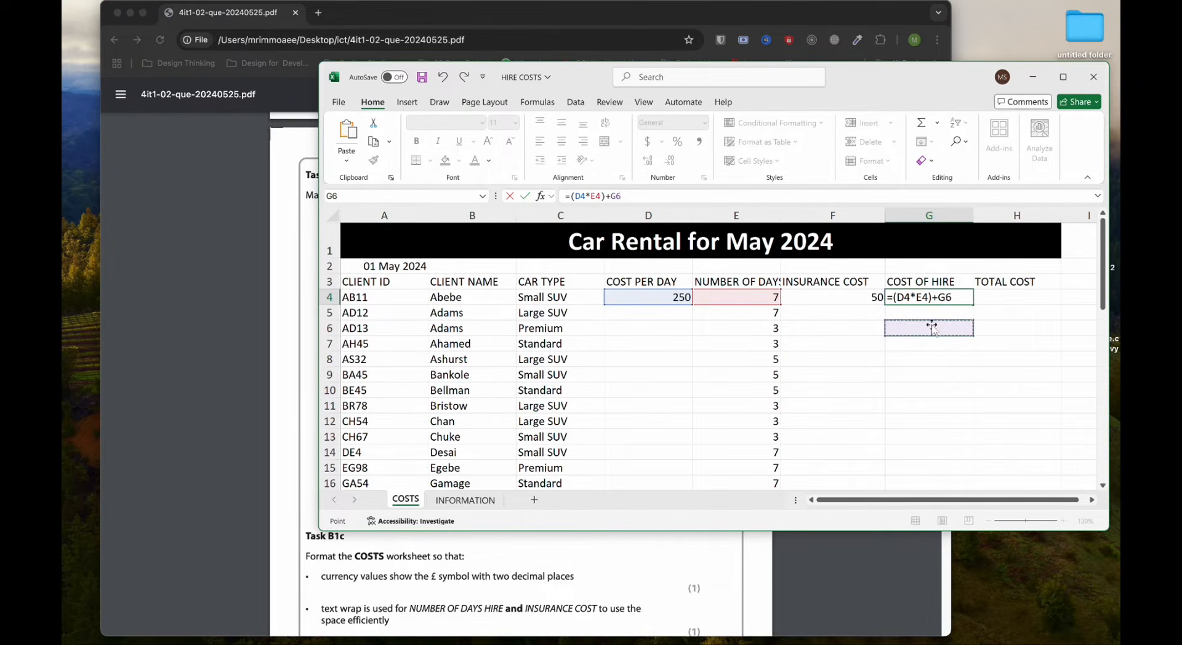
left_click(869, 298)
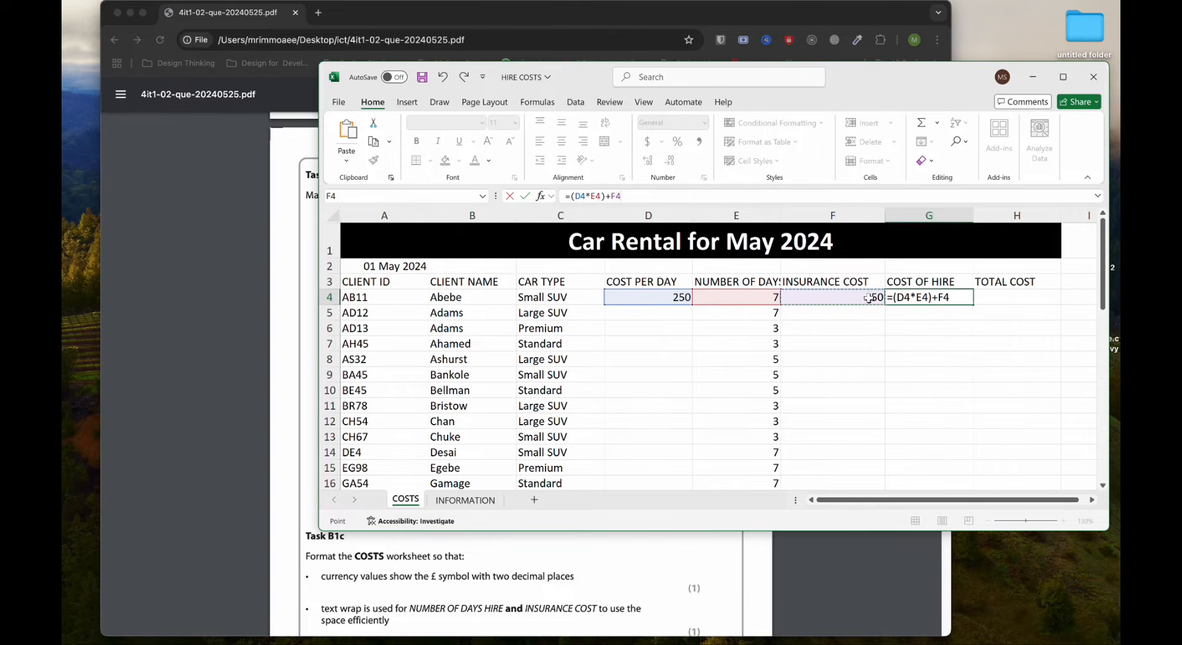
key("Return")
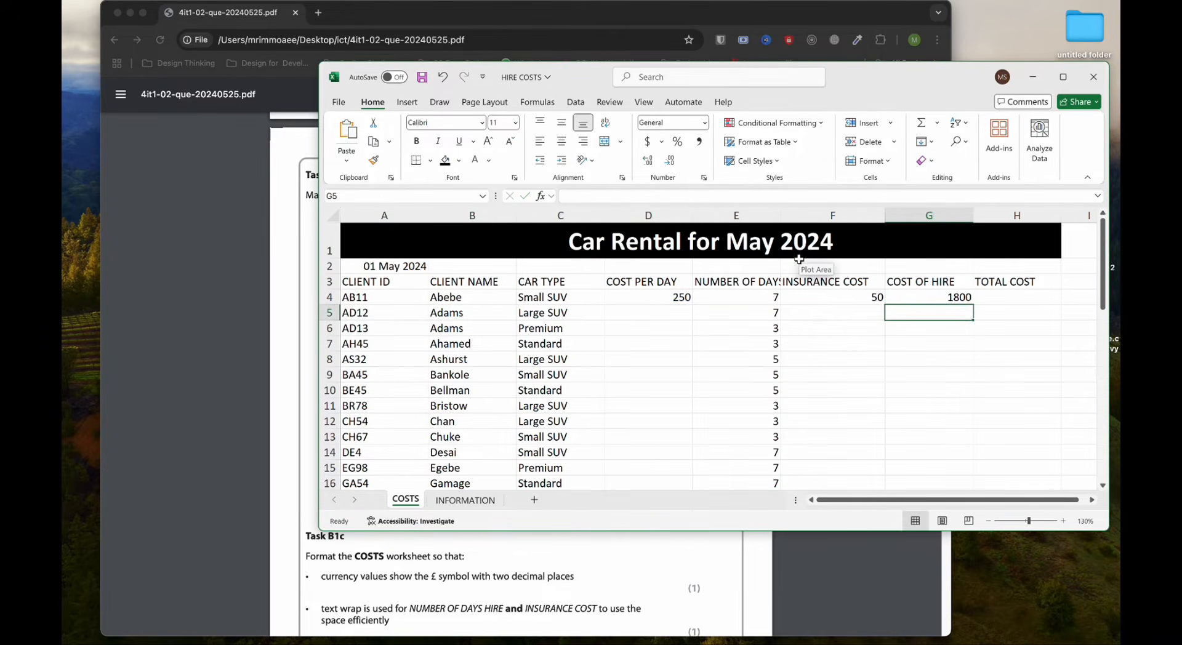
left_click(862, 344)
left_click(947, 295)
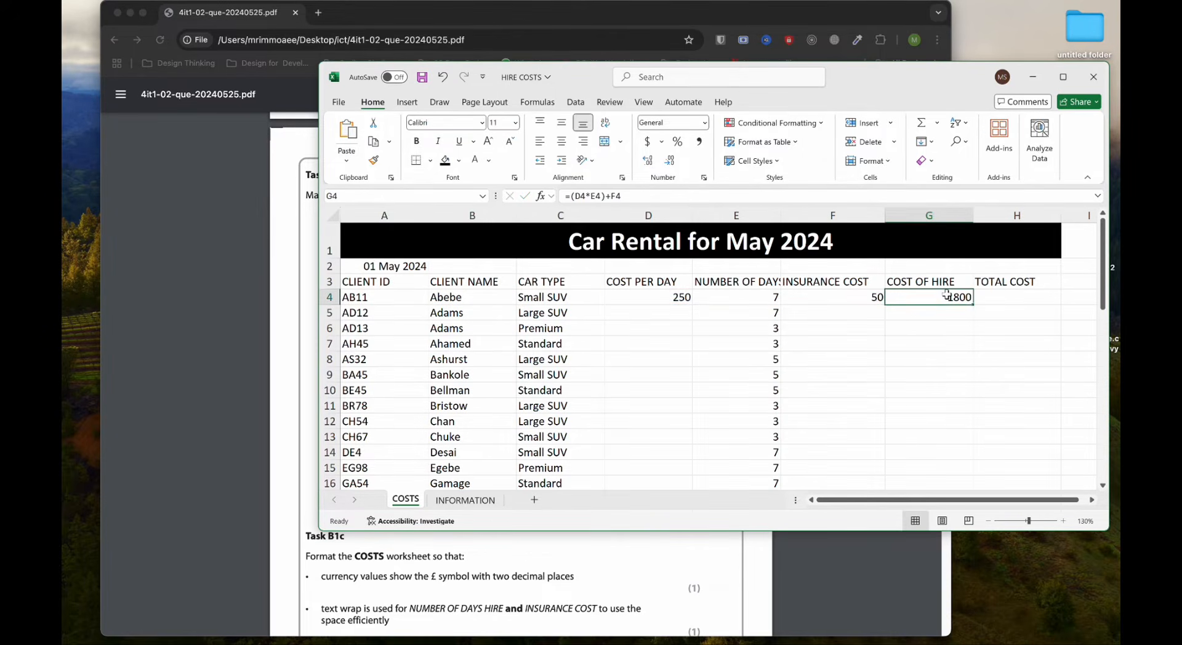
Read the Task B1b (iii) requirement in the exam paper for the TOTAL COST function and its discount condition.
left_click(287, 283)
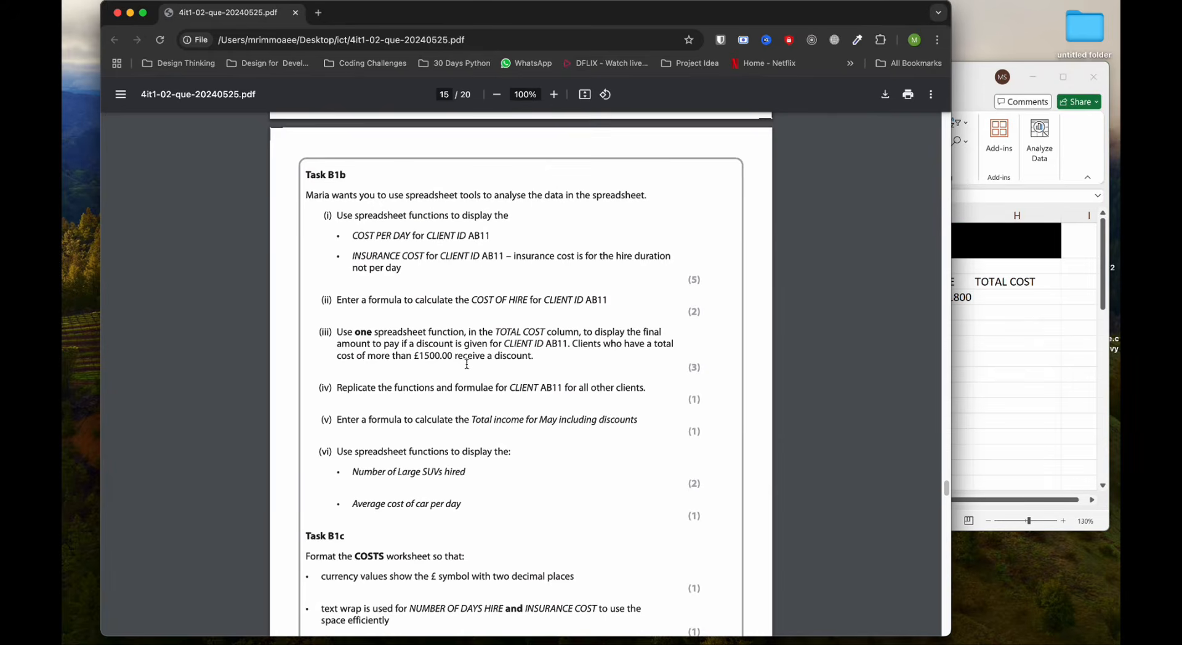
scroll(467, 364, "down", 1)
scroll(467, 365, "down", 1)
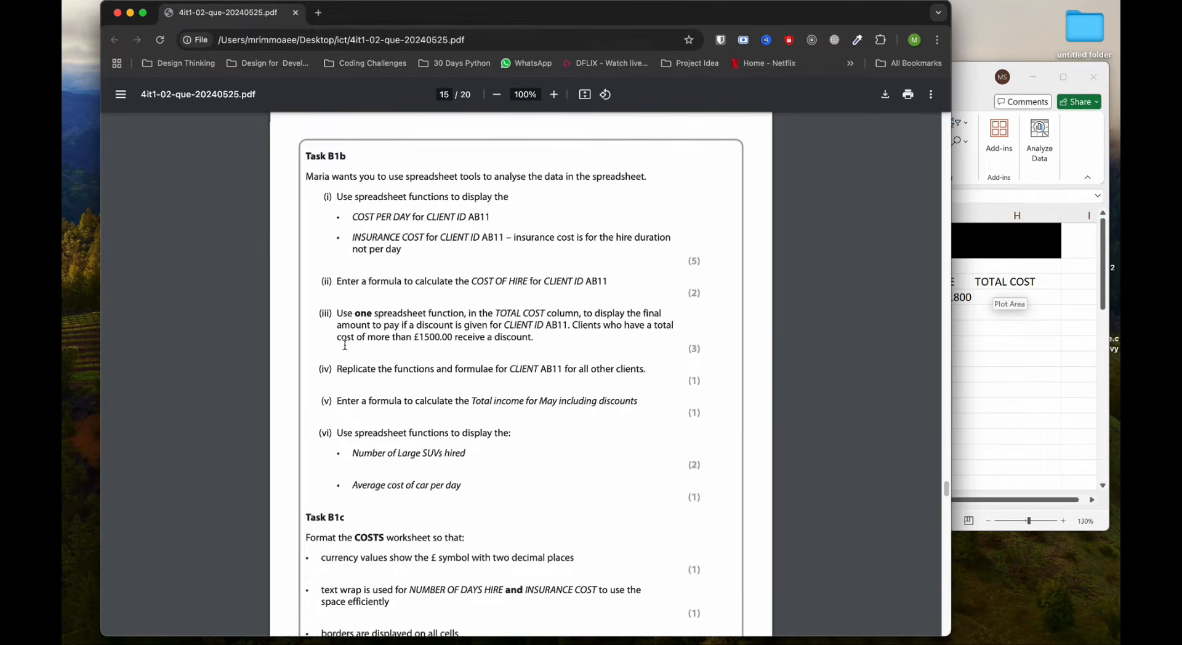
scroll(409, 346, "down", 3)
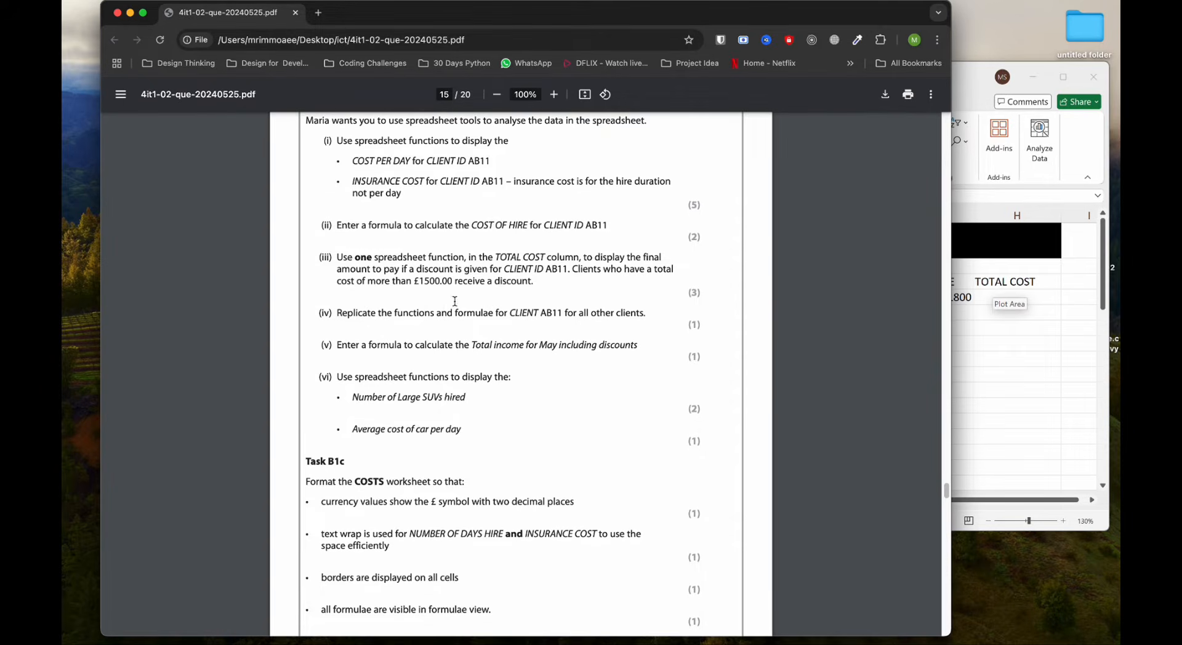
left_click(954, 311)
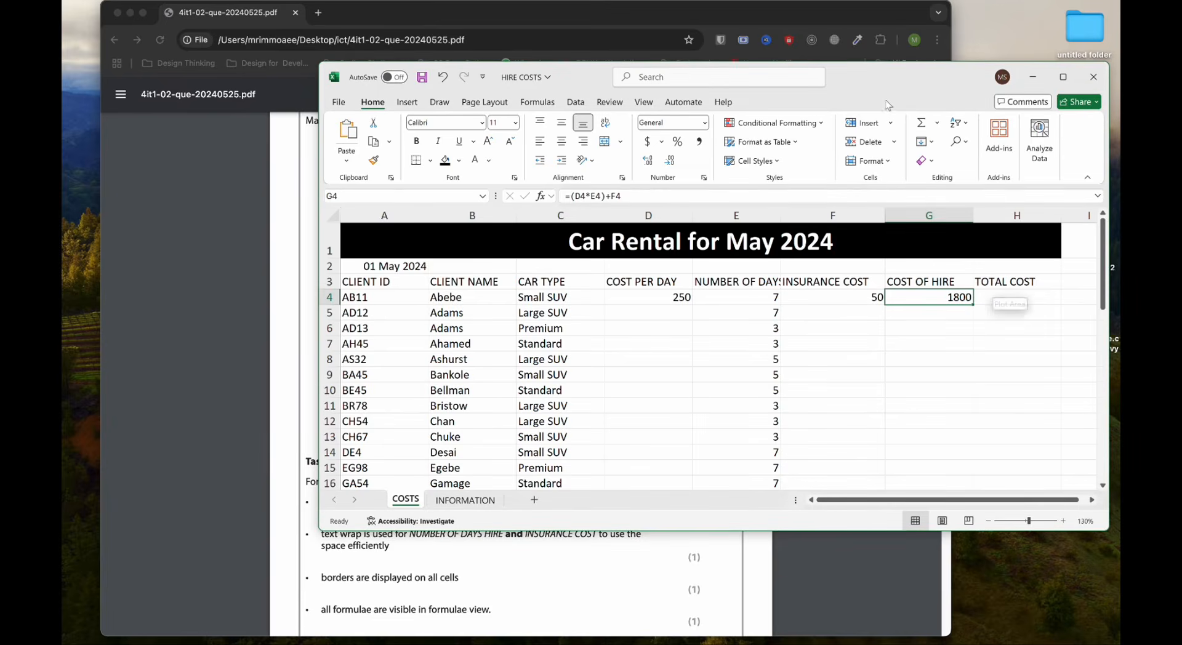
Start an IF function in cell H4 under TOTAL COST with the logical test G4>1500.
left_click_drag(875, 72, 706, 72)
left_click(836, 290)
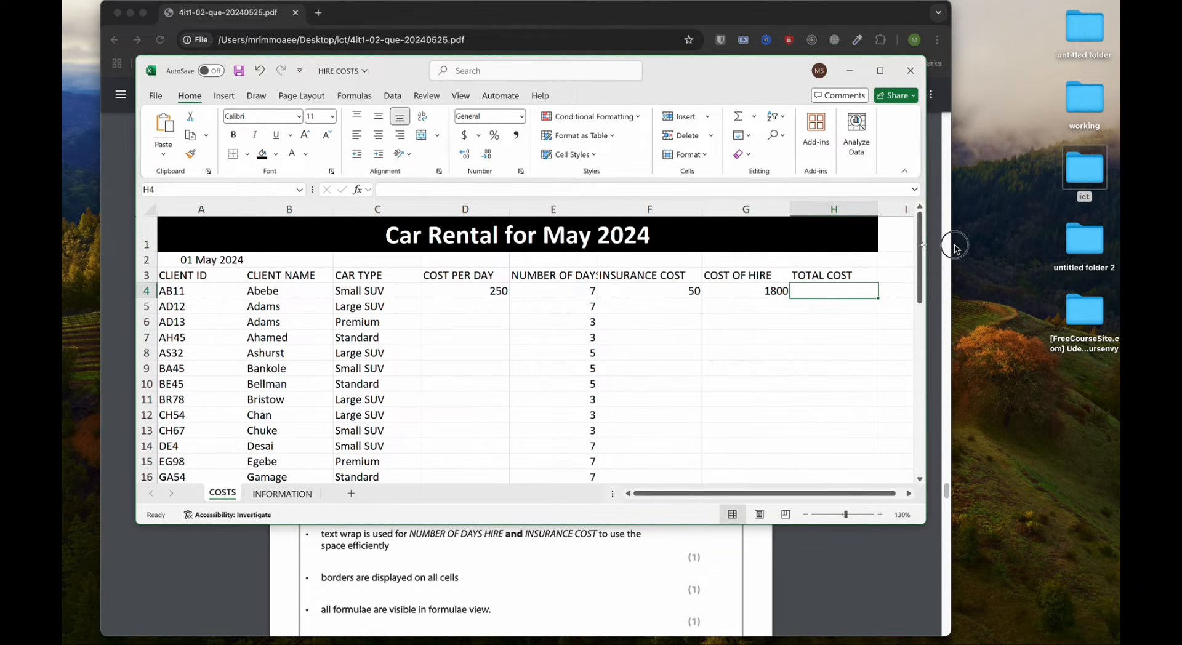
left_click_drag(925, 249, 1032, 250)
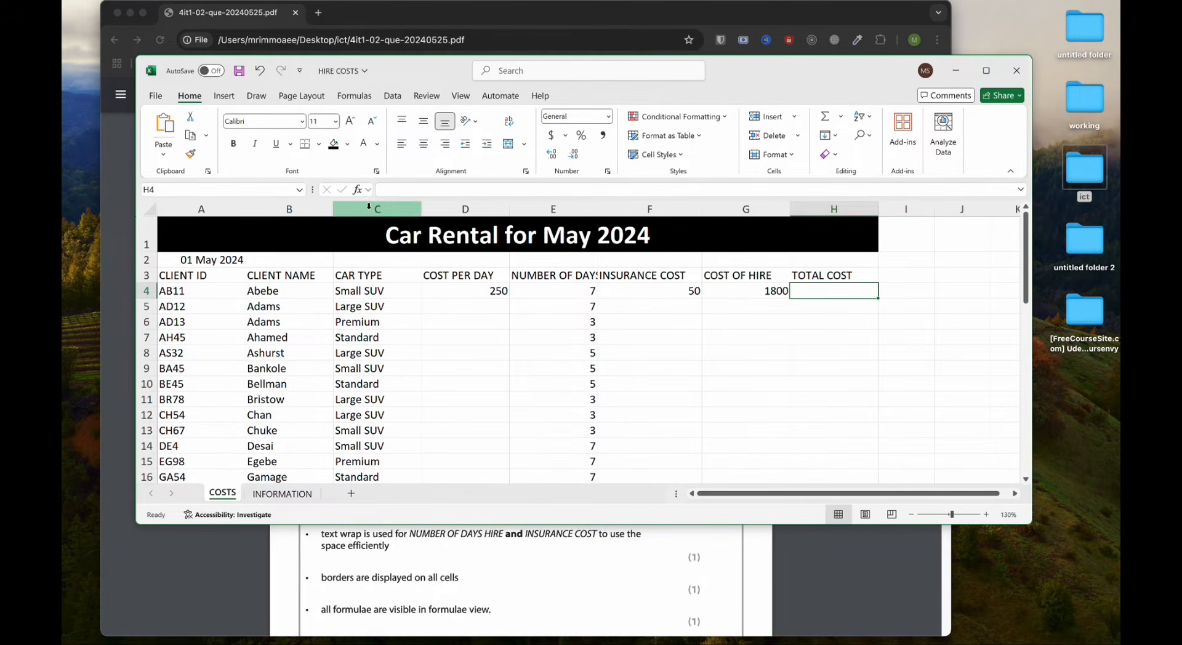
left_click(357, 189)
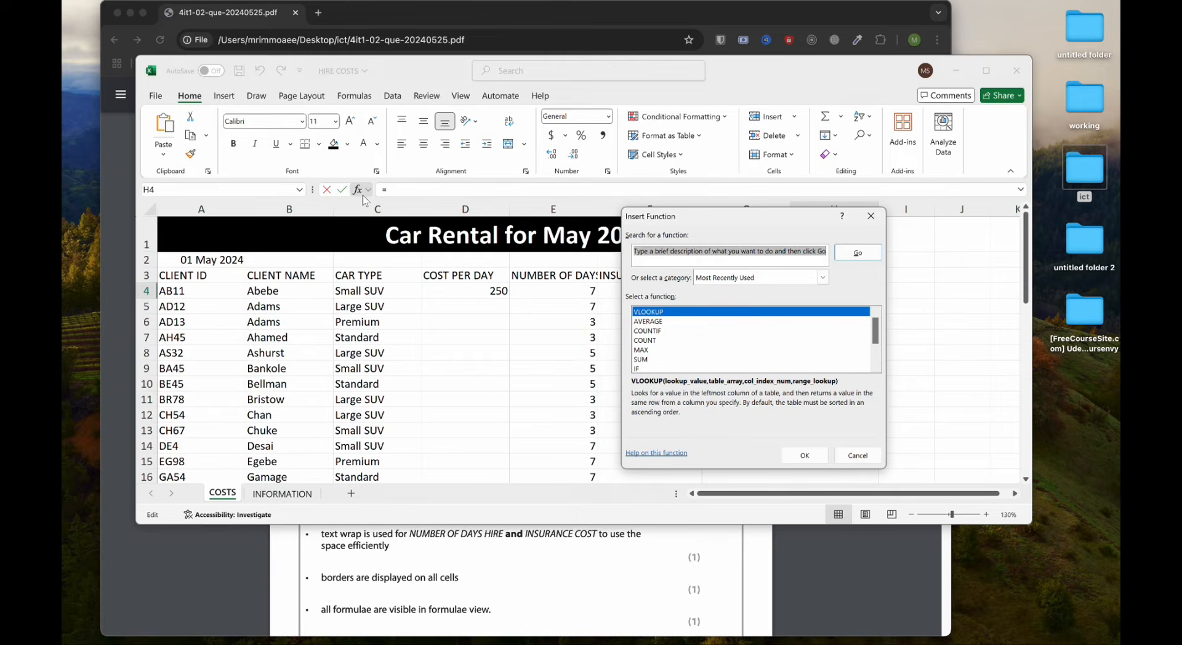
left_click(655, 368)
left_click(805, 456)
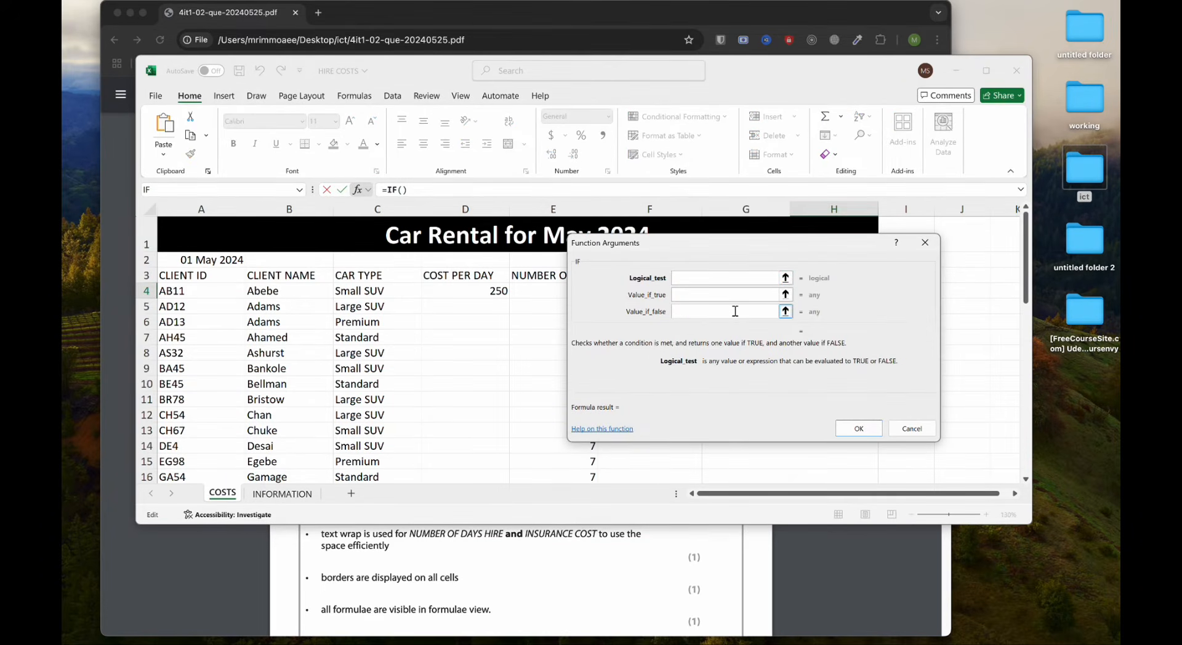
left_click_drag(737, 242, 871, 326)
left_click(754, 291)
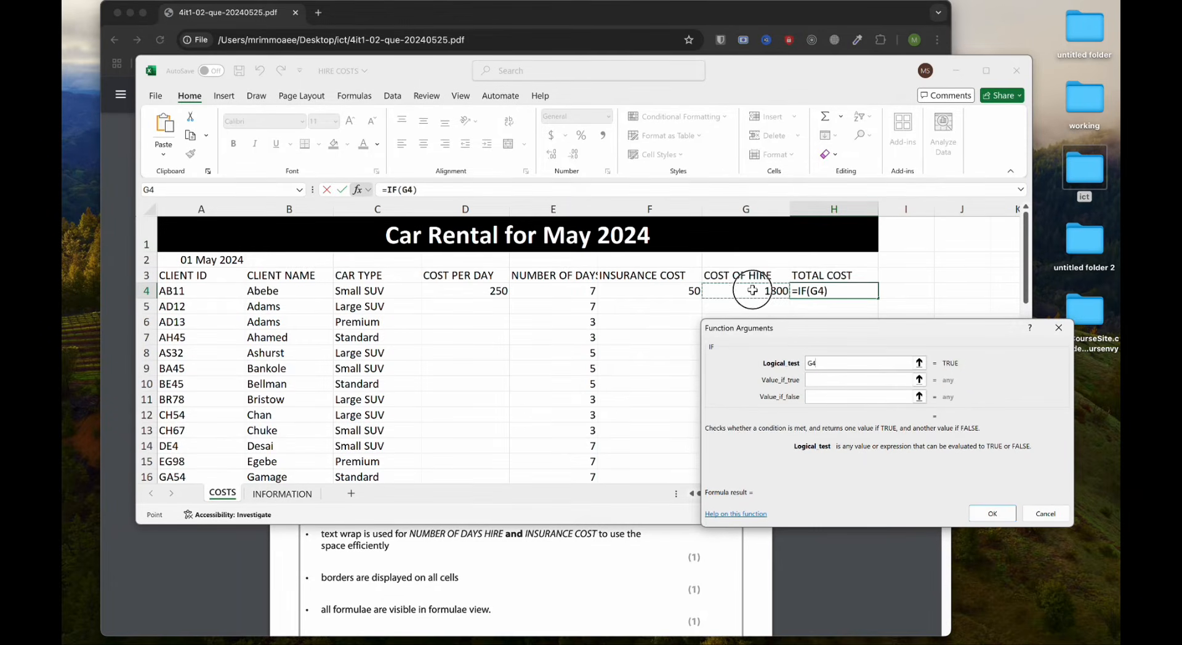
type(">1500")
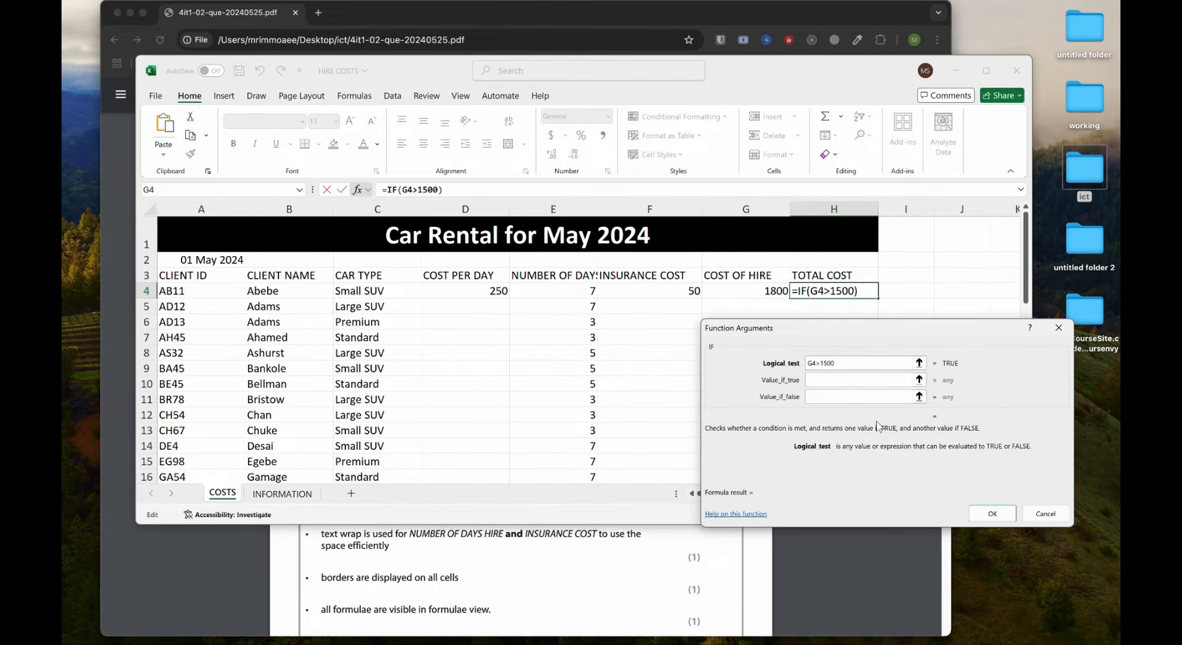
Set the IF function's value if true to G4-G4*INFORMATION!B8, referencing the discount cell on the INFORMATION worksheet.
left_click(845, 379)
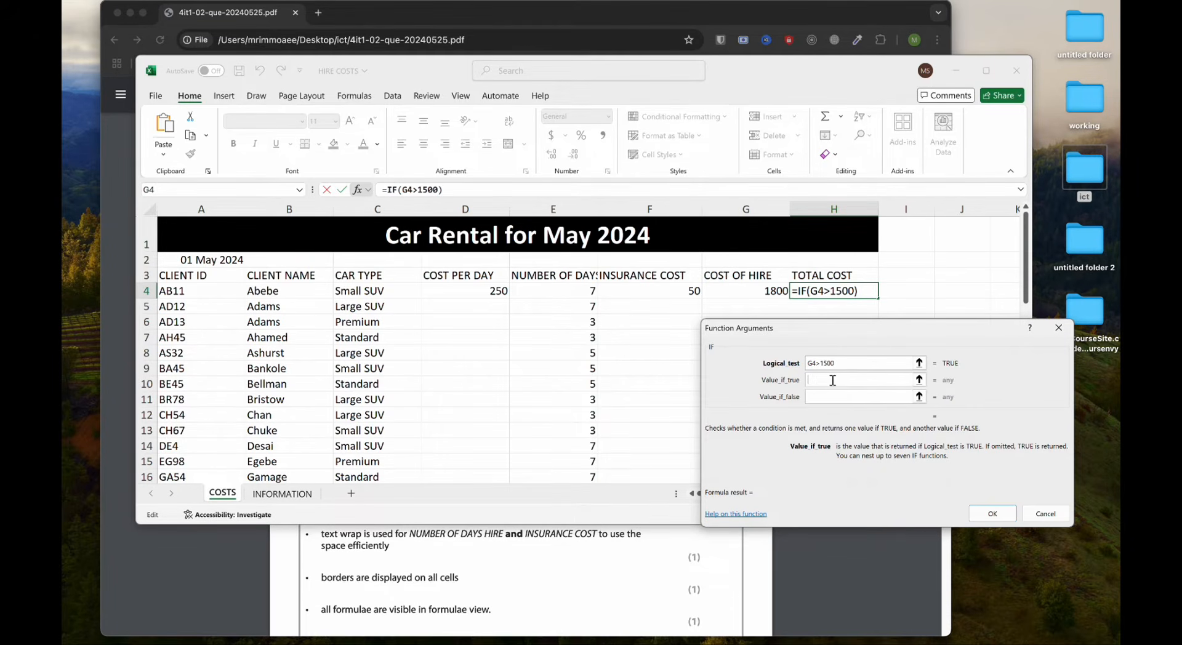
left_click_drag(907, 330, 926, 325)
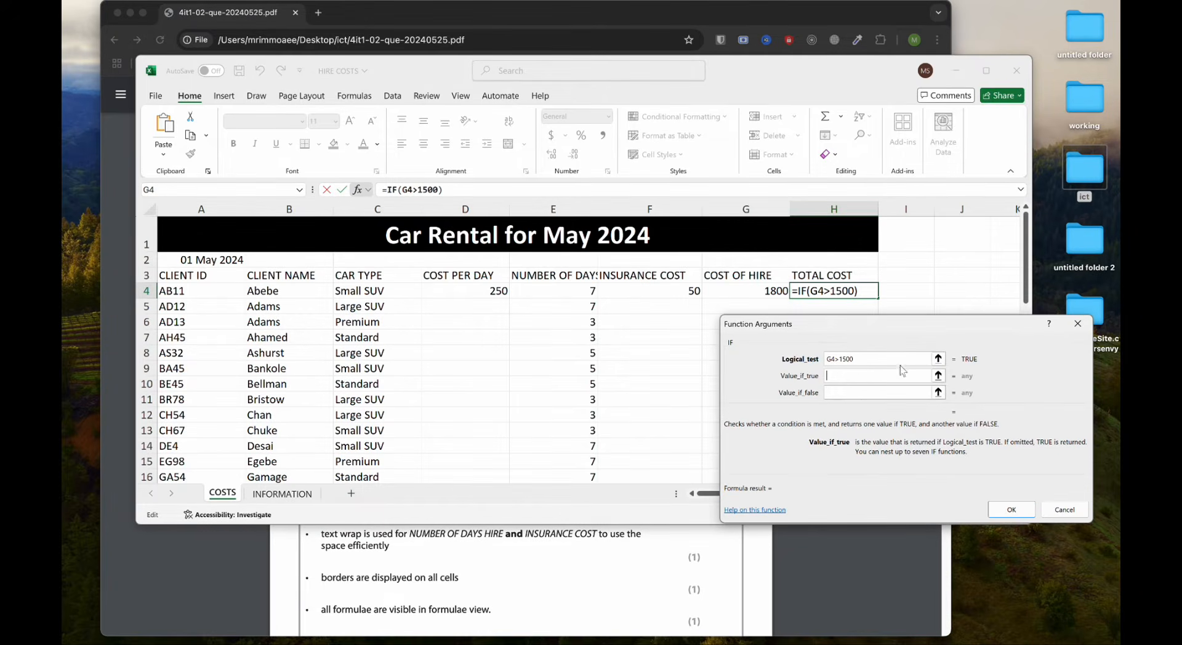
left_click(733, 293)
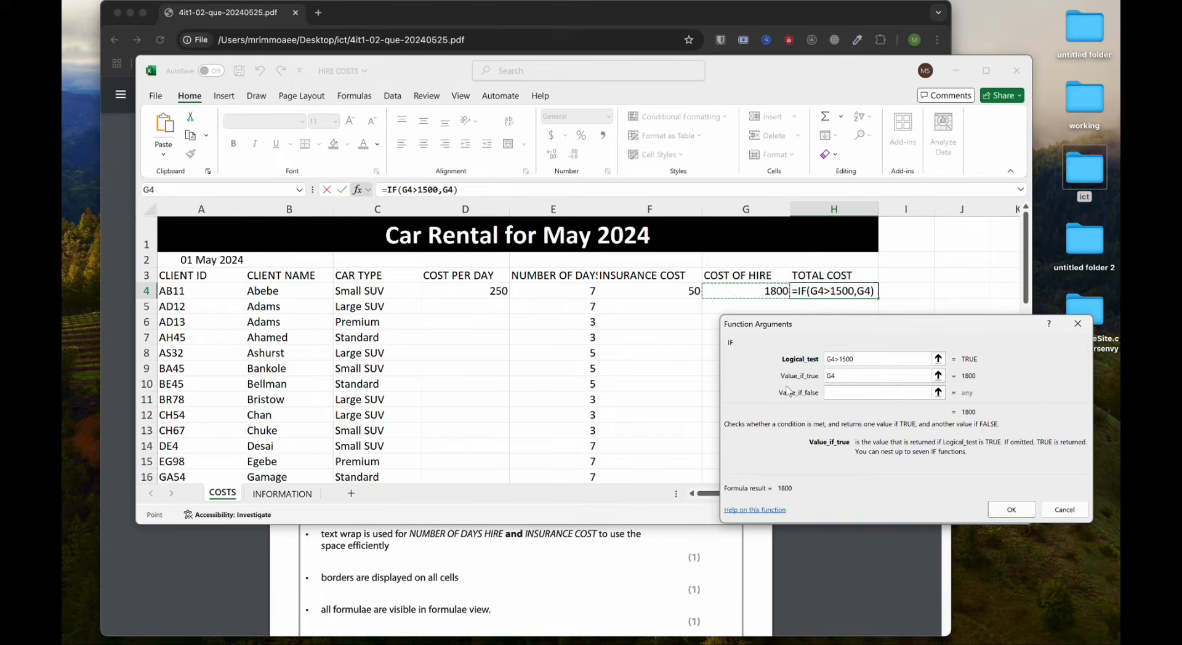
type("-")
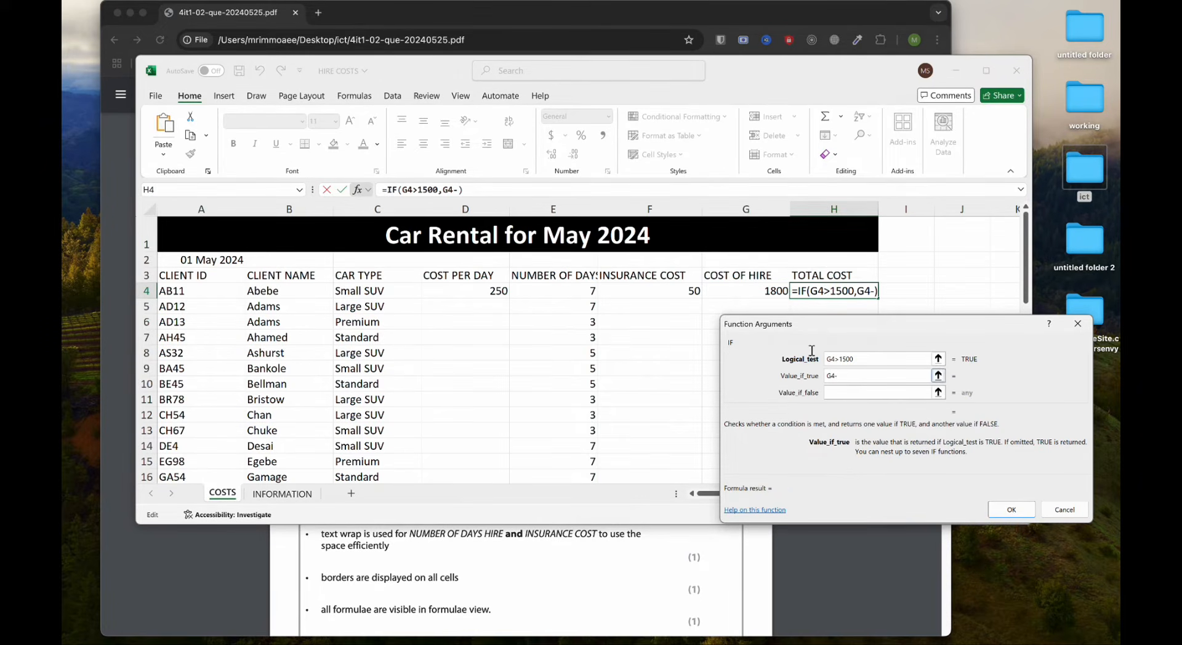
left_click(755, 291)
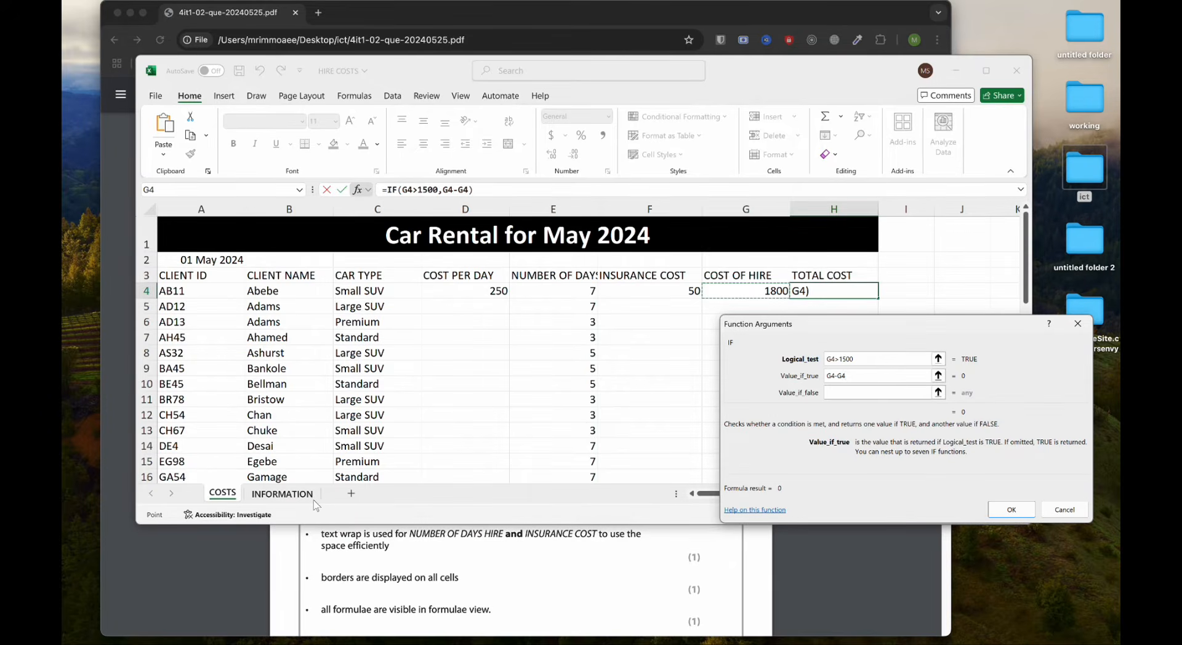
type("*")
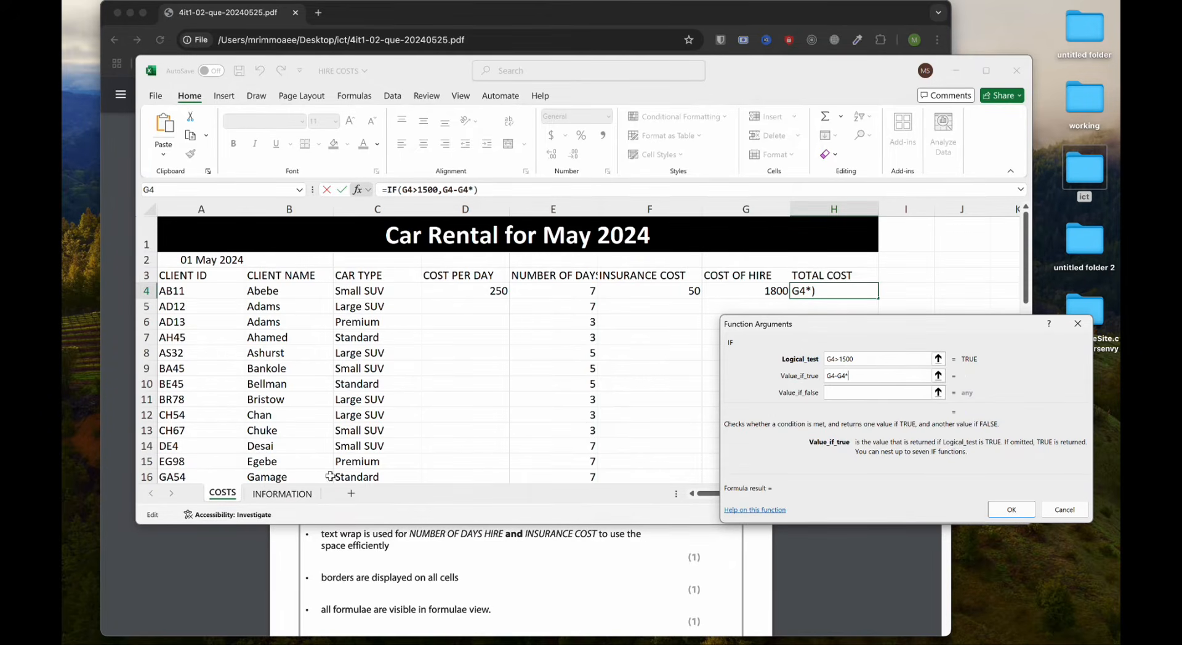
left_click(285, 497)
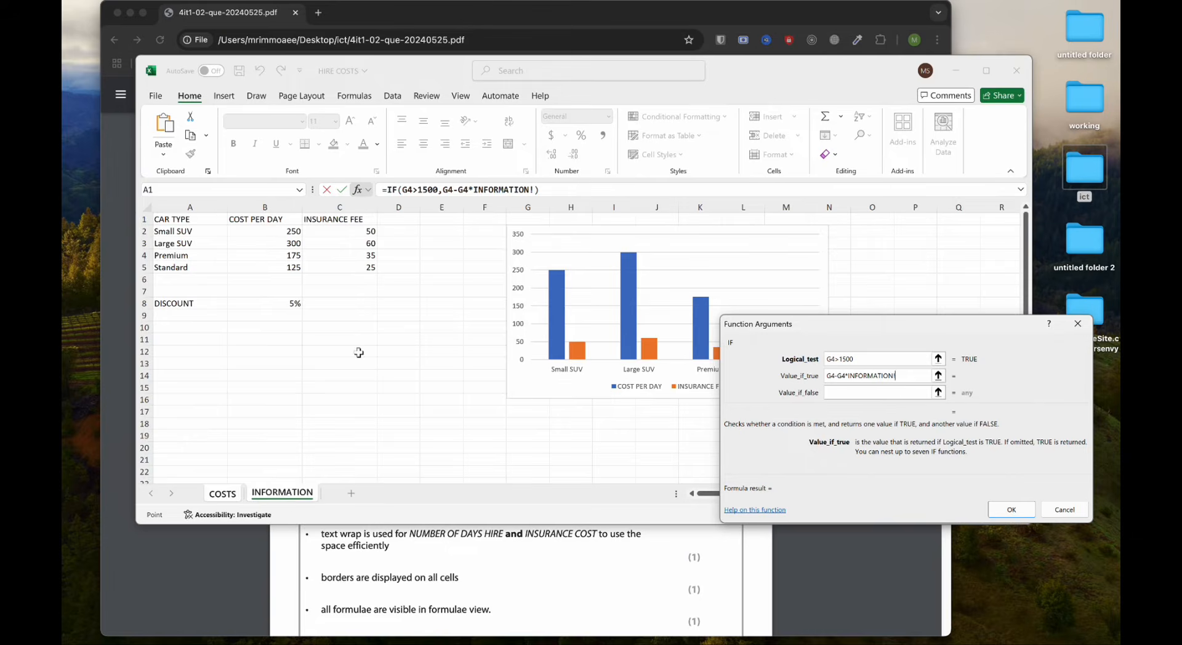
left_click(276, 306)
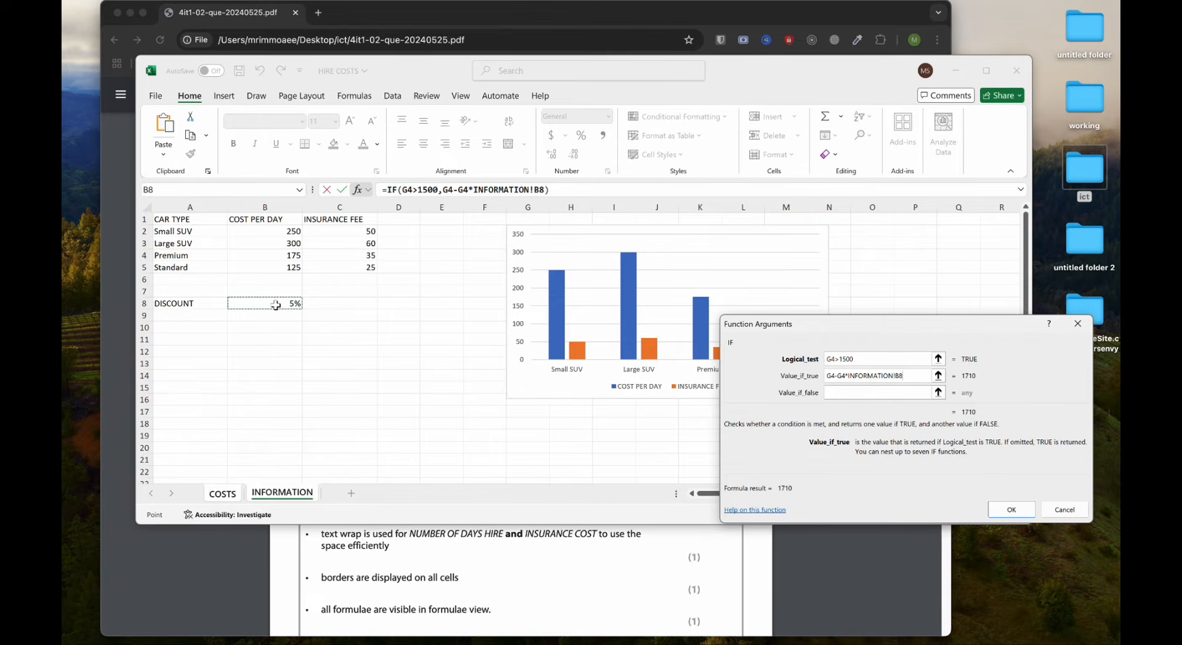
Set the IF function's value if false to G4 and complete the TOTAL COST function for client AB11.
left_click(879, 392)
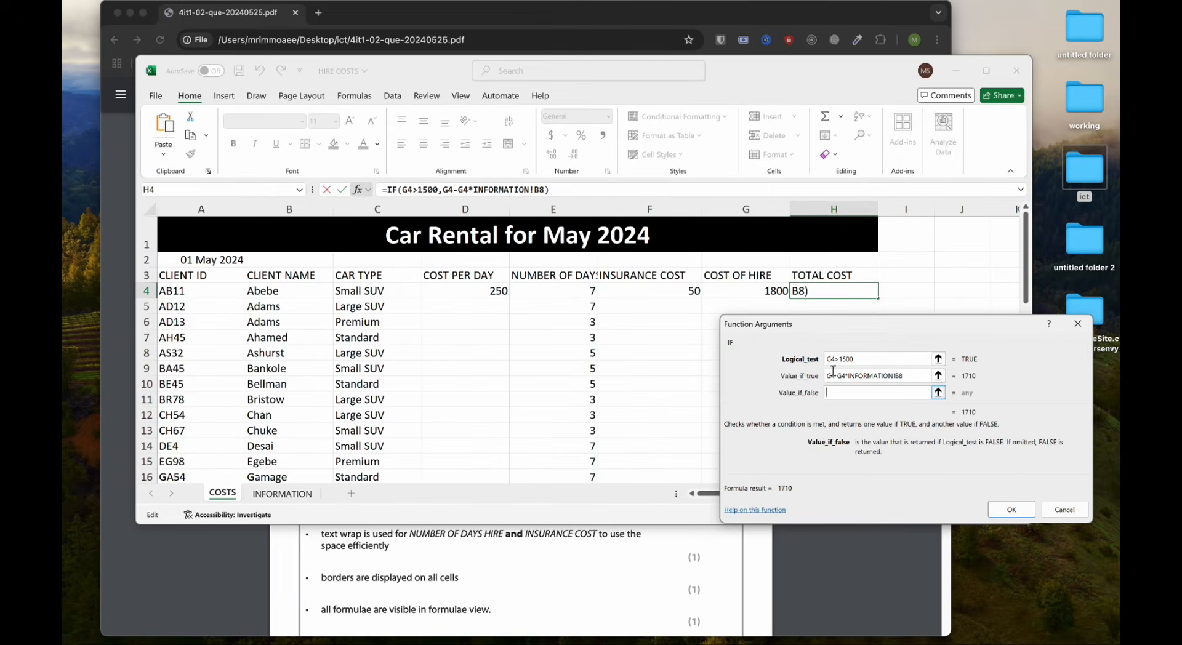
left_click(733, 292)
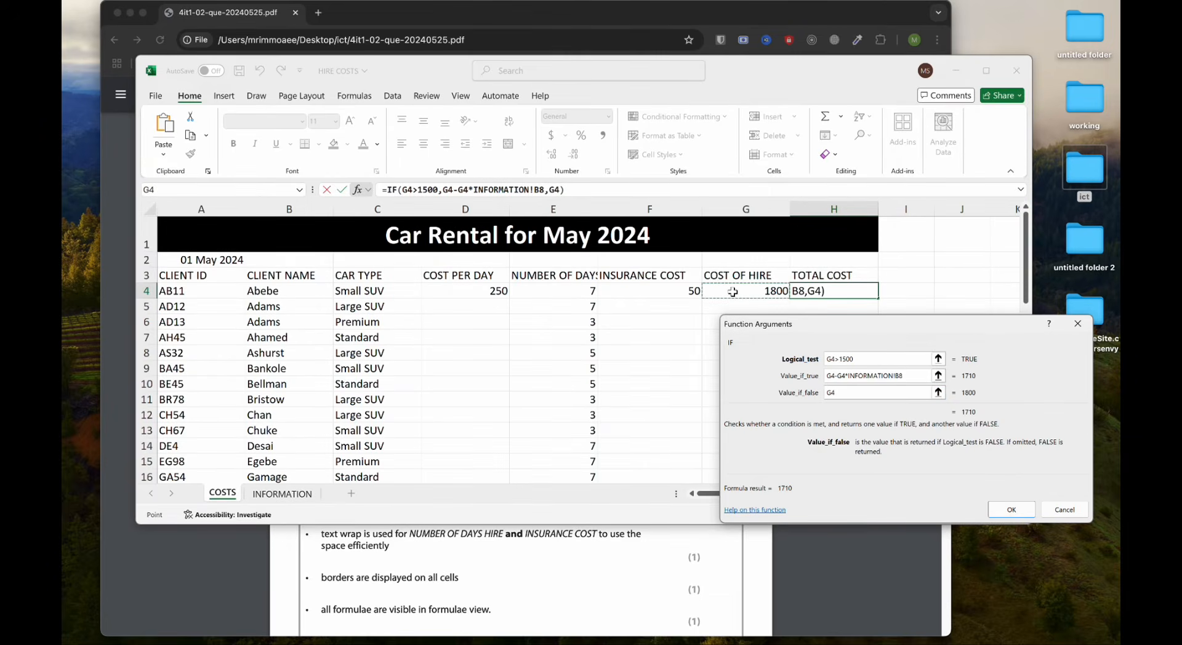
left_click(1012, 510)
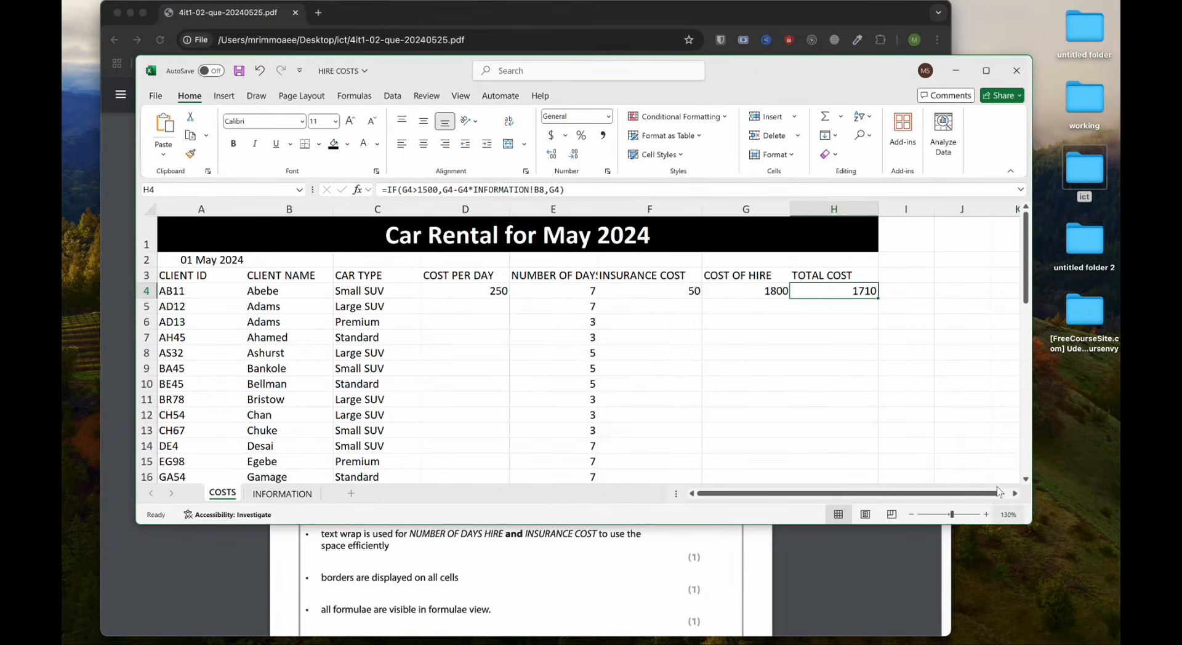
left_click(889, 397)
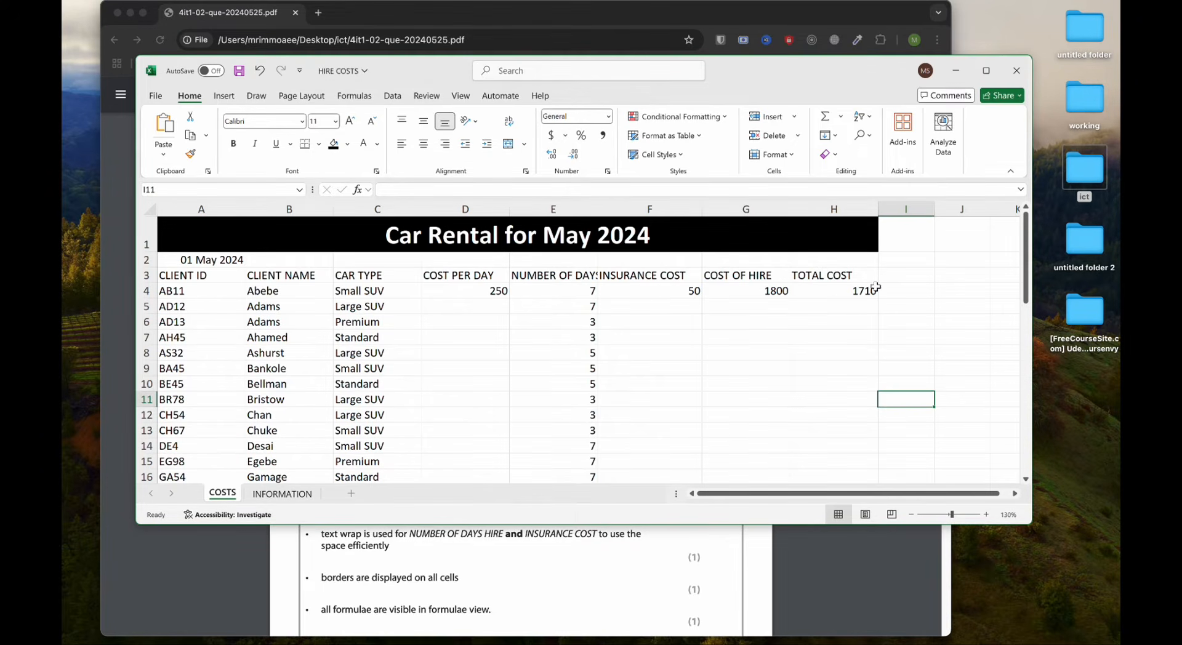
Read Task B1b (iv) in the exam paper and replicate the COST PER DAY lookup from D4 down to D41 in the spreadsheet.
left_click(622, 533)
scroll(504, 408, "down", 1)
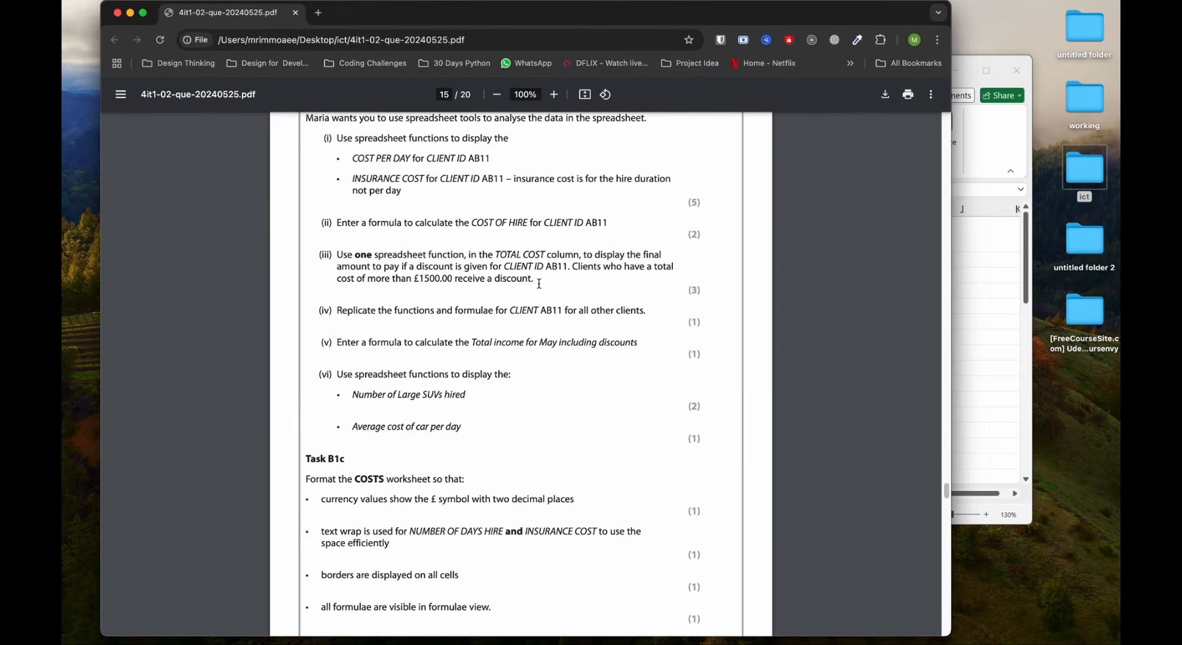
scroll(538, 284, "down", 2)
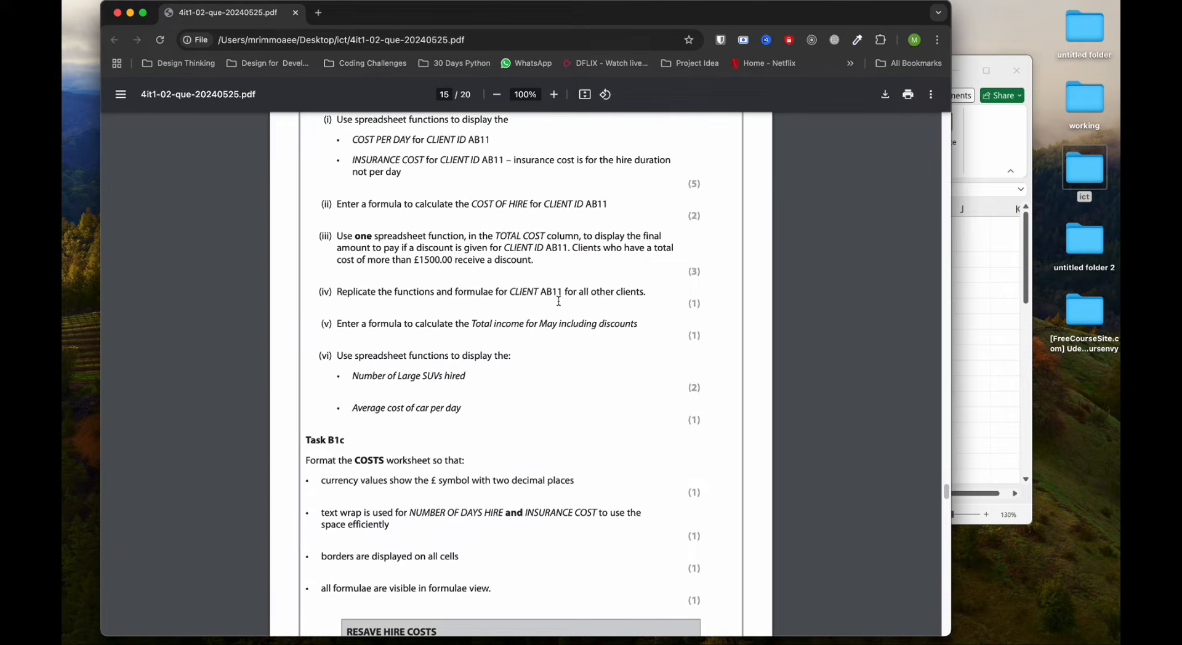
left_click(966, 322)
scroll(979, 333, "down", 3)
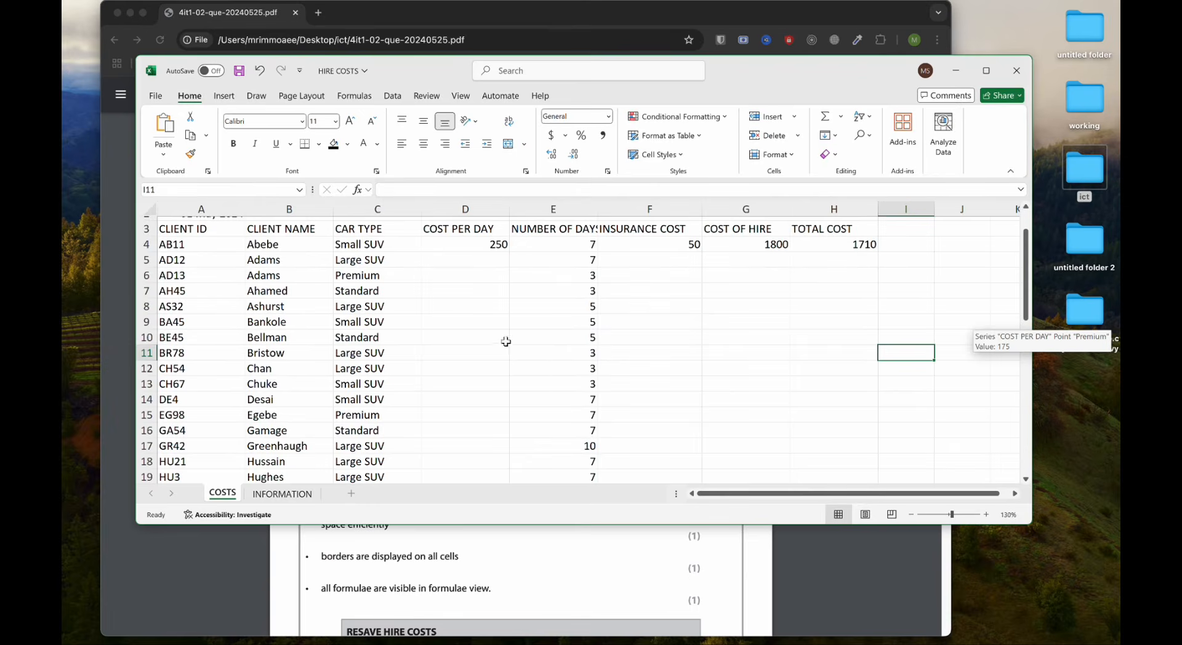
left_click(987, 71)
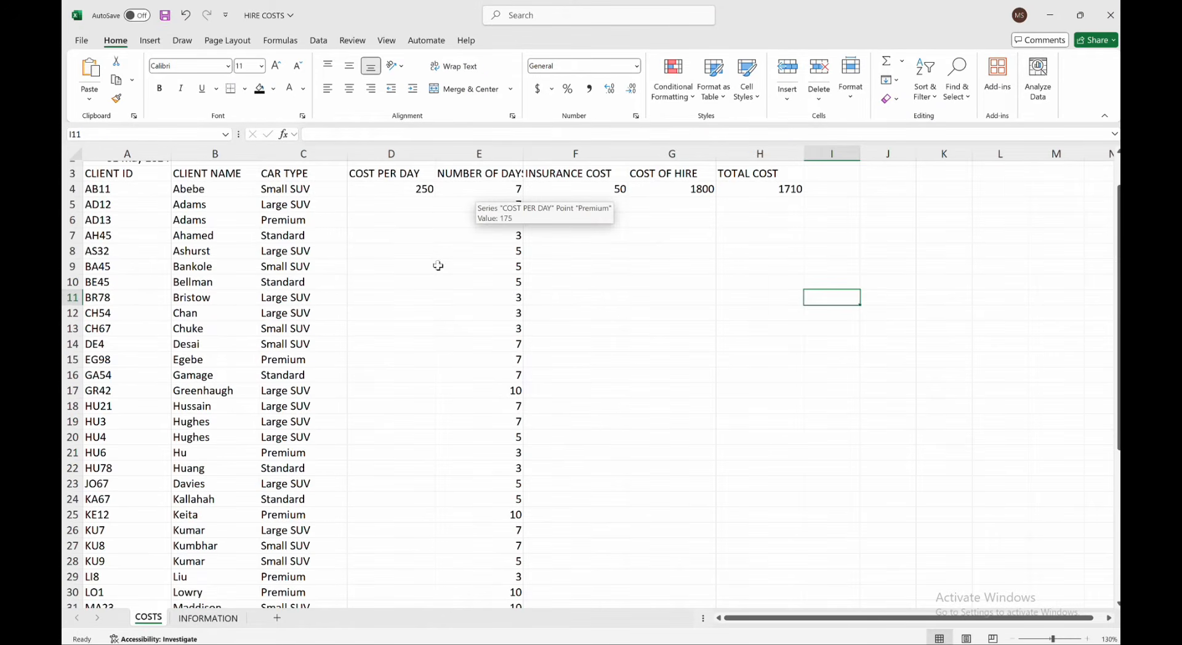
left_click(401, 189)
left_click_drag(435, 194, 410, 573)
left_click(584, 513)
scroll(584, 513, "up", 1)
scroll(584, 513, "up", 4)
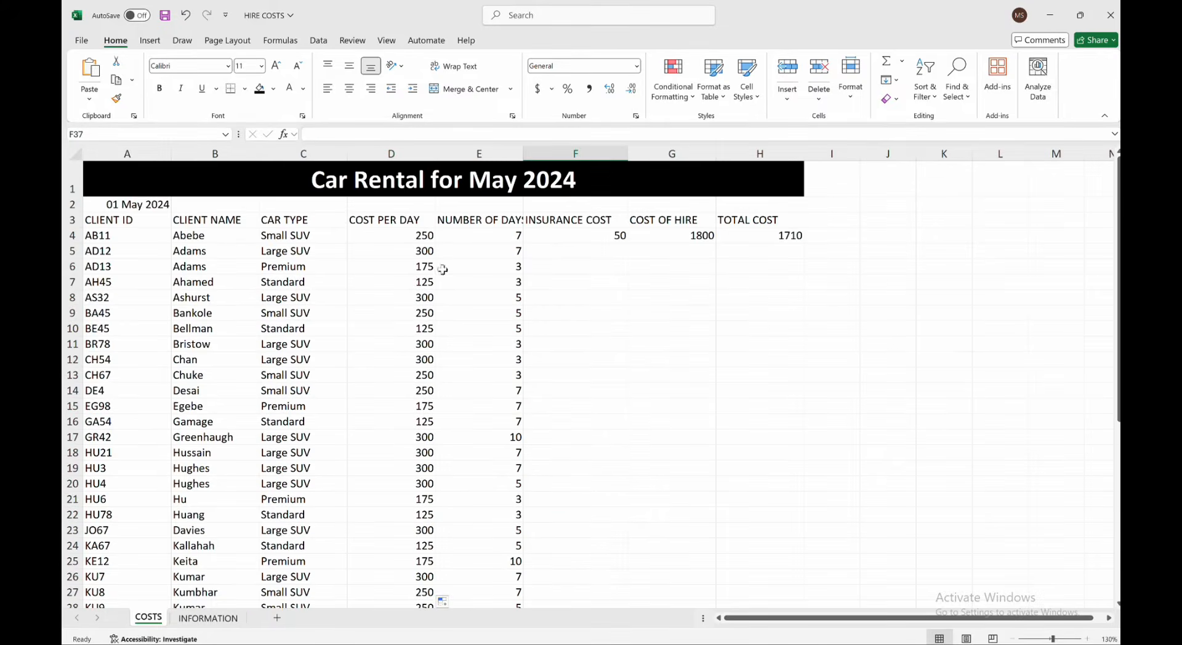
Replicate the INSURANCE COST lookup from F4 down to F41 and check the copied costs against the INFORMATION worksheet.
left_click(618, 239)
left_click_drag(628, 244, 625, 508)
left_click(733, 519)
scroll(734, 517, "up", 2)
scroll(734, 517, "up", 3)
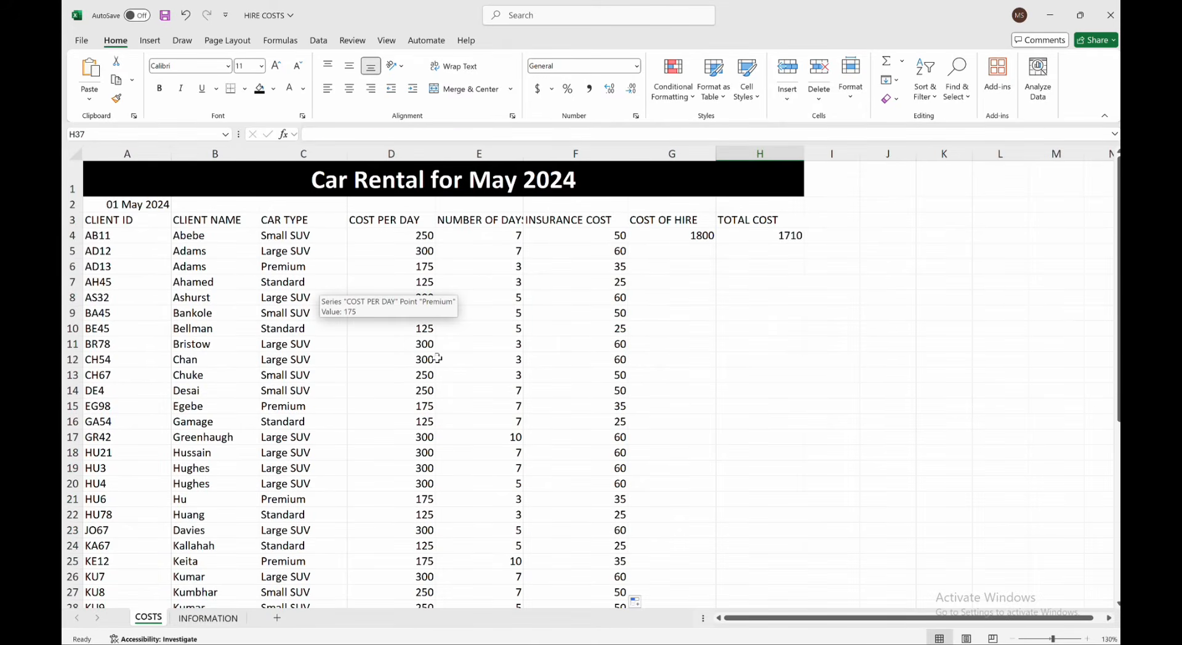
left_click(208, 619)
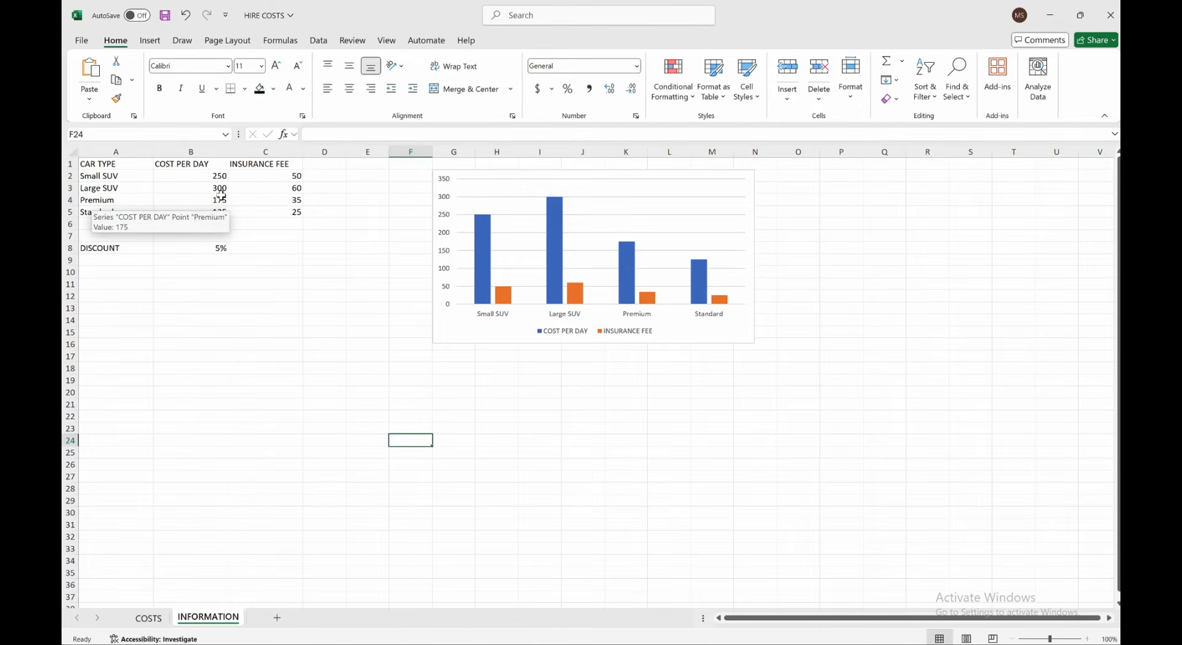
left_click(148, 619)
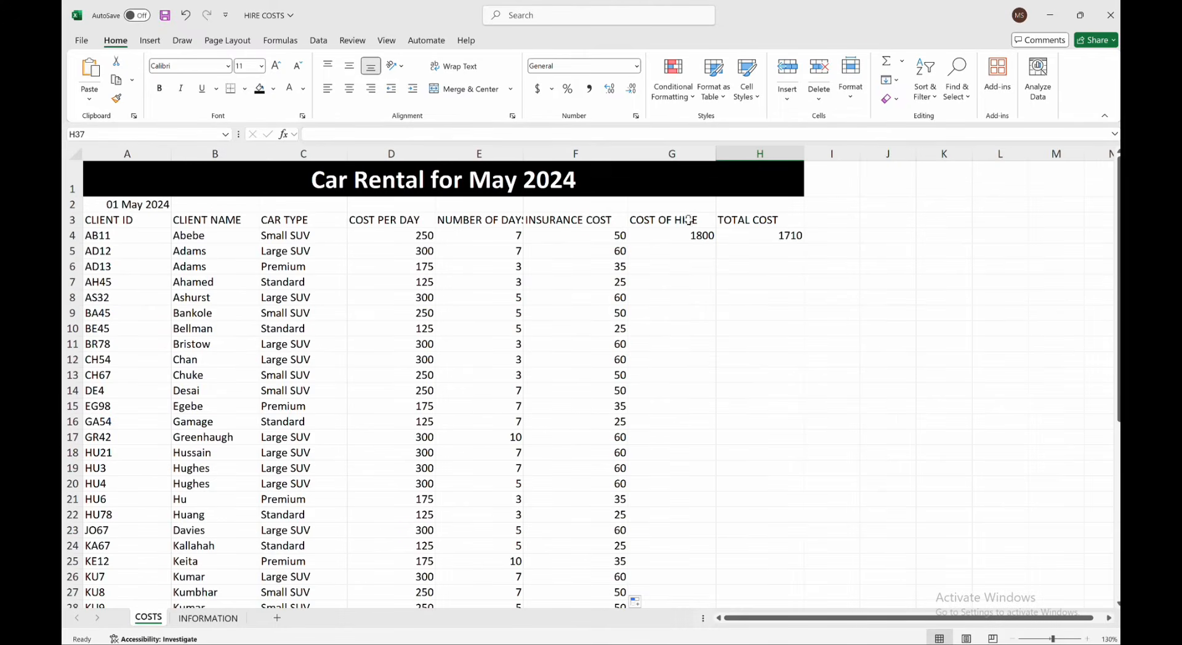
Replicate the COST OF HIRE formula from G4 down to G41 for all clients.
left_click(681, 238)
left_click_drag(716, 244, 715, 580)
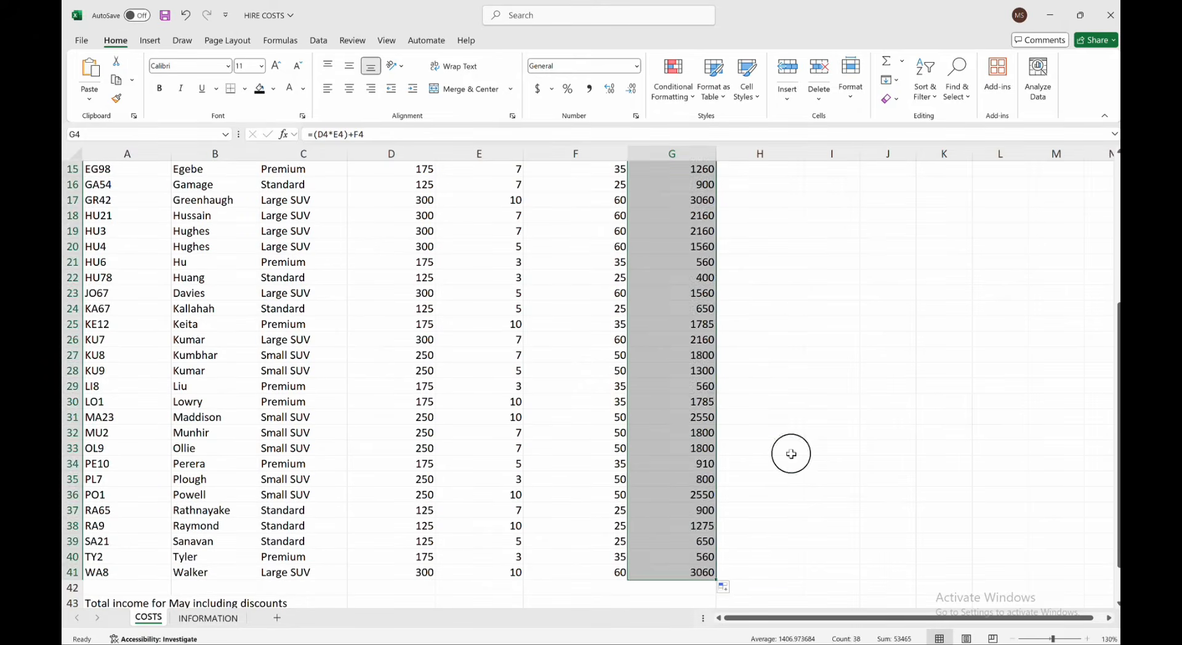
left_click(789, 453)
scroll(788, 453, "up", 5)
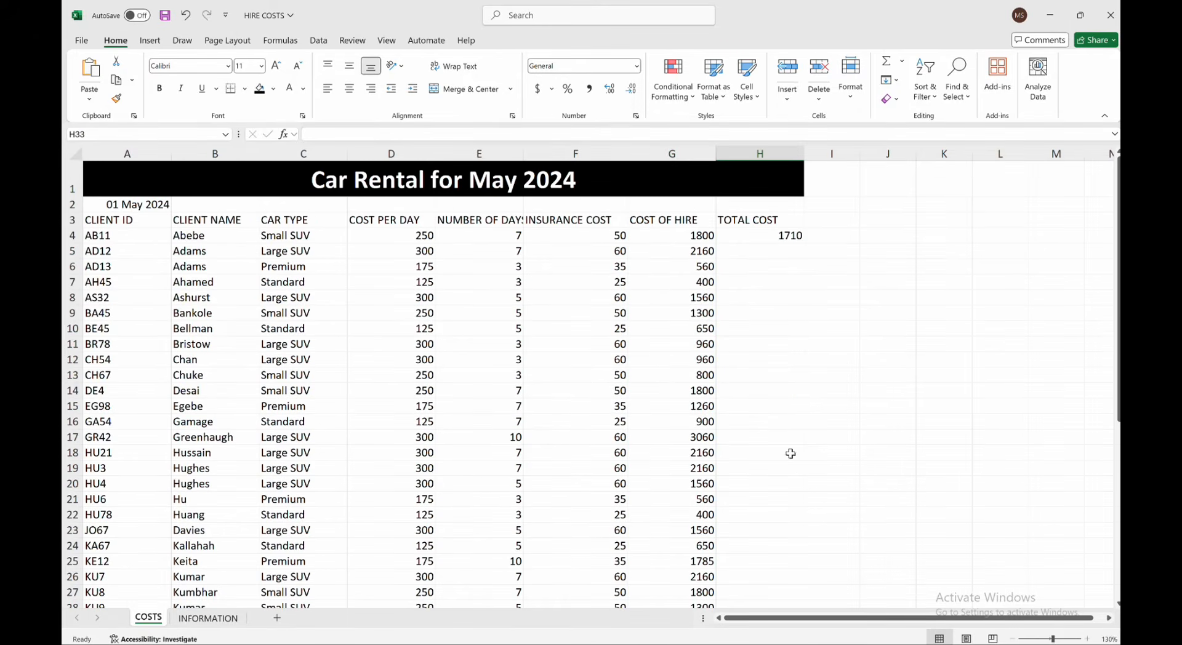
Make the discount reference in the H4 formula absolute as INFORMATION!$B$8.
left_click(765, 238)
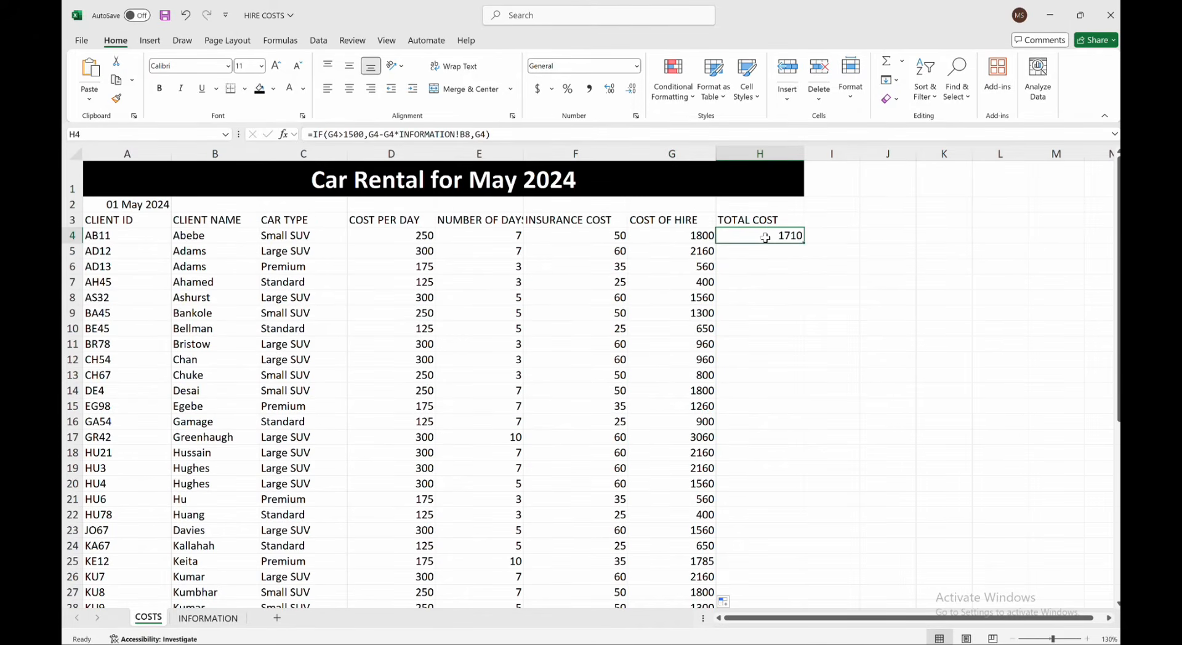
left_click(462, 134)
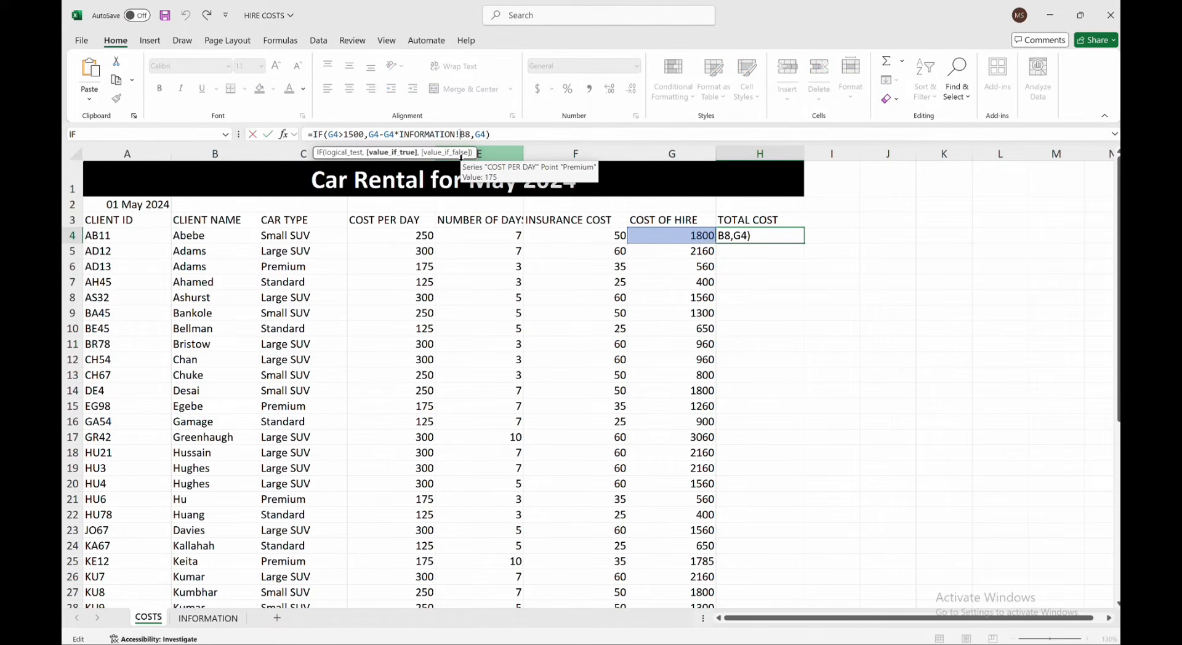
type("$B$")
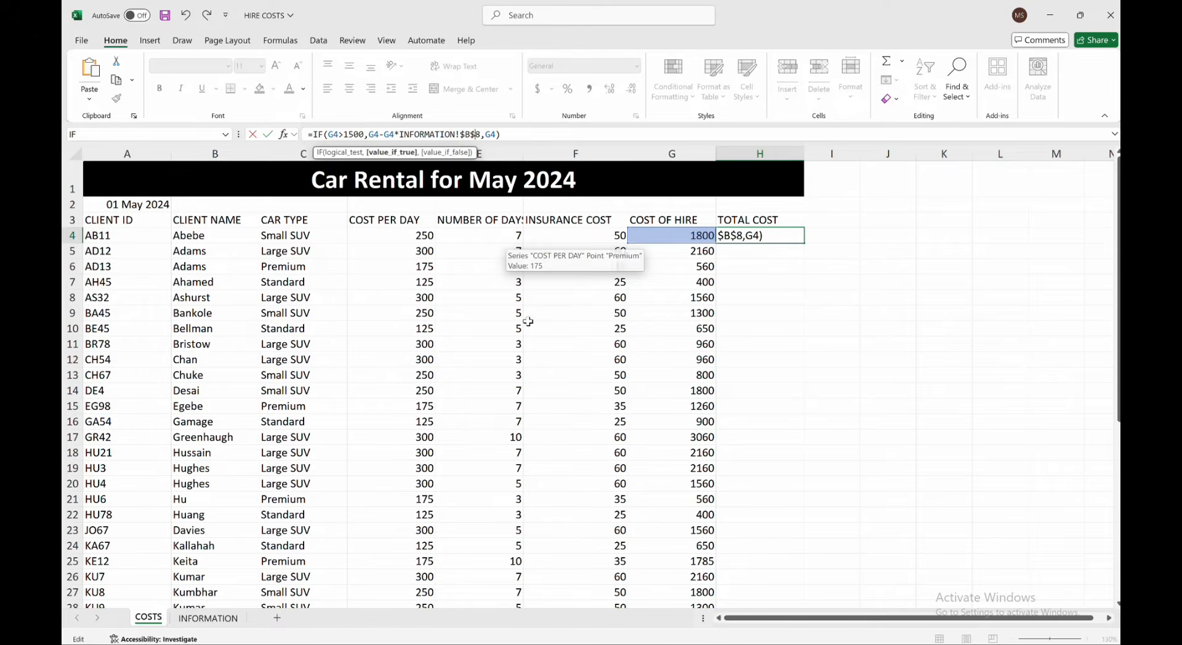
left_click(541, 369)
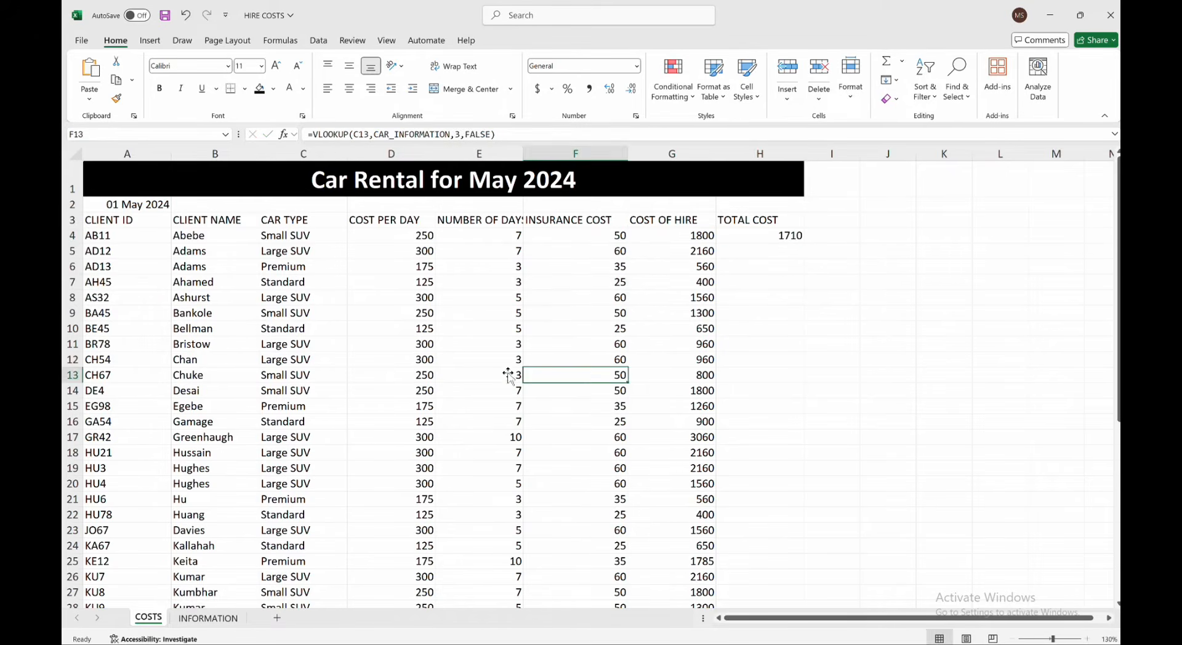
Replicate the TOTAL COST function from H4 down to H41 for all clients.
left_click(791, 237)
left_click_drag(803, 242, 802, 585)
left_click(874, 492)
scroll(871, 490, "up", 5)
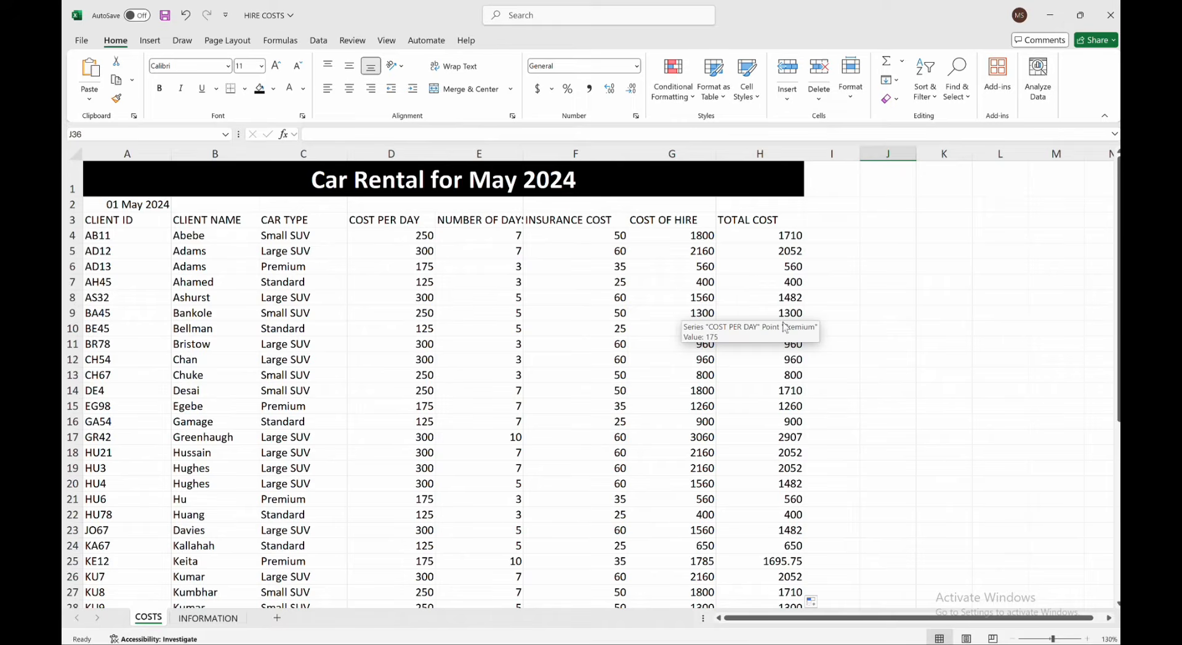
Examine the summary rows below the client list and read Task B1b (v) in the exam paper on total income for May.
left_click(906, 358)
scroll(844, 436, "down", 8)
key("ctrl+Up")
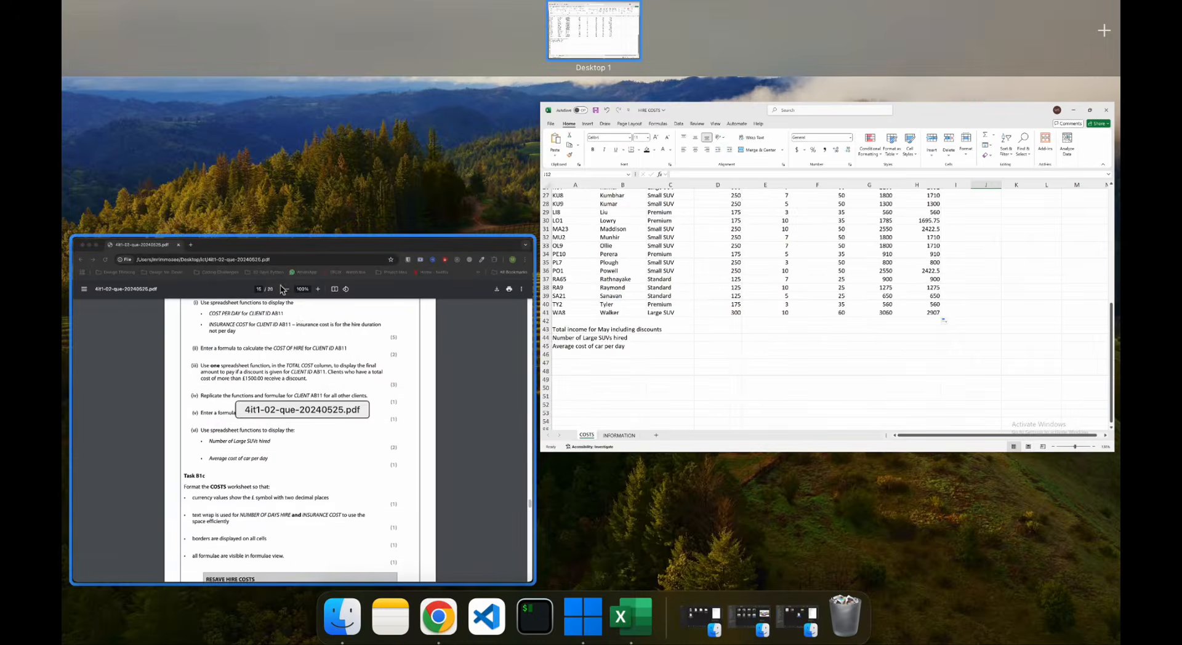
left_click(277, 267)
scroll(320, 326, "down", 1)
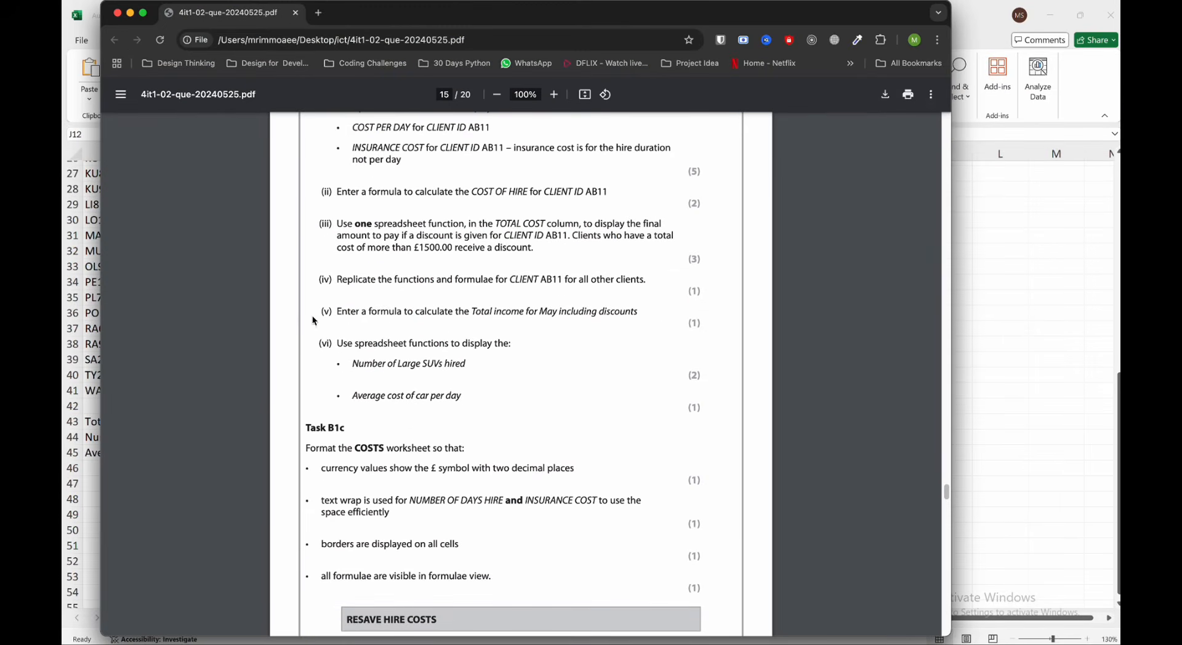
Calculate the total income for May including discounts in D43 with the SUM function over the TOTAL COST range H4:H41.
scroll(357, 316, "down", 1)
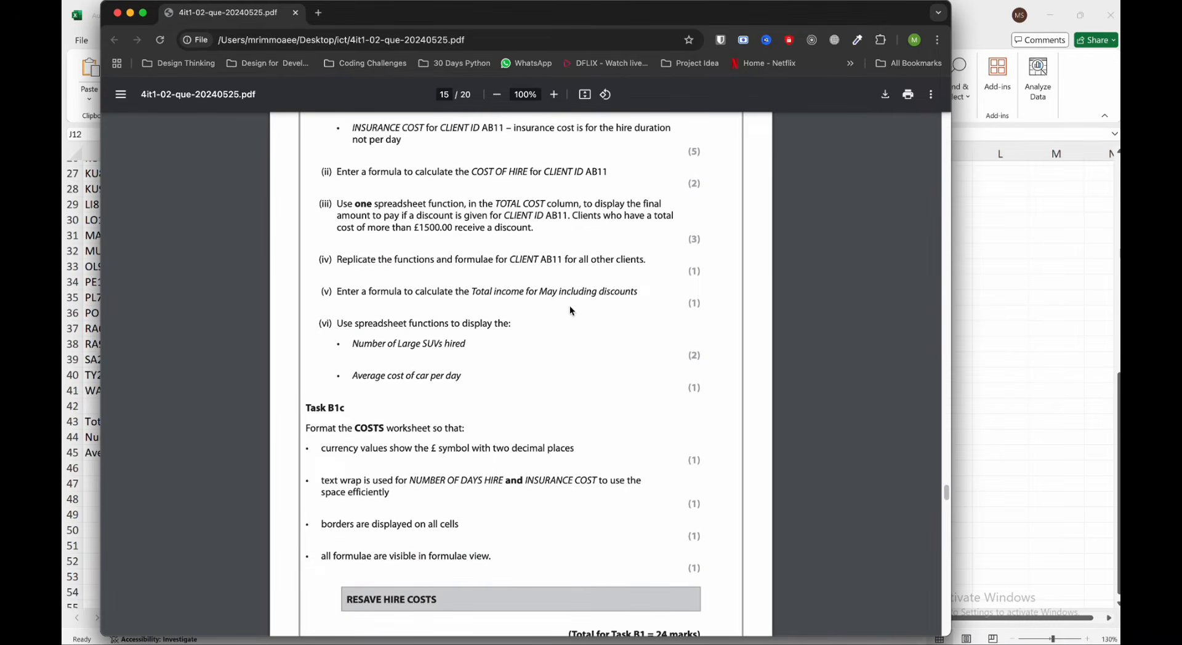
left_click(962, 324)
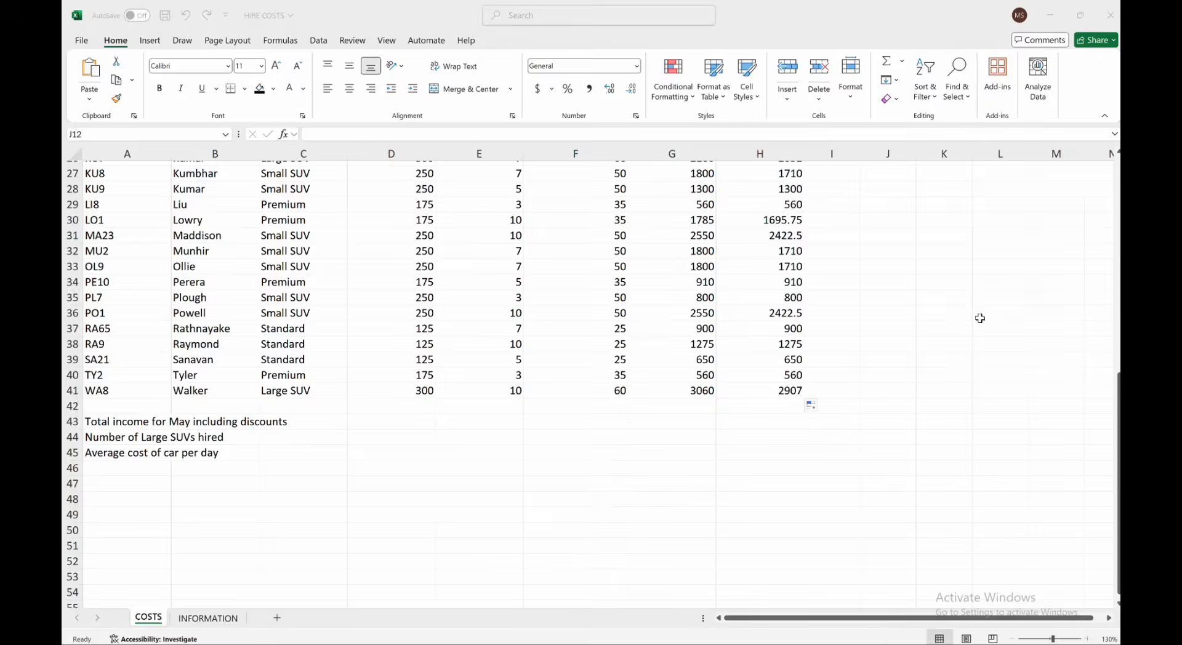
scroll(817, 259, "up", 9)
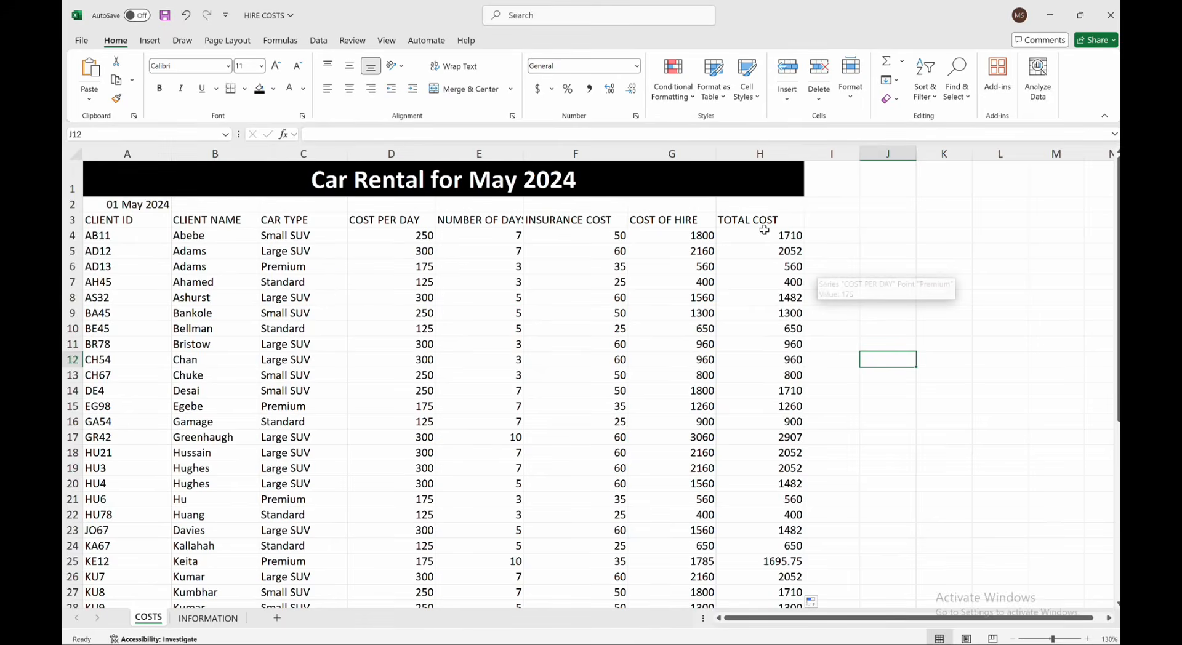
scroll(764, 230, "down", 7)
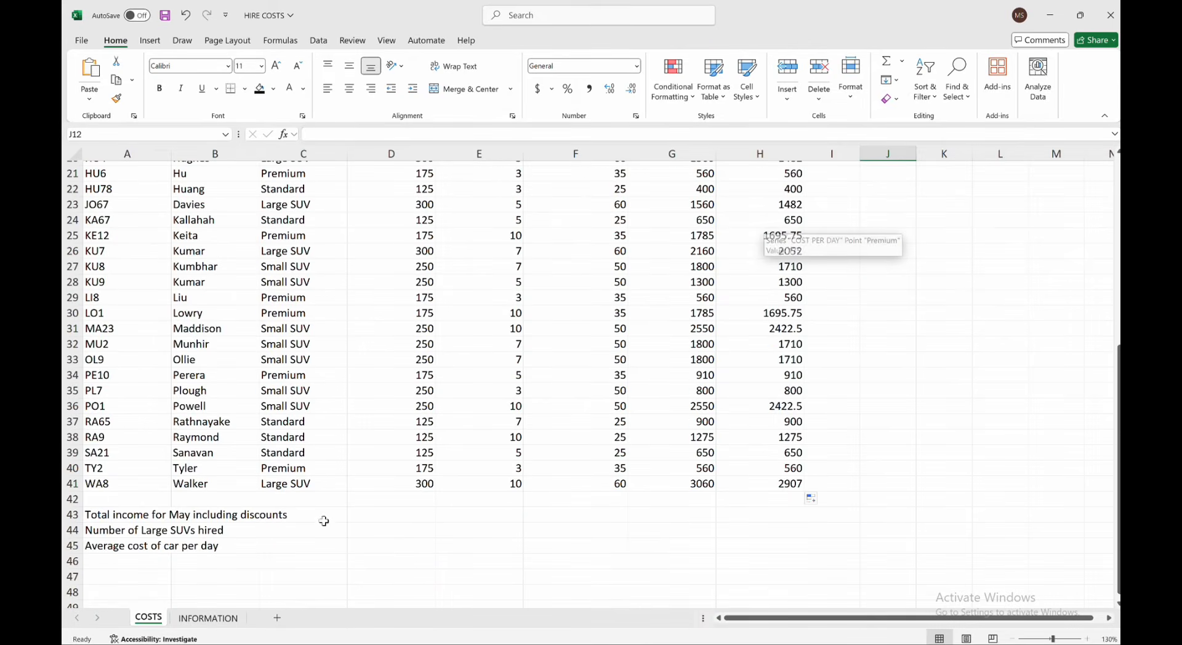
left_click(383, 519)
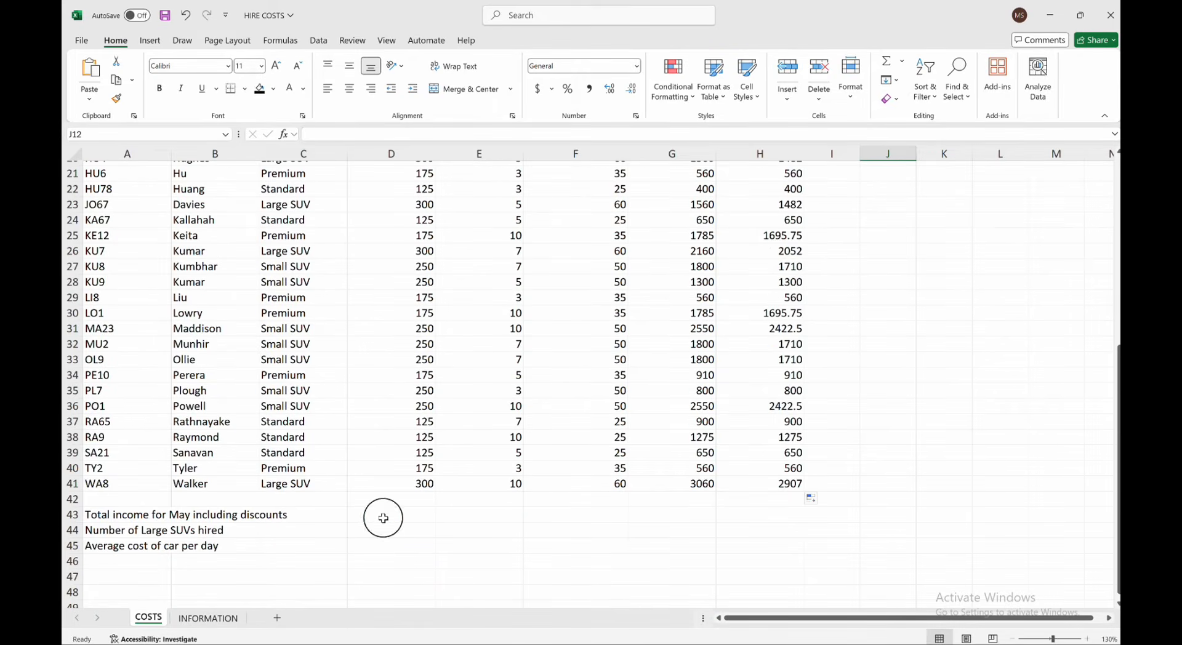
left_click(291, 139)
scroll(759, 394, "down", 2)
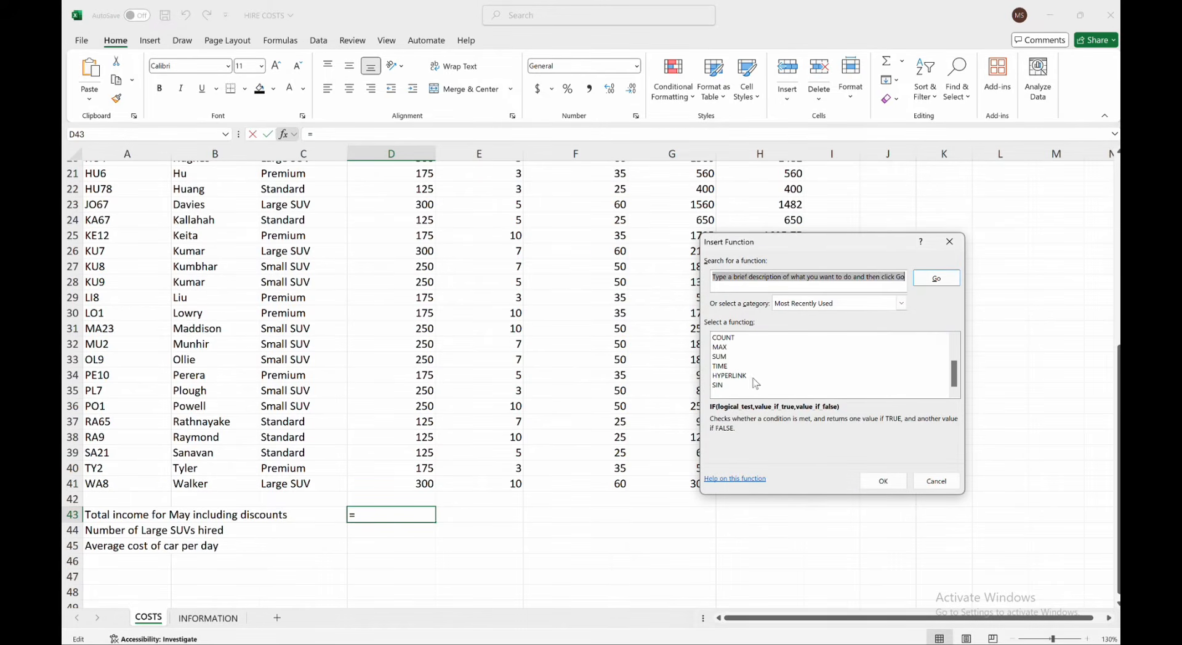
left_click(737, 357)
left_click(884, 481)
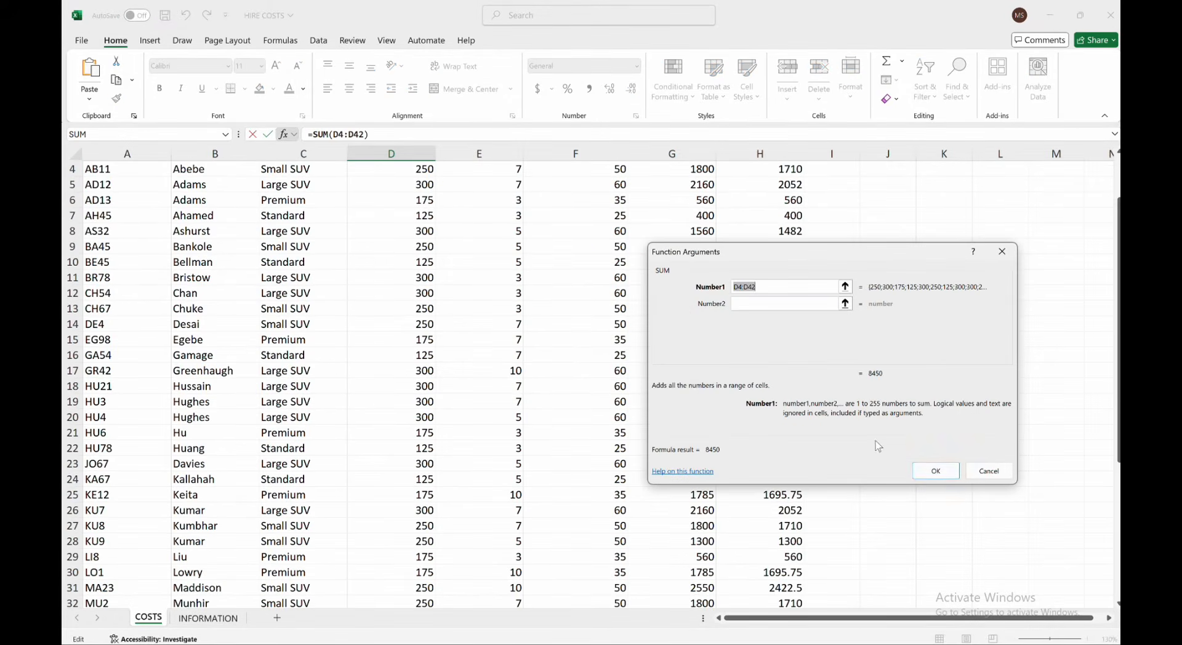
left_click_drag(894, 251, 1101, 298)
scroll(866, 214, "up", 1)
left_click_drag(762, 243, 775, 575)
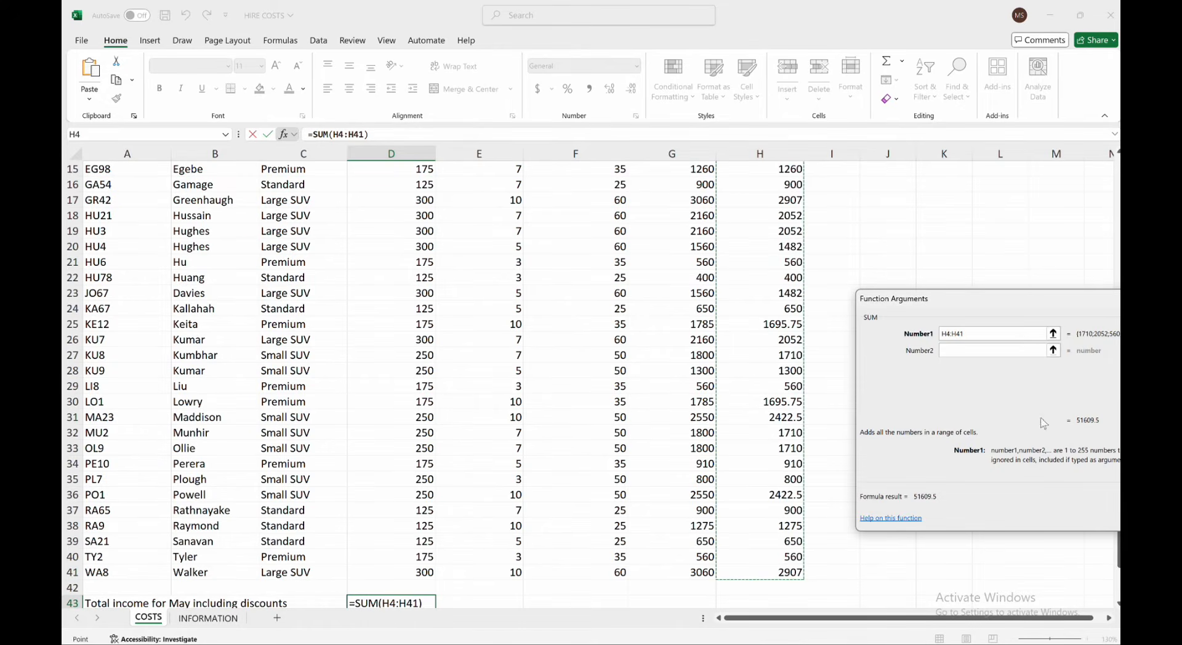
left_click_drag(1022, 300, 835, 269)
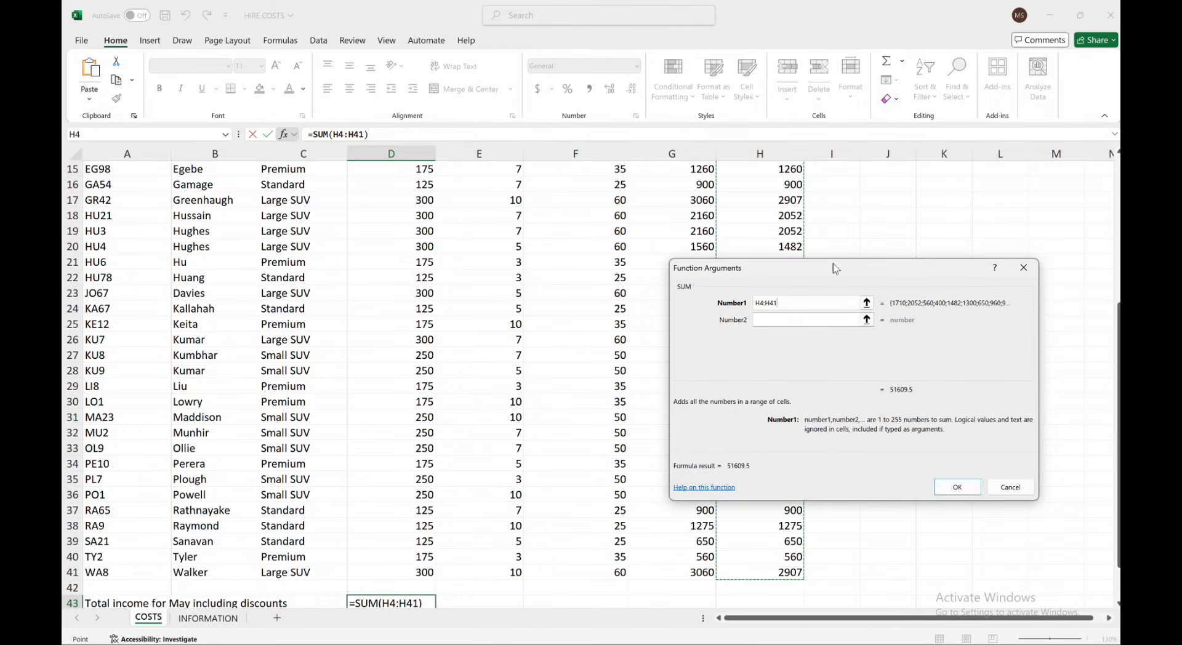
left_click(959, 486)
Start inserting a function in D44 for the number of Large SUVs hired.
scroll(552, 564, "down", 2)
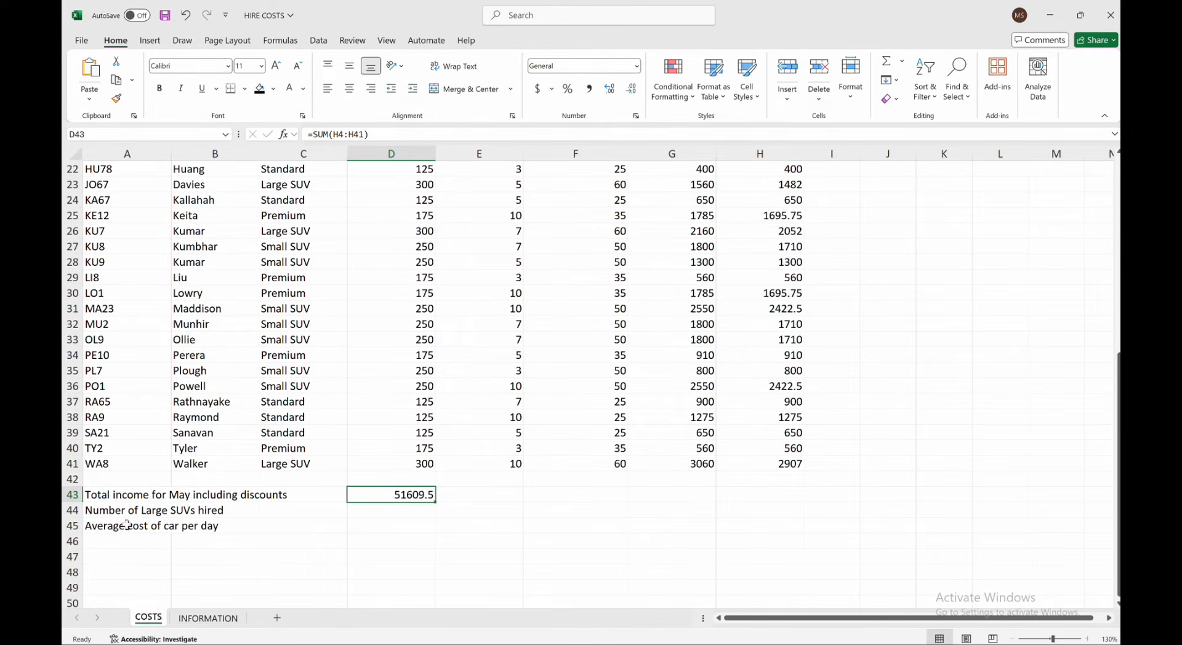
left_click(372, 513)
scroll(374, 519, "up", 1)
scroll(369, 517, "up", 1)
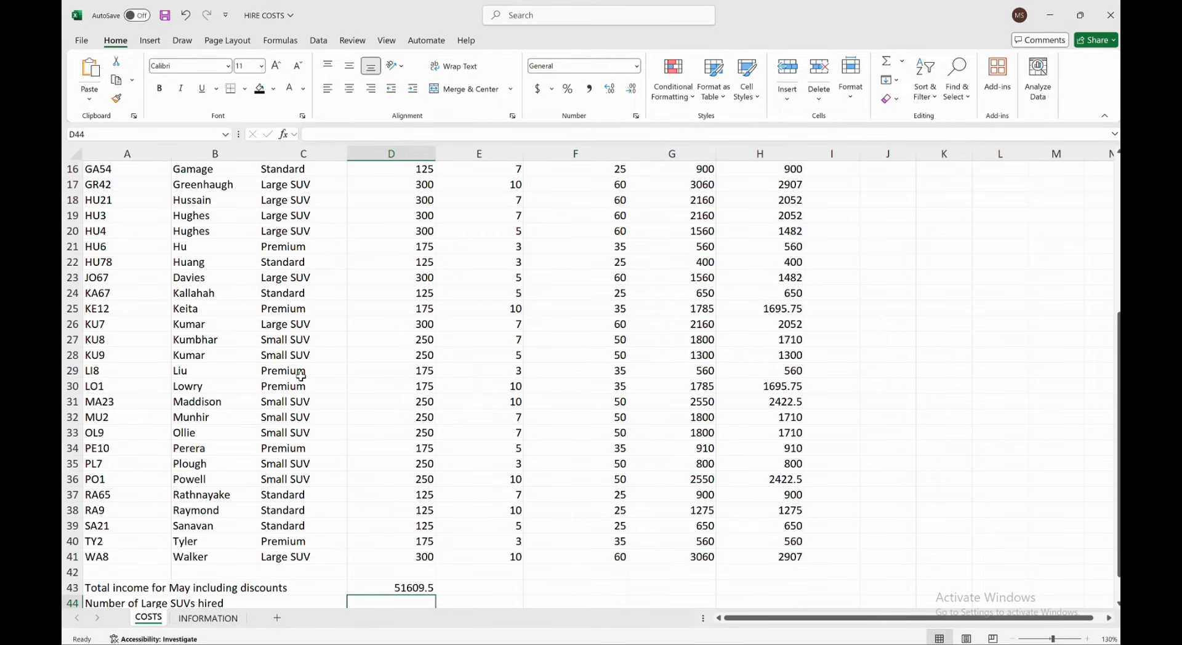
scroll(301, 377, "up", 5)
scroll(301, 376, "down", 9)
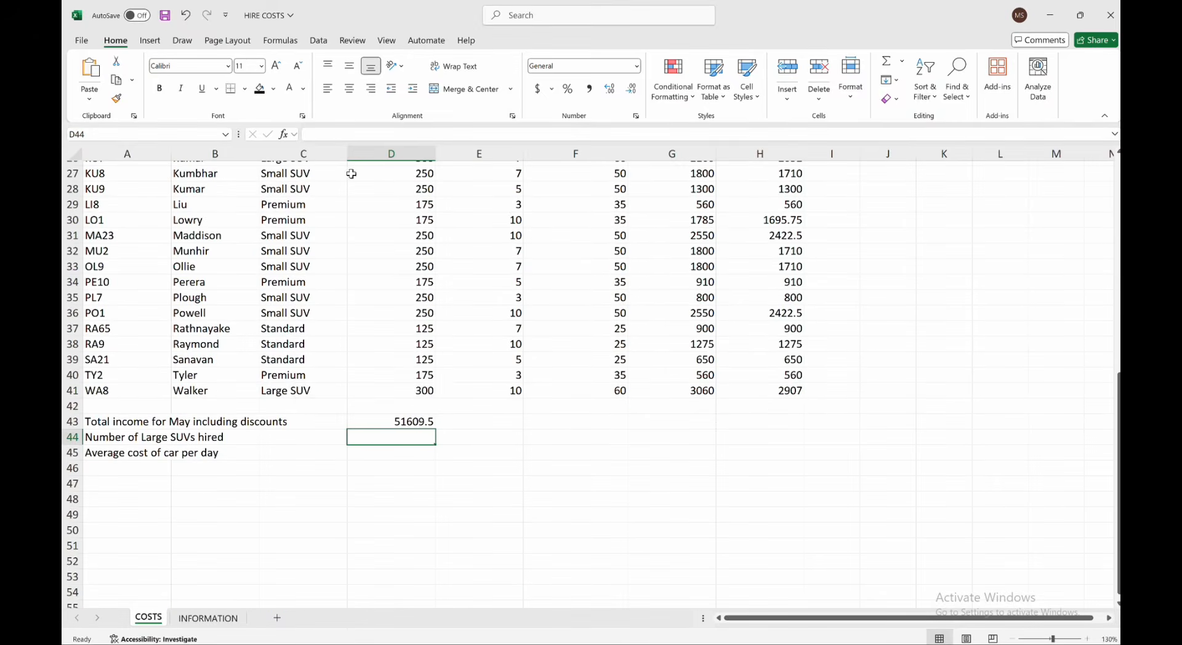
left_click(293, 137)
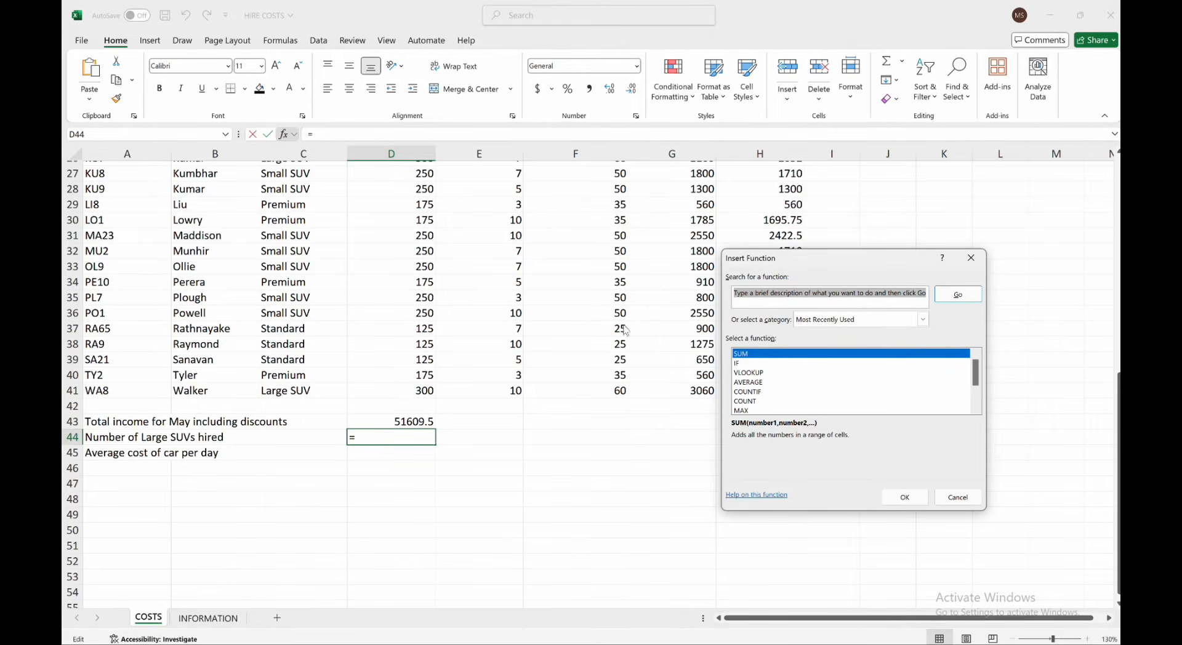
Insert a COUNTIF function in cell D44 for the number of Large SUVs hired.
scroll(777, 388, "down", 2)
scroll(784, 386, "up", 2)
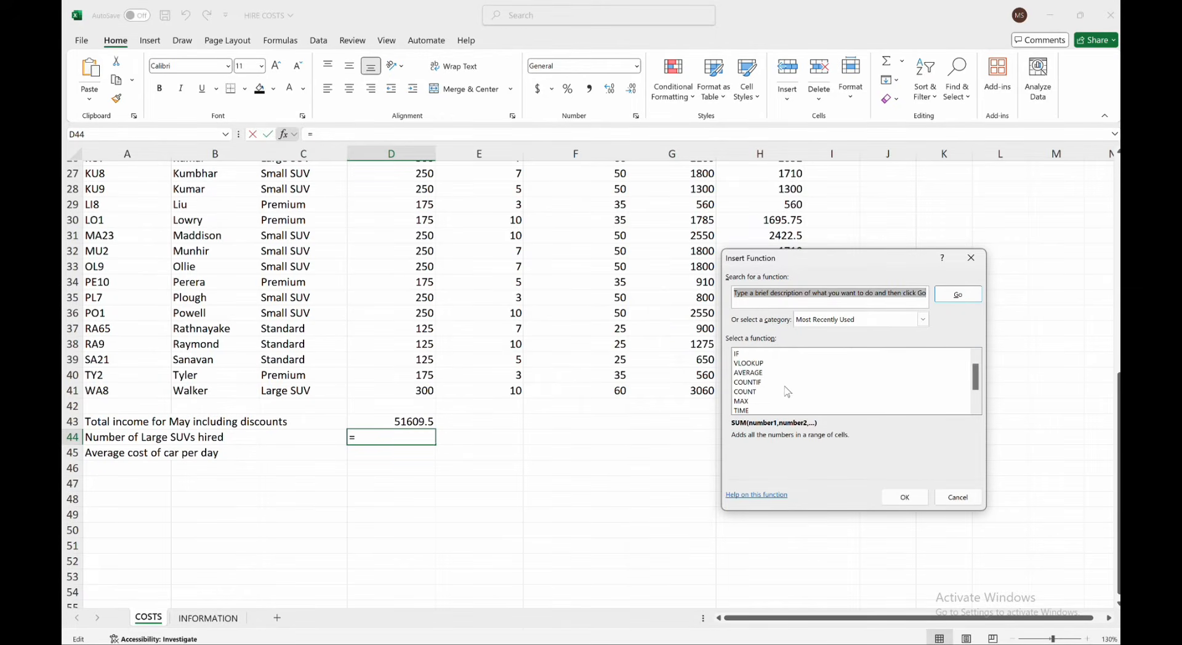
left_click(757, 392)
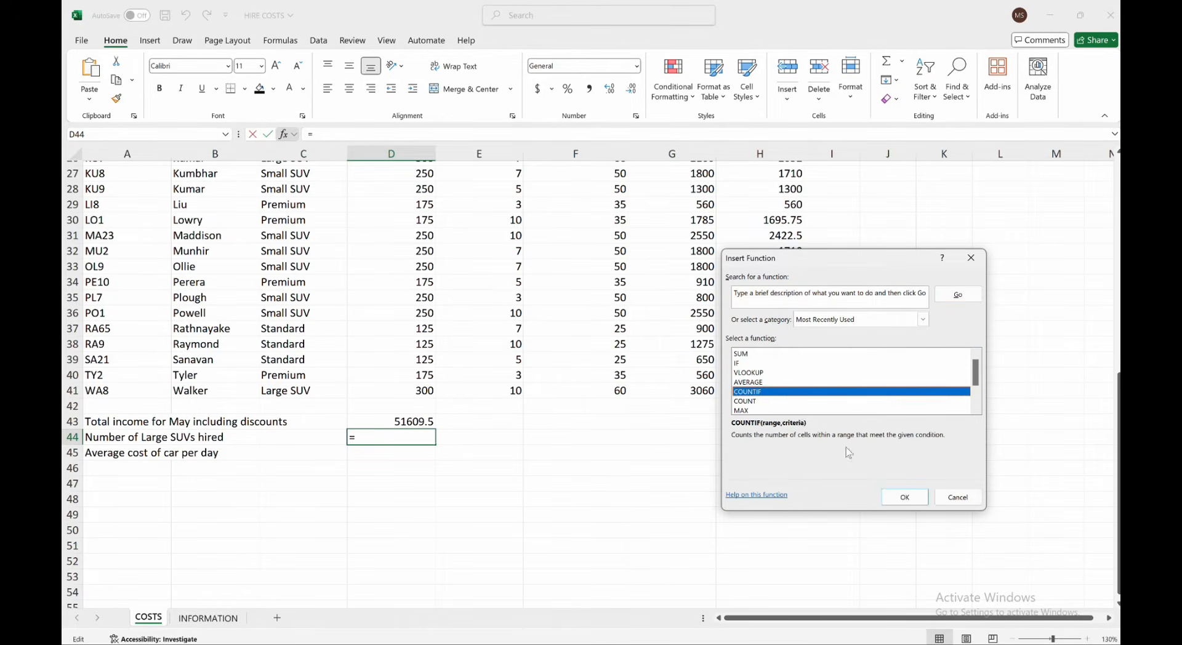
left_click(905, 498)
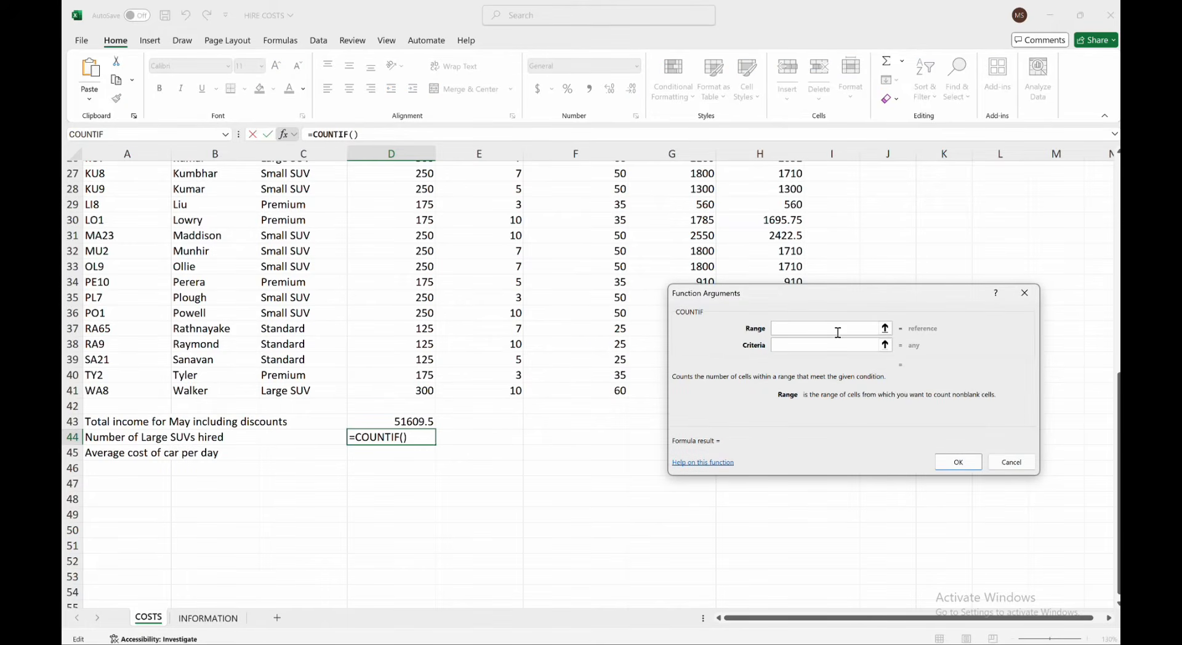
scroll(337, 300, "up", 9)
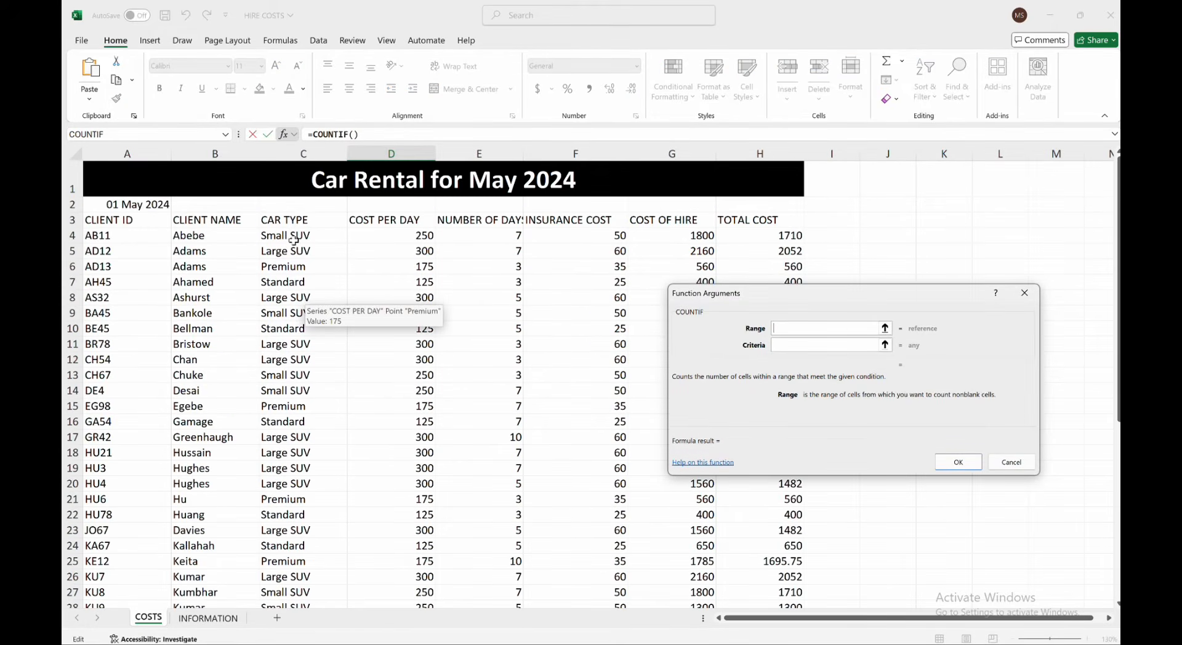
left_click_drag(295, 241, 292, 571)
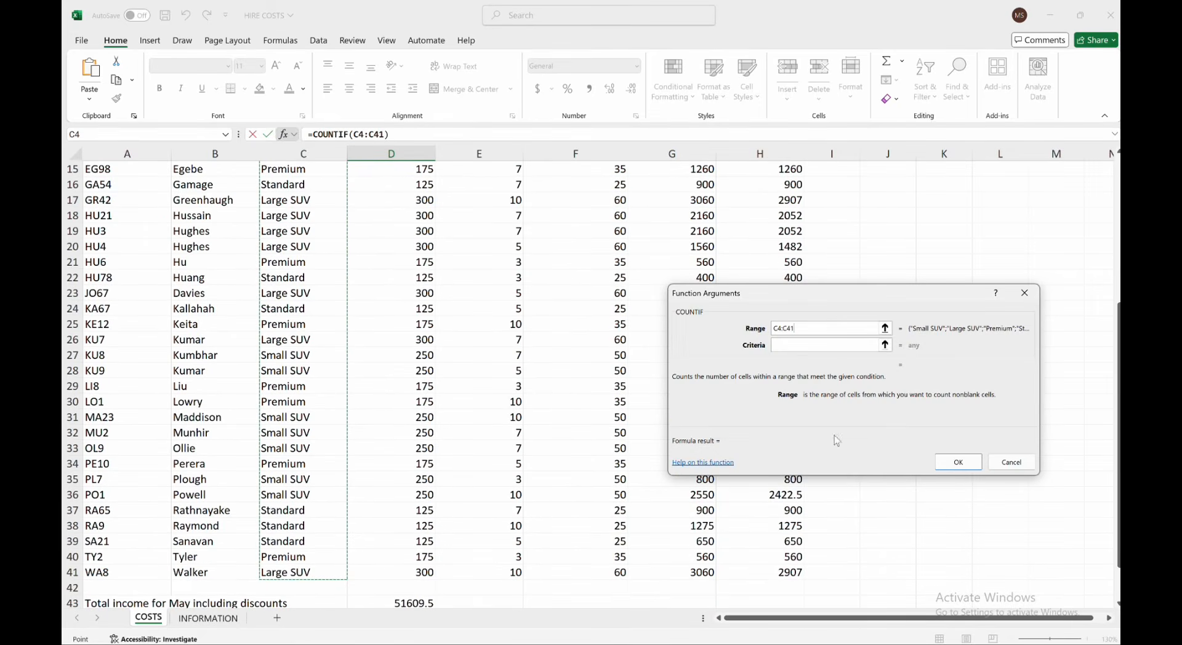
left_click(291, 572)
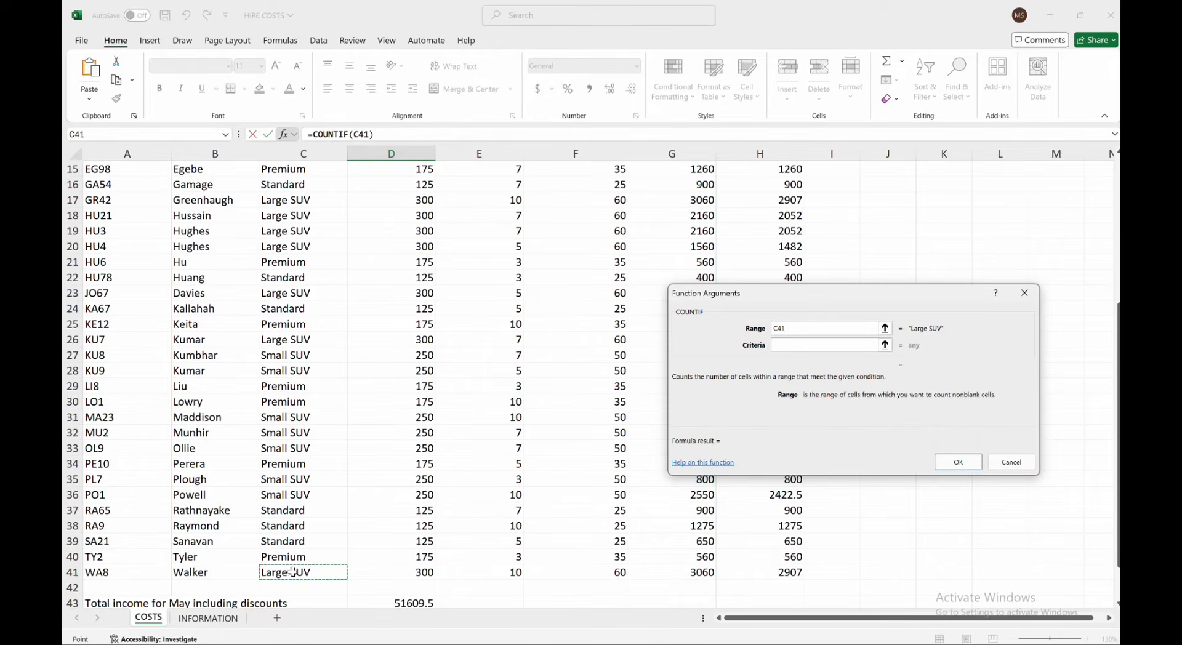
left_click(317, 433)
left_click(771, 325)
key("BackSpace")
Set the COUNTIF range to C4:C41 with the Large SUV cell C41 as the criteria, and apply the function.
scroll(292, 523, "up", 5)
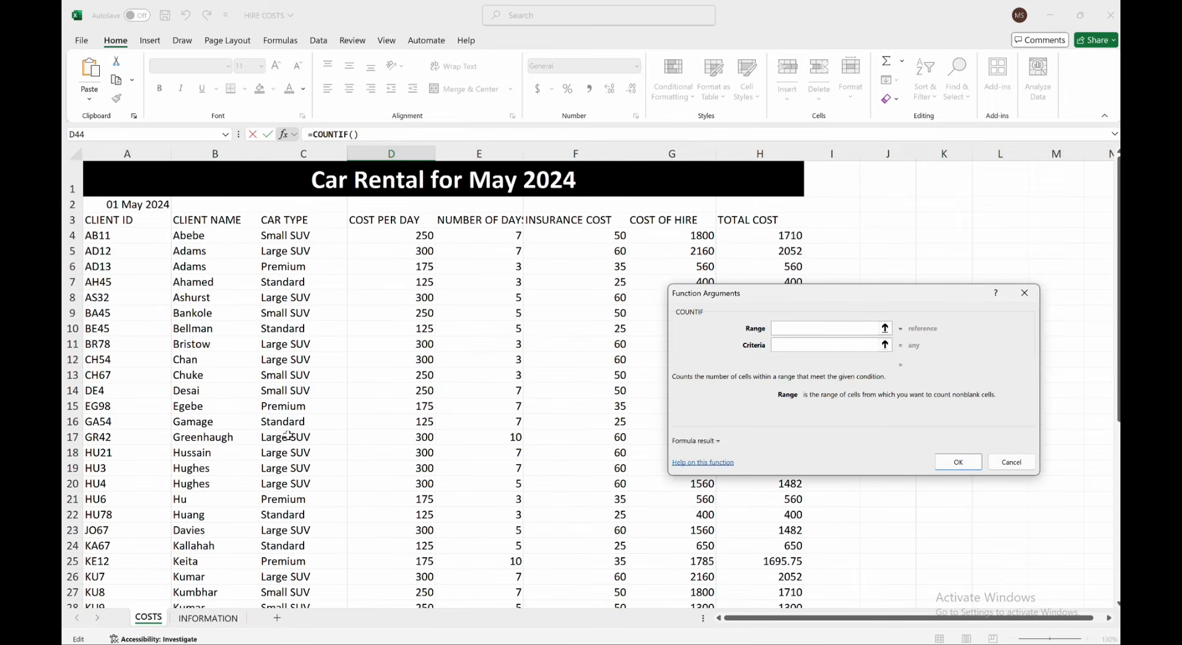
left_click_drag(298, 240, 298, 588)
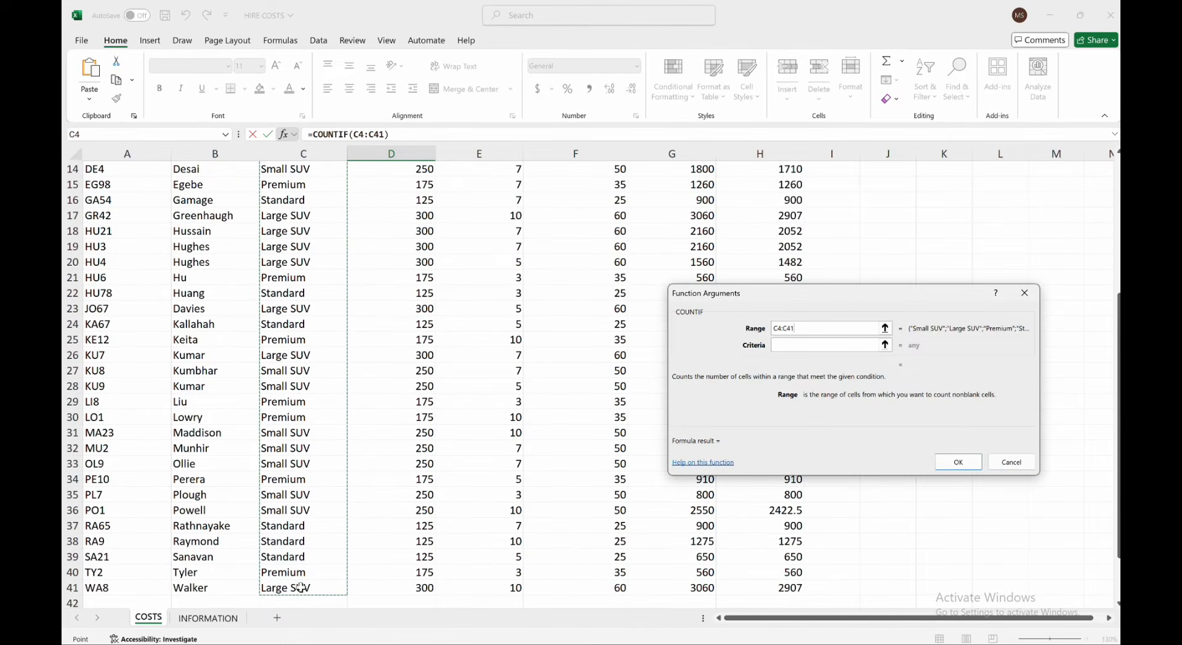
left_click(782, 344)
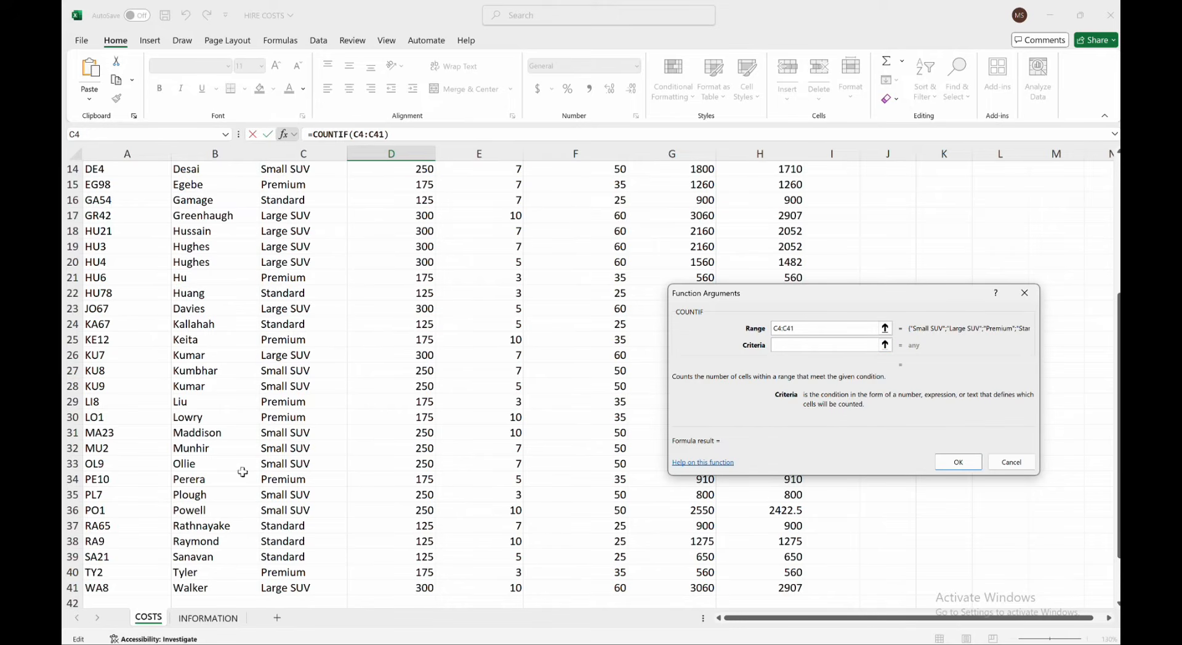
left_click(279, 590)
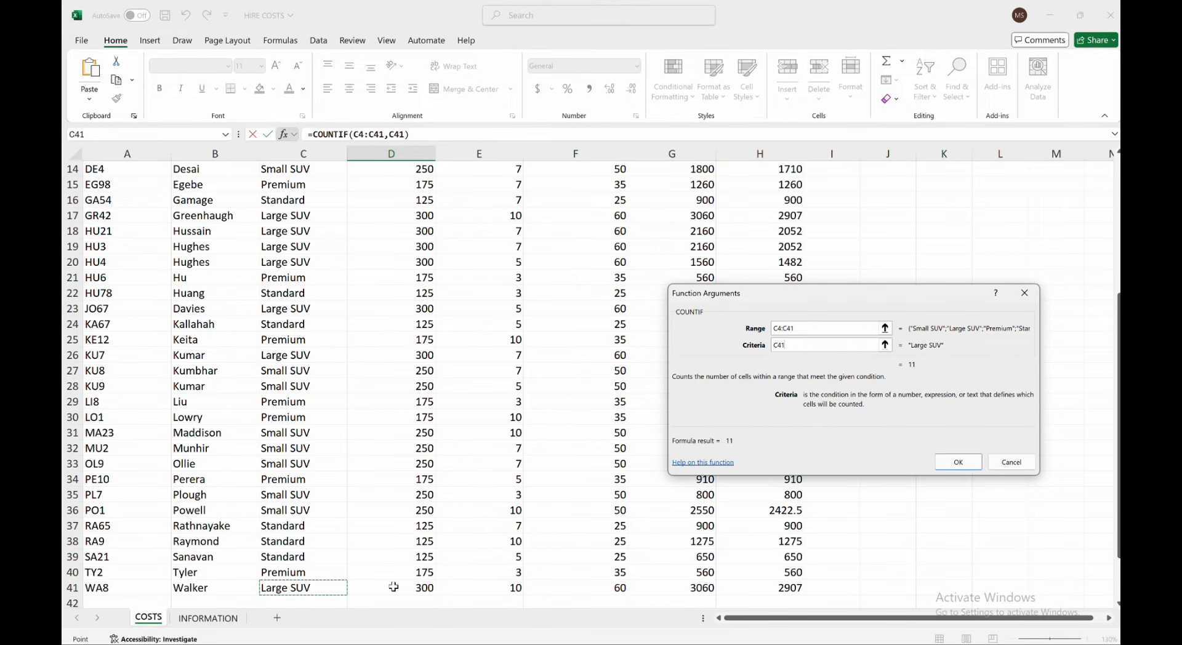
left_click(958, 462)
scroll(560, 455, "down", 2)
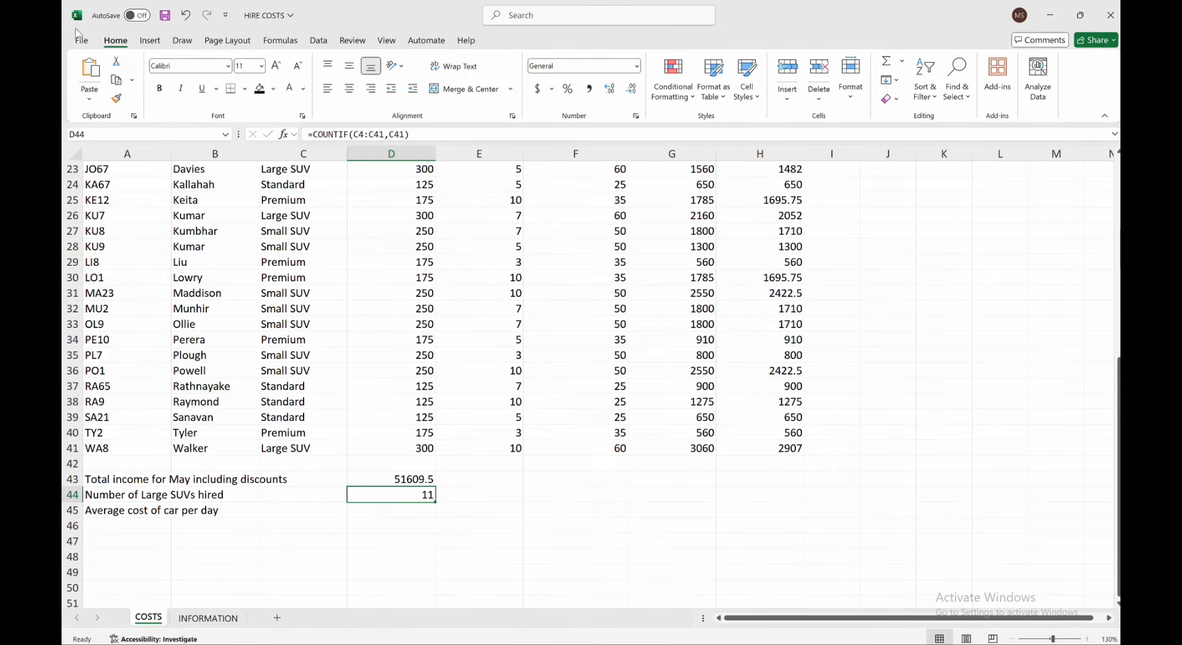
Check the remaining function task in the question paper PDF in the browser, and insert an AVERAGE function in D45 on the COSTS sheet.
mouse_move(62, 1)
left_click(326, 307)
scroll(574, 338, "down", 1)
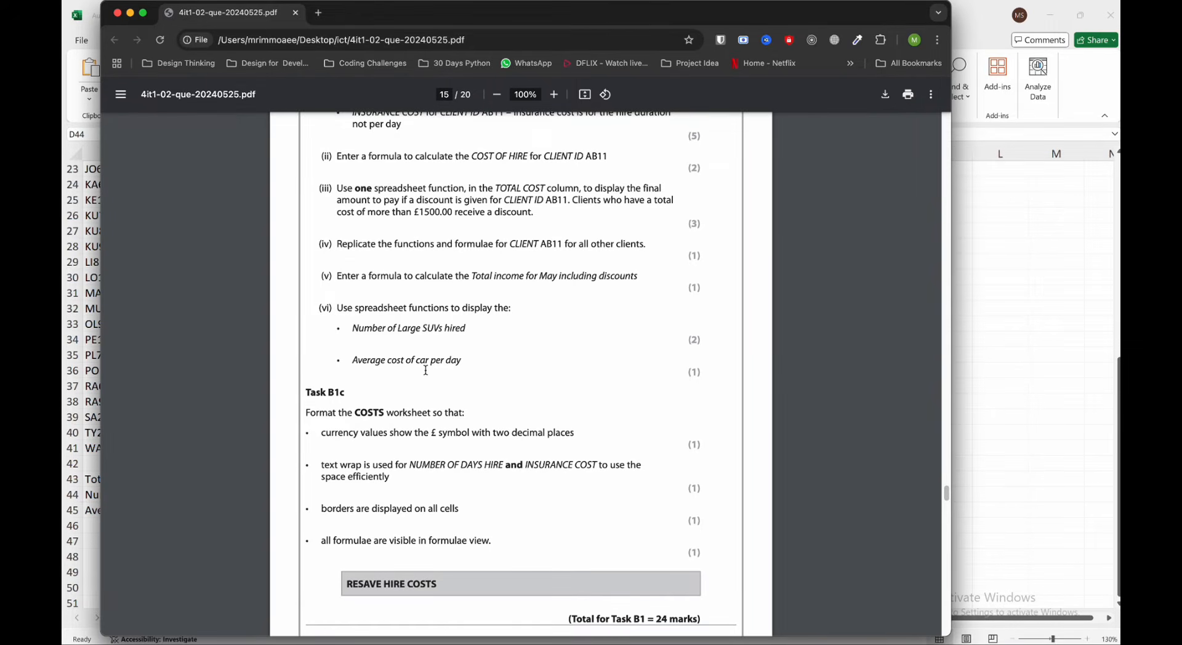
left_click(981, 372)
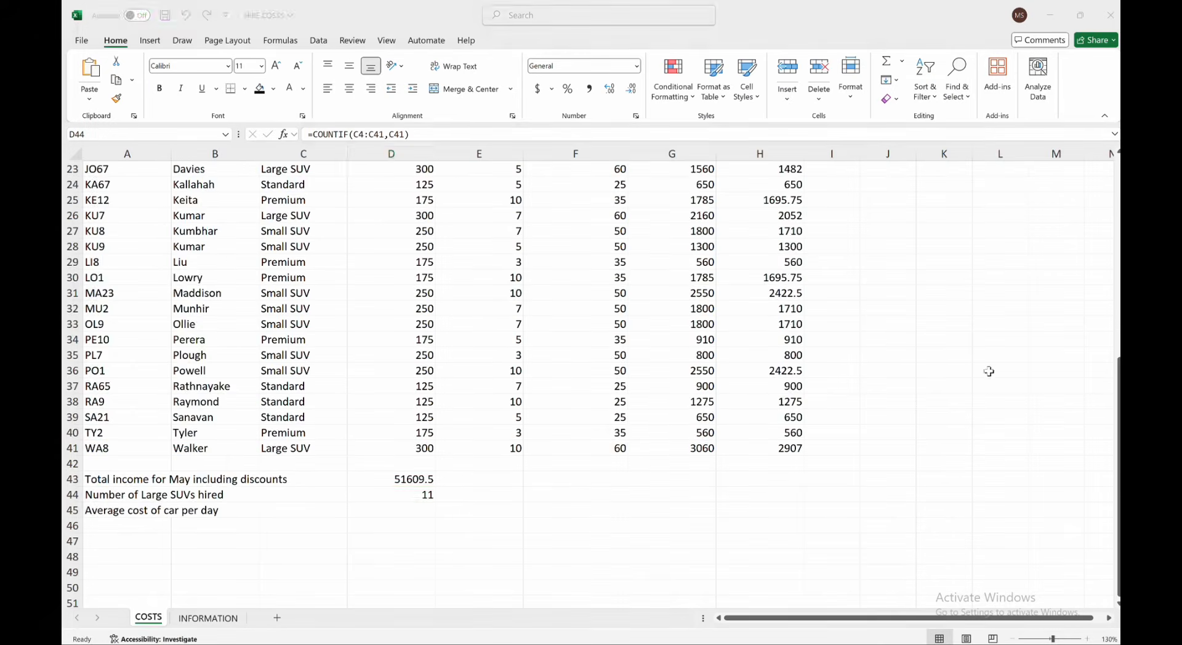
scroll(400, 492, "down", 1)
left_click(386, 467)
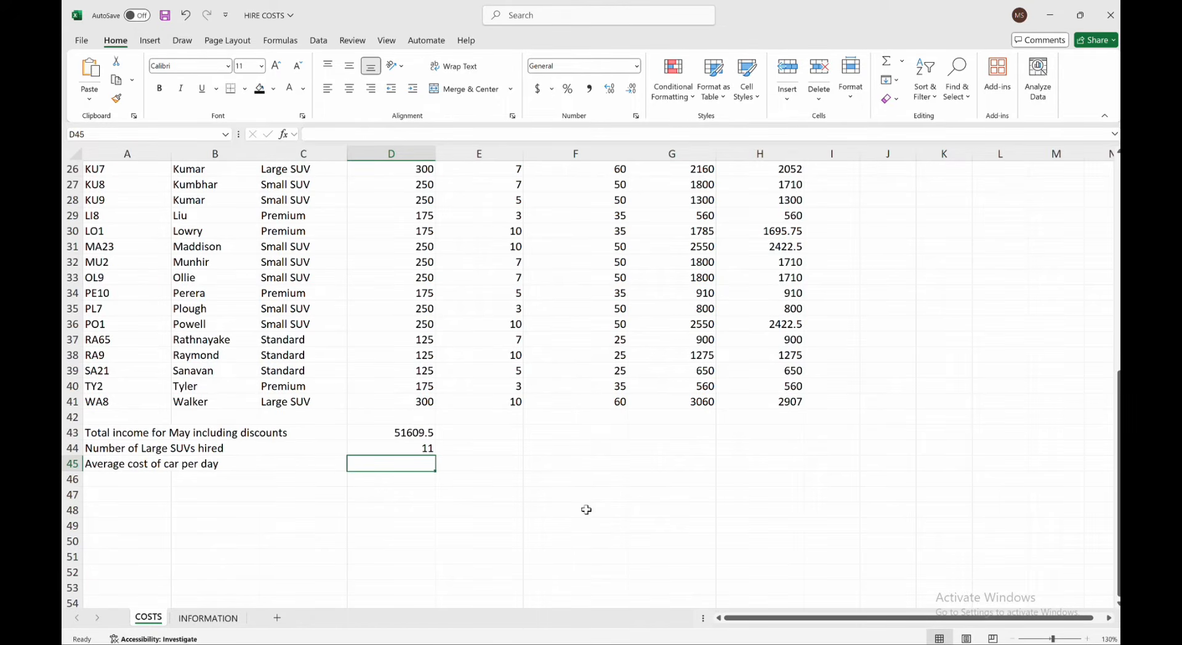
scroll(589, 509, "up", 8)
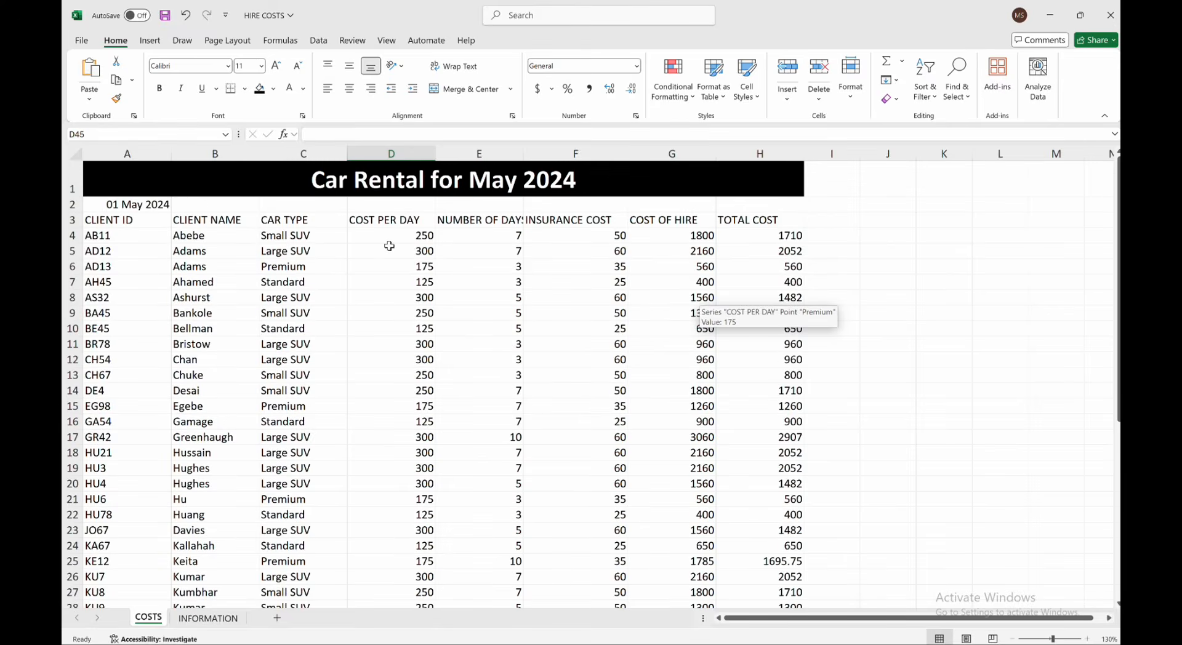
left_click(284, 133)
left_click(761, 392)
left_click(906, 498)
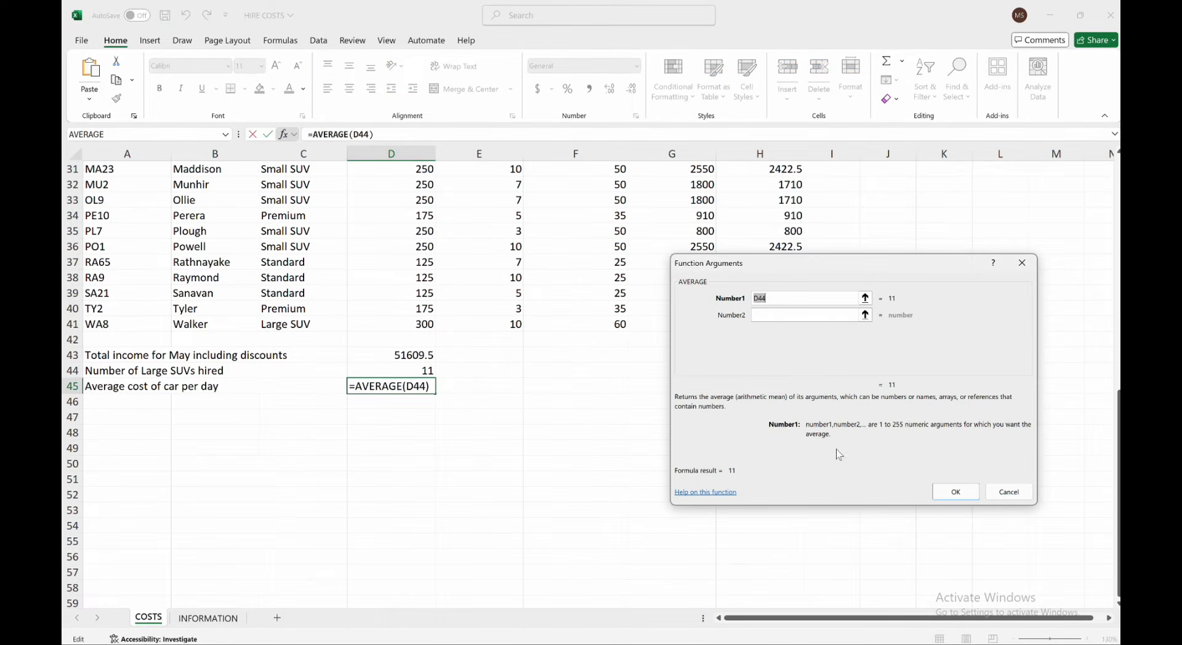
Set the AVERAGE function in D45 to cover the cost per day values in D4:D41 and apply it.
scroll(470, 211, "up", 10)
left_click_drag(392, 238, 406, 575)
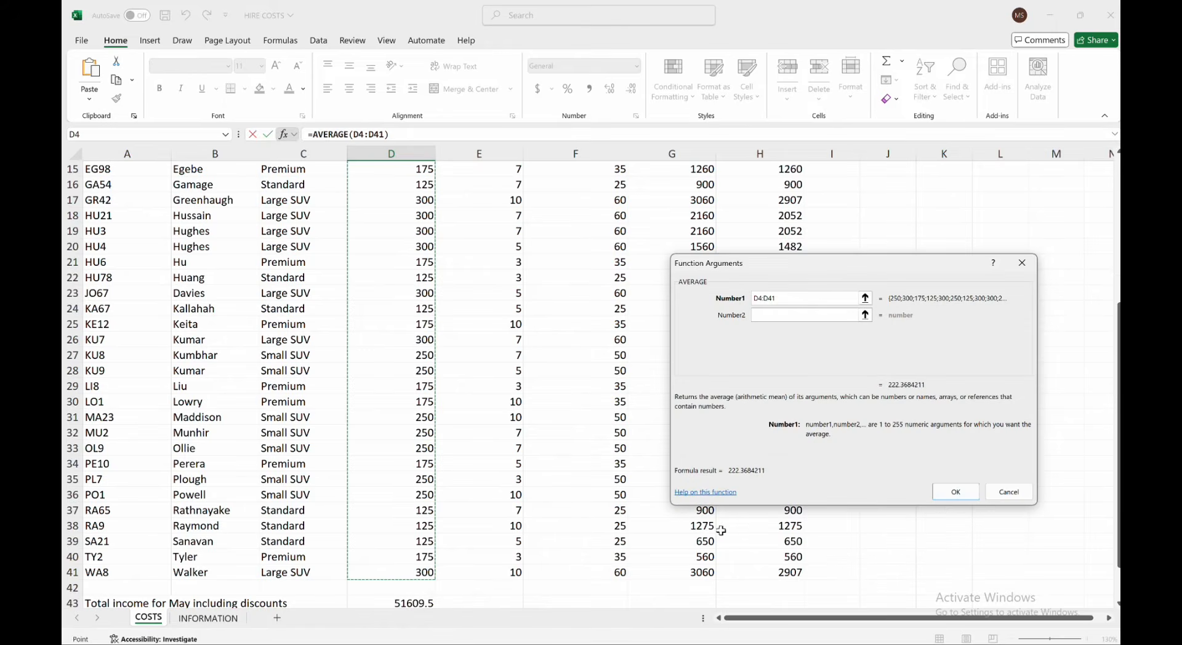
left_click(955, 492)
scroll(678, 480, "down", 2)
left_click(391, 516)
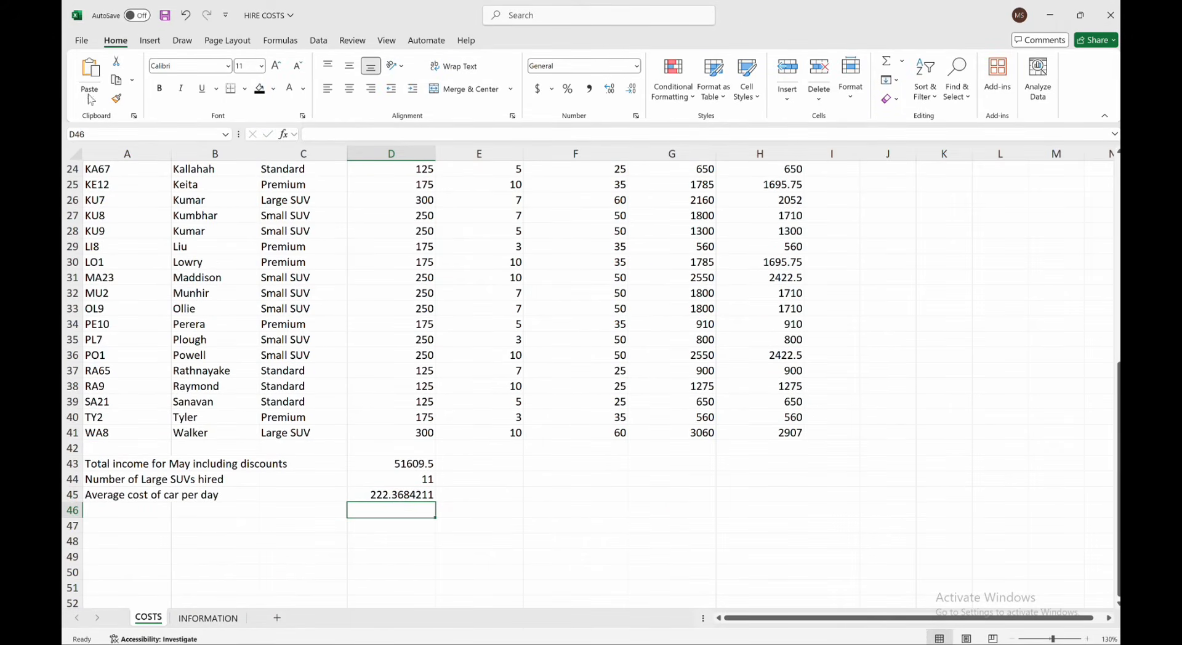
left_click(385, 493)
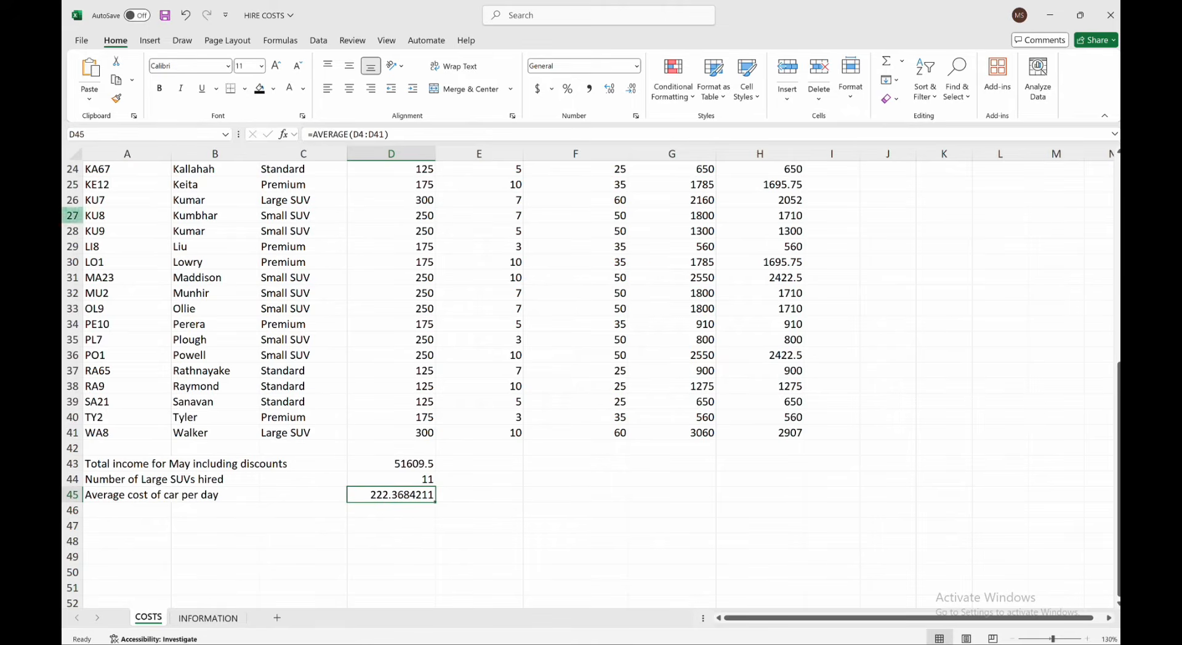
Switch to the question paper PDF, read the Task B1c formatting requirements, and return to the first rows of the COSTS sheet.
key("ctrl+Up")
left_click(333, 360)
scroll(499, 378, "down", 1)
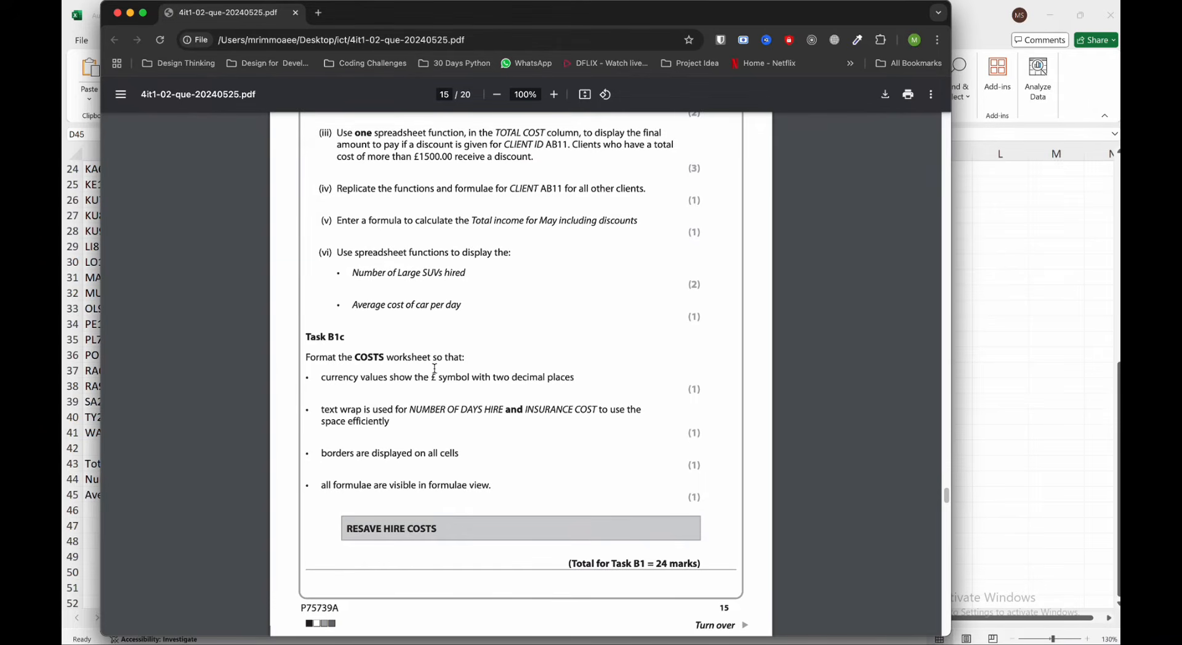
scroll(446, 367, "down", 2)
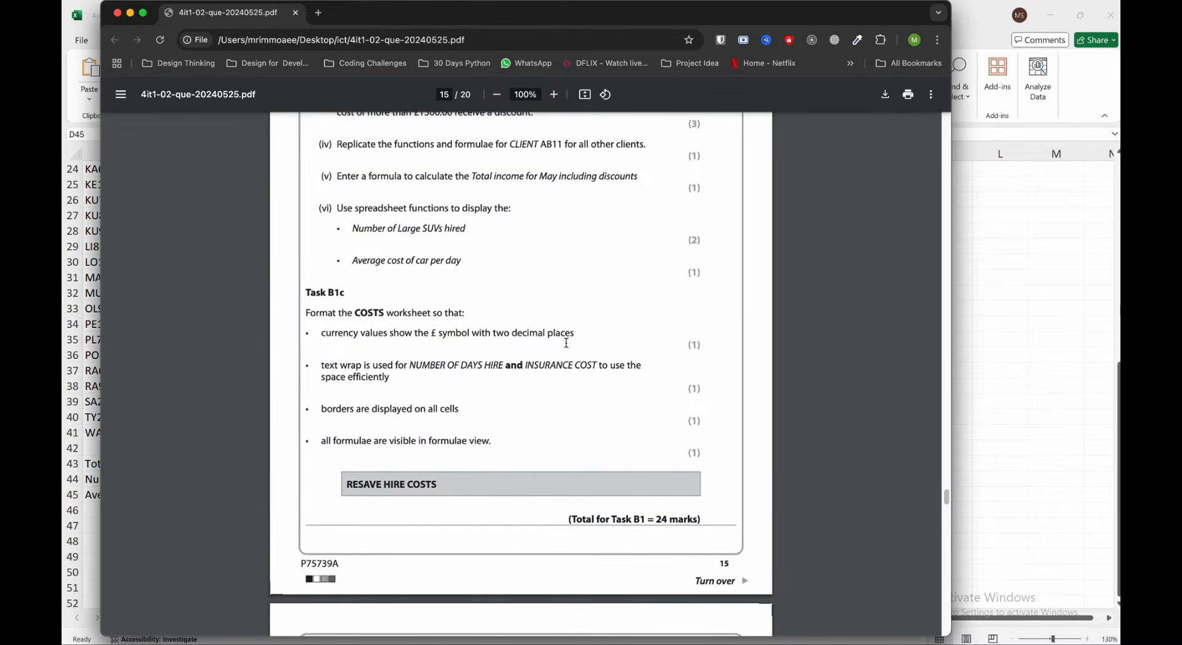
left_click(987, 338)
scroll(523, 338, "up", 8)
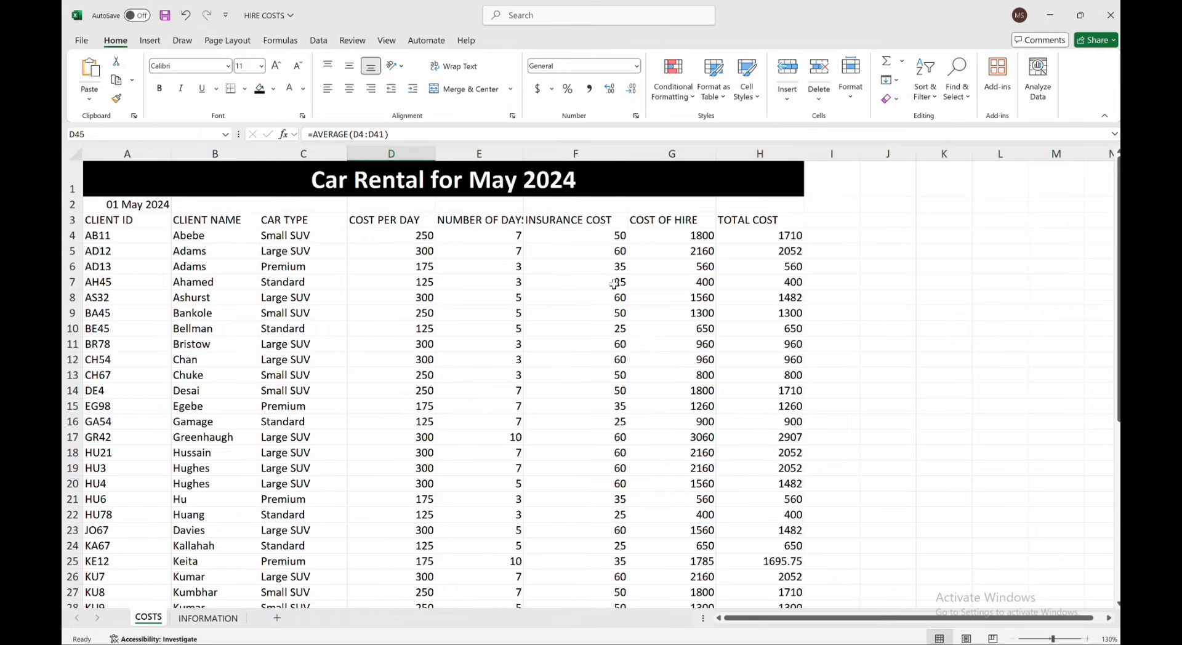
left_click(401, 235)
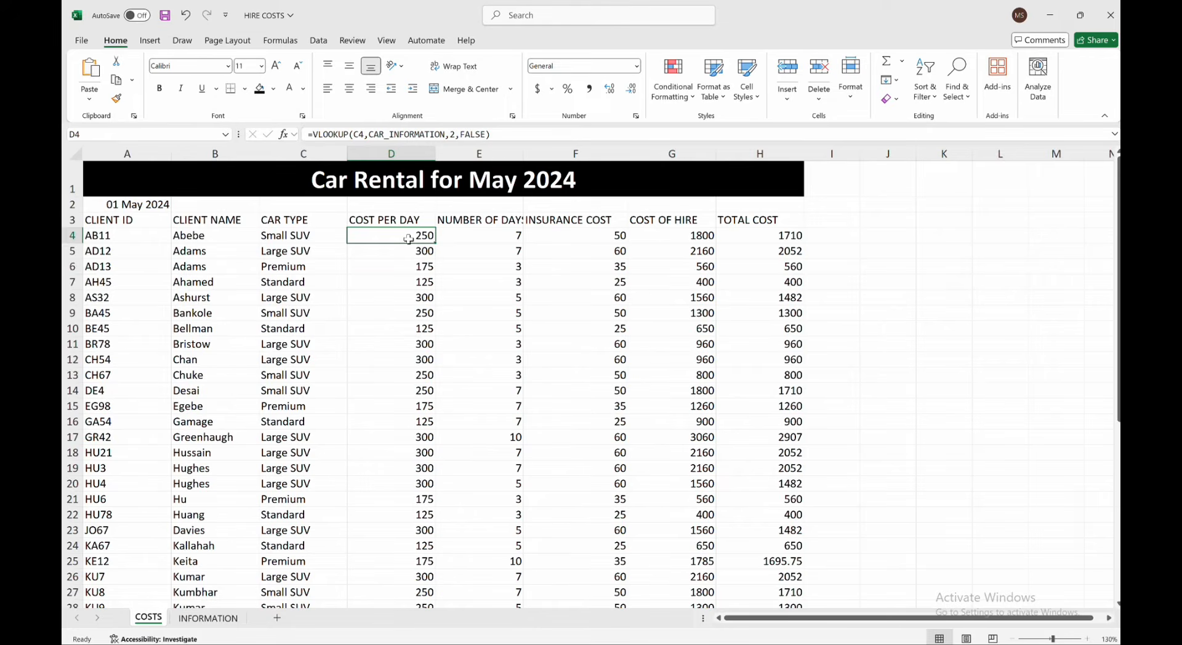
left_click(579, 237, "shift")
left_click(565, 270)
left_click(403, 239)
left_click(593, 241, "shift")
left_click(653, 239)
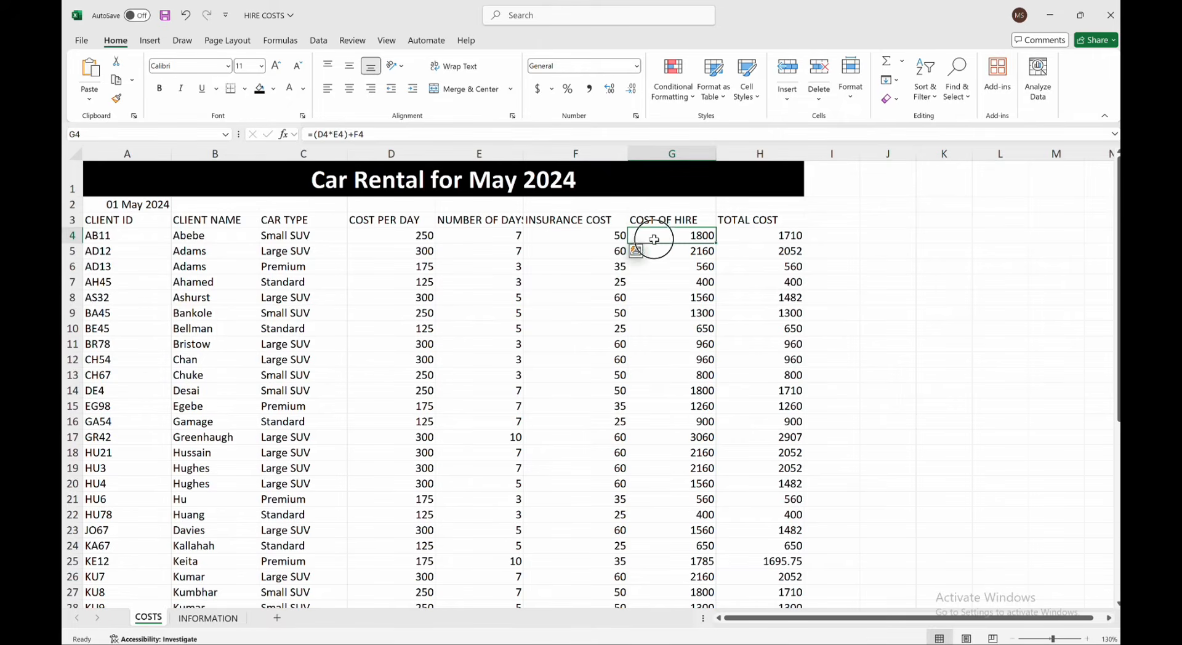
left_click(784, 237, "shift")
left_click(737, 251)
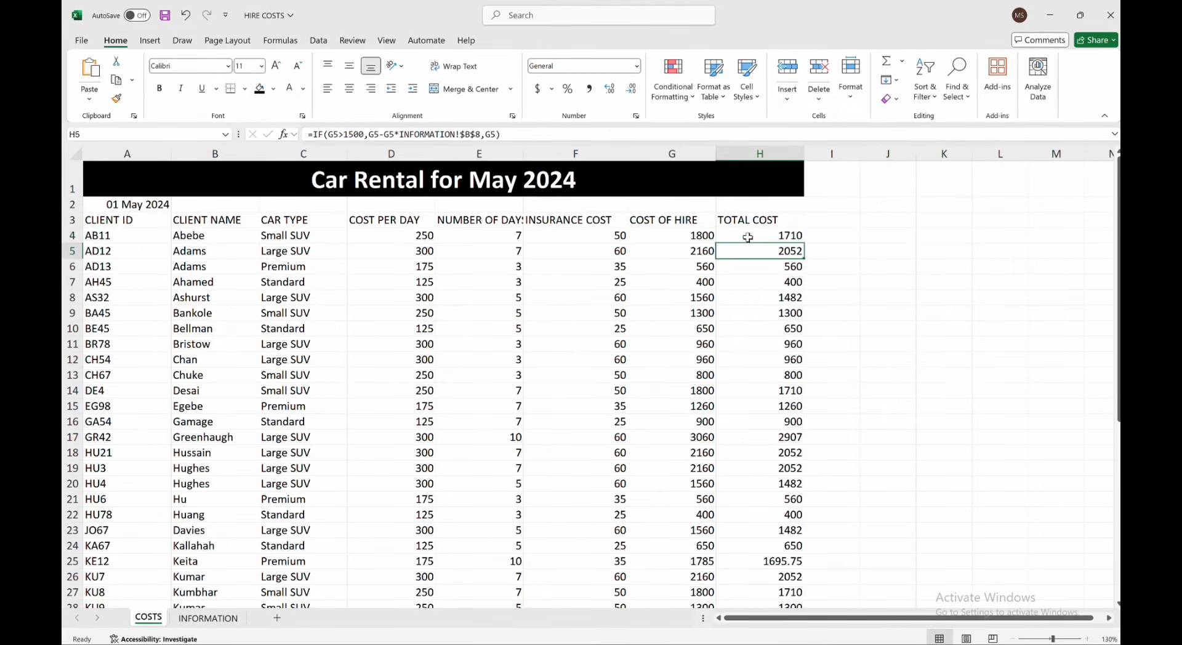
left_click(748, 237, "shift")
left_click(676, 236, "shift")
left_click(674, 262)
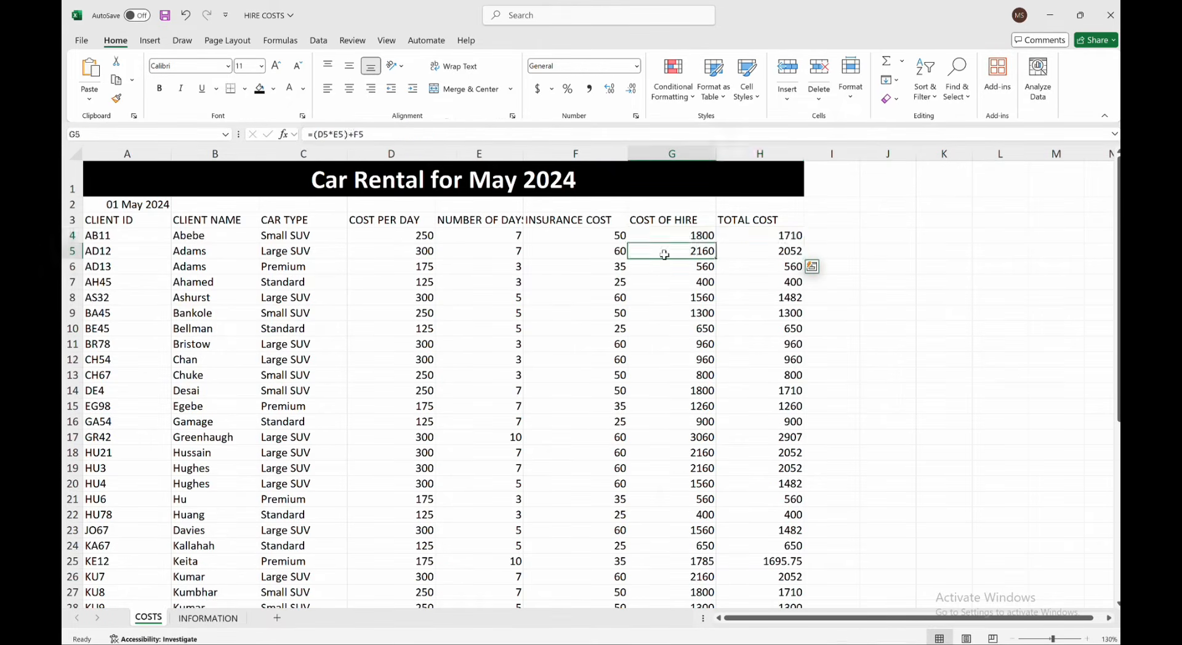
Format the insurance cost, cost of hire and total cost cells F4:H4 as Currency with the £ symbol and two decimal places.
left_click(766, 235)
left_click(650, 235, "shift")
left_click(596, 237, "shift")
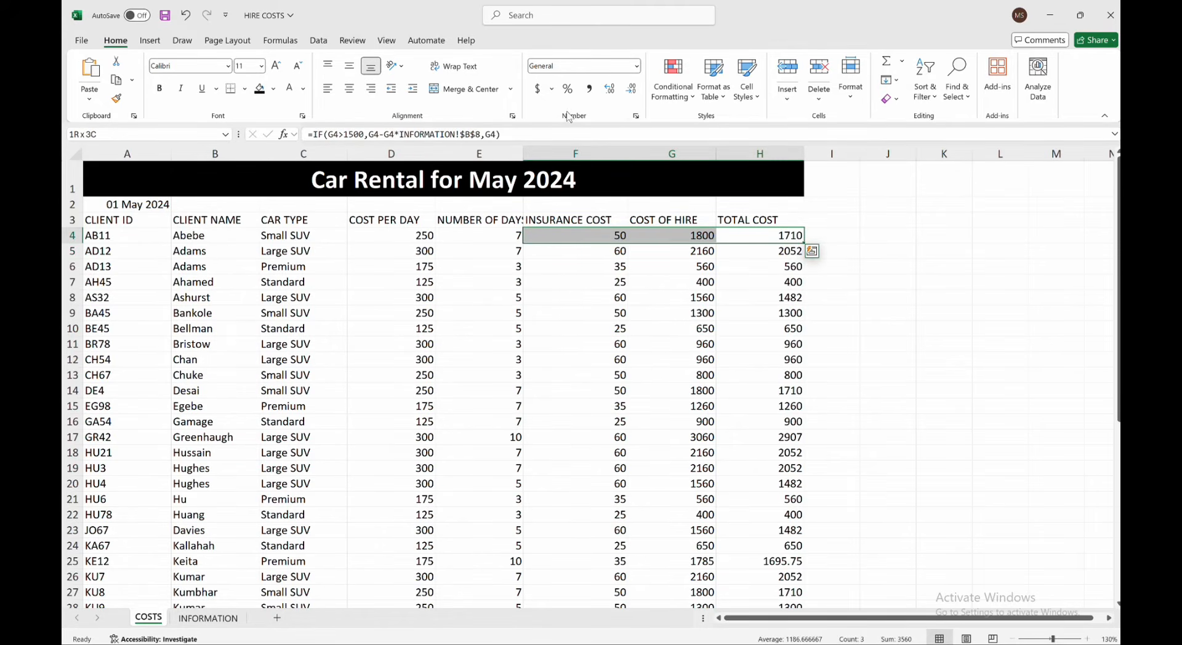
left_click(635, 116)
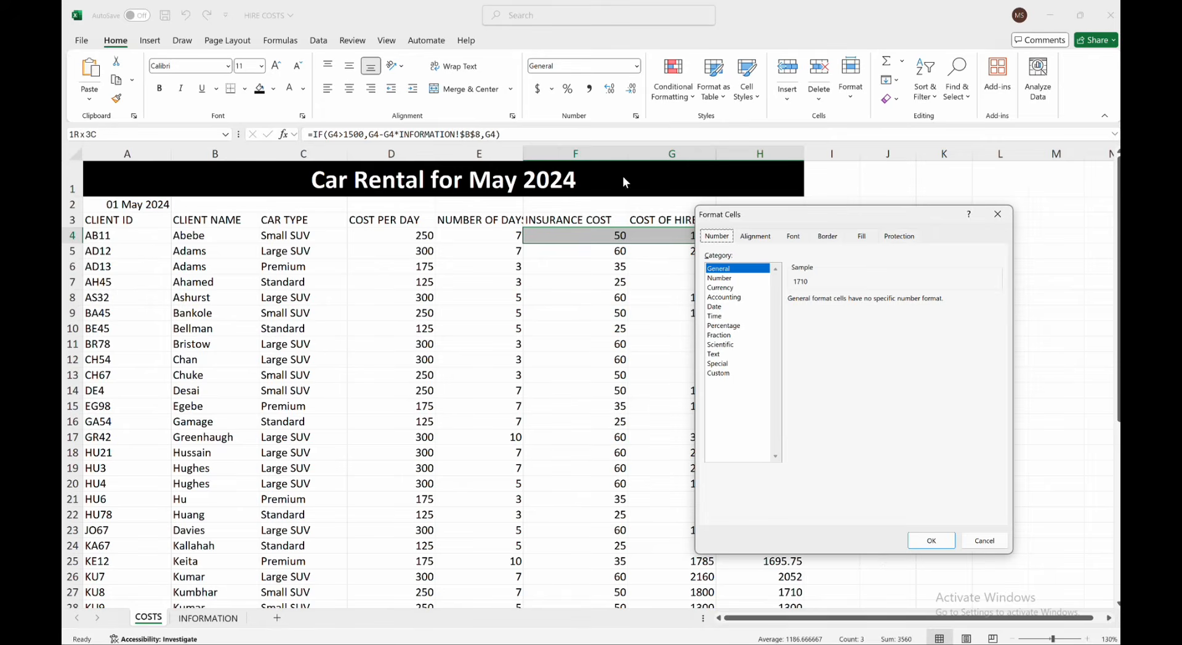
left_click(729, 288)
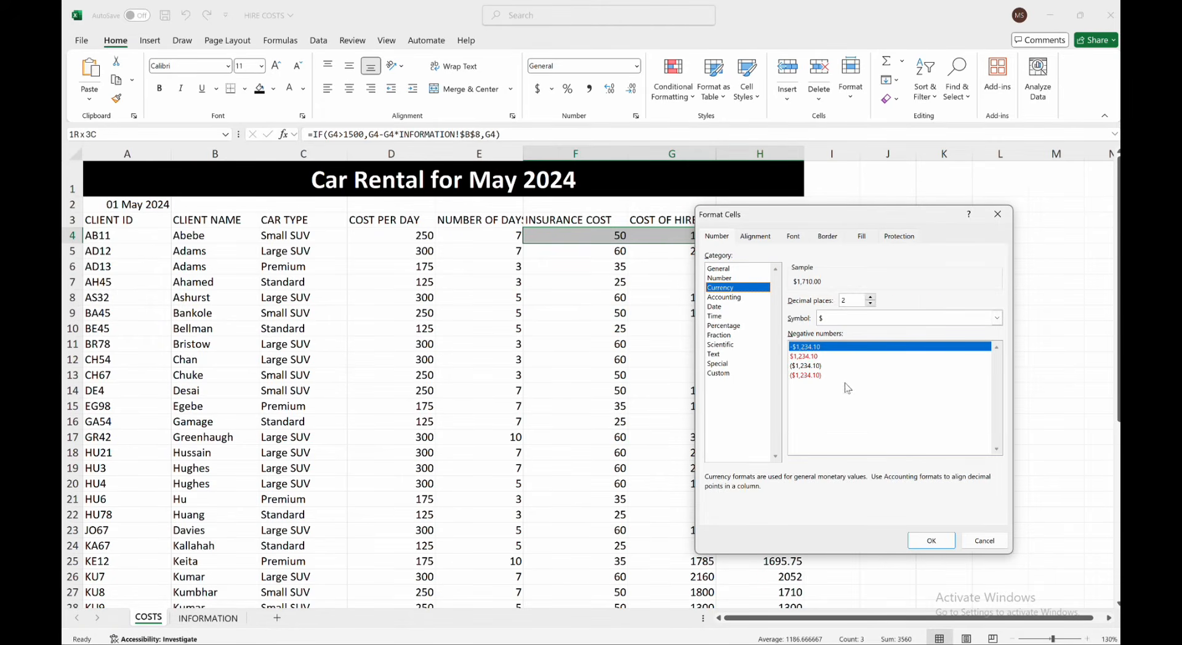
left_click(996, 317)
scroll(957, 414, "down", 5)
scroll(958, 413, "down", 4)
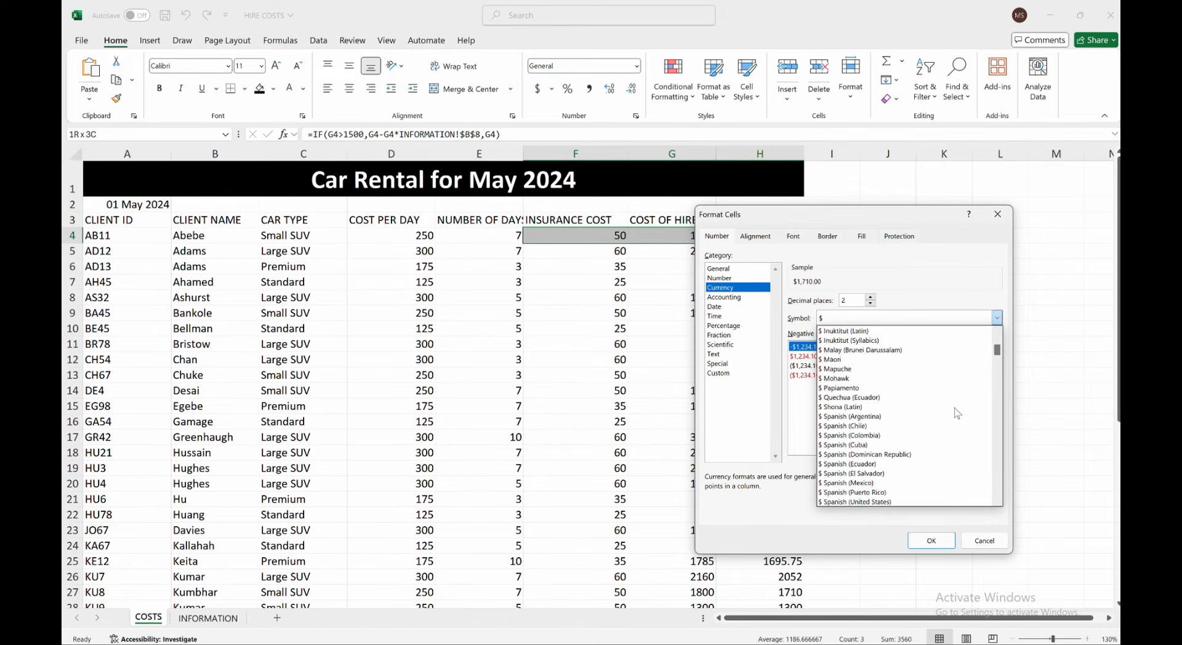
mouse_move(1002, 360)
left_mouse_down()
mouse_move(1003, 445)
mouse_move(1009, 360)
left_mouse_up()
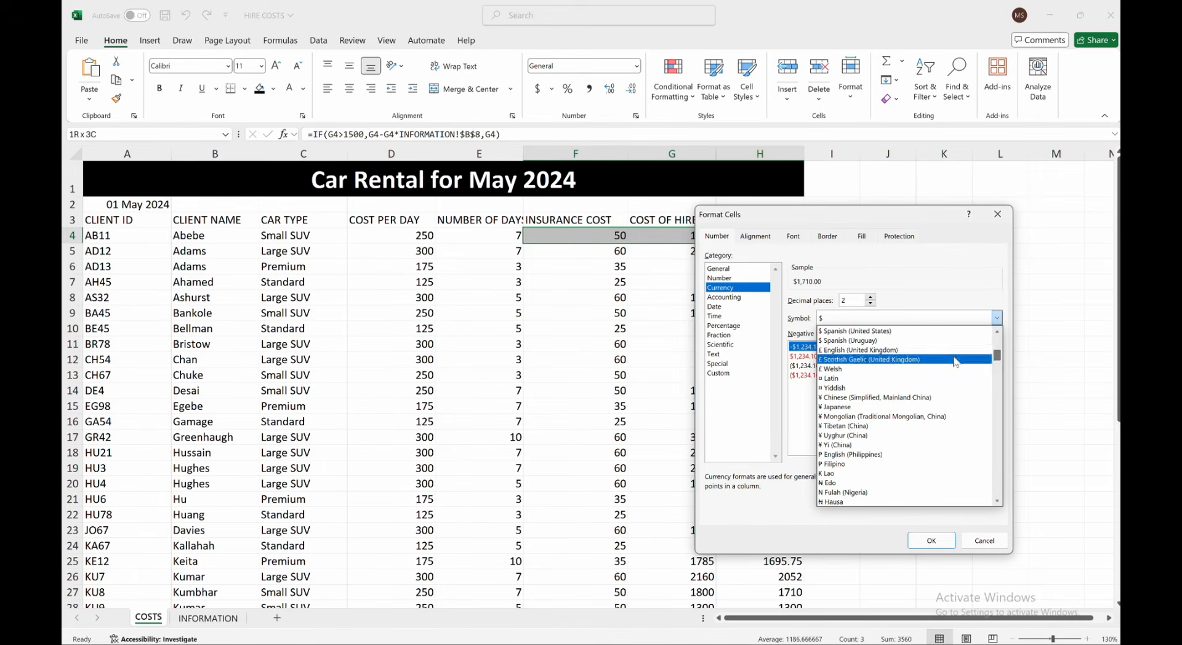
left_click(869, 341)
left_click(917, 543)
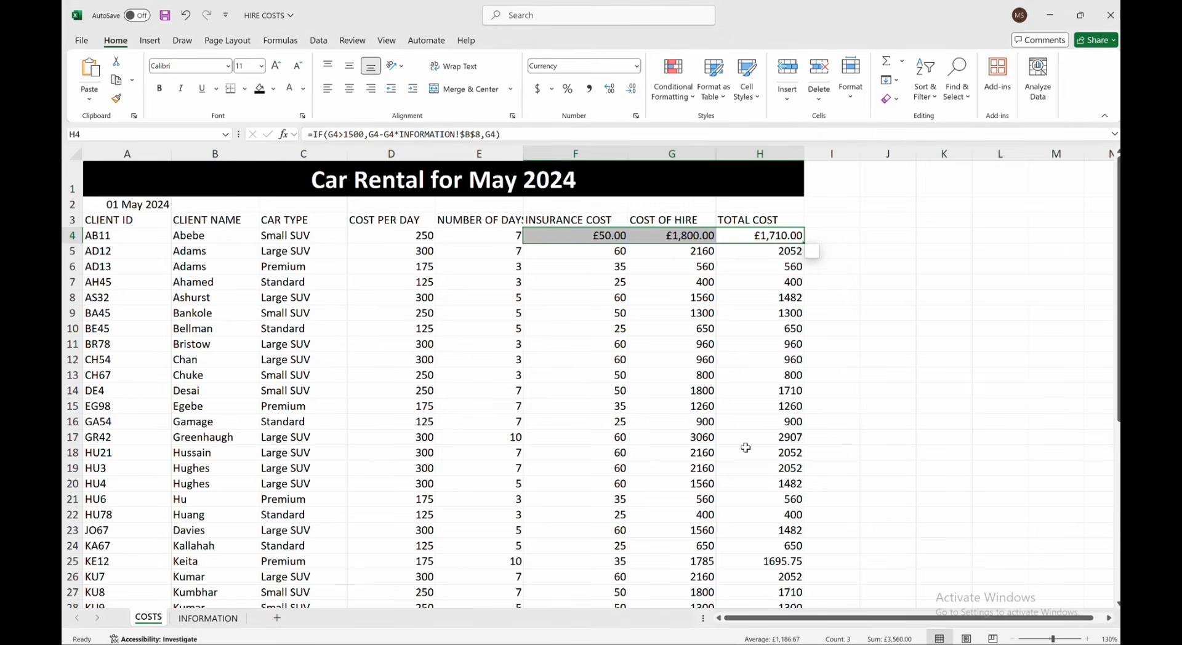
Format the cost per day cell D4 as Currency with the £ English (United Kingdom) symbol and two decimal places.
left_click(381, 233)
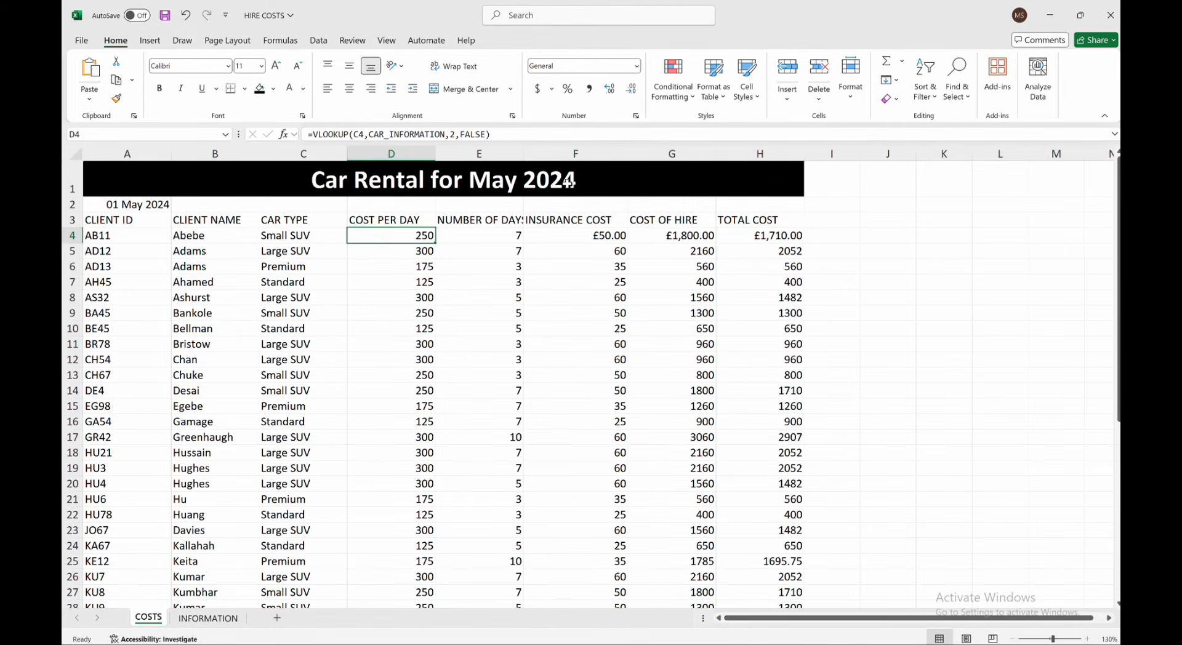
left_click(635, 116)
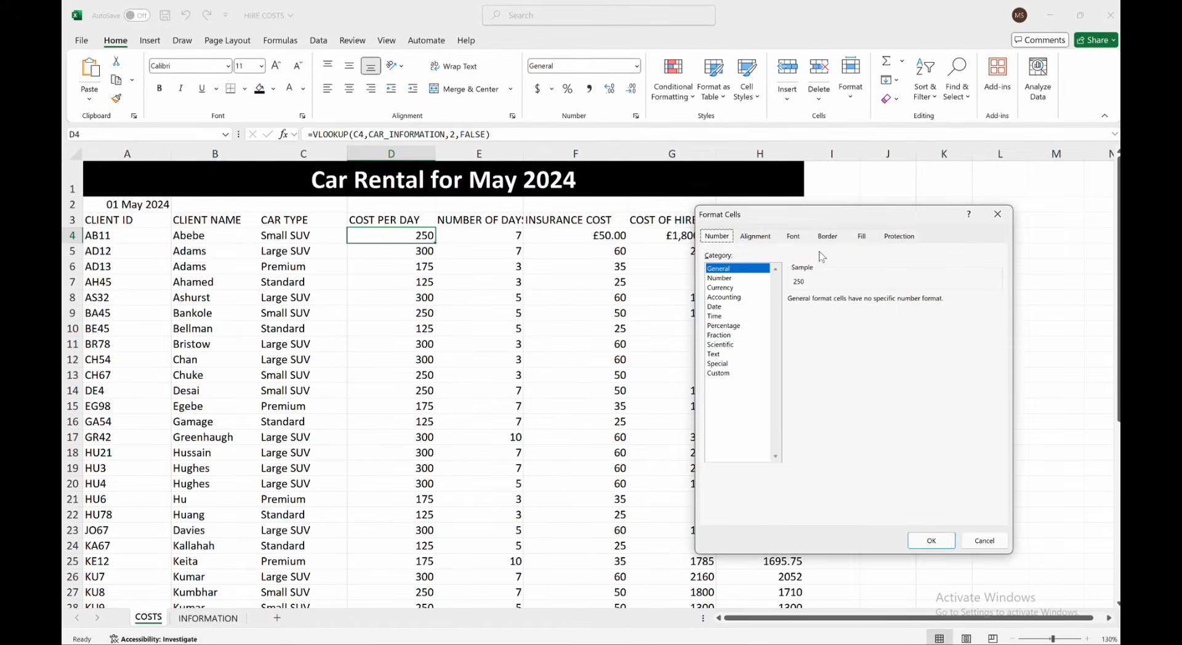
left_click(727, 288)
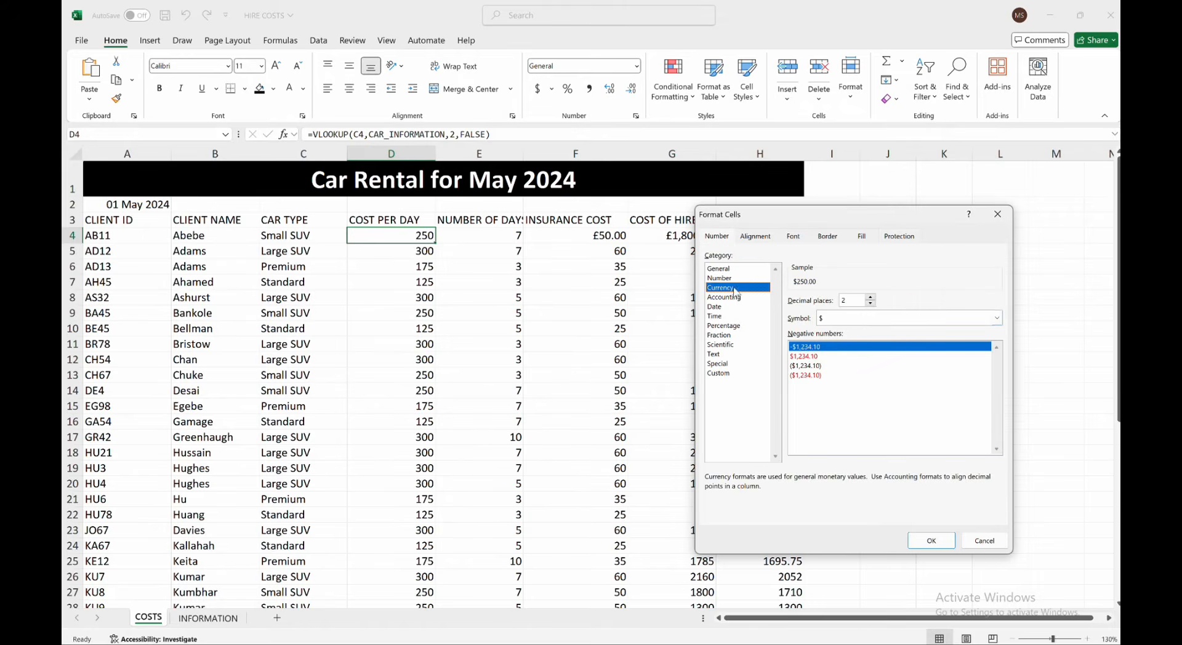
left_click(871, 320)
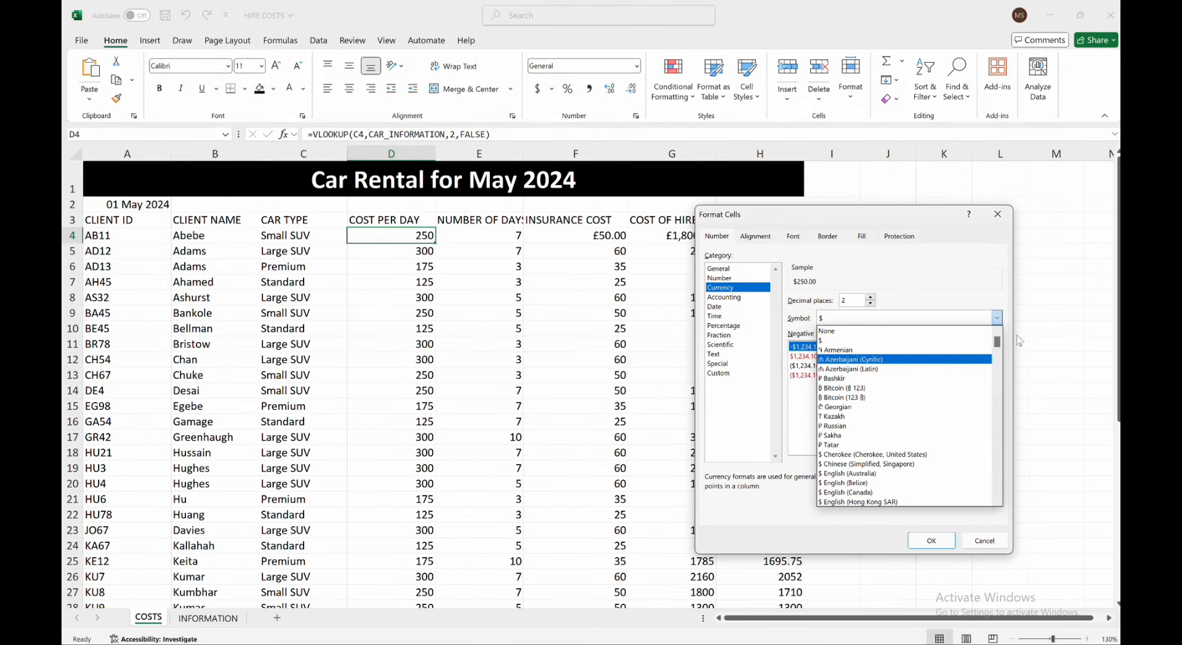
mouse_move(998, 341)
left_mouse_down()
mouse_move(1006, 485)
mouse_move(1011, 360)
left_mouse_up()
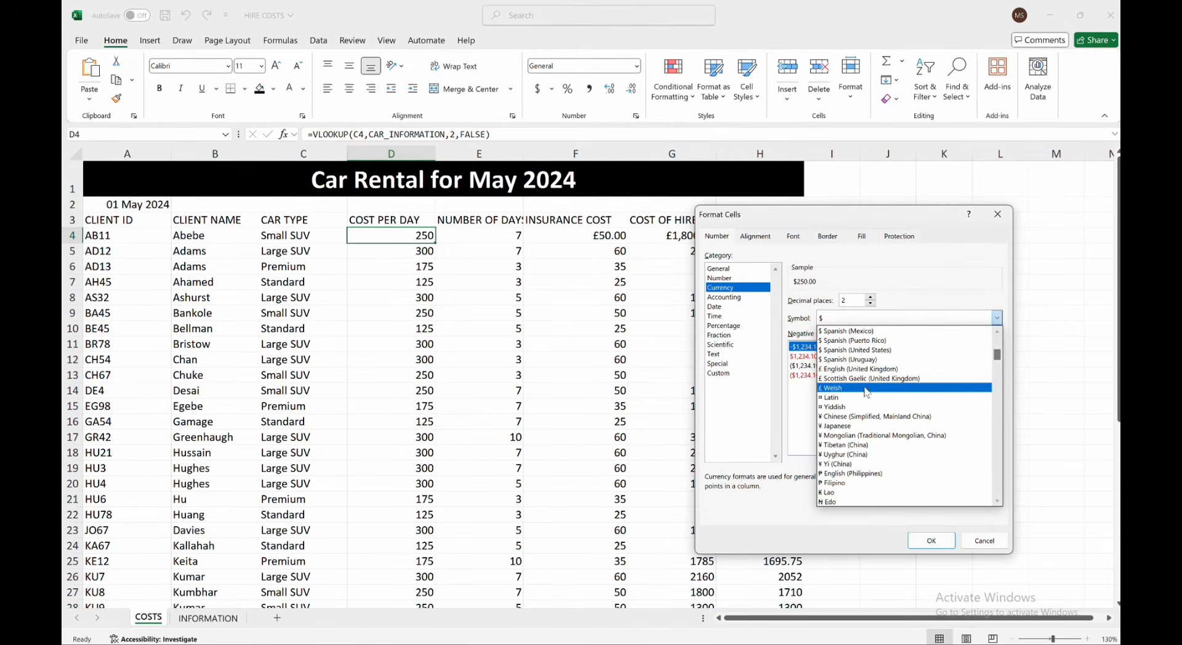
left_click(866, 369)
left_click(932, 541)
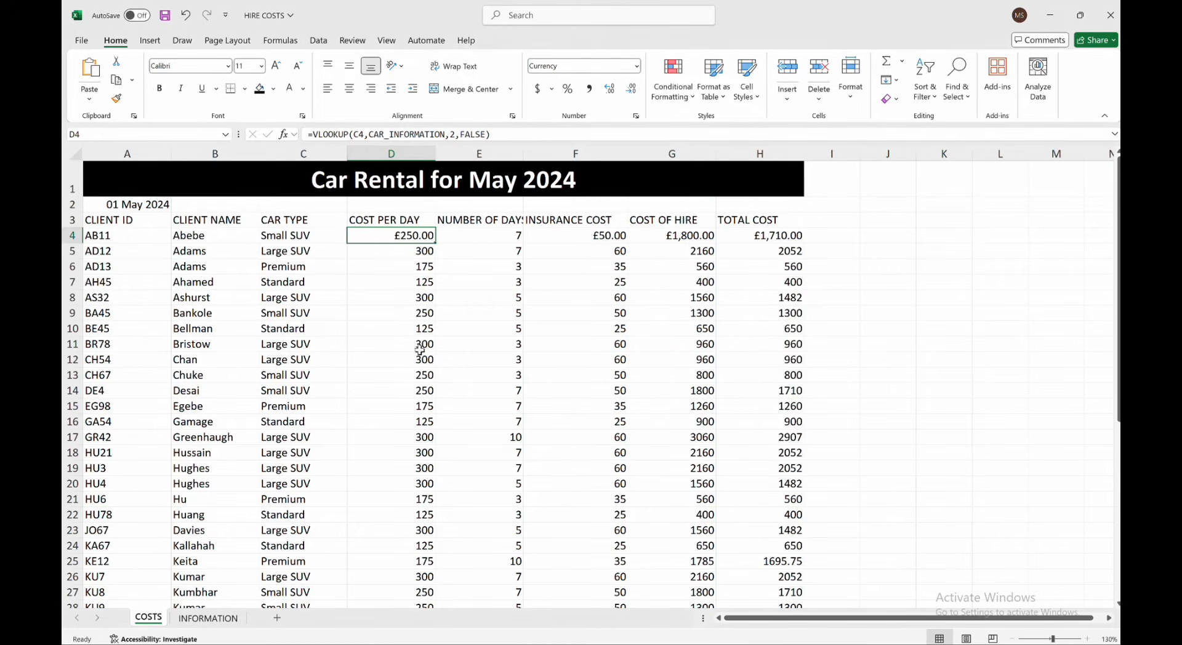
Fill the formatted cost per day cell D4 down the column through row 41.
left_click_drag(436, 242, 410, 578)
left_click(440, 296)
left_click(433, 250)
left_click(603, 562)
scroll(657, 446, "up", 5)
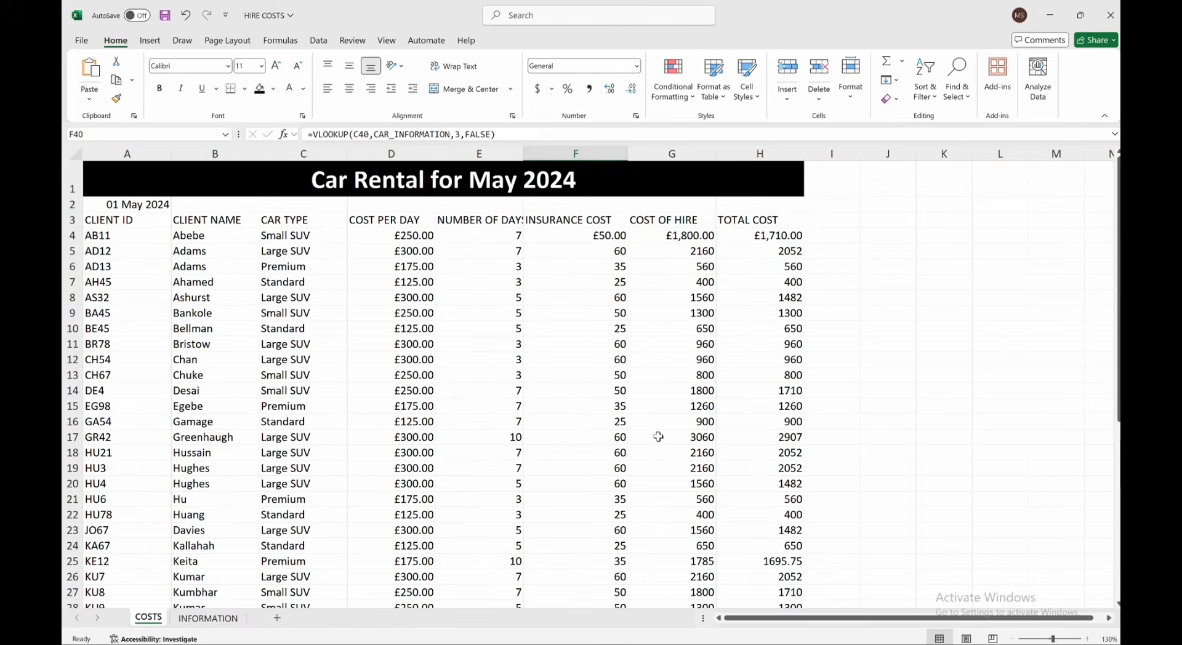
Fill the insurance cost cell F4 and the cost of hire cell G4 down their columns through row 41.
left_click(603, 241)
left_click_drag(626, 244, 618, 631)
scroll(749, 283, "up", 5)
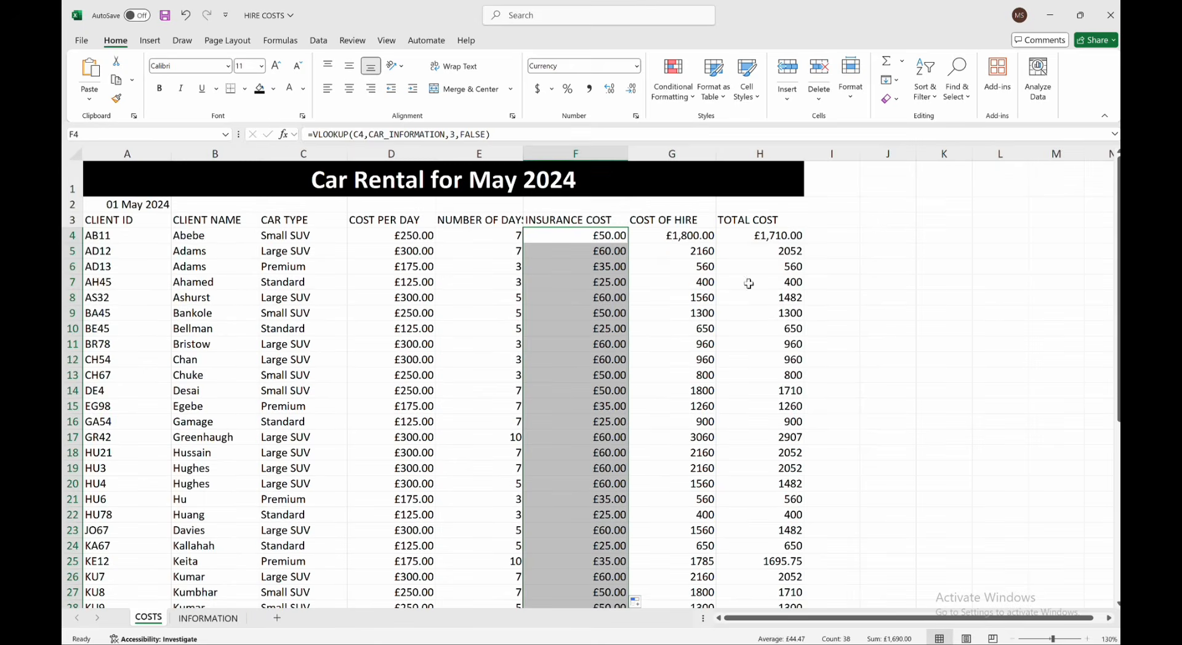
left_click(690, 239)
left_click_drag(716, 243, 700, 619)
scroll(779, 519, "up", 2)
scroll(780, 519, "up", 3)
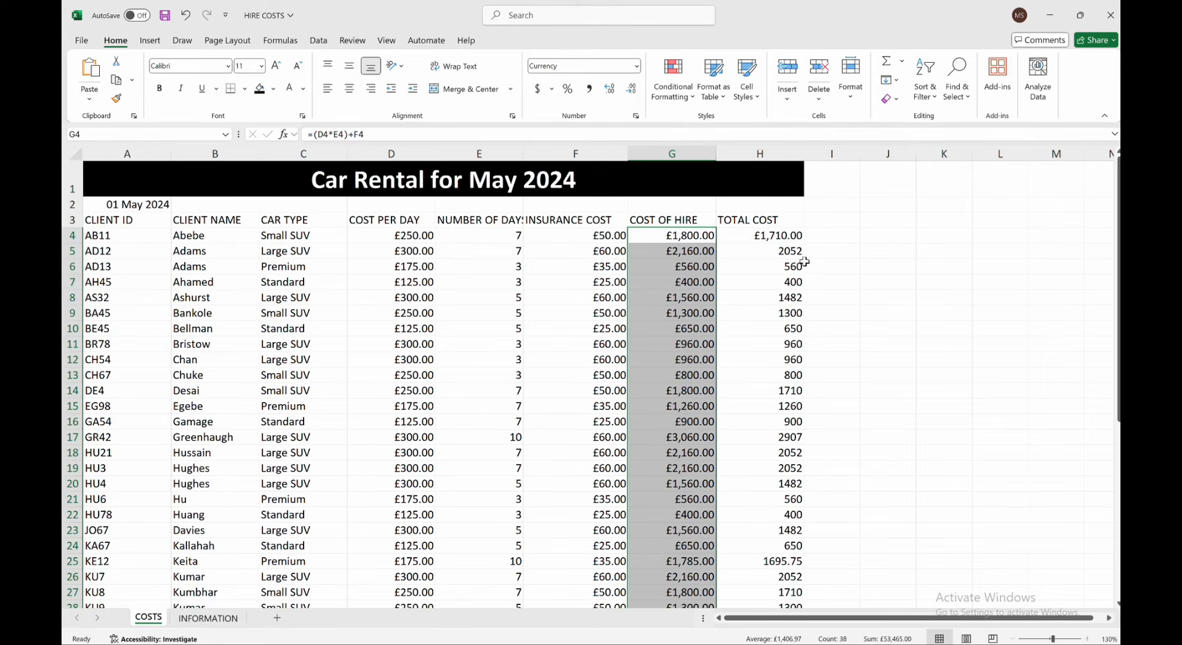
Fill the total cost cell H4 down the column through H41.
left_click(792, 237)
left_click_drag(804, 243, 797, 598)
left_click_drag(796, 616, 792, 576)
left_click(870, 522)
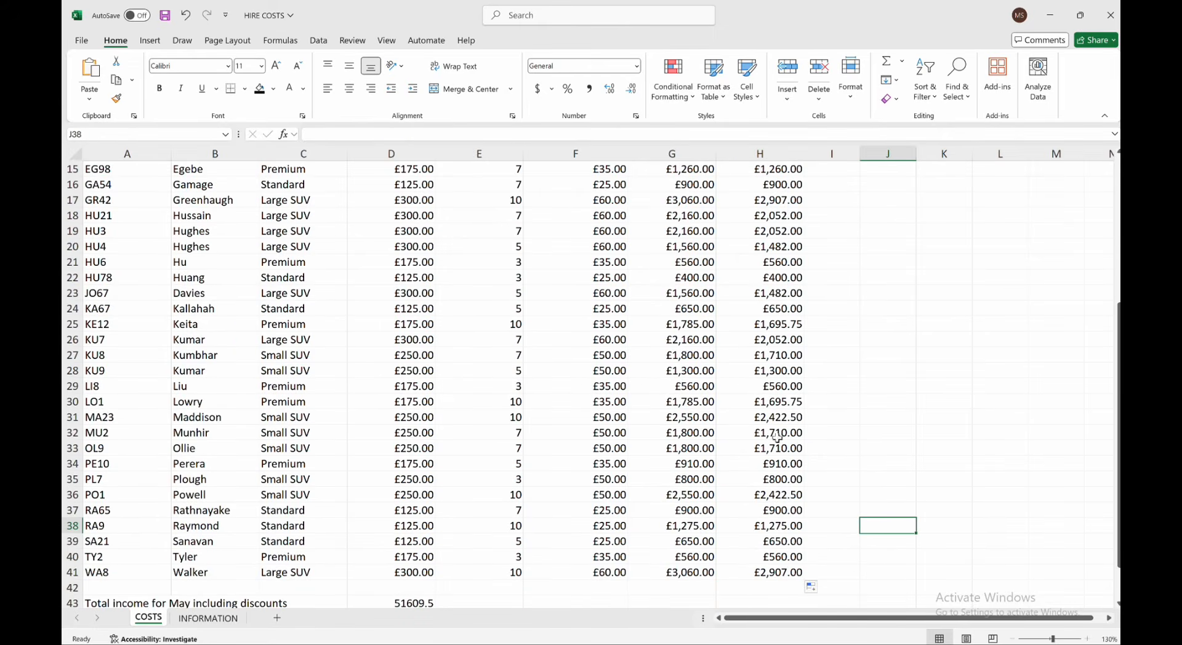
Switch to the question paper PDF, read the Task B1c text wrap requirement, and return to the top of the COSTS sheet.
mouse_move(62, 1)
left_click(381, 377)
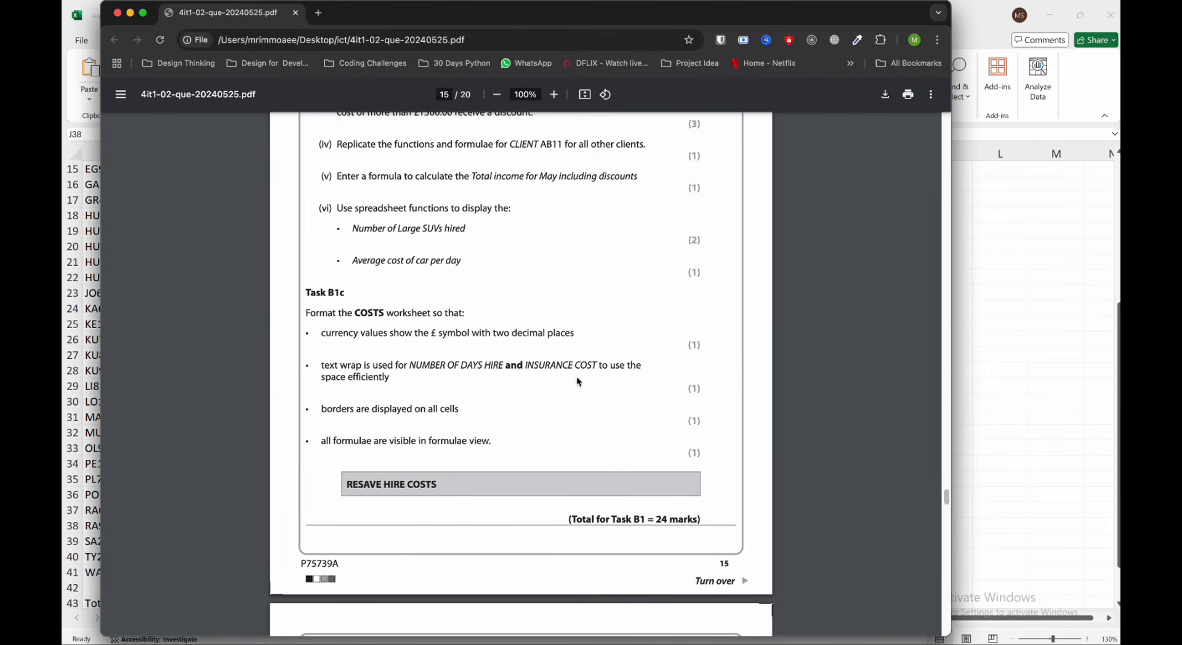
left_click(969, 373)
scroll(711, 342, "up", 5)
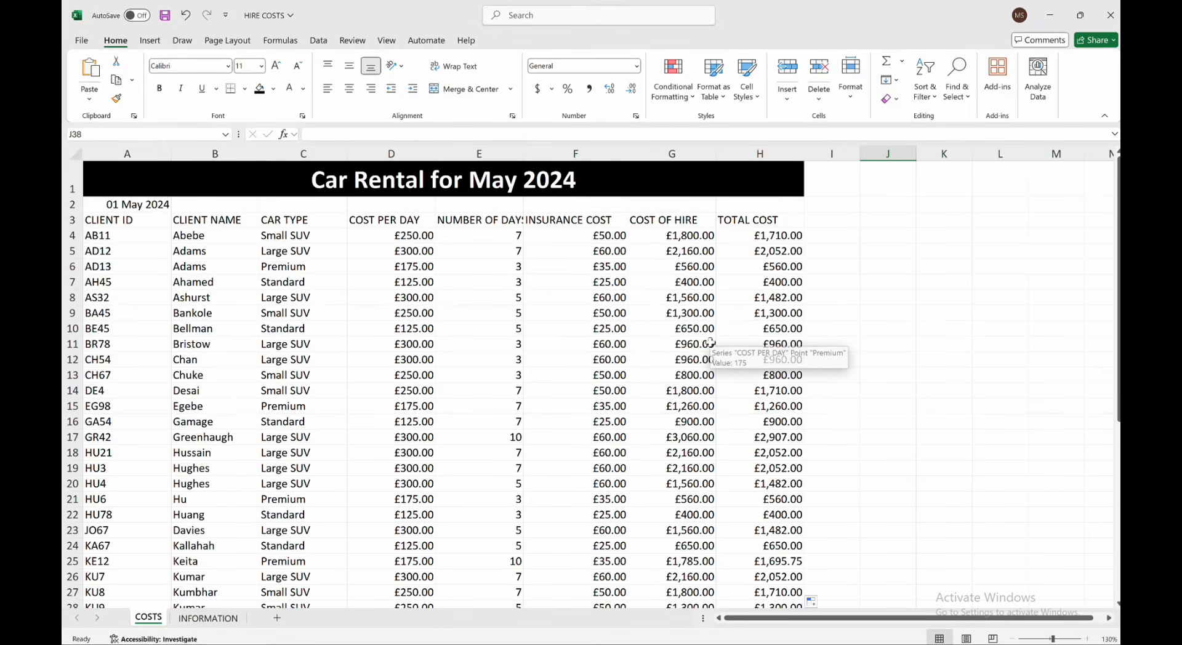
Widen column E so the NUMBER OF DAYS HIRE heading in E3 fits on one line.
left_click(487, 219)
left_click_drag(526, 158, 551, 158)
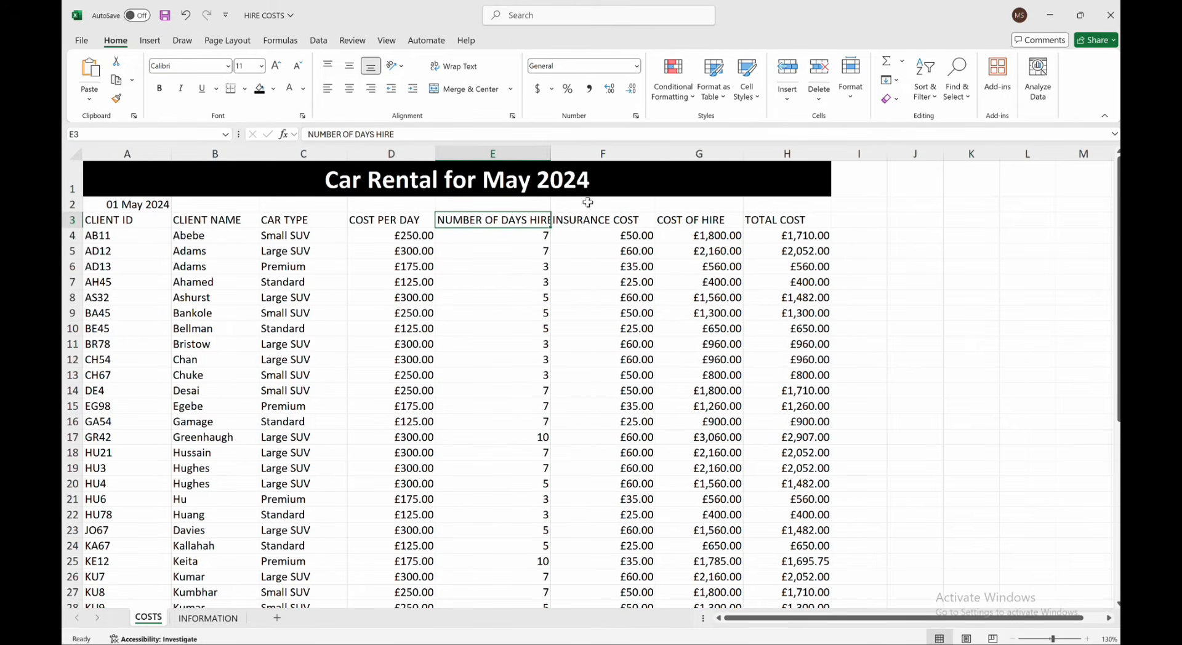
double_click(551, 153)
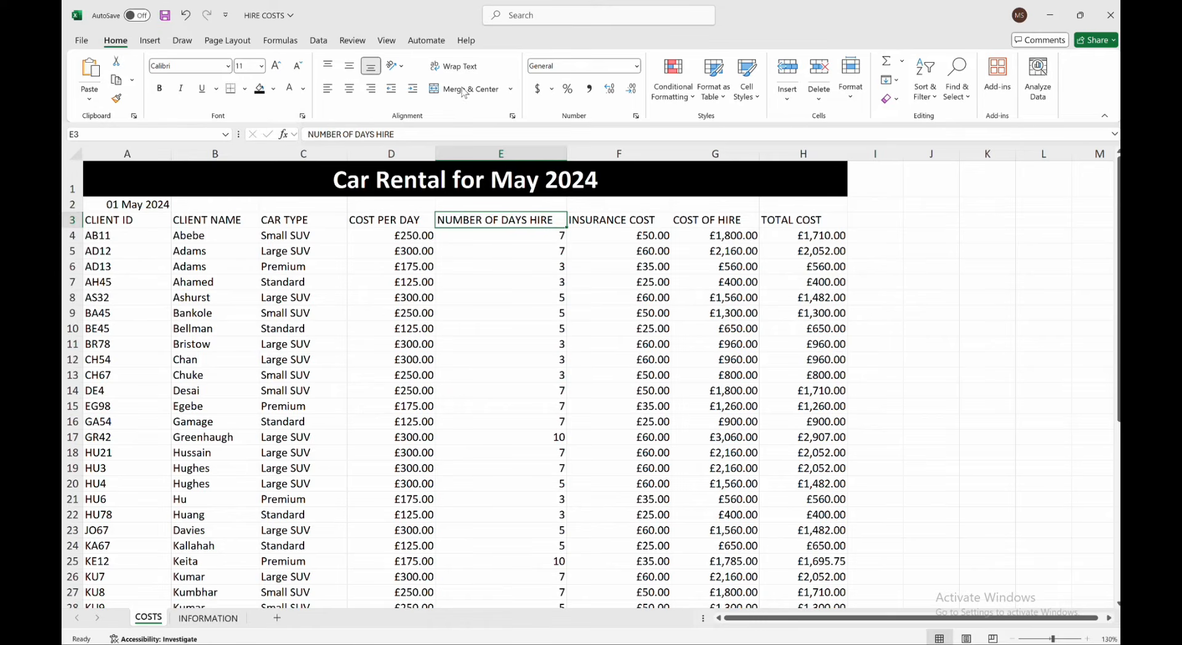
left_click(601, 219)
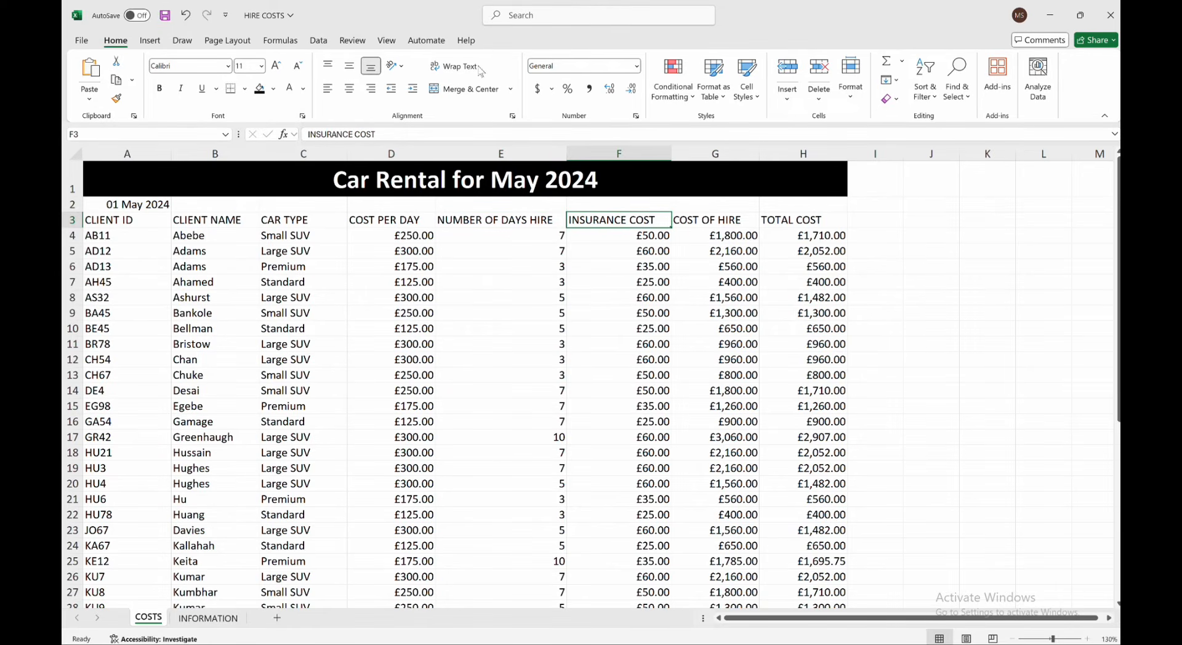
left_click(615, 314)
Read the Task B1c borders requirement in the question paper PDF and return to the COSTS sheet.
key("ctrl+Up")
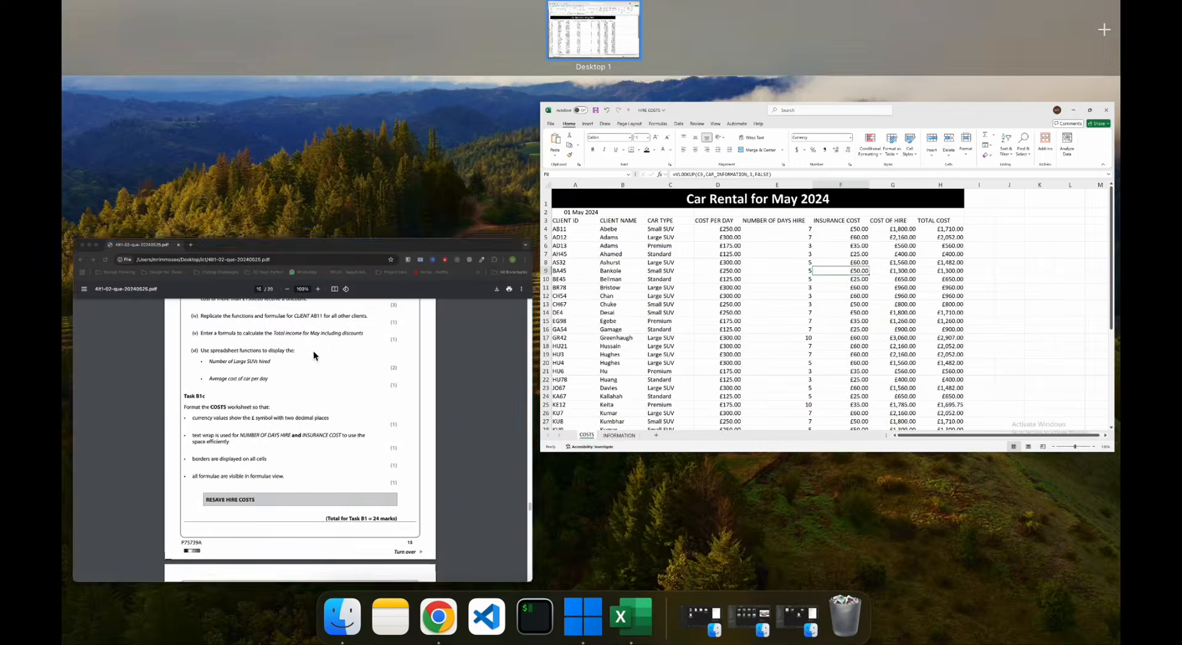
left_click(313, 355)
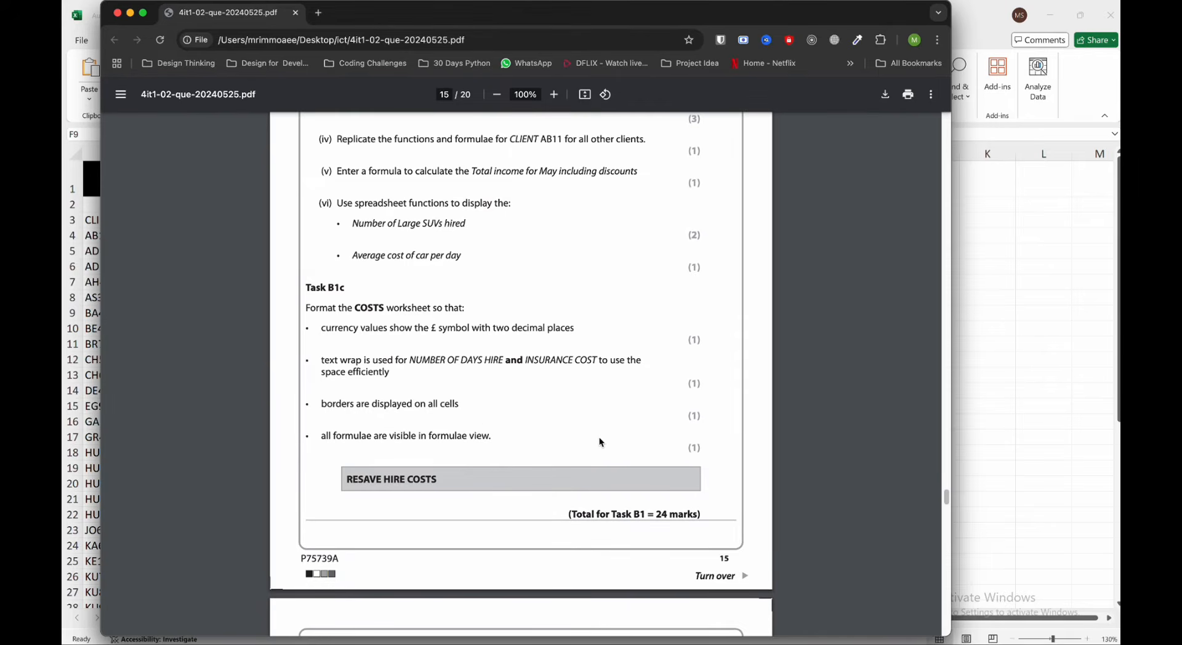
scroll(597, 438, "down", 1)
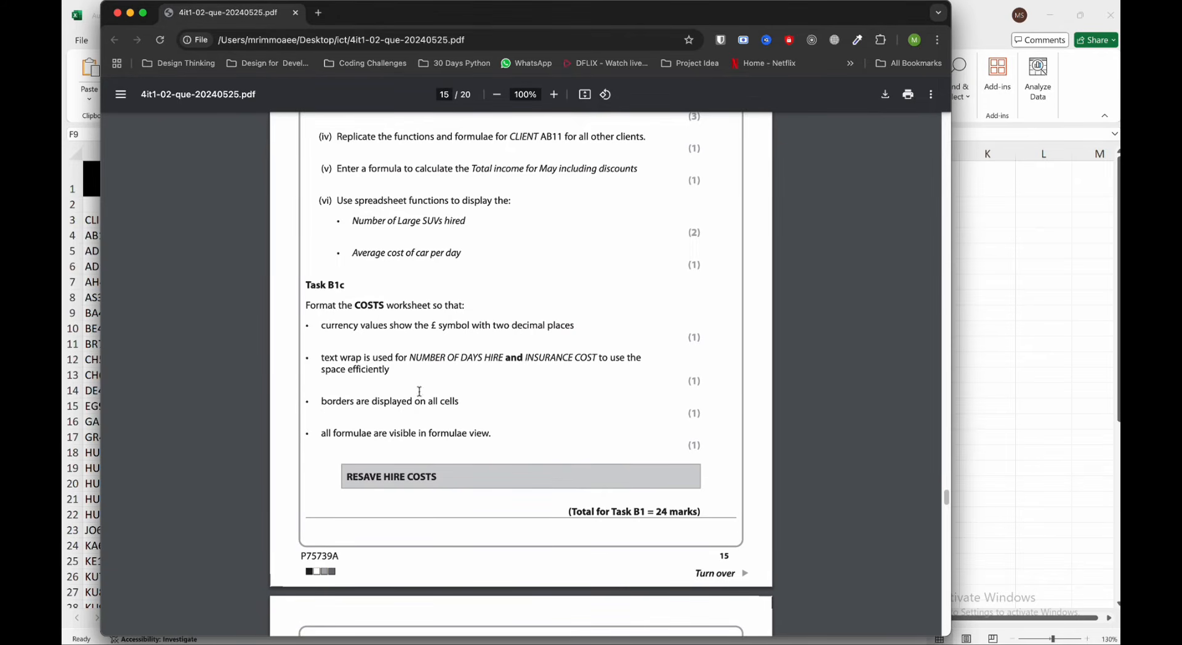
left_click(1050, 413)
scroll(533, 385, "down", 2)
scroll(505, 377, "up", 2)
Apply All Borders to the range A2:H45 on the COSTS sheet.
left_click_drag(93, 205, 811, 570)
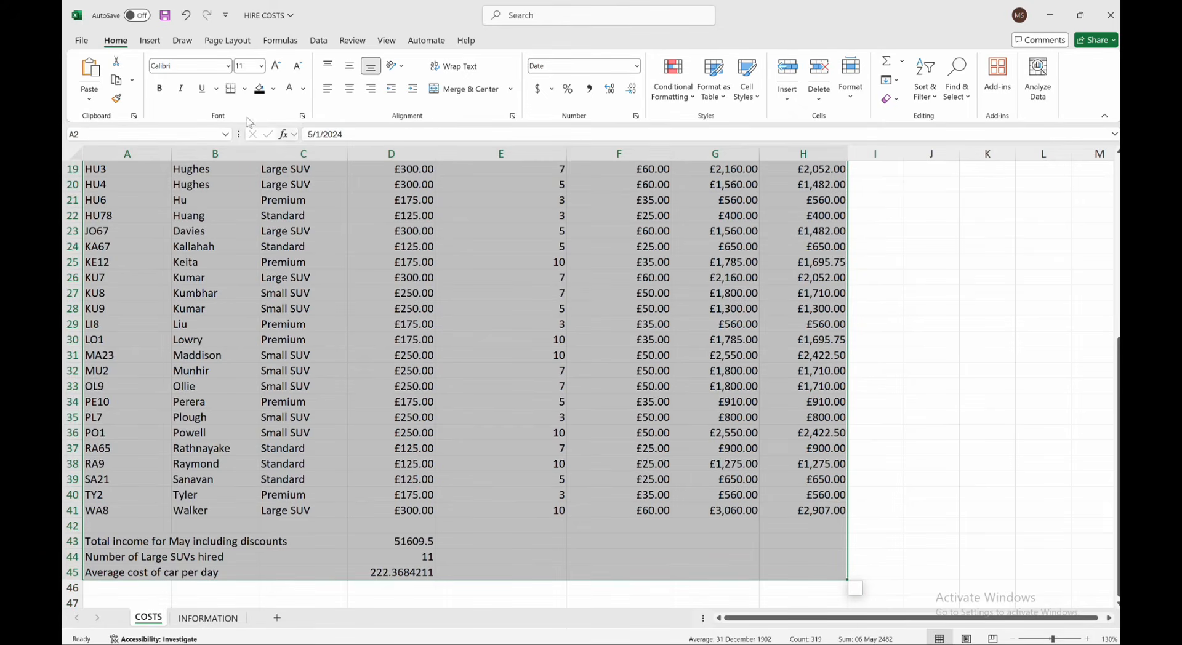
left_click(233, 92)
left_click(245, 88)
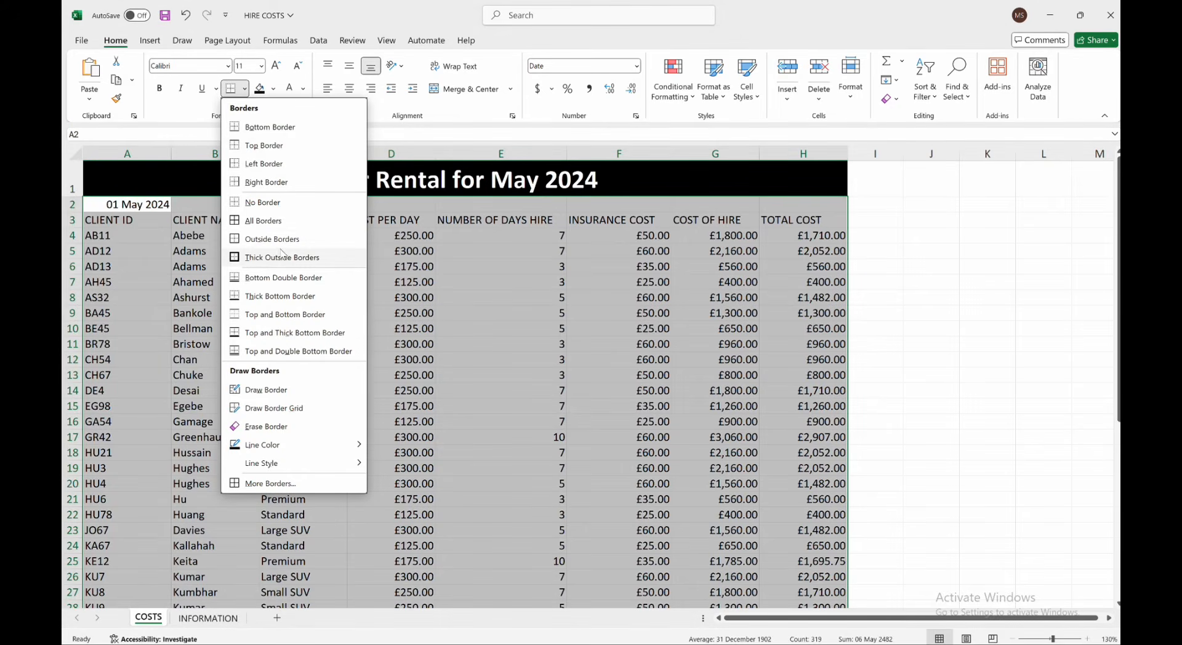
left_click(281, 220)
left_click(876, 391)
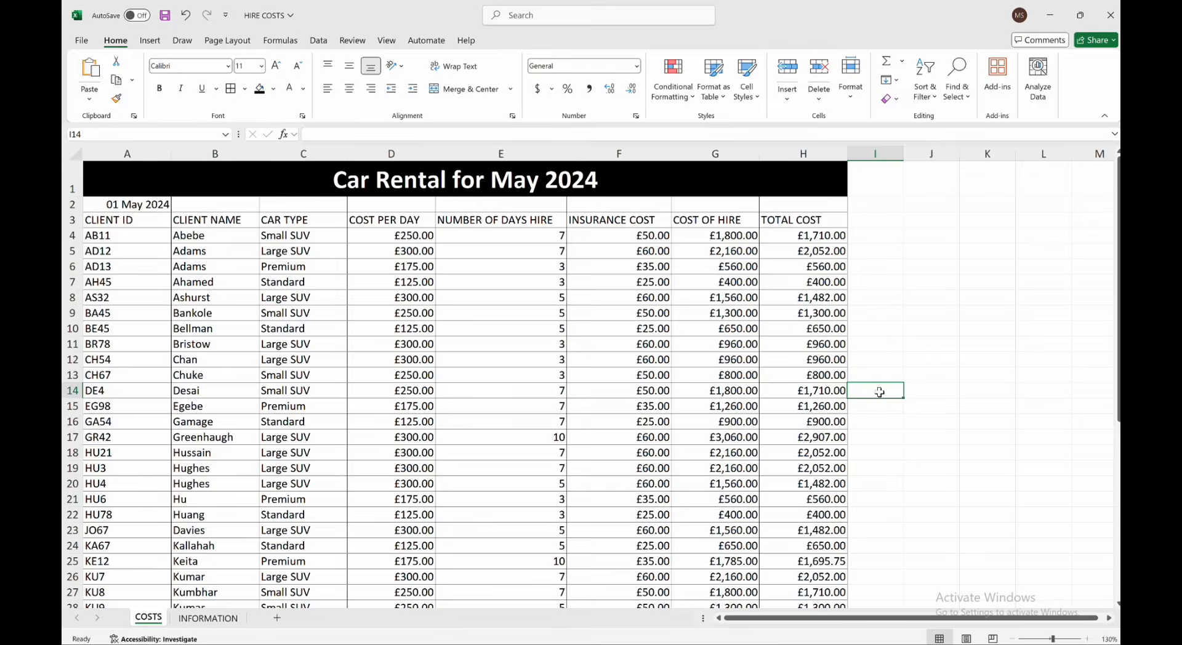
scroll(880, 392, "down", 9)
left_click(647, 514)
scroll(649, 514, "up", 1)
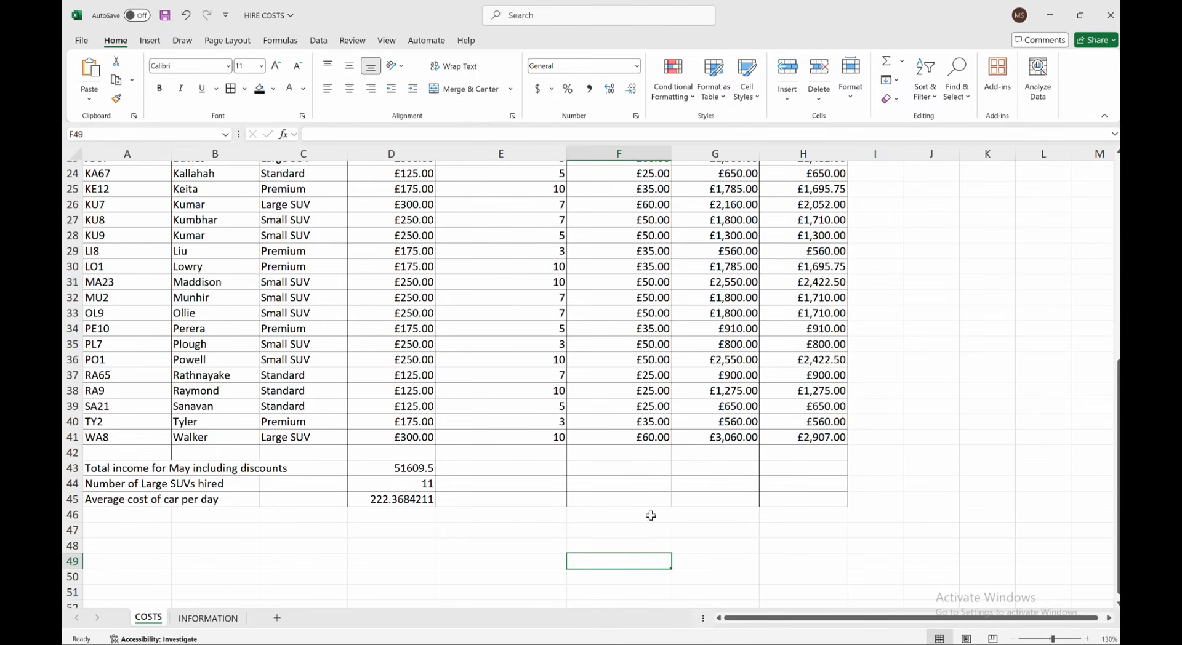
Check the formulae view requirement in the question paper PDF, and turn on Show Formulas for the COSTS sheet.
key("ctrl+Up")
left_click(311, 320)
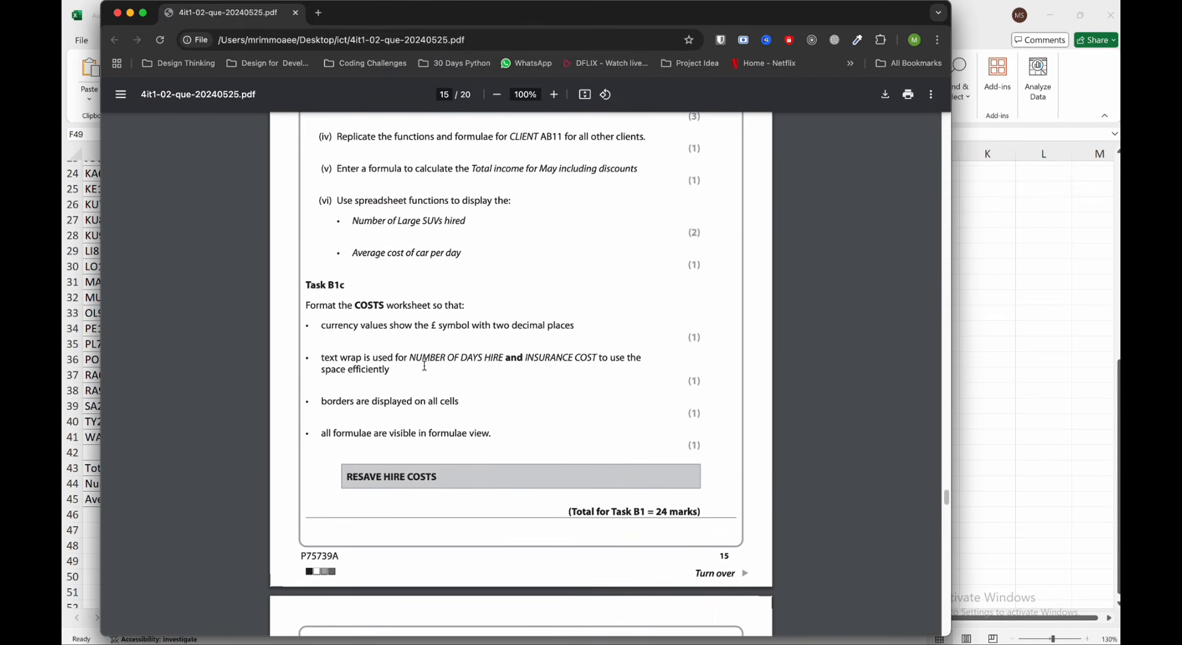
scroll(511, 428, "down", 1)
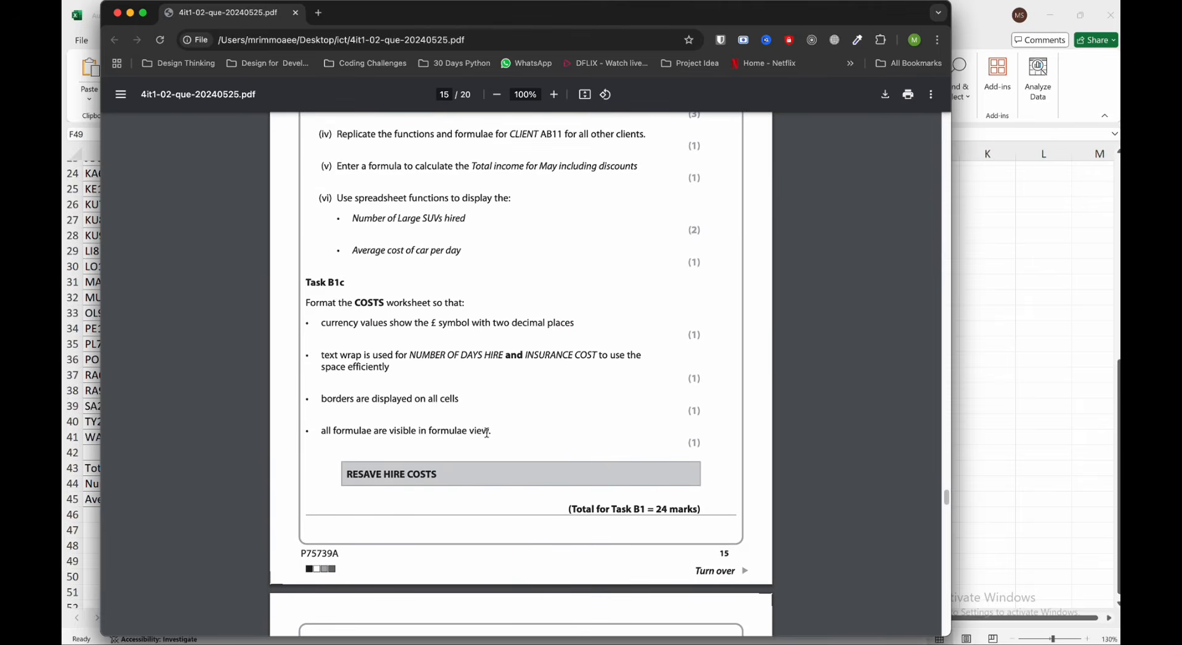
left_click(990, 403)
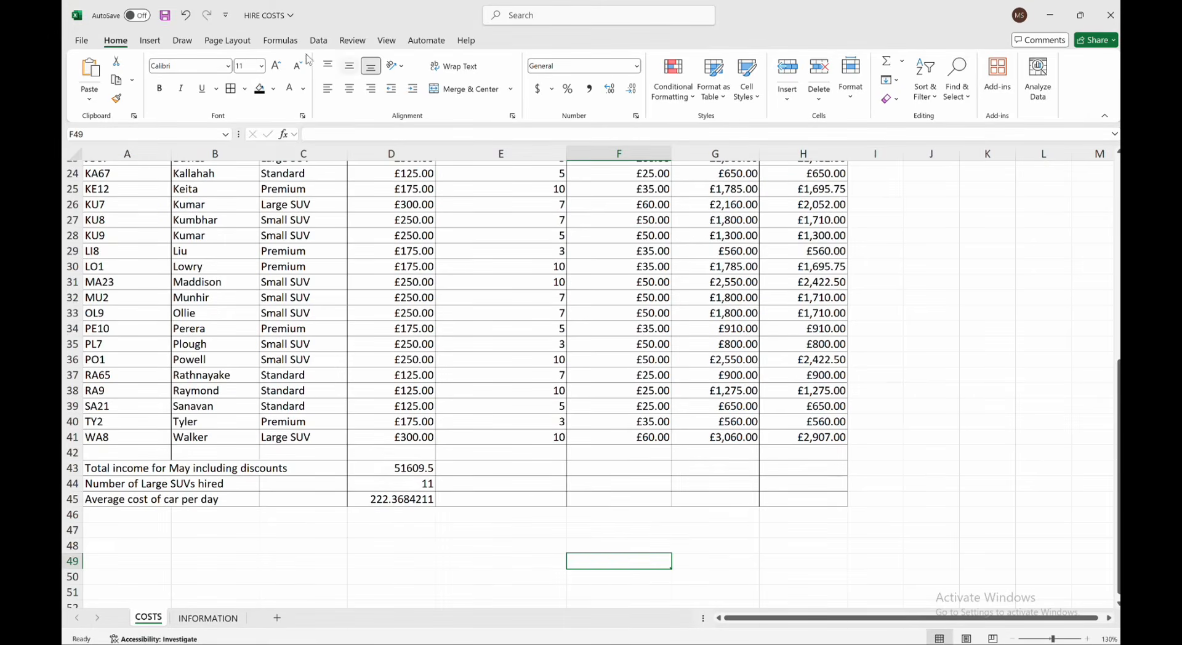
left_click(286, 41)
left_click(800, 61)
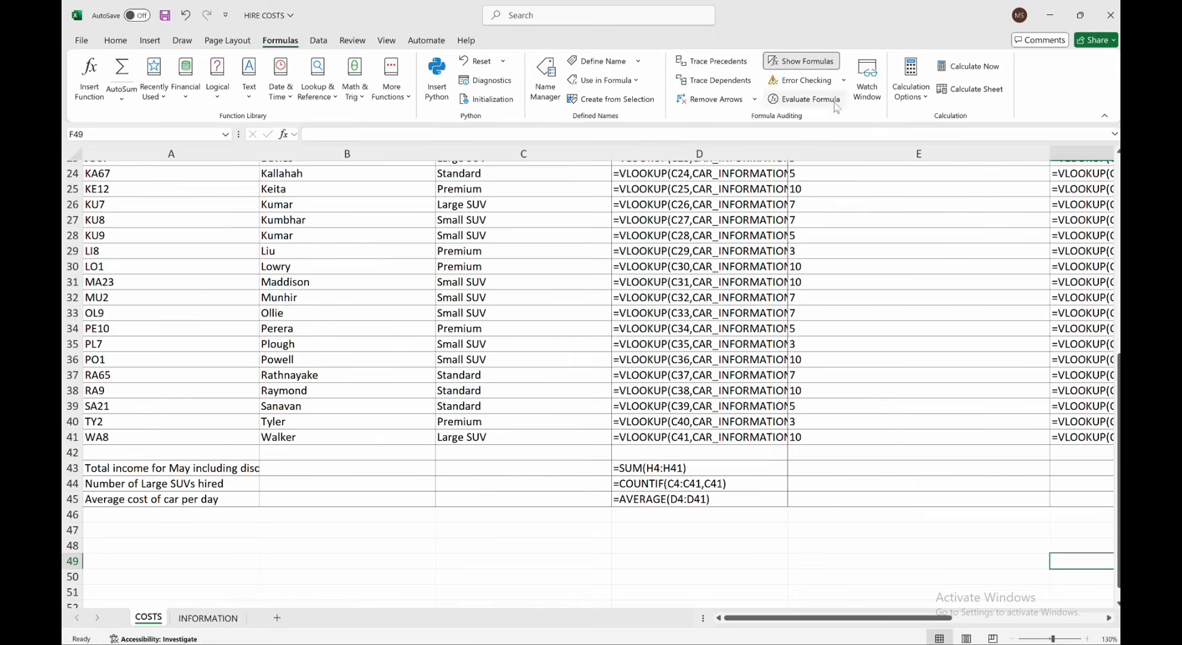
Look through the formulas in all columns and in the summary rows of the COSTS sheet.
scroll(870, 274, "up", 8)
scroll(870, 275, "right", 10)
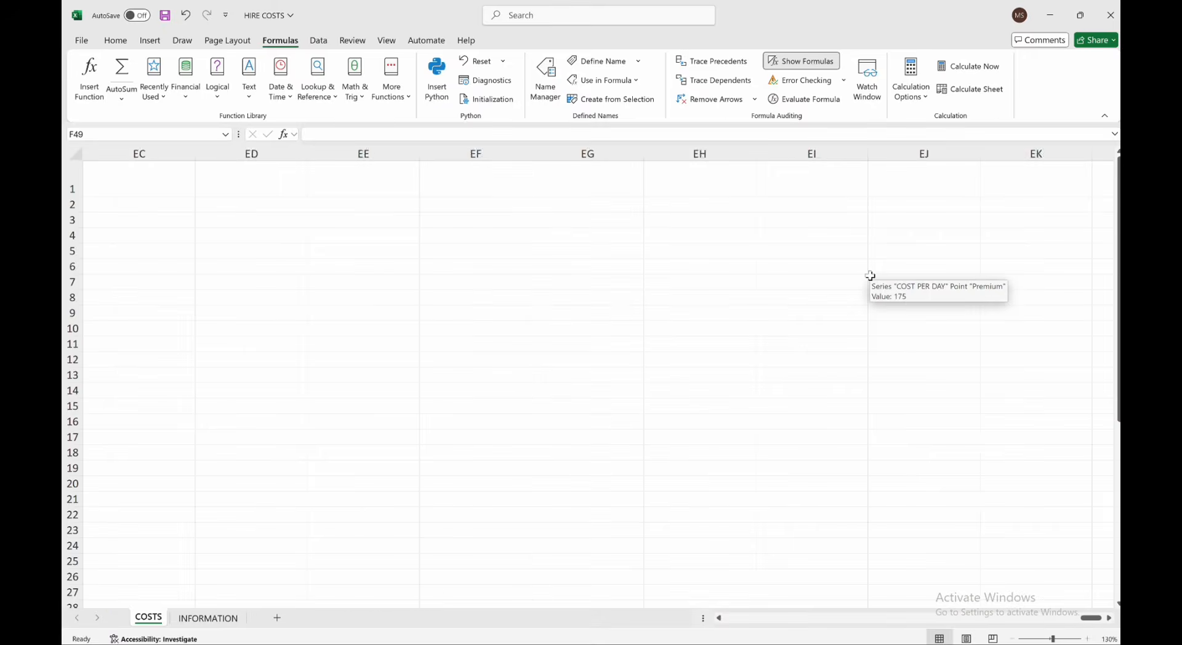
scroll(870, 276, "left", 10)
scroll(871, 275, "right", 4)
scroll(870, 276, "right", 2)
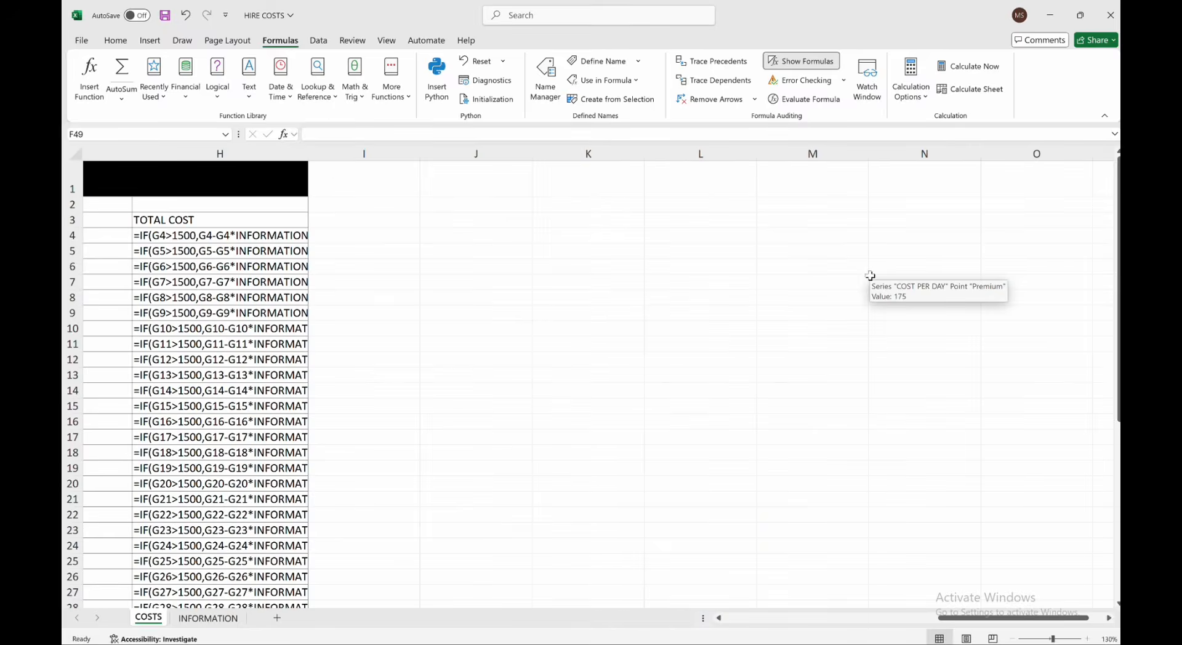
scroll(871, 275, "left", 3)
scroll(870, 275, "left", 4)
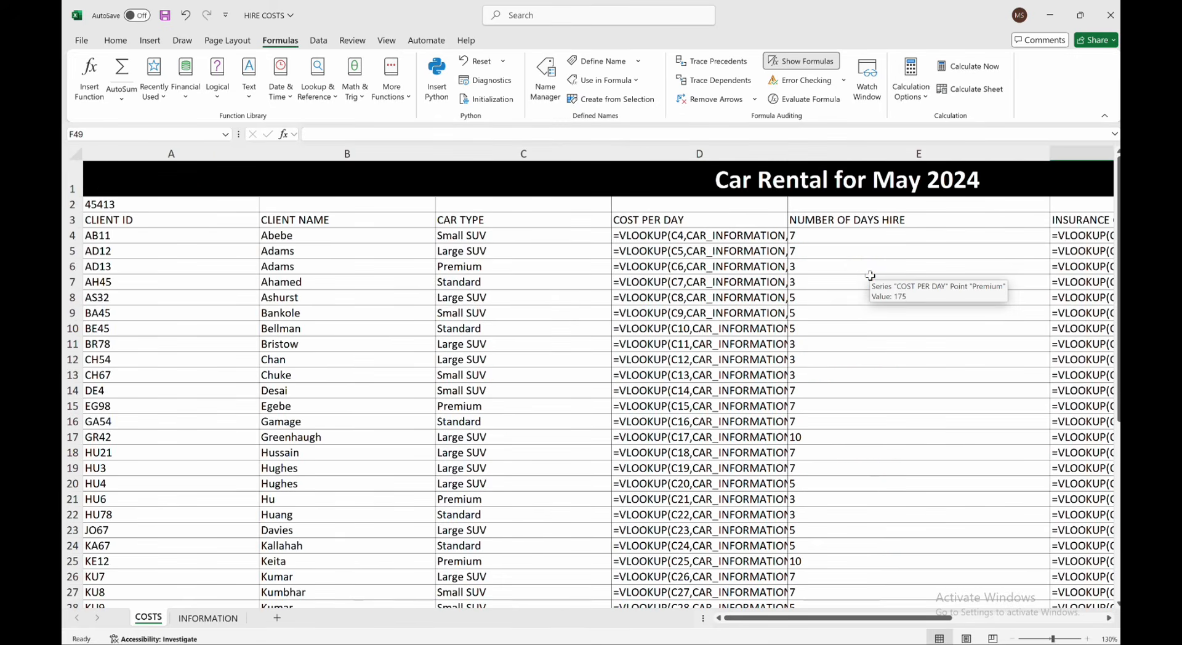
scroll(871, 275, "down", 15)
scroll(871, 275, "up", 4)
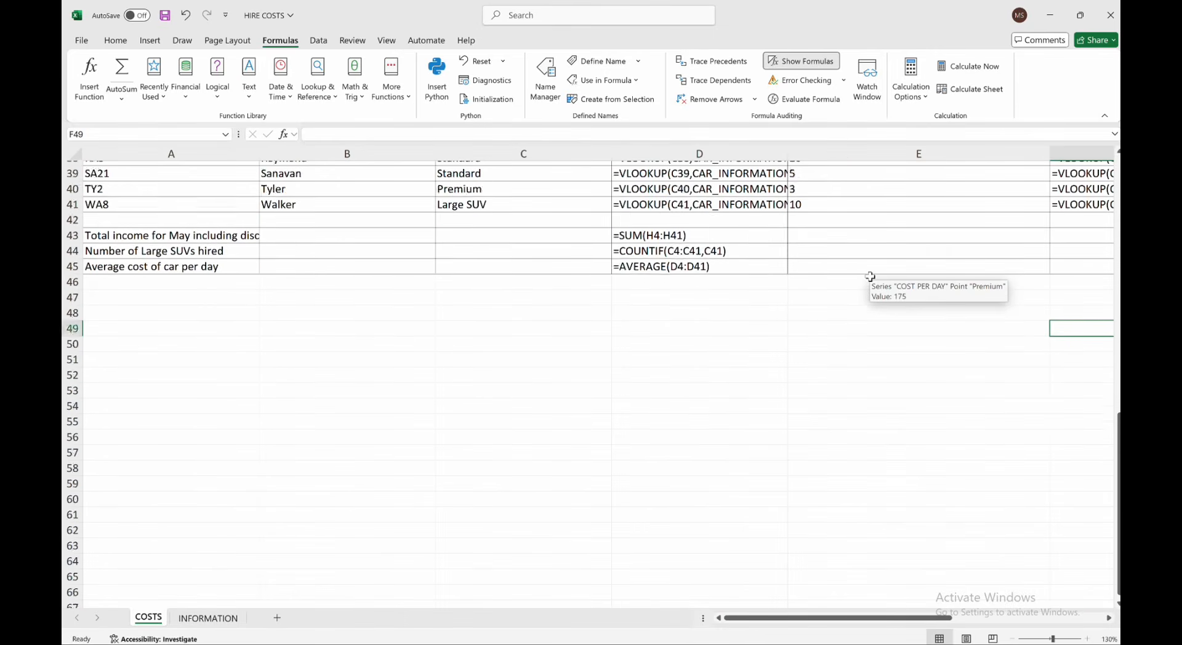
Switch to the question paper PDF and review the Task B1 instructions through the resave requirement.
key("ctrl+Up")
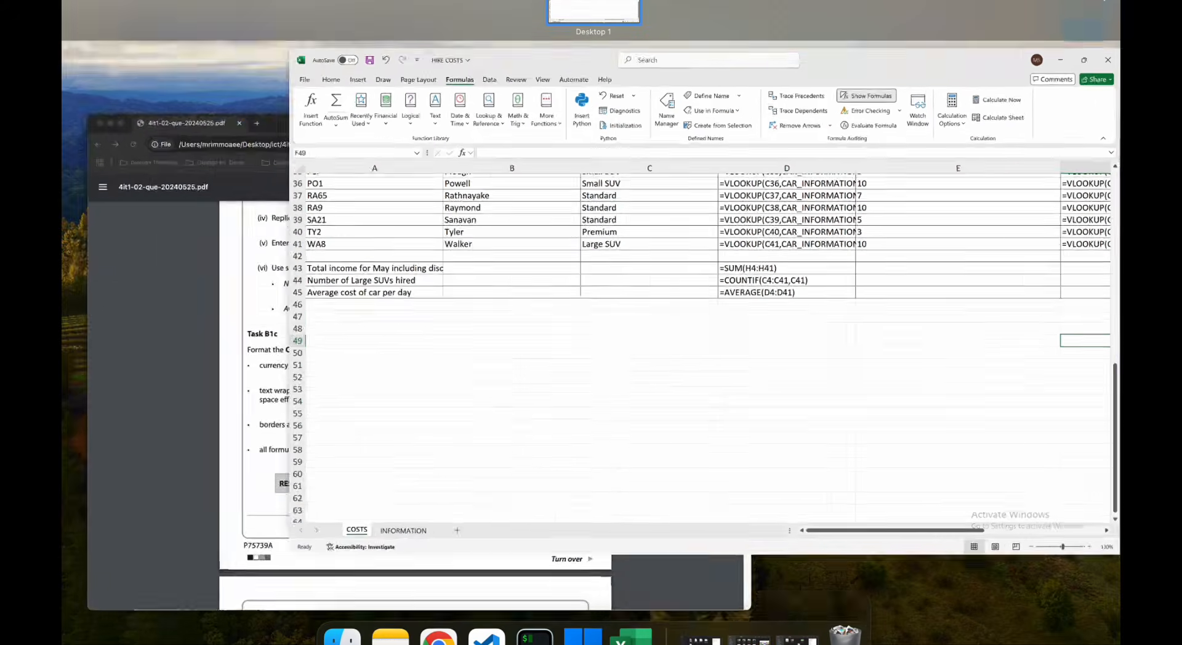
left_click(364, 363)
scroll(737, 342, "down", 3)
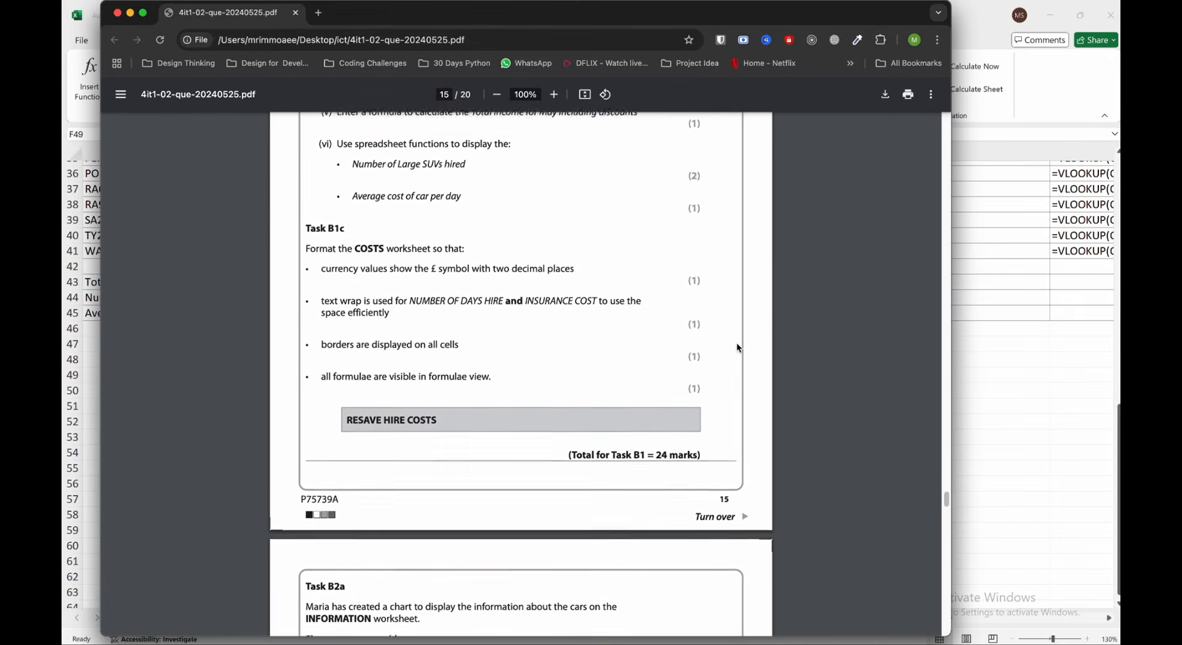
scroll(511, 397, "up", 2)
scroll(620, 404, "up", 5)
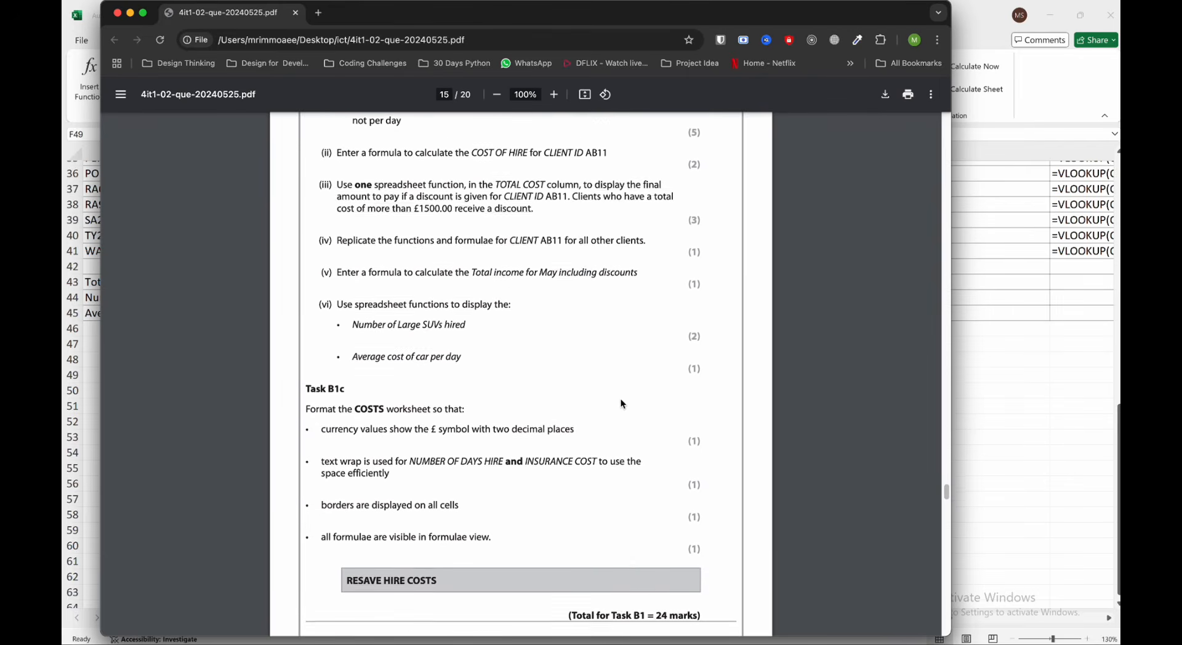
scroll(621, 404, "down", 3)
scroll(621, 404, "down", 6)
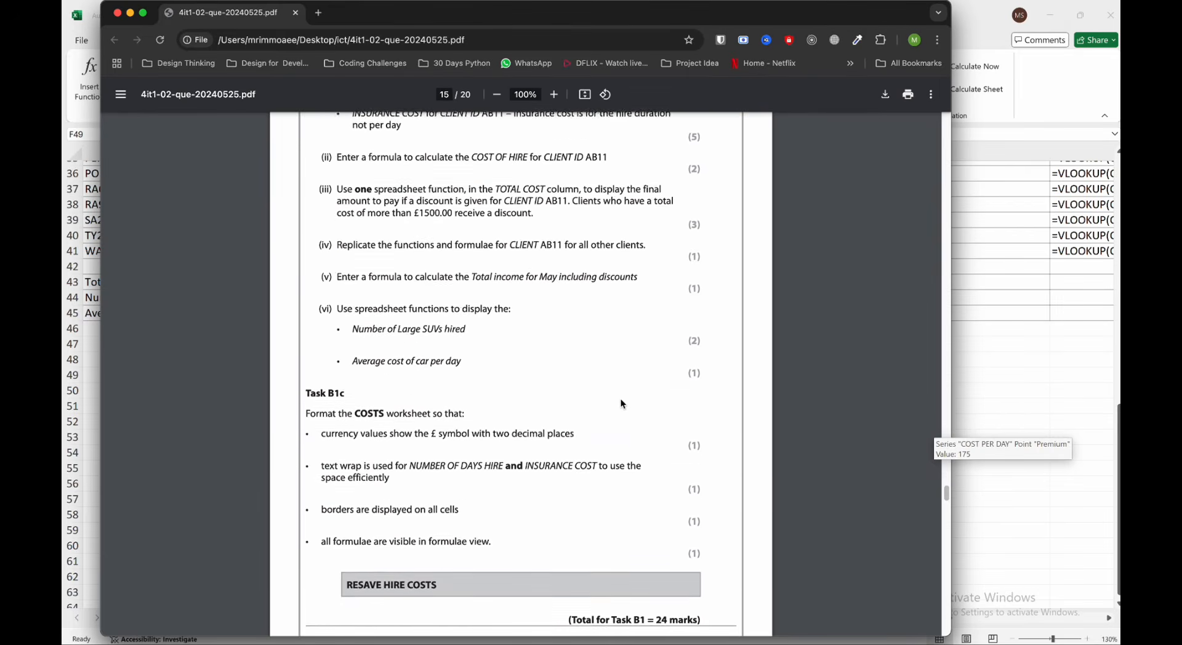
Switch to Excel and save the workbook as HIRE COSTS in the working folder on the Desktop, in Excel Workbook format.
left_click(991, 409)
left_click(82, 40)
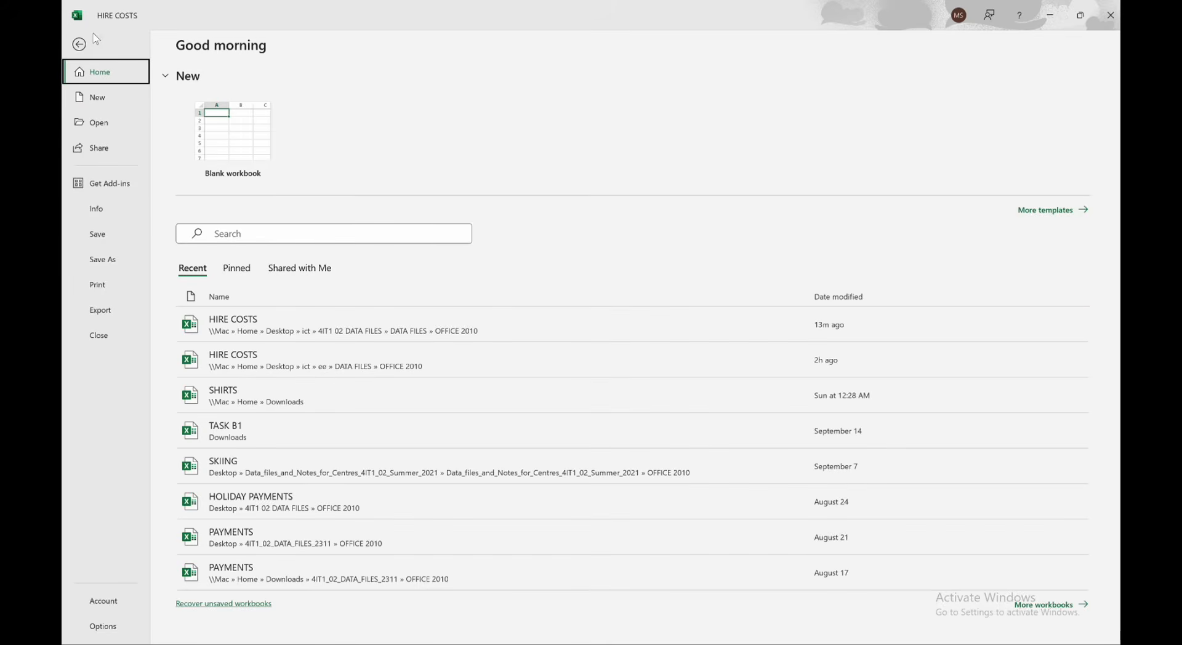
left_click(108, 264)
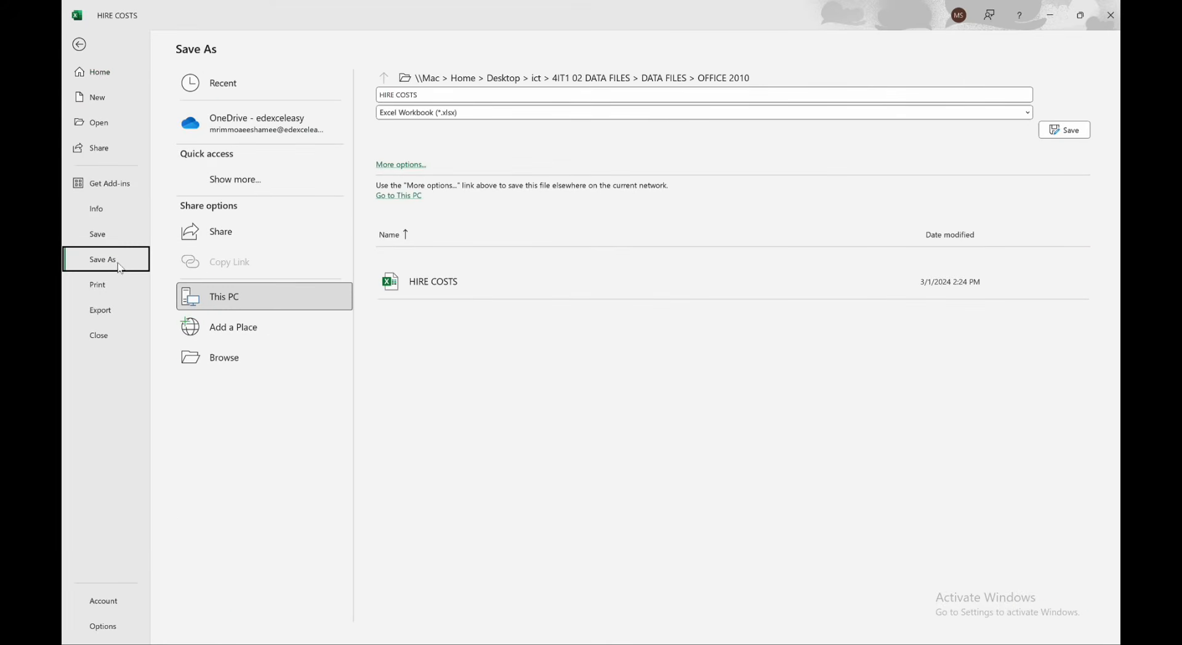
double_click(239, 300)
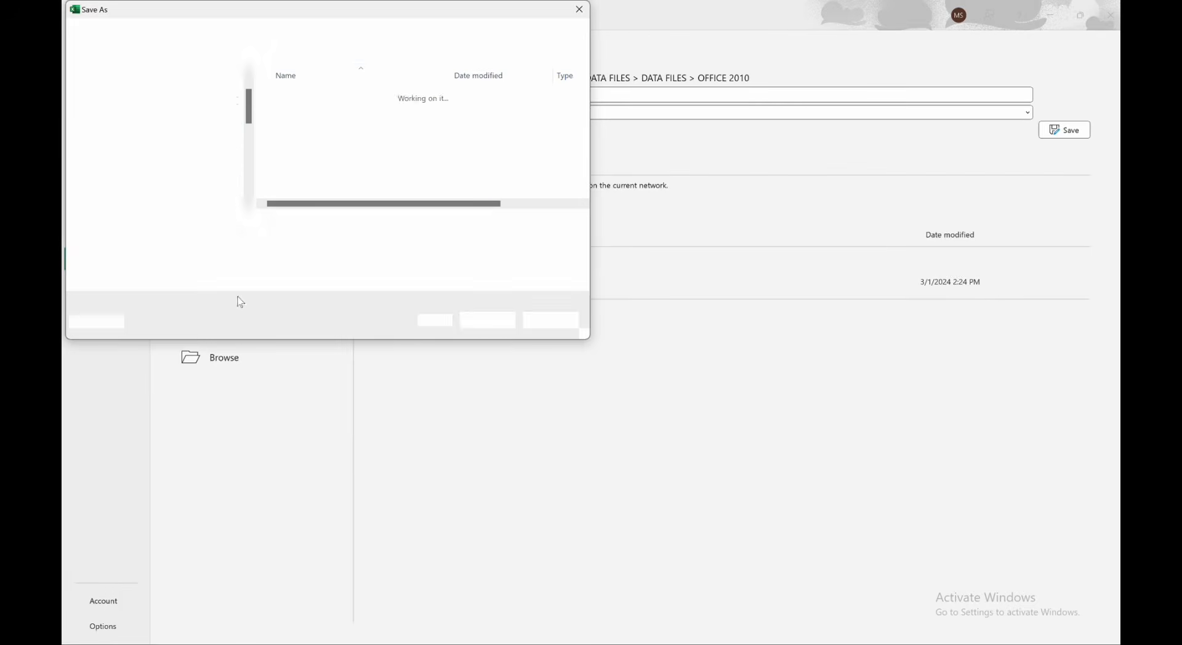
scroll(180, 188, "down", 4)
scroll(160, 179, "up", 2)
left_click(141, 140)
left_click(136, 162)
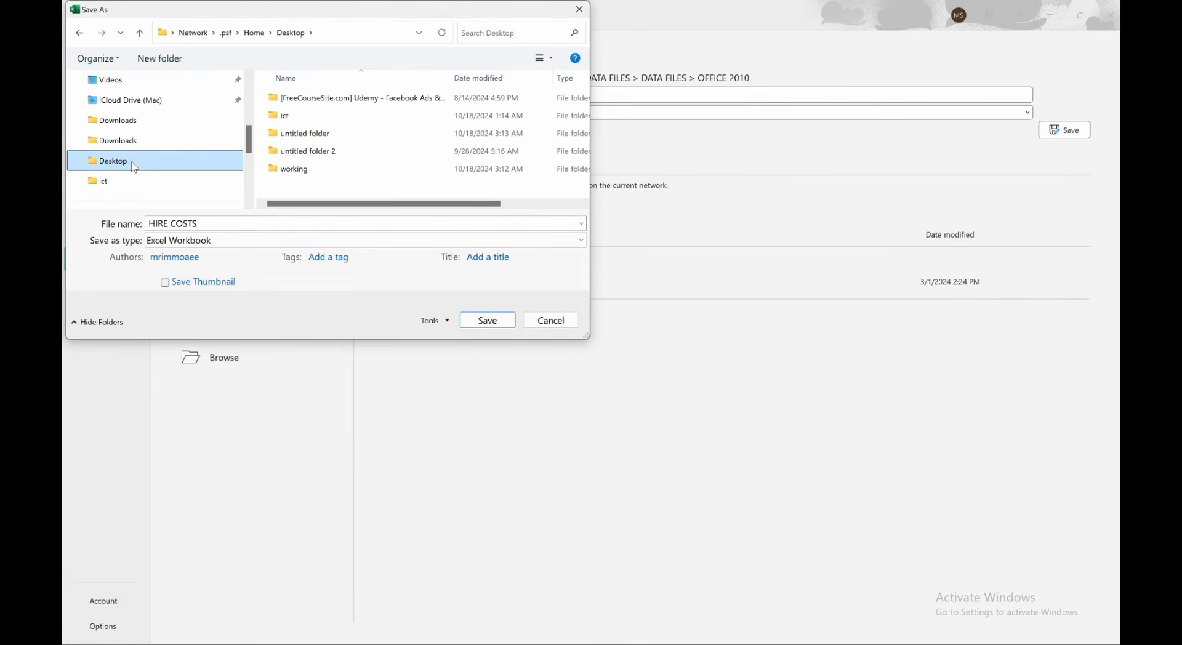
double_click(301, 172)
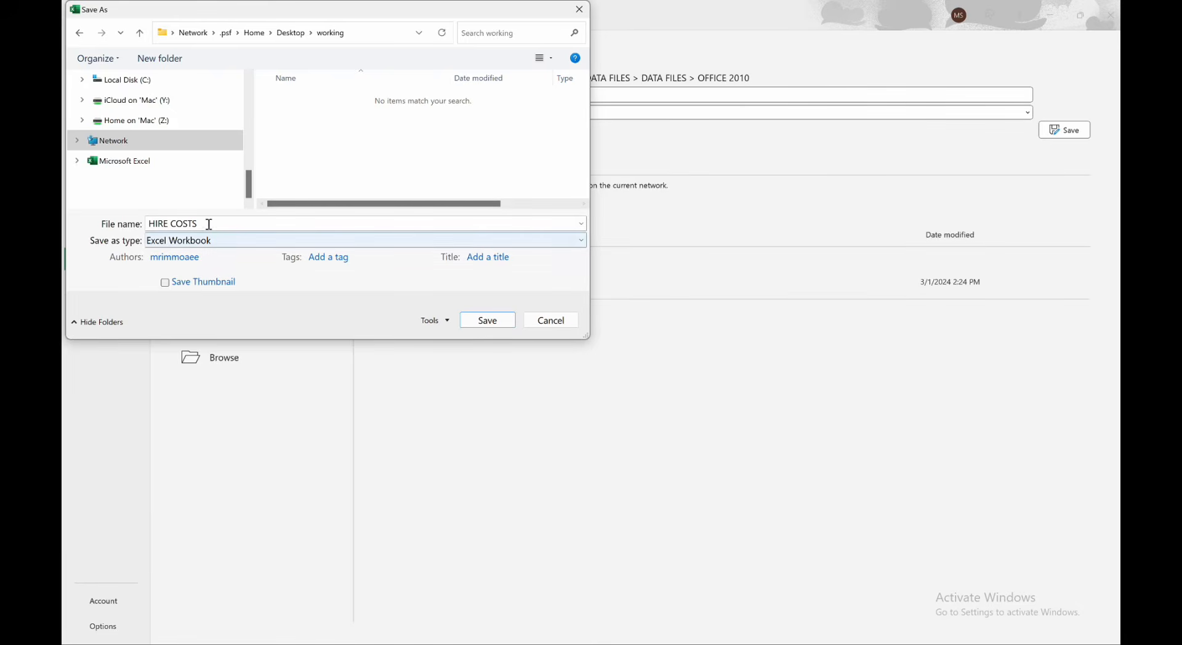
left_click(475, 320)
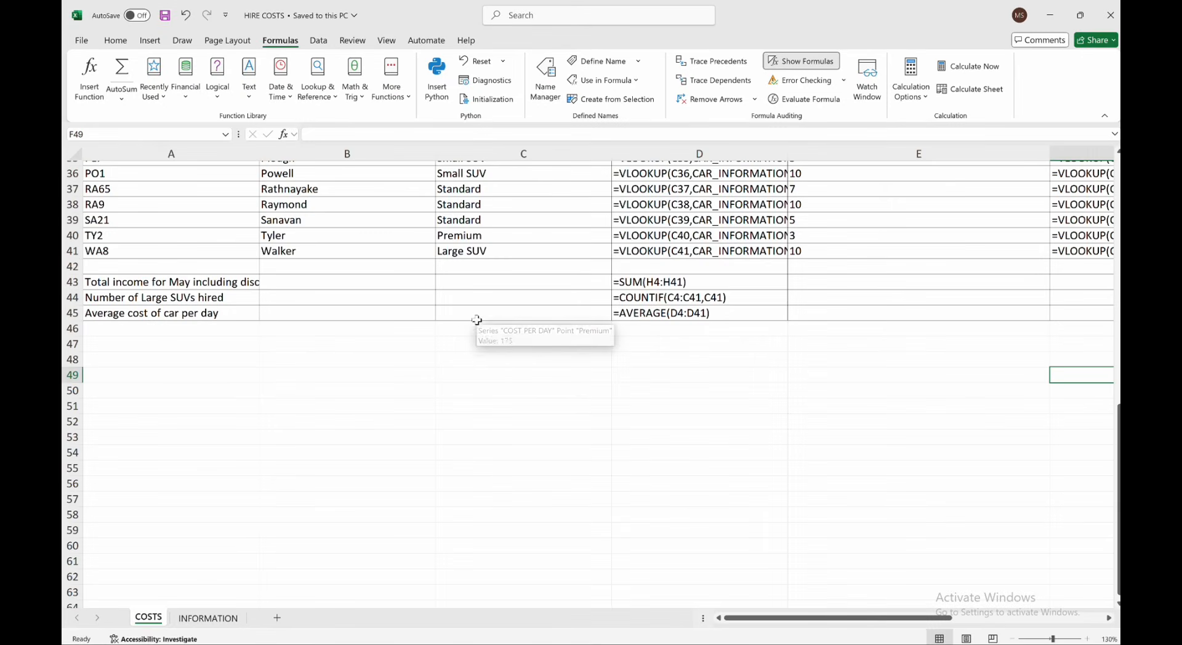
Switch to the question paper PDF and read the Task B2a and B2b instructions on page 16.
key("ctrl+Up")
left_click(423, 314)
scroll(539, 316, "down", 4)
scroll(540, 316, "down", 3)
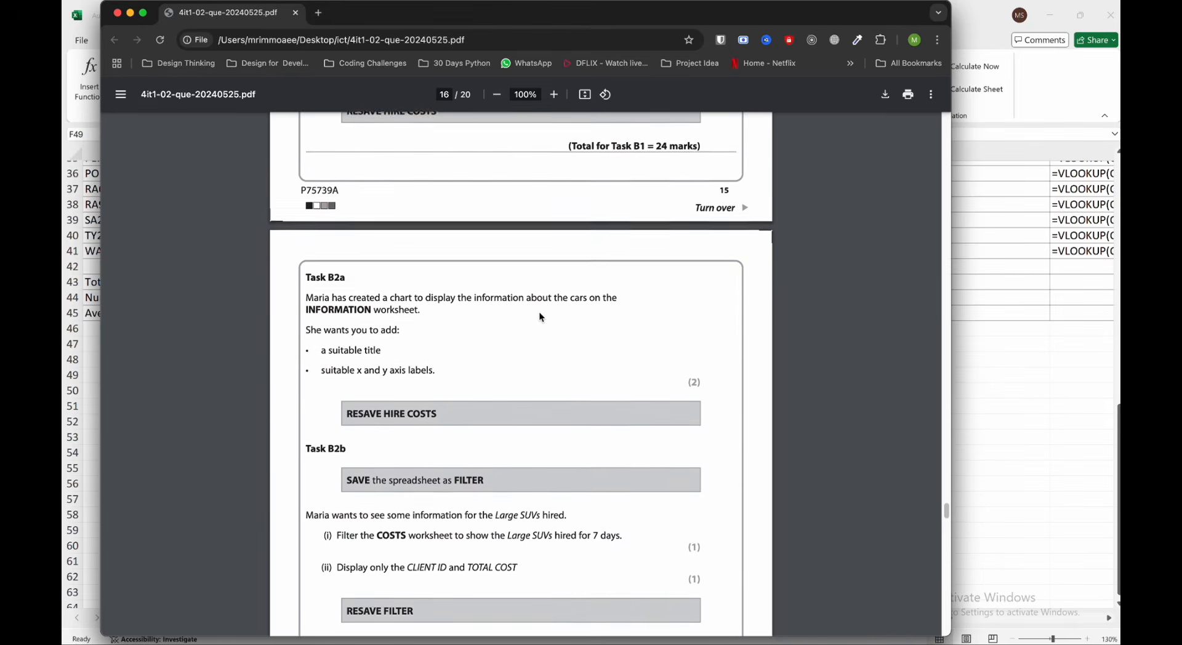
scroll(539, 316, "down", 2)
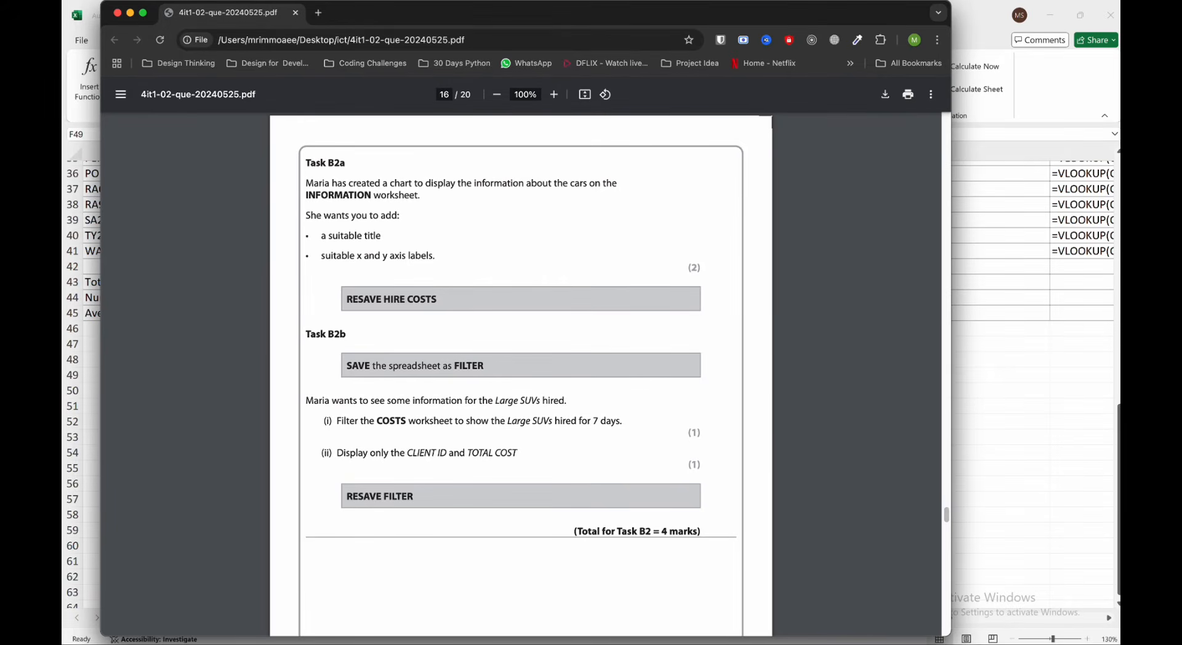
scroll(385, 335, "down", 1)
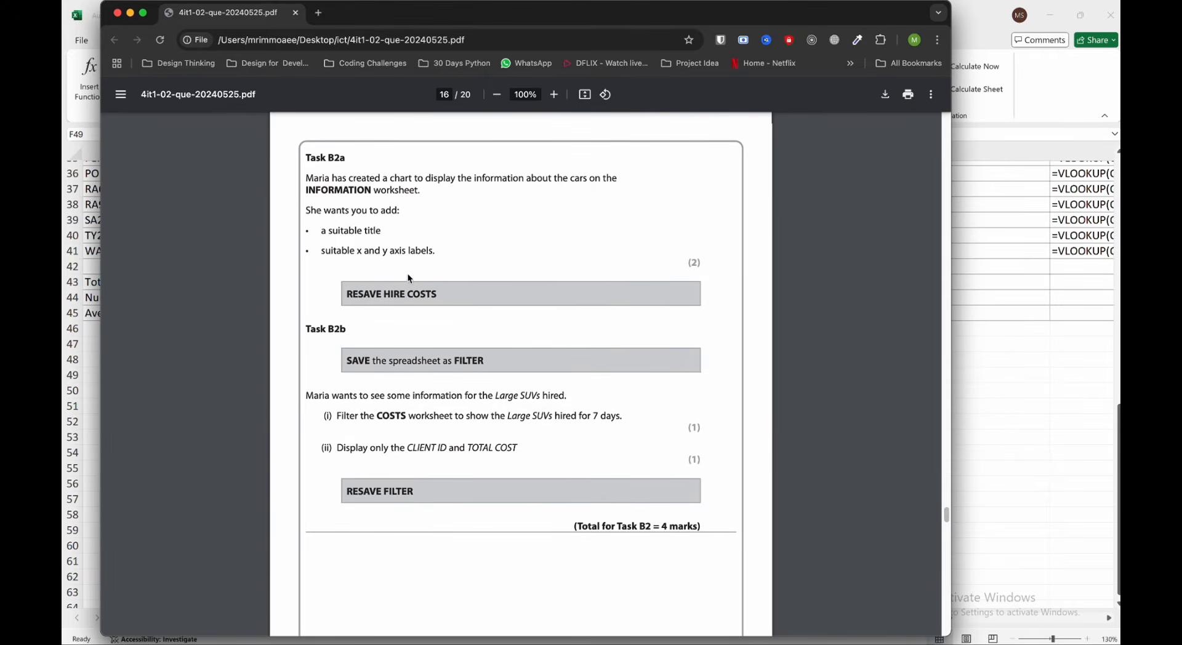
Return to Excel, show the INFORMATION sheet, and reset the screen magnification to 100% before closing Magnifier.
left_click(1061, 333)
left_click(209, 617)
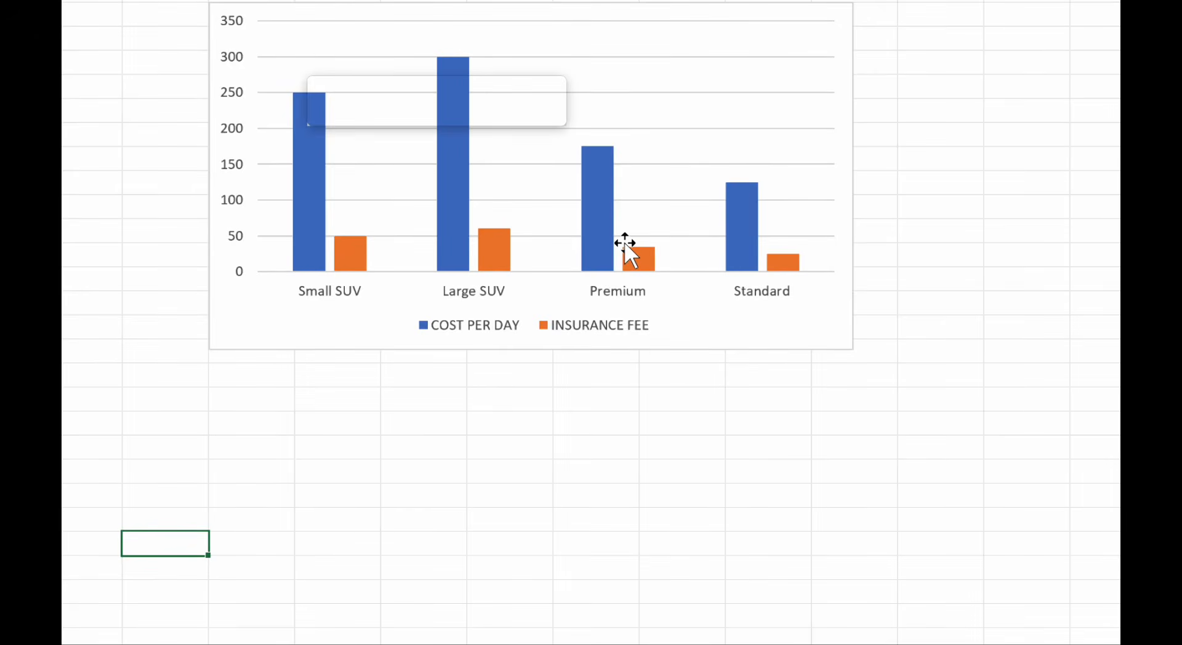
key("super+minus")
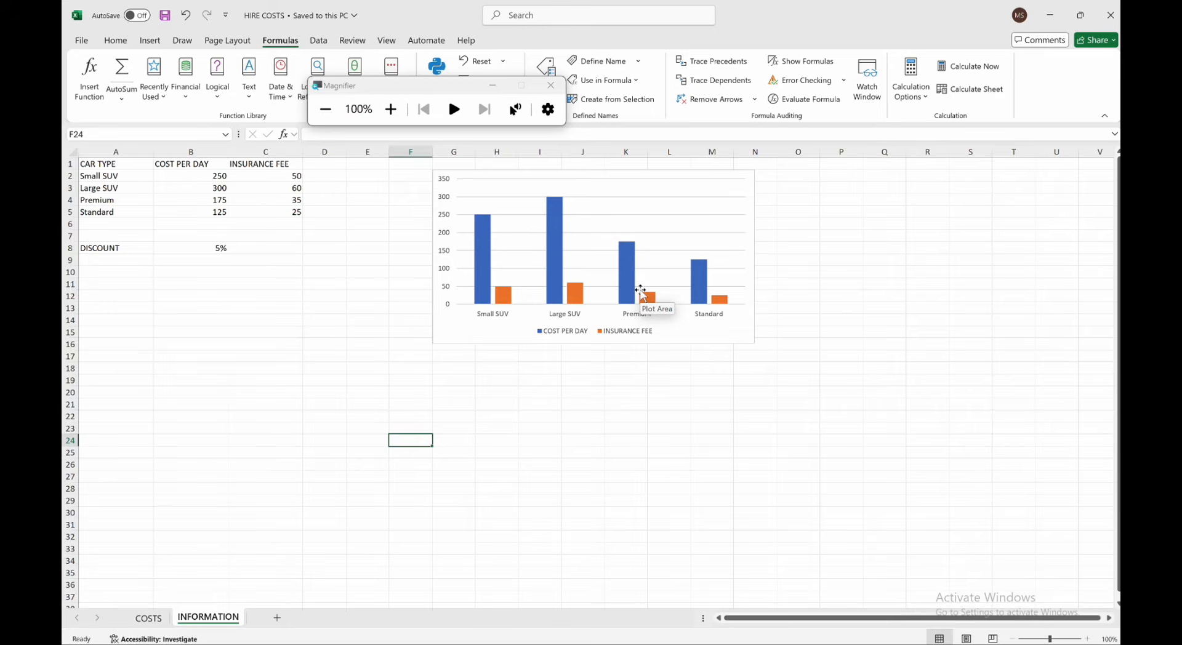
left_click(554, 90)
Add a chart title reading "Hire Cost of Car" to the column chart on the INFORMATION sheet.
left_click(721, 204)
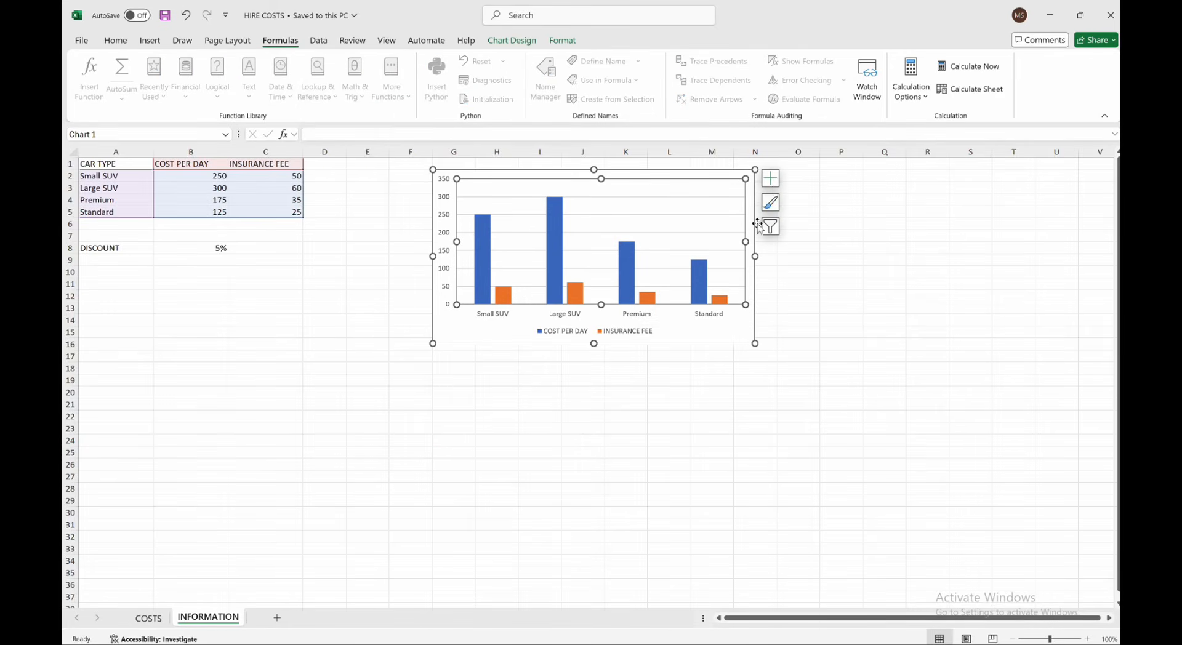
left_click(770, 178)
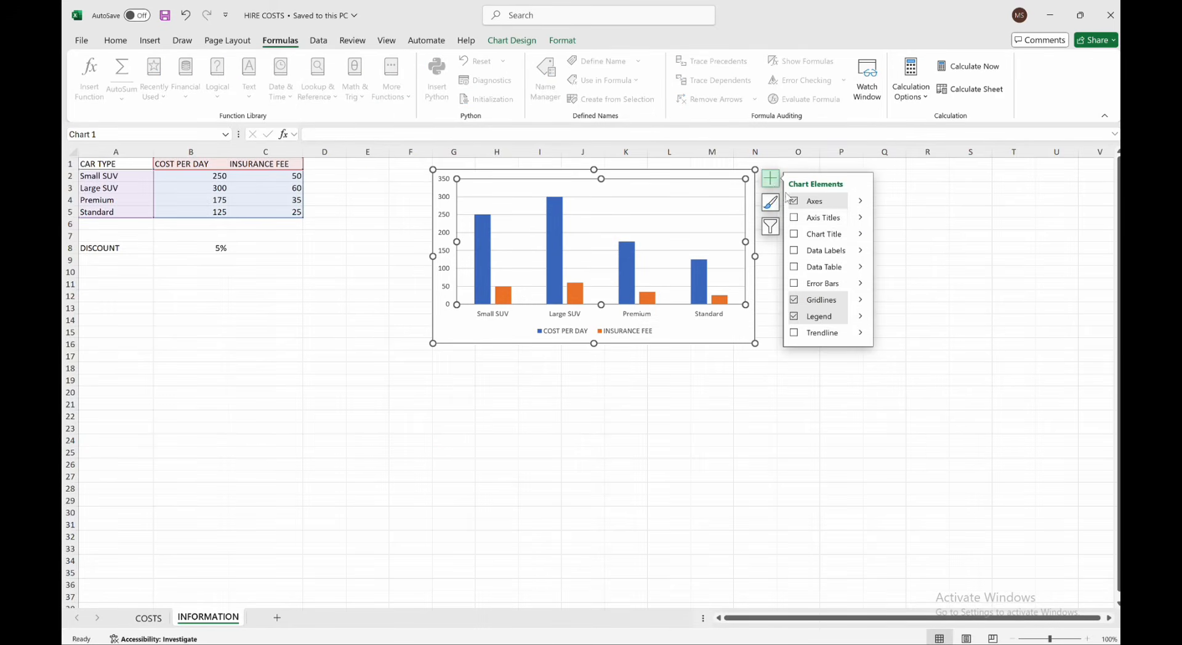
left_click(832, 237)
double_click(599, 183)
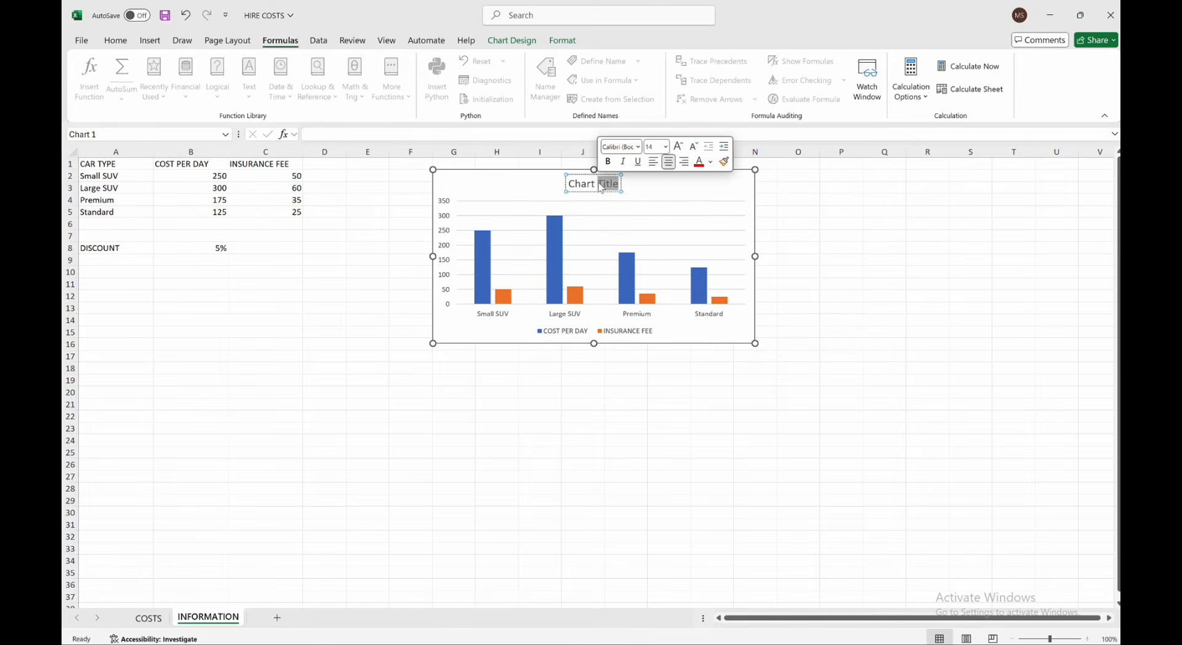
double_click(592, 184)
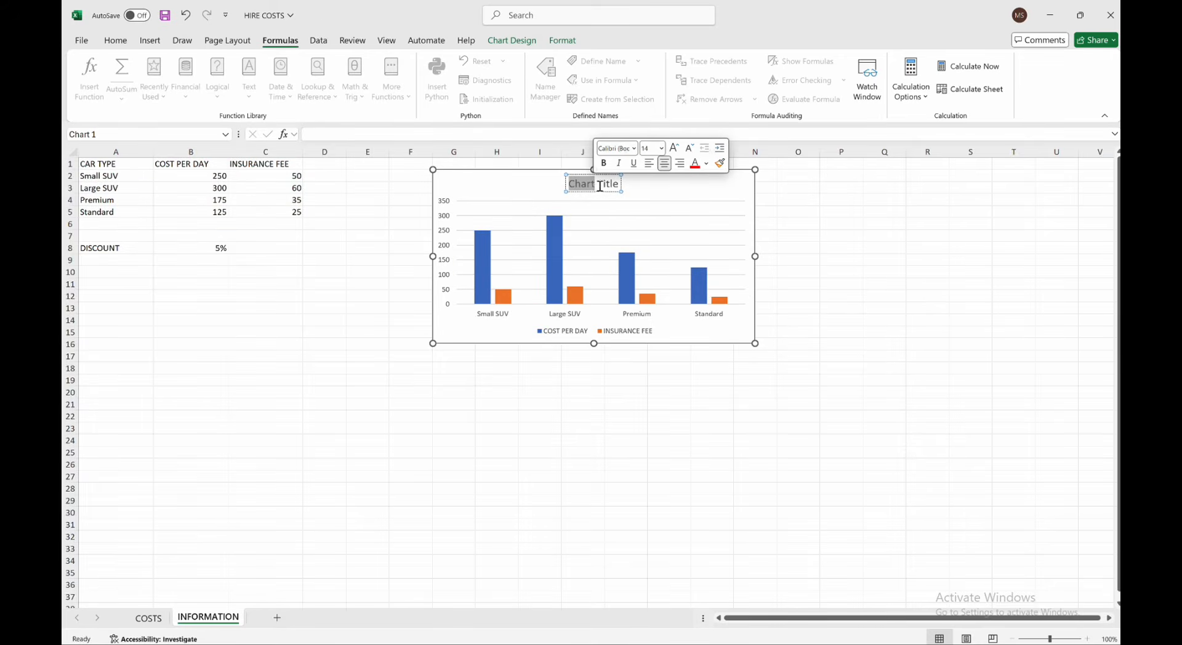
triple_click(586, 188)
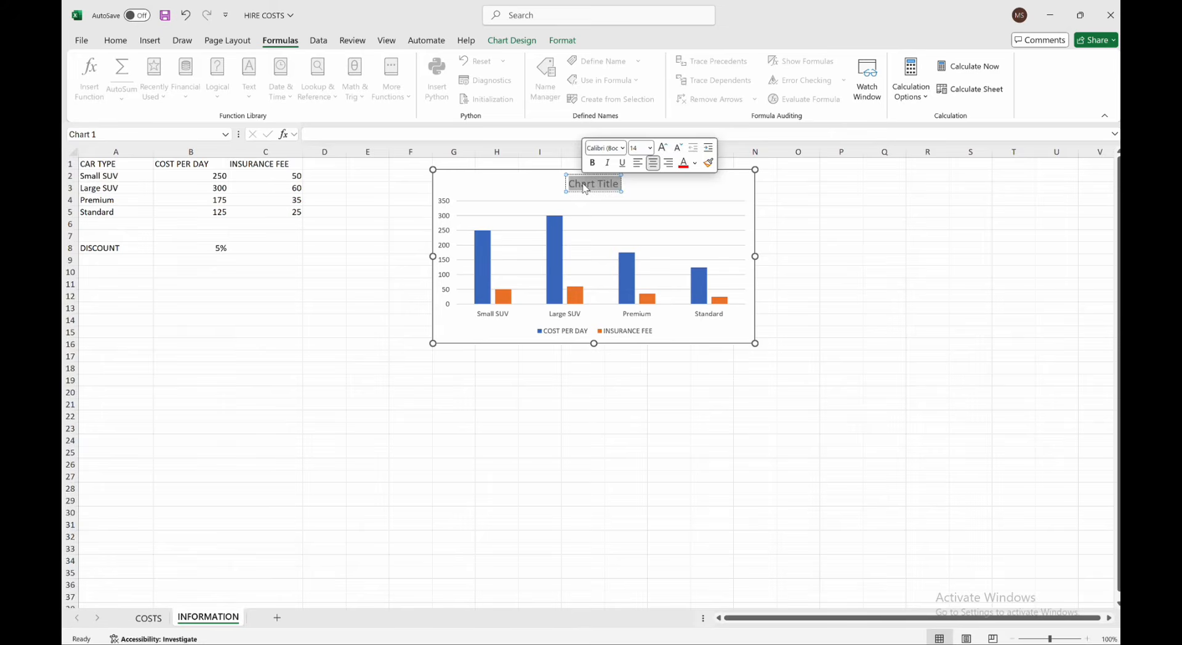
type("Hire Cost of Car")
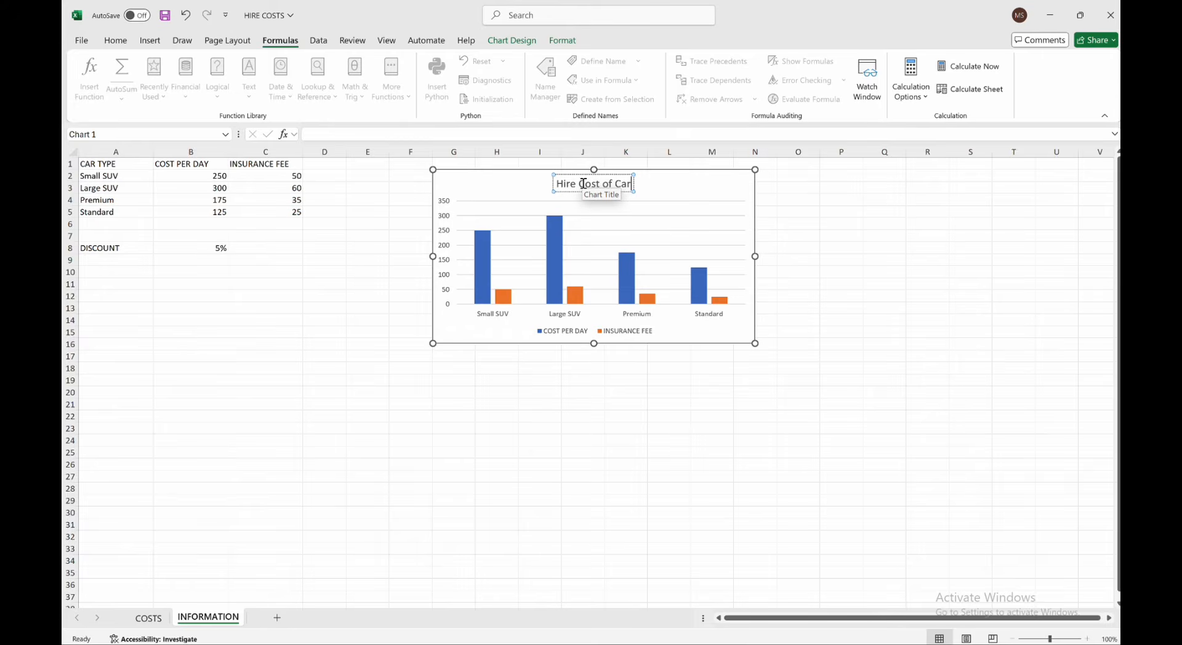
left_click(799, 268)
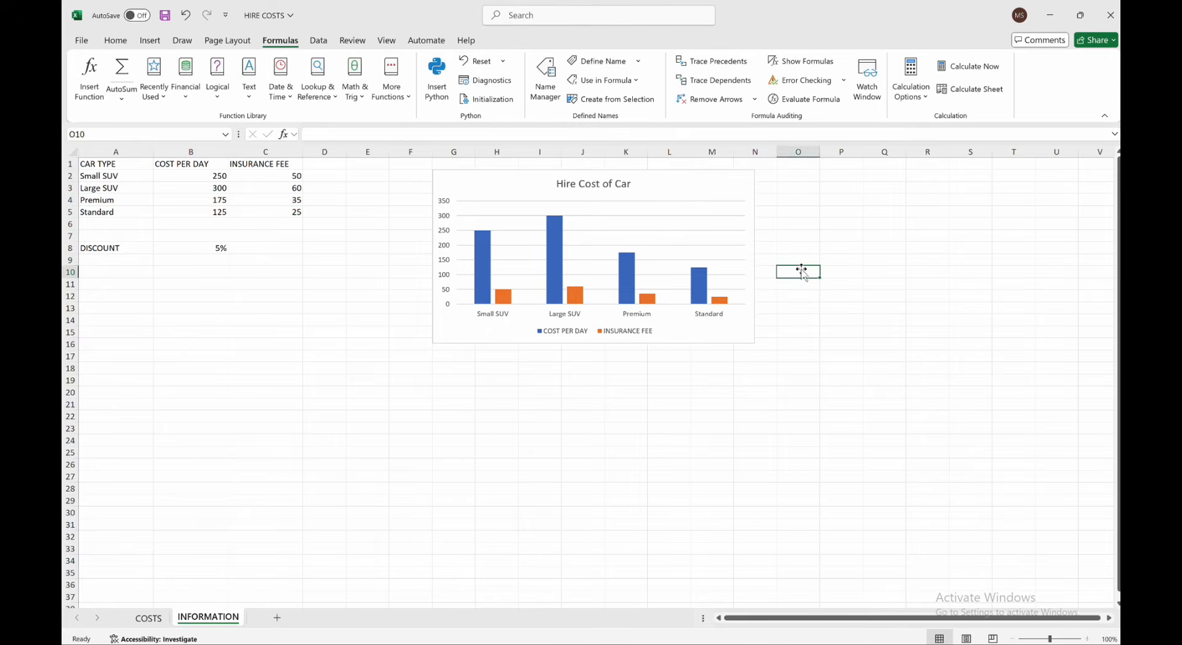
Add axis titles to both axes of the car cost chart.
left_click(588, 237)
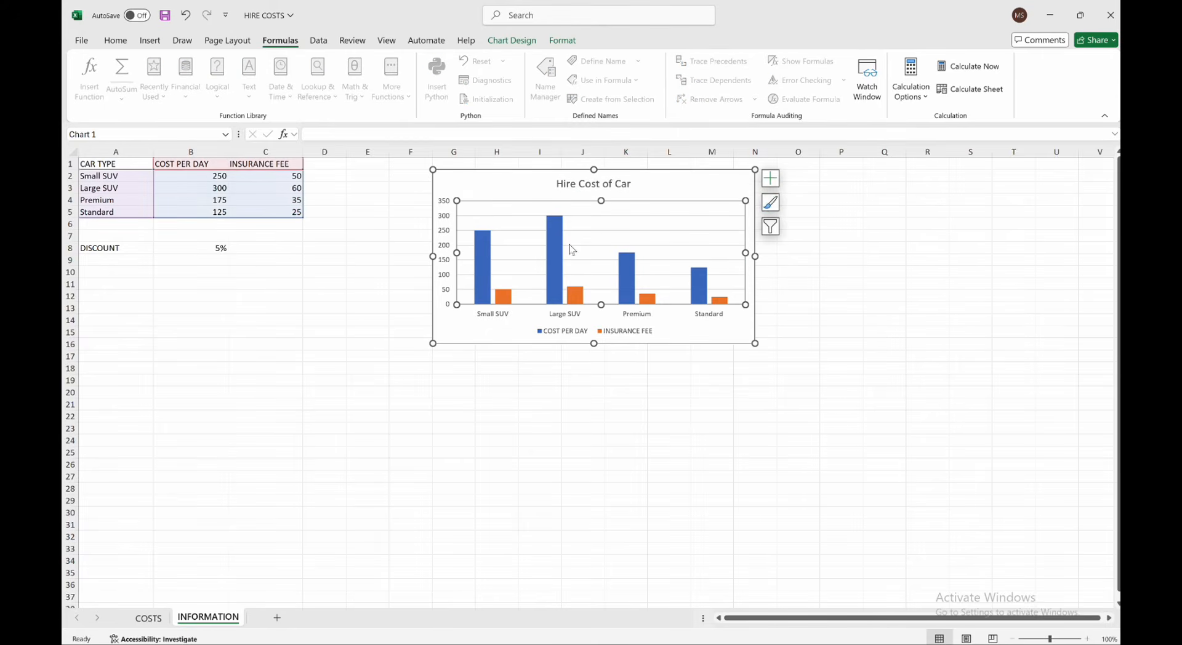
left_click(770, 178)
left_click(794, 217)
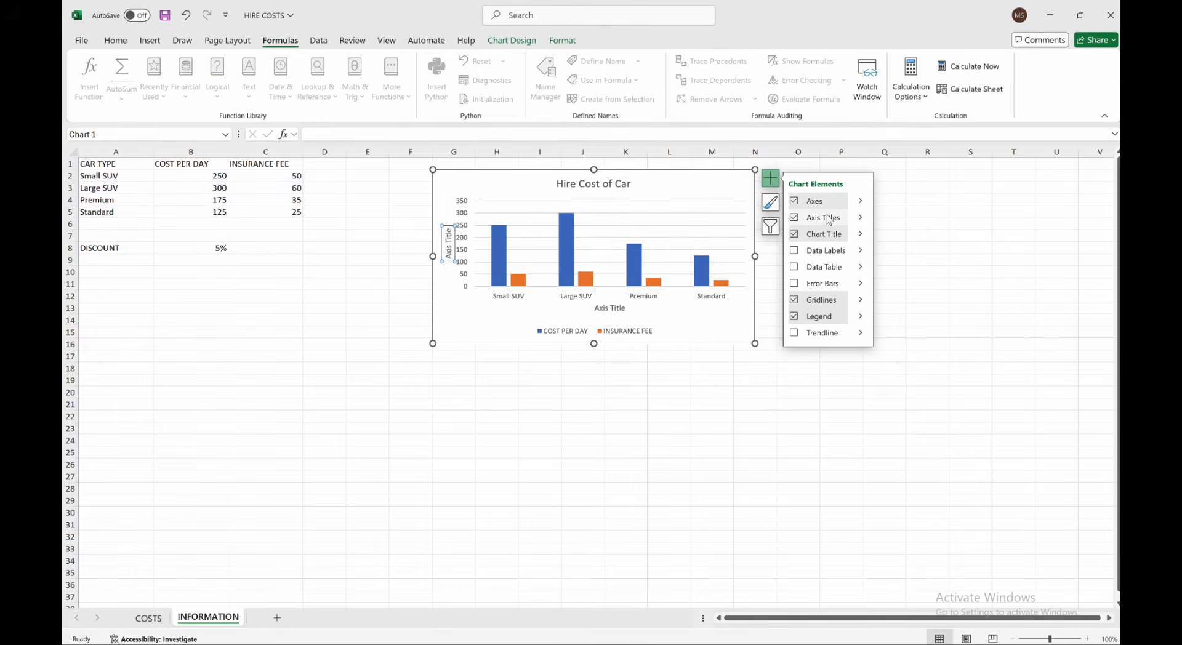
left_click(924, 247)
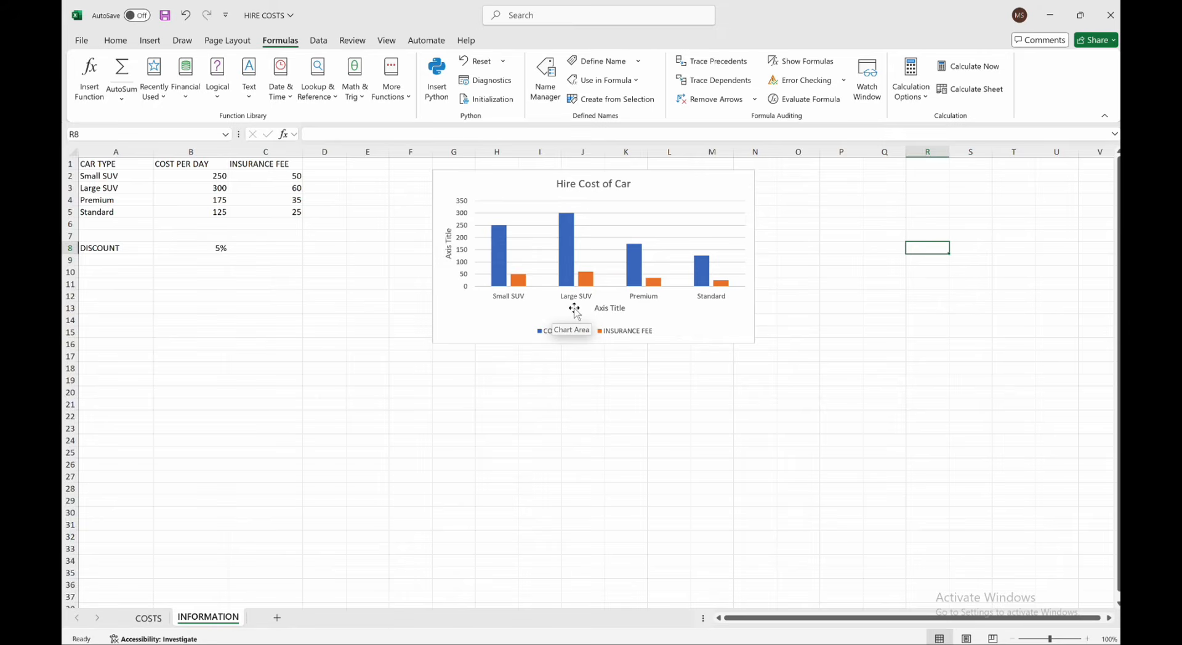
Replace the vertical axis title's placeholder text with "cost".
double_click(449, 250)
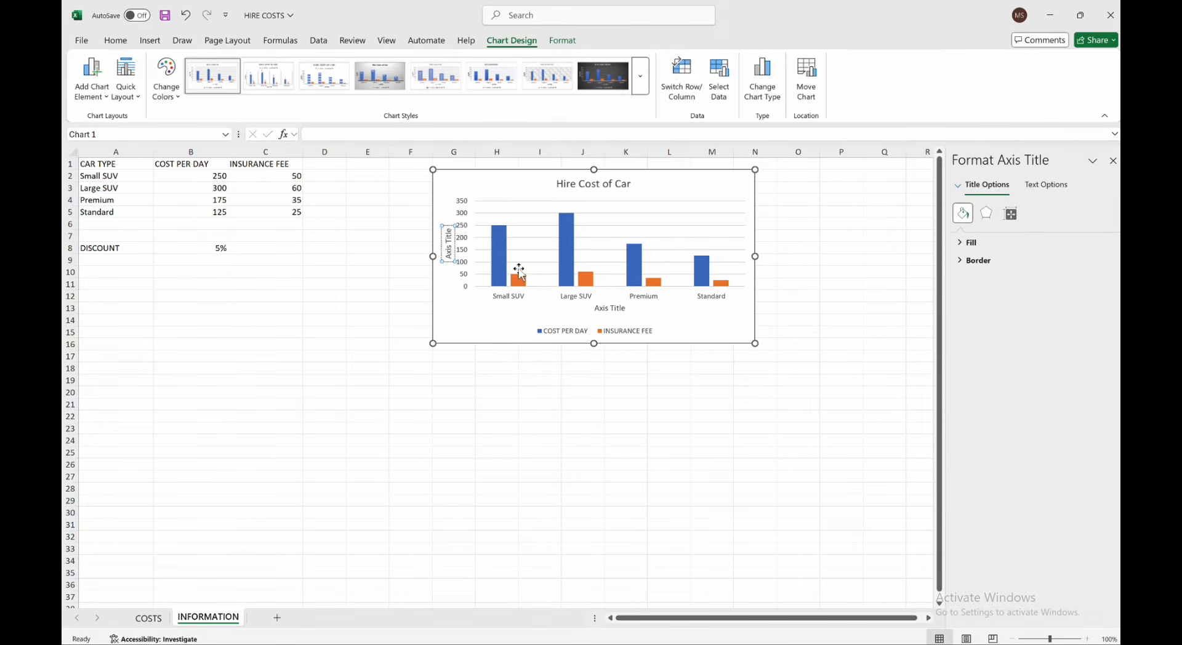
triple_click(450, 243)
triple_click(450, 245)
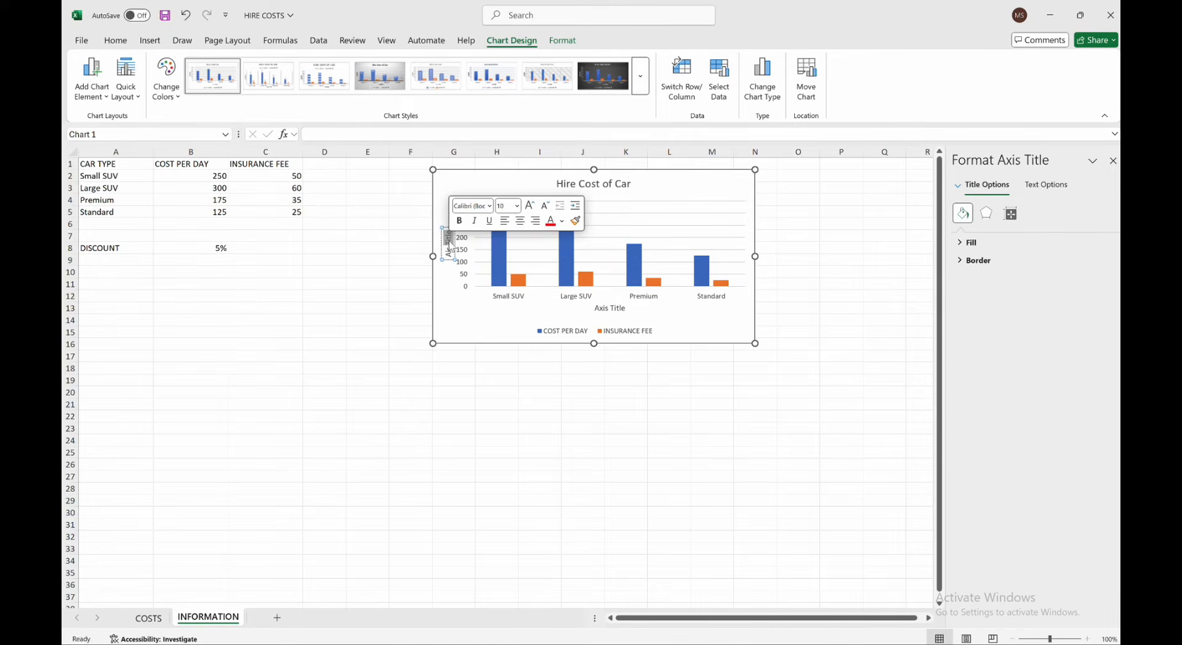
key("BackSpace")
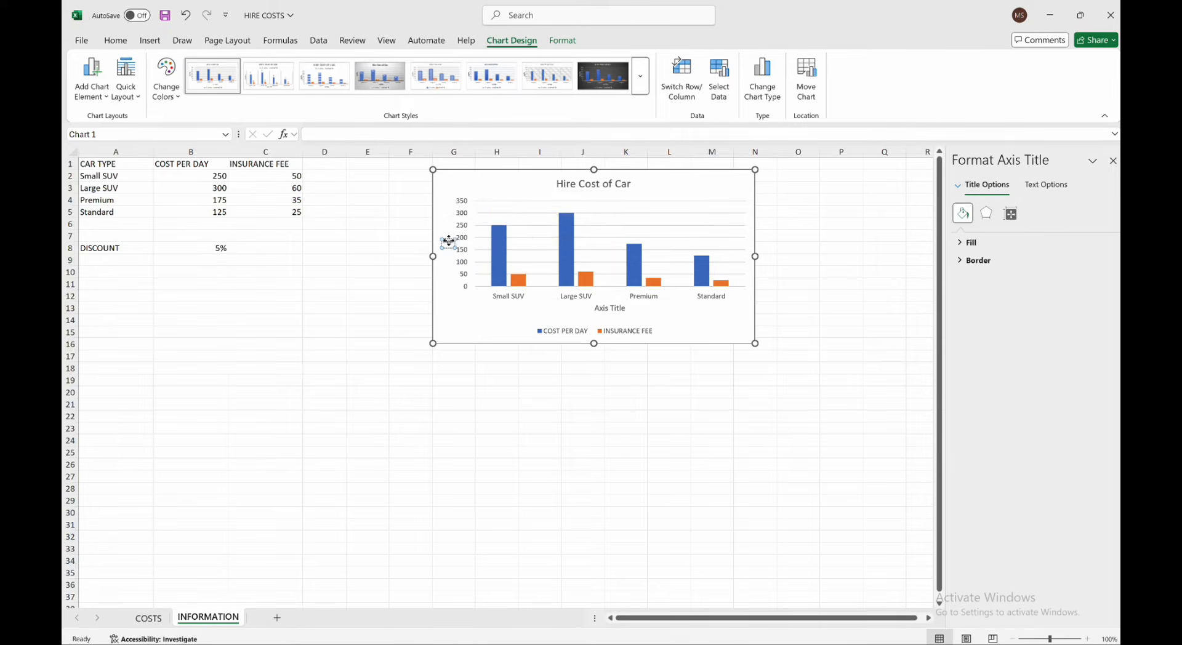
type("cost")
left_click(531, 349)
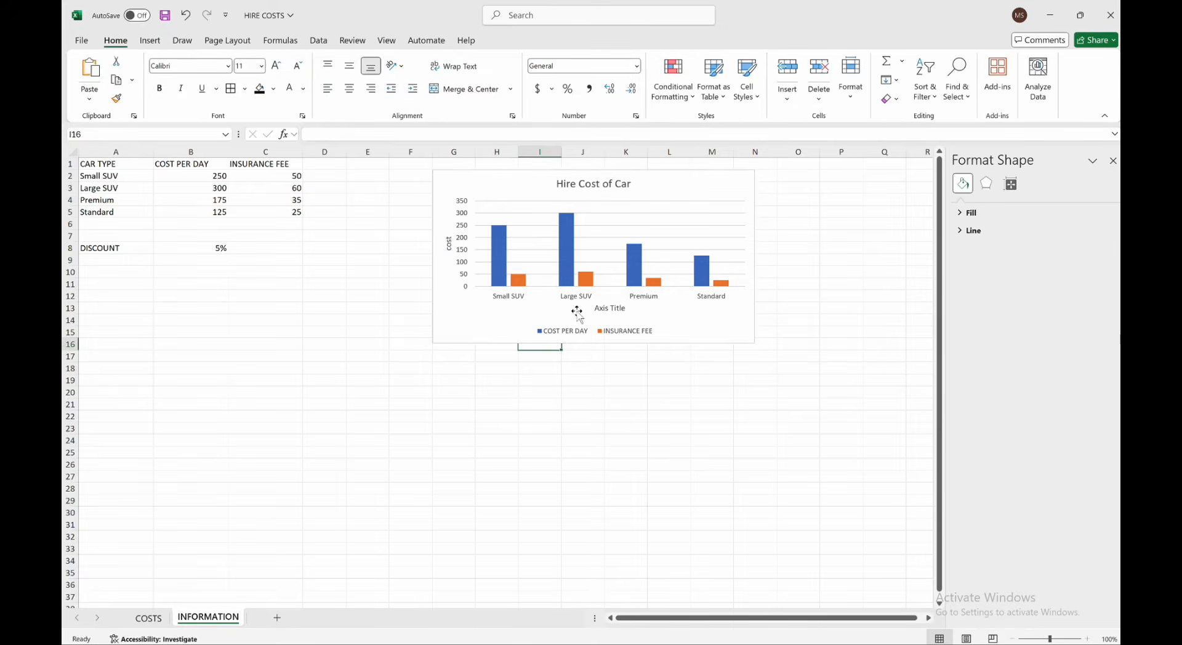
Replace the horizontal axis title's placeholder text with "Car Type".
left_click(614, 308)
triple_click(614, 308)
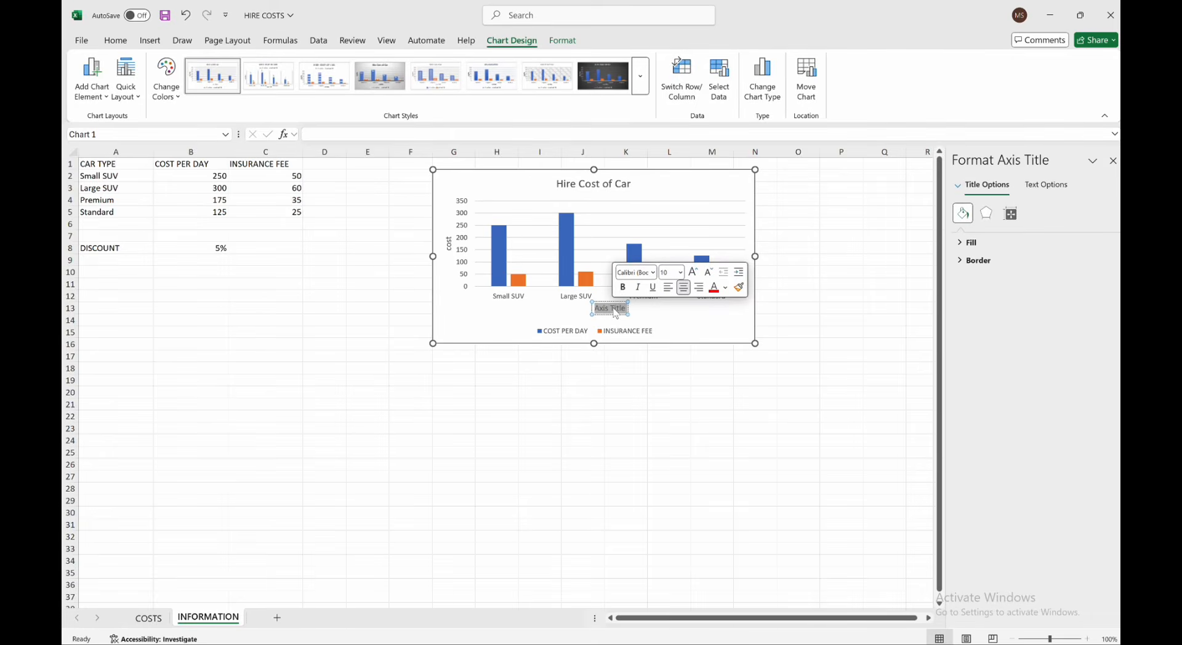
type("Car TYoe")
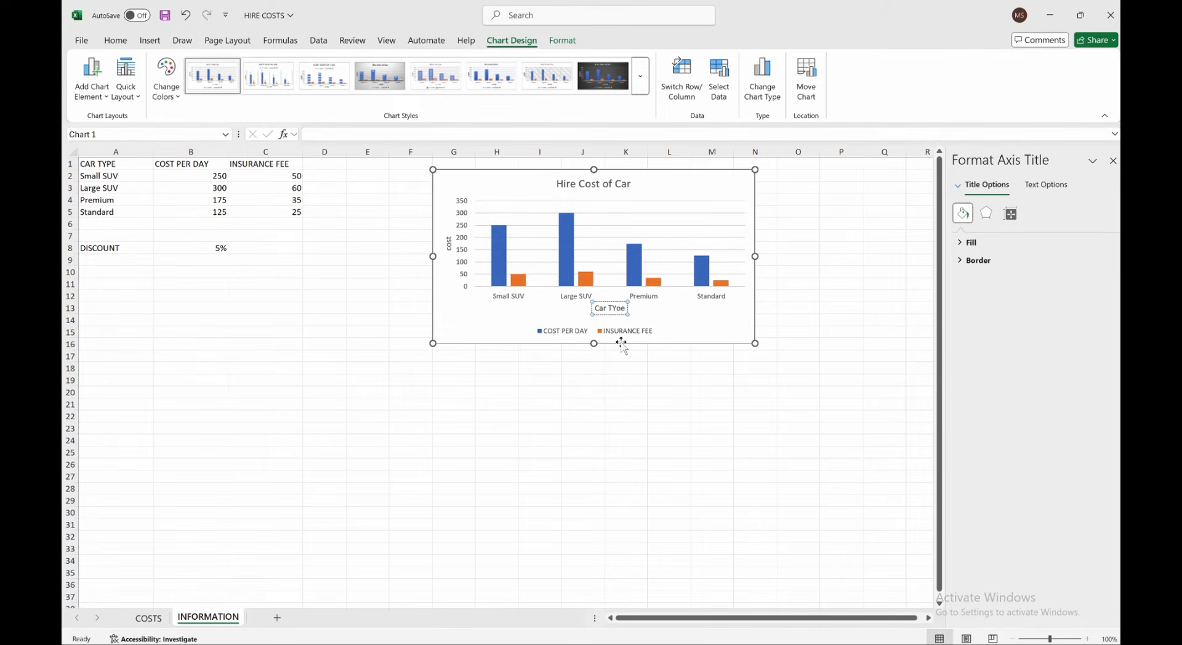
key("Delete")
type("p")
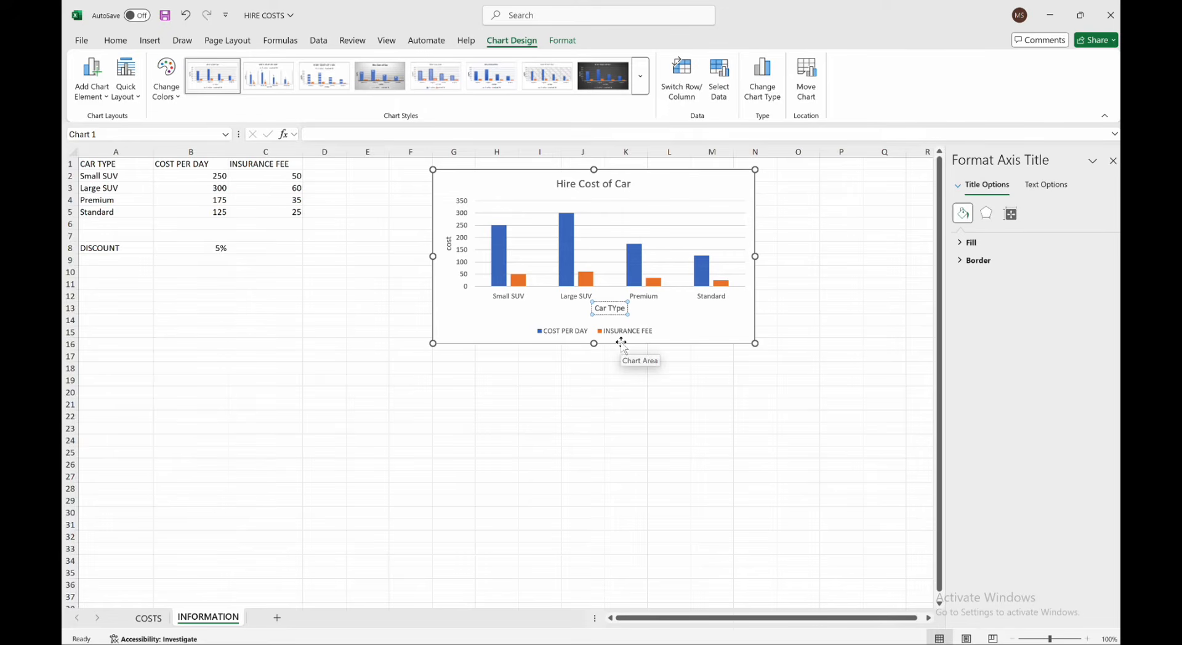
key("BackSpace")
type("y")
left_click(583, 375)
Capitalise the first letter of the vertical axis title so it reads "Cost".
left_click(450, 247)
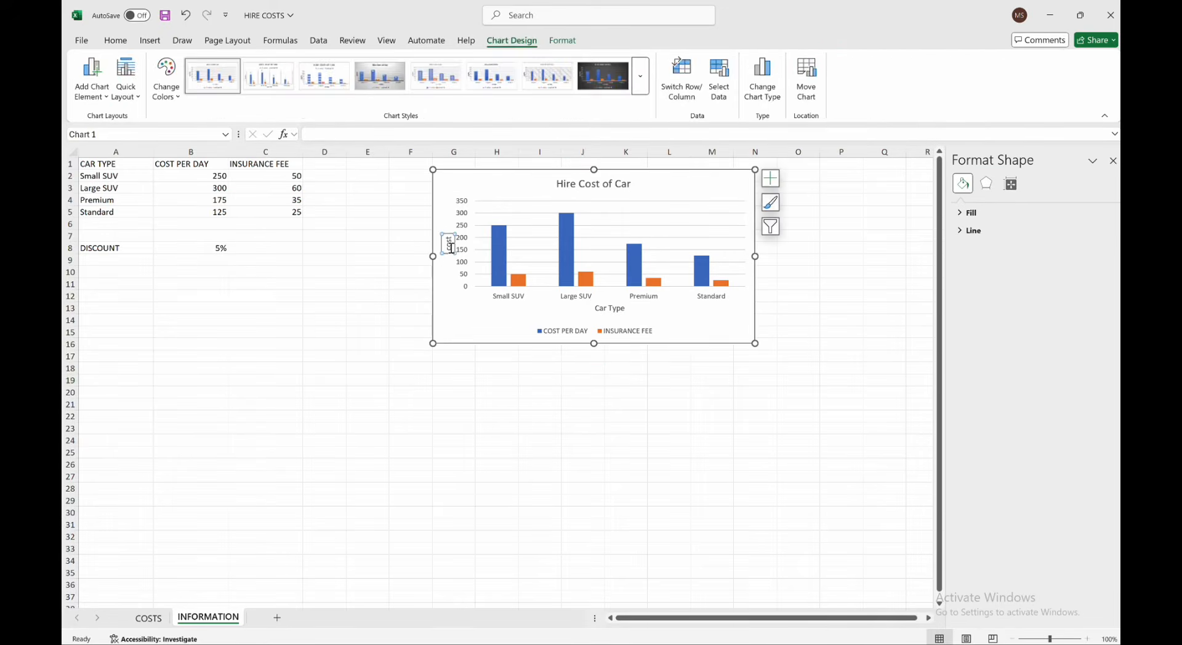
left_click(452, 247)
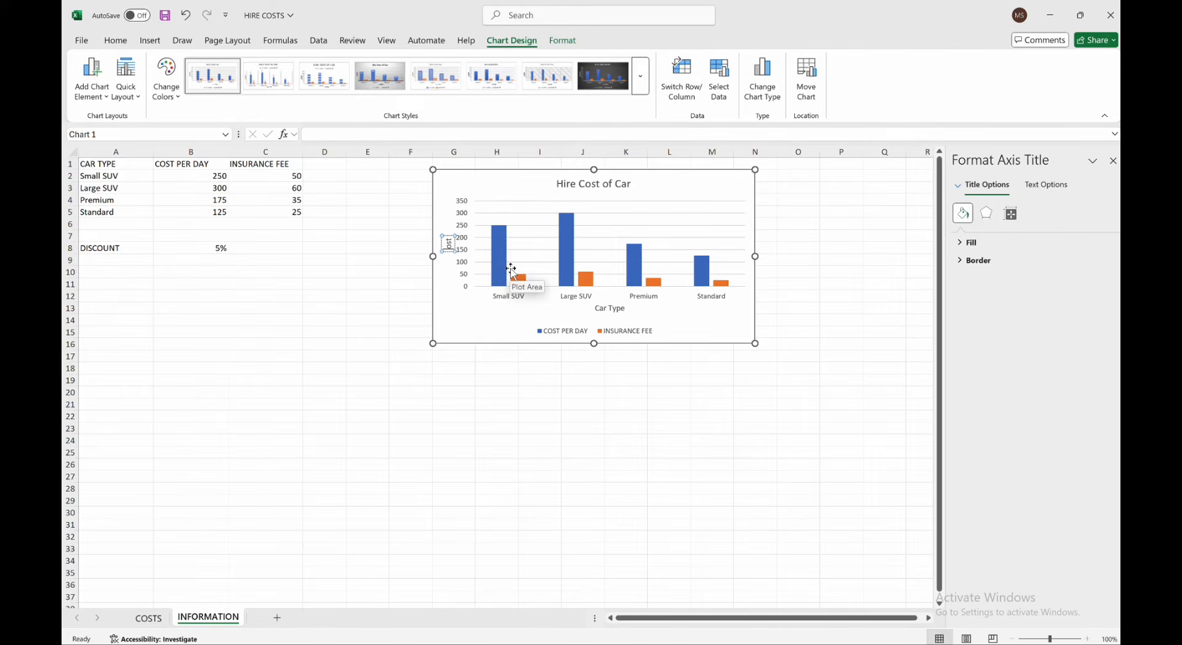
key("Delete")
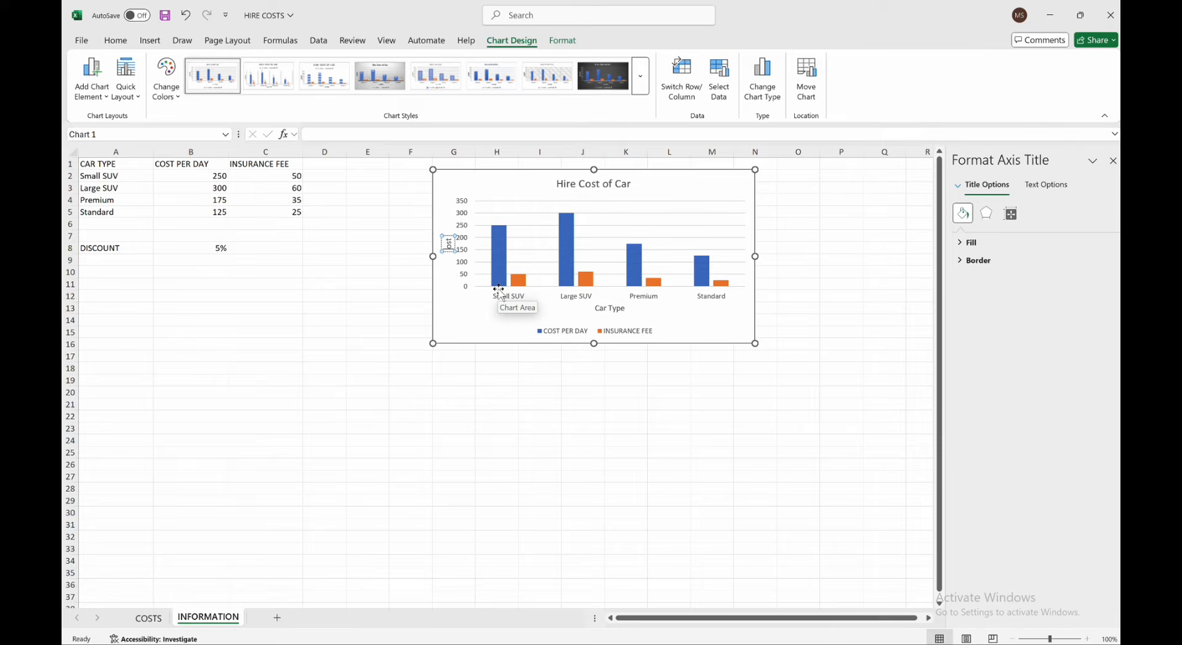
type("C")
left_click(477, 381)
left_click(602, 380)
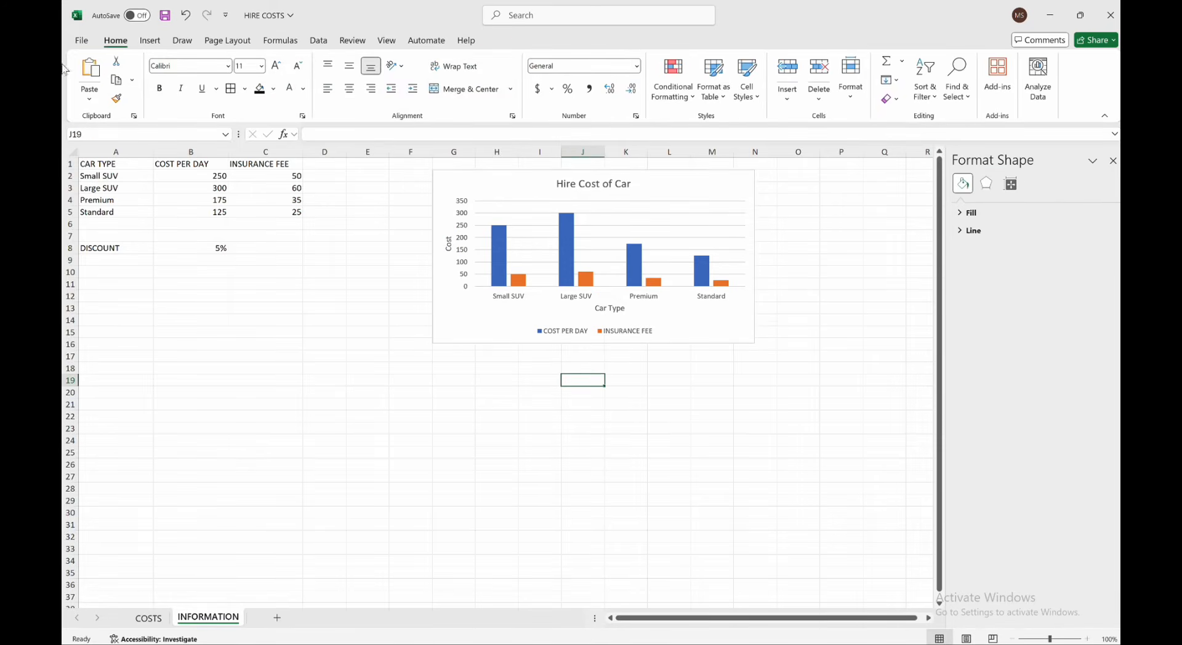
Check the resave and Task B2b filter requirements in the question paper PDF, and return to the HIRE COSTS workbook.
key("ctrl+Up")
left_click(319, 364)
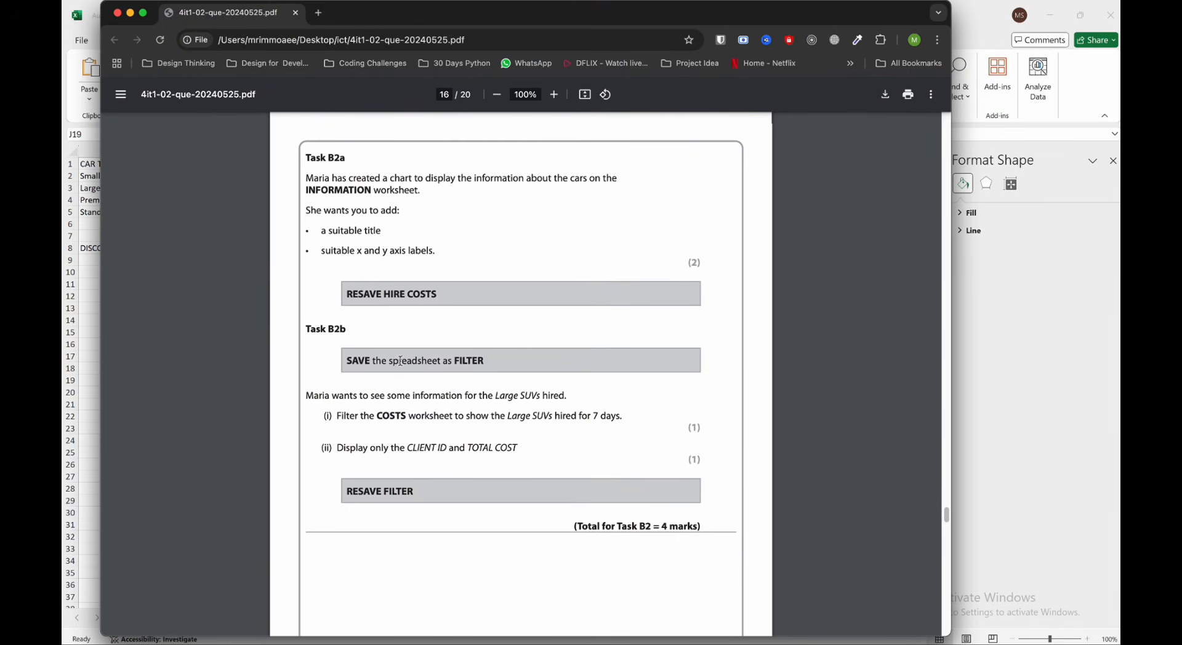
scroll(400, 361, "down", 2)
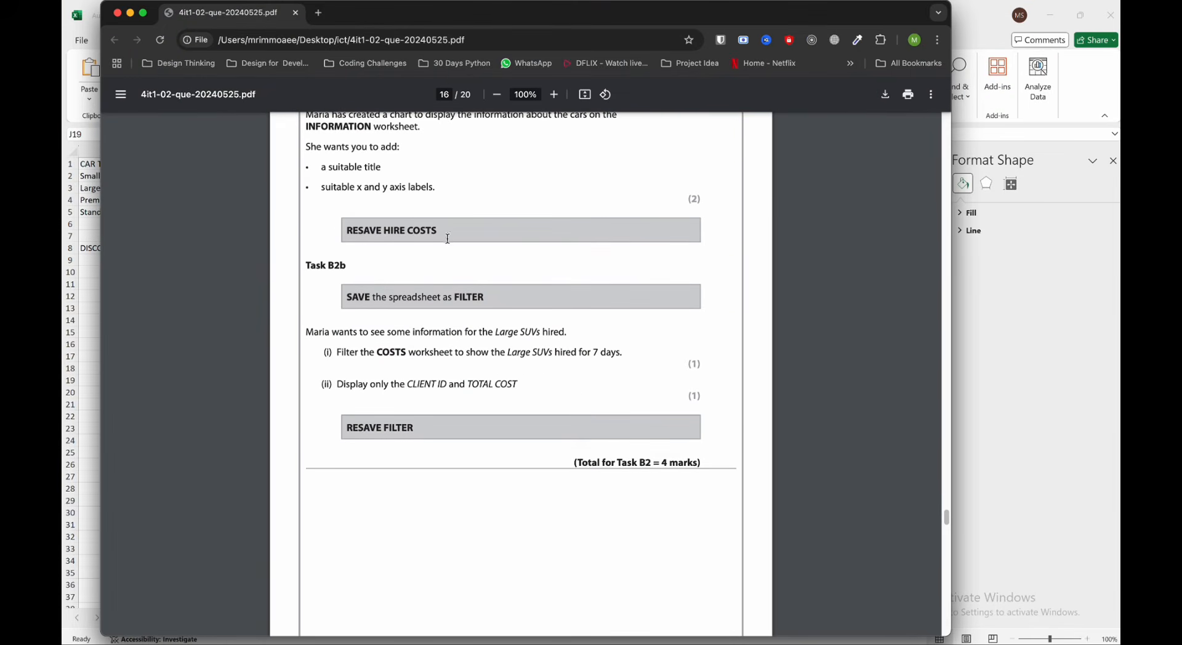
left_click(984, 298)
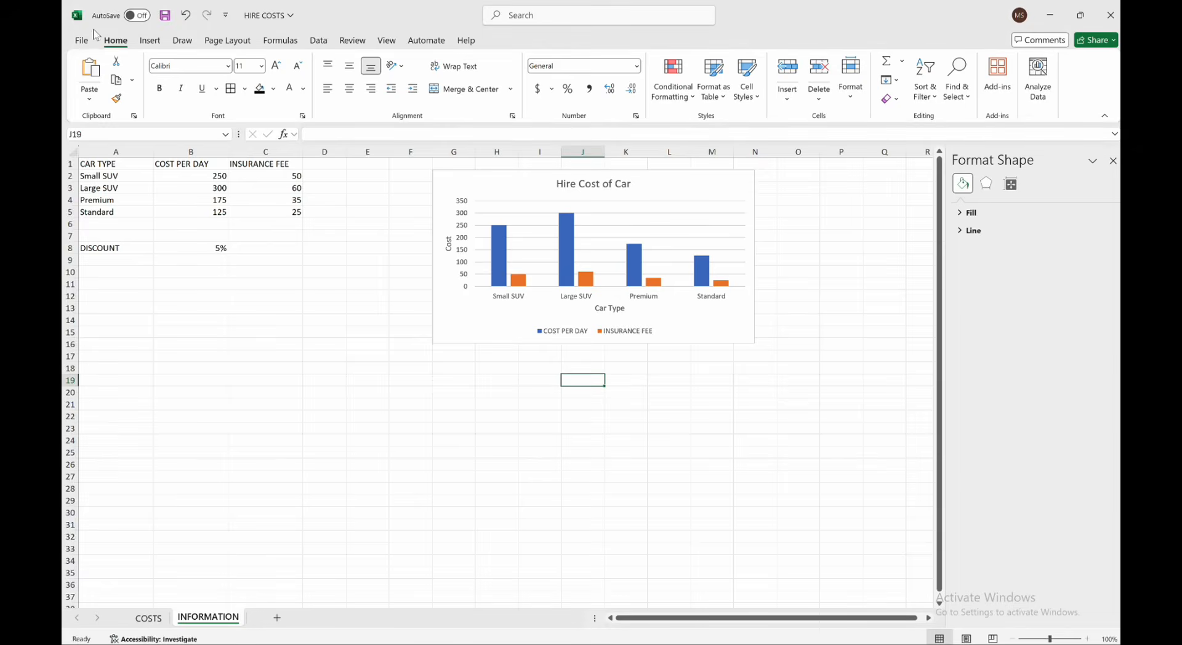
Resave the HIRE COSTS workbook and check the Task B2b save and filter instructions in the question paper PDF.
left_click(164, 15)
key("ctrl+Up")
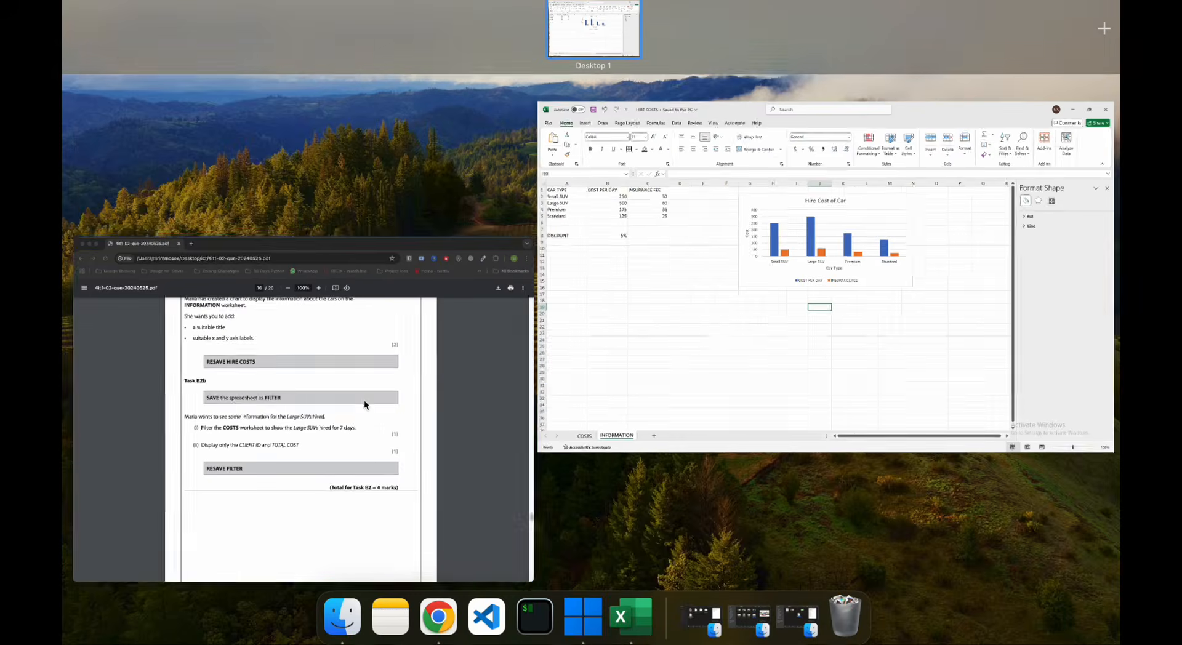
left_click(365, 405)
scroll(527, 394, "down", 1)
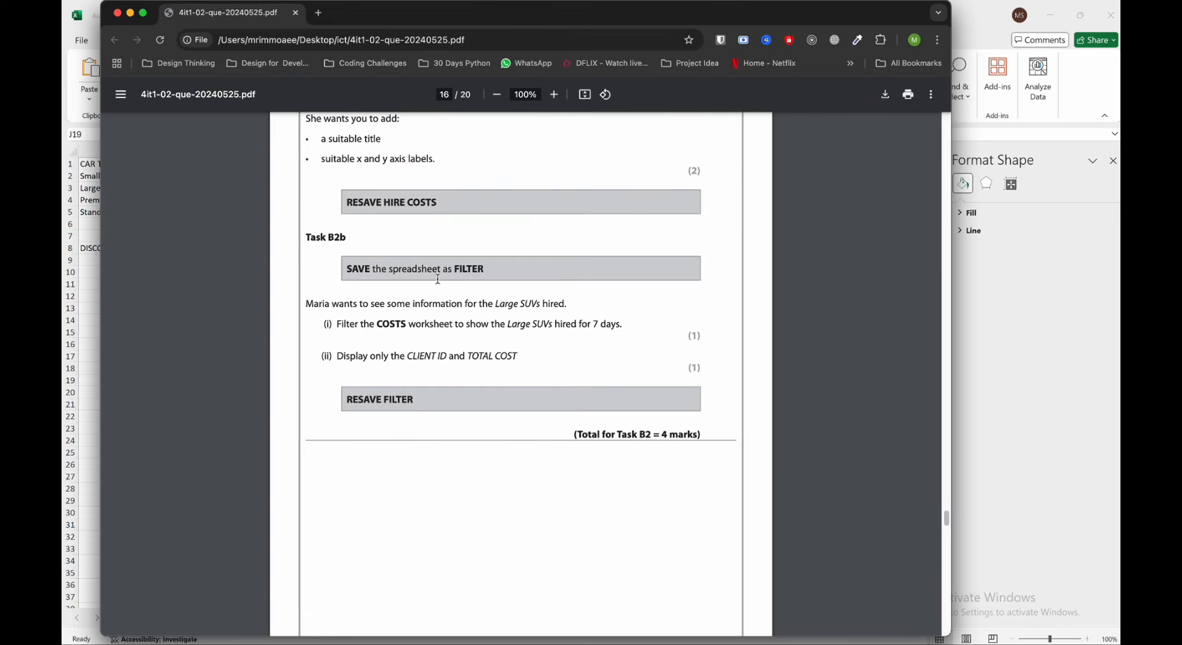
scroll(546, 295, "up", 3)
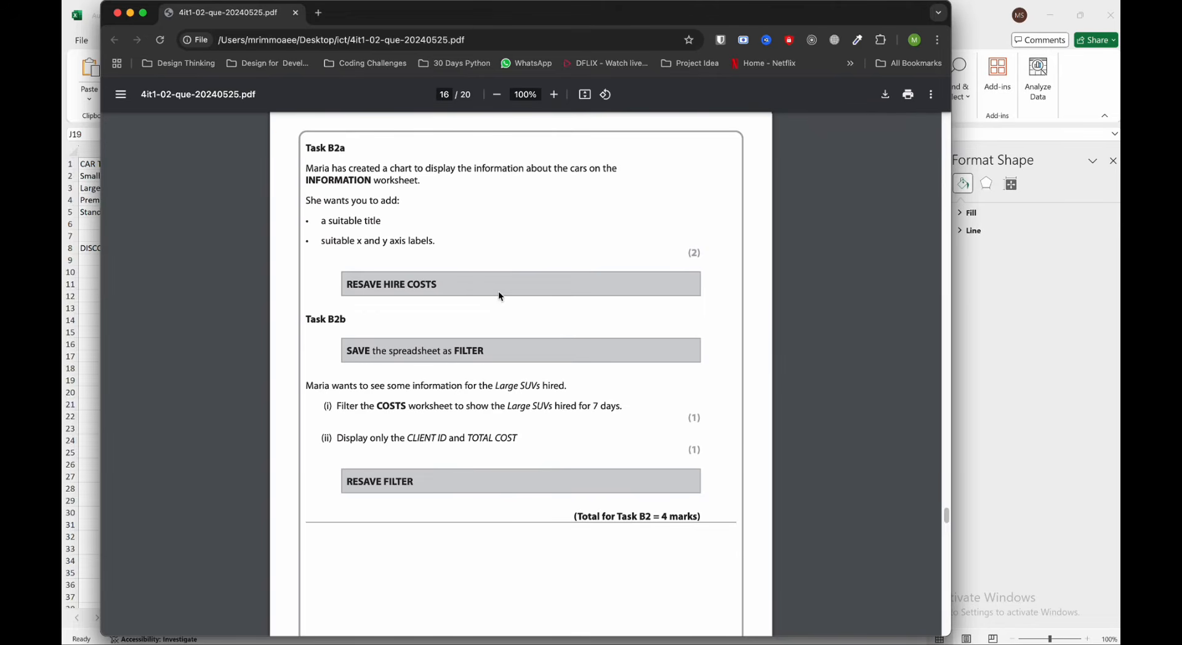
scroll(410, 316, "down", 1)
scroll(449, 339, "down", 1)
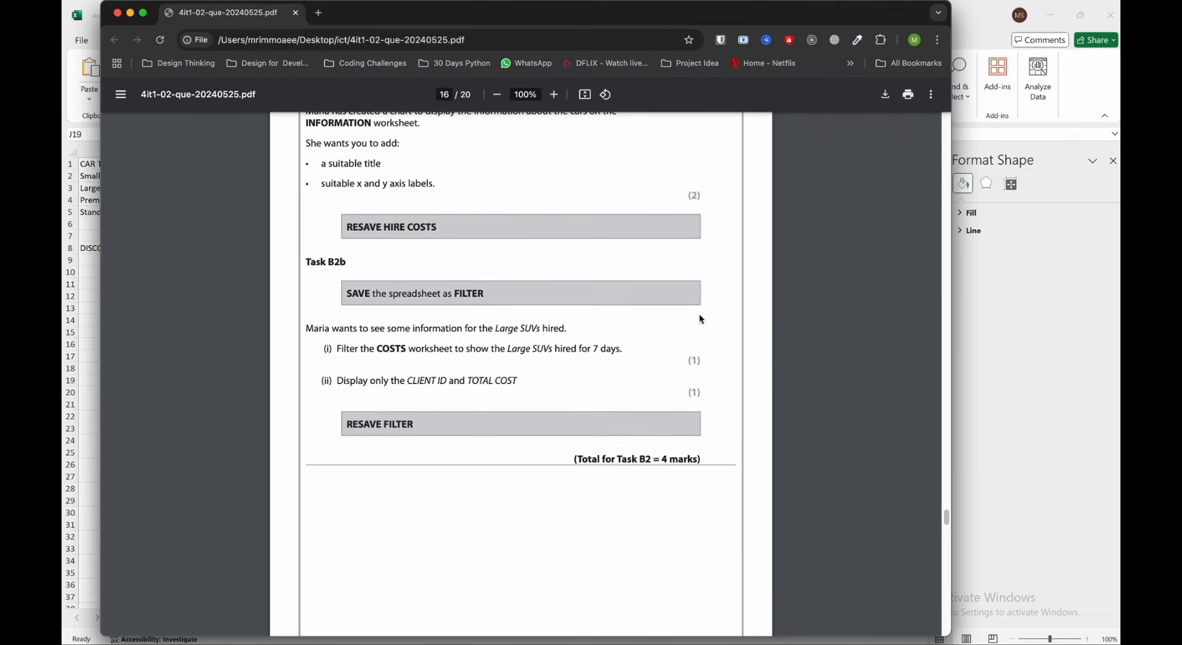
left_click(1024, 333)
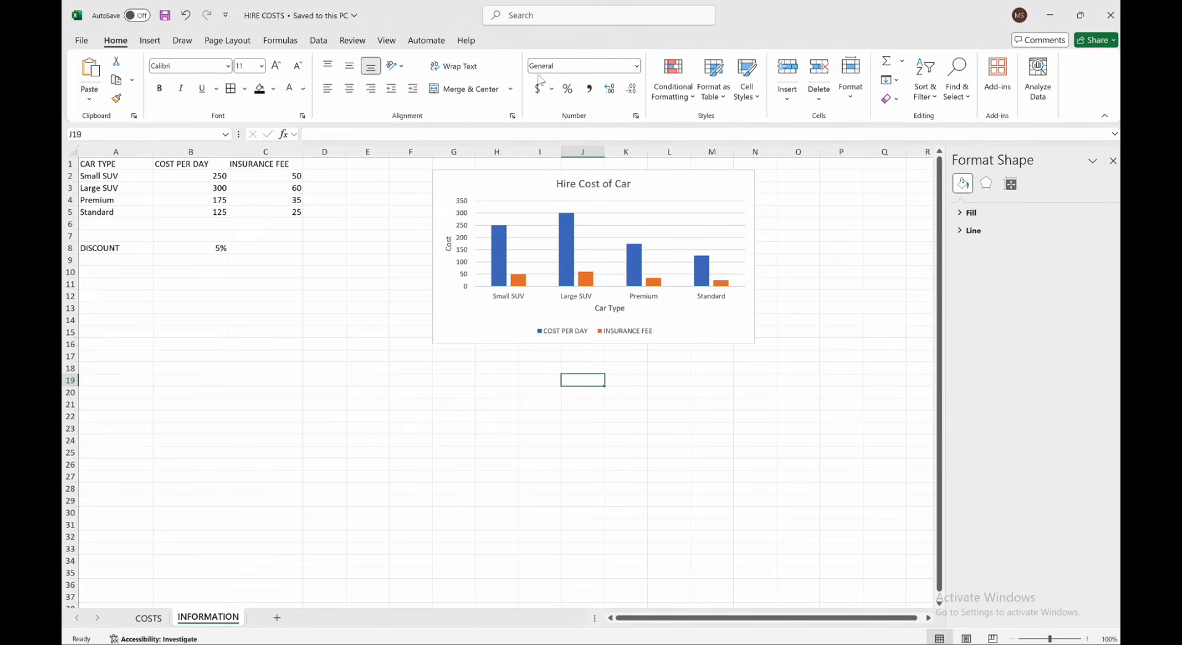
Save a copy of the workbook under the name Filter in the working folder on the Desktop.
left_click(81, 41)
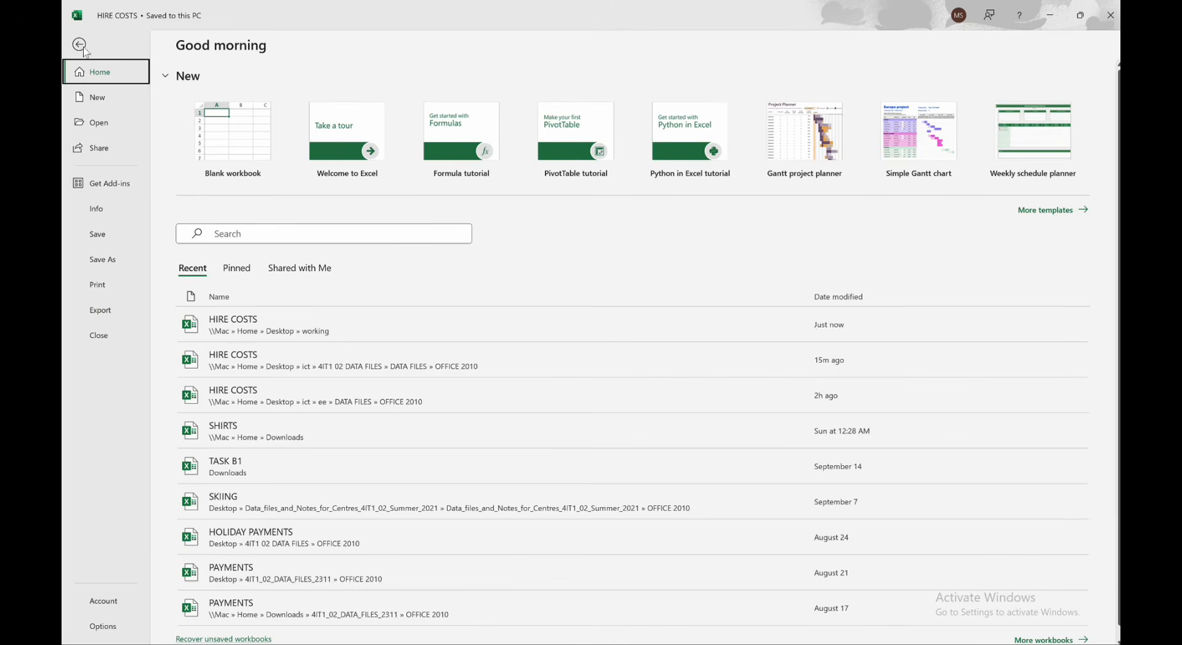
left_click(102, 259)
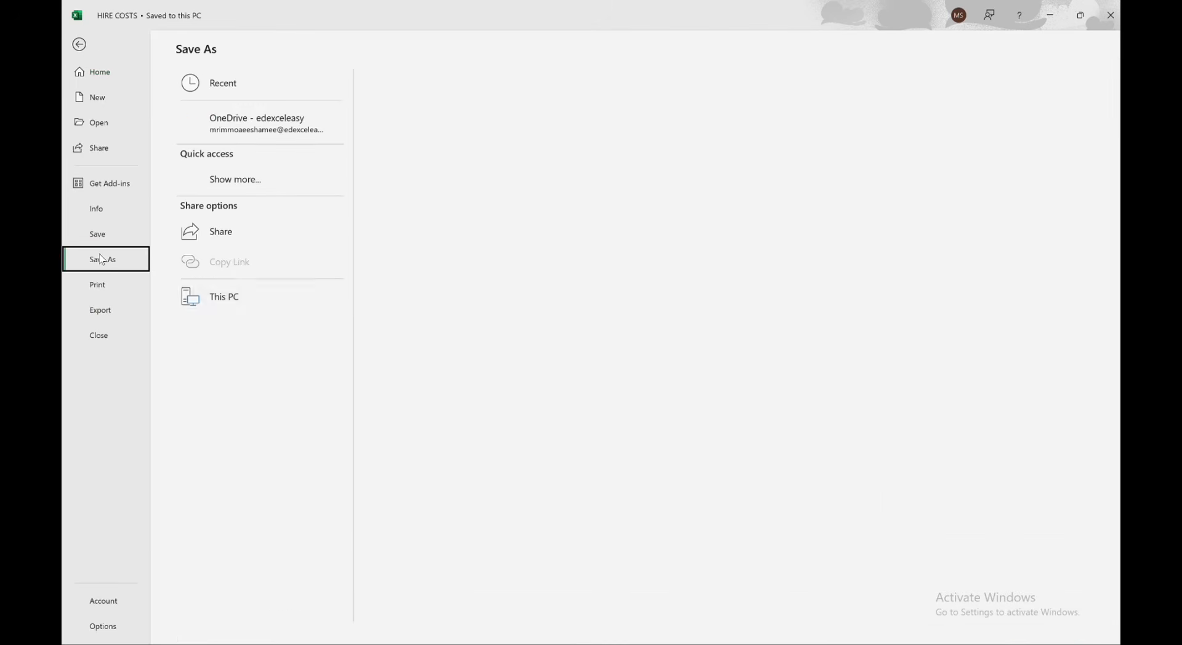
double_click(241, 296)
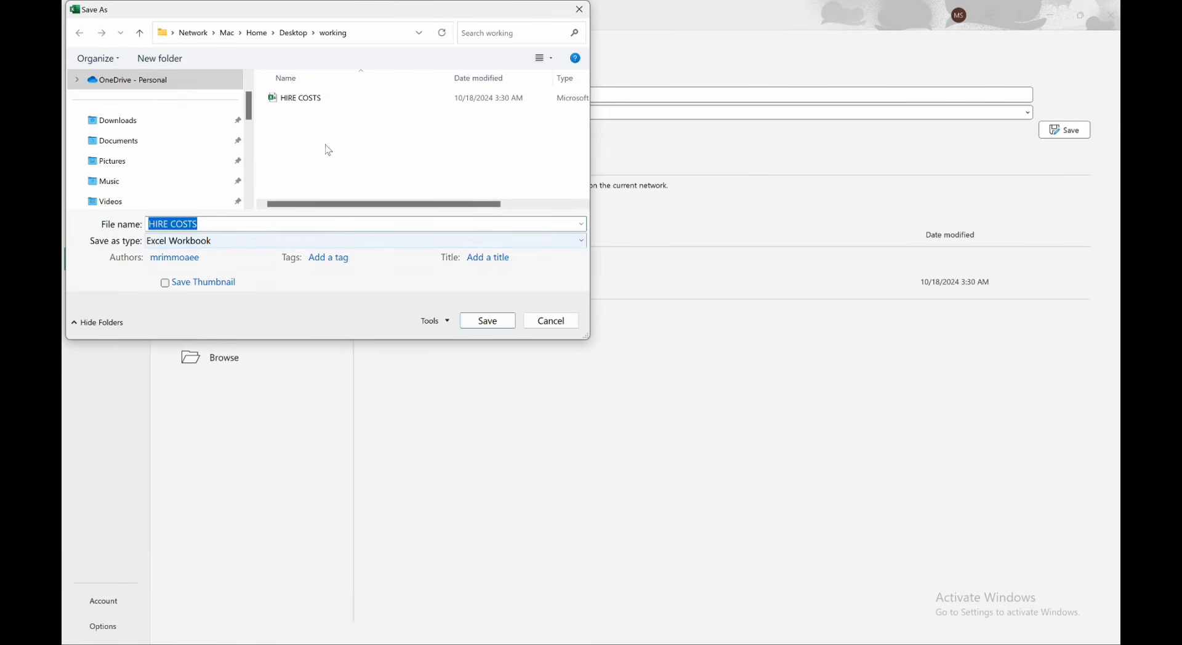
left_click_drag(216, 223, 149, 223)
key("BackSpace")
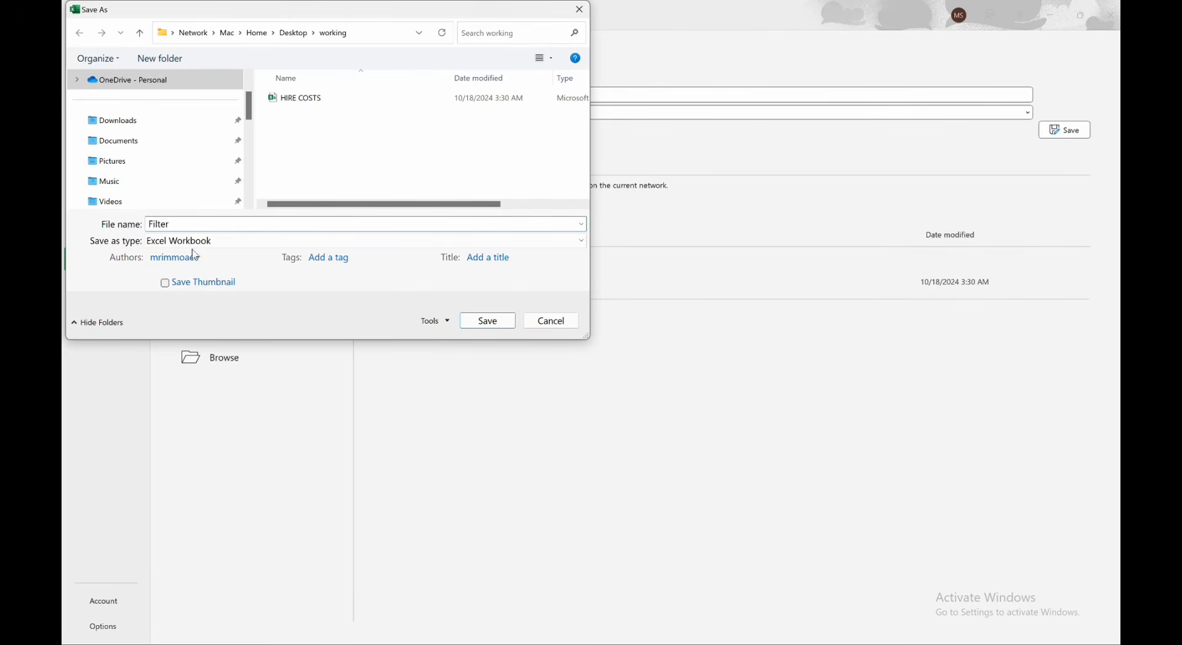
left_click(486, 321)
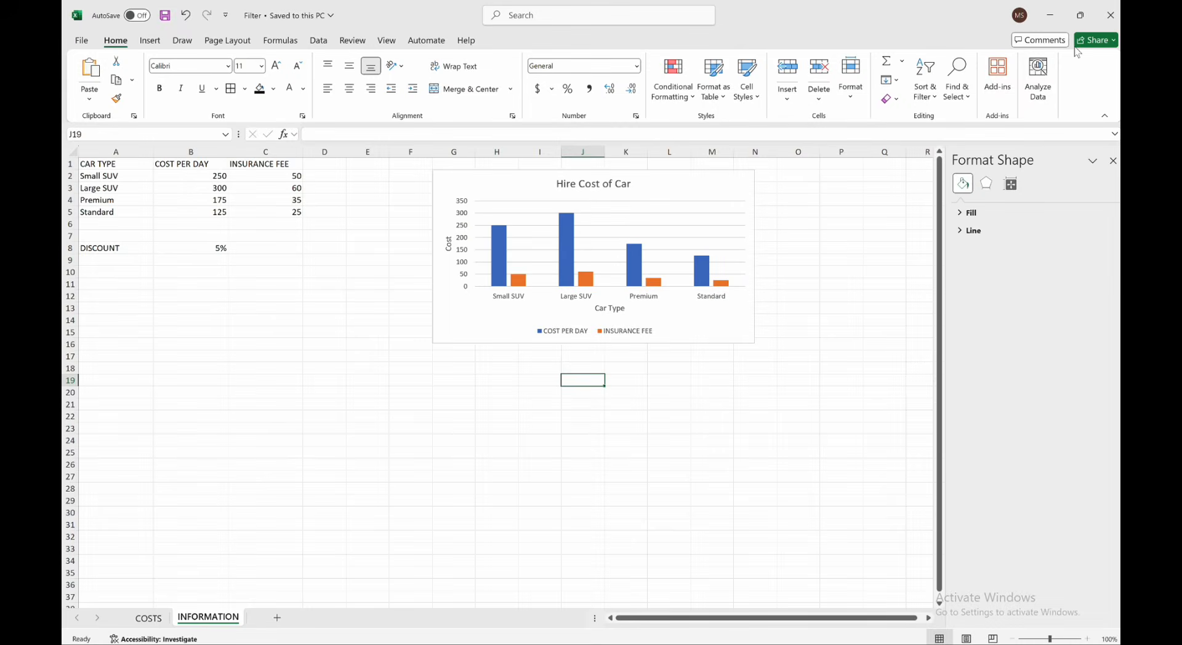
Close the workbook and reopen Filter.xlsx from the working folder in Excel.
left_click(1113, 18)
double_click(1088, 117)
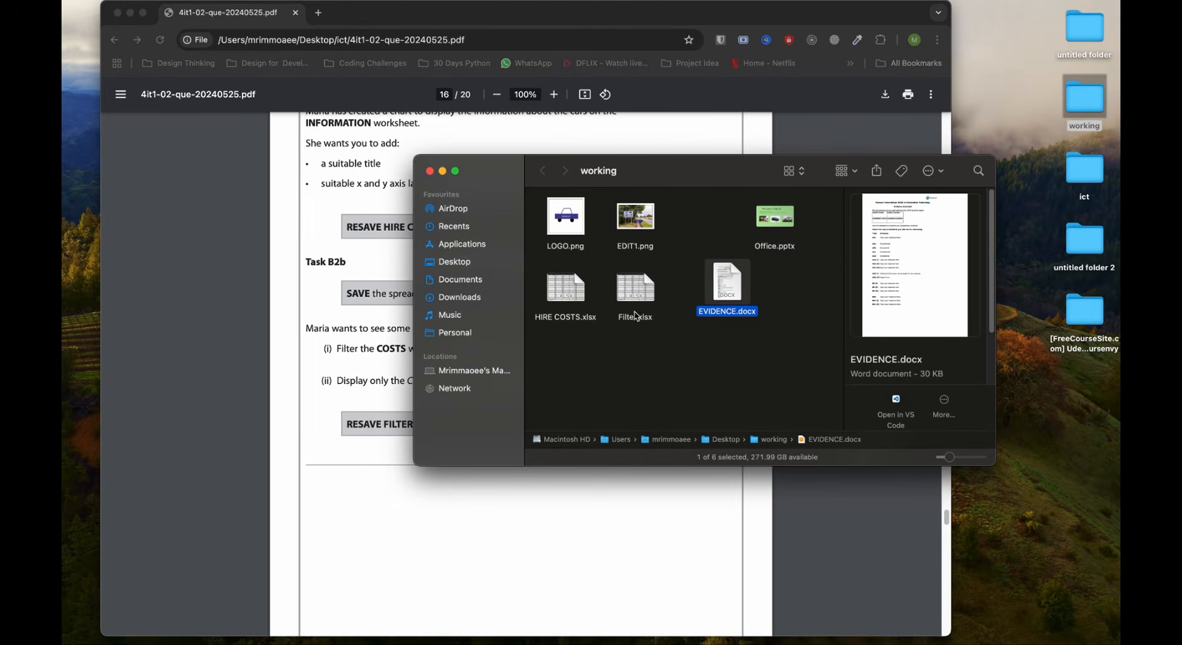
right_click(631, 294)
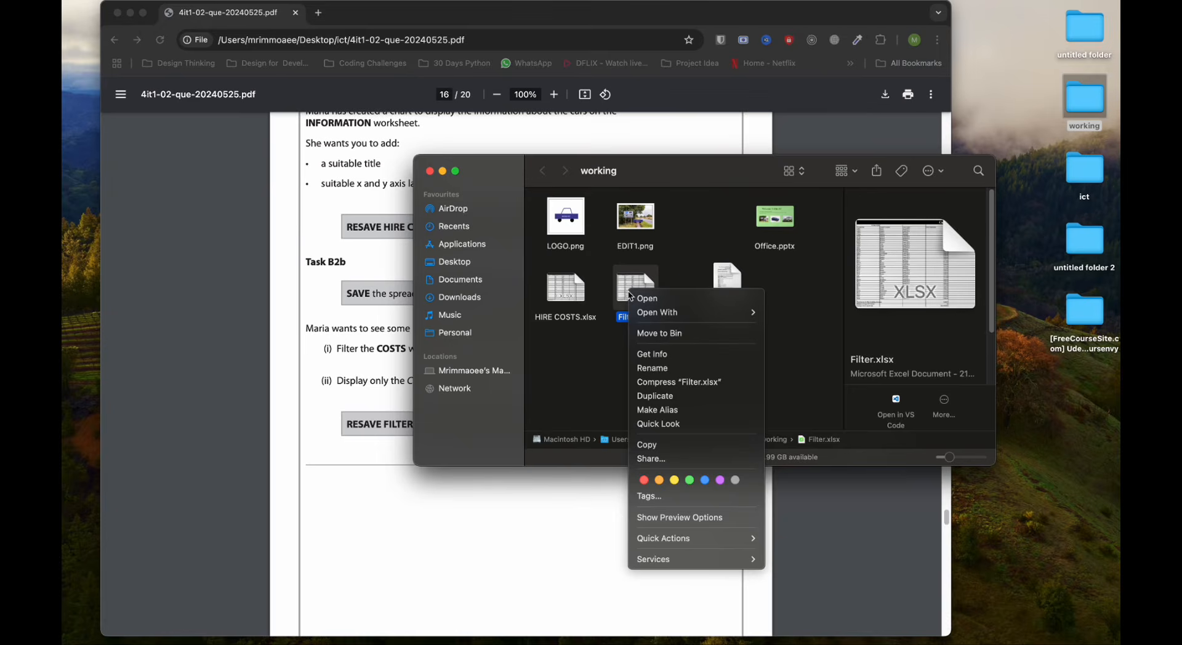
mouse_move(677, 312)
left_click(800, 338)
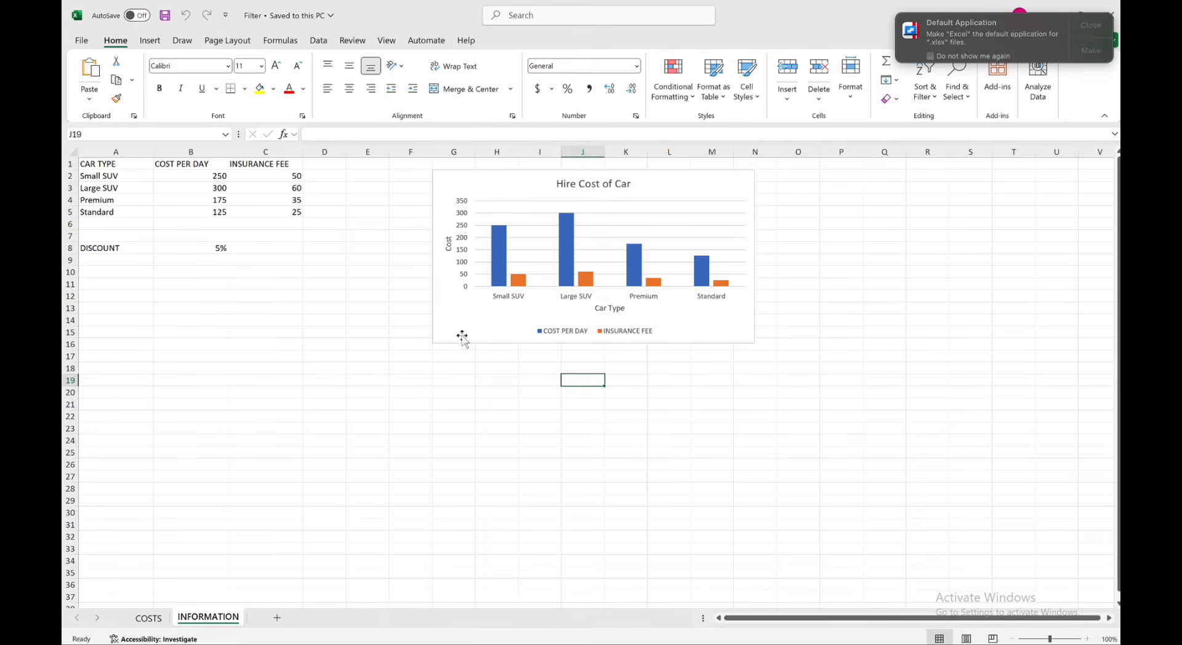
Check the Task B2b filtering requirements in the question paper PDF and return to the Filter workbook.
key("ctrl+Up")
left_click(279, 226)
key("ctrl+Up")
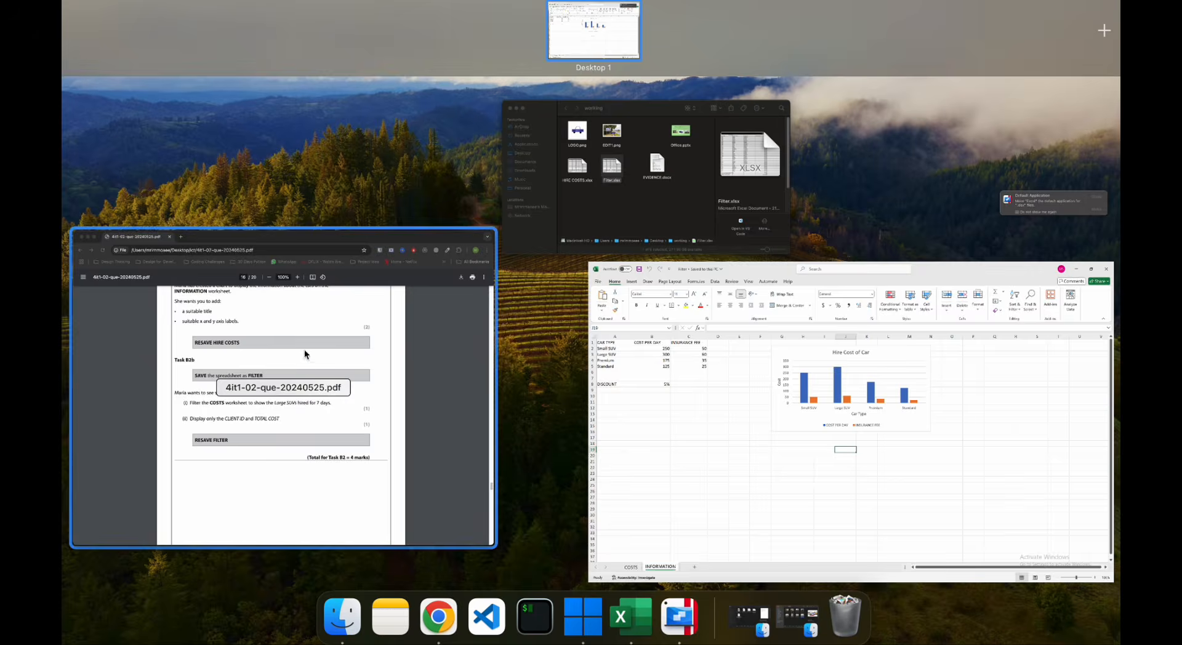
left_click(367, 326)
scroll(431, 326, "down", 1)
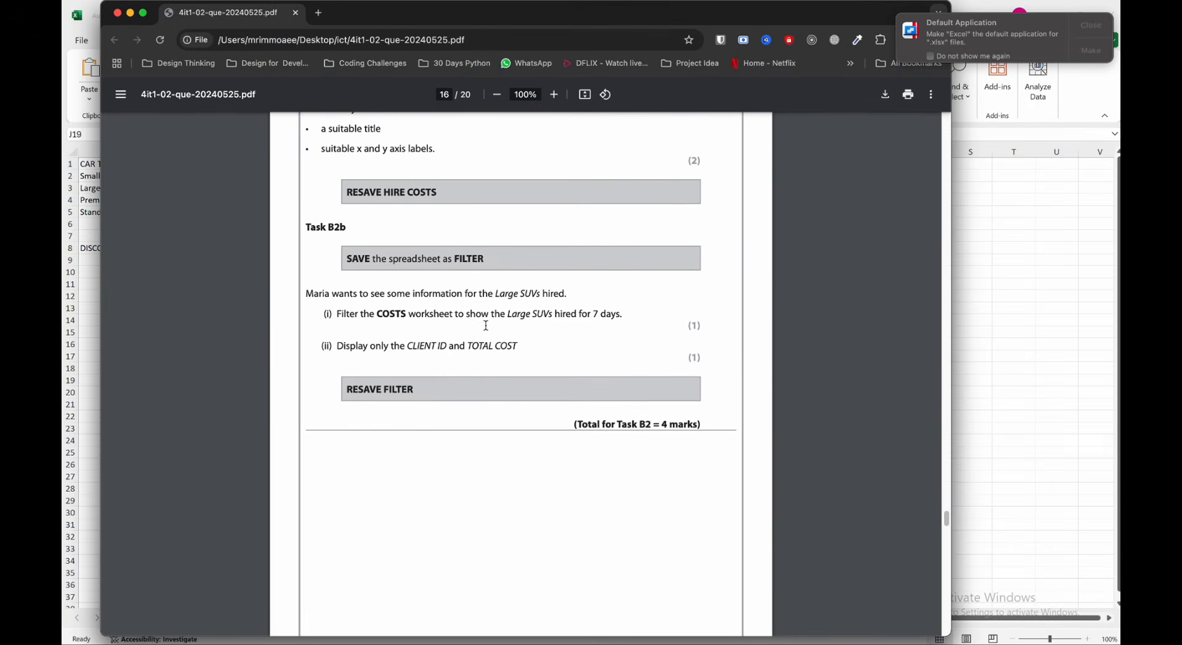
scroll(573, 322, "down", 2)
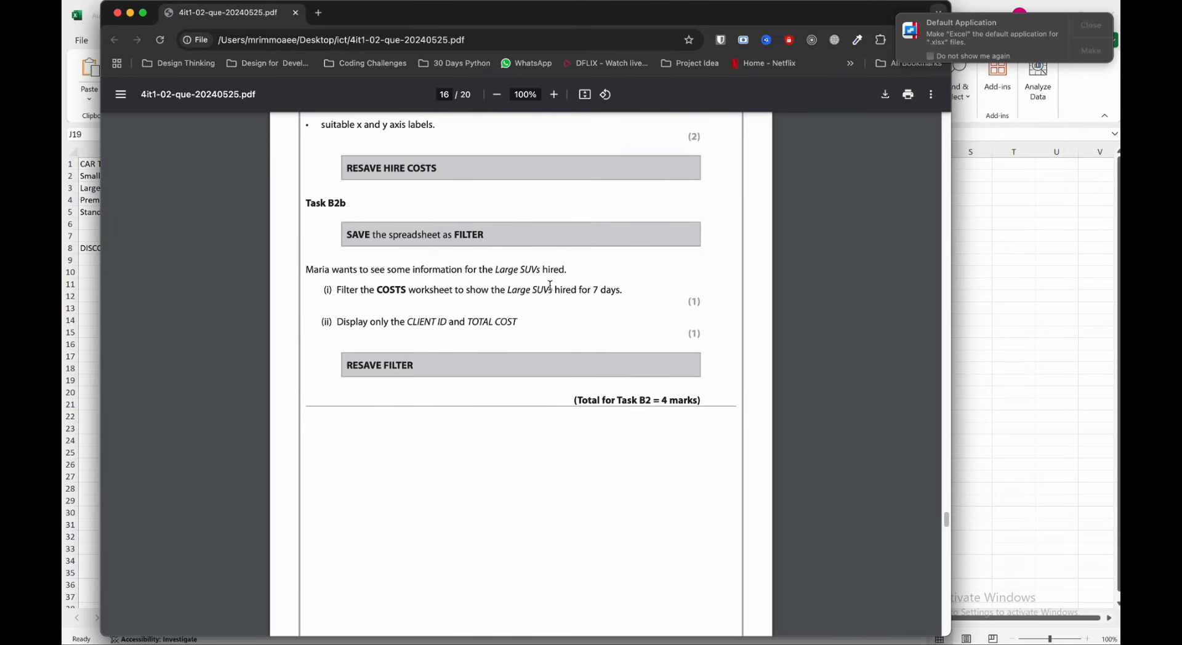
left_click(987, 301)
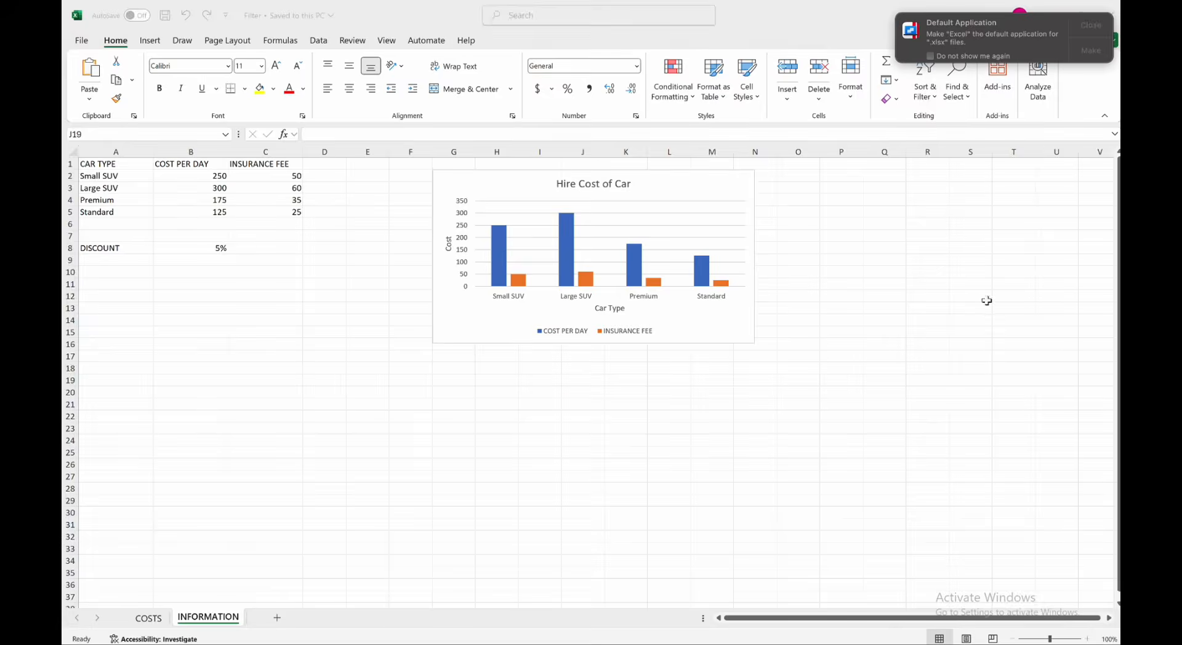
Dismiss the default application notification, go to the COSTS worksheet and turn off Show Formulas.
left_click(1094, 27)
left_click(153, 622)
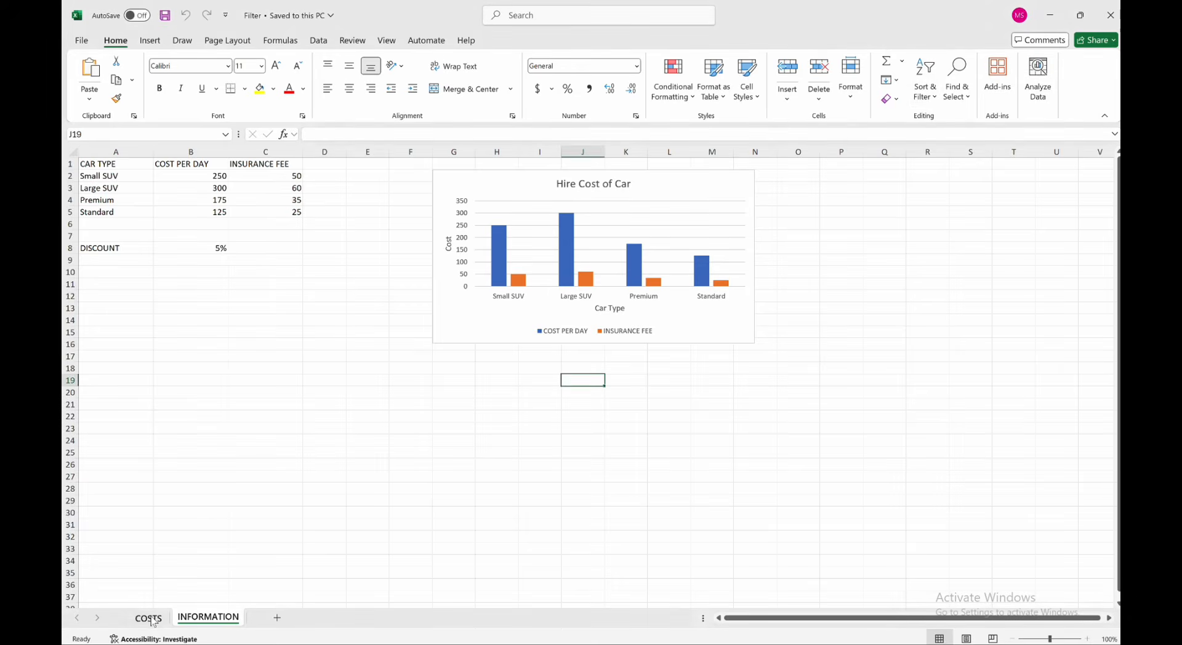
scroll(433, 451, "up", 11)
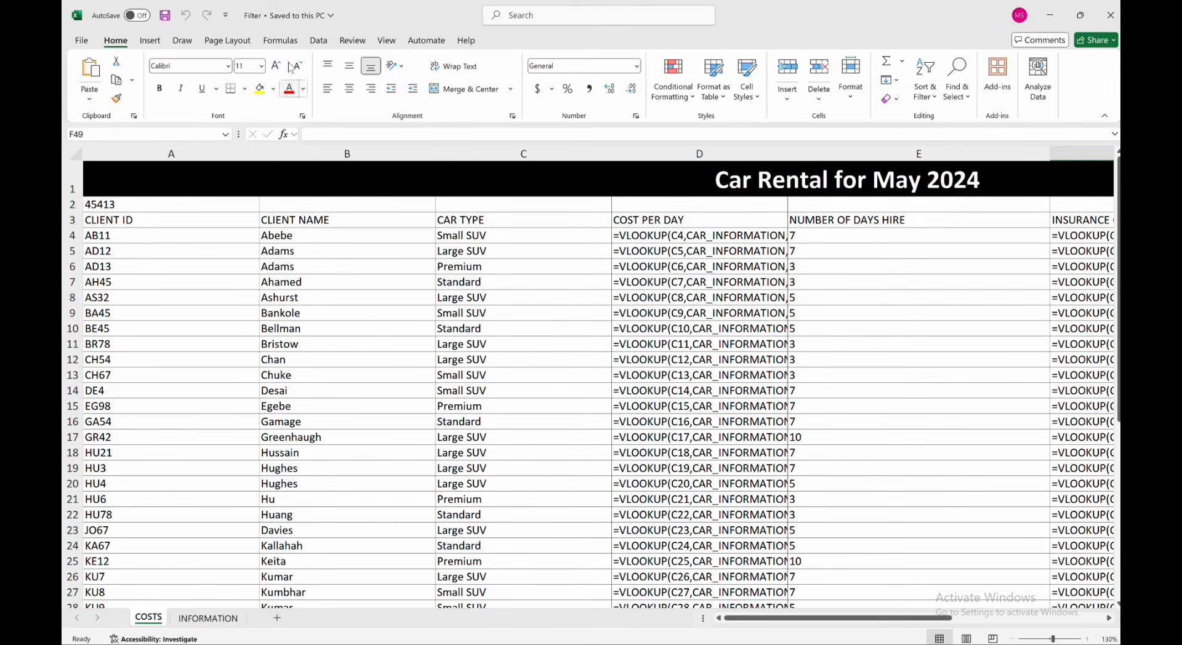
left_click(280, 40)
left_click(794, 61)
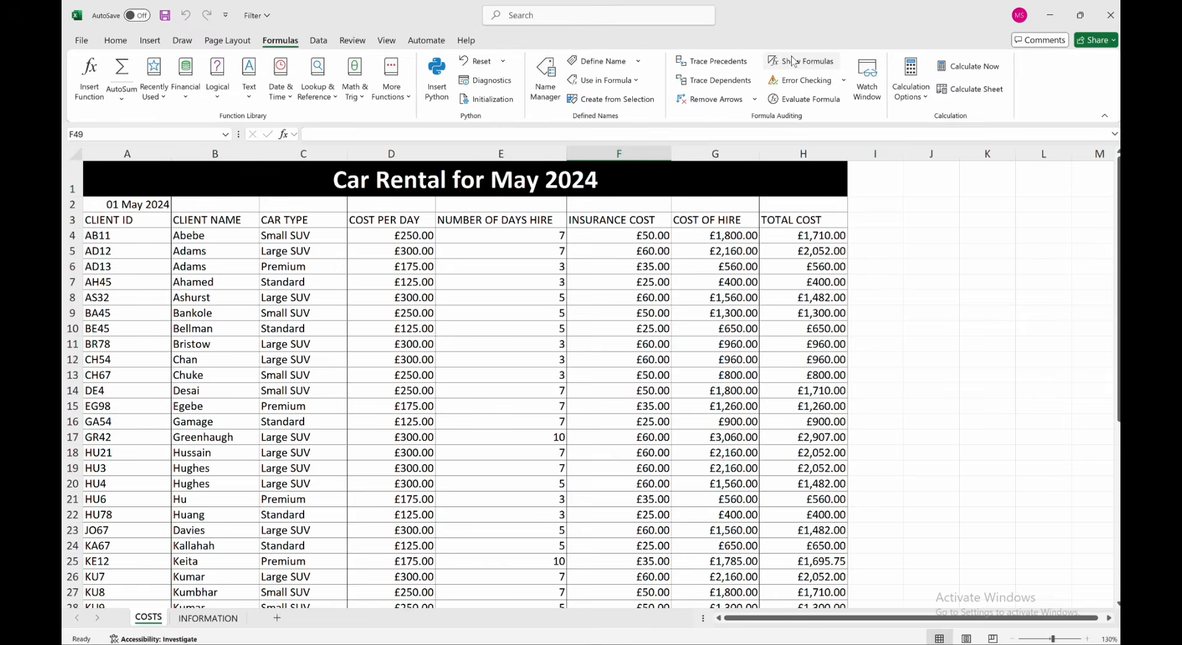
scroll(604, 385, "down", 2)
scroll(604, 385, "up", 2)
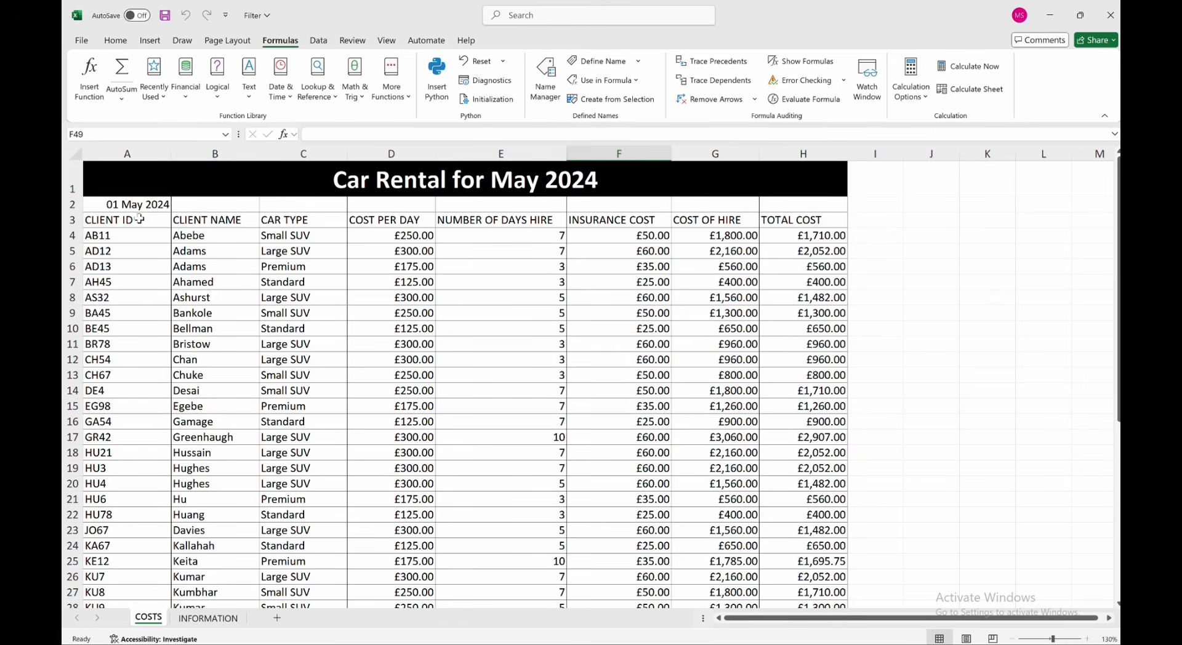
Add filters to the header row from CLIENT ID to TOTAL COST (A3:H3) on the COSTS worksheet.
left_click_drag(134, 220, 828, 227)
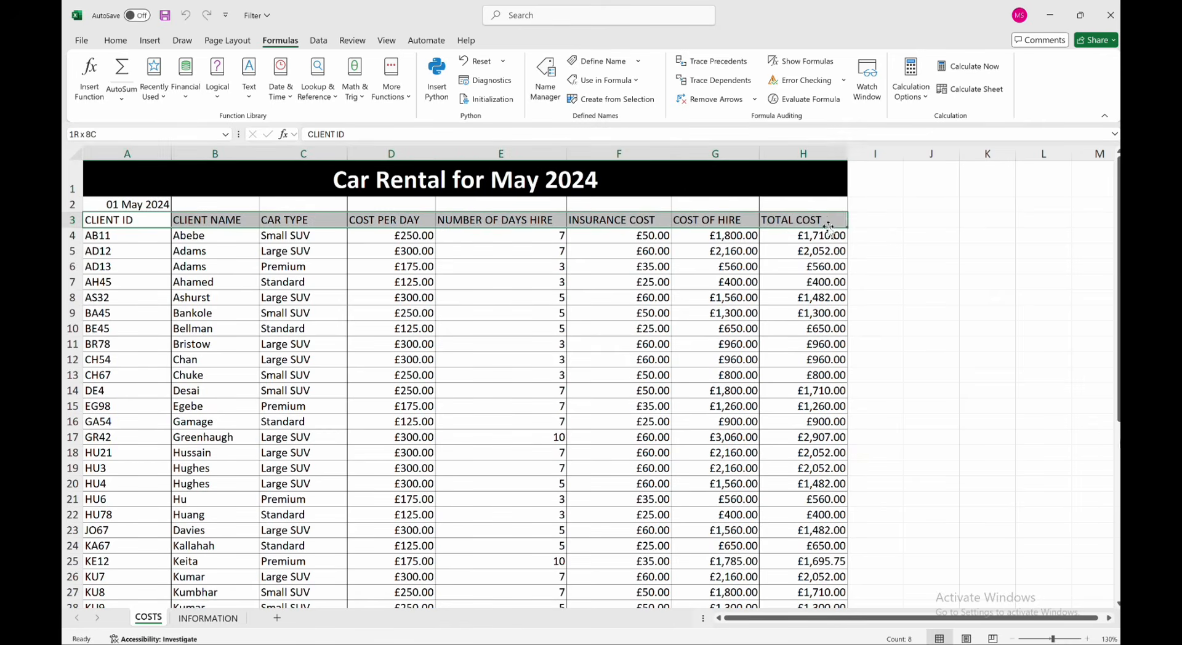
left_click(149, 41)
left_click(116, 41)
left_click(929, 91)
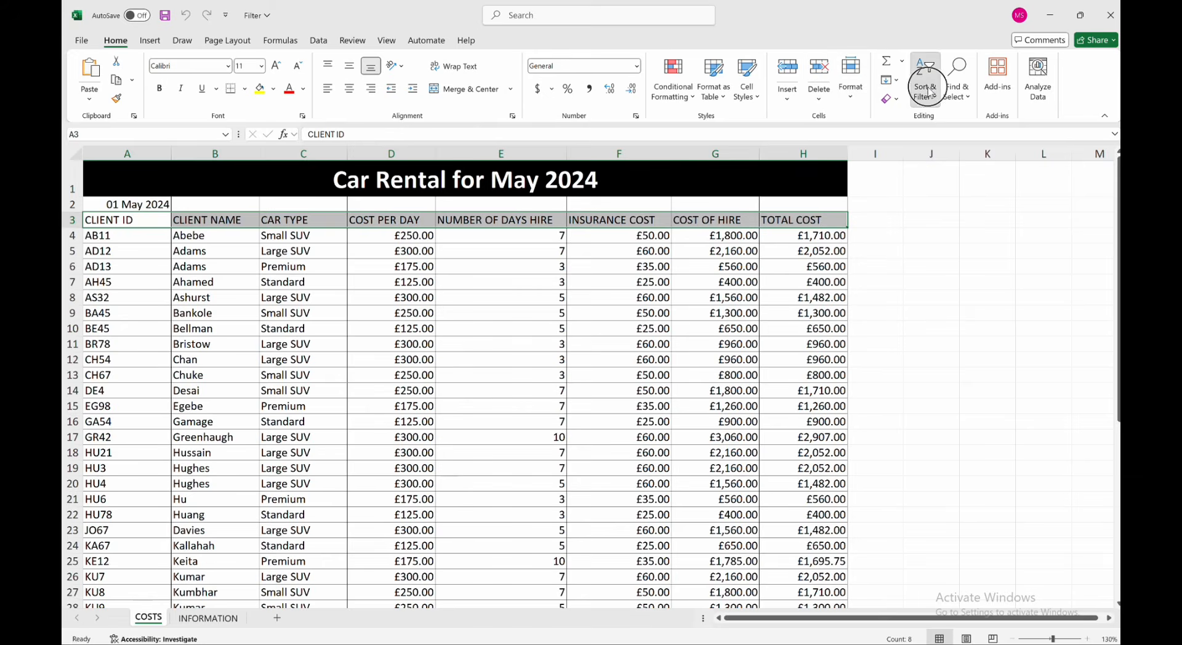
left_click(948, 173)
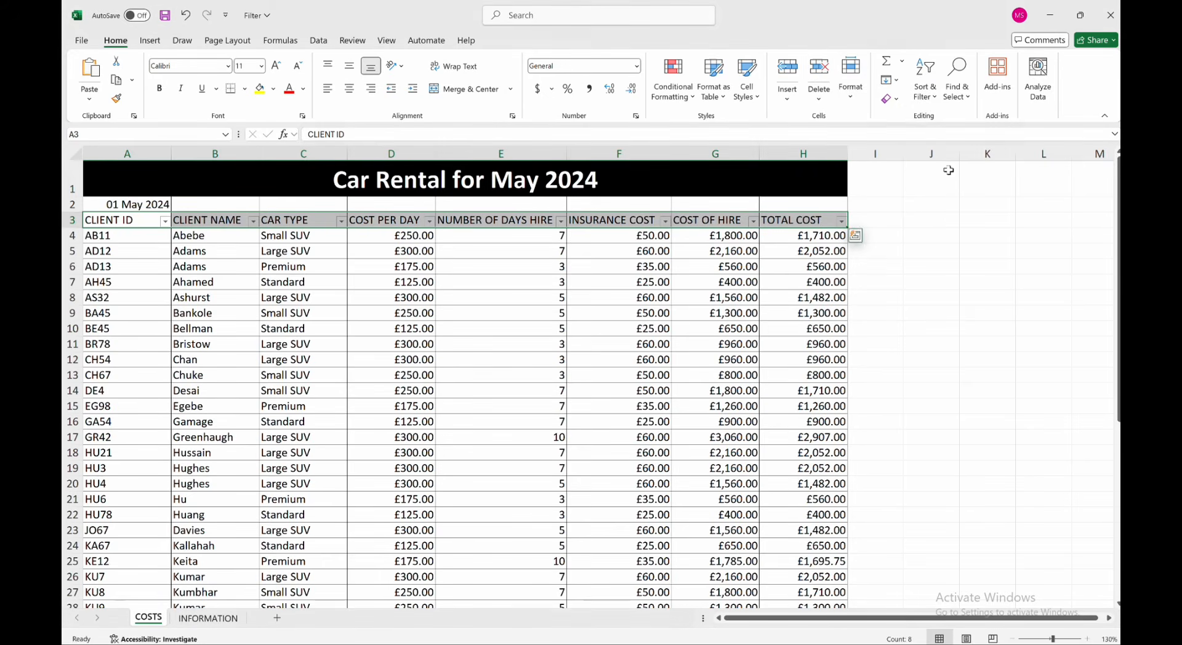
Filter the CAR TYPE column to show only Large SUV.
left_click(341, 221)
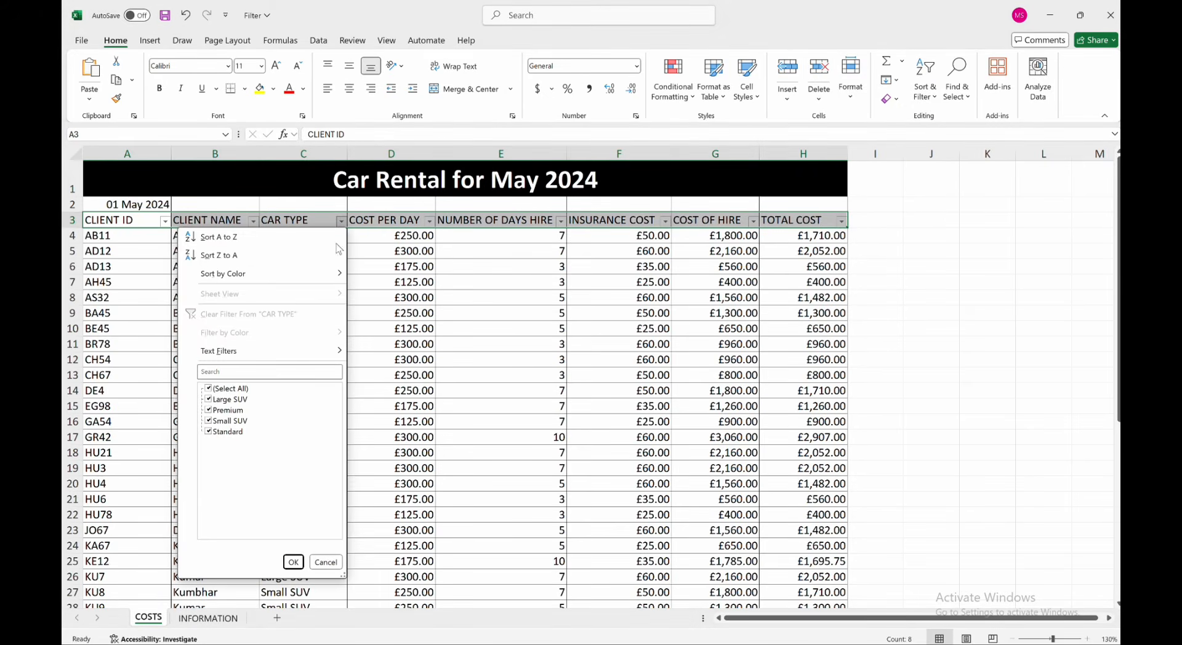
left_click(218, 433)
left_click(210, 399)
left_click(210, 410)
left_click(210, 421)
left_click(208, 400)
left_click(208, 399)
left_click(210, 400)
left_click(293, 562)
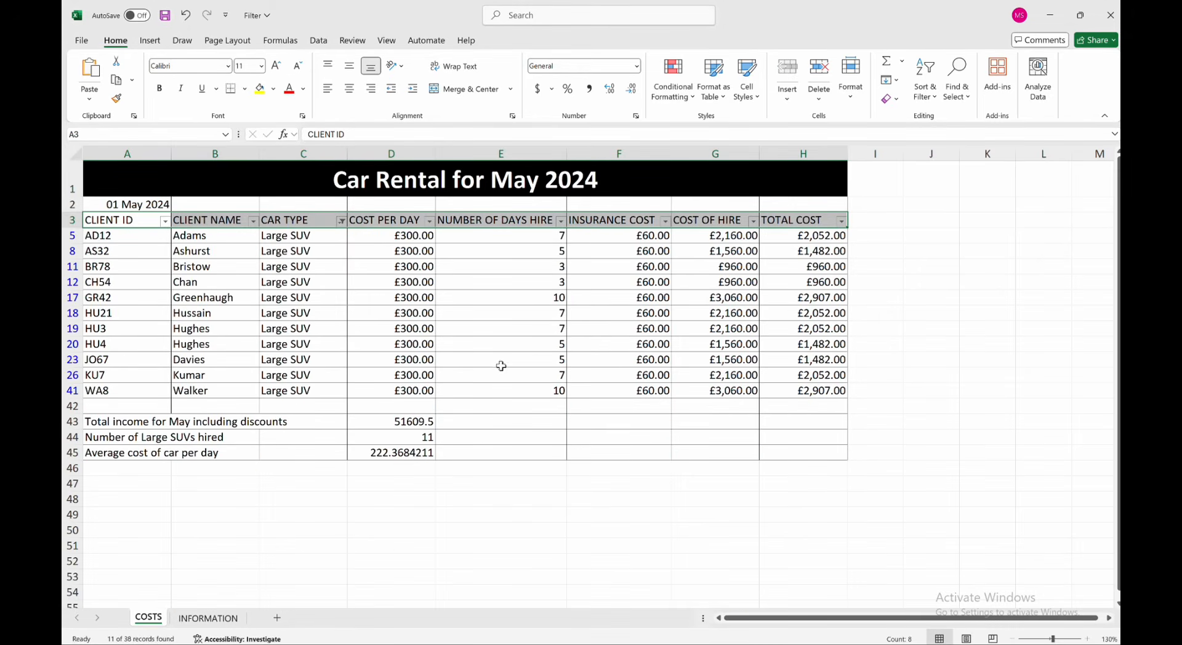
Filter the NUMBER OF DAYS HIRE column to show only 7.
left_click(560, 221)
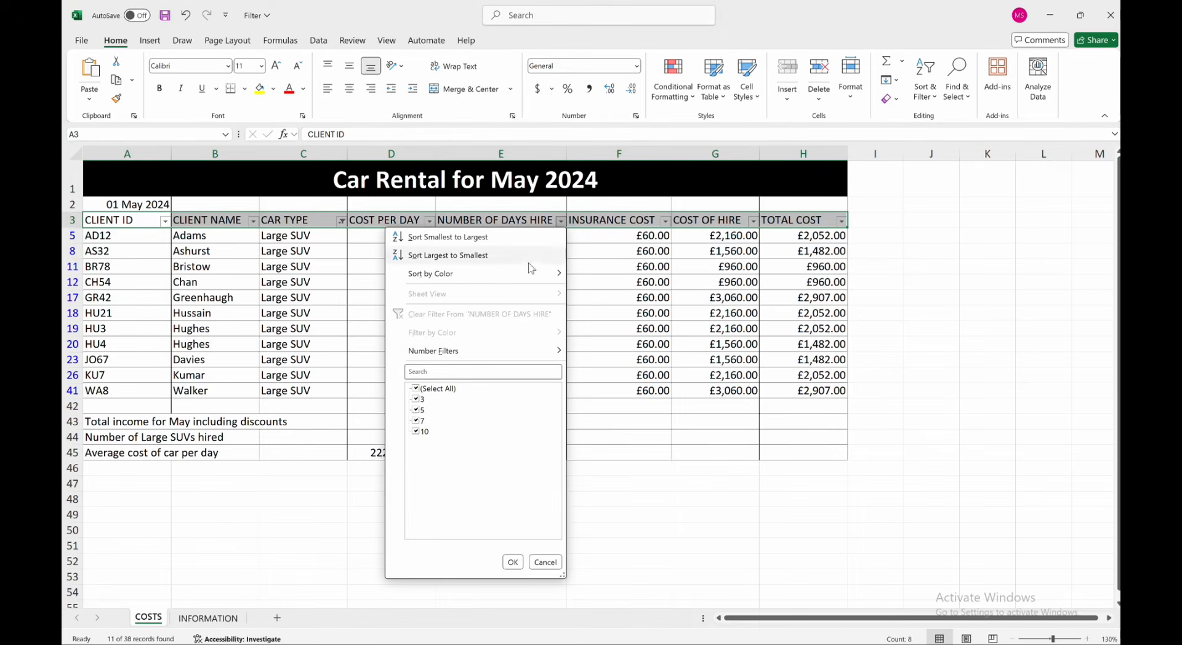
left_click(416, 432)
left_click(416, 410)
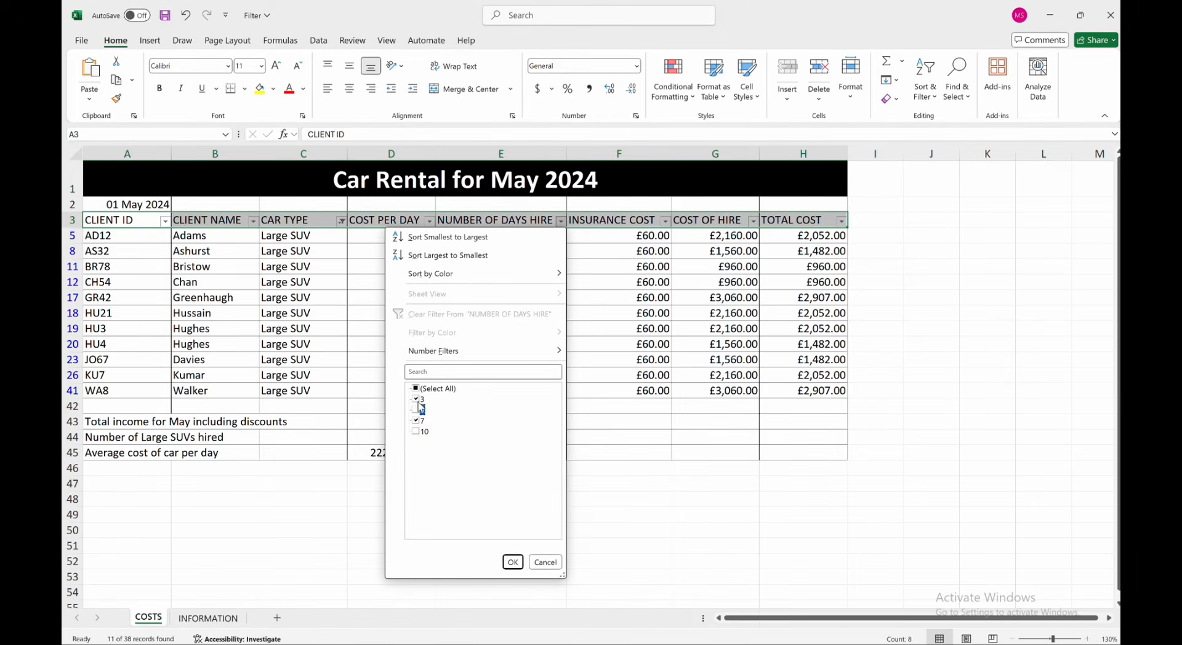
left_click(416, 399)
left_click(512, 562)
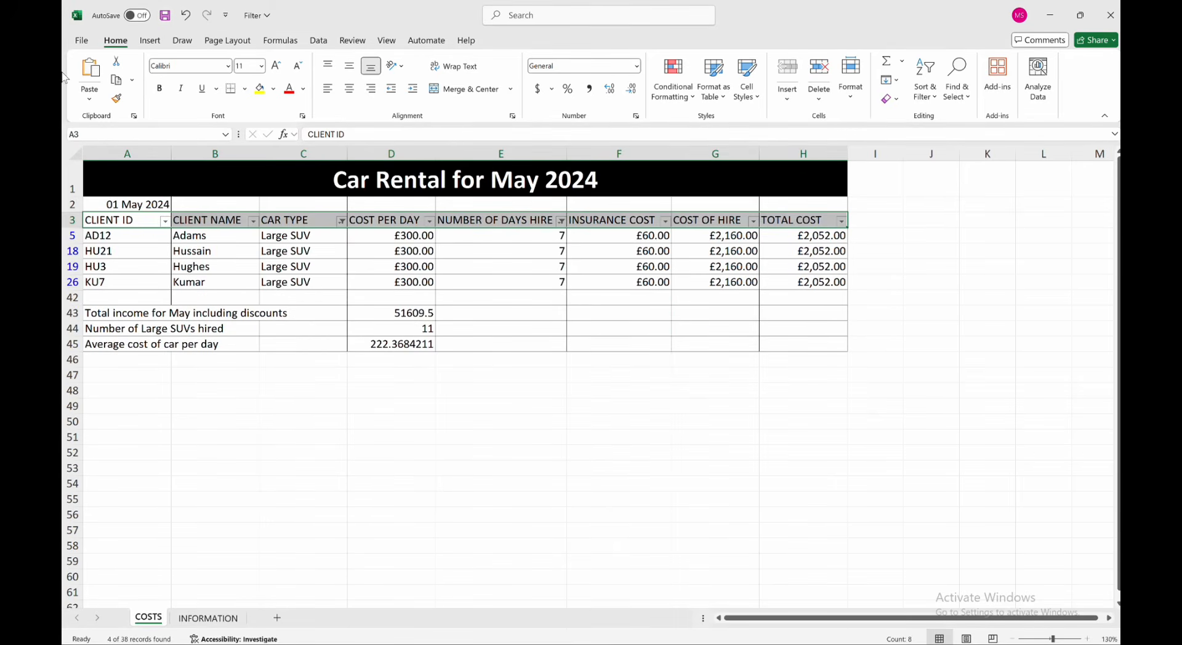
Check in the question paper PDF which columns Task B2b part (ii) wants displayed, and return to the workbook.
mouse_move(64, 16)
left_click(379, 312)
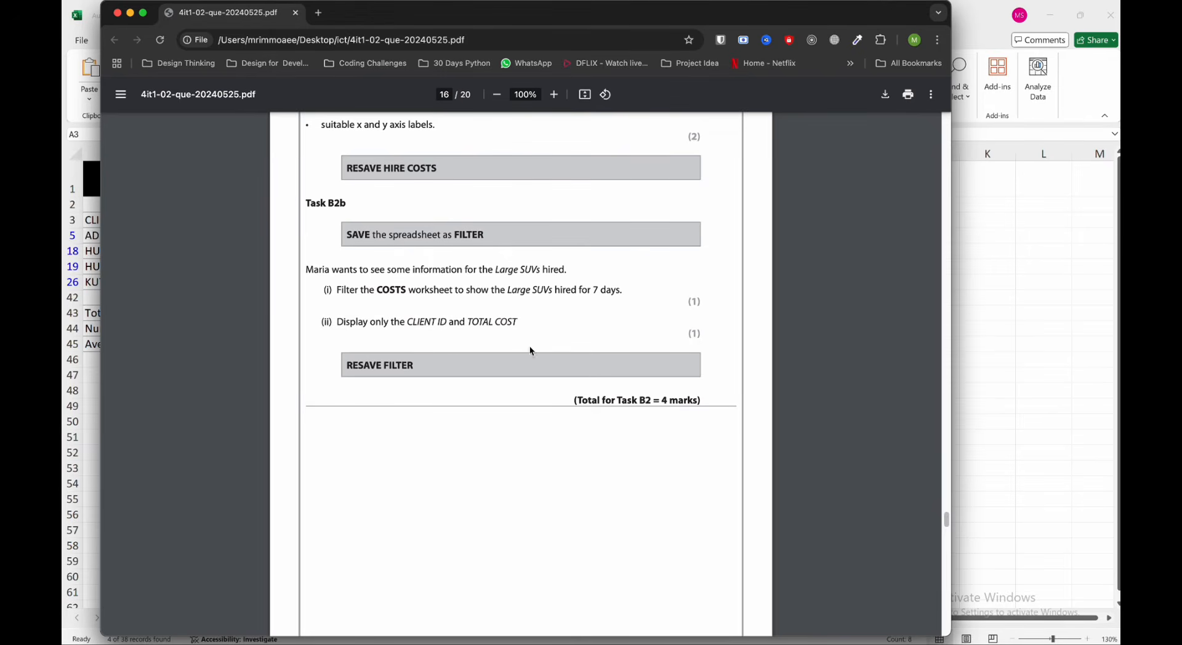
left_click(969, 338)
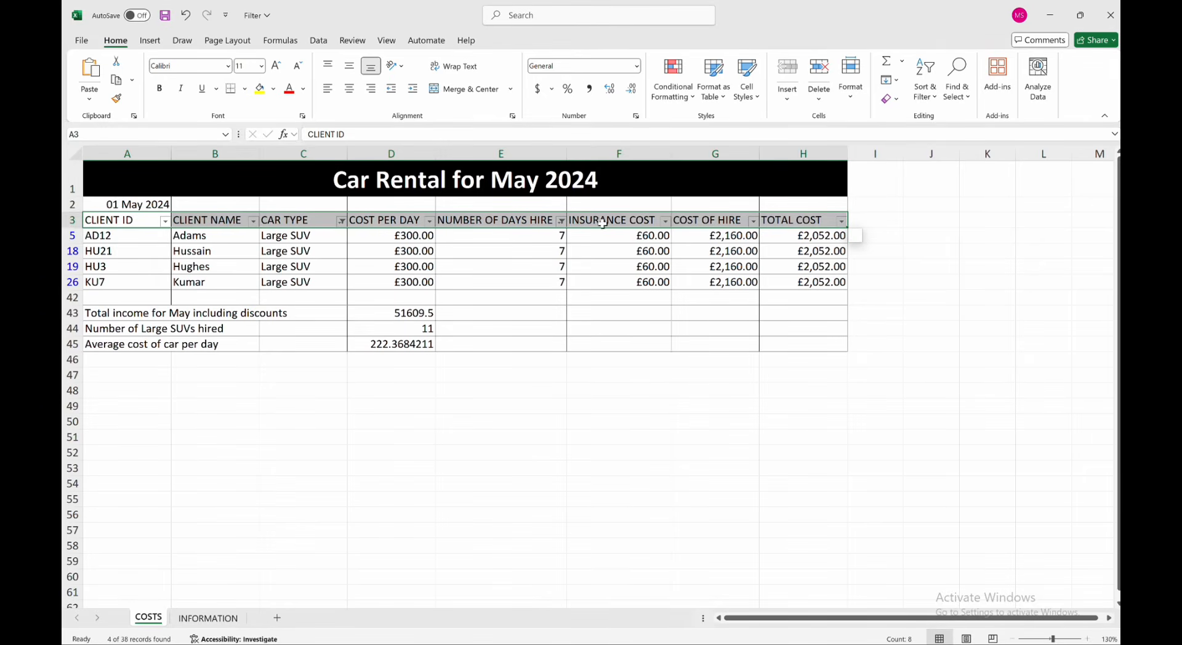
left_click_drag(212, 208, 690, 211)
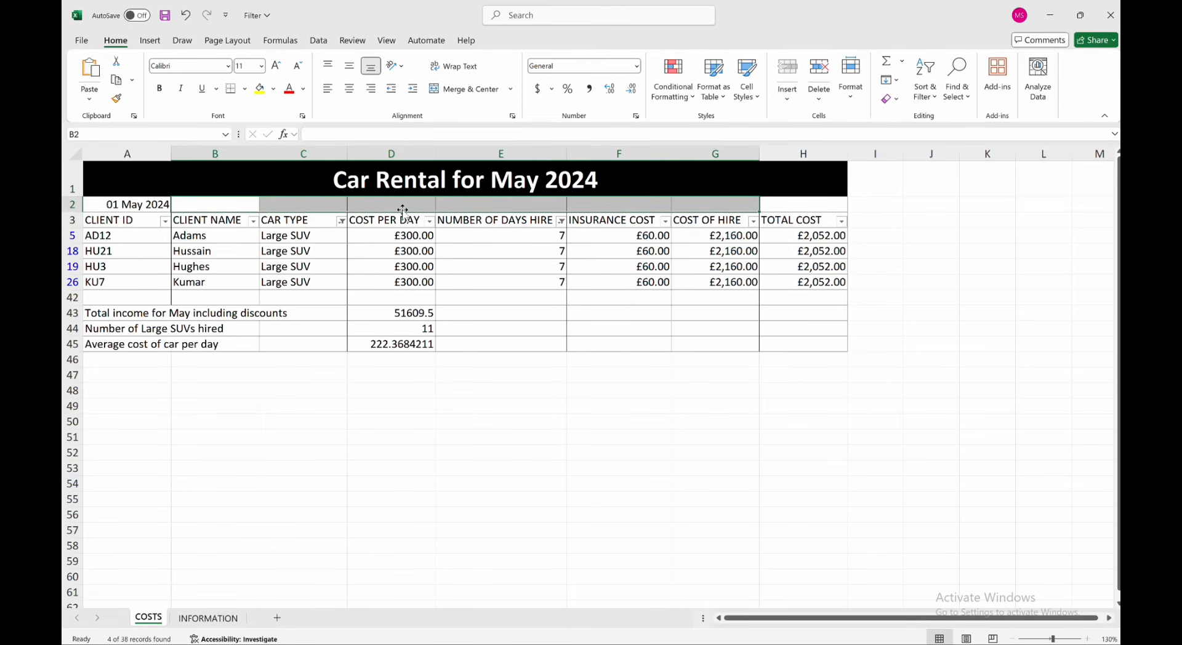
left_click(376, 280)
left_click_drag(237, 209, 327, 210)
right_click(328, 235)
key("Escape")
left_click_drag(218, 203, 719, 277)
right_click(719, 277)
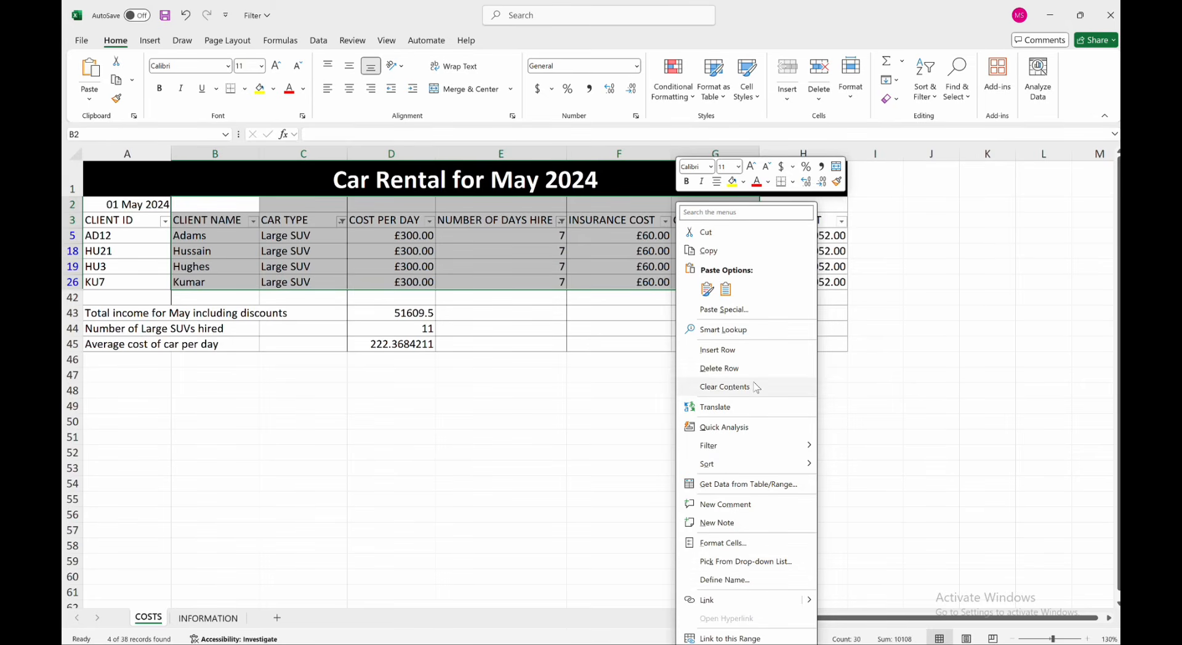
left_click(914, 556)
left_click(253, 250)
Hide the CLIENT NAME, CAR TYPE and COST PER DAY columns (B to D) on the COSTS worksheet.
left_click(217, 154)
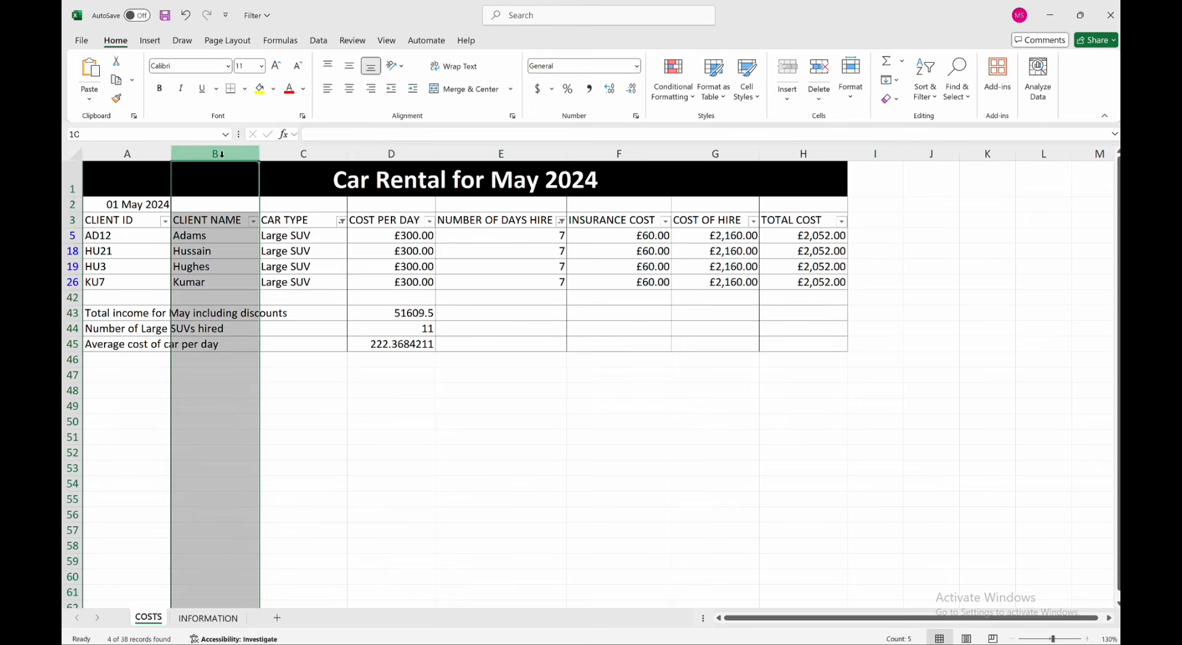
right_click(223, 155)
left_click(267, 378)
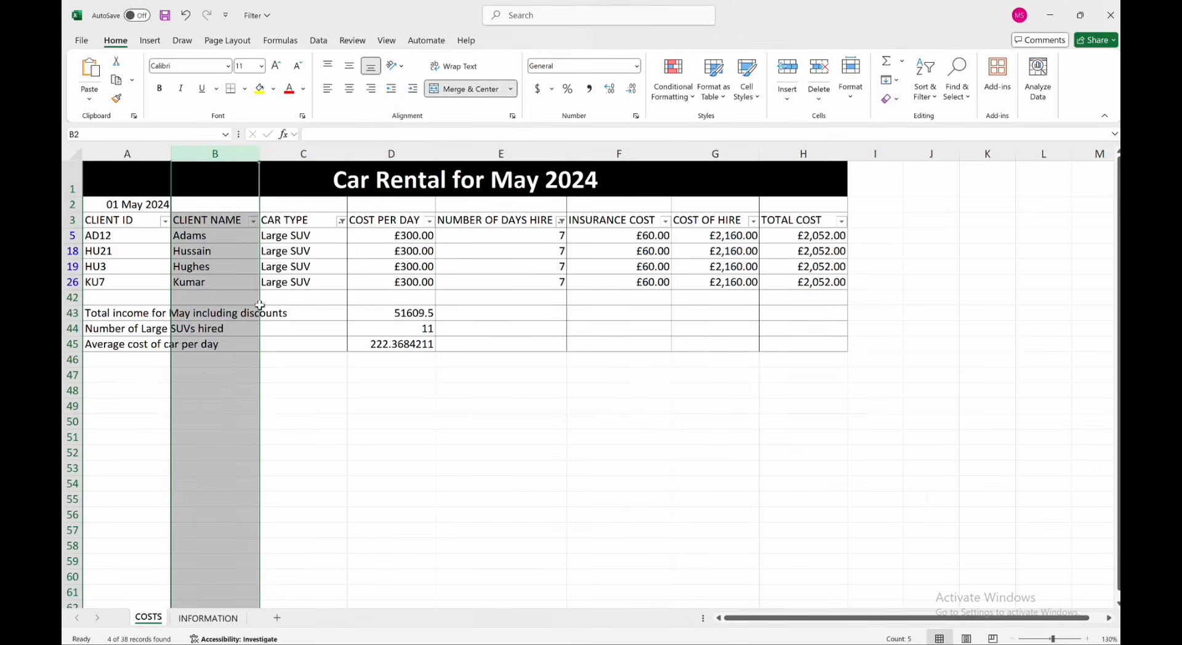
left_click(243, 154)
right_click(245, 155)
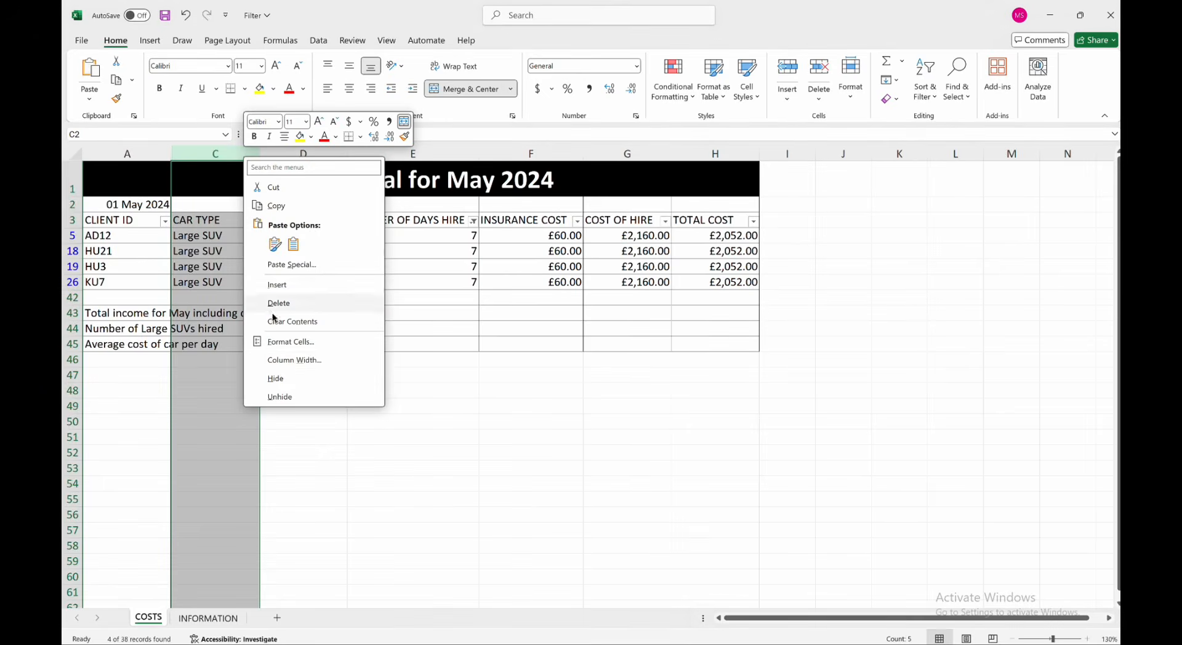
left_click(275, 378)
left_click(239, 153)
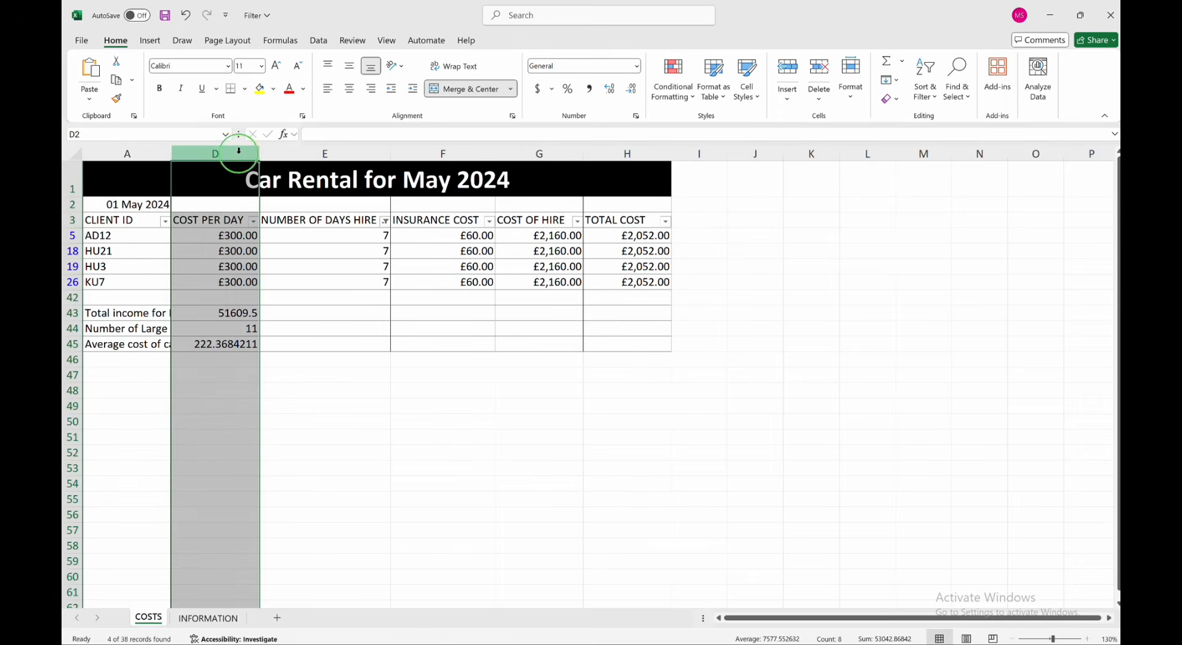
right_click(239, 153)
left_click(287, 371)
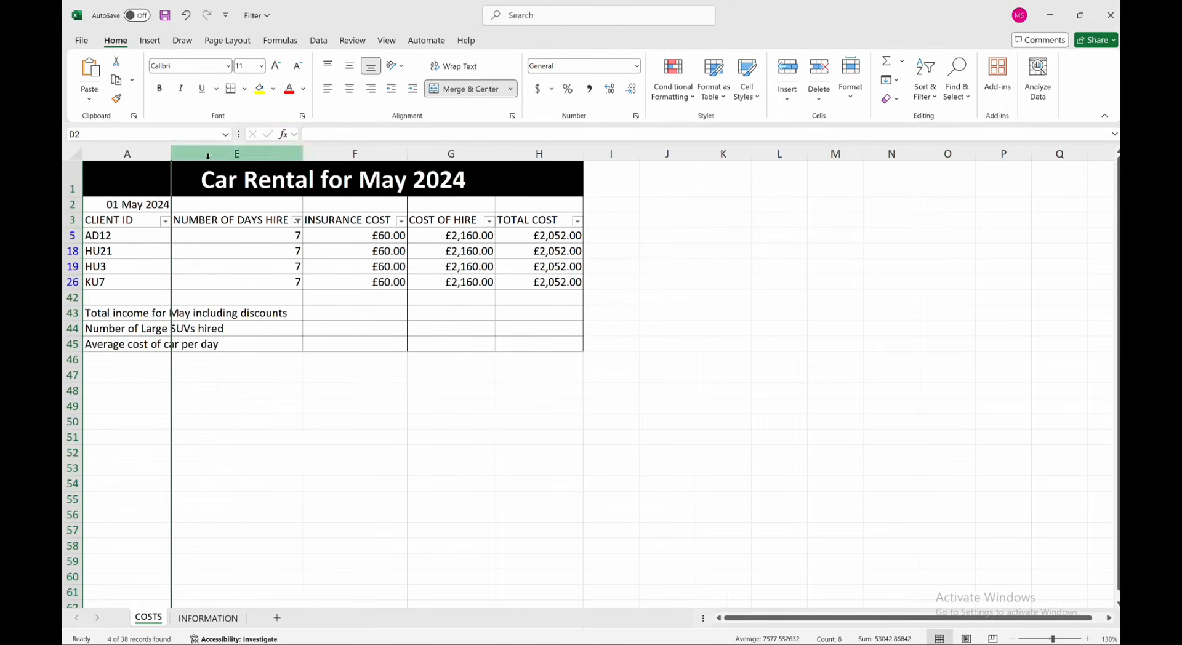
Hide the NUMBER OF DAYS HIRE, INSURANCE COST and COST OF HIRE columns (E to G) and widen the TOTAL COST column to fit the title.
left_click_drag(268, 155, 448, 151)
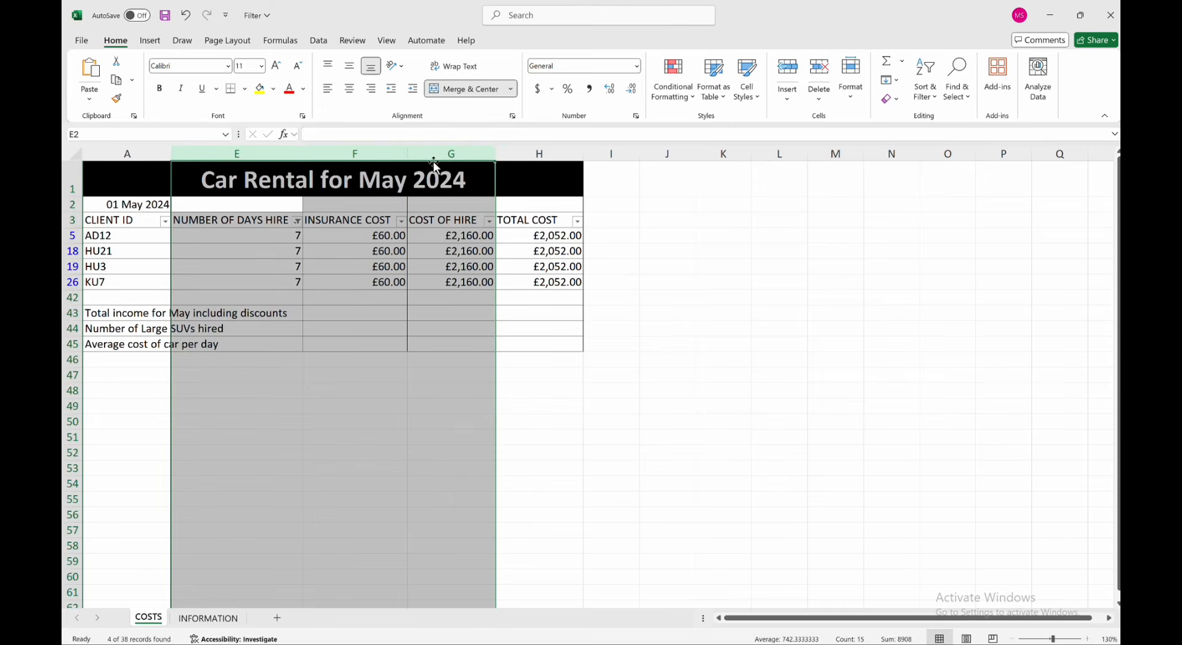
right_click(390, 150)
left_click(421, 372)
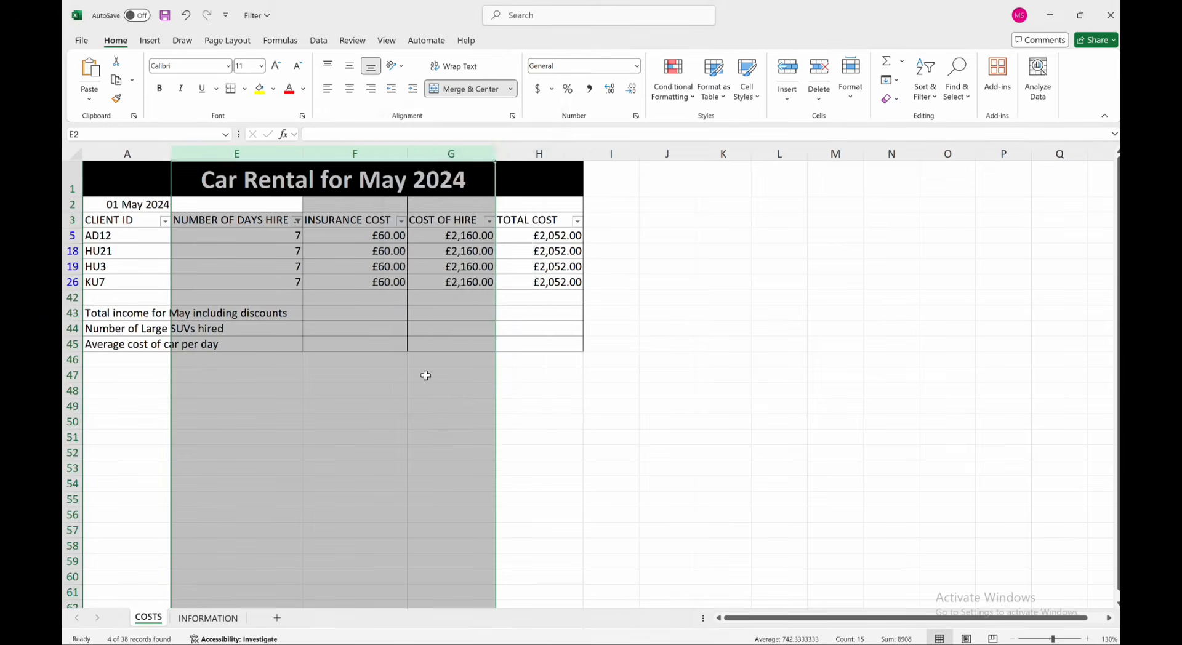
left_click(468, 397)
left_click_drag(262, 156, 445, 158)
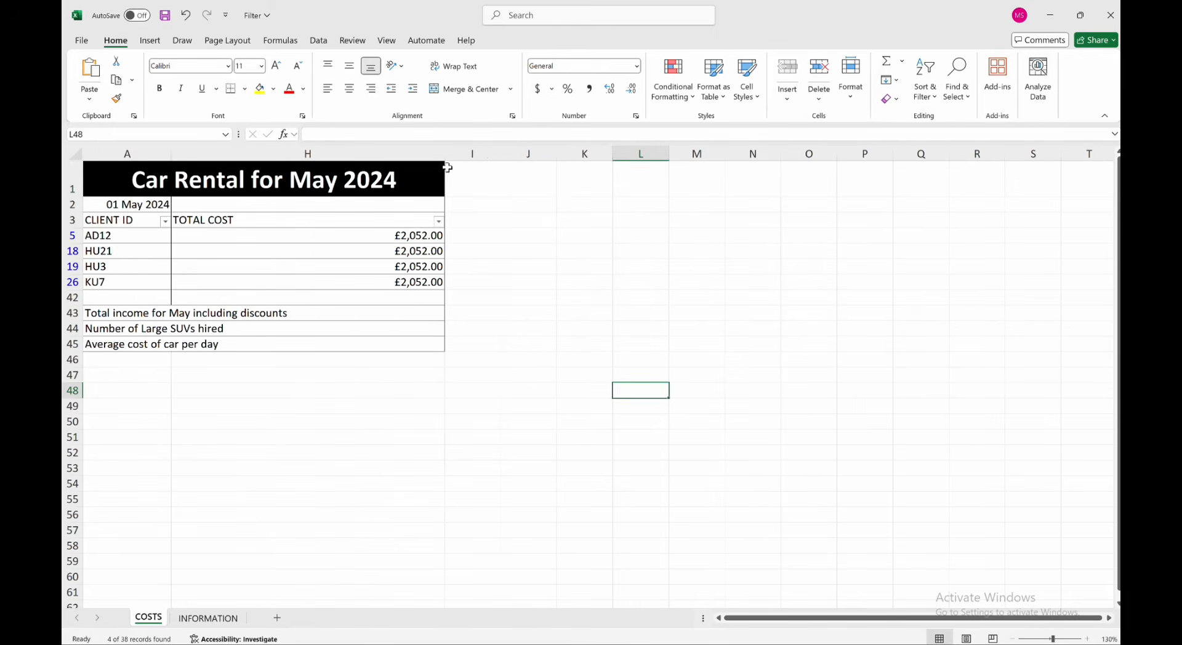
left_click(529, 205)
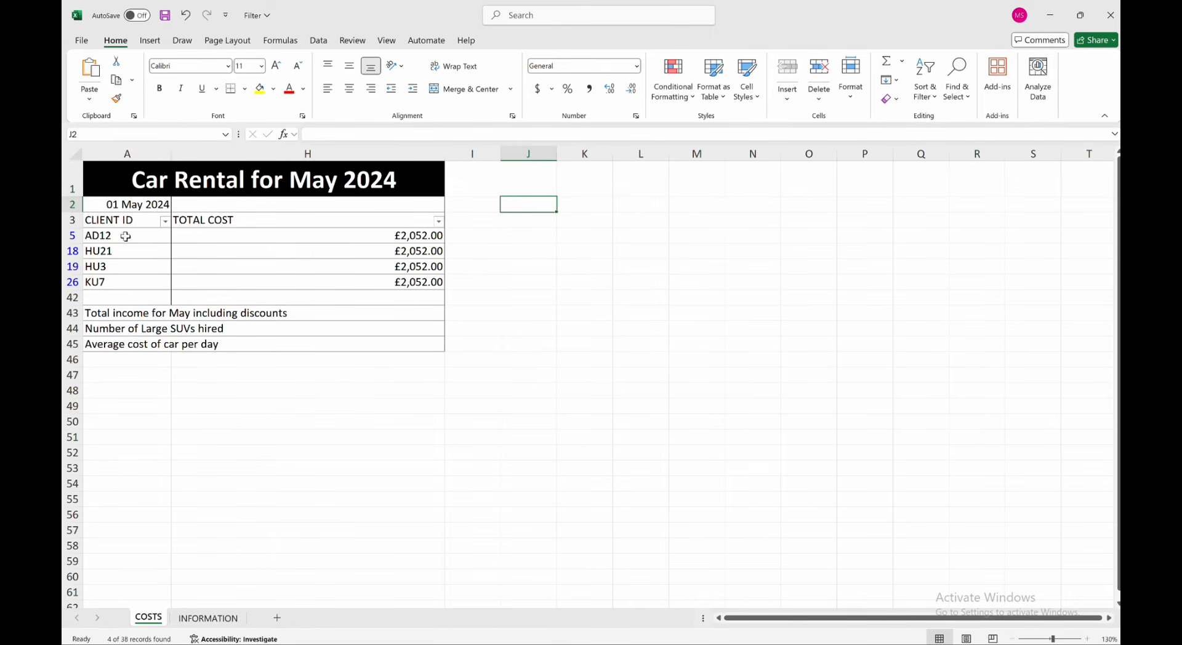
Check the Task B2b instructions in the question paper PDF and resave the FILTER workbook.
key("ctrl+Up")
left_click(455, 386)
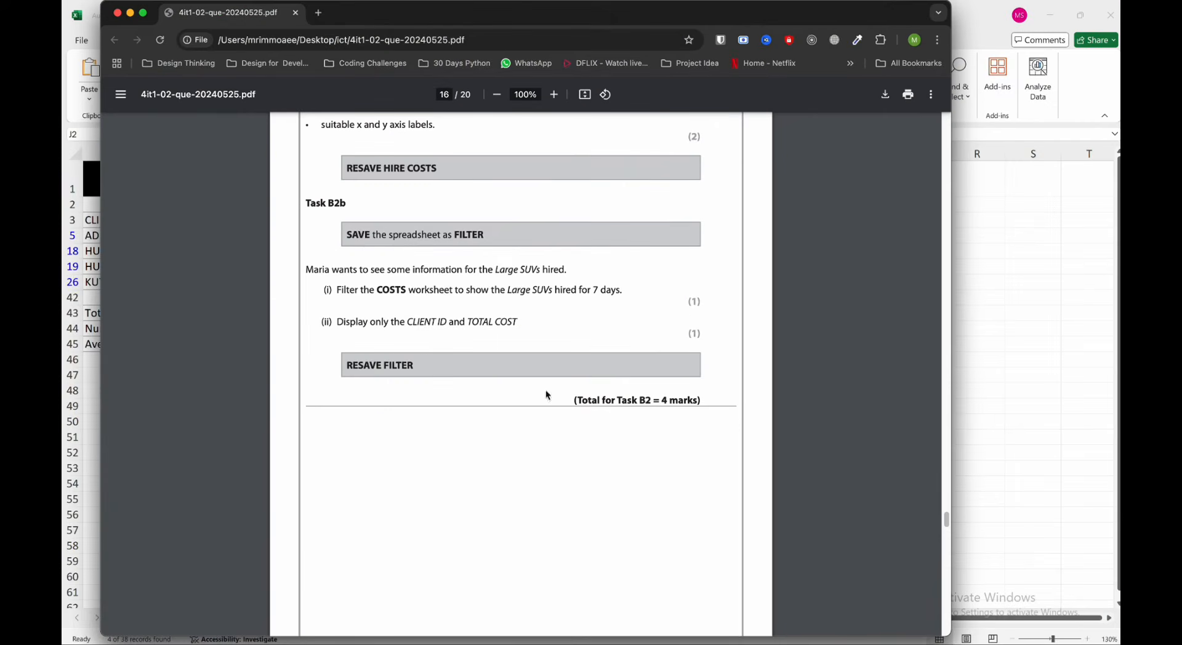
left_click(1001, 350)
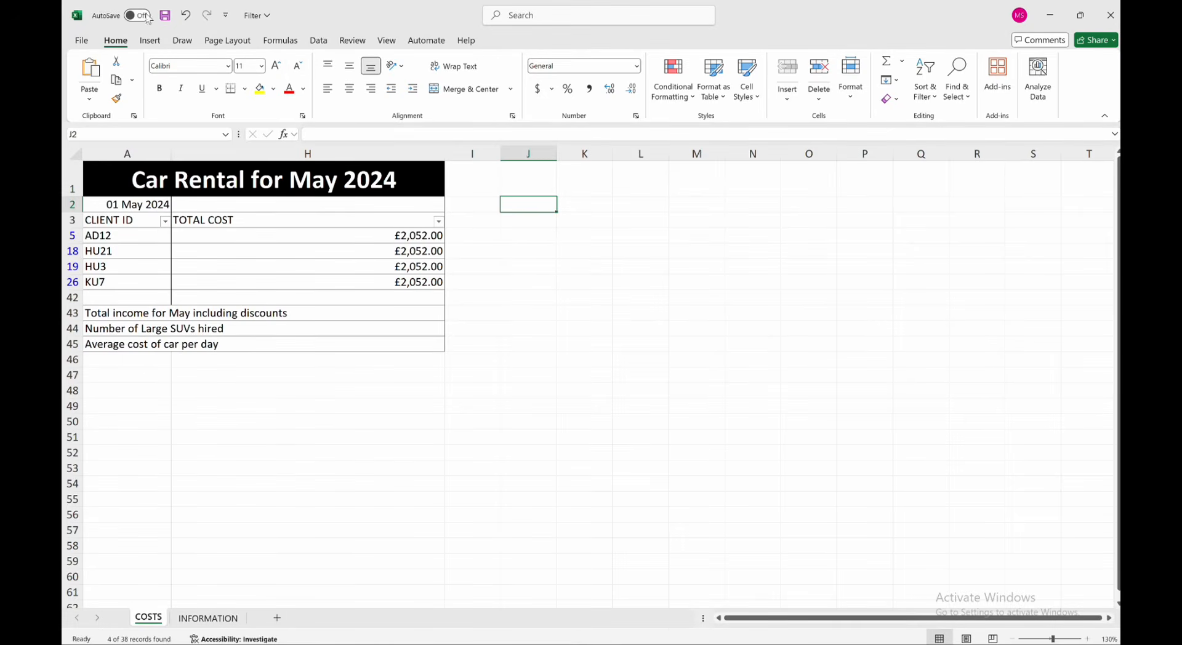
left_click(164, 14)
Move on to Task B3 in the question paper PDF and read its three questions.
key("ctrl+Up")
left_click(393, 359)
scroll(550, 288, "down", 3)
scroll(649, 303, "down", 2)
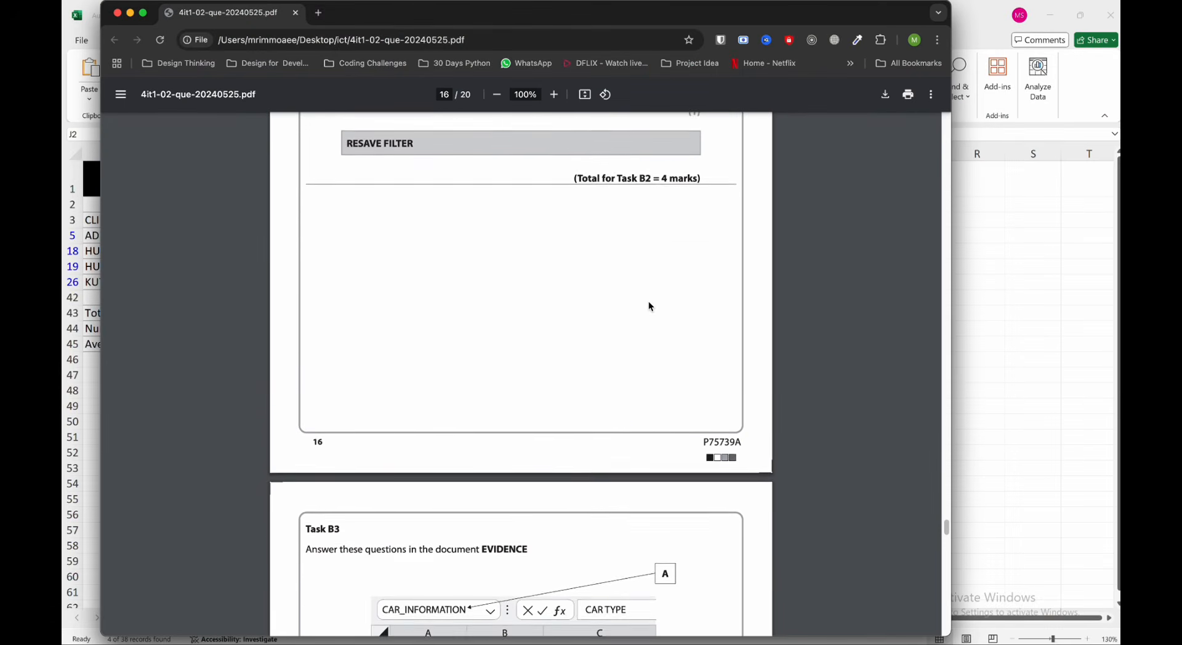
scroll(648, 306, "down", 5)
scroll(649, 306, "down", 3)
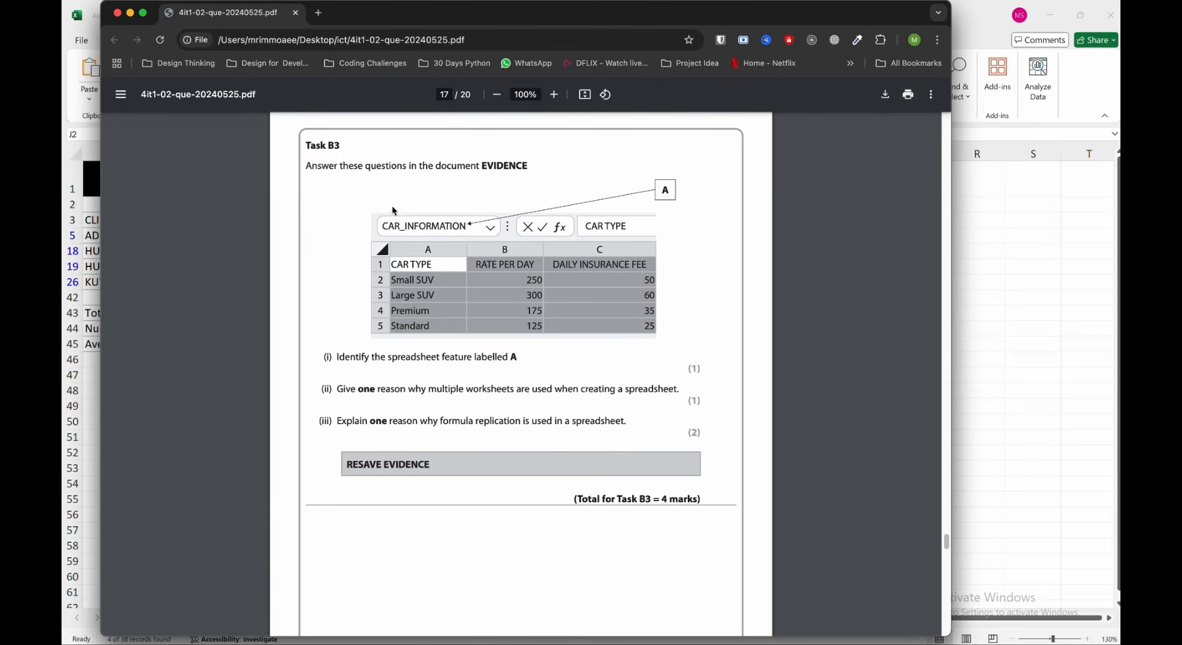
Close the FILTER workbook and open EVIDENCE.docx from the working folder in Word.
left_click(1025, 192)
left_click(1115, 17)
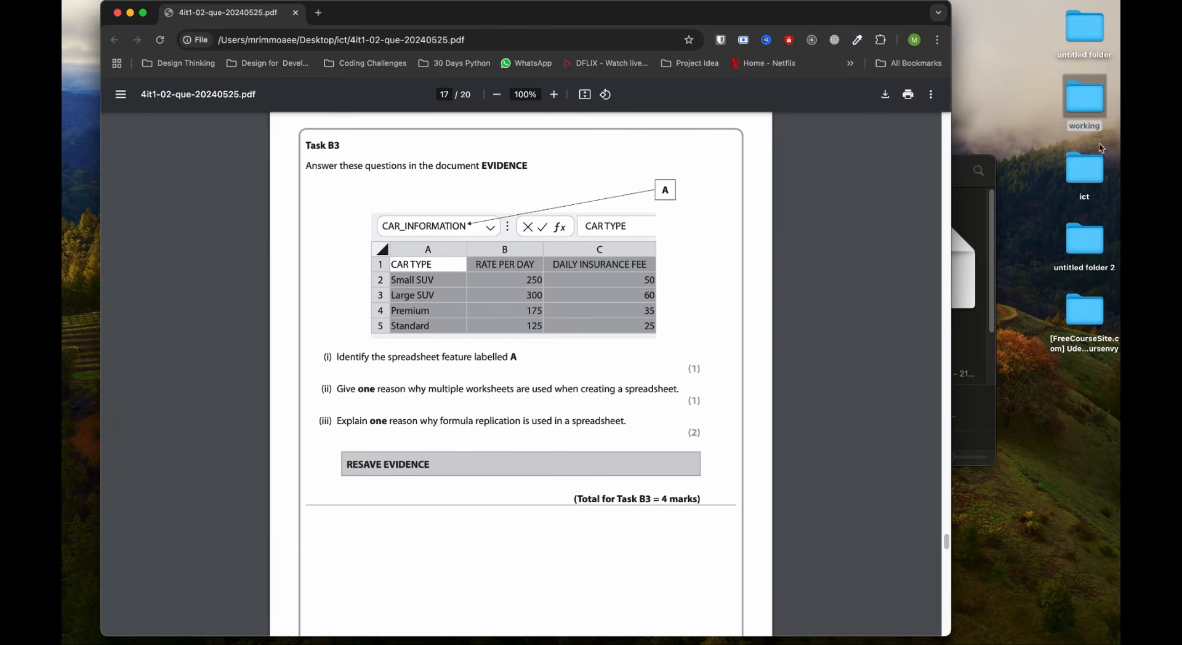
left_click(1085, 103)
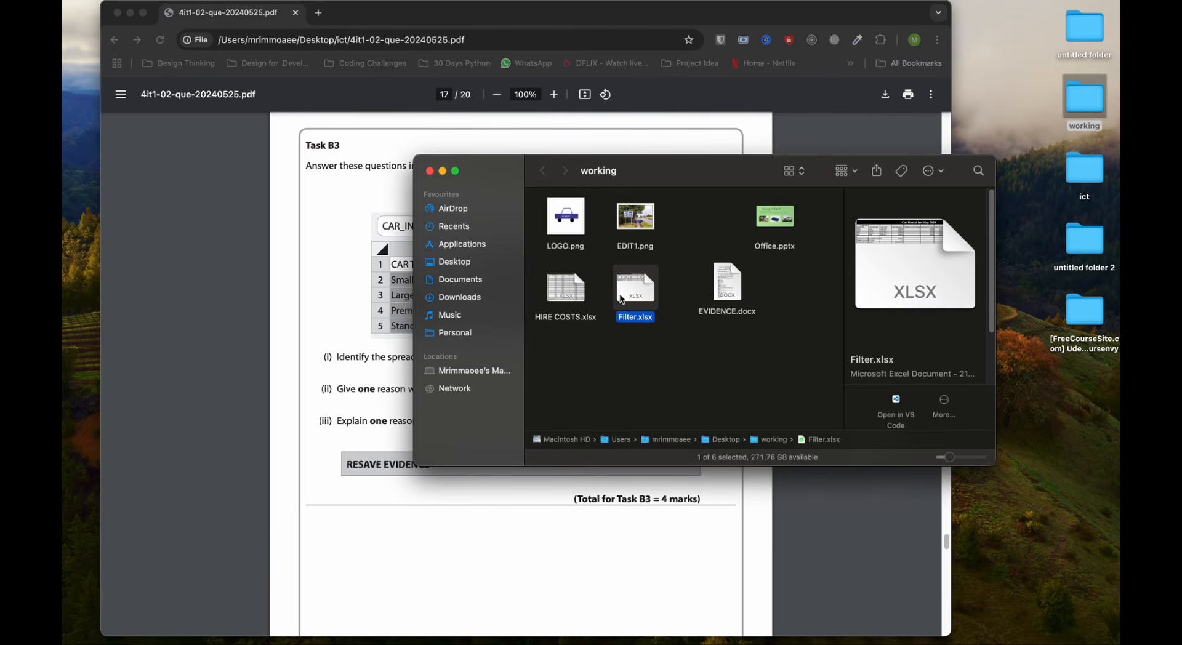
right_click(739, 303)
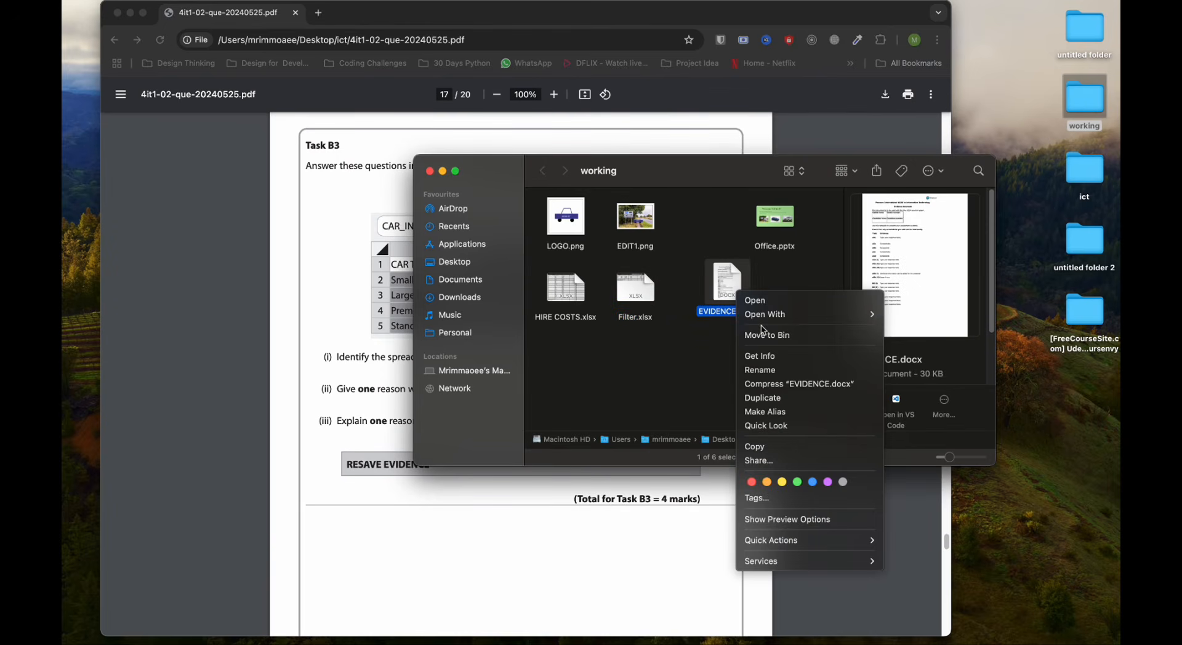
mouse_move(794, 314)
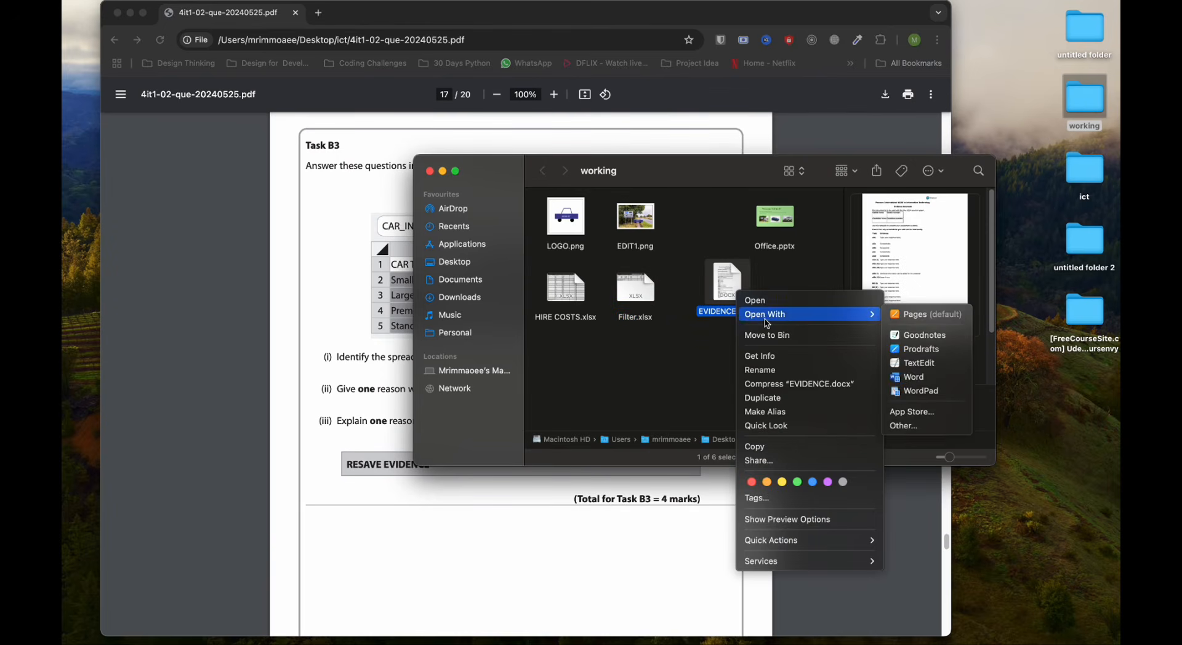
left_click(925, 377)
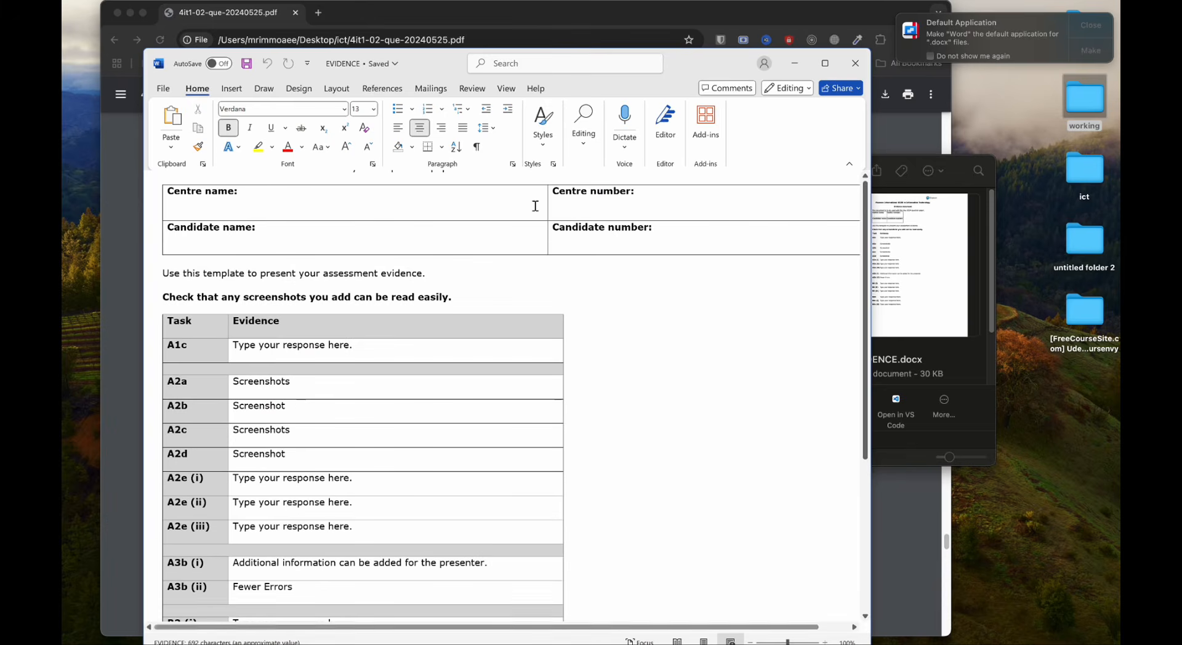
Move the question paper window aside so the Task B3 questions and the EVIDENCE document can be read together.
left_click(618, 42)
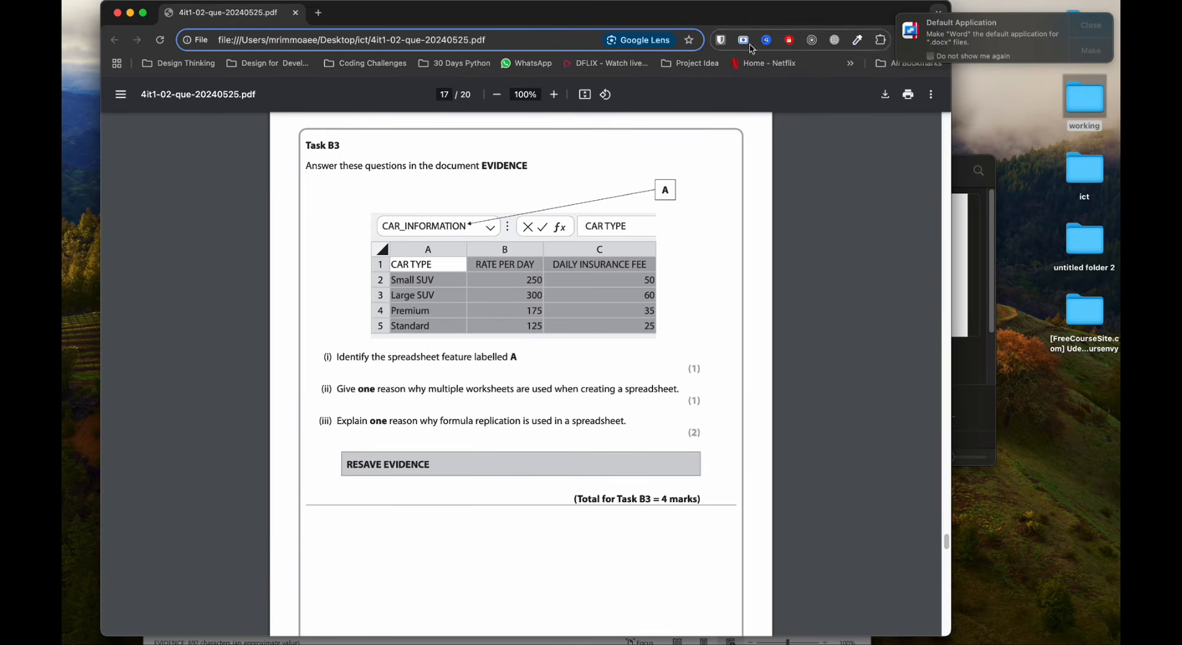
left_click_drag(398, 23, 725, 32)
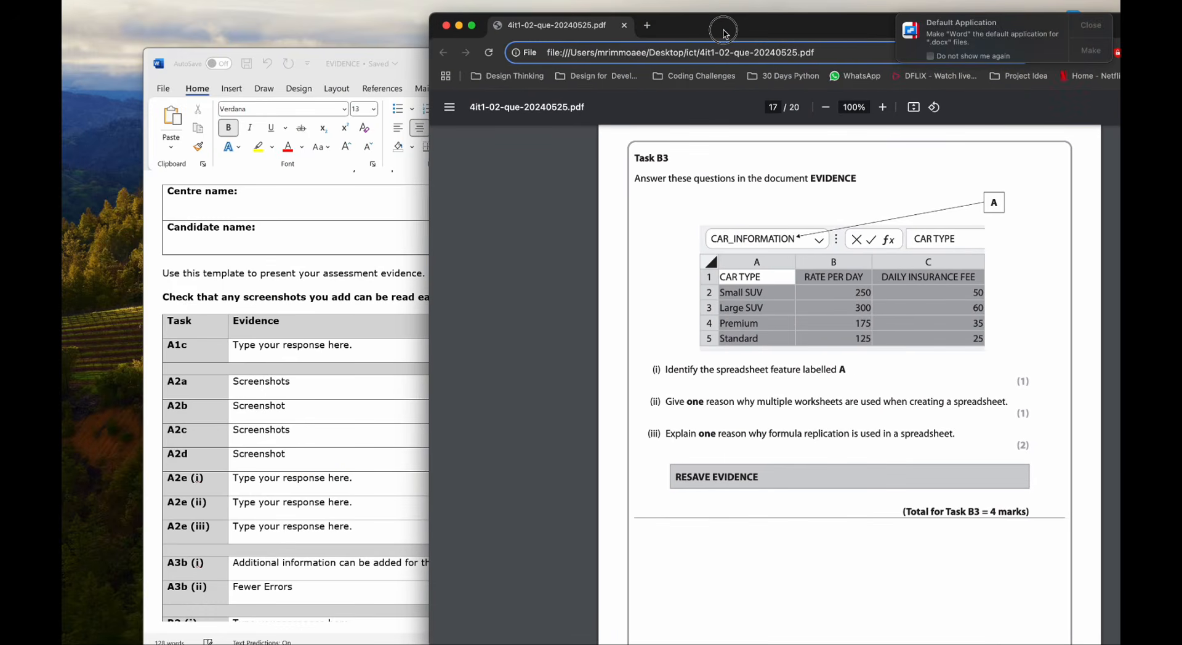
scroll(368, 373, "up", 1)
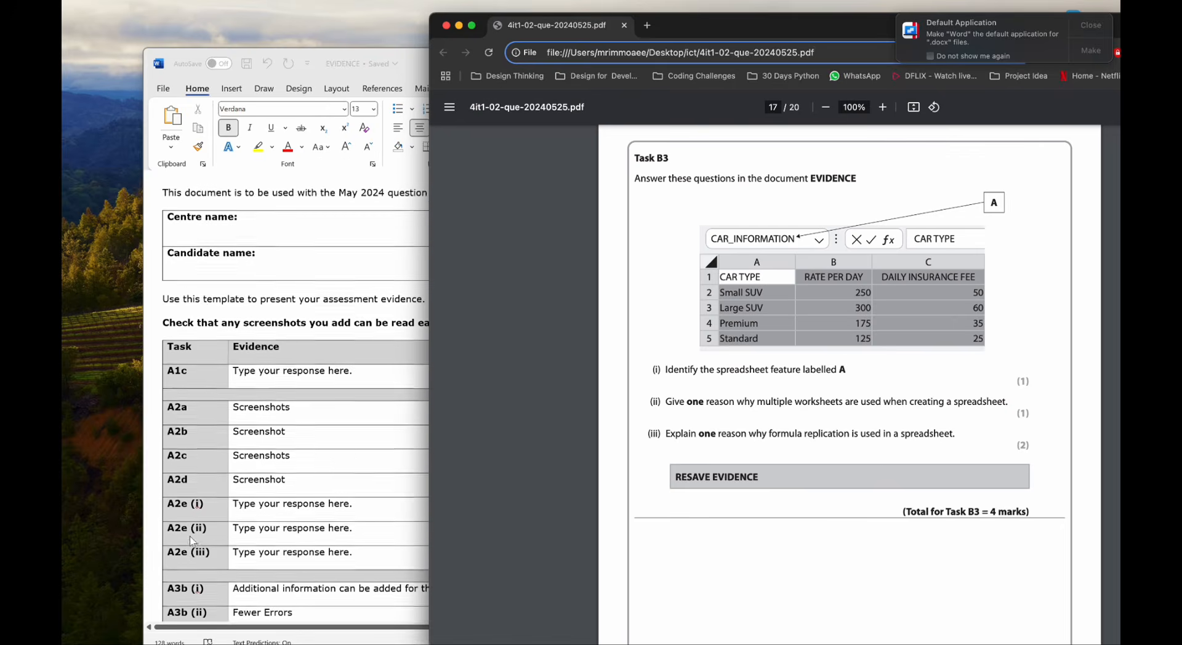
Replace the placeholder in the B3 (i) row of the evidence table with the answer "Named Range".
scroll(368, 373, "down", 5)
left_click(297, 516)
left_click_drag(352, 515, 240, 512)
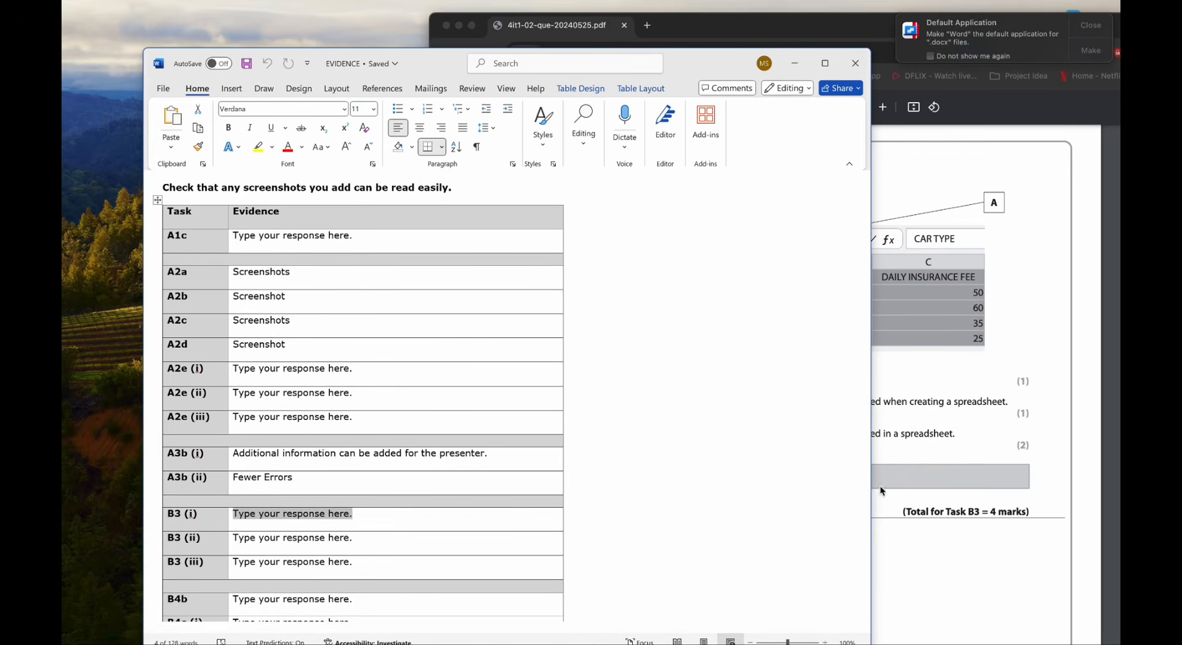
left_click(881, 492)
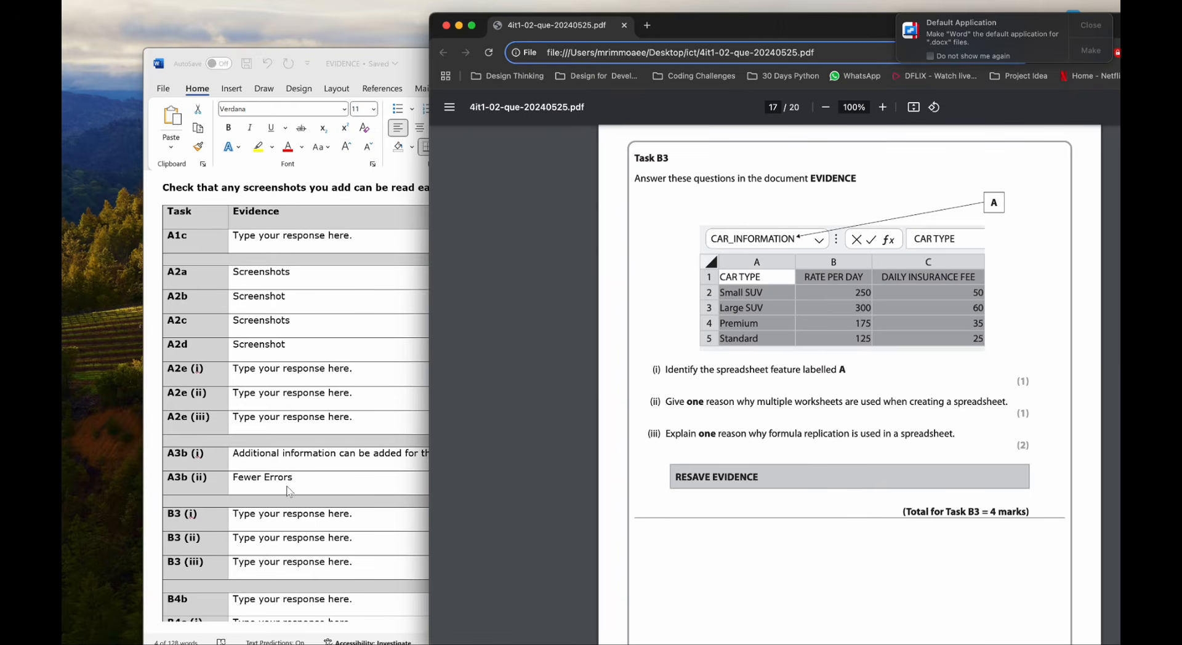
left_click(275, 516)
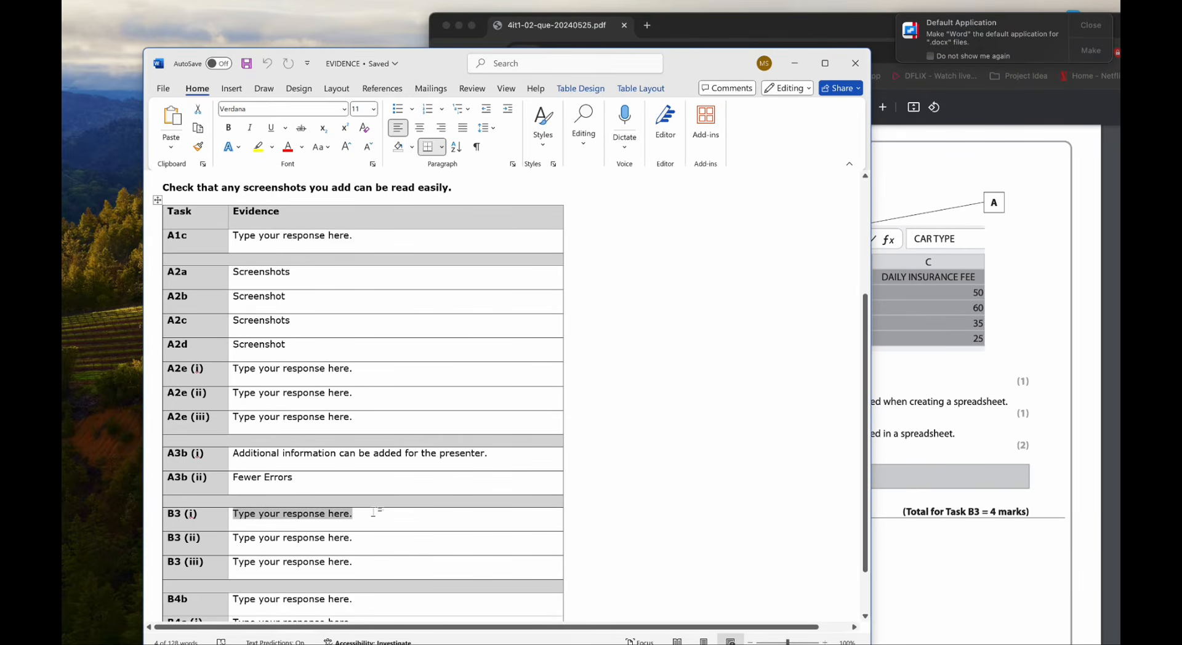
type("Named Range")
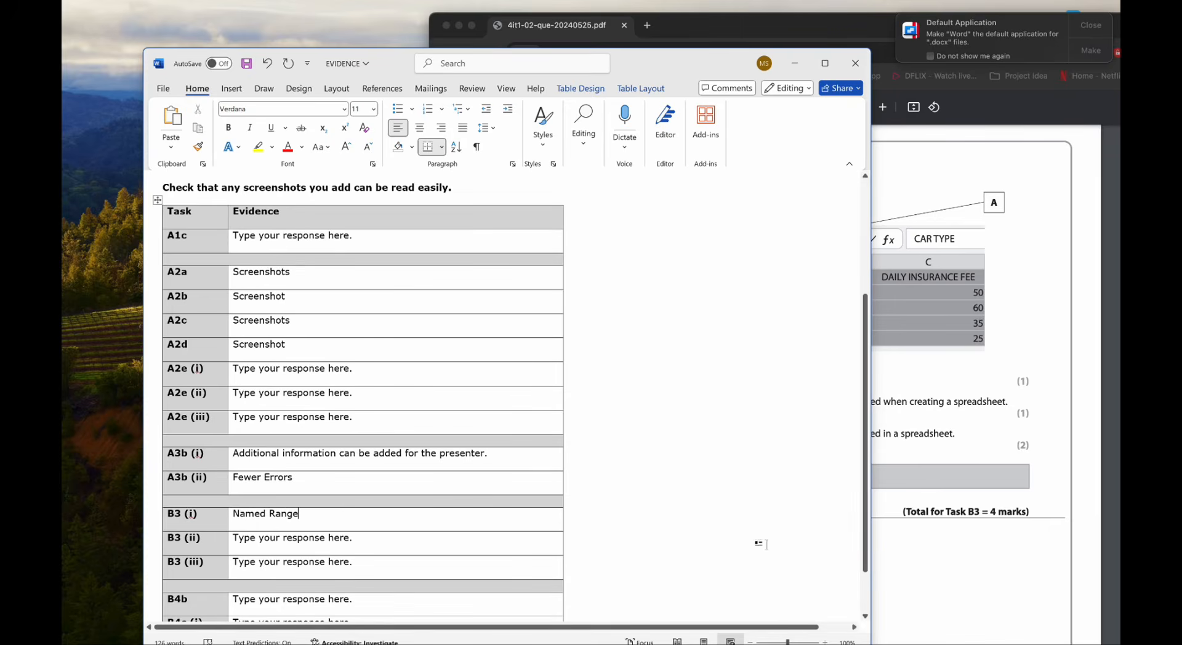
Check question B3 (ii) in the question paper and enter "Organize information nicely" as its response in the evidence table.
left_click(927, 467)
scroll(842, 456, "down", 1)
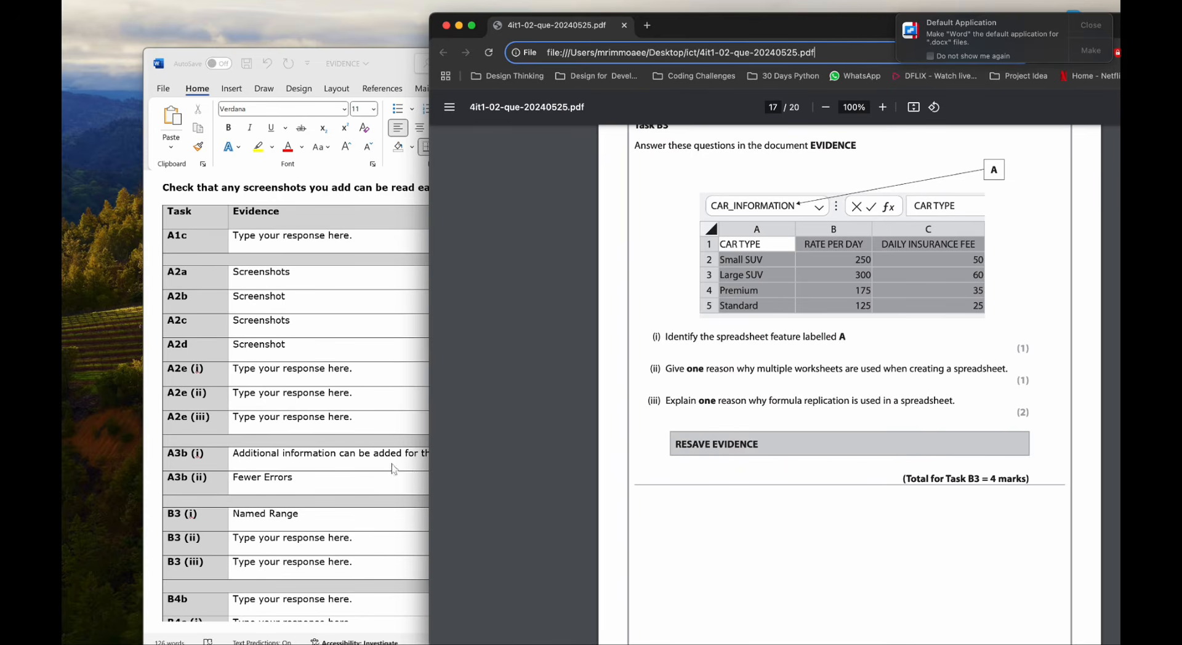
left_click(247, 474)
scroll(338, 482, "down", 2)
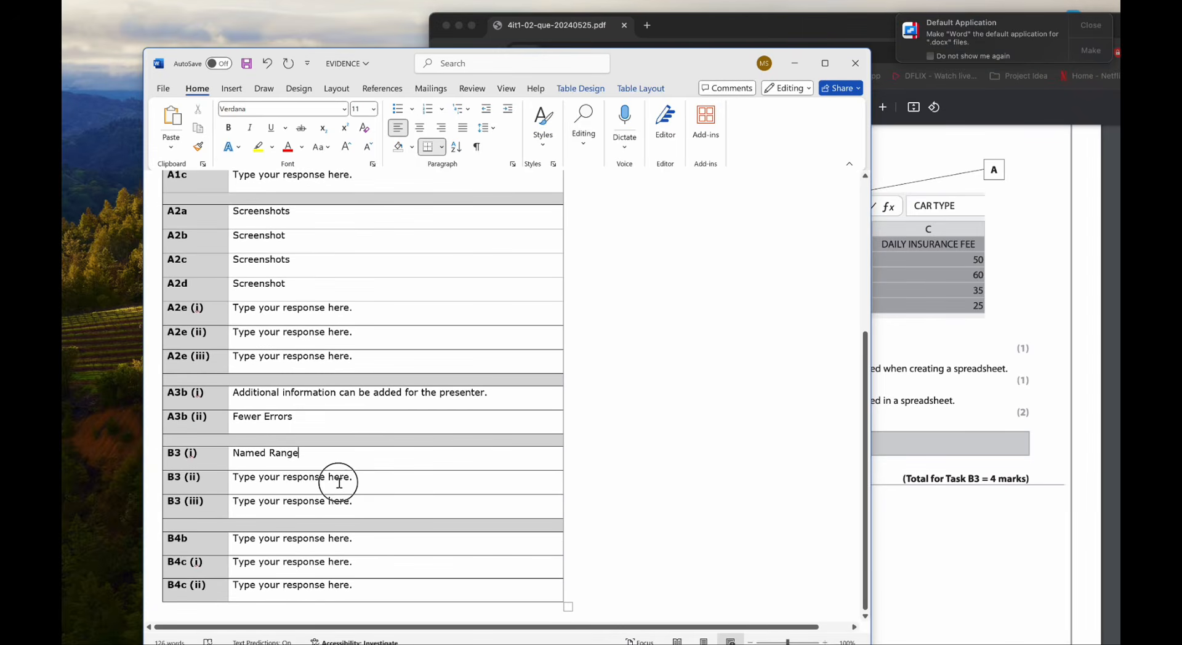
left_click(232, 474)
type("Organize information nicely")
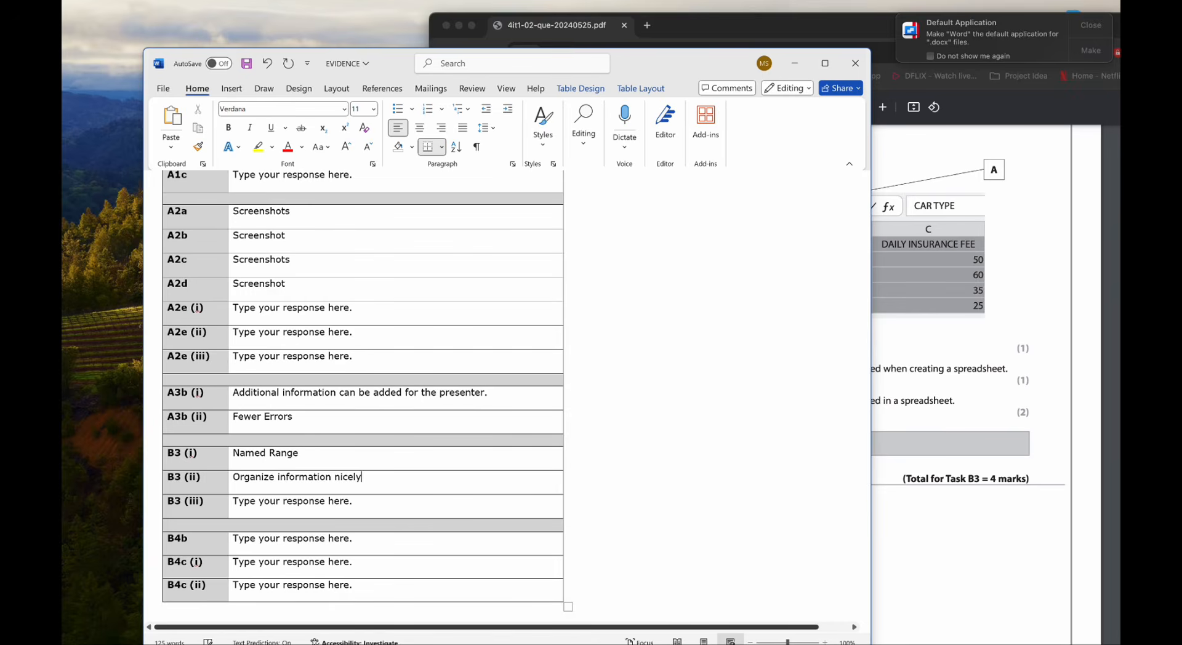
Check question B3 (iii) in the question paper and replace its placeholder in the evidence table with "Save Time".
left_click(915, 545)
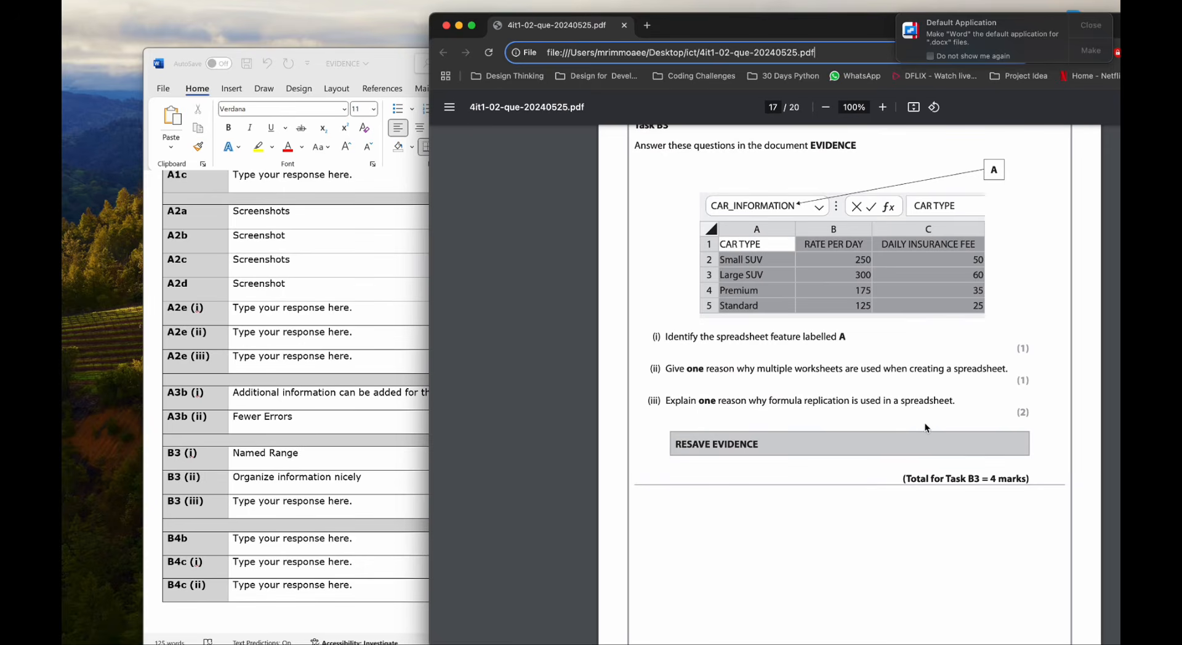
left_click(394, 476)
left_click(370, 503)
left_click(223, 503)
left_click_drag(224, 503, 215, 504)
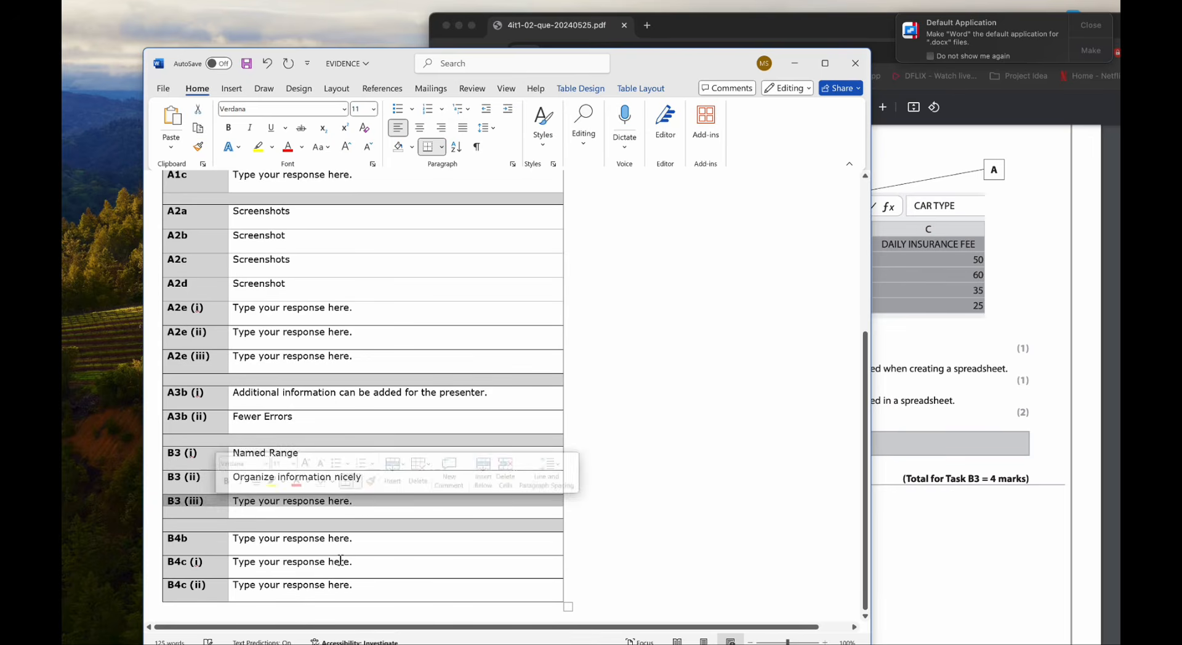
left_click_drag(368, 502, 232, 502)
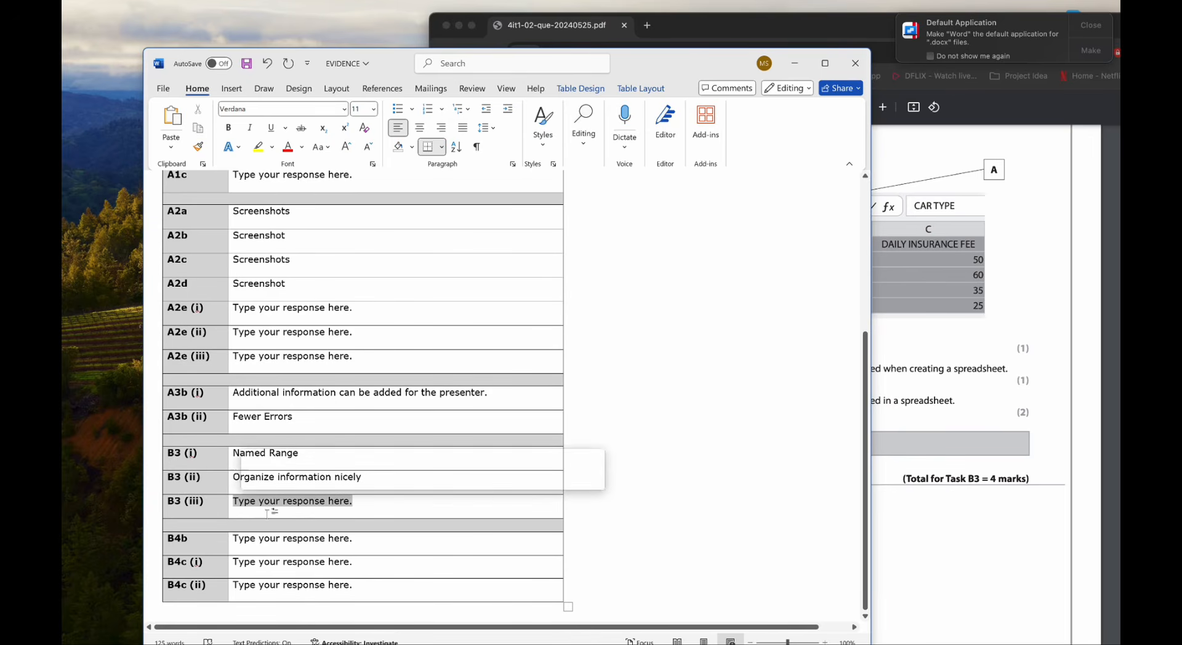
type("Save ")
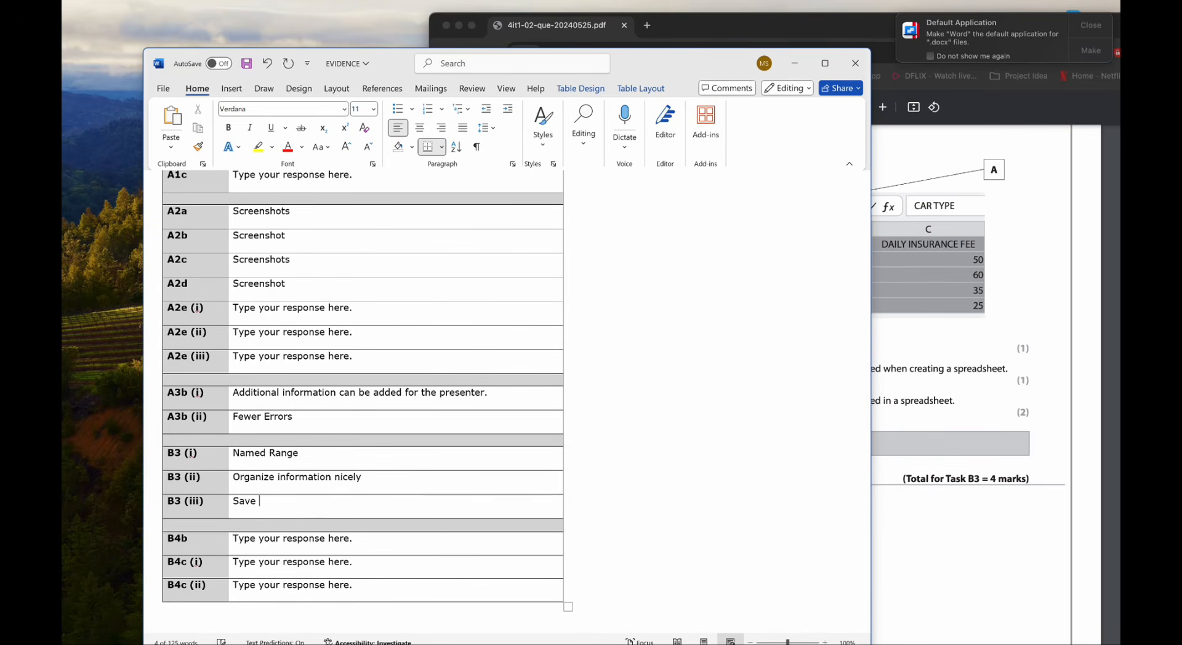
type("Time")
Resave the EVIDENCE document and close it.
left_click(610, 452)
left_click(241, 65)
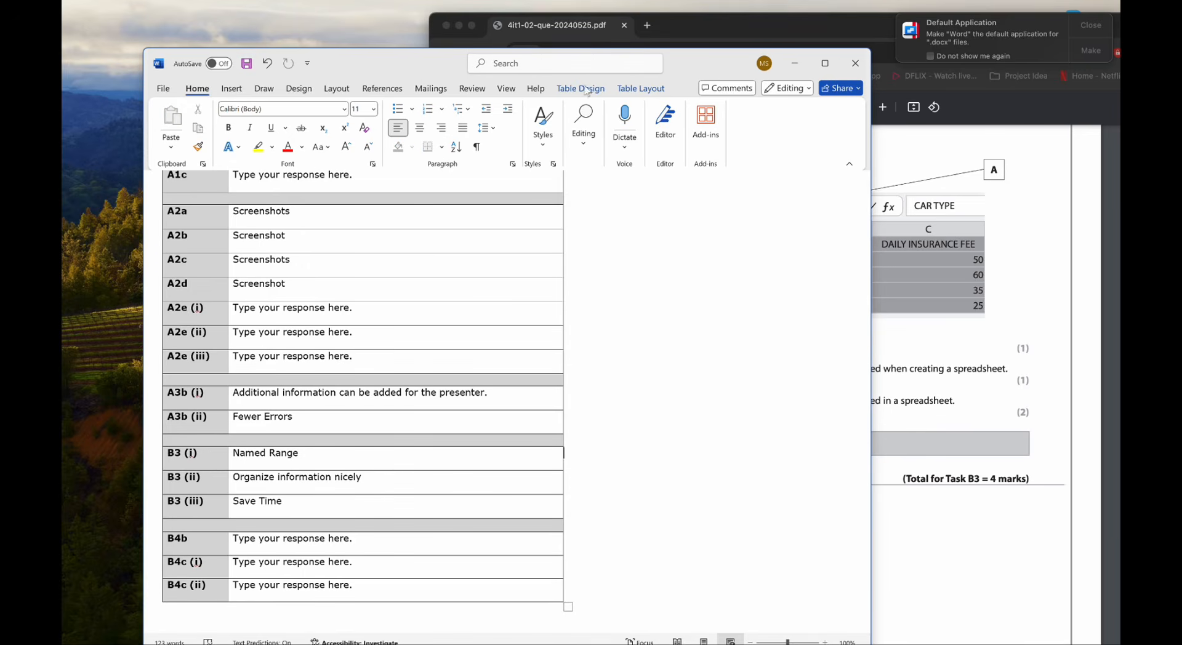
left_click(855, 62)
Move on to Task B4 in the question paper and read the editing requirements for the INFORMATION SHEET document.
left_click_drag(831, 39, 620, 38)
scroll(693, 306, "down", 10)
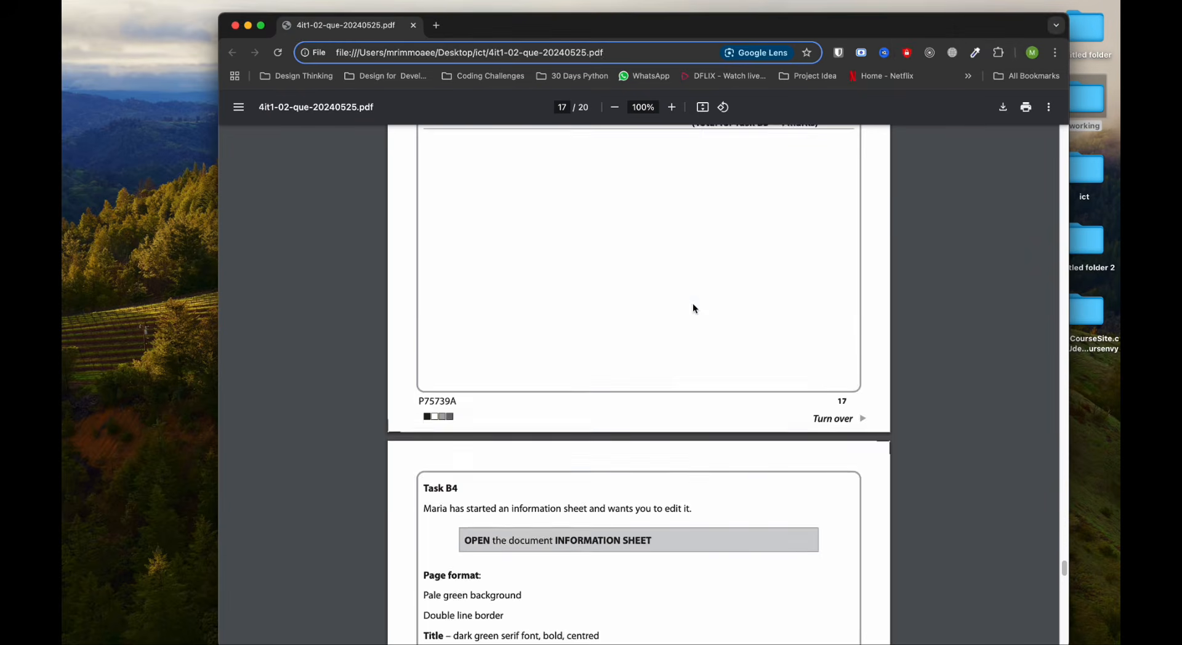
left_click_drag(541, 32, 461, 32)
scroll(559, 320, "down", 3)
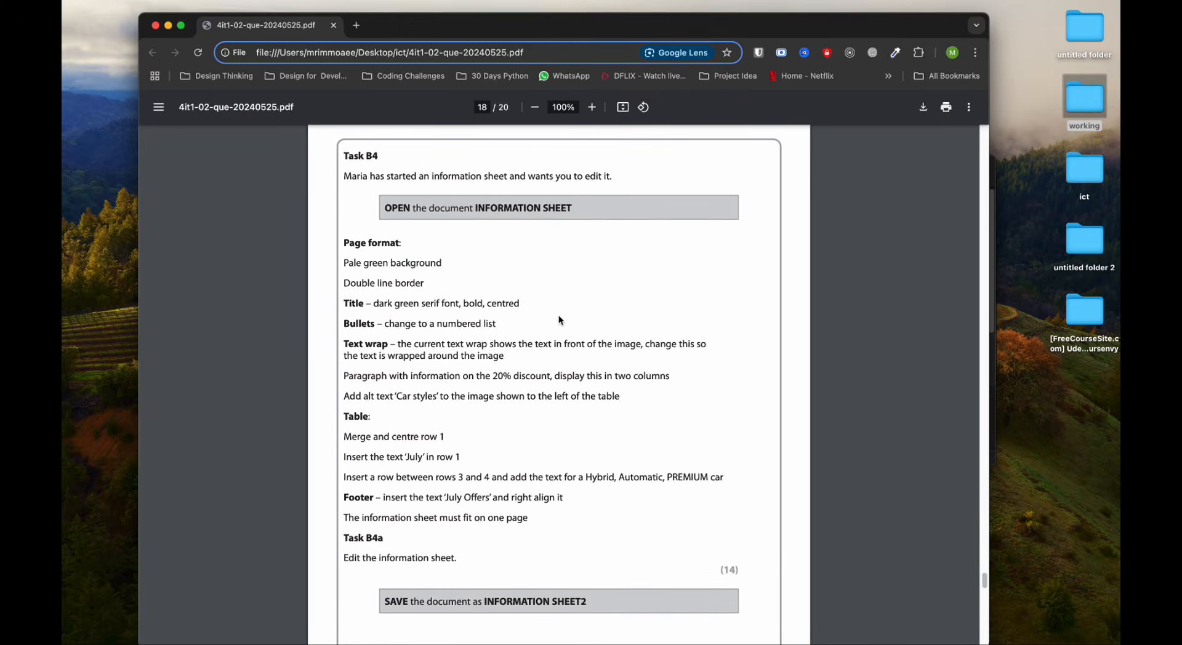
Open INFORMATION SHEET.docx from the exam data files' OFFICE 2010 folder in Word and dismiss the personal information notice.
scroll(559, 317, "down", 1)
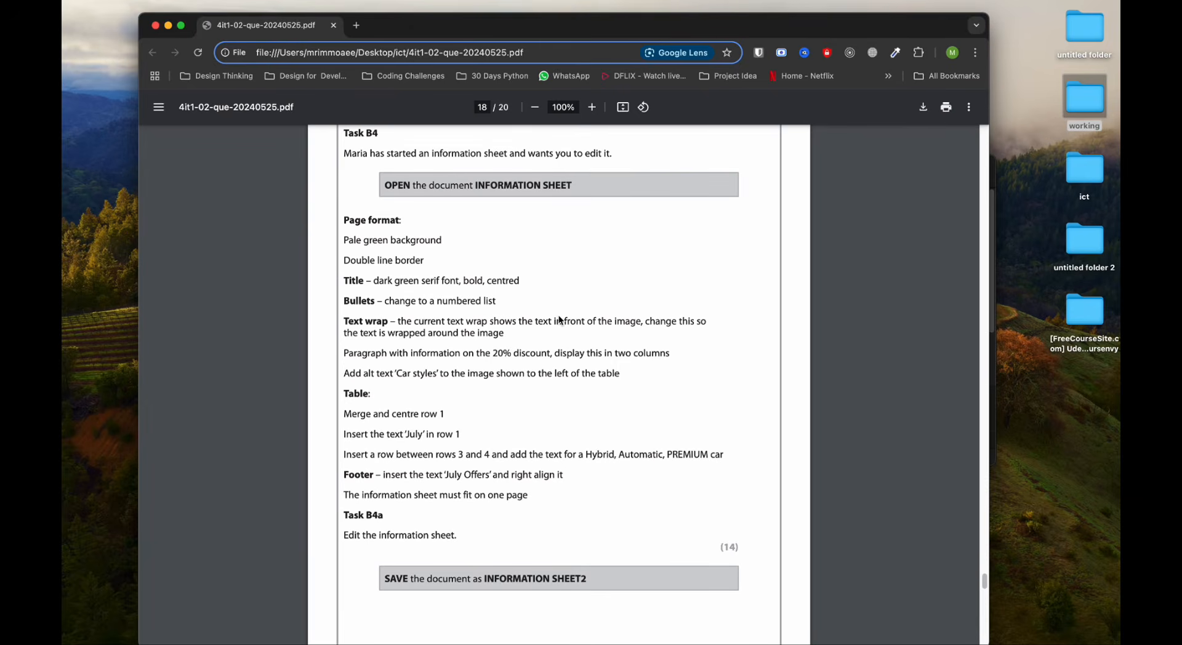
double_click(1092, 173)
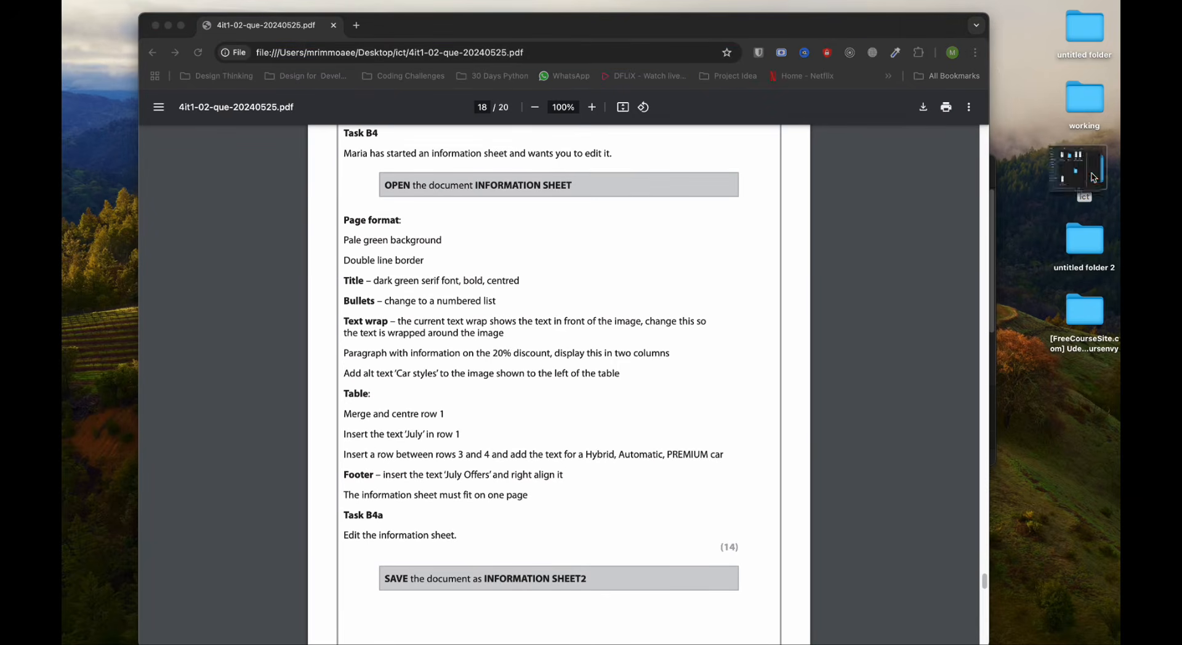
double_click(563, 183)
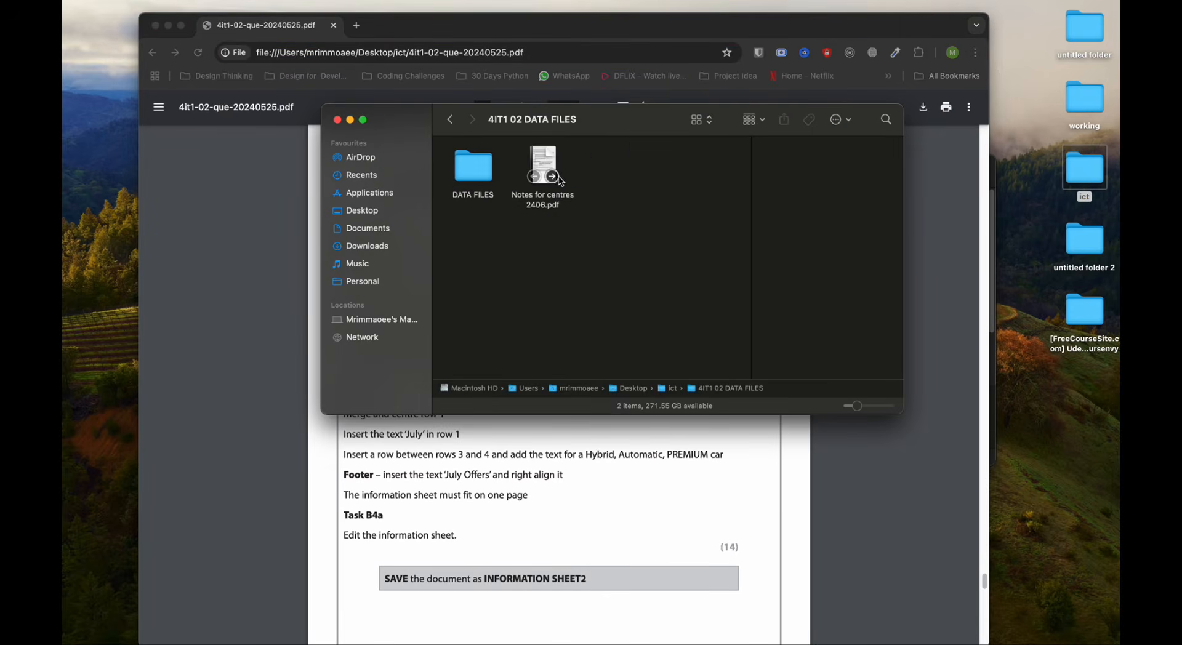
double_click(479, 179)
double_click(677, 172)
left_click(684, 180)
right_click(685, 178)
mouse_move(794, 193)
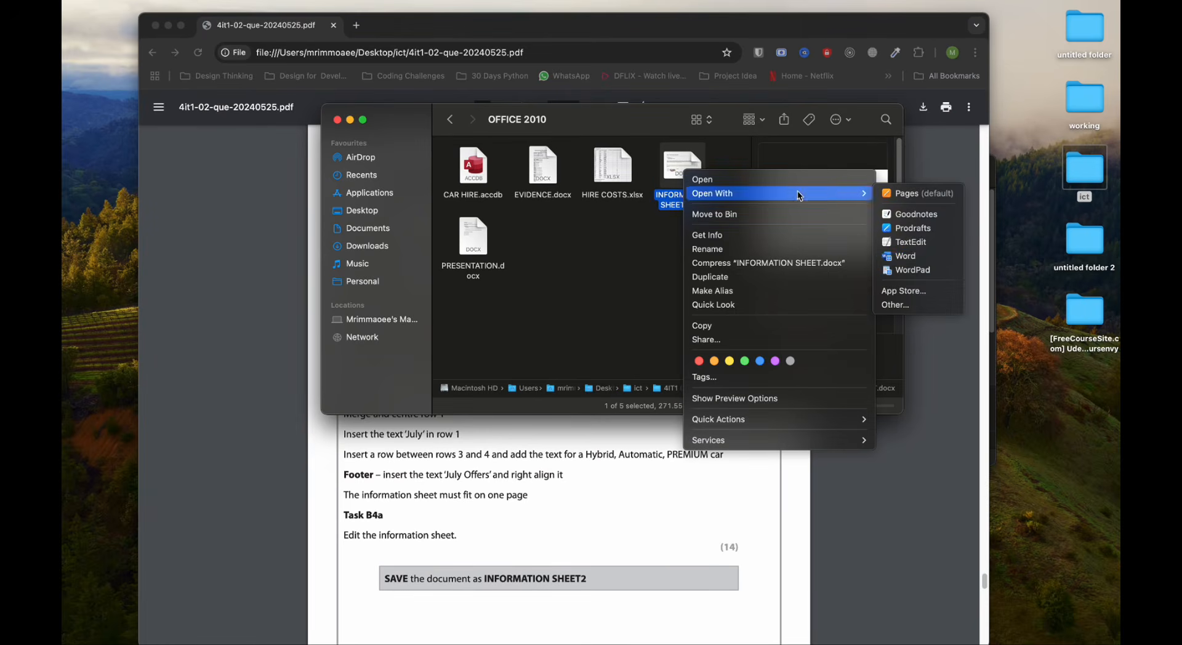
left_click(910, 255)
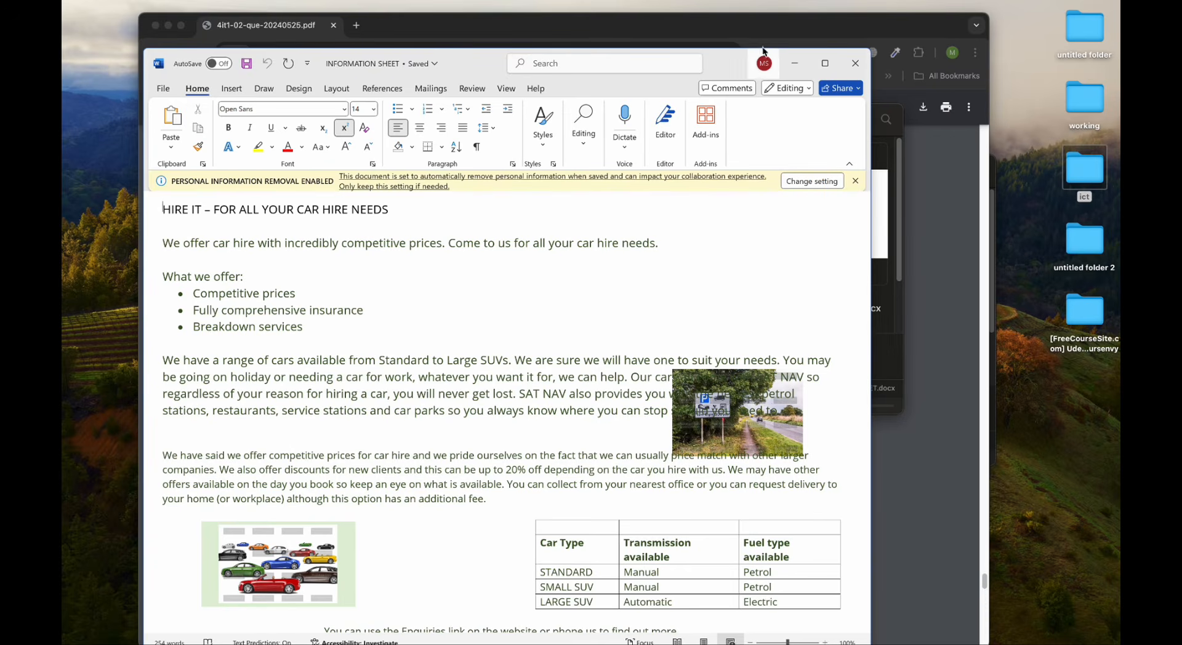
left_click_drag(414, 59, 493, 57)
left_click(934, 175)
left_click(904, 58)
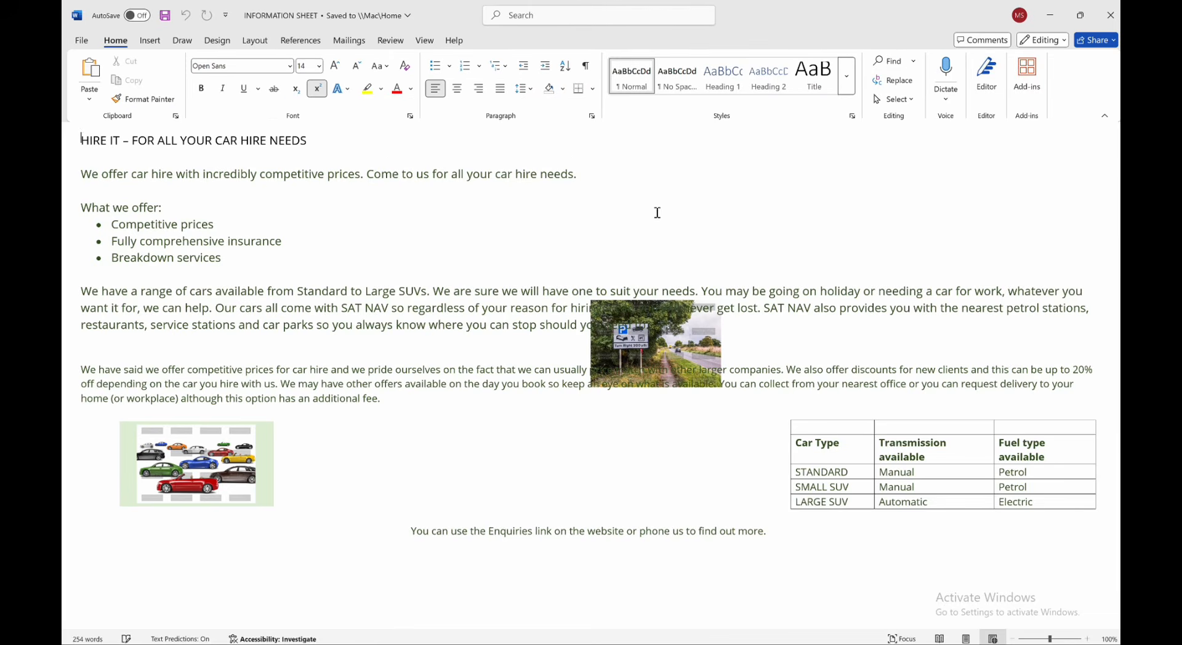
Review Task B4's page format requirements in the question paper and return to the INFORMATION SHEET document.
left_click(1080, 15)
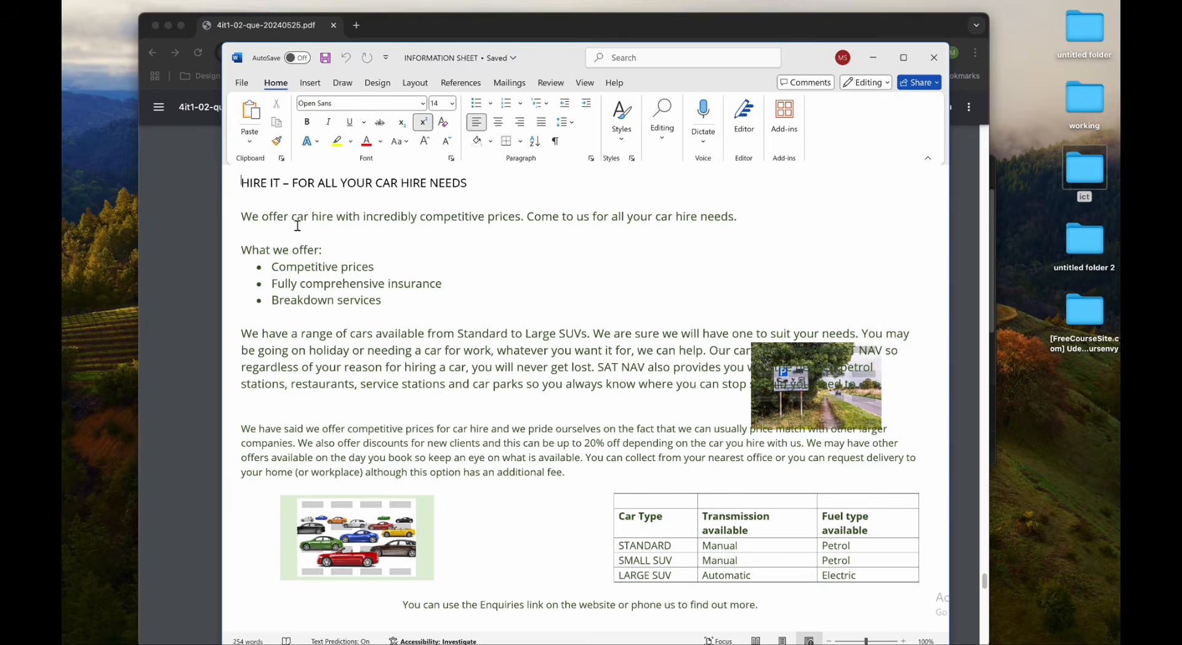
left_click(186, 234)
scroll(395, 264, "up", 1)
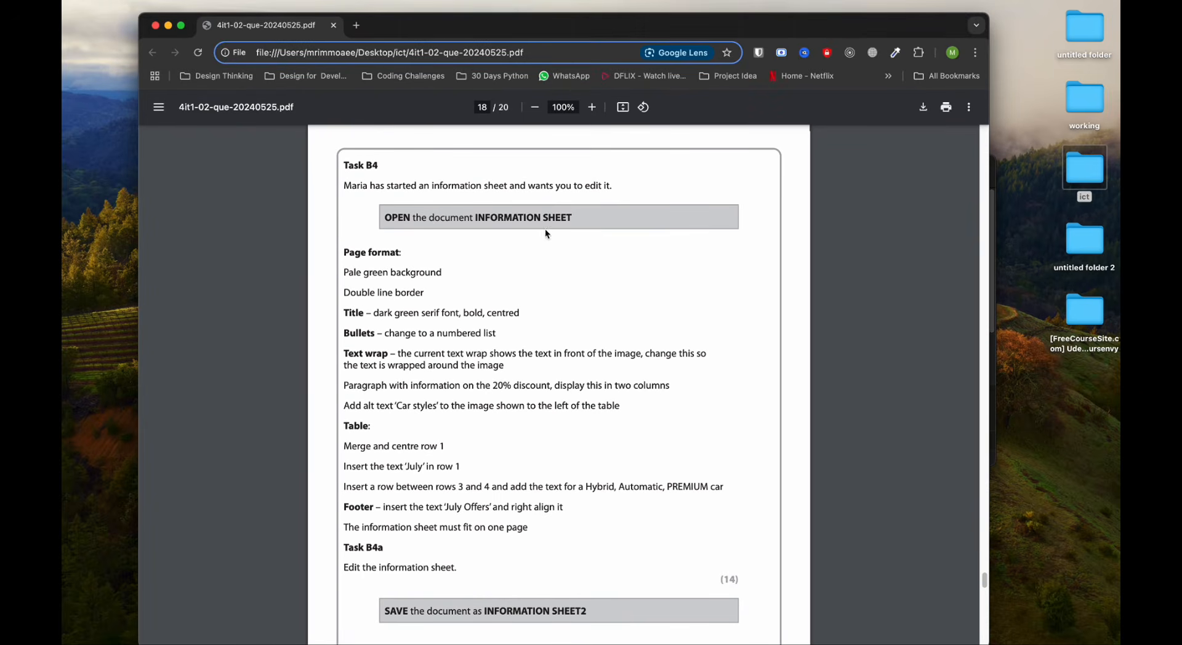
scroll(520, 246, "down", 1)
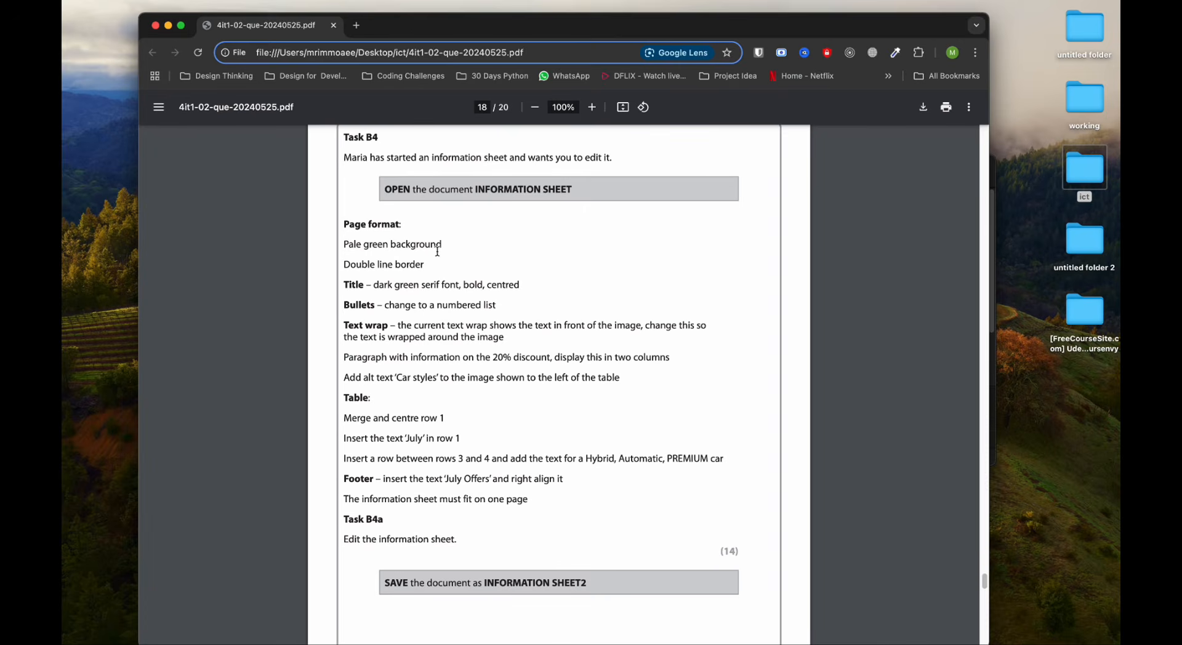
key("ctrl+Up")
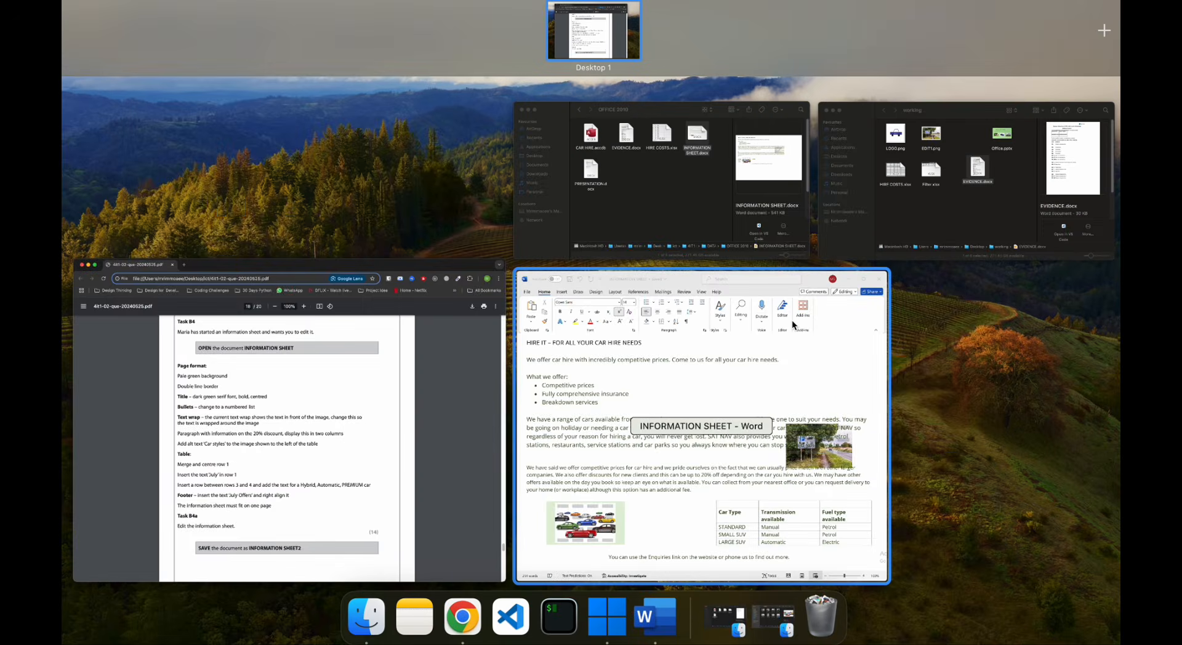
left_click(792, 319)
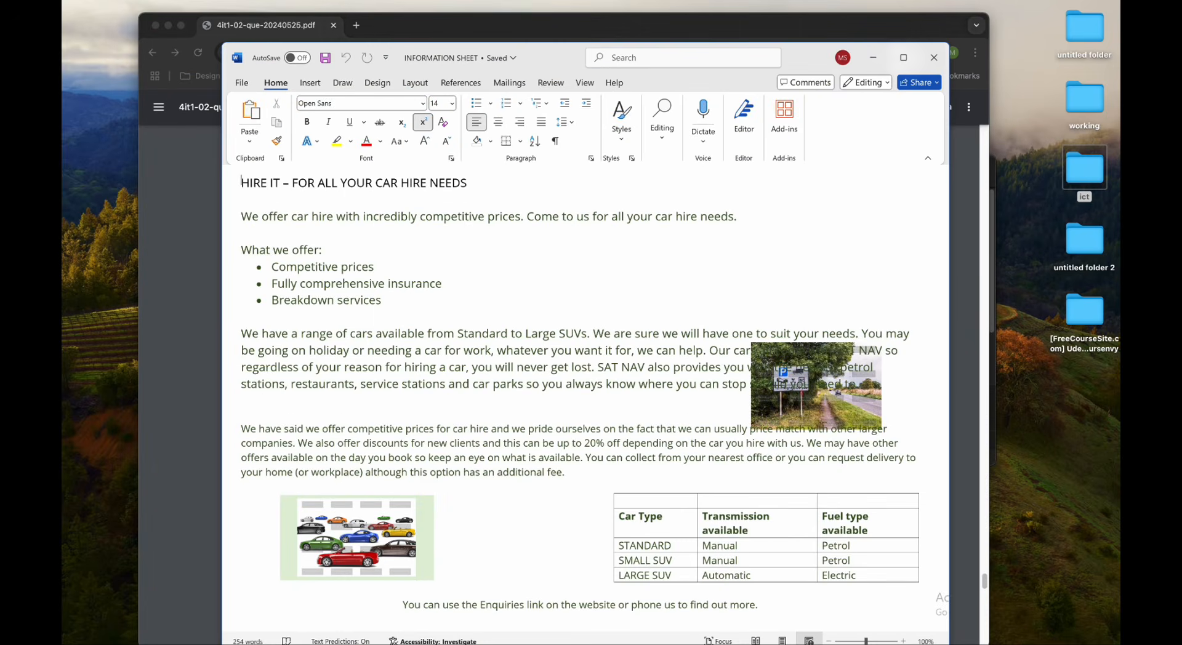
left_click(903, 58)
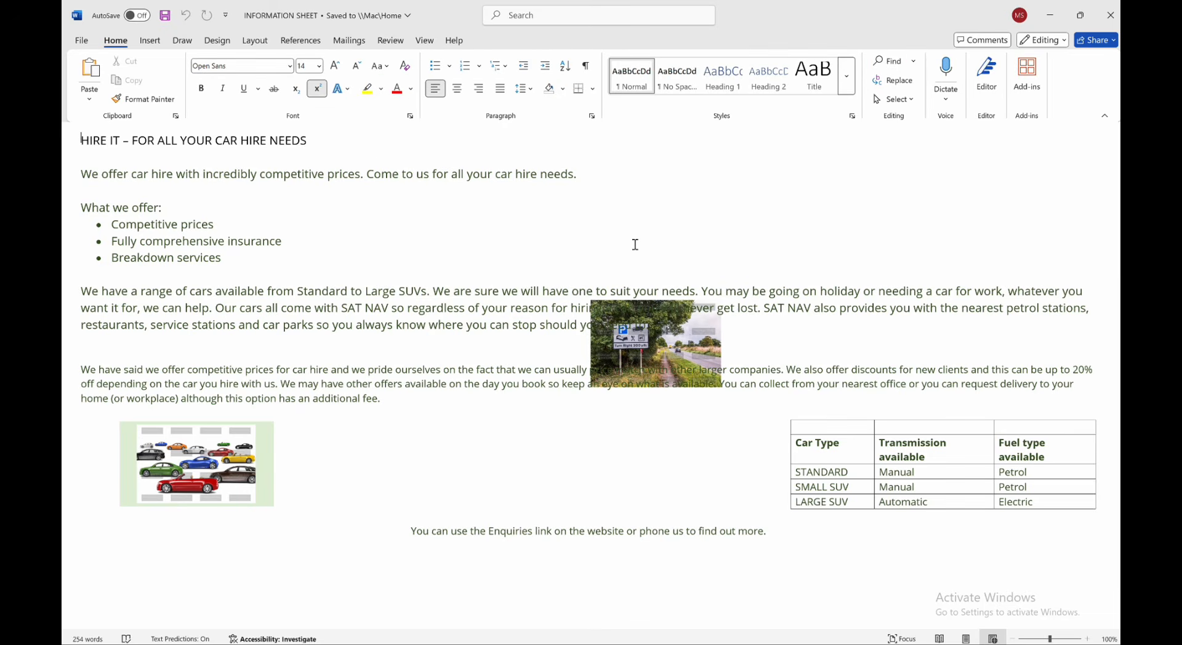
Set the page color of the INFORMATION SHEET document to a pale green from the theme colors.
left_click(219, 41)
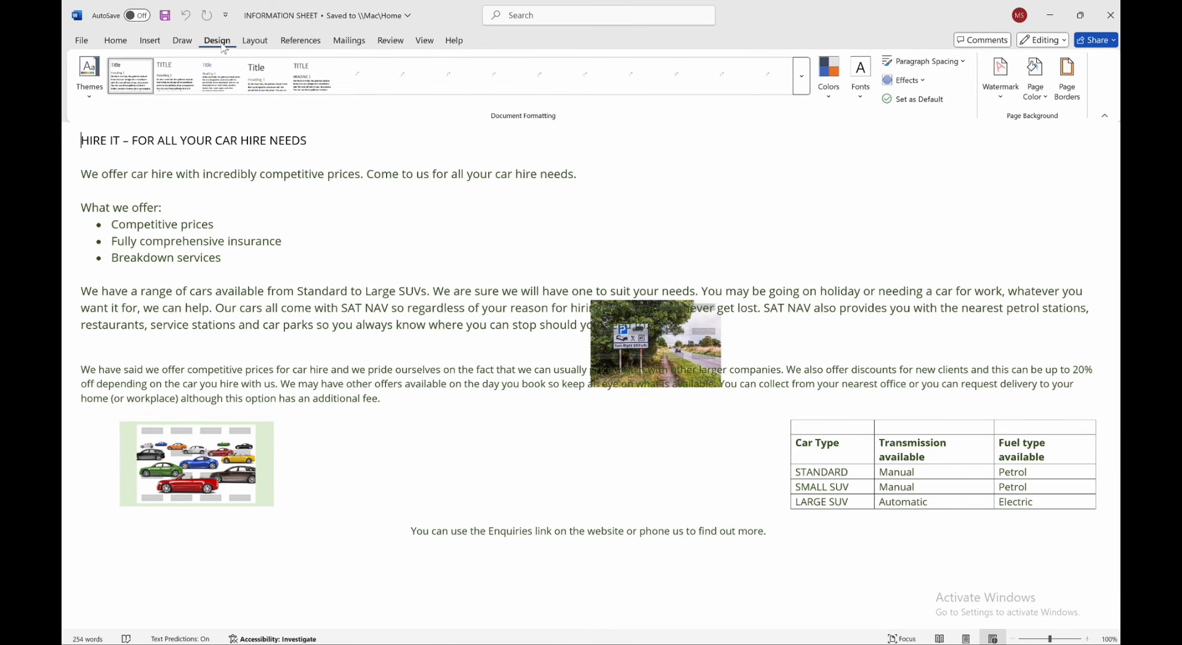
left_click(1035, 79)
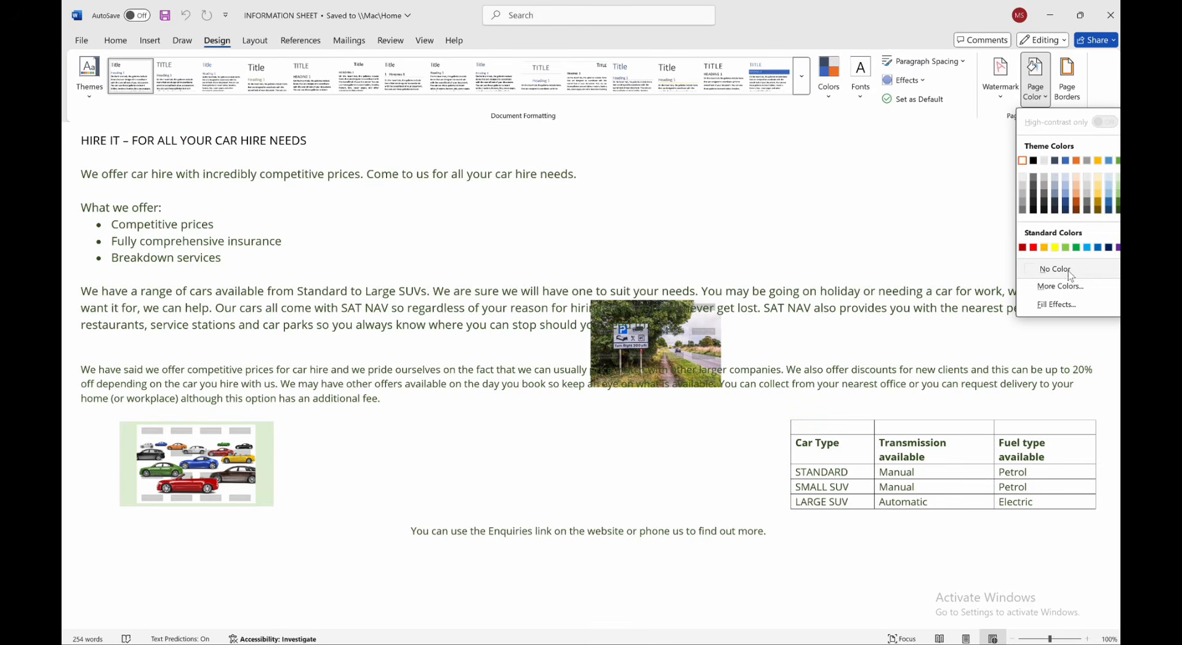
left_click(1066, 306)
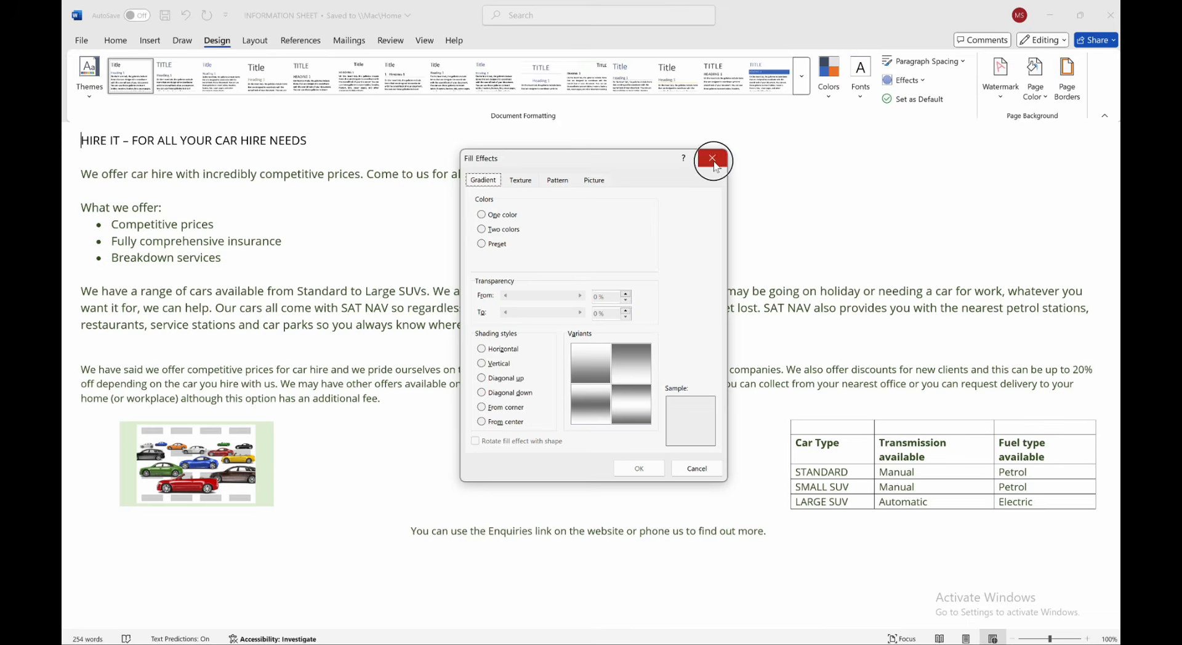
left_click(712, 160)
left_click(1036, 79)
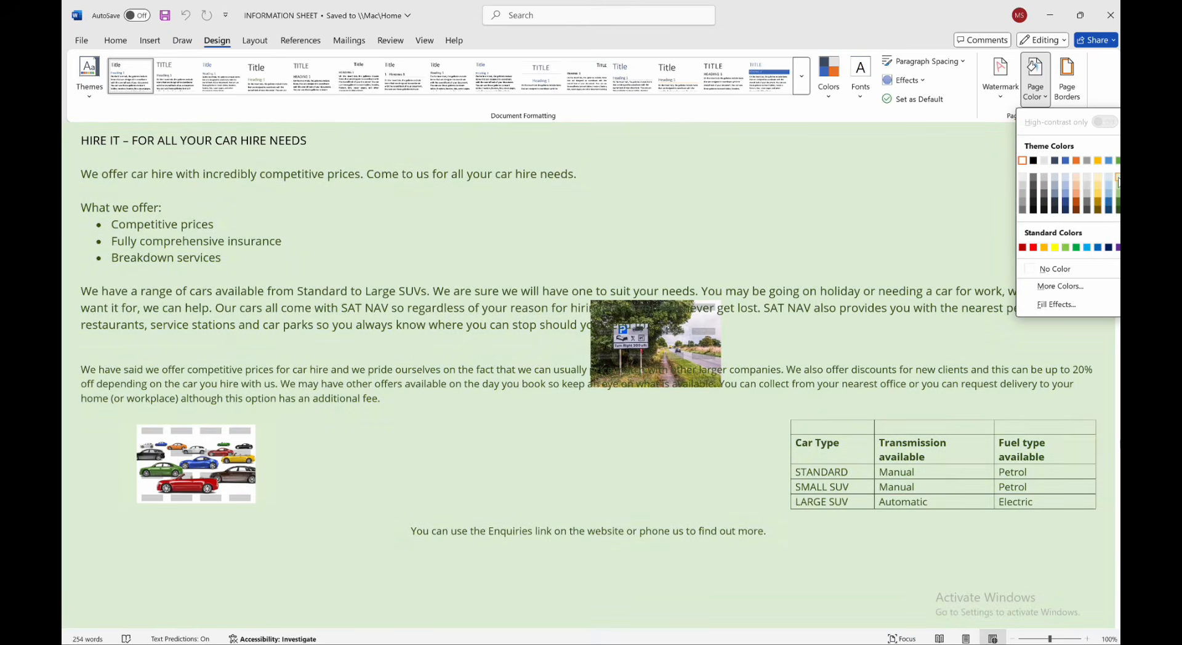
left_click(1116, 179)
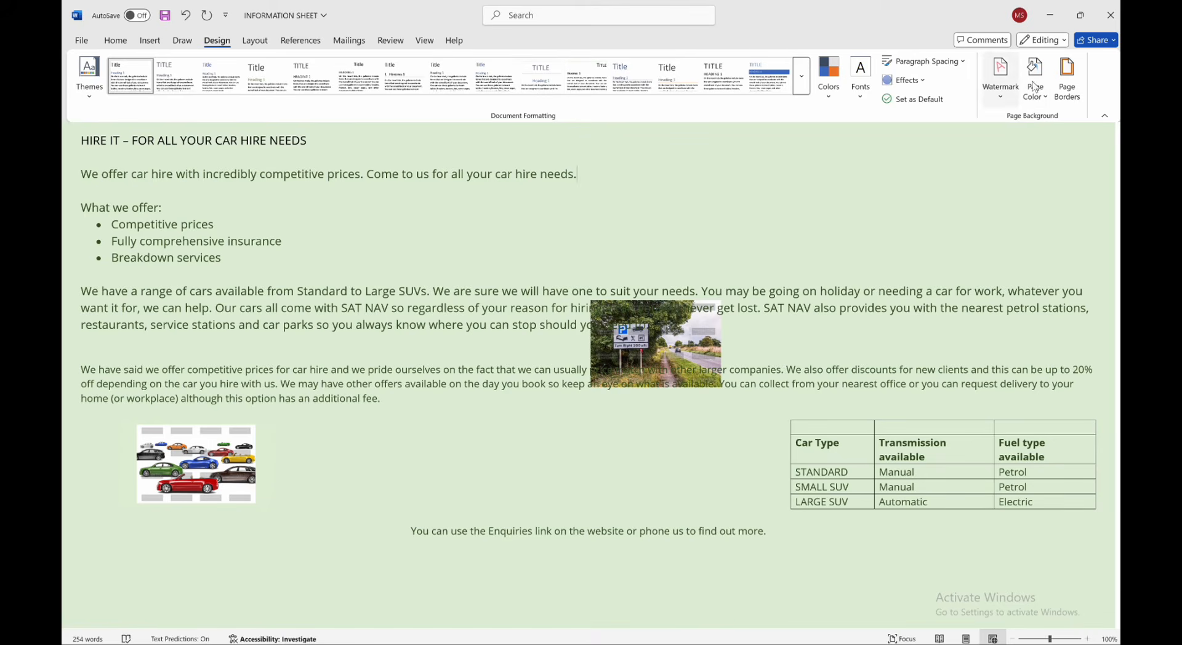
Add a 3 pt double-line box page border to the whole document.
left_click(1078, 86)
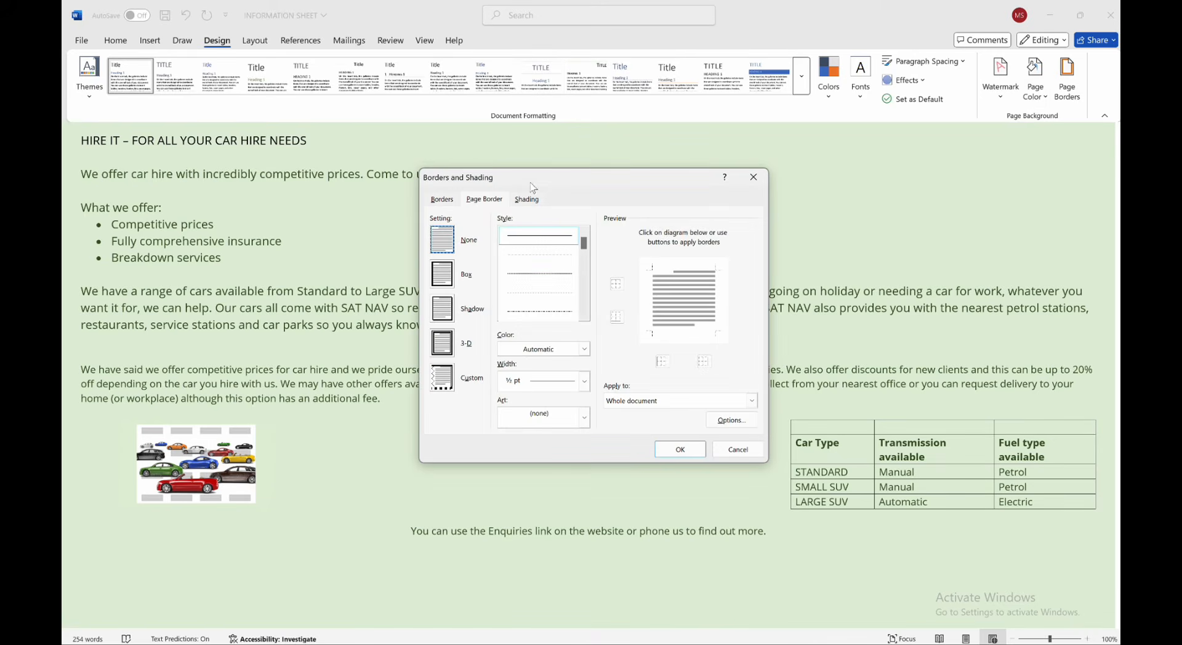
left_click(499, 203)
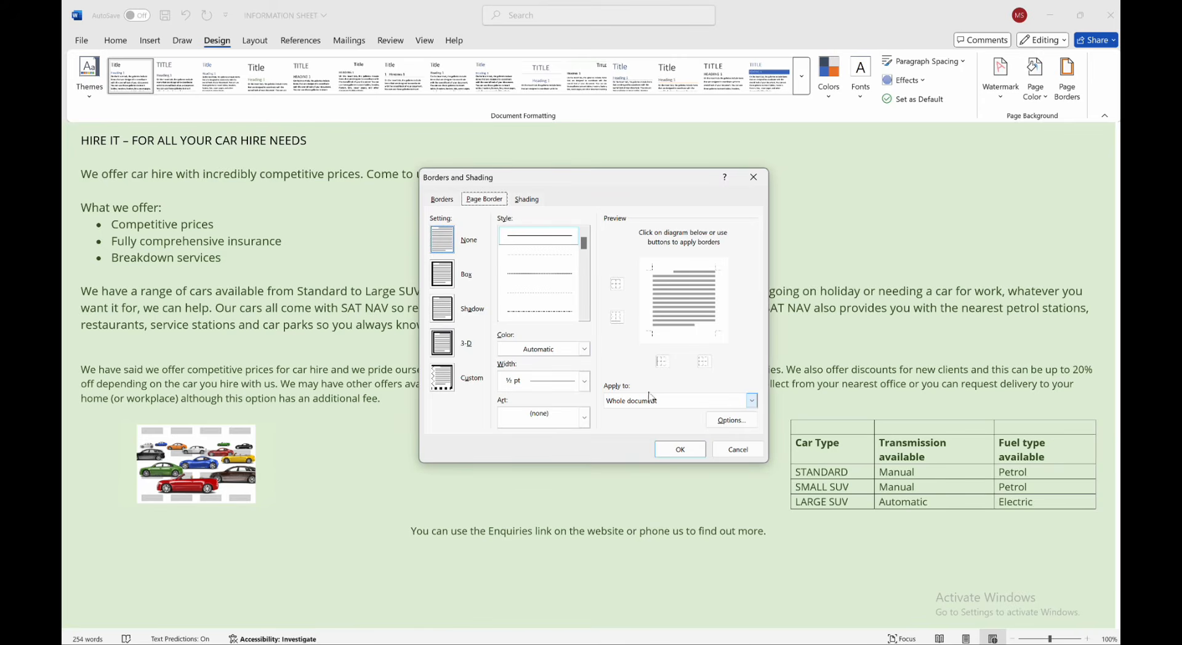
left_click_drag(585, 243, 584, 277)
left_click(540, 299)
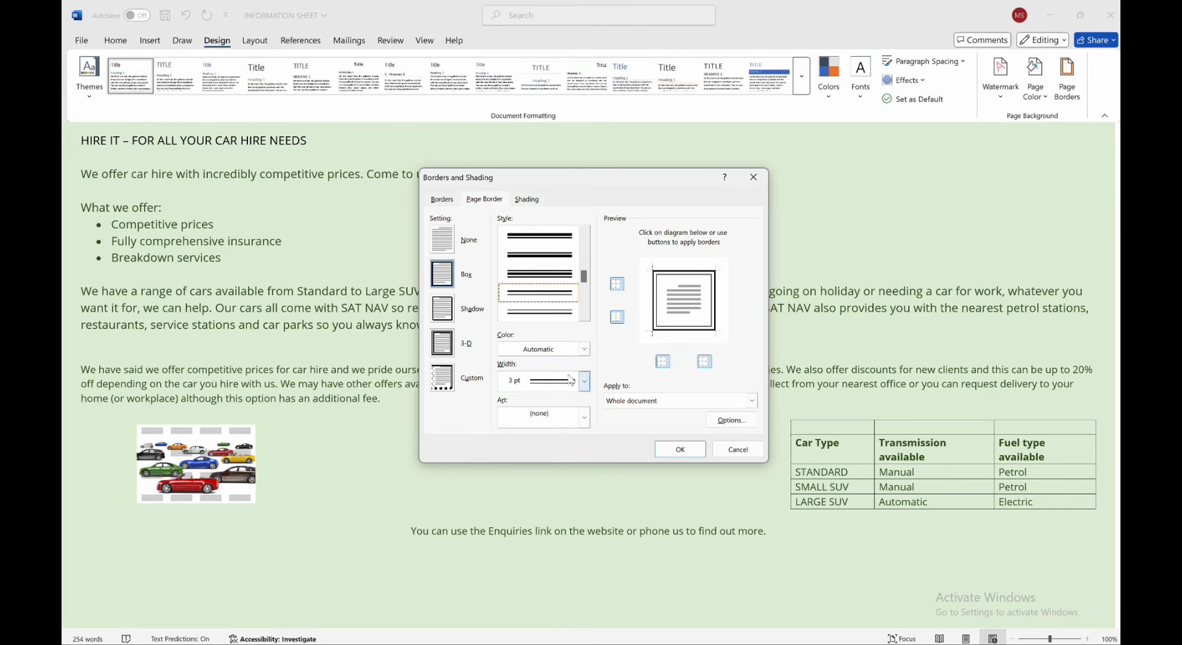
left_click(545, 317)
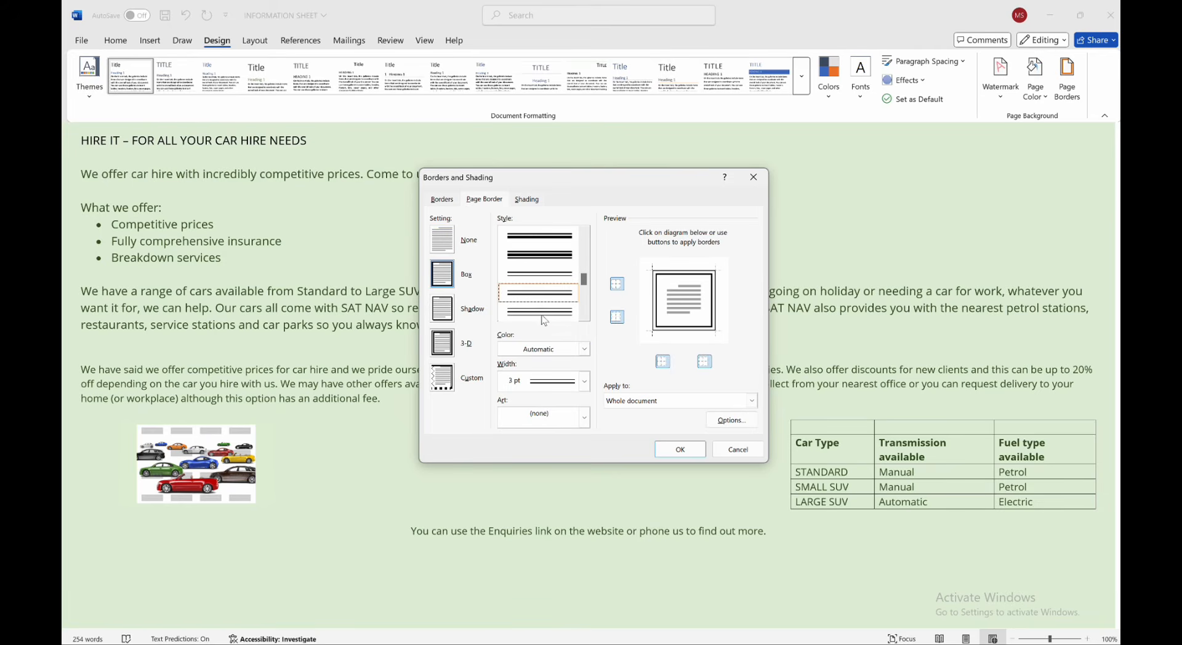
left_click(668, 451)
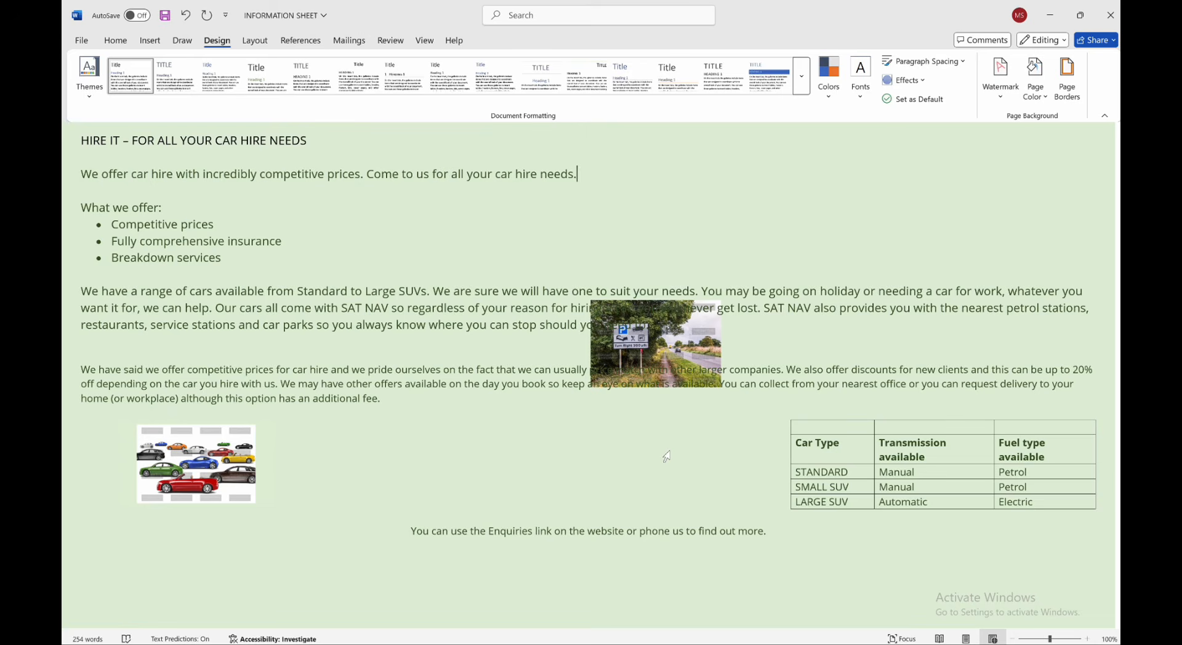
left_click(641, 472)
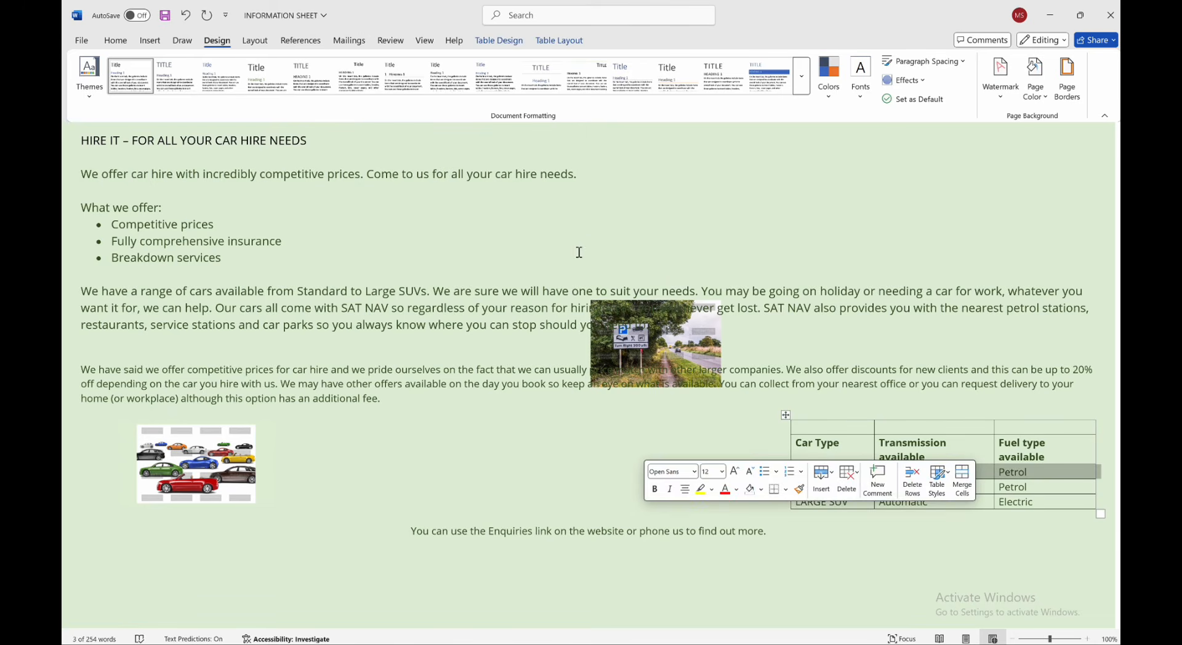
right_click(593, 206)
key("Escape")
Reapply the 3 pt double-line page border with the Box setting, applied to the whole document.
left_click(1081, 15)
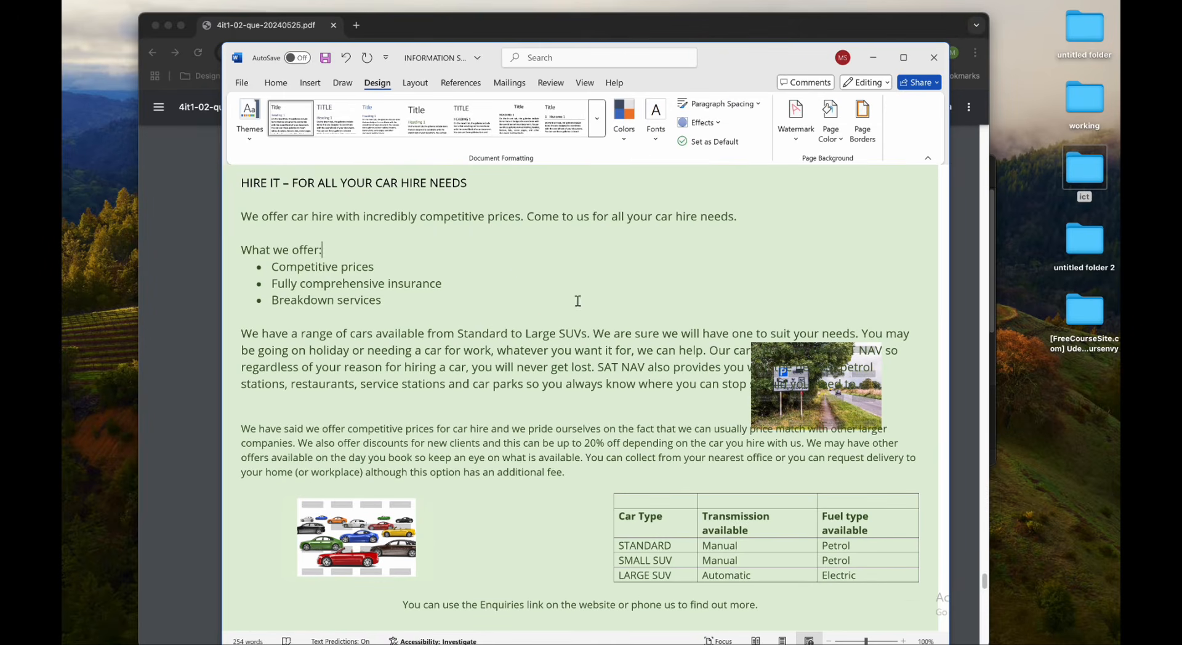
left_click(868, 127)
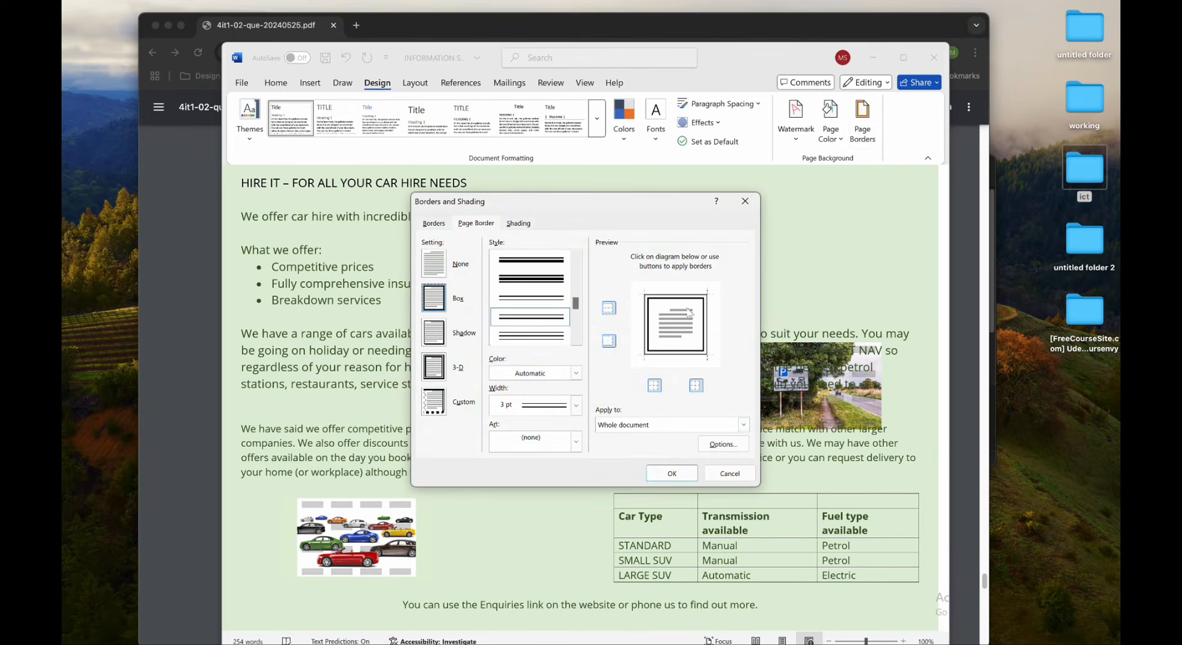
left_click(642, 425)
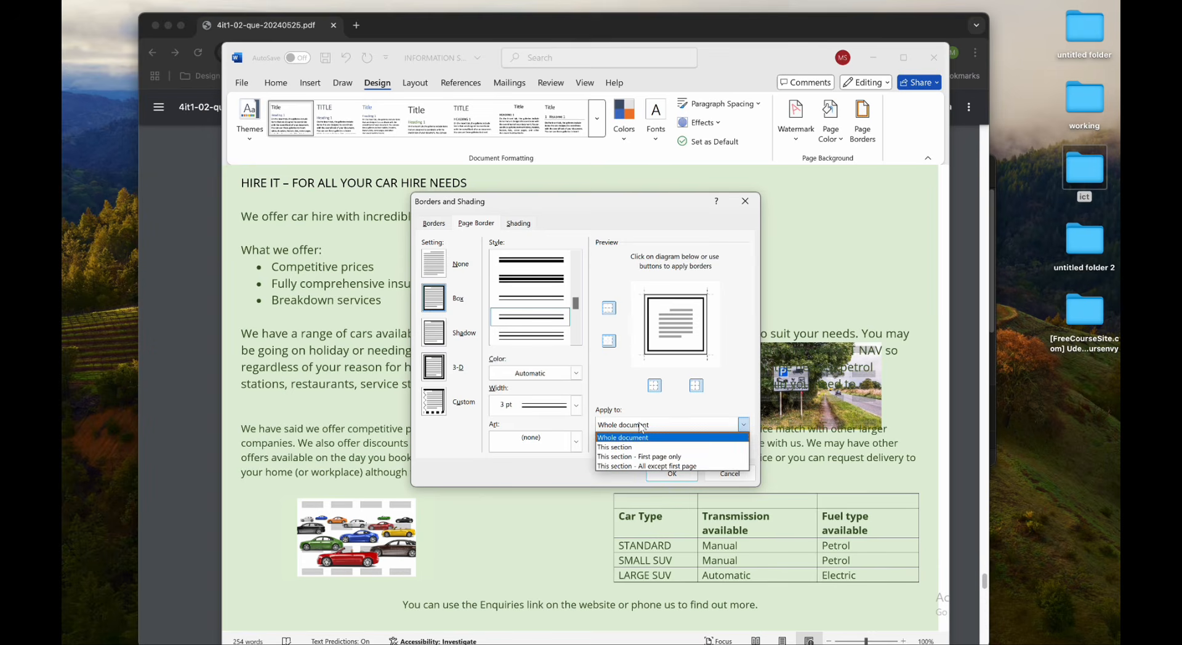
left_click(640, 438)
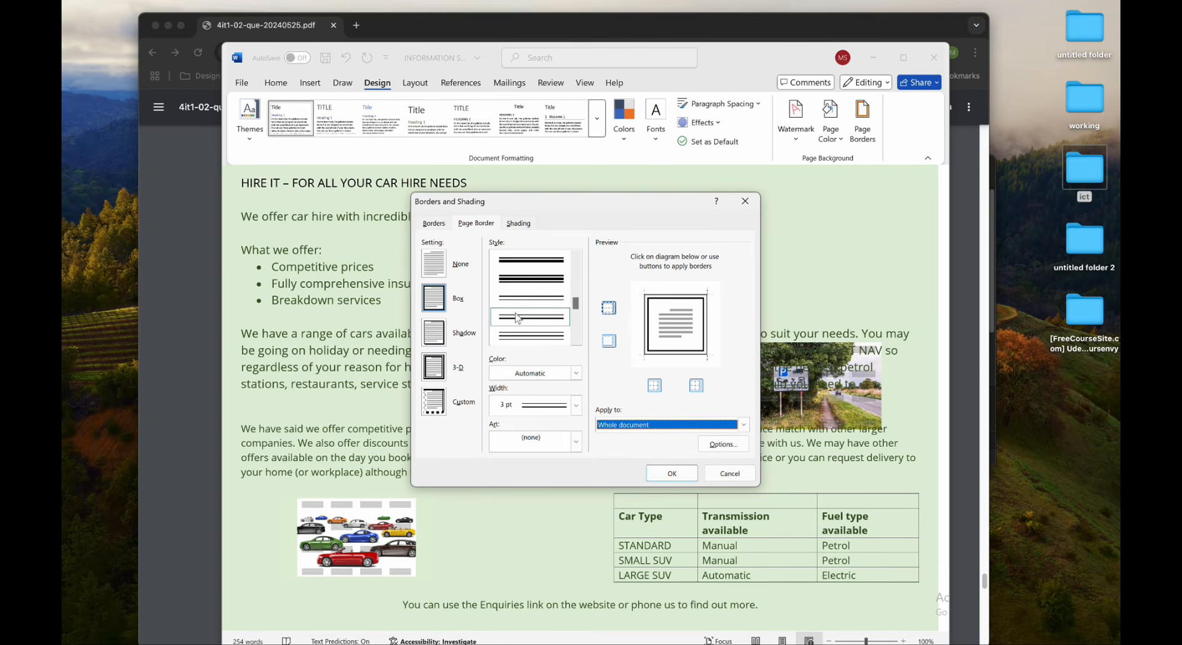
left_click(438, 302)
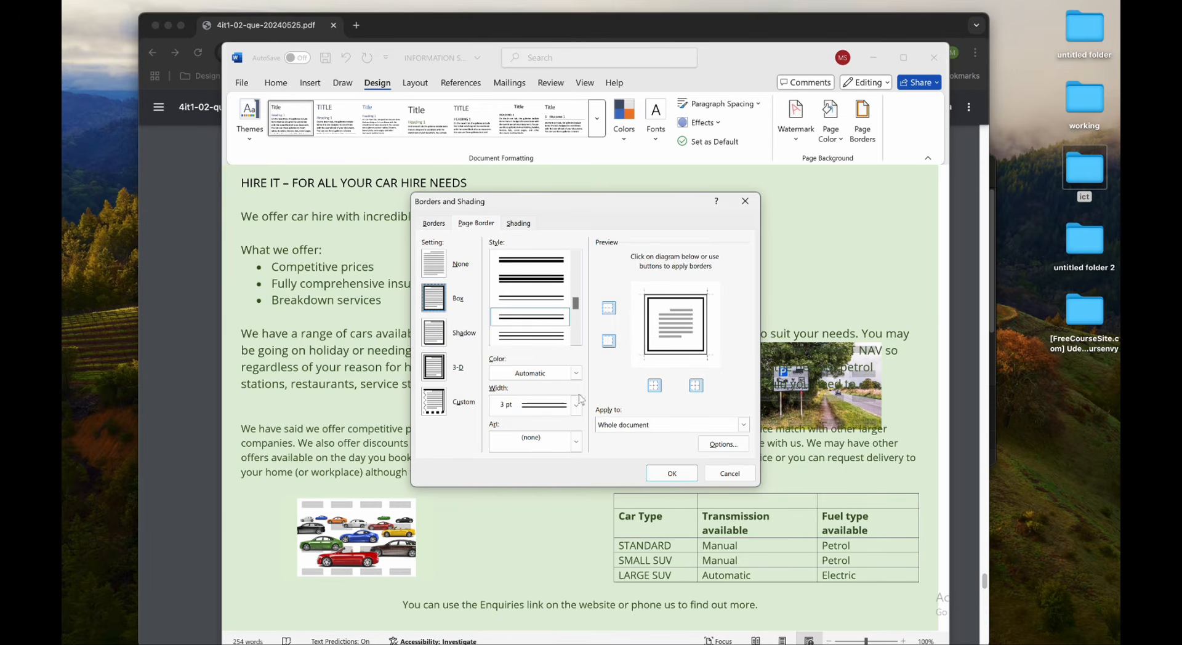
left_click(673, 473)
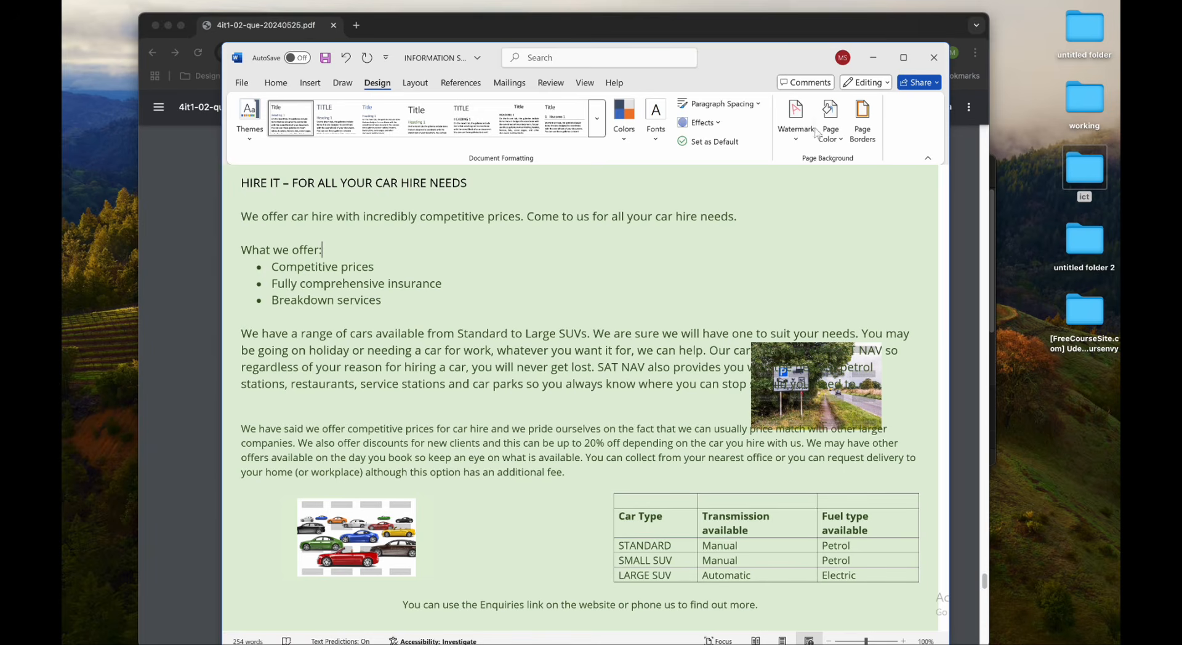
left_click(867, 82)
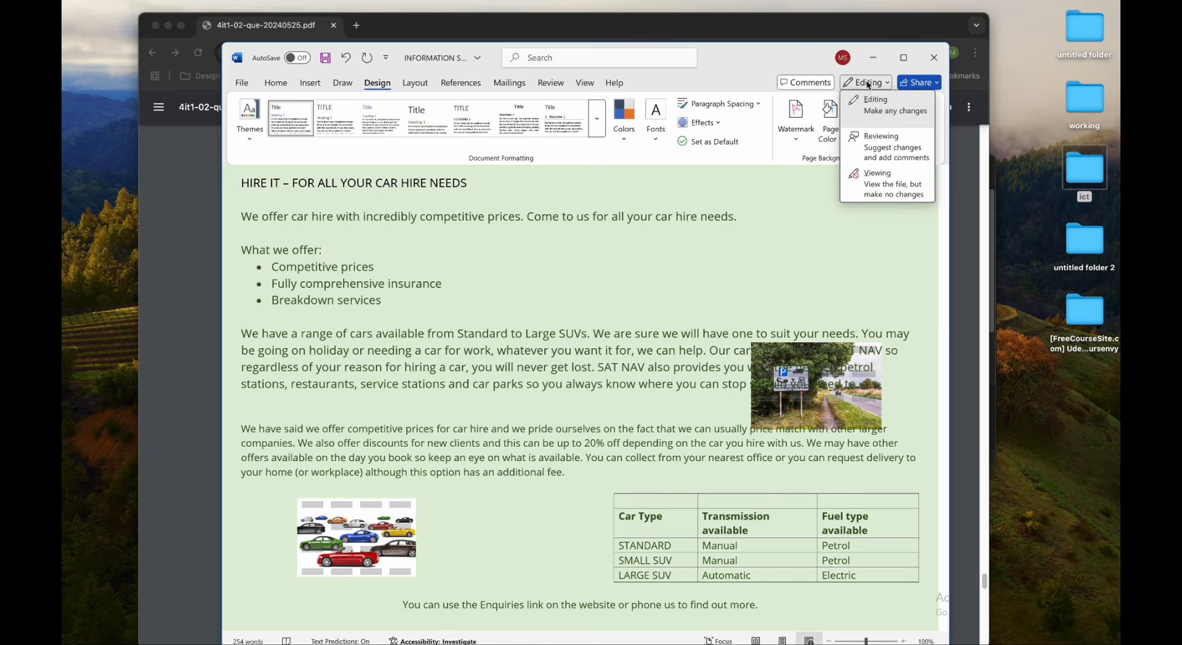
left_click(785, 232)
Change the whole document's page border to a heavier 3 pt double-line style.
left_click(859, 122)
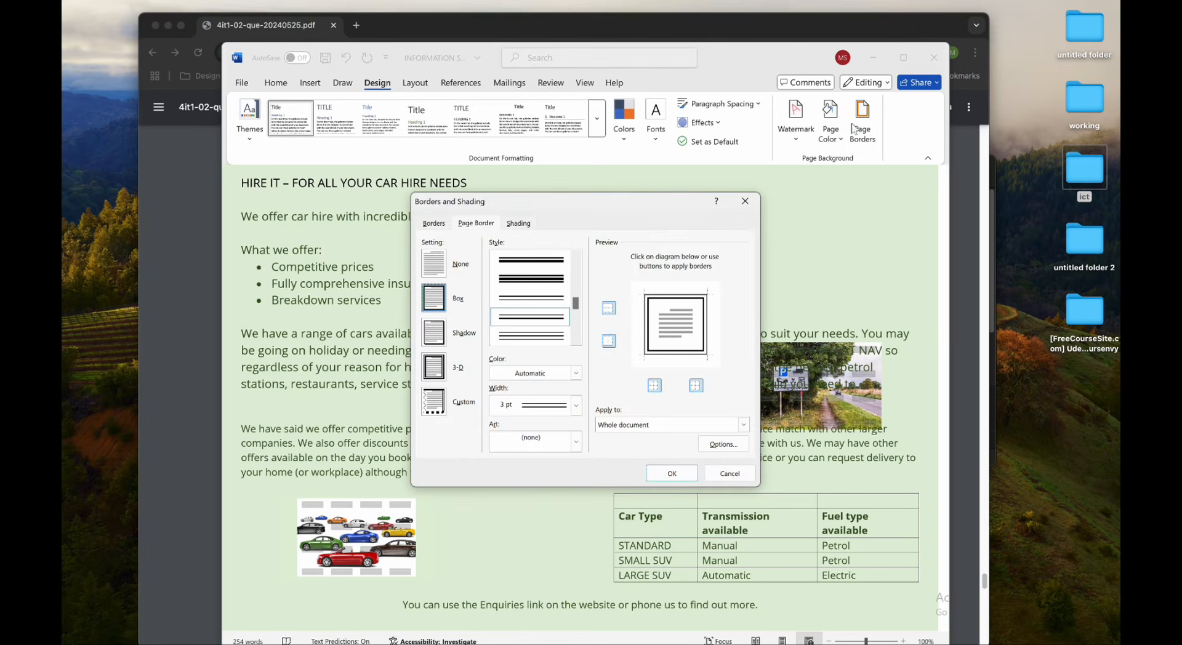
left_click(518, 259)
scroll(518, 261, "up", 1)
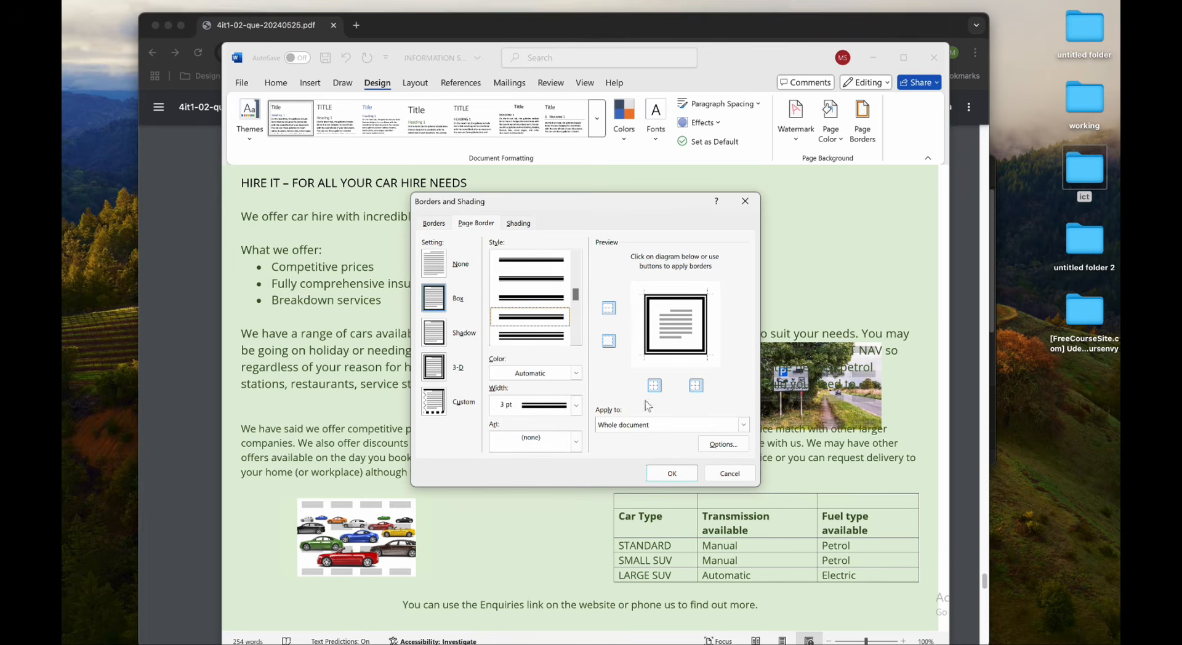
left_click(673, 474)
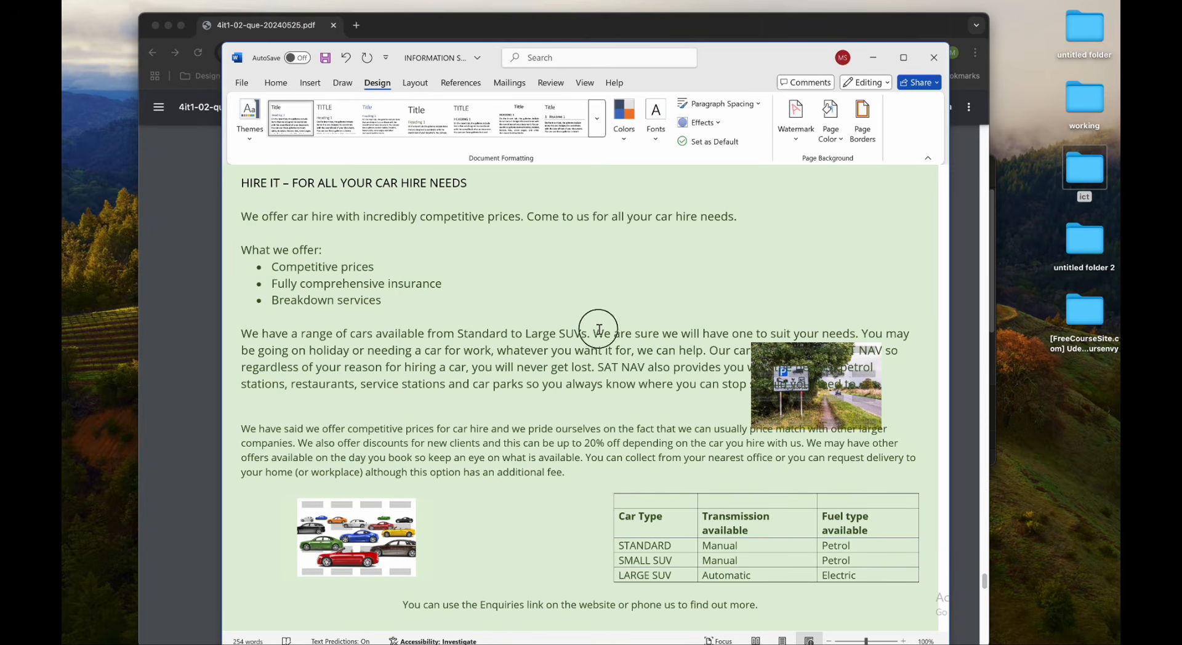
Add a 3 pt Box page border in a thick-and-thin double-line style to the whole INFORMATION SHEET document.
left_click(903, 57)
left_click(1080, 15)
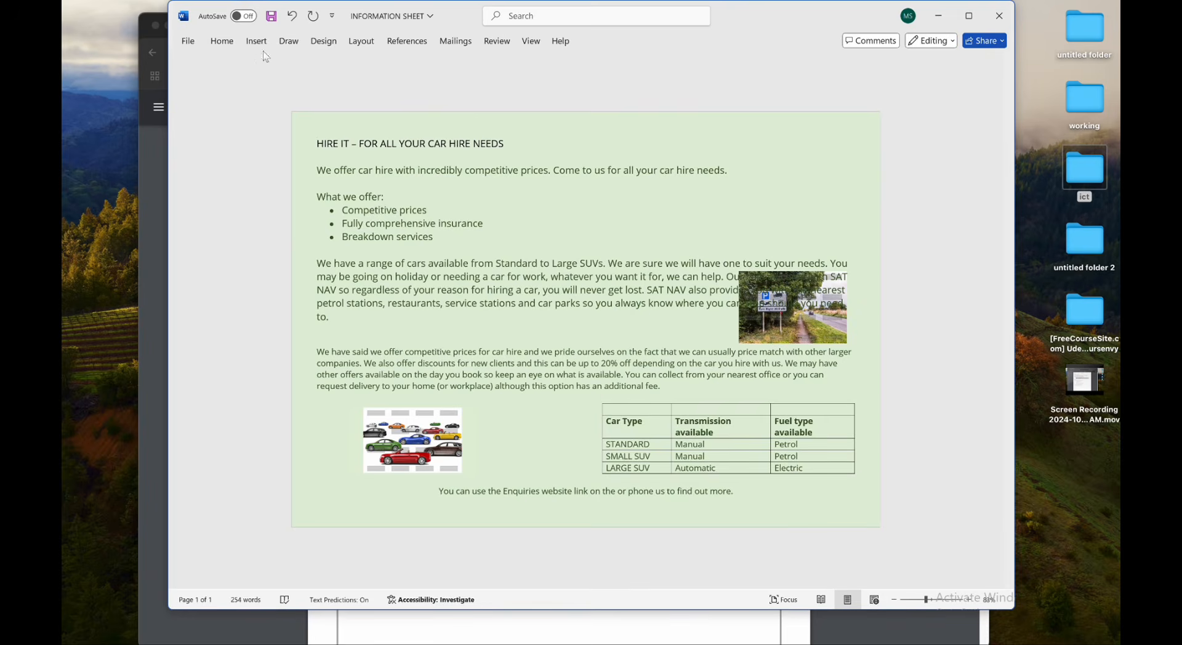
left_click(333, 49)
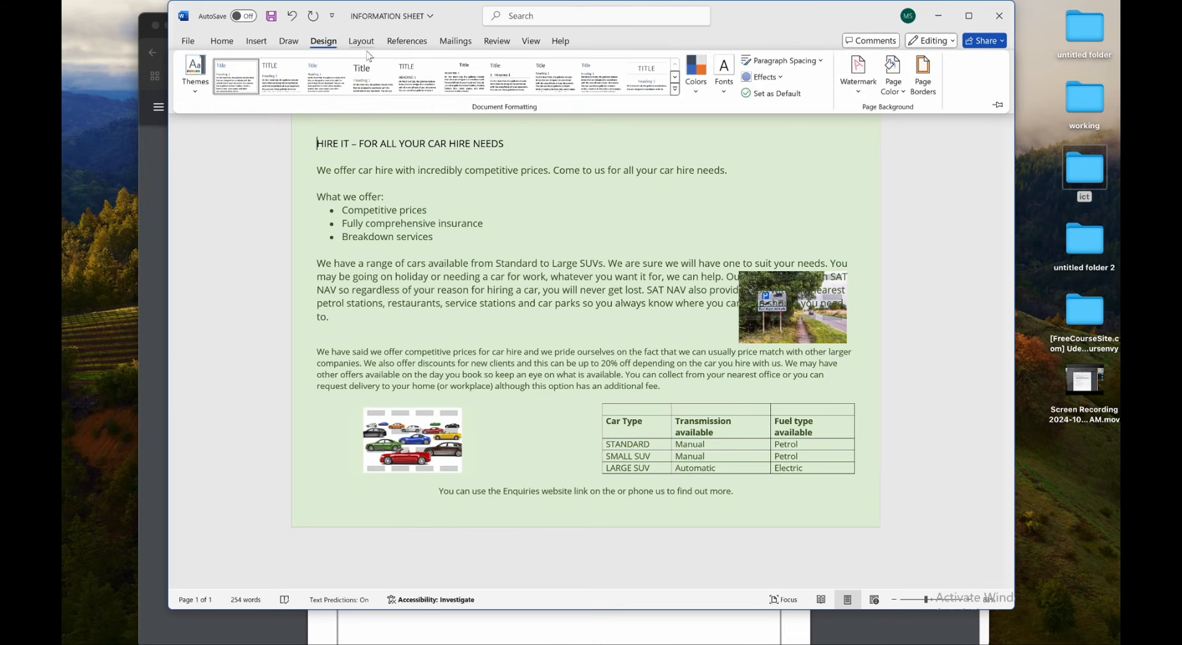
left_click(932, 75)
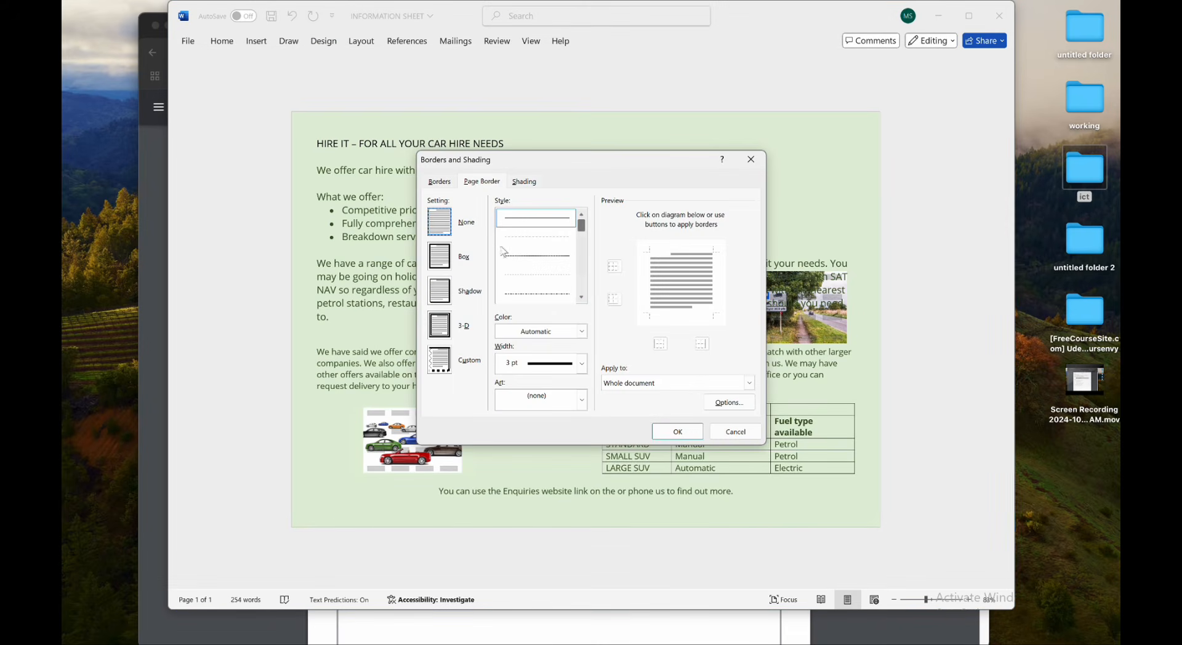
left_click(483, 185)
left_click(456, 260)
scroll(532, 275, "down", 4)
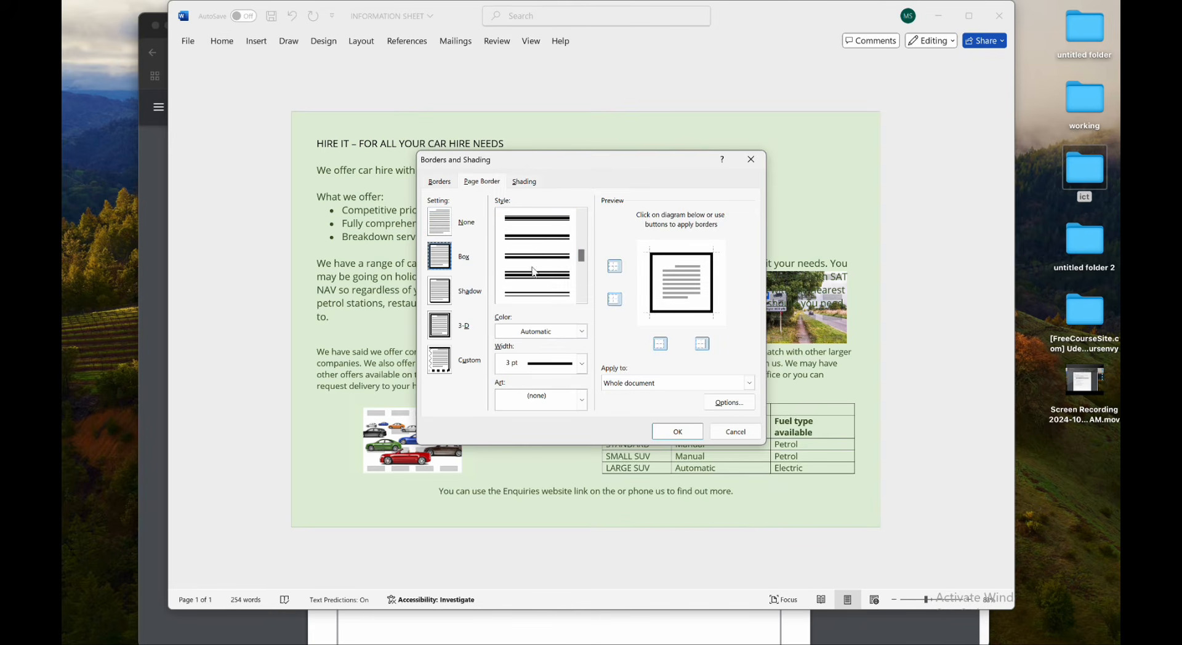
left_click(535, 255)
left_click(672, 433)
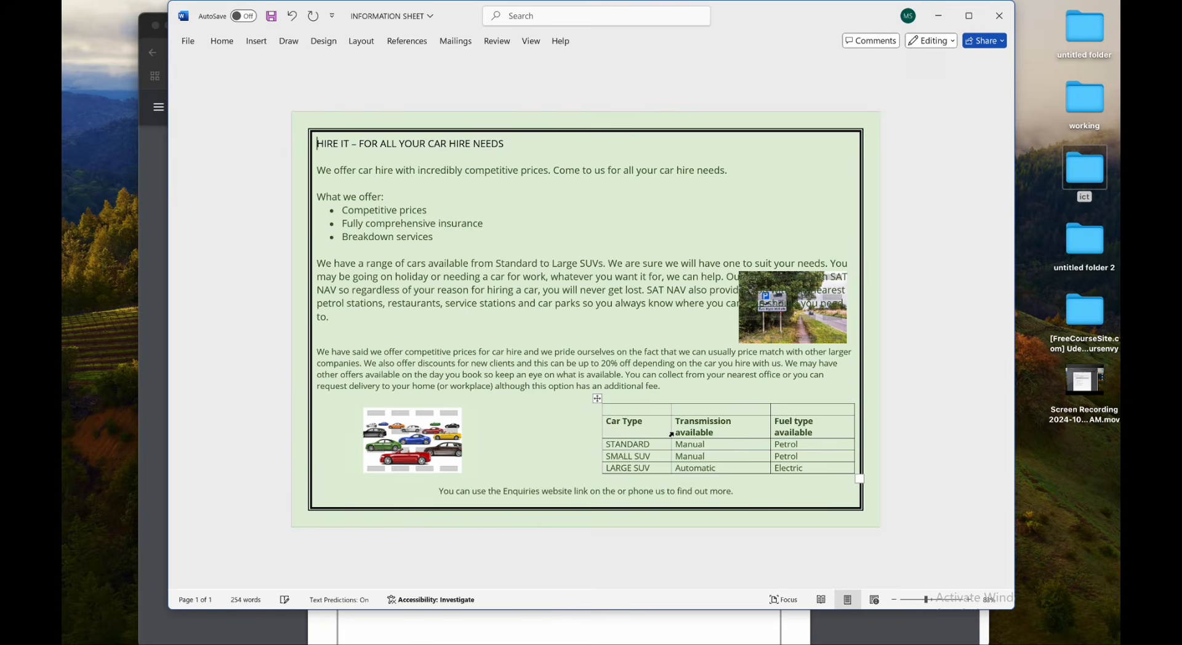
left_click(878, 421)
Switch to the exam PDF in Chrome to check the Task B4 title formatting instructions, and return to the Word document.
left_click(591, 624)
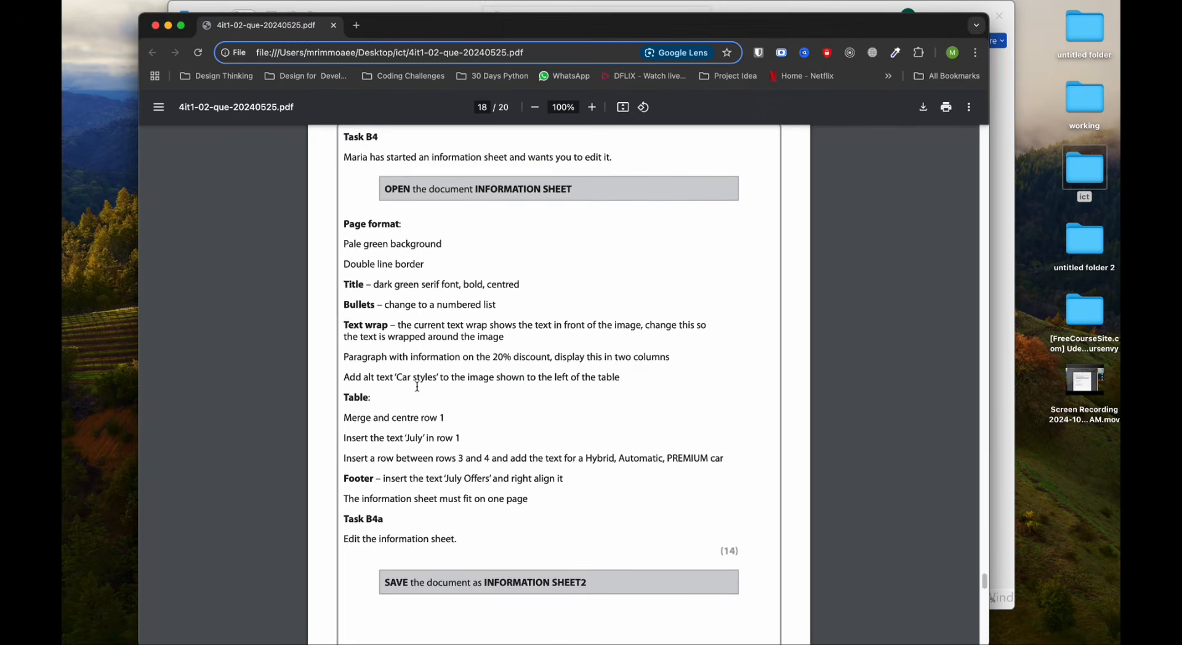
scroll(382, 320, "down", 1)
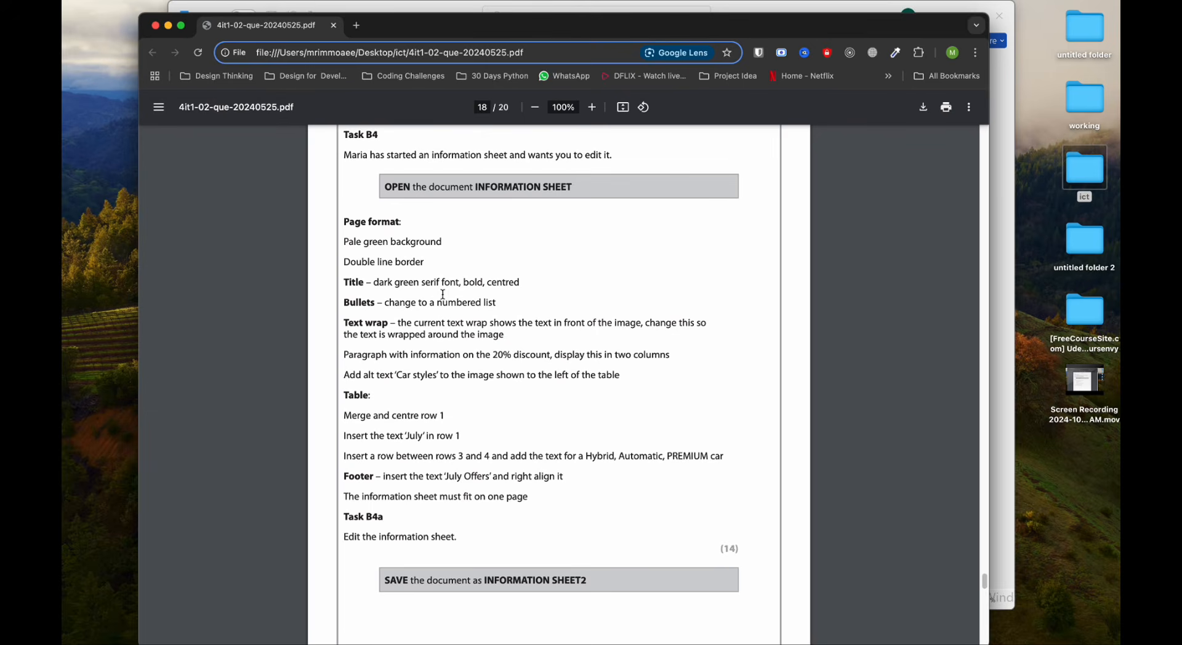
left_click(1001, 294)
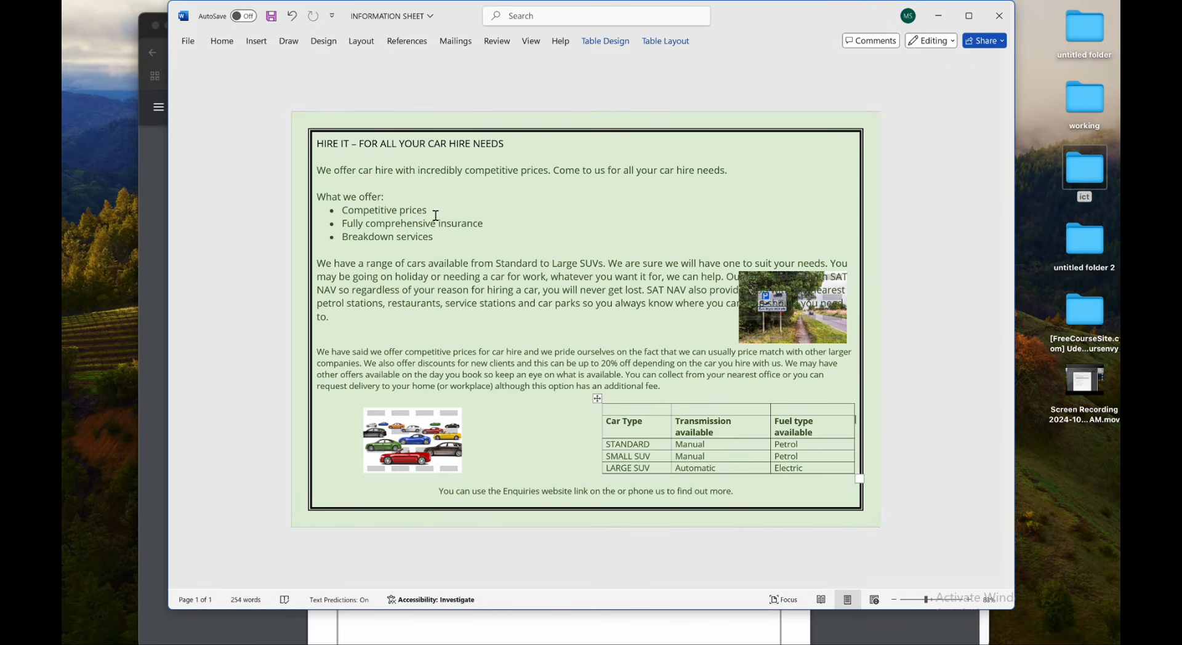
left_click(161, 220)
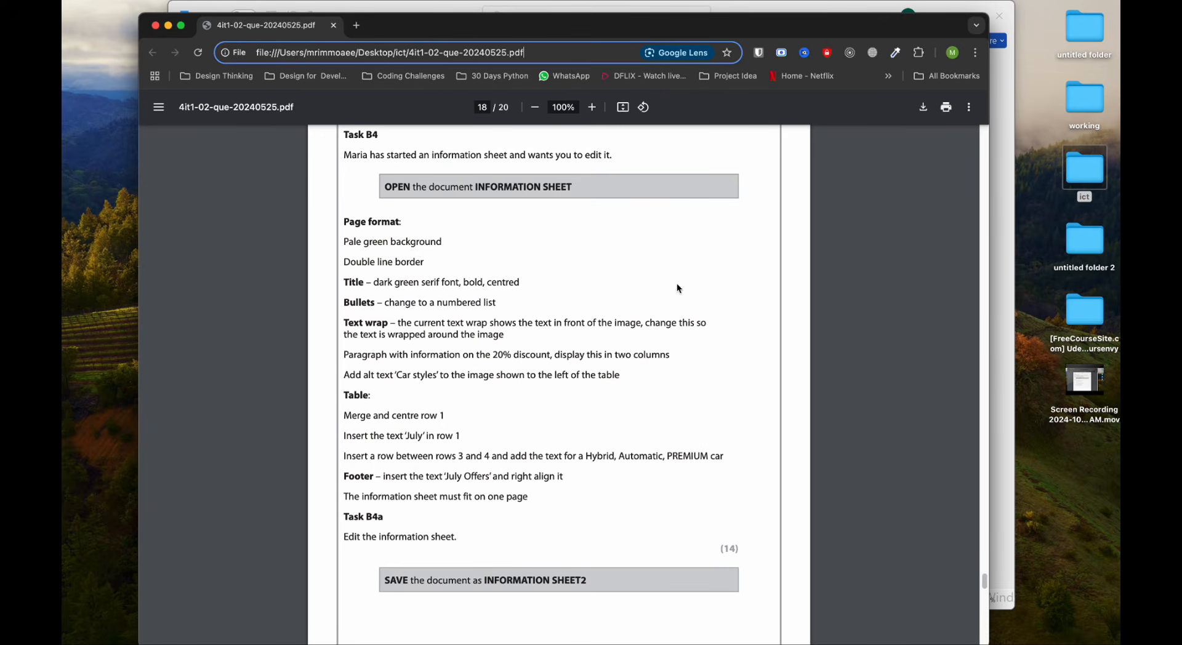
left_click(995, 249)
Format the title "HIRE IT – FOR ALL YOUR CAR HIRE NEEDS" in a light green theme color and the Arial font.
left_click_drag(505, 143, 315, 143)
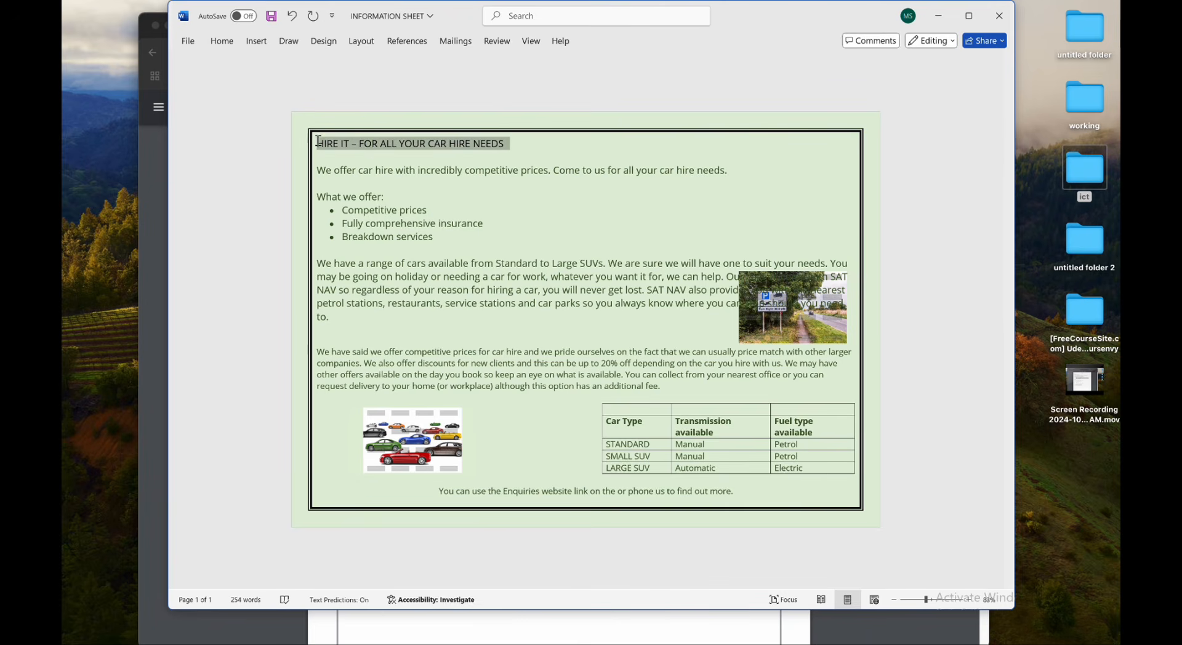
left_click(220, 43)
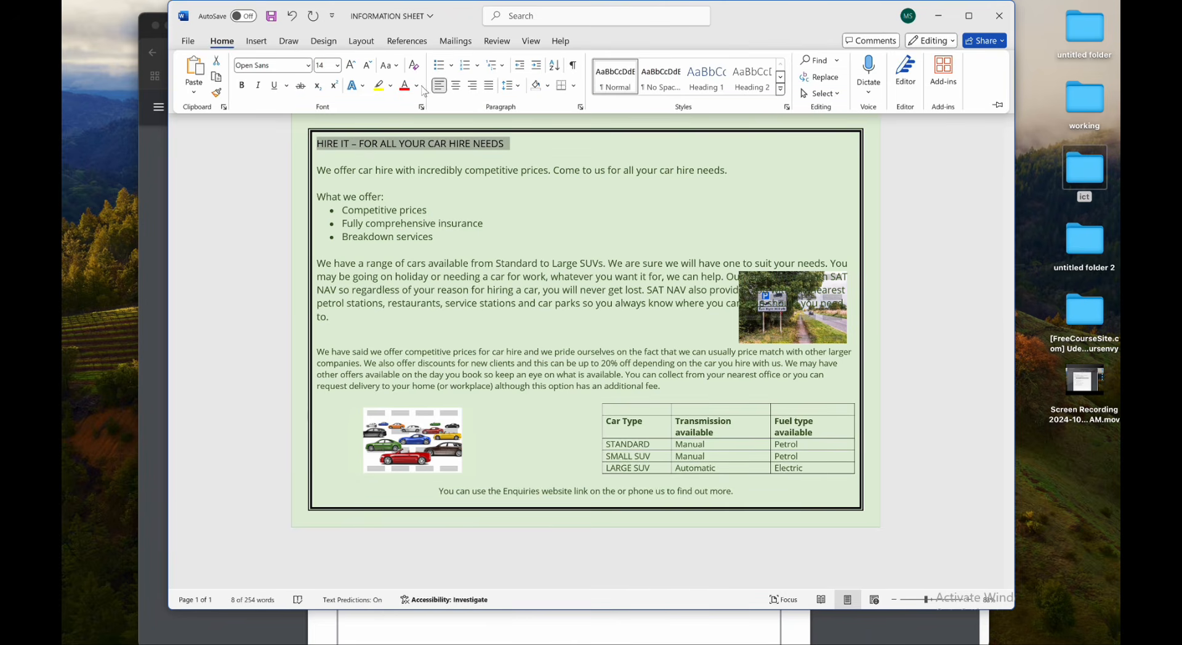
left_click(418, 90)
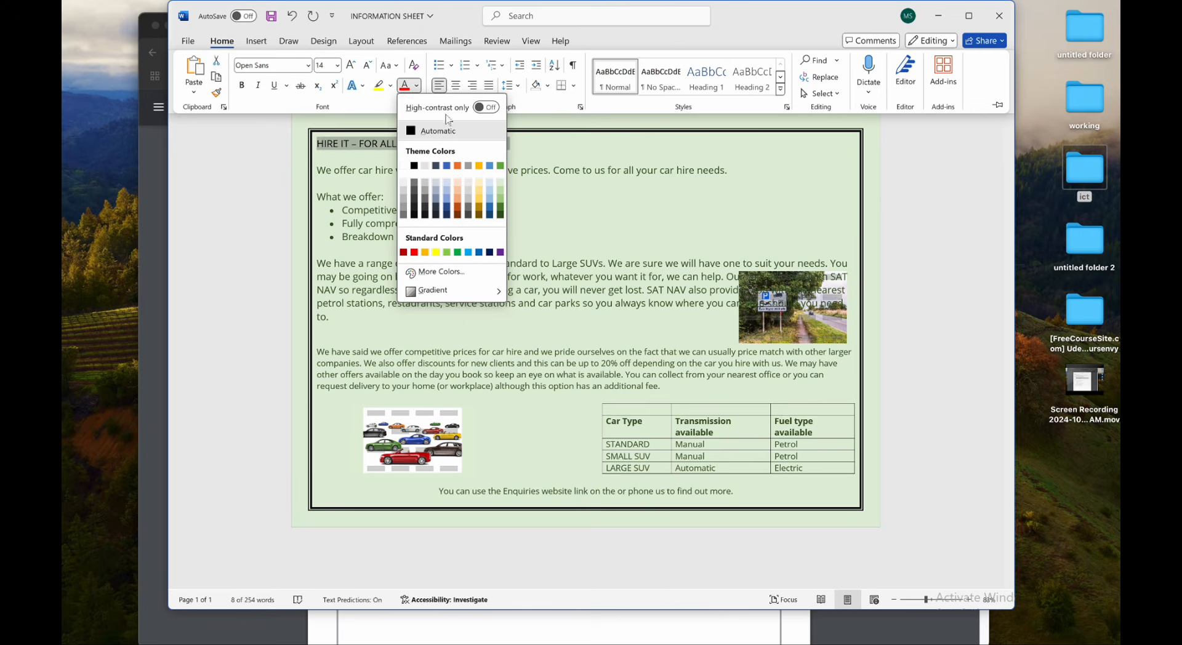
left_click(502, 207)
left_click(307, 65)
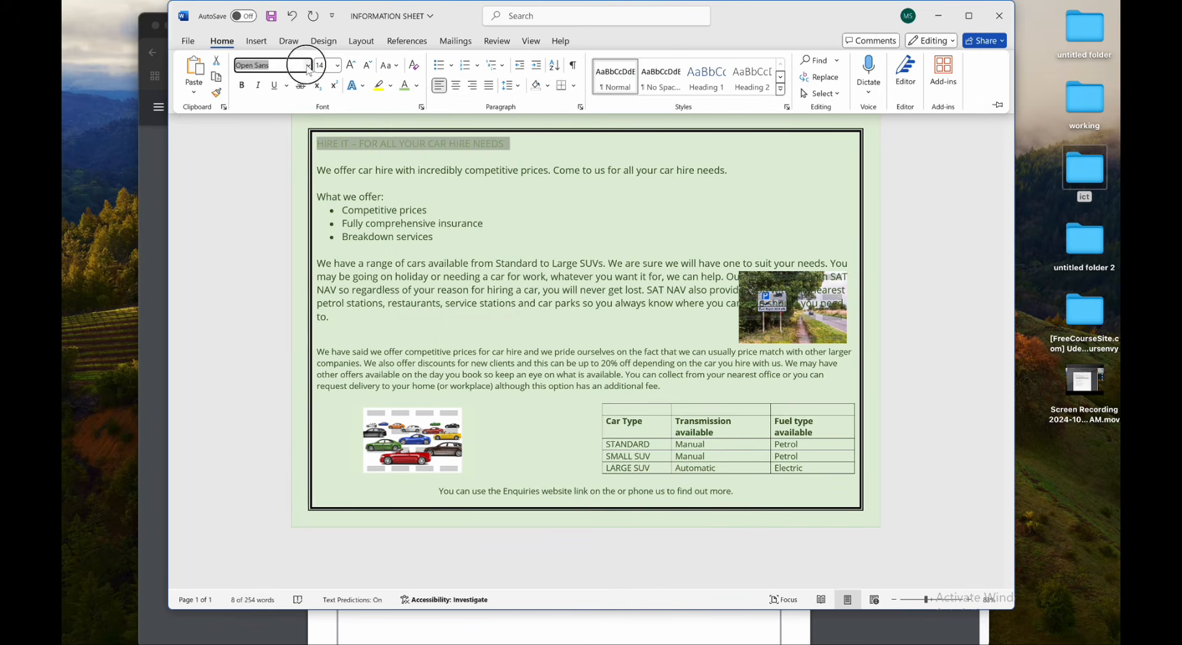
scroll(297, 311, "down", 6)
scroll(297, 311, "down", 4)
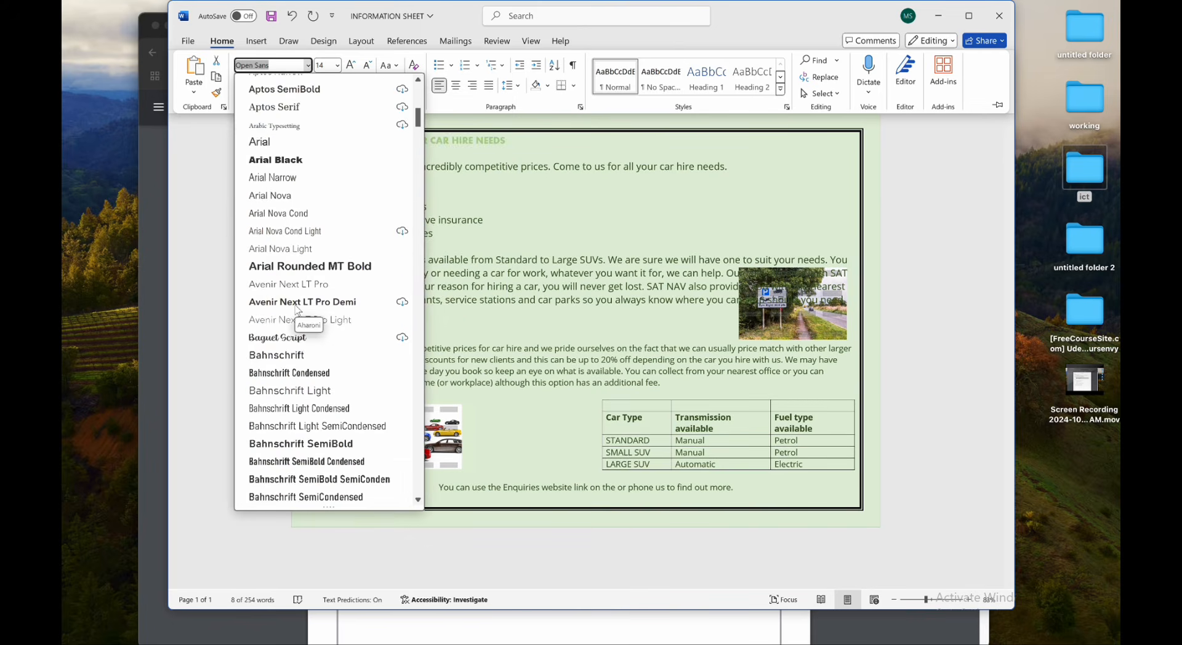
left_click(263, 142)
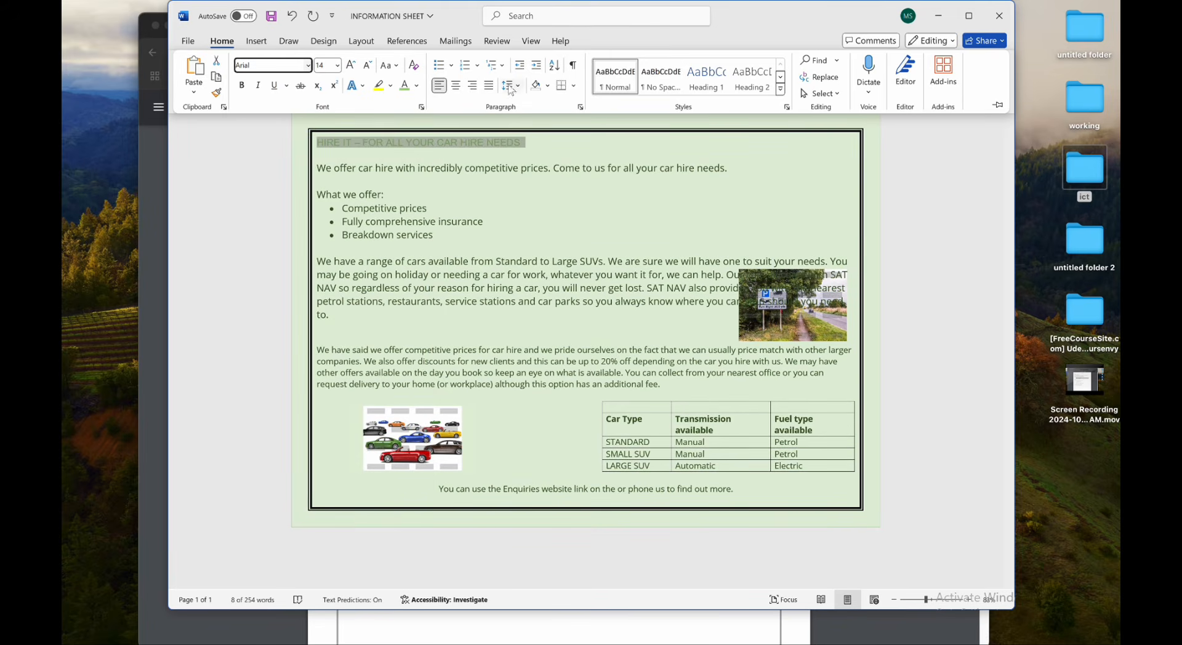
Centre the title and make it bold, as the exam PDF requires, keeping the formatting ribbon permanently displayed.
left_click(456, 85)
left_click(156, 228)
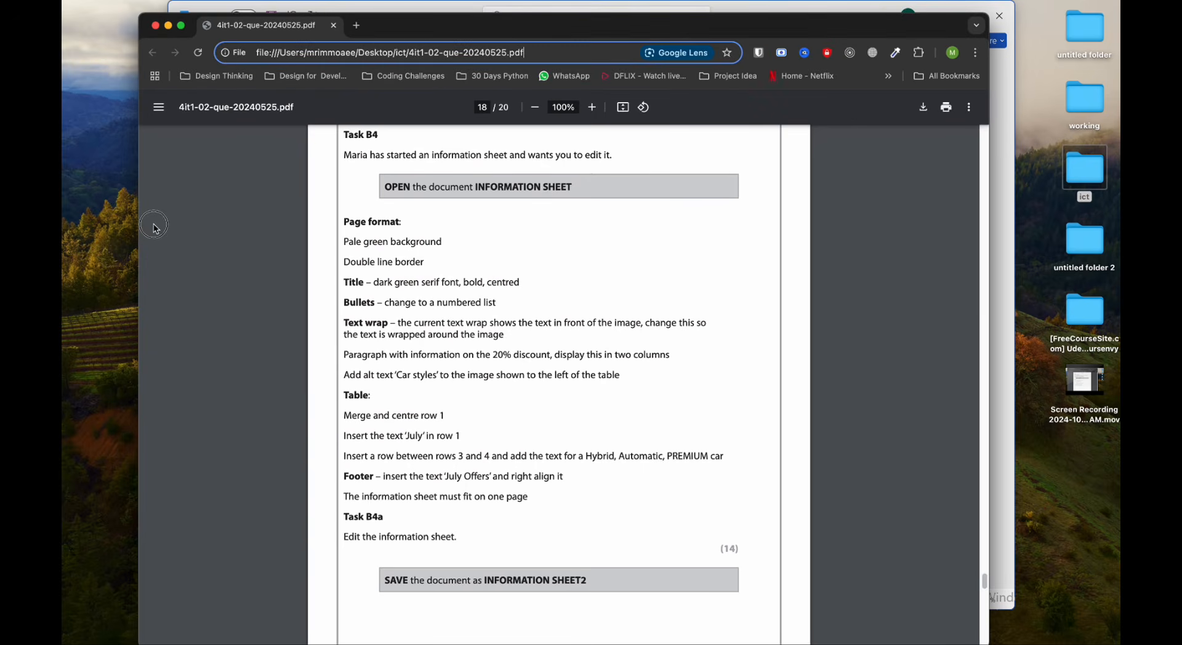
left_click(996, 225)
left_click(219, 44)
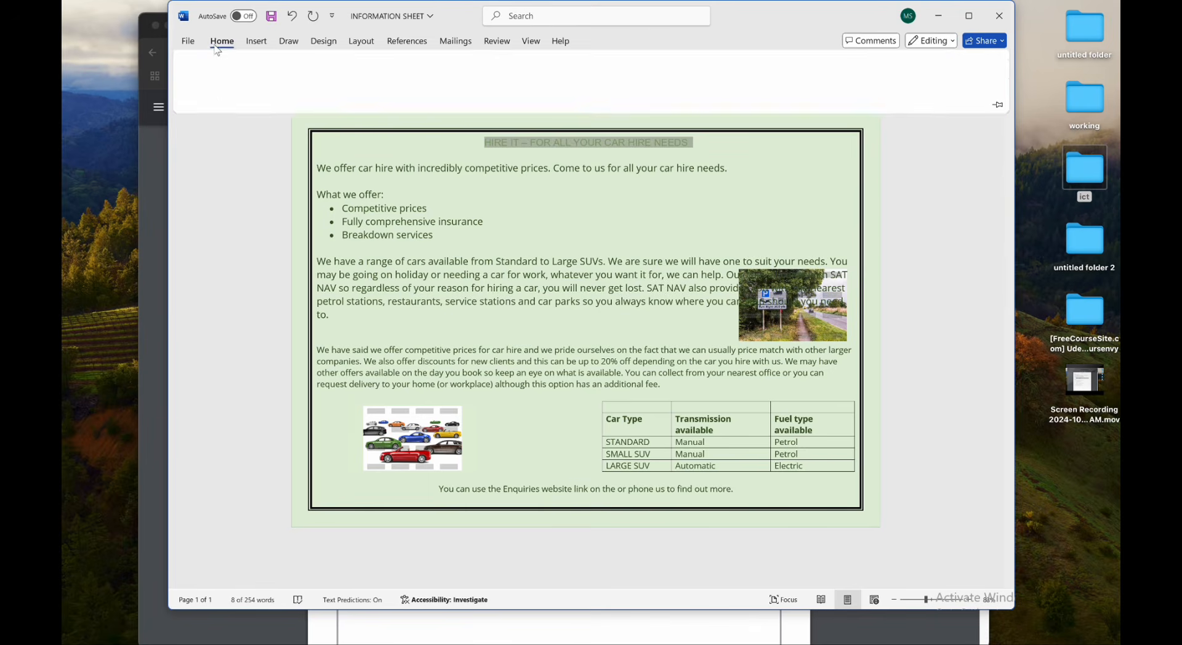
left_click(998, 105)
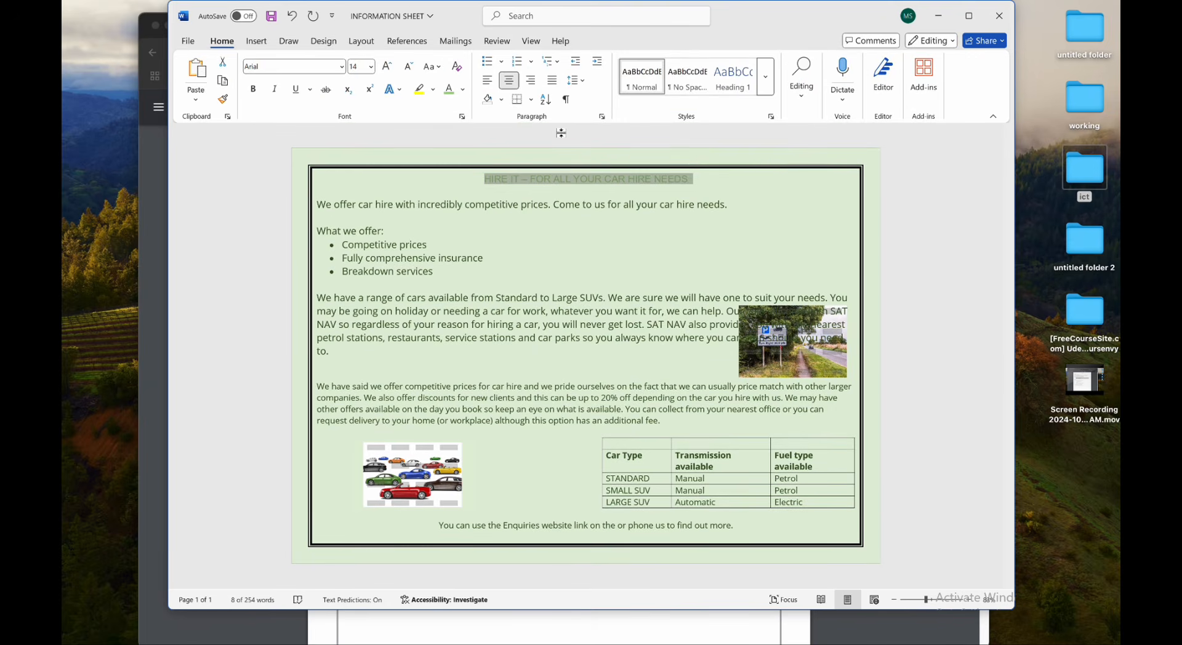
left_click(253, 89)
left_click(420, 245)
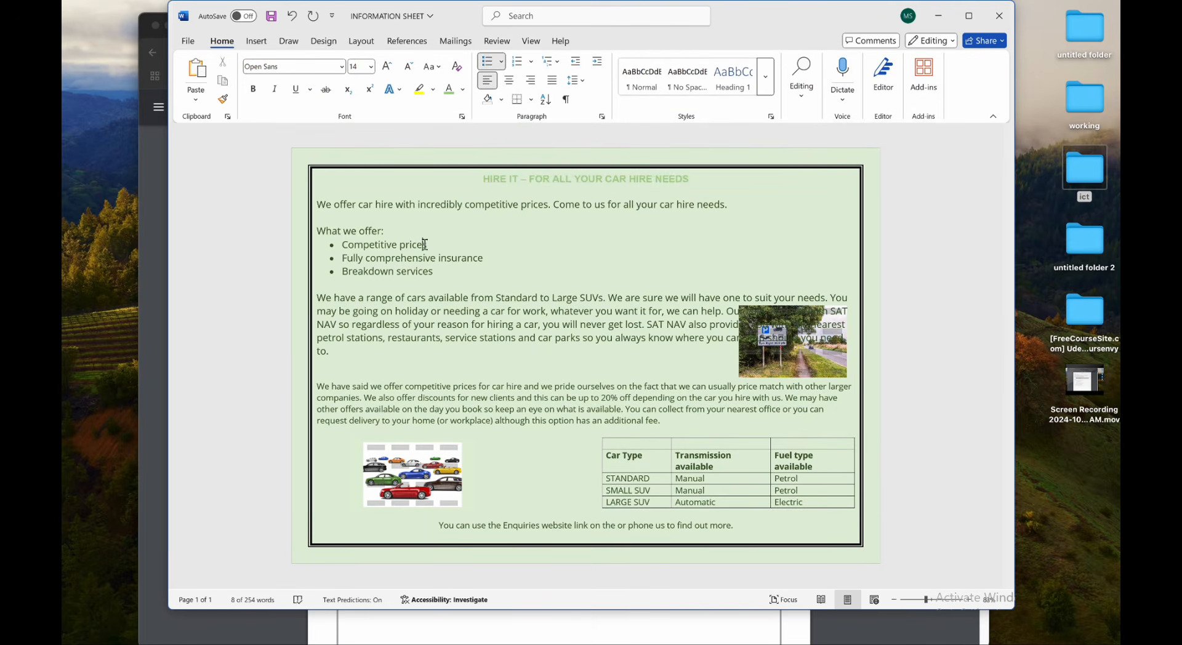
Change the title's font color to a darker green from the theme colors.
left_click(570, 186)
left_click_drag(690, 180, 483, 179)
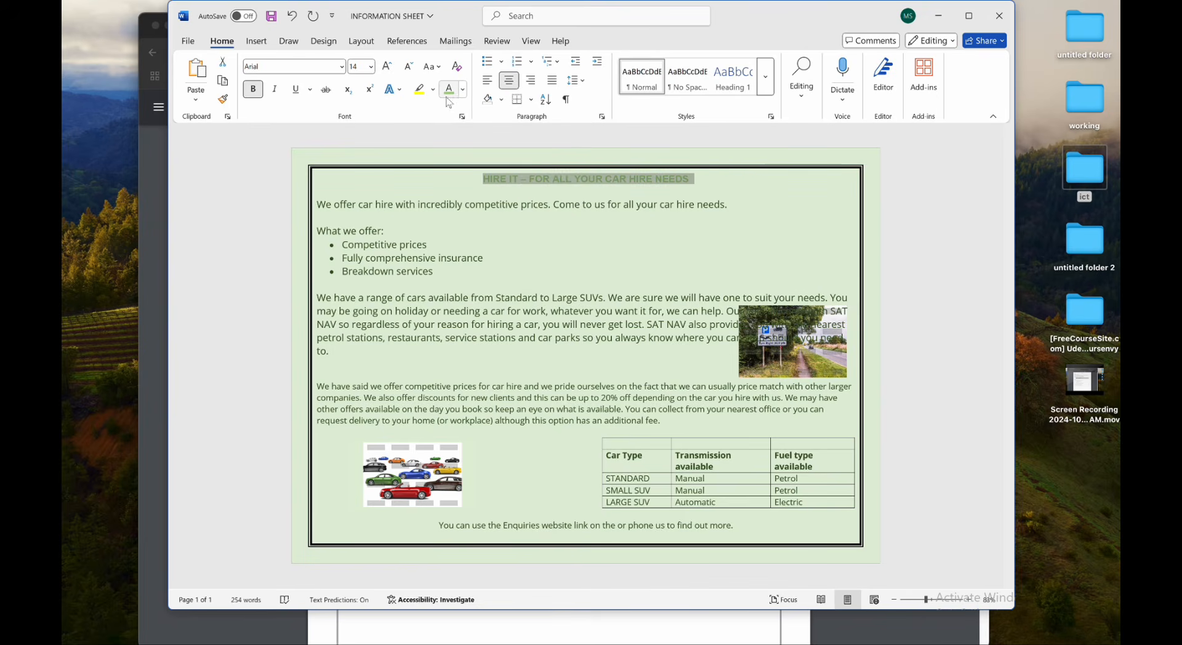
left_click(463, 90)
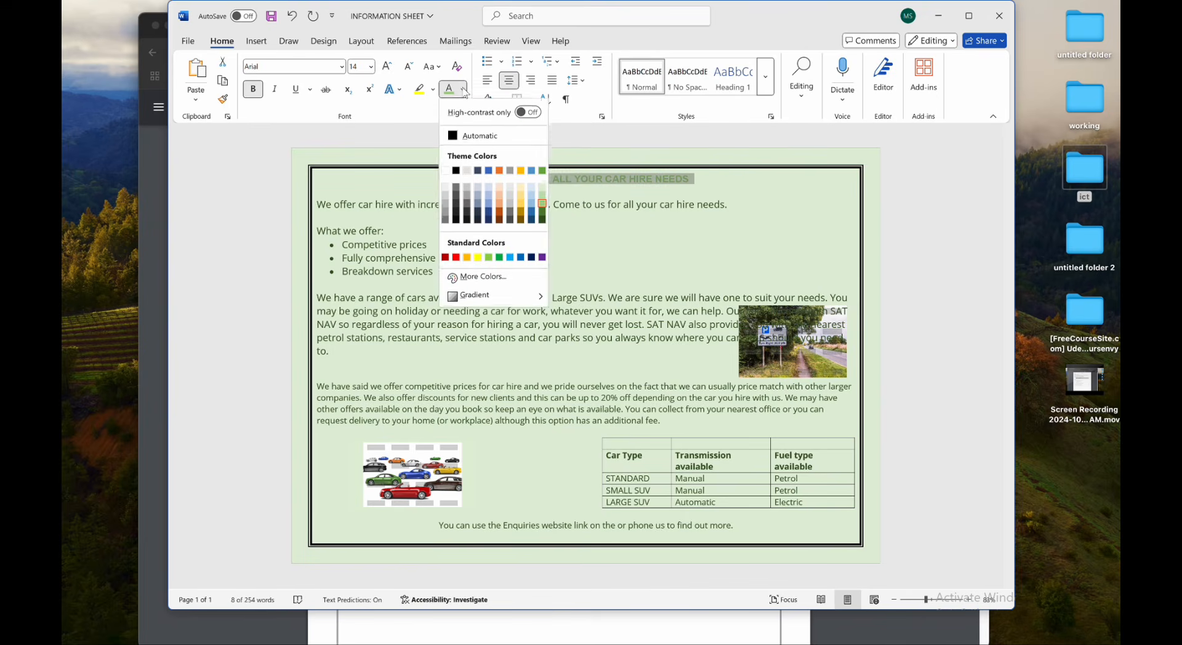
left_click(542, 212)
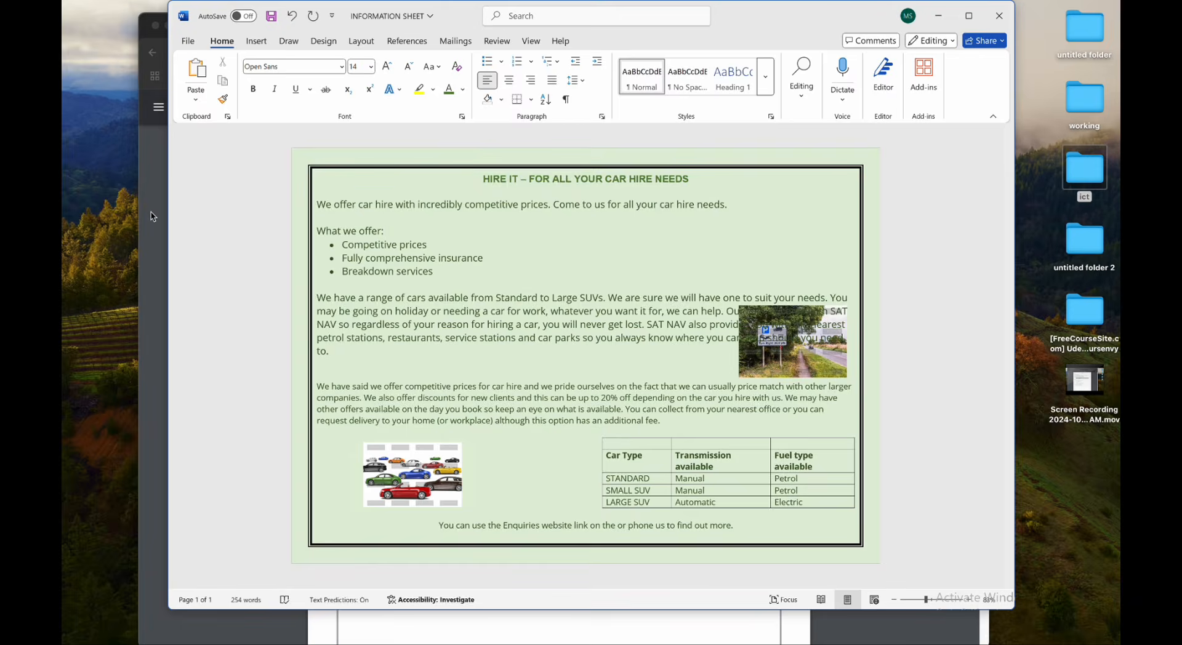
Check the bullets instruction in the exam PDF and convert the three "What we offer" bullets into a numbered list.
left_click(155, 219)
scroll(444, 300, "down", 1)
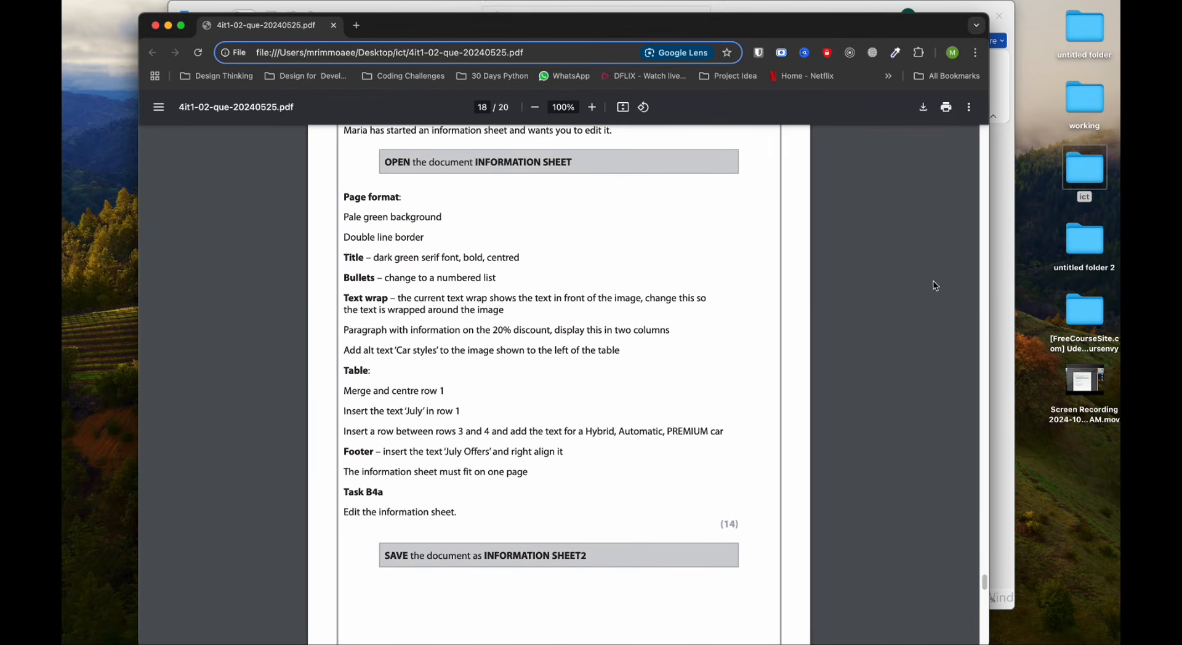
left_click(1007, 228)
left_click_drag(440, 273, 342, 251)
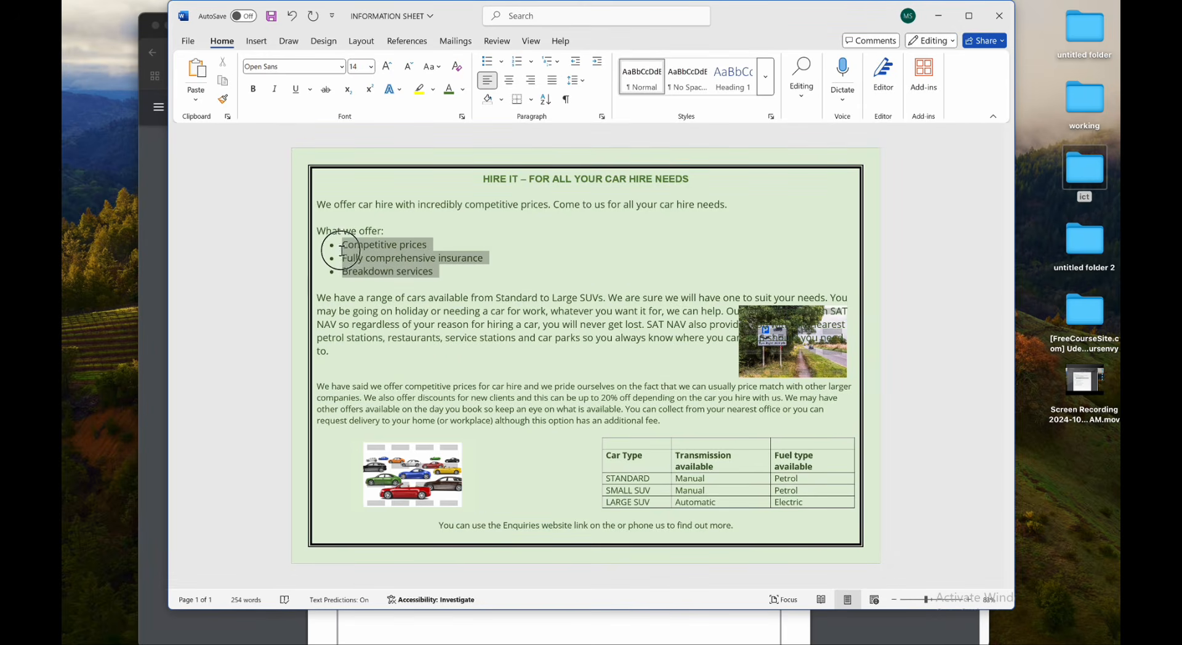
left_click(517, 64)
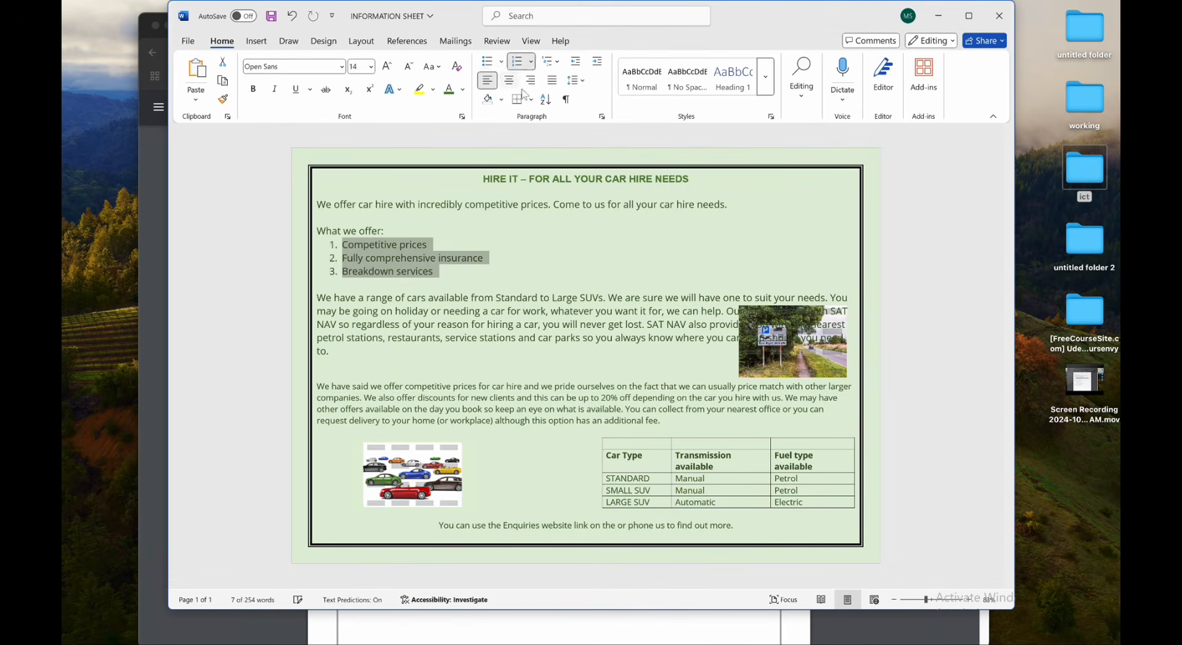
left_click(533, 259)
Set the road sign picture to Square text wrapping, following the exam PDF, so the paragraph flows around it.
left_click(160, 290)
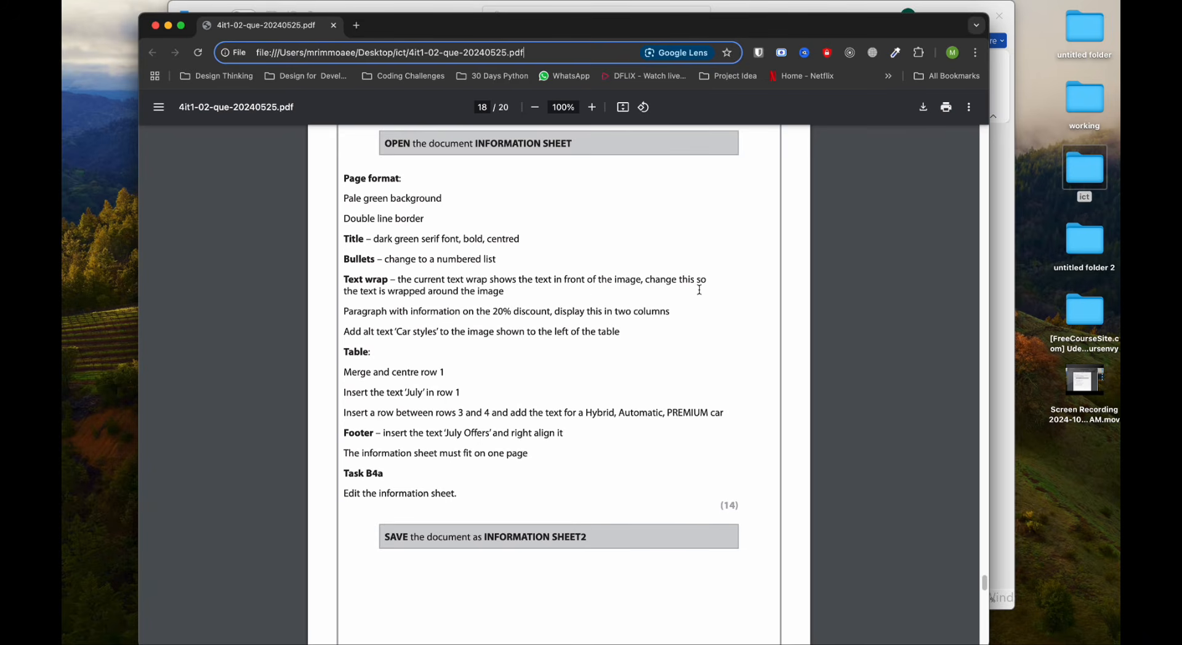
left_click(993, 289)
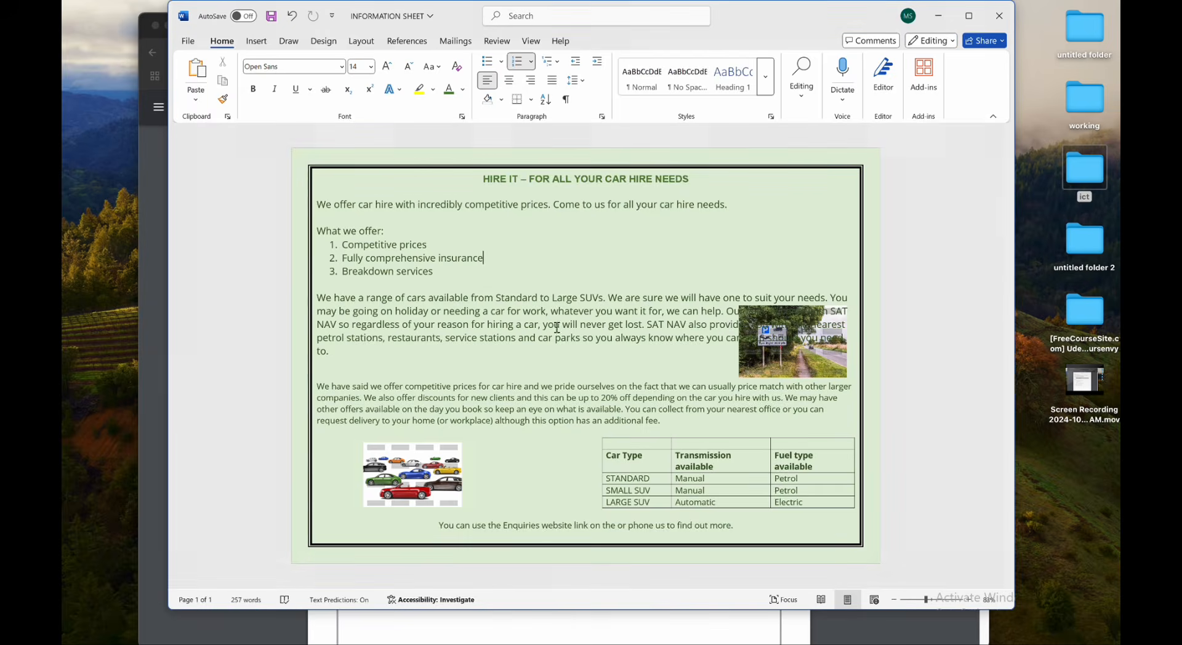
left_click(782, 398)
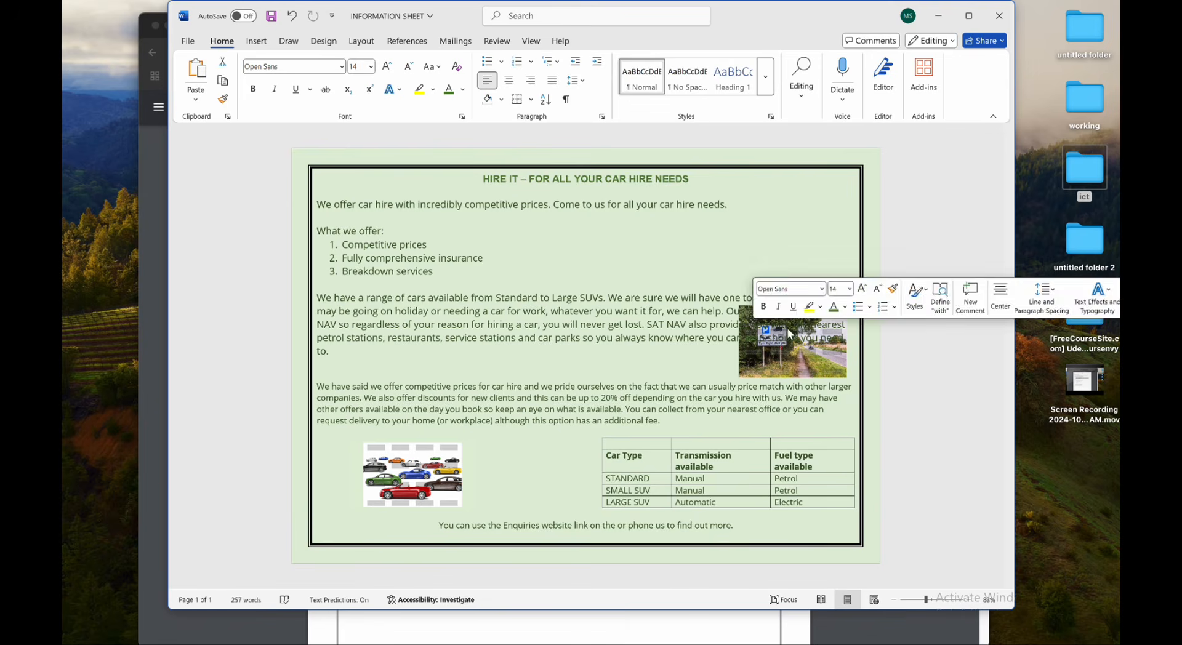
double_click(749, 313)
double_click(753, 341)
right_click(832, 352)
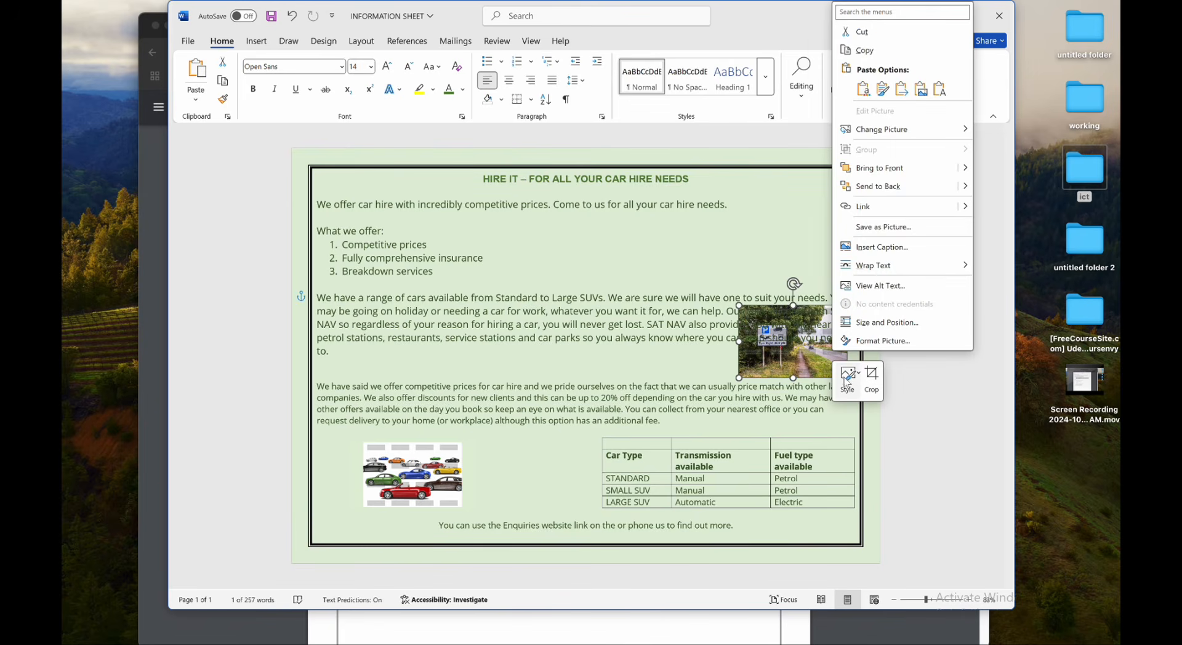
left_click(829, 365)
left_click(865, 316)
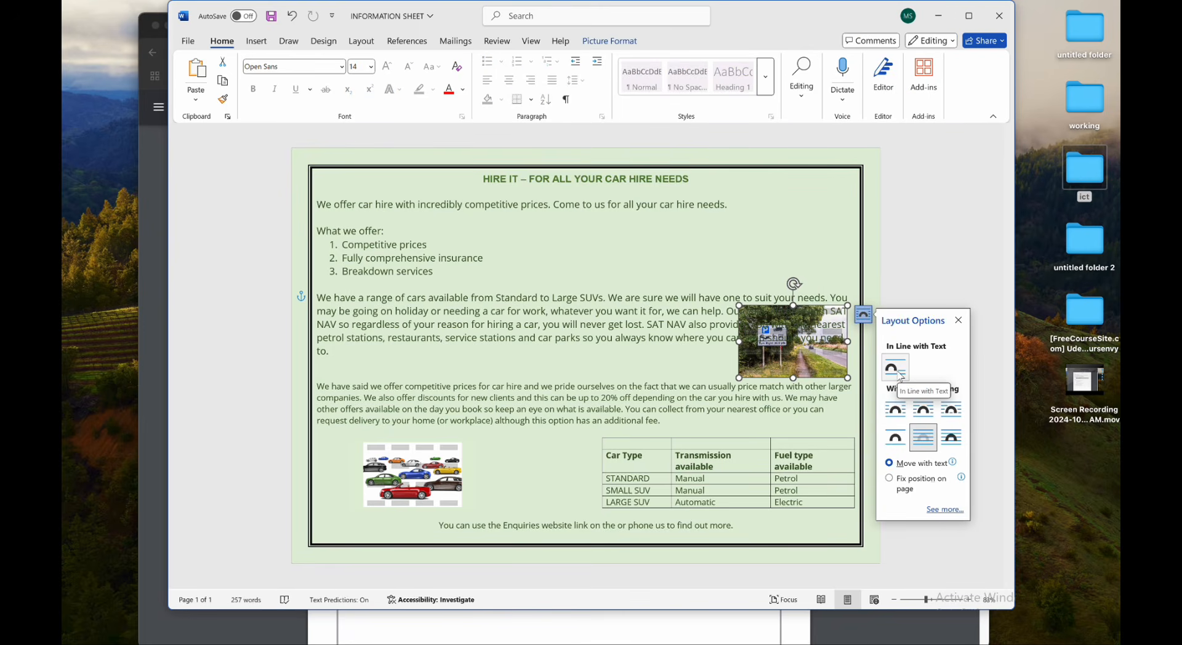
left_click(900, 412)
left_click_drag(785, 330, 781, 330)
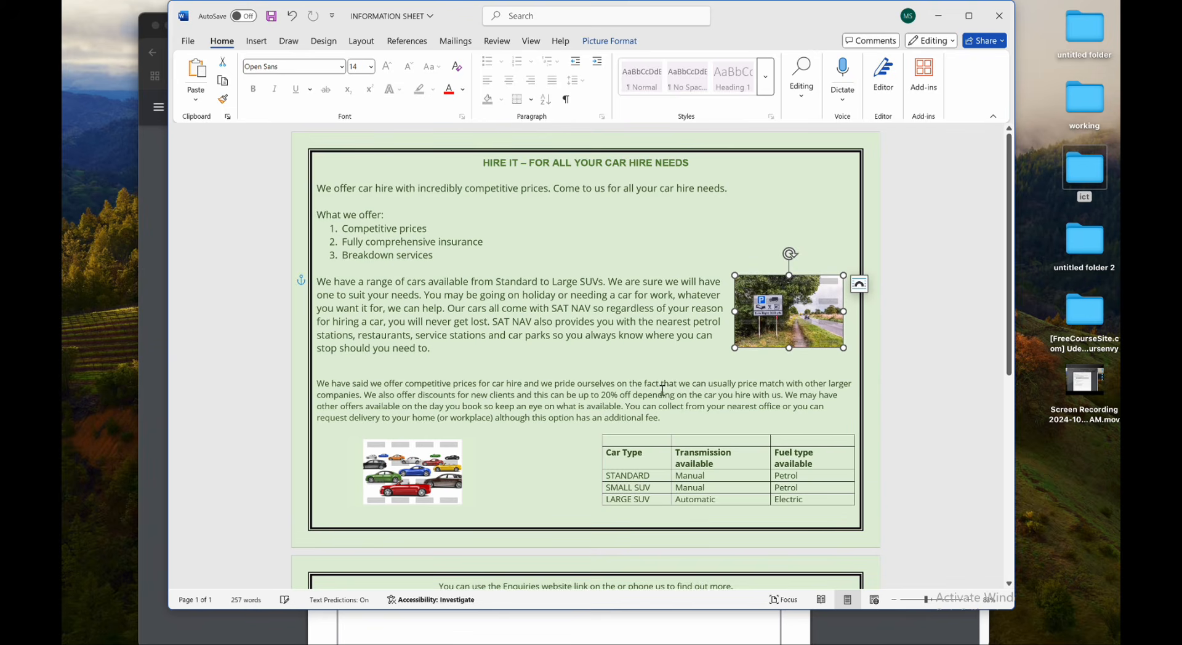
Break the 20% discount paragraph after "hire with us." and lay it out in two columns, as the exam PDF requires.
left_click(775, 389)
left_click(145, 239)
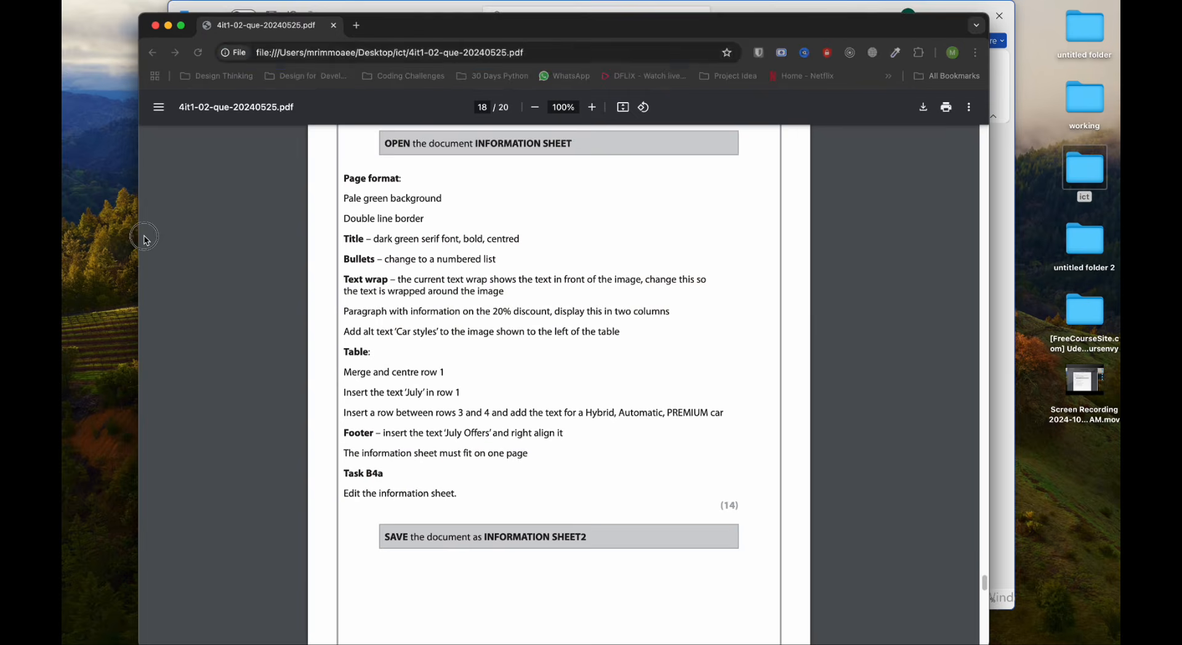
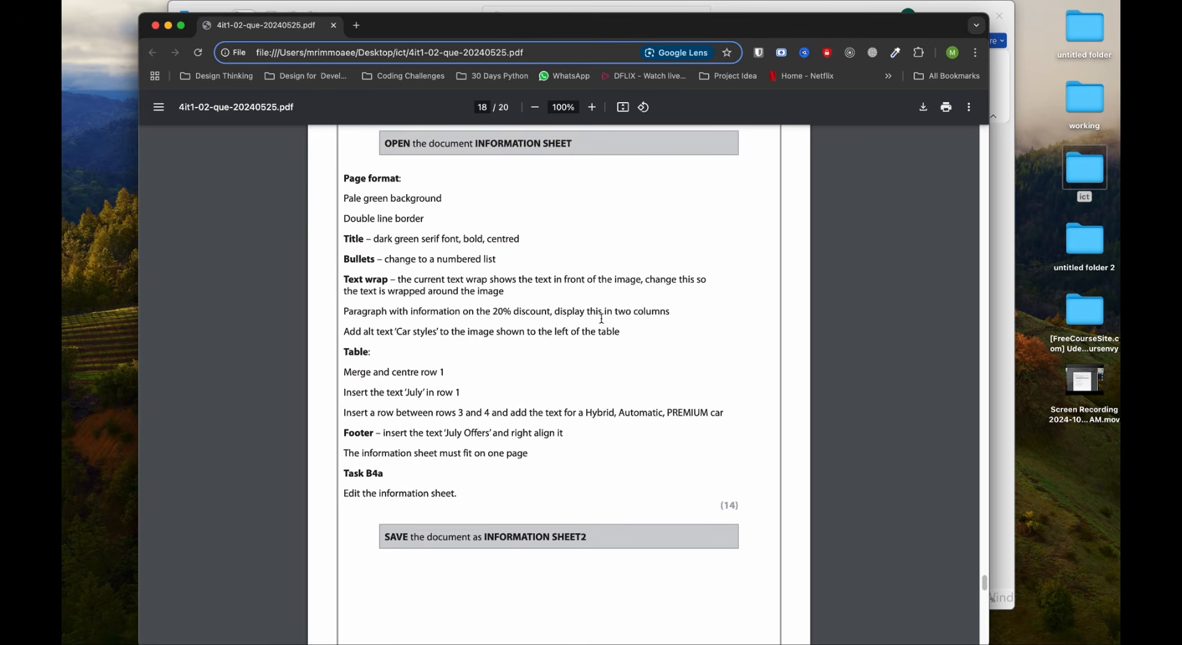
left_click(1004, 341)
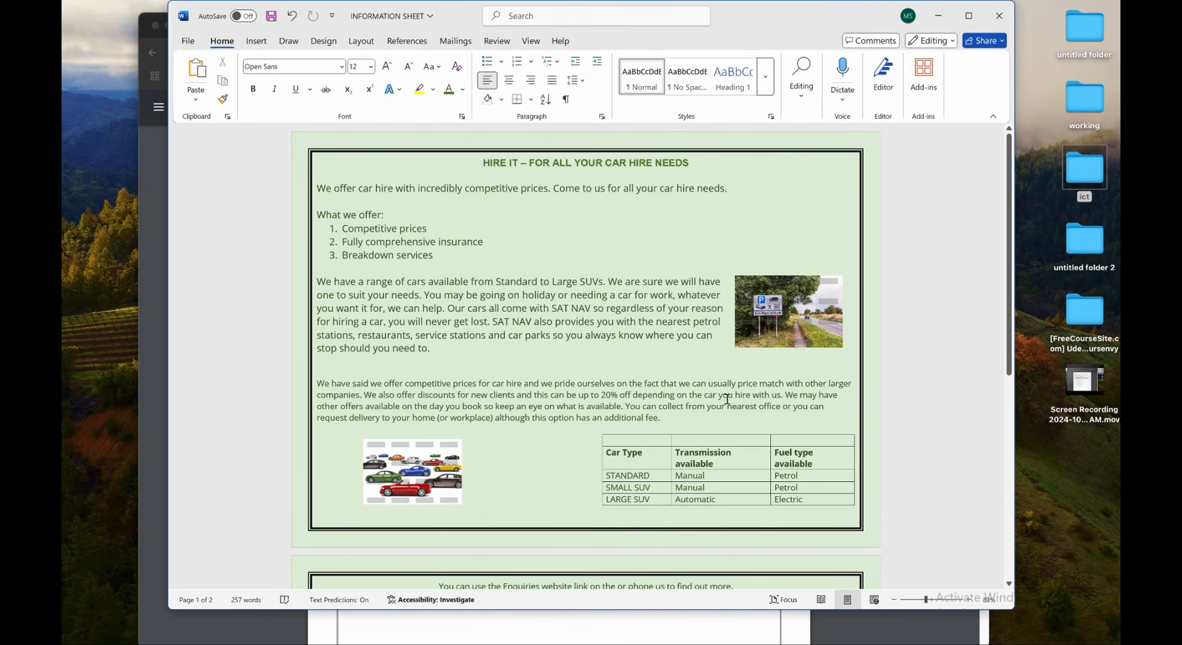
key("Return")
left_click_drag(703, 419, 290, 385)
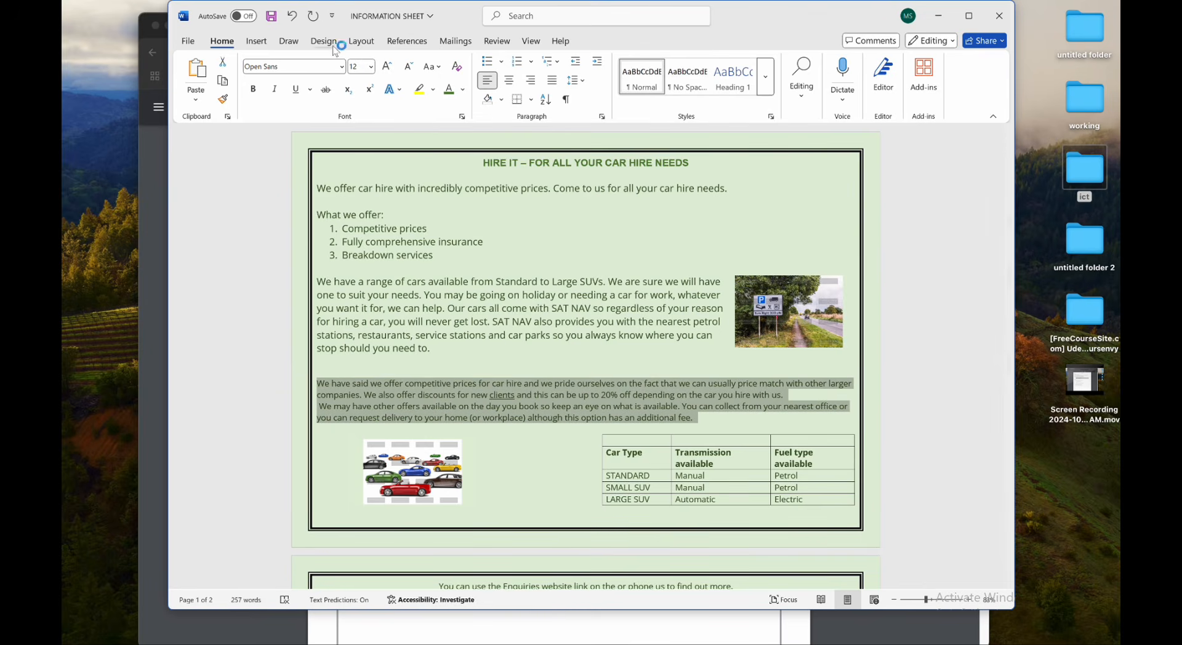
left_click(361, 40)
left_click(305, 90)
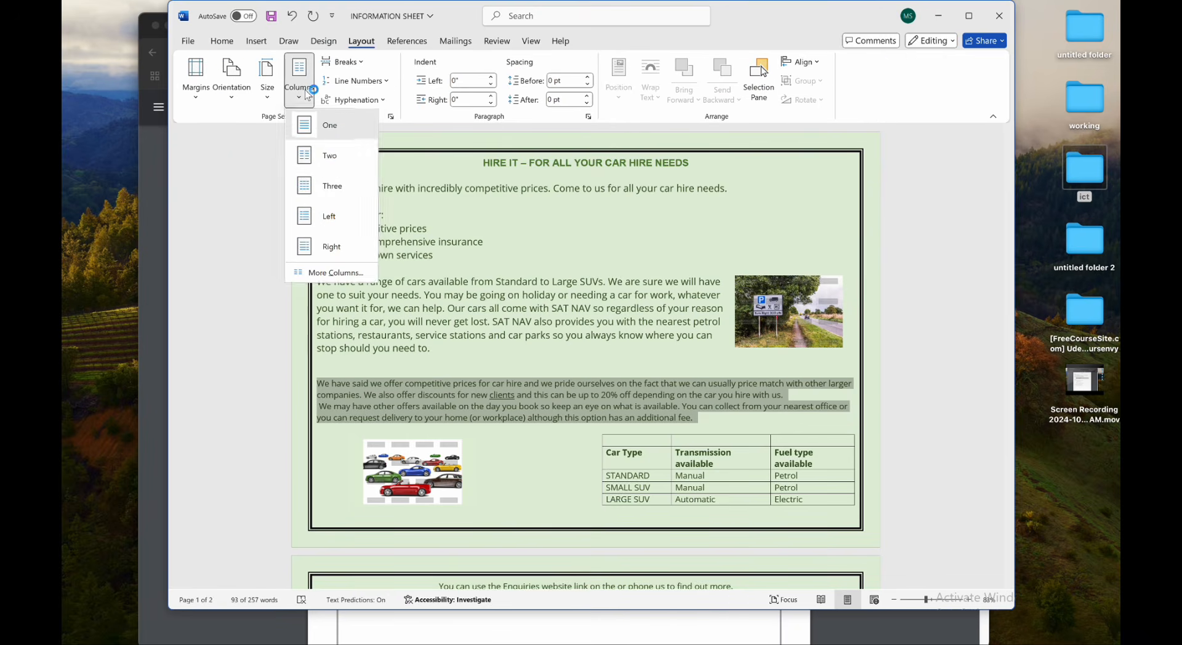
left_click(329, 155)
left_click(575, 411)
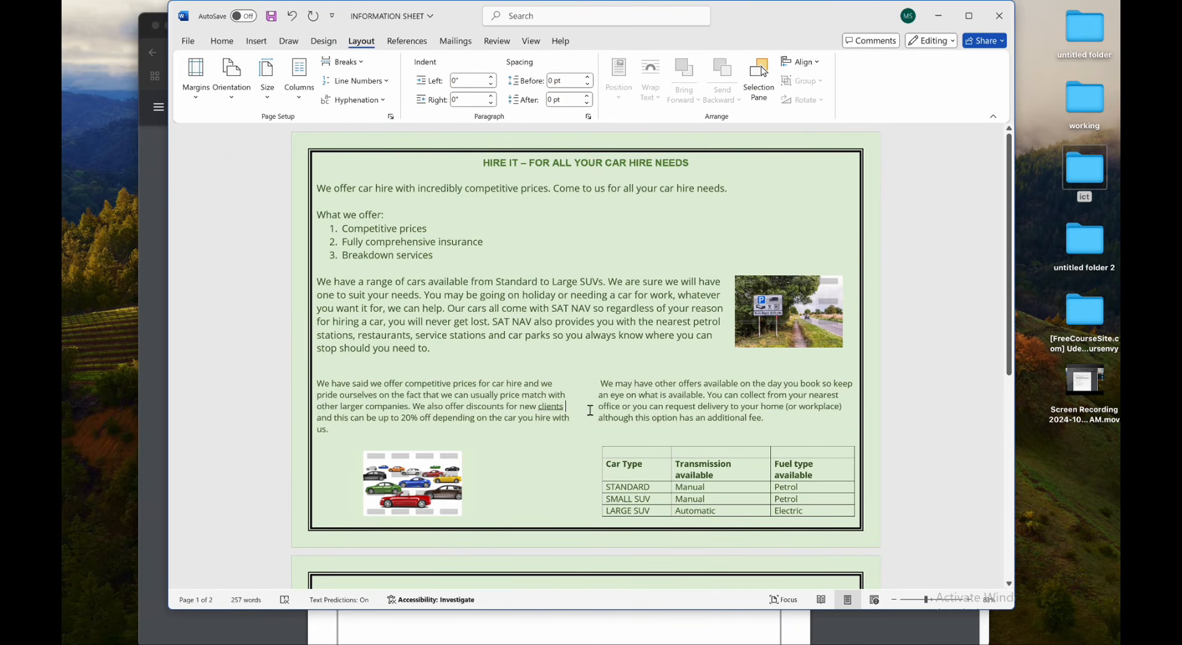
Remove the blank lines above "What we offer:" and above the two-column paragraph so the information sheet fits on one page.
scroll(742, 411, "down", 1)
scroll(682, 387, "down", 2)
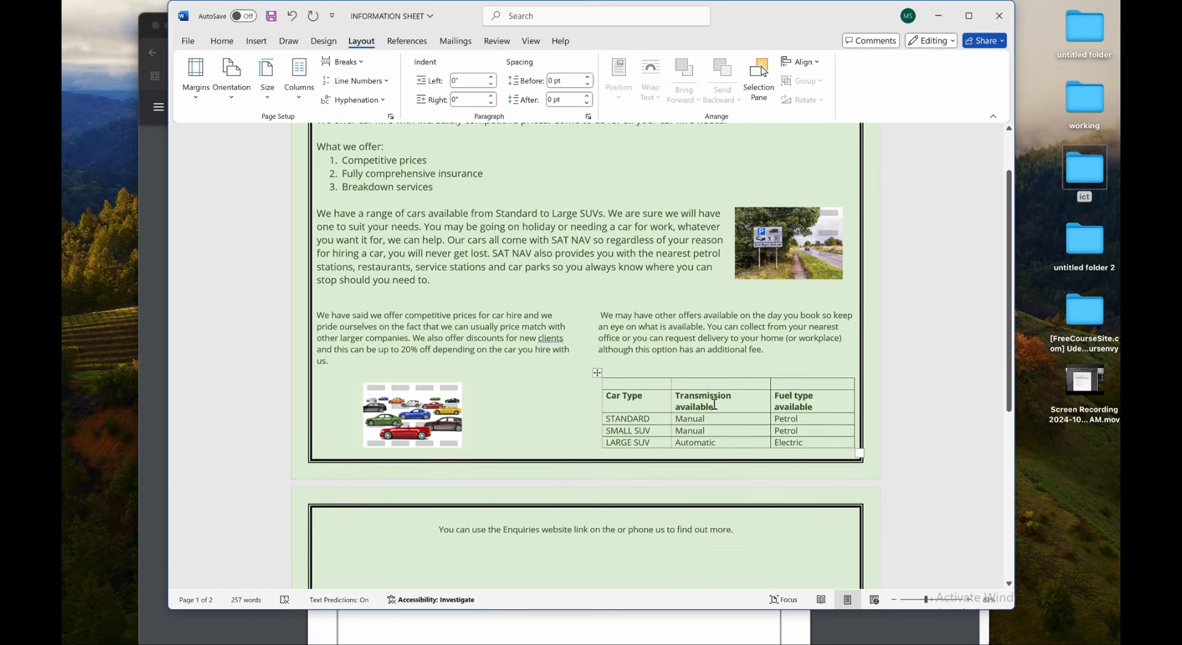
scroll(343, 217, "up", 3)
left_click(324, 198)
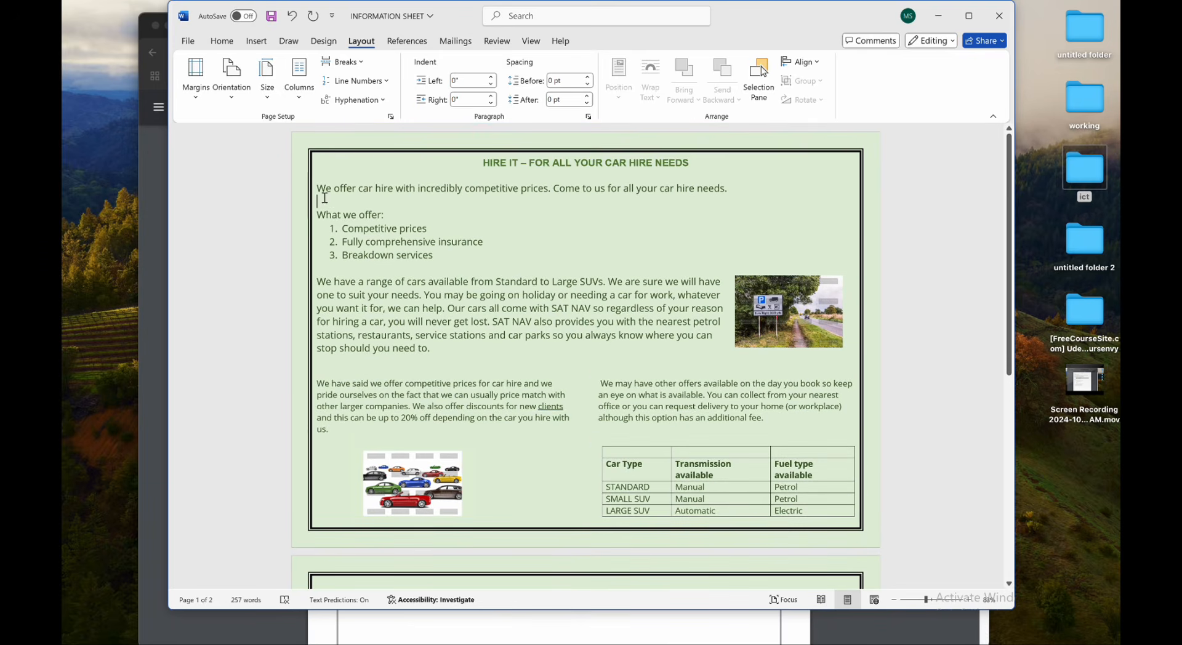
scroll(592, 448, "down", 4)
scroll(592, 448, "up", 1)
left_click(458, 419)
left_click(707, 414)
left_click_drag(597, 353, 598, 343)
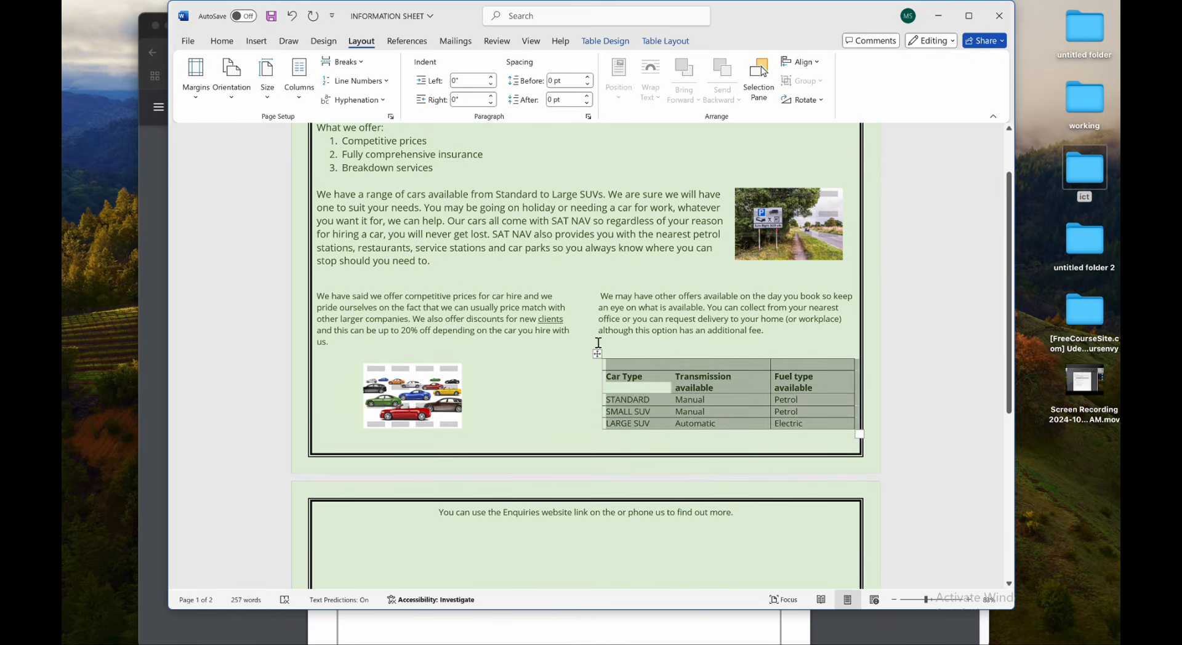
left_click(759, 224)
left_click(561, 273)
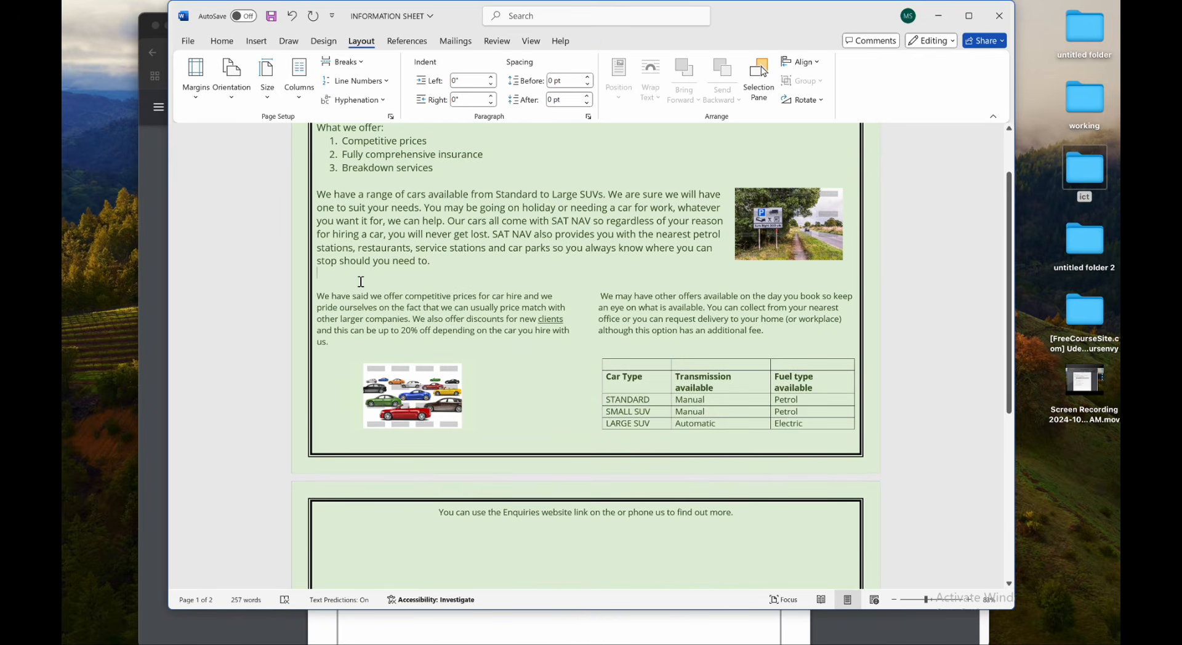
key("BackSpace")
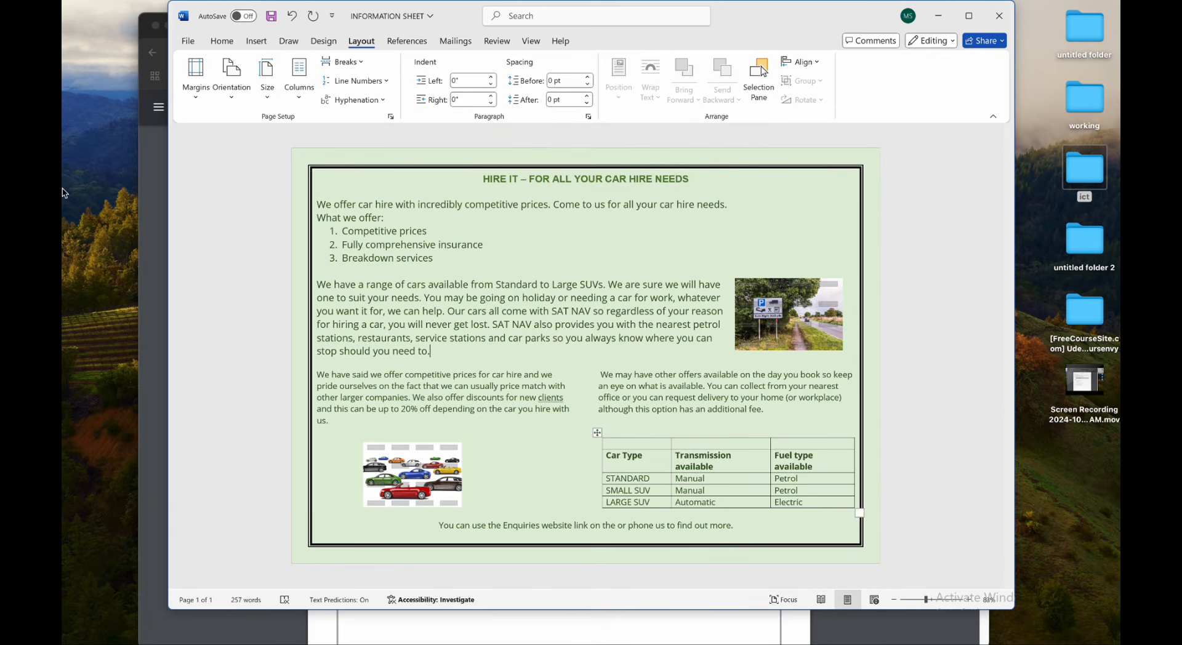
Look up the alt text instruction in the exam PDF and copy the wording "Car styles".
left_click(159, 152)
scroll(363, 330, "down", 2)
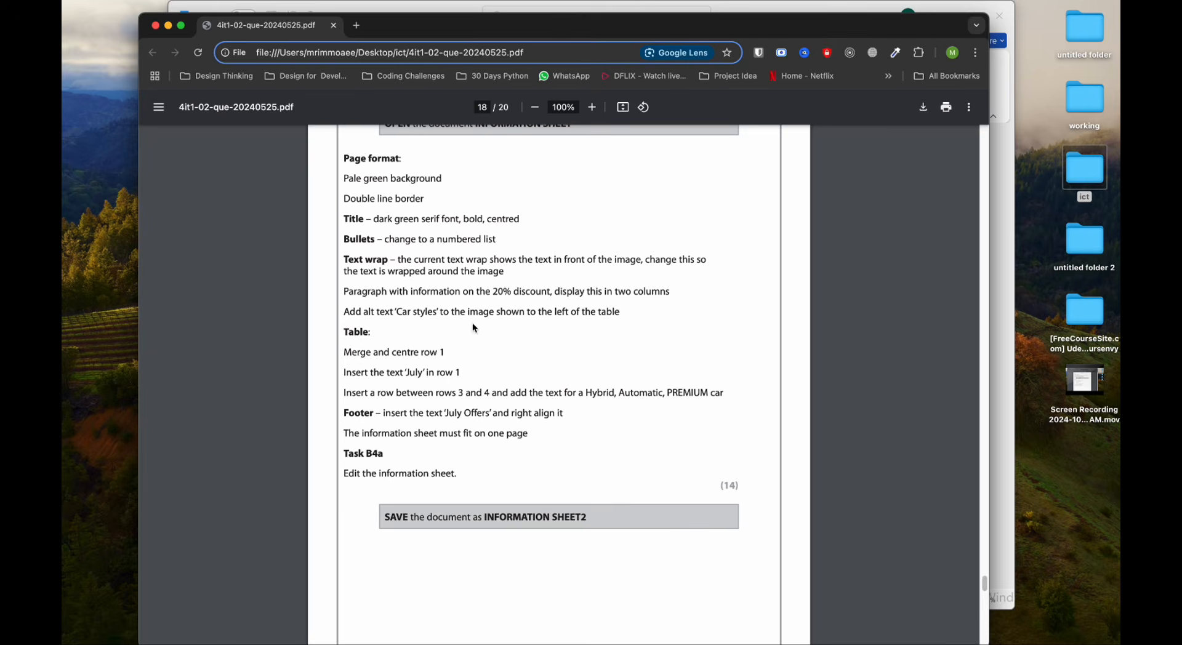
left_click_drag(436, 312, 391, 312)
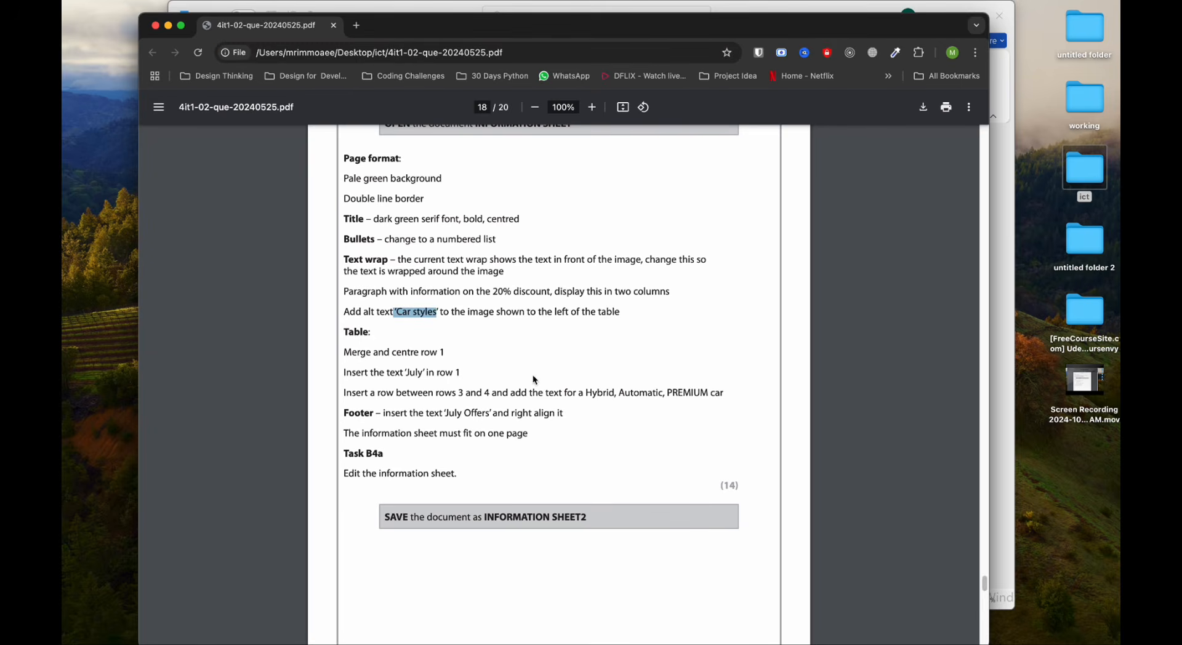
Set the alt text of the car picture beside the table to "Car styles" without quotation marks, and recheck the entry.
left_click(997, 321)
left_click(419, 483)
right_click(419, 484)
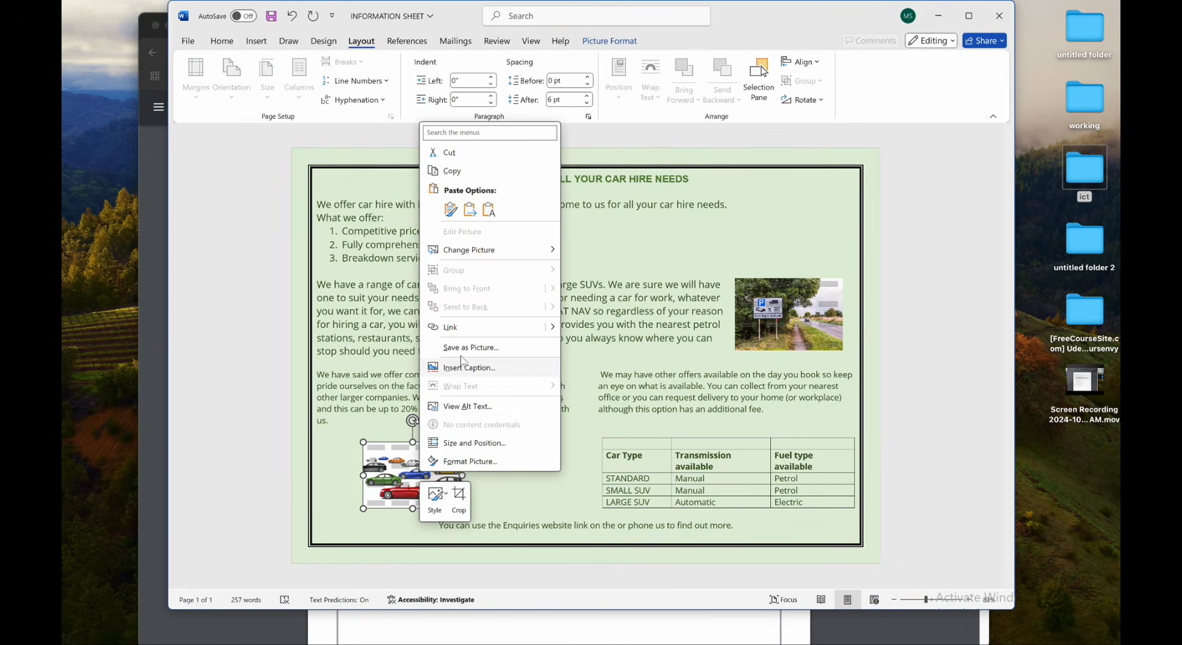
left_click(468, 407)
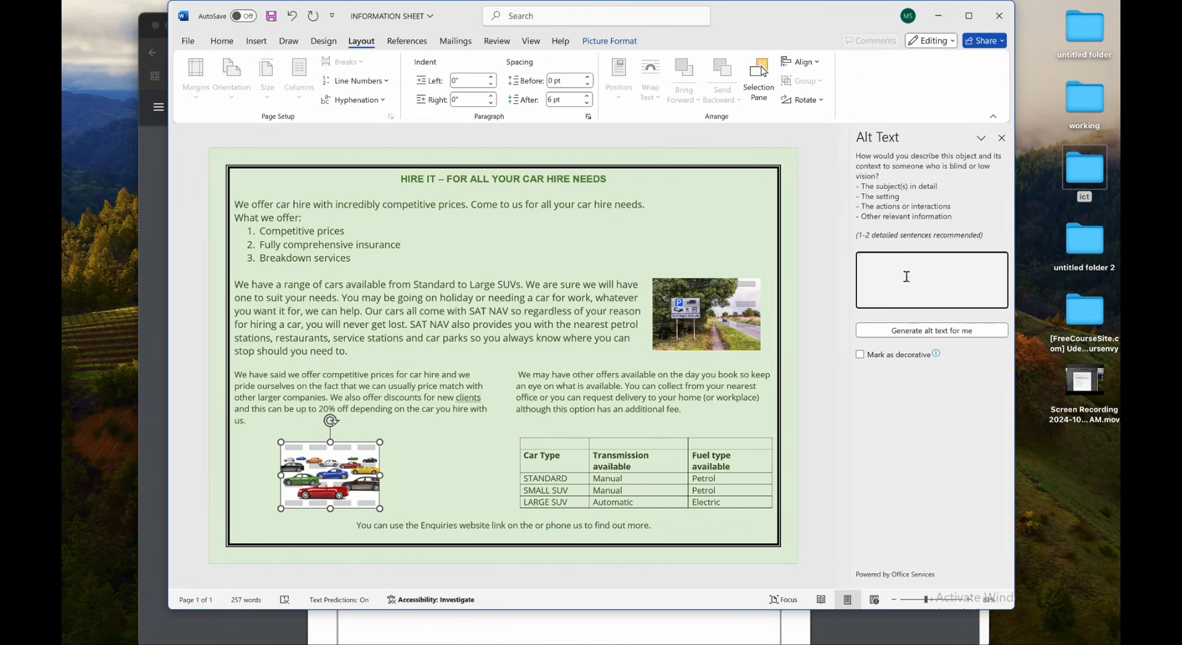
left_click(919, 332)
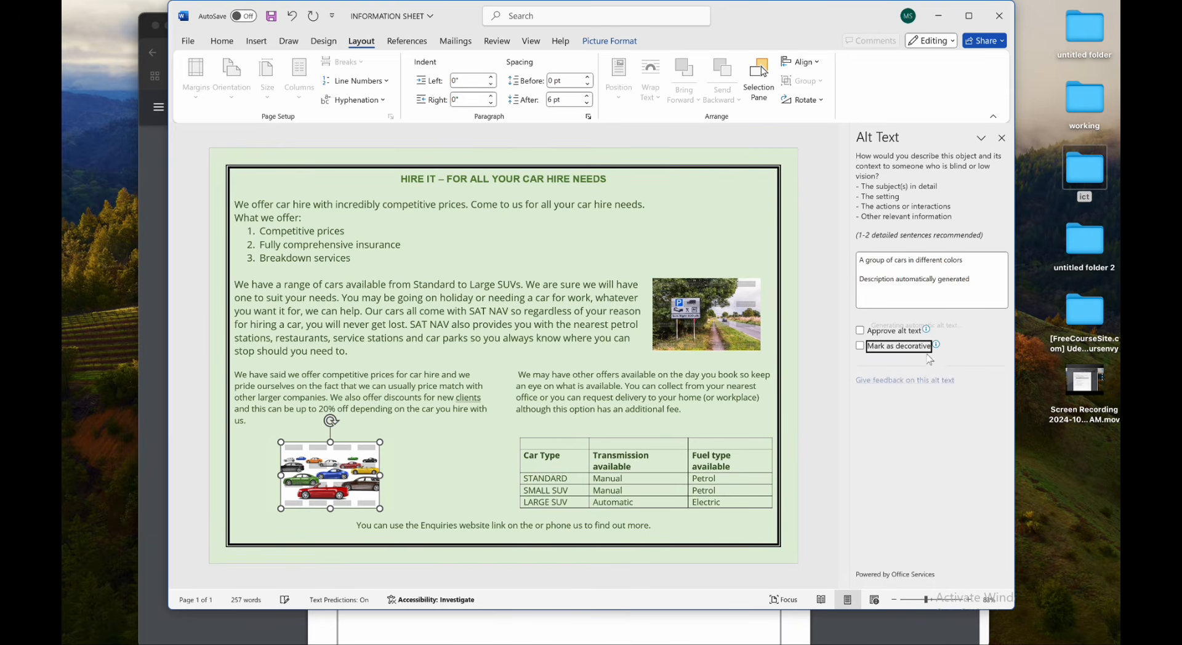
left_click(957, 283)
left_click_drag(976, 276, 850, 263)
type("'Car styles")
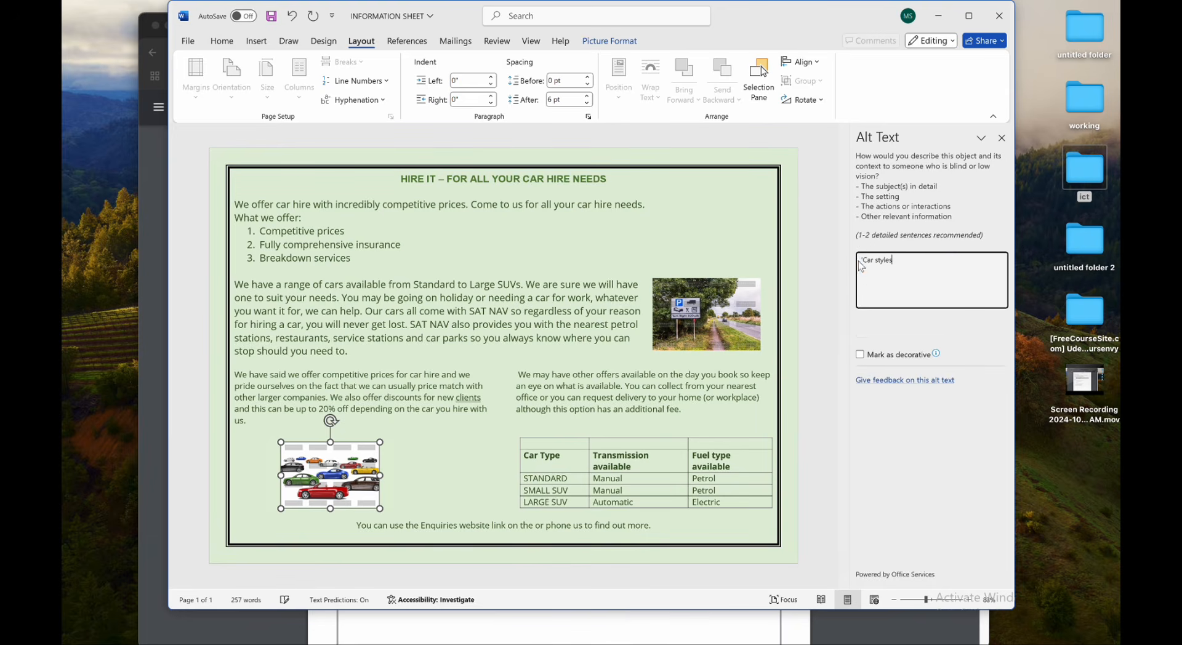
key("Home")
key("Delete")
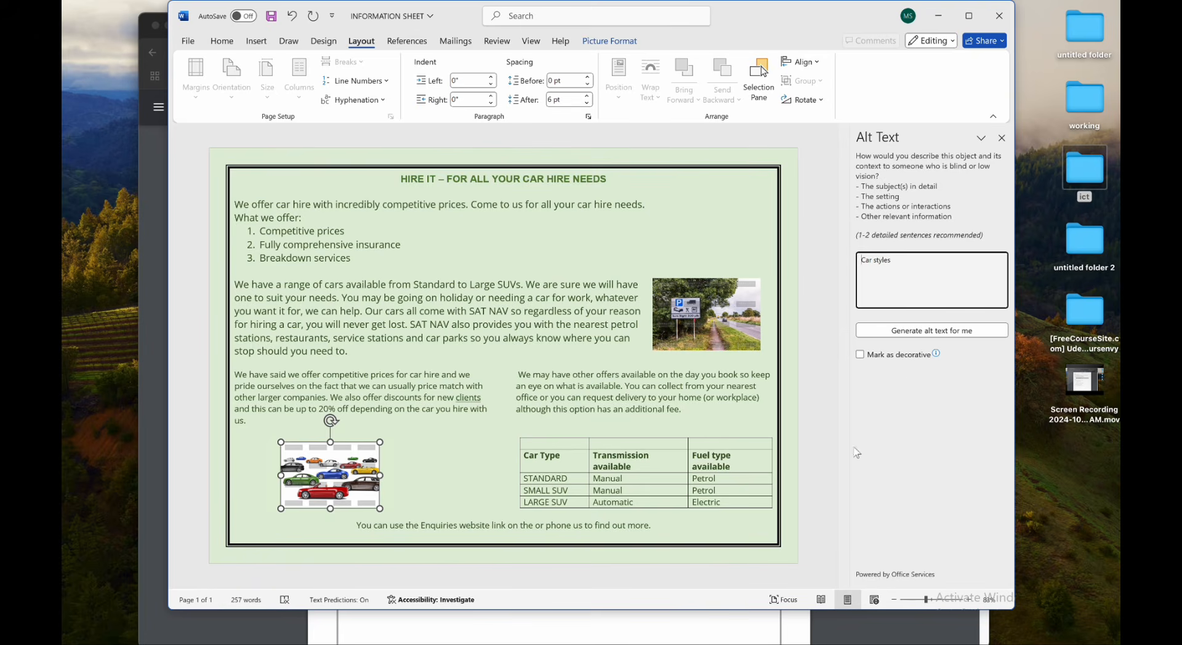
left_click(1001, 138)
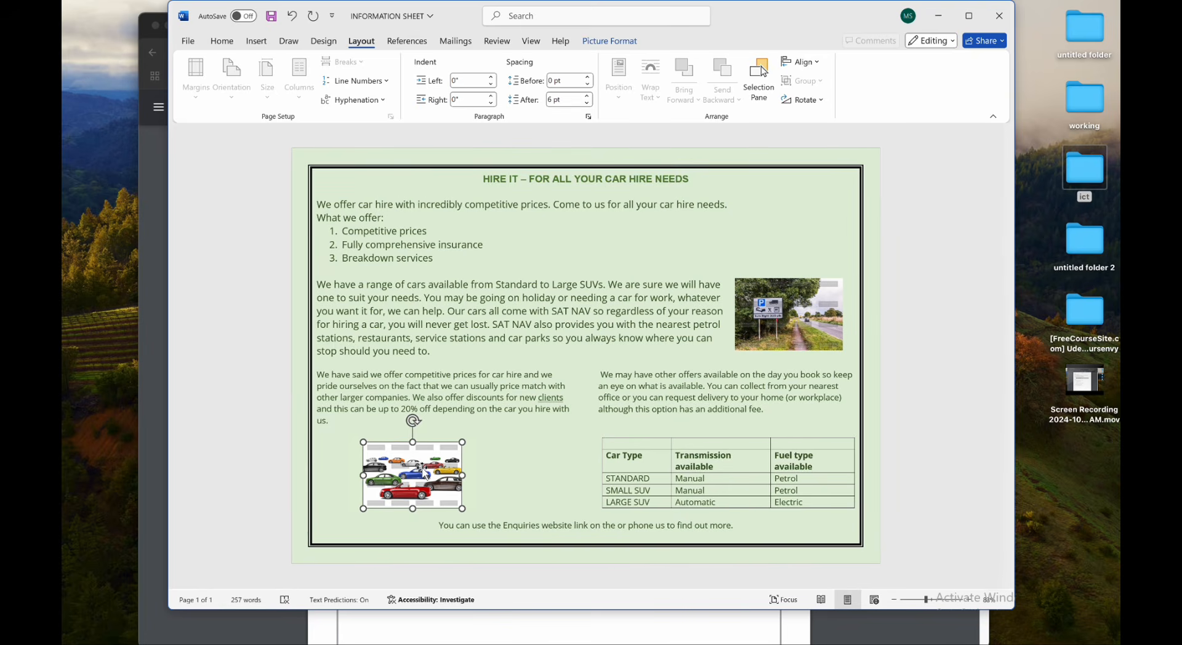
right_click(424, 471)
left_click(491, 404)
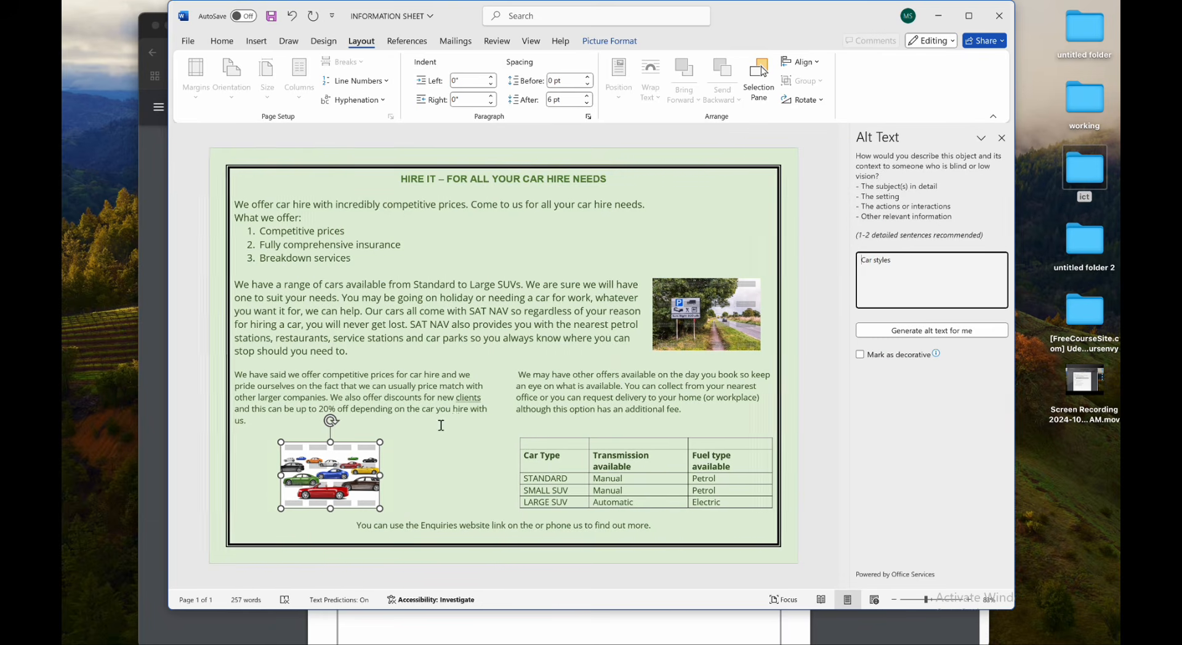
left_click(1001, 138)
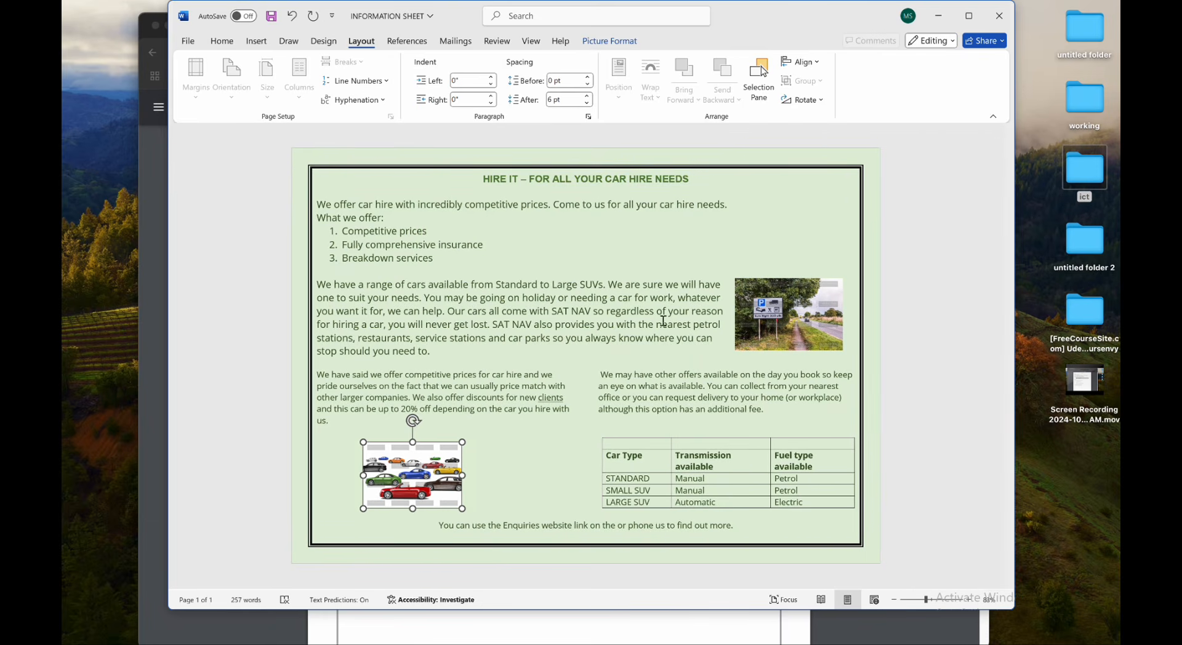
Check the table instructions in the exam PDF and merge the cells of the table's empty first row.
left_click(160, 182)
scroll(360, 396, "down", 1)
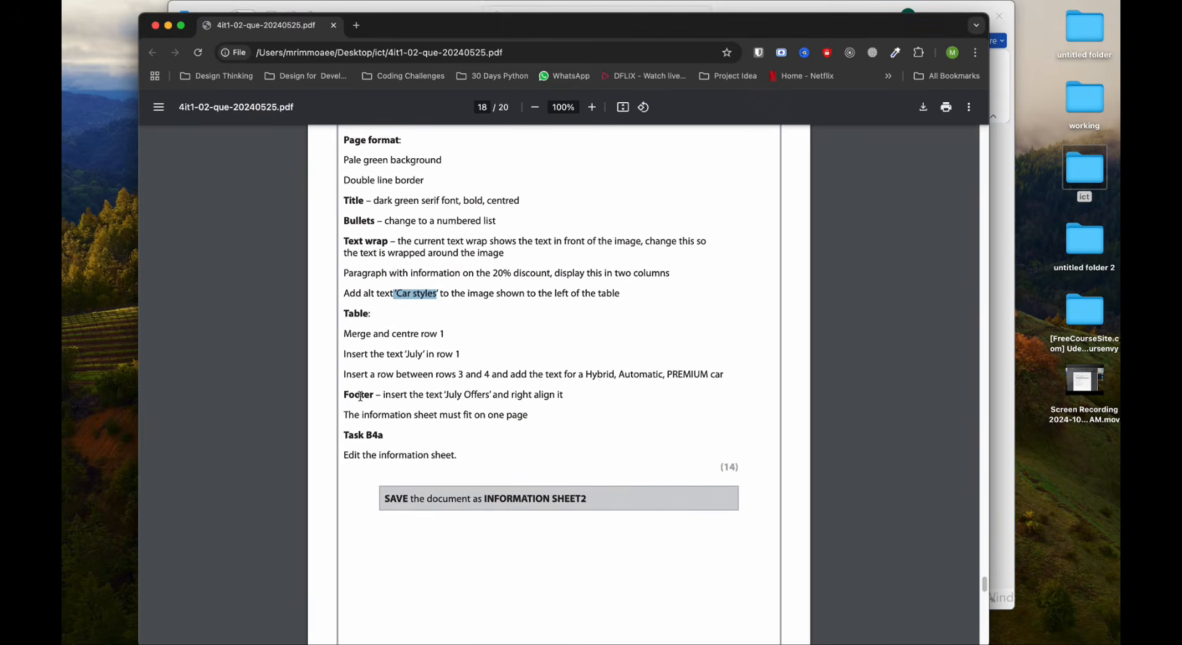
scroll(395, 351, "down", 1)
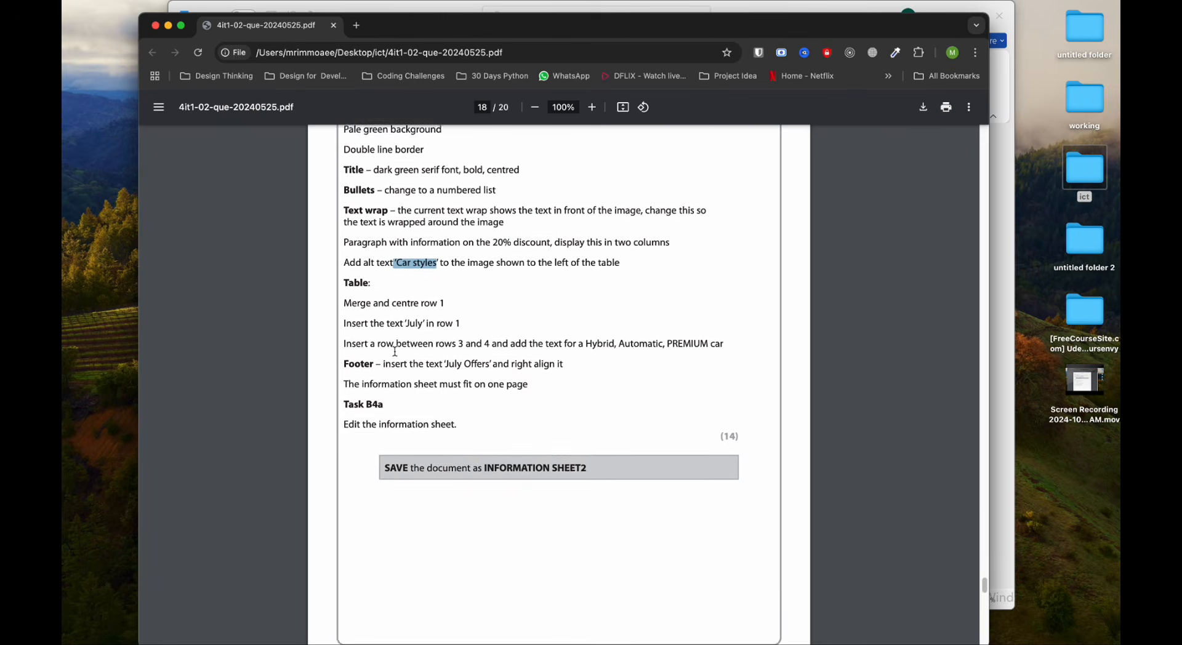
left_click(998, 326)
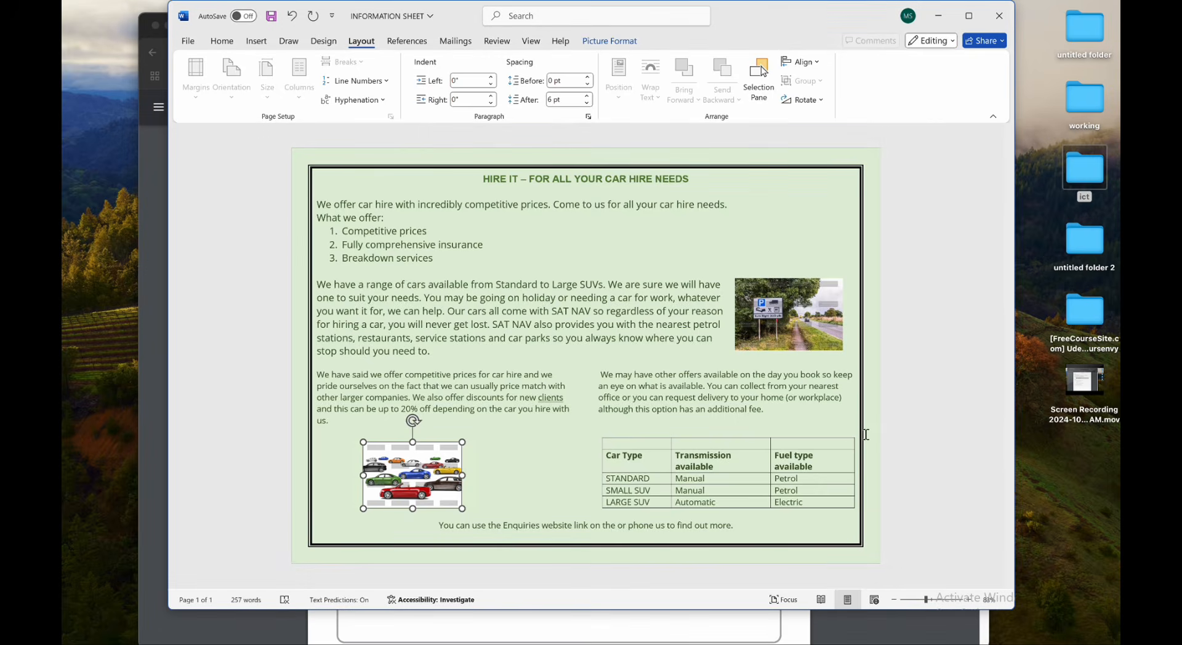
left_click_drag(646, 444, 818, 443)
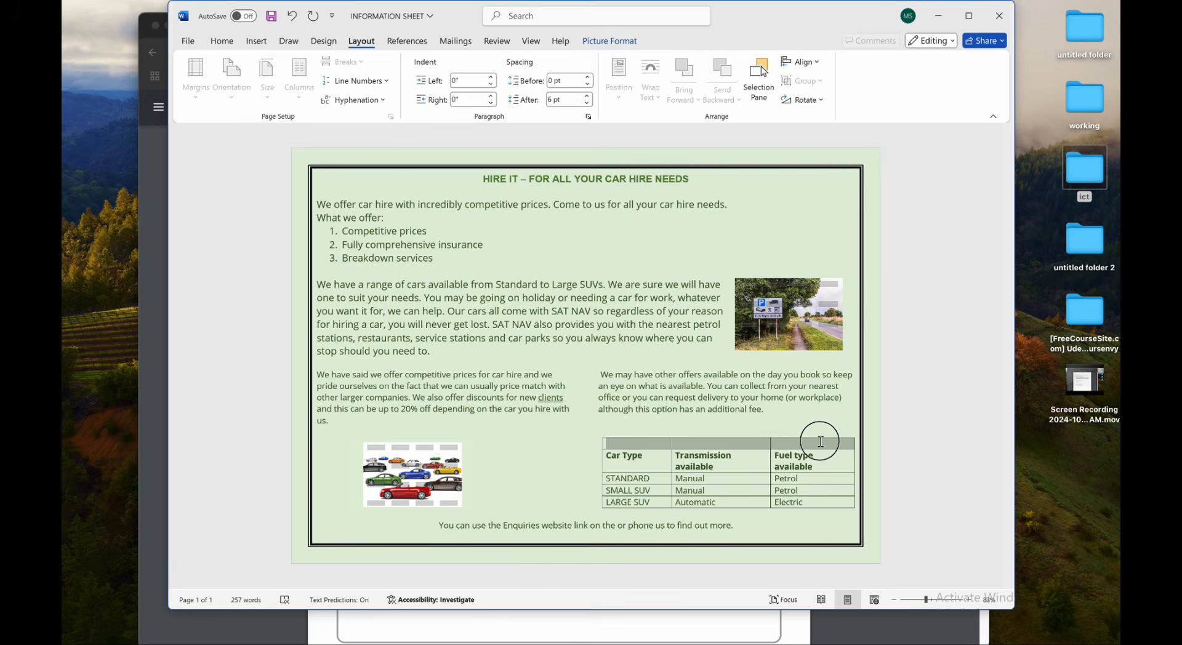
left_click(221, 41)
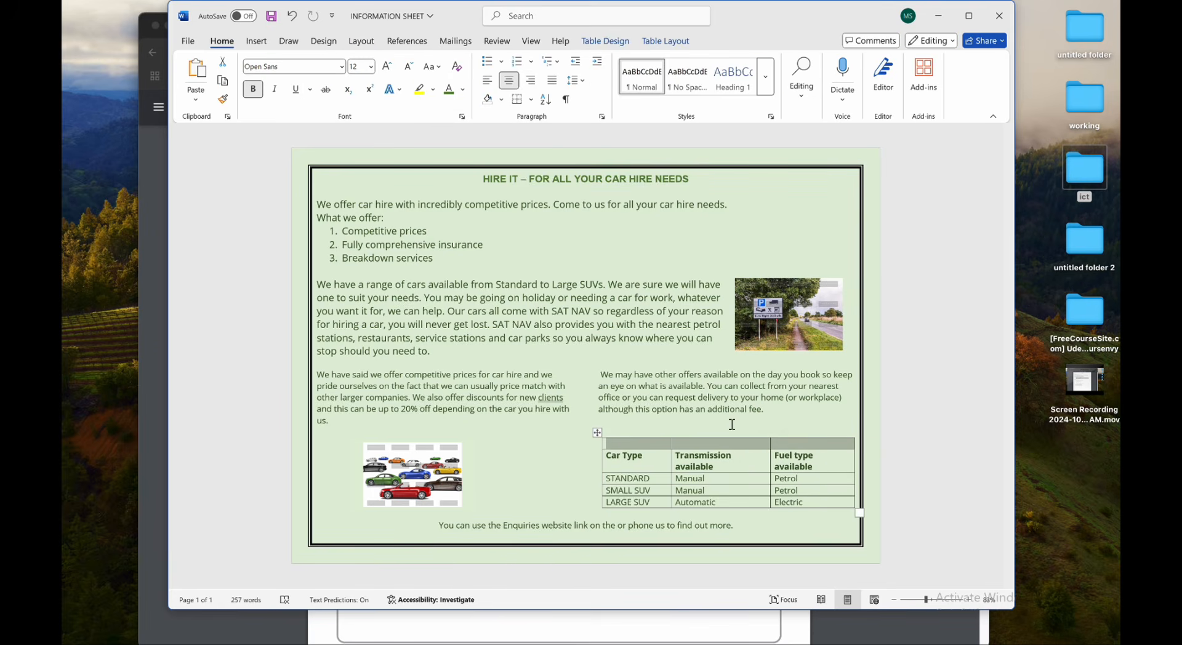
right_click(730, 445)
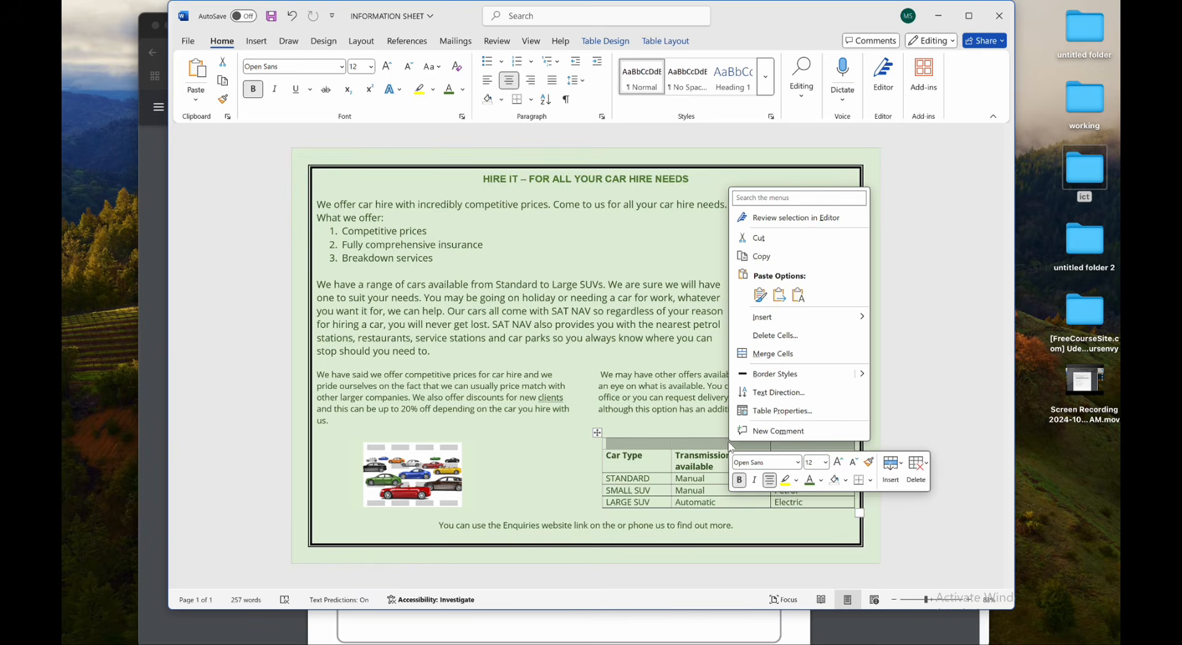
left_click(772, 356)
left_click(671, 435)
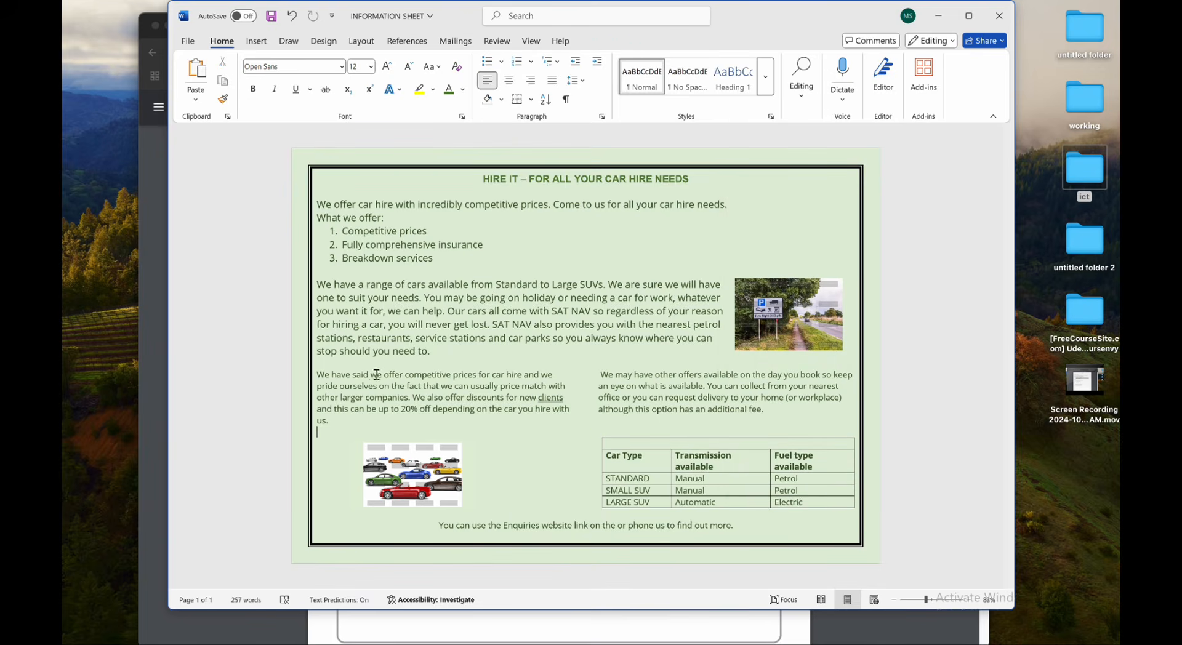
Copy the text "July" from the exam PDF into the table's merged first row, without quotation marks.
left_click(158, 238)
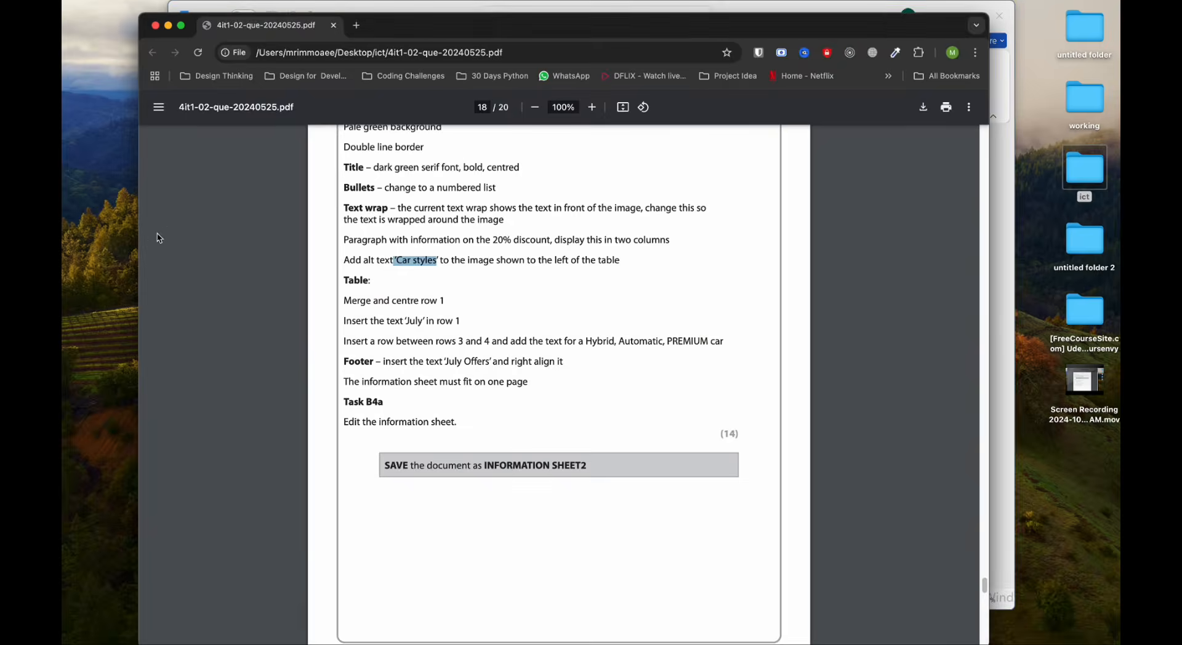
double_click(413, 321)
key("ctrl+c")
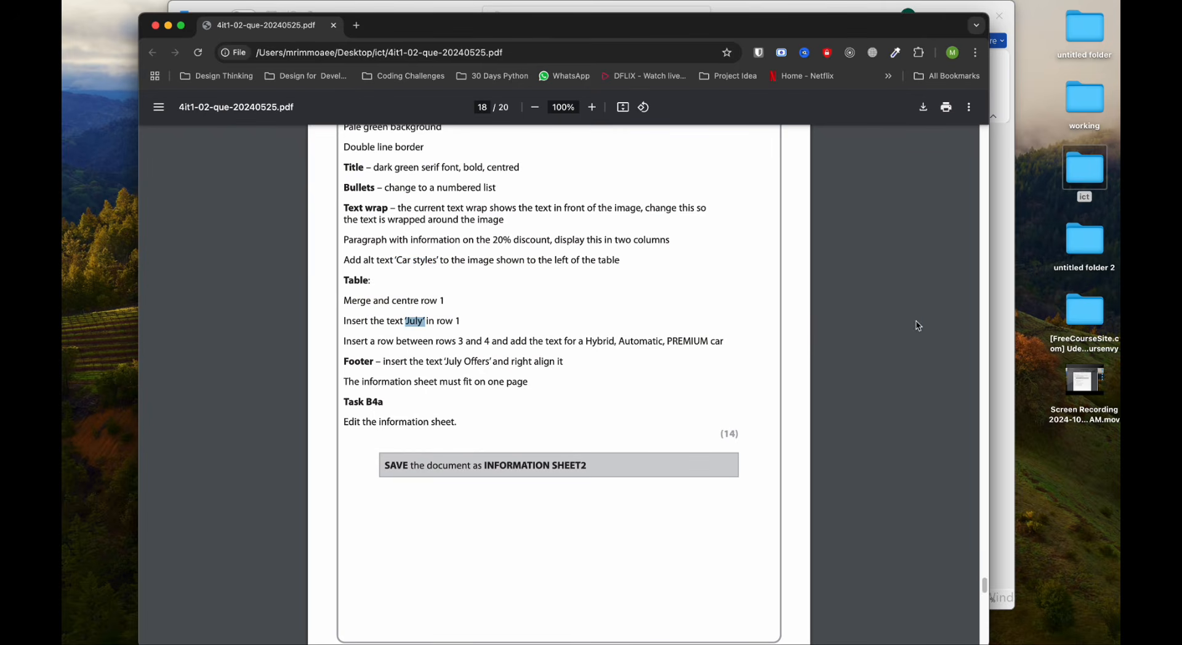
left_click(1006, 317)
left_click(729, 444)
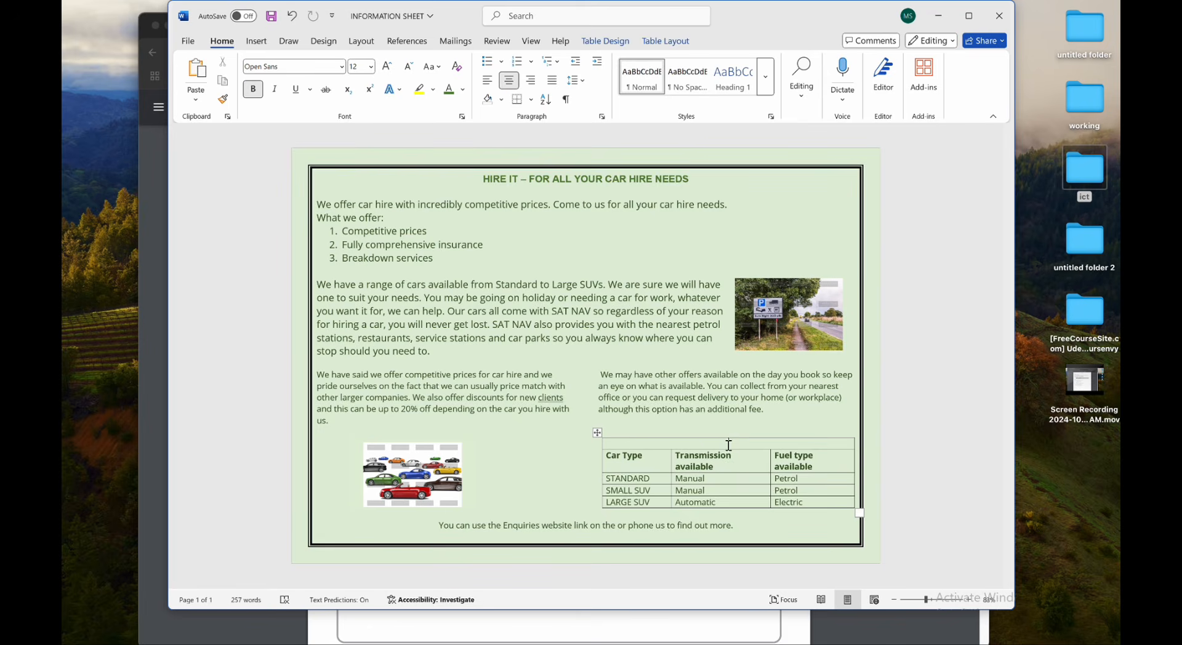
key("ctrl+v")
key("BackSpace")
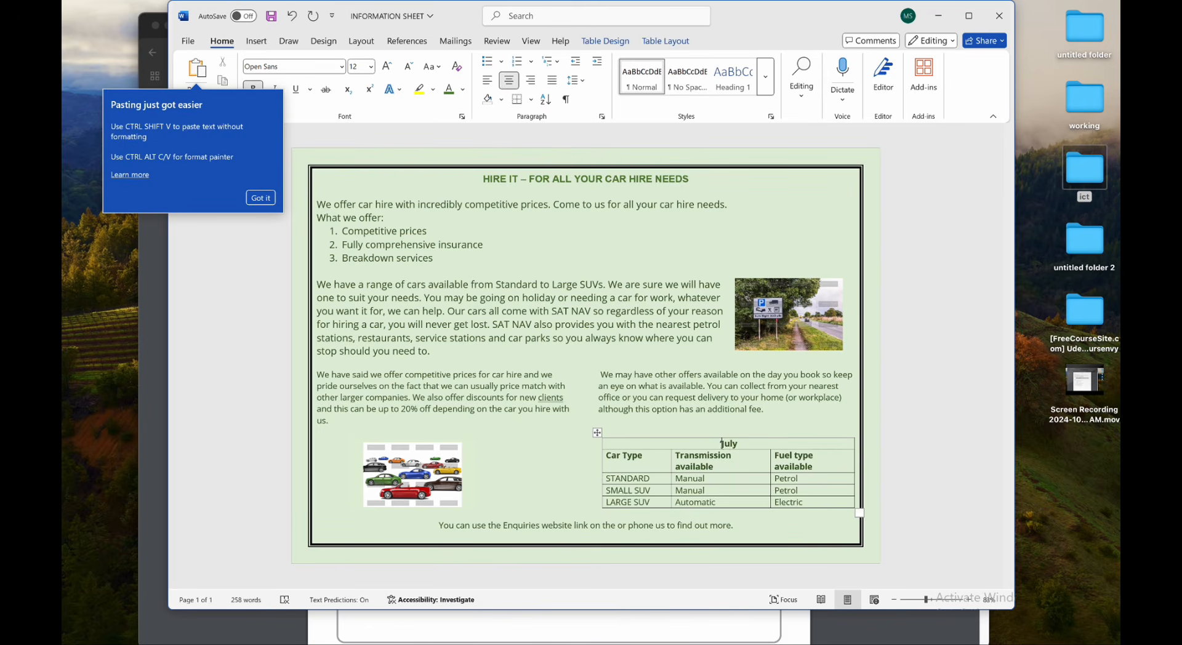
Move the exam PDF window aside and insert an empty table row between the STANDARD and SMALL SUV rows.
left_click(147, 381)
scroll(374, 391, "down", 2)
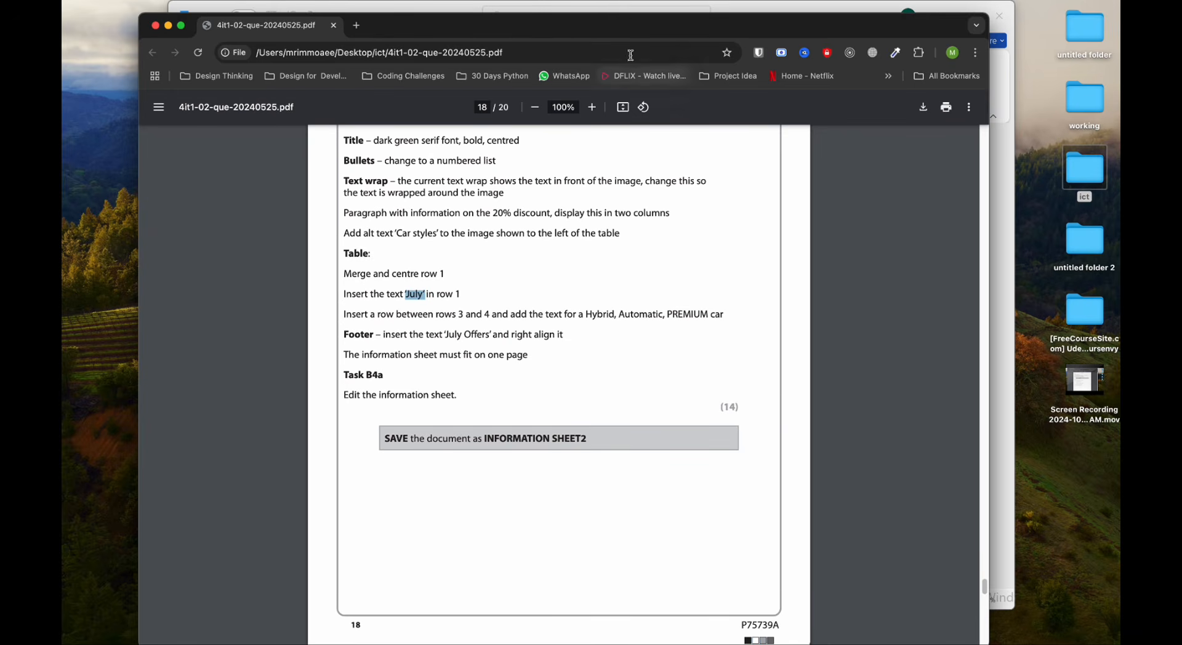
left_click_drag(628, 31, 508, 32)
left_click(954, 363)
mouse_move(597, 487)
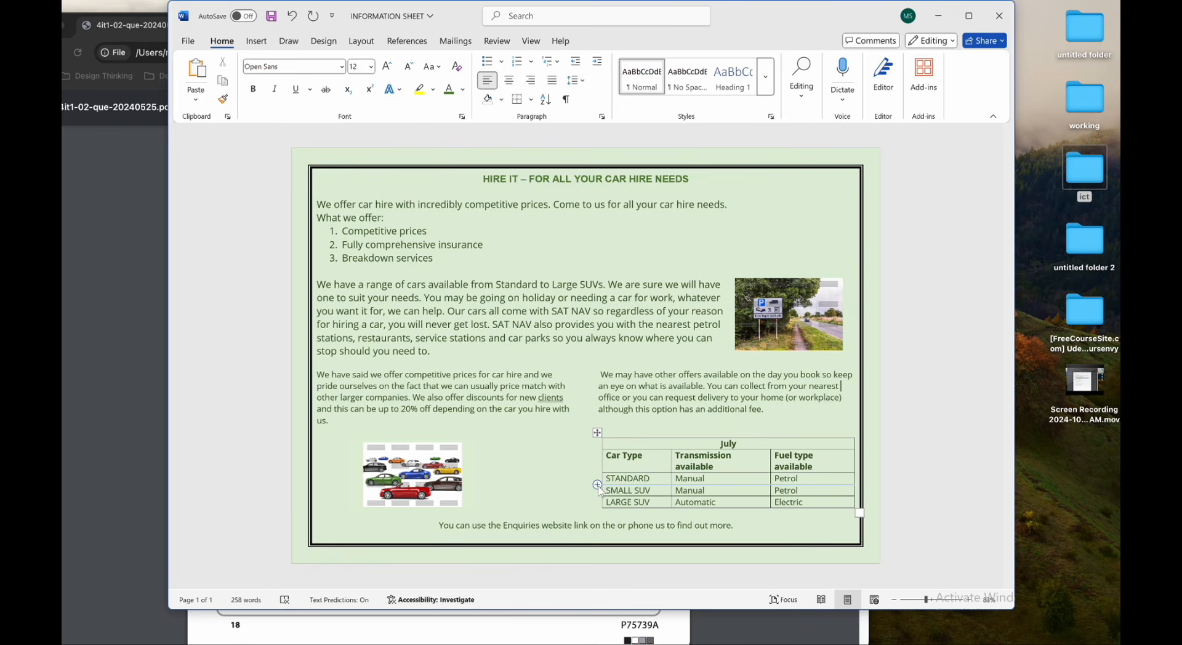
left_click(597, 485)
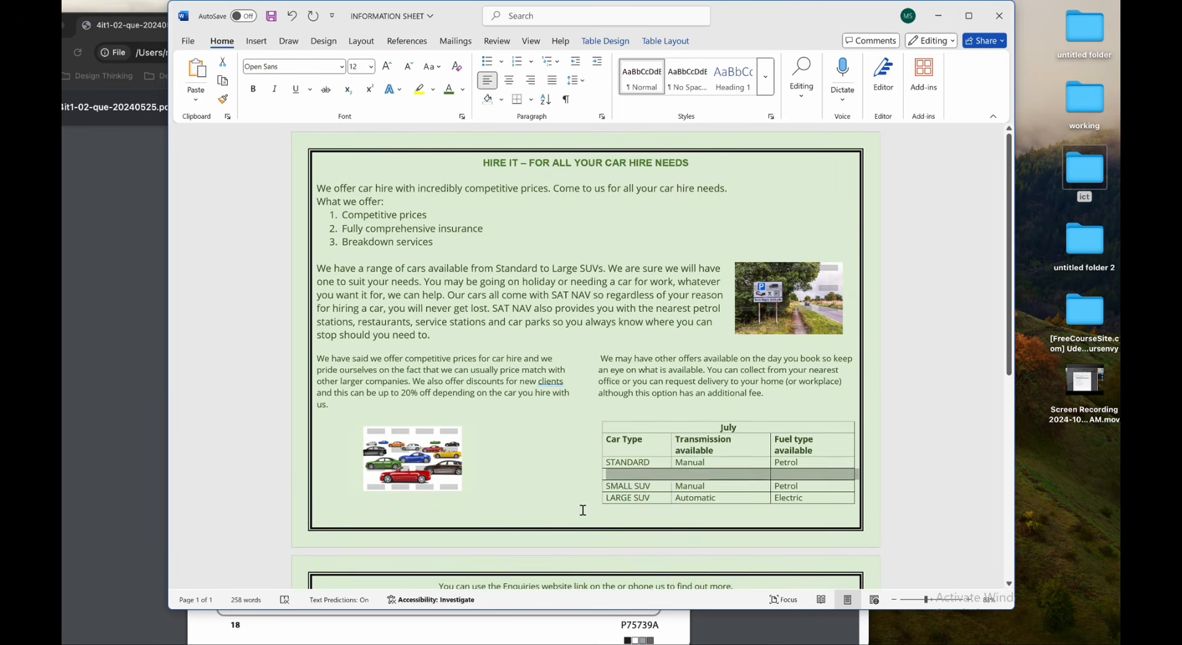
Copy the text "PREMIUM" from the exam PDF into the Car Type cell of the table's new empty row.
left_click(138, 391)
double_click(564, 316)
key("ctrl+c")
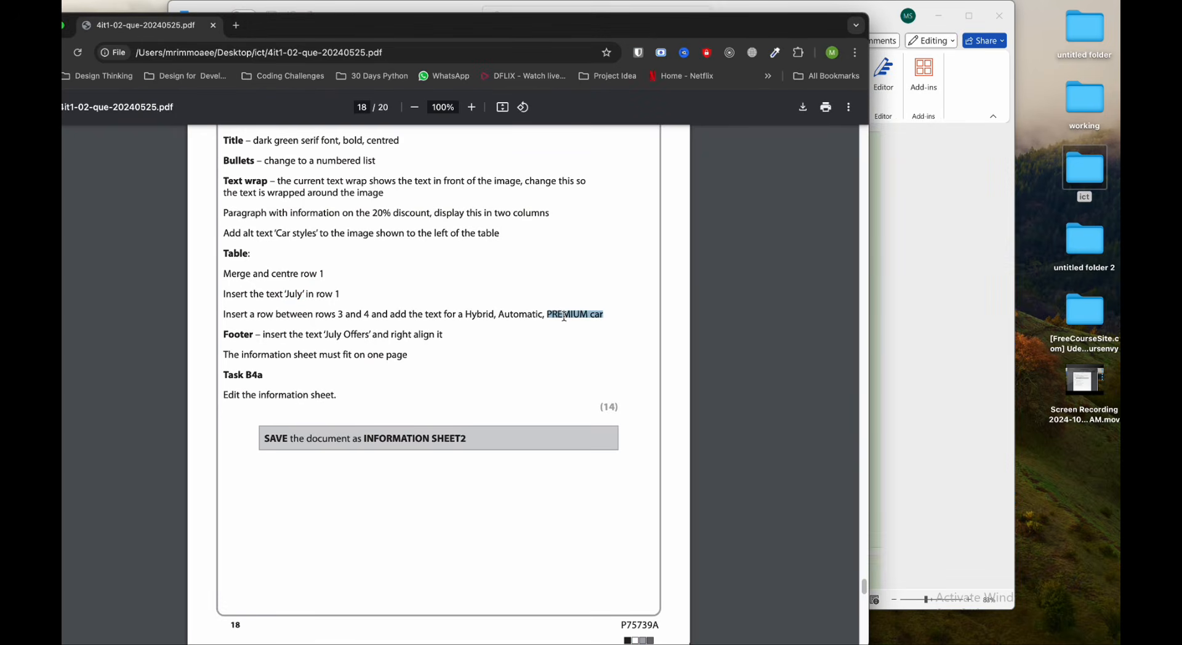
left_click(872, 418)
left_click(634, 474)
key("ctrl+v")
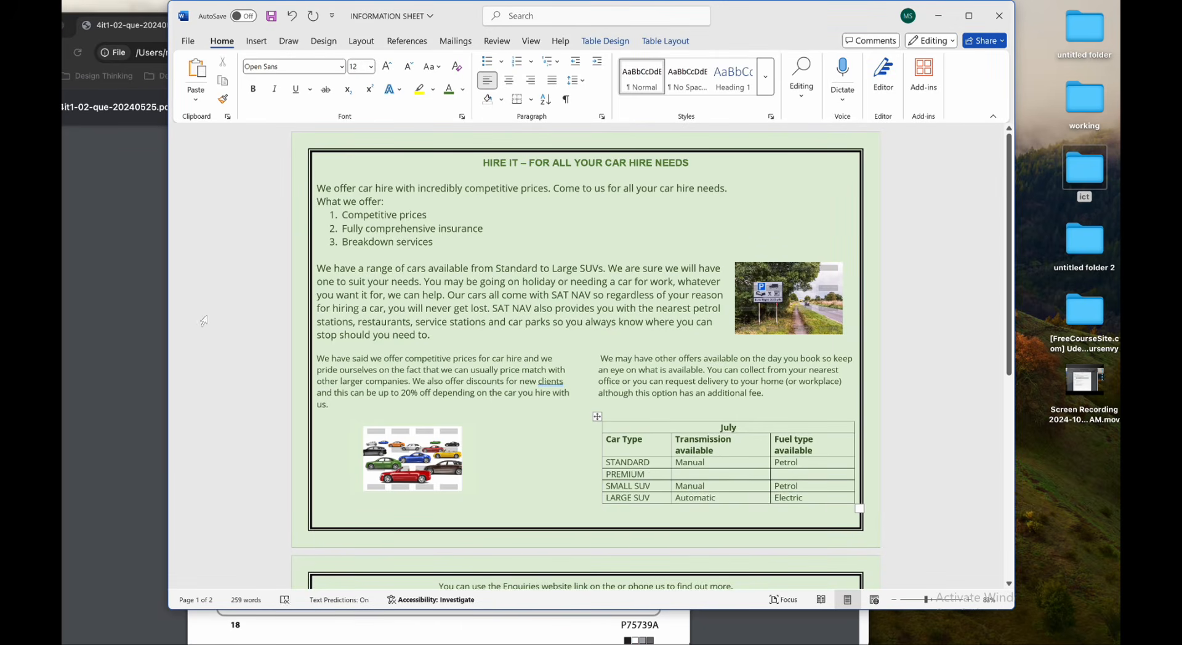
Fill the PREMIUM row with "Automatic" as transmission and "Hybrid" as fuel type, copied from the exam PDF.
left_click(114, 317)
double_click(523, 315)
key("ctrl+c")
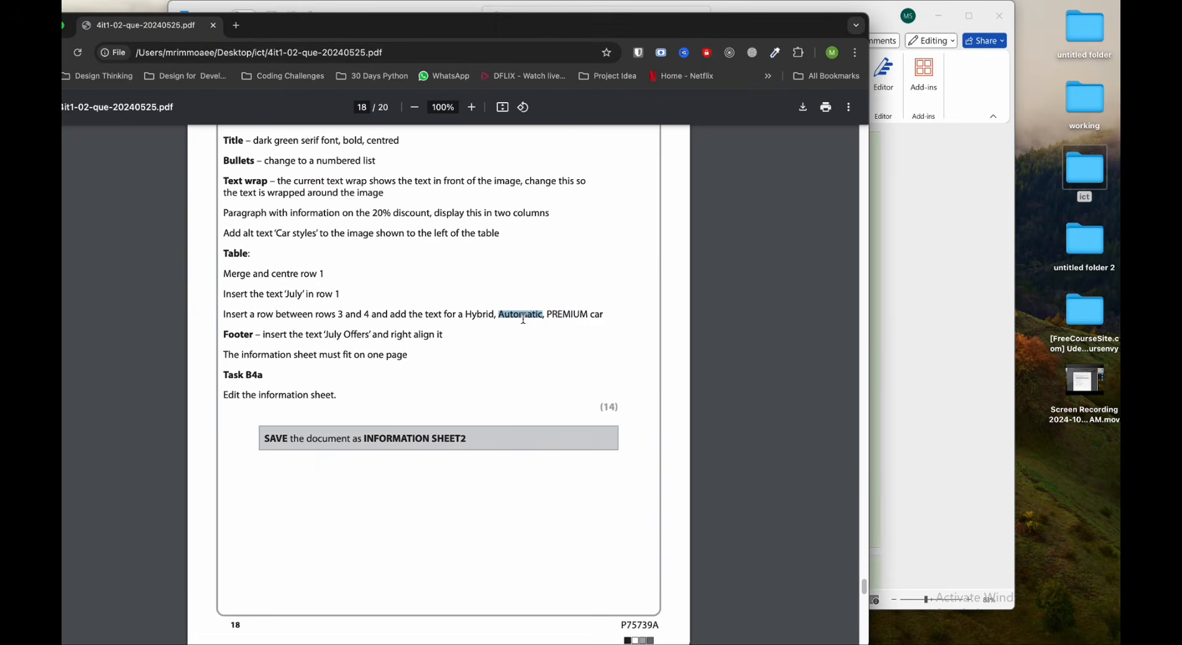
left_click(875, 433)
left_click(707, 471)
key("ctrl+v")
left_click(142, 355)
double_click(473, 313)
left_click(885, 425)
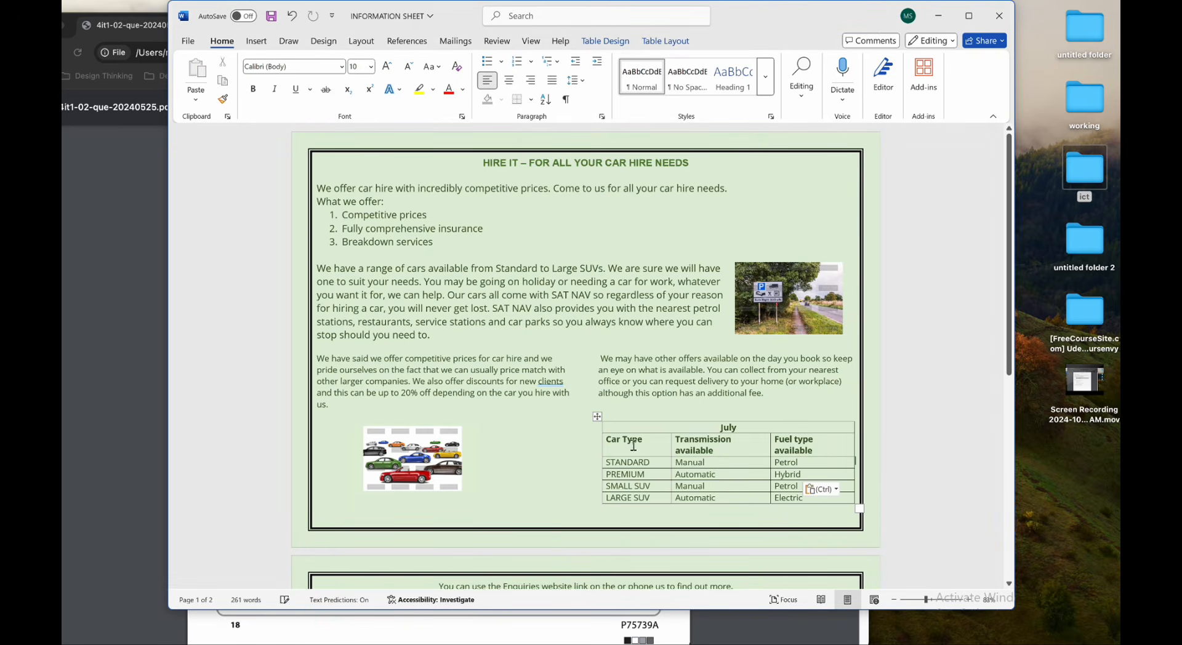
Copy the footer text "July Offers" from the exam PDF without its quotation marks and return to the document.
left_click(133, 292)
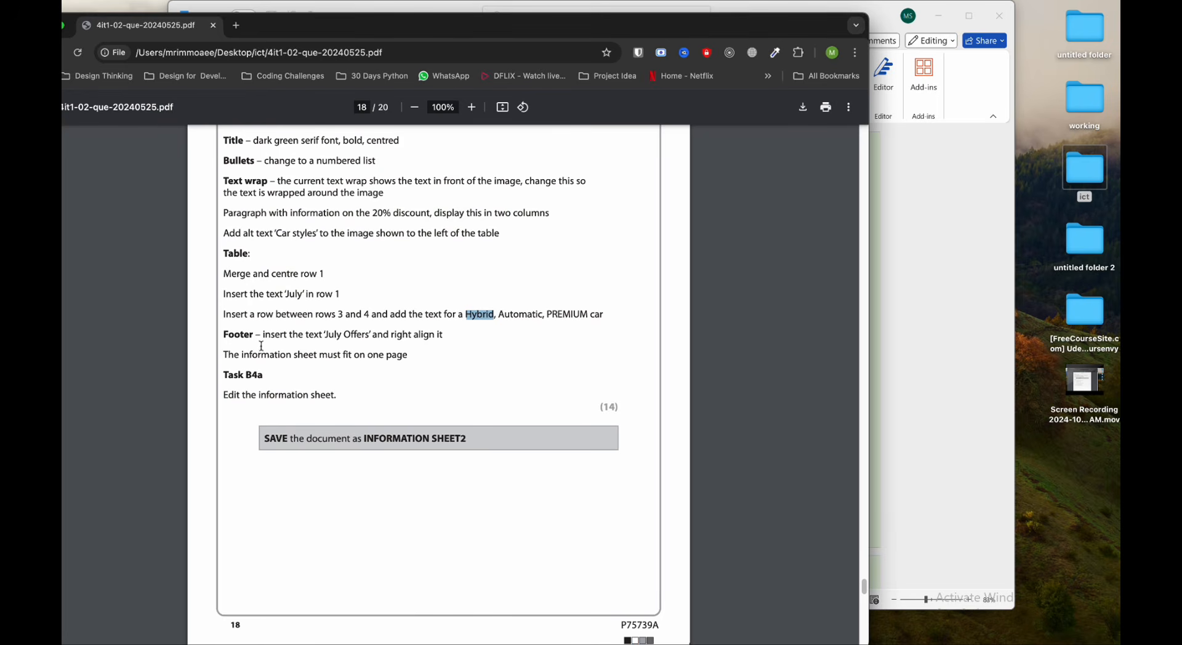
left_click_drag(325, 336, 368, 336)
key("ctrl+c")
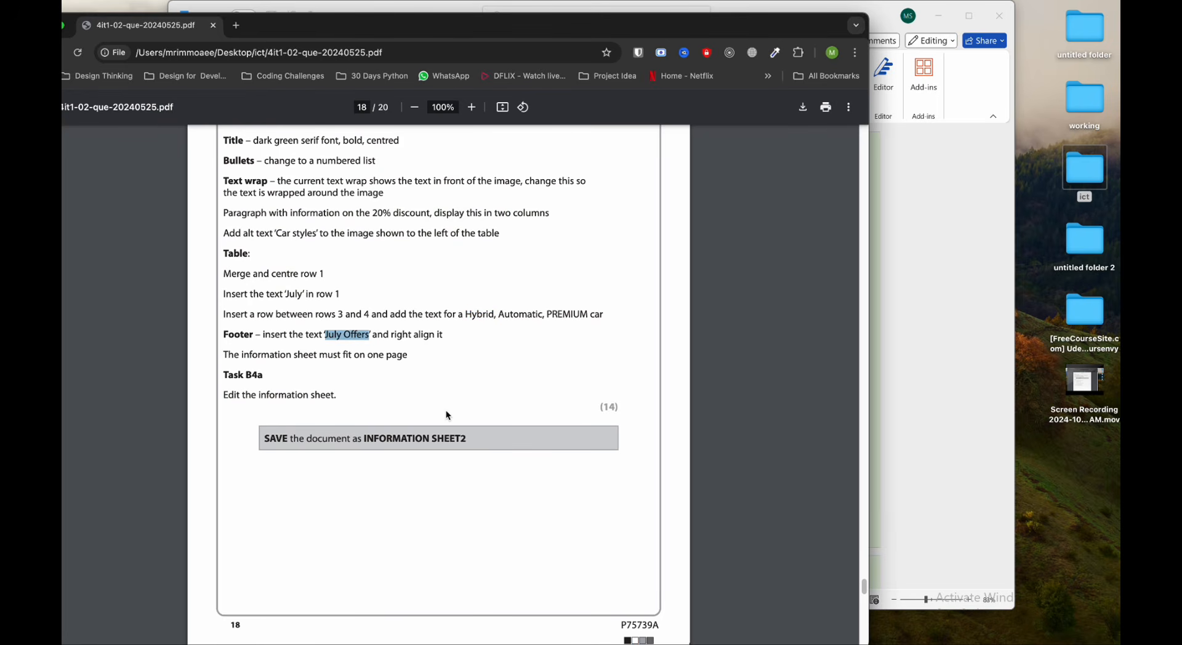
left_click(890, 394)
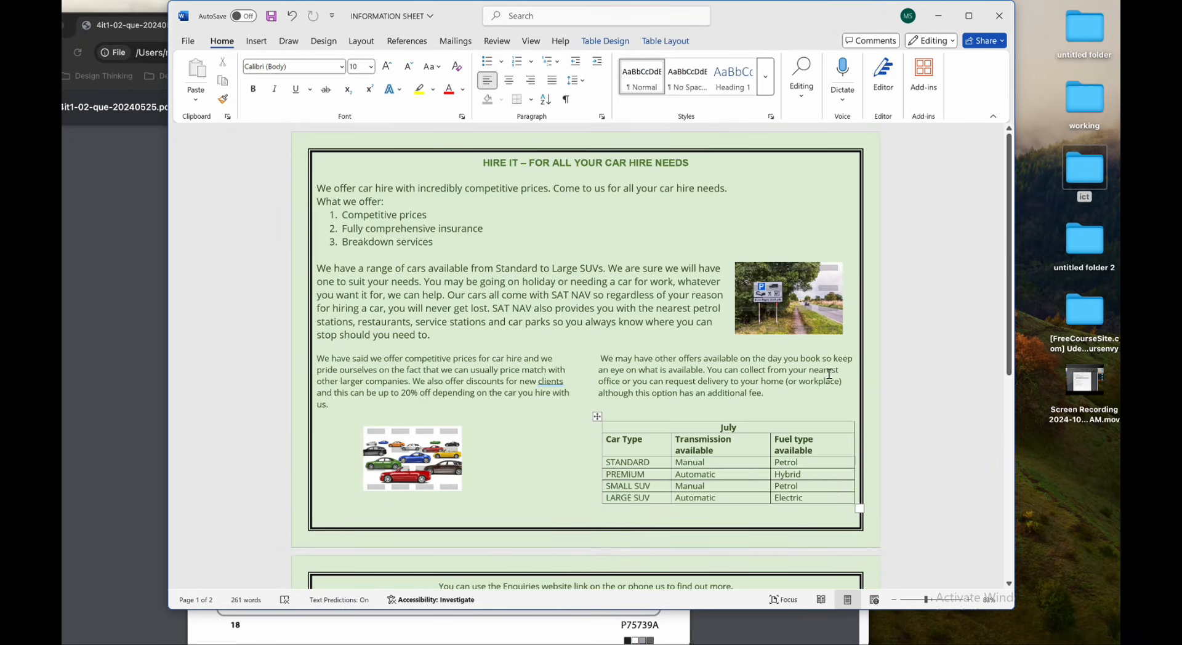
Insert the Whisp footer and replace its right-aligned Author placeholder with the copied text "July Offers".
scroll(829, 374, "down", 5)
scroll(692, 148, "up", 4)
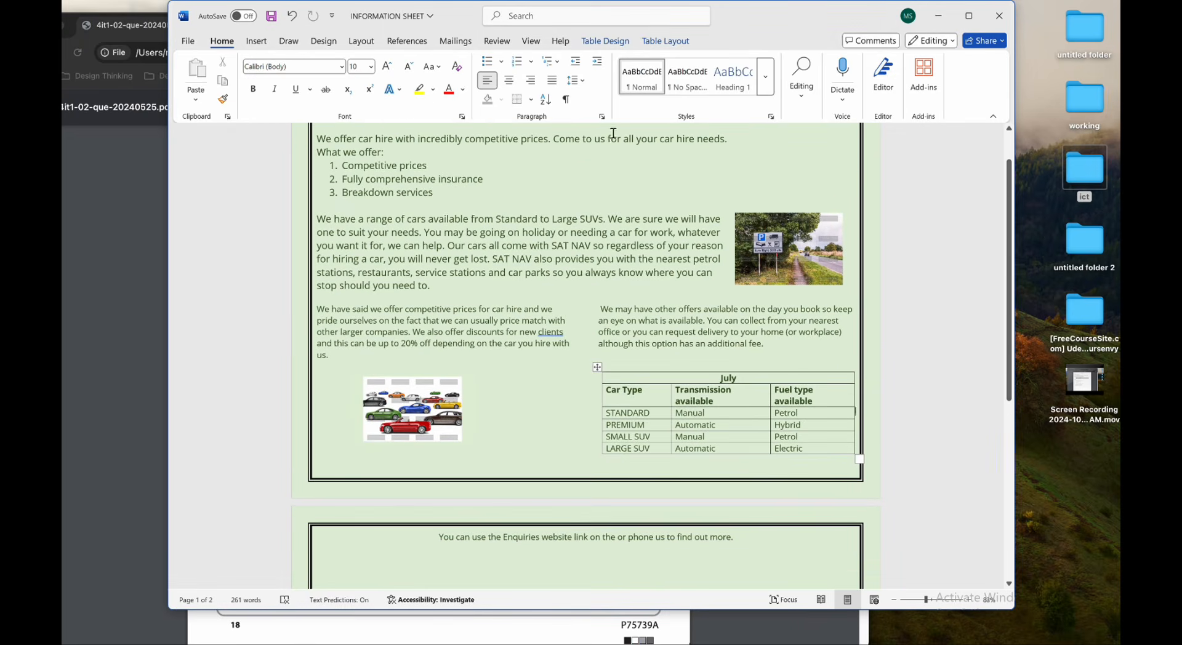
left_click(267, 43)
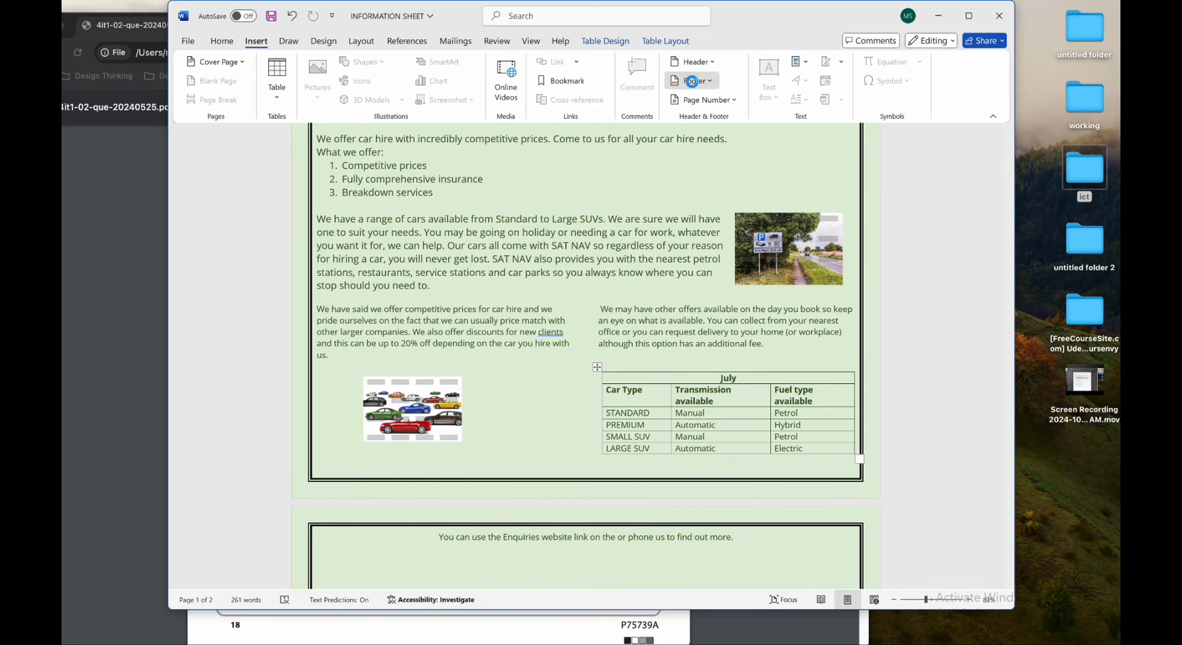
left_click(692, 80)
scroll(823, 341, "down", 10)
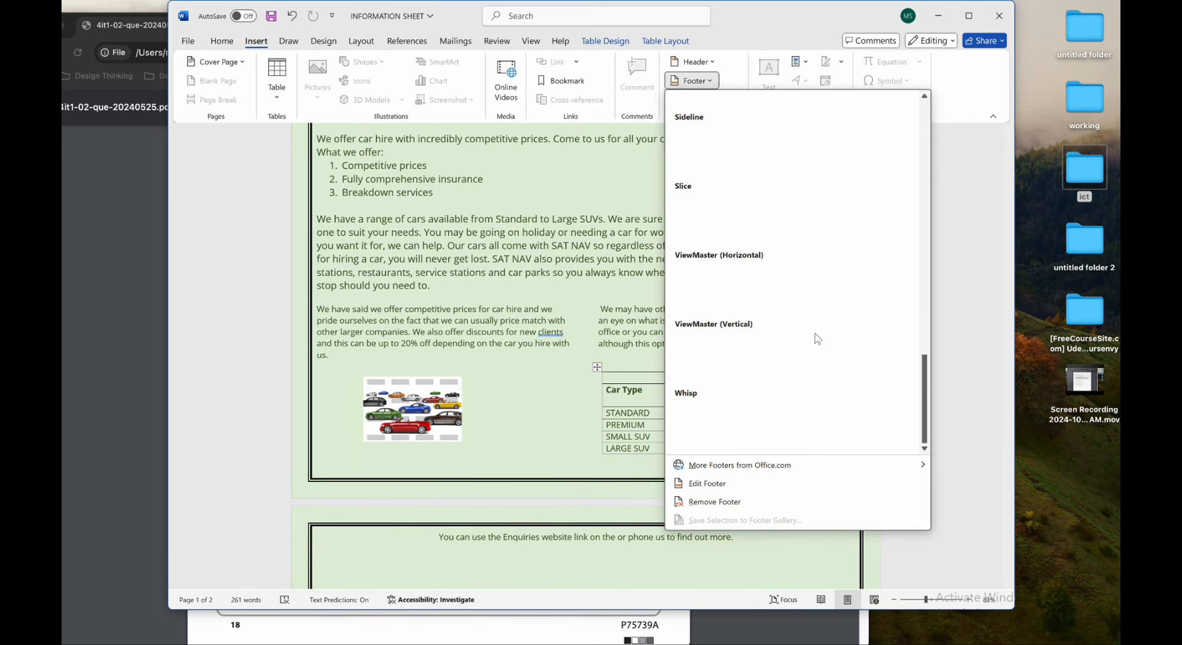
left_click(798, 421)
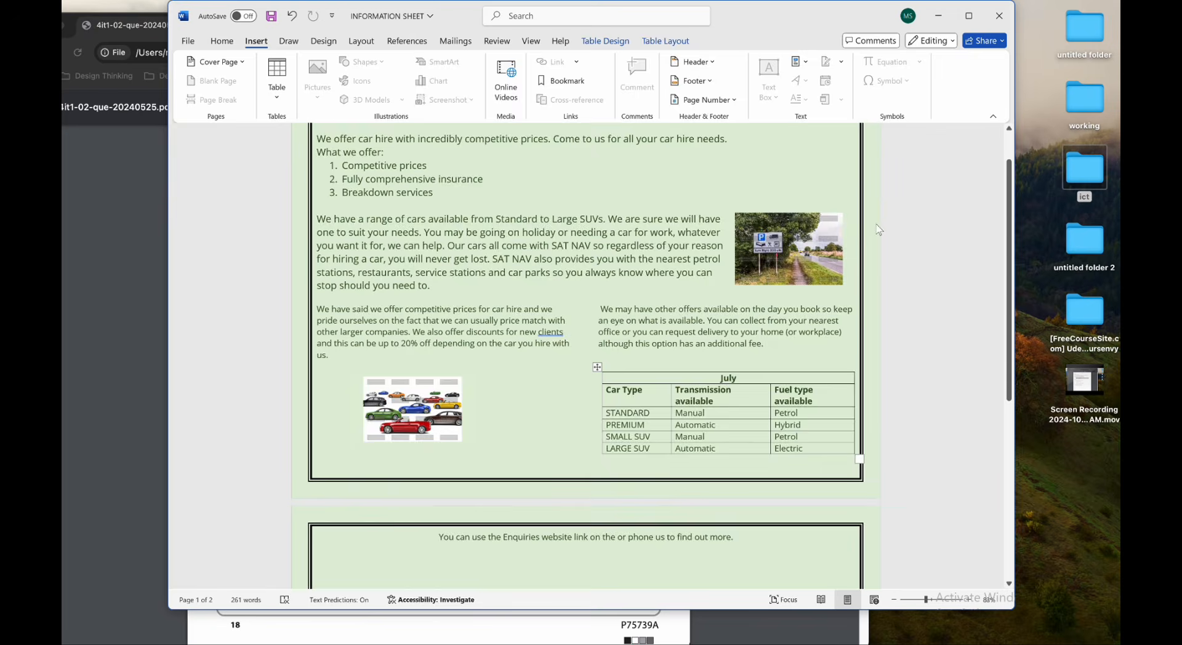
left_click(841, 512)
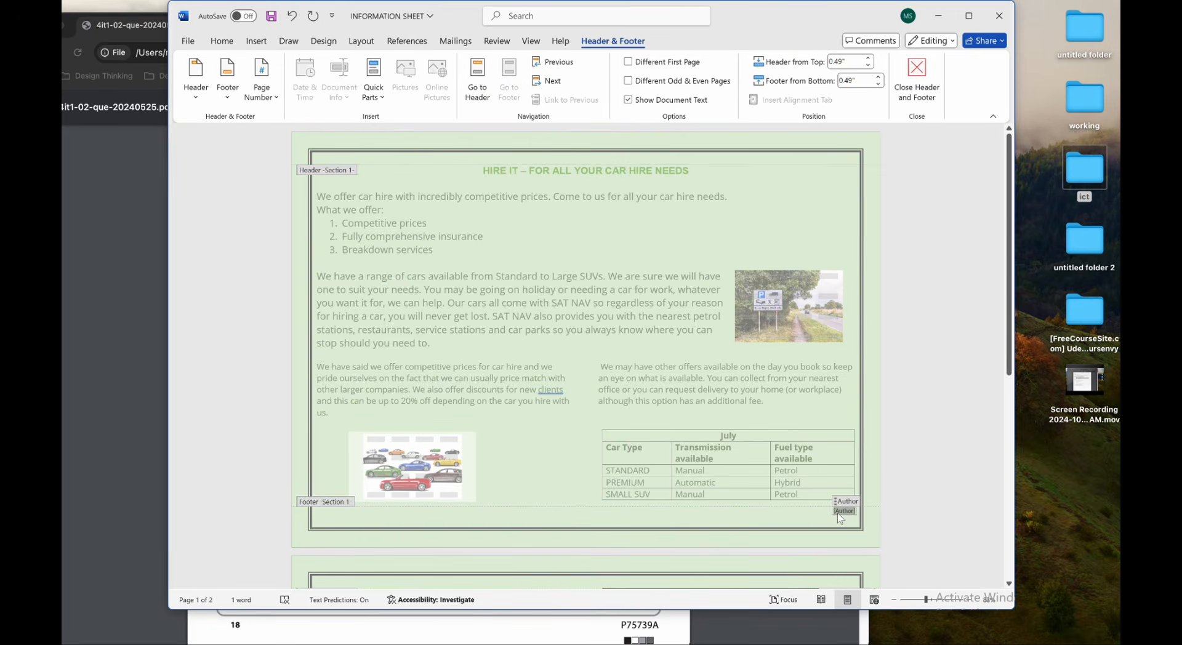
key("ctrl+v")
Check the footer and the page overflow, and leave footer editing to return to the document body.
scroll(769, 513, "down", 3)
left_click(717, 504)
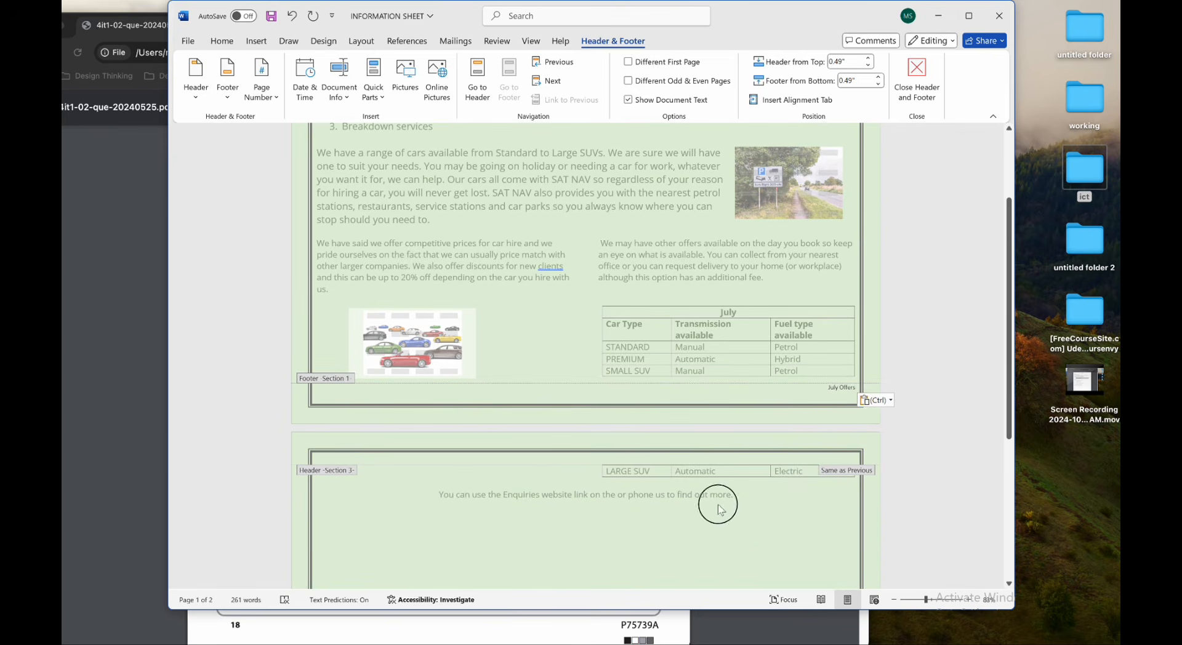
scroll(657, 464, "up", 2)
left_click(508, 366)
scroll(413, 279, "up", 1)
left_click(468, 256)
left_click(379, 178)
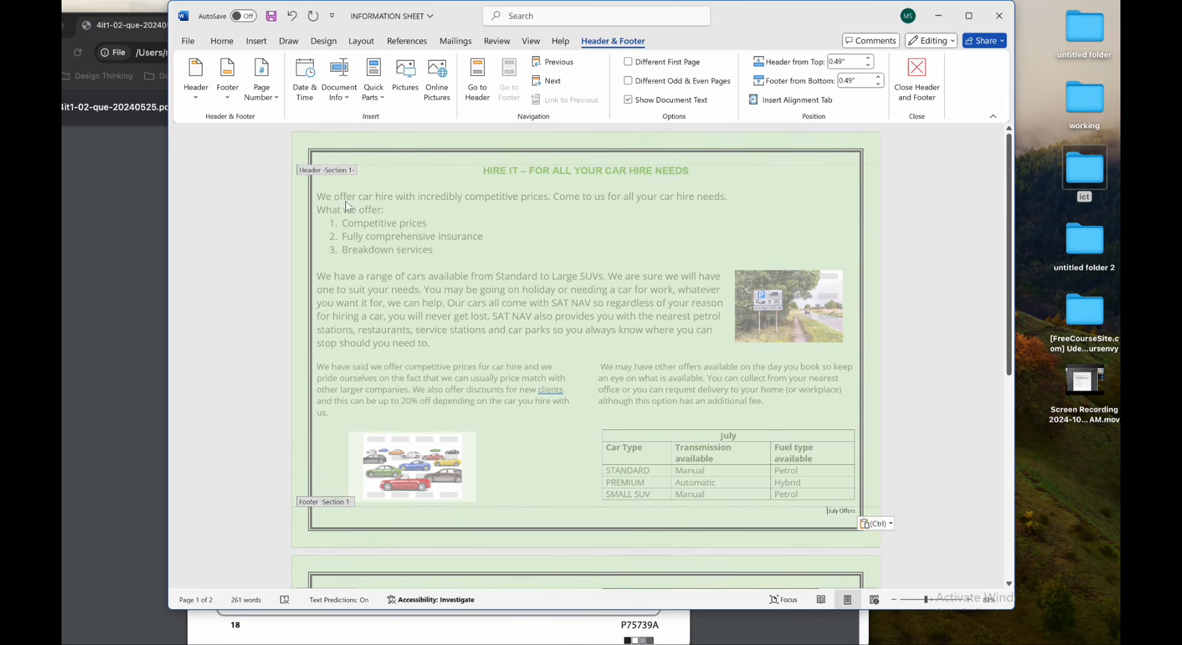
double_click(443, 276)
Check the one-page requirement in the exam PDF and set the font size of the paragraph about the range of cars to 12.
scroll(579, 299, "down", 3)
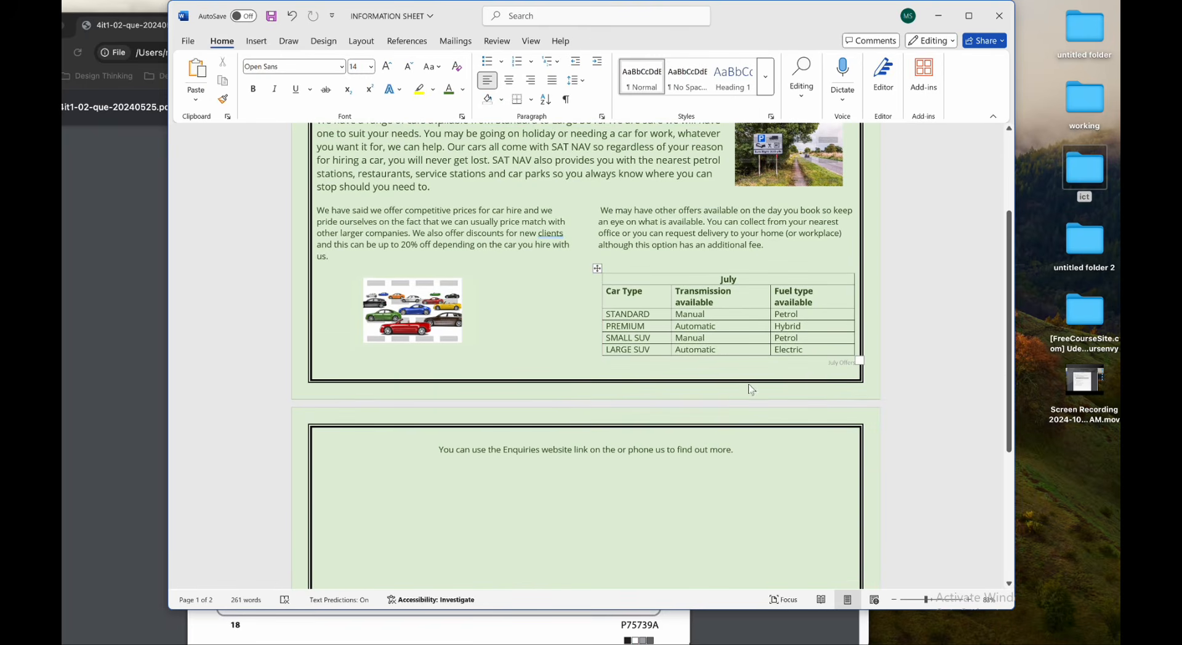
scroll(631, 411, "up", 2)
left_click(113, 233)
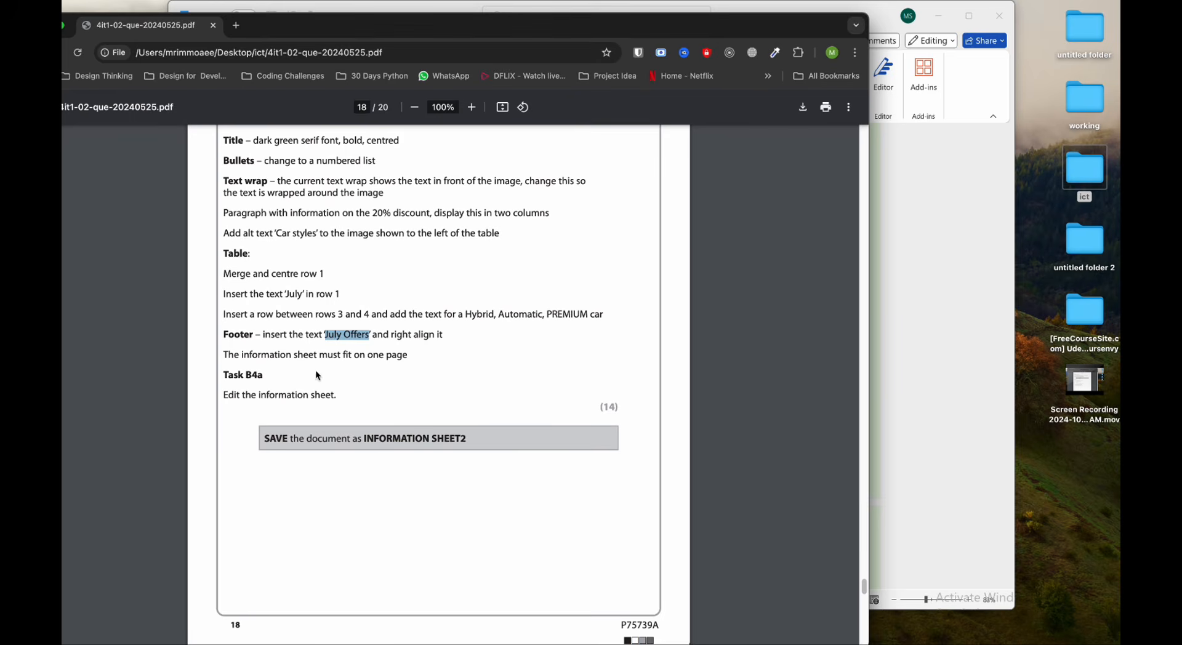
left_click(914, 356)
scroll(540, 314, "up", 1)
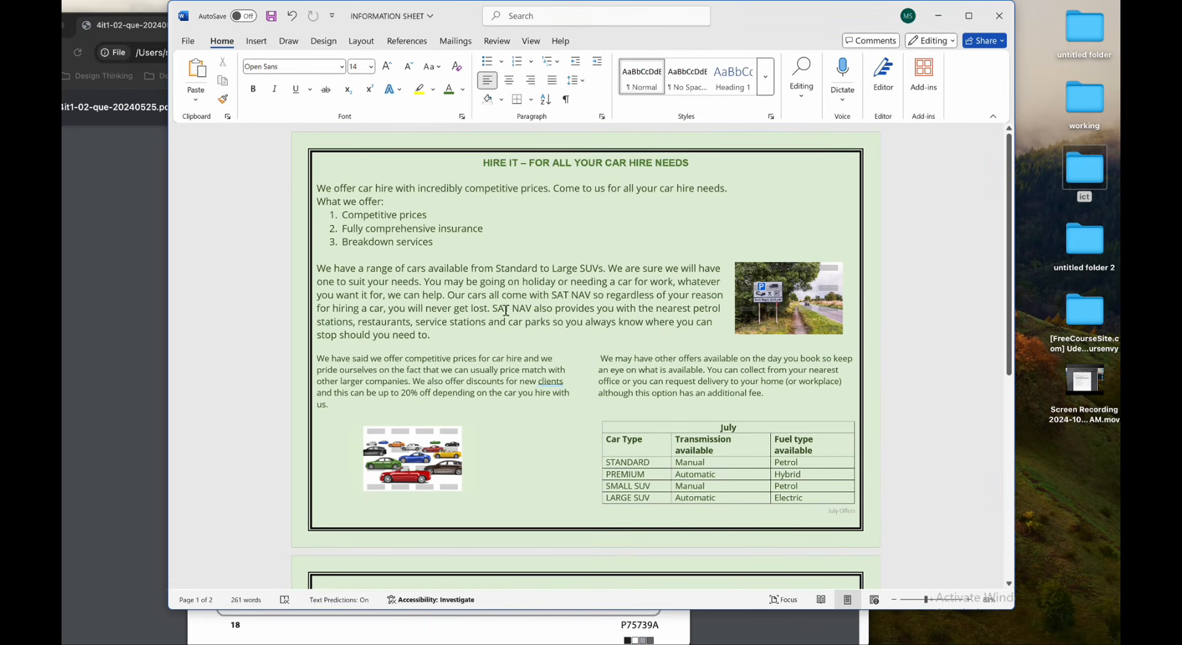
scroll(490, 329, "down", 1)
left_click_drag(441, 313, 296, 248)
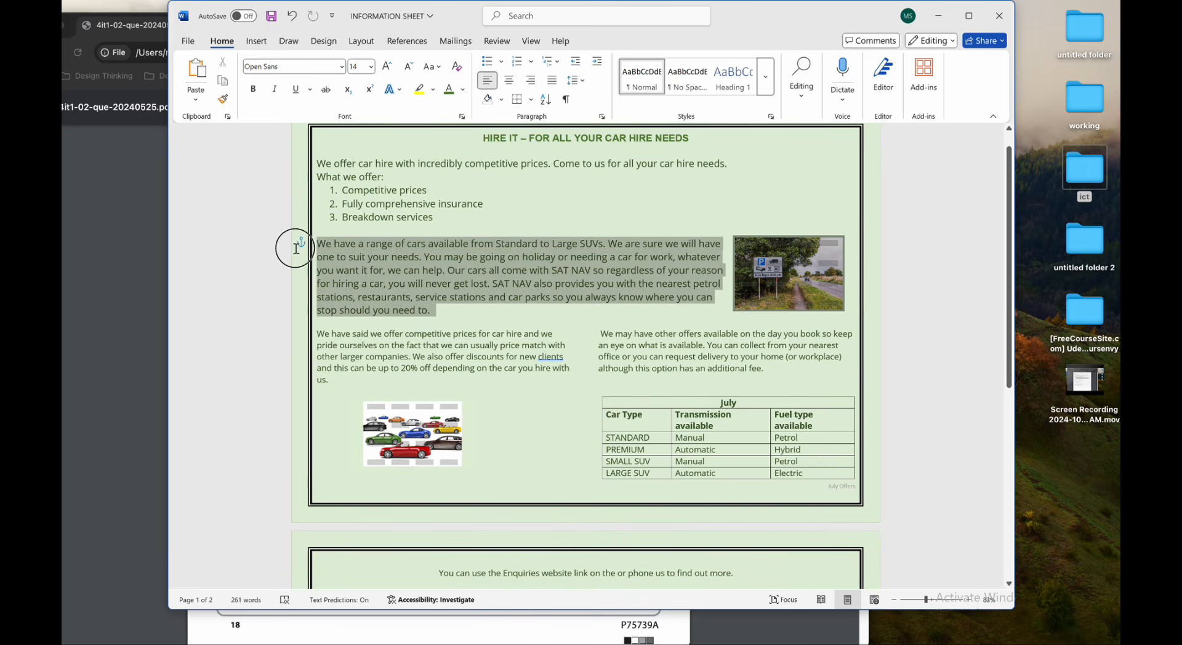
left_click(371, 68)
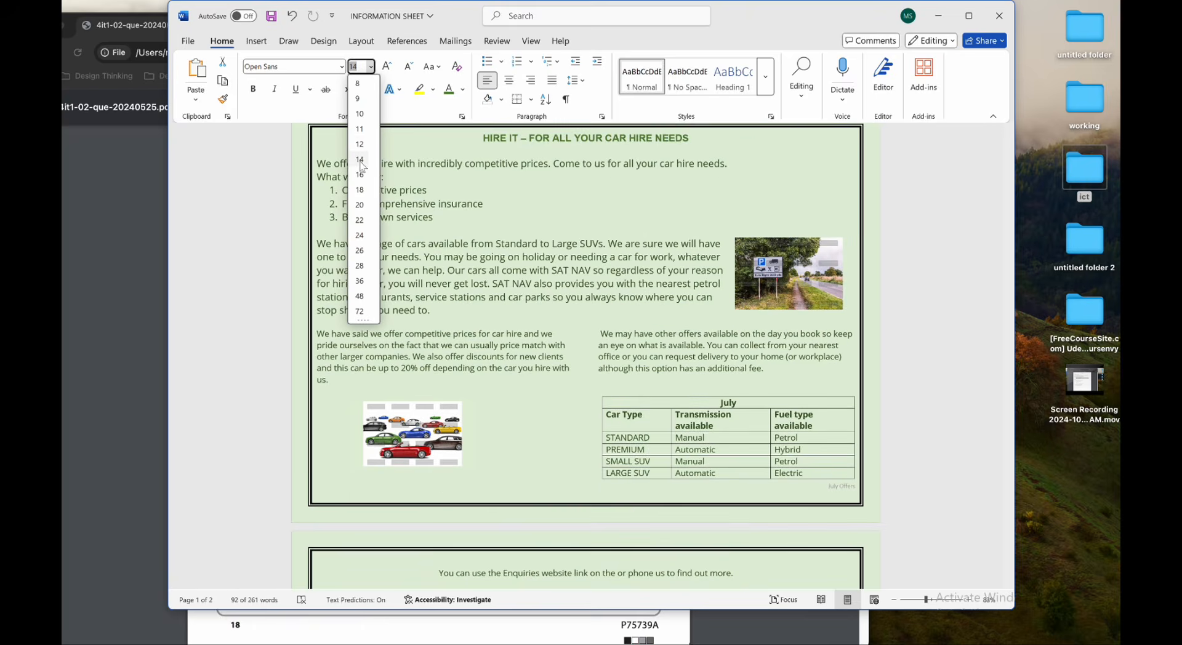
left_click(361, 147)
left_click(600, 306)
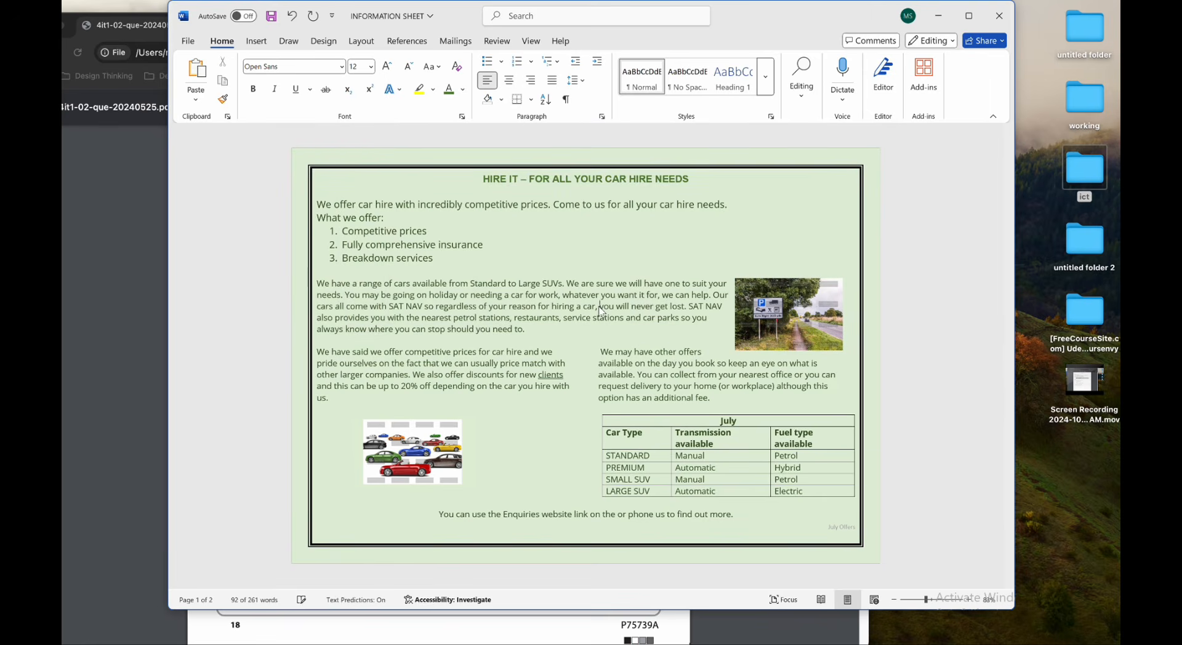
Check the exam PDF for the file name under which the edited information sheet must be saved.
mouse_move(63, 1)
left_click(327, 305)
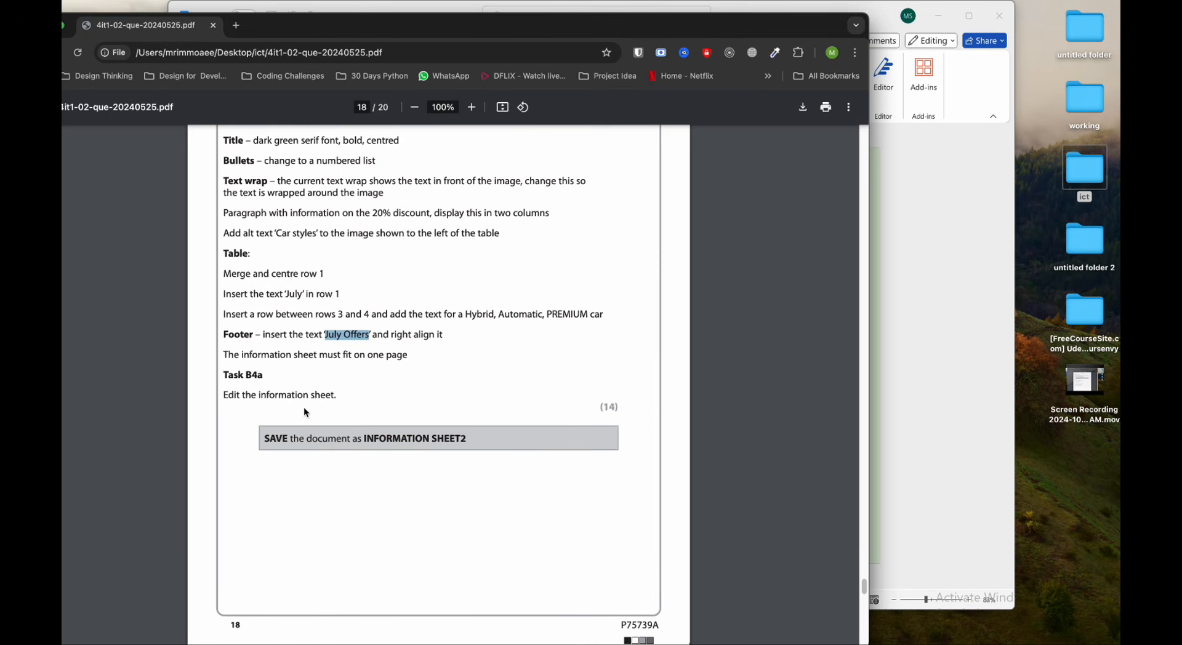
scroll(386, 412, "down", 3)
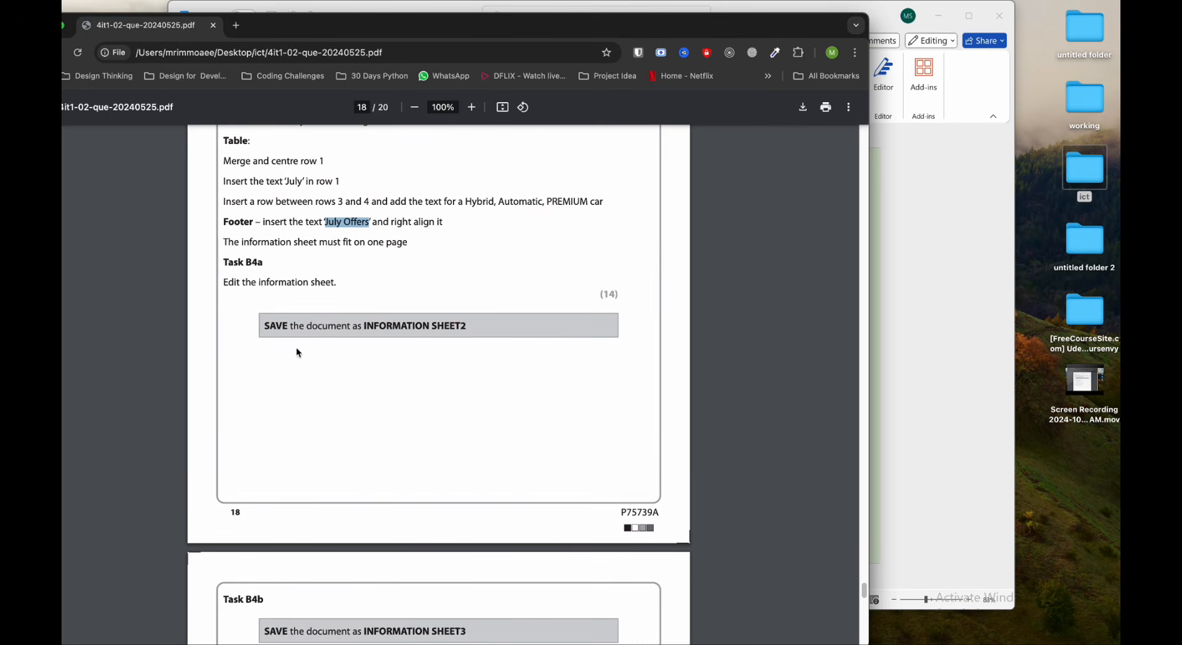
scroll(379, 345, "down", 2)
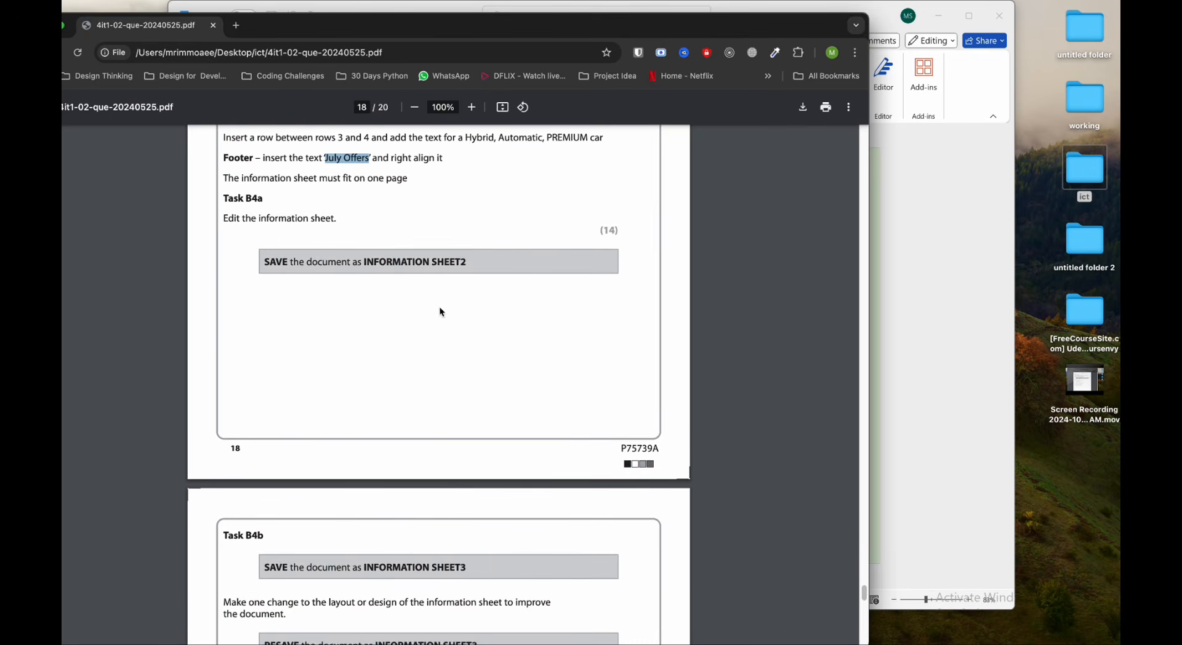
scroll(432, 298, "up", 1)
left_click(929, 315)
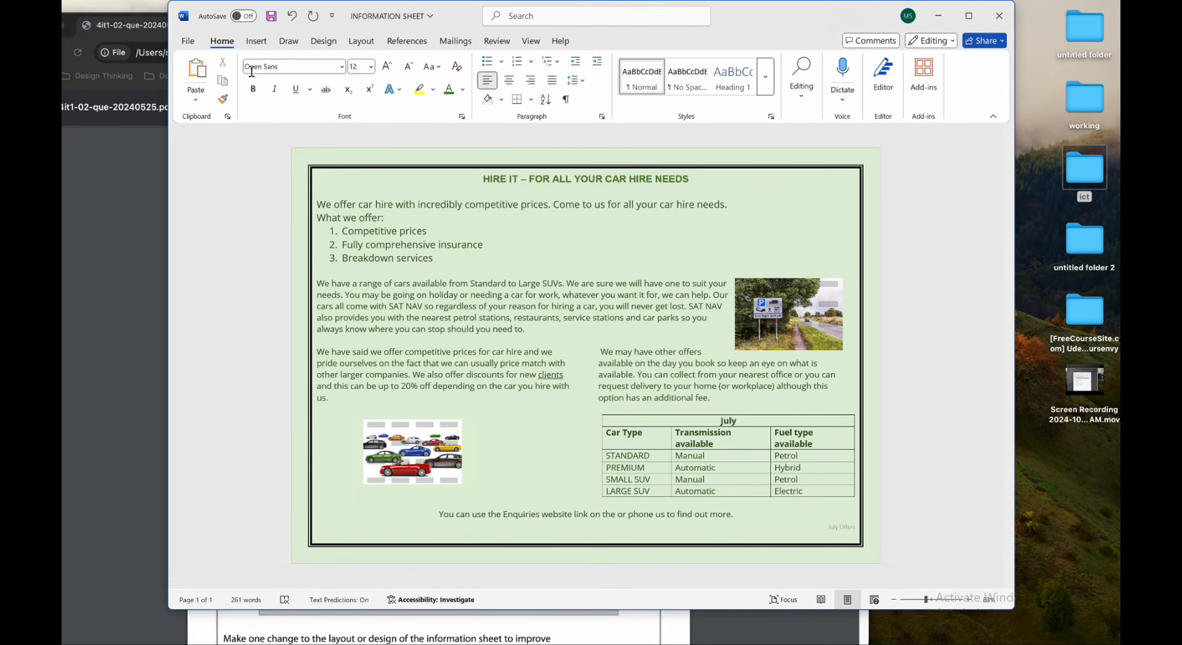
Save a copy of the document as INFORMATION SHEET2 in the working folder on the Desktop.
left_click(188, 41)
left_click(209, 260)
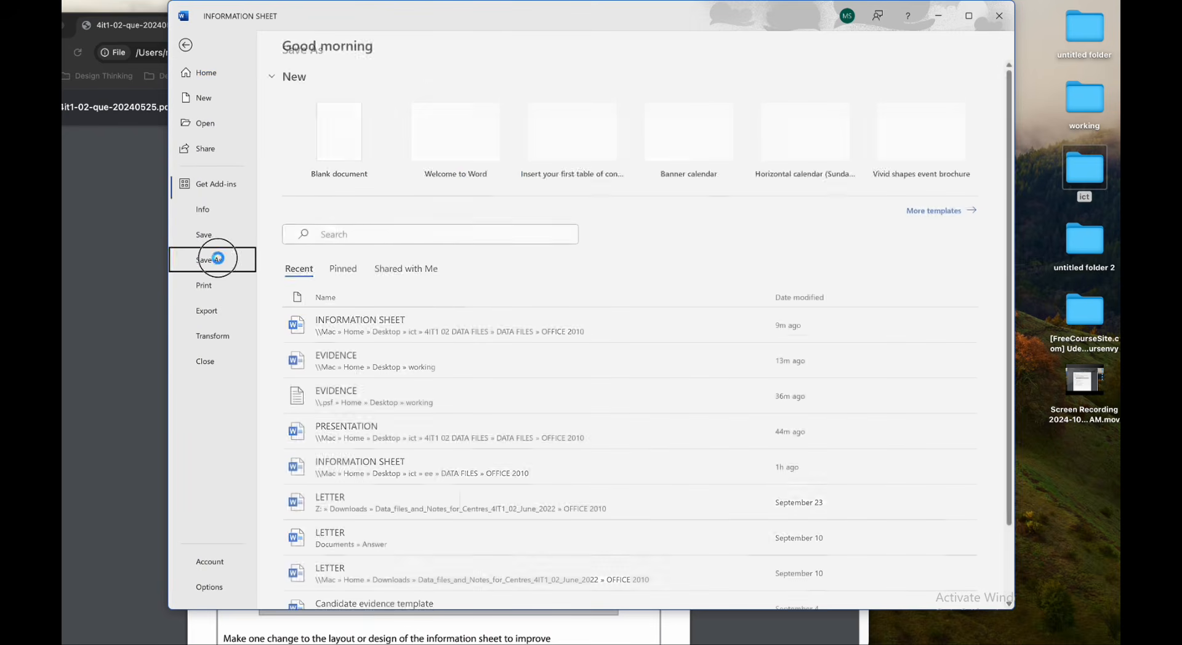
double_click(362, 304)
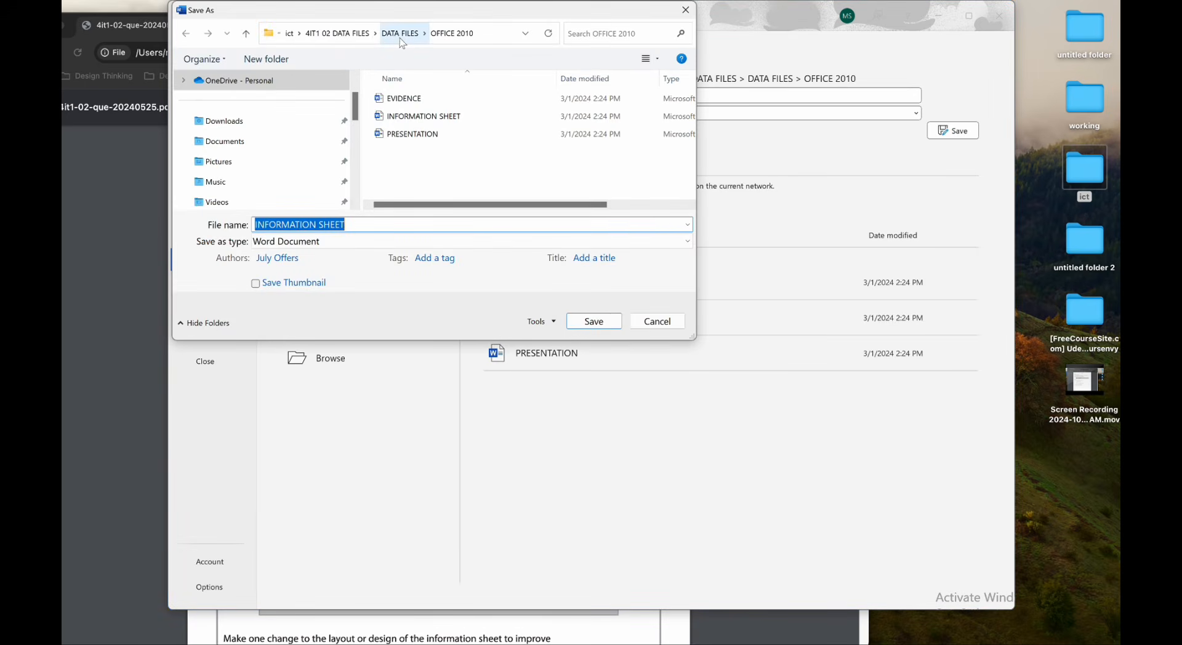
left_click(298, 35)
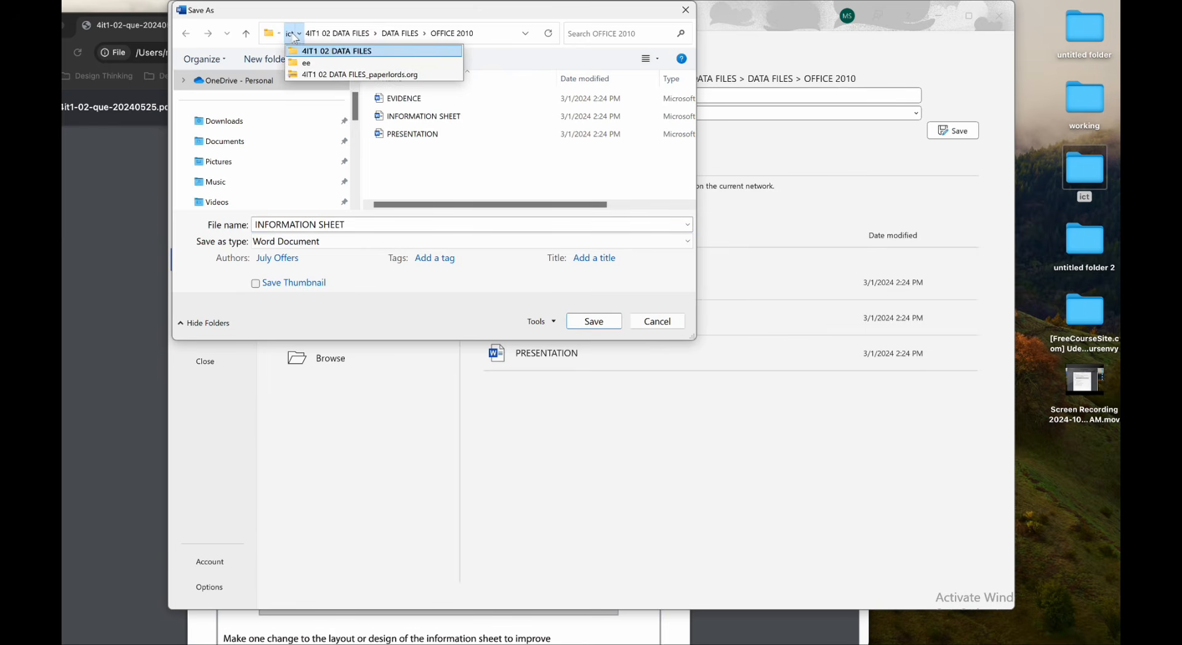
left_click(291, 33)
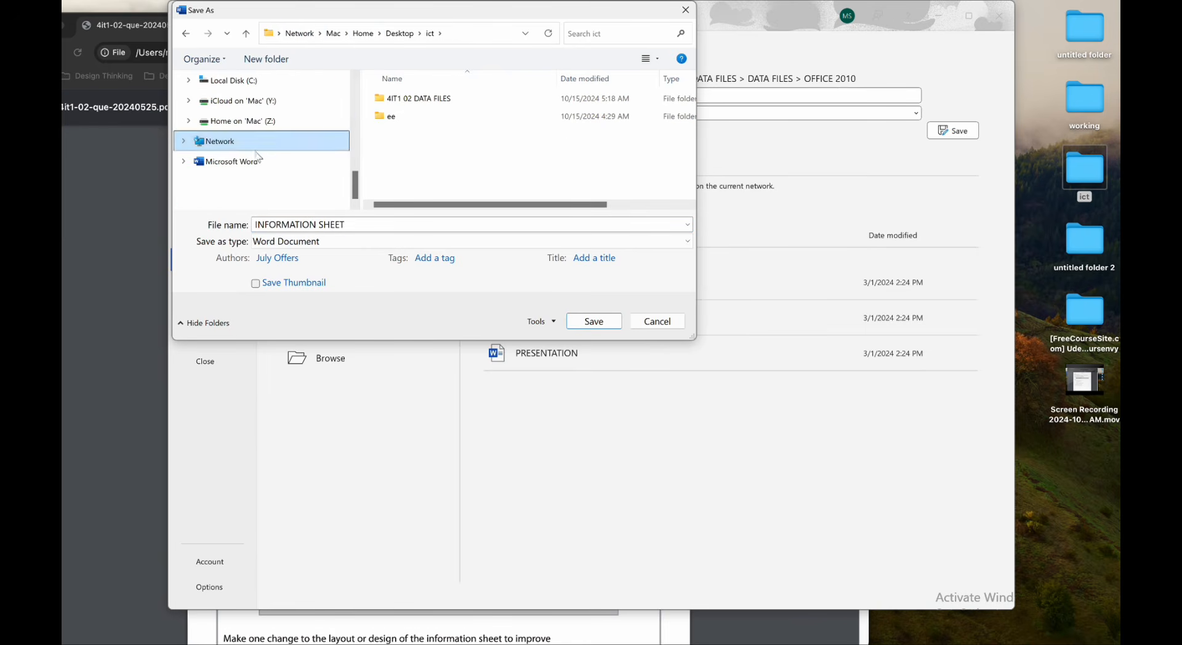
left_click(399, 34)
left_click(398, 172)
double_click(397, 172)
left_click(363, 224)
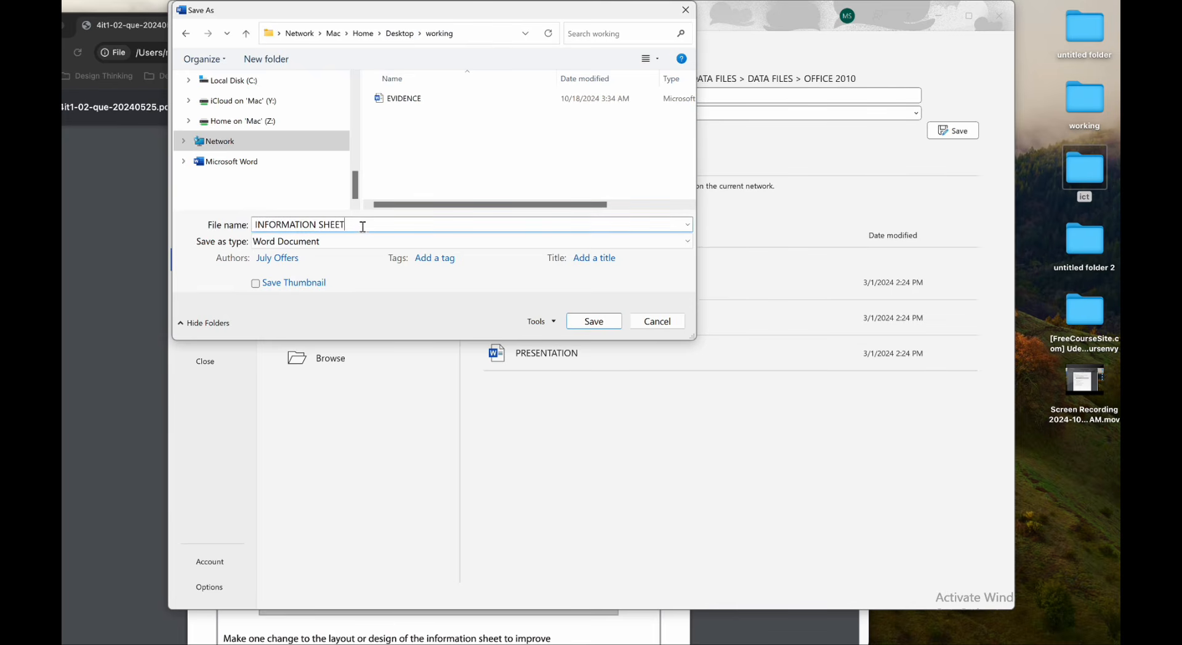
type("2")
left_click(606, 323)
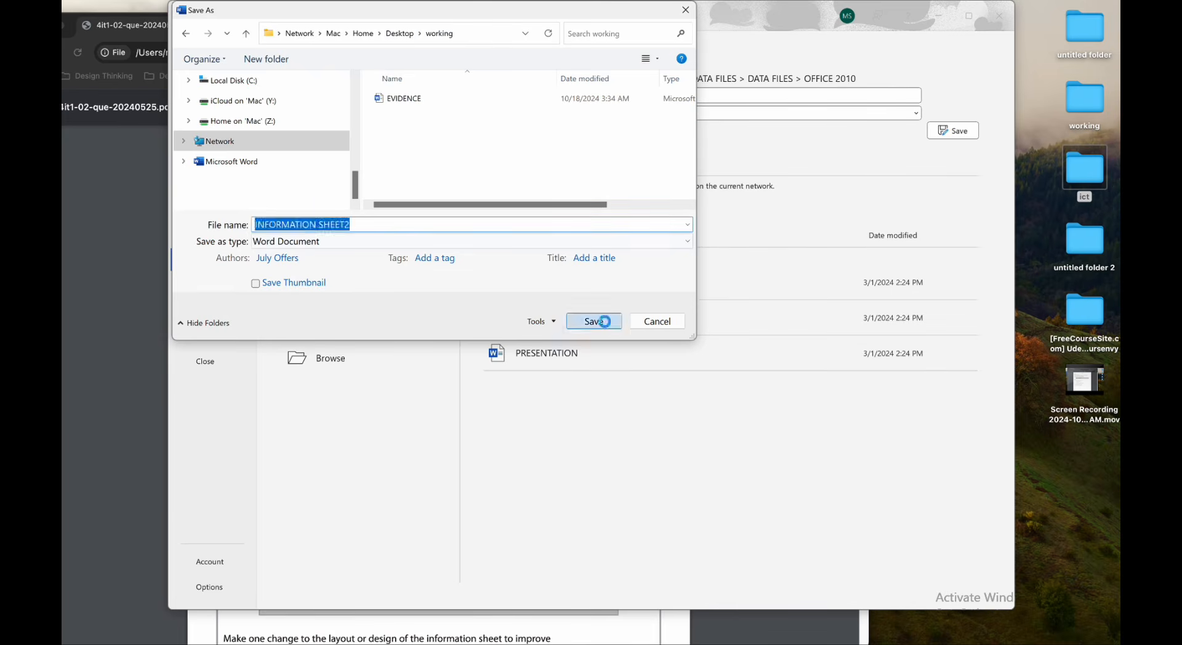
Read the Task B4b instructions in the exam PDF and change the information sheet's page colour to white.
left_click(123, 181)
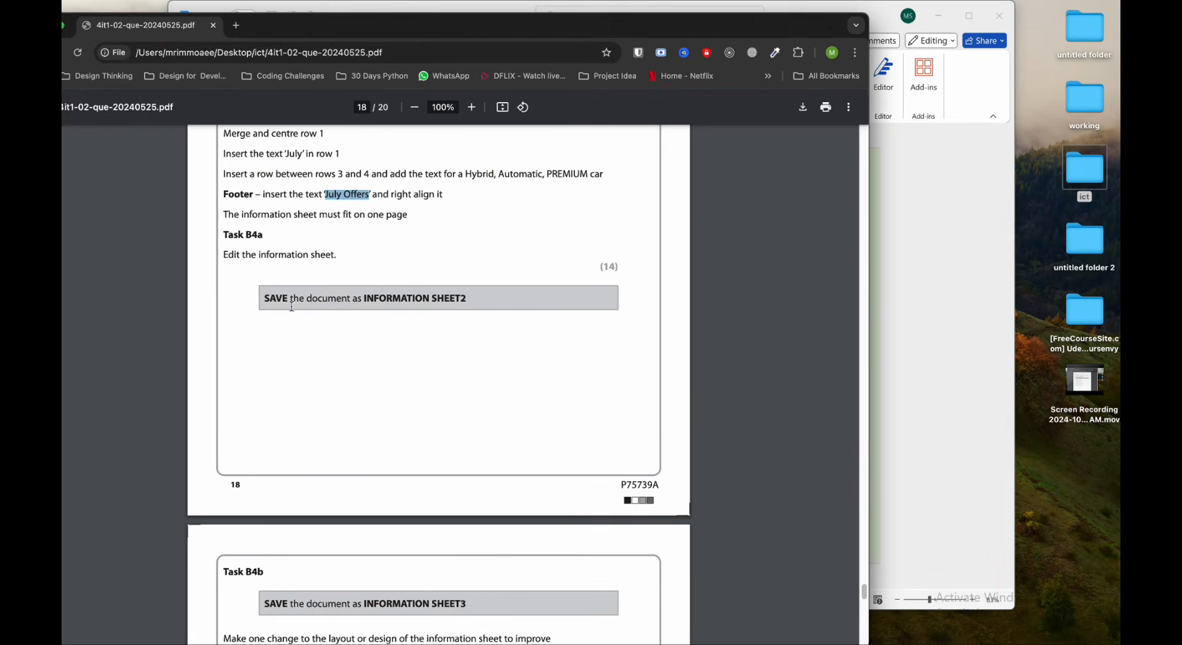
scroll(496, 314, "down", 5)
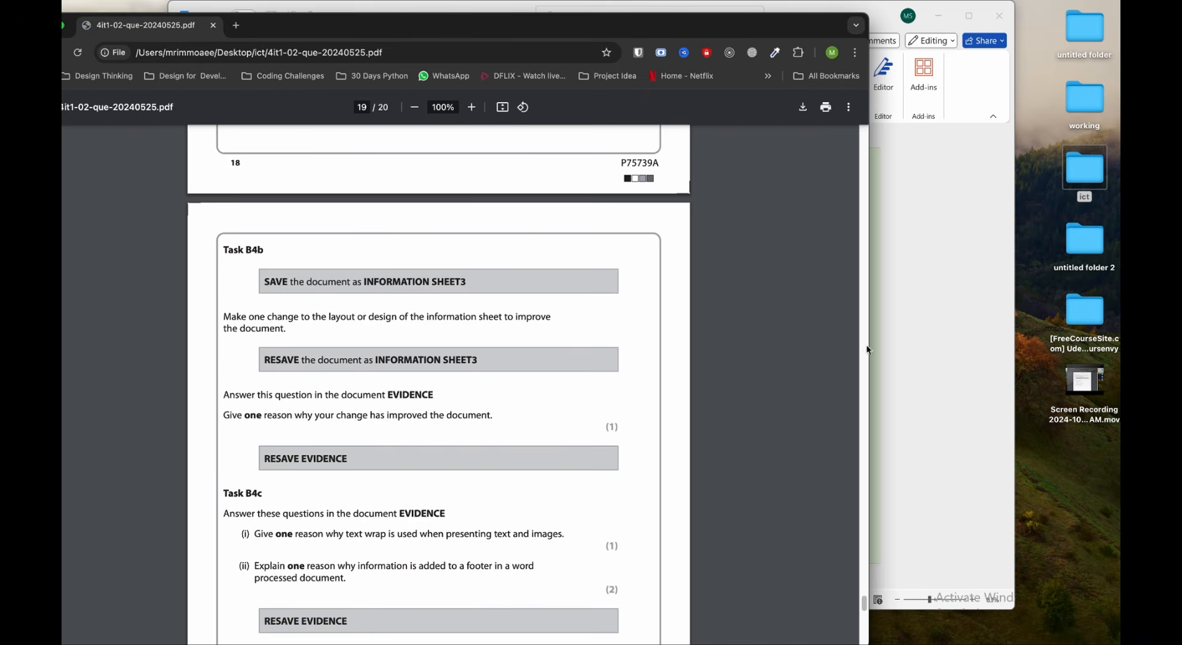
left_click(912, 336)
left_click(753, 241)
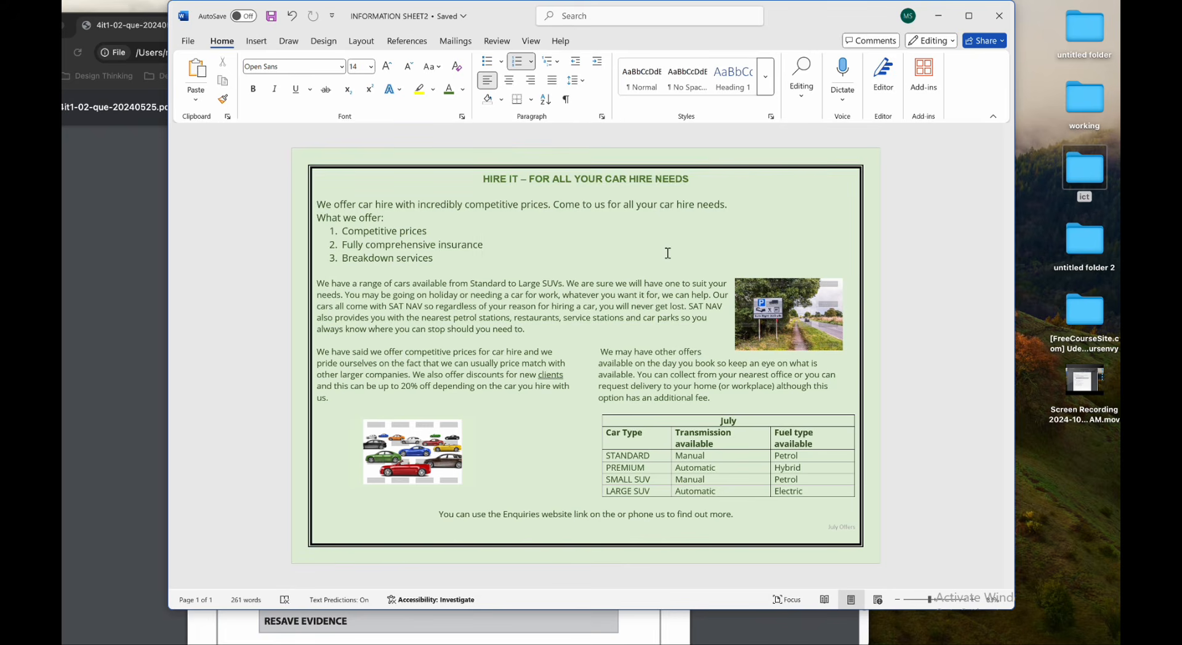
left_click(324, 46)
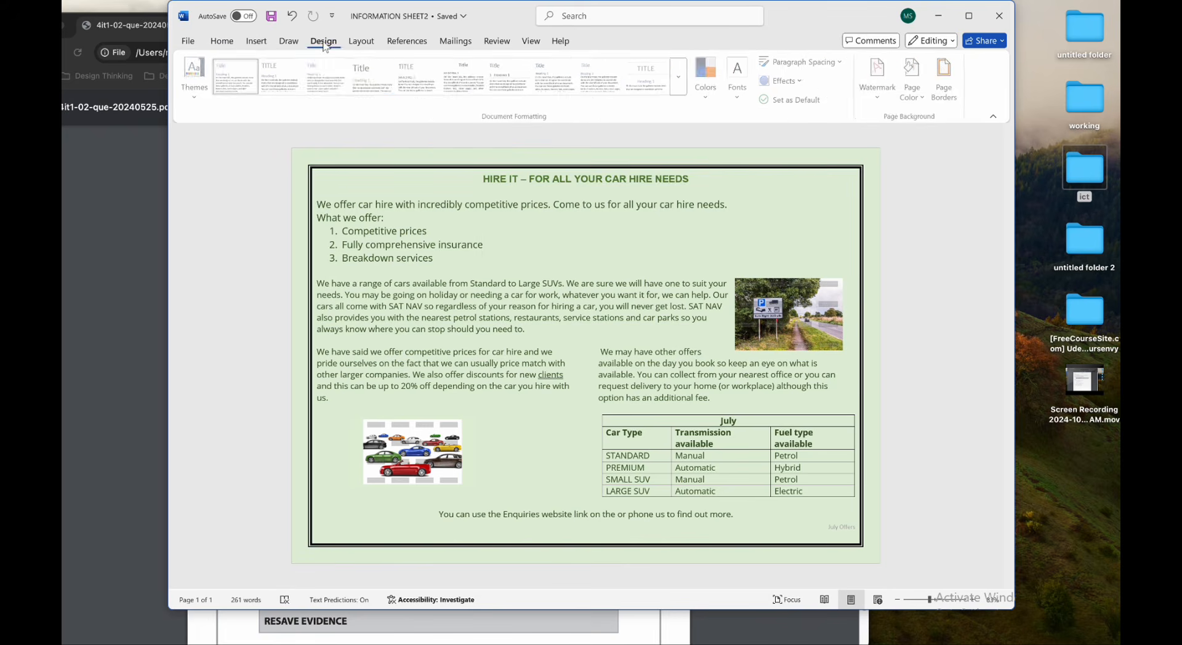
left_click(913, 77)
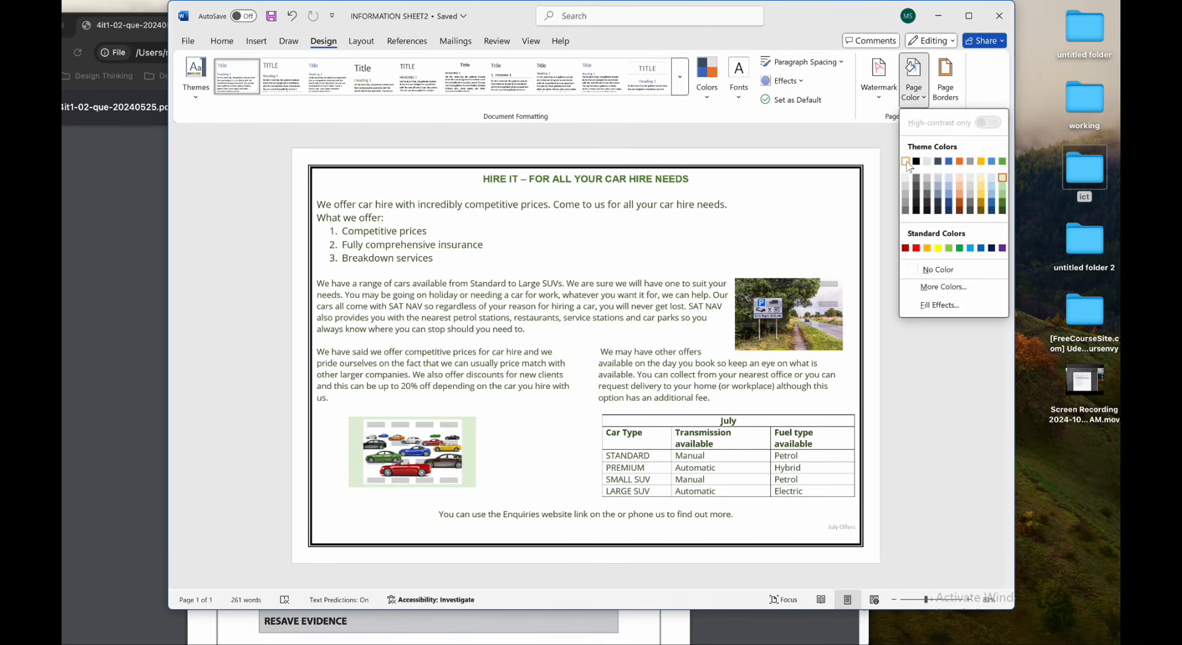
left_click(906, 163)
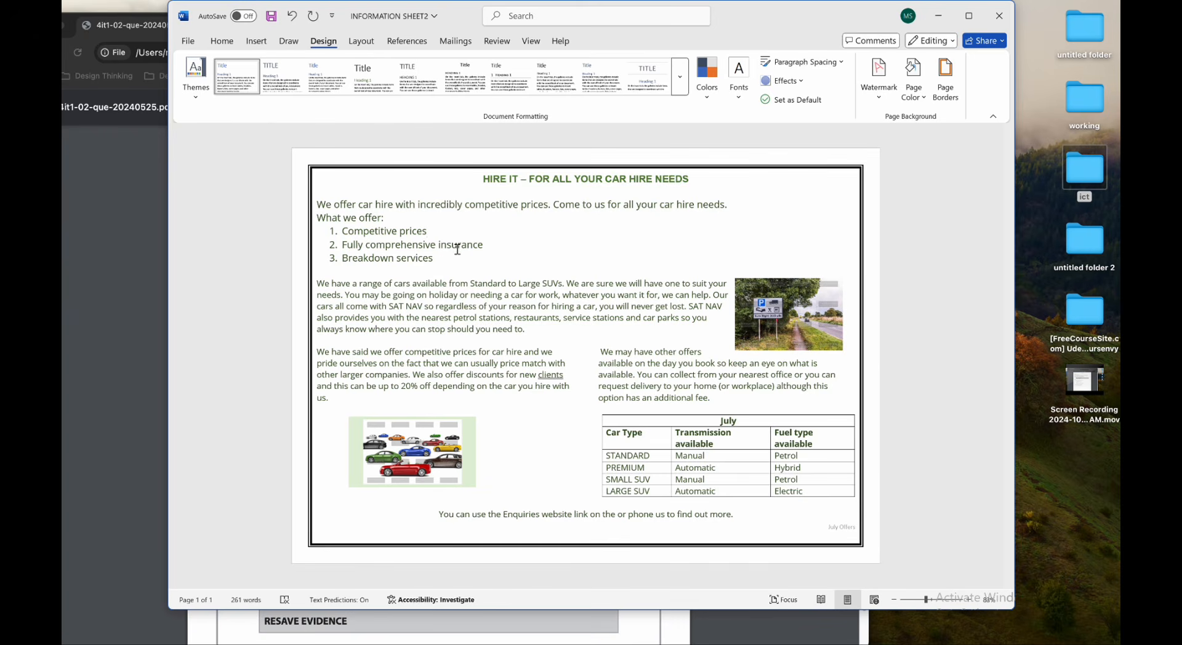
Read the remaining Task B4b and B4c questions in the exam PDF and return to its first page.
left_click(159, 95)
scroll(430, 311, "down", 3)
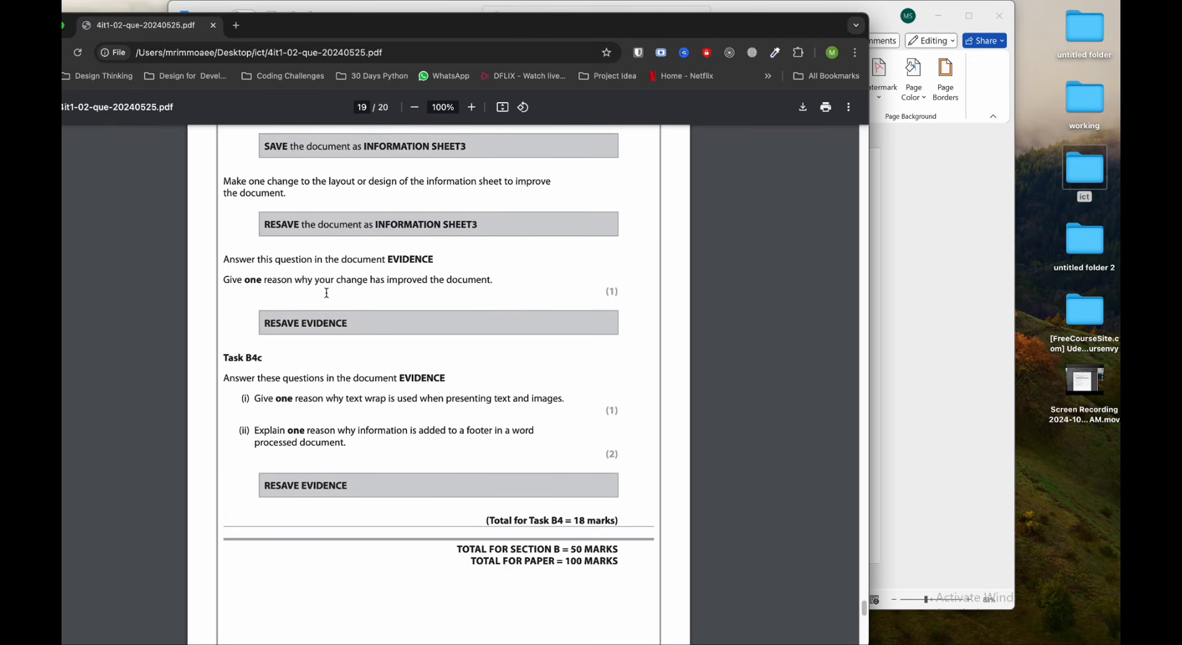
left_click(942, 293)
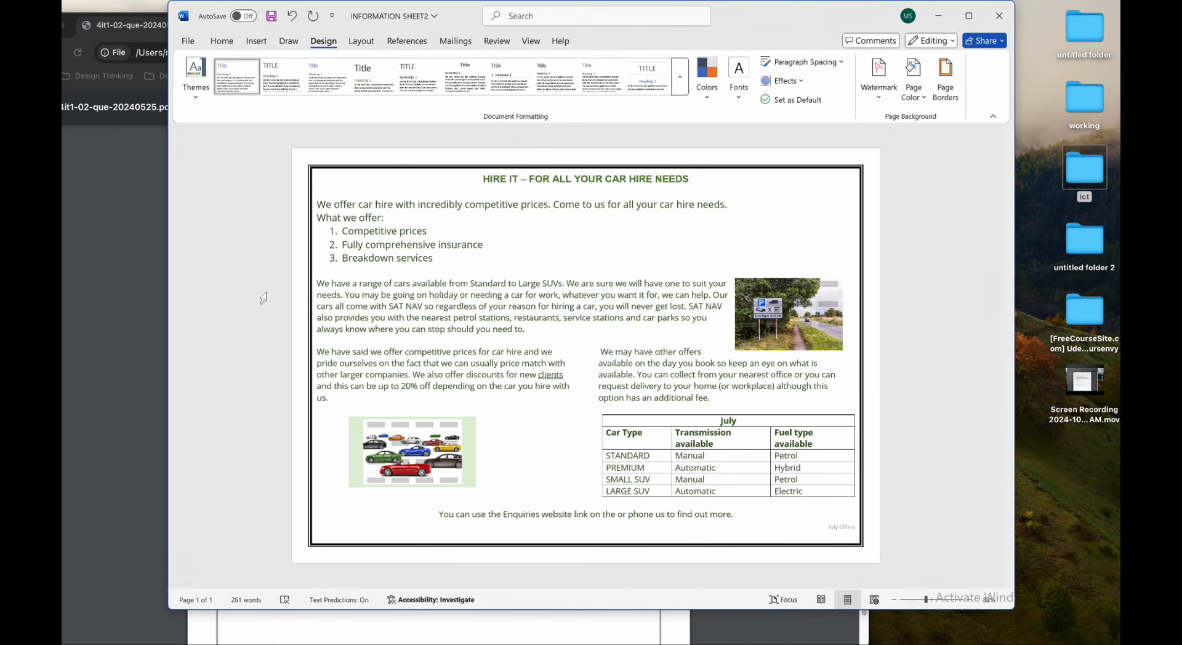
left_click(138, 280)
scroll(419, 335, "down", 2)
scroll(420, 337, "down", 1)
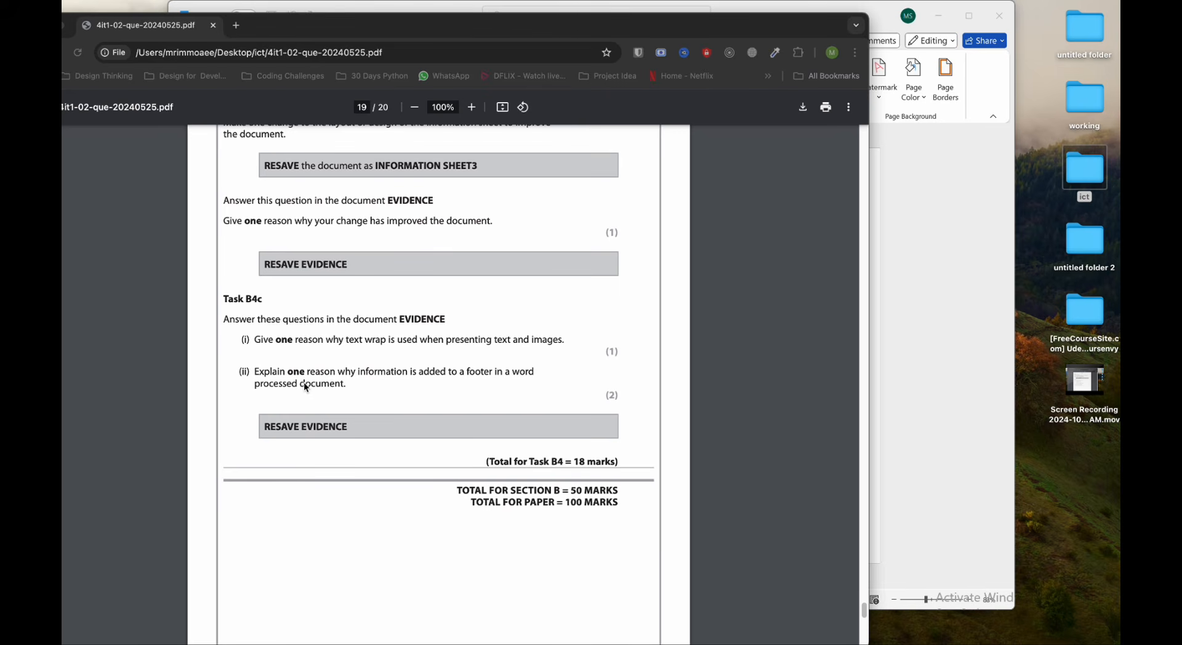
scroll(466, 474, "up", 2)
scroll(526, 473, "up", 20)
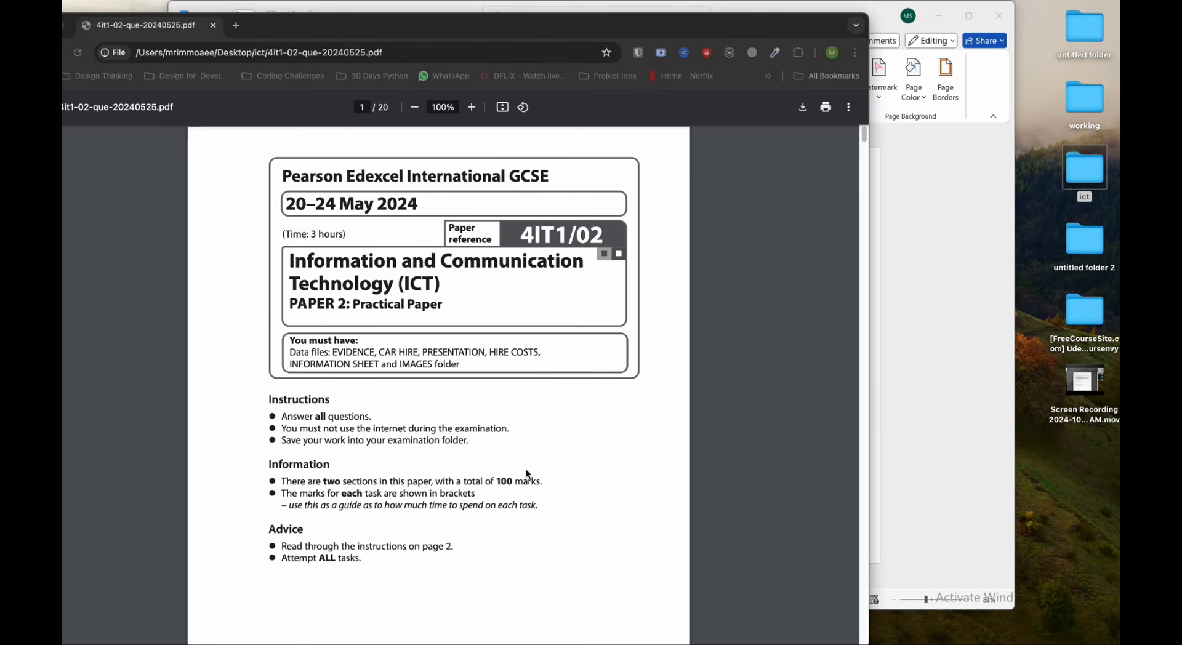